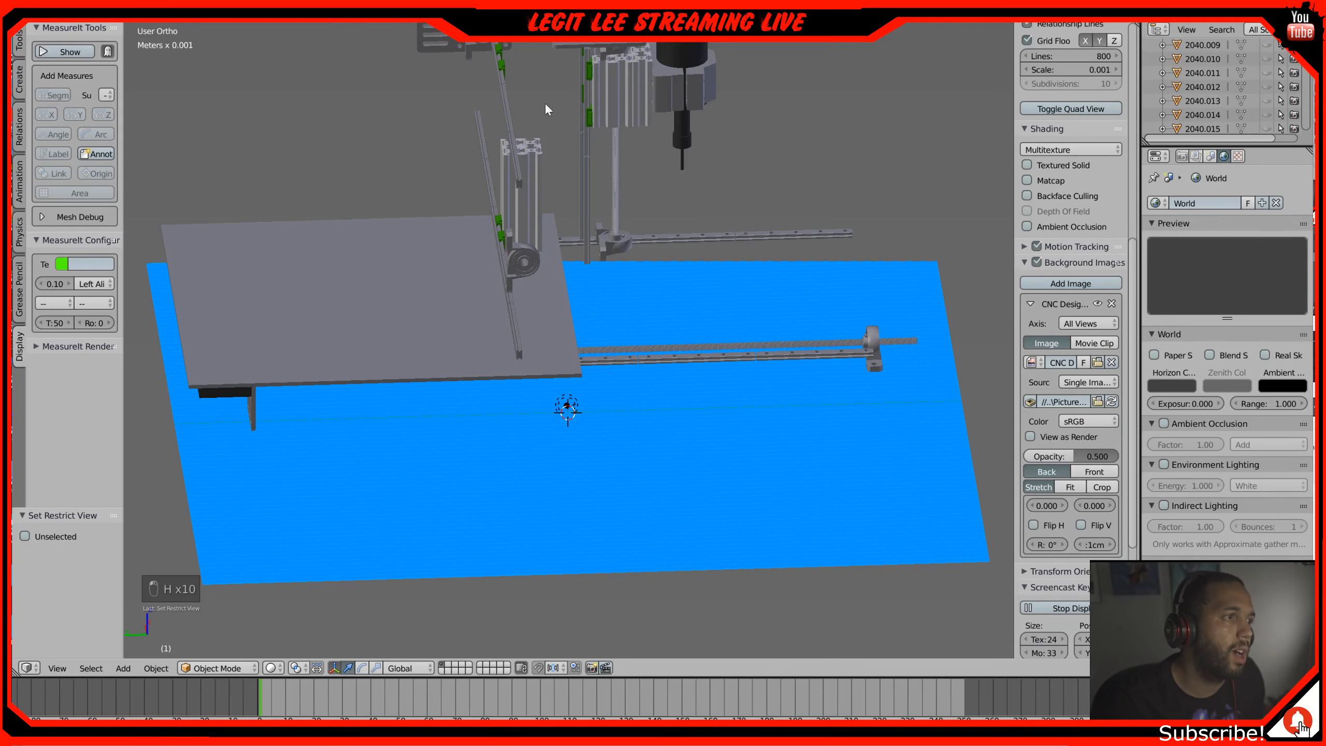
Step: Hide the remaining upright aluminium extrusion profiles beside the gantry's rails above the bed plate
{"action": "key", "text": "h"}
{"action": "right_click", "coordinate": [533, 151]}
{"action": "key", "text": "h"}
{"action": "middle_click_drag", "start_coordinate": [647, 108], "coordinate": [643, 96]}
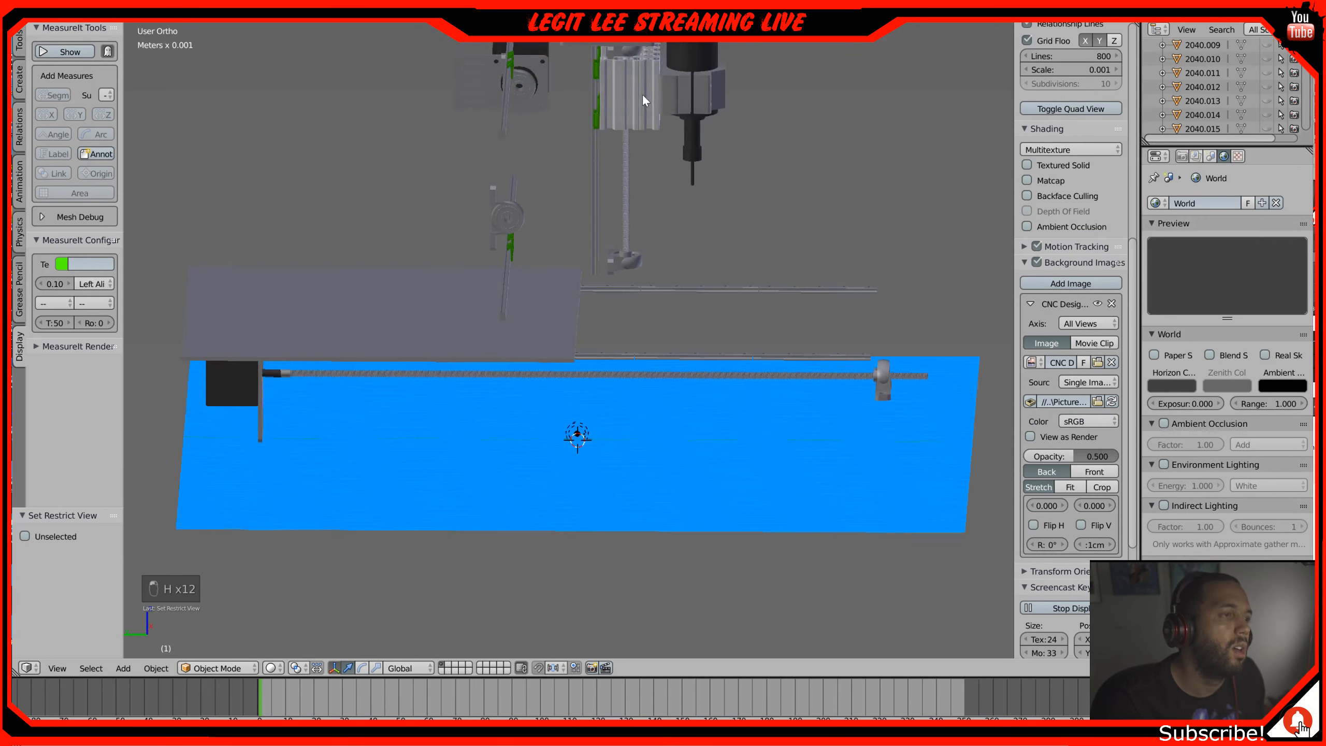
Step: Try hiding the vertical Z-axis lead screw, and undo that hide
{"action": "scroll", "coordinate": [643, 97], "scroll_direction": "up", "scroll_amount": 2}
{"action": "right_click", "coordinate": [644, 97]}
{"action": "key", "text": "h"}
{"action": "scroll", "coordinate": [649, 89], "scroll_direction": "up", "scroll_amount": 1}
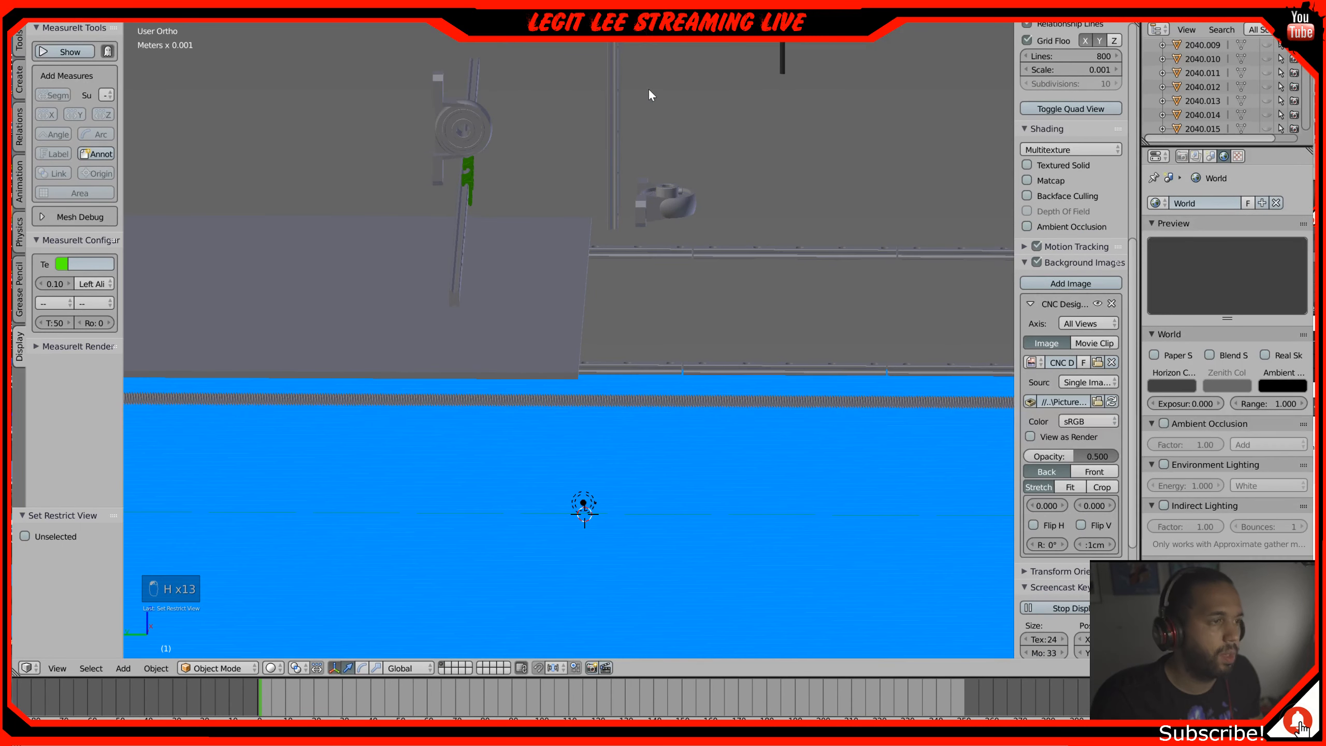
{"action": "key", "text": "ctrl+z"}
Step: Hide the stacked 2040 aluminium extrusions of the Z-axis carriage, between the vertical rails and the spindle mount
{"action": "middle_click_drag", "start_coordinate": [666, 109], "coordinate": [605, 471], "text": "shift"}
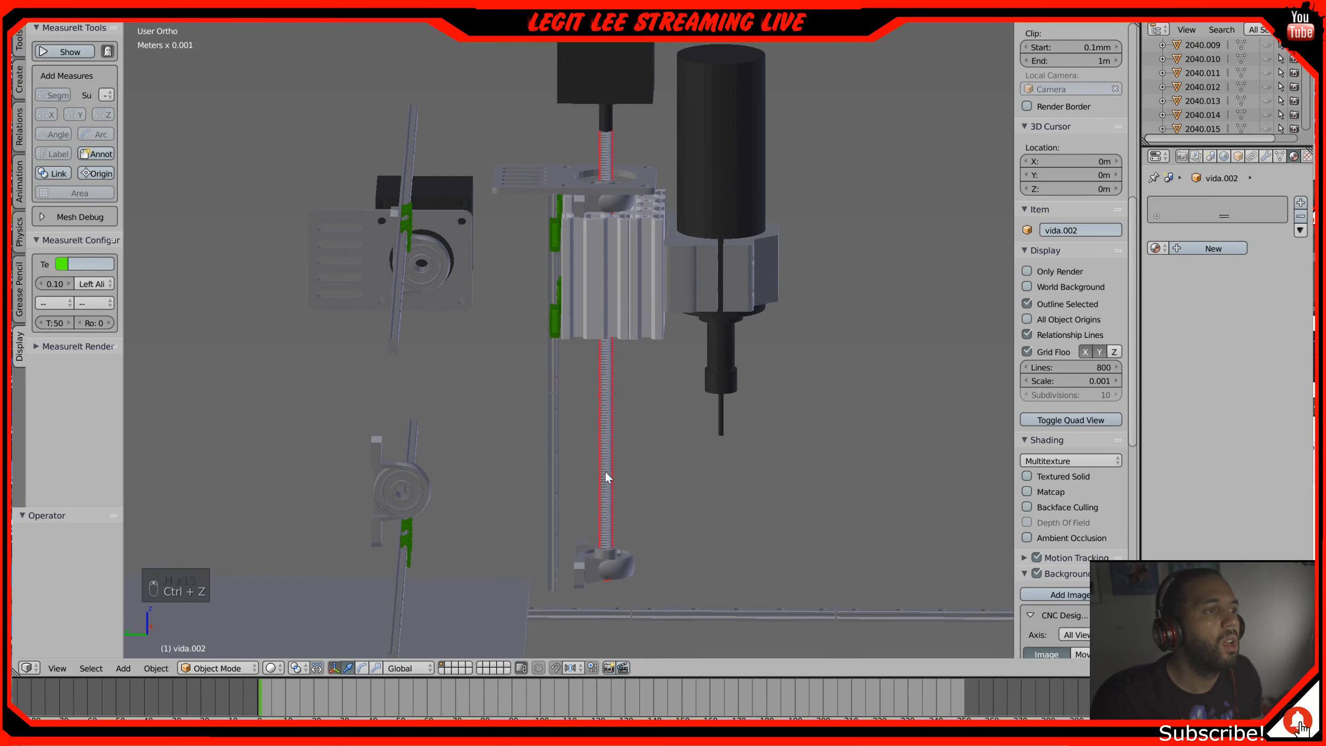
{"action": "right_click", "coordinate": [658, 277]}
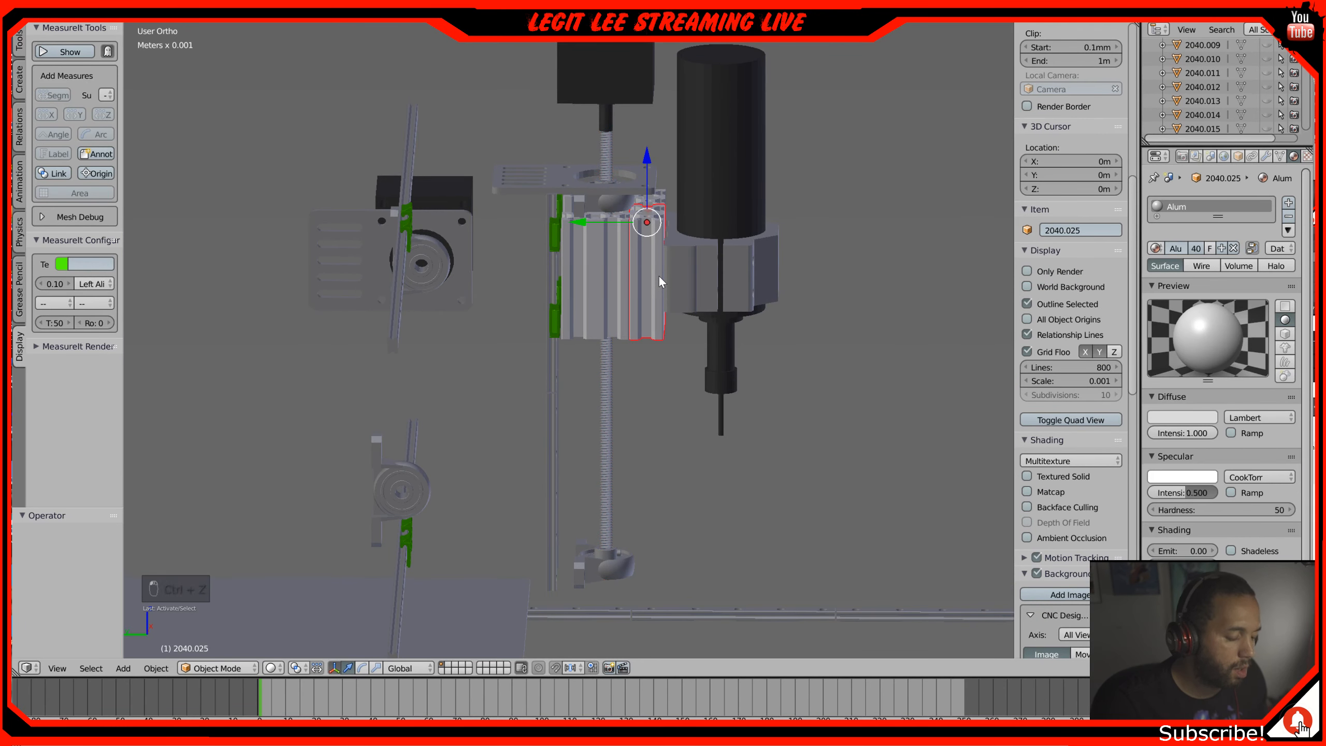
{"action": "left_click", "coordinate": [449, 671]}
{"action": "left_click", "coordinate": [443, 665]}
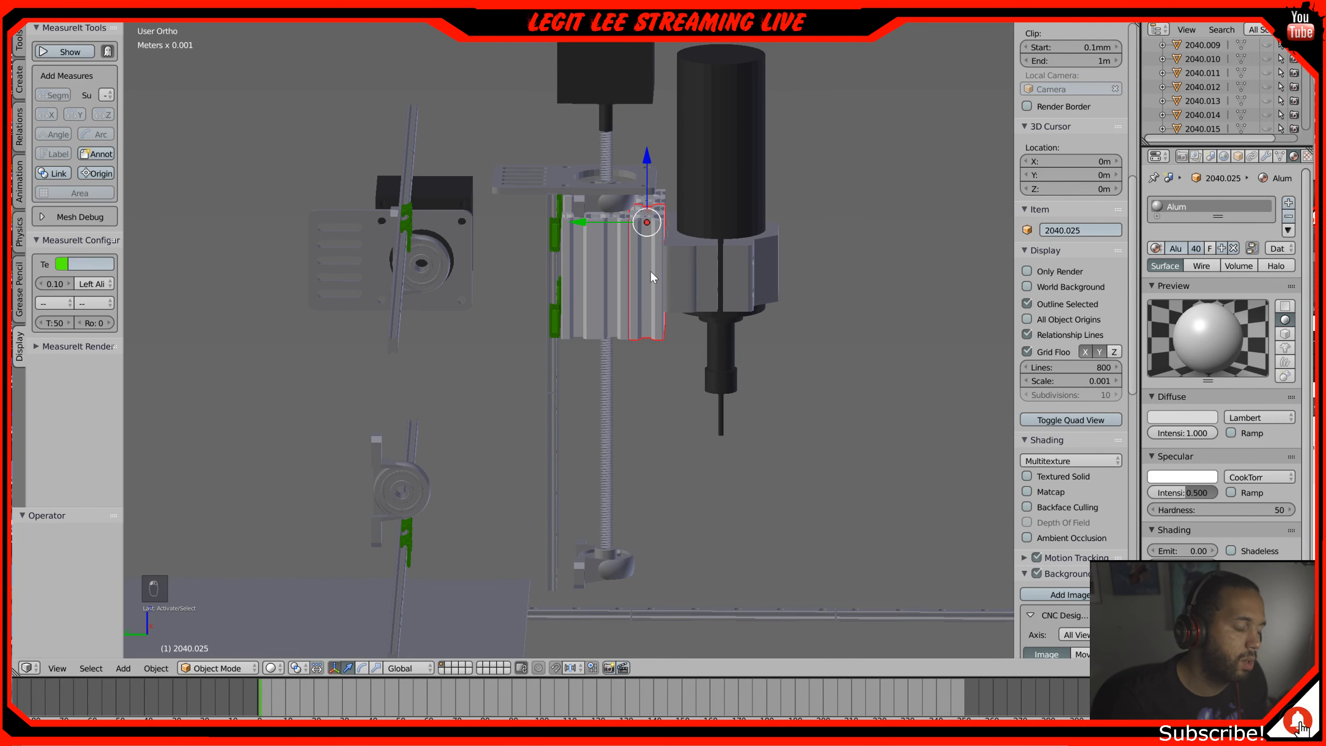
{"action": "key", "text": "h"}
{"action": "key", "text": "h"}
{"action": "key", "text": "h"}
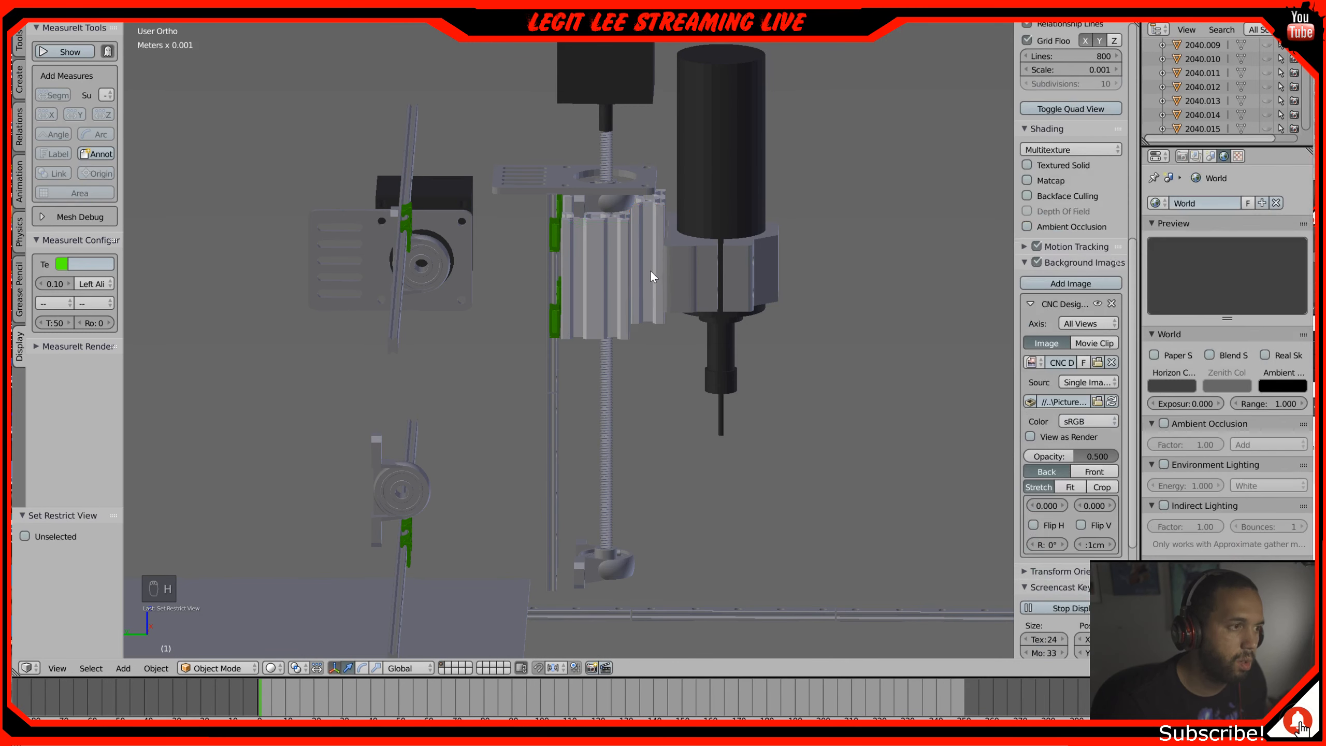
{"action": "left_click", "coordinate": [592, 261]}
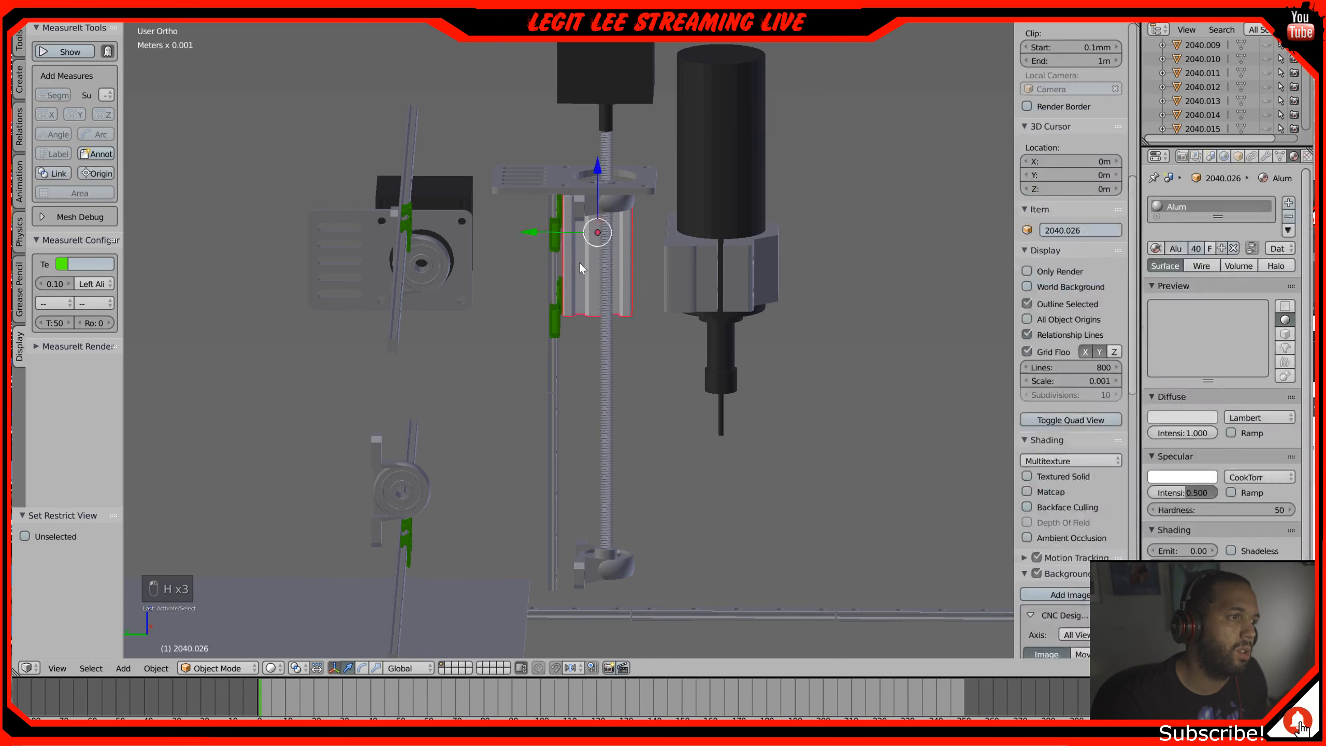
{"action": "key", "text": "h"}
Step: Inspect the remaining rails, lead screws, motors, spindle and bed plate from several angles
{"action": "middle_click_drag", "start_coordinate": [613, 307], "coordinate": [640, 363]}
{"action": "middle_click_drag", "start_coordinate": [599, 417], "coordinate": [616, 315]}
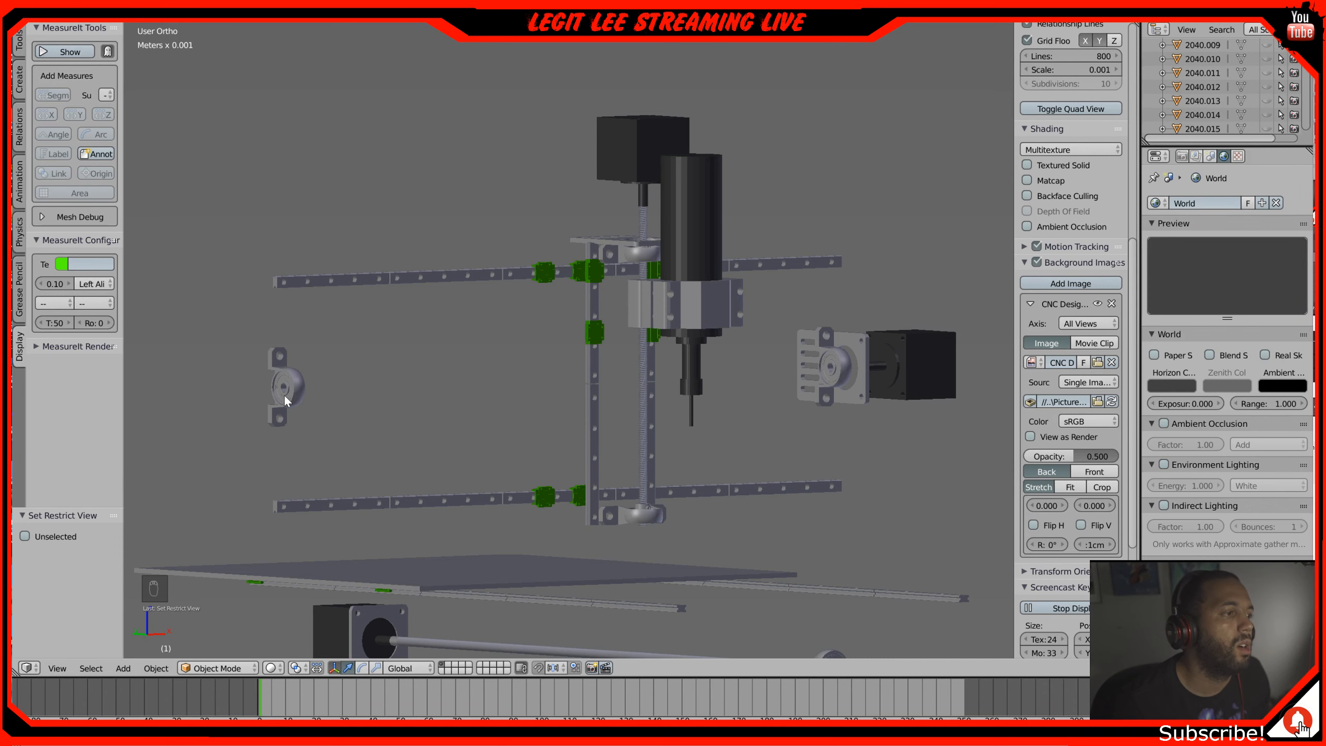
{"action": "middle_click_drag", "start_coordinate": [683, 388], "coordinate": [635, 413]}
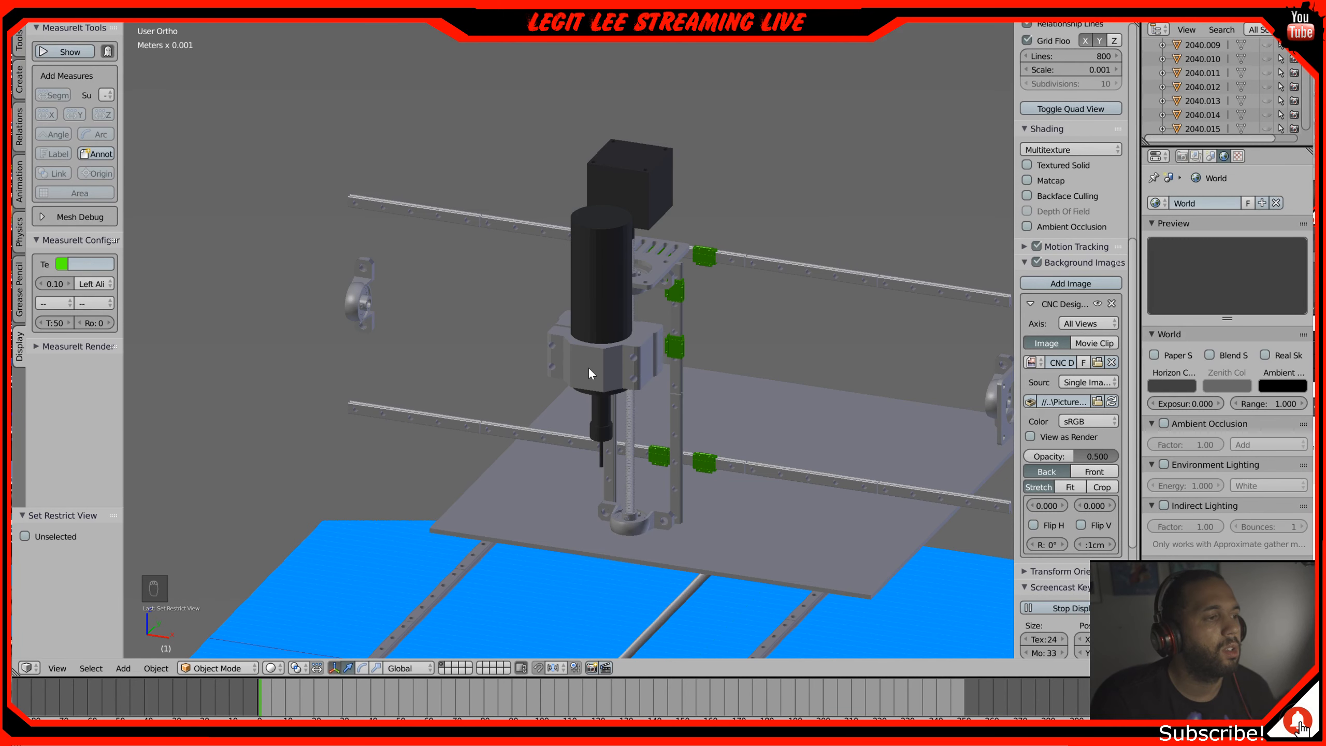
{"action": "middle_click_drag", "start_coordinate": [644, 382], "coordinate": [608, 334]}
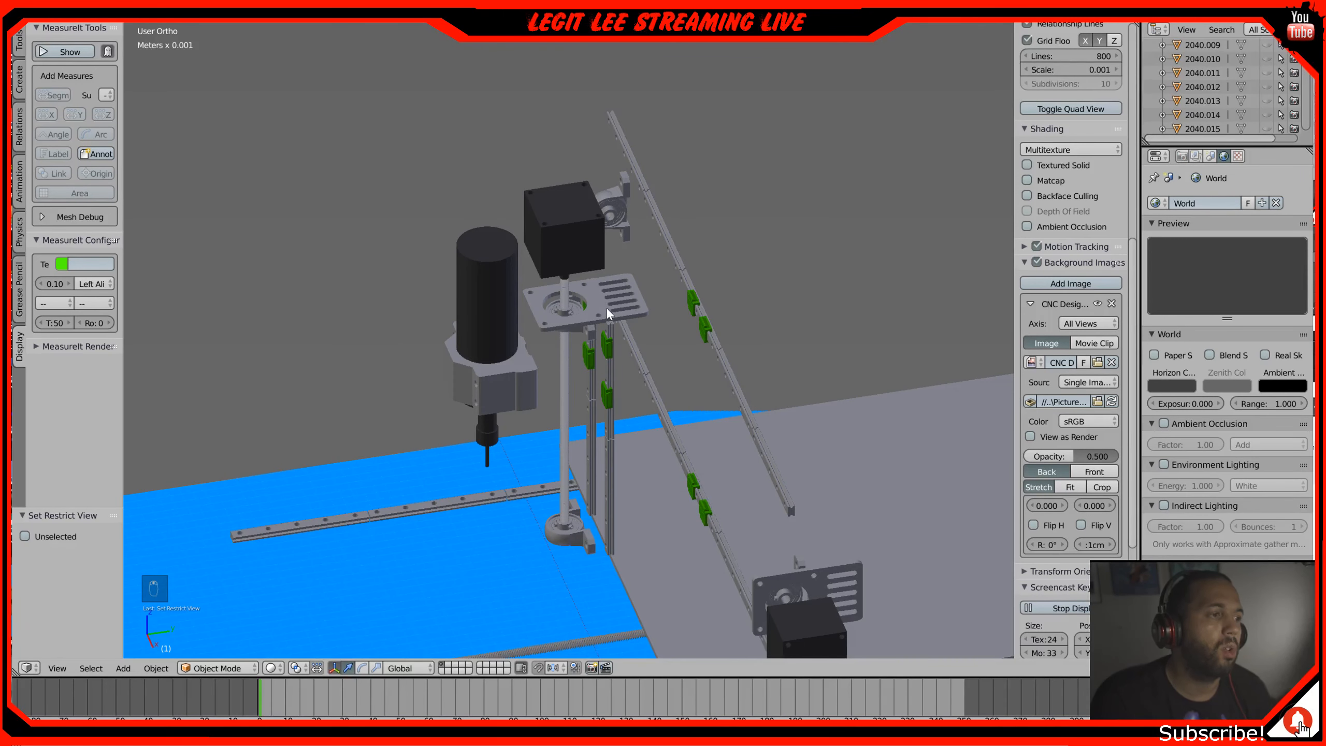
{"action": "middle_click_drag", "start_coordinate": [531, 573], "coordinate": [679, 564]}
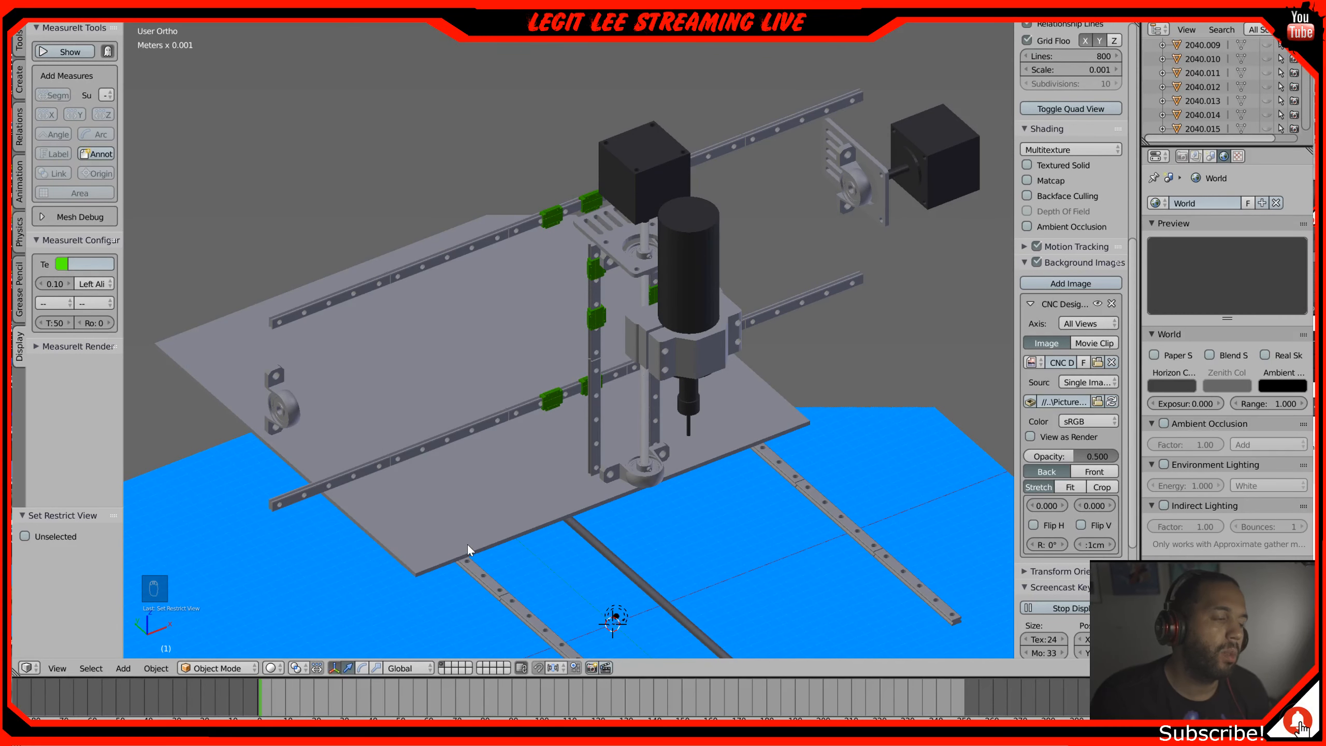
{"action": "middle_click_drag", "start_coordinate": [436, 491], "coordinate": [437, 523]}
{"action": "middle_click_drag", "start_coordinate": [559, 517], "coordinate": [516, 499]}
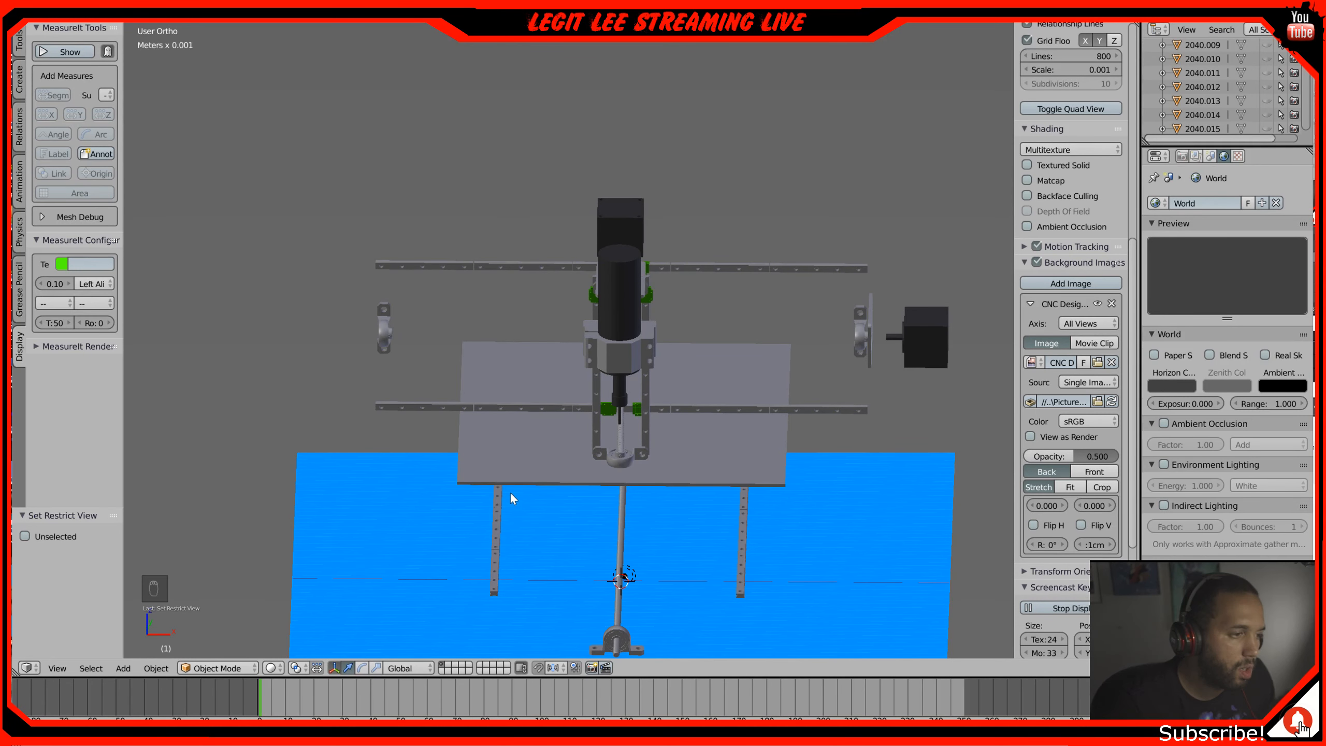
Step: In front view, enlarge the CNC design background image to a size of 97 cm
{"action": "key", "text": "KP_1"}
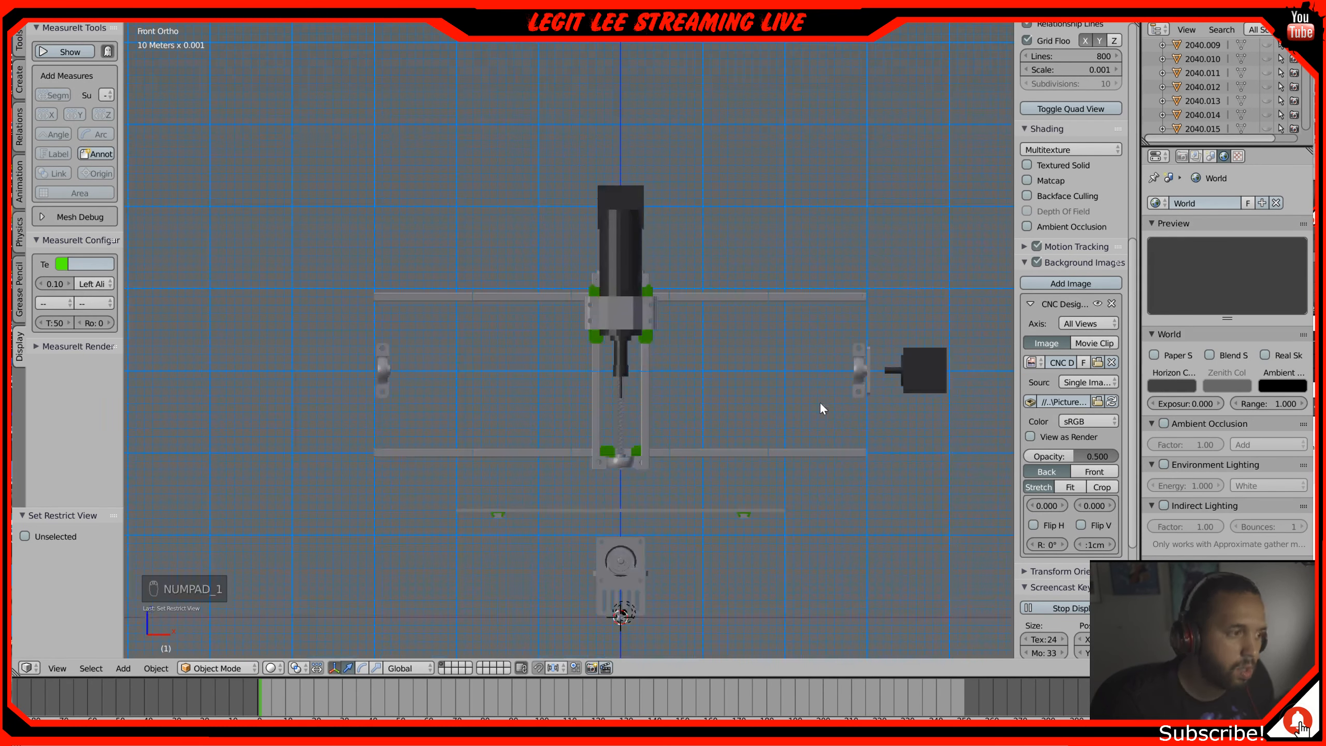
{"action": "scroll", "coordinate": [673, 507], "scroll_direction": "up", "scroll_amount": 4}
{"action": "middle_click_drag", "start_coordinate": [673, 507], "coordinate": [595, 186], "text": "shift"}
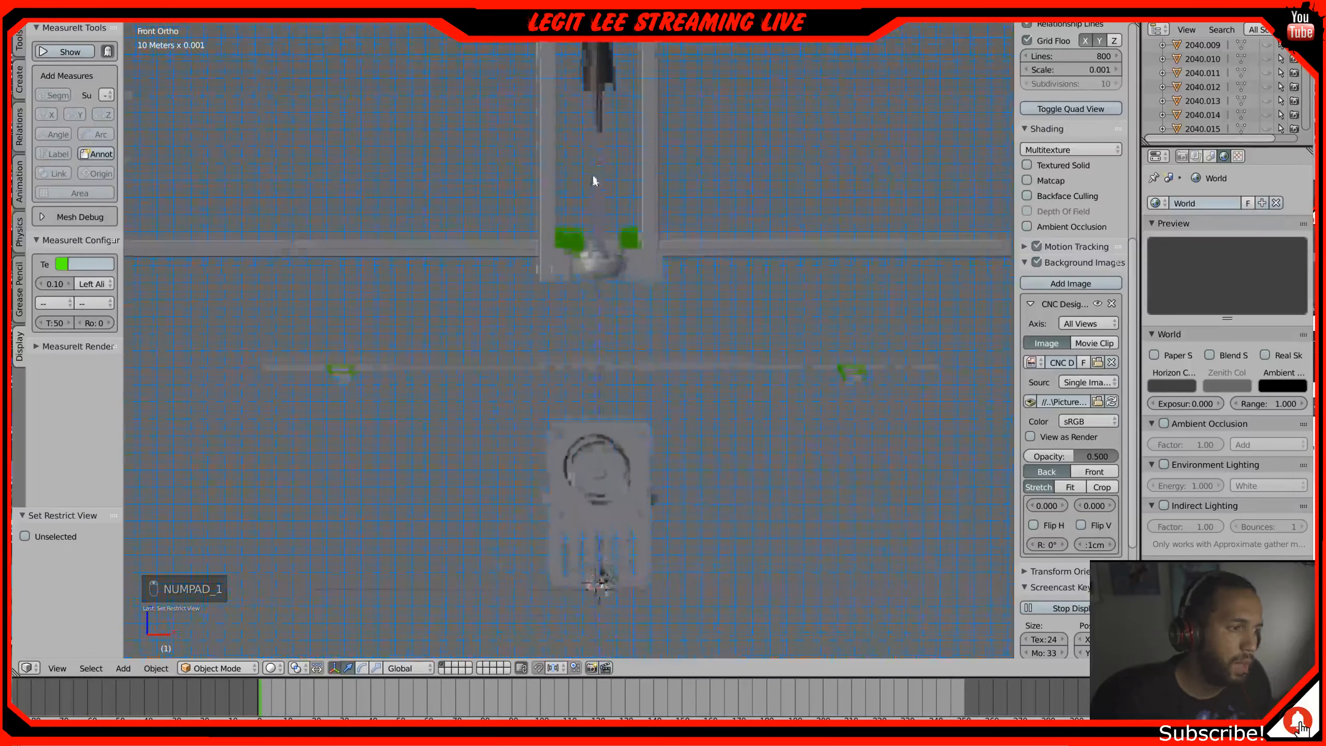
{"action": "left_click", "coordinate": [1094, 545]}
{"action": "type", "text": "4.57"}
{"action": "key", "text": "Return"}
{"action": "left_click_drag", "start_coordinate": [1094, 544], "coordinate": [1247, 545]}
{"action": "scroll", "coordinate": [505, 396], "scroll_direction": "down", "scroll_amount": 3}
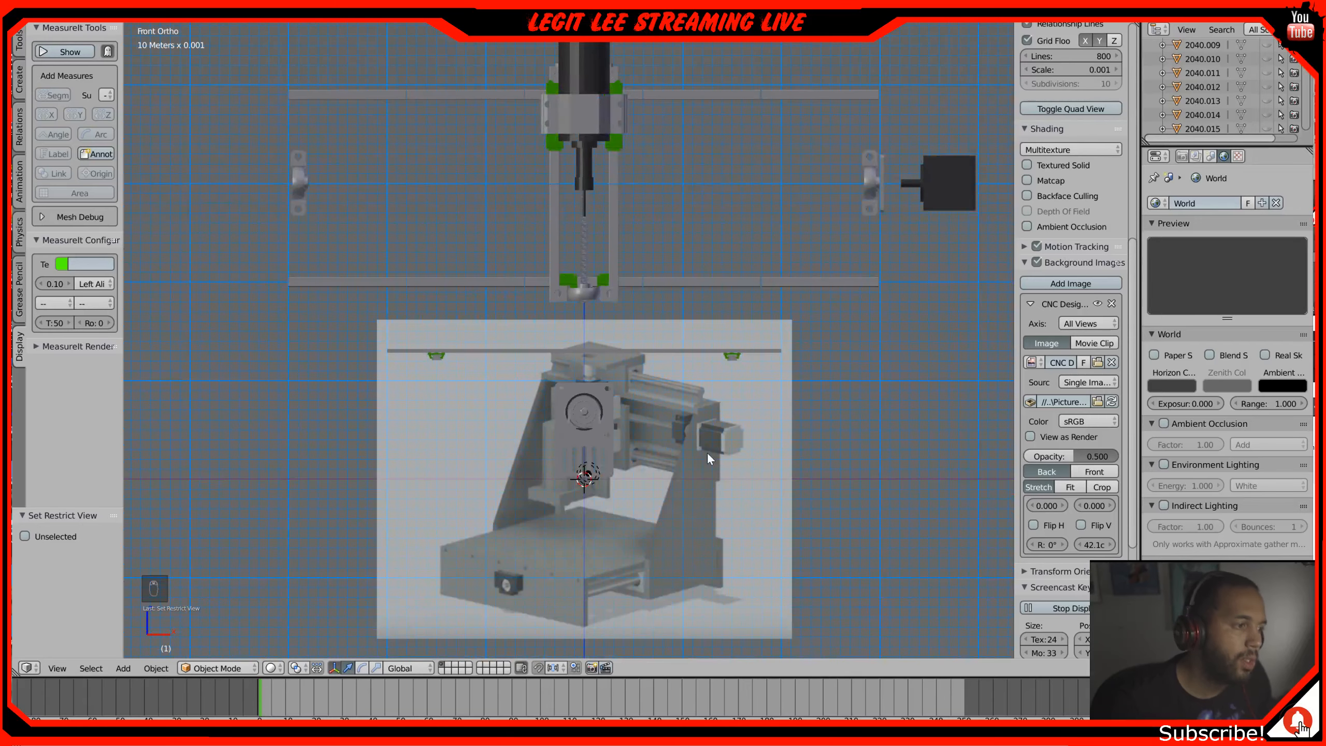
{"action": "scroll", "coordinate": [704, 452], "scroll_direction": "up", "scroll_amount": 1}
{"action": "left_click_drag", "start_coordinate": [1092, 543], "coordinate": [1174, 543]}
{"action": "scroll", "coordinate": [435, 477], "scroll_direction": "down", "scroll_amount": 1}
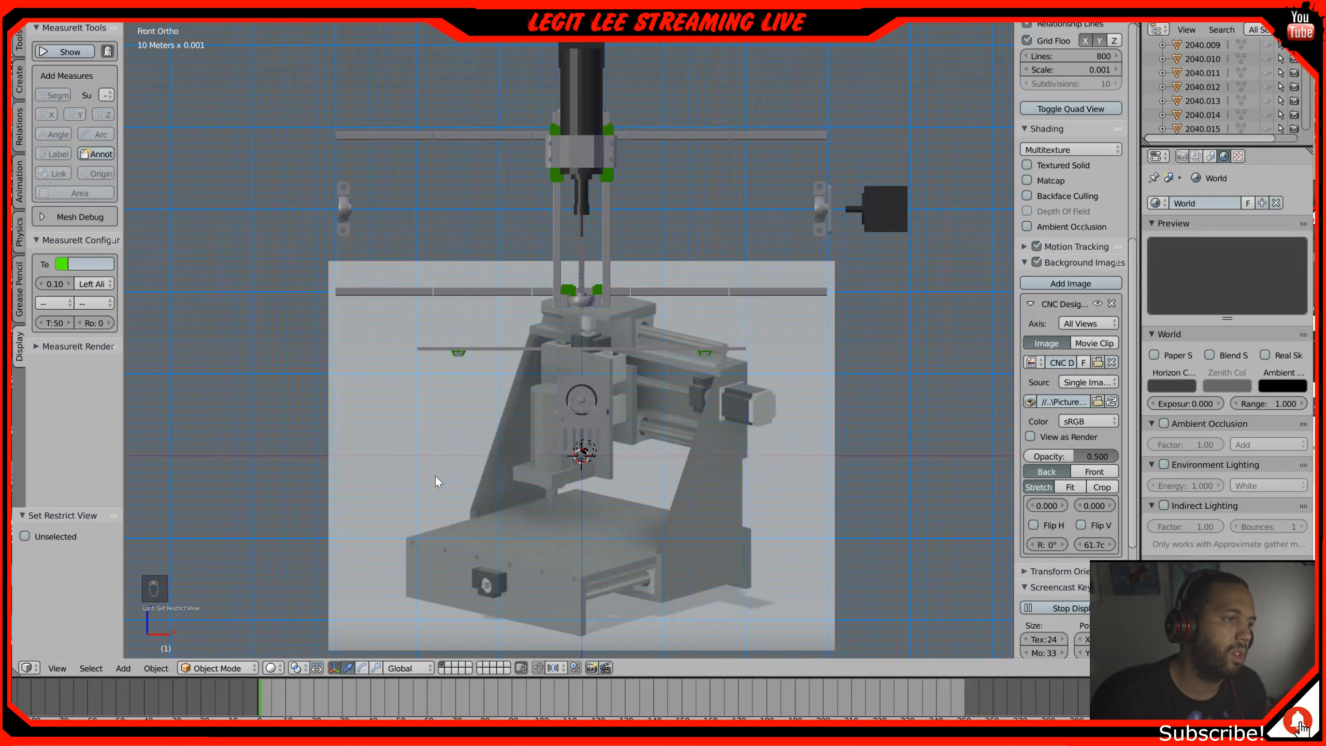
{"action": "left_click_drag", "start_coordinate": [1094, 544], "coordinate": [1185, 544]}
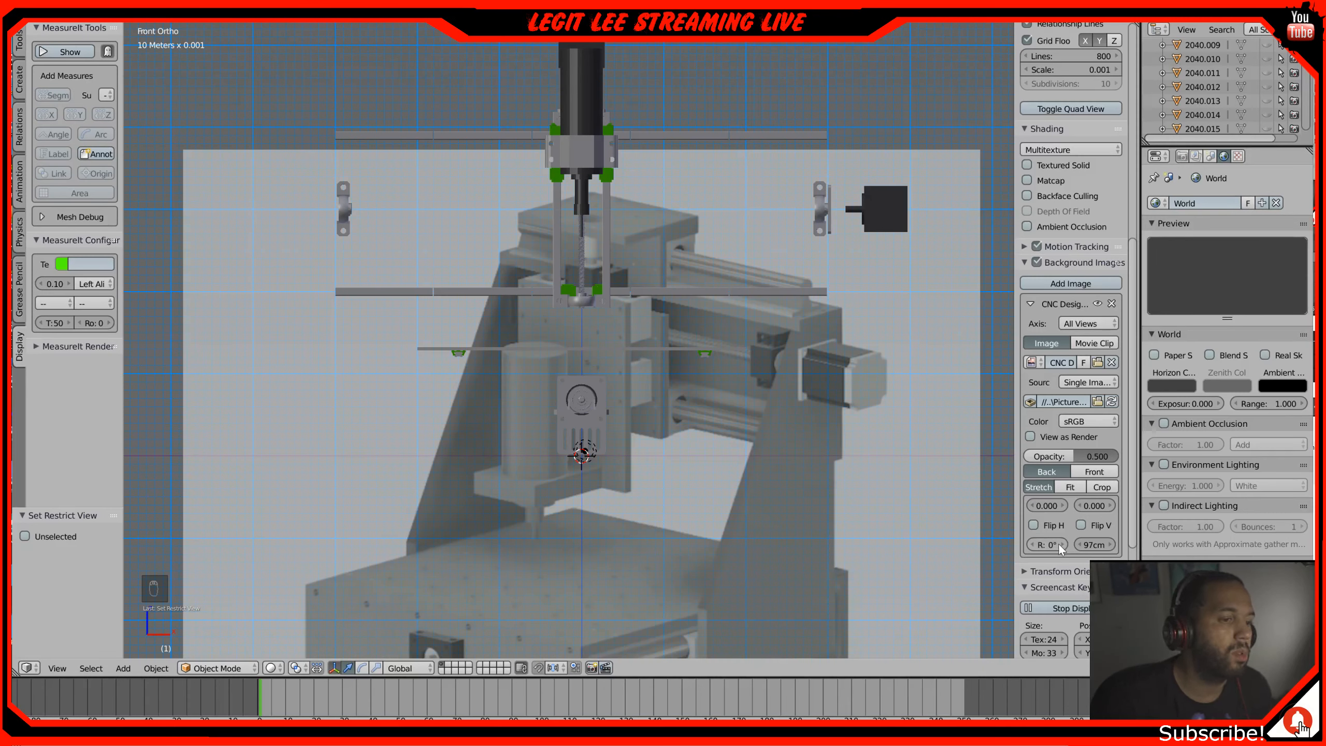
Step: Try shifting the background image sideways by about 6.5, and reset its X offset to 0
{"action": "left_click_drag", "start_coordinate": [1048, 503], "coordinate": [1065, 503]}
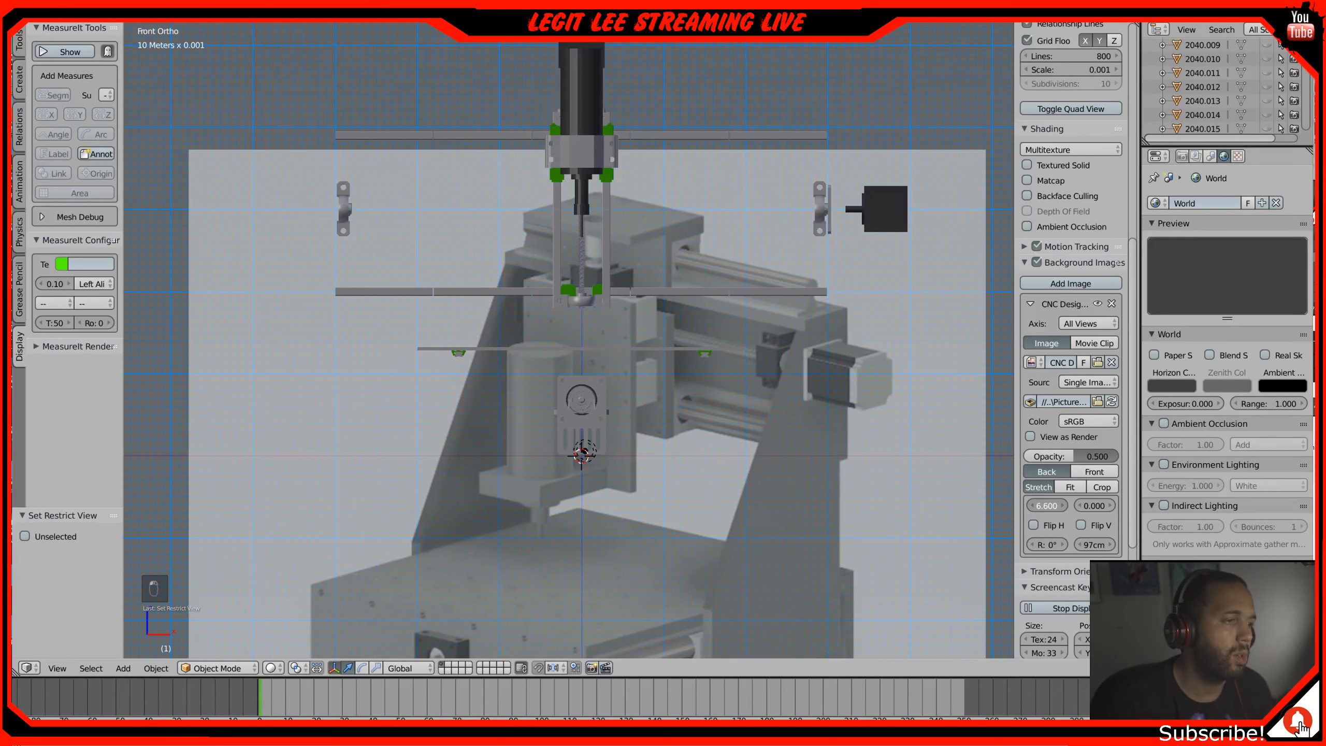
{"action": "left_click", "coordinate": [1030, 504]}
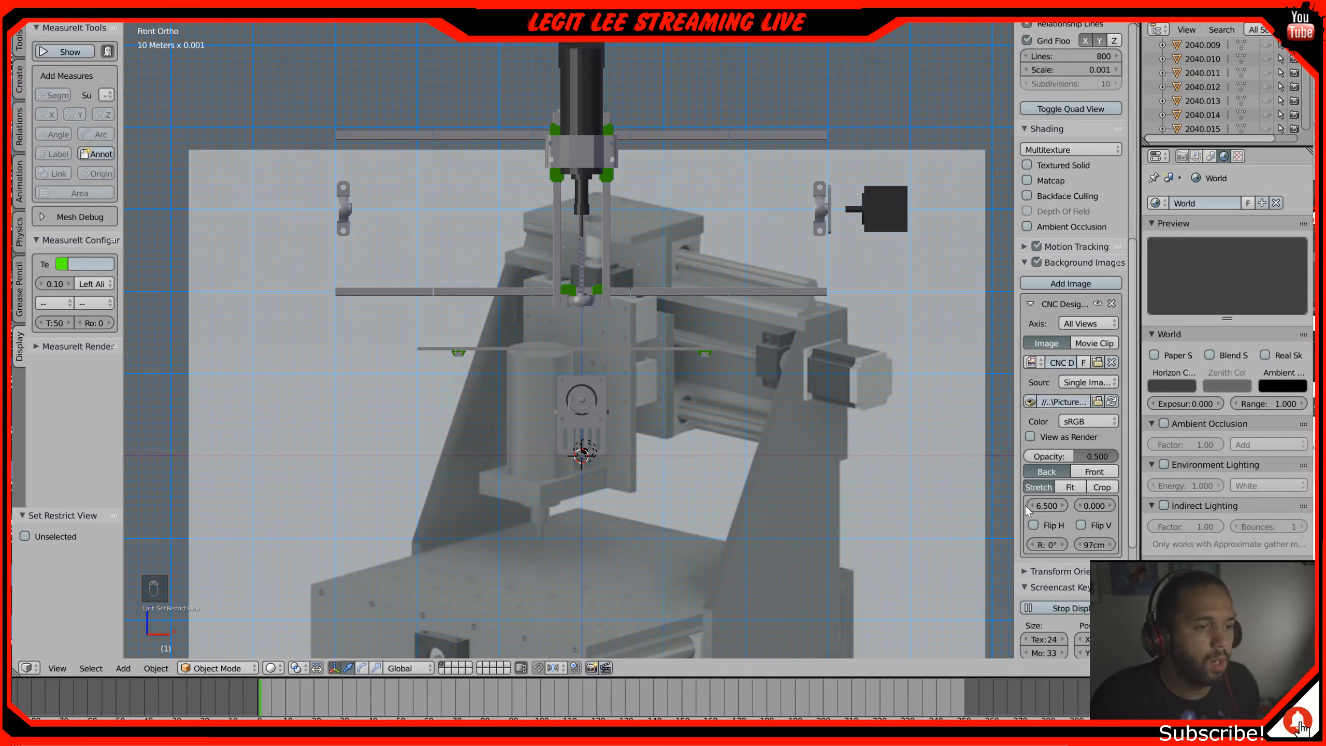
{"action": "left_click", "coordinate": [1054, 504]}
{"action": "type", "text": "6.4"}
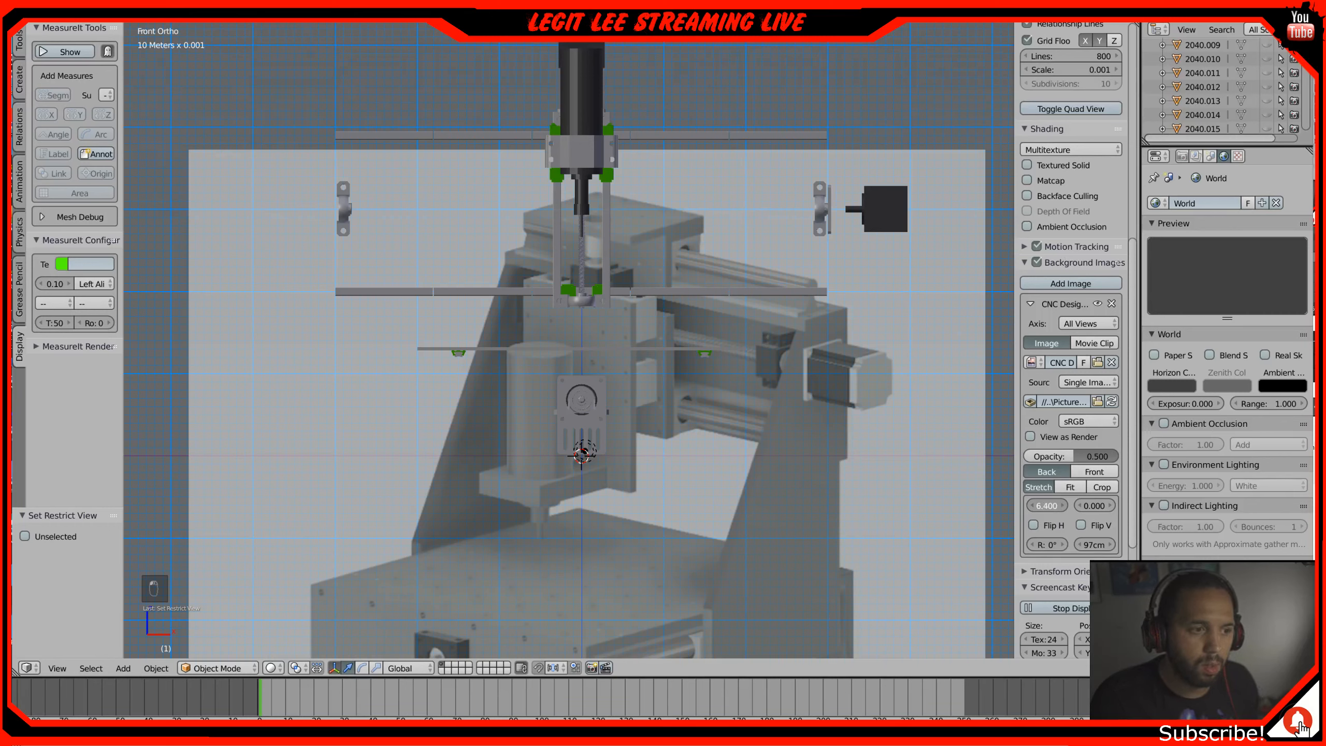
{"action": "type", "text": "0"}
{"action": "key", "text": "Return"}
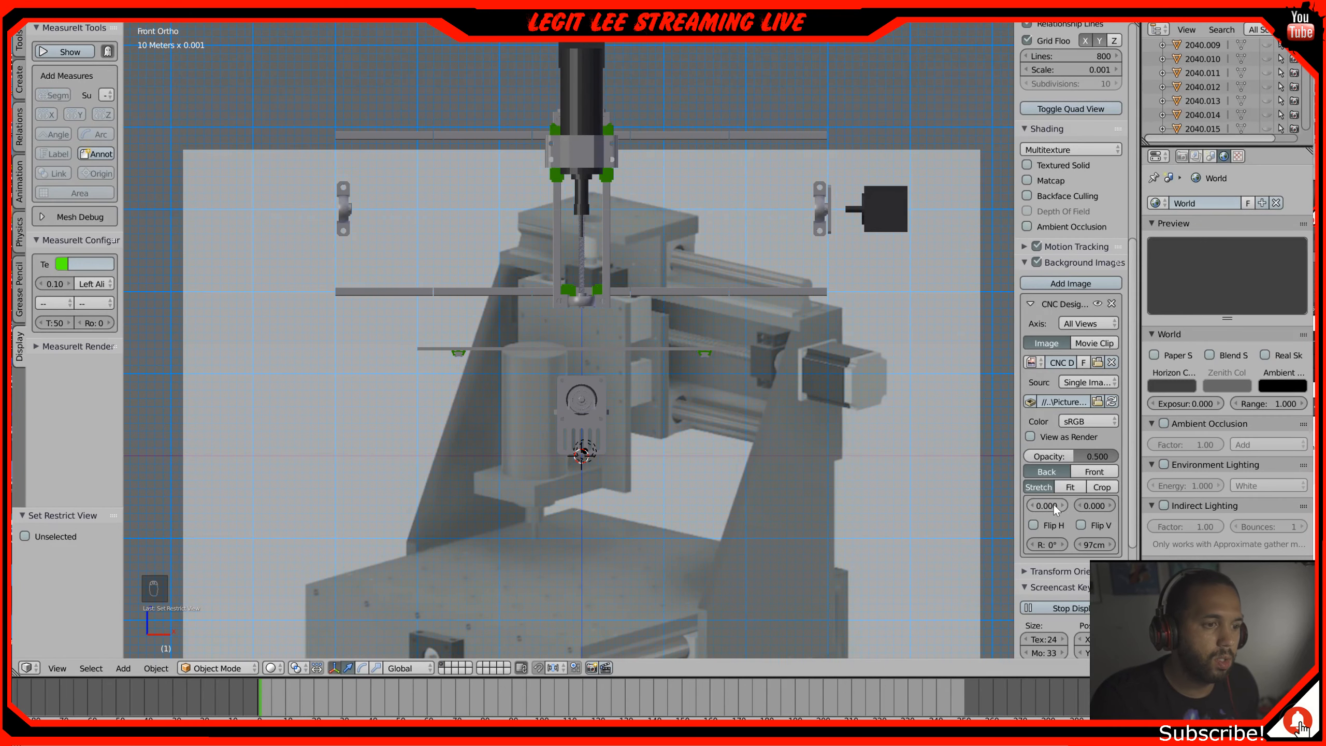
Step: Raise the background image behind the machine parts with a Y offset of about 195.8
{"action": "left_click_drag", "start_coordinate": [1091, 505], "coordinate": [1132, 506]}
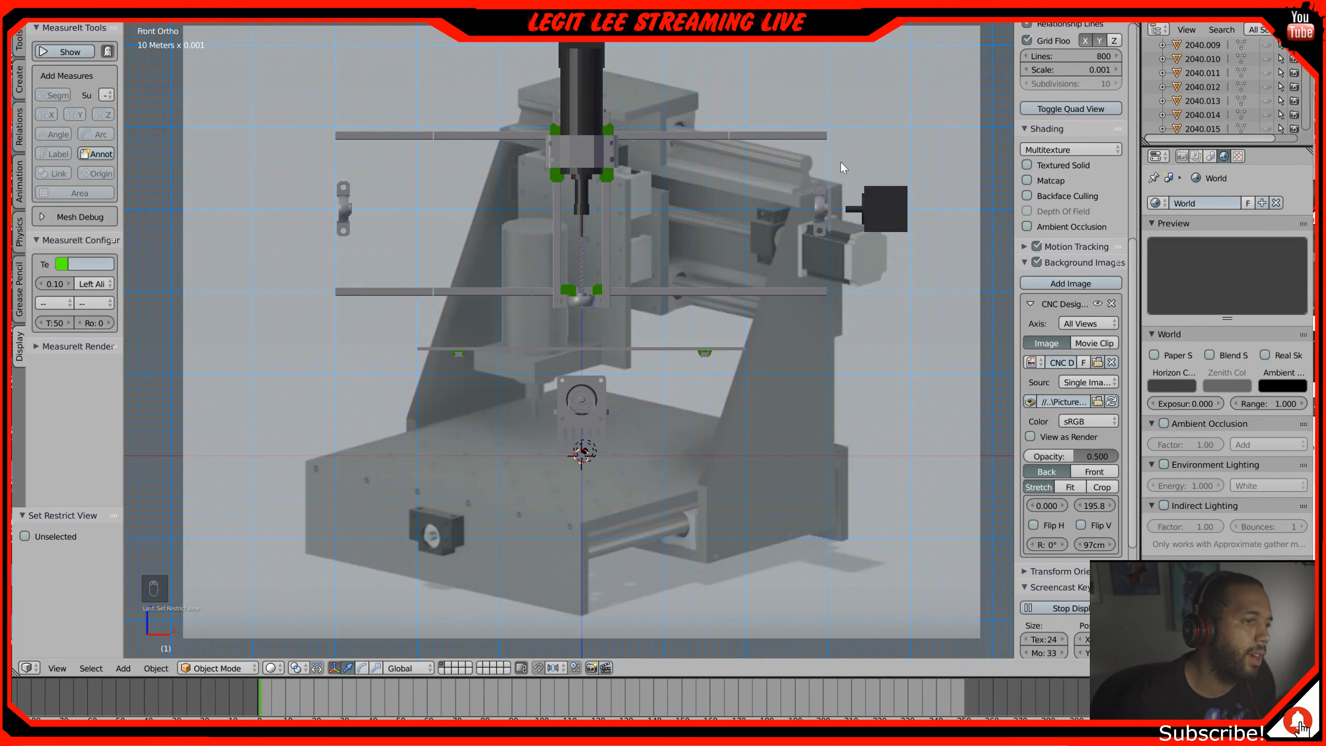
{"action": "scroll", "coordinate": [871, 232], "scroll_direction": "up", "scroll_amount": 1}
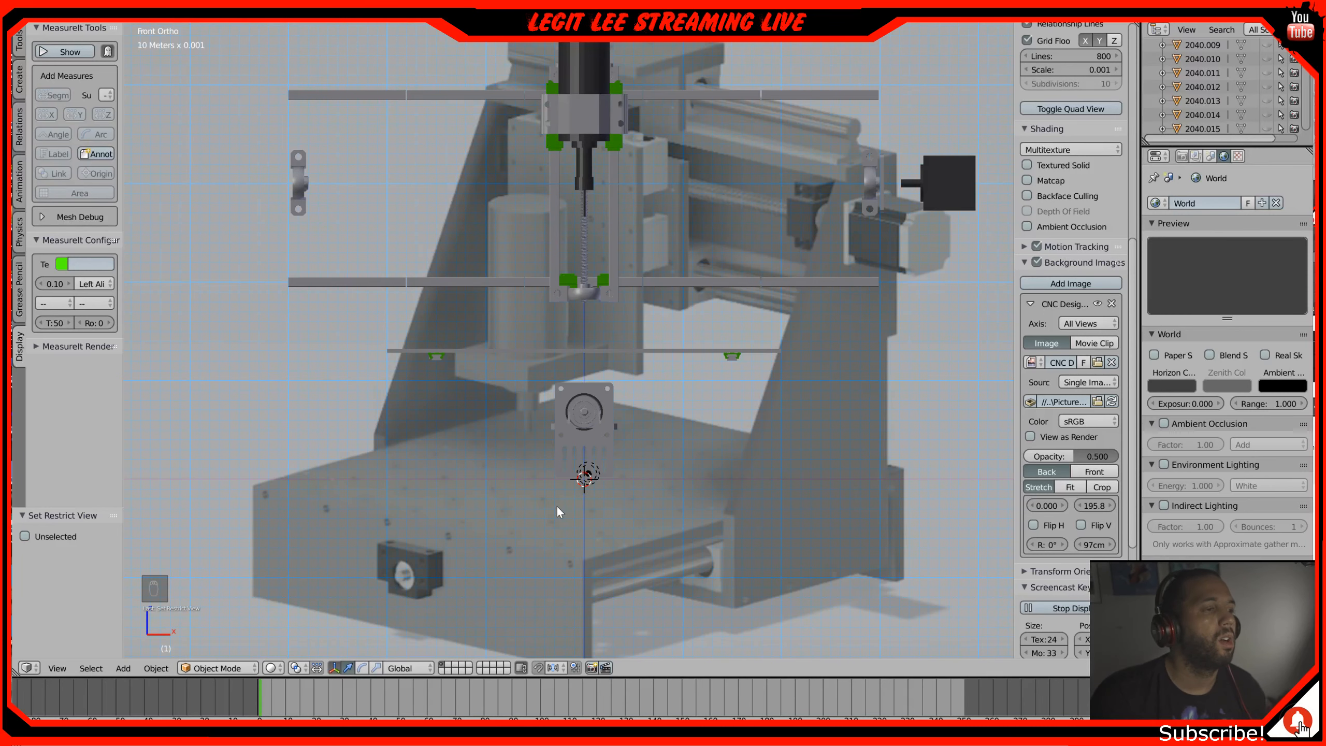
{"action": "middle_click_drag", "start_coordinate": [557, 503], "coordinate": [571, 519]}
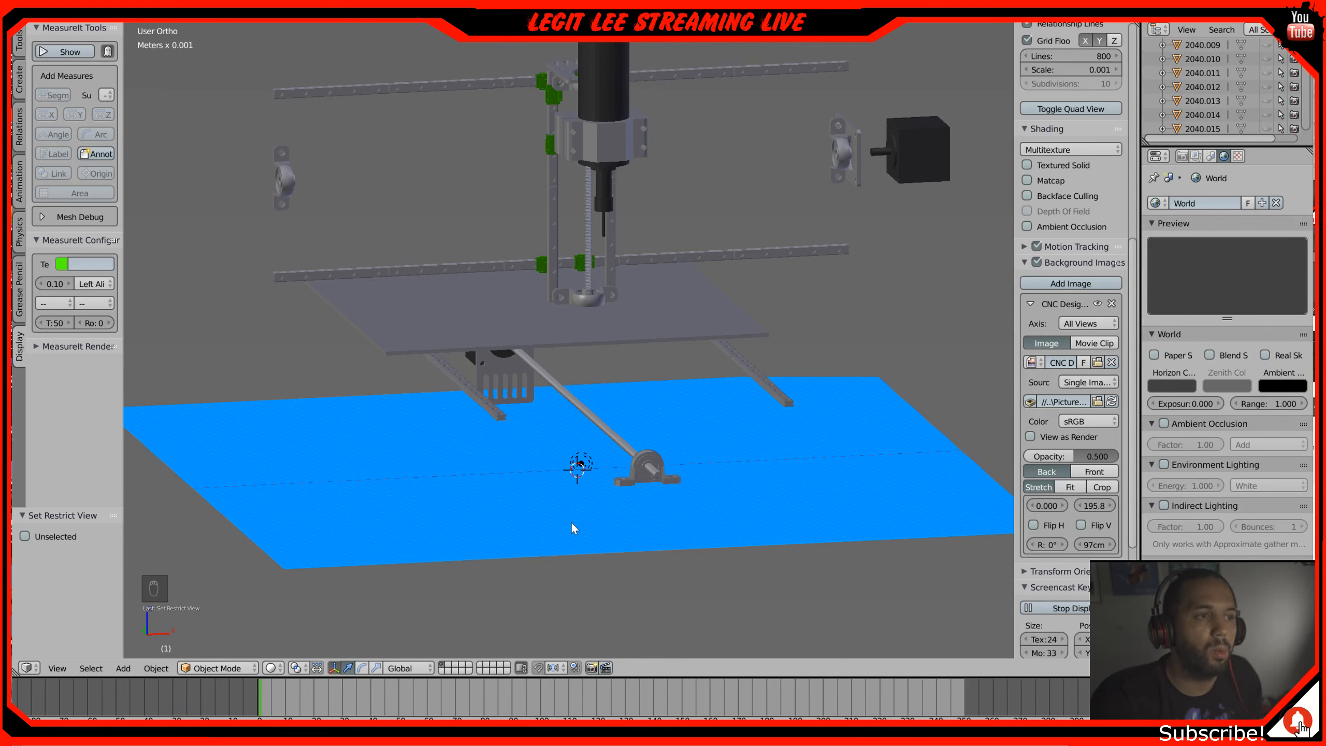
{"action": "key", "text": "KP_1"}
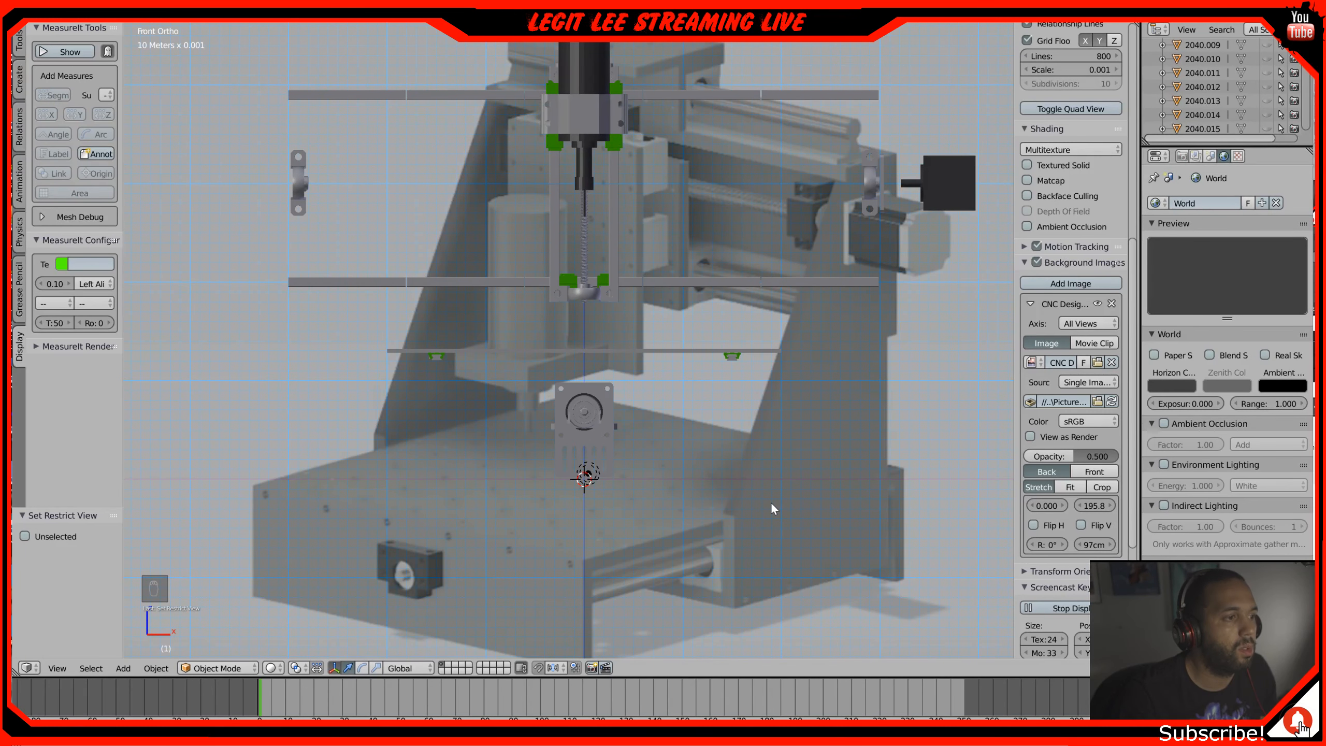
{"action": "middle_click_drag", "start_coordinate": [770, 501], "coordinate": [785, 535]}
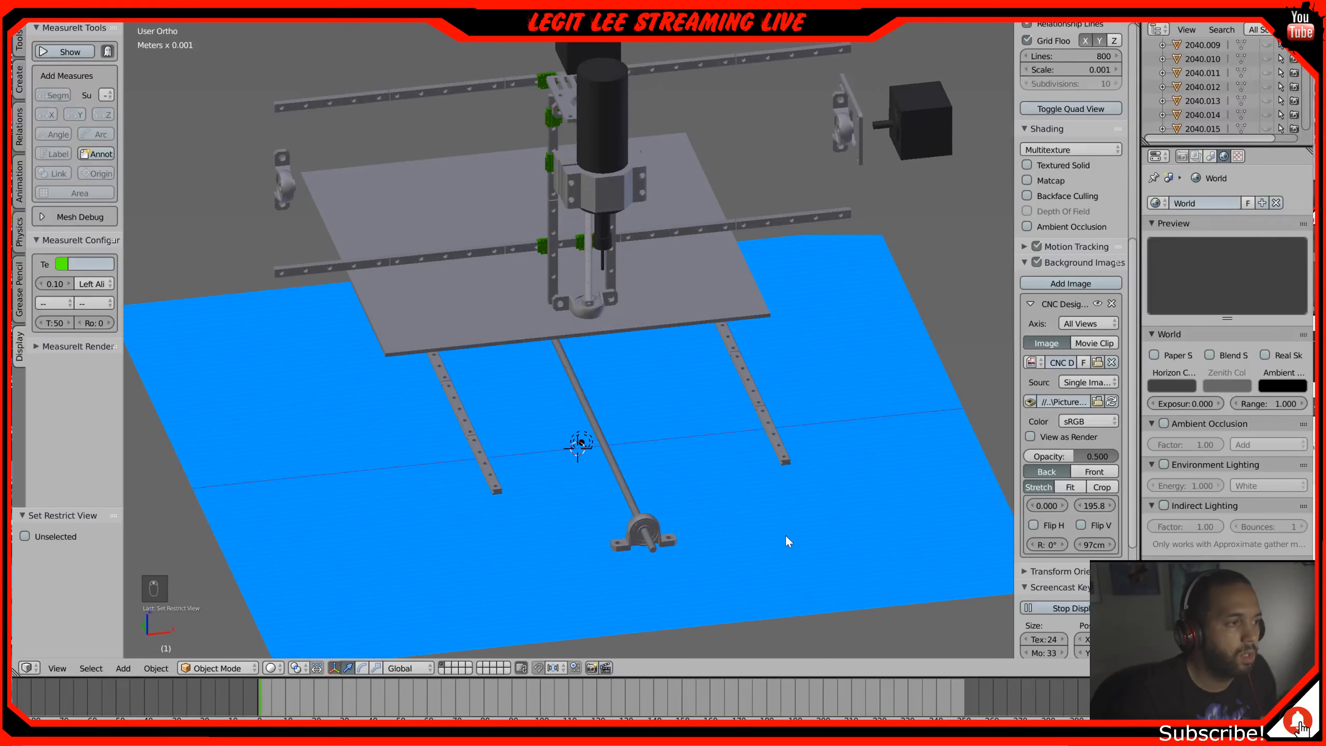
{"action": "scroll", "coordinate": [785, 535], "scroll_direction": "up", "scroll_amount": 1}
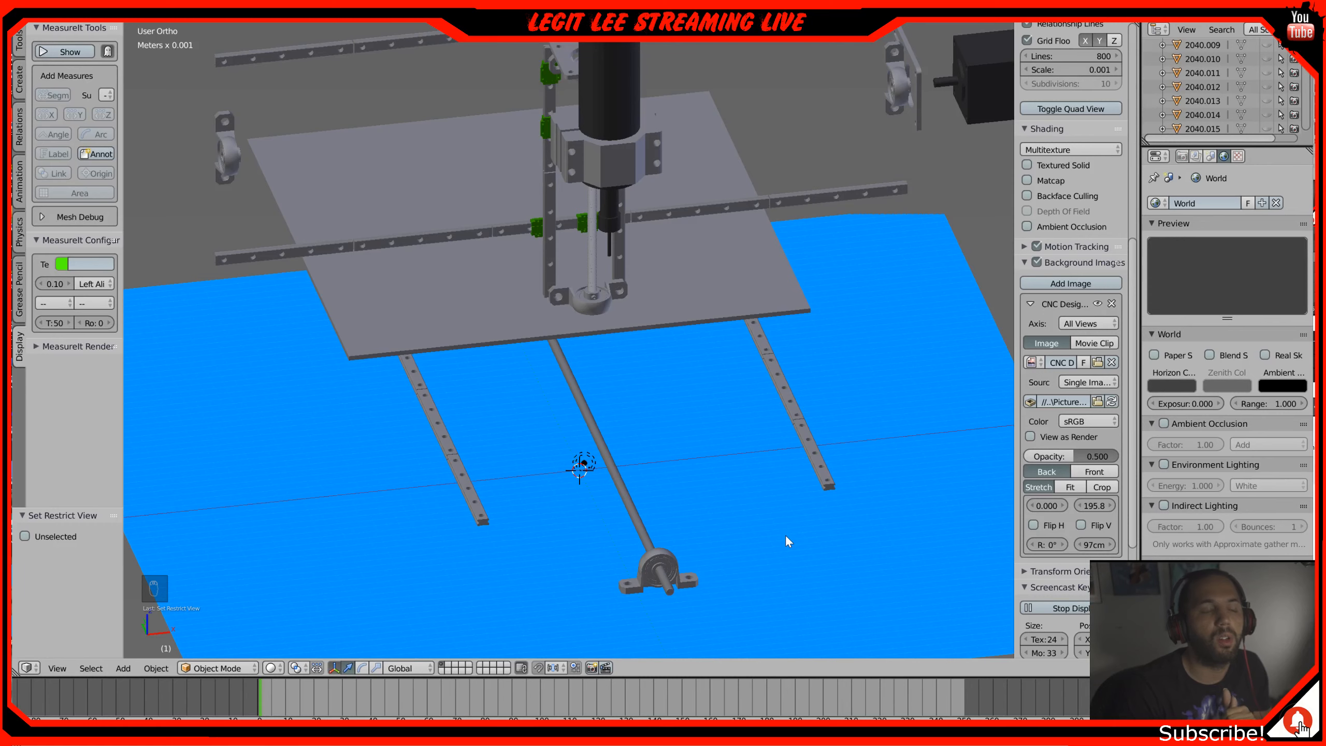
Step: Select the flat bed plate and, in front view, make the CNC design background image fully opaque
{"action": "right_click", "coordinate": [744, 309]}
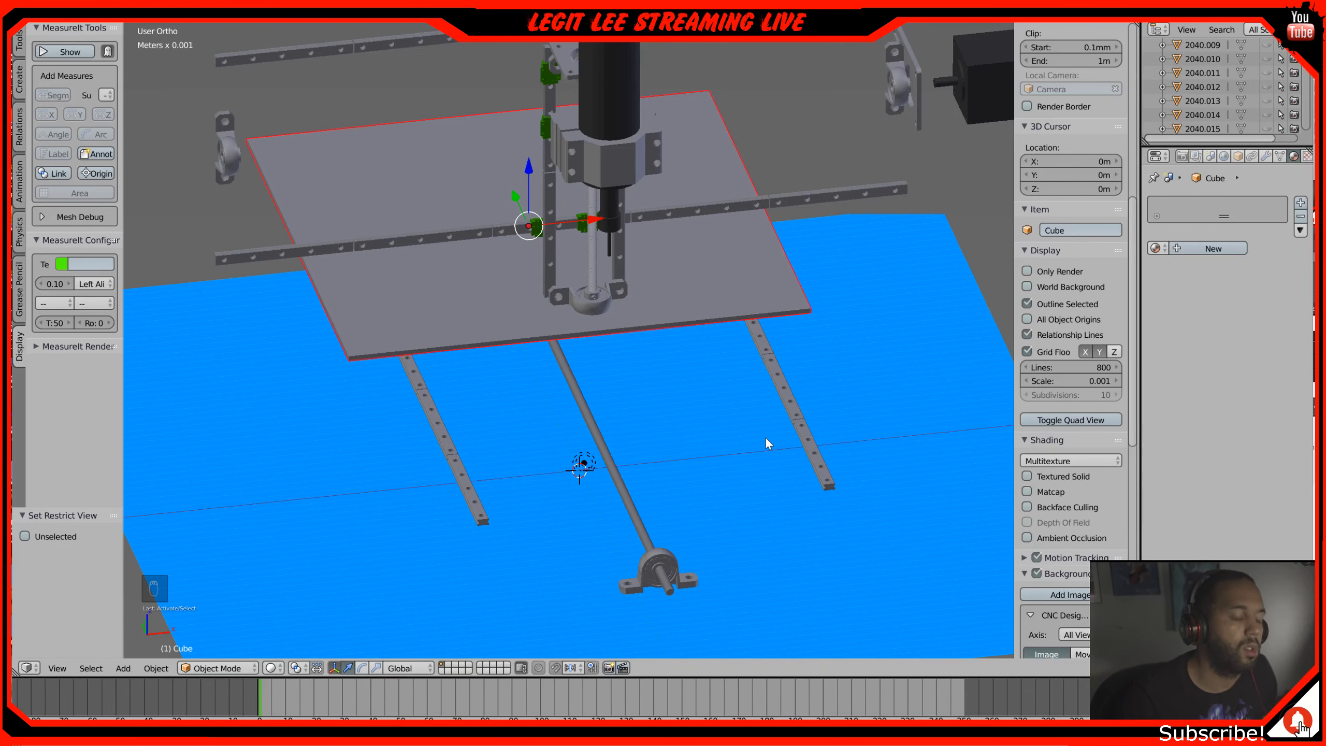
{"action": "key", "text": "KP_1"}
{"action": "middle_click_drag", "start_coordinate": [551, 546], "coordinate": [633, 307], "text": "shift"}
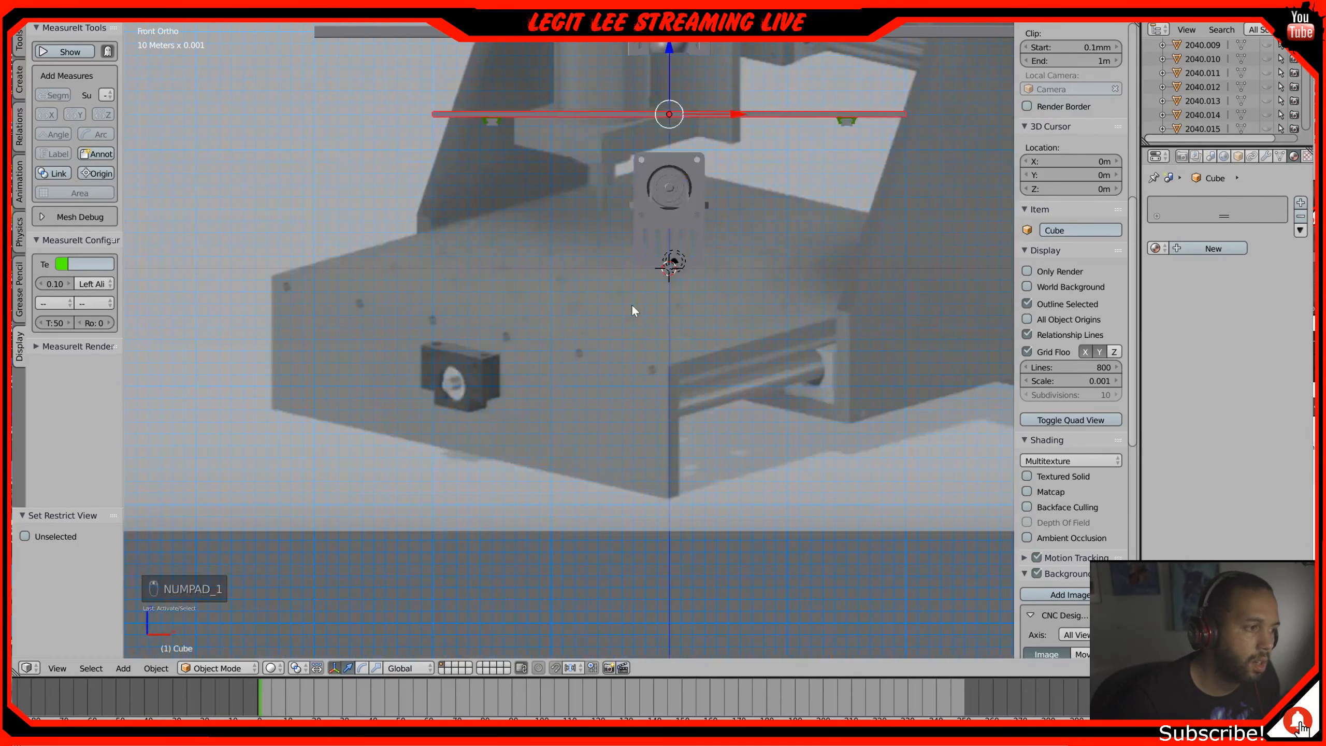
{"action": "scroll", "coordinate": [648, 360], "scroll_direction": "up", "scroll_amount": 1}
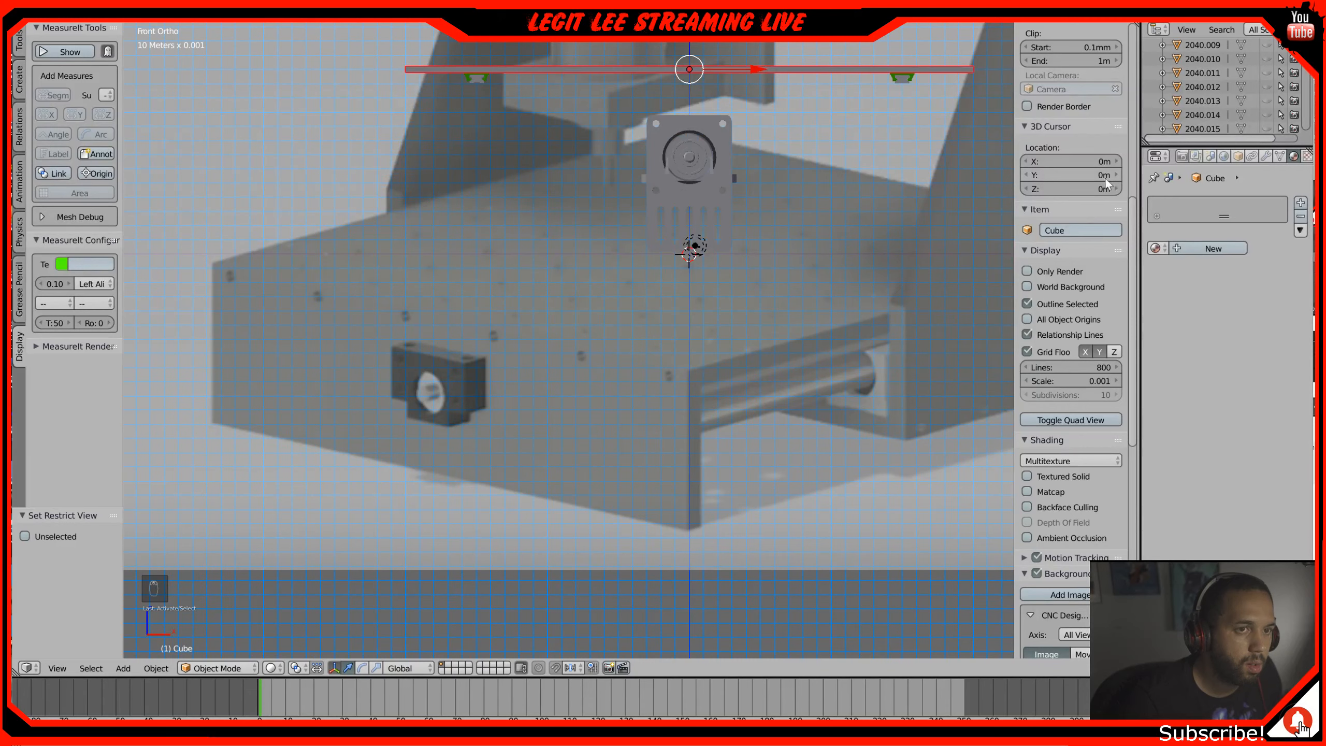
{"action": "scroll", "coordinate": [1086, 469], "scroll_direction": "down", "scroll_amount": 1}
{"action": "scroll", "coordinate": [1085, 469], "scroll_direction": "down", "scroll_amount": 10}
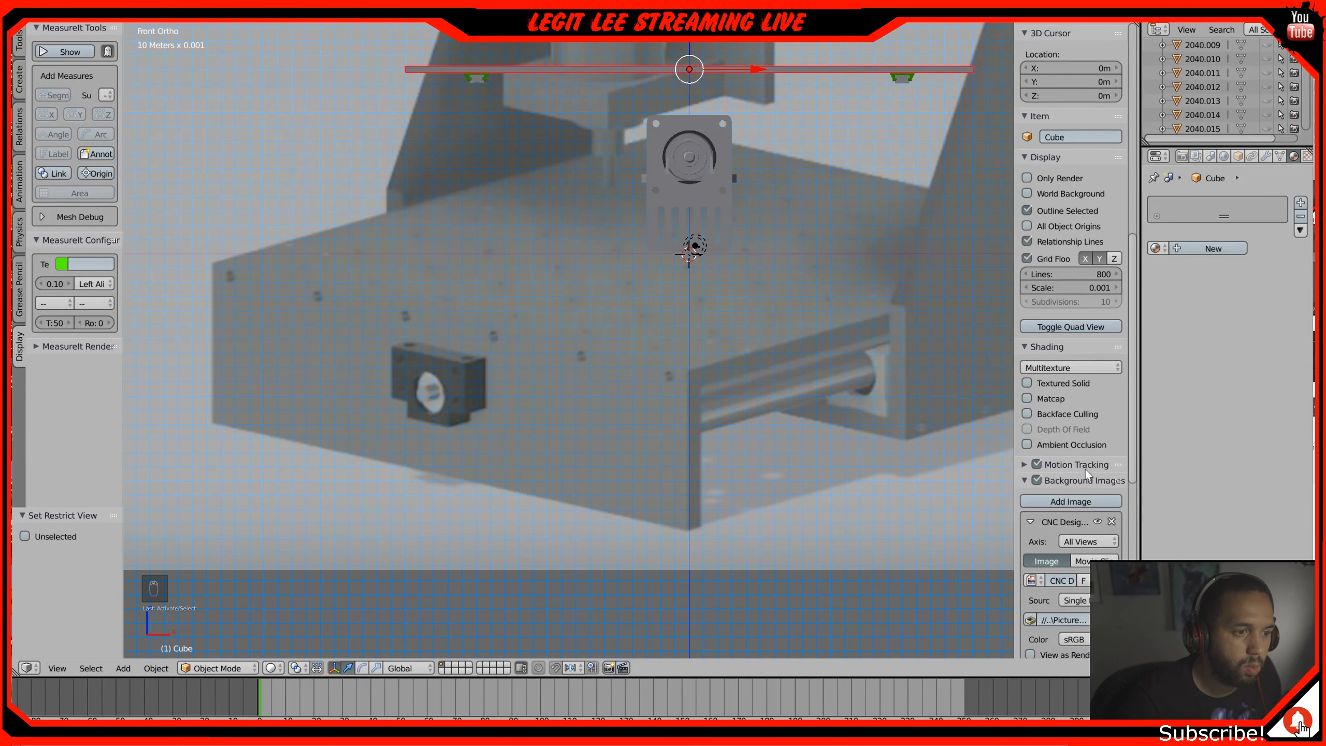
{"action": "left_click_drag", "start_coordinate": [1069, 562], "coordinate": [1120, 561]}
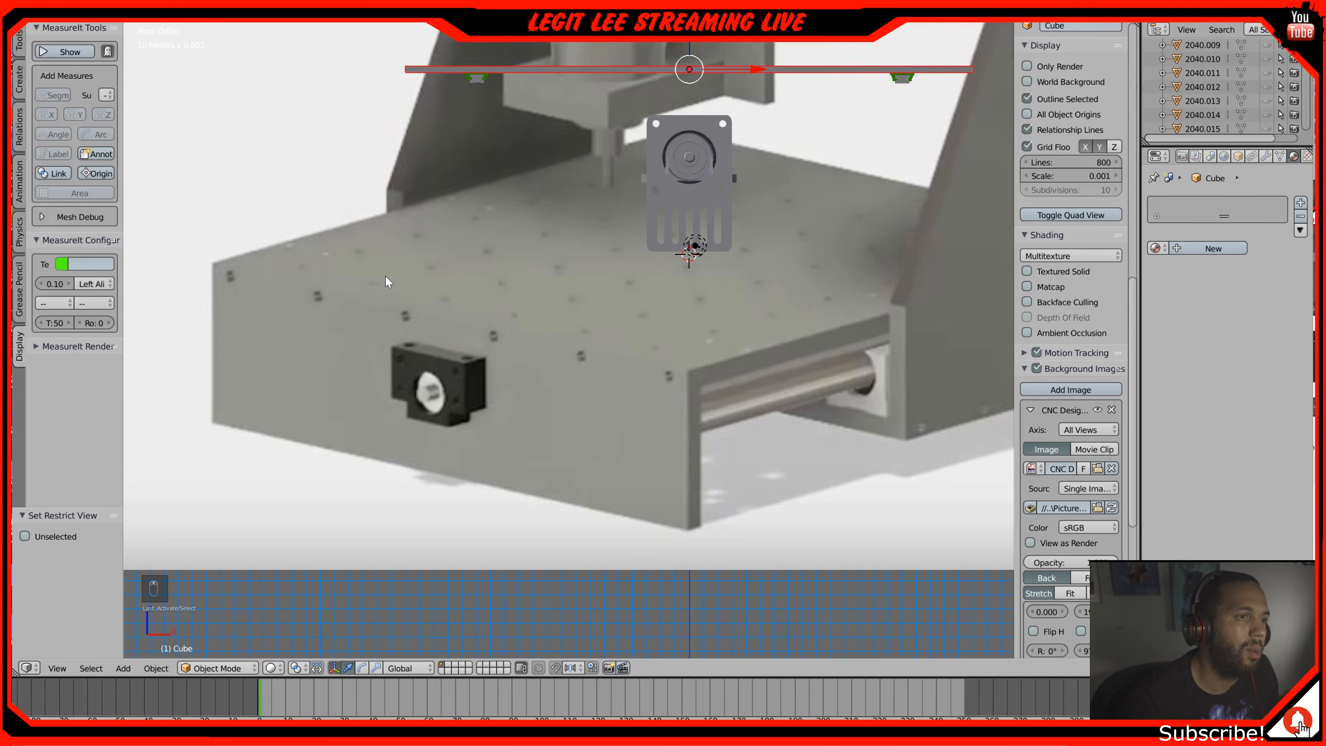
{"action": "middle_click_drag", "start_coordinate": [386, 275], "coordinate": [398, 287]}
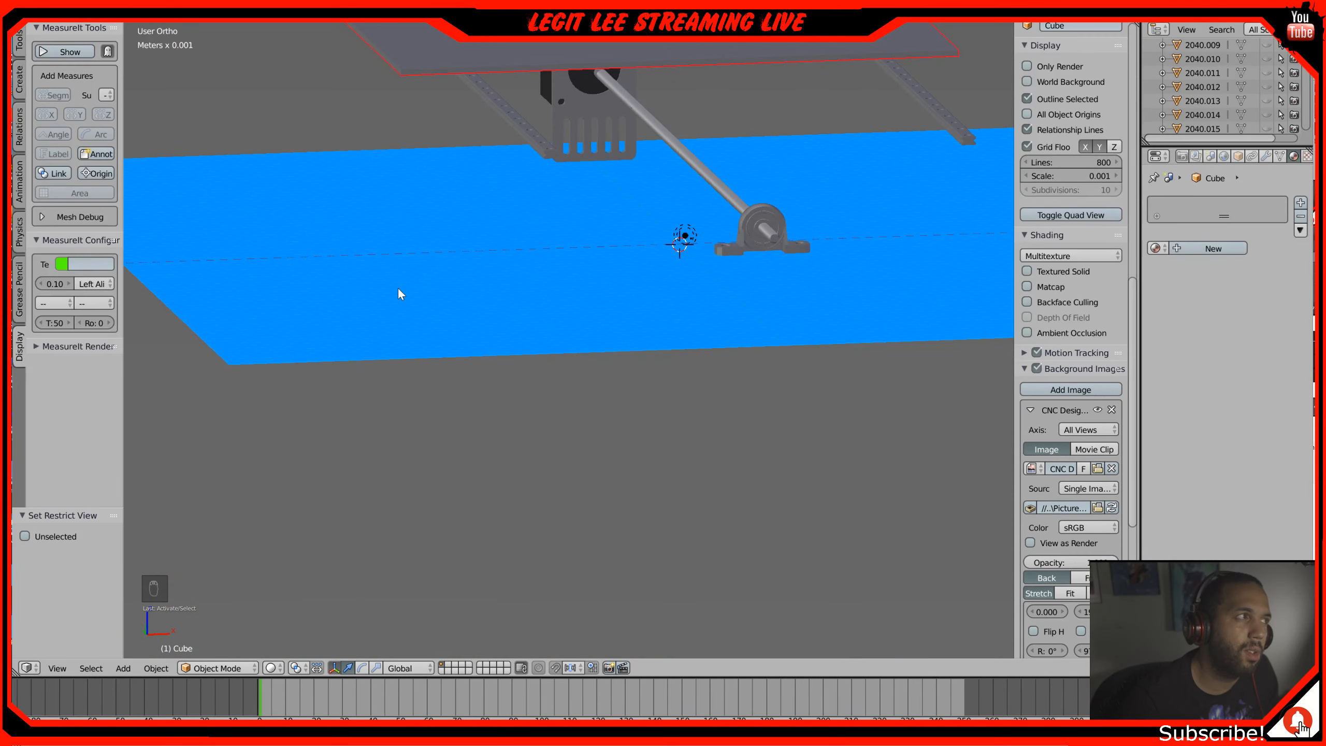
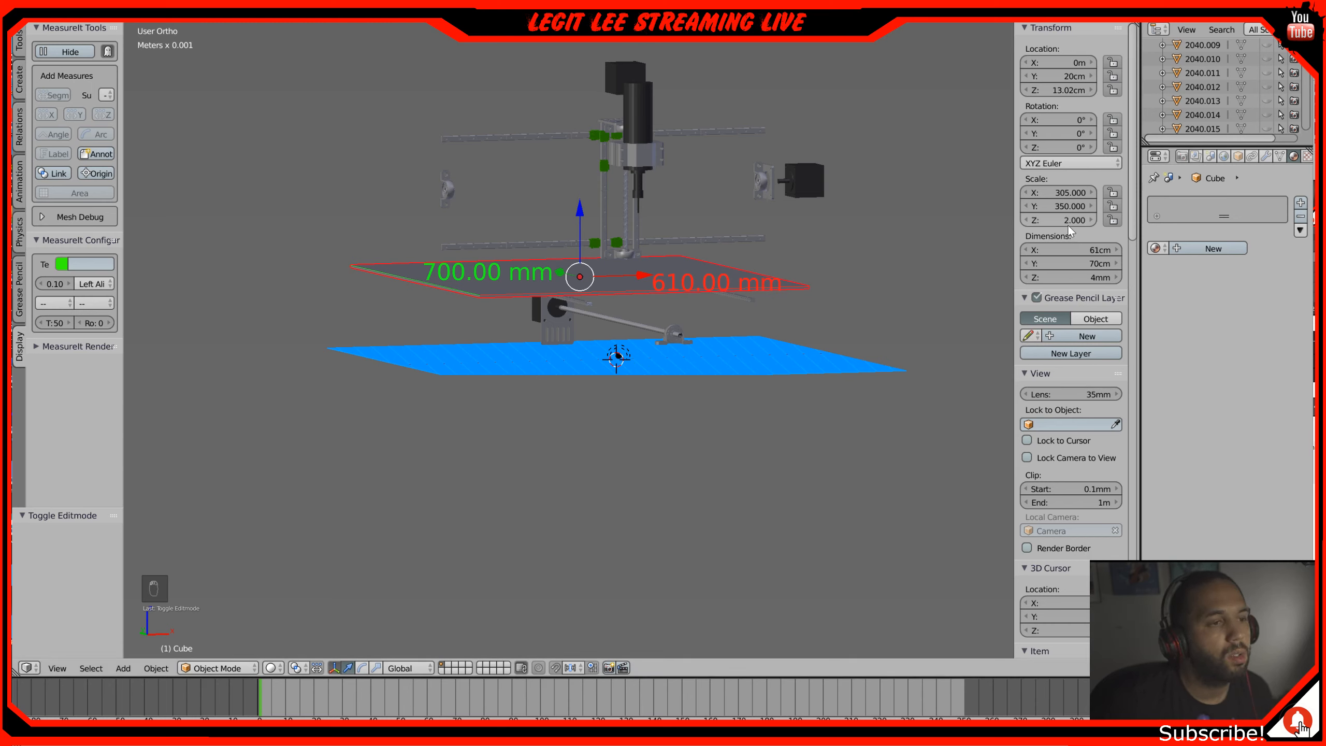
{"action": "key", "text": "KP_1"}
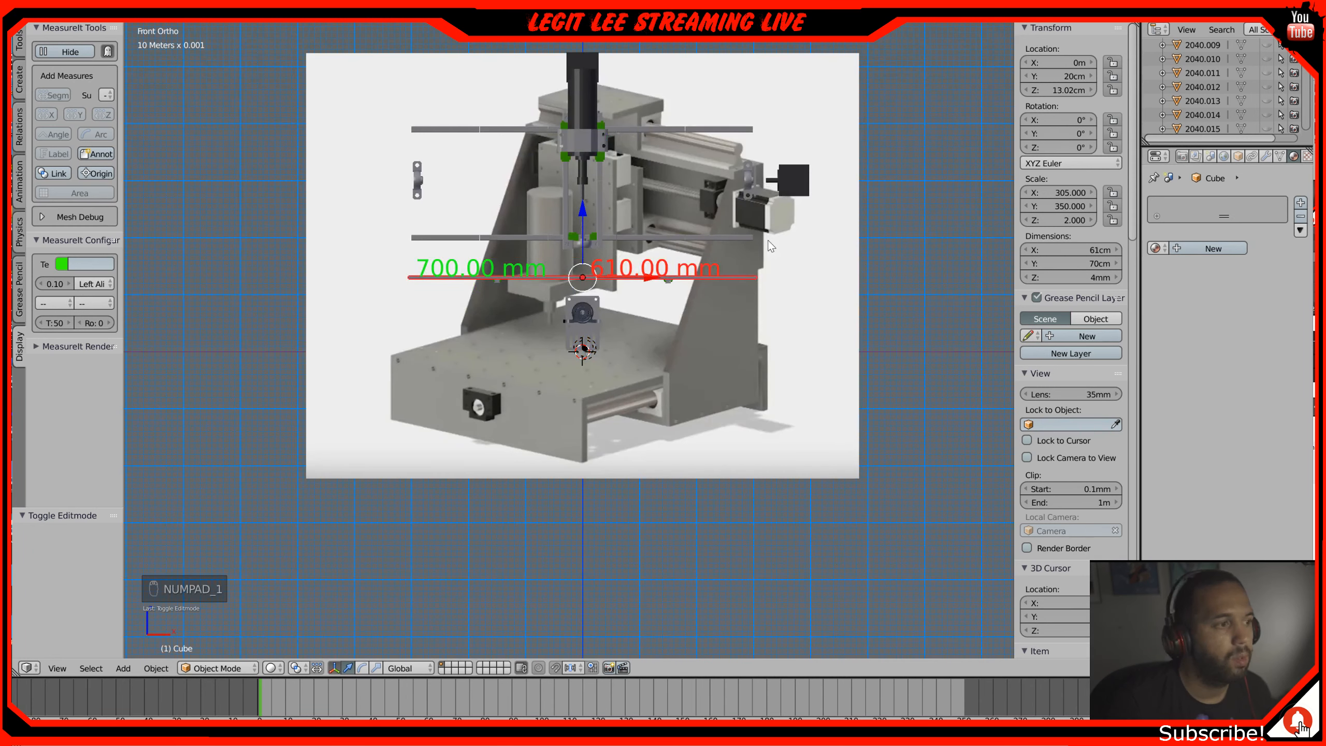
Step: Thicken the flat bed plate by setting its Z scale to 19
{"action": "left_click", "coordinate": [1086, 218]}
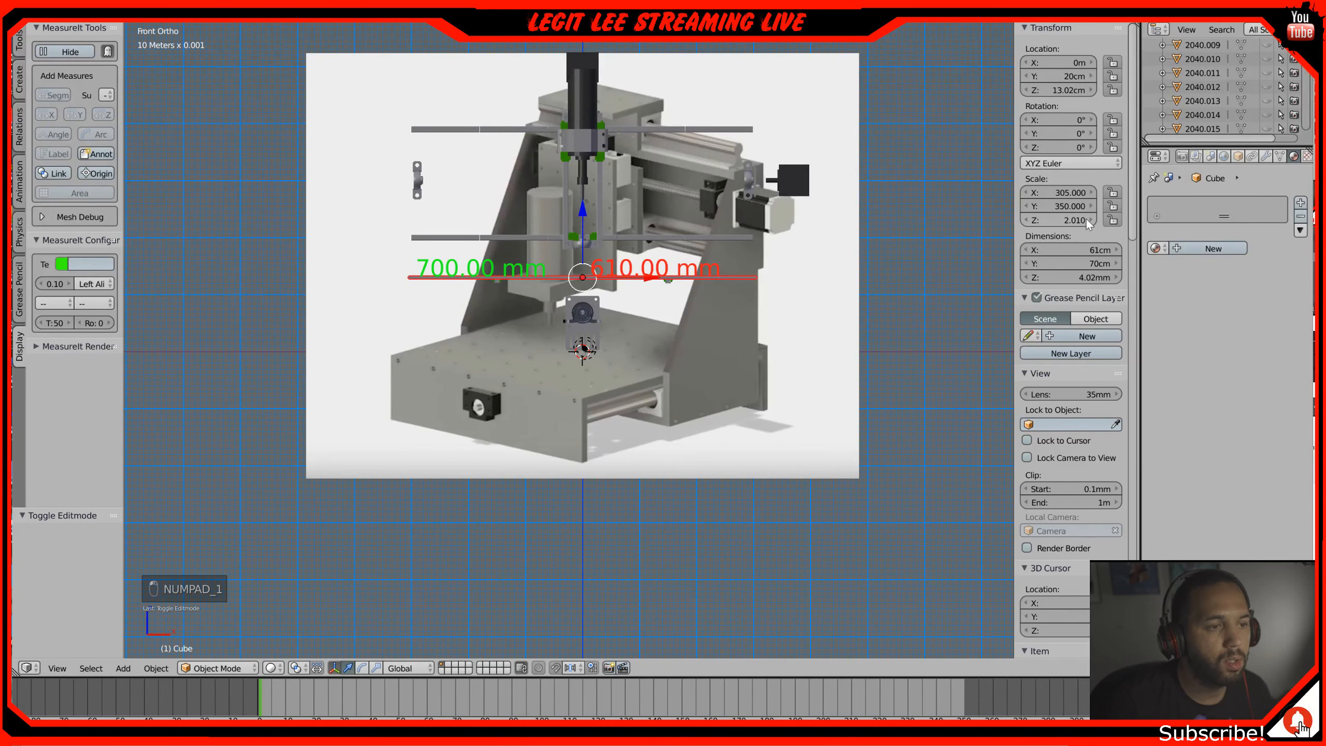
{"action": "left_click", "coordinate": [1075, 220]}
{"action": "type", "text": "1"}
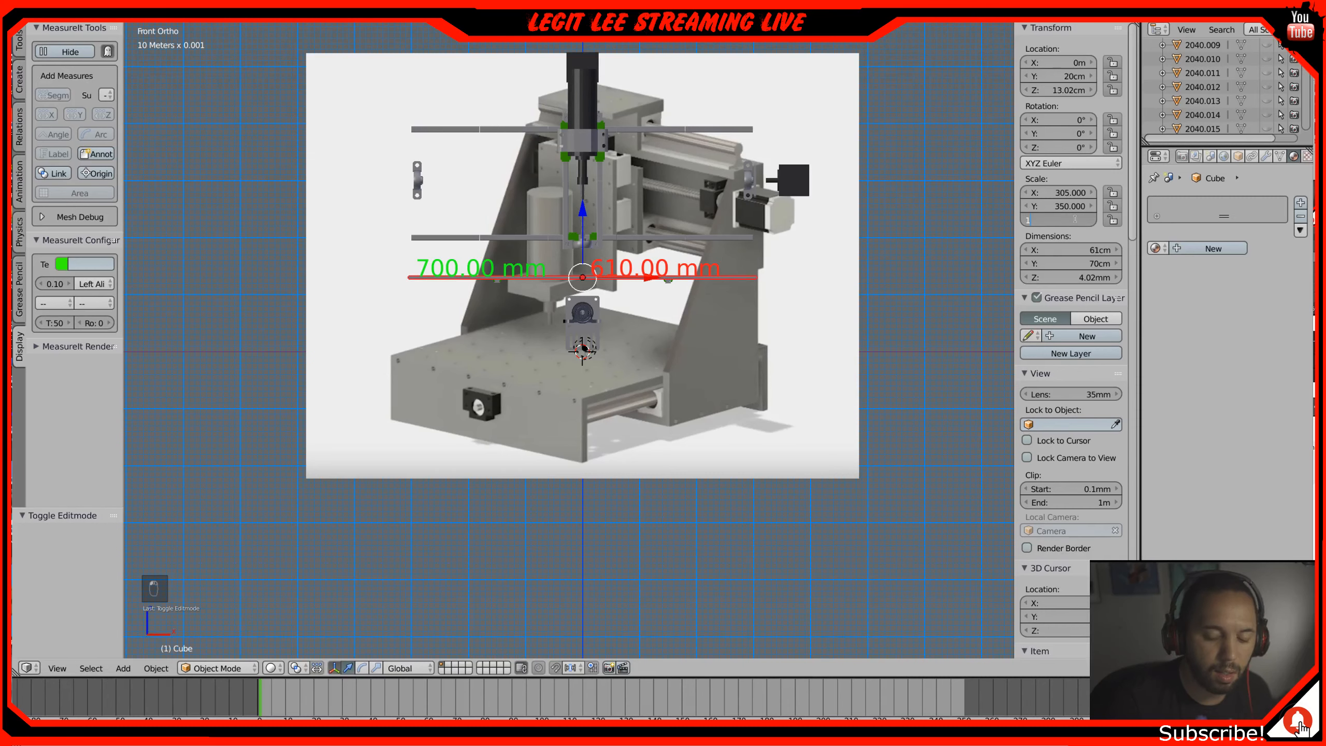
{"action": "type", "text": "9"}
{"action": "key", "text": "Return"}
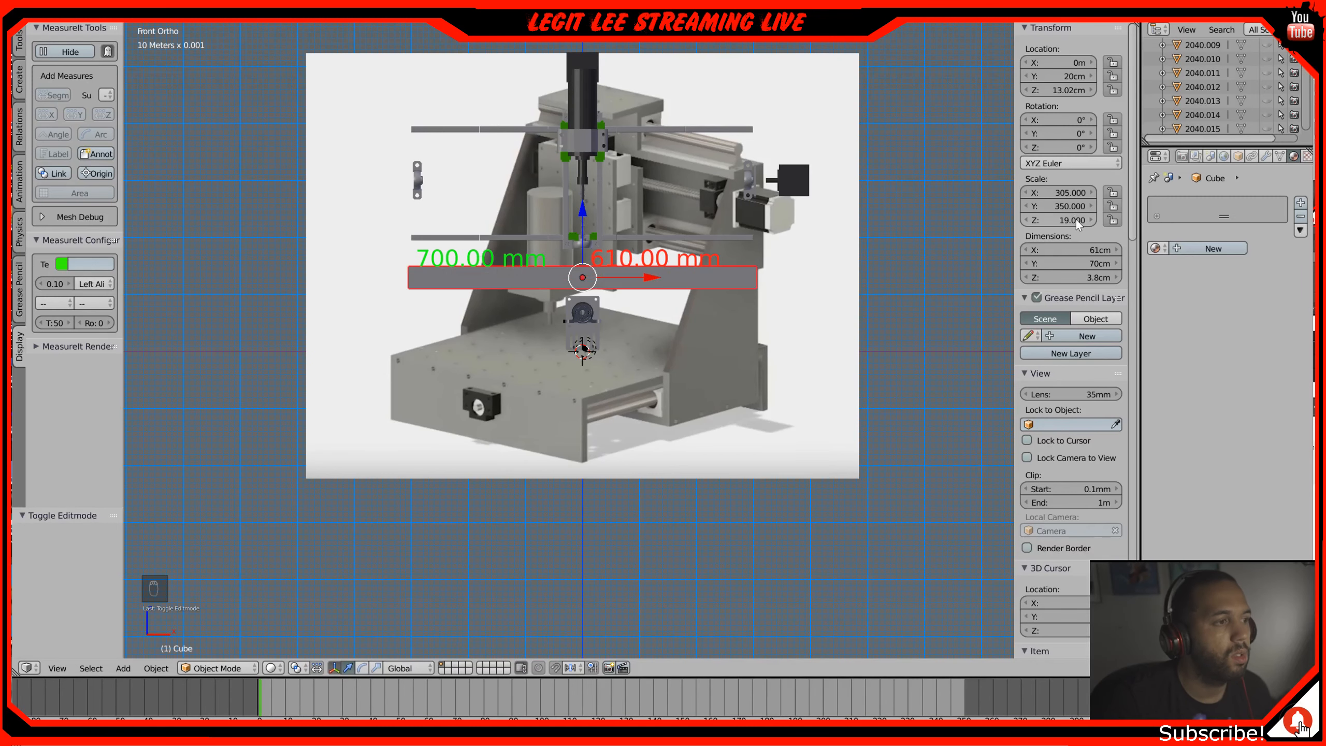
Step: Examine the thickened bed plate and surrounding rails from several angles, and check the scene's unit settings
{"action": "mouse_move", "coordinate": [483, 274]}
{"action": "middle_mouse_down"}
{"action": "mouse_move", "coordinate": [495, 282]}
{"action": "mouse_move", "coordinate": [447, 293]}
{"action": "mouse_move", "coordinate": [471, 292]}
{"action": "middle_mouse_up"}
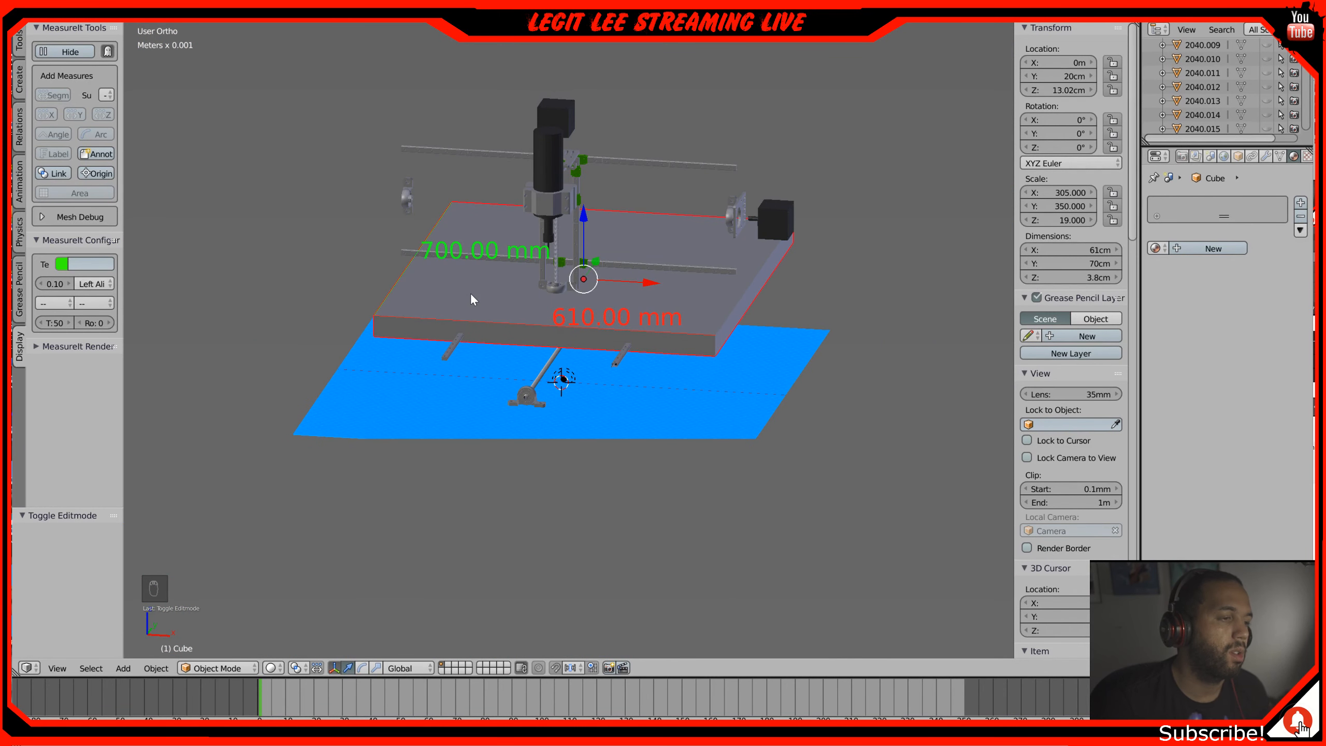
{"action": "scroll", "coordinate": [471, 298], "scroll_direction": "up", "scroll_amount": 6}
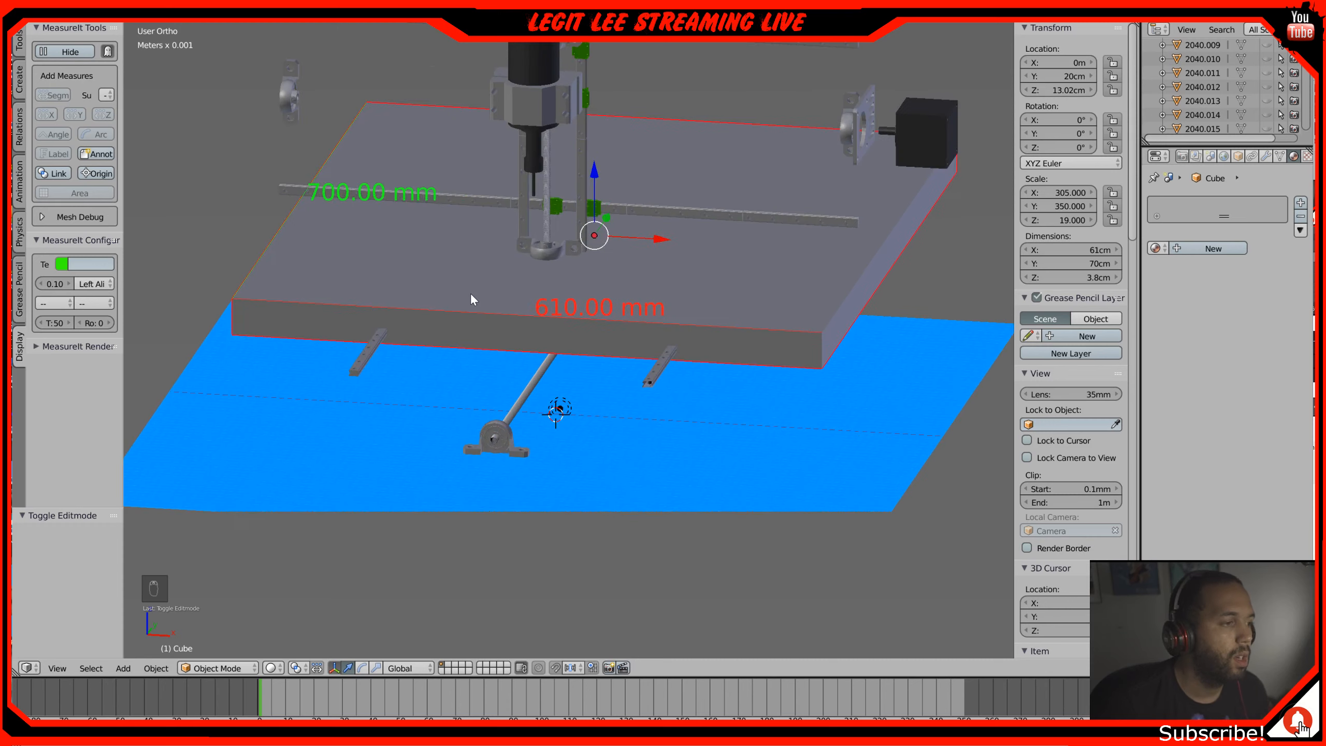
{"action": "middle_click_drag", "start_coordinate": [474, 292], "coordinate": [524, 287]}
{"action": "scroll", "coordinate": [524, 287], "scroll_direction": "down", "scroll_amount": 2}
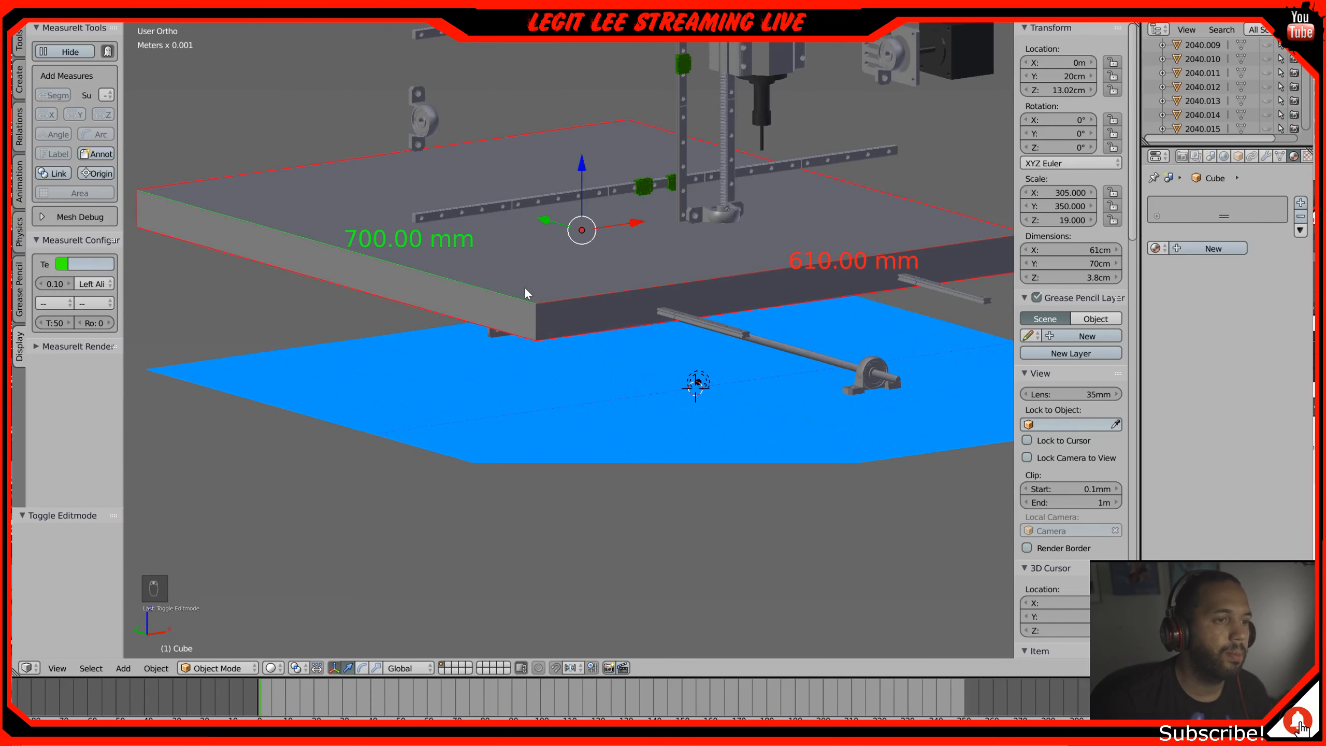
{"action": "scroll", "coordinate": [526, 288], "scroll_direction": "up", "scroll_amount": 1}
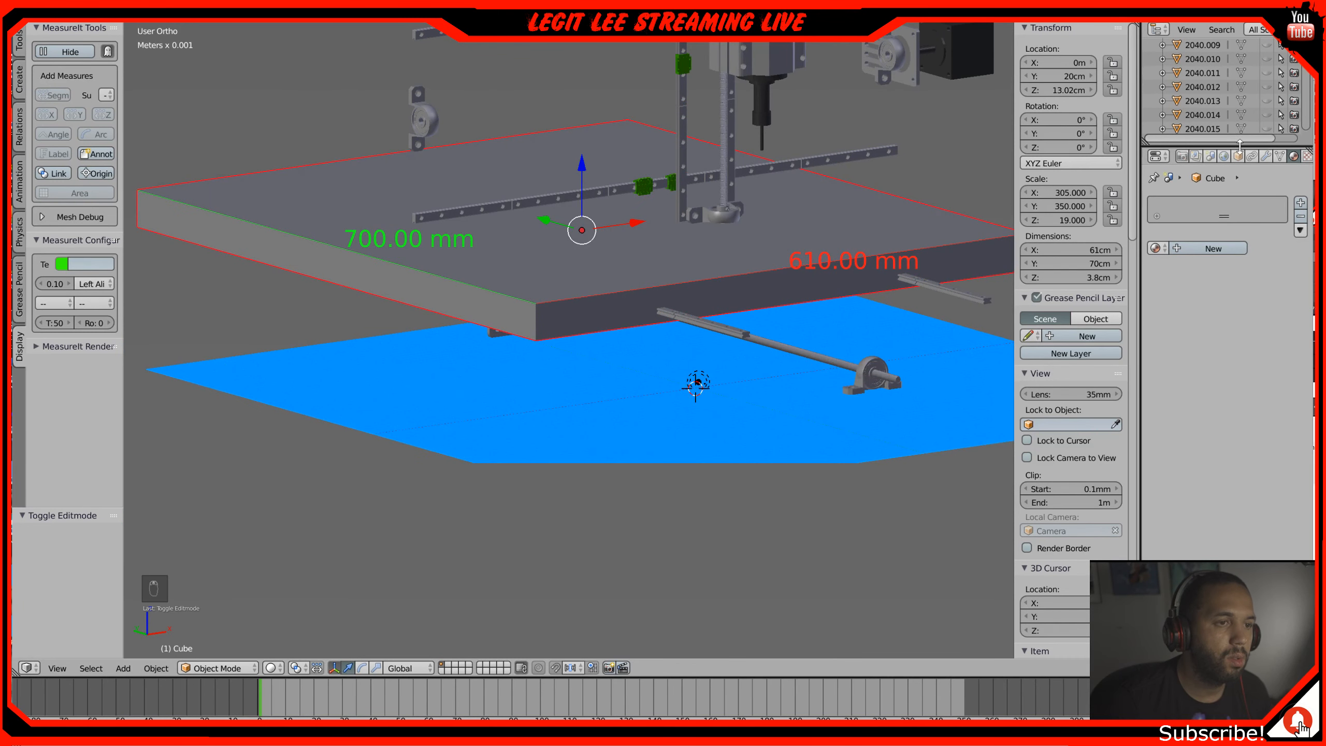
{"action": "left_click", "coordinate": [1210, 157]}
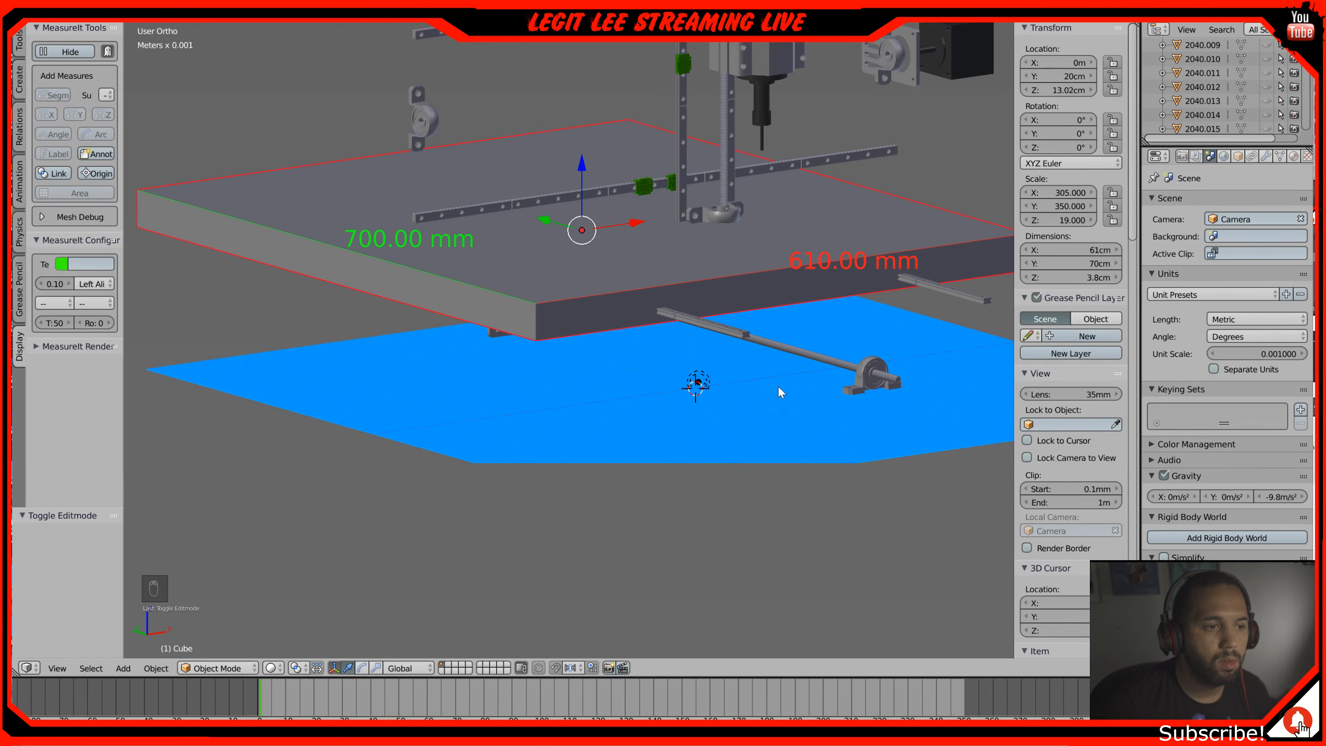
{"action": "scroll", "coordinate": [777, 385], "scroll_direction": "down", "scroll_amount": 1}
{"action": "scroll", "coordinate": [778, 379], "scroll_direction": "down", "scroll_amount": 1}
{"action": "scroll", "coordinate": [779, 379], "scroll_direction": "up", "scroll_amount": 1}
{"action": "middle_click_drag", "start_coordinate": [802, 333], "coordinate": [798, 356]}
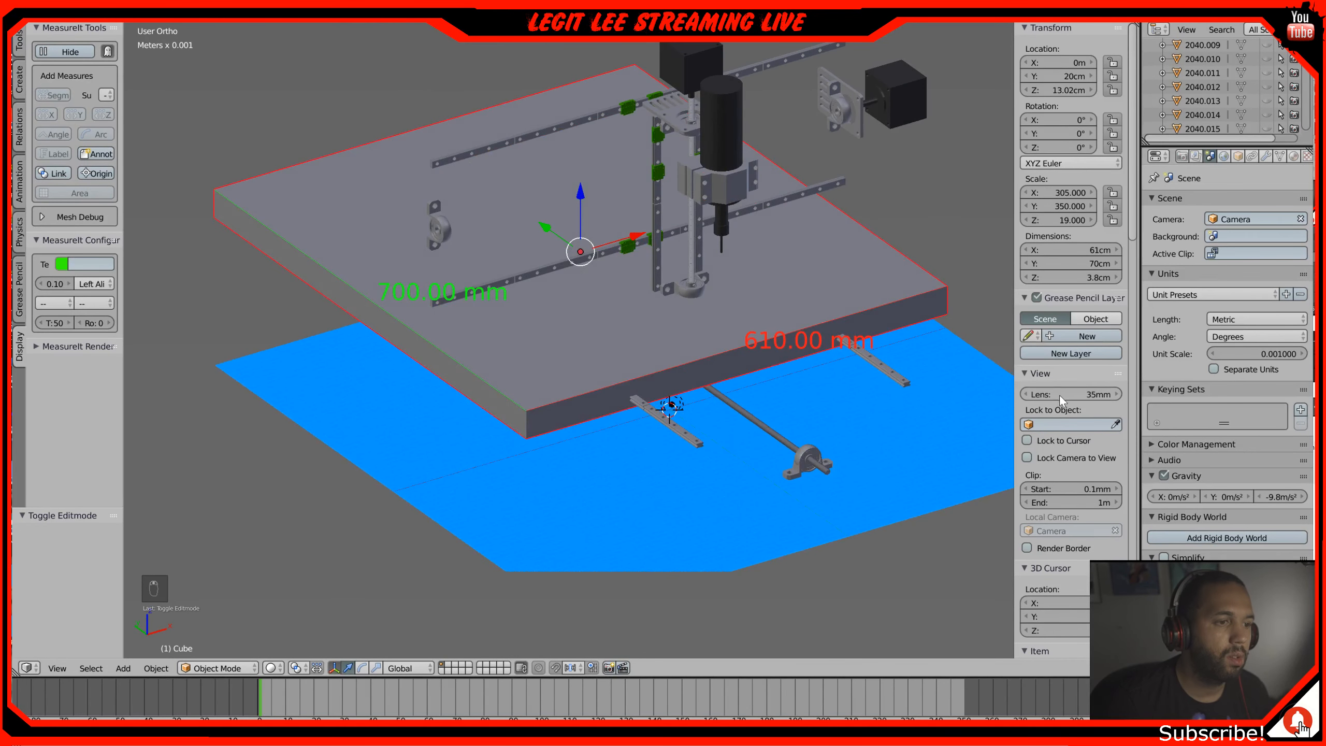
Step: Try lowering the viewport lens value, and reset it to 35 mm
{"action": "left_click", "coordinate": [1095, 395]}
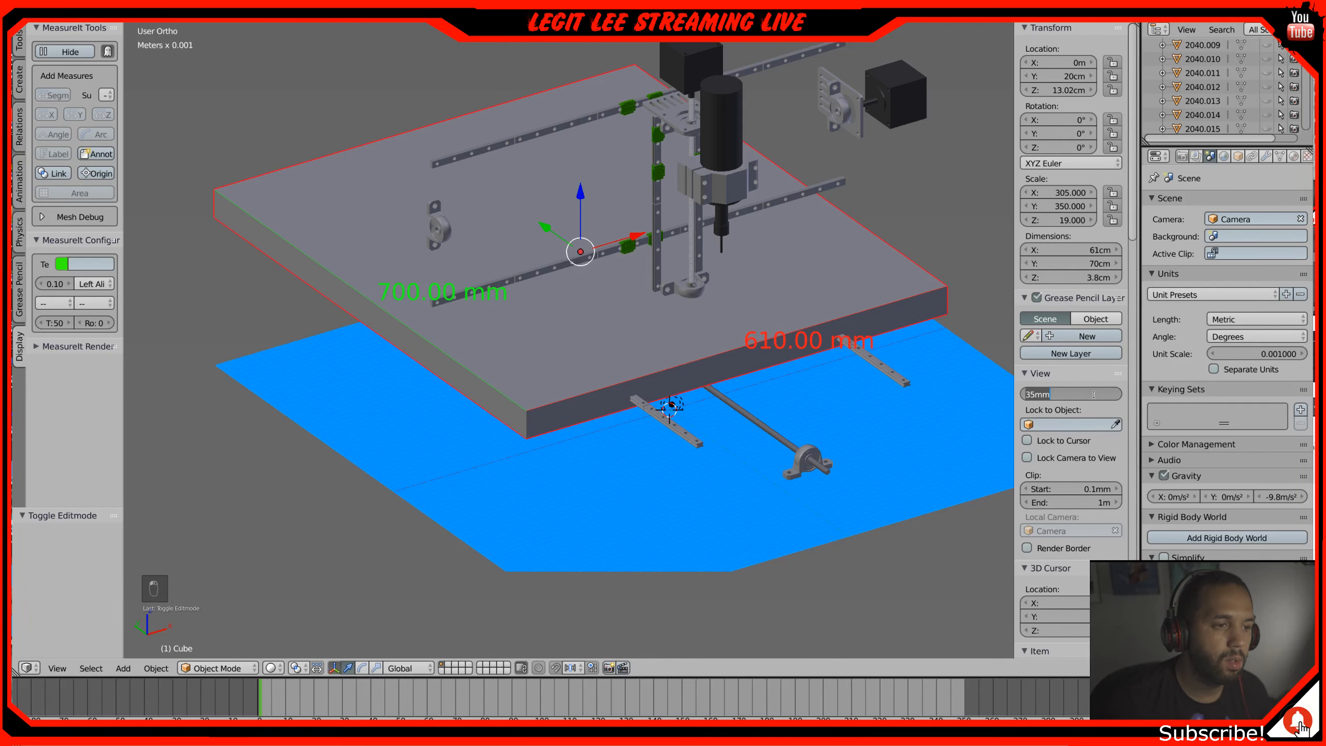
{"action": "left_click", "coordinate": [1036, 395]}
{"action": "left_click", "coordinate": [1080, 378]}
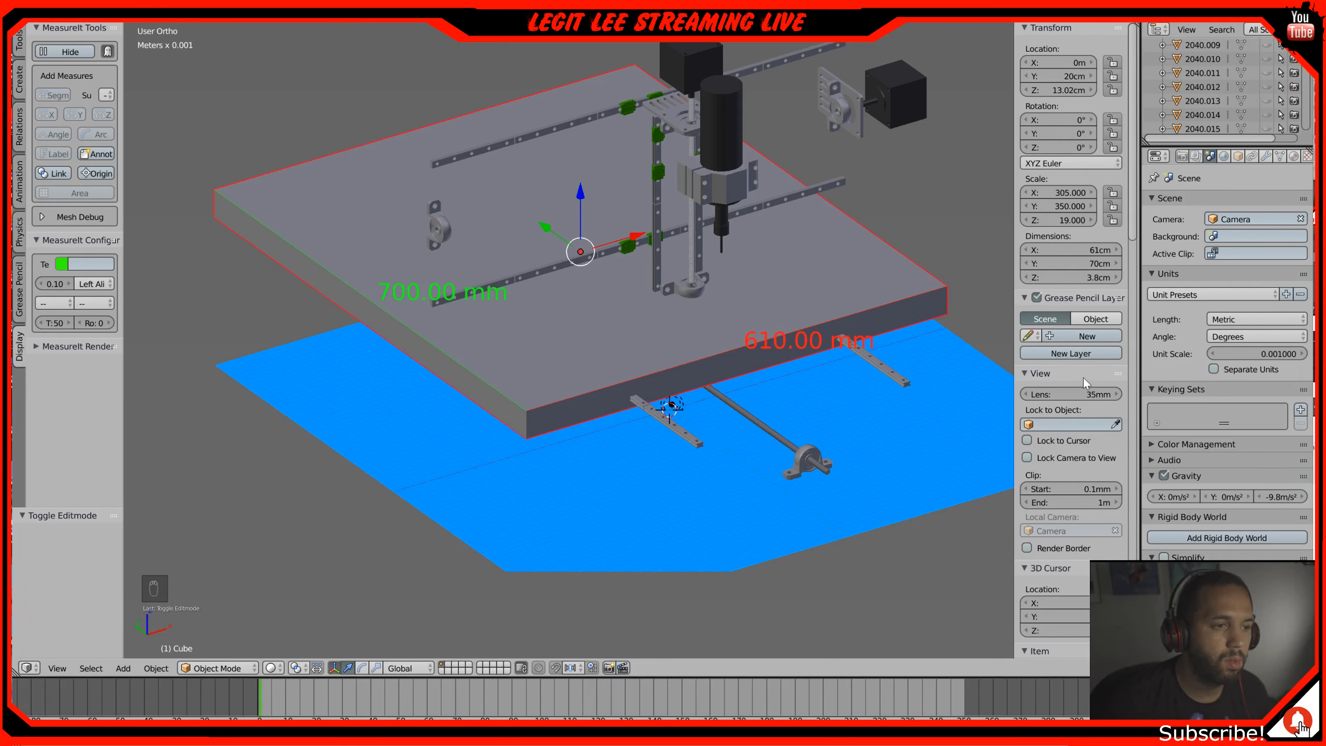
{"action": "left_click", "coordinate": [1028, 395]}
{"action": "left_click", "coordinate": [1028, 394]}
{"action": "left_click", "coordinate": [1029, 395]}
{"action": "left_click", "coordinate": [1028, 395]}
{"action": "left_click", "coordinate": [1028, 395]}
{"action": "left_click", "coordinate": [1096, 393]}
{"action": "type", "text": "35"}
{"action": "key", "text": "Return"}
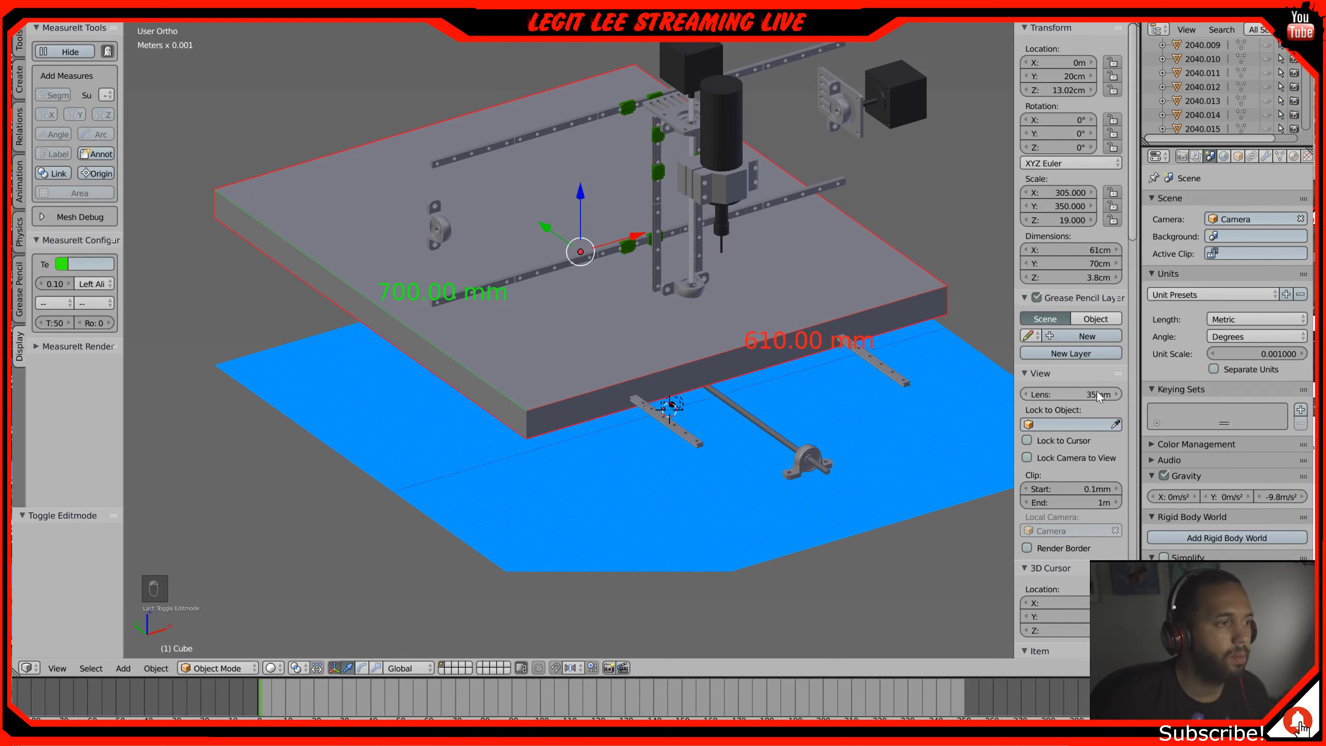
Step: In front view, add a new cube at the 3D cursor on the world origin
{"action": "middle_click_drag", "start_coordinate": [738, 291], "coordinate": [693, 307]}
{"action": "scroll", "coordinate": [630, 346], "scroll_direction": "up", "scroll_amount": 3}
{"action": "scroll", "coordinate": [631, 346], "scroll_direction": "up", "scroll_amount": 1}
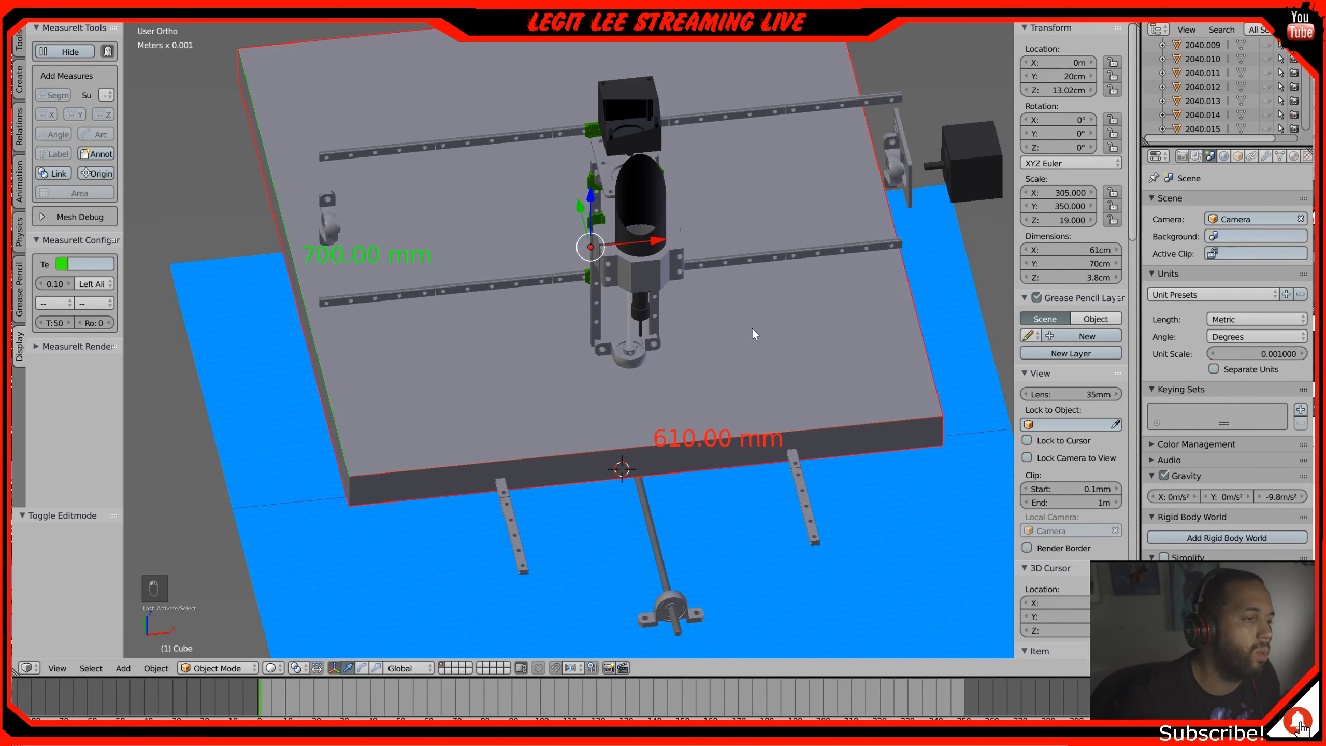
{"action": "key", "text": "KP_1"}
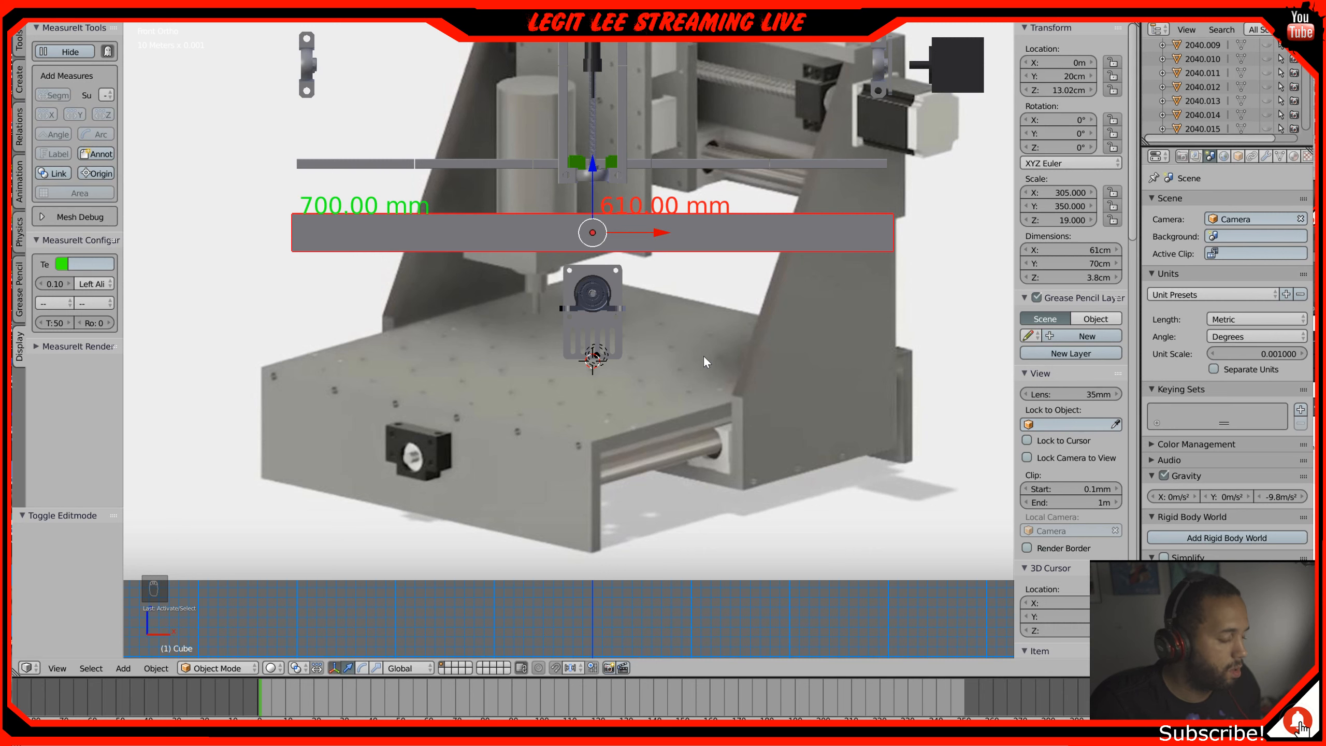
{"action": "key", "text": "shift+a"}
{"action": "mouse_move", "coordinate": [703, 356]}
{"action": "left_click", "coordinate": [752, 359]}
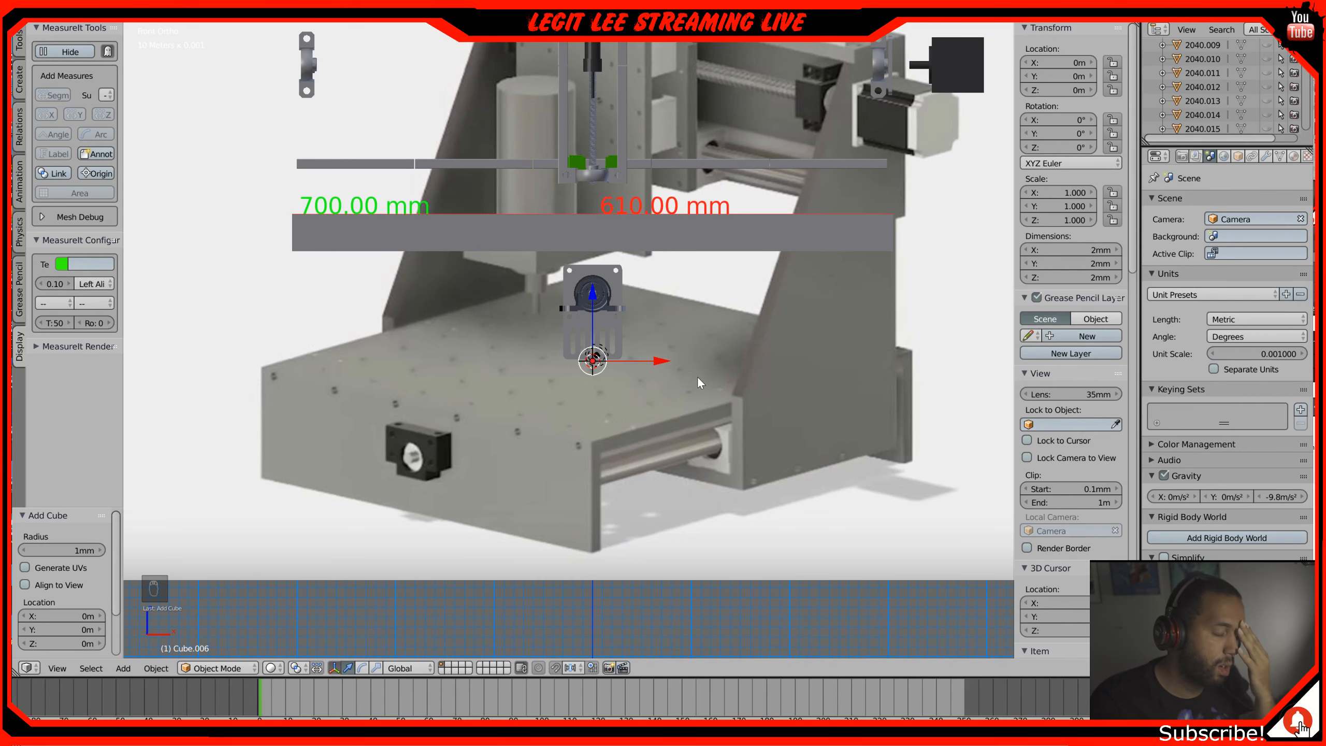
Step: Switch to the right side view and hide the CNC design background image
{"action": "scroll", "coordinate": [698, 376], "scroll_direction": "up", "scroll_amount": 1}
{"action": "scroll", "coordinate": [700, 382], "scroll_direction": "down", "scroll_amount": 2}
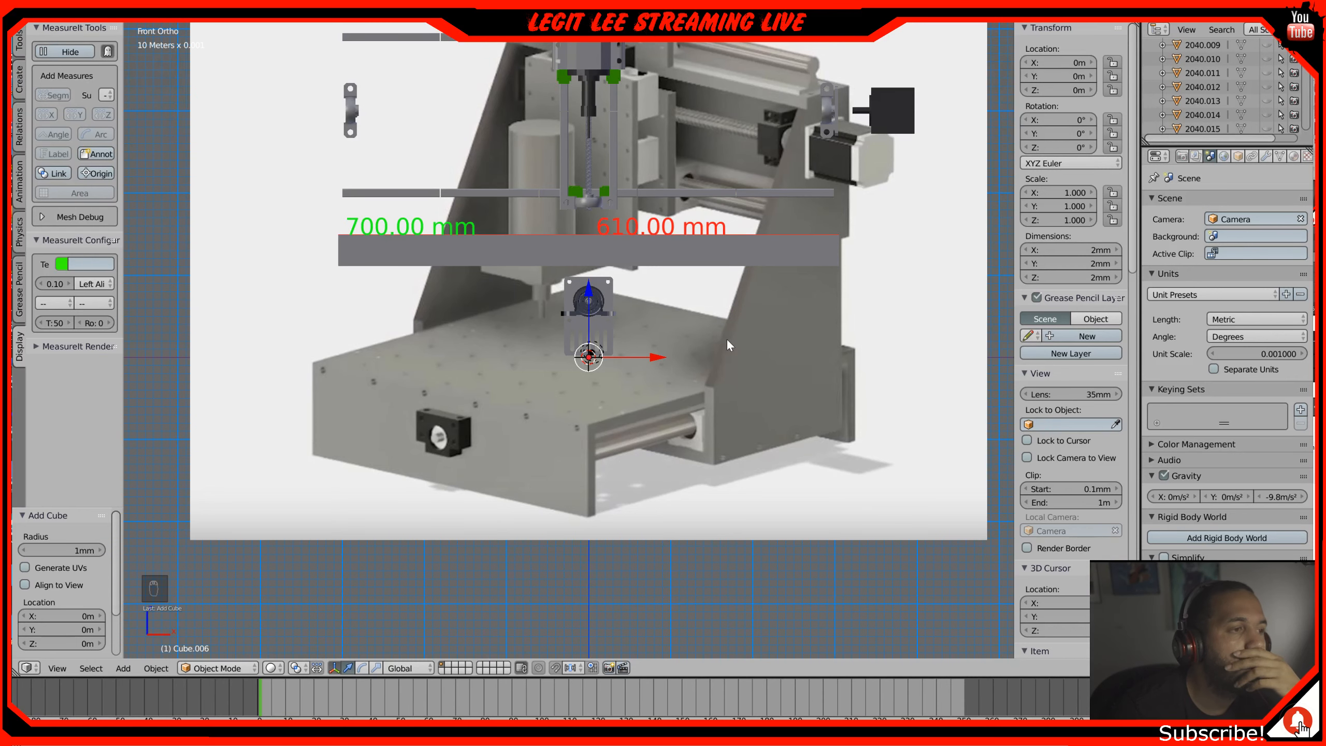
{"action": "key", "text": "KP_3"}
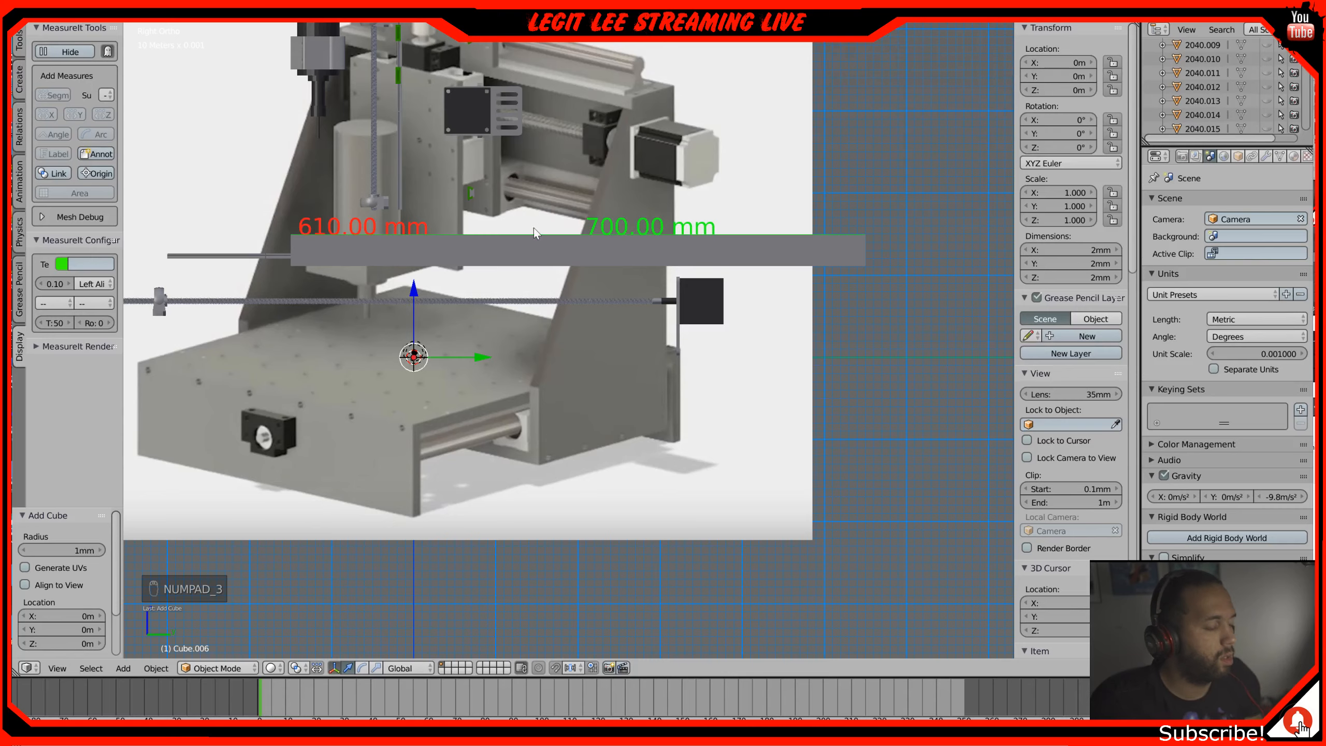
{"action": "middle_click_drag", "start_coordinate": [528, 238], "coordinate": [753, 308], "text": "shift"}
{"action": "scroll", "coordinate": [673, 378], "scroll_direction": "up", "scroll_amount": 2}
{"action": "scroll", "coordinate": [1080, 459], "scroll_direction": "down", "scroll_amount": 8}
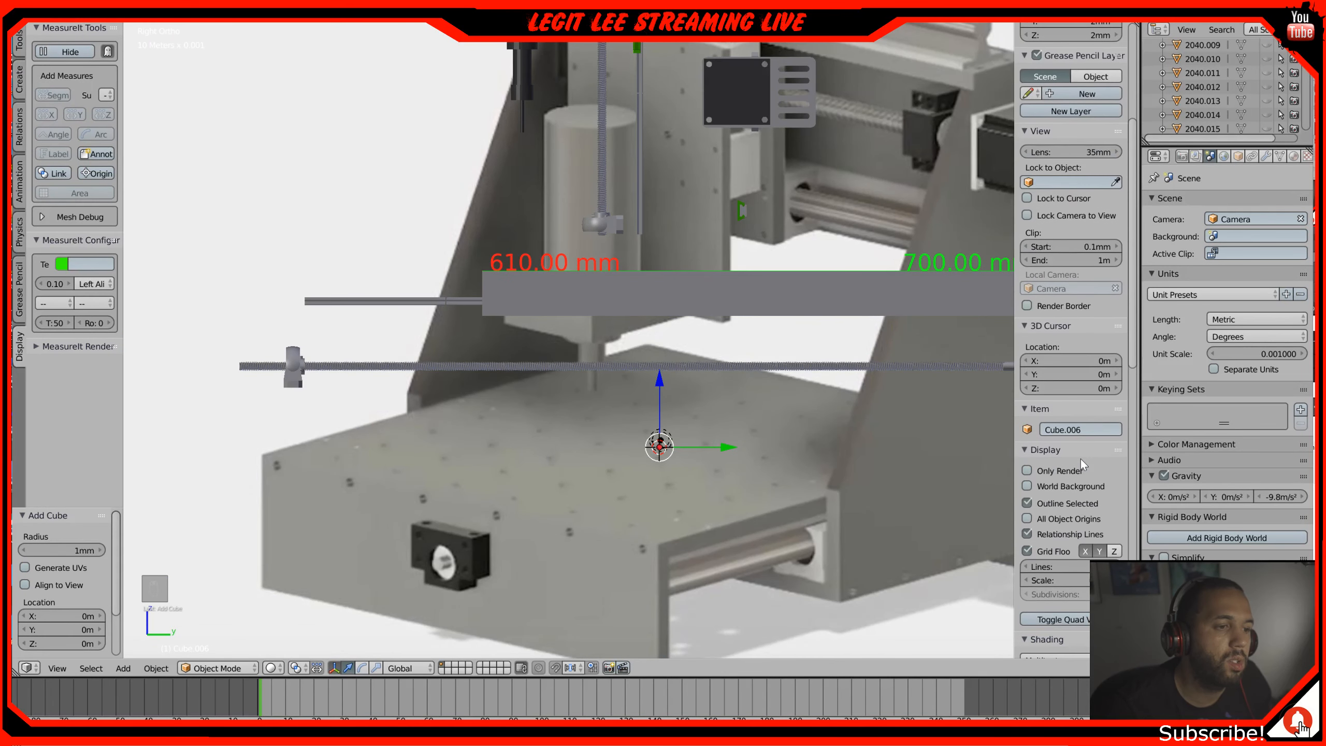
{"action": "scroll", "coordinate": [1062, 505], "scroll_direction": "down", "scroll_amount": 10}
{"action": "scroll", "coordinate": [1055, 521], "scroll_direction": "down", "scroll_amount": 10}
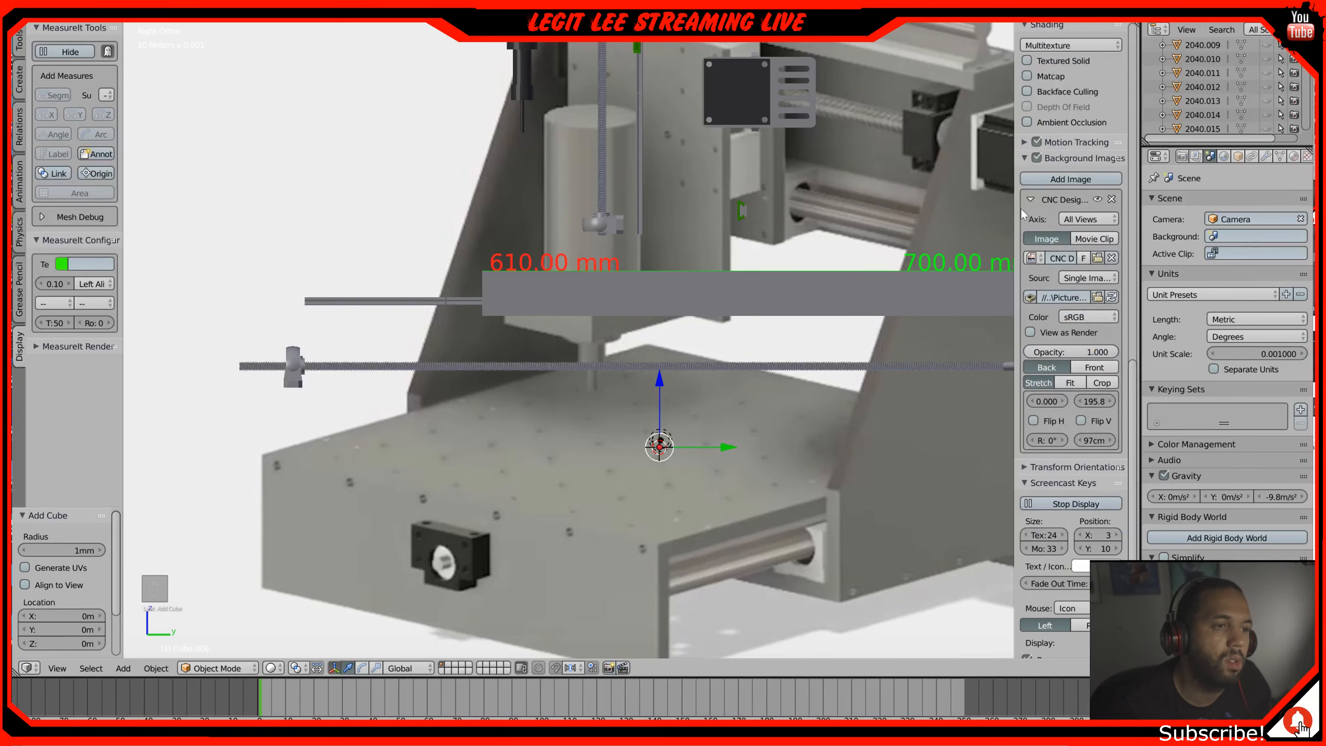
{"action": "left_click", "coordinate": [1097, 199]}
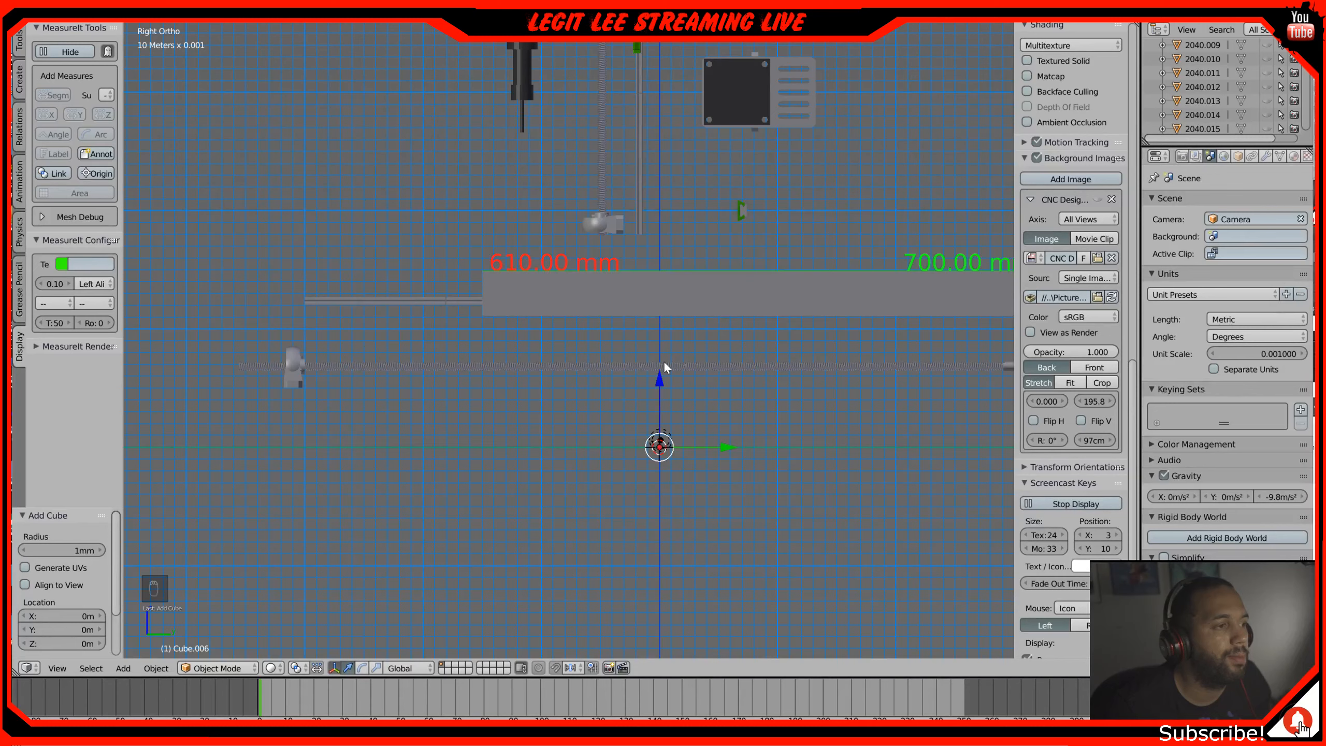
Step: Place the 3D cursor at a Y location of 150 mm, leaving X and Z at 0
{"action": "scroll", "coordinate": [671, 276], "scroll_direction": "down", "scroll_amount": 1}
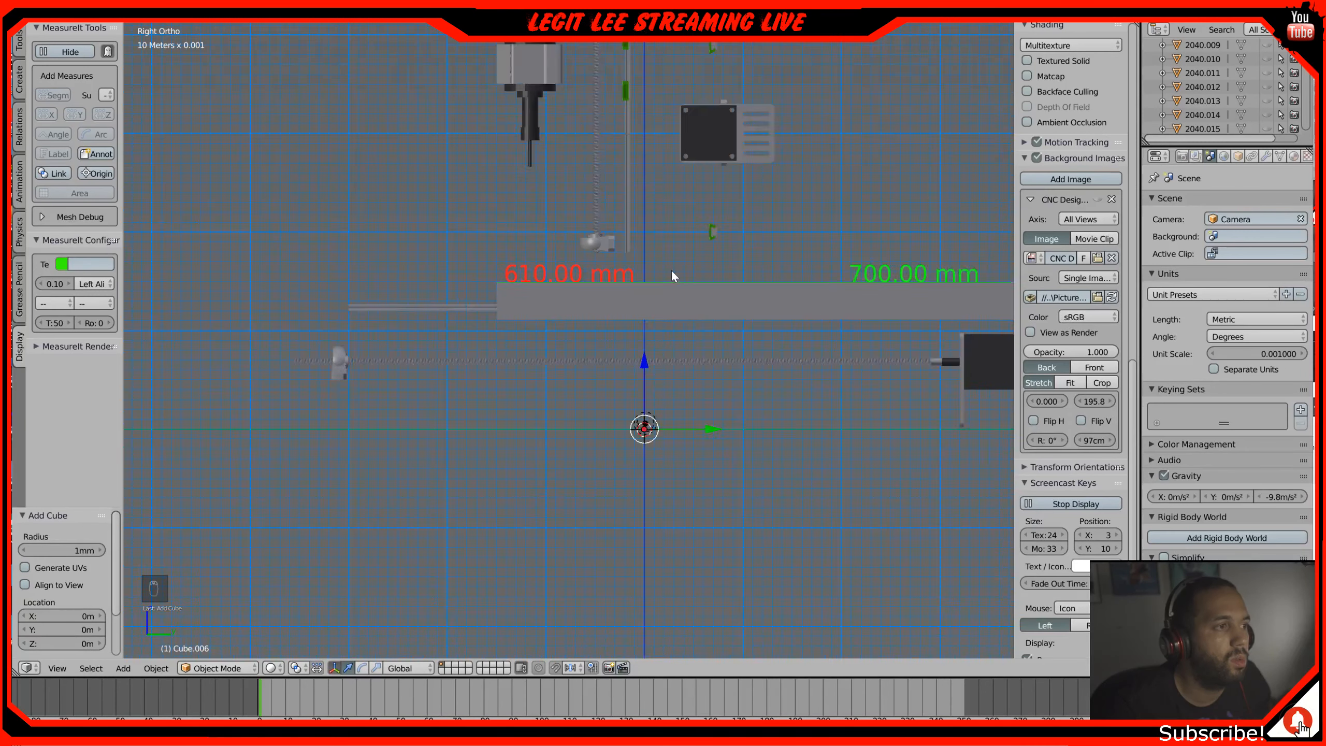
{"action": "scroll", "coordinate": [673, 275], "scroll_direction": "down", "scroll_amount": 1}
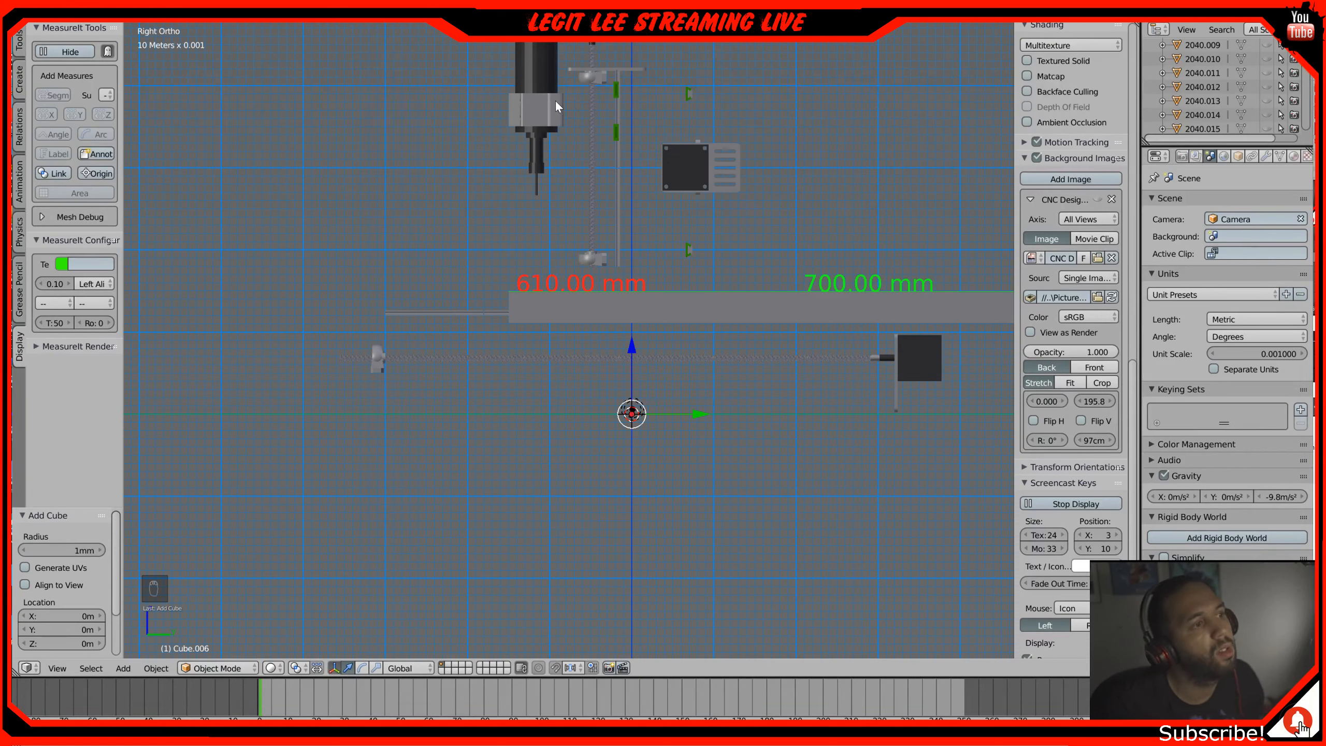
{"action": "middle_click_drag", "start_coordinate": [615, 90], "coordinate": [629, 236], "text": "shift"}
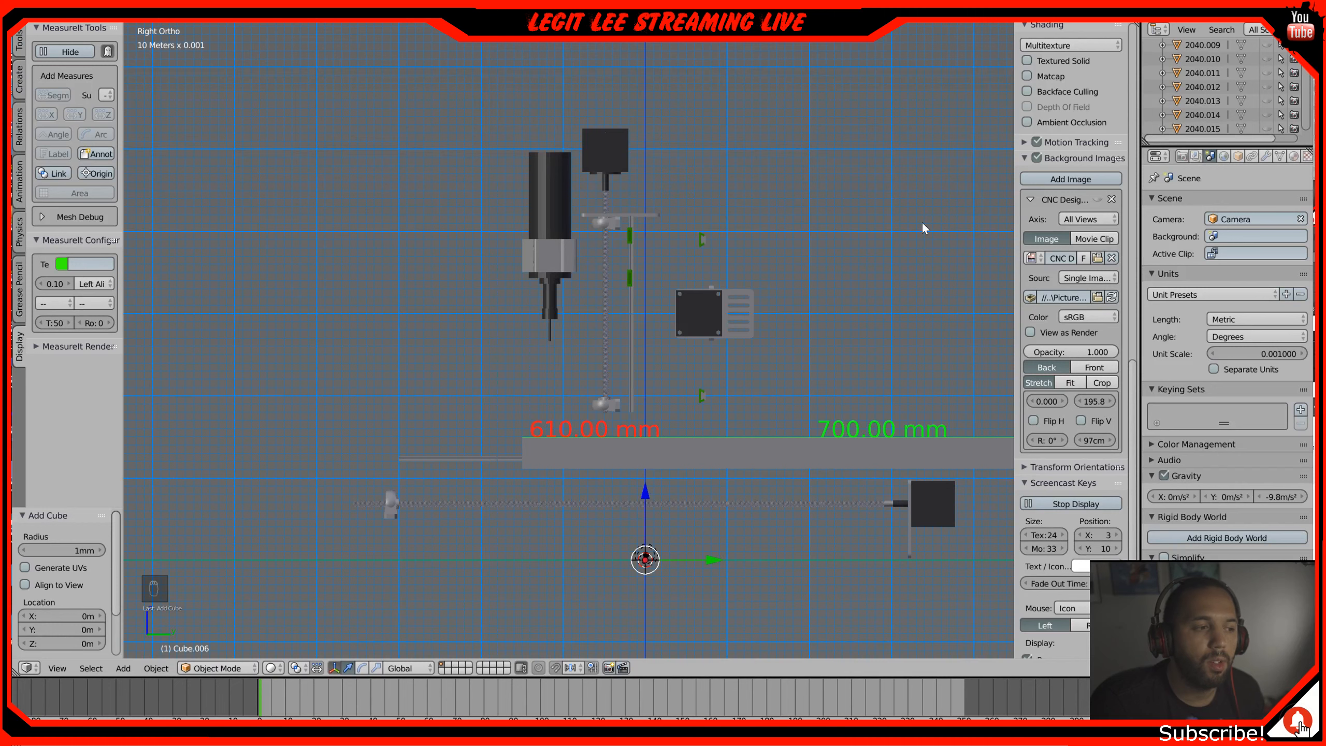
{"action": "scroll", "coordinate": [1091, 295], "scroll_direction": "up", "scroll_amount": 4}
{"action": "scroll", "coordinate": [1090, 295], "scroll_direction": "up", "scroll_amount": 20}
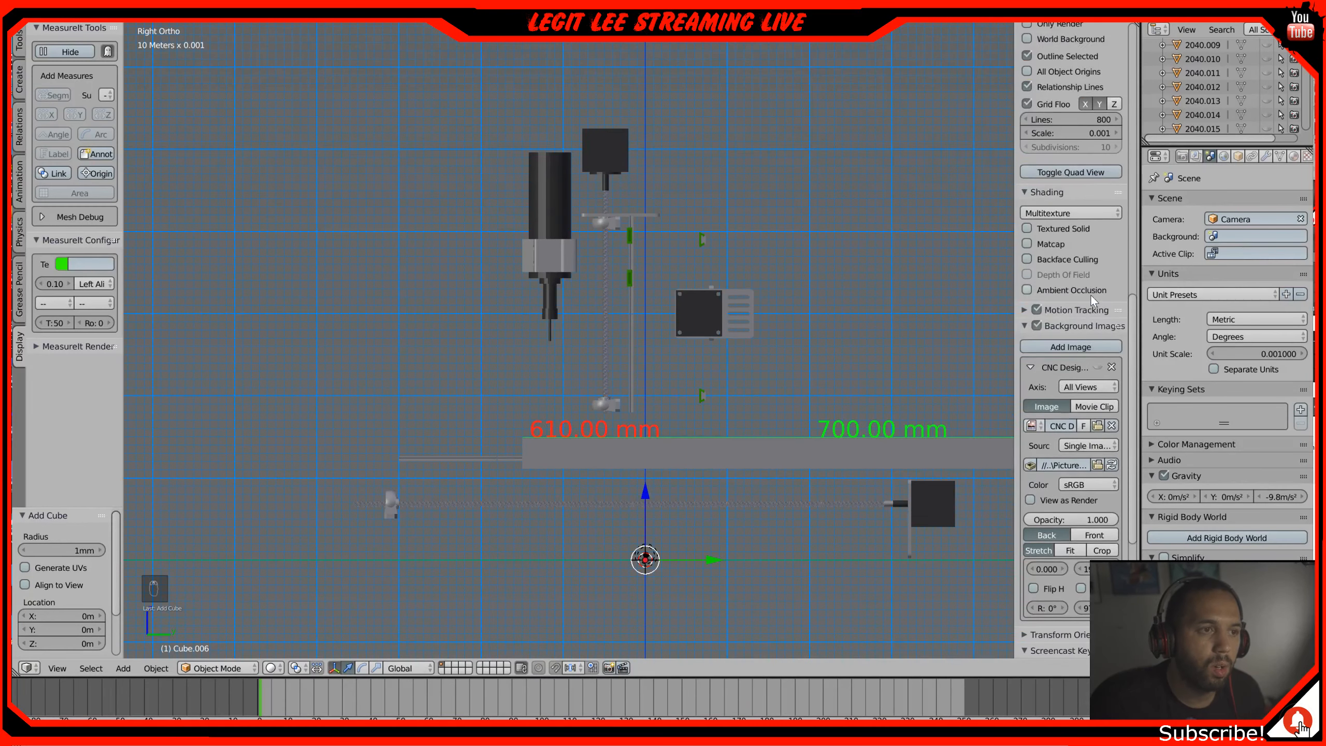
{"action": "left_click", "coordinate": [1089, 373]}
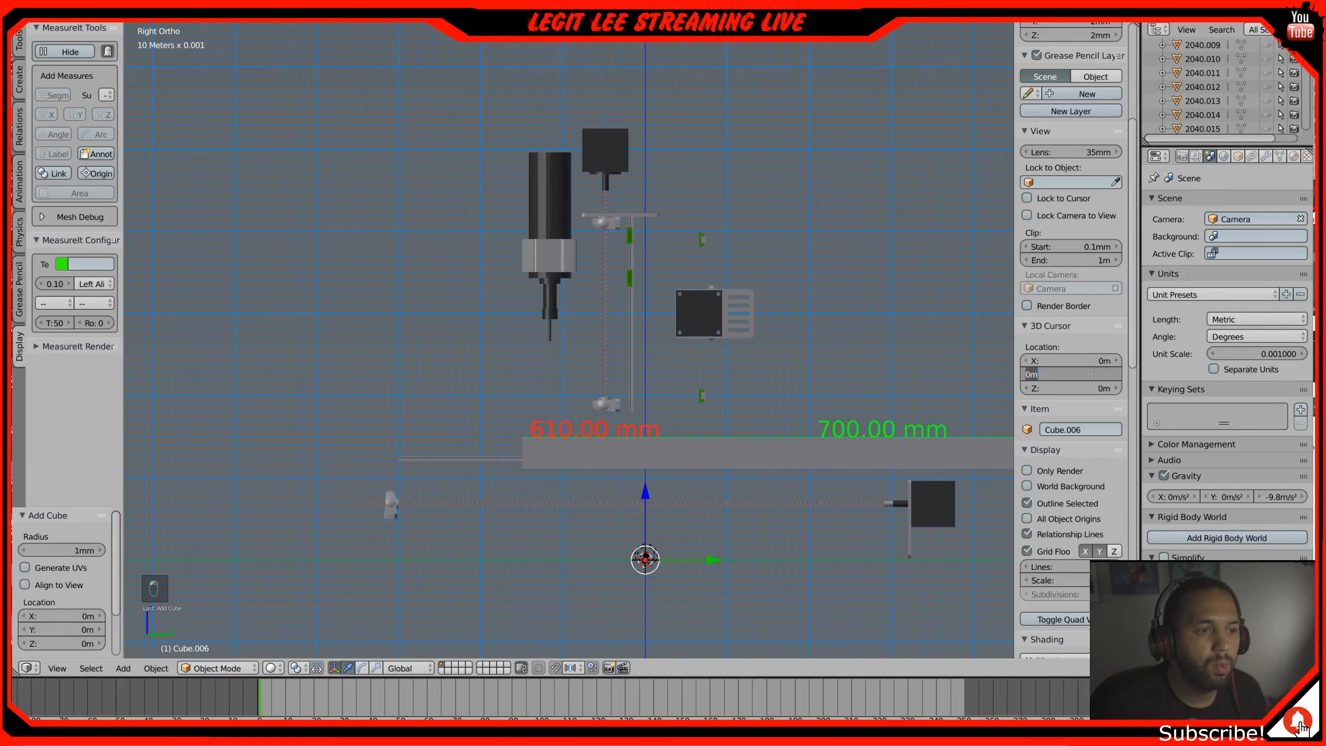
{"action": "type", "text": "150"}
{"action": "key", "text": "Return"}
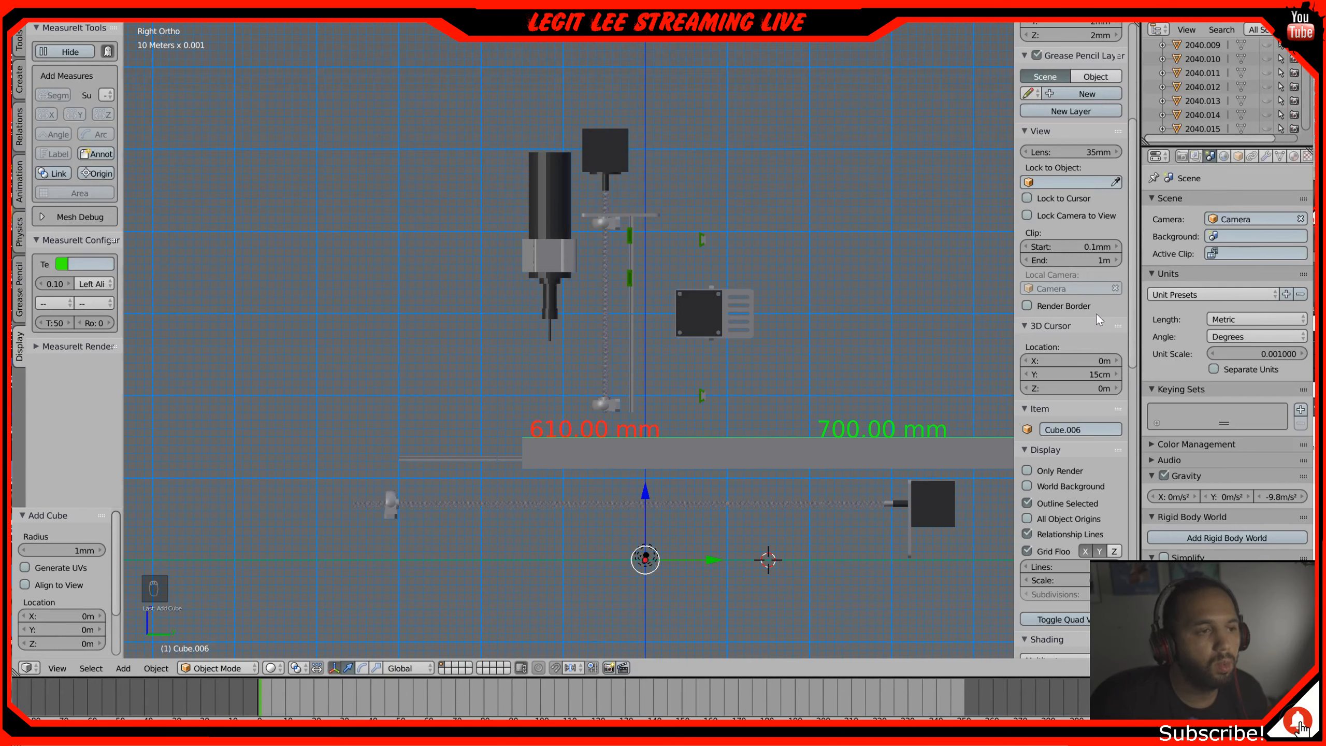
Step: Set the new cube's Z dimension to 500 mm
{"action": "scroll", "coordinate": [1096, 313], "scroll_direction": "up", "scroll_amount": 8}
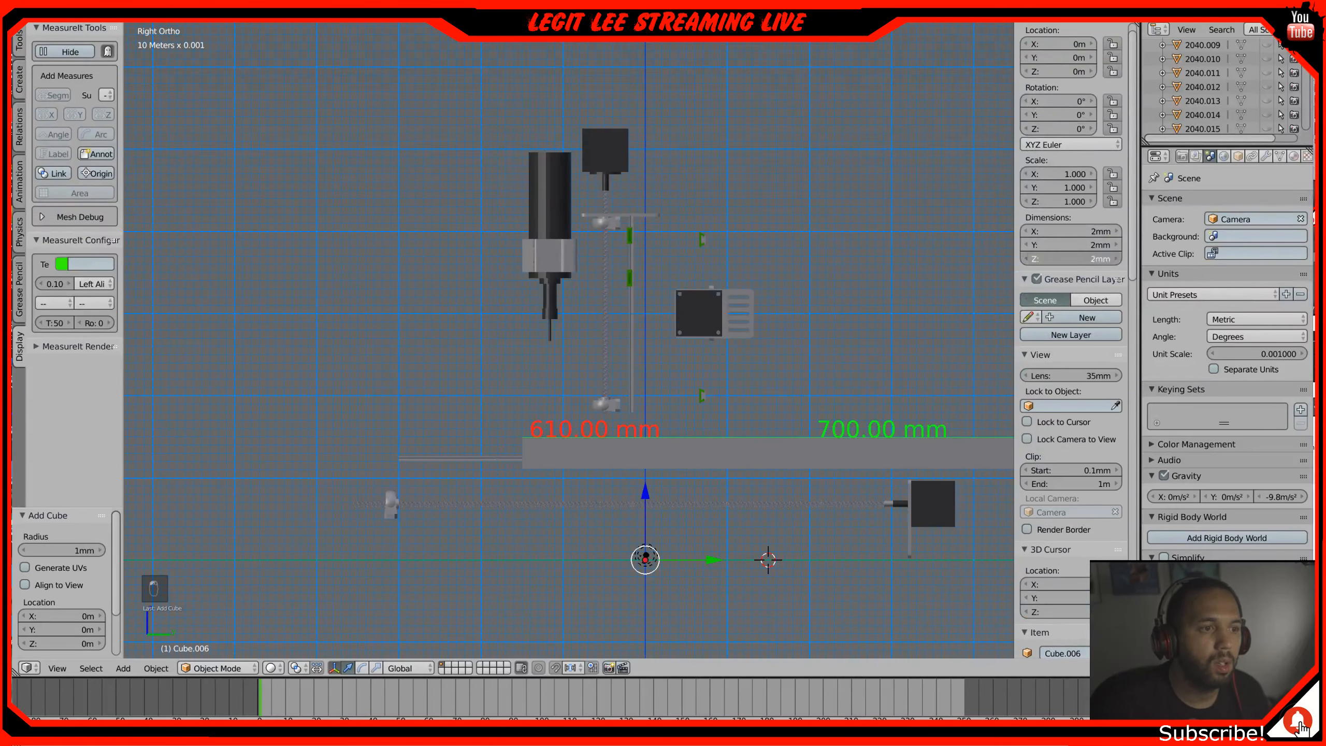
{"action": "left_click", "coordinate": [1092, 258]}
{"action": "type", "text": "15"}
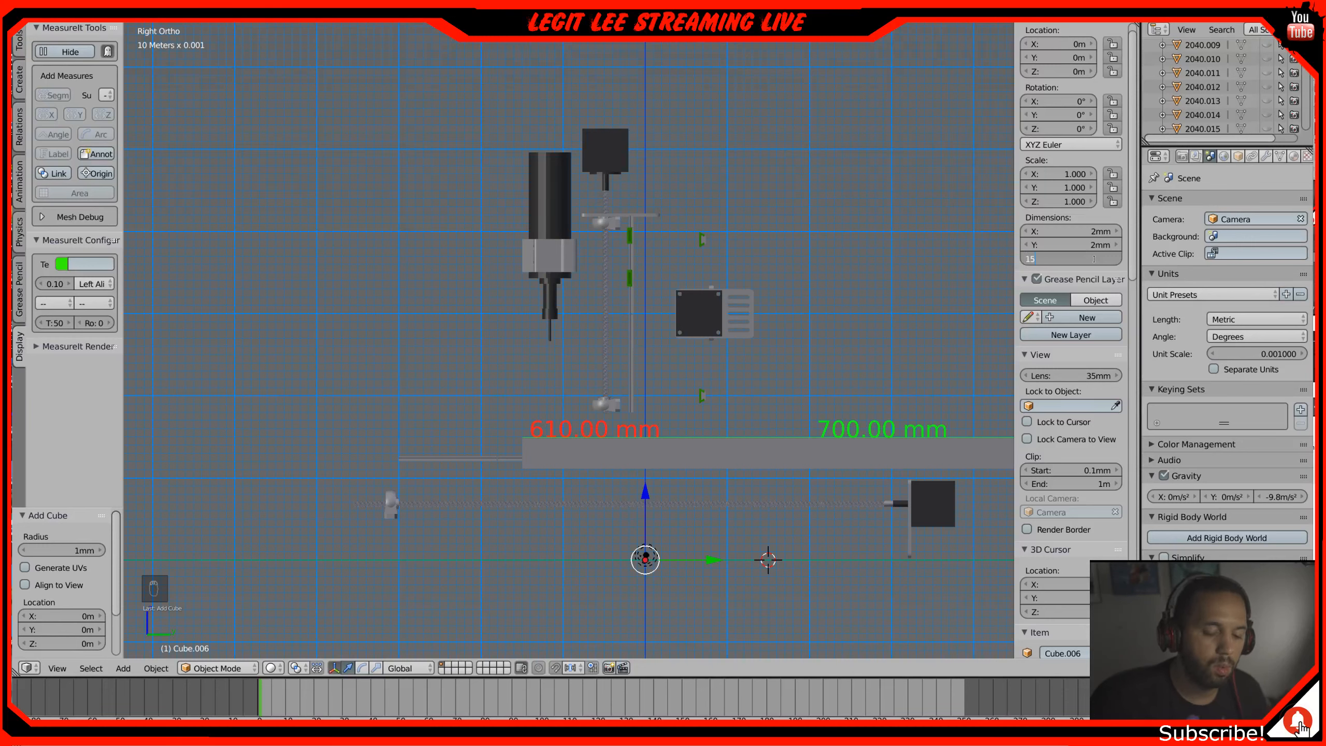
{"action": "key", "text": "BackSpace"}
{"action": "key", "text": "BackSpace"}
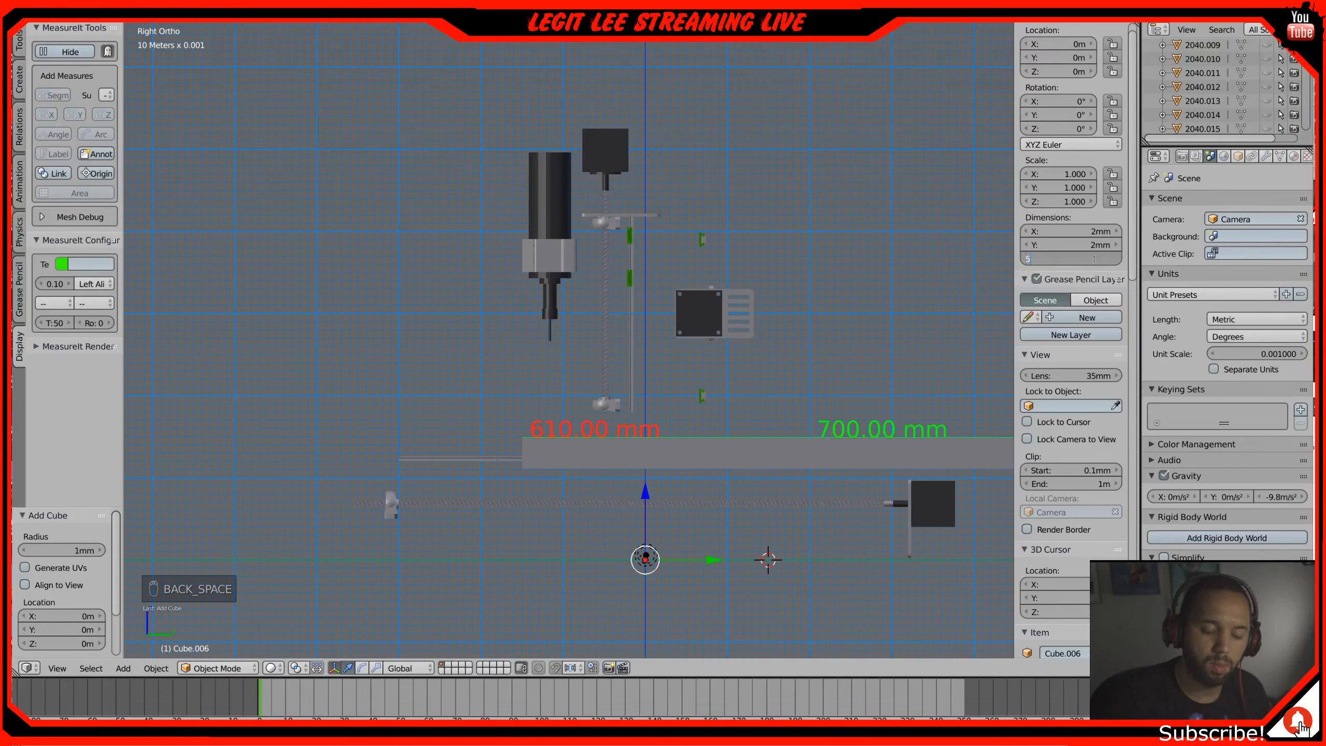
{"action": "type", "text": "00"}
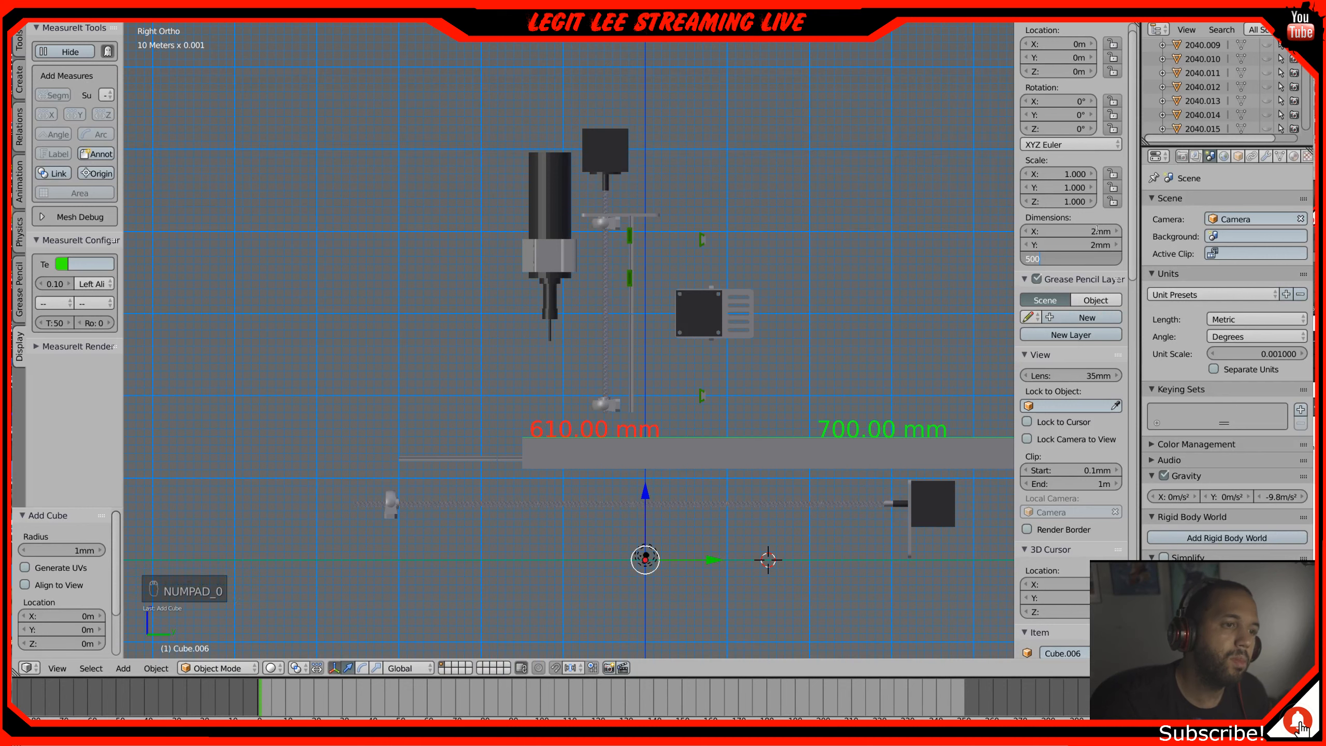
{"action": "key", "text": "Return"}
{"action": "left_click", "coordinate": [1096, 230]}
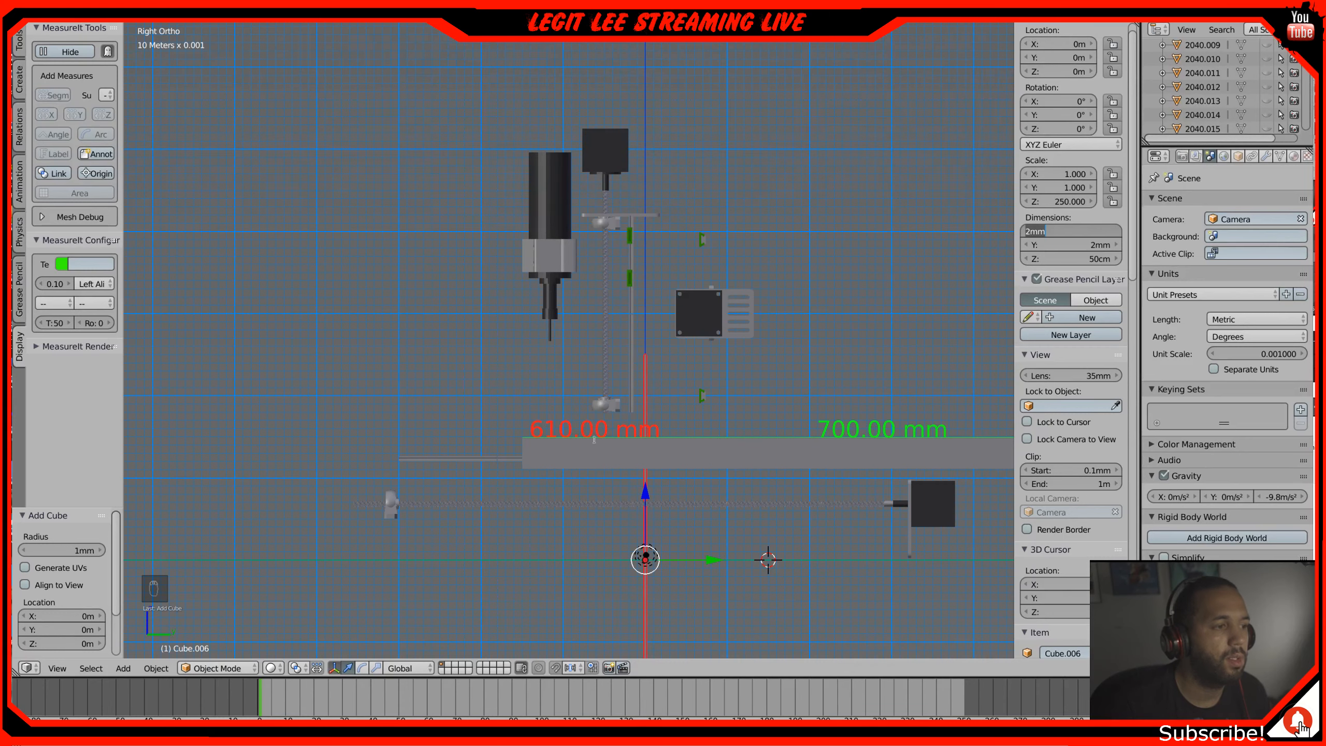
{"action": "key", "text": "Return"}
Step: Widen the tall thin cube into an upright plate with a Y dimension of 150 mm
{"action": "middle_click_drag", "start_coordinate": [776, 408], "coordinate": [821, 434]}
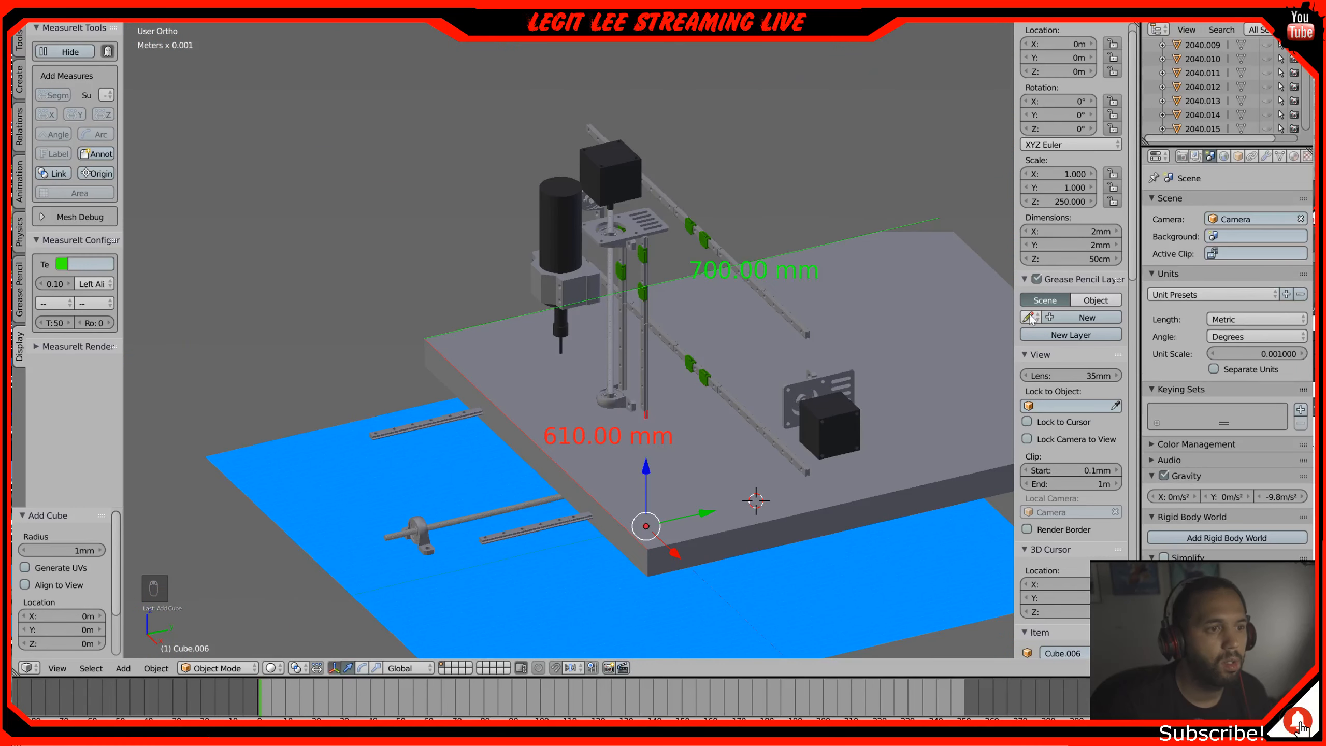
{"action": "left_click", "coordinate": [1083, 243]}
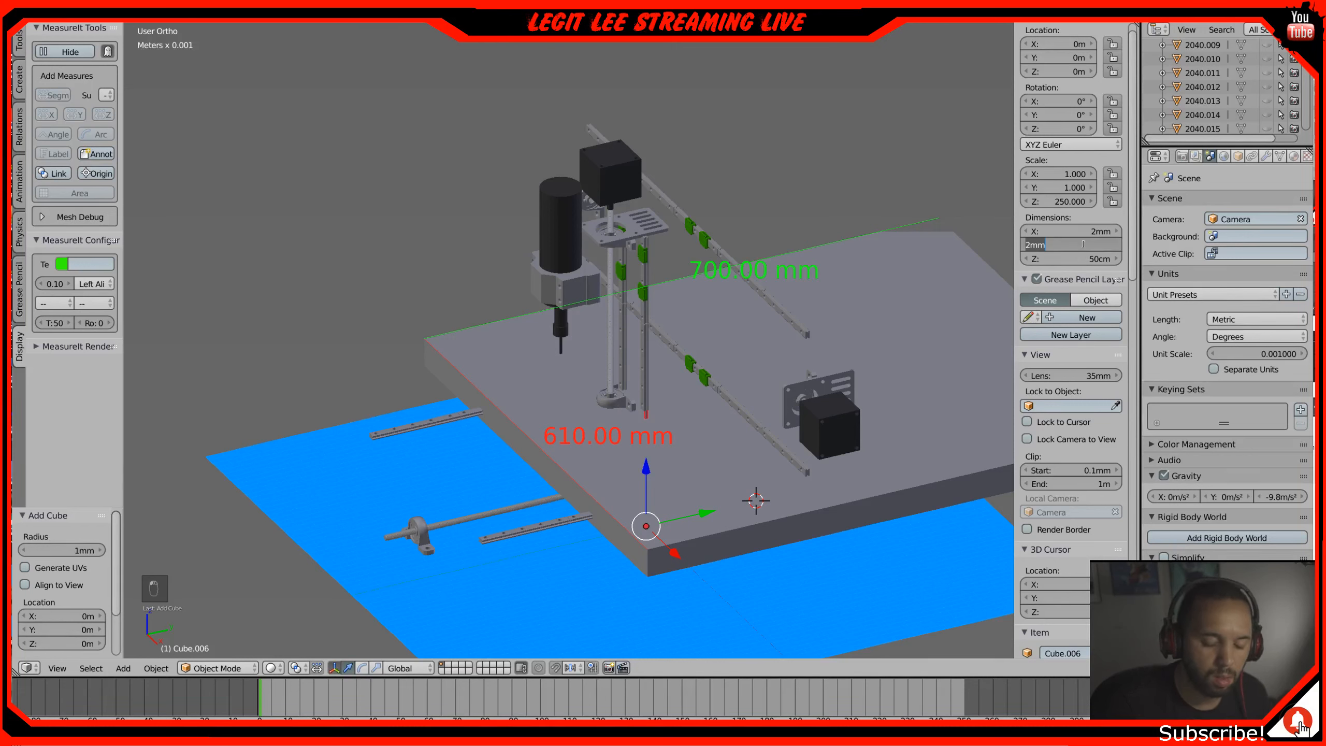
{"action": "type", "text": "150"}
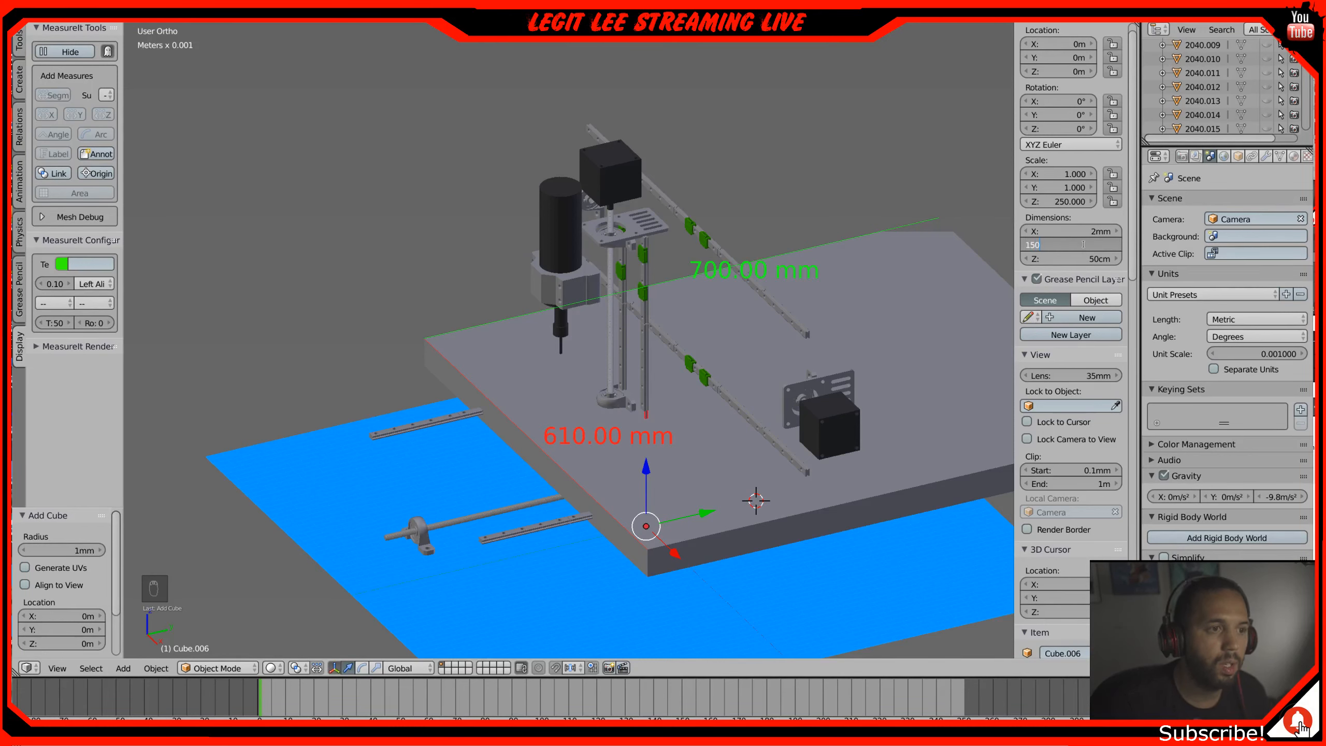
{"action": "key", "text": "Return"}
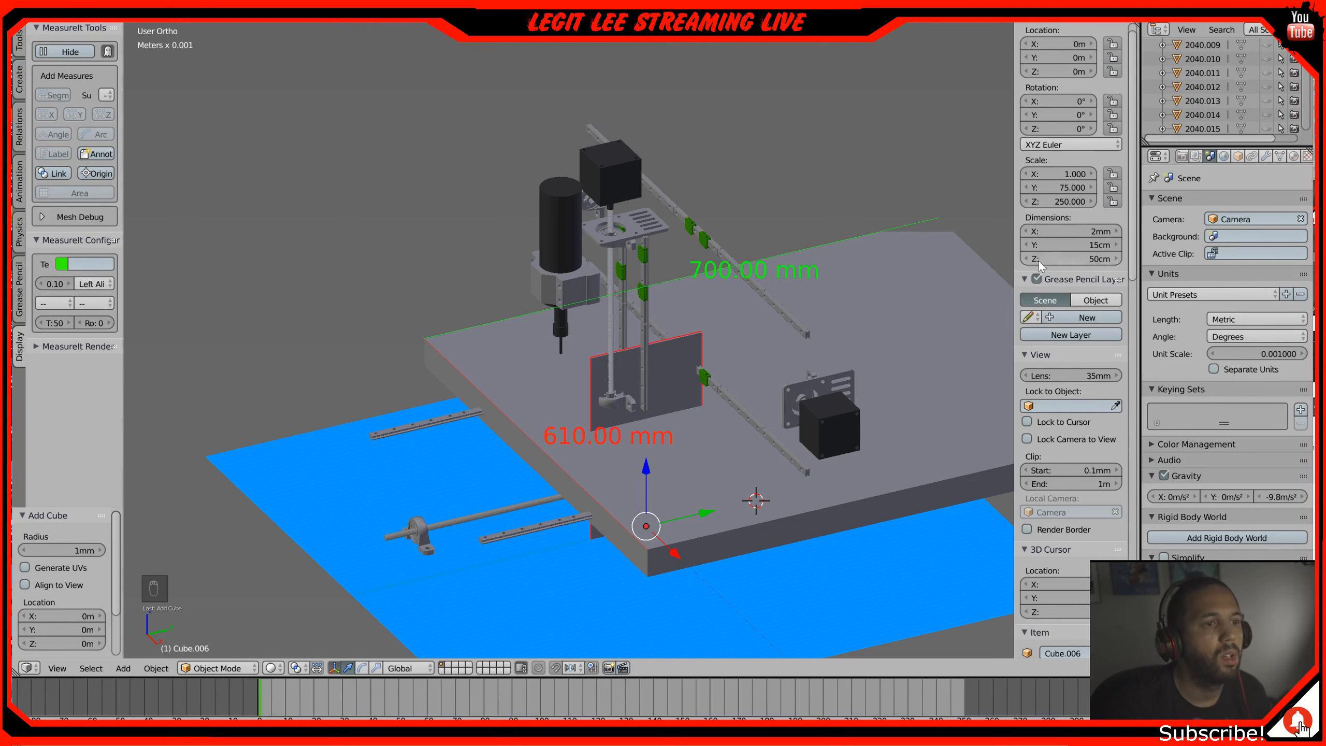
Step: Set the upright plate's thickness, its X dimension, to 19 mm
{"action": "left_click", "coordinate": [1081, 232]}
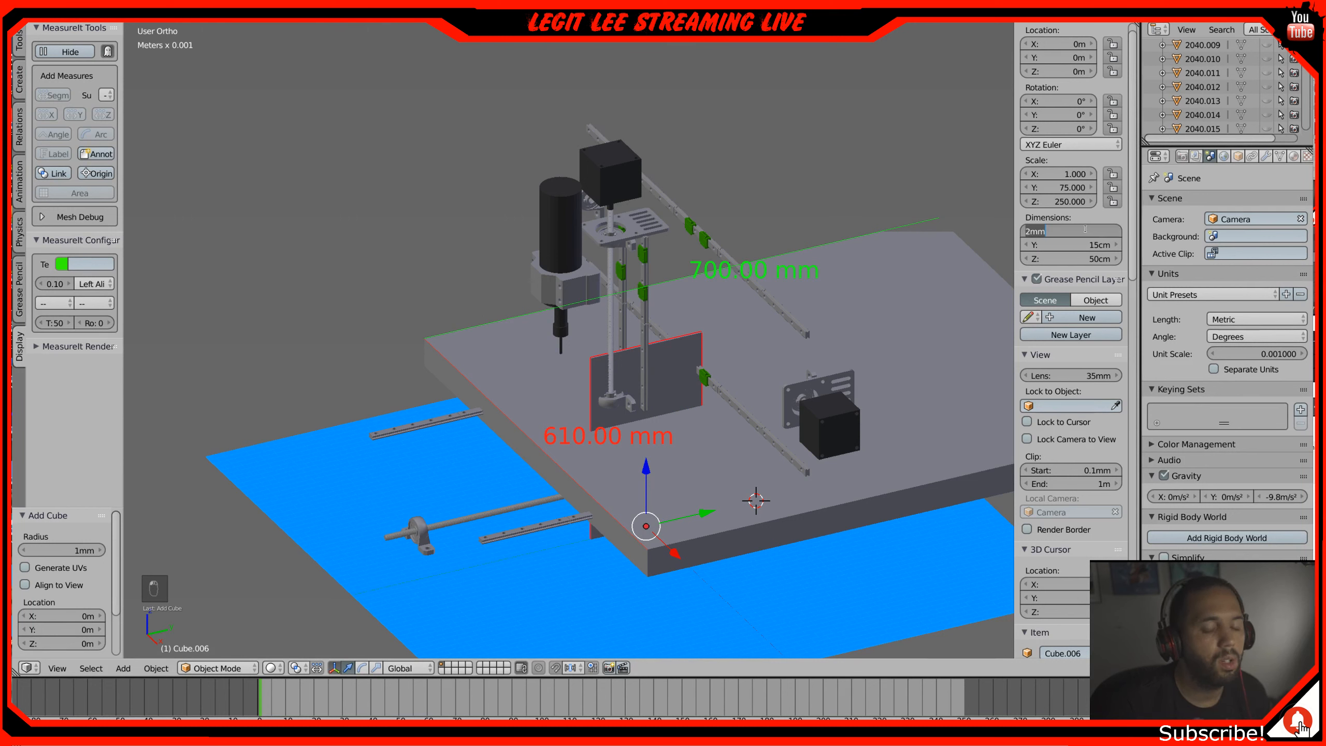
{"action": "type", "text": "19"}
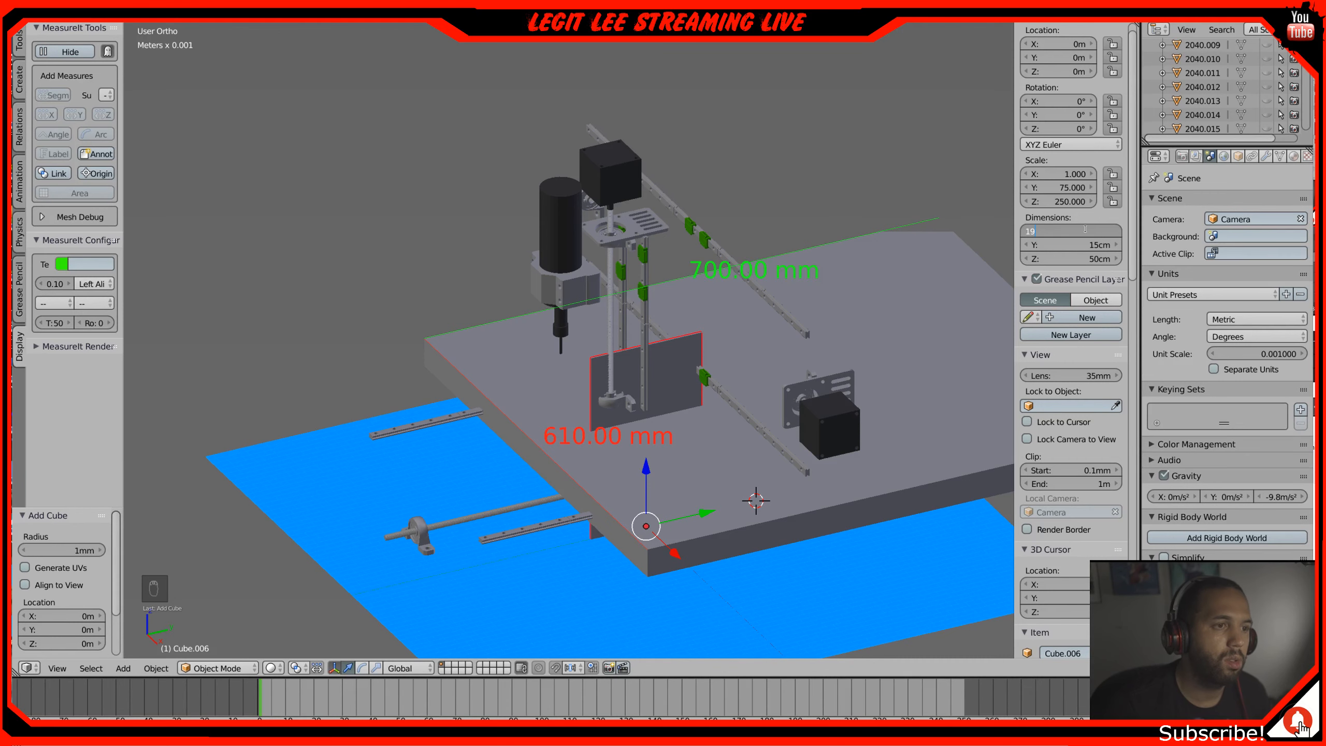
{"action": "key", "text": "Return"}
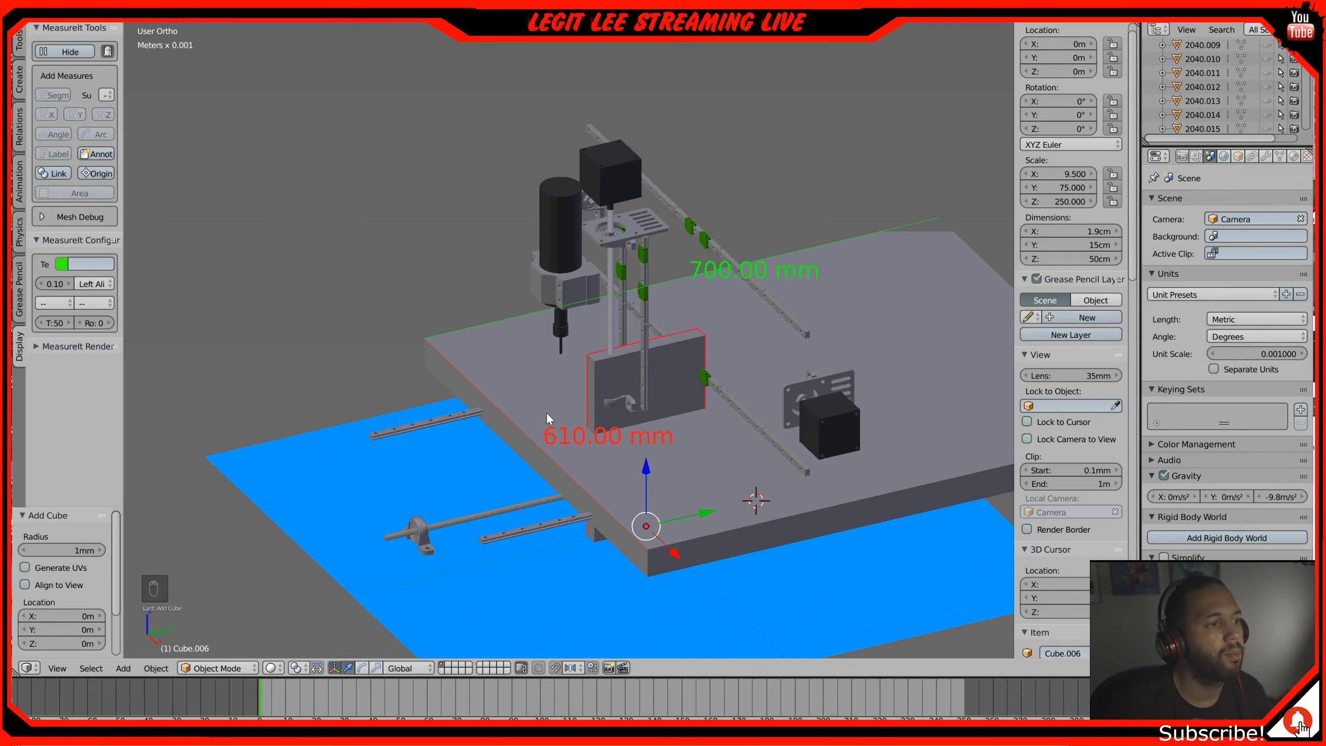
Step: Select the horizontal bed plate and set its thickness, the Z dimension, to 19 mm
{"action": "middle_click_drag", "start_coordinate": [546, 412], "coordinate": [597, 481]}
{"action": "right_click", "coordinate": [623, 427]}
{"action": "middle_click_drag", "start_coordinate": [624, 427], "coordinate": [695, 436]}
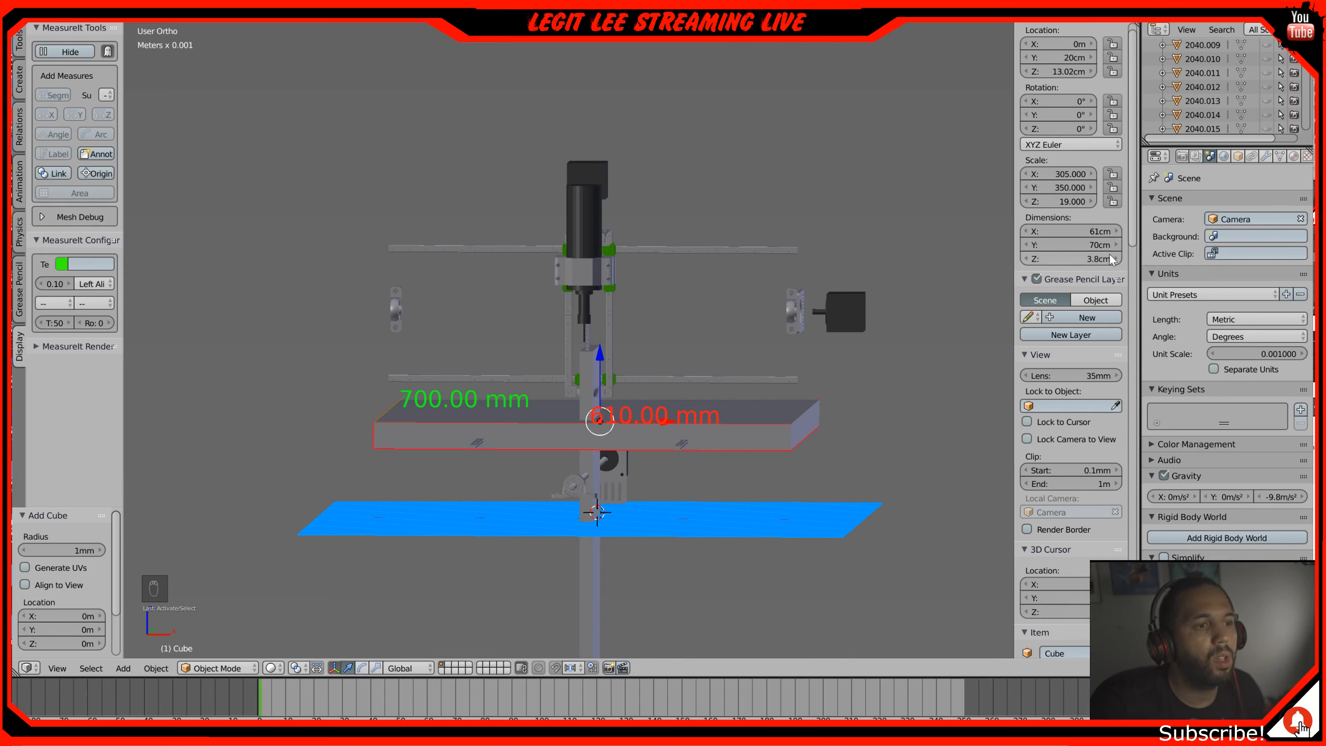
{"action": "left_click", "coordinate": [1094, 231]}
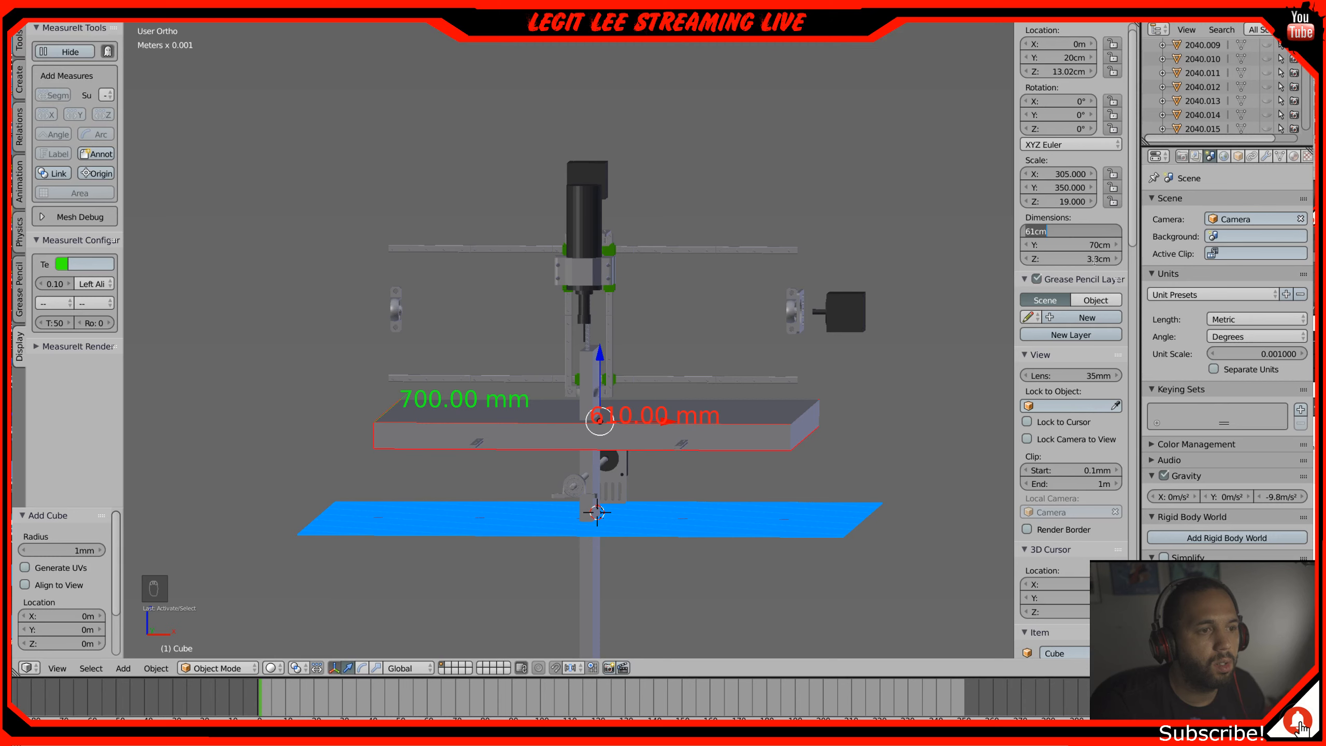
{"action": "key", "text": "Return"}
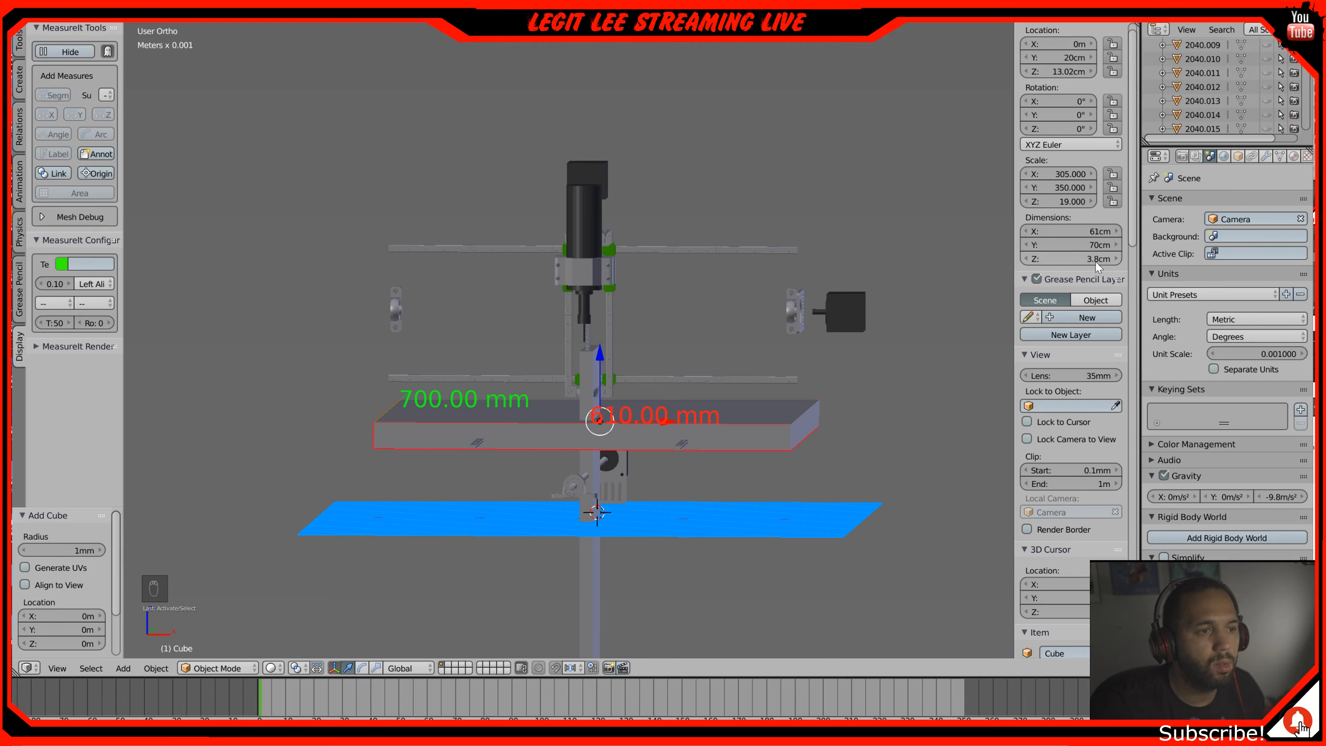
{"action": "left_click", "coordinate": [1093, 259]}
{"action": "type", "text": "19"}
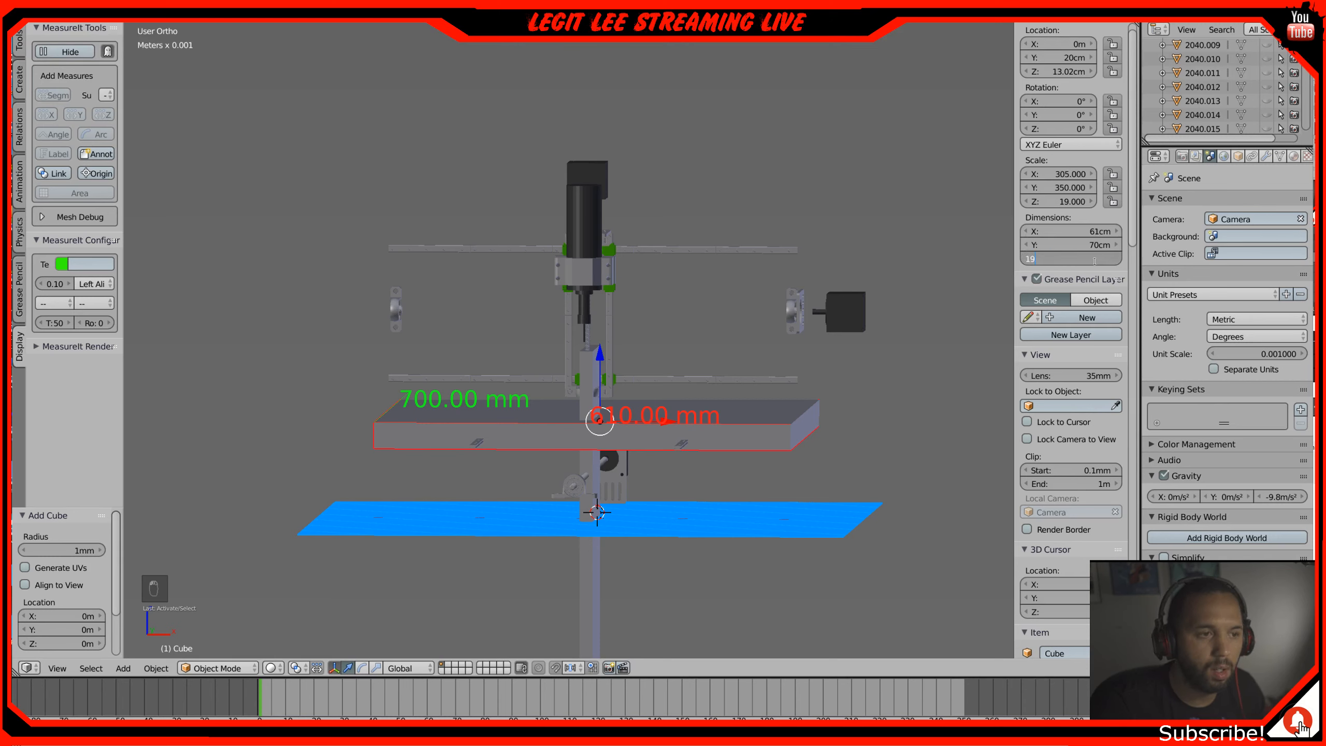
{"action": "key", "text": "Return"}
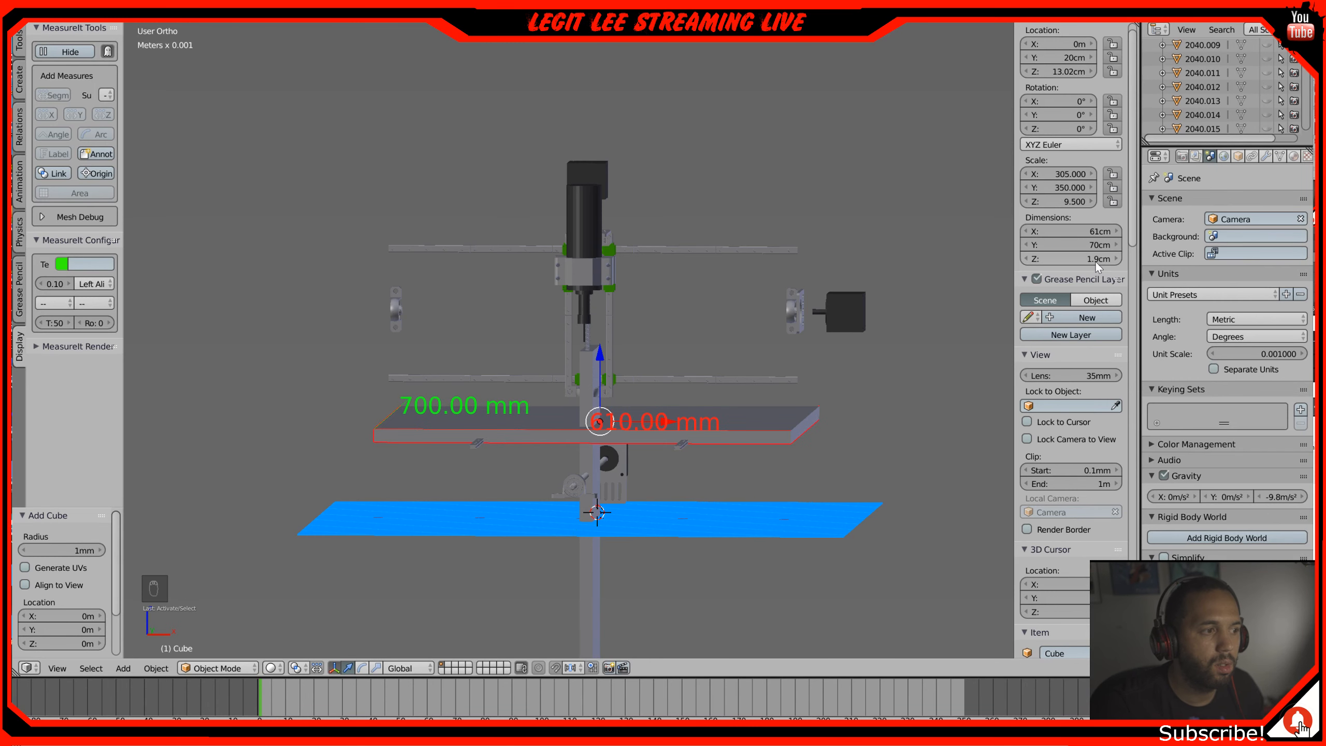
Step: In the front view, move the upright plate 32 cm along X, just past the bed's end near the motor
{"action": "scroll", "coordinate": [770, 380], "scroll_direction": "up", "scroll_amount": 2}
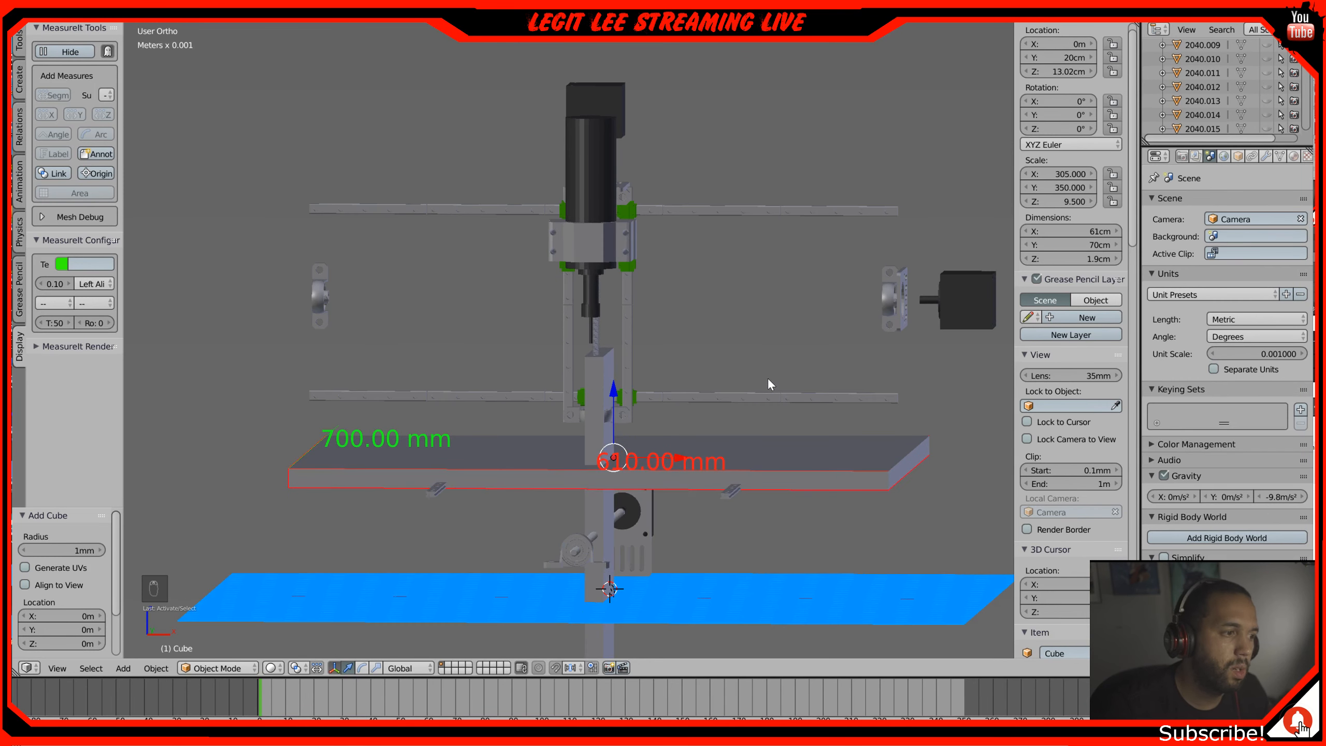
{"action": "right_click", "coordinate": [596, 428]}
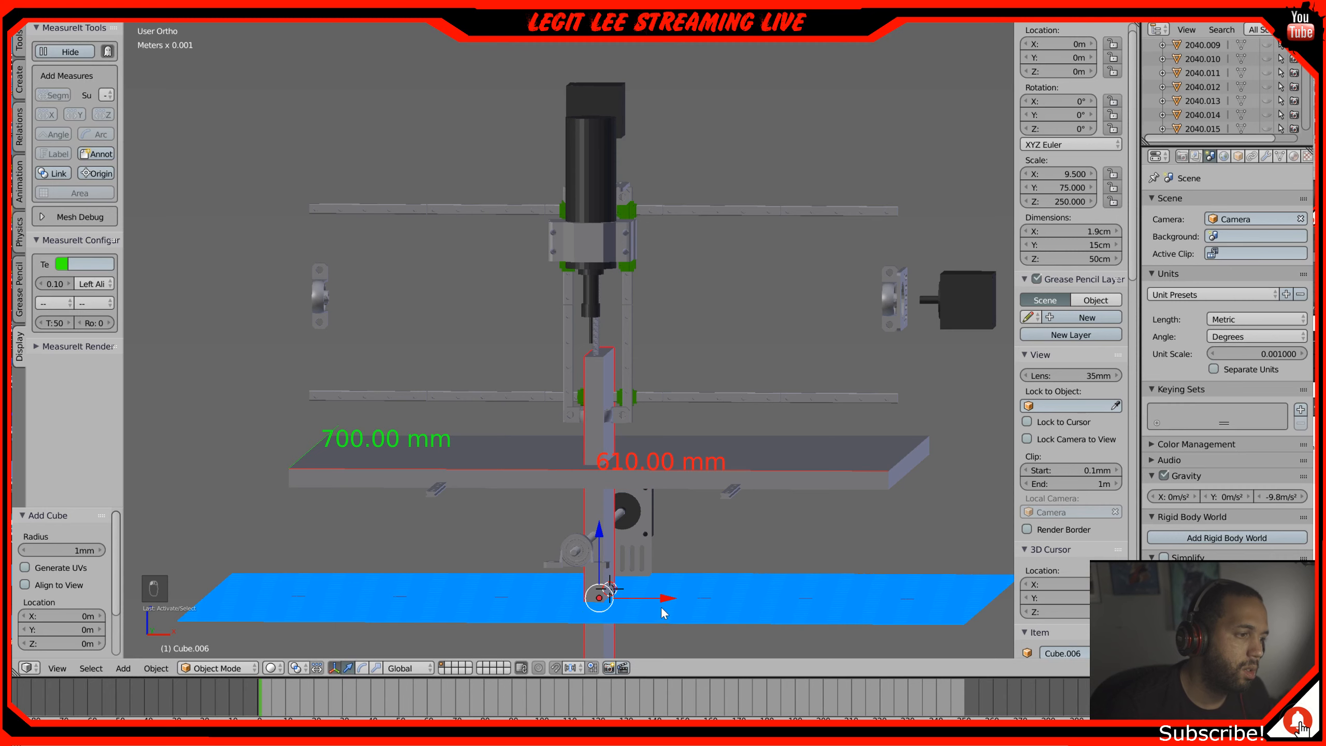
{"action": "key", "text": "KP_1"}
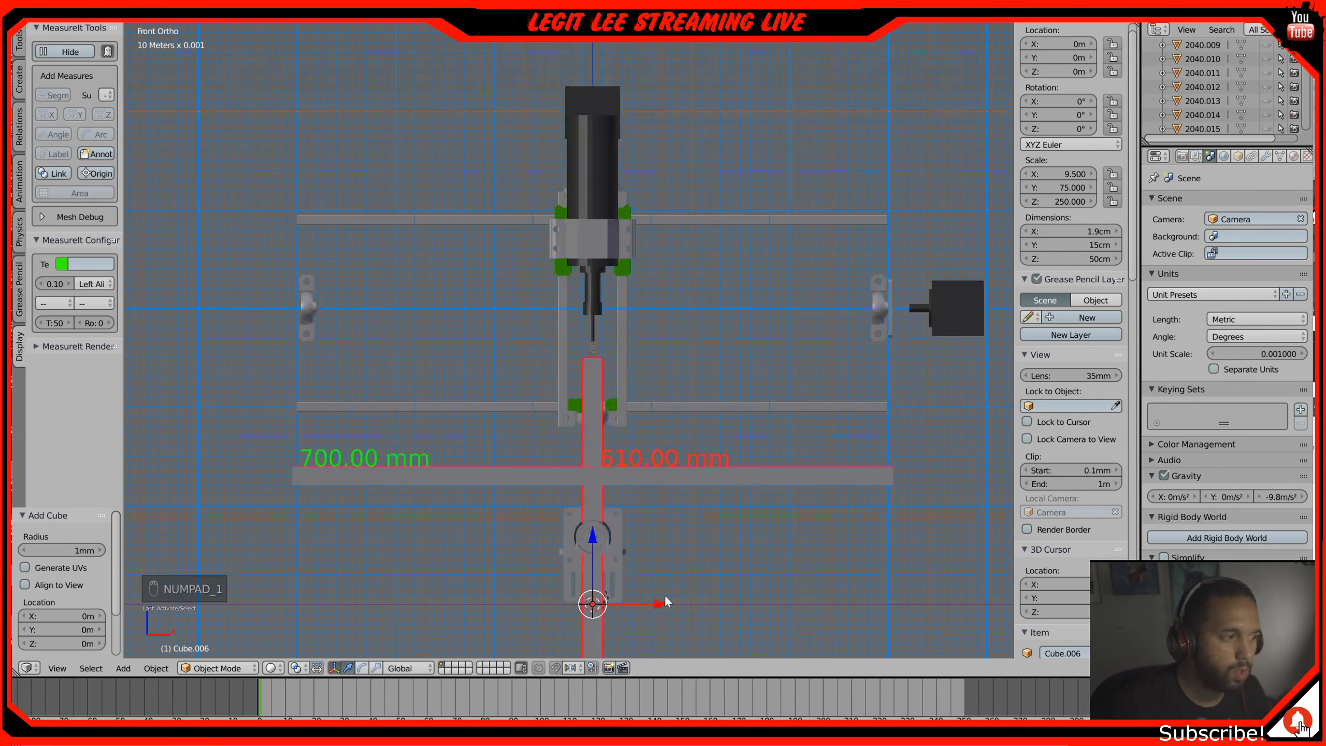
{"action": "left_click_drag", "start_coordinate": [665, 599], "coordinate": [971, 547]}
{"action": "middle_click_drag", "start_coordinate": [957, 492], "coordinate": [496, 320], "text": "shift"}
Step: Shift the upright plate 4 mm back along X so its inner face butts against the bed's end
{"action": "scroll", "coordinate": [814, 382], "scroll_direction": "up", "scroll_amount": 4}
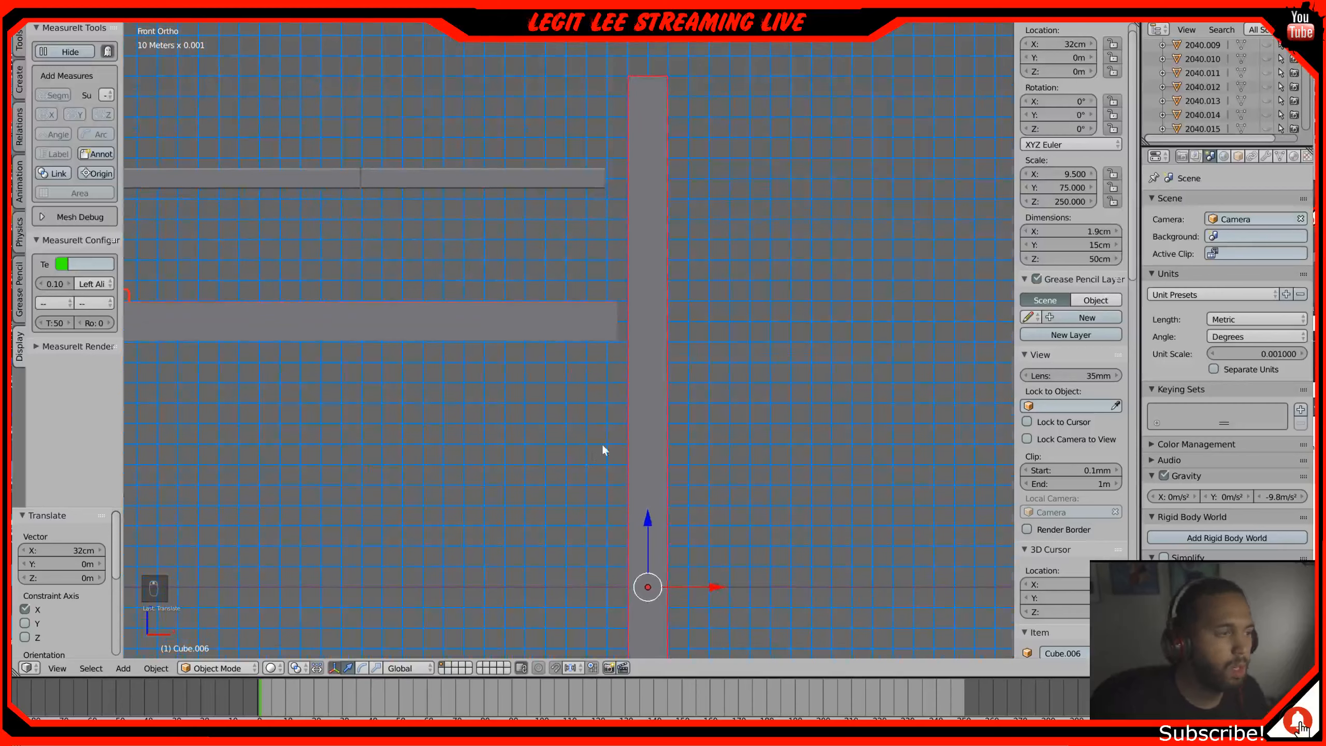
{"action": "scroll", "coordinate": [699, 569], "scroll_direction": "up", "scroll_amount": 3}
{"action": "scroll", "coordinate": [692, 549], "scroll_direction": "up", "scroll_amount": 1}
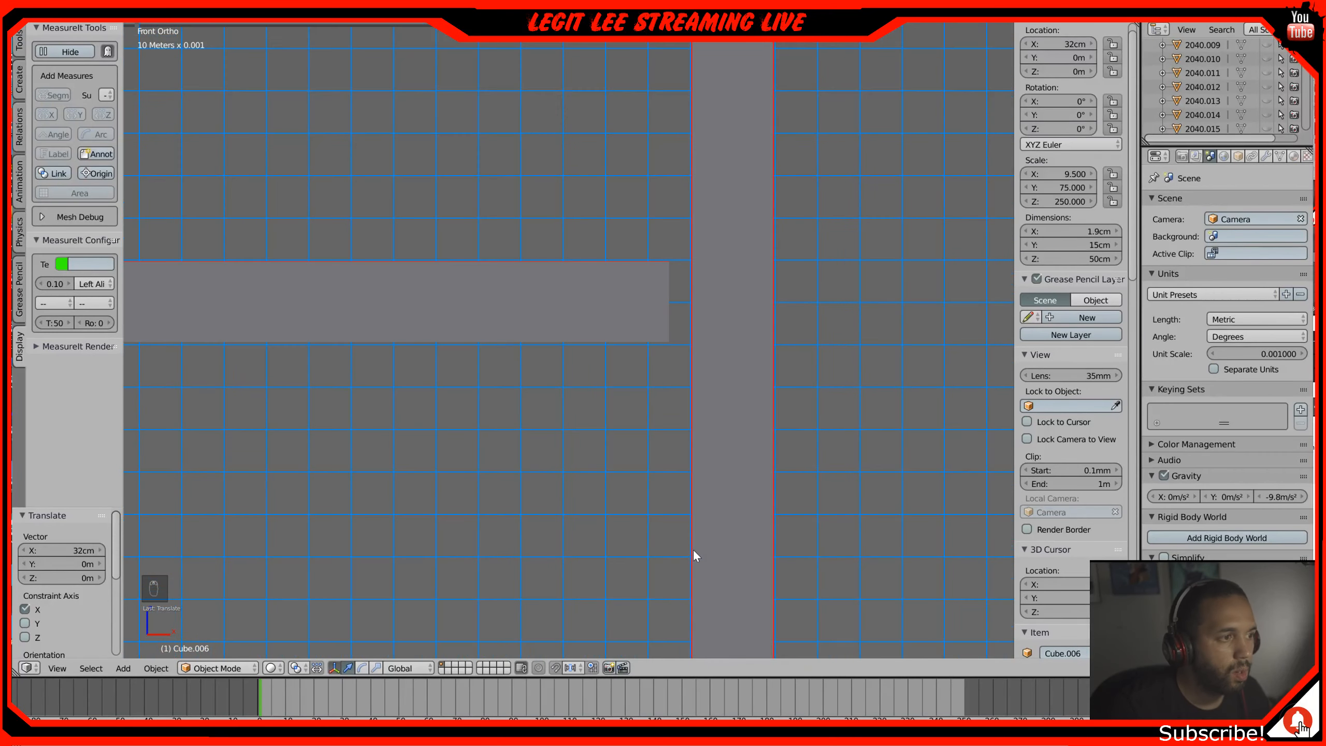
{"action": "middle_click_drag", "start_coordinate": [704, 542], "coordinate": [656, 208], "text": "shift"}
{"action": "scroll", "coordinate": [673, 245], "scroll_direction": "up", "scroll_amount": 3}
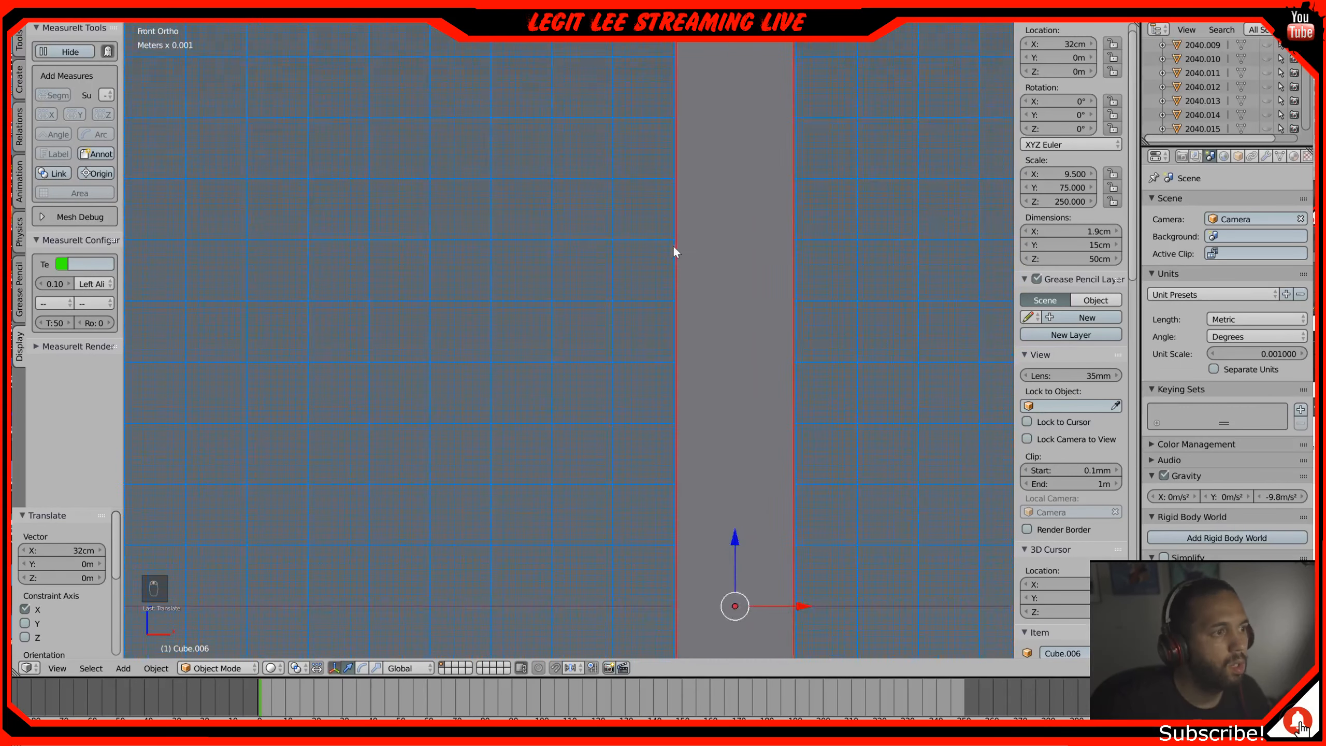
{"action": "middle_click_drag", "start_coordinate": [837, 654], "coordinate": [822, 464], "text": "shift"}
{"action": "key", "text": "g"}
{"action": "key", "text": "x"}
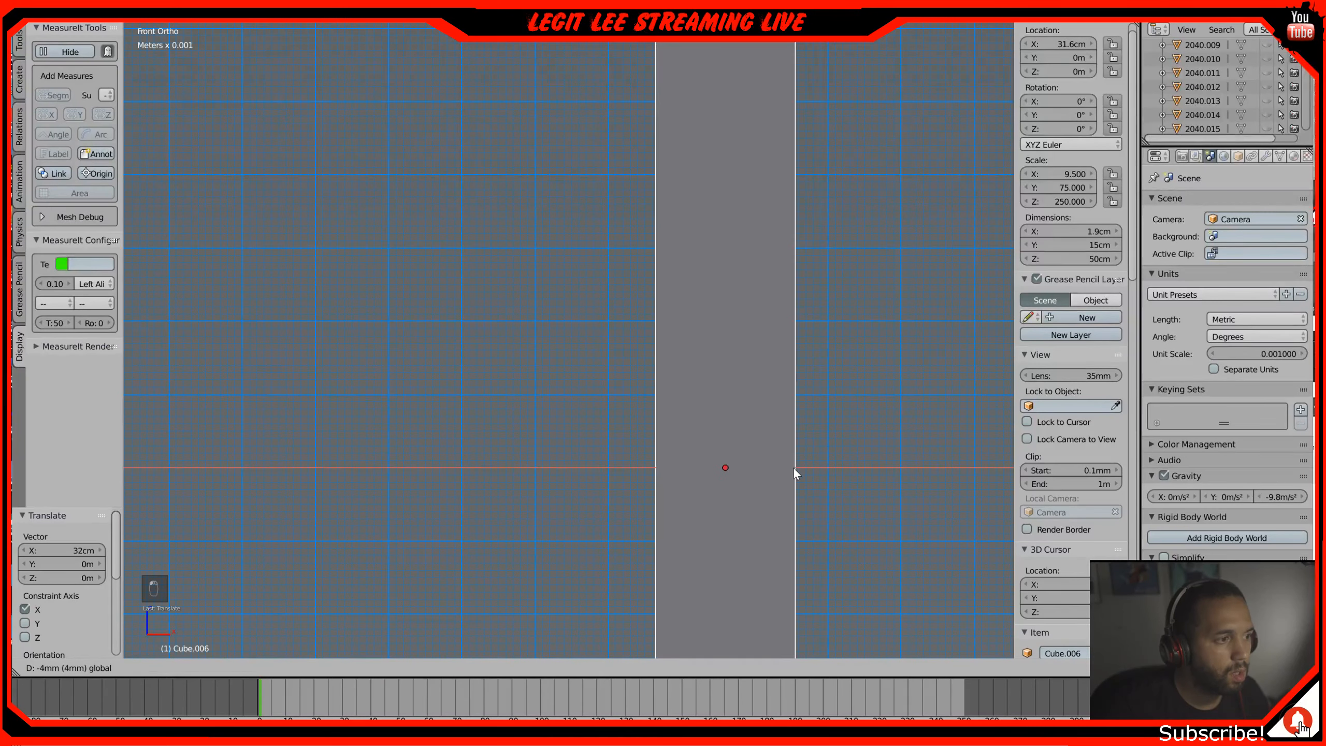
{"action": "left_click", "coordinate": [794, 467]}
Step: Raise the upright plate 37 cm along Z so its lower end is level with the bed's underside
{"action": "scroll", "coordinate": [694, 251], "scroll_direction": "down", "scroll_amount": 7}
{"action": "middle_click_drag", "start_coordinate": [626, 160], "coordinate": [639, 230], "text": "shift"}
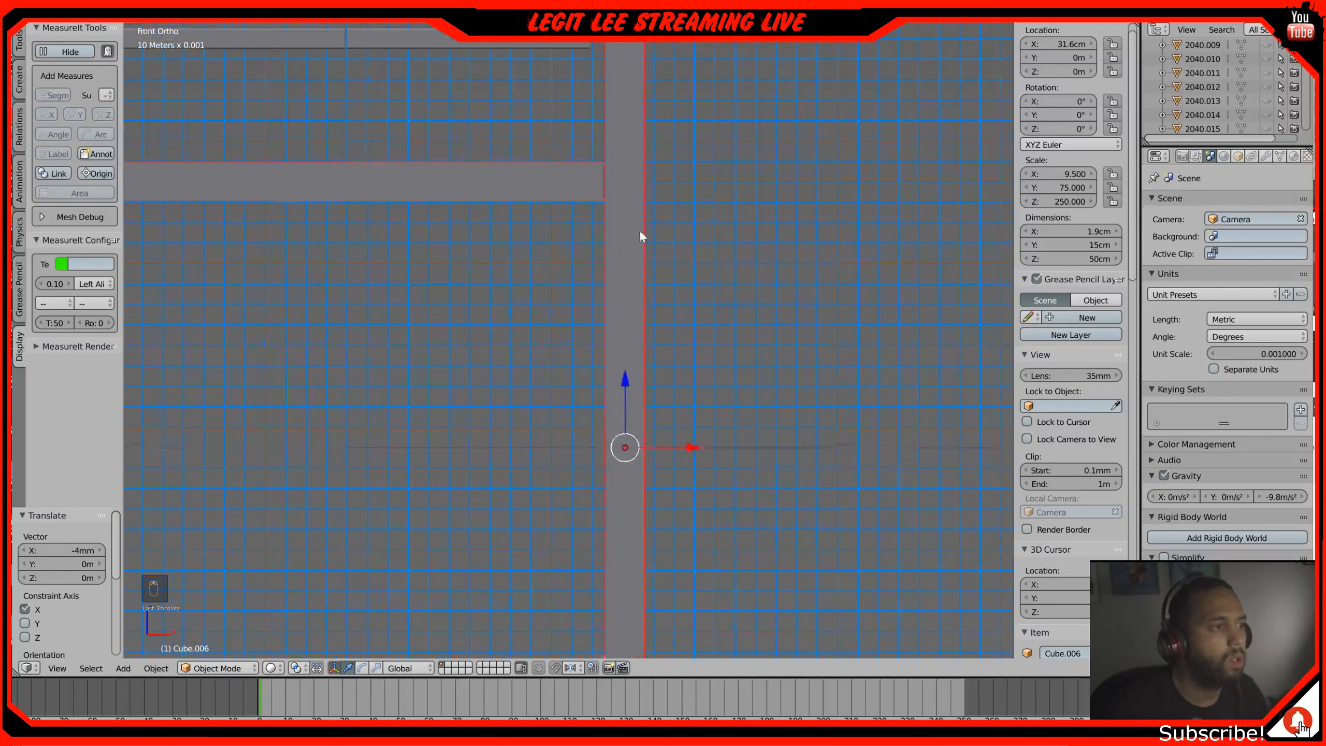
{"action": "left_click_drag", "start_coordinate": [632, 381], "coordinate": [637, 264]}
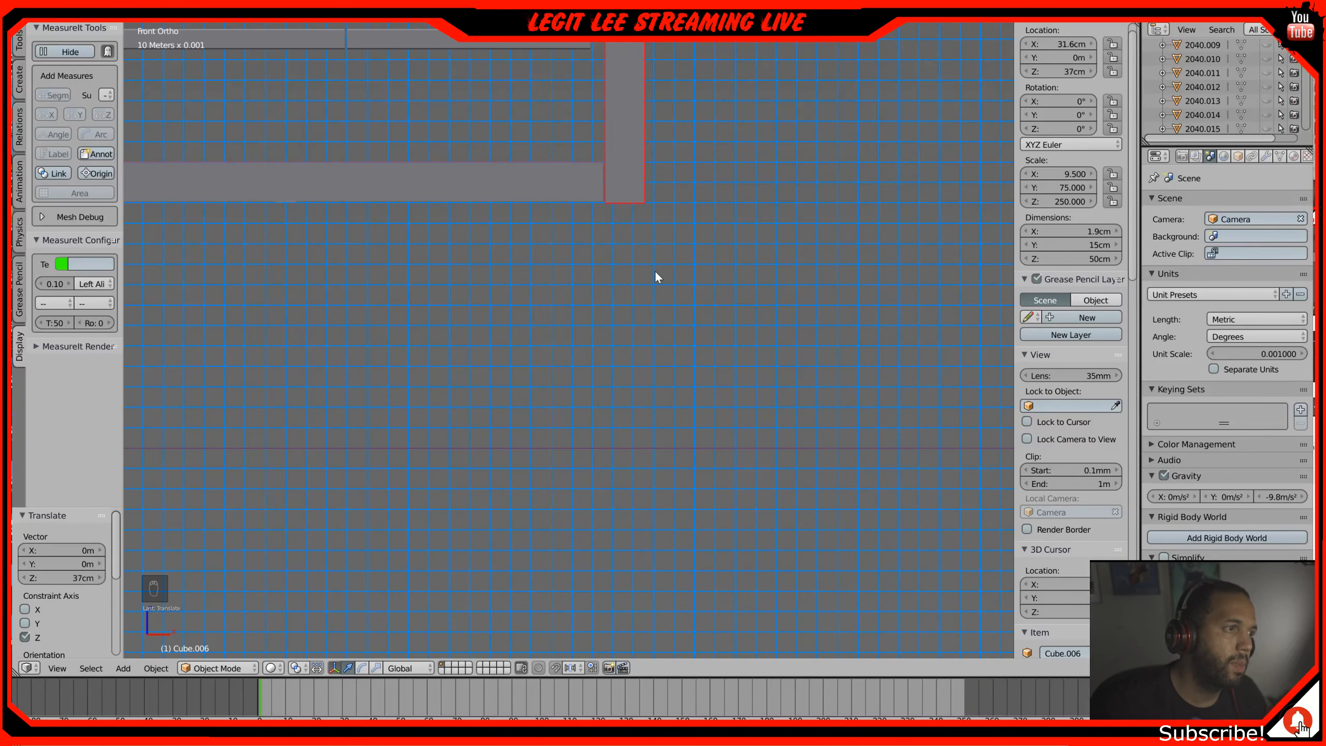
Step: Examine how the upright plate sits against the bed, rails and motor from the side and at an angle
{"action": "scroll", "coordinate": [658, 270], "scroll_direction": "down", "scroll_amount": 4}
{"action": "scroll", "coordinate": [658, 270], "scroll_direction": "up", "scroll_amount": 1}
{"action": "middle_click_drag", "start_coordinate": [658, 270], "coordinate": [658, 274]}
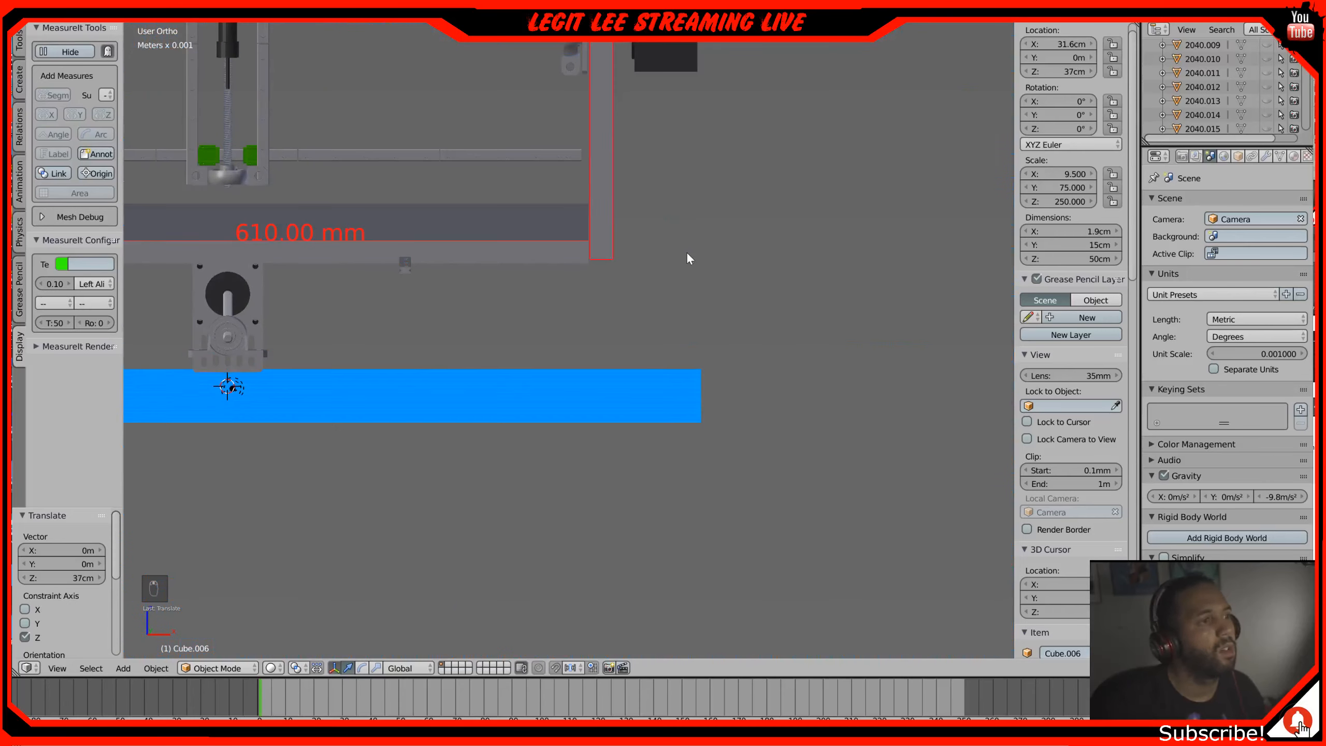
{"action": "key", "text": "KP_3"}
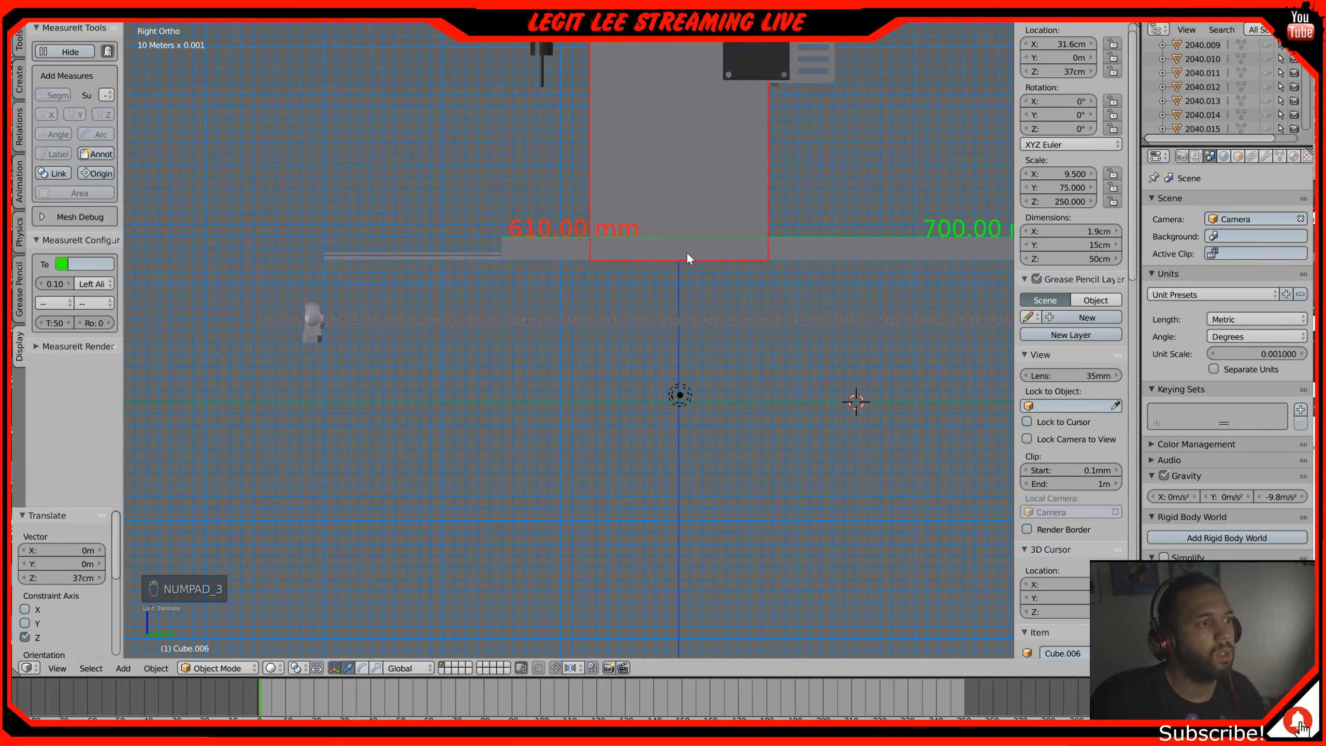
{"action": "scroll", "coordinate": [685, 250], "scroll_direction": "down", "scroll_amount": 3}
{"action": "middle_click_drag", "start_coordinate": [619, 337], "coordinate": [749, 444]}
{"action": "scroll", "coordinate": [664, 364], "scroll_direction": "down", "scroll_amount": 2}
{"action": "mouse_move", "coordinate": [664, 364]}
{"action": "middle_mouse_down"}
{"action": "mouse_move", "coordinate": [749, 355]}
{"action": "mouse_move", "coordinate": [731, 378]}
{"action": "mouse_move", "coordinate": [655, 365]}
{"action": "mouse_move", "coordinate": [688, 375]}
{"action": "middle_mouse_up"}
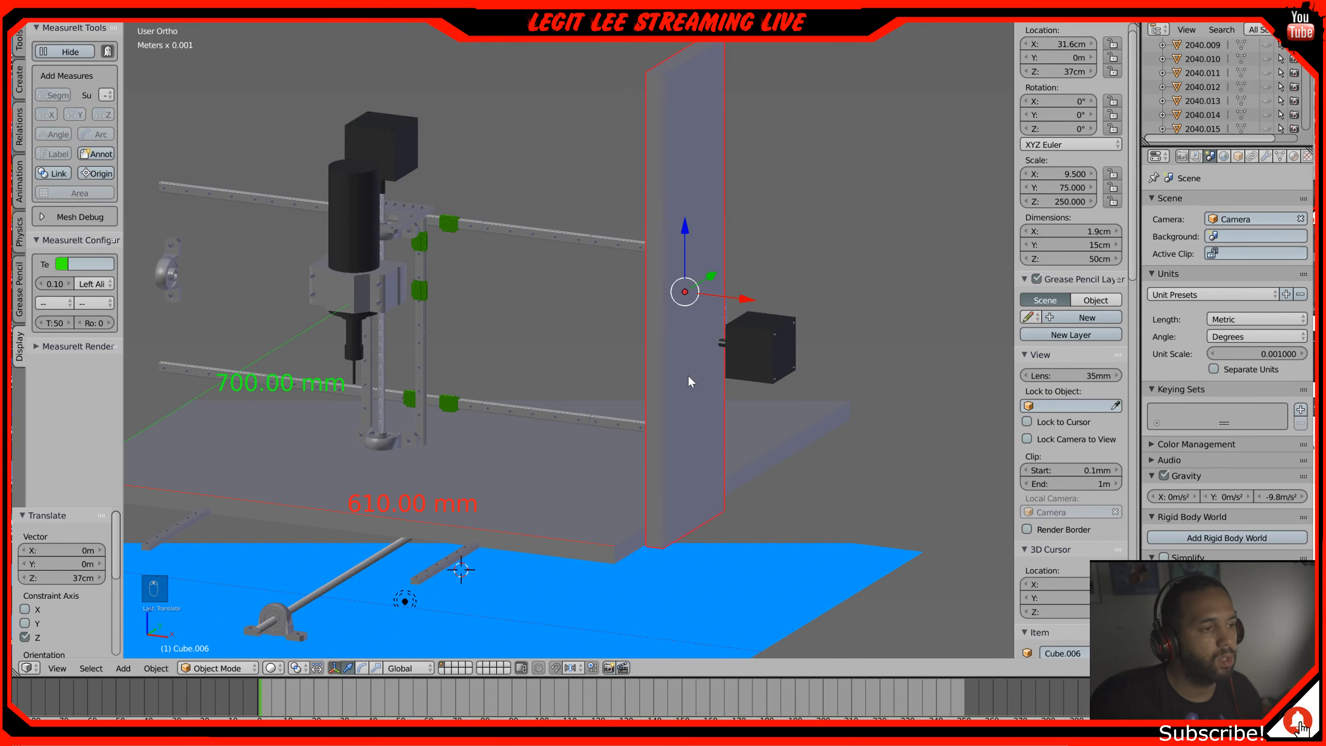
{"action": "mouse_move", "coordinate": [638, 412]}
{"action": "middle_mouse_down"}
{"action": "mouse_move", "coordinate": [626, 429]}
{"action": "mouse_move", "coordinate": [640, 425]}
{"action": "middle_mouse_up"}
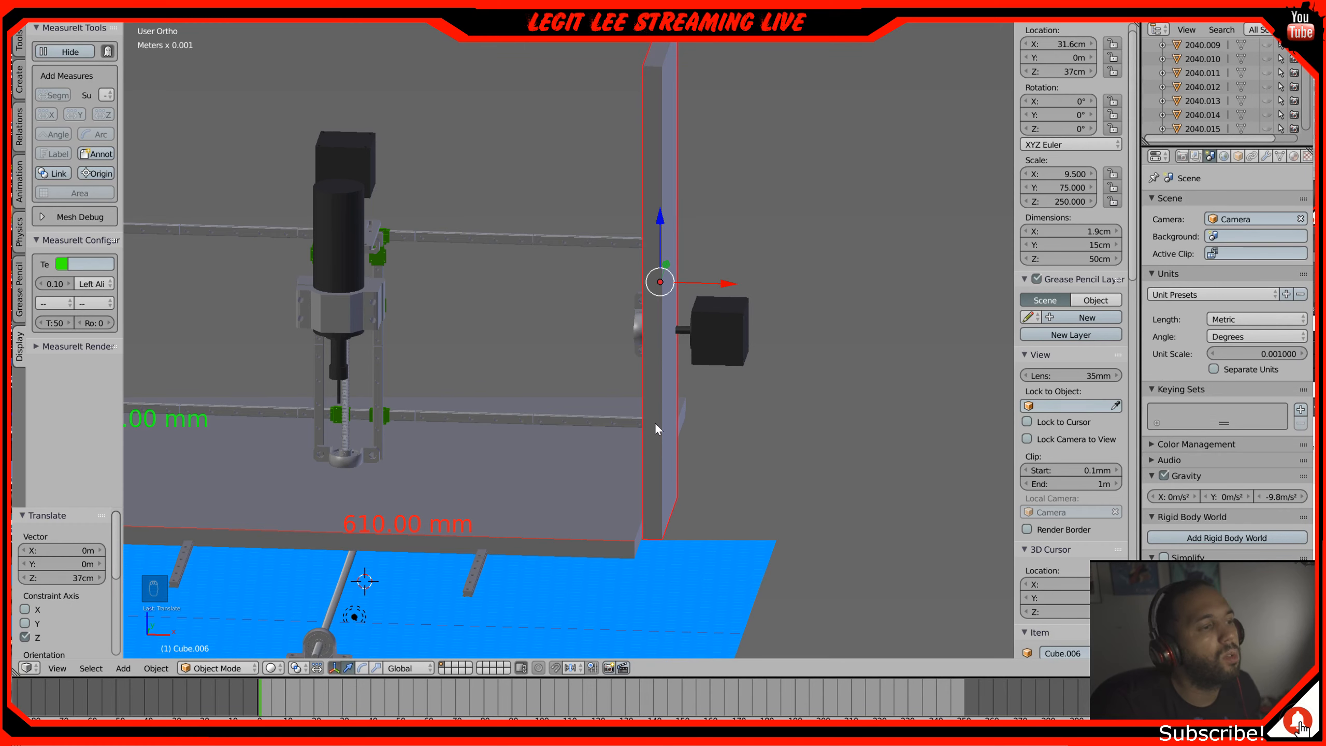
Step: Duplicate the upright plate in the front view and rotate the copy 90° so it lies horizontally
{"action": "key", "text": "KP_1"}
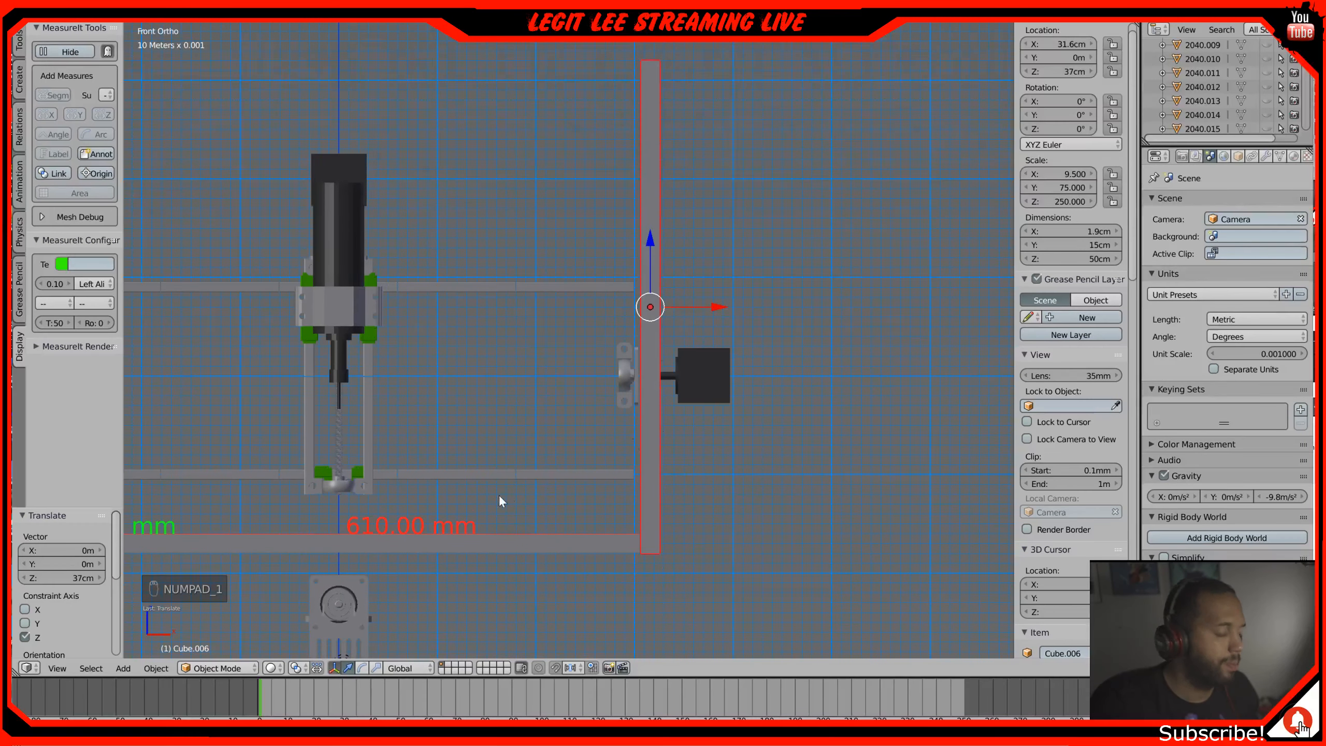
{"action": "middle_click_drag", "start_coordinate": [507, 493], "coordinate": [671, 506], "text": "shift"}
{"action": "scroll", "coordinate": [669, 503], "scroll_direction": "down", "scroll_amount": 2}
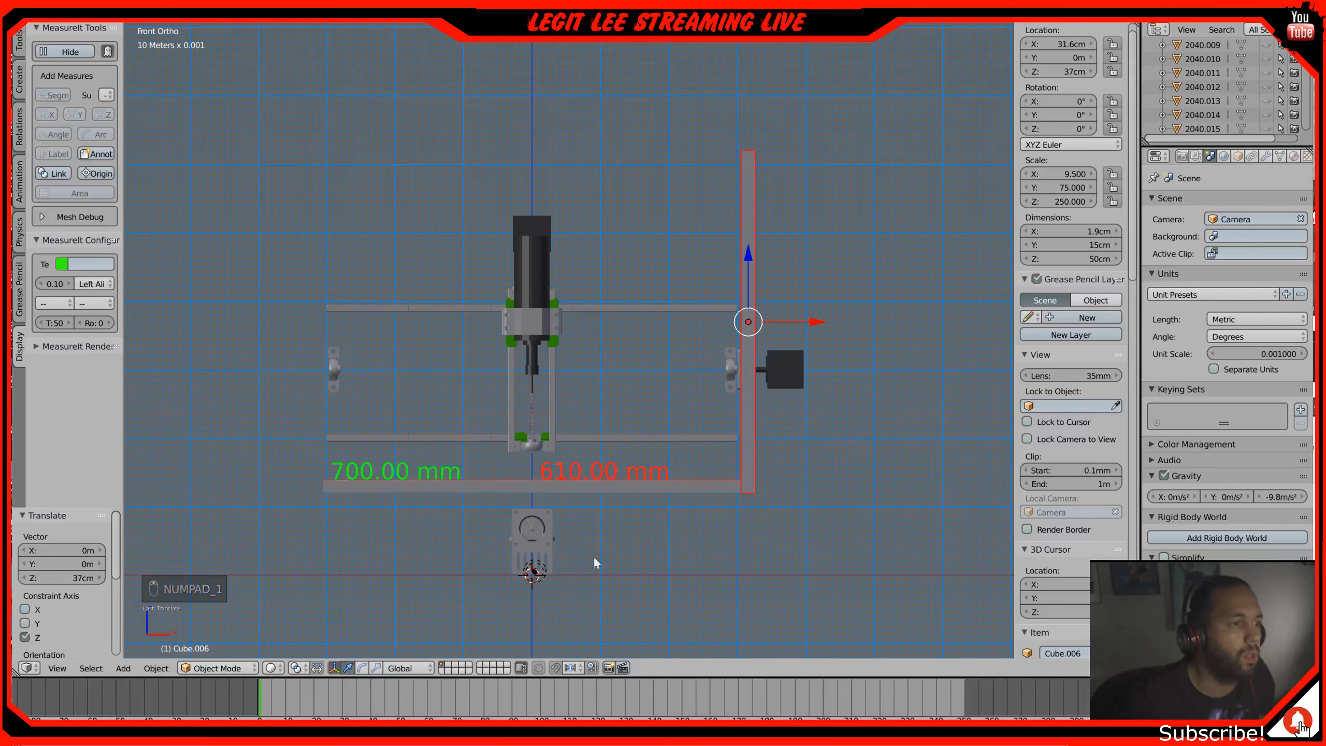
{"action": "middle_click_drag", "start_coordinate": [616, 545], "coordinate": [597, 476], "text": "shift"}
{"action": "key", "text": "shift+d"}
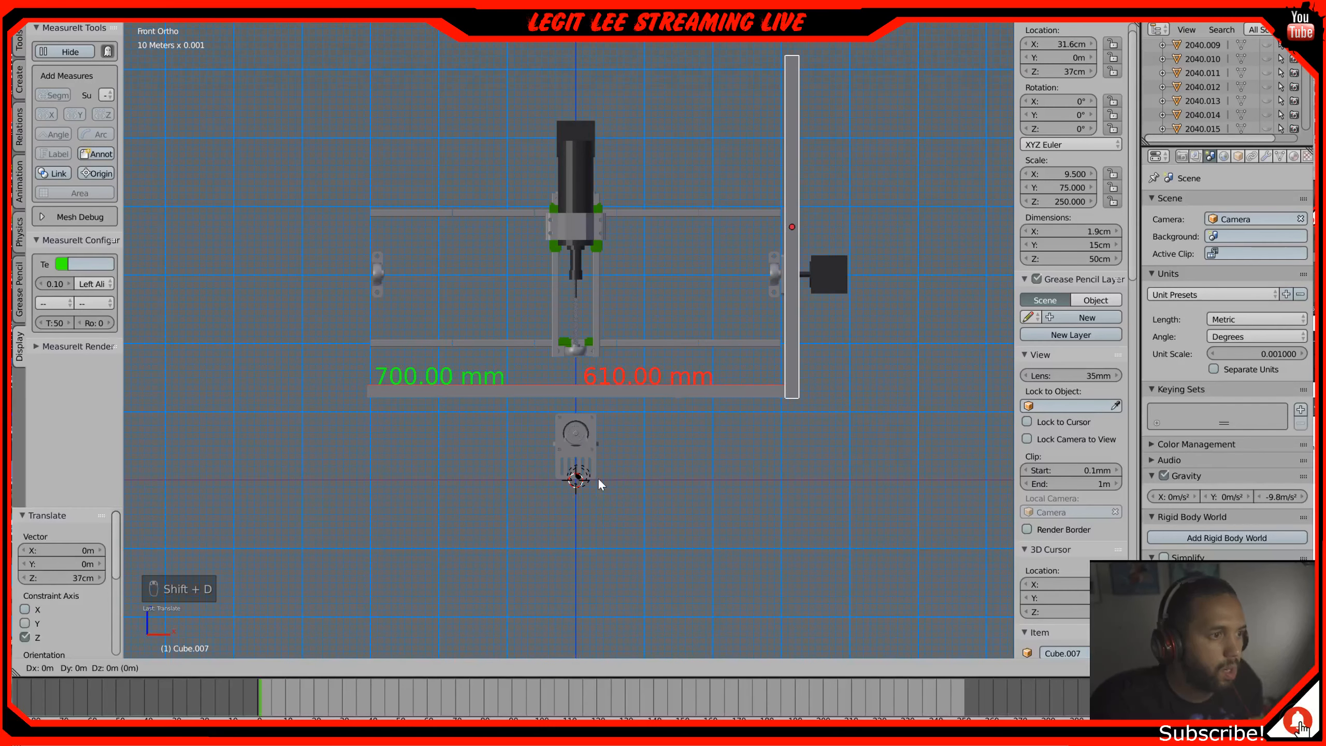
{"action": "type", "text": "r"}
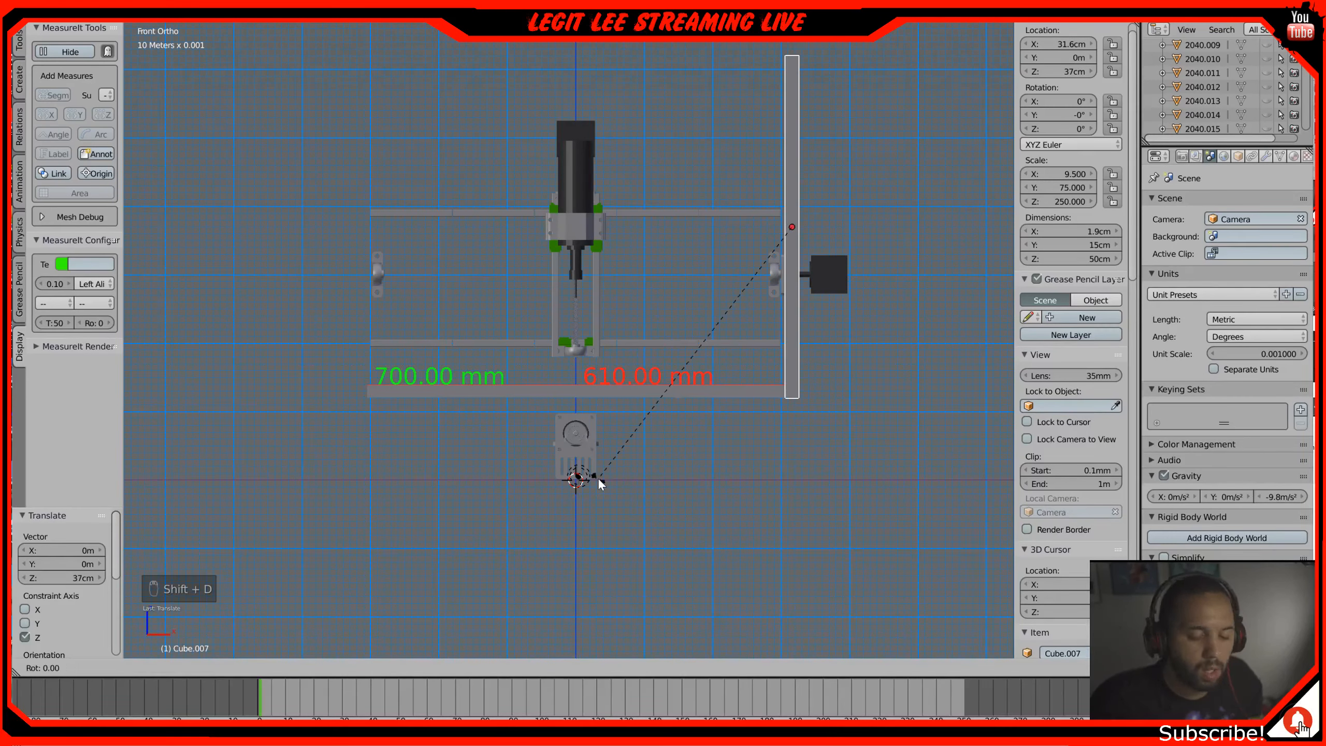
{"action": "type", "text": "90"}
{"action": "key", "text": "Return"}
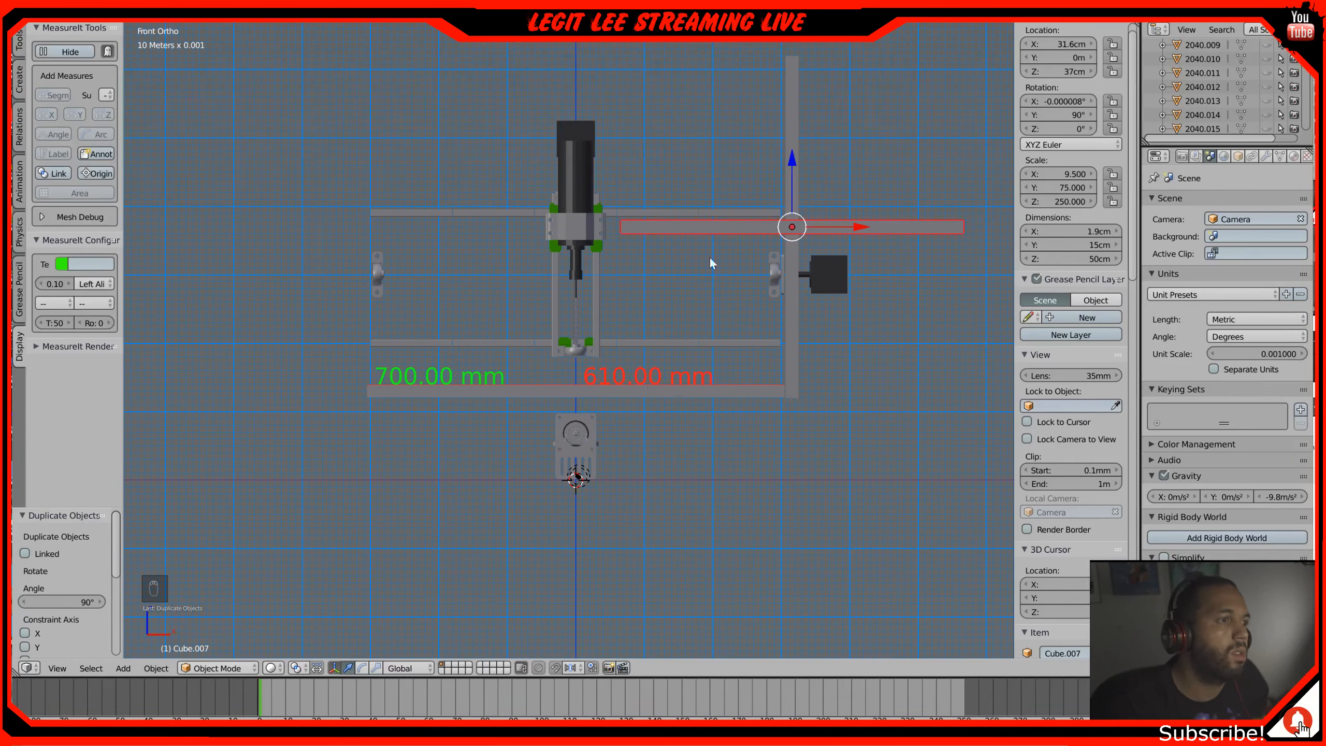
Step: Move the horizontal plate copy below the bed to Z 5 cm and centre it at X 0
{"action": "left_click_drag", "start_coordinate": [792, 163], "coordinate": [786, 377]}
{"action": "left_click_drag", "start_coordinate": [869, 453], "coordinate": [641, 462]}
{"action": "scroll", "coordinate": [632, 445], "scroll_direction": "up", "scroll_amount": 4}
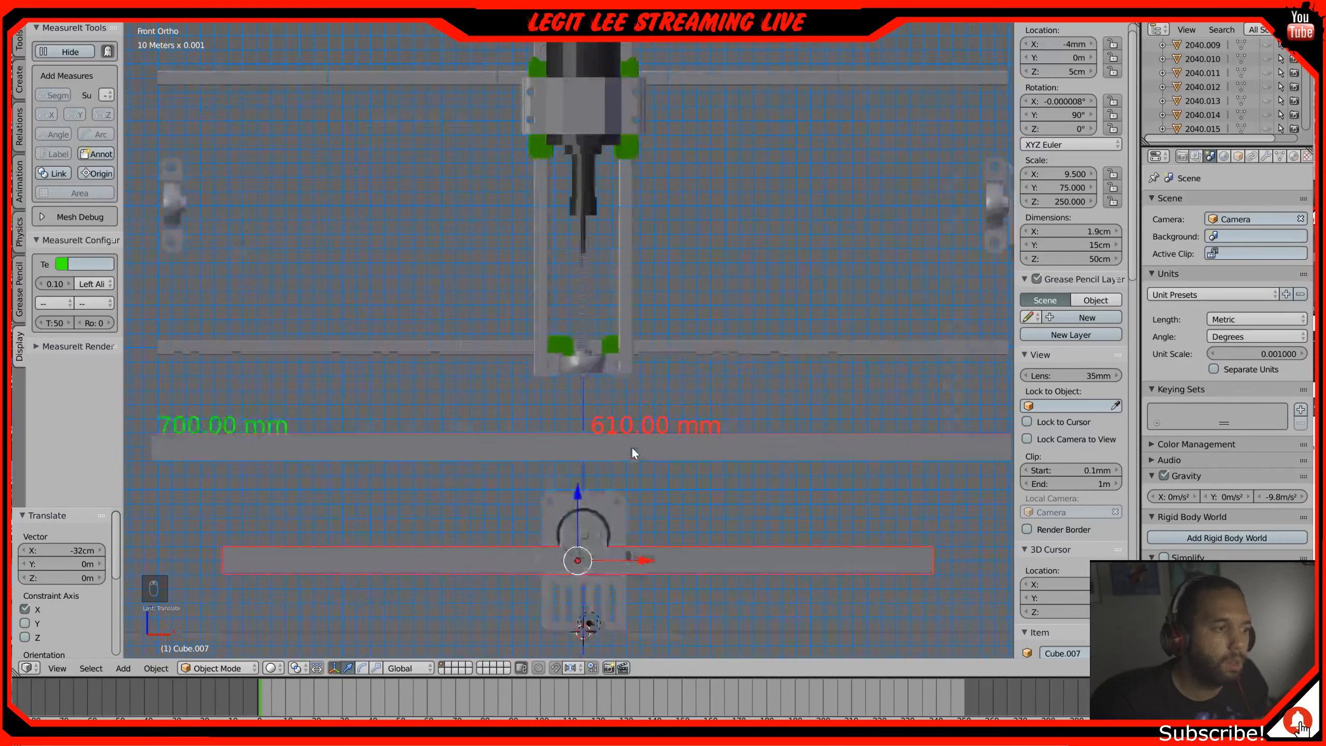
{"action": "middle_click_drag", "start_coordinate": [618, 503], "coordinate": [642, 384], "text": "shift"}
{"action": "scroll", "coordinate": [709, 425], "scroll_direction": "up", "scroll_amount": 9}
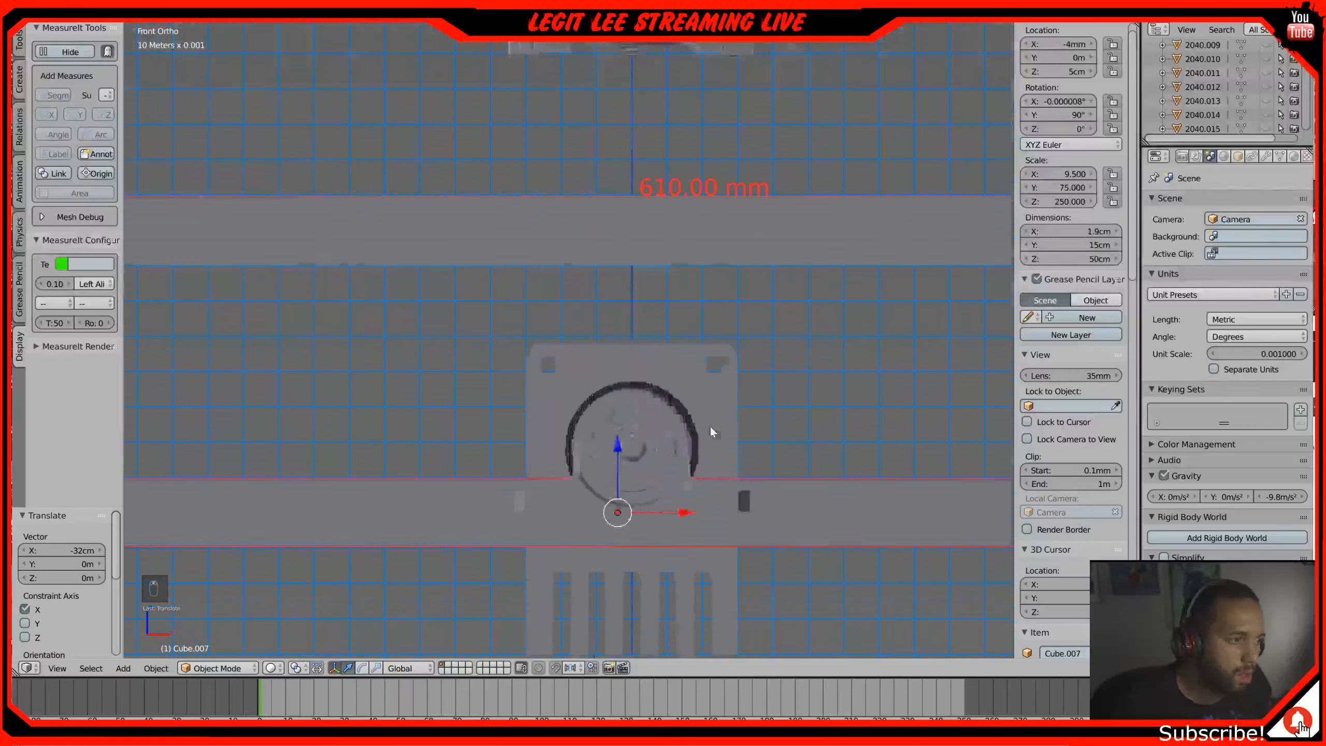
{"action": "middle_click_drag", "start_coordinate": [741, 450], "coordinate": [706, 248], "text": "shift"}
{"action": "middle_click_drag", "start_coordinate": [717, 480], "coordinate": [694, 424], "text": "shift"}
{"action": "left_click_drag", "start_coordinate": [683, 453], "coordinate": [714, 453]}
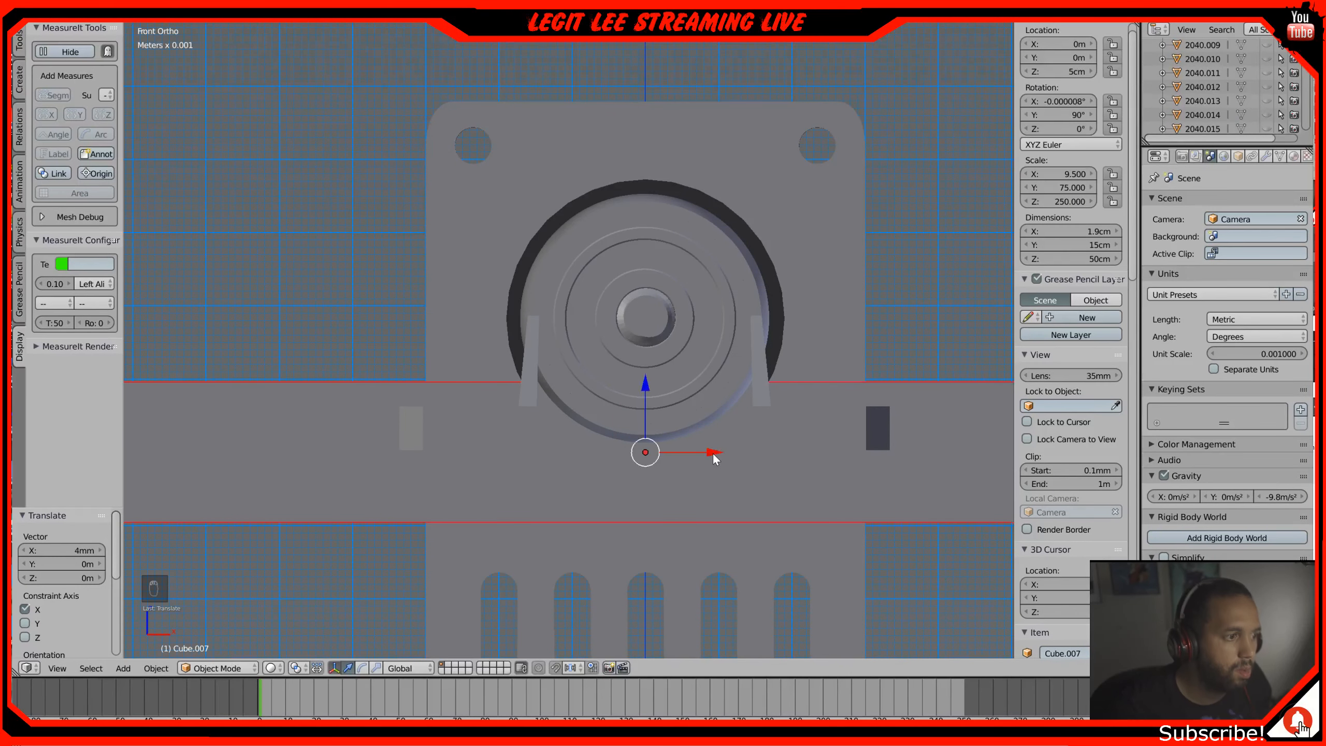
Step: In the right side view, rotate the horizontal plate copy 90° so it stands on edge beneath the bed
{"action": "scroll", "coordinate": [713, 454], "scroll_direction": "down", "scroll_amount": 5}
{"action": "key", "text": "KP_3"}
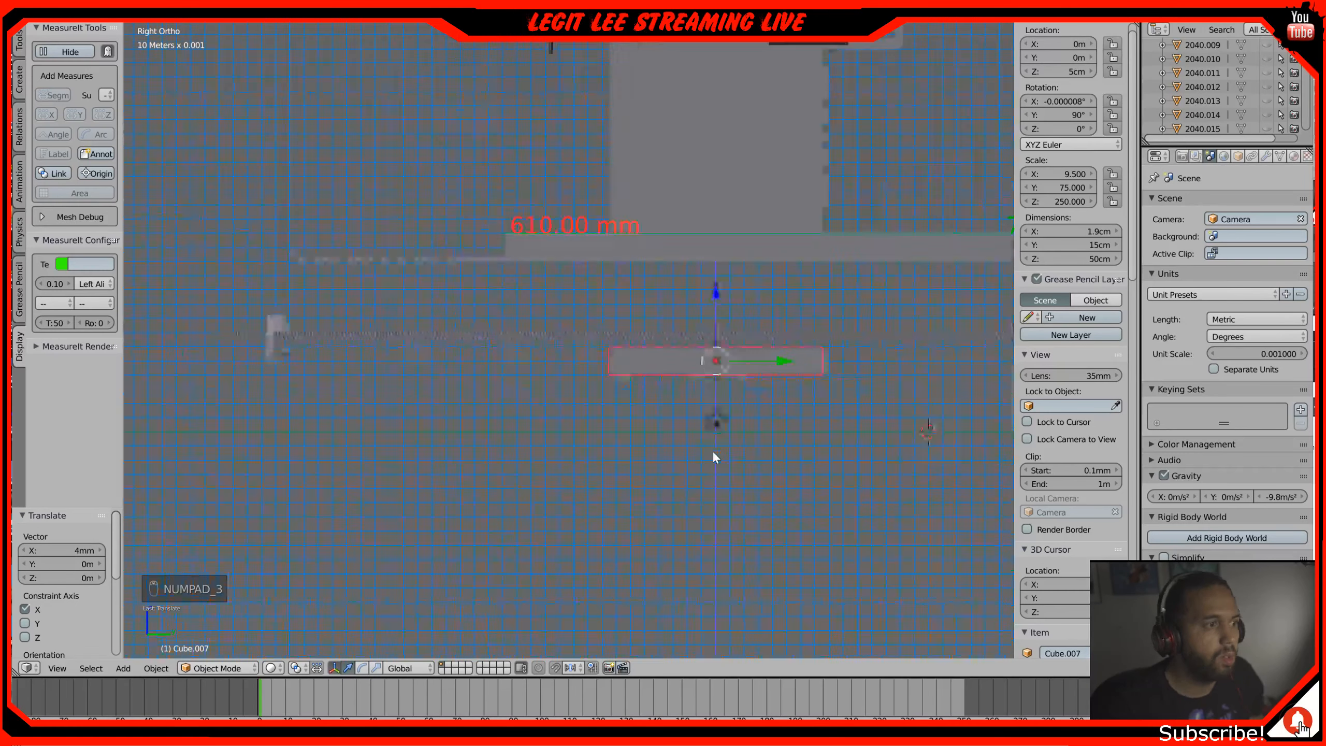
{"action": "scroll", "coordinate": [713, 451], "scroll_direction": "down", "scroll_amount": 4}
{"action": "middle_click_drag", "start_coordinate": [609, 418], "coordinate": [717, 542], "text": "shift"}
{"action": "scroll", "coordinate": [717, 542], "scroll_direction": "up", "scroll_amount": 1}
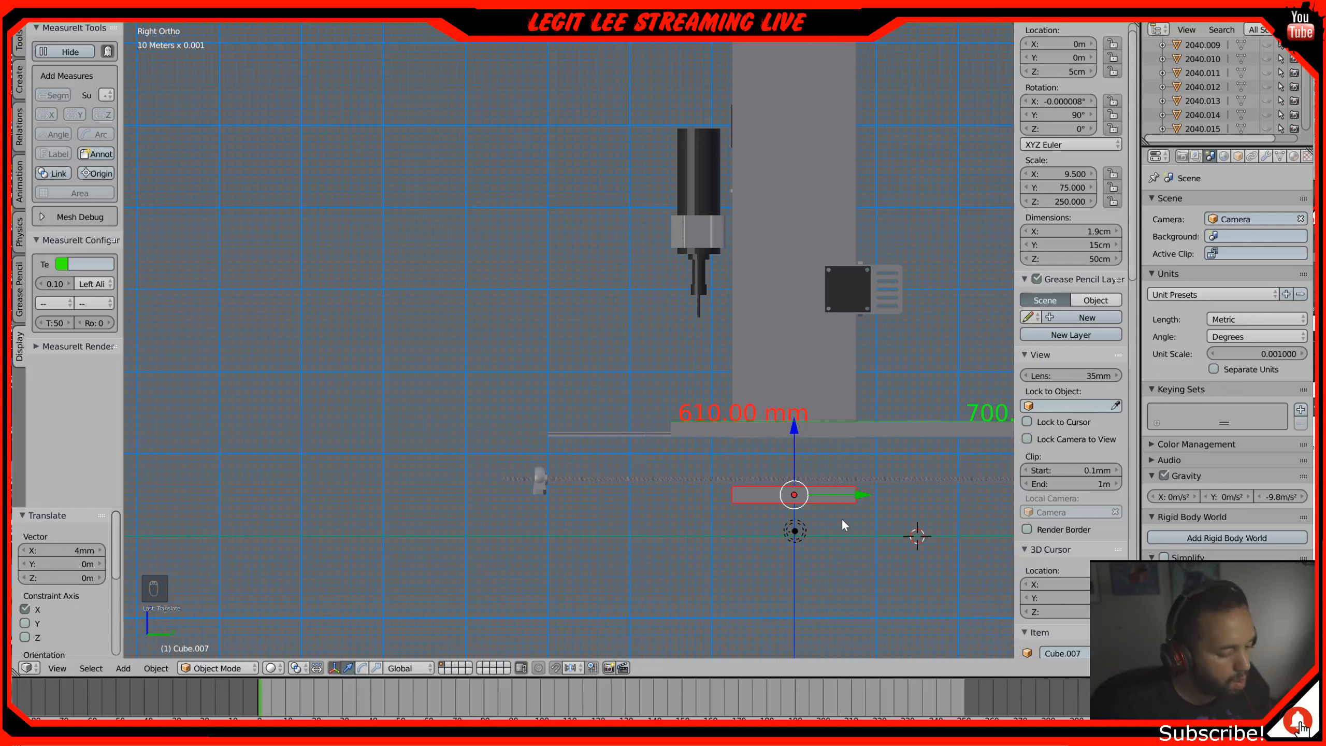
{"action": "type", "text": "r90"}
{"action": "key", "text": "Return"}
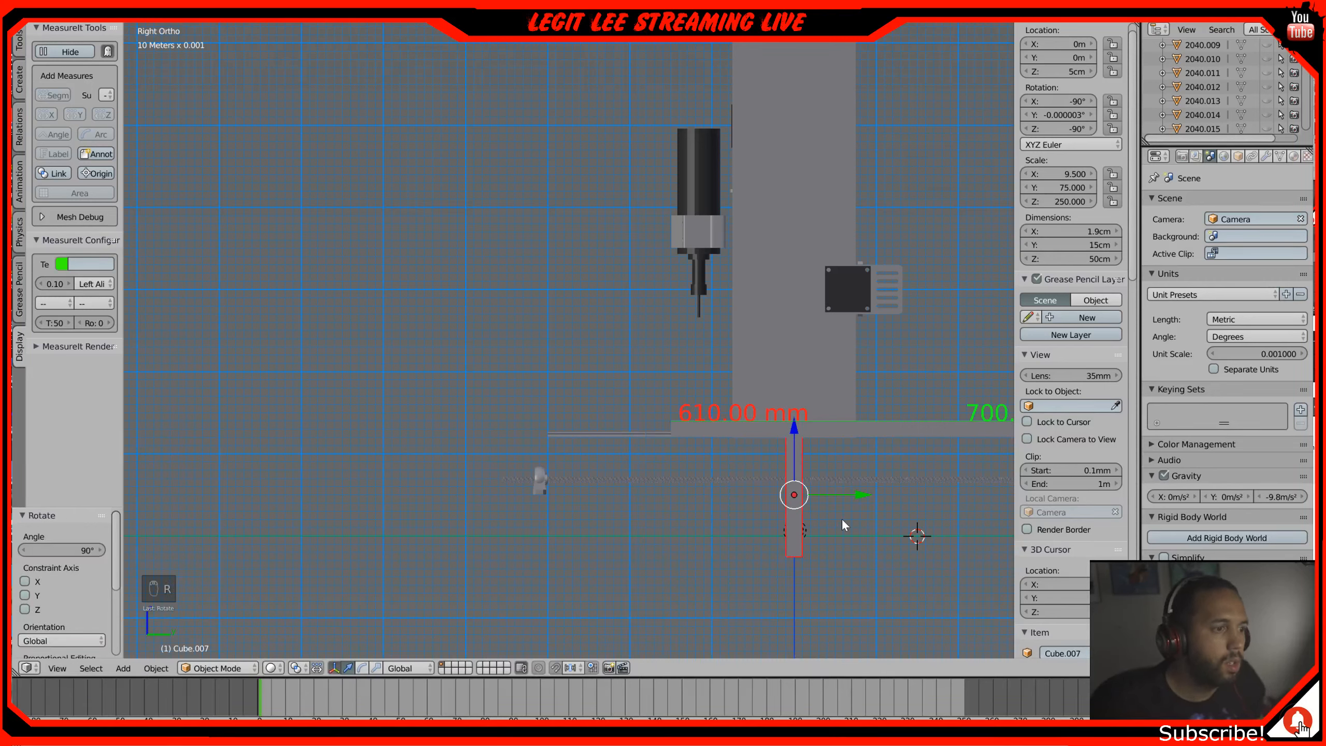
Step: Move the standing plate to the bed's front edge at Y -16 cm and Z 7 cm, and view it from the front
{"action": "left_click_drag", "start_coordinate": [858, 496], "coordinate": [725, 481]}
{"action": "left_click_drag", "start_coordinate": [658, 433], "coordinate": [663, 416]}
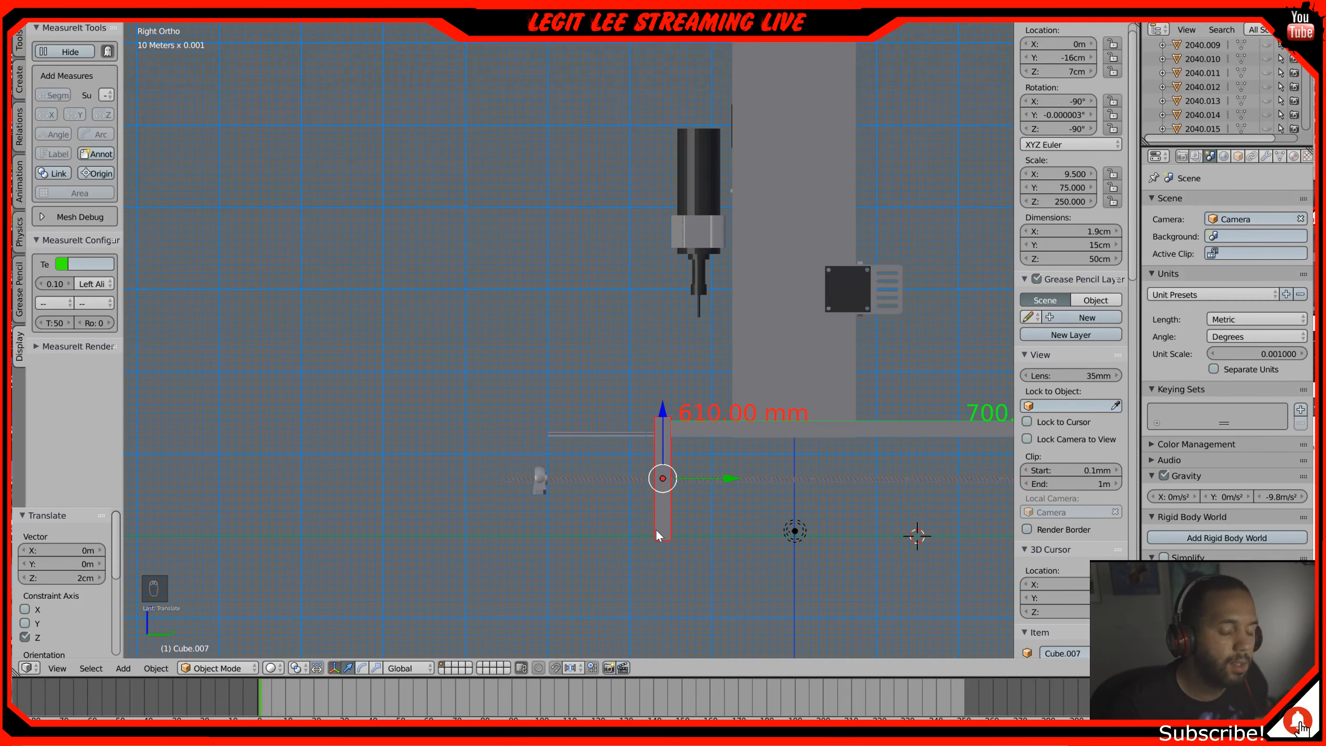
{"action": "key", "text": "KP_1"}
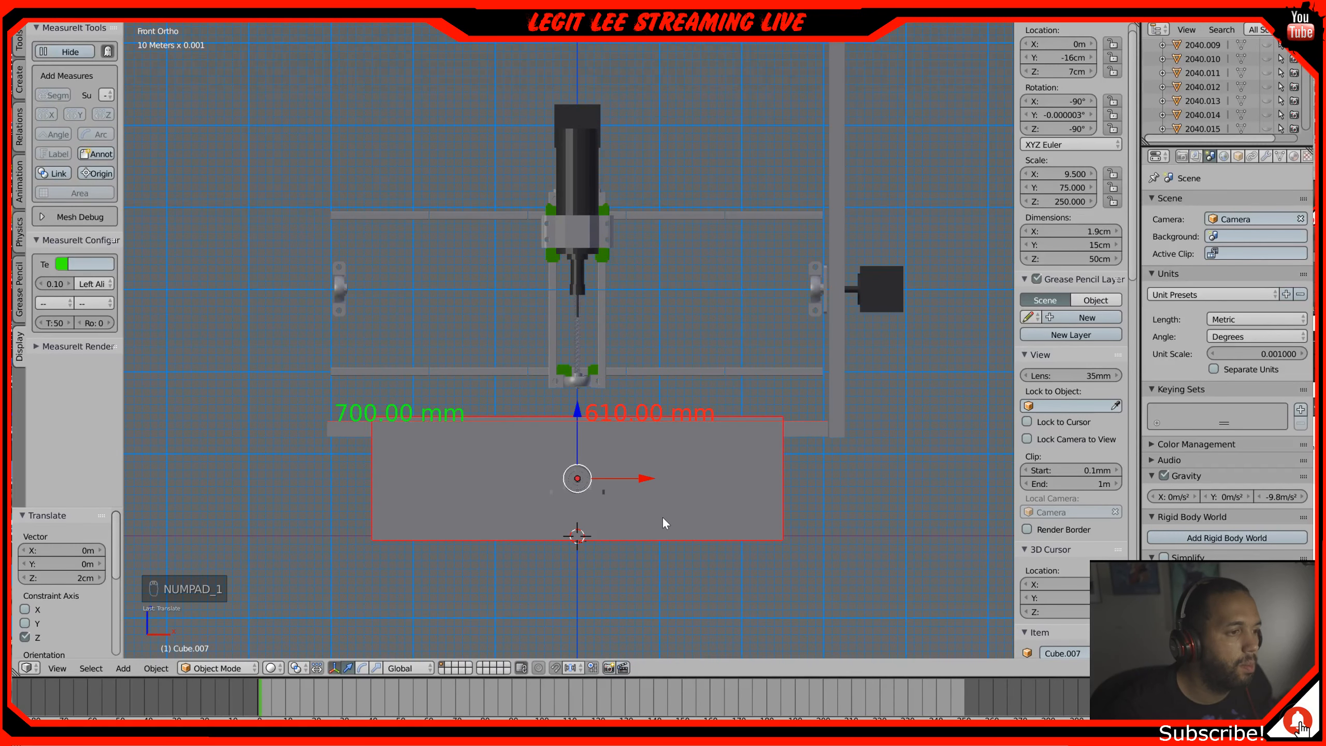
{"action": "scroll", "coordinate": [662, 515], "scroll_direction": "up", "scroll_amount": 3}
{"action": "scroll", "coordinate": [662, 516], "scroll_direction": "down", "scroll_amount": 1}
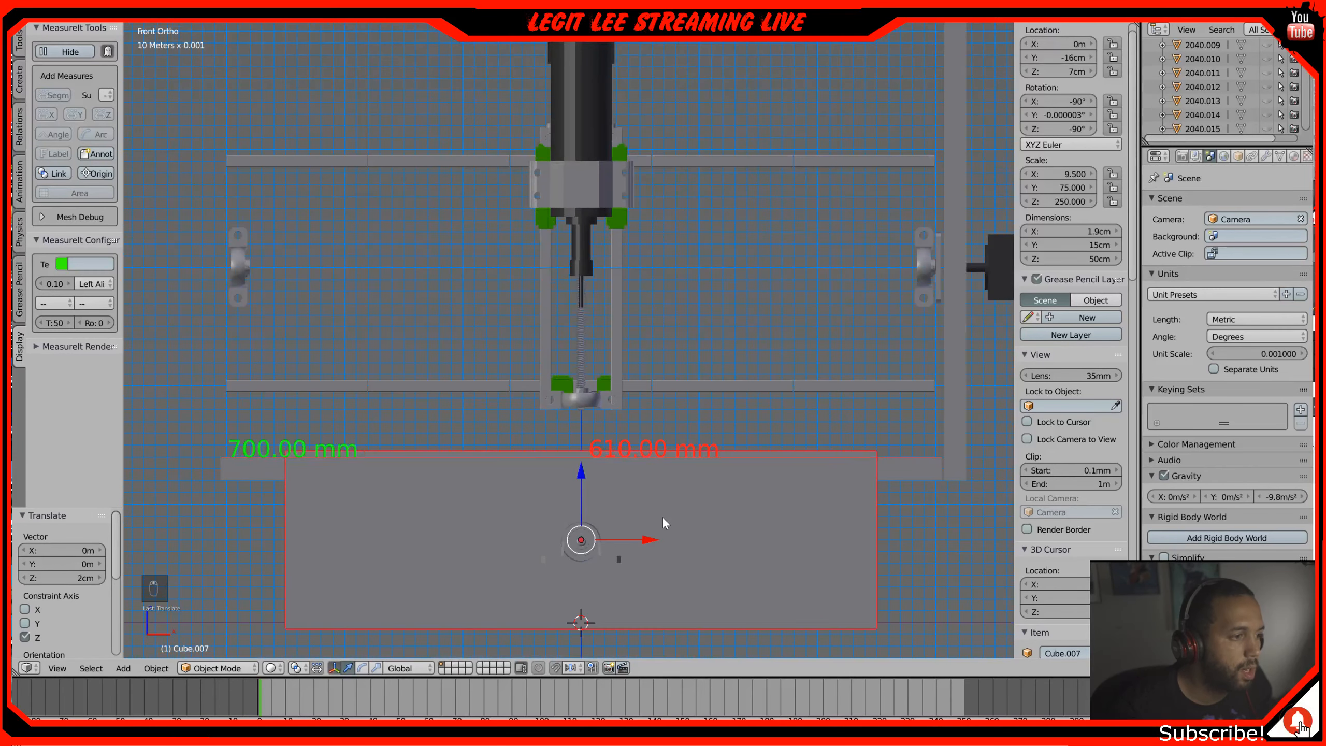
Step: Try to move the front support plate outward to Y -16.5 cm, and undo the move
{"action": "middle_click_drag", "start_coordinate": [698, 511], "coordinate": [694, 568]}
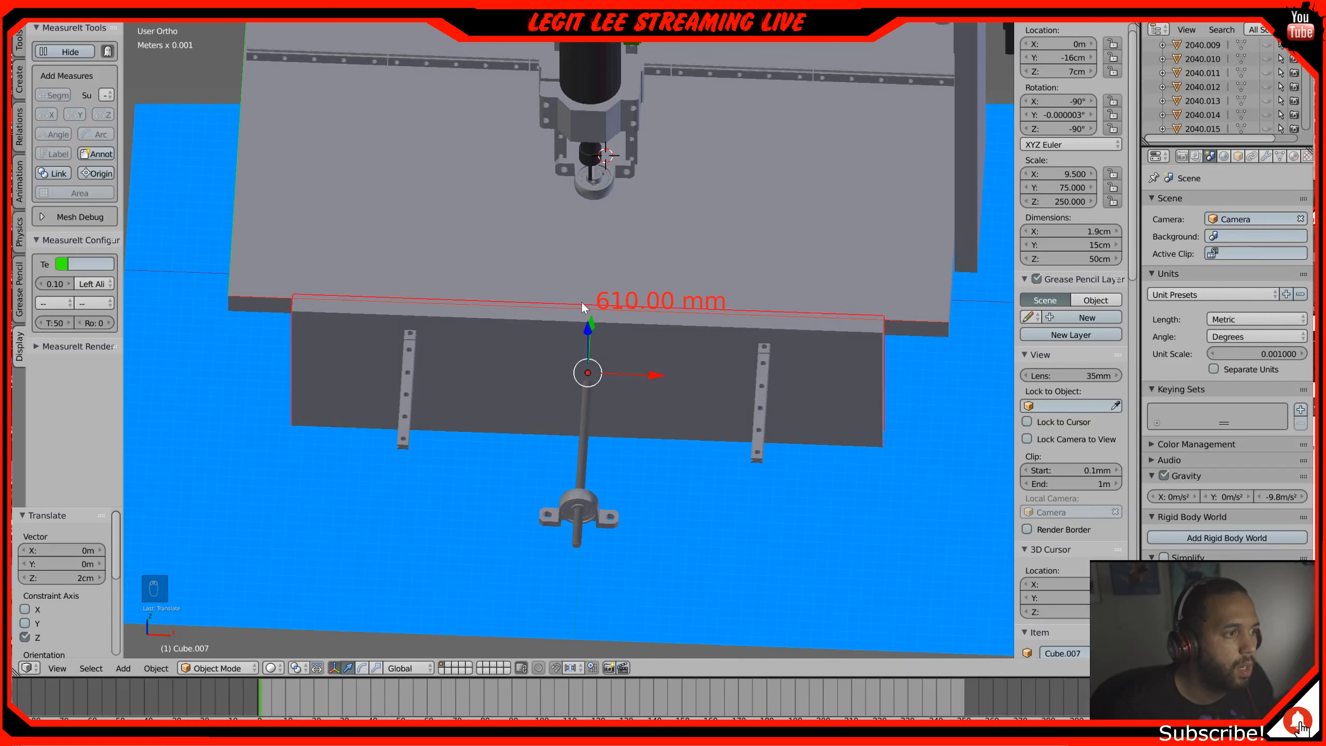
{"action": "left_click_drag", "start_coordinate": [593, 321], "coordinate": [592, 328]}
{"action": "middle_click_drag", "start_coordinate": [706, 364], "coordinate": [617, 338]}
{"action": "key", "text": "KP_3"}
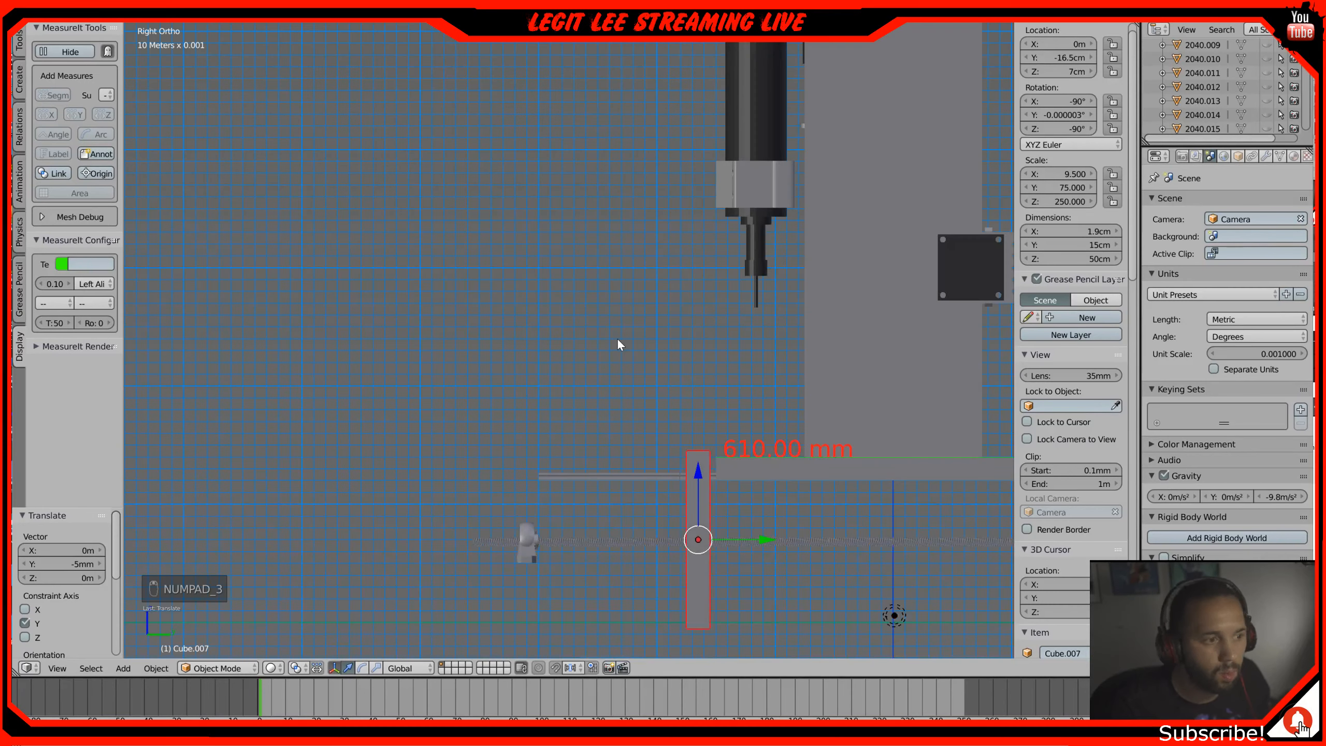
{"action": "key", "text": "ctrl+z"}
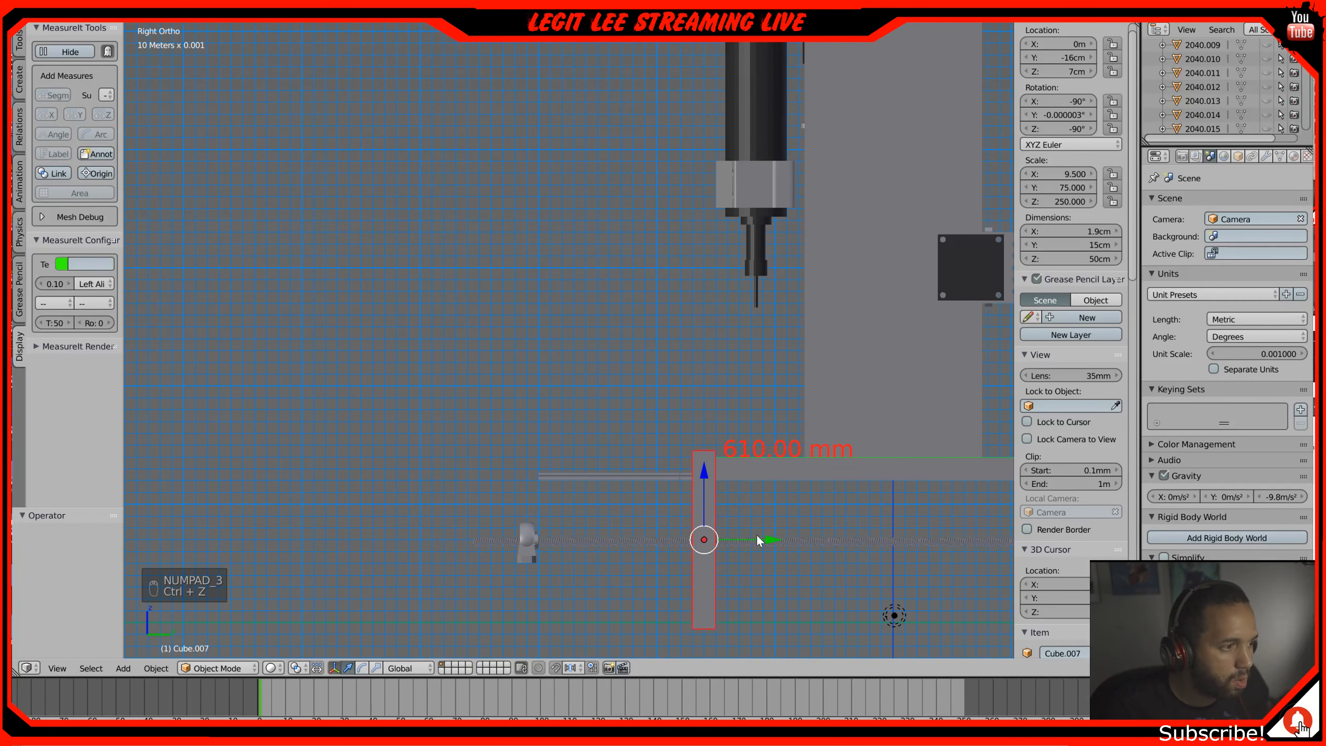
Step: In wireframe in the right side view, examine the joint between the front plate and the bed's front edge
{"action": "scroll", "coordinate": [756, 534], "scroll_direction": "up", "scroll_amount": 4}
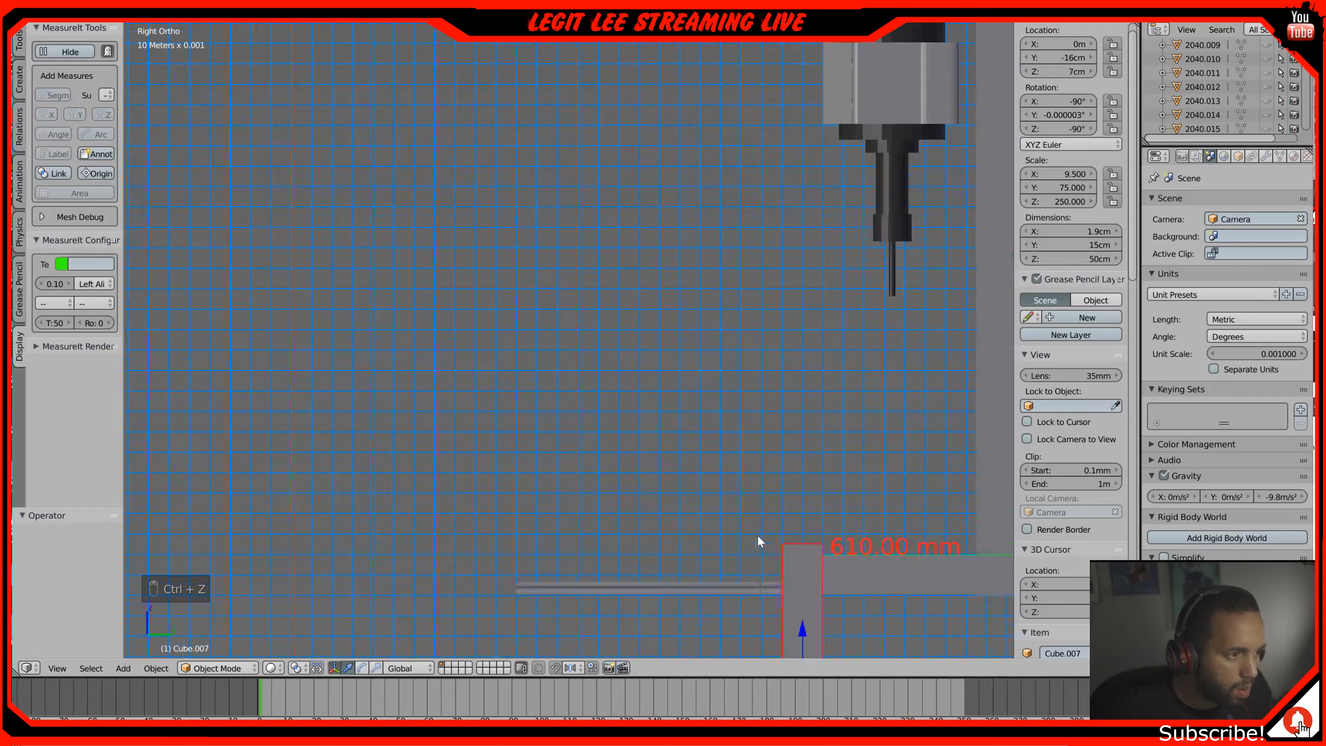
{"action": "middle_click_drag", "start_coordinate": [757, 535], "coordinate": [584, 281], "text": "shift"}
{"action": "key", "text": "z"}
{"action": "key", "text": "z"}
{"action": "key", "text": "z"}
{"action": "key", "text": "z"}
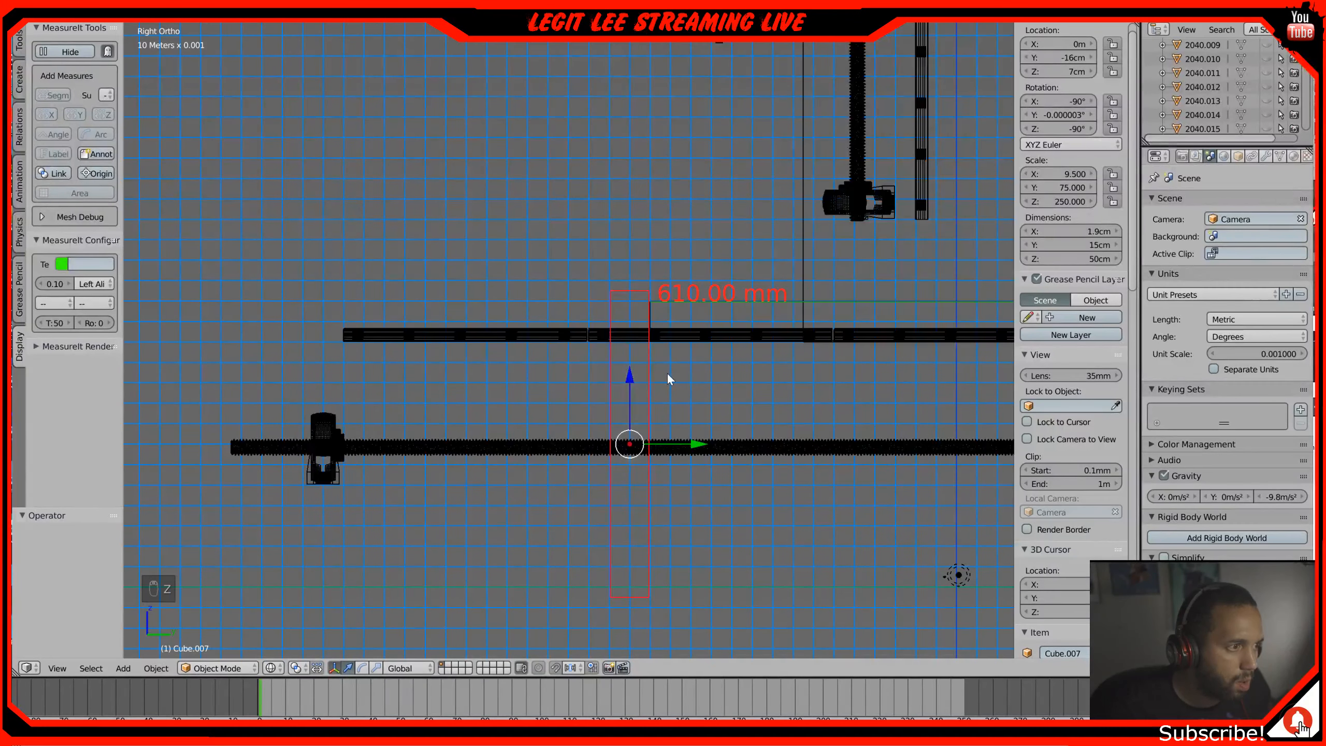
{"action": "scroll", "coordinate": [687, 367], "scroll_direction": "up", "scroll_amount": 4}
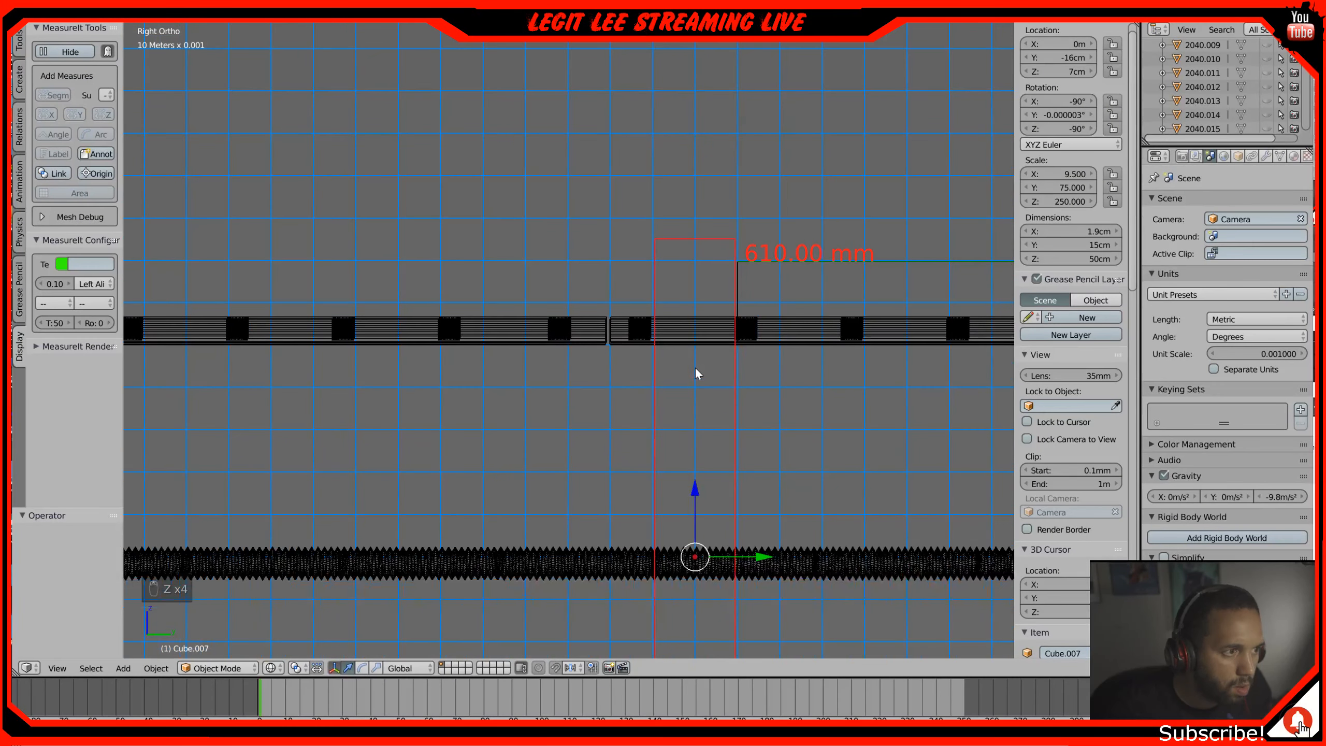
{"action": "scroll", "coordinate": [719, 393], "scroll_direction": "up", "scroll_amount": 3}
{"action": "middle_click_drag", "start_coordinate": [802, 403], "coordinate": [638, 288], "text": "shift"}
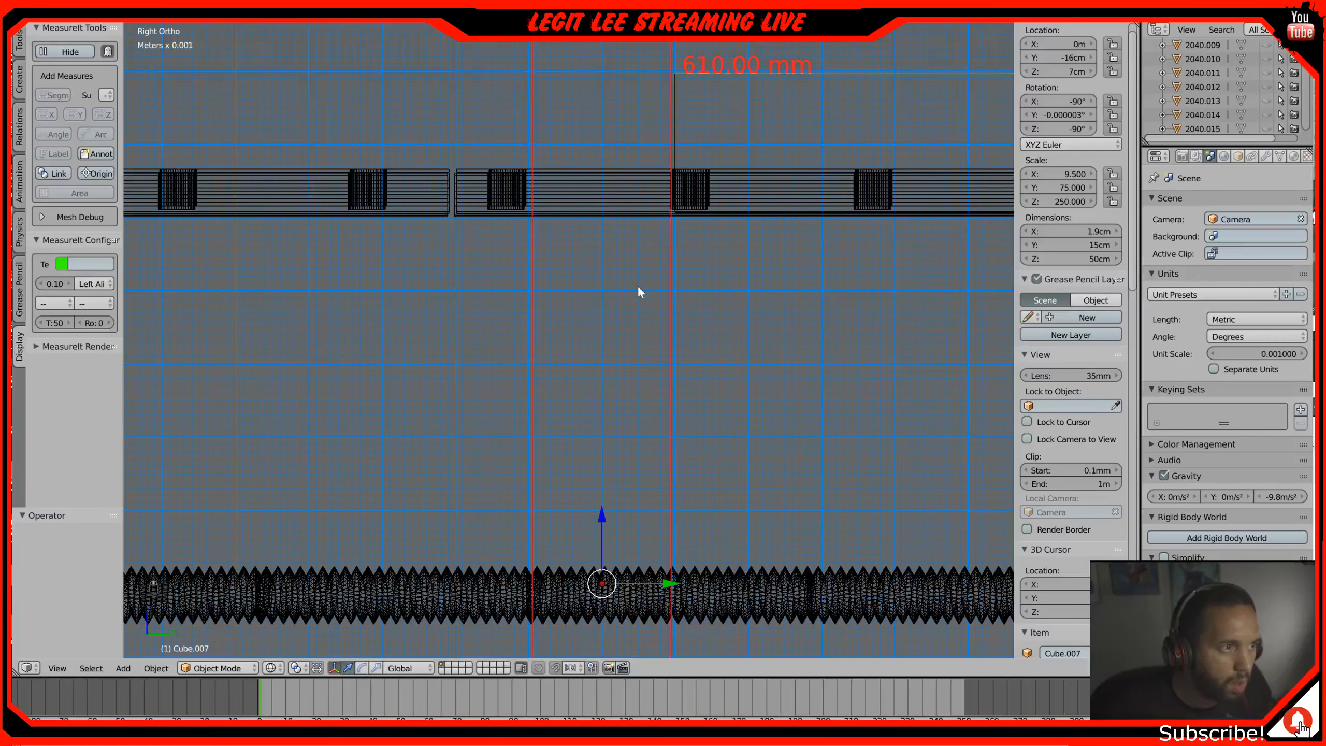
{"action": "left_click", "coordinate": [672, 588]}
{"action": "left_click_drag", "start_coordinate": [672, 586], "coordinate": [671, 584]}
{"action": "key", "text": "z"}
{"action": "scroll", "coordinate": [674, 455], "scroll_direction": "down", "scroll_amount": 5}
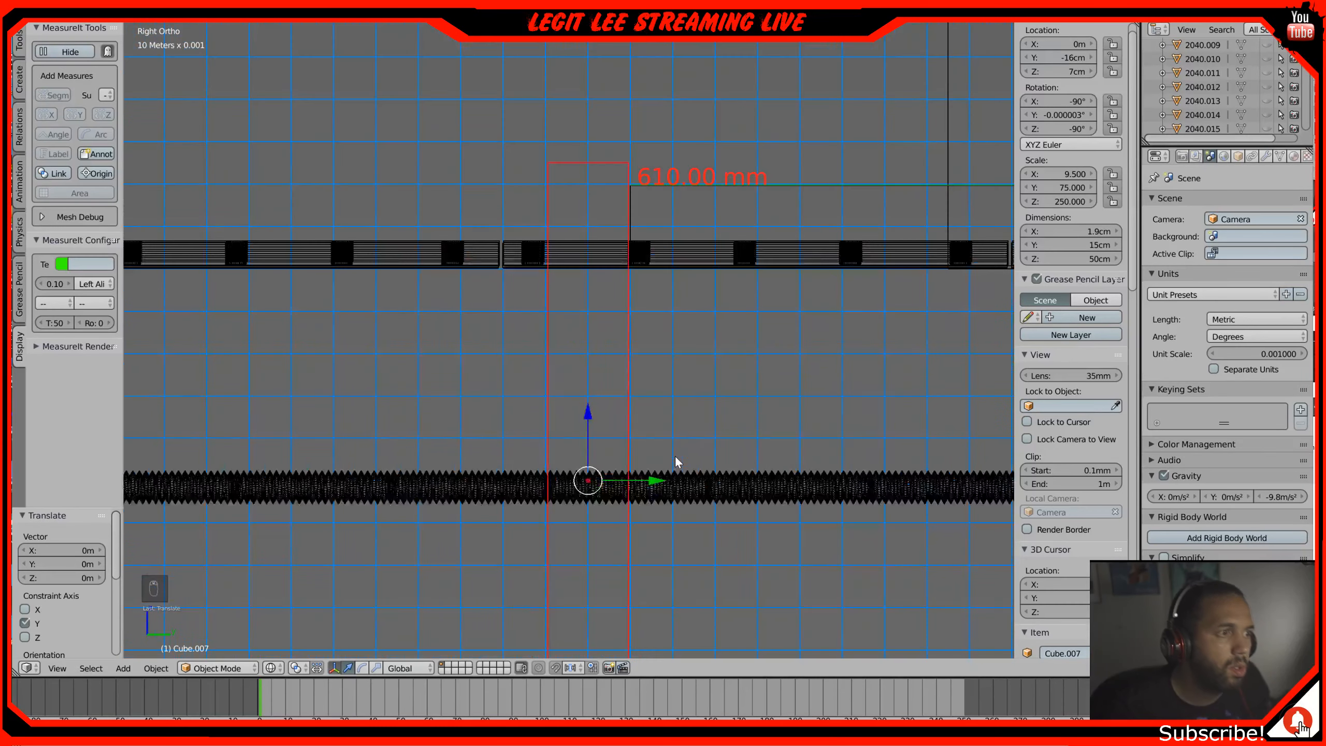
Step: Move the front plate along Y to -15.954 cm so its inner face meets the bed's front edge
{"action": "right_click", "coordinate": [729, 257]}
{"action": "key", "text": "z"}
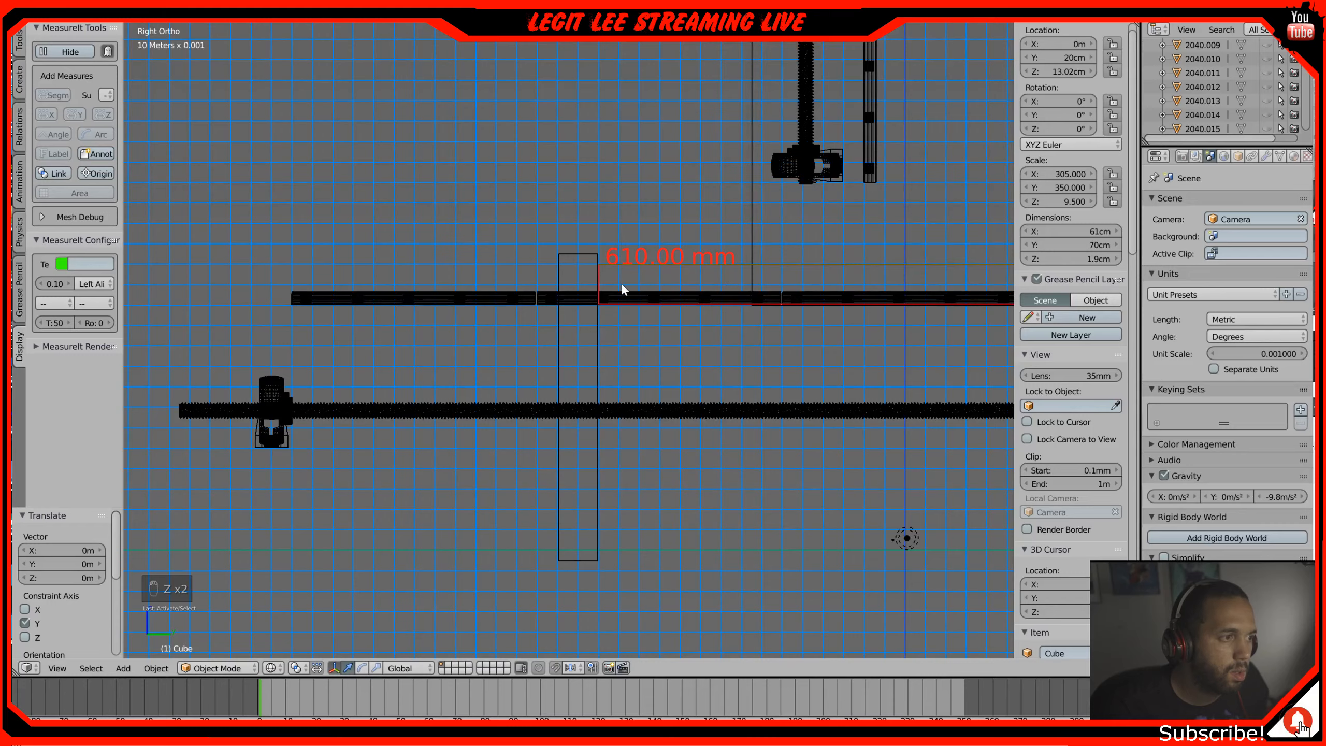
{"action": "scroll", "coordinate": [622, 283], "scroll_direction": "up", "scroll_amount": 8}
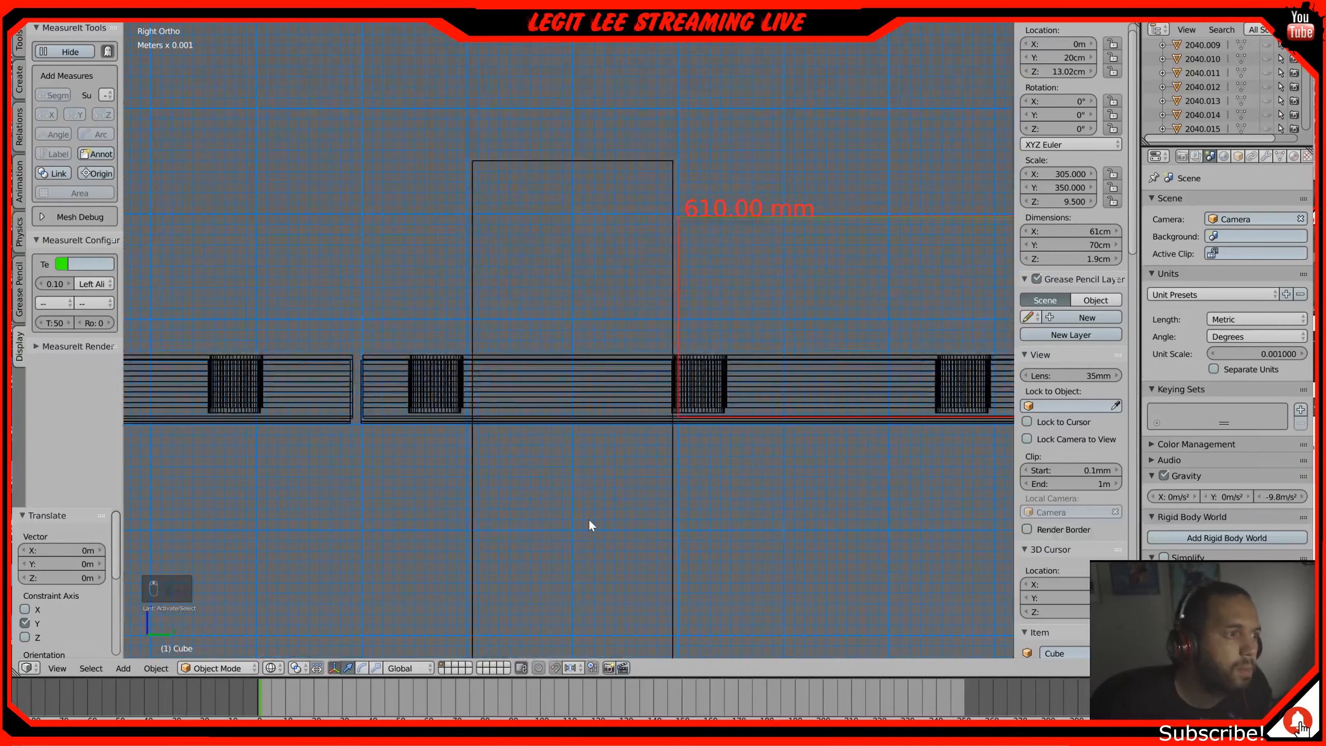
{"action": "right_click", "coordinate": [670, 167]}
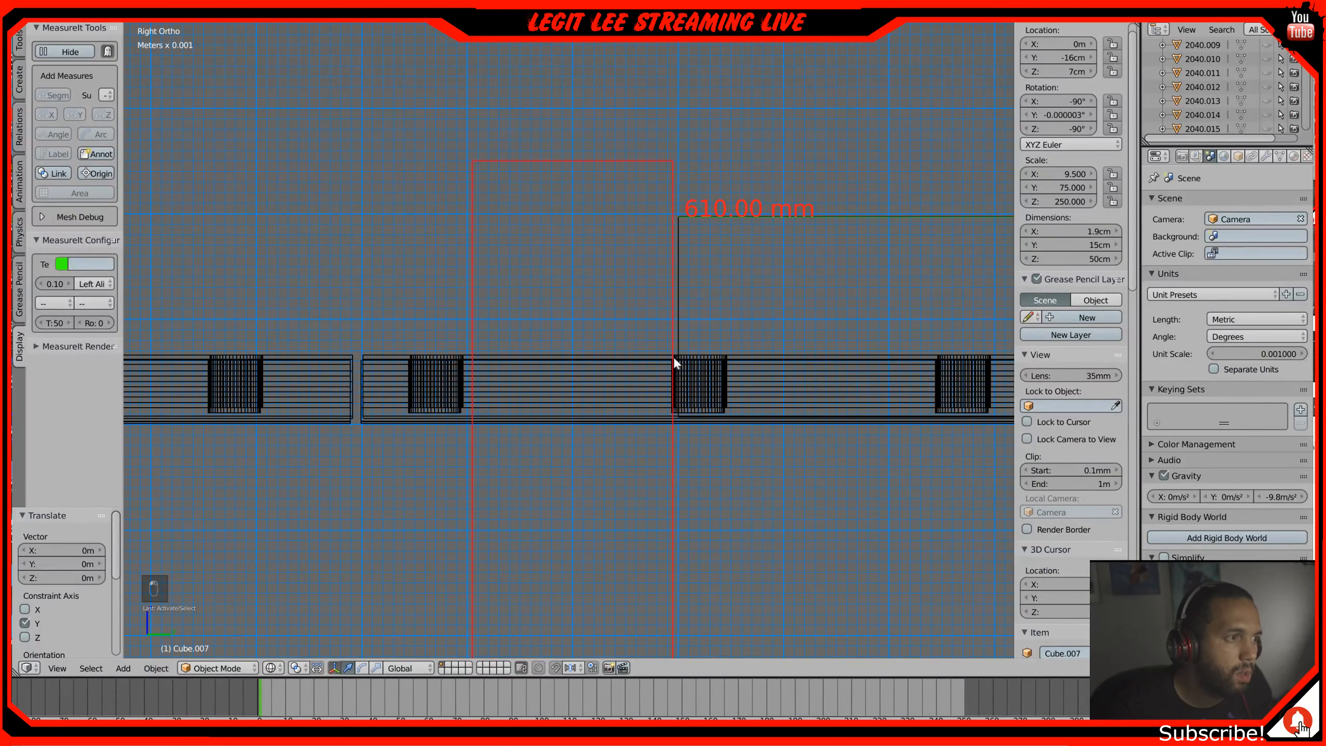
{"action": "scroll", "coordinate": [674, 322], "scroll_direction": "down", "scroll_amount": 4}
{"action": "middle_click_drag", "start_coordinate": [650, 498], "coordinate": [661, 317], "text": "shift"}
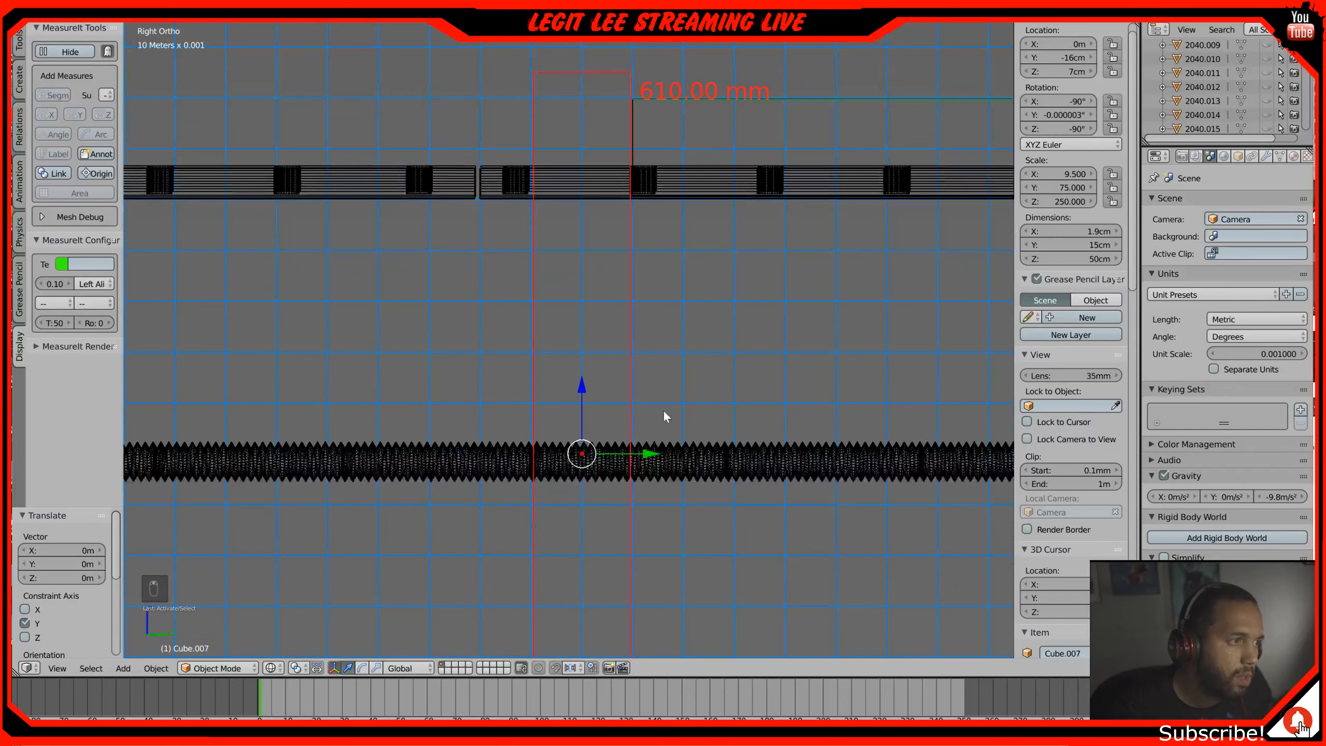
{"action": "left_click", "coordinate": [654, 455]}
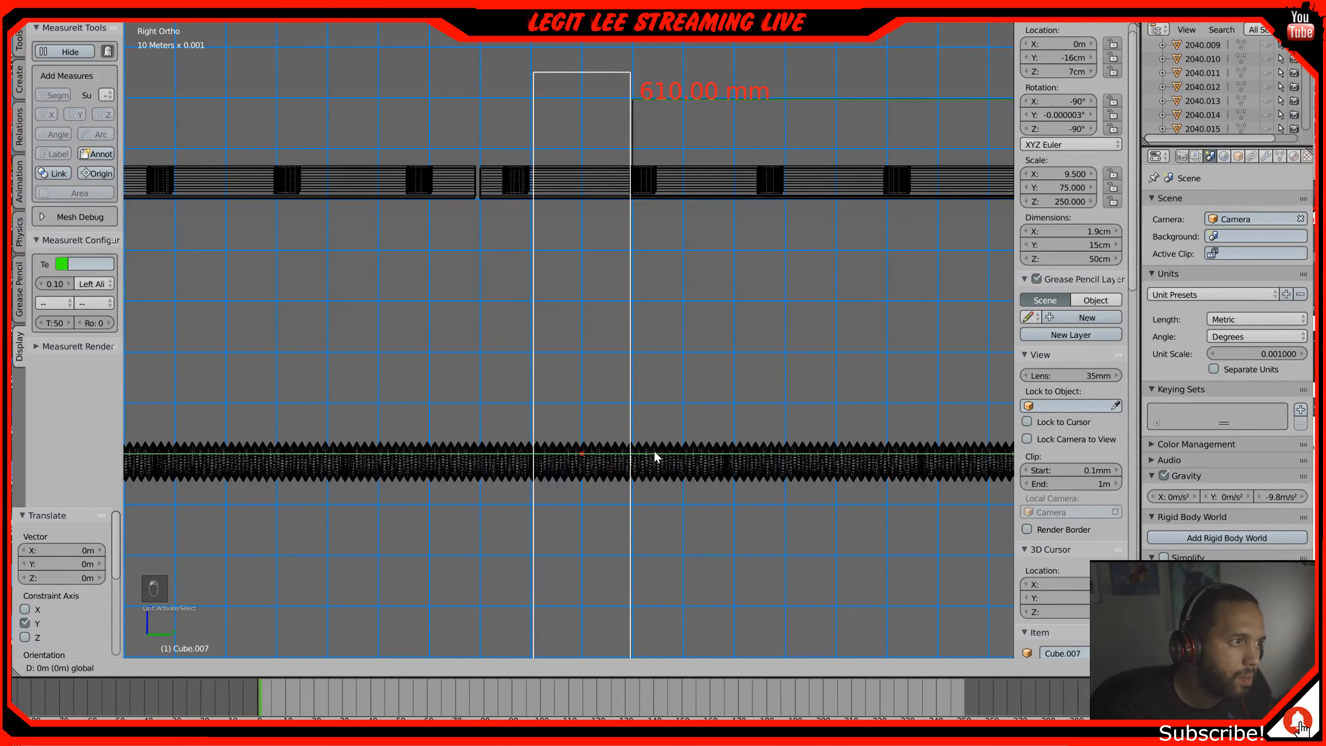
{"action": "left_click_drag", "start_coordinate": [655, 455], "coordinate": [658, 456]}
{"action": "middle_click_drag", "start_coordinate": [506, 223], "coordinate": [551, 284]}
{"action": "scroll", "coordinate": [518, 290], "scroll_direction": "down", "scroll_amount": 4}
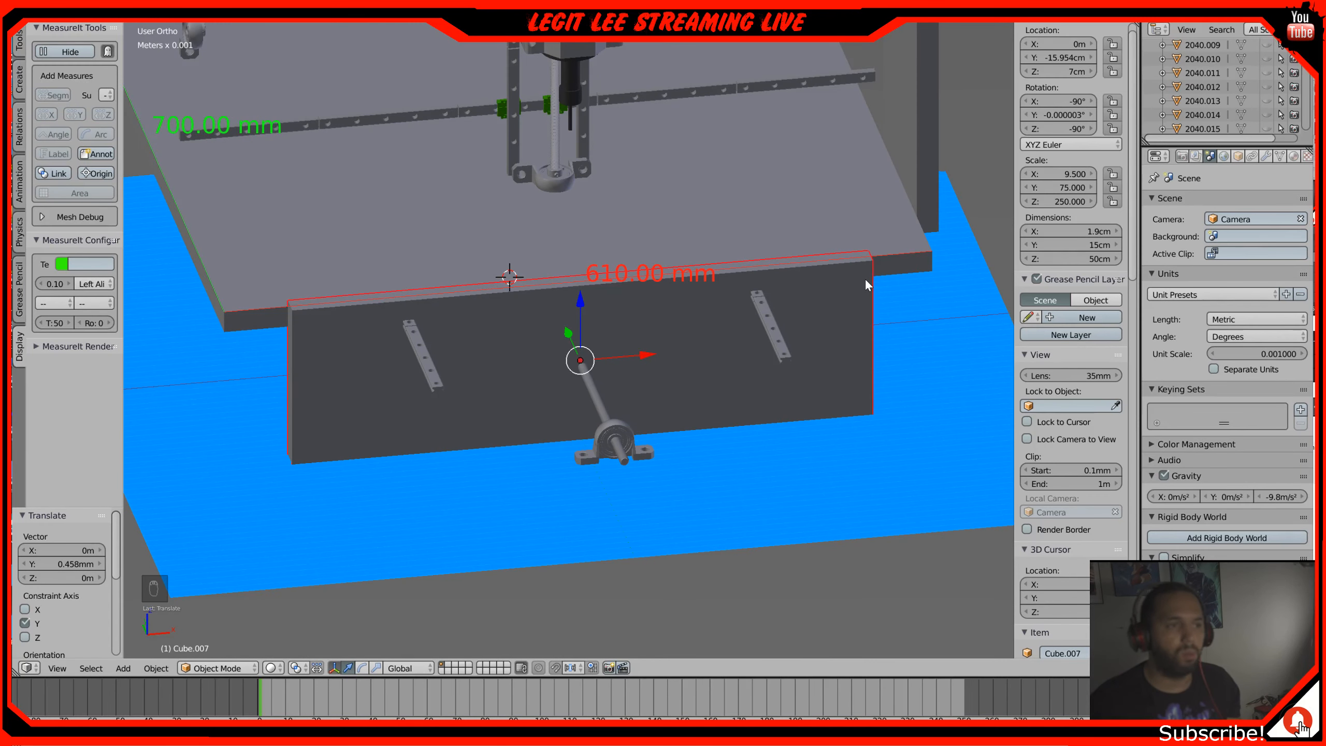
Step: Compare the dimensions of bed and front plate, try setting the plate's X dimension to 7 mm, and undo it
{"action": "right_click", "coordinate": [856, 204]}
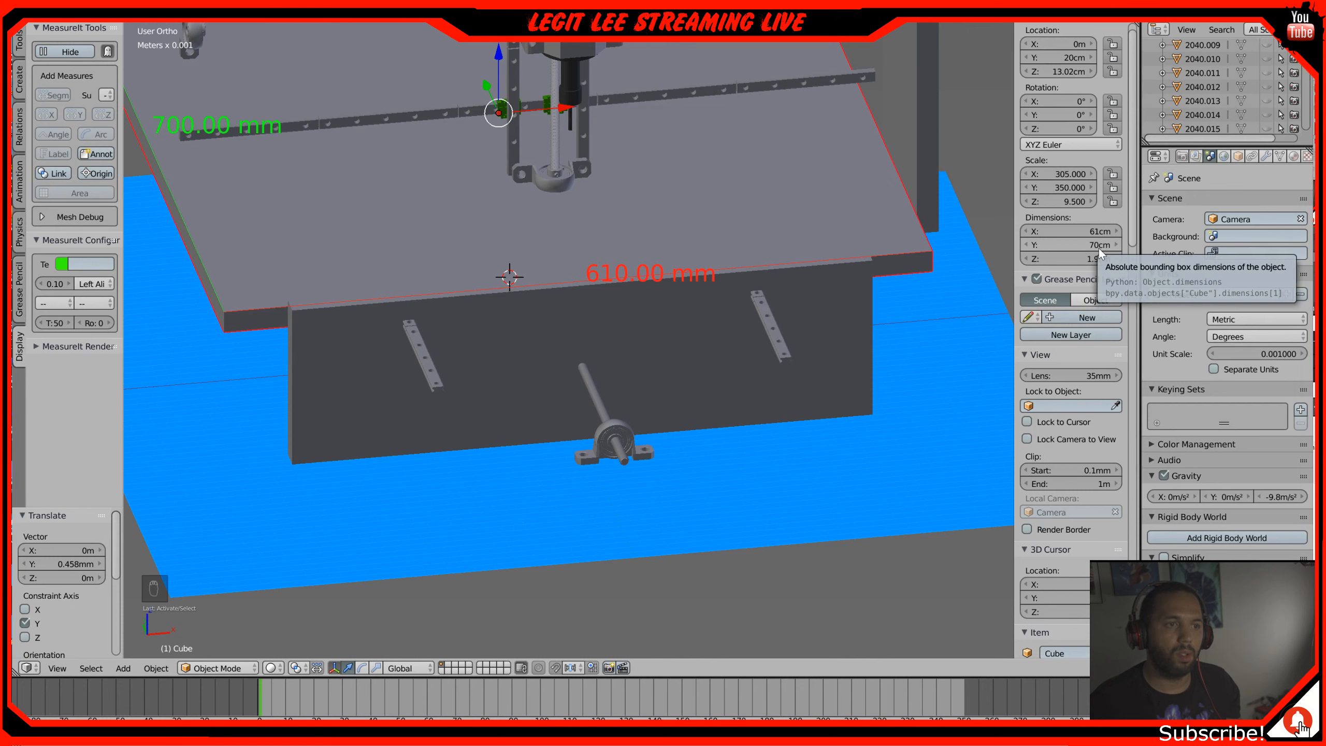
{"action": "right_click", "coordinate": [838, 297]}
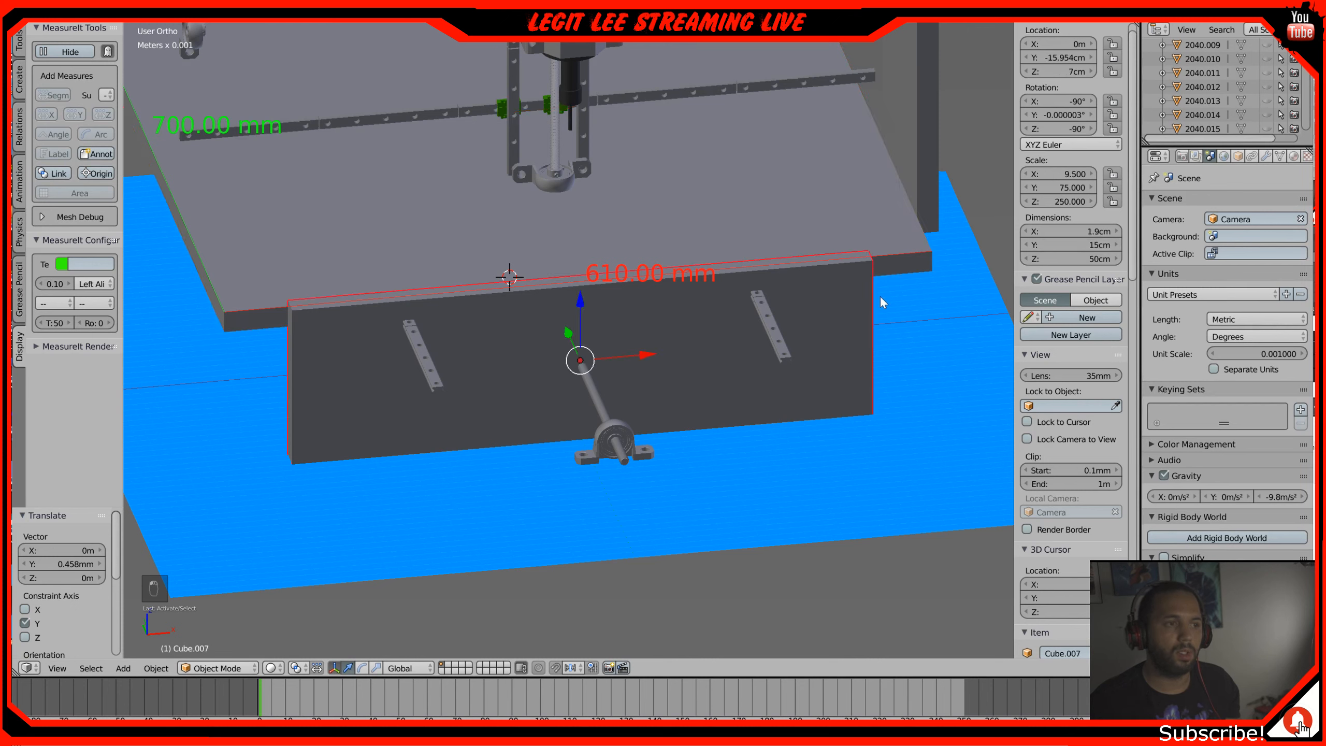
{"action": "left_click", "coordinate": [1099, 230]}
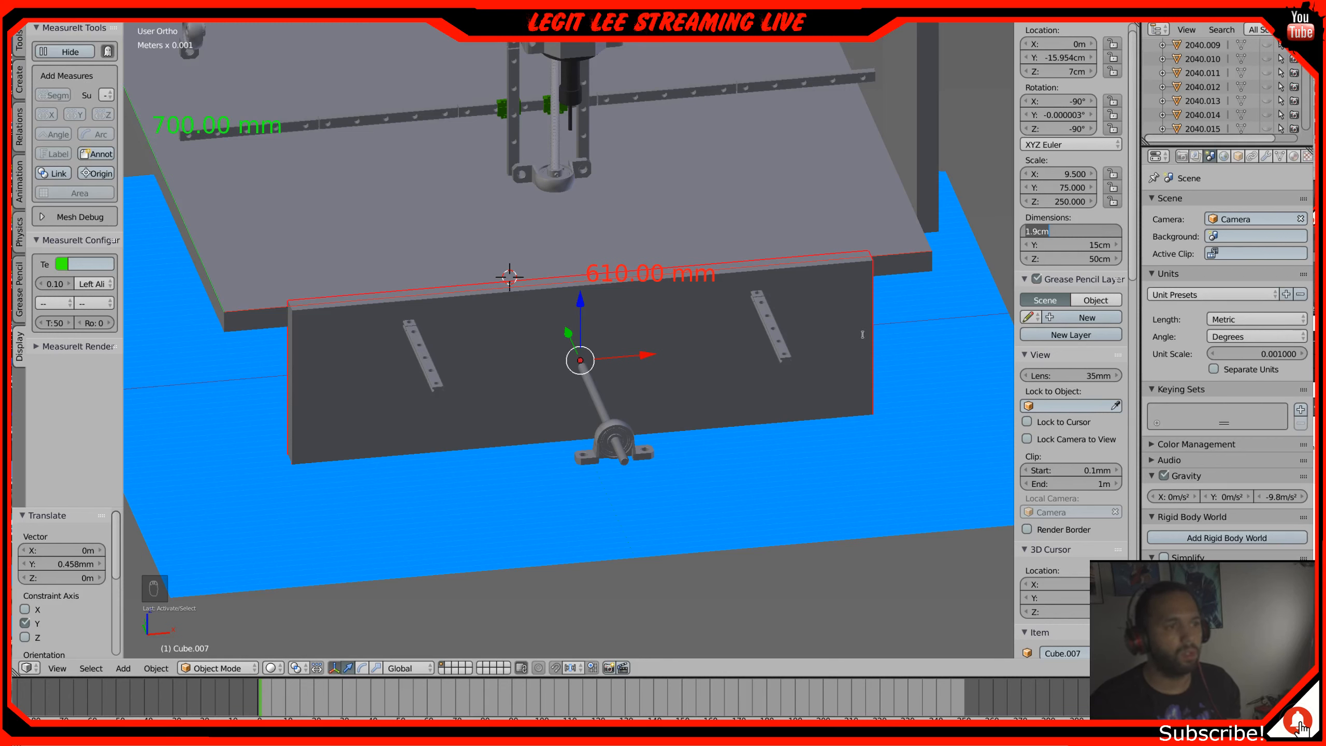
{"action": "type", "text": "7"}
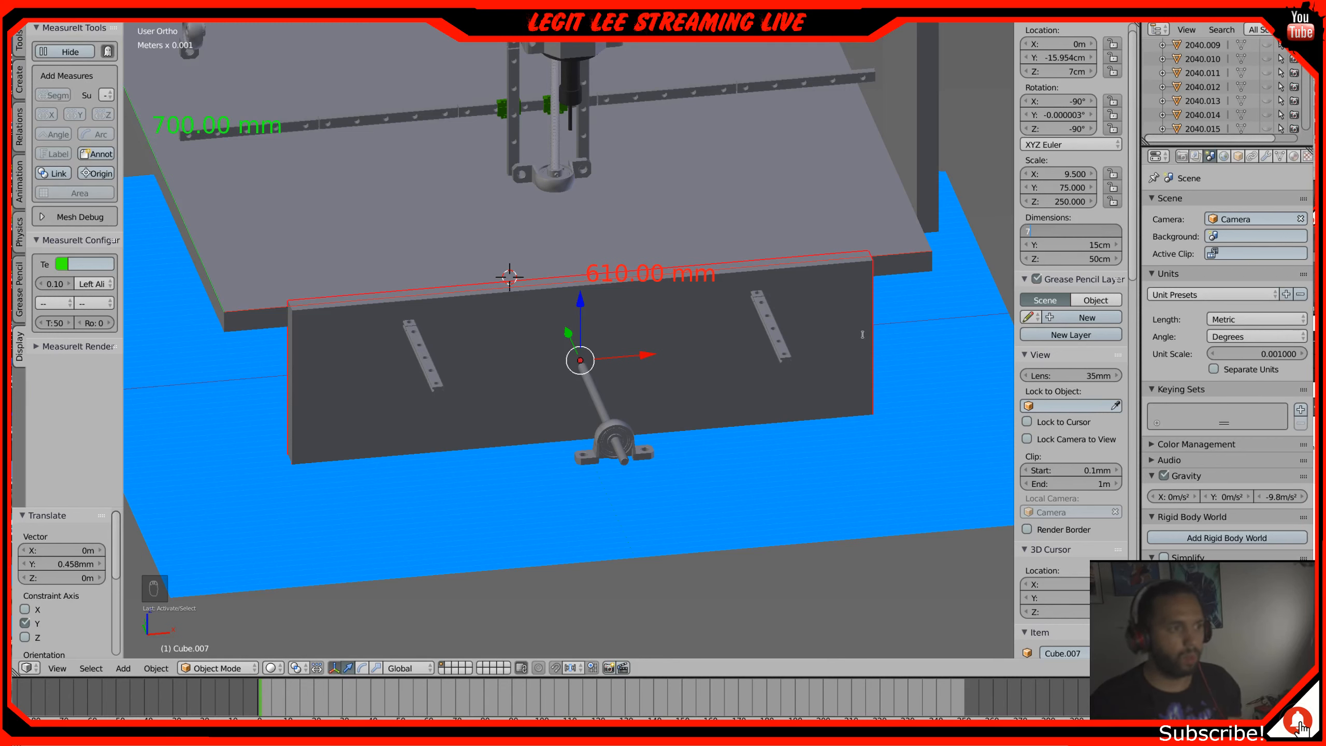
{"action": "key", "text": "Return"}
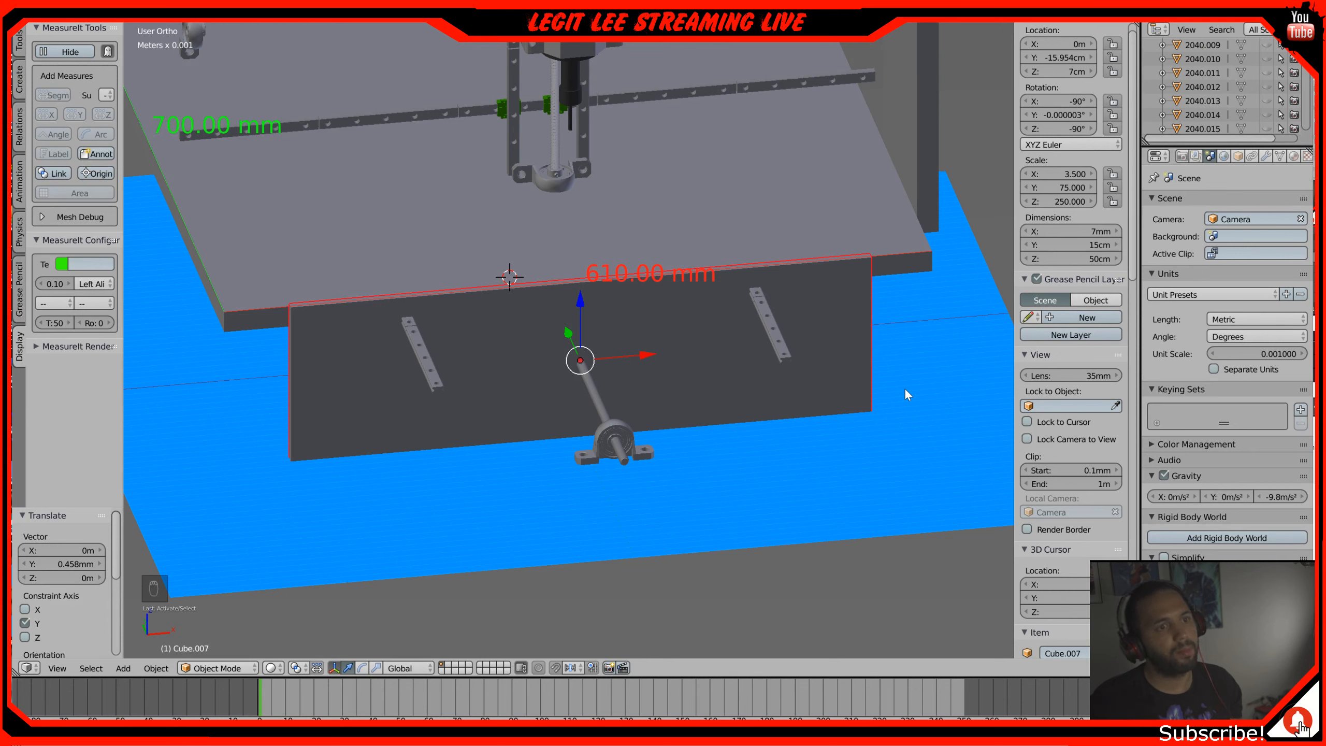
{"action": "key", "text": "ctrl+z"}
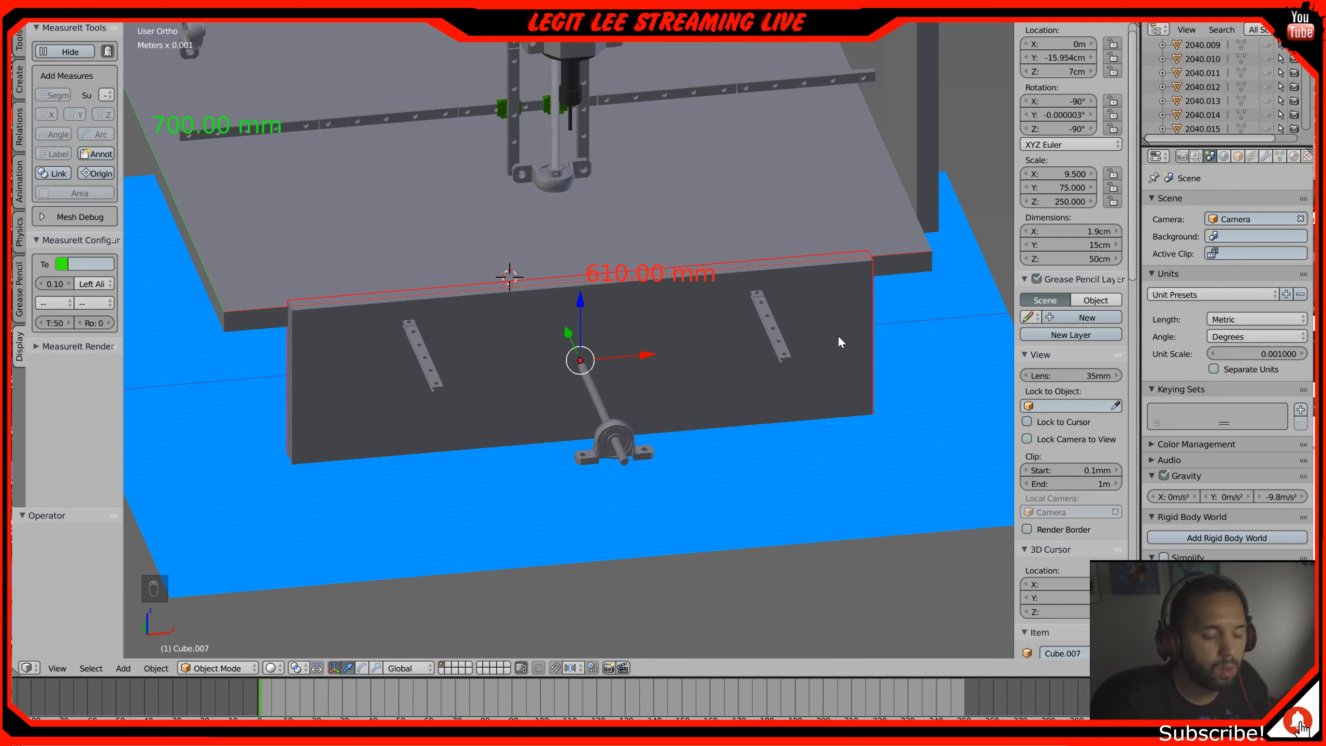
Step: In the top view, stretch the front plate along global X to a length of 60 cm
{"action": "key", "text": "KP_7"}
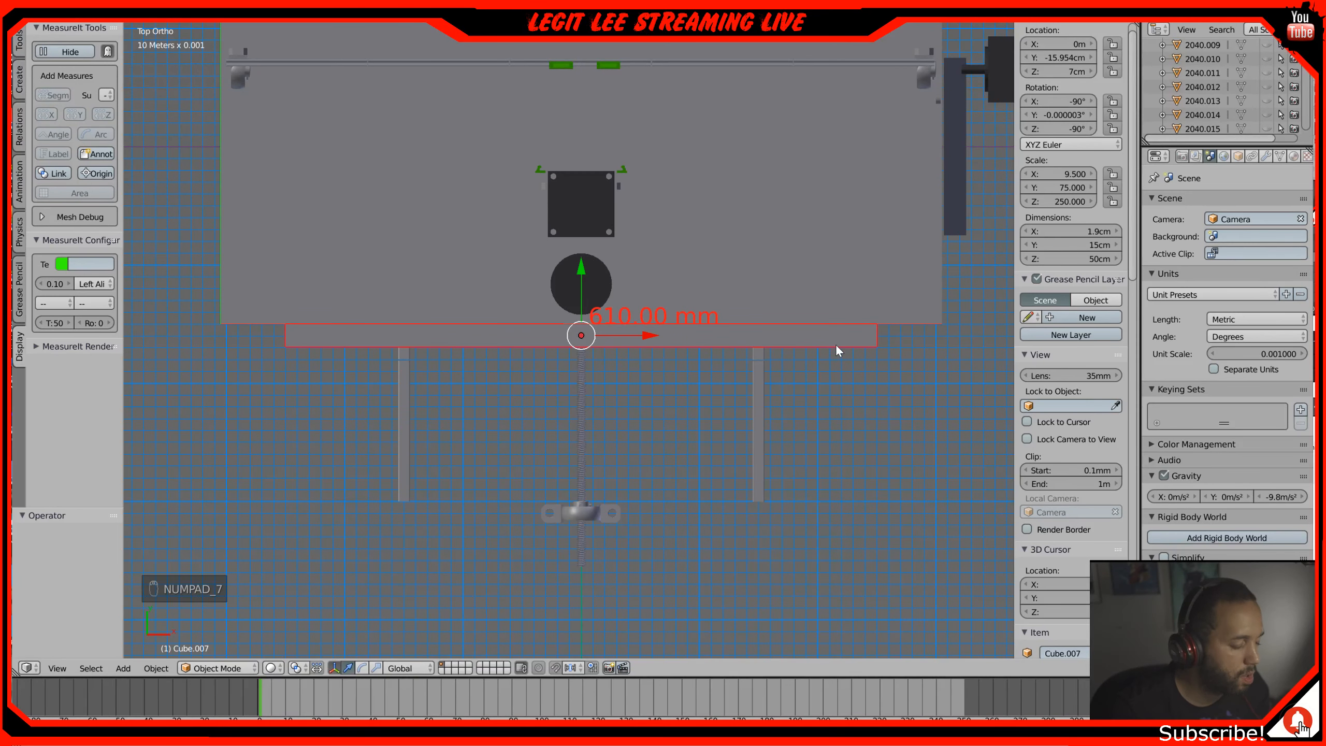
{"action": "key", "text": "s"}
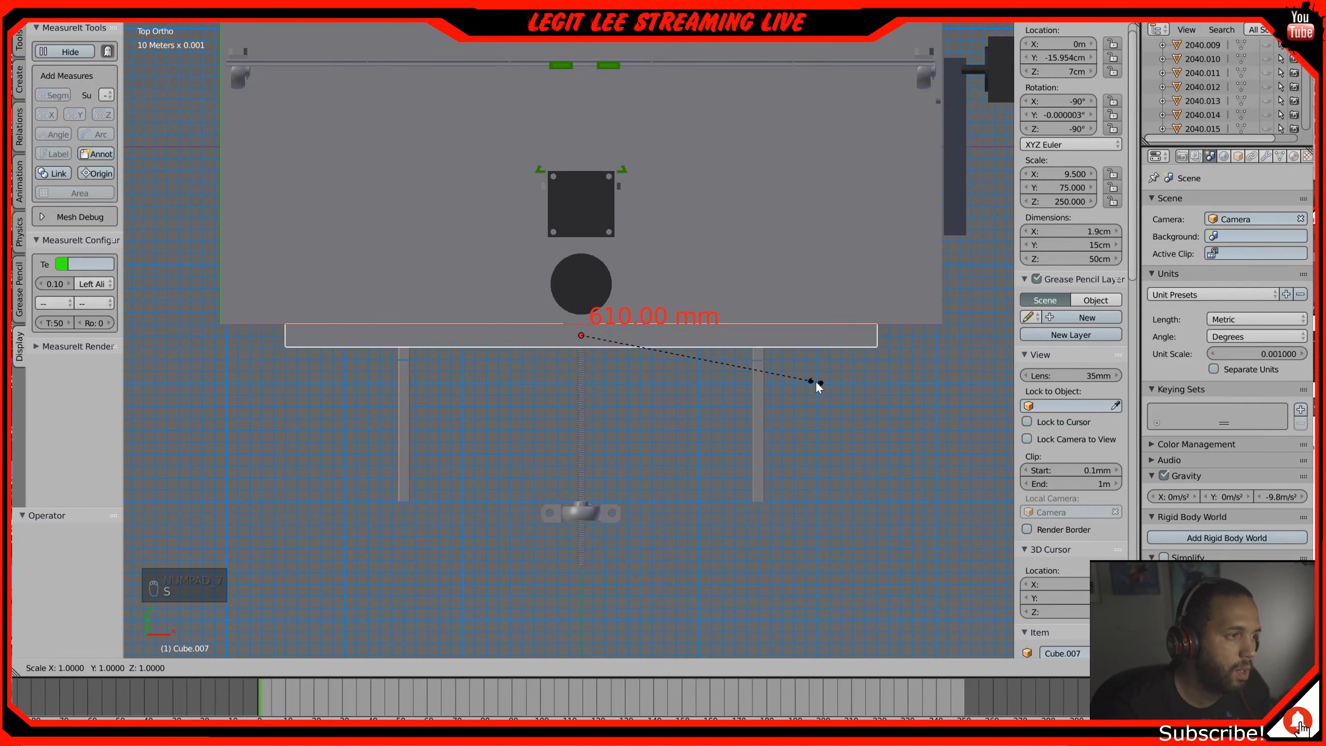
{"action": "key", "text": "x"}
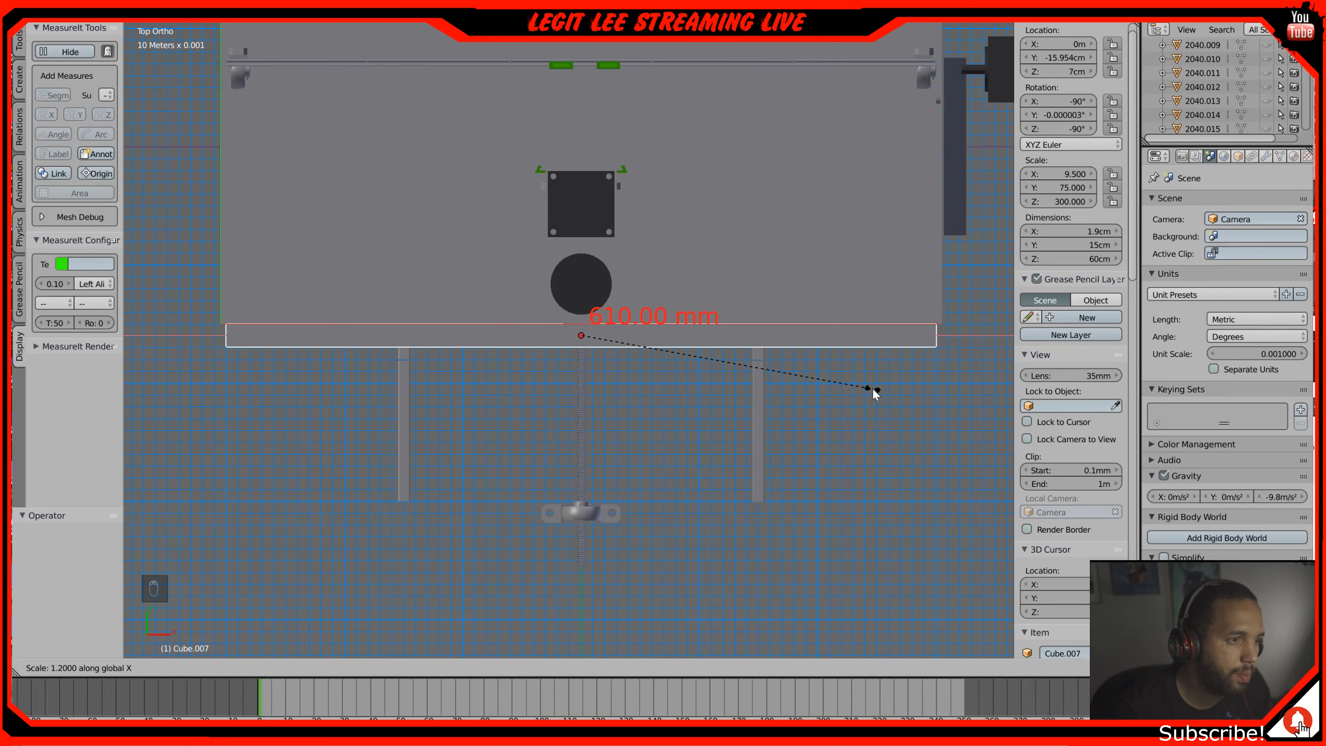
{"action": "left_click", "coordinate": [875, 395]}
Step: Stretch the front plate further along global X to about 61 cm so its end lines up with the bed's side edge
{"action": "scroll", "coordinate": [882, 375], "scroll_direction": "up", "scroll_amount": 2}
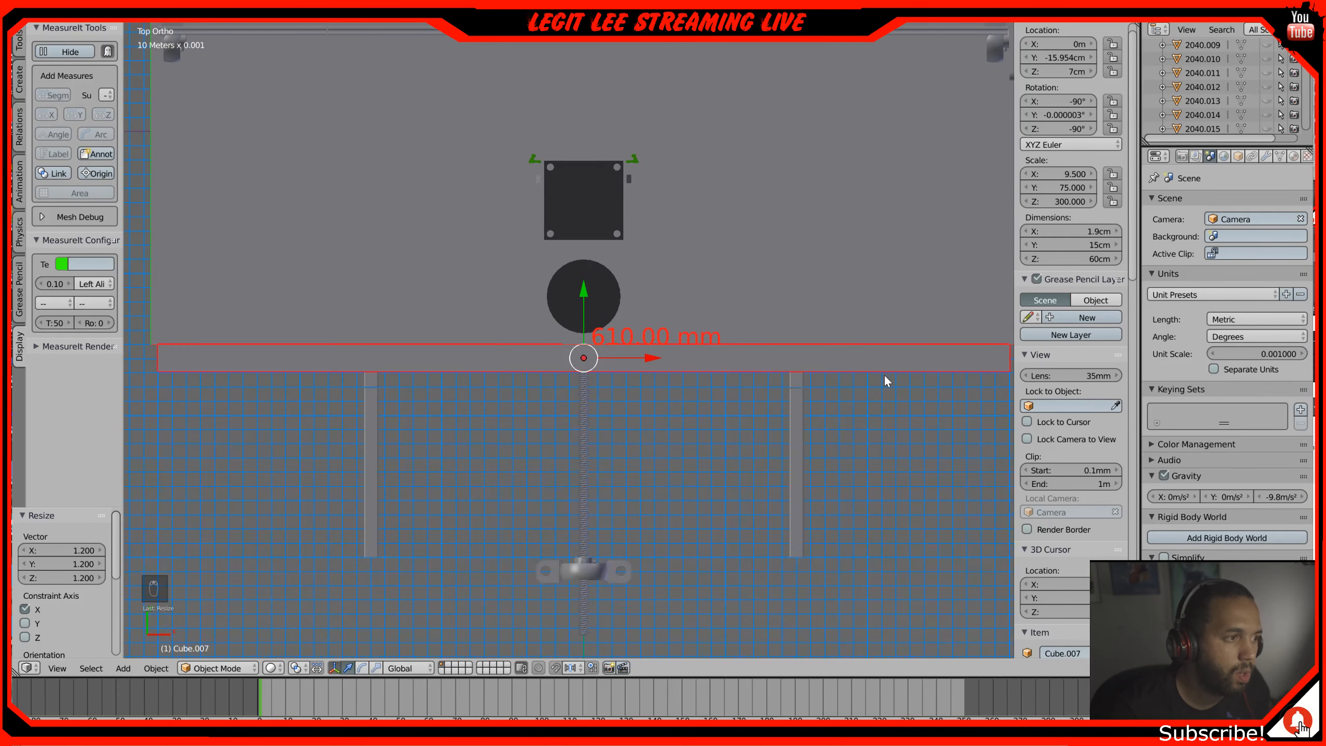
{"action": "middle_click_drag", "start_coordinate": [894, 375], "coordinate": [891, 368], "text": "shift"}
{"action": "middle_click_drag", "start_coordinate": [573, 252], "coordinate": [521, 346], "text": "shift"}
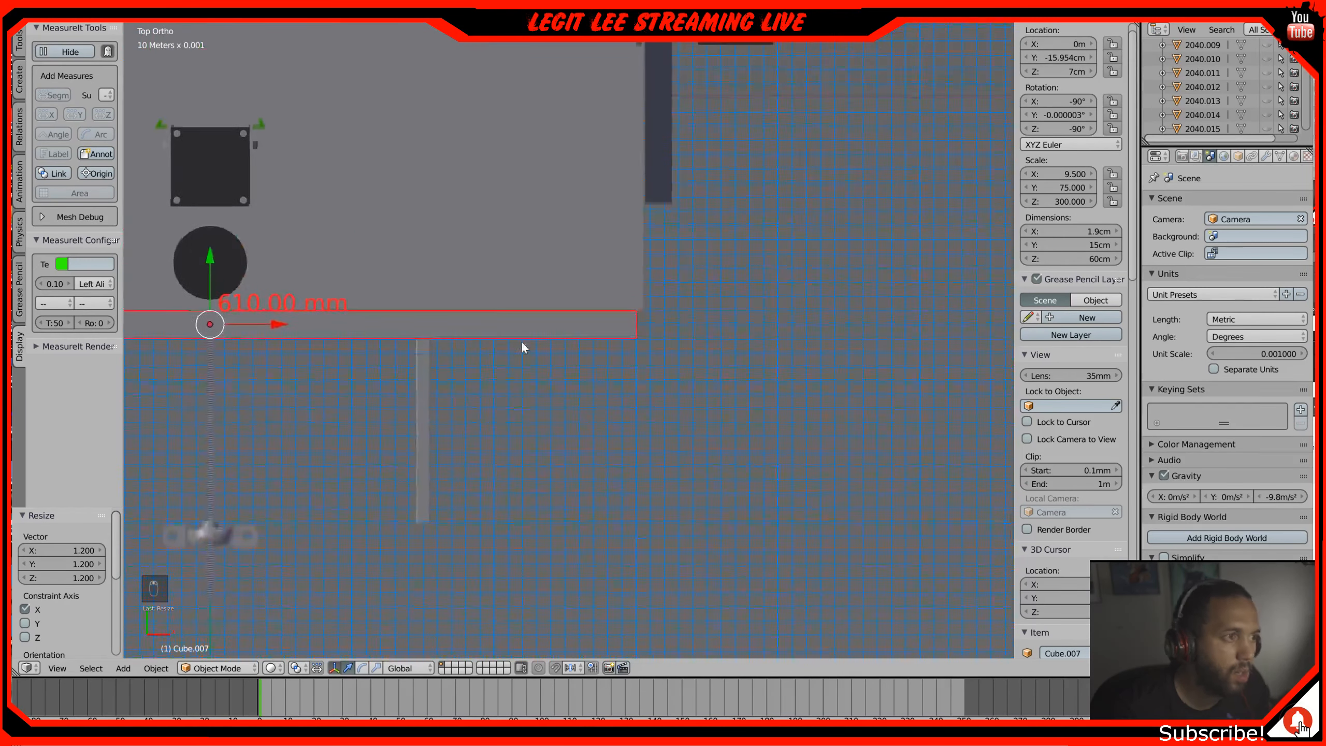
{"action": "scroll", "coordinate": [715, 406], "scroll_direction": "up", "scroll_amount": 6}
{"action": "middle_click_drag", "start_coordinate": [772, 401], "coordinate": [524, 406], "text": "shift"}
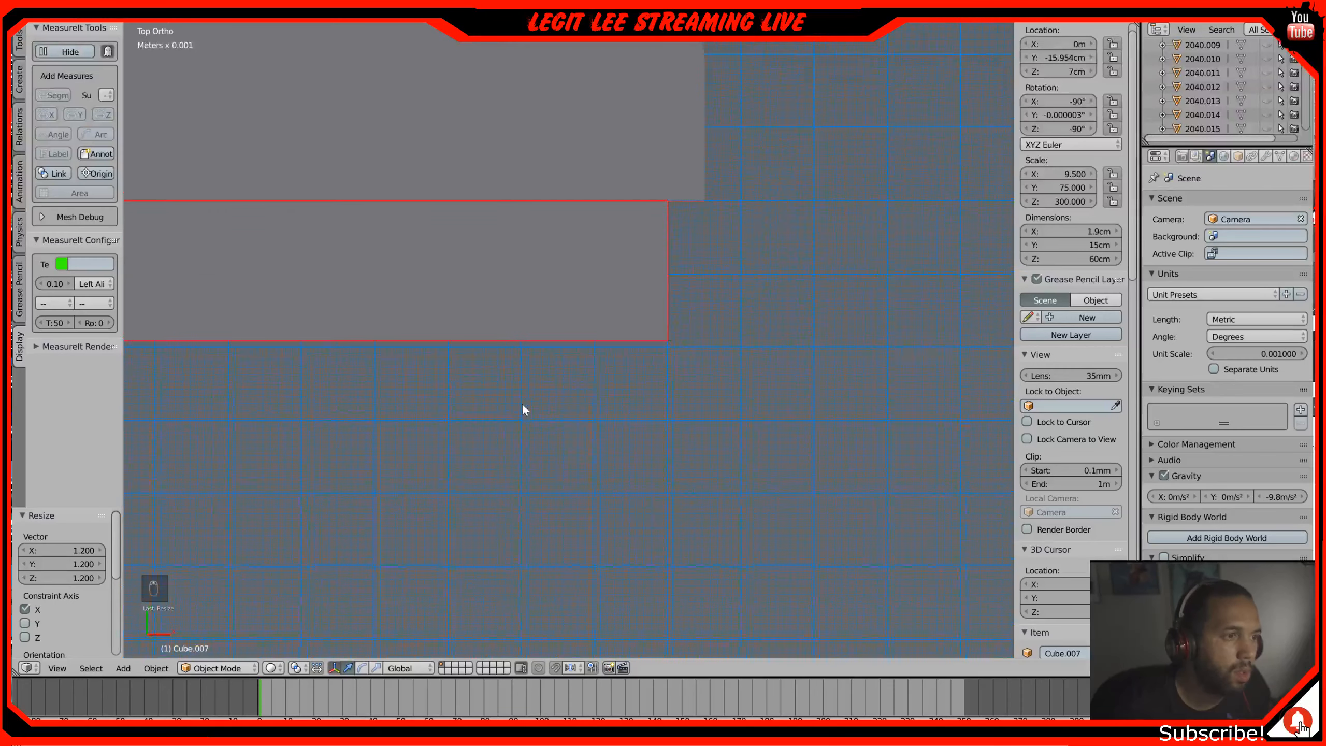
{"action": "key", "text": "s"}
{"action": "key", "text": "x"}
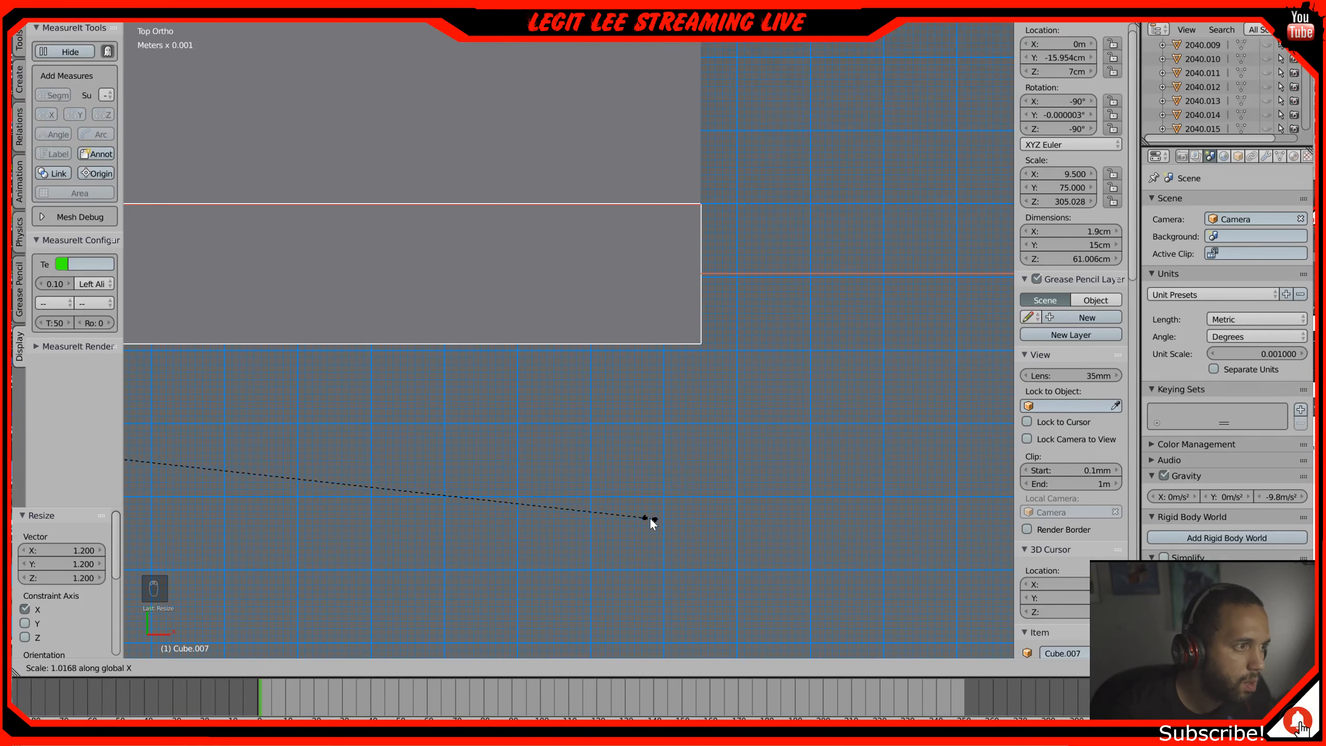
{"action": "left_click", "coordinate": [649, 517]}
Step: Try to move the lengthened front plate outward along Y to about -16.5 cm, and undo the move
{"action": "scroll", "coordinate": [657, 436], "scroll_direction": "down", "scroll_amount": 2}
{"action": "key", "text": "z"}
{"action": "key", "text": "z"}
{"action": "middle_click_drag", "start_coordinate": [535, 424], "coordinate": [600, 353]}
{"action": "scroll", "coordinate": [601, 352], "scroll_direction": "down", "scroll_amount": 3}
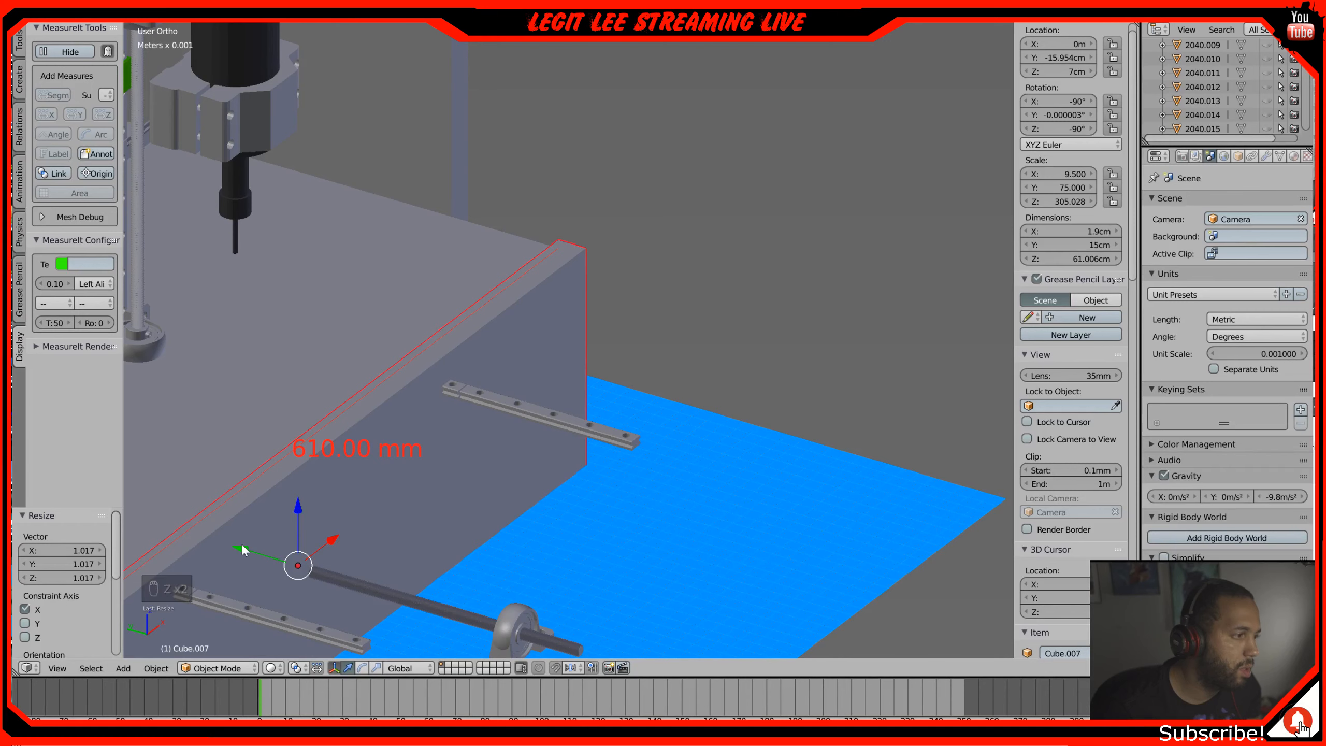
{"action": "key", "text": "g"}
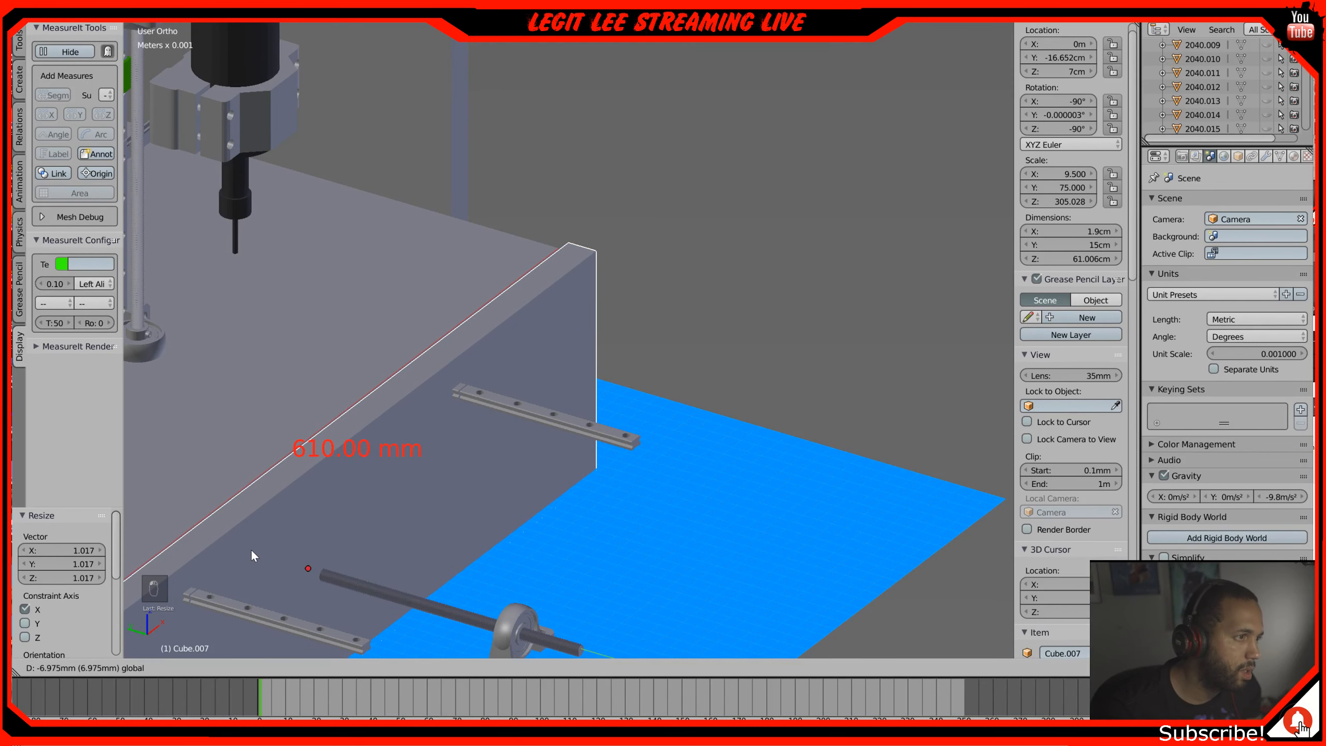
{"action": "left_click", "coordinate": [250, 553]}
{"action": "middle_click_drag", "start_coordinate": [250, 552], "coordinate": [290, 533]}
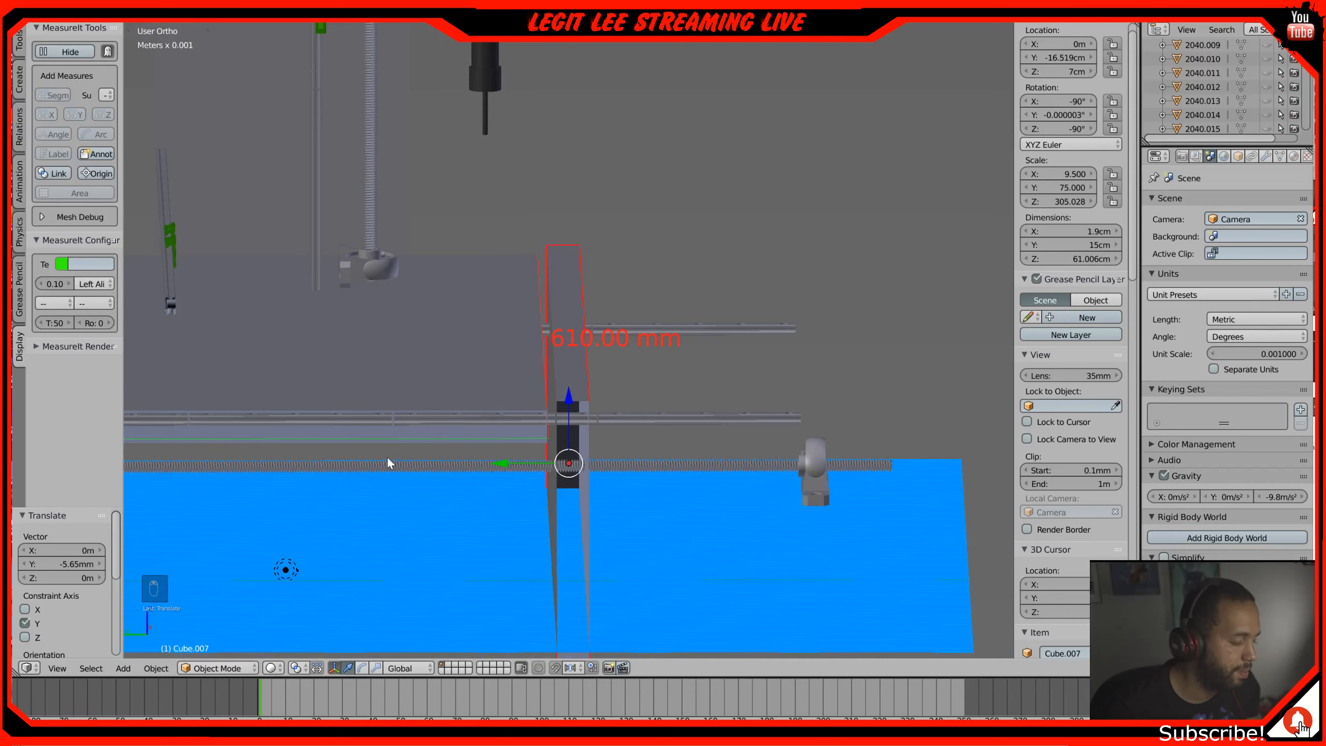
{"action": "key", "text": "ctrl+z"}
Step: Hide both length measurements displayed on the bed plate
{"action": "right_click", "coordinate": [445, 384]}
{"action": "scroll", "coordinate": [1083, 506], "scroll_direction": "down", "scroll_amount": 20}
{"action": "scroll", "coordinate": [1082, 506], "scroll_direction": "down", "scroll_amount": 20}
{"action": "left_click", "coordinate": [1029, 321]}
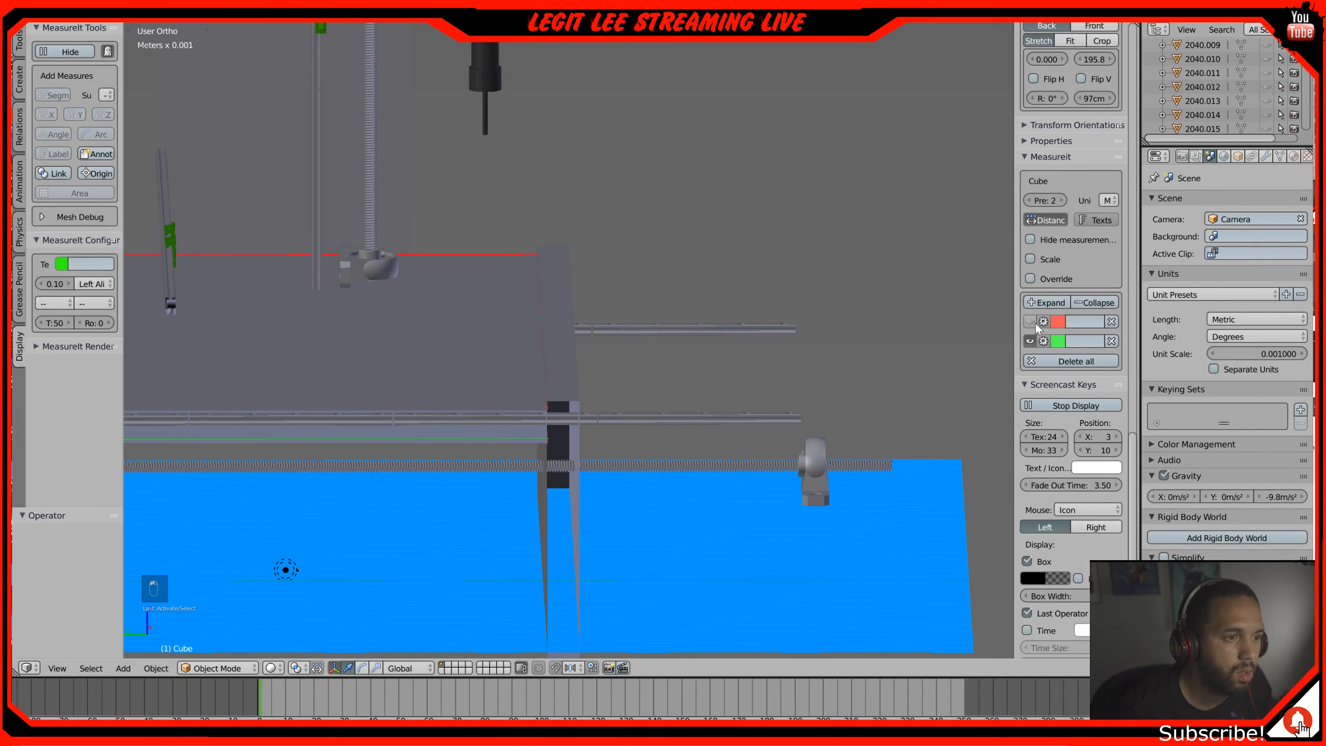
{"action": "left_click", "coordinate": [1029, 340]}
Step: Examine how the front plate meets the bed, rails and lead screw from the front, the side and below
{"action": "mouse_move", "coordinate": [689, 387]}
{"action": "middle_mouse_down"}
{"action": "mouse_move", "coordinate": [627, 394]}
{"action": "mouse_move", "coordinate": [665, 367]}
{"action": "mouse_move", "coordinate": [685, 378]}
{"action": "middle_mouse_up"}
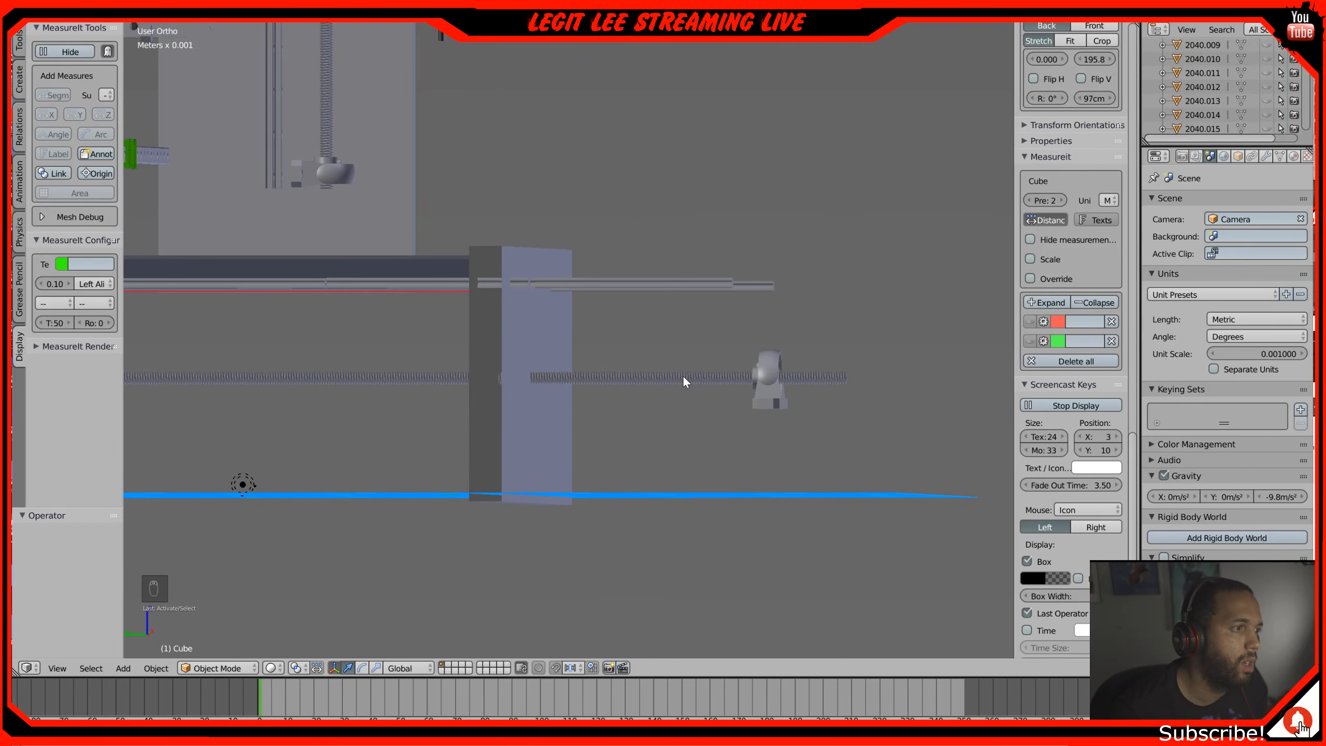
{"action": "key", "text": "KP_1"}
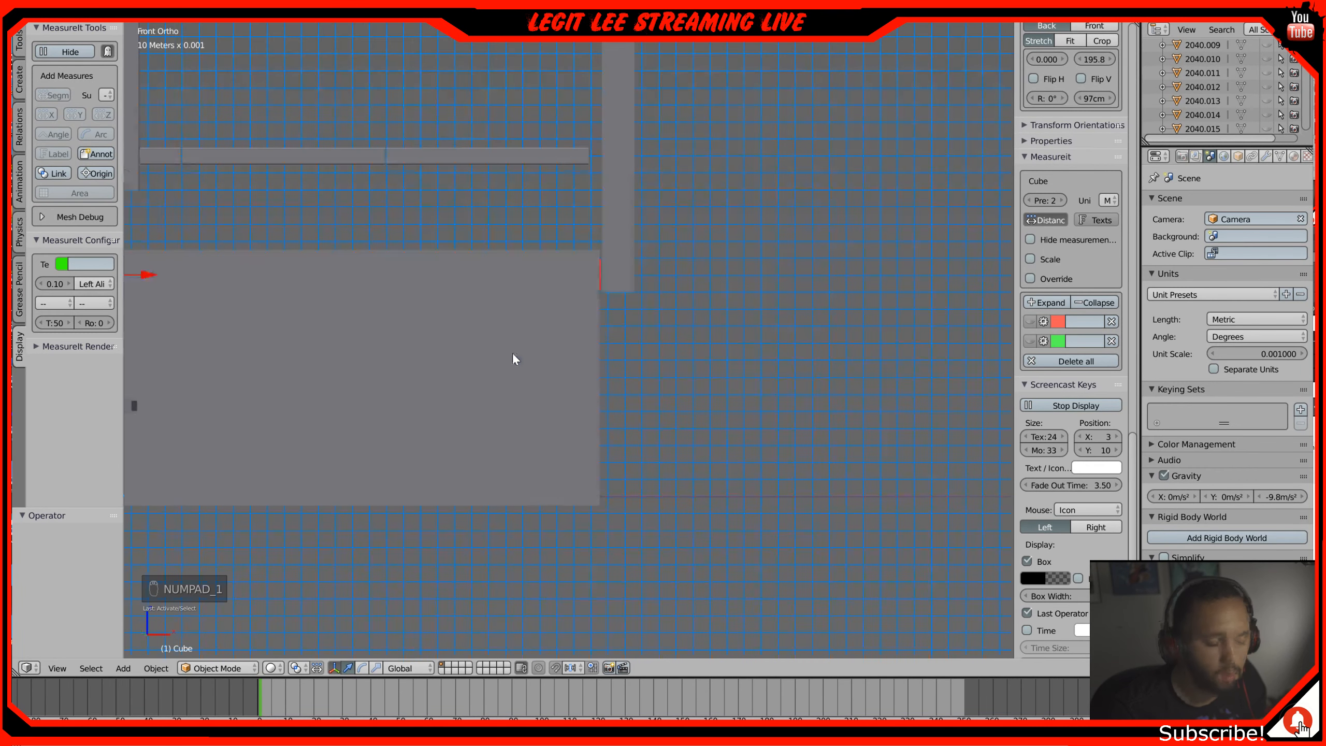
{"action": "middle_click_drag", "start_coordinate": [513, 355], "coordinate": [864, 385], "text": "shift"}
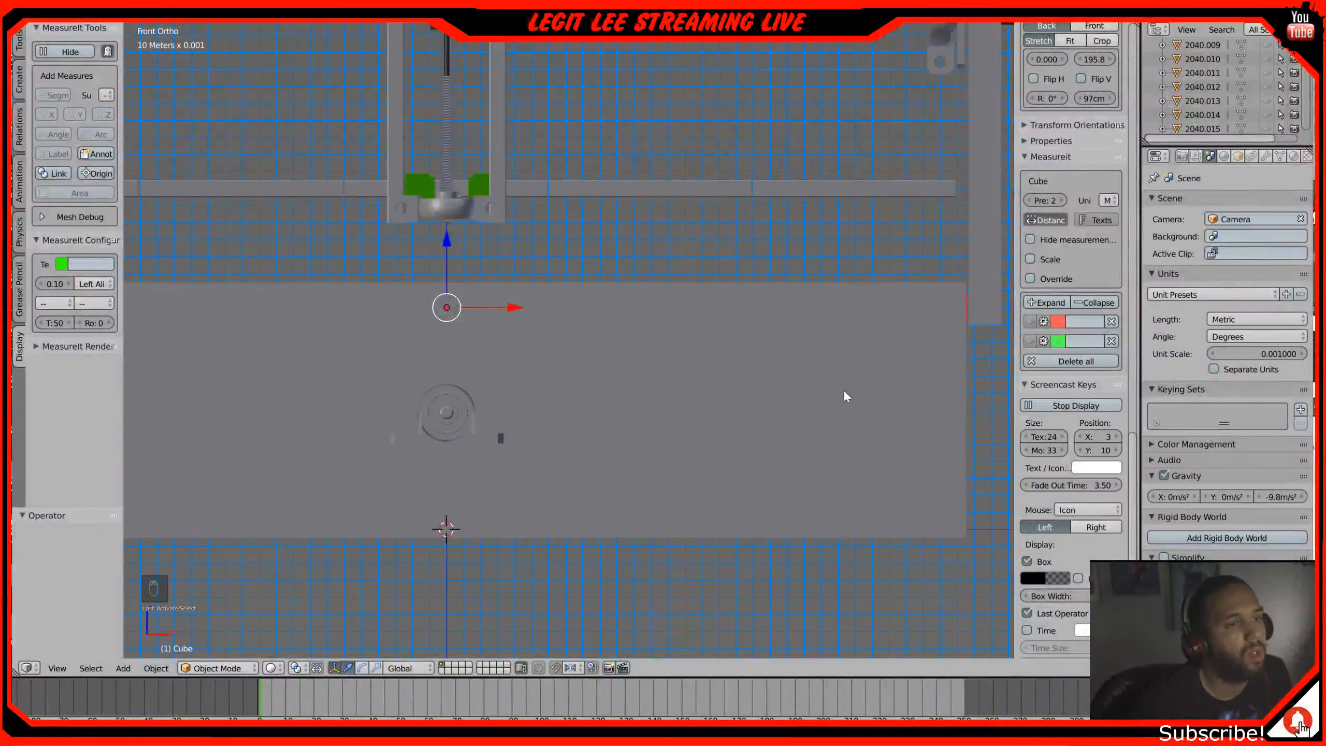
{"action": "scroll", "coordinate": [1070, 380], "scroll_direction": "up", "scroll_amount": 3}
{"action": "scroll", "coordinate": [1069, 375], "scroll_direction": "up", "scroll_amount": 15}
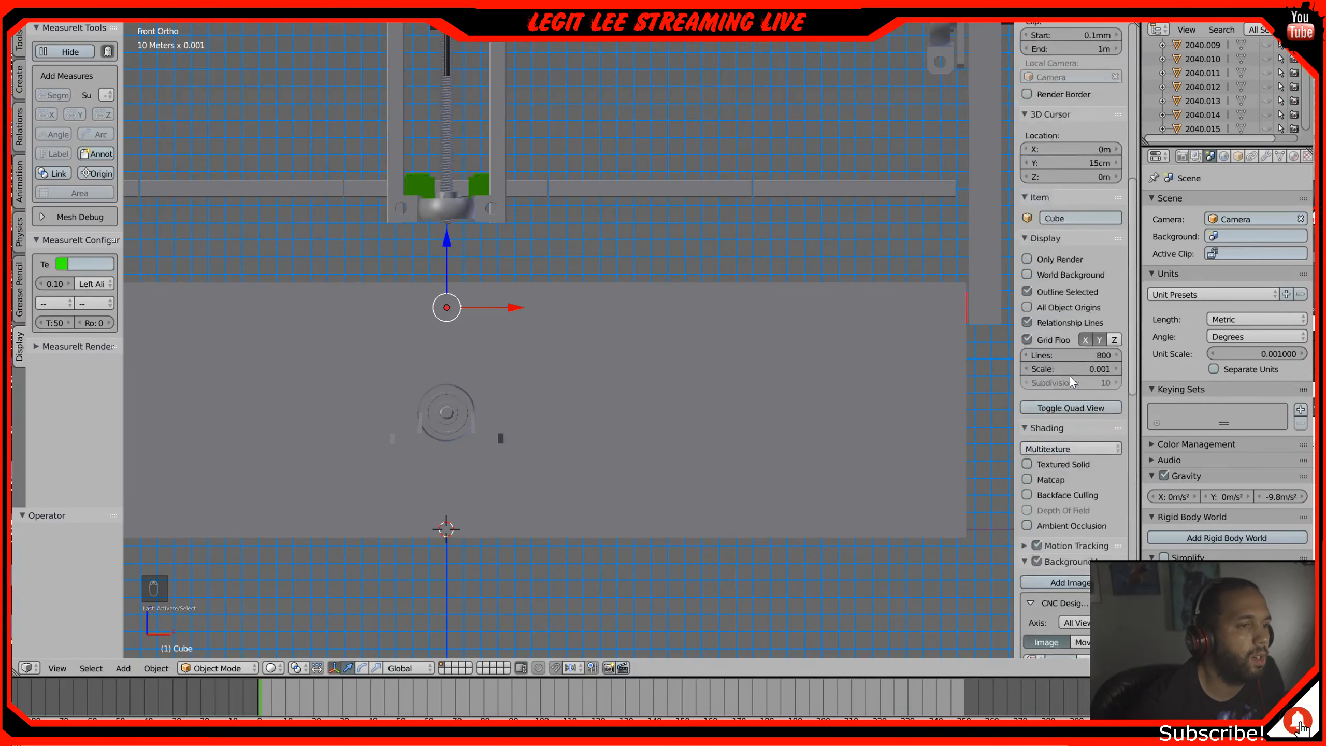
{"action": "middle_click_drag", "start_coordinate": [618, 438], "coordinate": [466, 383]}
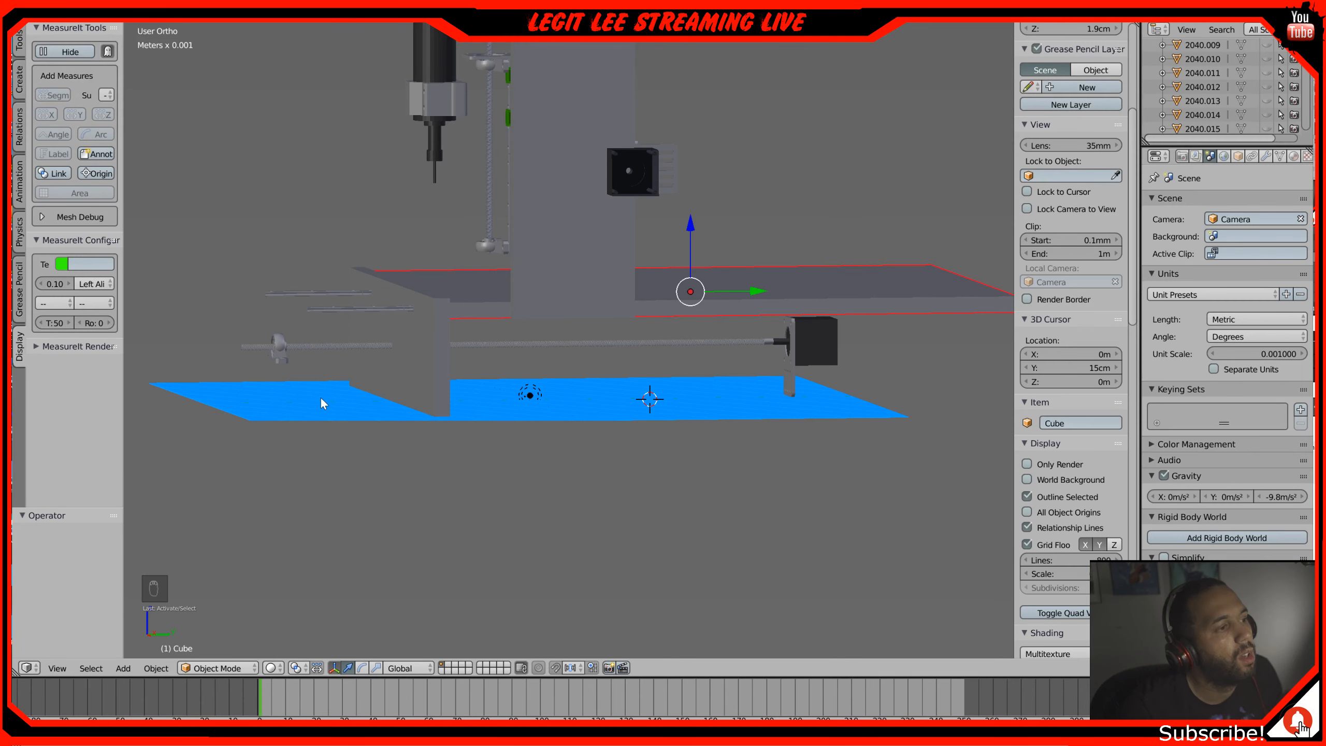
{"action": "middle_click_drag", "start_coordinate": [374, 315], "coordinate": [554, 374]}
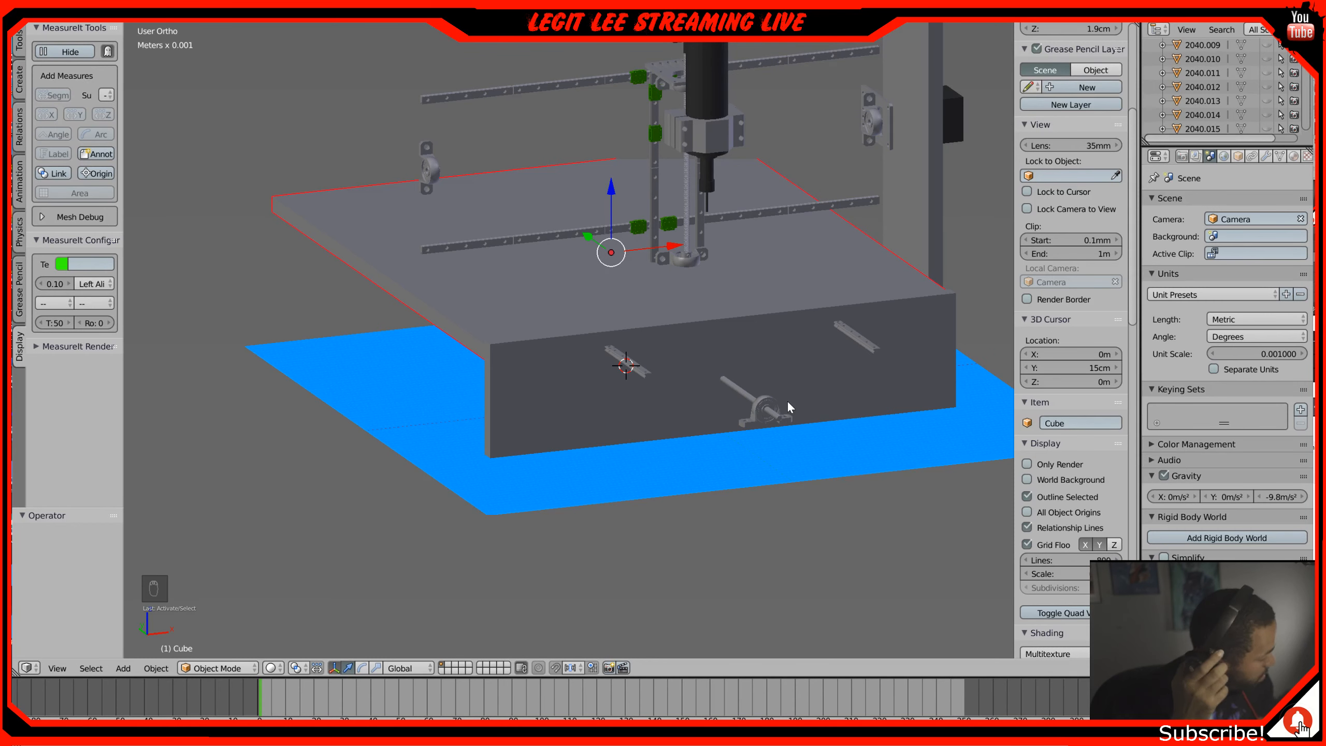
{"action": "middle_click_drag", "start_coordinate": [677, 349], "coordinate": [734, 315]}
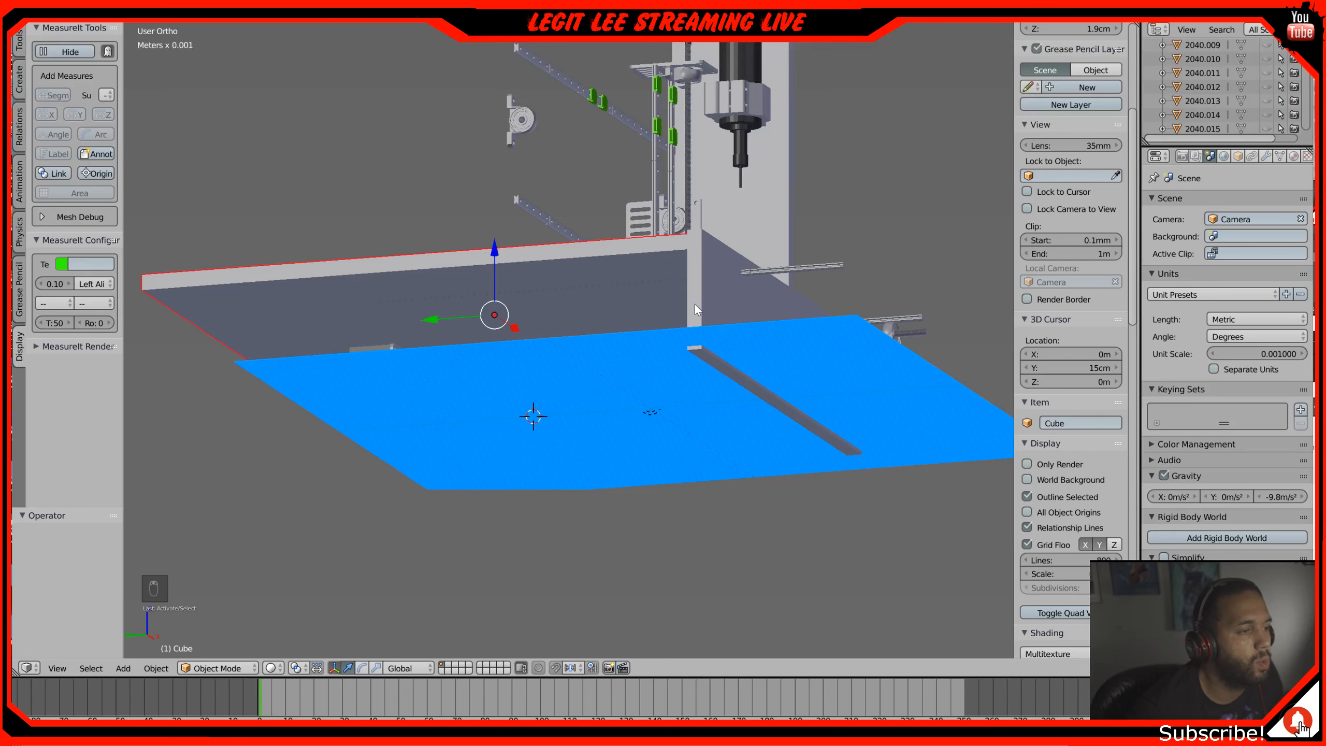
{"action": "middle_click_drag", "start_coordinate": [711, 312], "coordinate": [573, 339]}
Step: Shorten the front plate's height by scaling it to 0.7 along global Z in the front view
{"action": "right_click", "coordinate": [560, 335]}
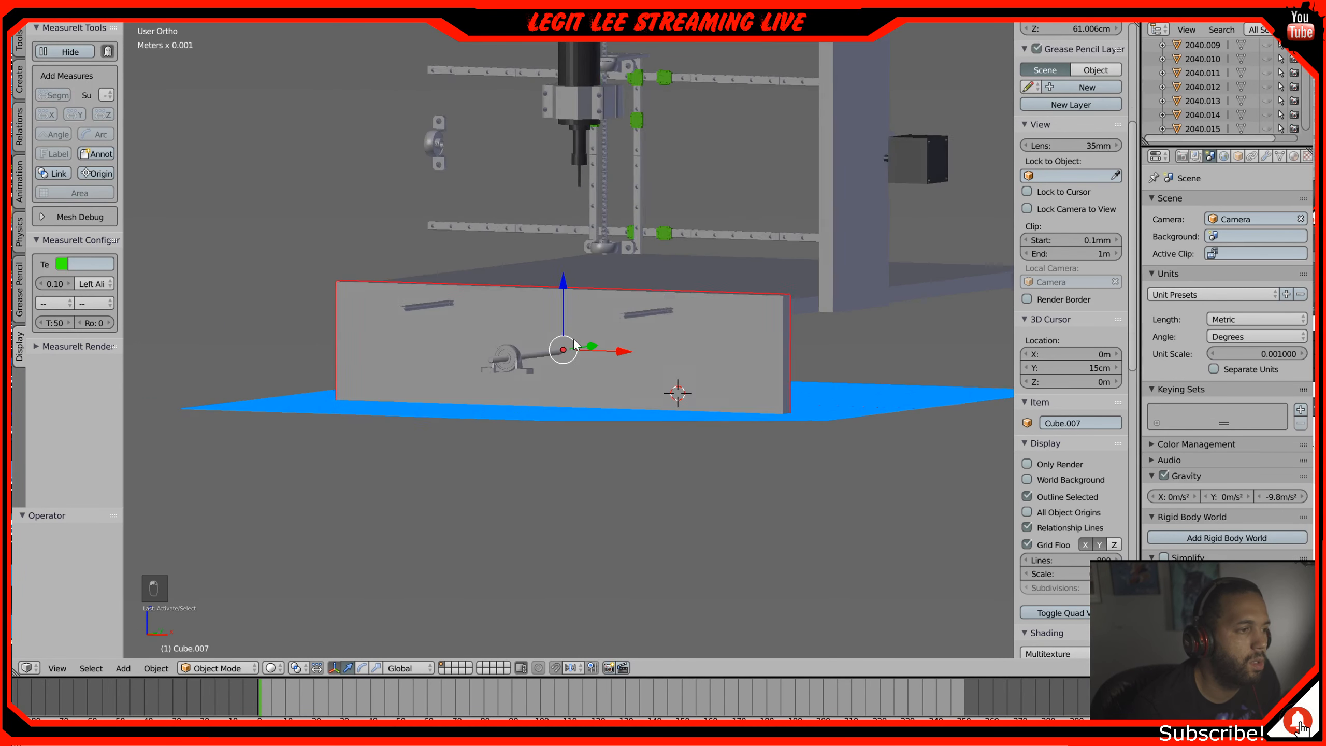
{"action": "scroll", "coordinate": [574, 339], "scroll_direction": "up", "scroll_amount": 2}
{"action": "key", "text": "KP_1"}
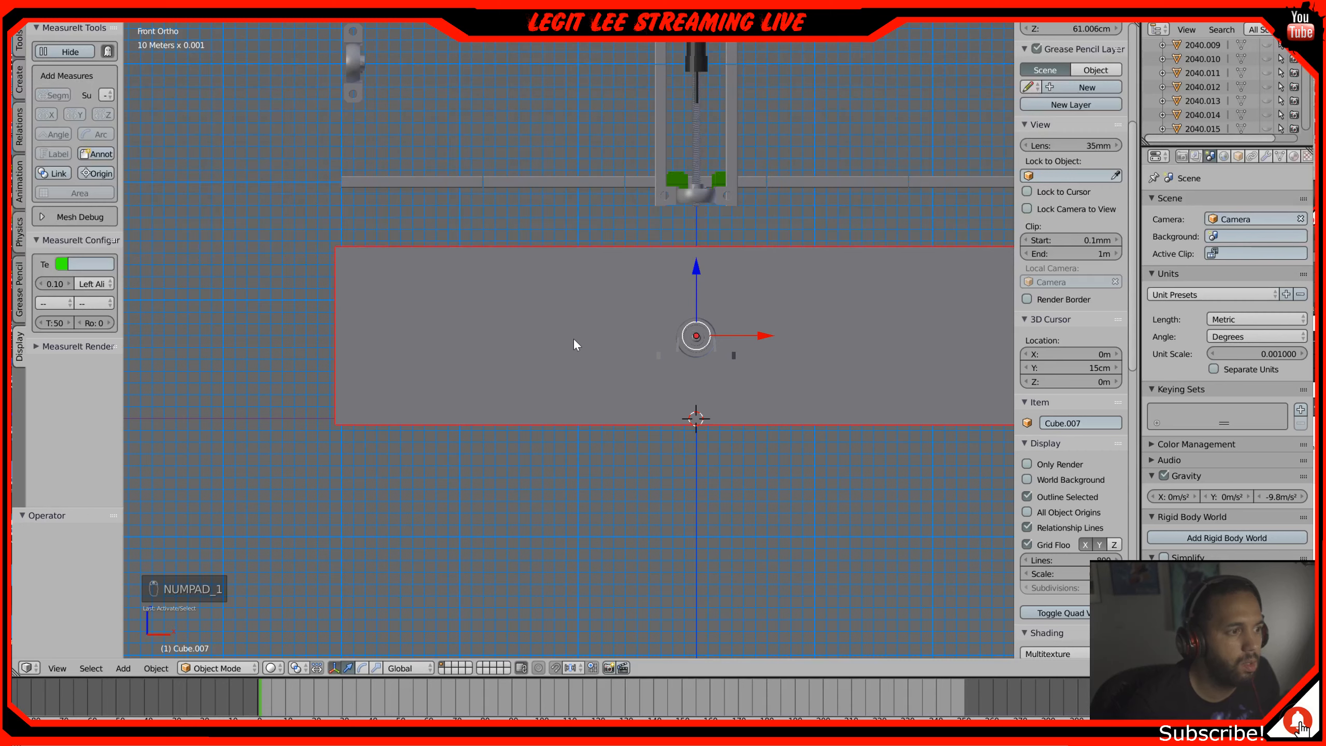
{"action": "scroll", "coordinate": [600, 318], "scroll_direction": "up", "scroll_amount": 3}
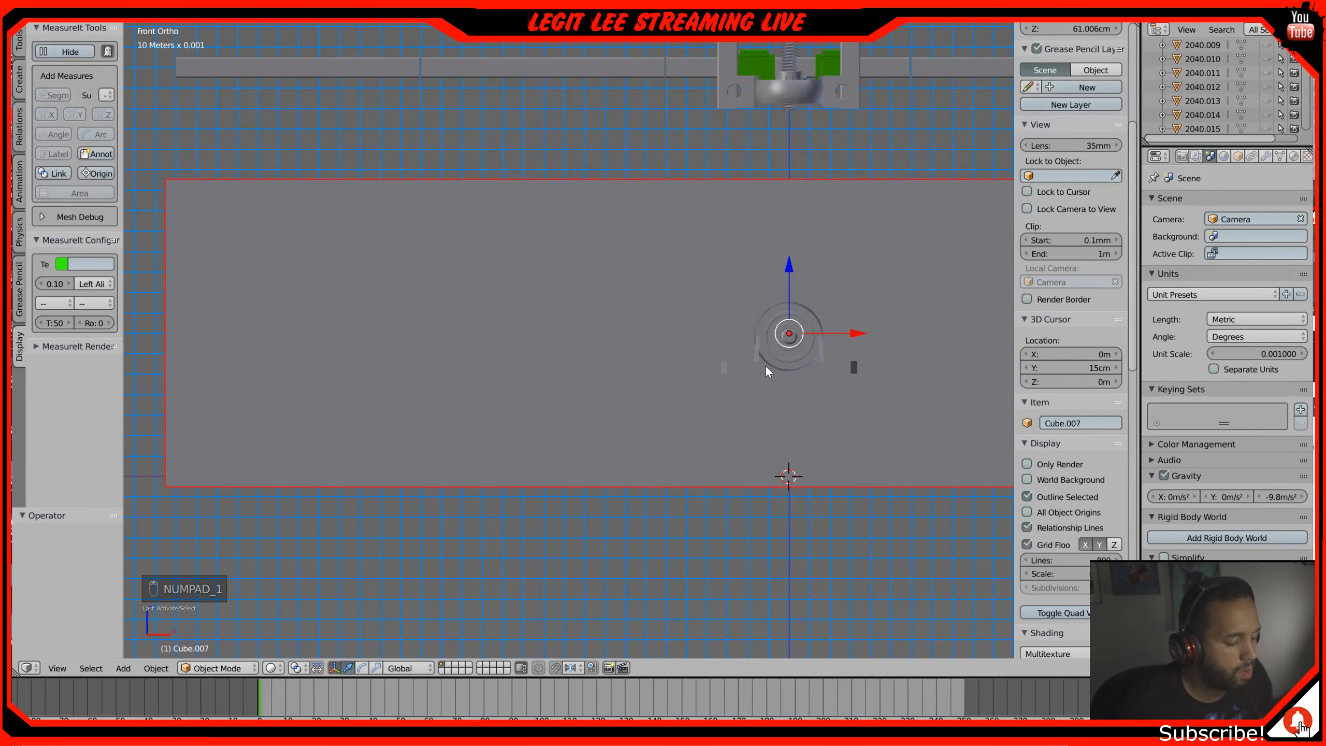
{"action": "key", "text": "s"}
{"action": "key", "text": "z"}
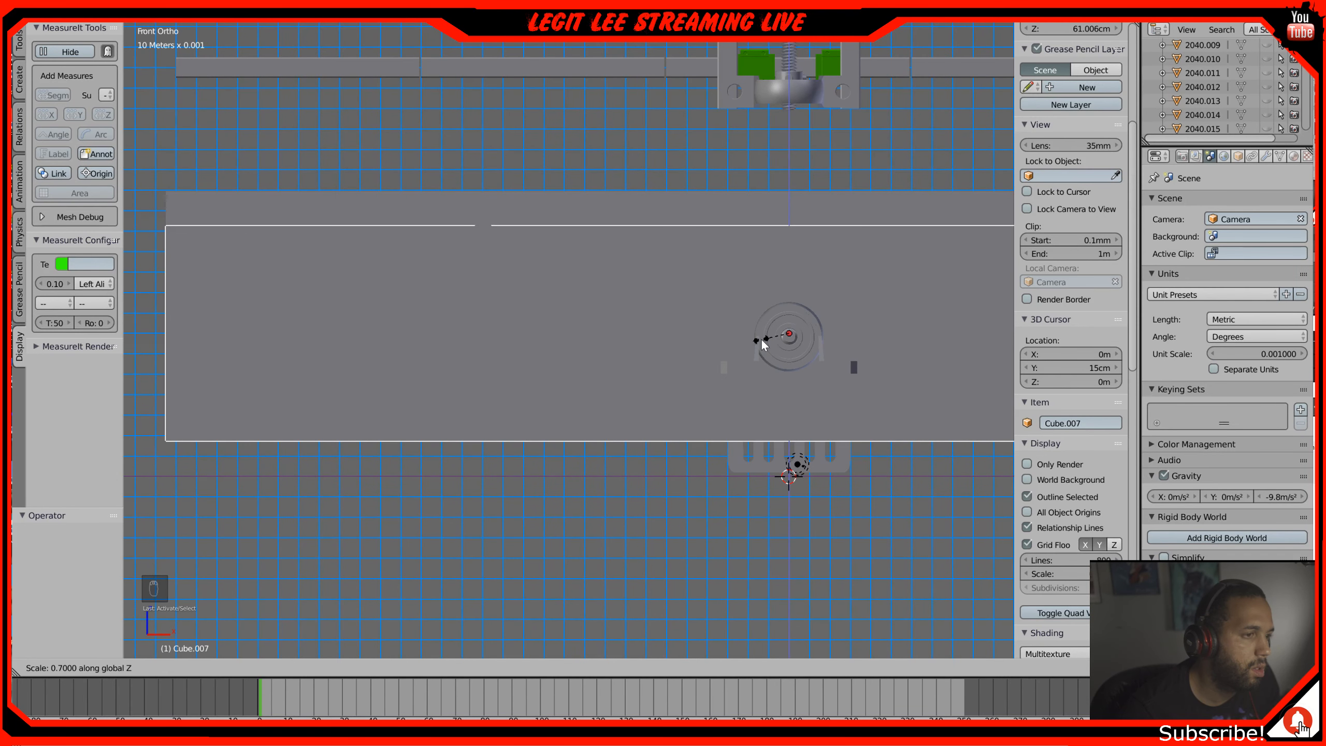
{"action": "left_click", "coordinate": [760, 338]}
Step: Raise the front plate about 1.71 cm along Z so its upper edge is flush with the bed's upper face
{"action": "left_click_drag", "start_coordinate": [787, 269], "coordinate": [789, 239]}
{"action": "middle_click_drag", "start_coordinate": [782, 293], "coordinate": [467, 264], "text": "shift"}
{"action": "middle_click_drag", "start_coordinate": [647, 291], "coordinate": [558, 292]}
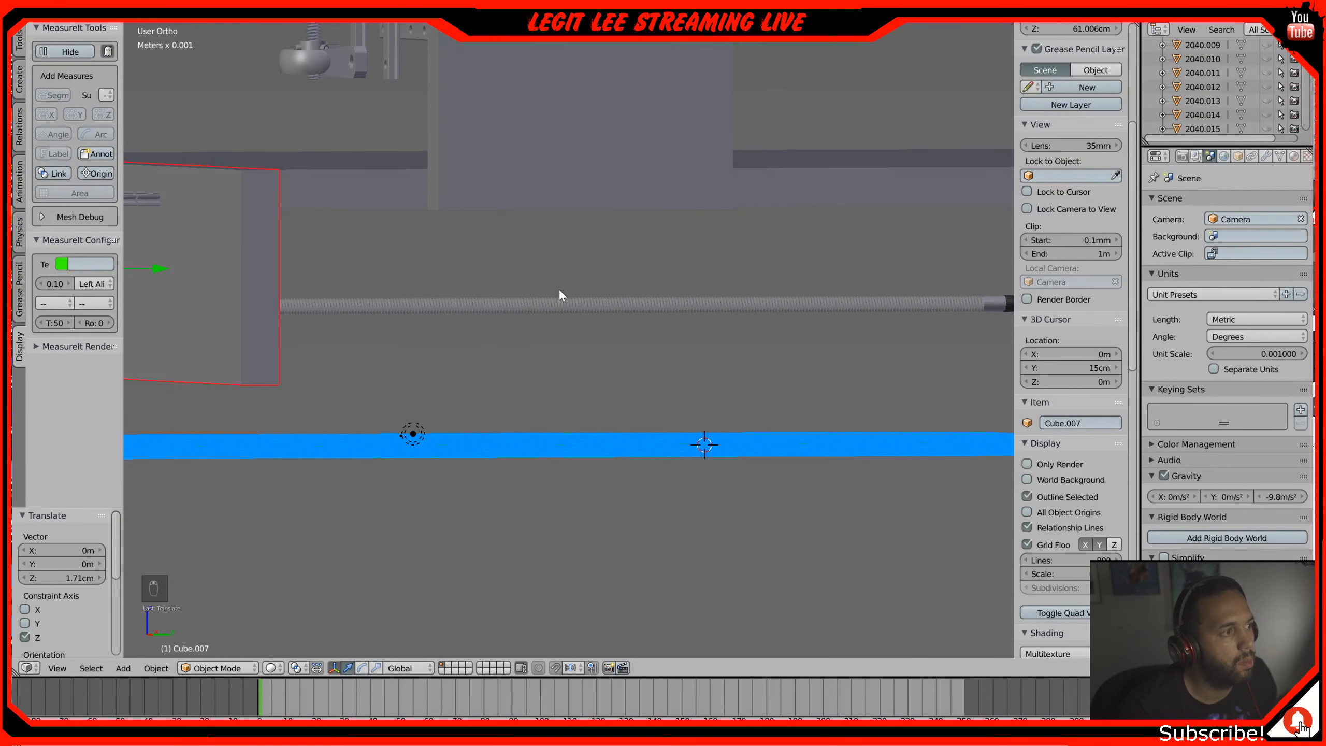
{"action": "middle_click_drag", "start_coordinate": [634, 315], "coordinate": [556, 342]}
{"action": "middle_click_drag", "start_coordinate": [367, 358], "coordinate": [566, 364]}
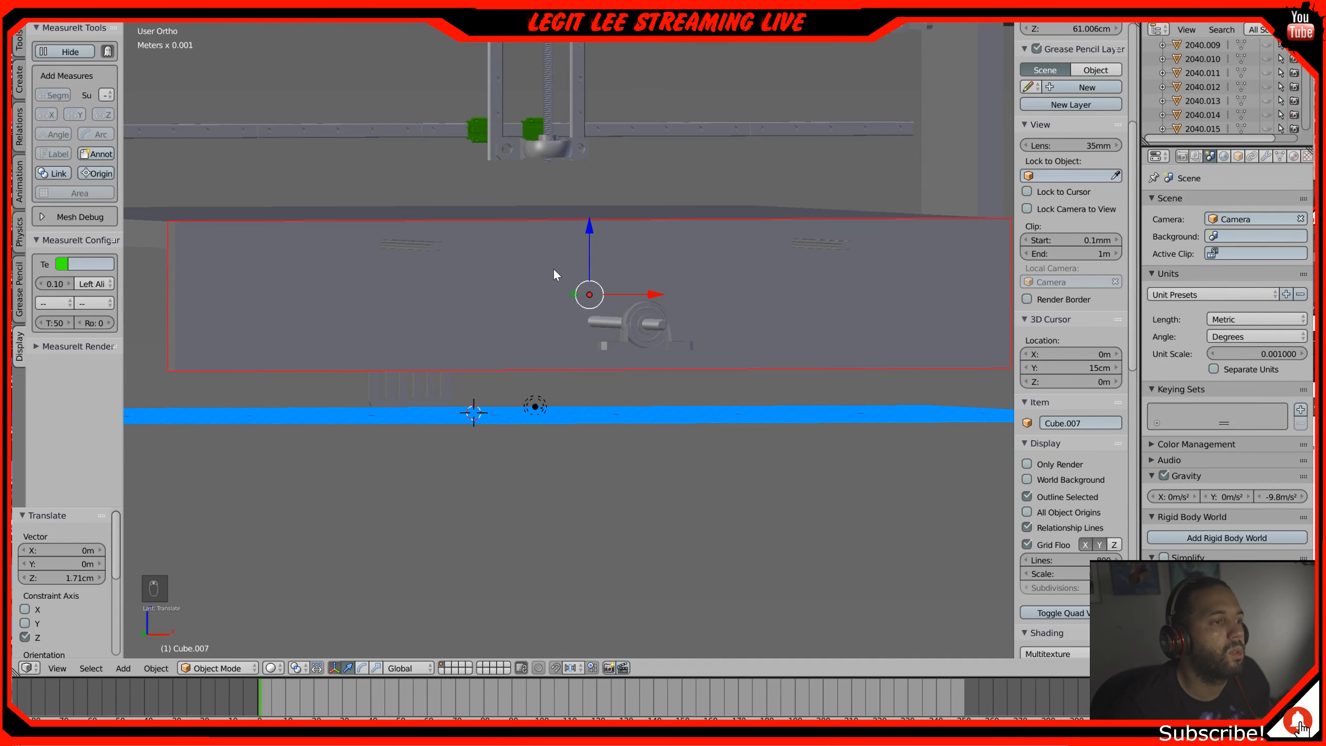
Step: Select the bed together with the front plate and lower both 3 cm along Z
{"action": "key", "text": "KP_1"}
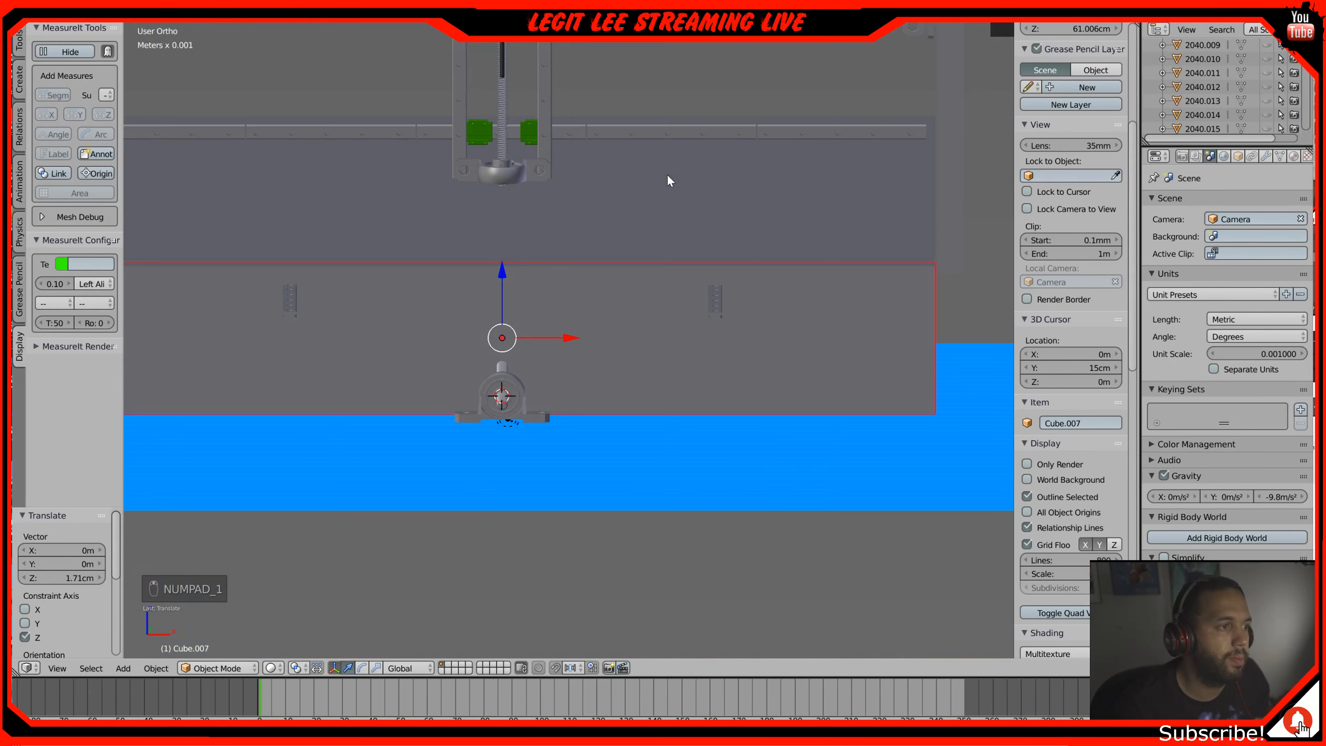
{"action": "right_click", "coordinate": [714, 237]}
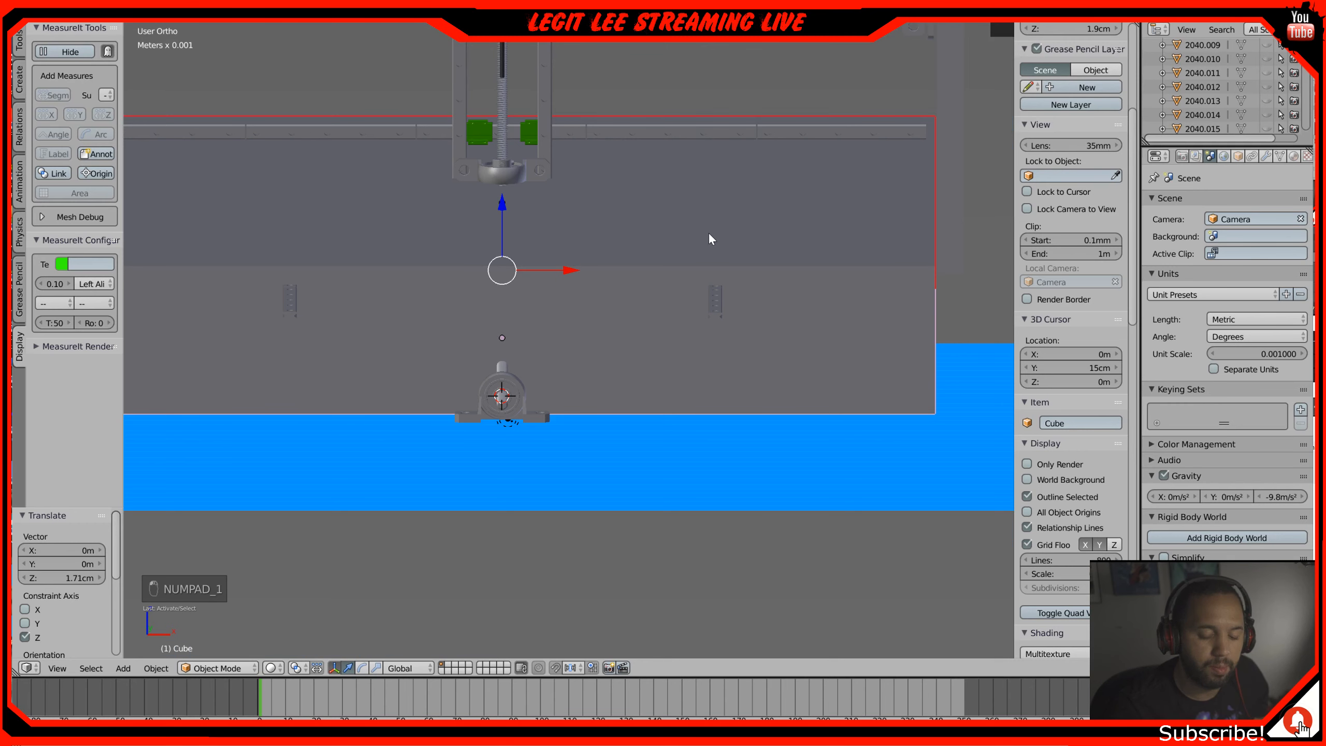
{"action": "key", "text": "KP_1"}
{"action": "left_click_drag", "start_coordinate": [504, 189], "coordinate": [500, 238]}
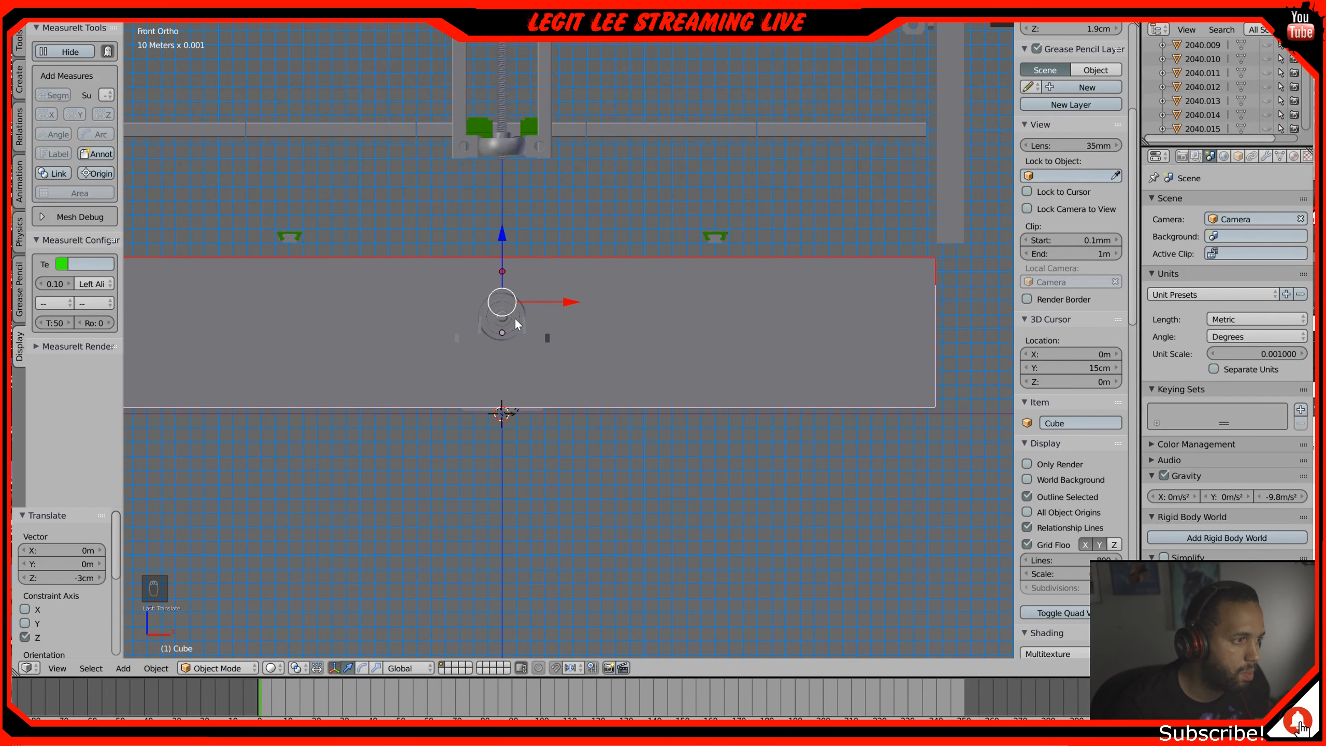
Step: Lower the bed and front plate about 4.43 mm further along Z so the front plate's lower edge sits on the ground line
{"action": "scroll", "coordinate": [609, 263], "scroll_direction": "up", "scroll_amount": 5}
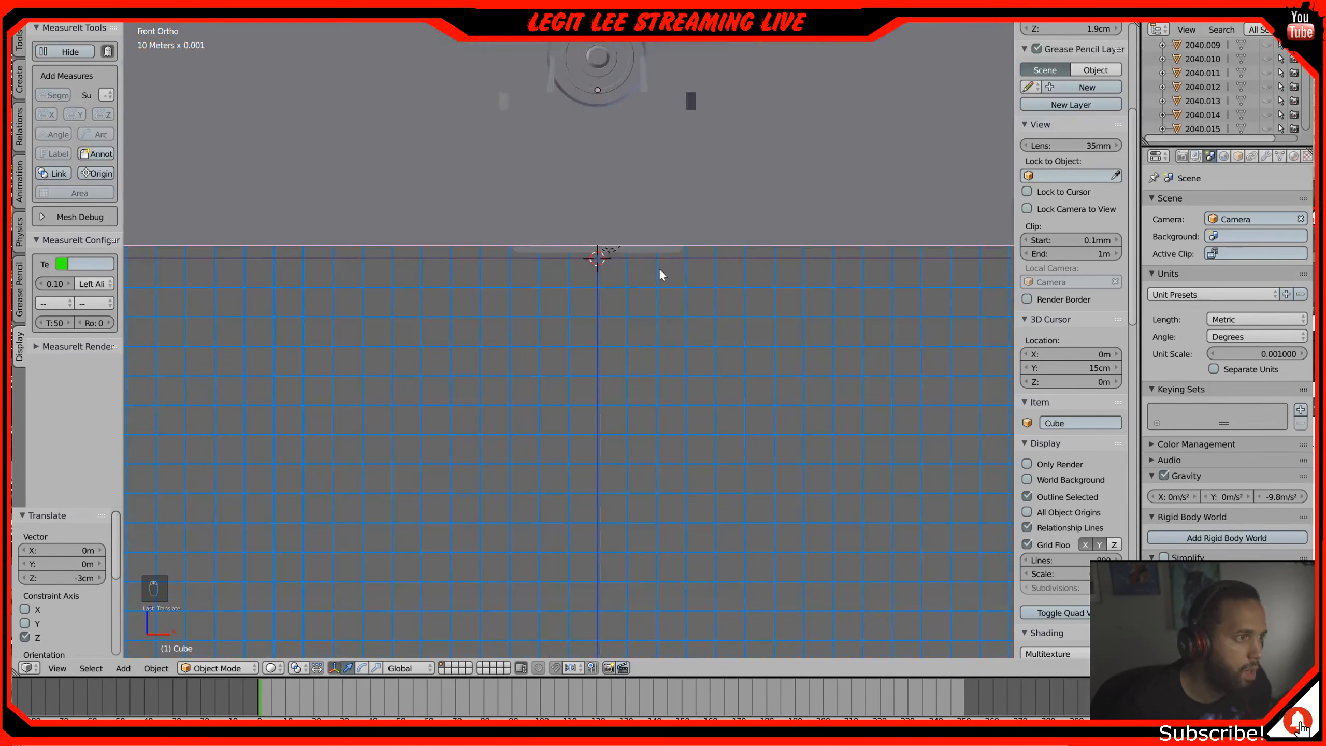
{"action": "middle_click_drag", "start_coordinate": [662, 252], "coordinate": [642, 401], "text": "shift"}
{"action": "scroll", "coordinate": [642, 400], "scroll_direction": "up", "scroll_amount": 4}
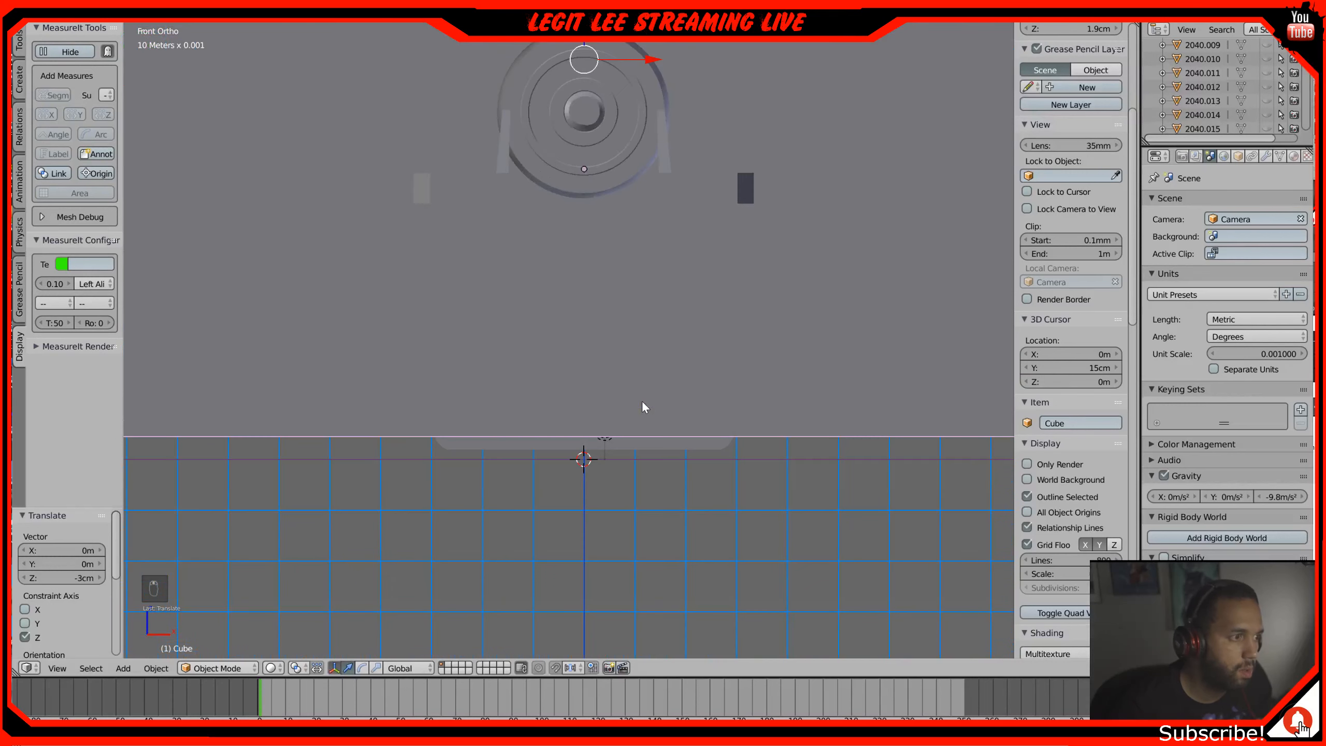
{"action": "middle_click_drag", "start_coordinate": [642, 366], "coordinate": [638, 453], "text": "shift"}
{"action": "scroll", "coordinate": [638, 453], "scroll_direction": "up", "scroll_amount": 1}
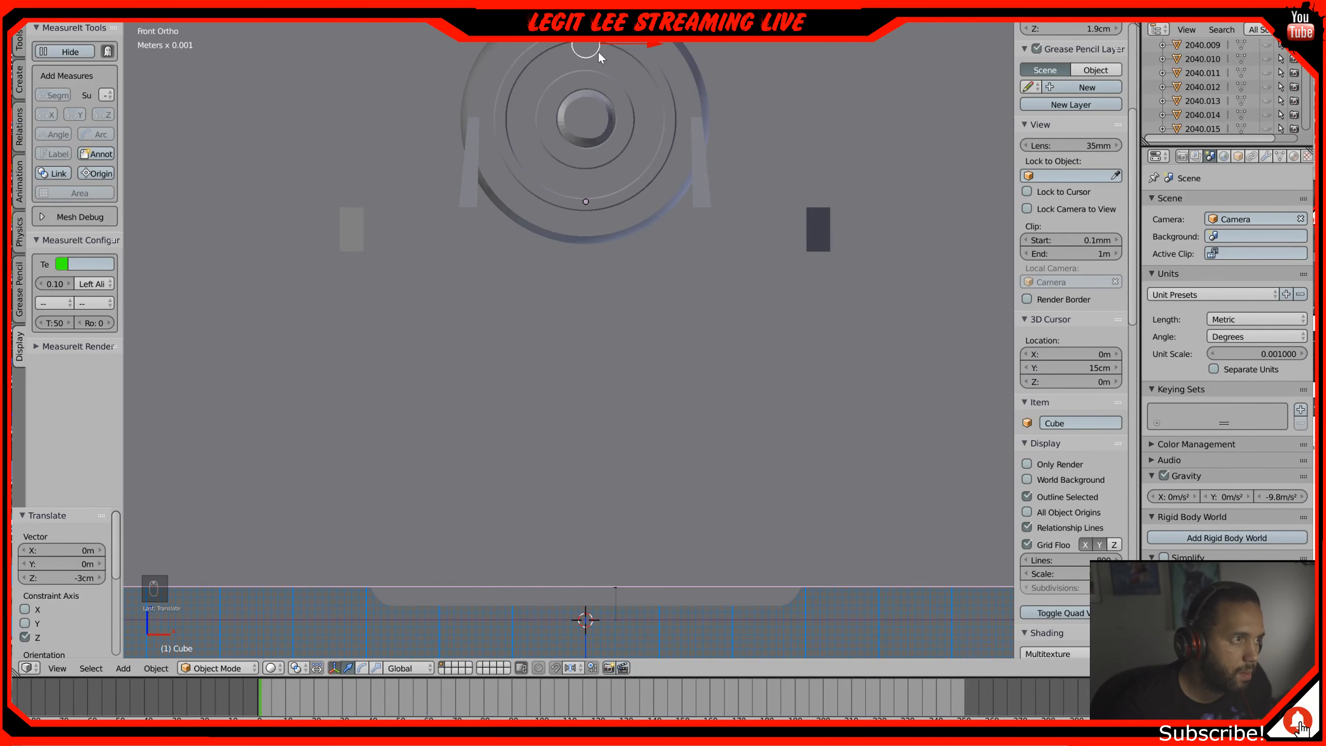
{"action": "scroll", "coordinate": [598, 50], "scroll_direction": "down", "scroll_amount": 1}
{"action": "key", "text": "g"}
{"action": "key", "text": "z"}
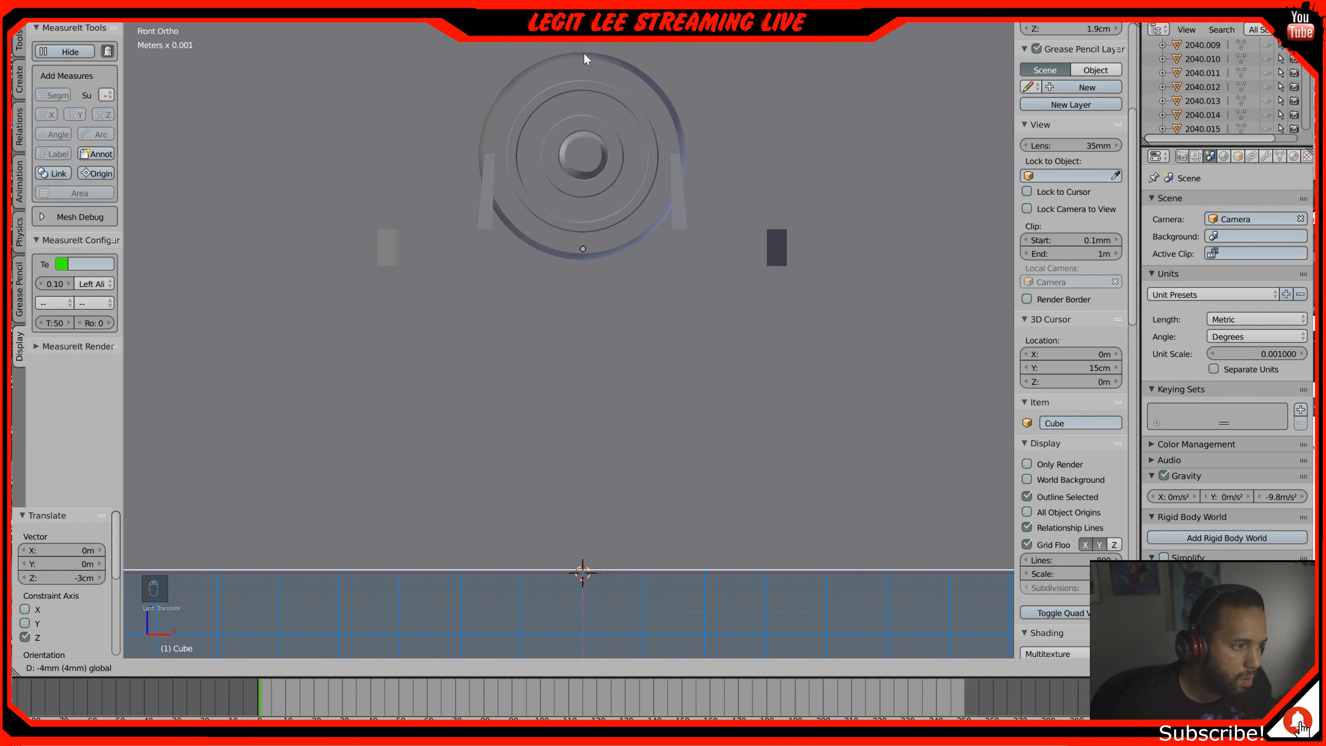
{"action": "left_click", "coordinate": [583, 52]}
{"action": "scroll", "coordinate": [655, 230], "scroll_direction": "down", "scroll_amount": 5}
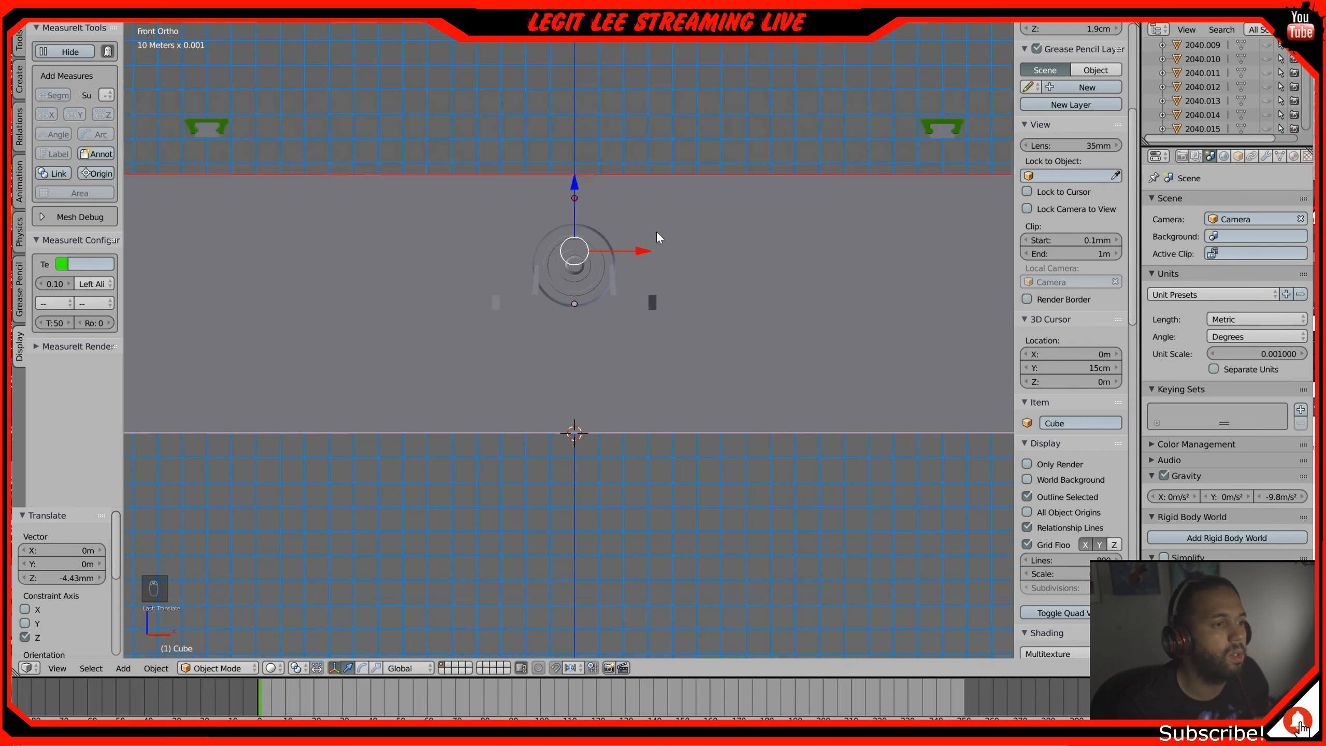
{"action": "scroll", "coordinate": [656, 230], "scroll_direction": "down", "scroll_amount": 2}
Step: In the right view, move the bed and front plate together -22 cm along Y, and shift them back 2 cm
{"action": "middle_click_drag", "start_coordinate": [712, 234], "coordinate": [526, 232]}
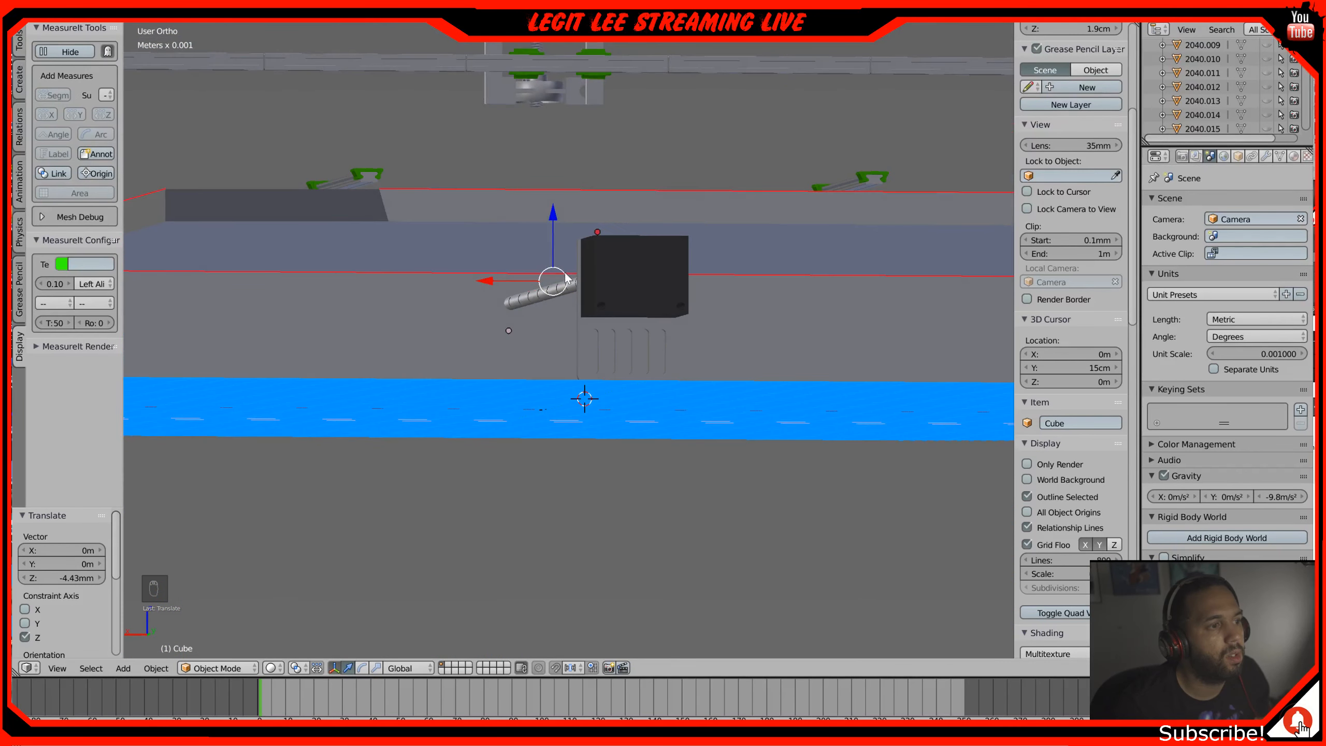
{"action": "middle_click_drag", "start_coordinate": [605, 295], "coordinate": [254, 381]}
{"action": "right_click", "coordinate": [240, 377]}
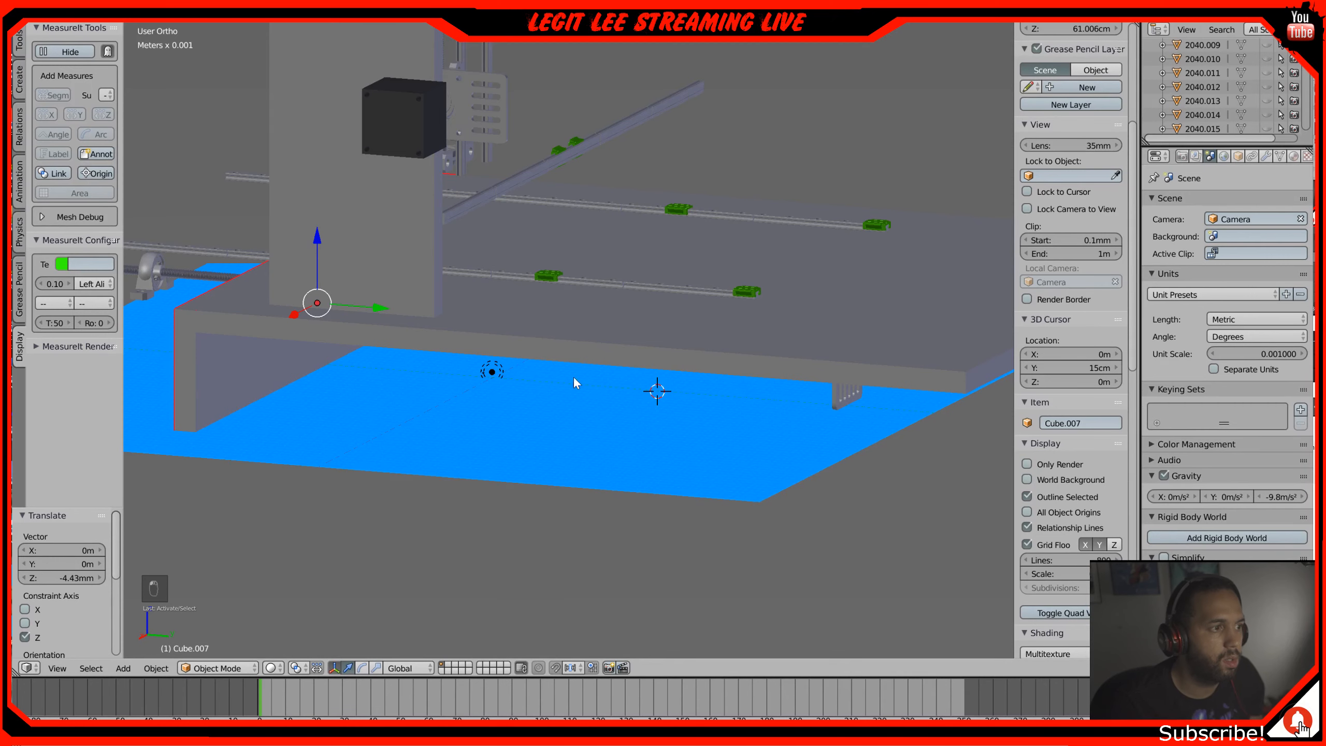
{"action": "middle_click_drag", "start_coordinate": [573, 375], "coordinate": [571, 369]}
{"action": "right_click", "coordinate": [620, 297]}
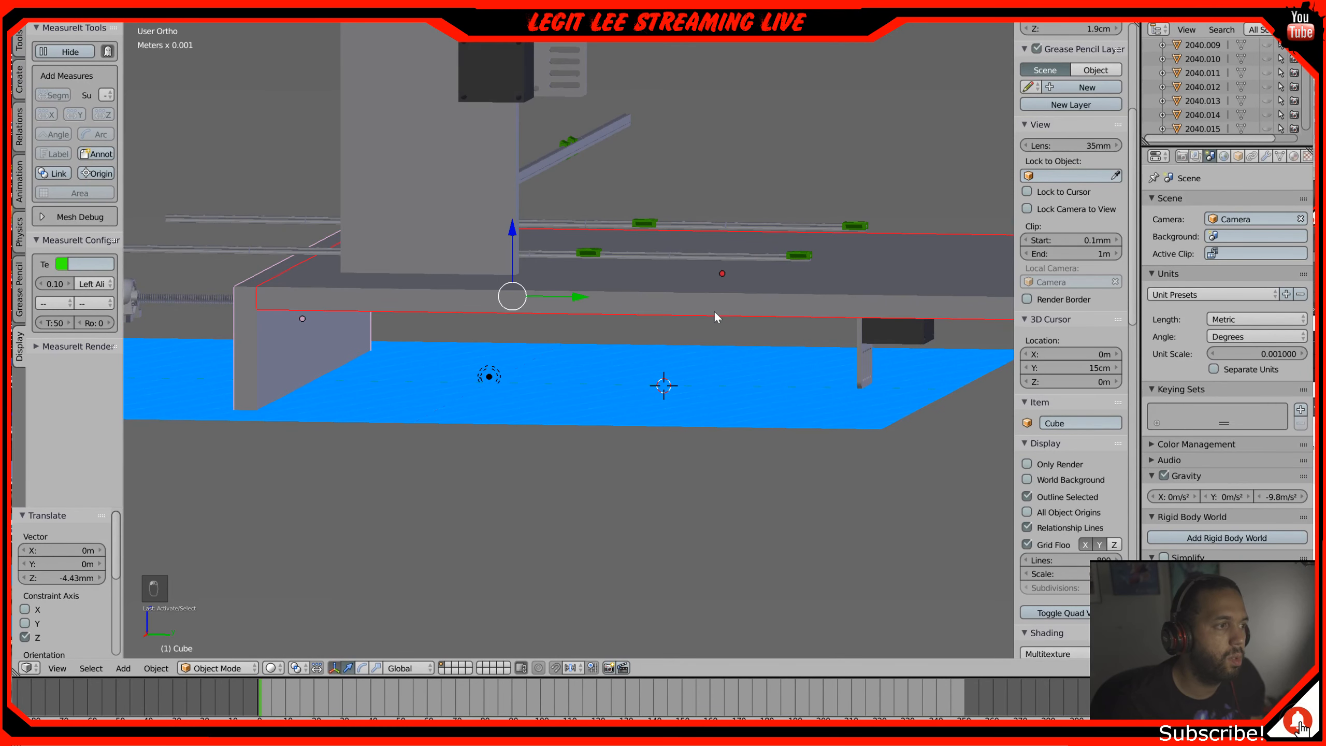
{"action": "key", "text": "KP_3"}
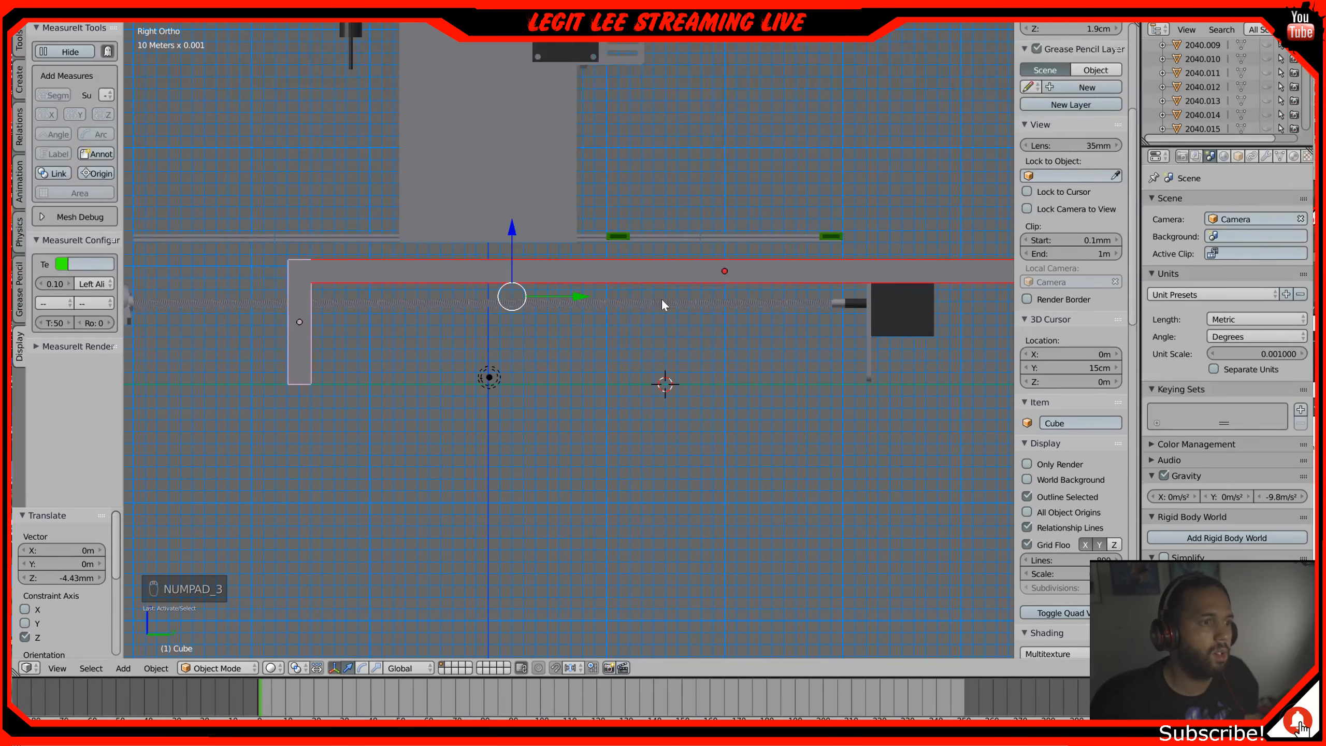
{"action": "middle_click_drag", "start_coordinate": [593, 313], "coordinate": [717, 385], "text": "shift"}
{"action": "left_click_drag", "start_coordinate": [705, 365], "coordinate": [440, 371]}
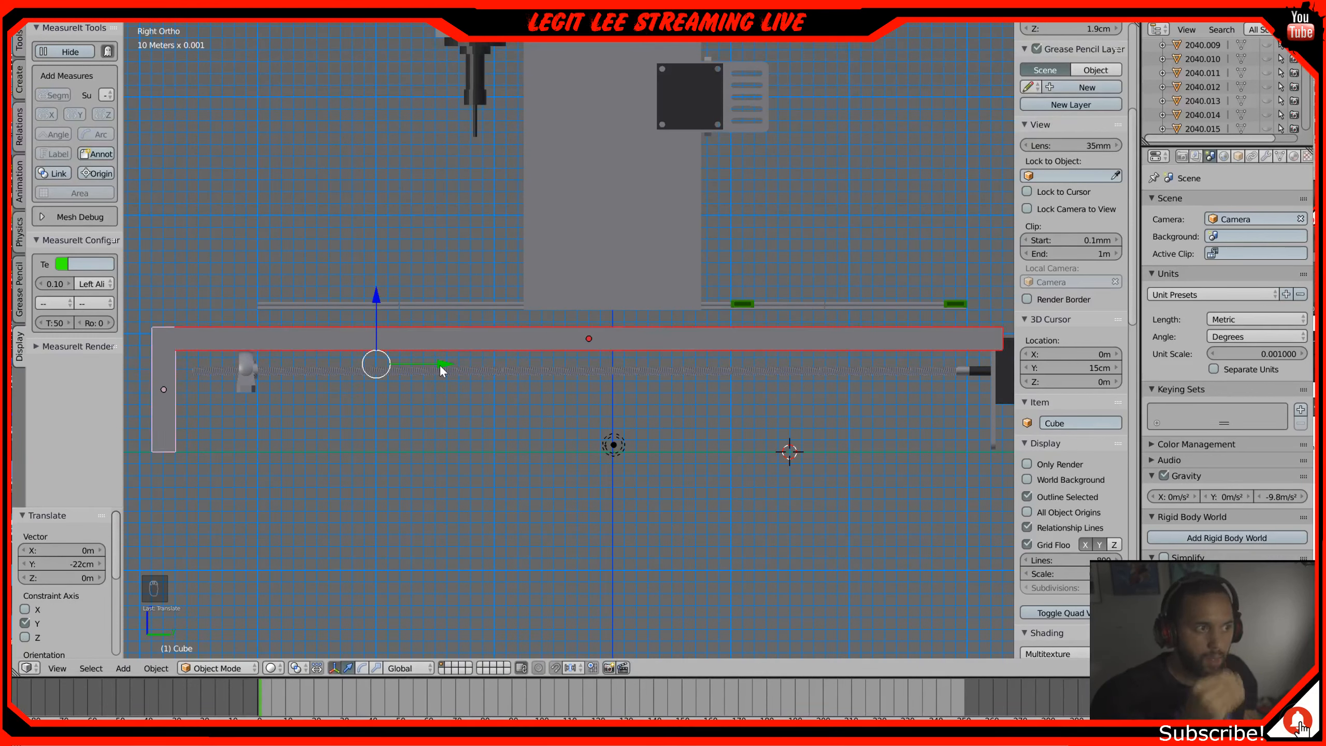
{"action": "left_click_drag", "start_coordinate": [441, 369], "coordinate": [461, 355]}
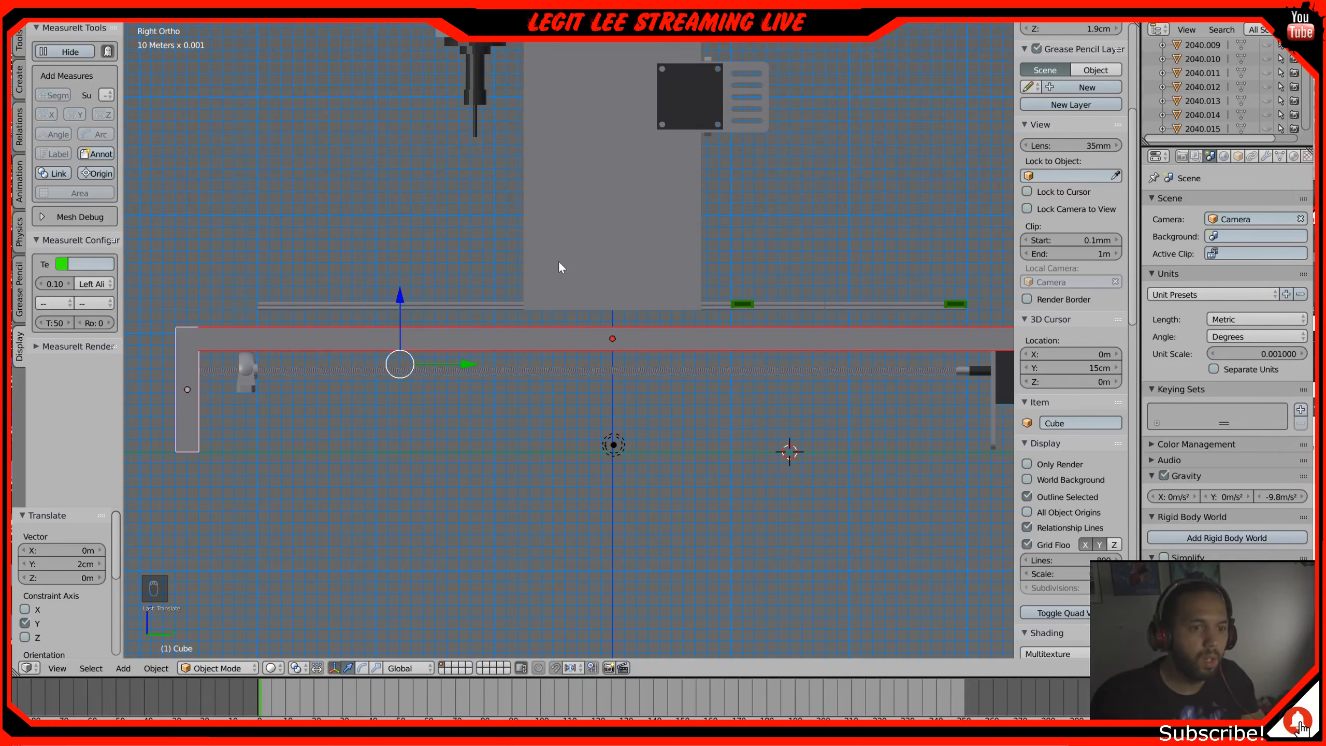
Step: Duplicate the front plate and place the copy 72 cm along Y at the bed's rear end
{"action": "right_click", "coordinate": [183, 431]}
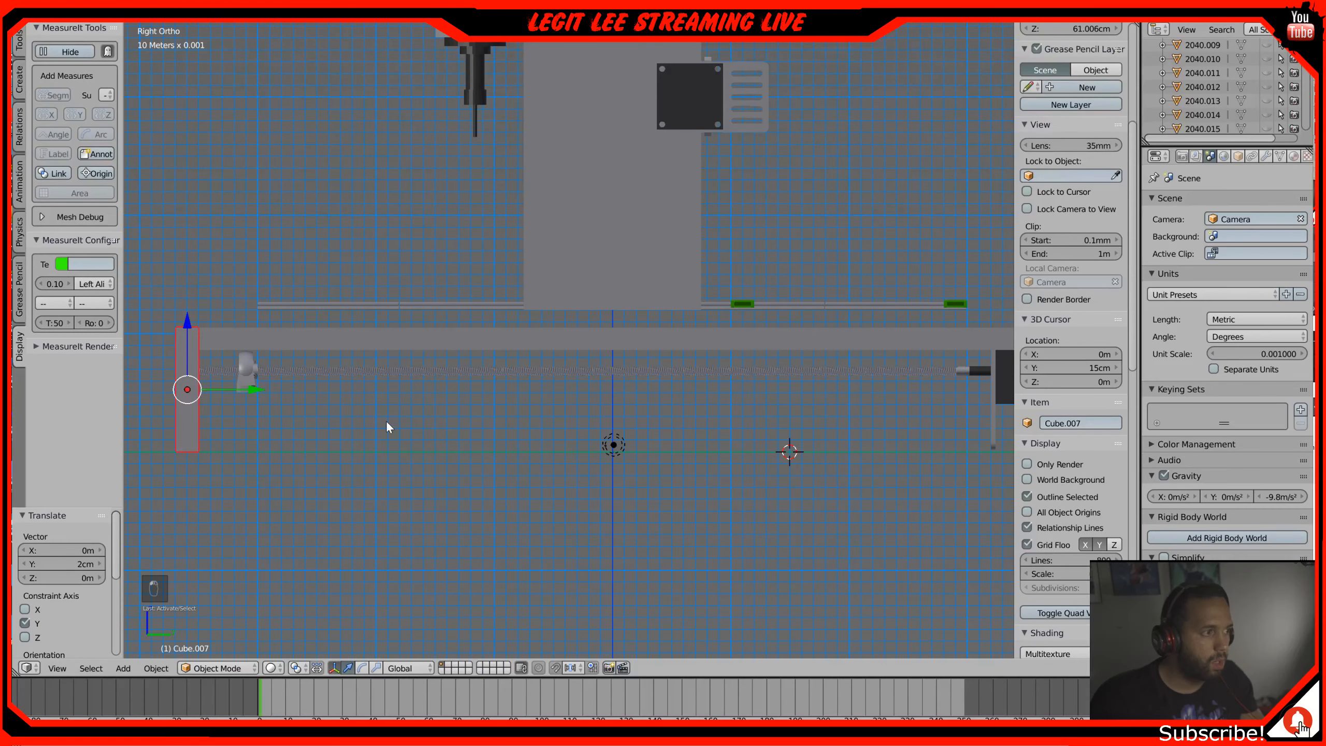
{"action": "middle_click_drag", "start_coordinate": [439, 417], "coordinate": [410, 427], "text": "shift"}
{"action": "key", "text": "shift+d"}
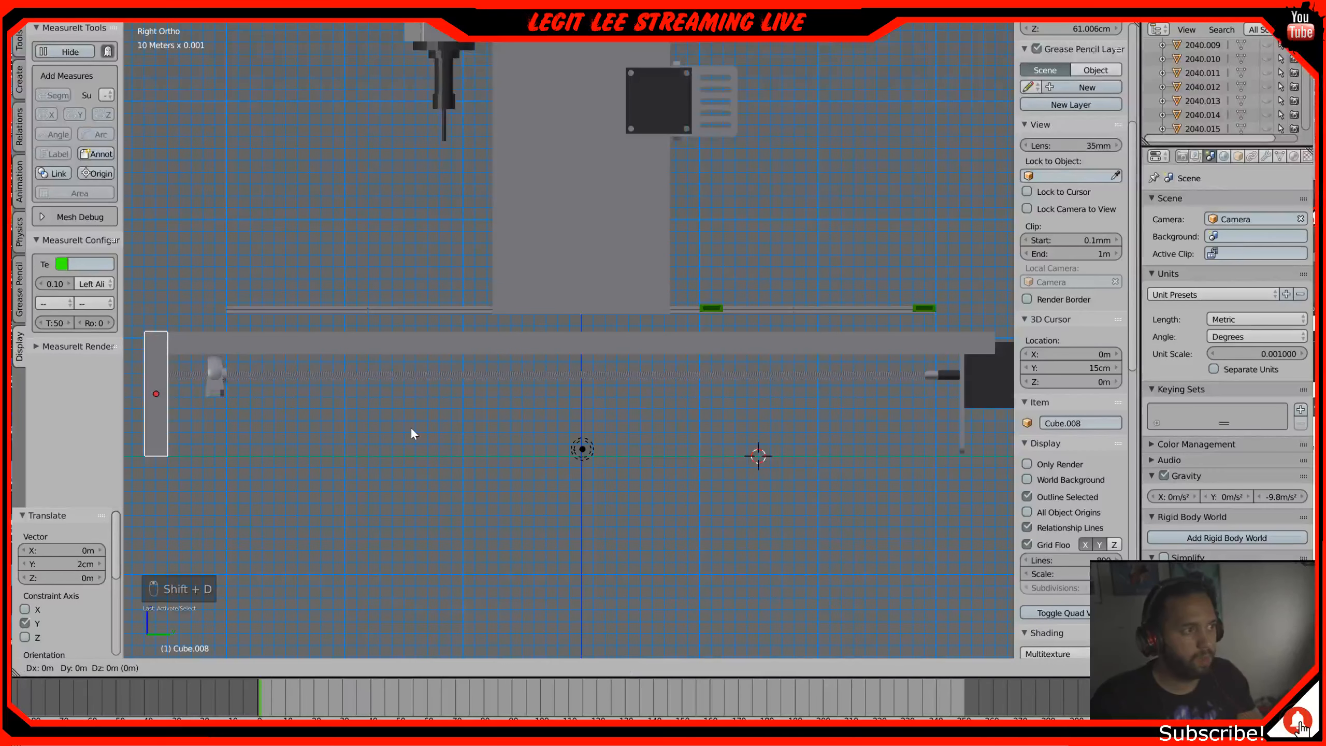
{"action": "key", "text": "y"}
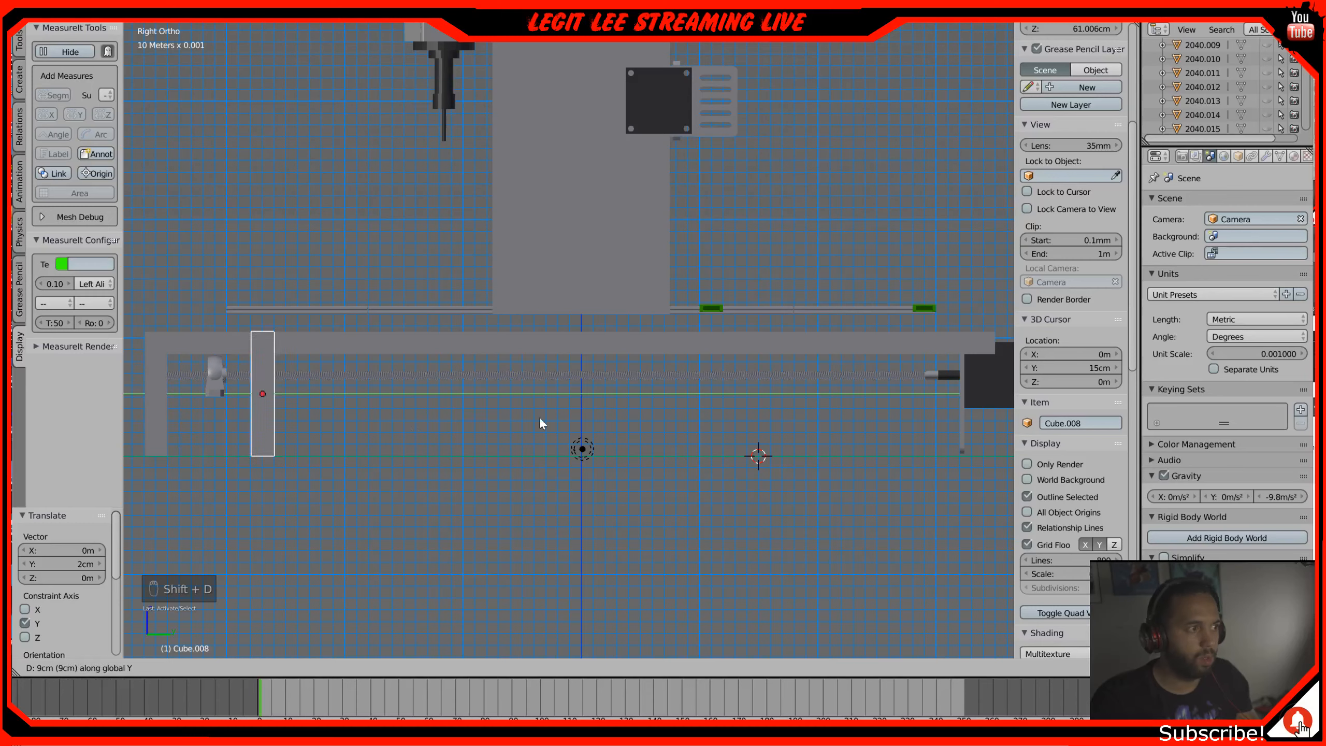
{"action": "left_click", "coordinate": [374, 394]}
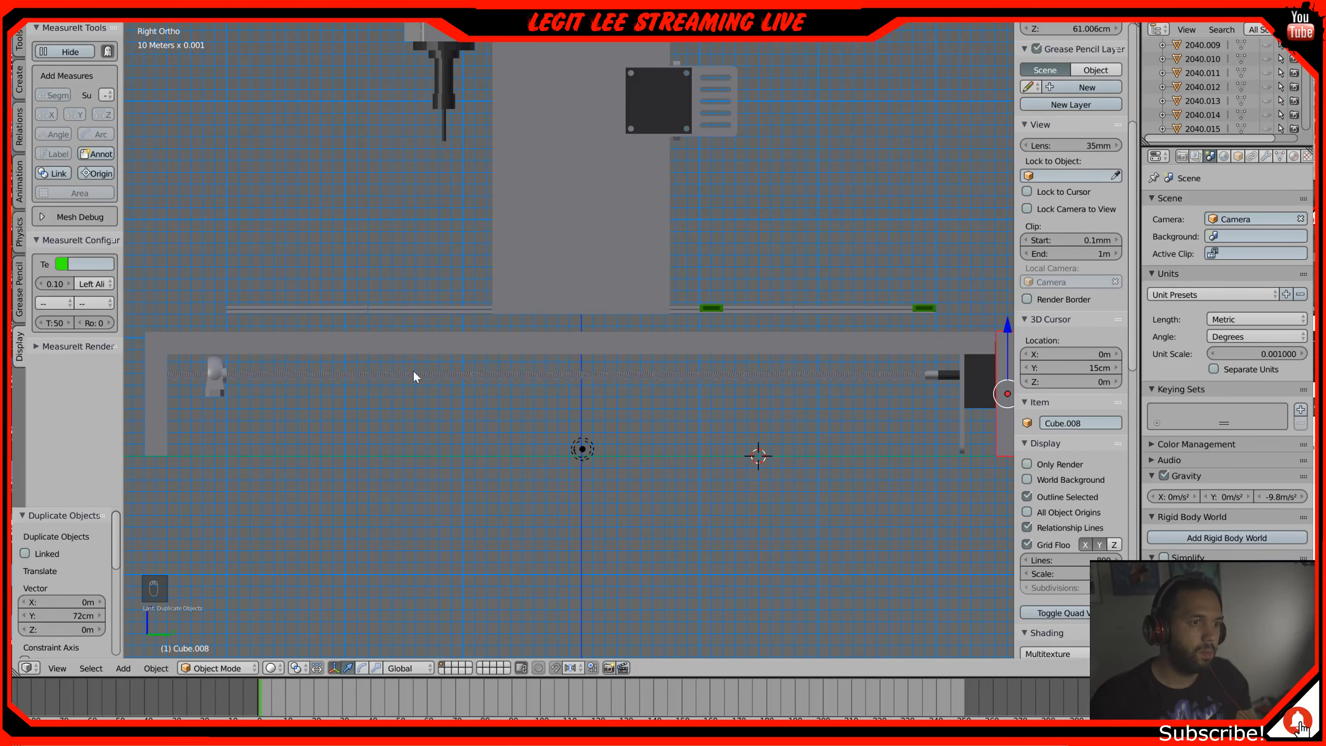
Step: Move the rear plate -1 mm along Y to close the gap to the bed's rear edge
{"action": "scroll", "coordinate": [414, 376], "scroll_direction": "up", "scroll_amount": 5}
{"action": "middle_click_drag", "start_coordinate": [716, 391], "coordinate": [136, 390], "text": "shift"}
{"action": "scroll", "coordinate": [532, 426], "scroll_direction": "up", "scroll_amount": 6}
{"action": "scroll", "coordinate": [566, 419], "scroll_direction": "up", "scroll_amount": 2}
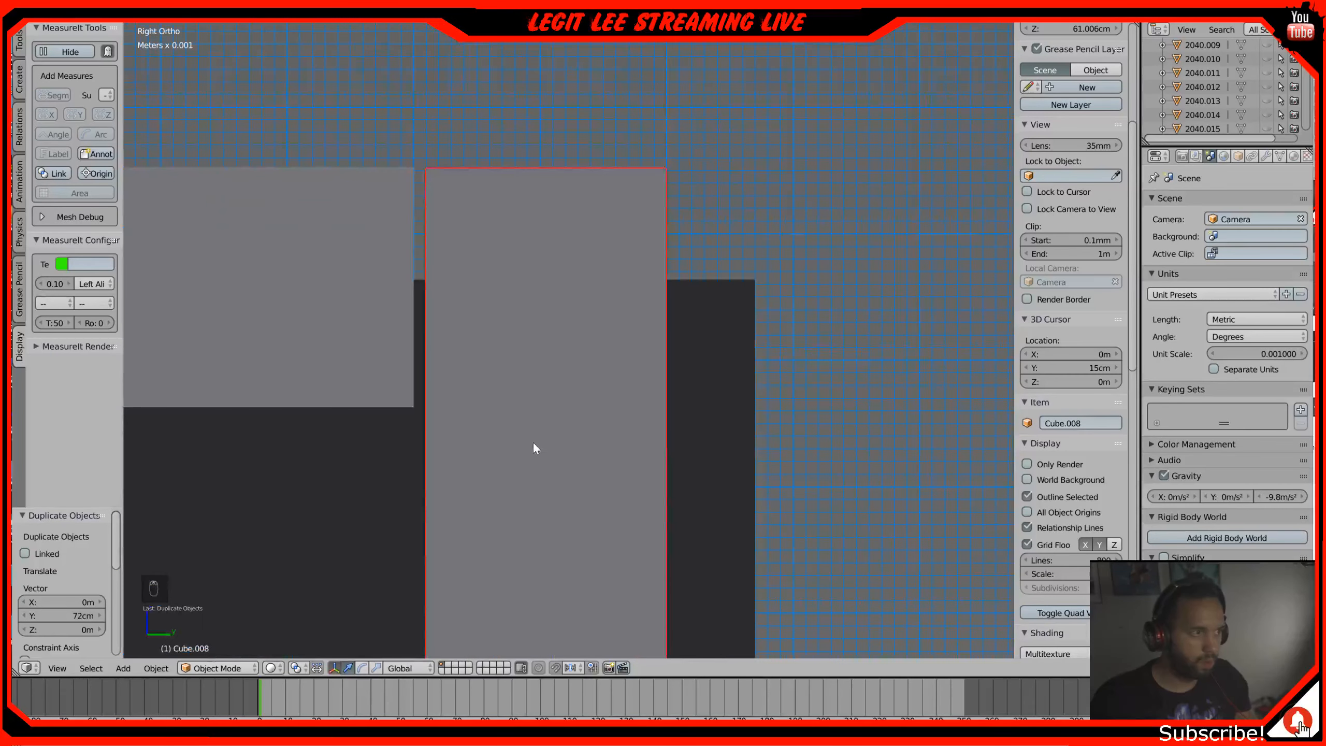
{"action": "middle_click_drag", "start_coordinate": [532, 441], "coordinate": [562, 267], "text": "shift"}
{"action": "left_click_drag", "start_coordinate": [648, 655], "coordinate": [636, 654]}
{"action": "scroll", "coordinate": [419, 325], "scroll_direction": "down", "scroll_amount": 1}
{"action": "scroll", "coordinate": [317, 325], "scroll_direction": "down", "scroll_amount": 2}
{"action": "middle_click_drag", "start_coordinate": [317, 325], "coordinate": [358, 384]}
{"action": "scroll", "coordinate": [320, 361], "scroll_direction": "down", "scroll_amount": 3}
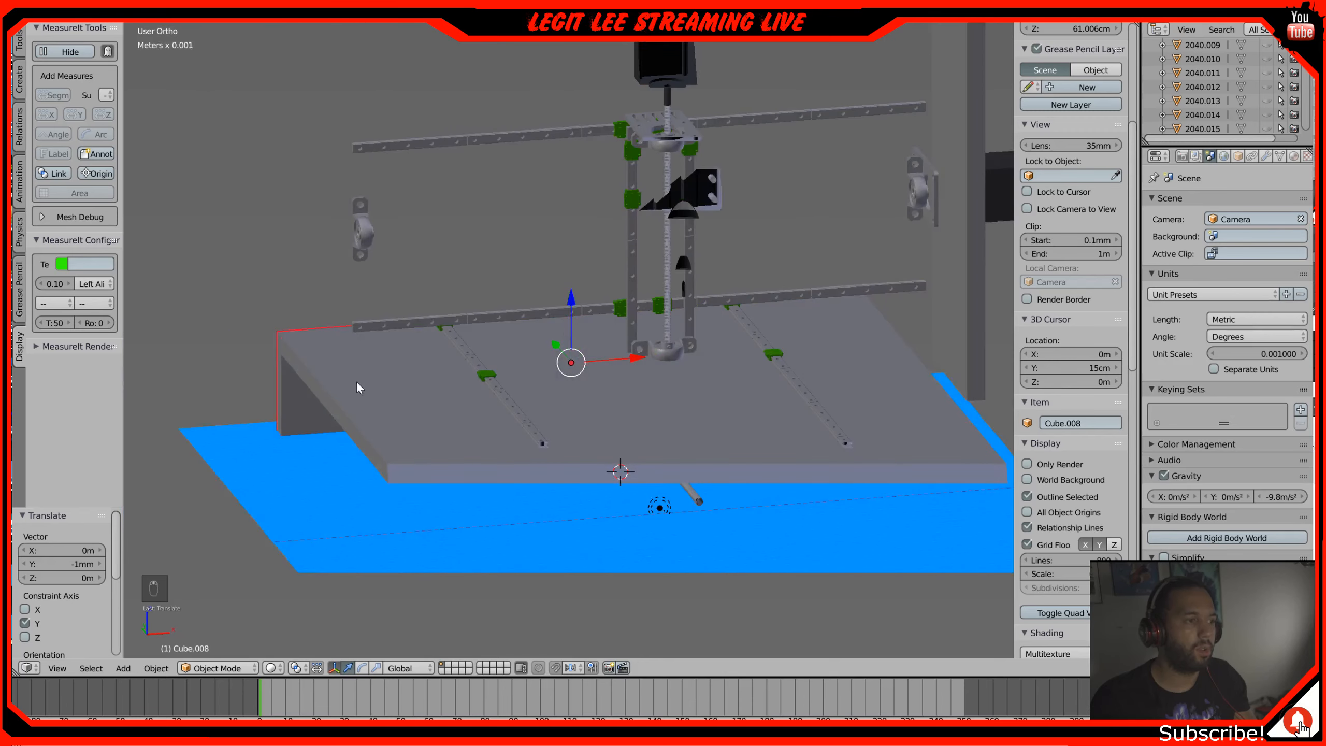
Step: Inspect the bed from several angles and select the front support plate
{"action": "middle_click_drag", "start_coordinate": [454, 403], "coordinate": [626, 265]}
{"action": "middle_click_drag", "start_coordinate": [422, 281], "coordinate": [523, 302]}
{"action": "middle_click_drag", "start_coordinate": [538, 179], "coordinate": [444, 447]}
{"action": "right_click", "coordinate": [292, 495]}
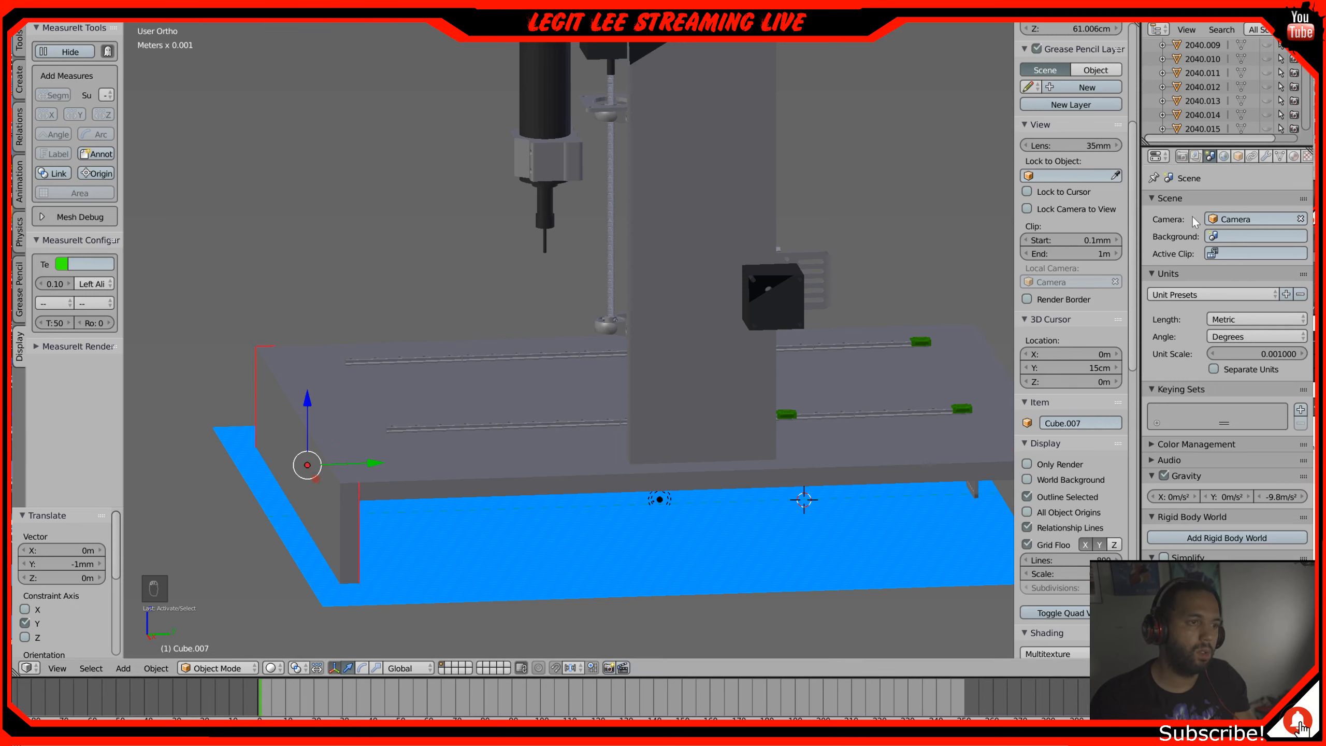
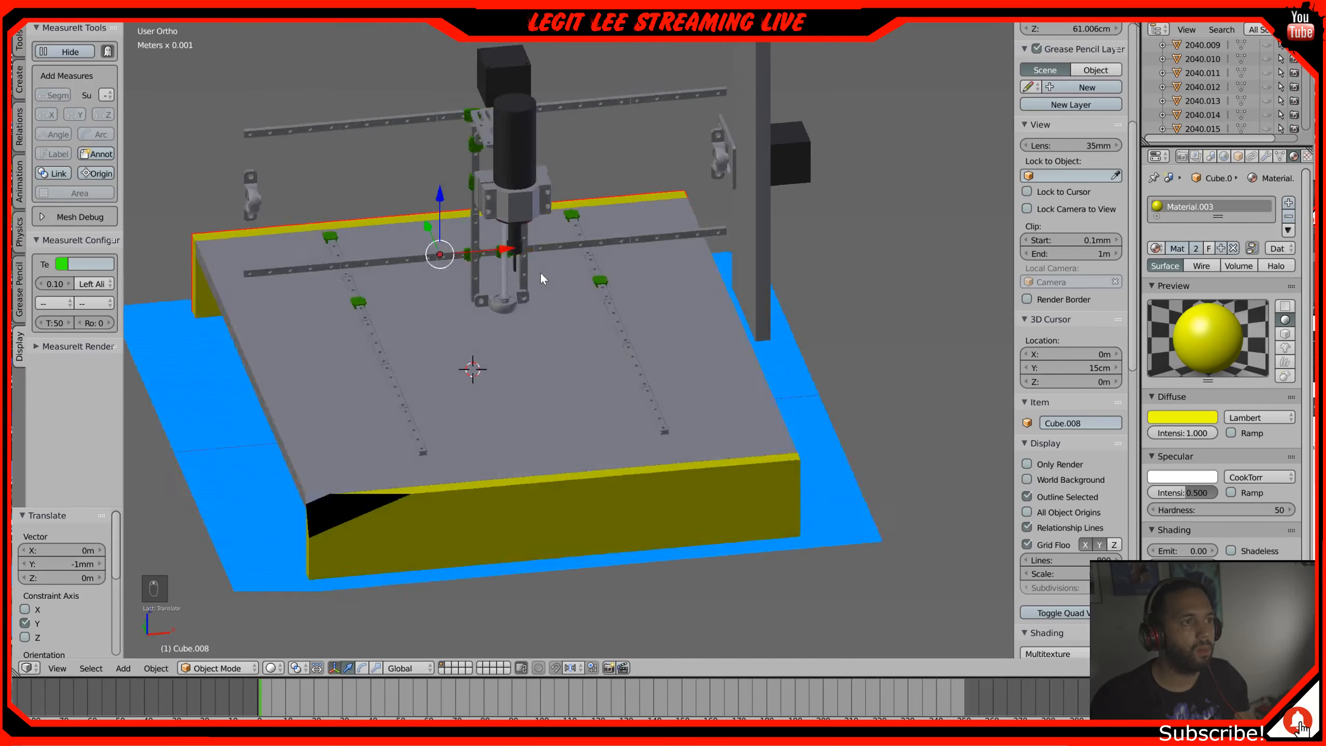
Step: In the right view, lower the upright side plate 6 cm along Z and shift it 7.66 cm along Y
{"action": "right_click", "coordinate": [536, 227]}
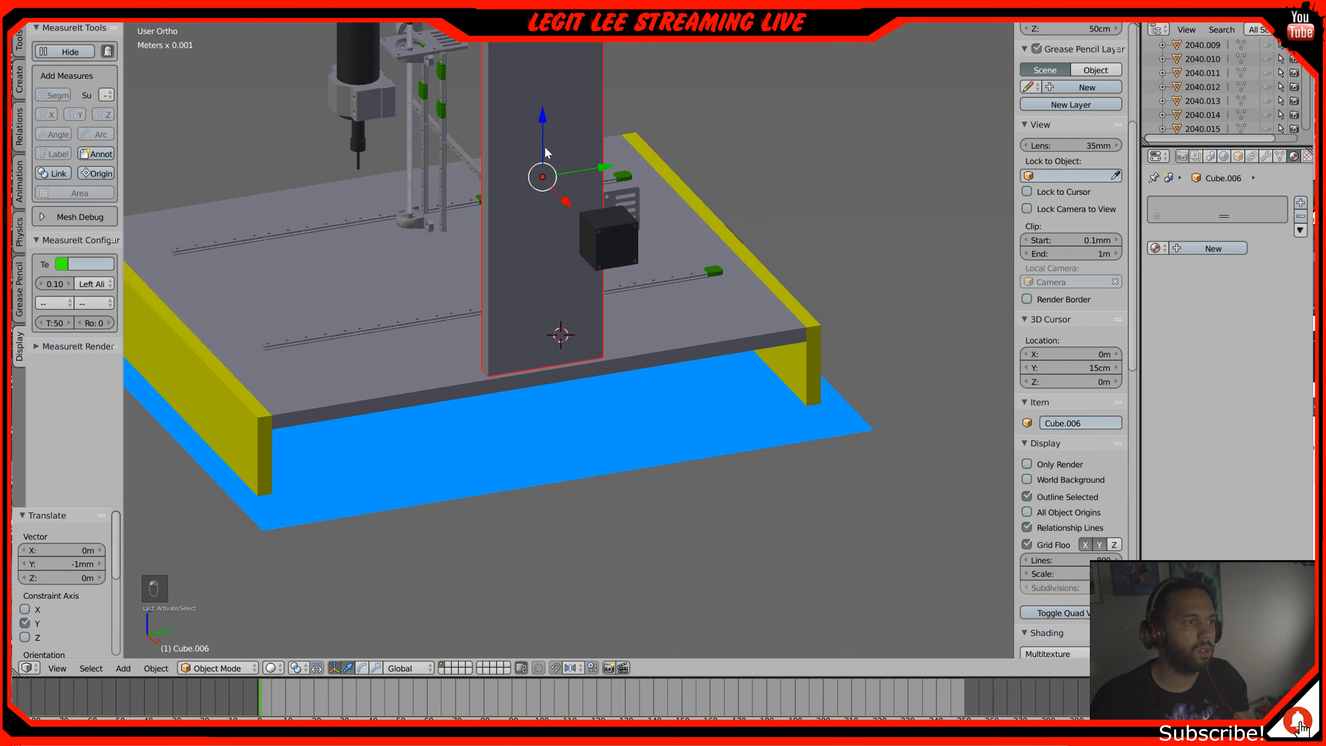
{"action": "key", "text": "KP_3"}
{"action": "middle_click_drag", "start_coordinate": [522, 105], "coordinate": [654, 291], "text": "shift"}
{"action": "right_click_drag", "start_coordinate": [607, 152], "coordinate": [610, 204]}
{"action": "left_click_drag", "start_coordinate": [673, 269], "coordinate": [735, 270]}
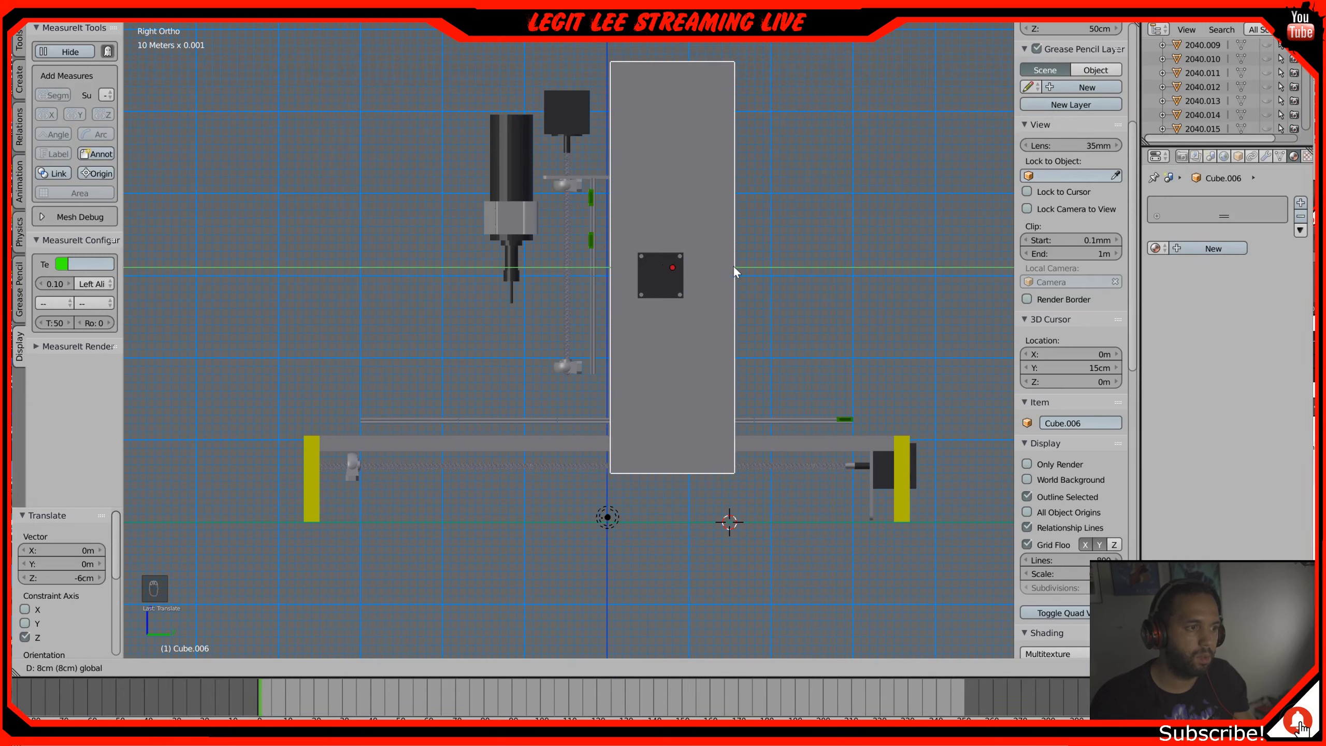
{"action": "left_click_drag", "start_coordinate": [734, 268], "coordinate": [734, 265]}
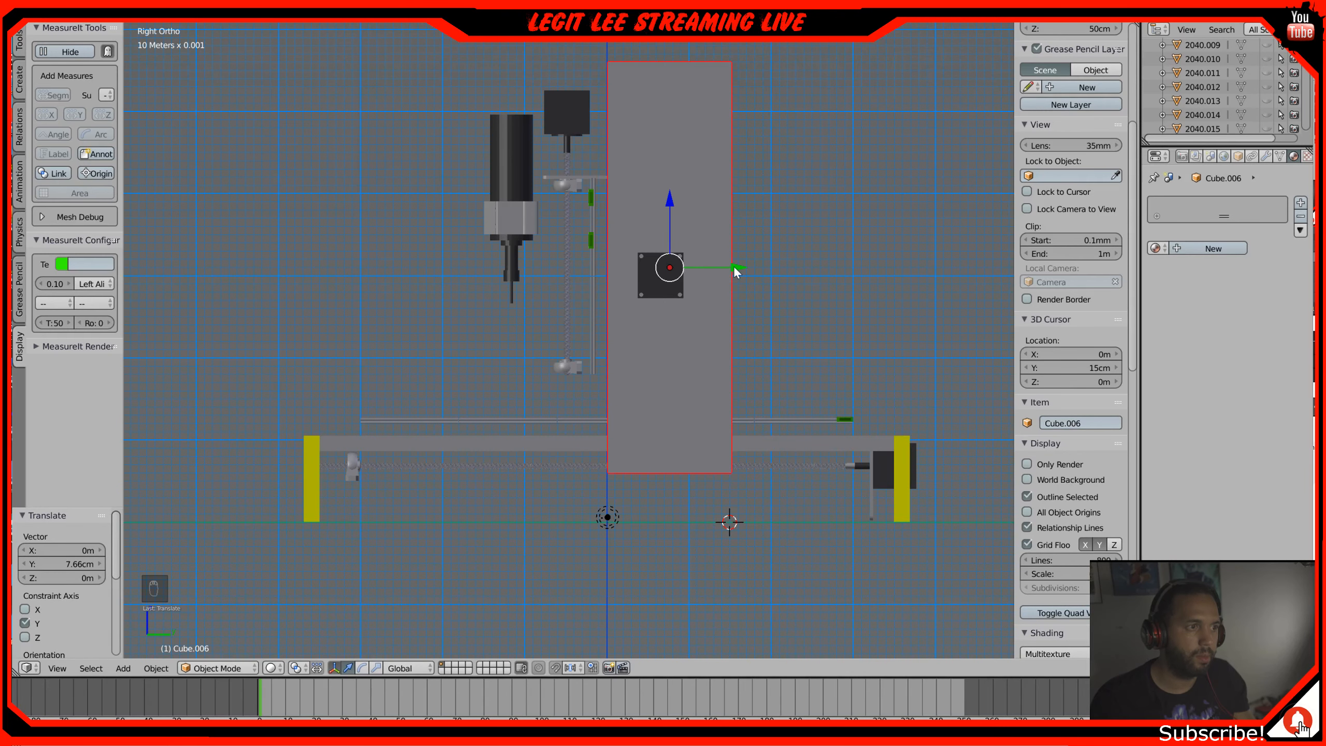
Step: Duplicate the front support plate and move the copy 44 cm along Y to below the upright side plate
{"action": "middle_click_drag", "start_coordinate": [629, 310], "coordinate": [642, 426]}
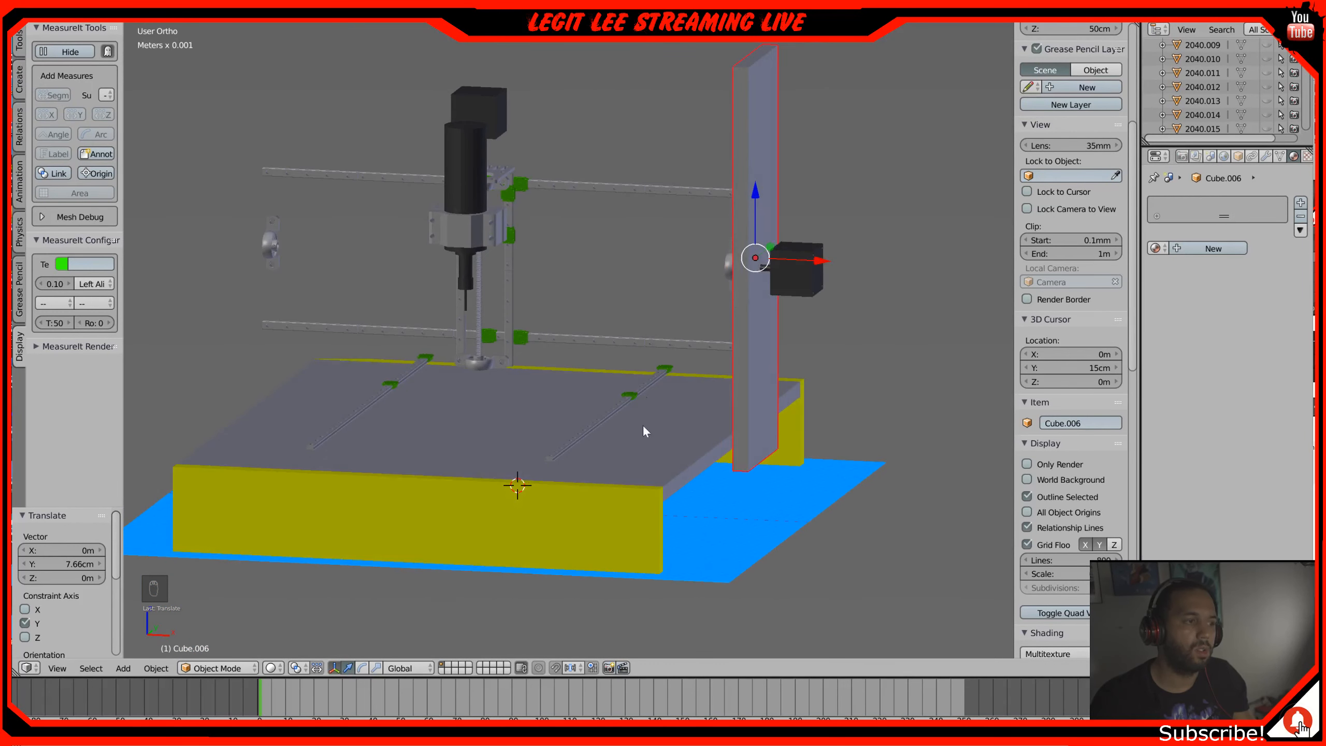
{"action": "right_click", "coordinate": [603, 515]}
{"action": "middle_click_drag", "start_coordinate": [642, 477], "coordinate": [564, 465]}
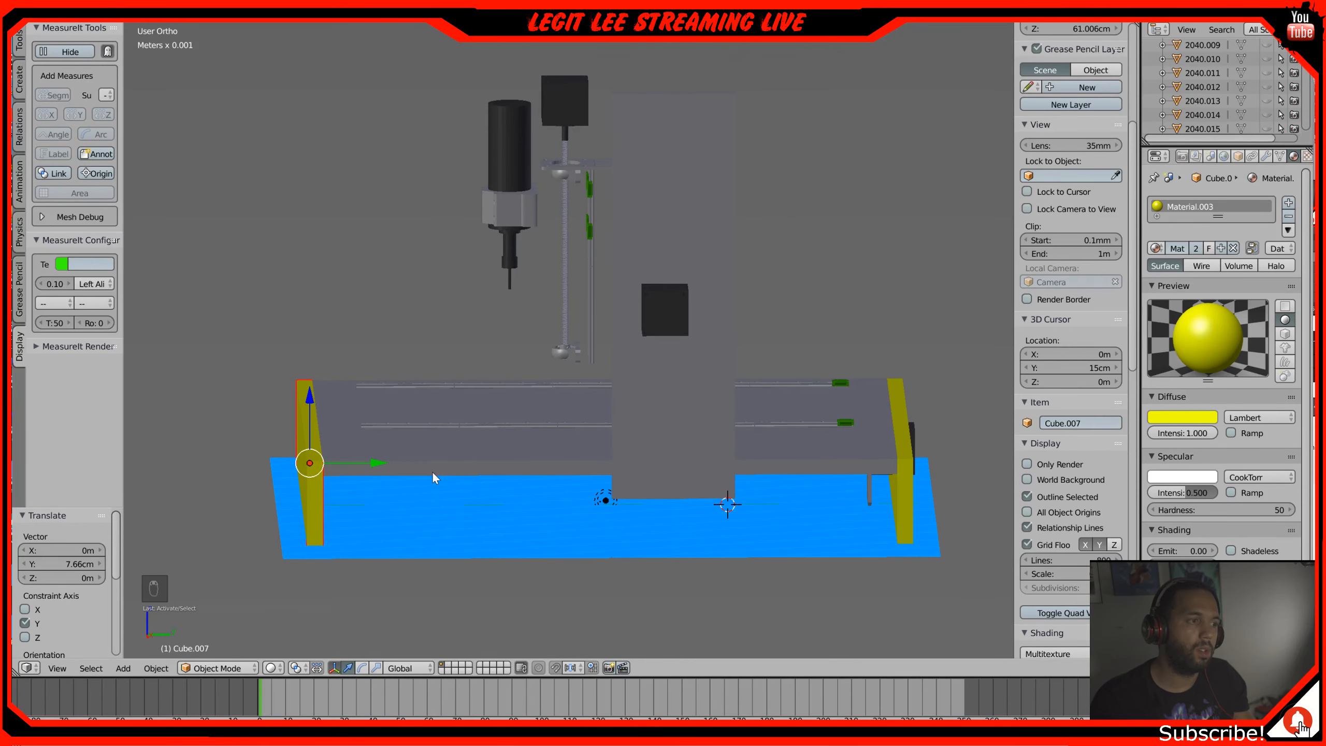
{"action": "middle_click_drag", "start_coordinate": [433, 477], "coordinate": [548, 468]}
{"action": "key", "text": "KP_3"}
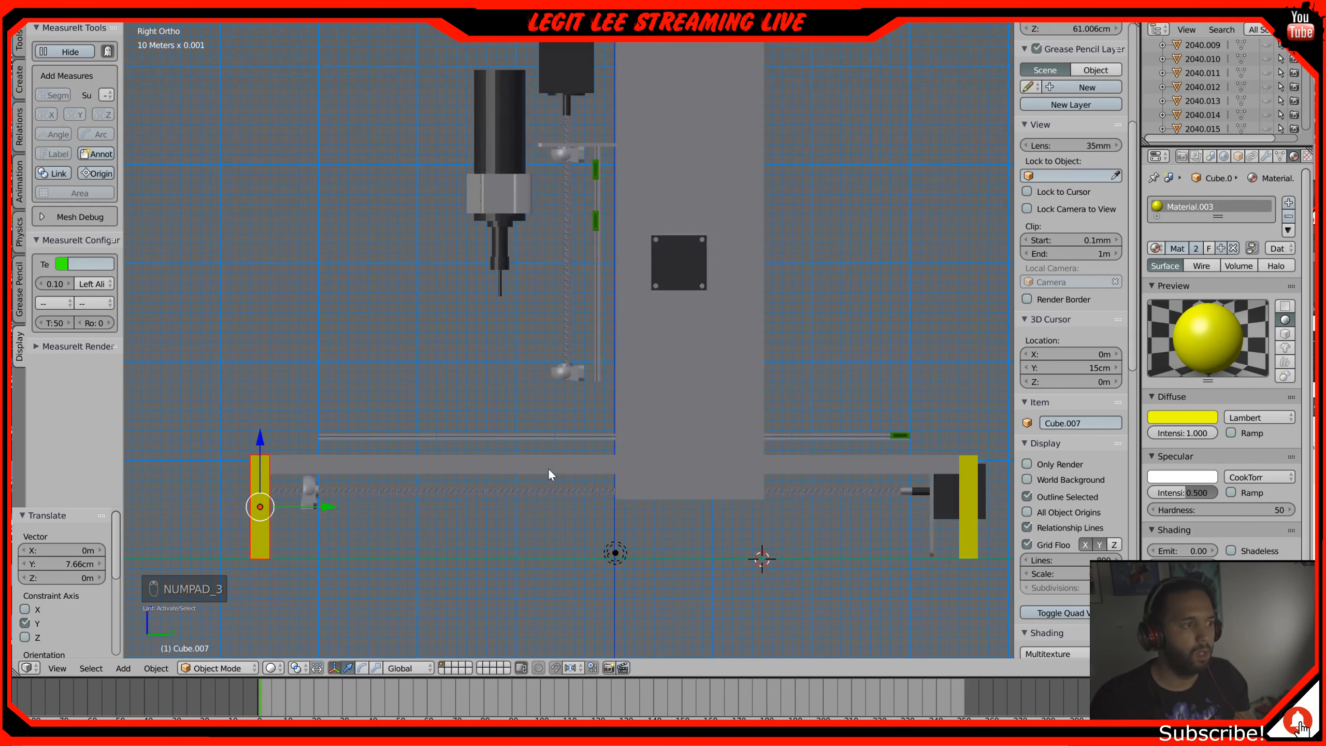
{"action": "key", "text": "shift+d"}
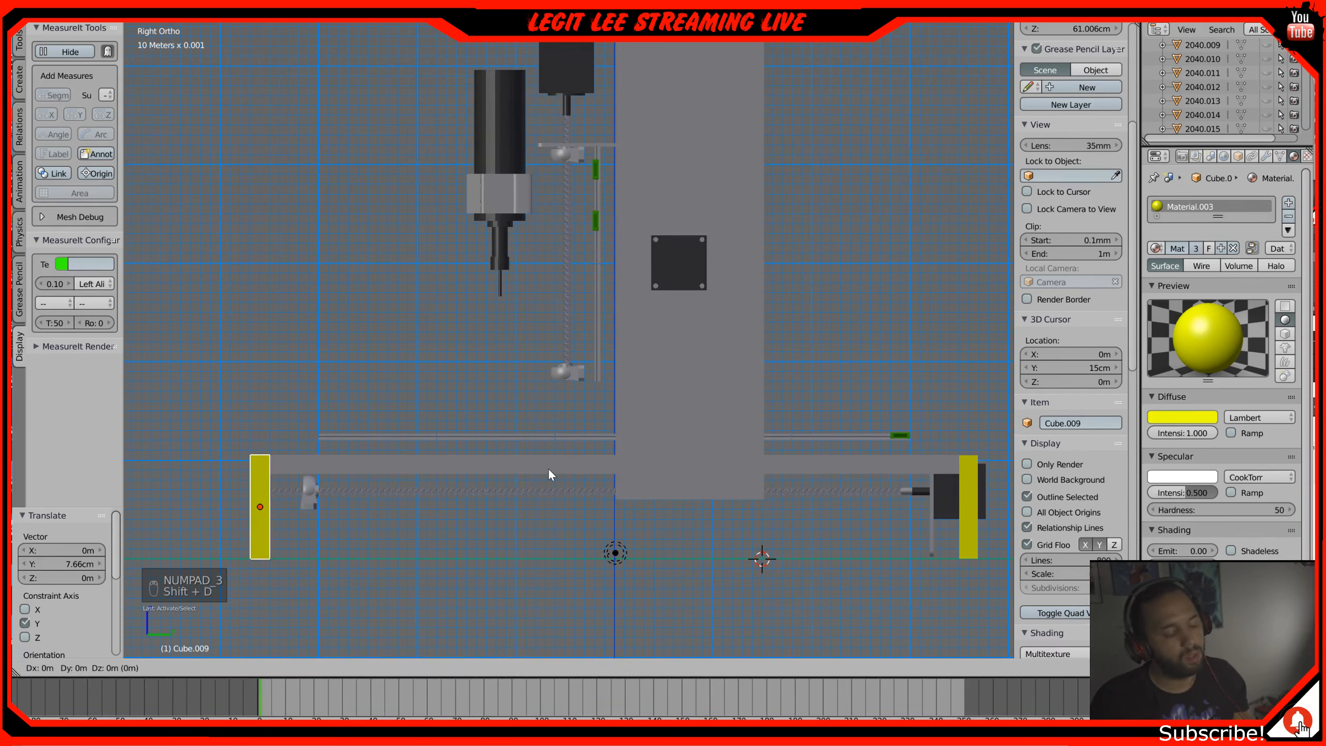
{"action": "key", "text": "y"}
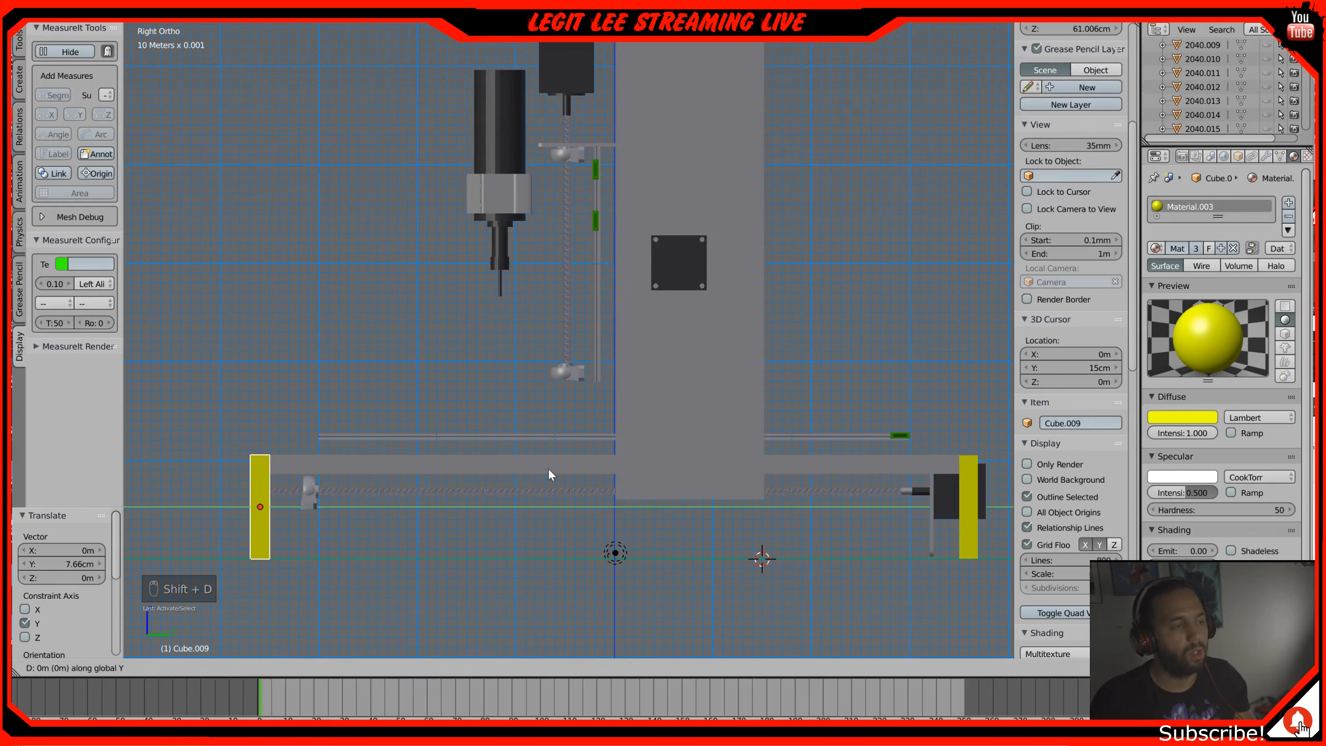
{"action": "left_click", "coordinate": [979, 473]}
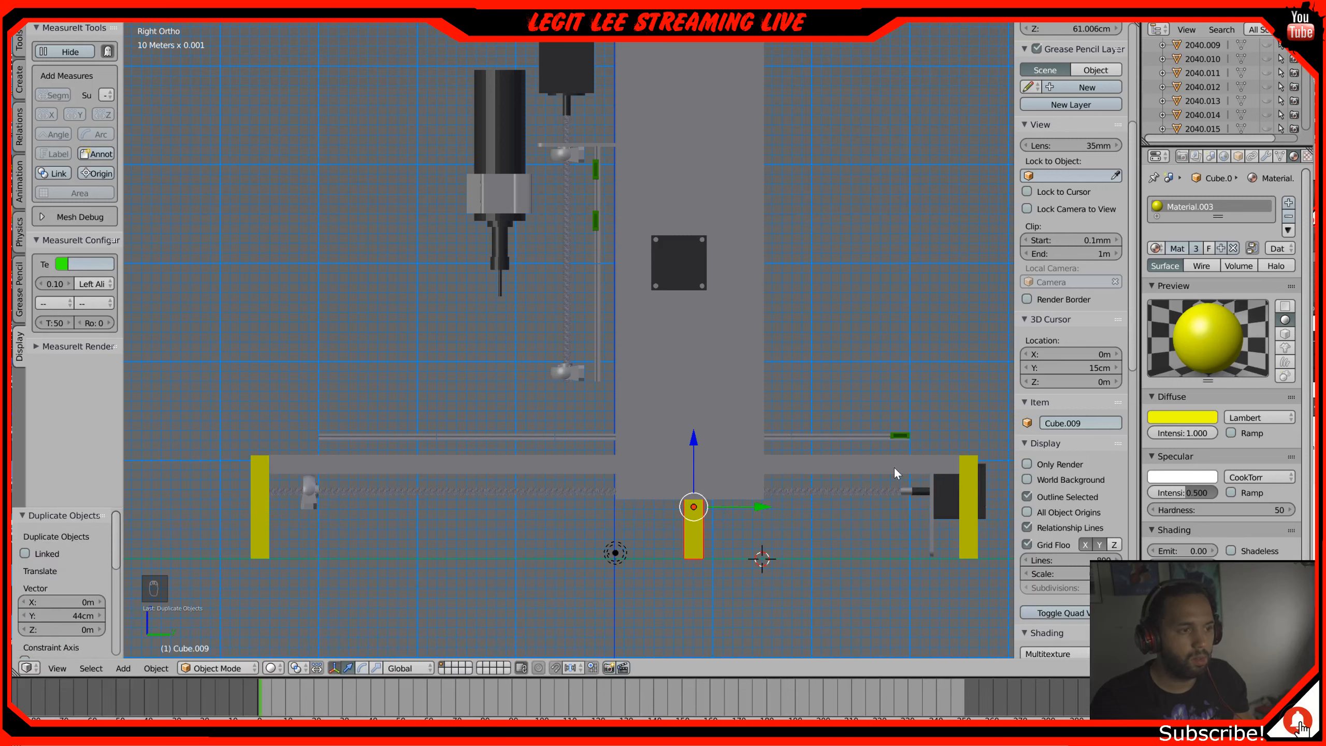
Step: Rotate the copied plate 90° in the right view so it lies flat, and scale it by 1.4 along Y
{"action": "type", "text": "r90"}
{"action": "left_click", "coordinate": [806, 473]}
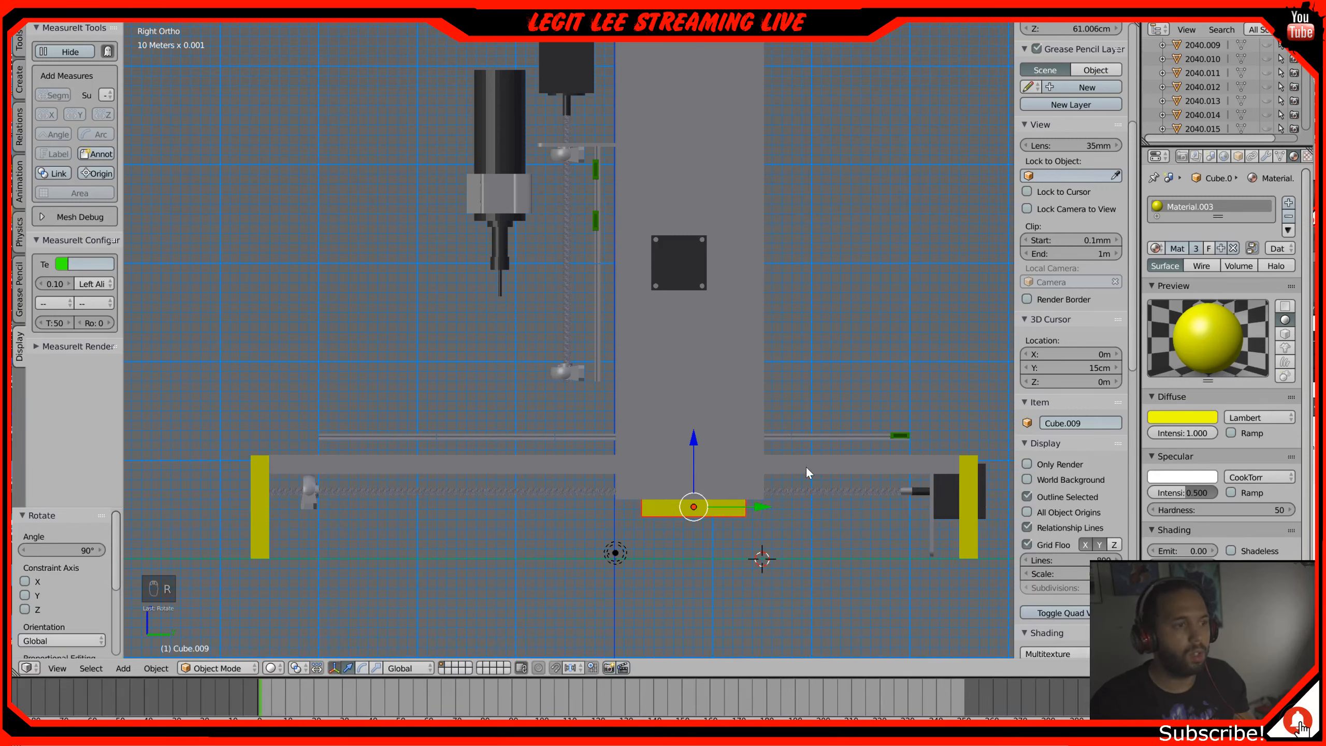
{"action": "key", "text": "s"}
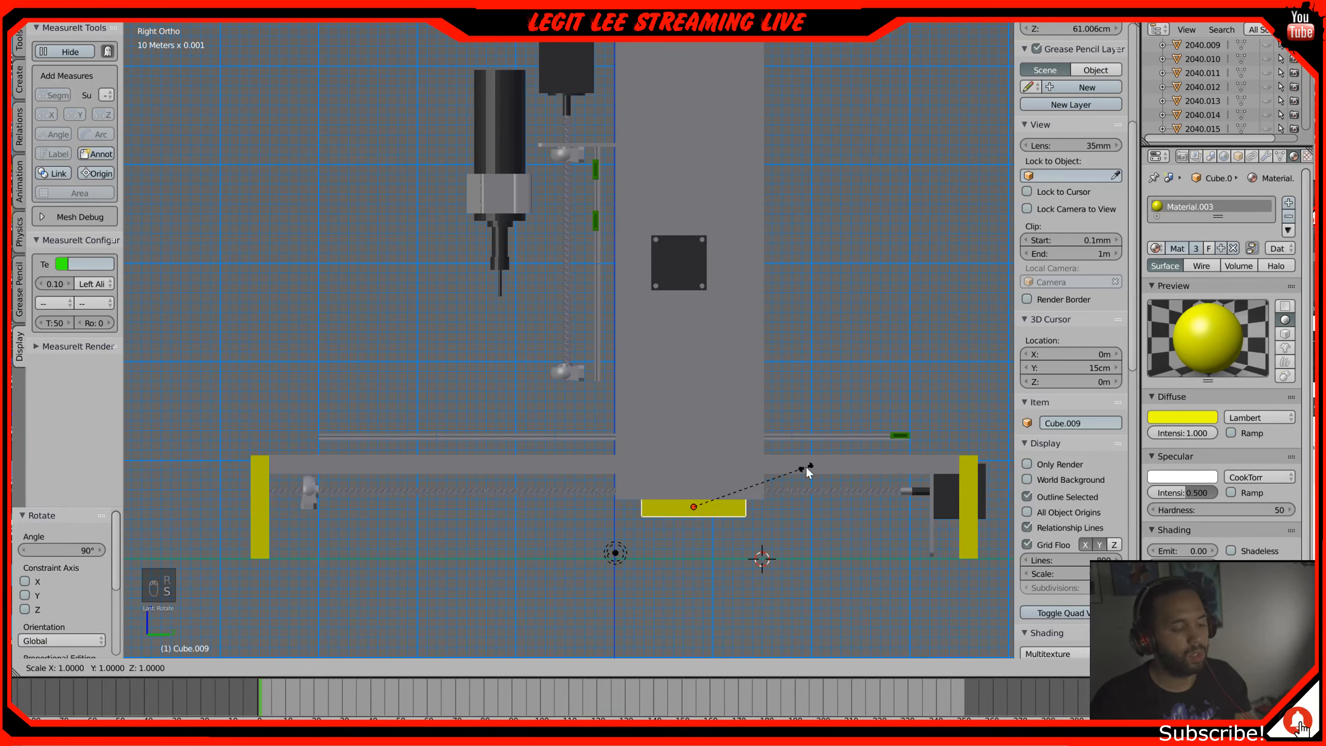
{"action": "key", "text": "y"}
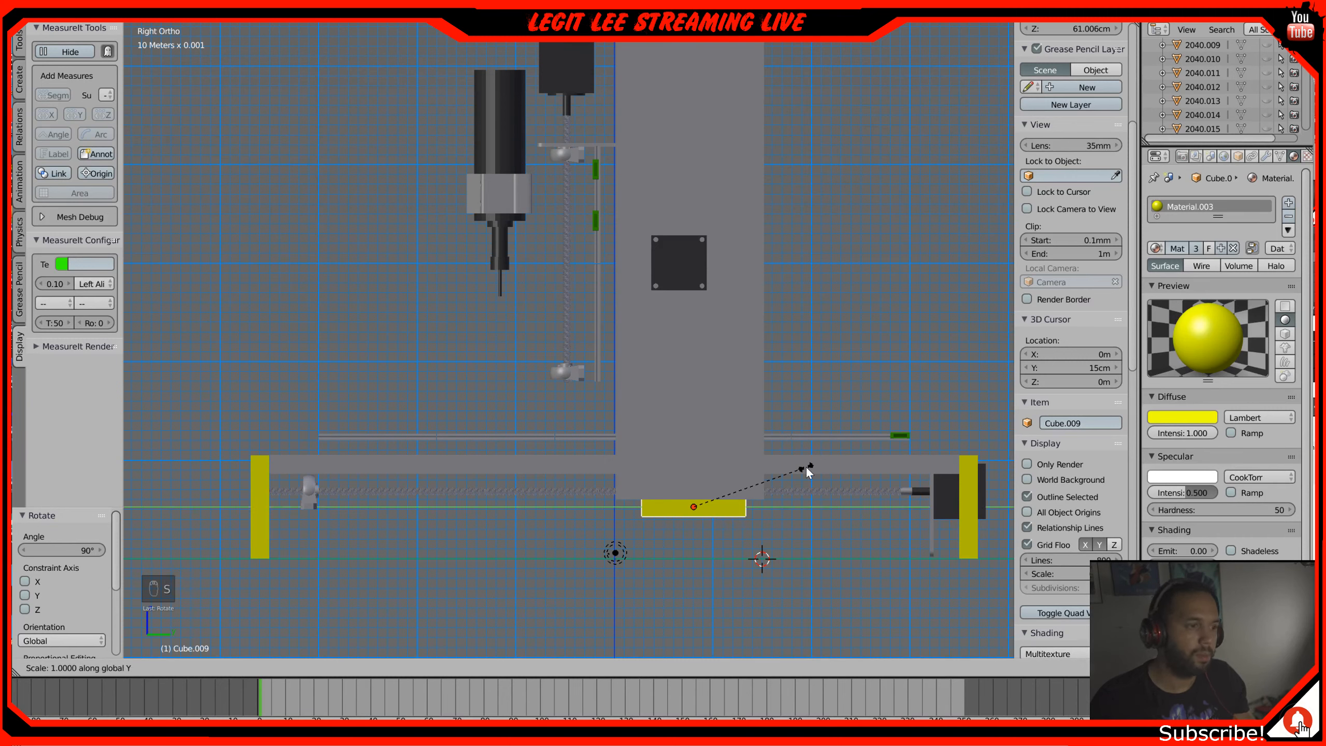
{"action": "left_click", "coordinate": [852, 470]}
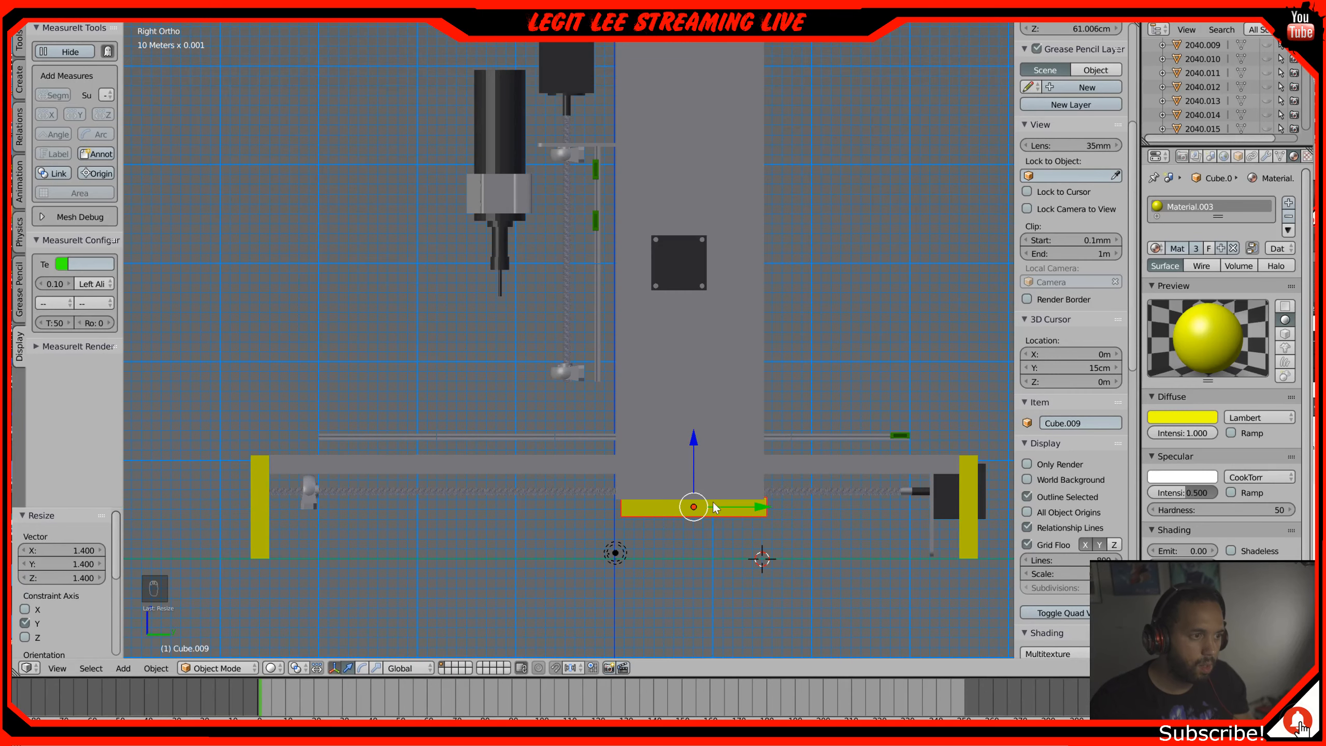
Step: Align the flat yellow plate with the side plate's front edge by moving it -1 cm, and back 5 mm, along Y
{"action": "left_click_drag", "start_coordinate": [767, 509], "coordinate": [756, 504]}
{"action": "scroll", "coordinate": [756, 502], "scroll_direction": "up", "scroll_amount": 4}
{"action": "middle_click_drag", "start_coordinate": [756, 502], "coordinate": [587, 23], "text": "shift"}
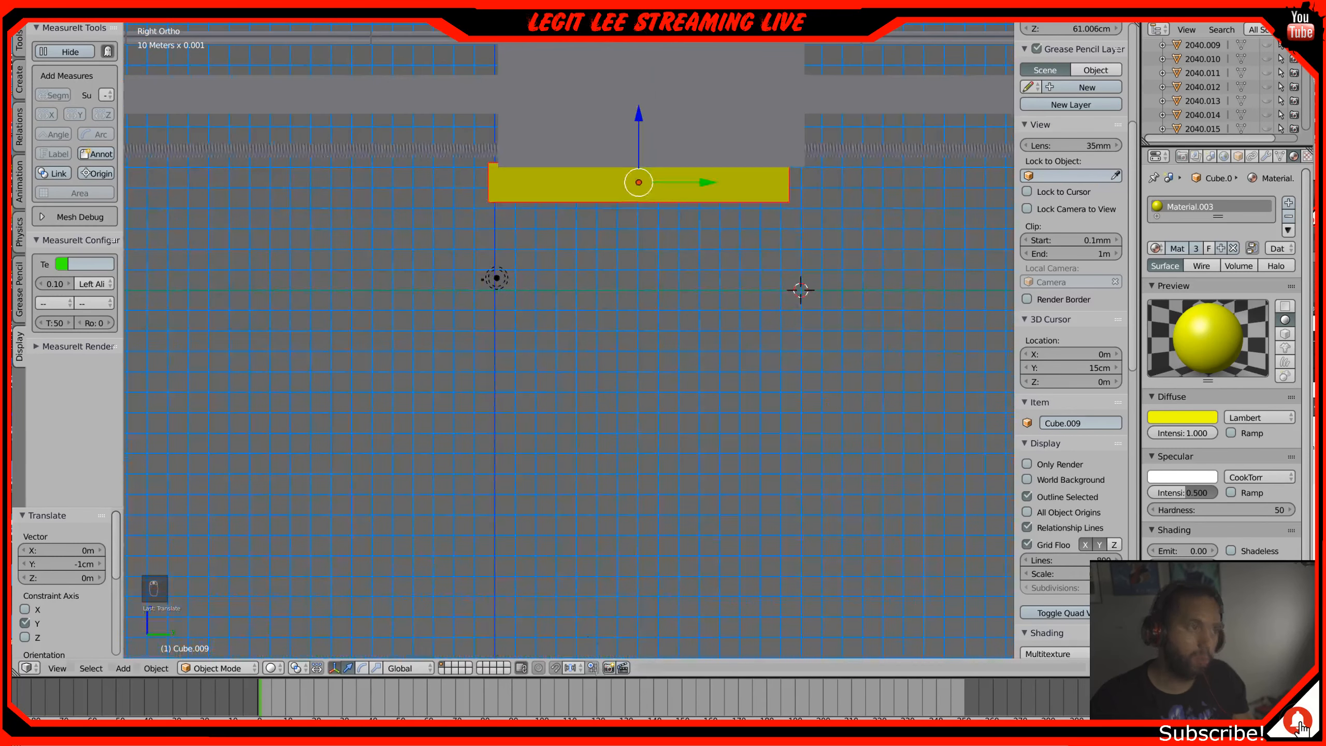
{"action": "scroll", "coordinate": [733, 282], "scroll_direction": "up", "scroll_amount": 4}
{"action": "middle_click_drag", "start_coordinate": [734, 281], "coordinate": [695, 613], "text": "shift"}
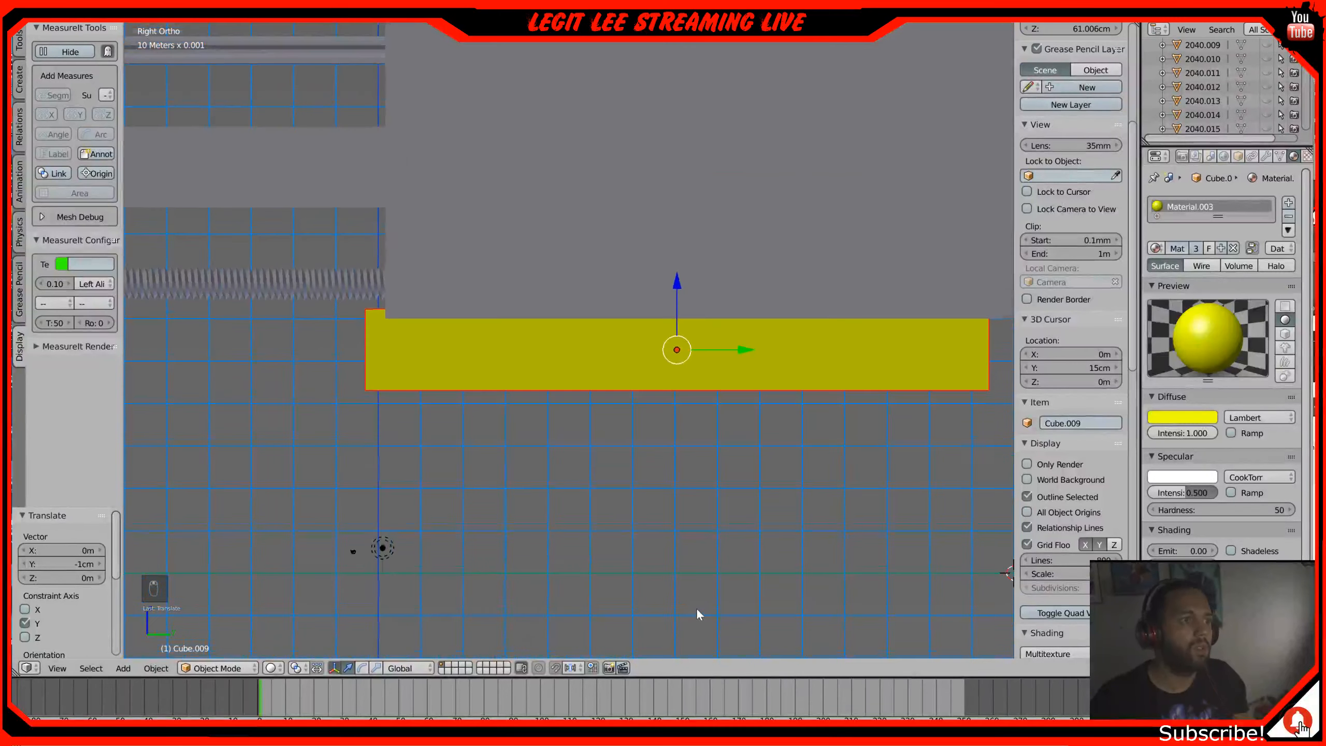
{"action": "scroll", "coordinate": [757, 453], "scroll_direction": "up", "scroll_amount": 3}
{"action": "left_click_drag", "start_coordinate": [823, 357], "coordinate": [862, 354]}
{"action": "scroll", "coordinate": [755, 406], "scroll_direction": "down", "scroll_amount": 2}
{"action": "mouse_move", "coordinate": [755, 406]}
{"action": "middle_mouse_down"}
{"action": "mouse_move", "coordinate": [719, 418]}
{"action": "mouse_move", "coordinate": [748, 424]}
{"action": "middle_mouse_up"}
{"action": "scroll", "coordinate": [750, 423], "scroll_direction": "up", "scroll_amount": 1}
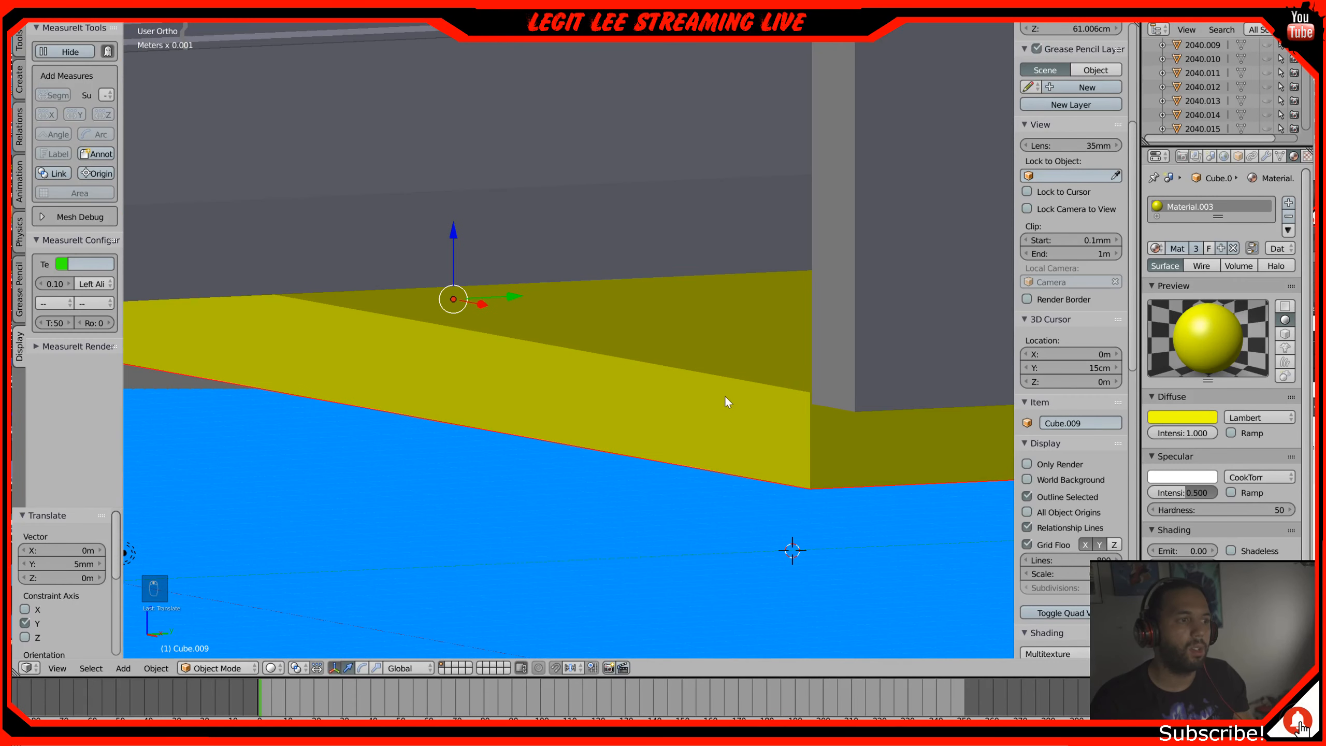
Step: Try scaling the upright side plate by 1.005 along Y, and undo the resize
{"action": "scroll", "coordinate": [727, 398], "scroll_direction": "down", "scroll_amount": 3}
{"action": "right_click", "coordinate": [782, 312]}
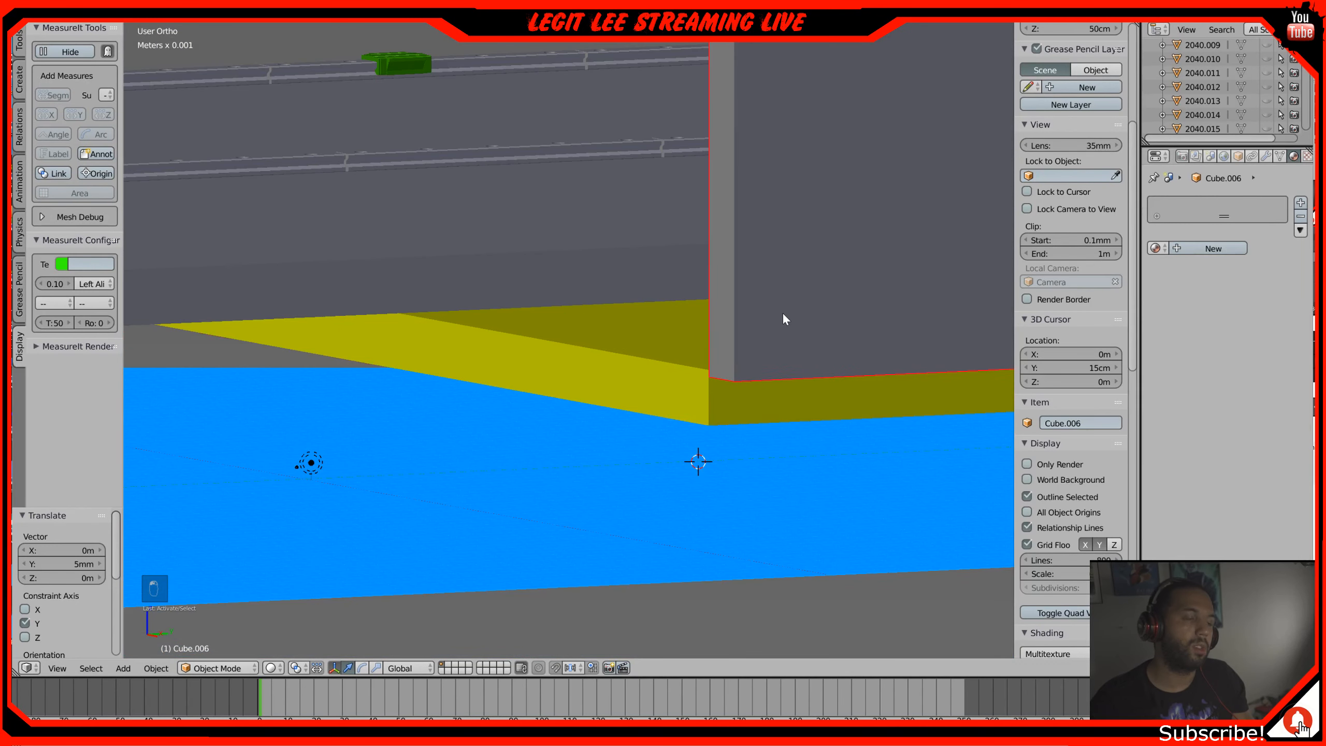
{"action": "middle_click_drag", "start_coordinate": [764, 375], "coordinate": [723, 385]}
{"action": "scroll", "coordinate": [742, 368], "scroll_direction": "down", "scroll_amount": 2}
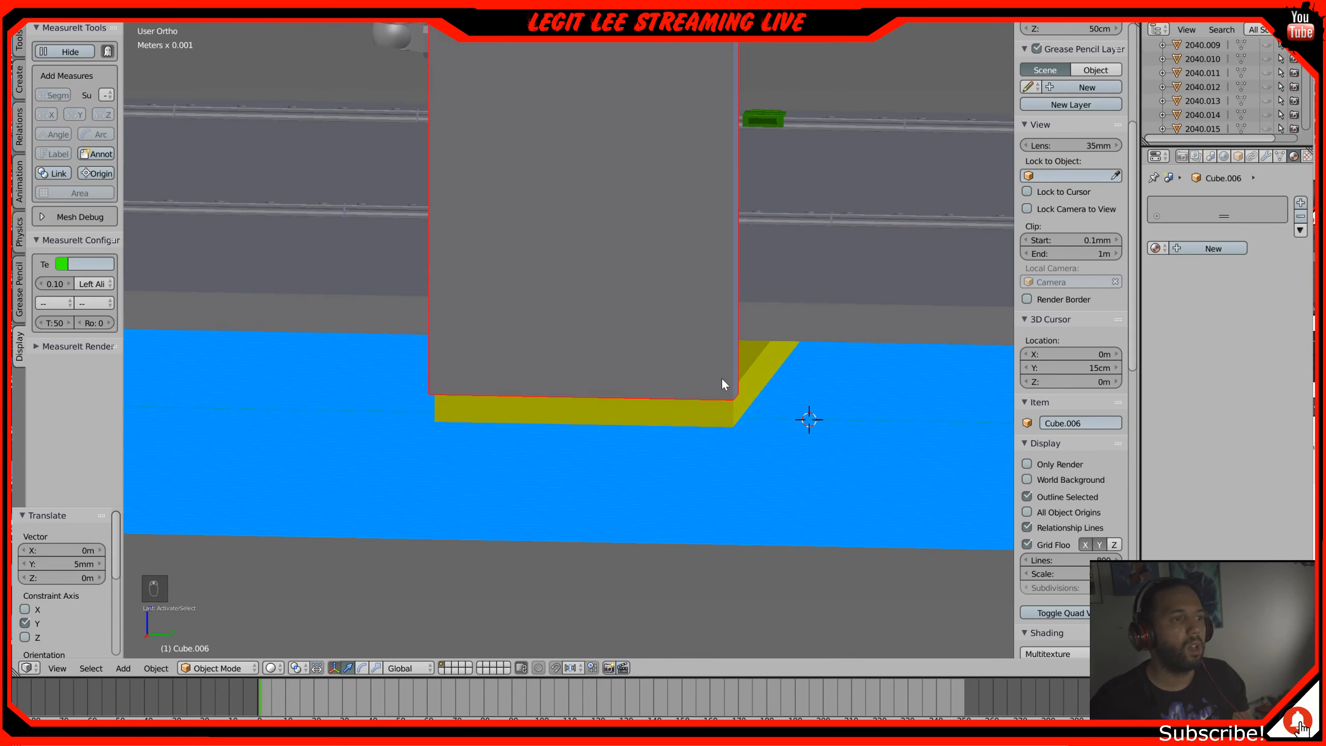
{"action": "key", "text": "KP_3"}
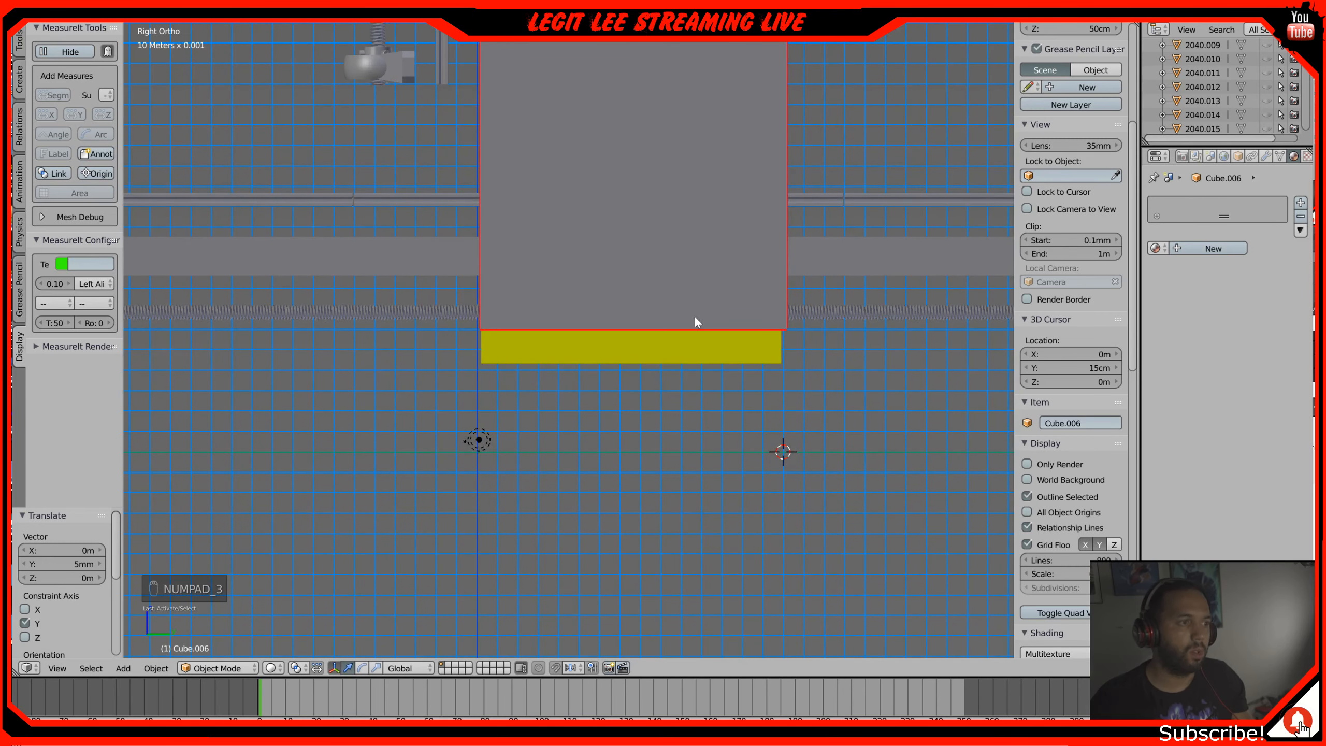
{"action": "scroll", "coordinate": [701, 382], "scroll_direction": "up", "scroll_amount": 3}
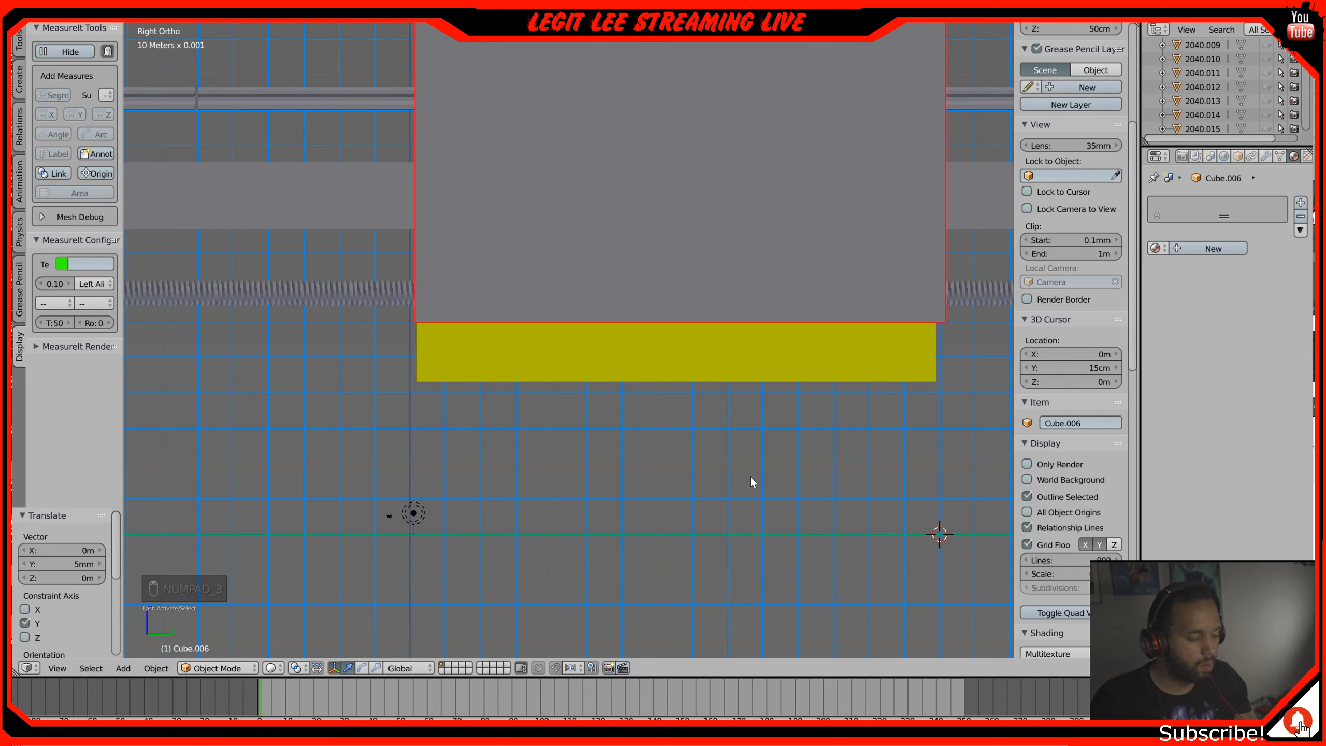
{"action": "key", "text": "s"}
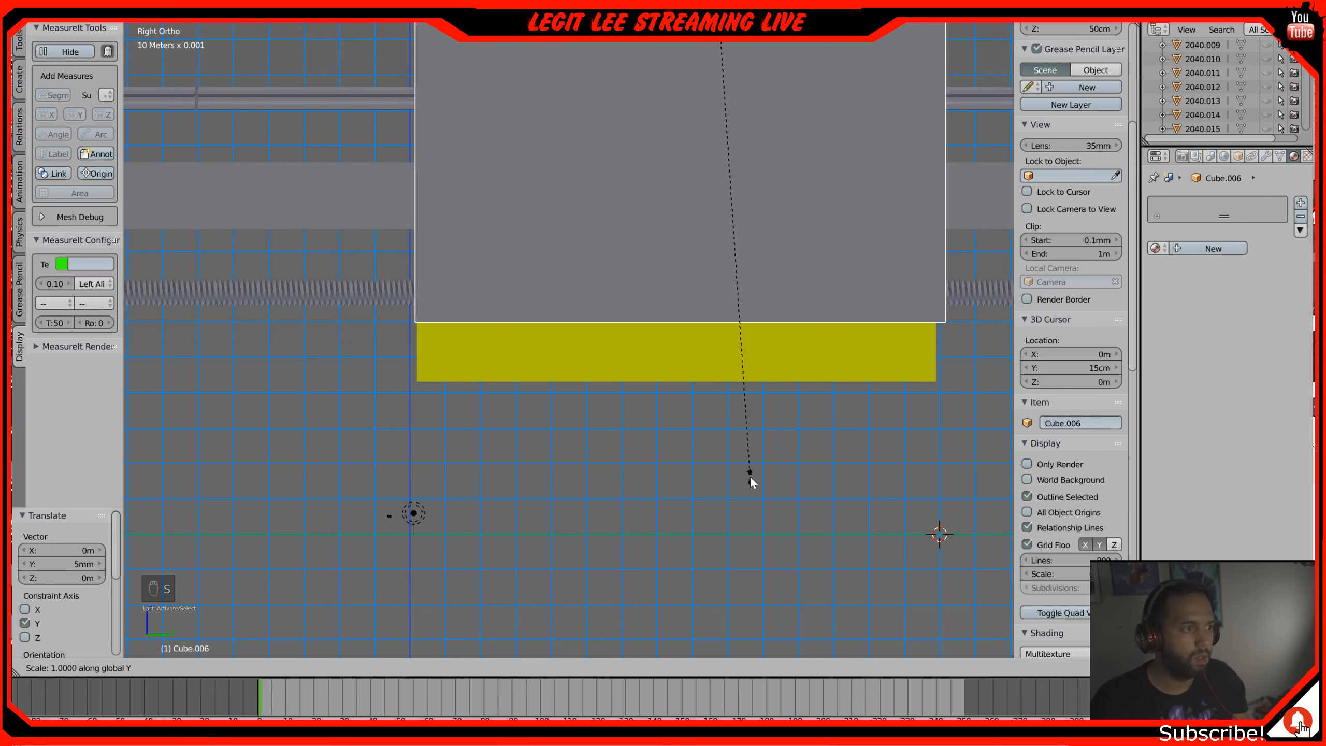
{"action": "key", "text": "Escape"}
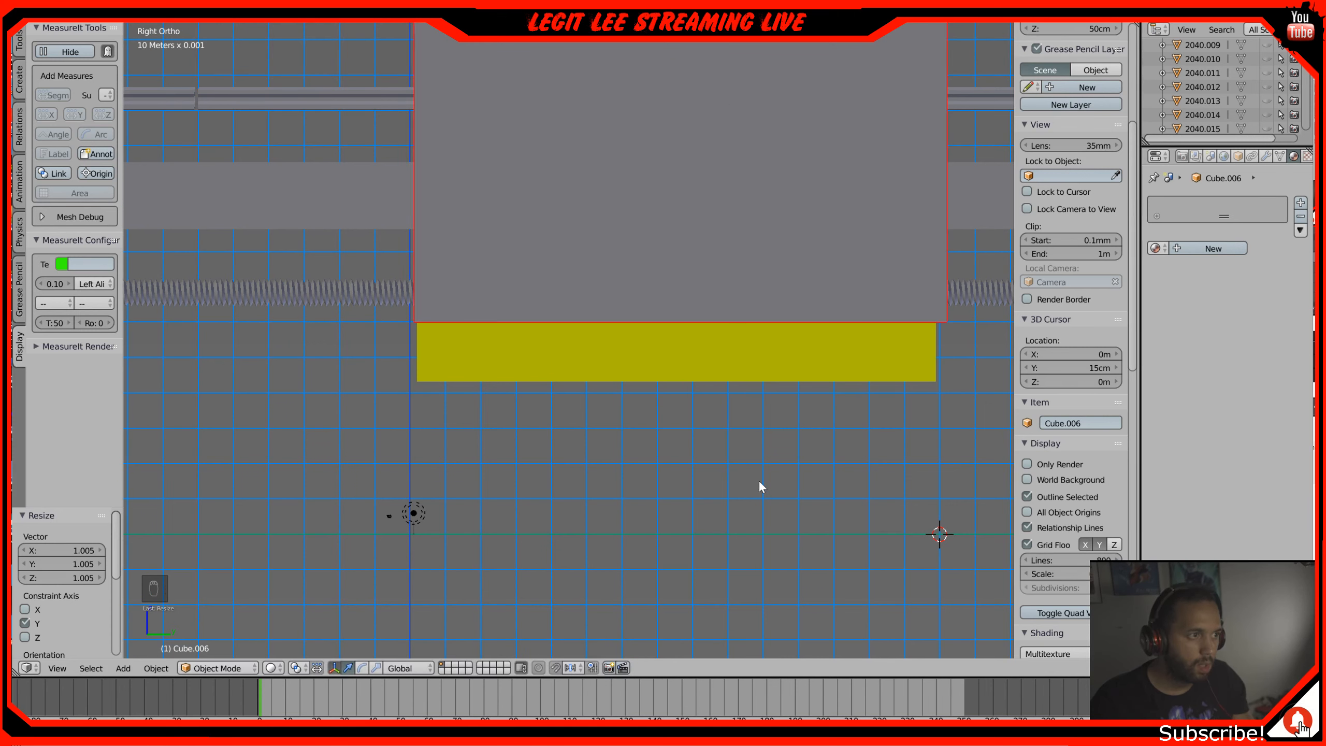
{"action": "key", "text": "ctrl+z"}
Step: Scale the flat yellow plate by about 1.02 along Y and shift it 0.792 mm along Y to match the side plate's width
{"action": "right_click", "coordinate": [786, 370]}
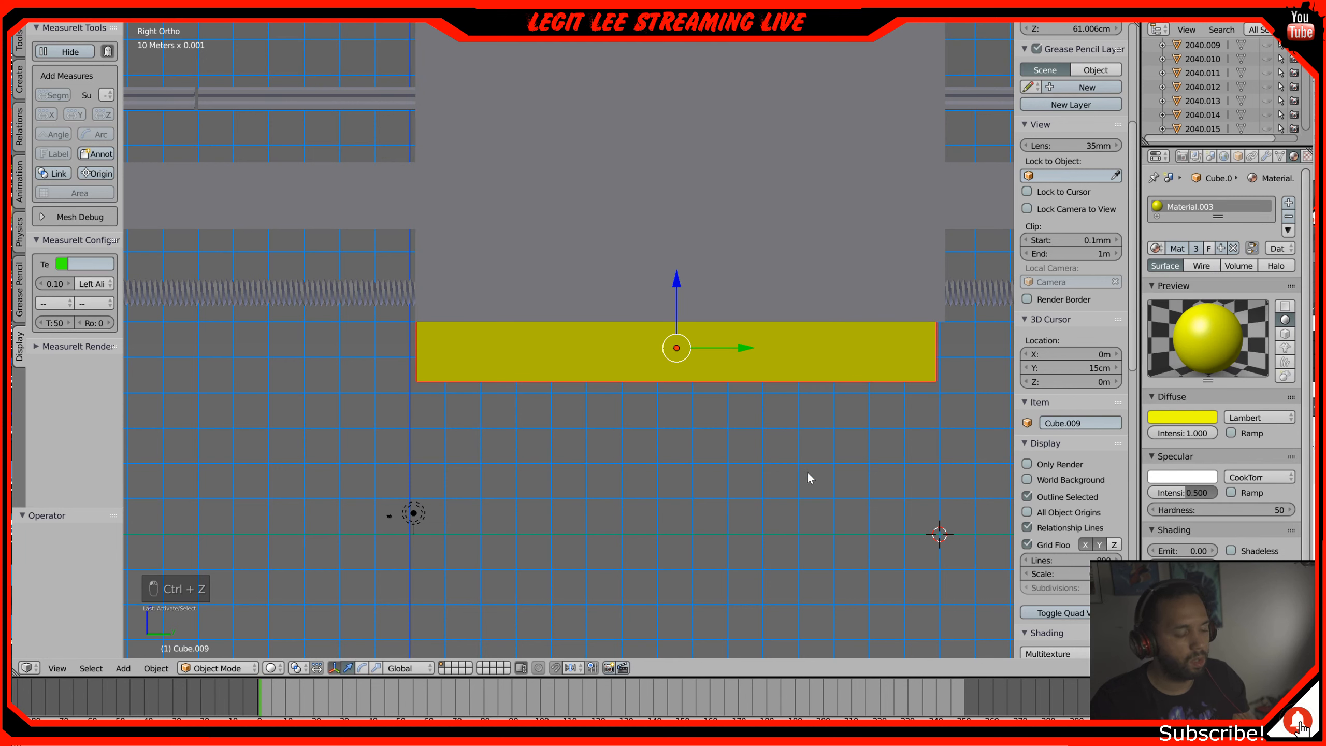
{"action": "key", "text": "s"}
{"action": "key", "text": "y"}
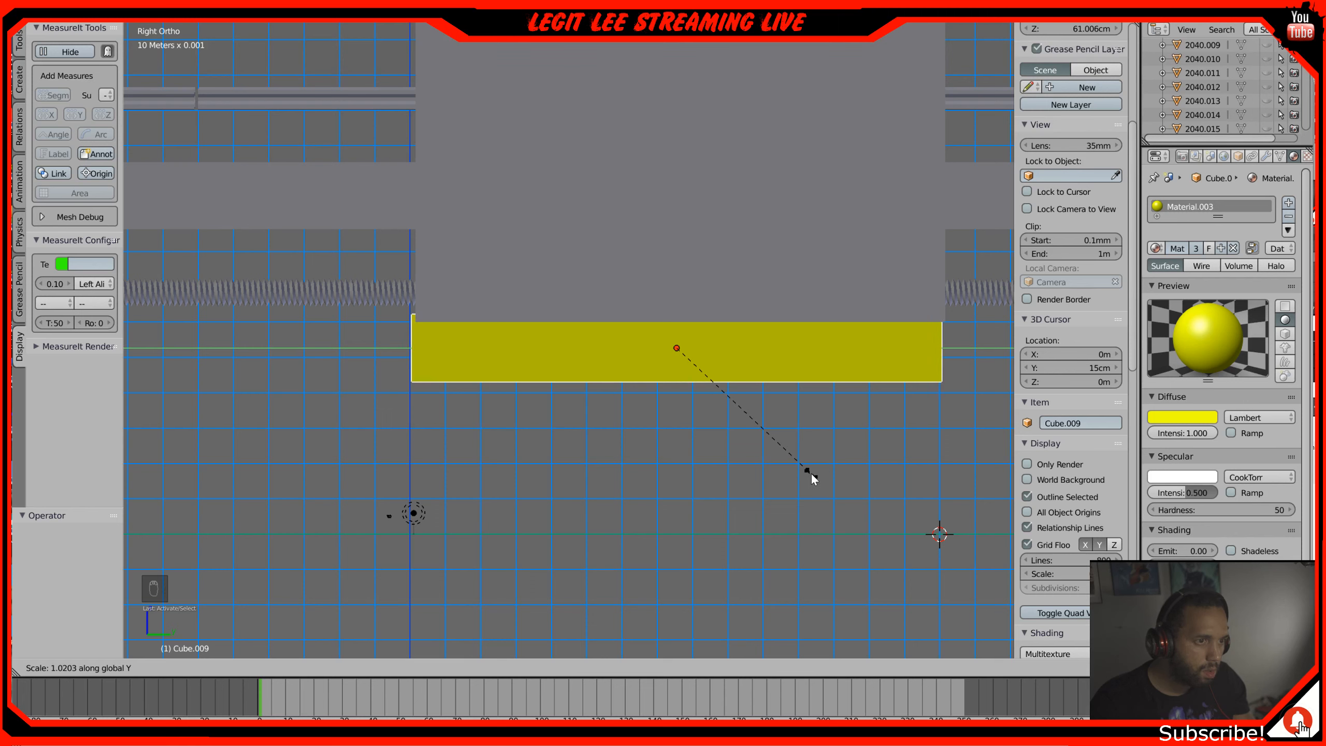
{"action": "left_click", "coordinate": [810, 473]}
{"action": "left_click_drag", "start_coordinate": [747, 346], "coordinate": [750, 347]}
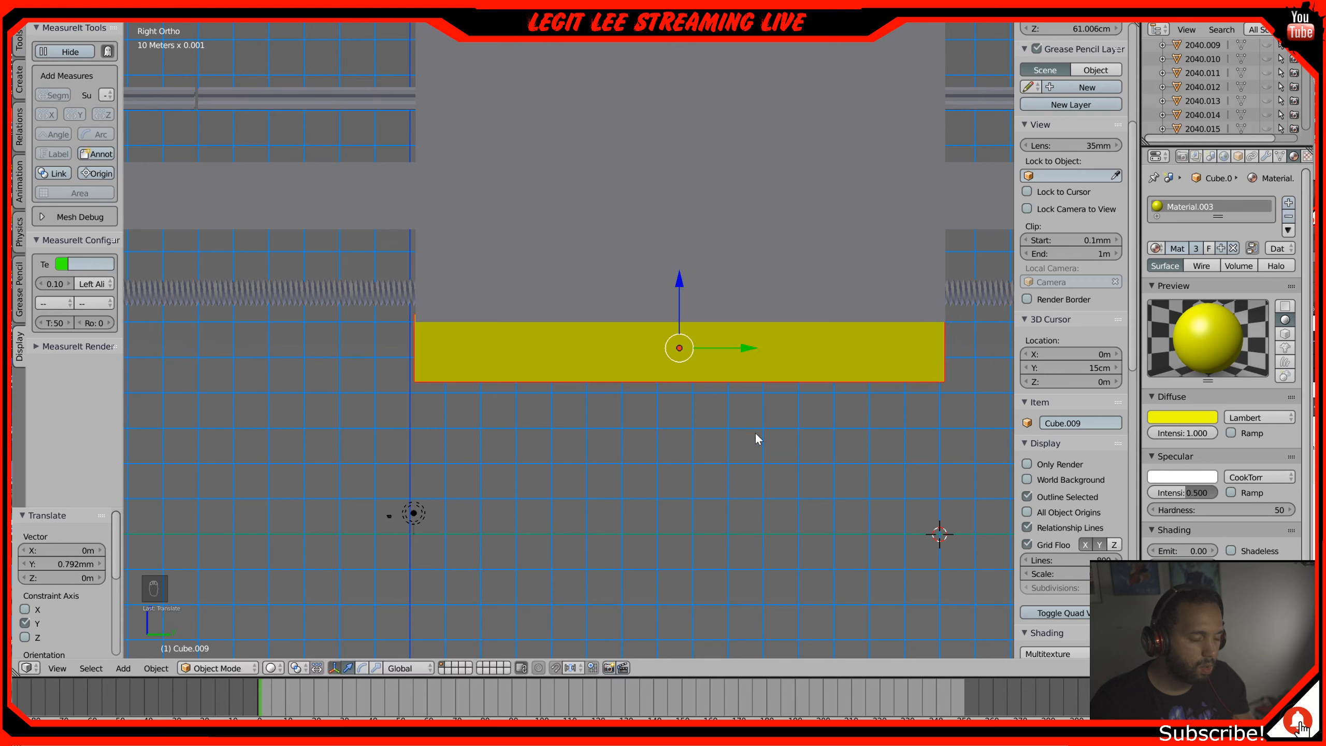
Step: Scale the flat yellow plate back by 0.989 along Y so its ends sit just inside the side plate's edges
{"action": "key", "text": "s"}
{"action": "key", "text": "y"}
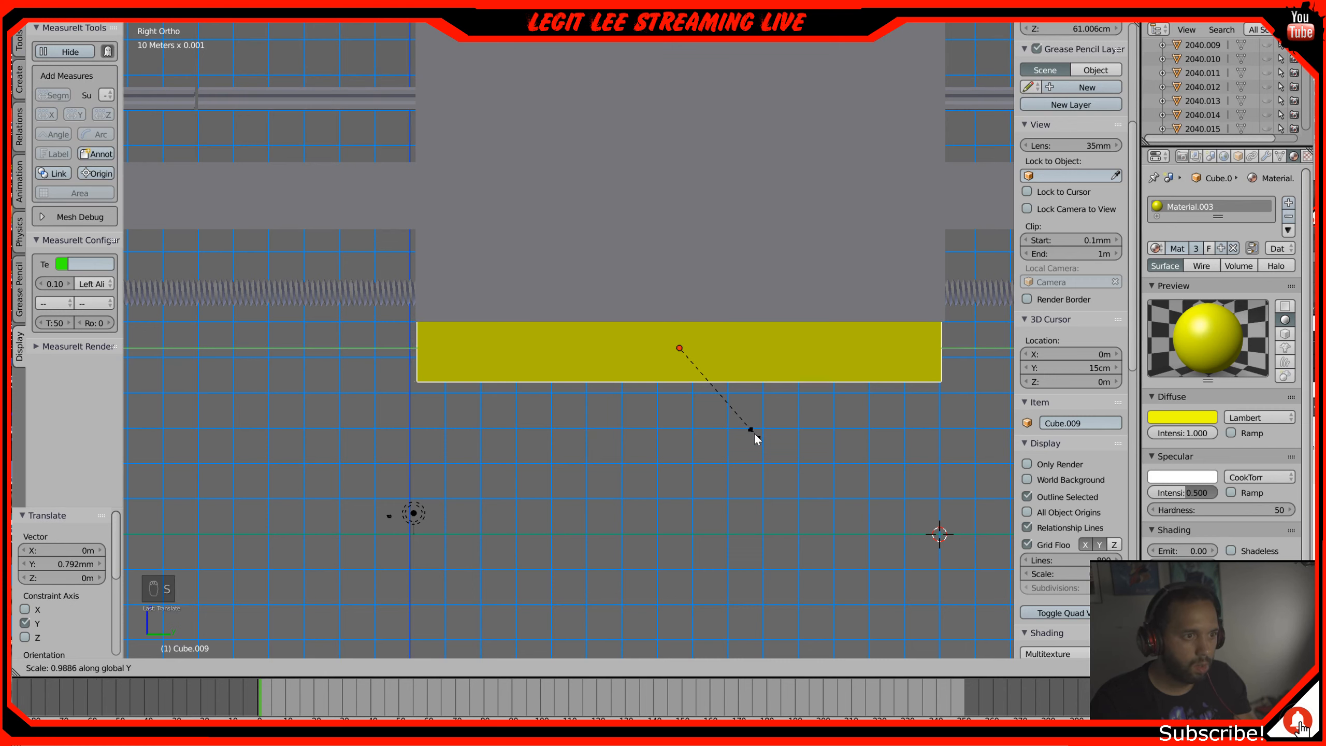
{"action": "left_click", "coordinate": [753, 434]}
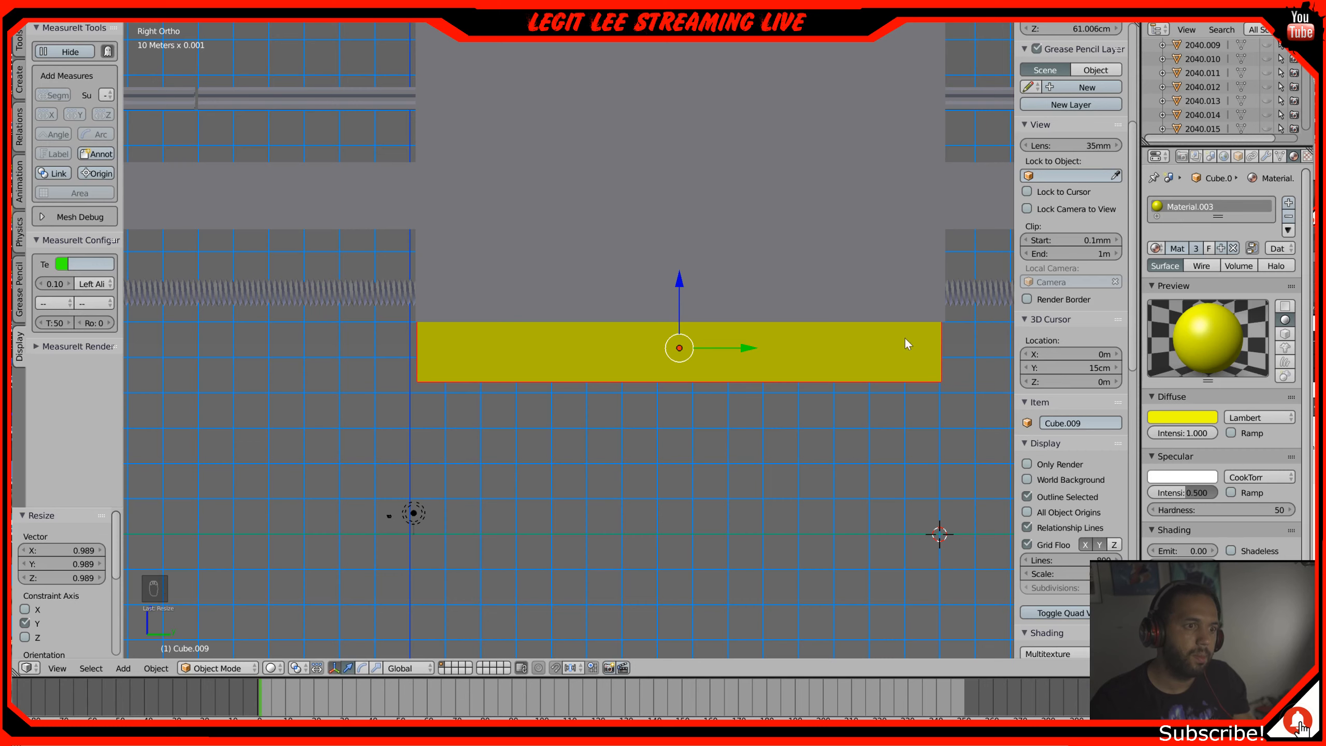
{"action": "left_click_drag", "start_coordinate": [739, 349], "coordinate": [740, 349]}
Step: Show the CNC design background image and compare the plate layout with it in the front view
{"action": "middle_click_drag", "start_coordinate": [701, 381], "coordinate": [643, 425]}
{"action": "scroll", "coordinate": [684, 416], "scroll_direction": "down", "scroll_amount": 1}
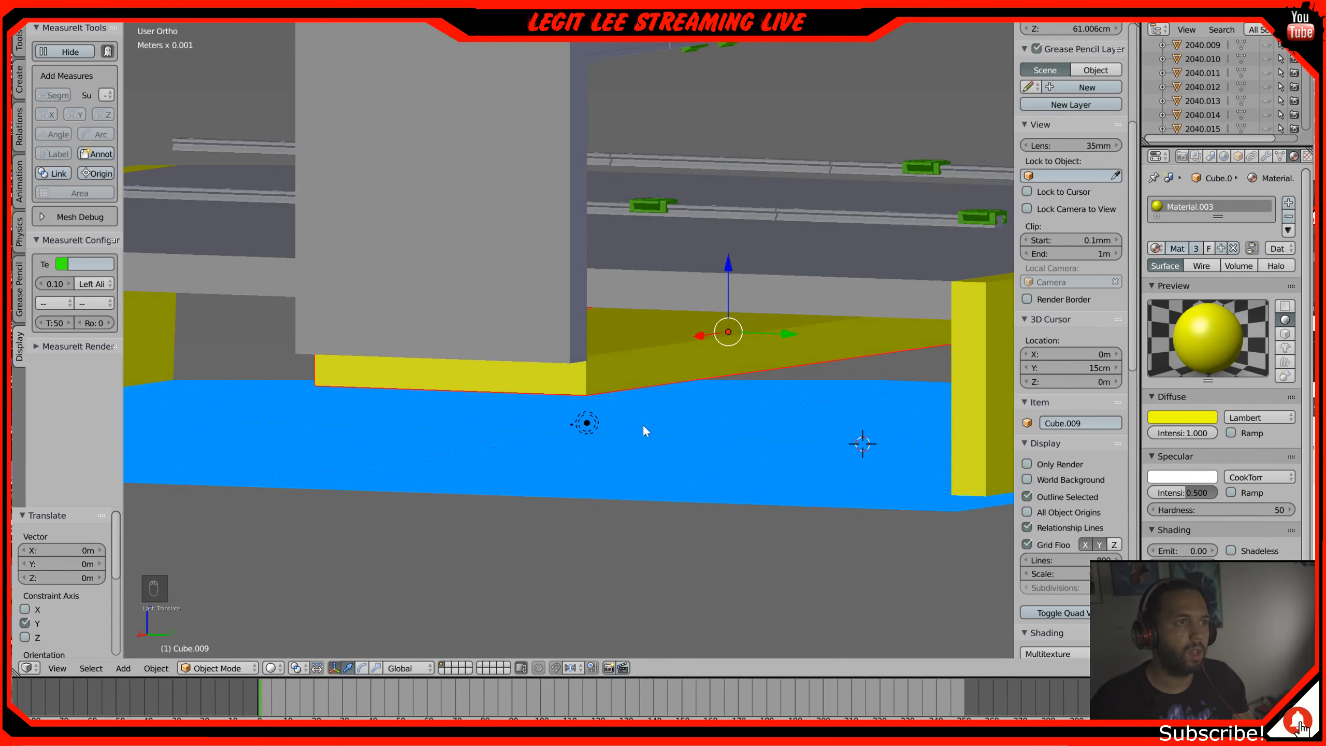
{"action": "scroll", "coordinate": [1126, 540], "scroll_direction": "down", "scroll_amount": 15}
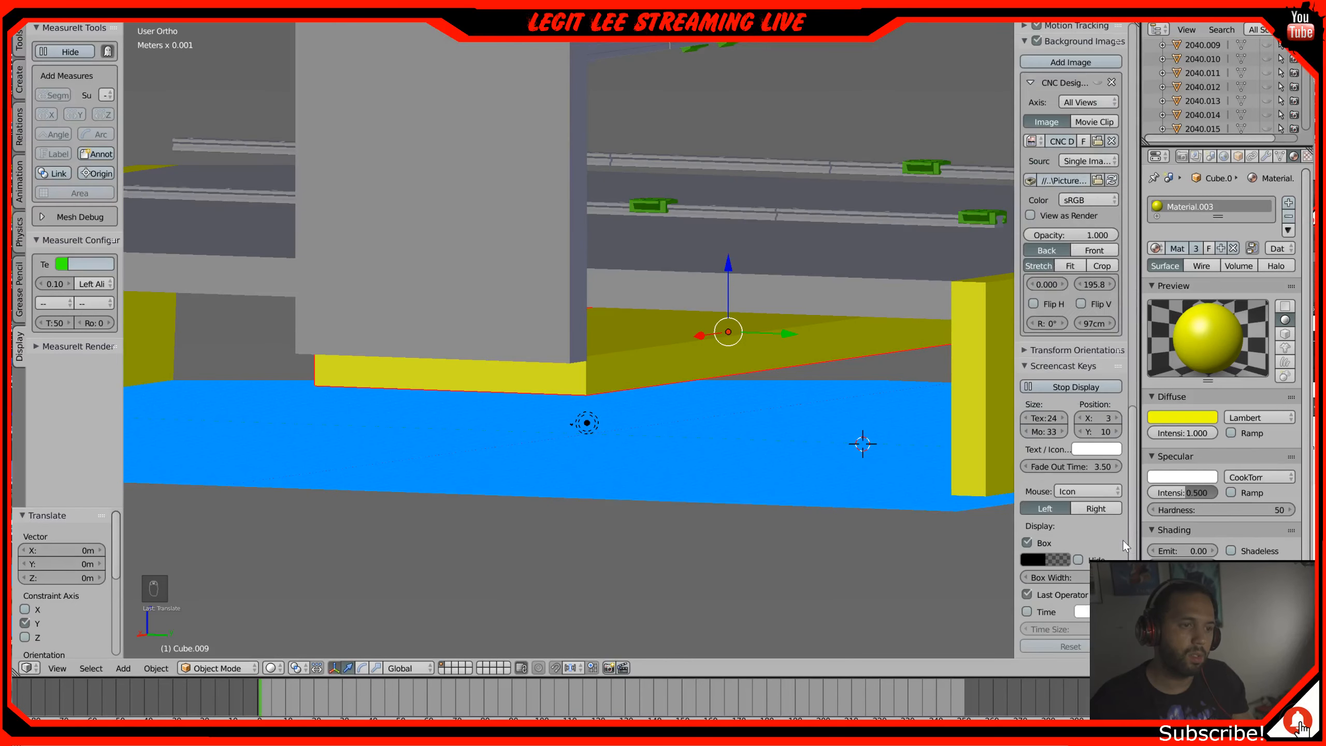
{"action": "scroll", "coordinate": [1118, 536], "scroll_direction": "up", "scroll_amount": 2}
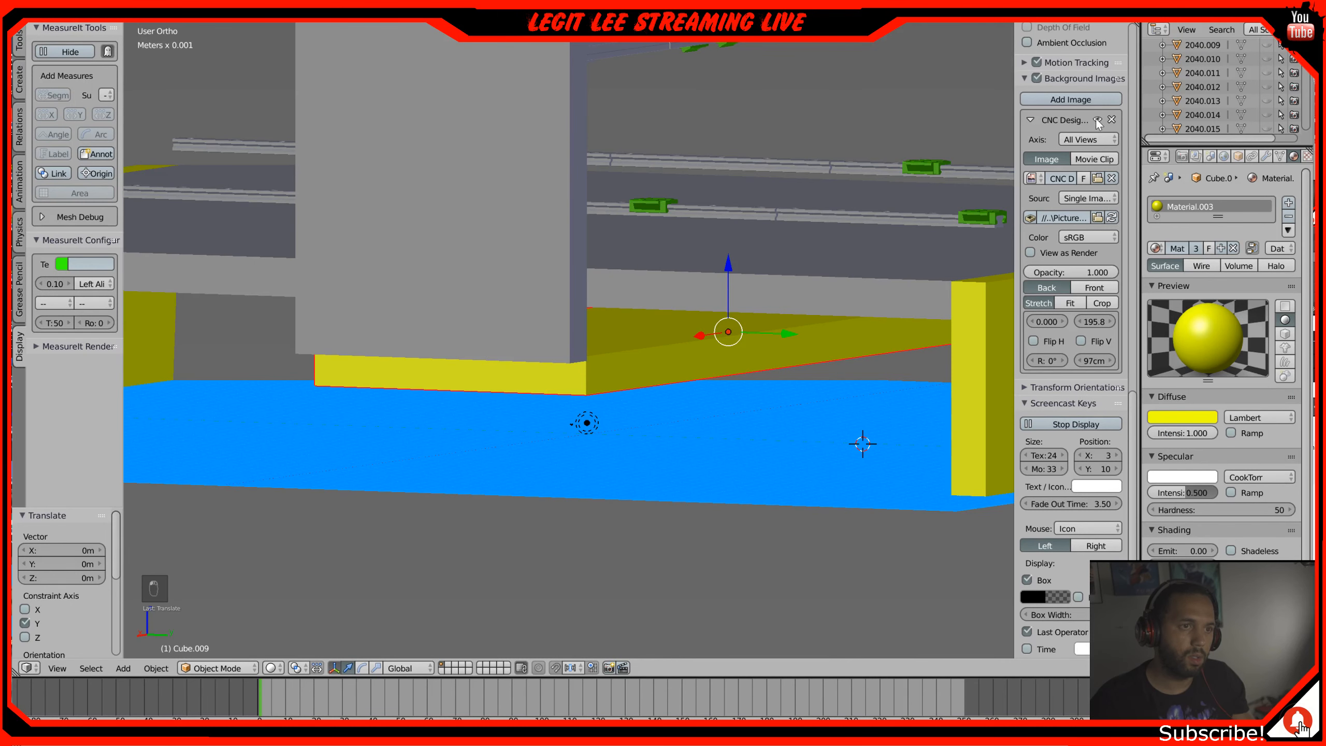
{"action": "key", "text": "KP_1"}
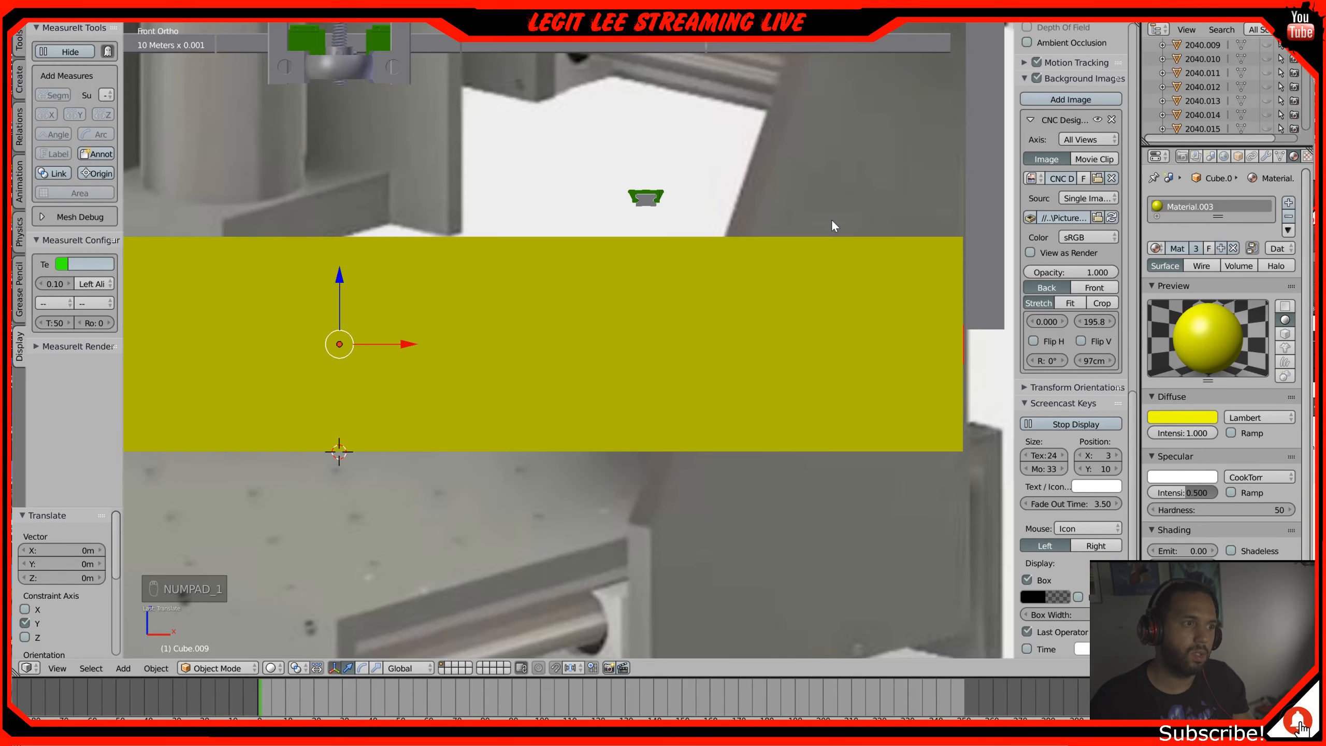
{"action": "scroll", "coordinate": [830, 219], "scroll_direction": "down", "scroll_amount": 2}
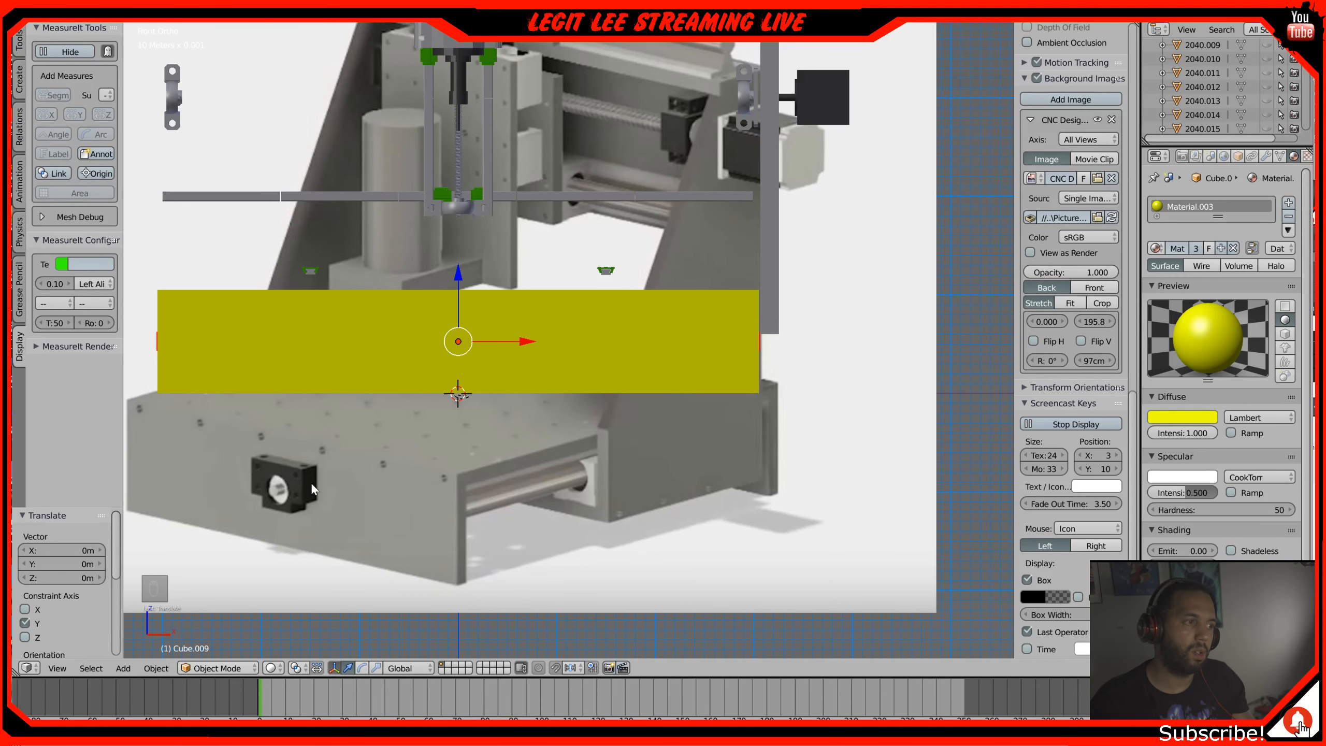
{"action": "middle_click_drag", "start_coordinate": [593, 460], "coordinate": [632, 436]}
{"action": "mouse_move", "coordinate": [773, 397]}
{"action": "middle_mouse_down"}
{"action": "mouse_move", "coordinate": [840, 406]}
{"action": "mouse_move", "coordinate": [791, 432]}
{"action": "mouse_move", "coordinate": [735, 432]}
{"action": "mouse_move", "coordinate": [786, 406]}
{"action": "middle_mouse_up"}
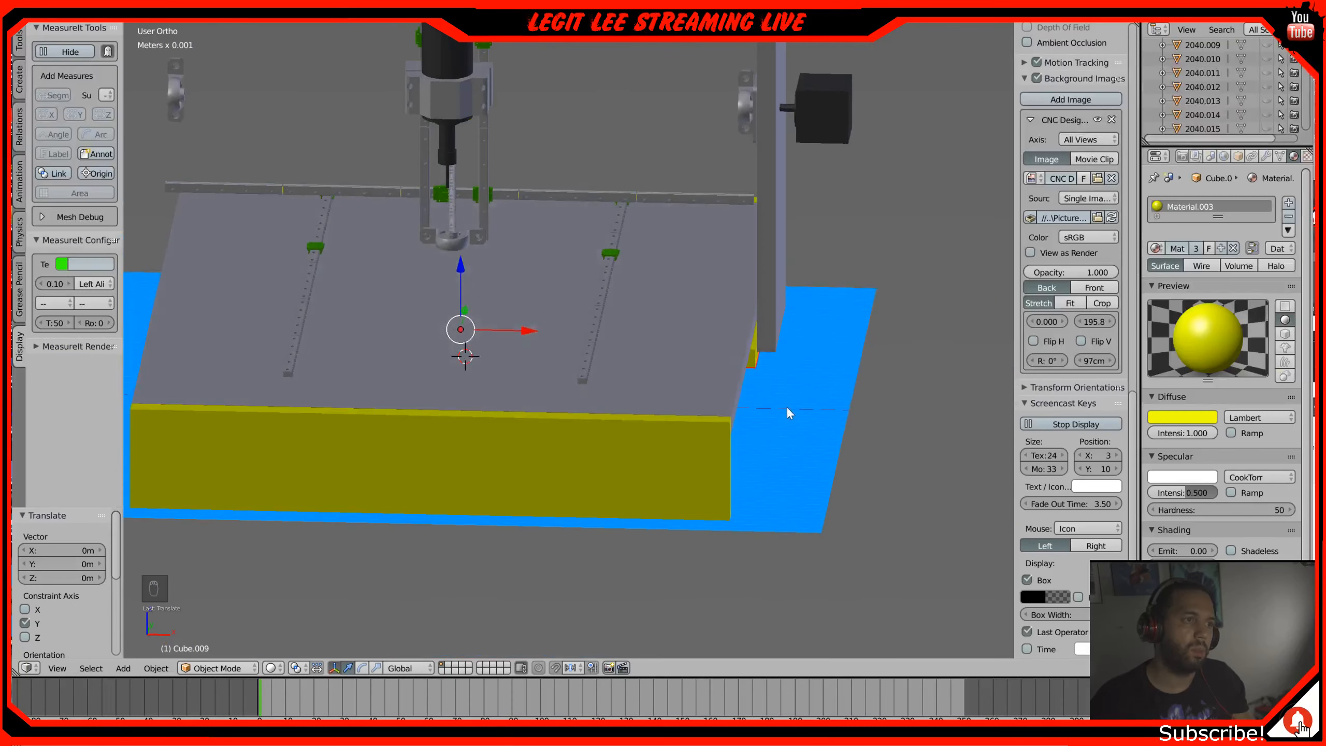
Step: Hide the CNC design background image and lower the upright side plate 2 cm along Z
{"action": "key", "text": "KP_1"}
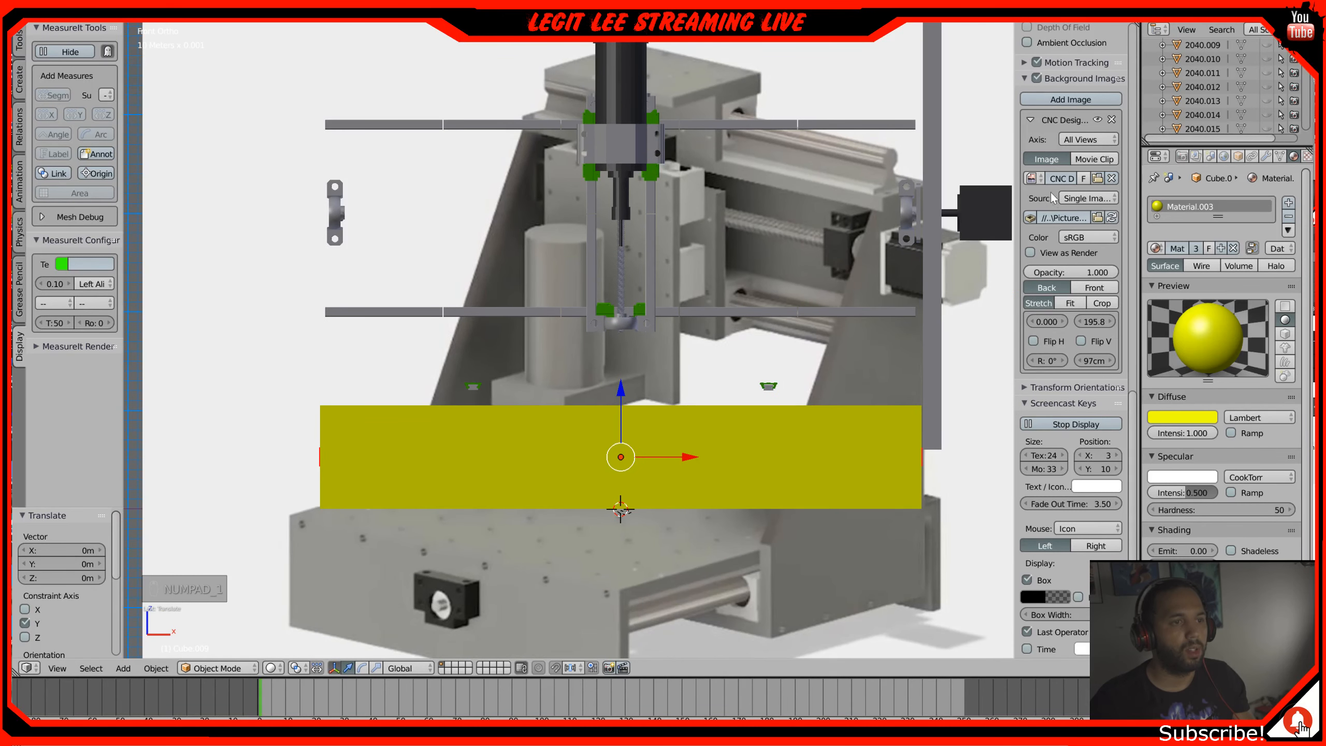
{"action": "left_click", "coordinate": [1096, 114]}
{"action": "middle_click_drag", "start_coordinate": [753, 248], "coordinate": [661, 280]}
{"action": "right_click", "coordinate": [661, 267]}
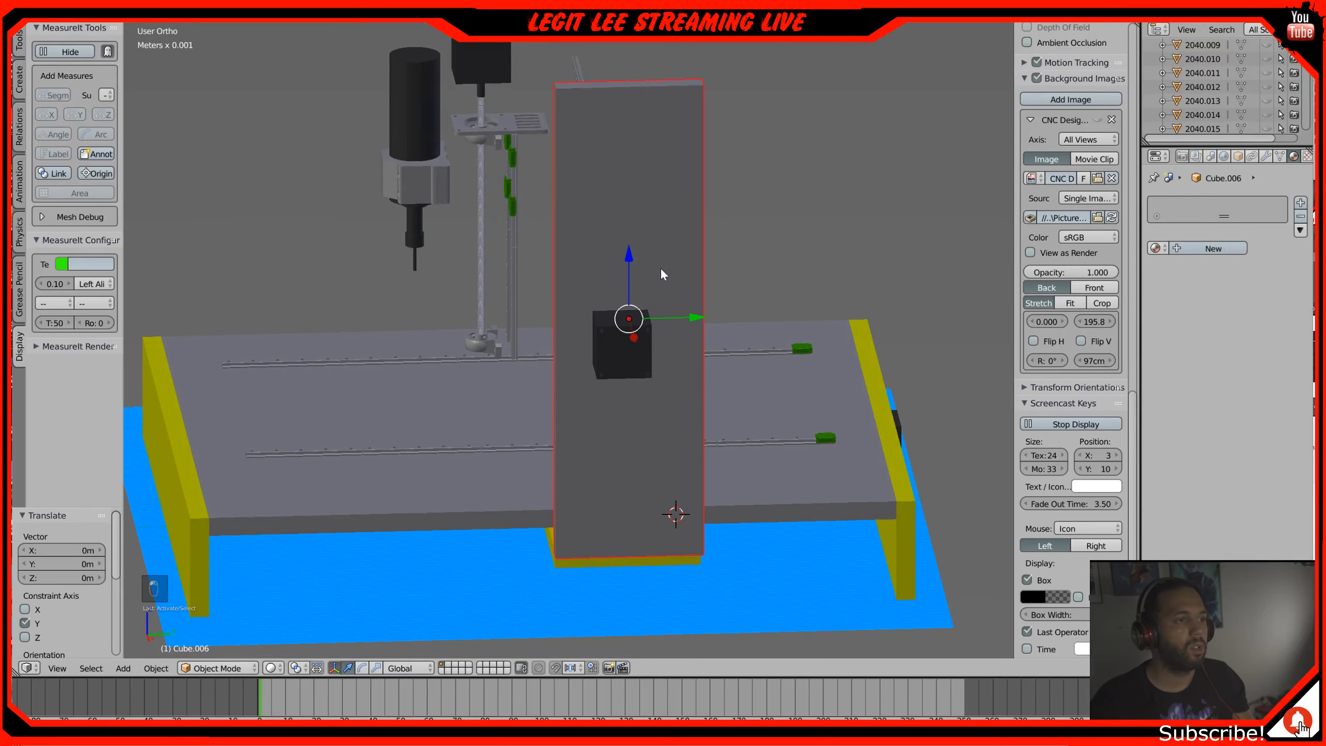
{"action": "key", "text": "KP_1"}
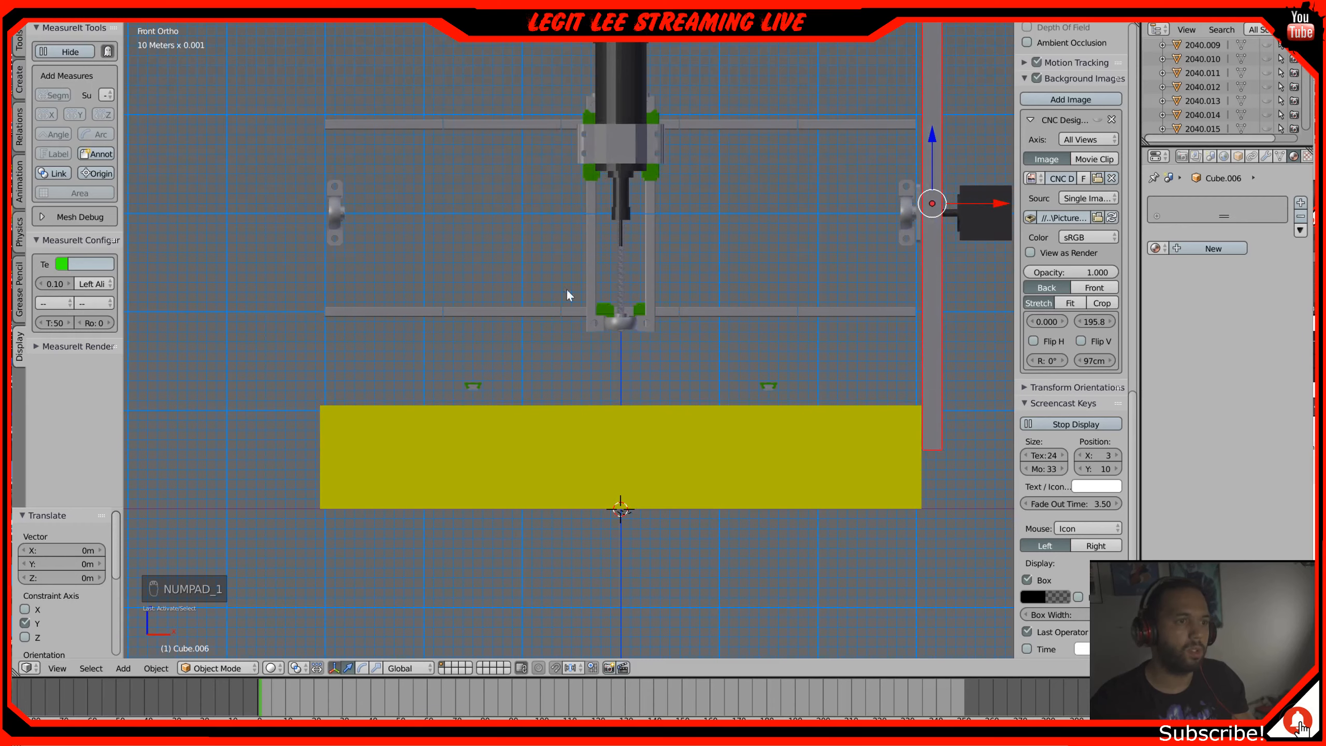
{"action": "key", "text": "KP_3"}
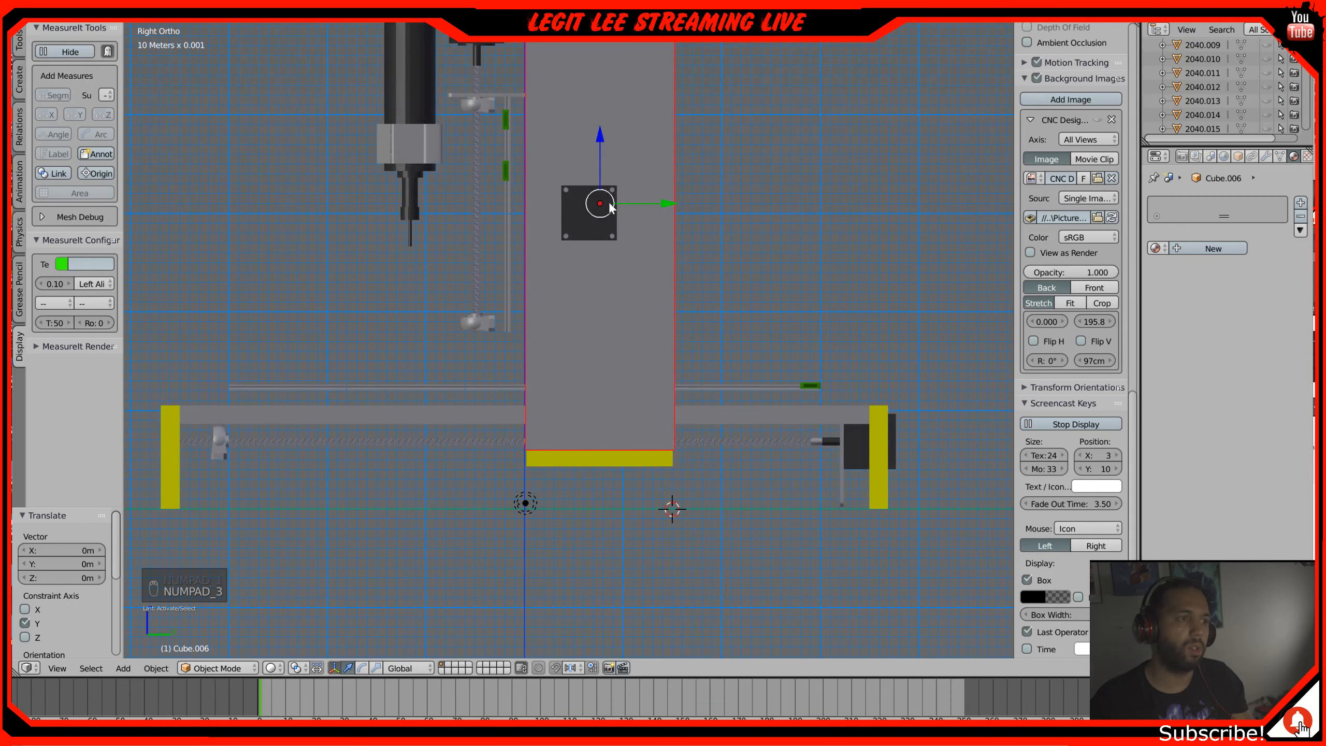
{"action": "left_click_drag", "start_coordinate": [599, 133], "coordinate": [600, 149]}
{"action": "middle_click_drag", "start_coordinate": [539, 266], "coordinate": [770, 228]}
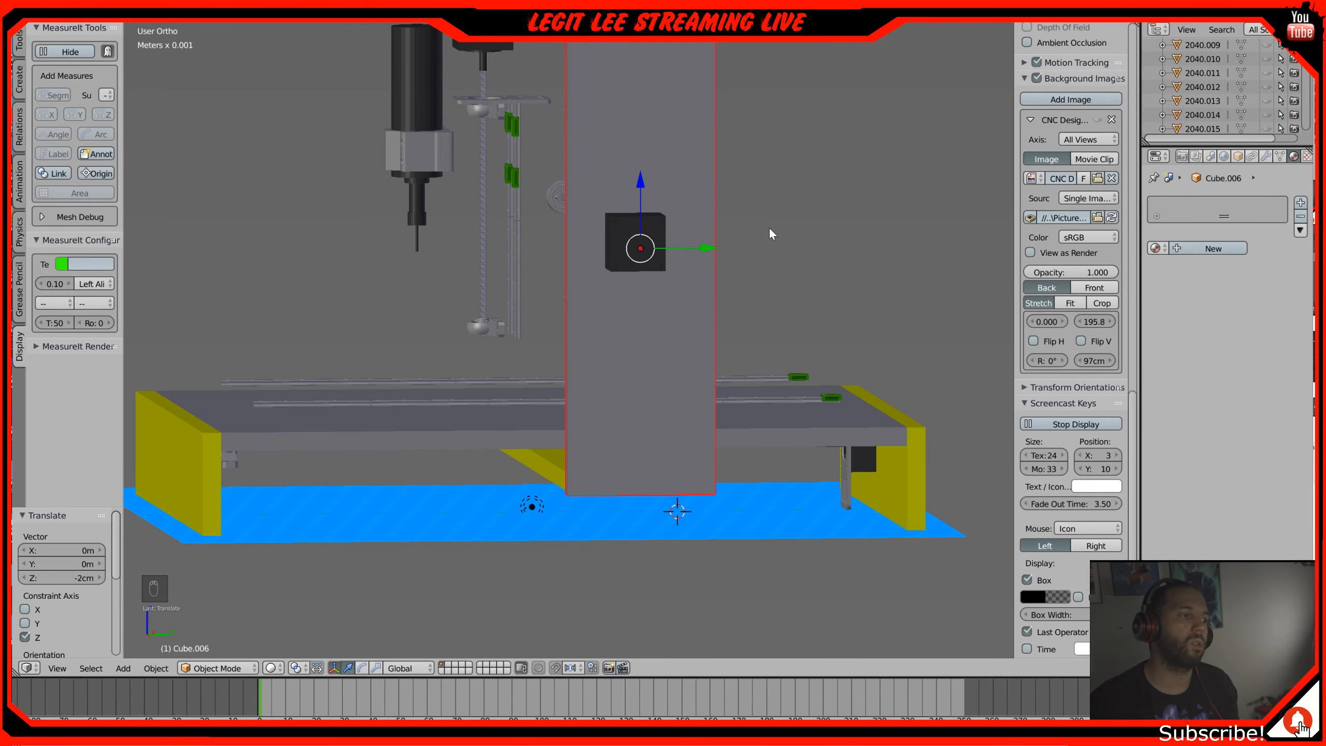
{"action": "middle_click_drag", "start_coordinate": [621, 222], "coordinate": [643, 226]}
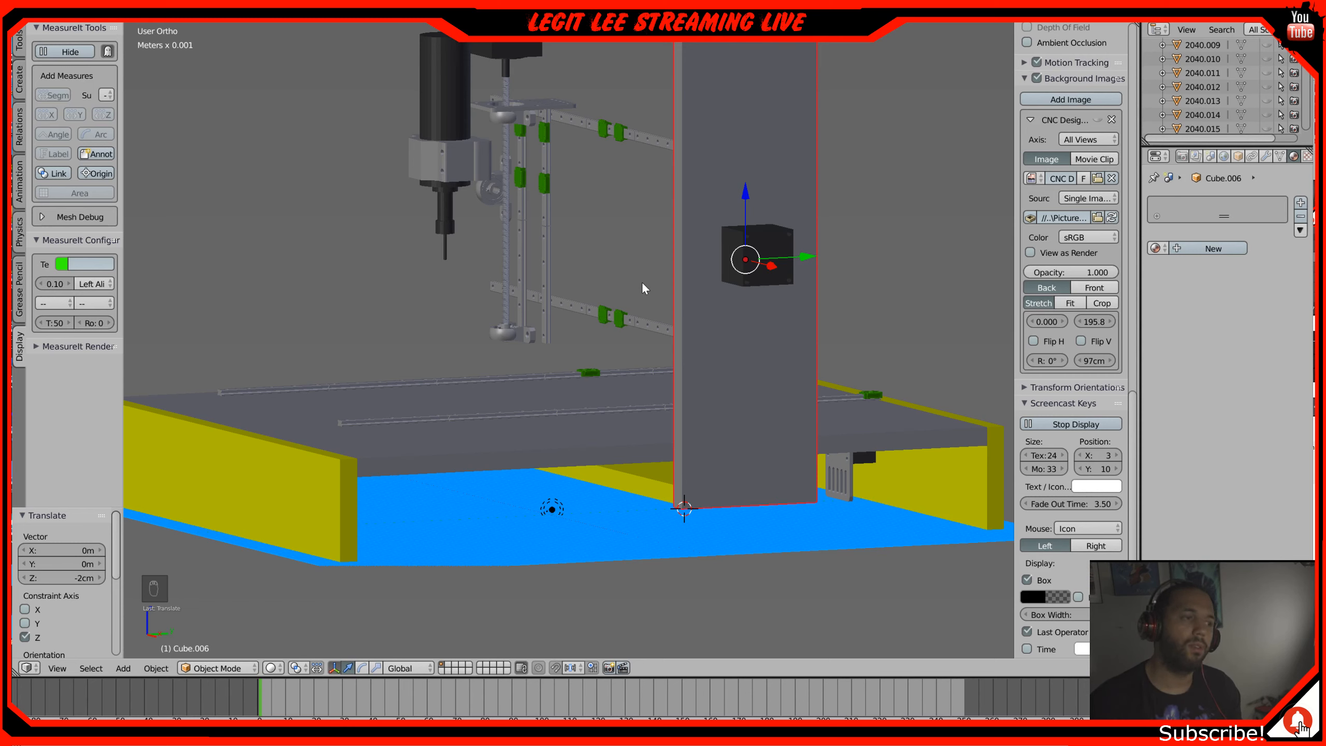
{"action": "scroll", "coordinate": [642, 283], "scroll_direction": "down", "scroll_amount": 3}
{"action": "scroll", "coordinate": [642, 282], "scroll_direction": "up", "scroll_amount": 2}
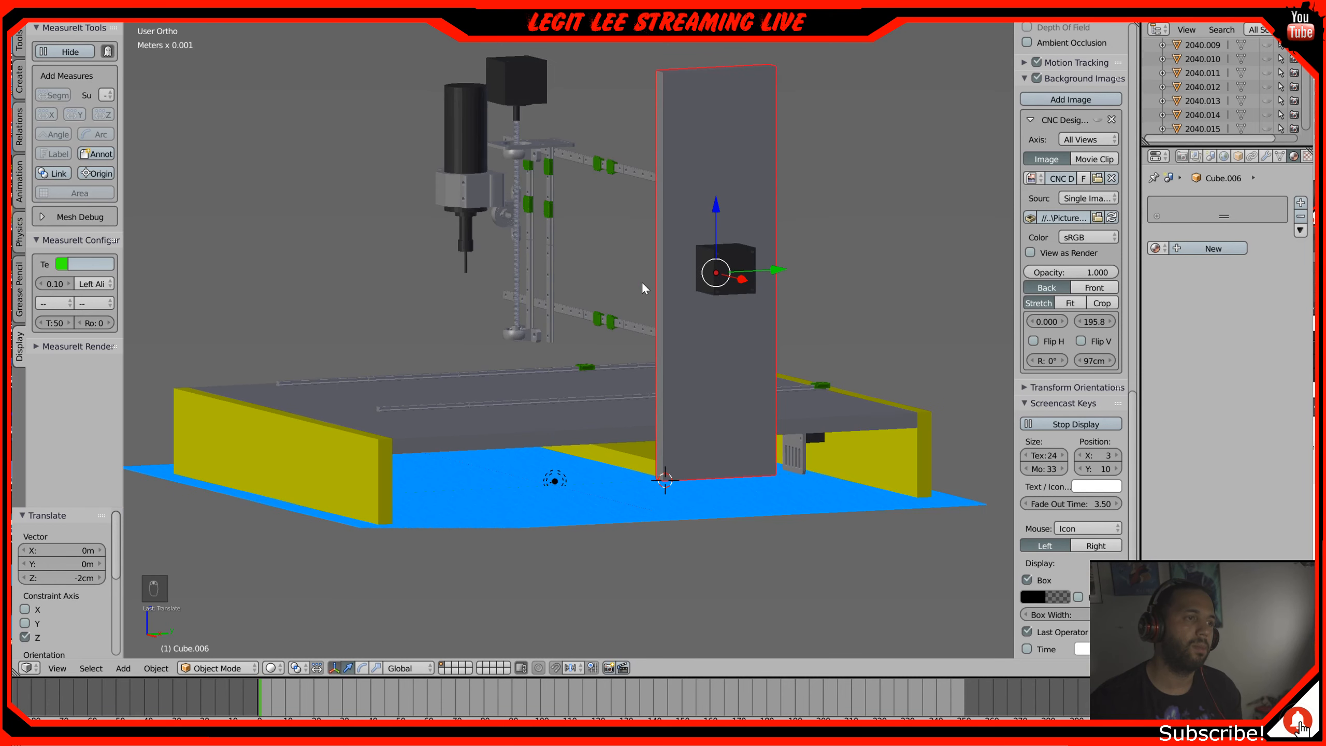
Step: Set the upright side plate's Z dimension to 40 cm and lower the plate 5 cm along Z
{"action": "key", "text": "KP_3"}
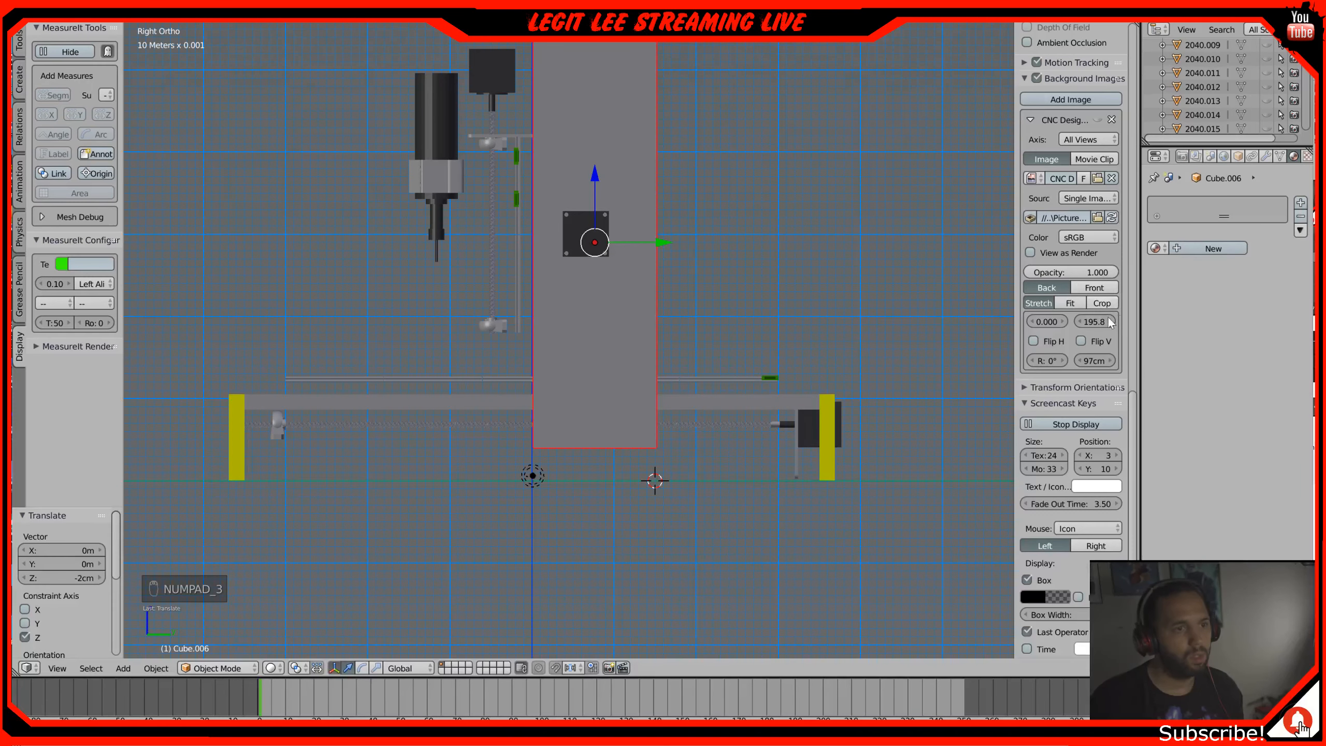
{"action": "scroll", "coordinate": [1113, 308], "scroll_direction": "up", "scroll_amount": 12}
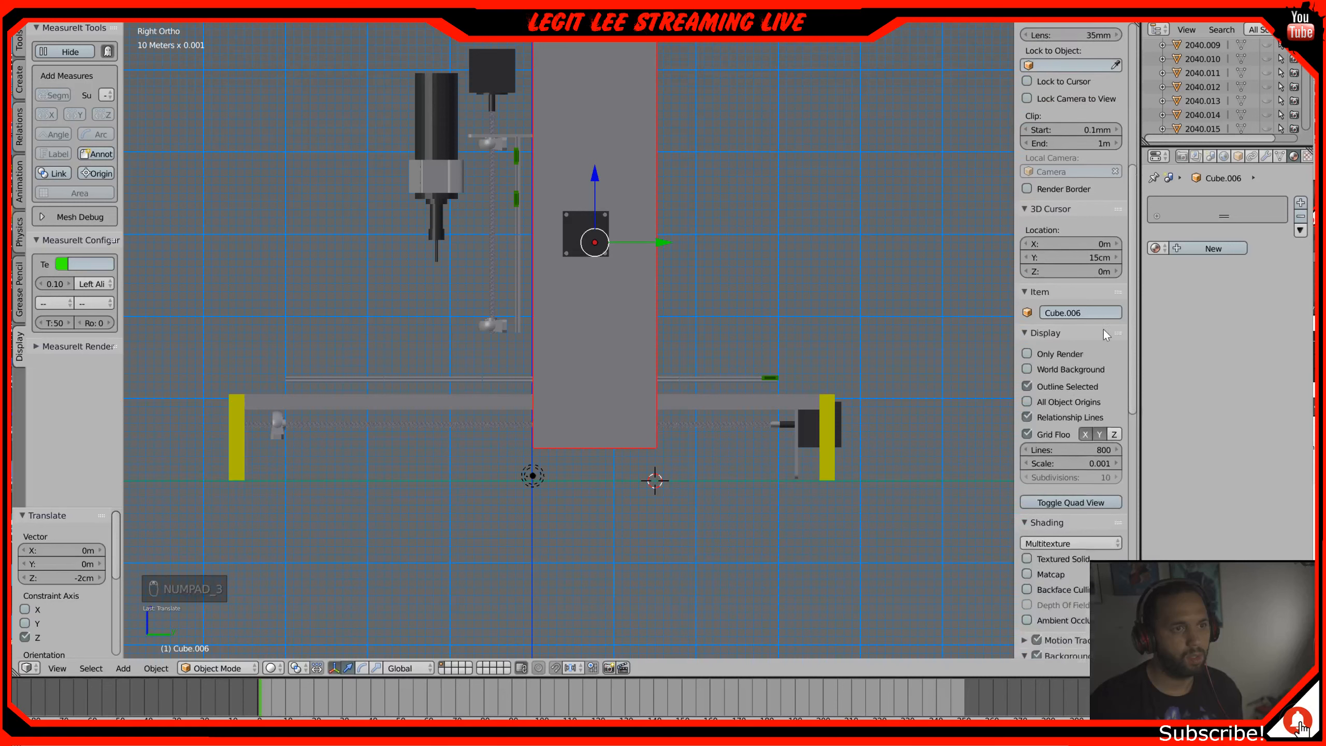
{"action": "scroll", "coordinate": [1105, 334], "scroll_direction": "up", "scroll_amount": 8}
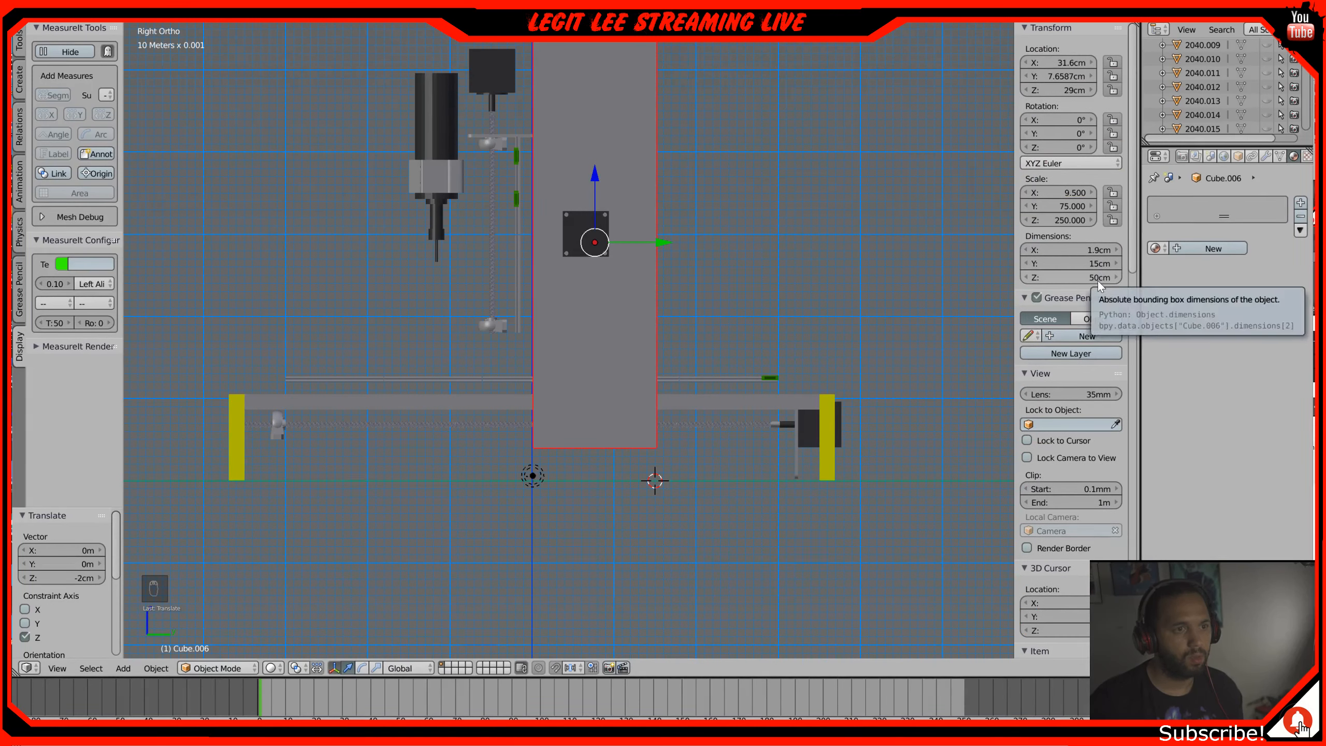
{"action": "left_click", "coordinate": [1095, 278]}
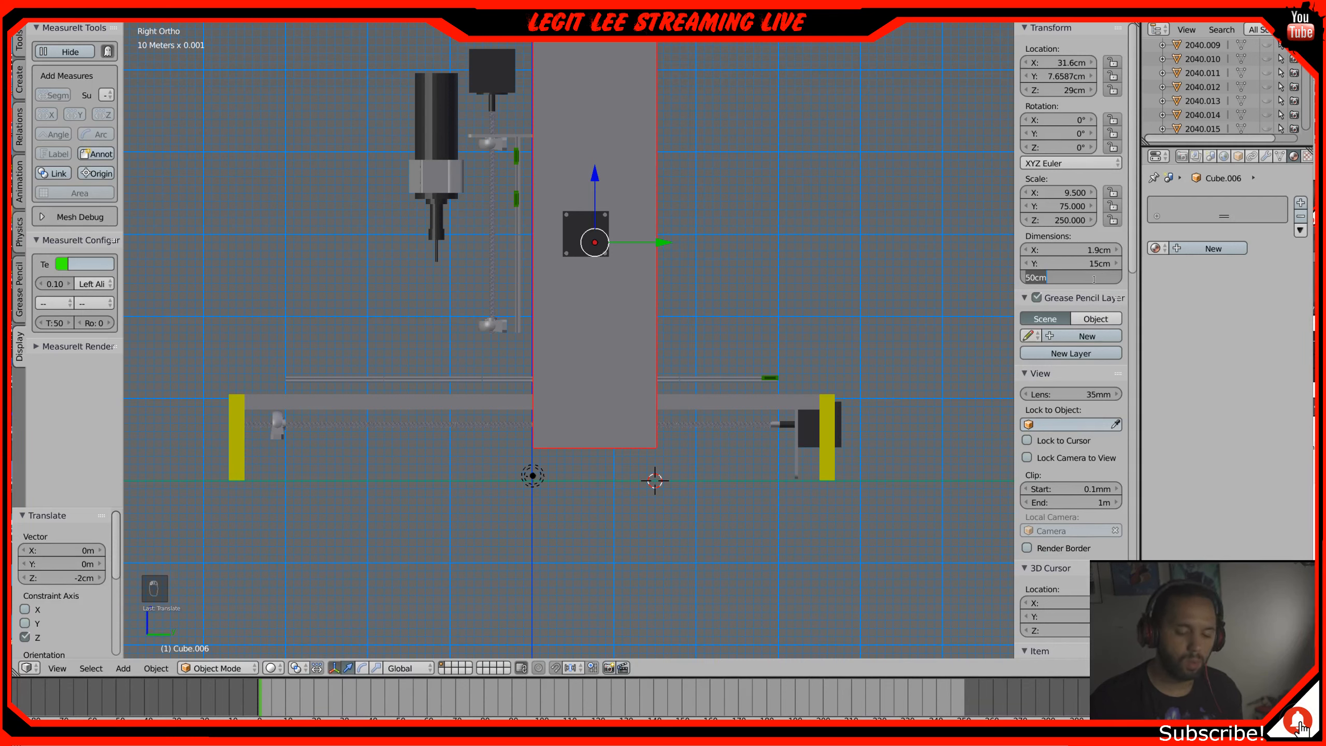
{"action": "type", "text": "40"}
{"action": "key", "text": "Return"}
{"action": "left_click", "coordinate": [1096, 283]}
{"action": "type", "text": "400"}
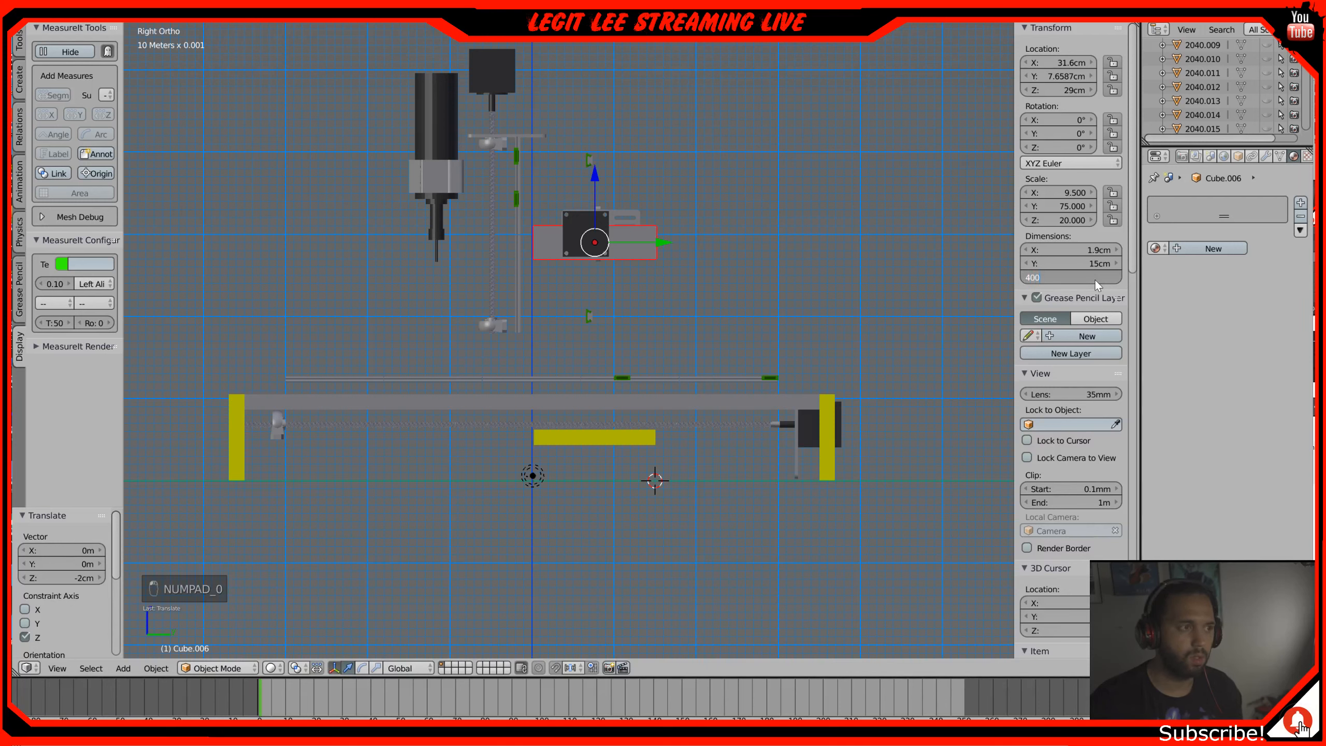
{"action": "key", "text": "Return"}
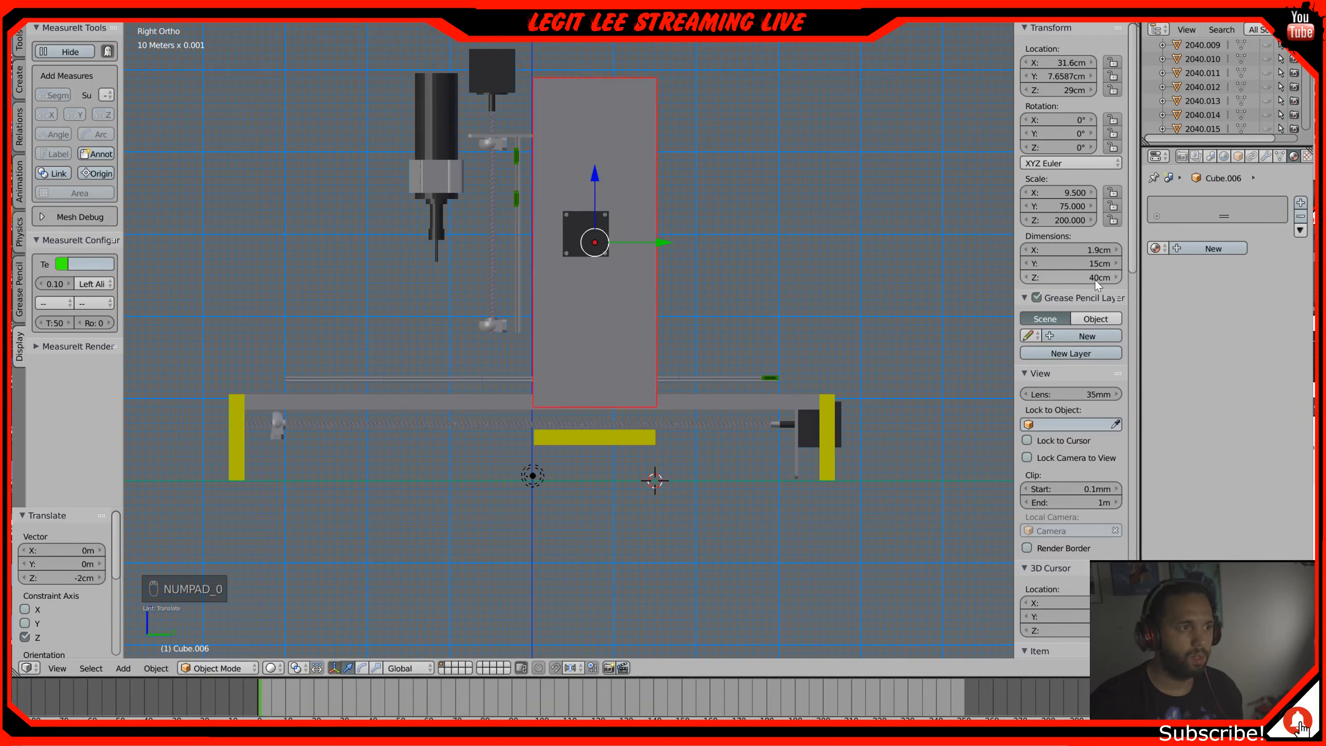
{"action": "key", "text": "g"}
{"action": "key", "text": "z"}
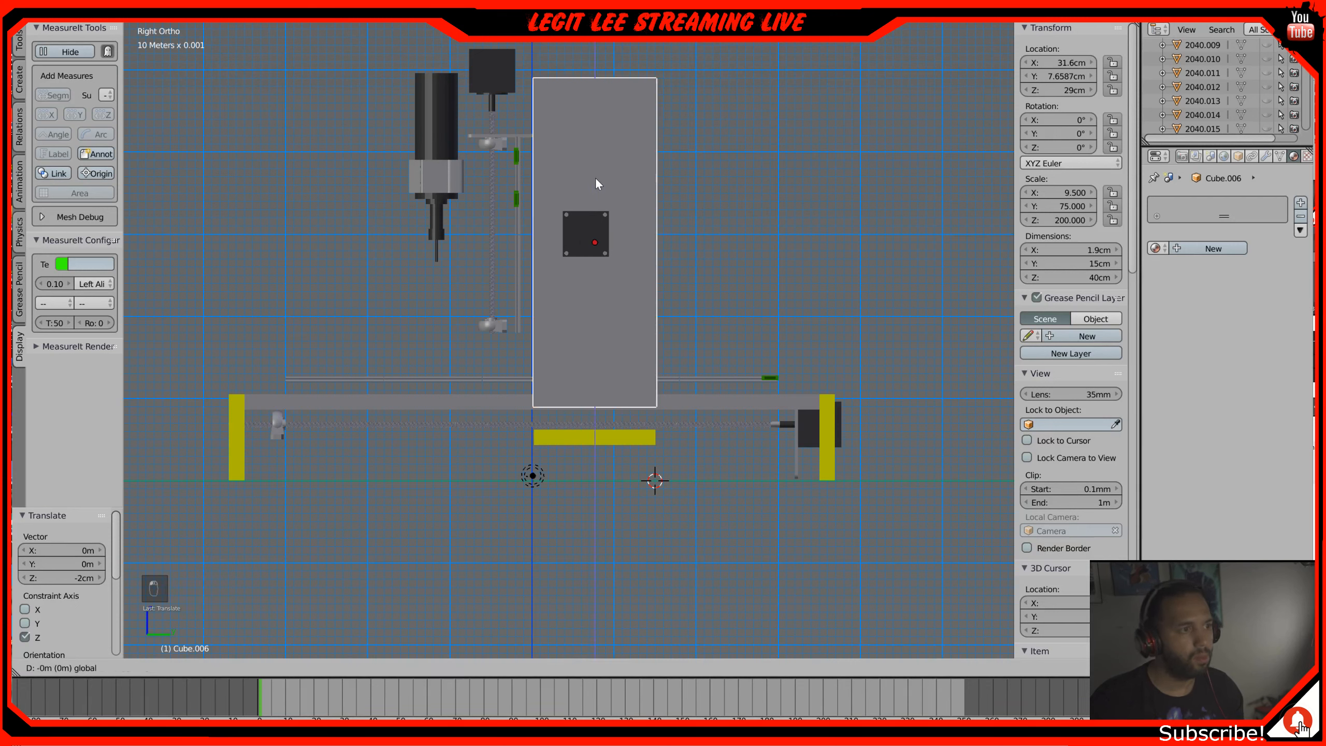
{"action": "left_click", "coordinate": [599, 213]}
Step: Shorten the upright side plate to a Z dimension of 30 cm and move it down another 5 cm
{"action": "left_click", "coordinate": [1097, 277]}
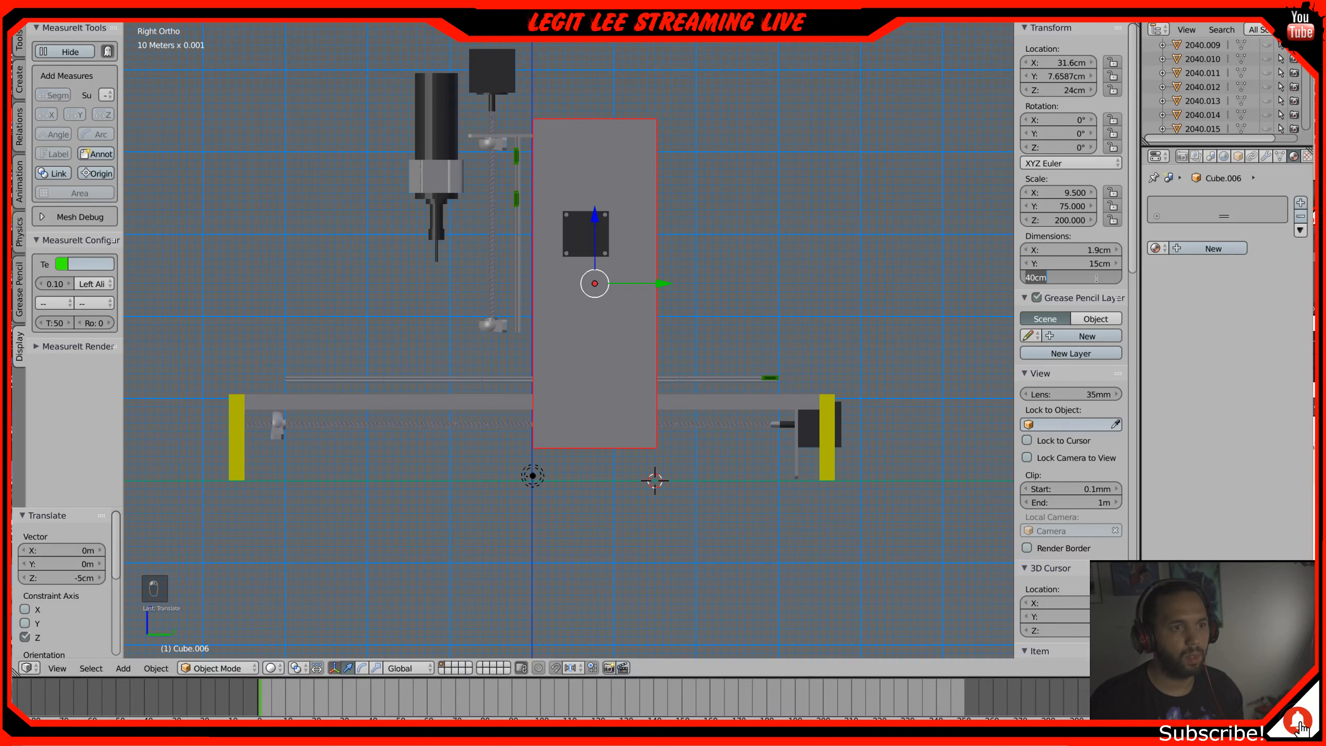
{"action": "type", "text": "00"}
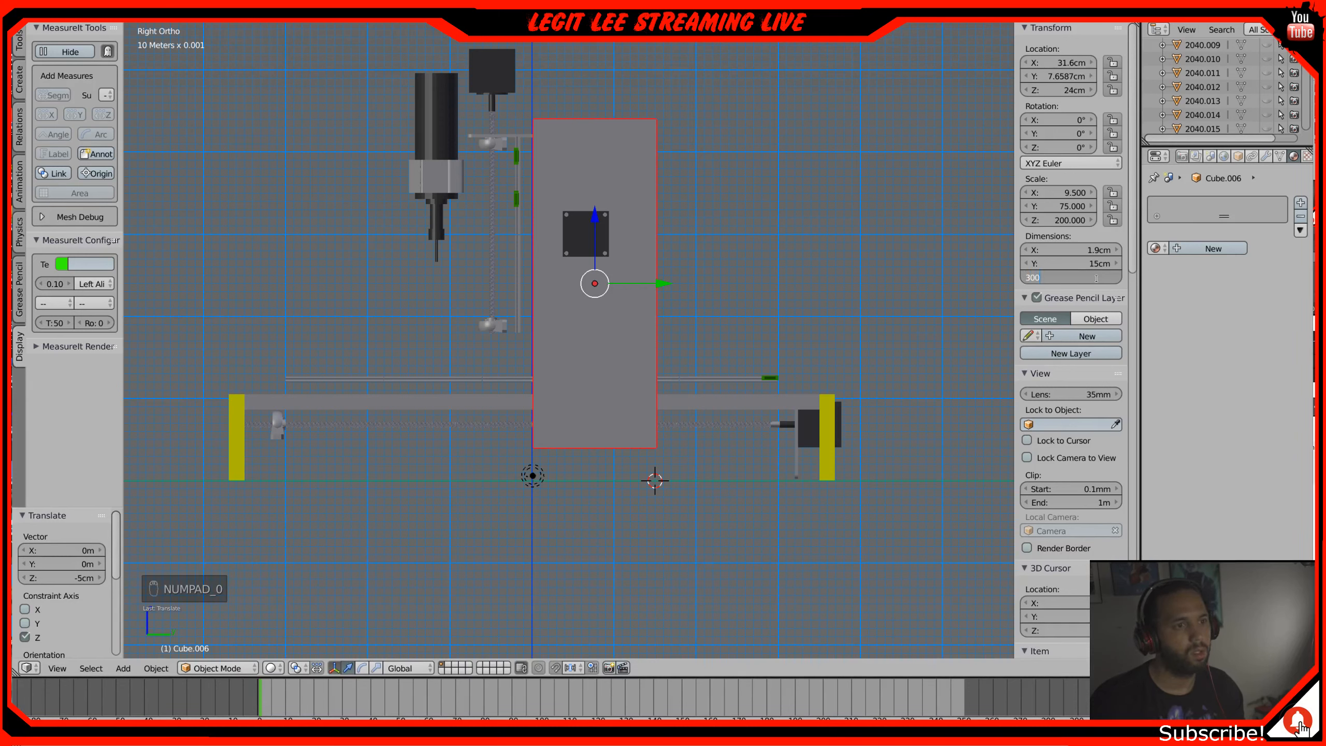
{"action": "key", "text": "Return"}
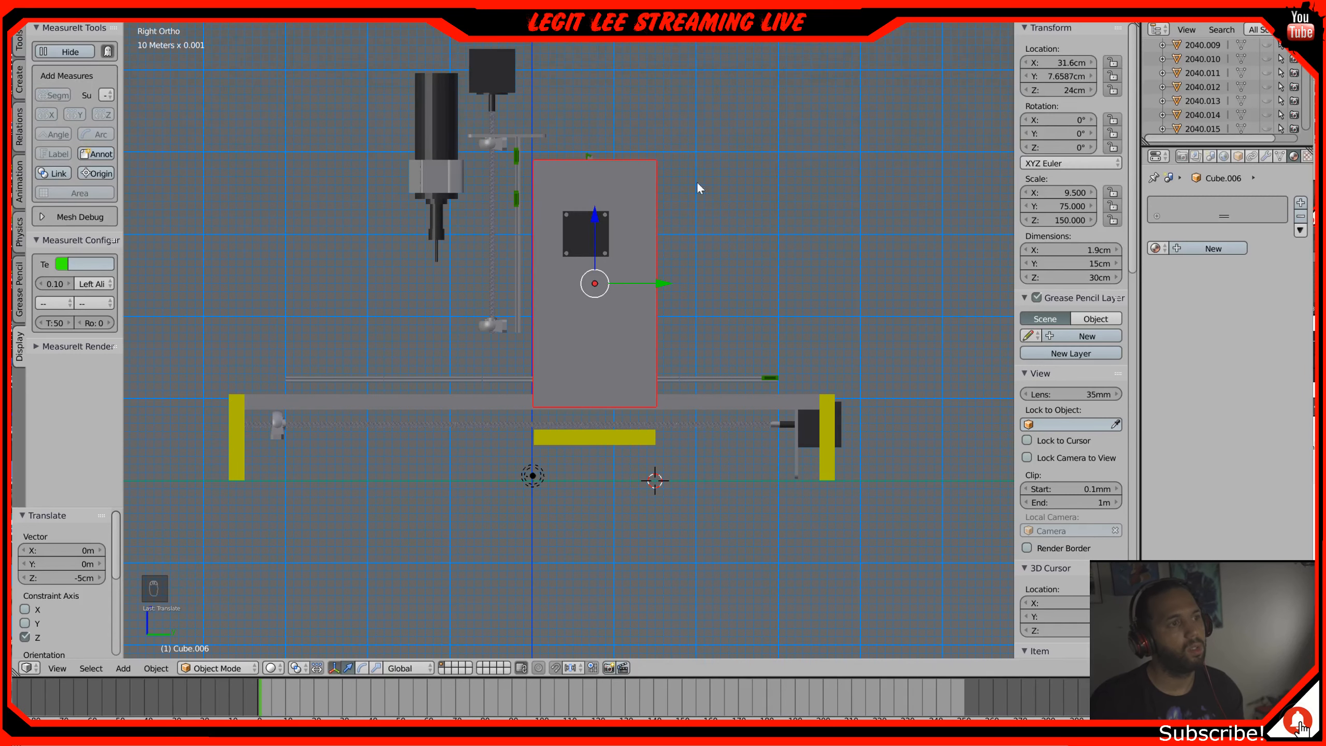
{"action": "left_click_drag", "start_coordinate": [594, 224], "coordinate": [595, 256]}
{"action": "mouse_move", "coordinate": [593, 255]}
{"action": "middle_mouse_down"}
{"action": "mouse_move", "coordinate": [654, 268]}
{"action": "mouse_move", "coordinate": [717, 258]}
{"action": "mouse_move", "coordinate": [729, 282]}
{"action": "mouse_move", "coordinate": [486, 284]}
{"action": "mouse_move", "coordinate": [612, 268]}
{"action": "middle_mouse_up"}
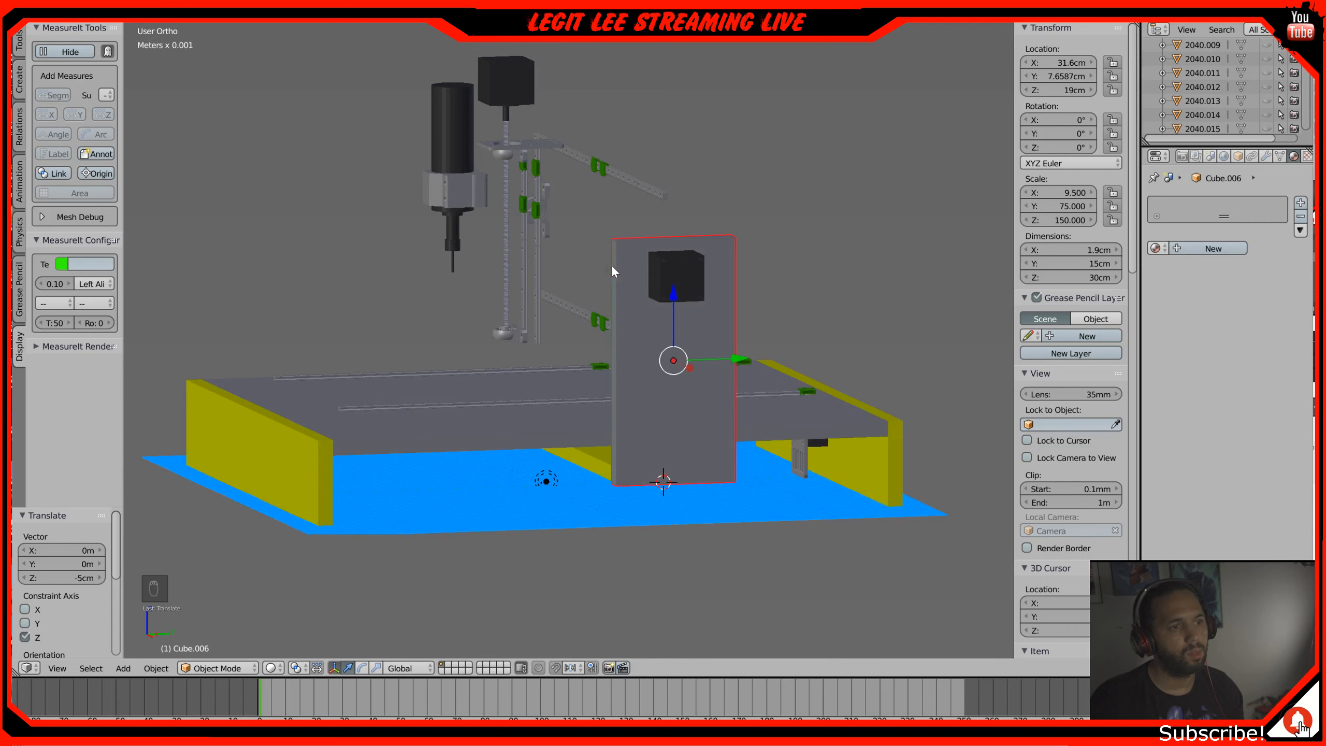
Step: Set the upright side plate's Z dimension to 35 cm and raise the plate 3 cm along Z
{"action": "left_click", "coordinate": [1095, 277]}
{"action": "type", "text": "35"}
{"action": "key", "text": "Return"}
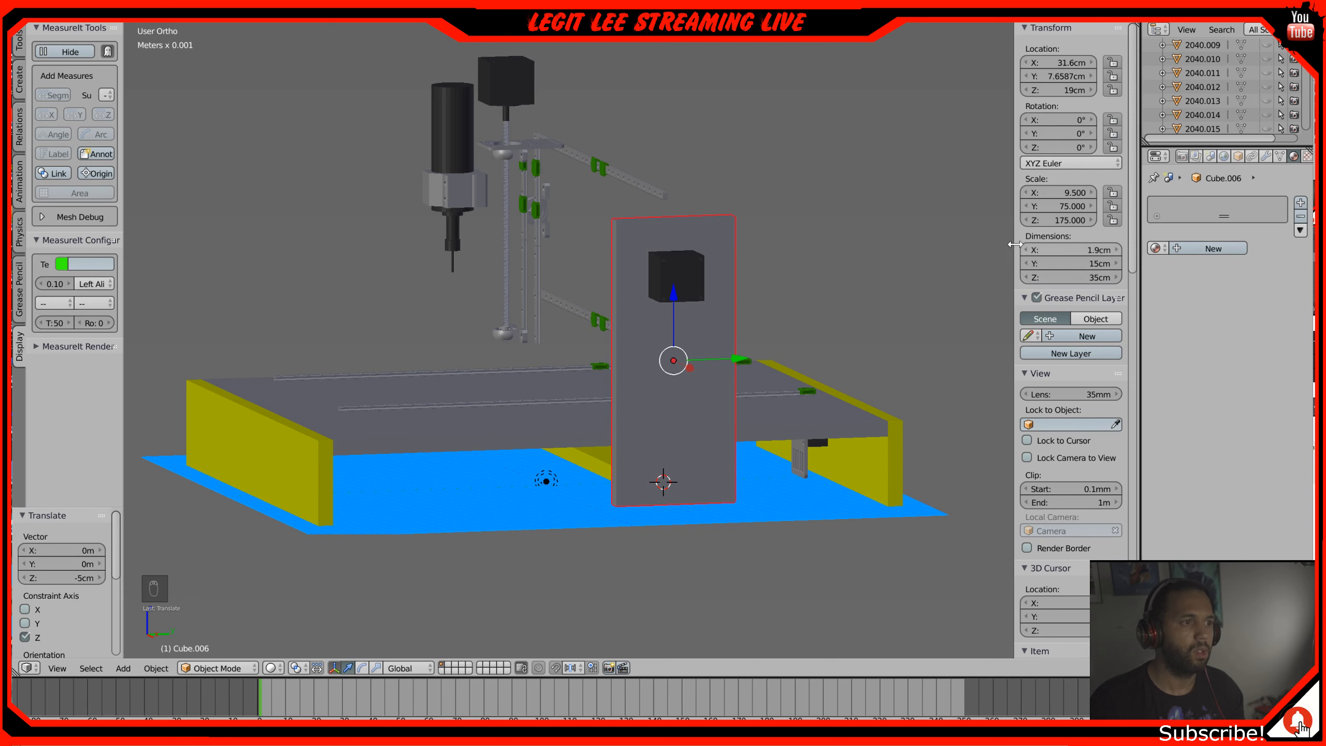
{"action": "key", "text": "KP_3"}
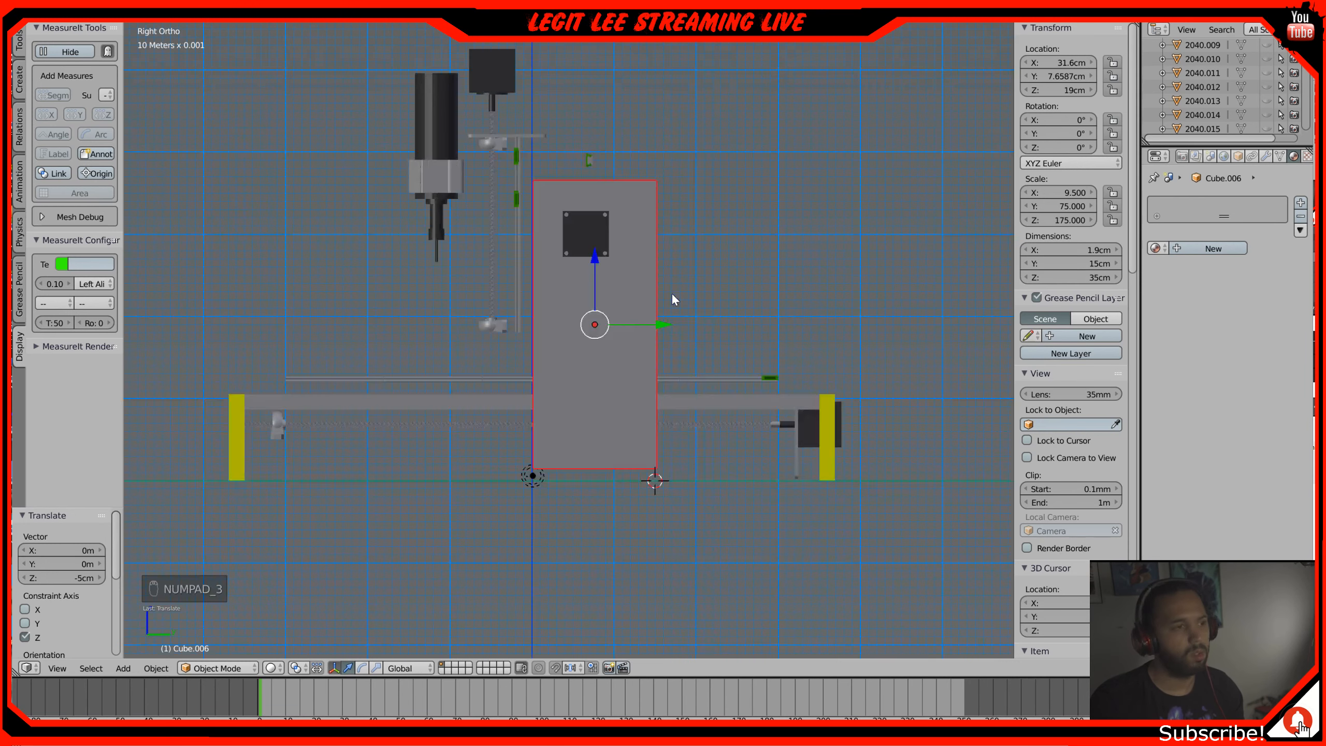
{"action": "left_click_drag", "start_coordinate": [593, 256], "coordinate": [593, 230]}
{"action": "middle_click_drag", "start_coordinate": [591, 227], "coordinate": [684, 332]}
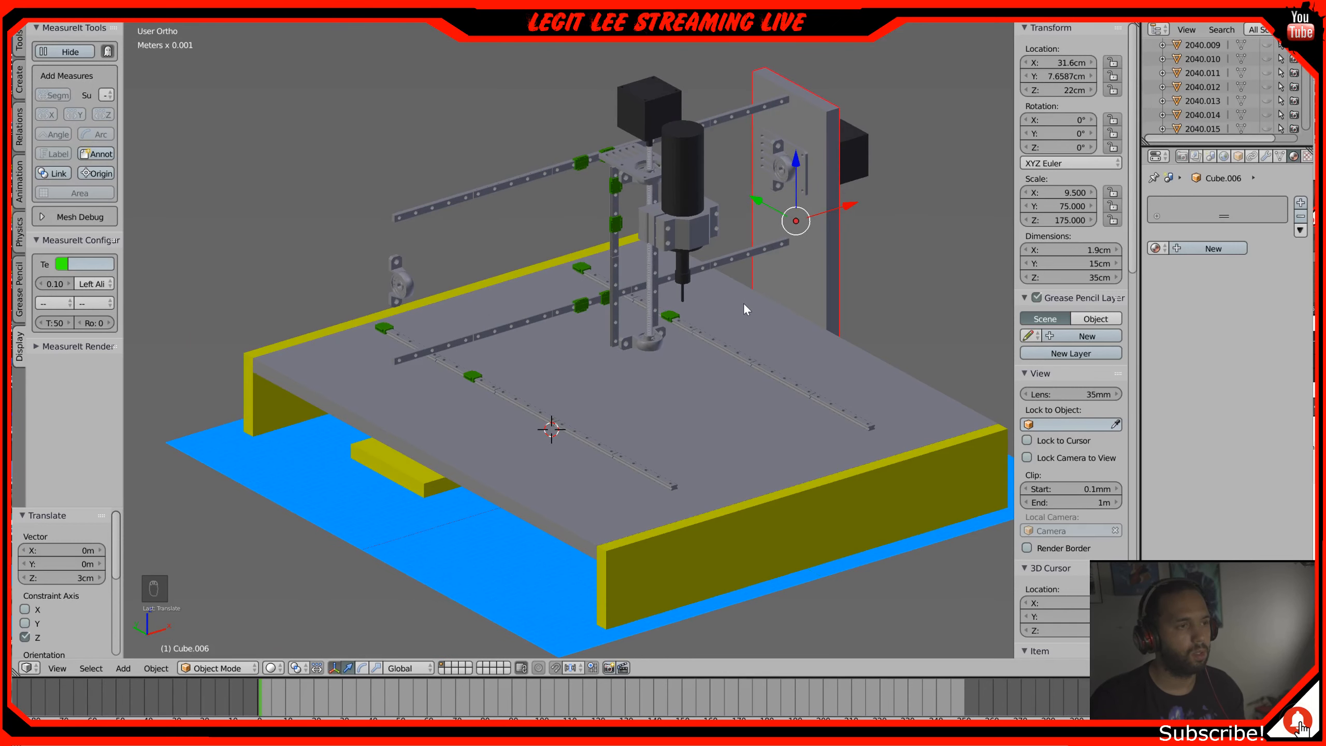
Step: Duplicate the upright side plate and move the copy -63 cm along X to the opposite side of the bed
{"action": "key", "text": "KP_1"}
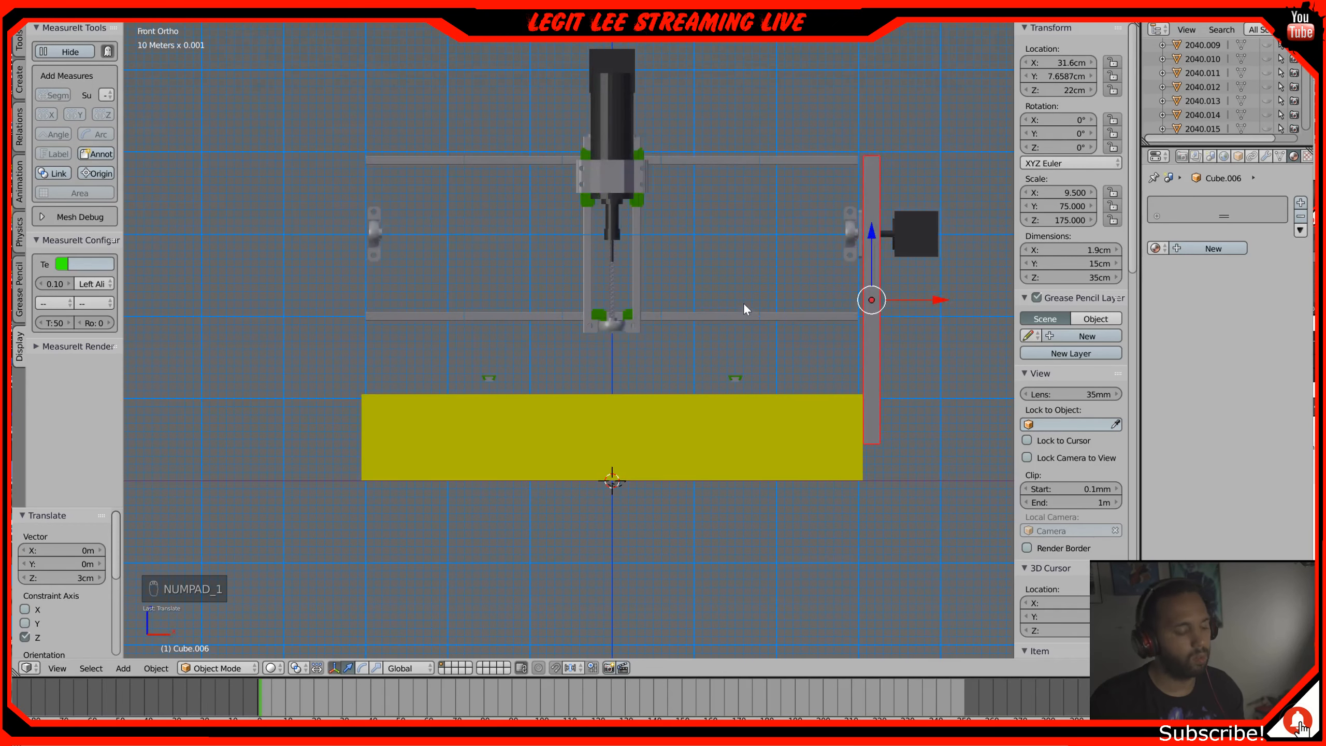
{"action": "key", "text": "shift+d"}
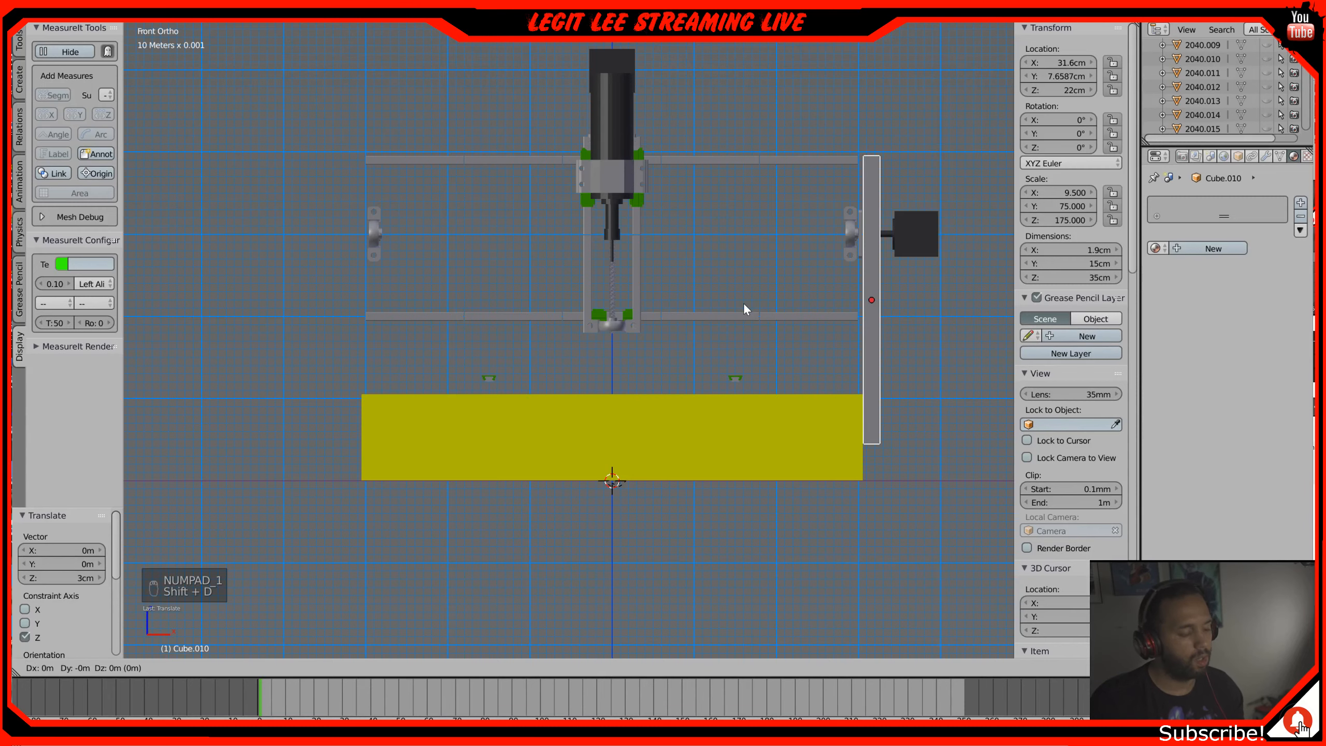
{"action": "key", "text": "x"}
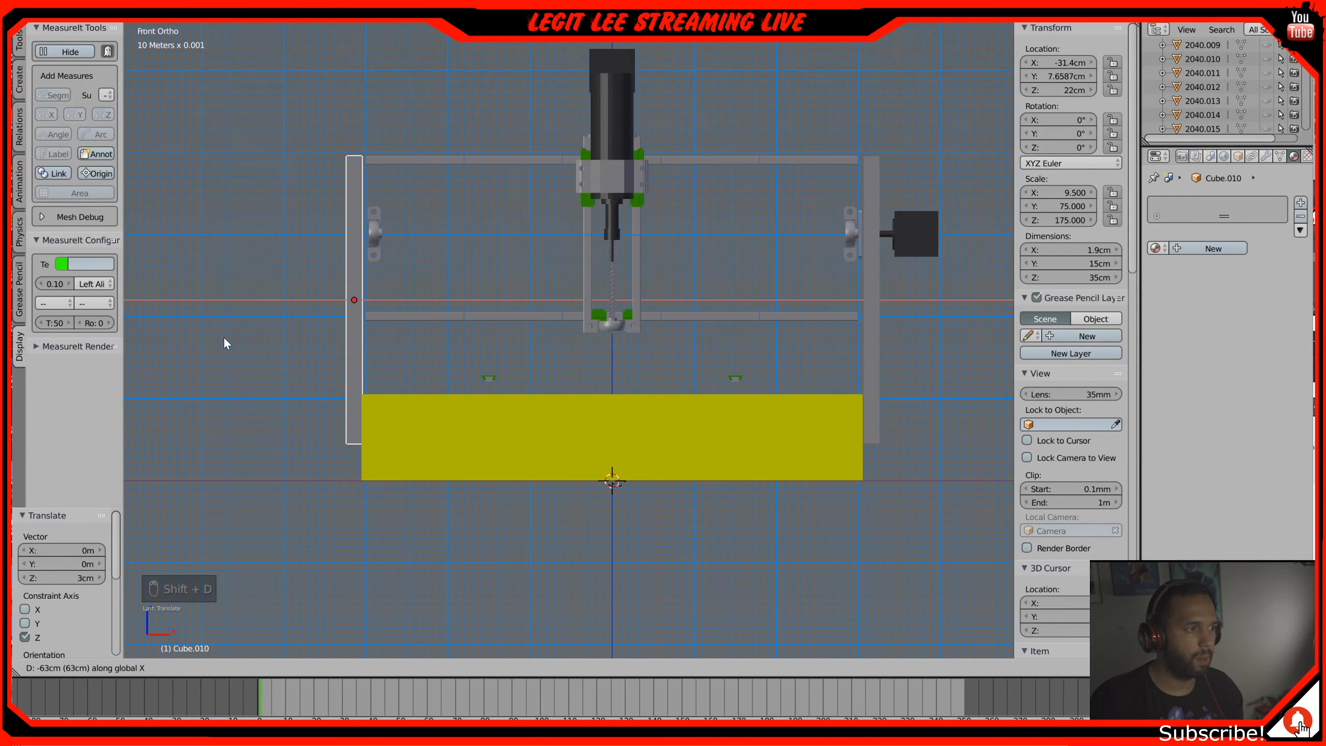
{"action": "left_click", "coordinate": [226, 335]}
{"action": "middle_click_drag", "start_coordinate": [235, 337], "coordinate": [240, 366]}
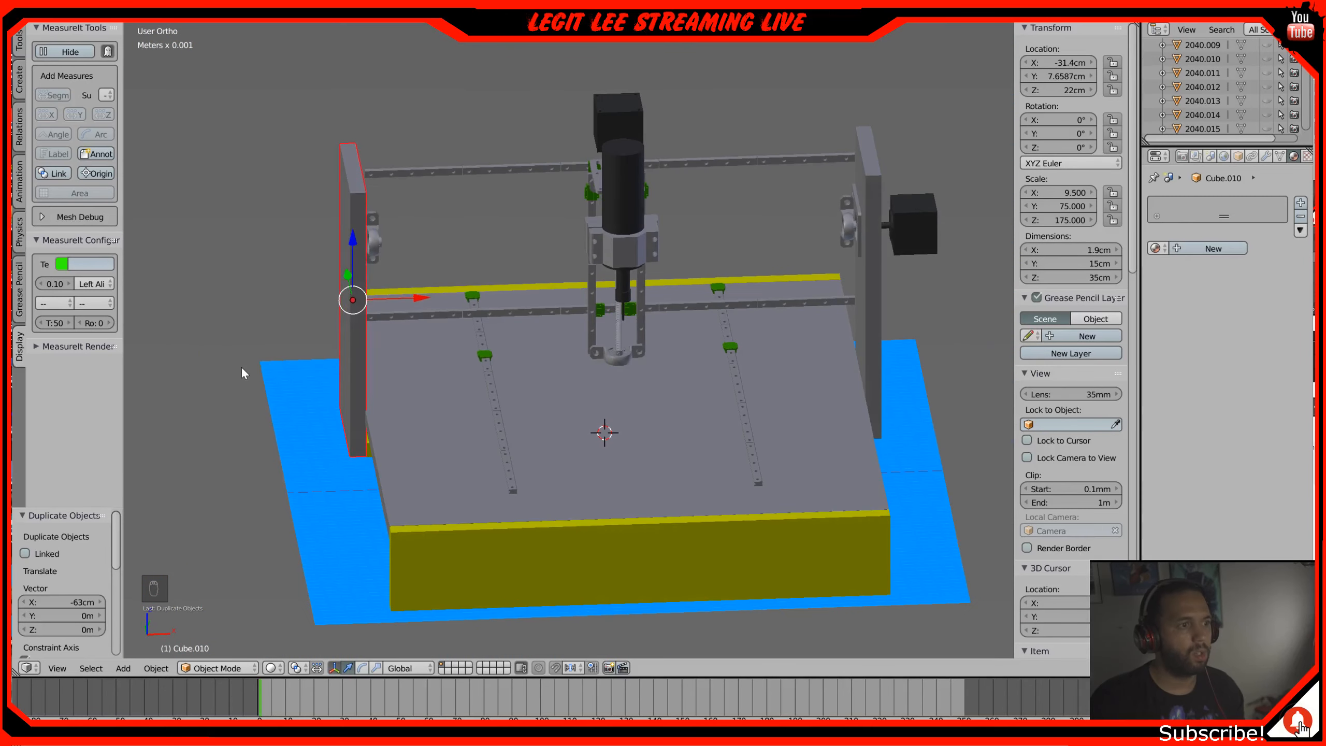
Step: Examine both side plates from several angles and compare them with the CNC design background image in the front view
{"action": "middle_click_drag", "start_coordinate": [388, 359], "coordinate": [528, 344]}
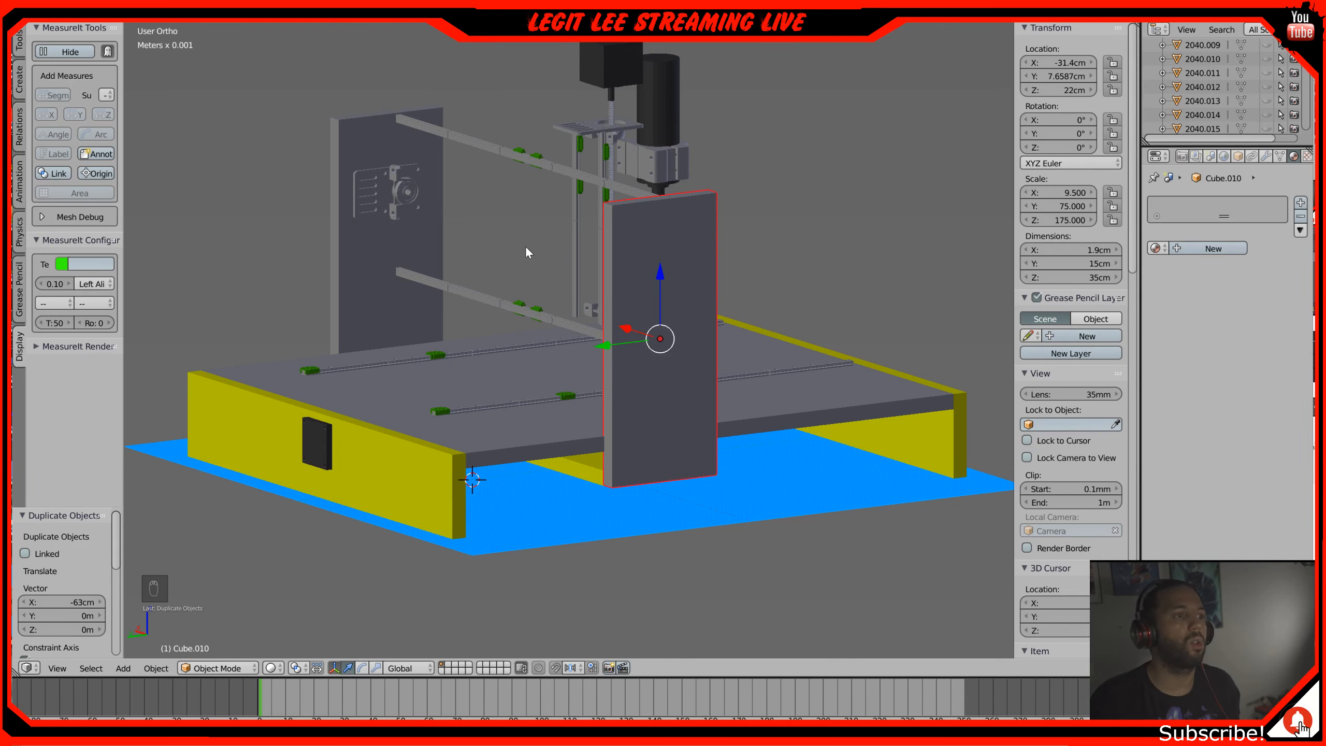
{"action": "middle_click_drag", "start_coordinate": [543, 248], "coordinate": [482, 259]}
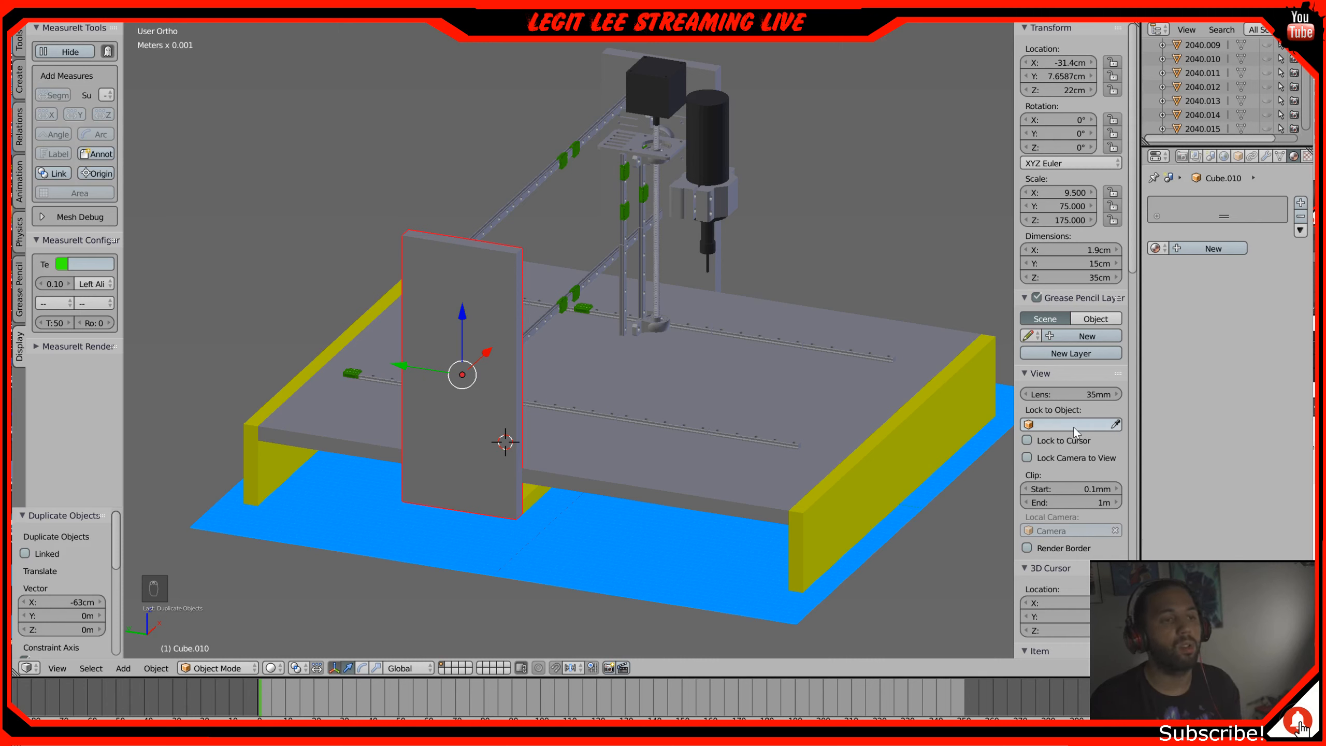
{"action": "scroll", "coordinate": [1073, 427], "scroll_direction": "down", "scroll_amount": 1}
{"action": "scroll", "coordinate": [1073, 427], "scroll_direction": "down", "scroll_amount": 6}
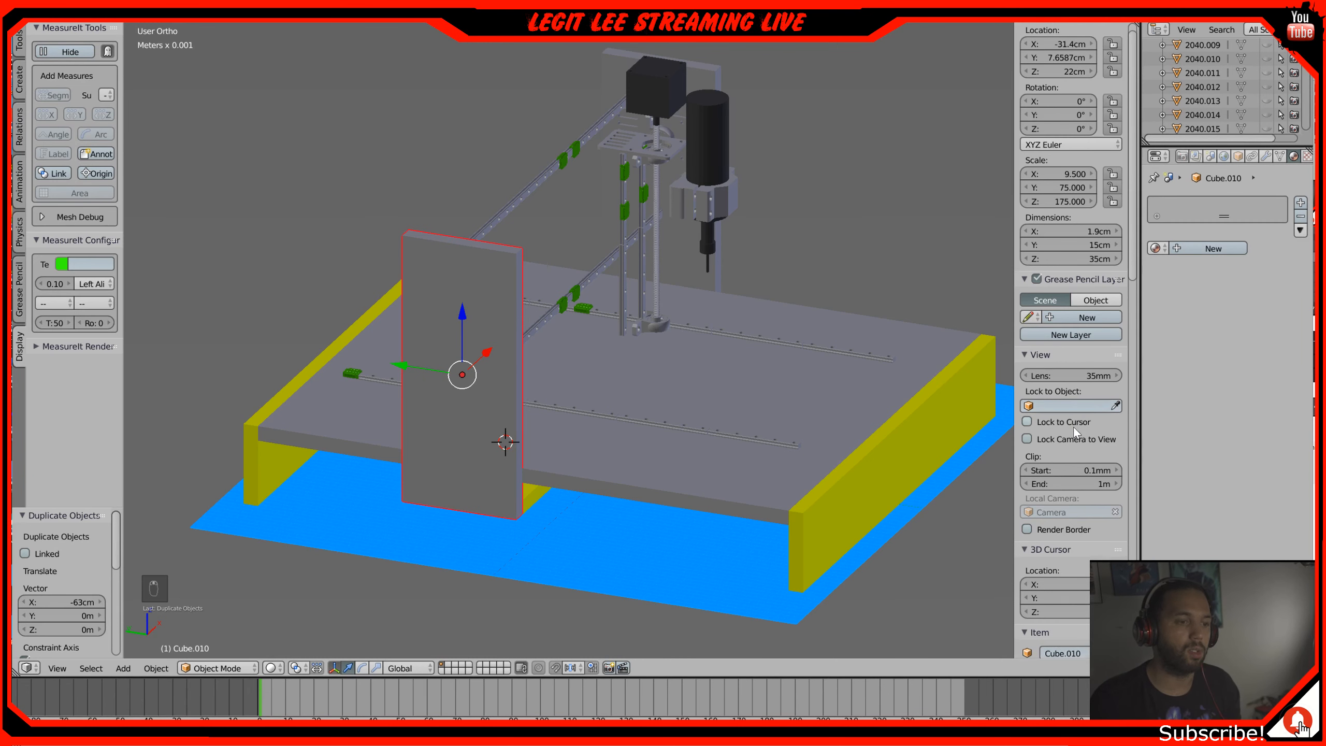
{"action": "scroll", "coordinate": [1073, 427], "scroll_direction": "down", "scroll_amount": 12}
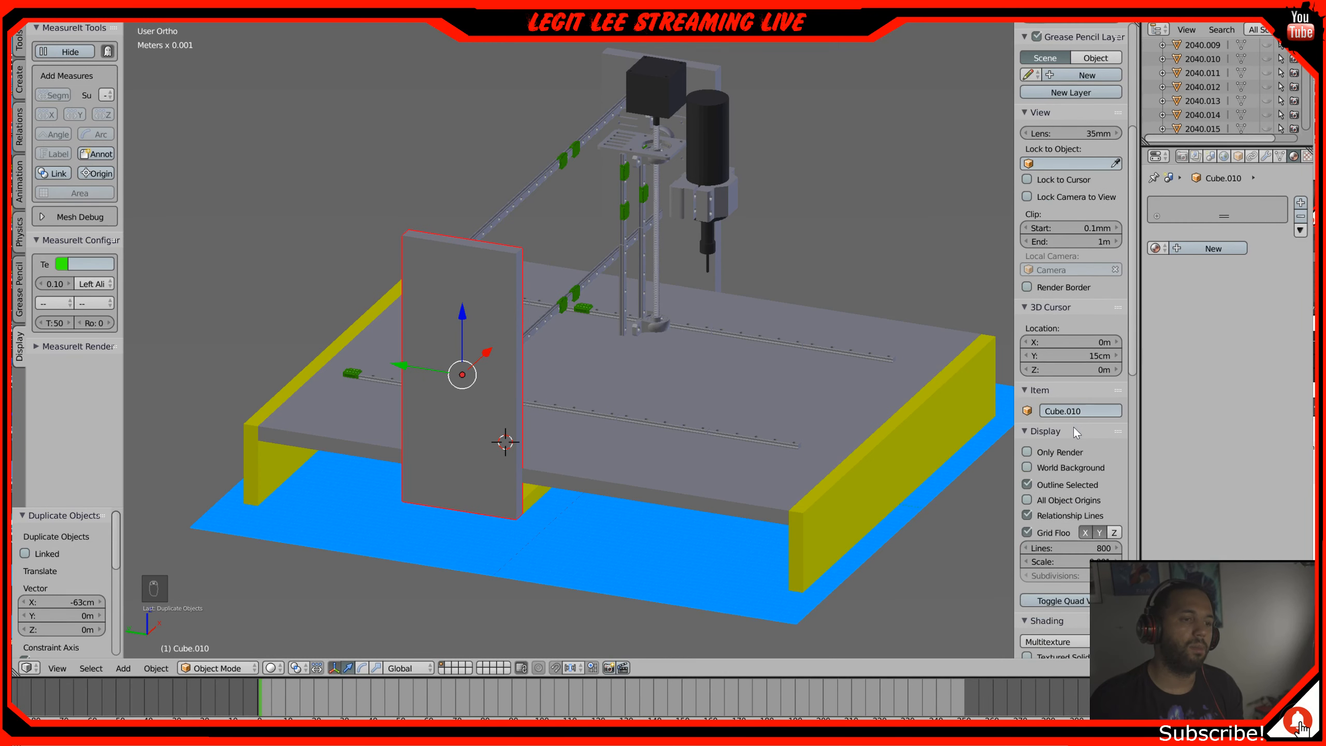
{"action": "scroll", "coordinate": [1073, 427], "scroll_direction": "down", "scroll_amount": 10}
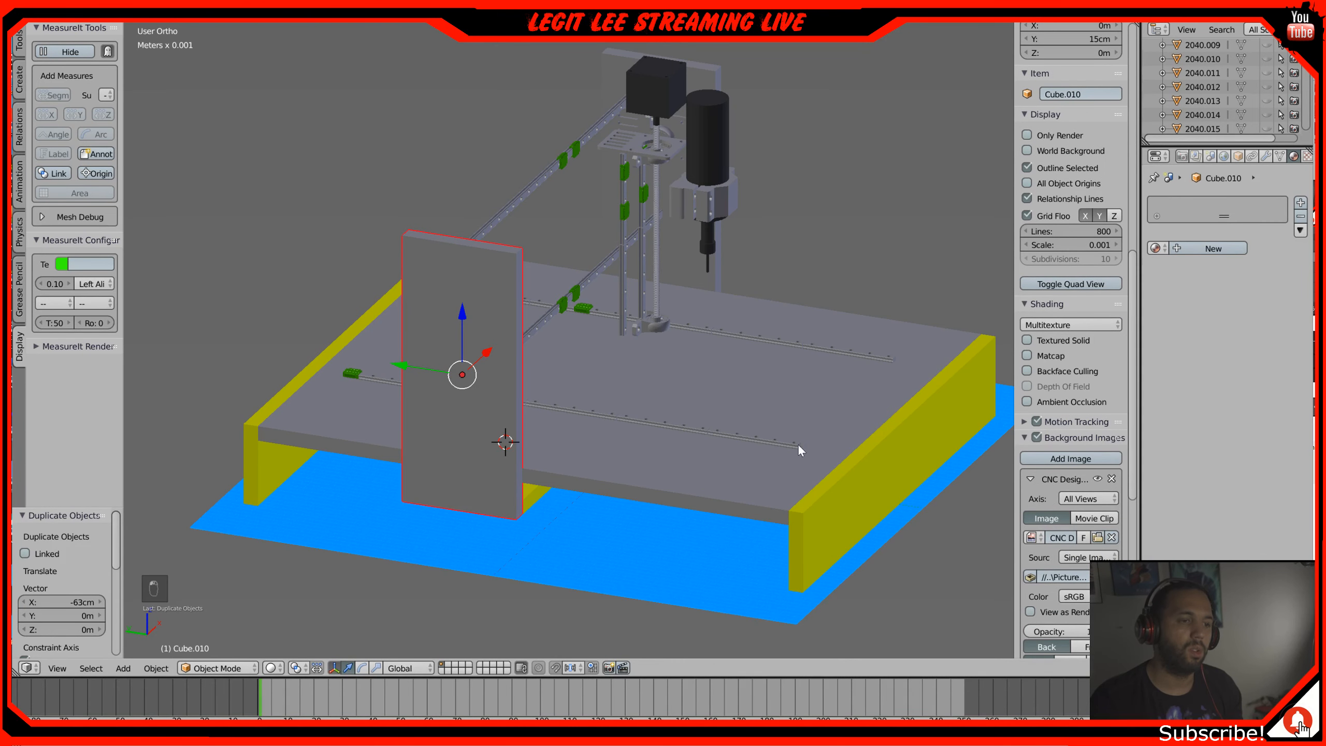
{"action": "key", "text": "KP_1"}
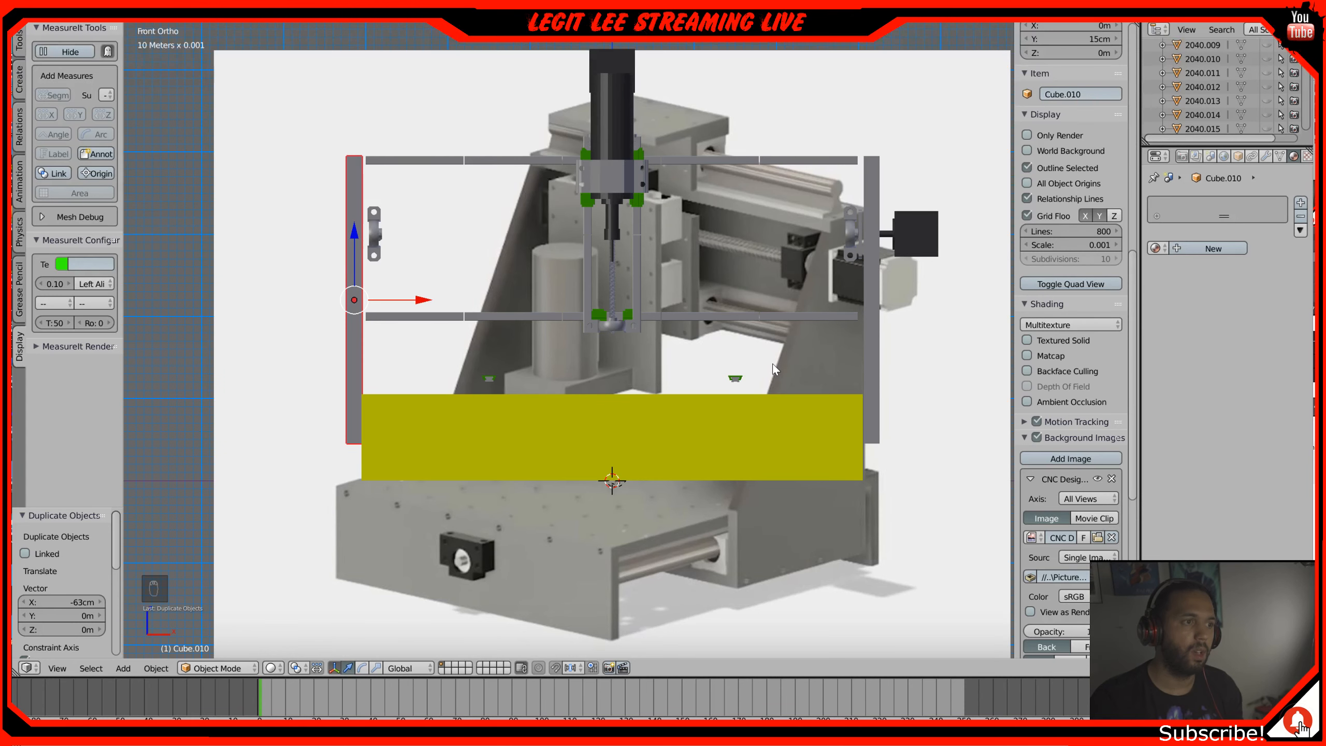
{"action": "left_click", "coordinate": [1096, 479]}
Step: Duplicate the flat plate joining the bottoms of the side plates and move the copy 33 cm up along Z
{"action": "middle_click_drag", "start_coordinate": [668, 231], "coordinate": [677, 321]}
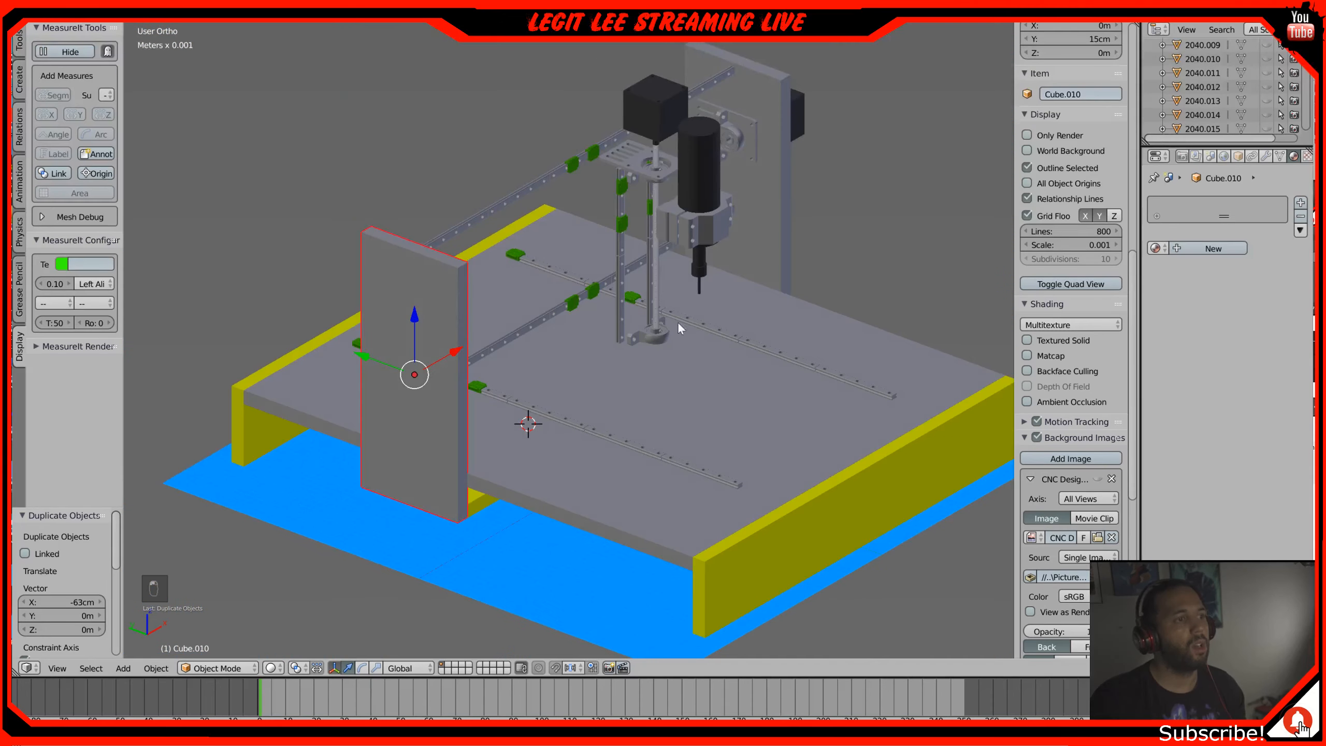
{"action": "right_click", "coordinate": [481, 501]}
{"action": "key", "text": "KP_3"}
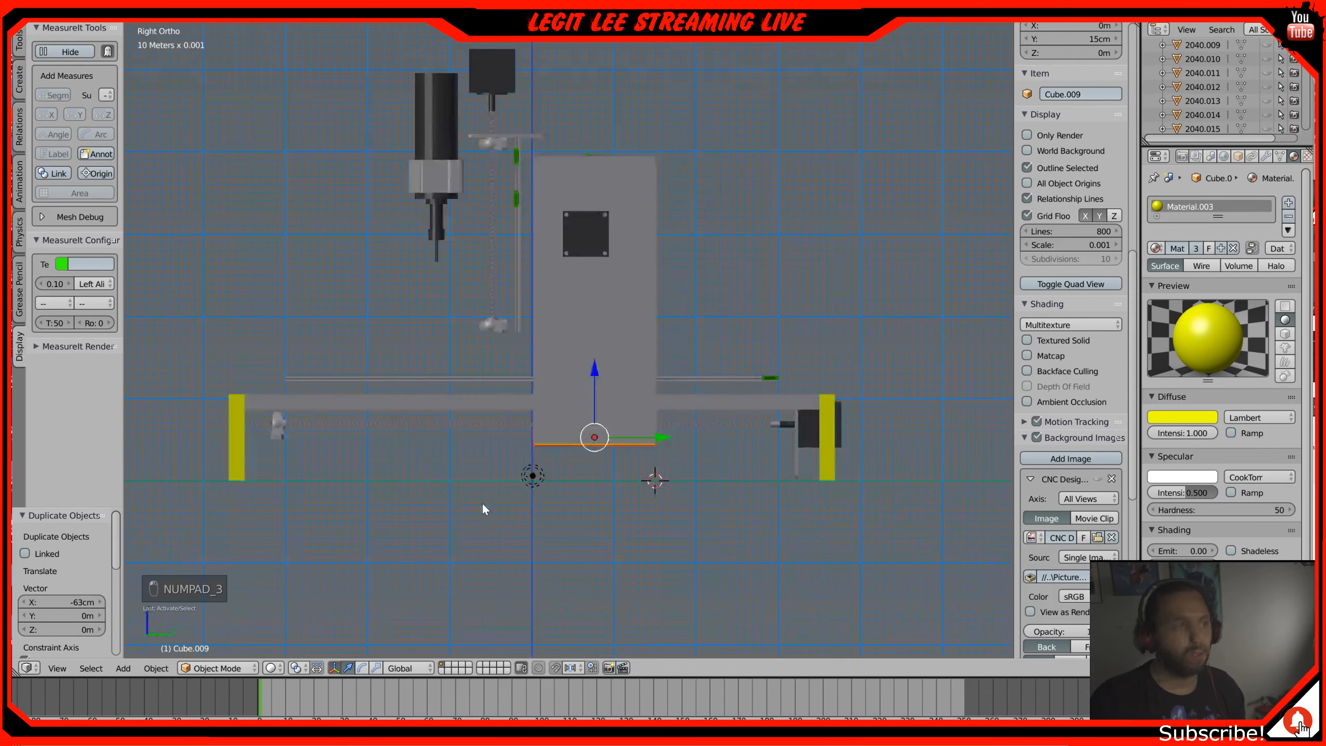
{"action": "key", "text": "KP_1"}
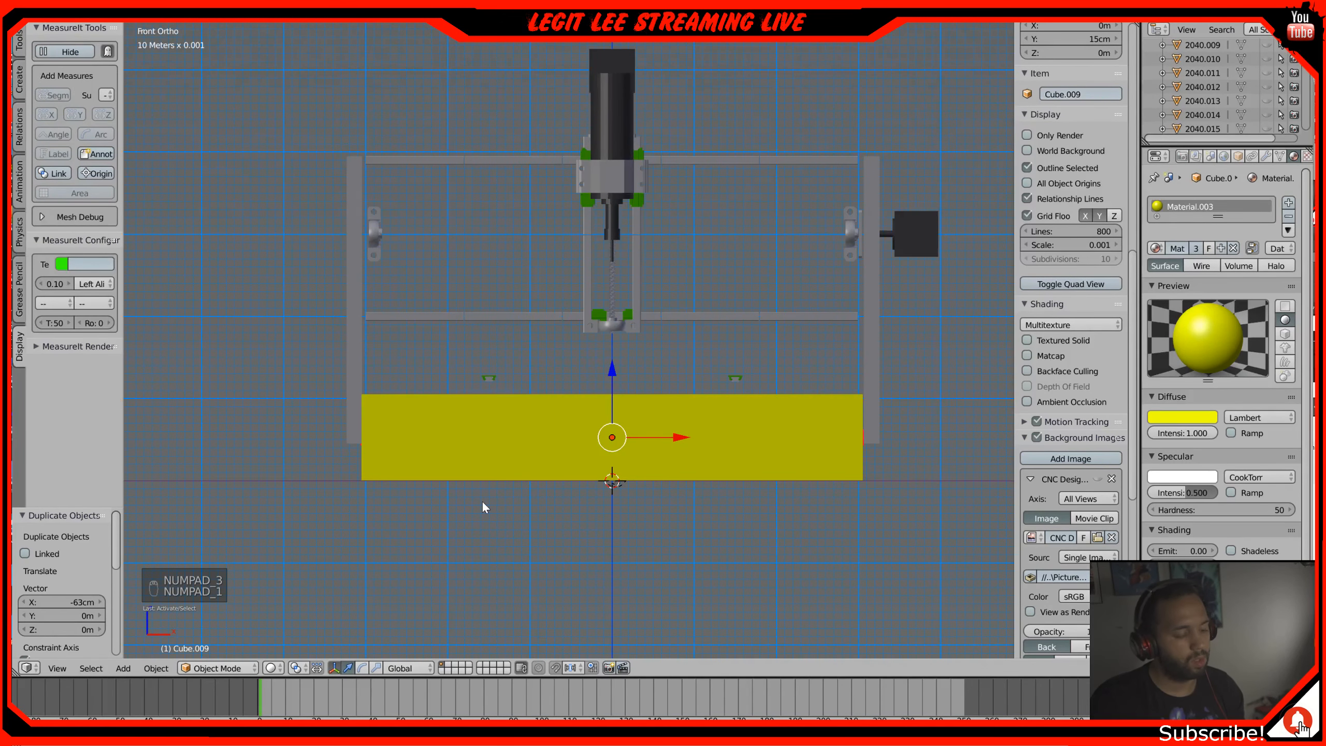
{"action": "key", "text": "shift+d"}
{"action": "key", "text": "z"}
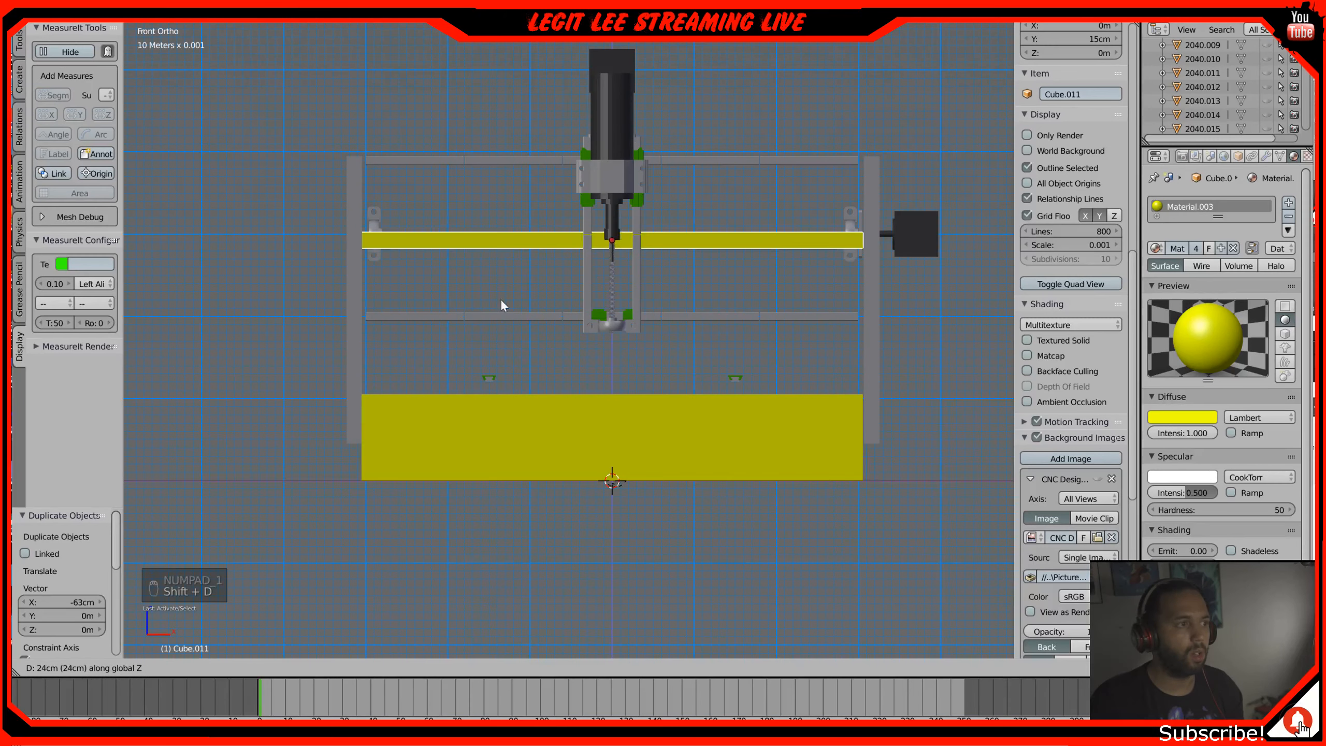
{"action": "left_click", "coordinate": [513, 228]}
{"action": "middle_click_drag", "start_coordinate": [514, 228], "coordinate": [627, 268]}
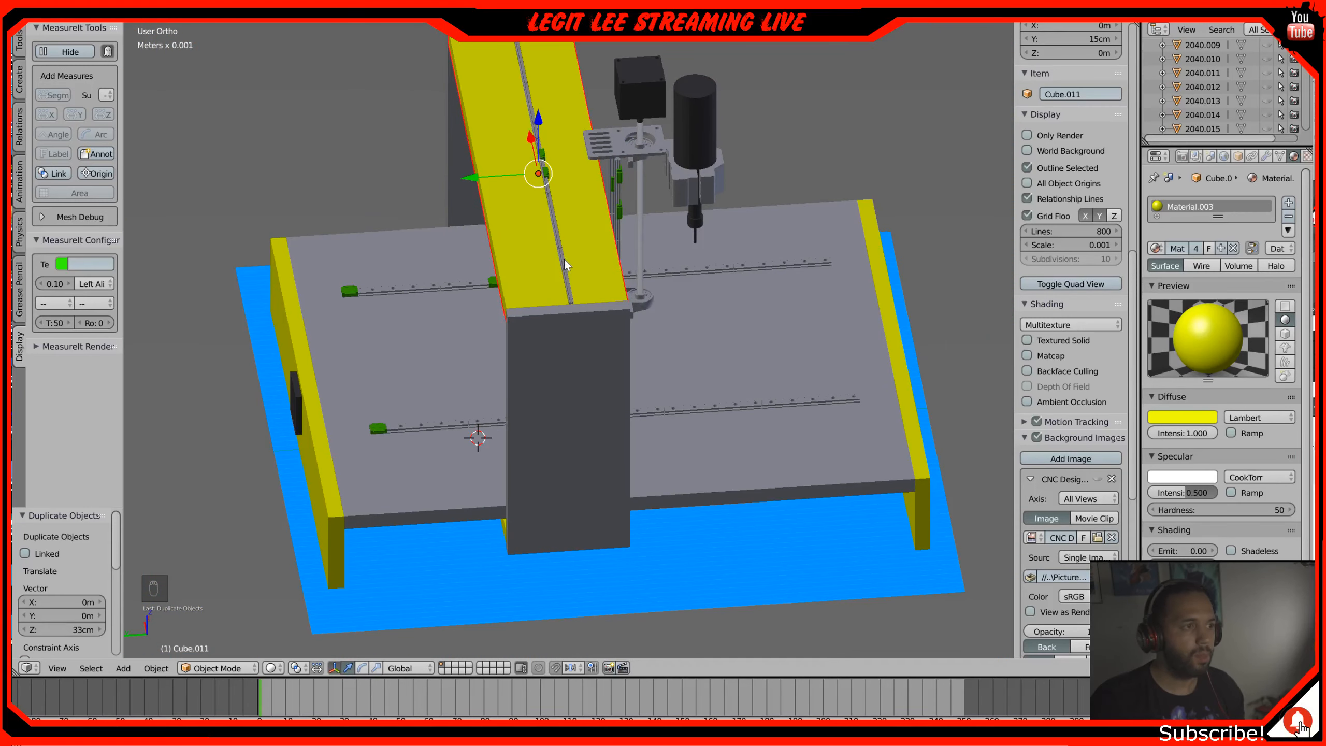
Step: Narrow the copied upper plate by scaling it to 0.5 along Y in the right wireframe view
{"action": "key", "text": "KP_3"}
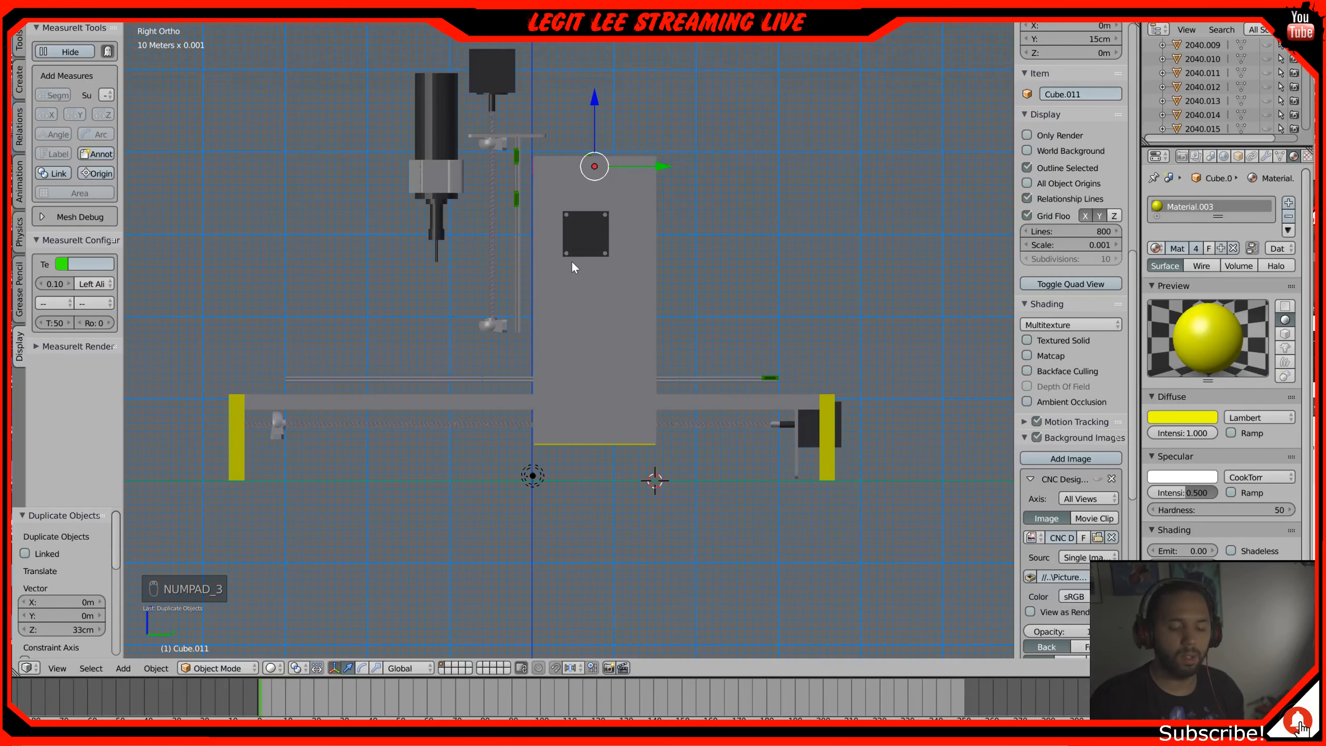
{"action": "key", "text": "z"}
{"action": "scroll", "coordinate": [572, 267], "scroll_direction": "up", "scroll_amount": 3}
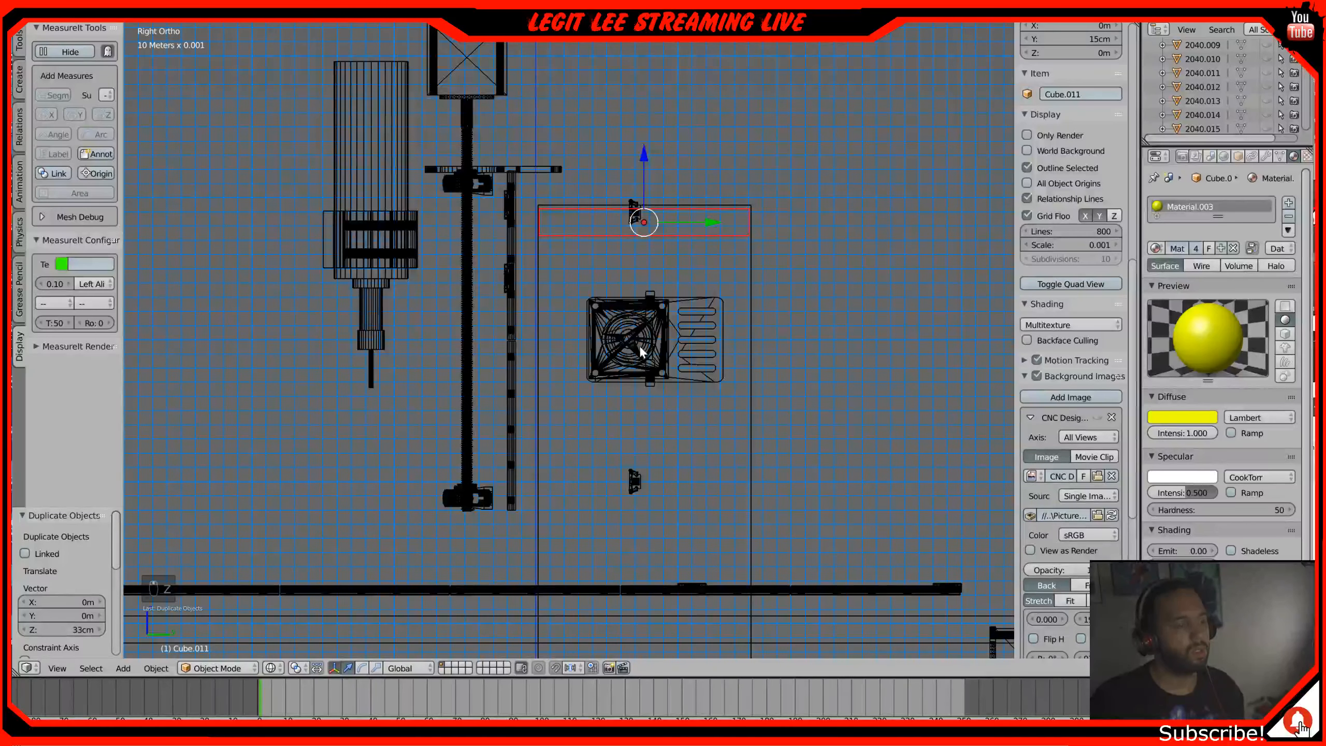
{"action": "key", "text": "s"}
{"action": "key", "text": "y"}
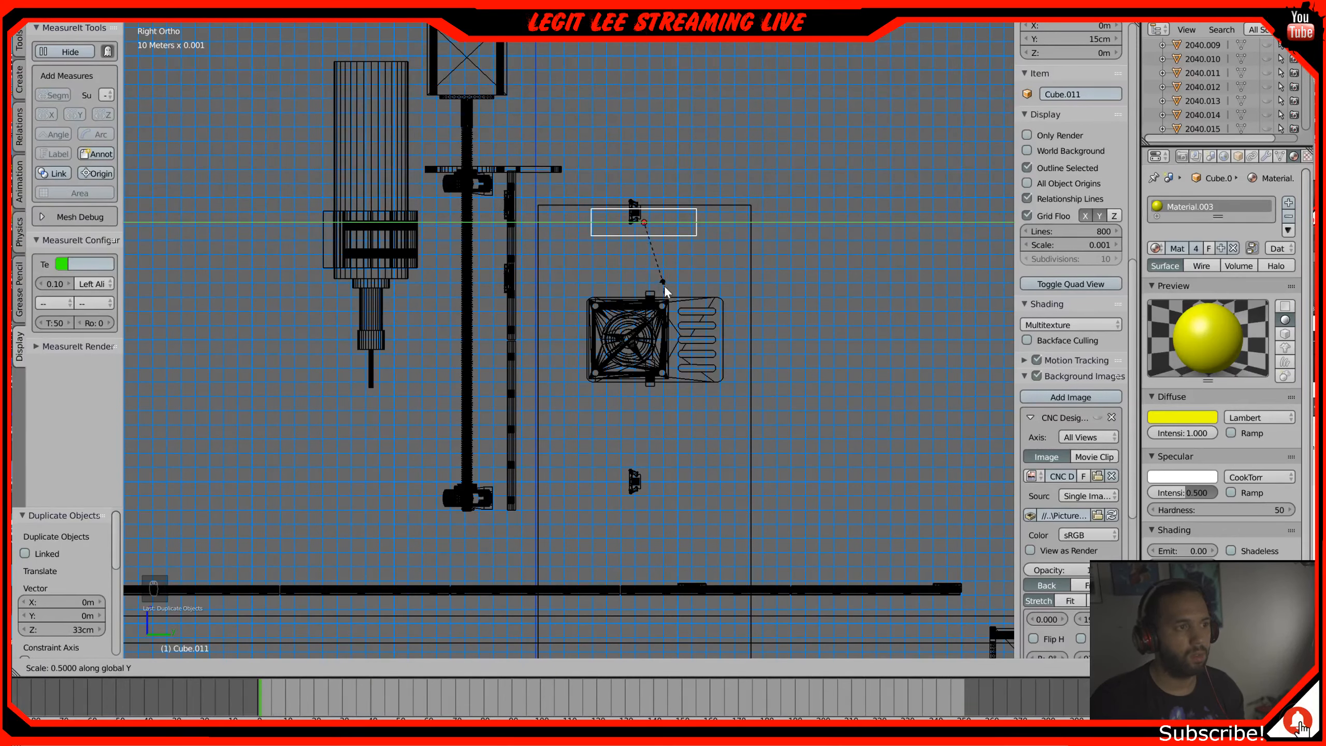
{"action": "left_click", "coordinate": [664, 280]}
{"action": "scroll", "coordinate": [1015, 227], "scroll_direction": "up", "scroll_amount": 10}
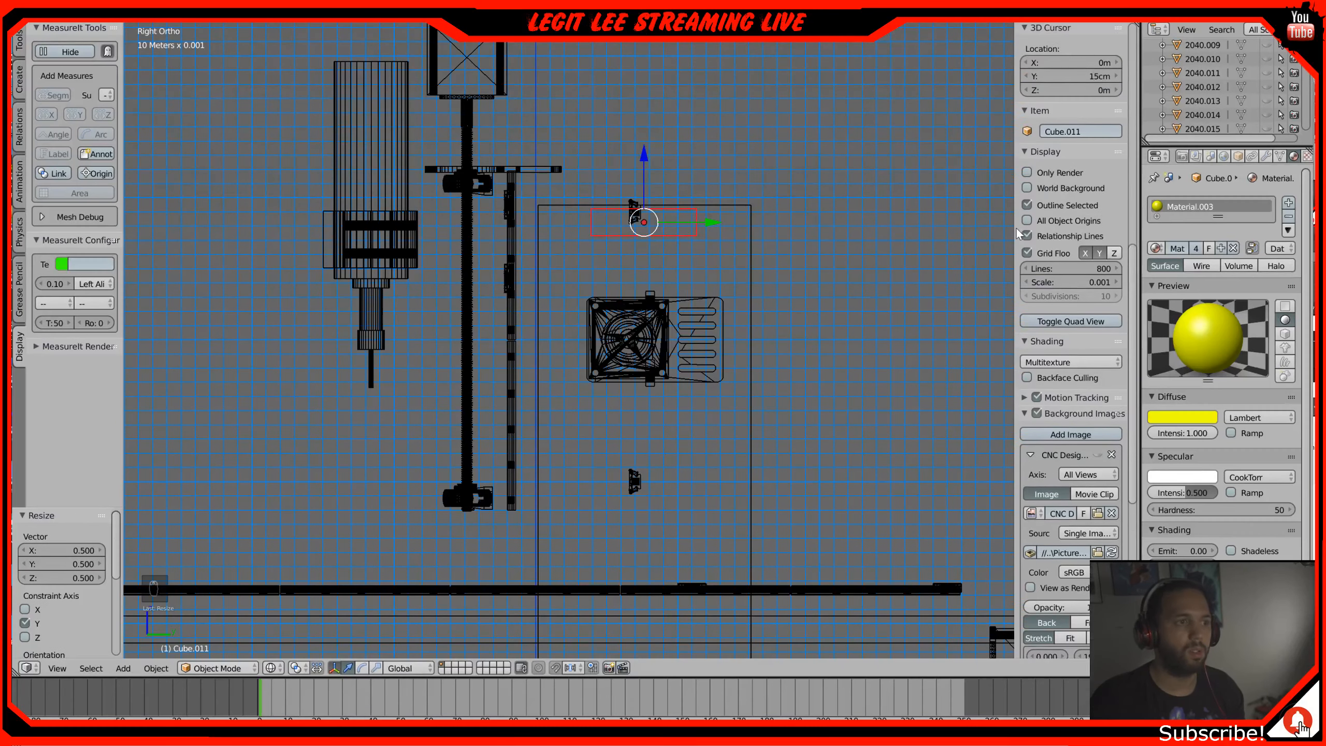
{"action": "scroll", "coordinate": [1015, 227], "scroll_direction": "up", "scroll_amount": 10}
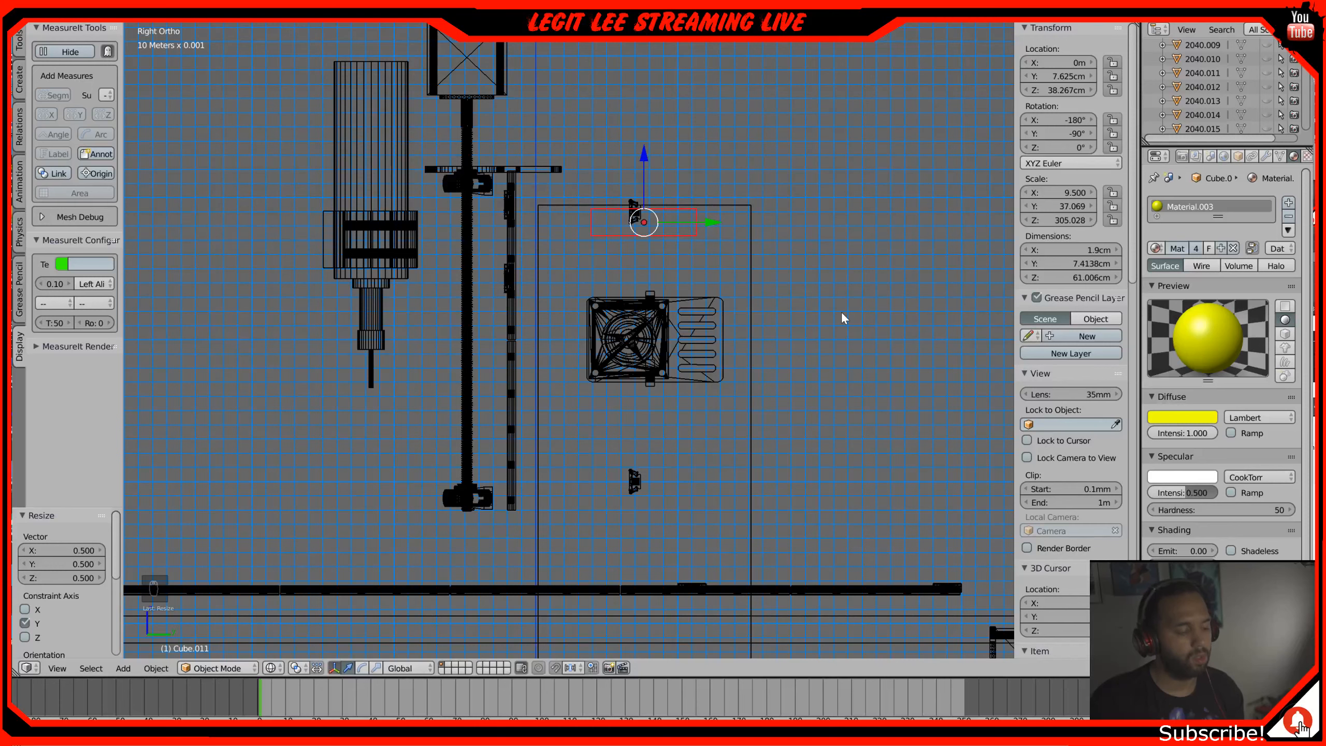
Step: Try to scale the upper plate along Y again and check its cross-section against the side plate
{"action": "key", "text": "s"}
{"action": "key", "text": "y"}
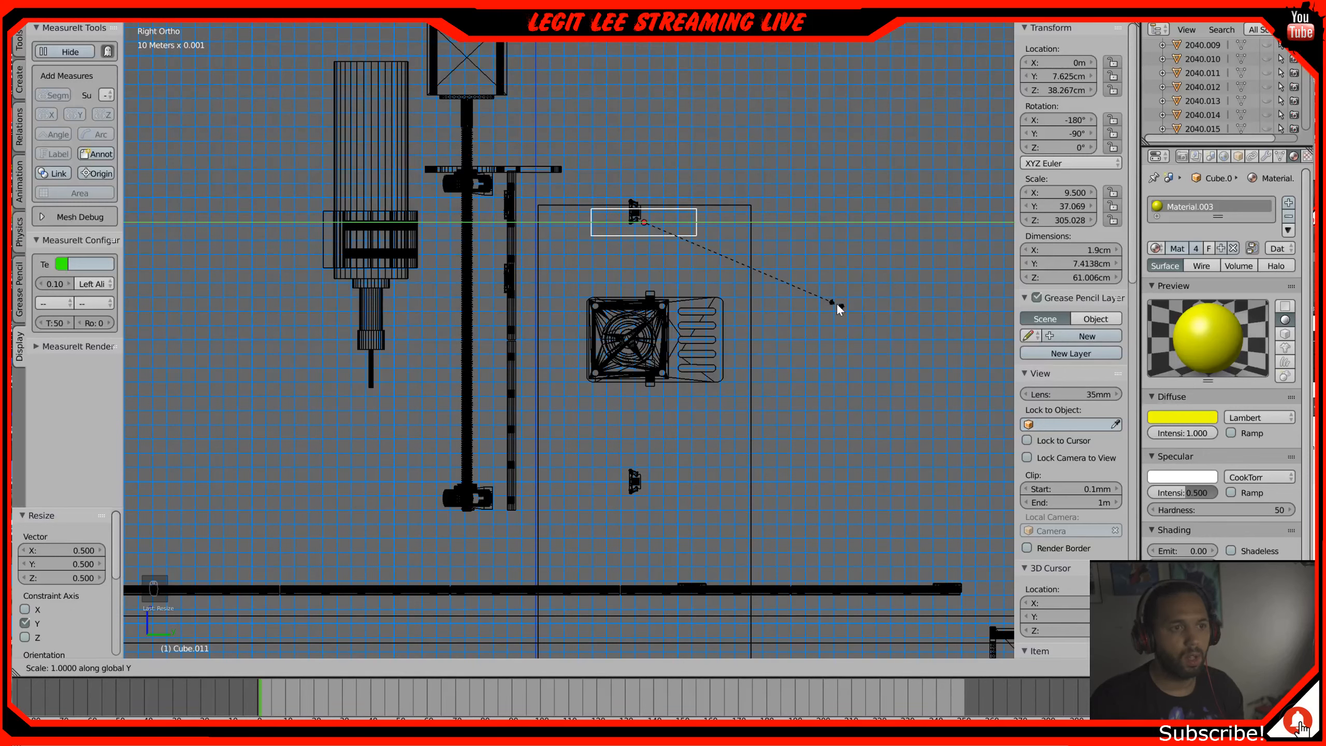
{"action": "left_click", "coordinate": [837, 303]}
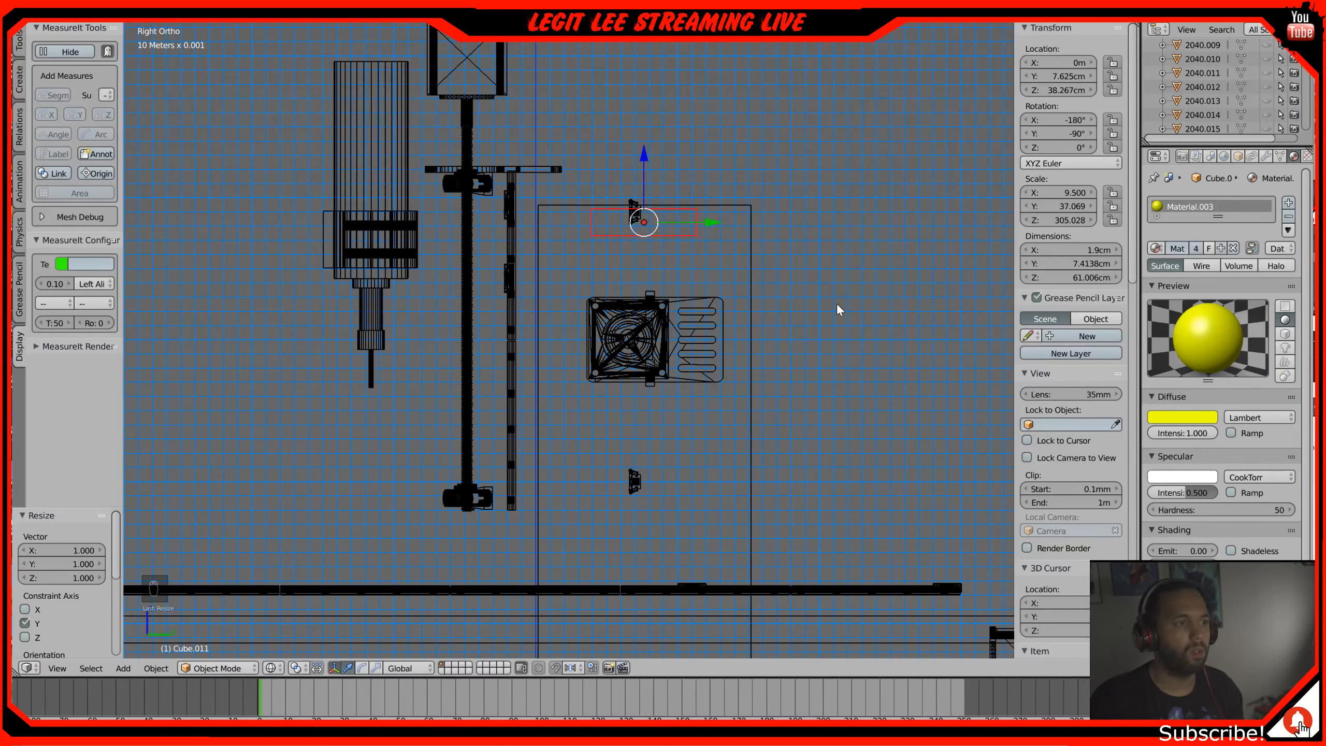
{"action": "scroll", "coordinate": [760, 227], "scroll_direction": "up", "scroll_amount": 1}
{"action": "scroll", "coordinate": [760, 234], "scroll_direction": "up", "scroll_amount": 5}
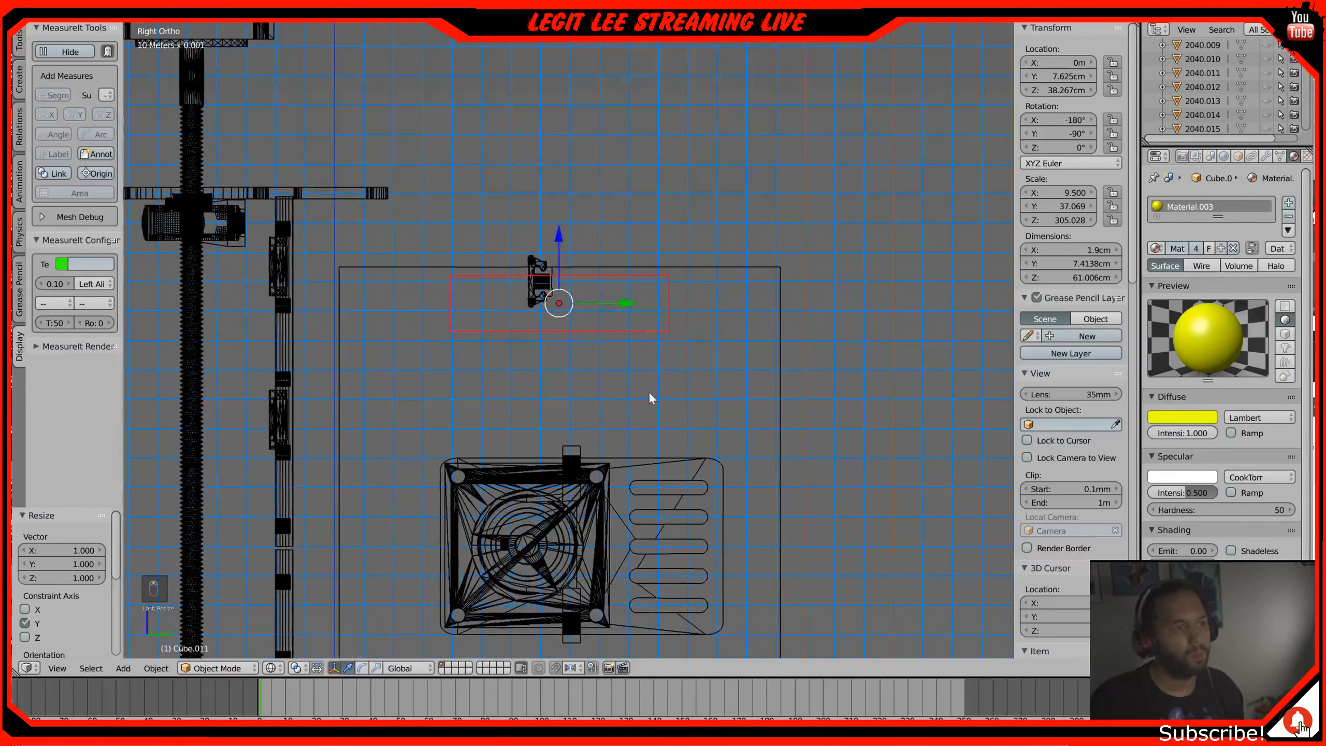
{"action": "scroll", "coordinate": [737, 352], "scroll_direction": "up", "scroll_amount": 2}
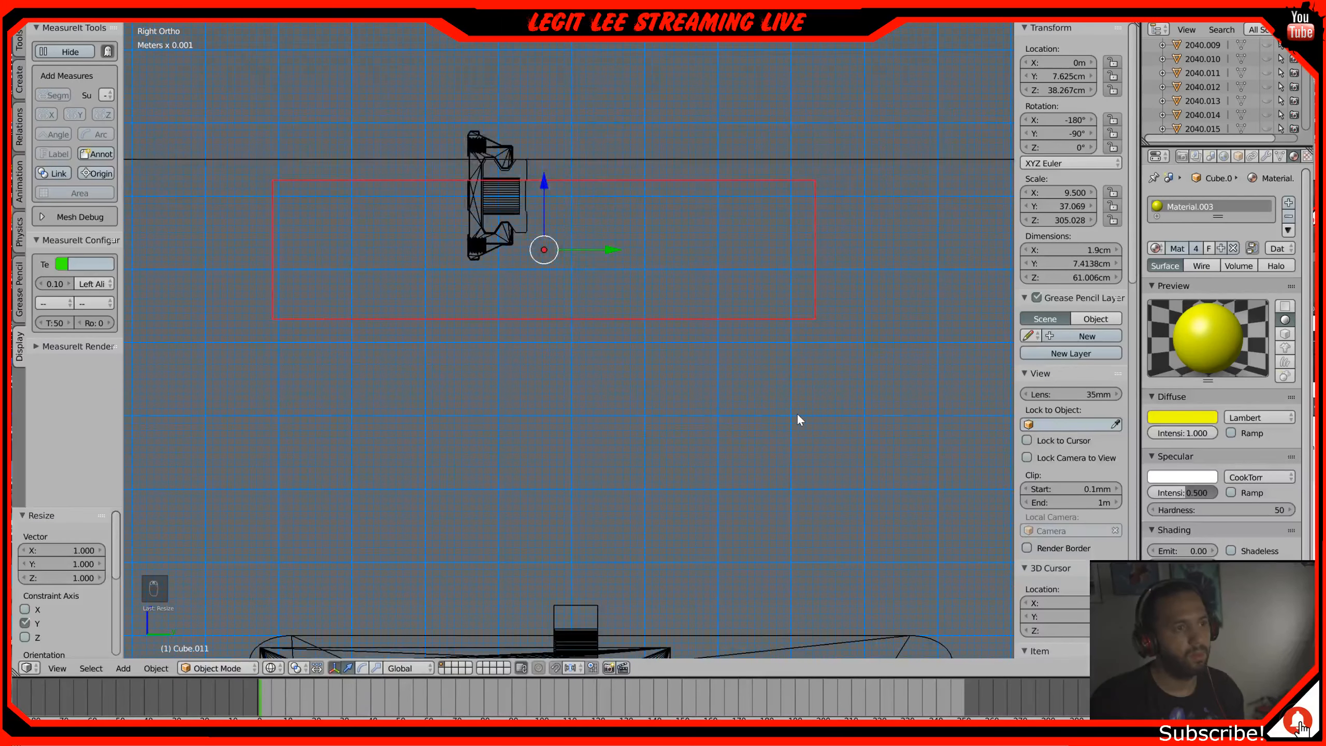
{"action": "scroll", "coordinate": [792, 406], "scroll_direction": "down", "scroll_amount": 5}
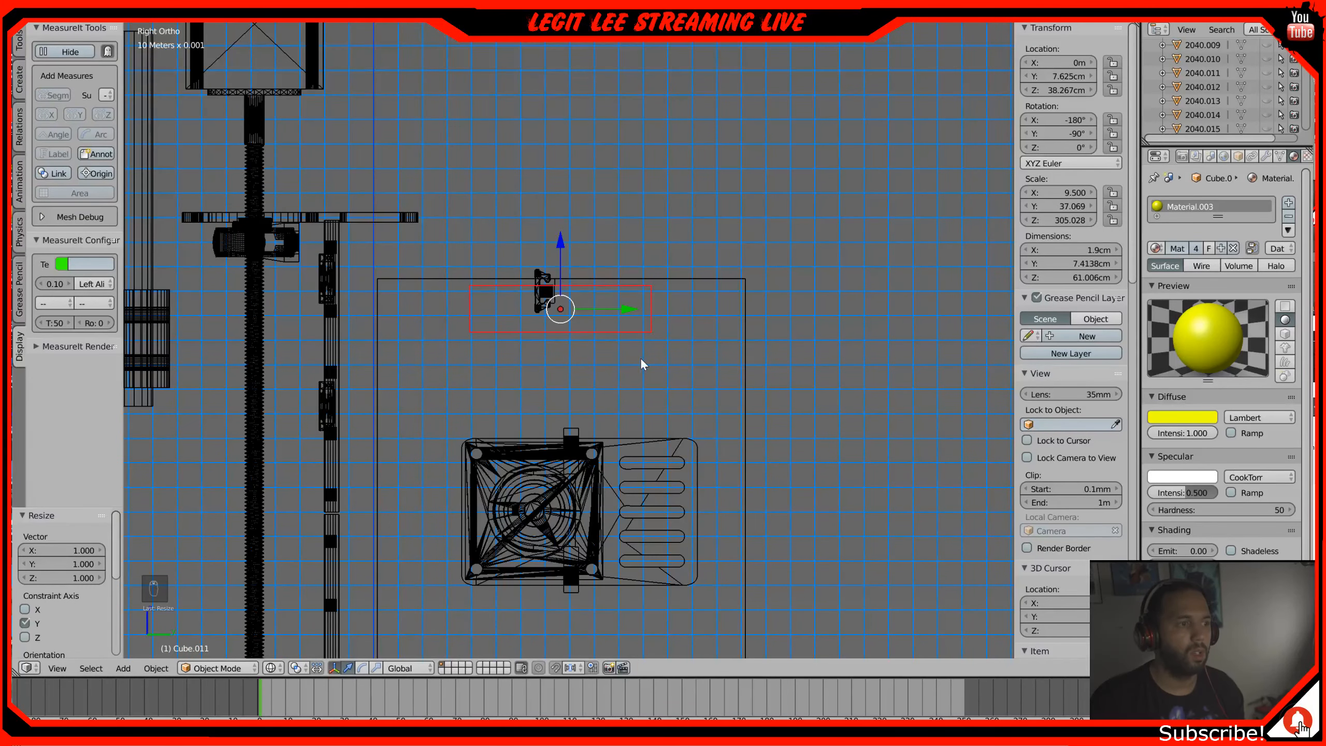
{"action": "scroll", "coordinate": [642, 364], "scroll_direction": "down", "scroll_amount": 3}
{"action": "scroll", "coordinate": [640, 357], "scroll_direction": "down", "scroll_amount": 3}
{"action": "middle_click_drag", "start_coordinate": [609, 433], "coordinate": [732, 463]}
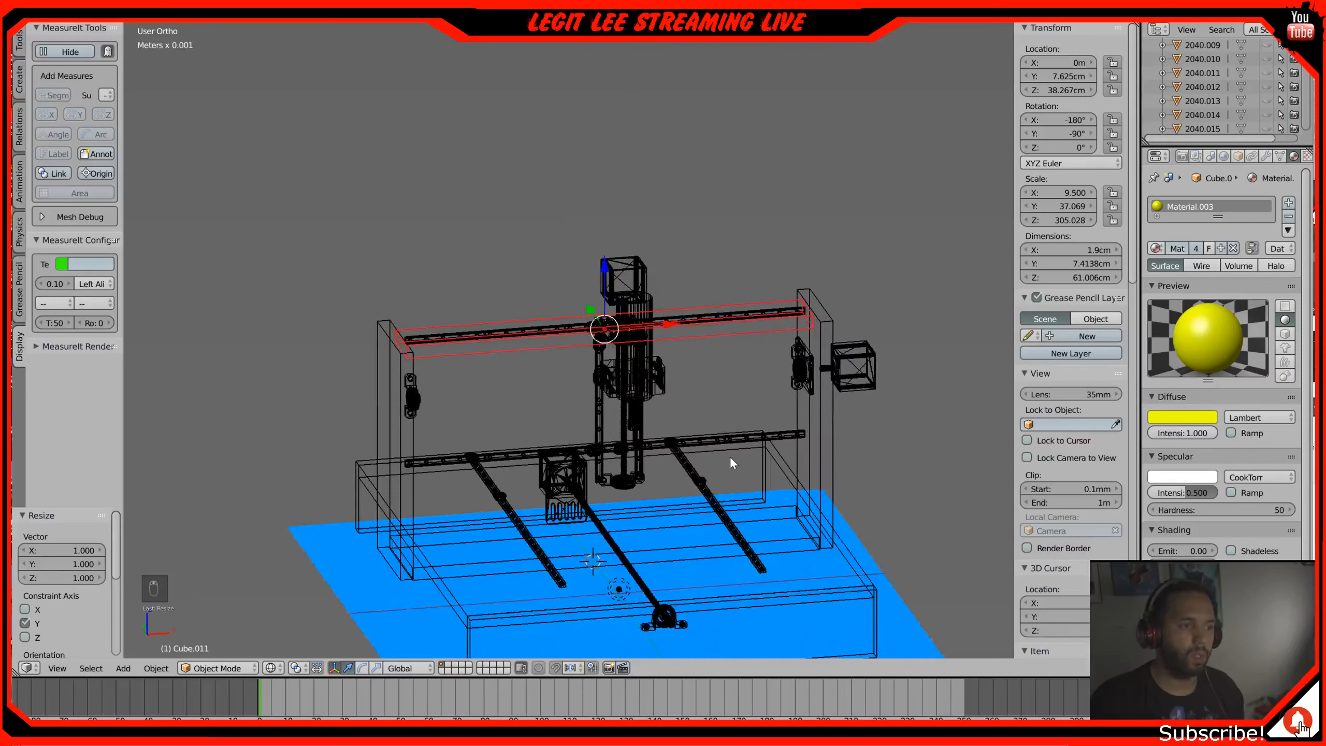
{"action": "right_click", "coordinate": [451, 568]}
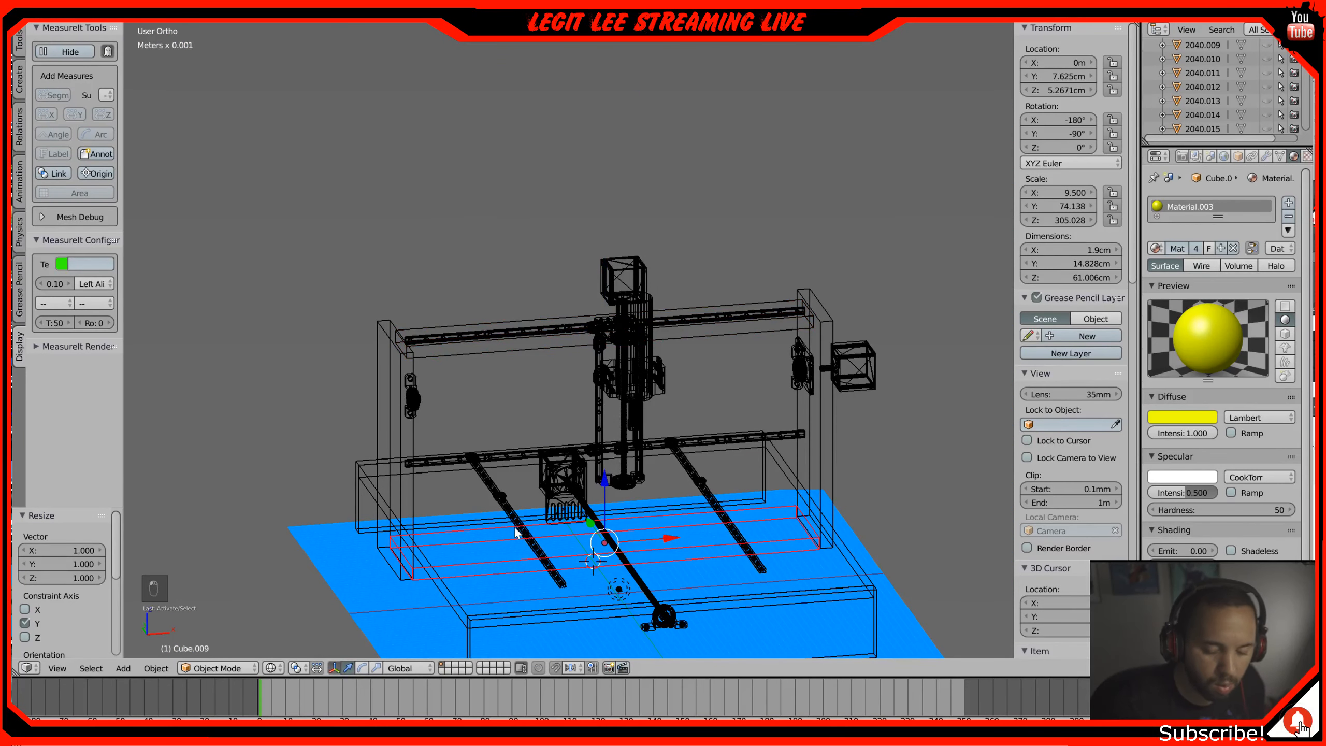
{"action": "key", "text": "KP_1"}
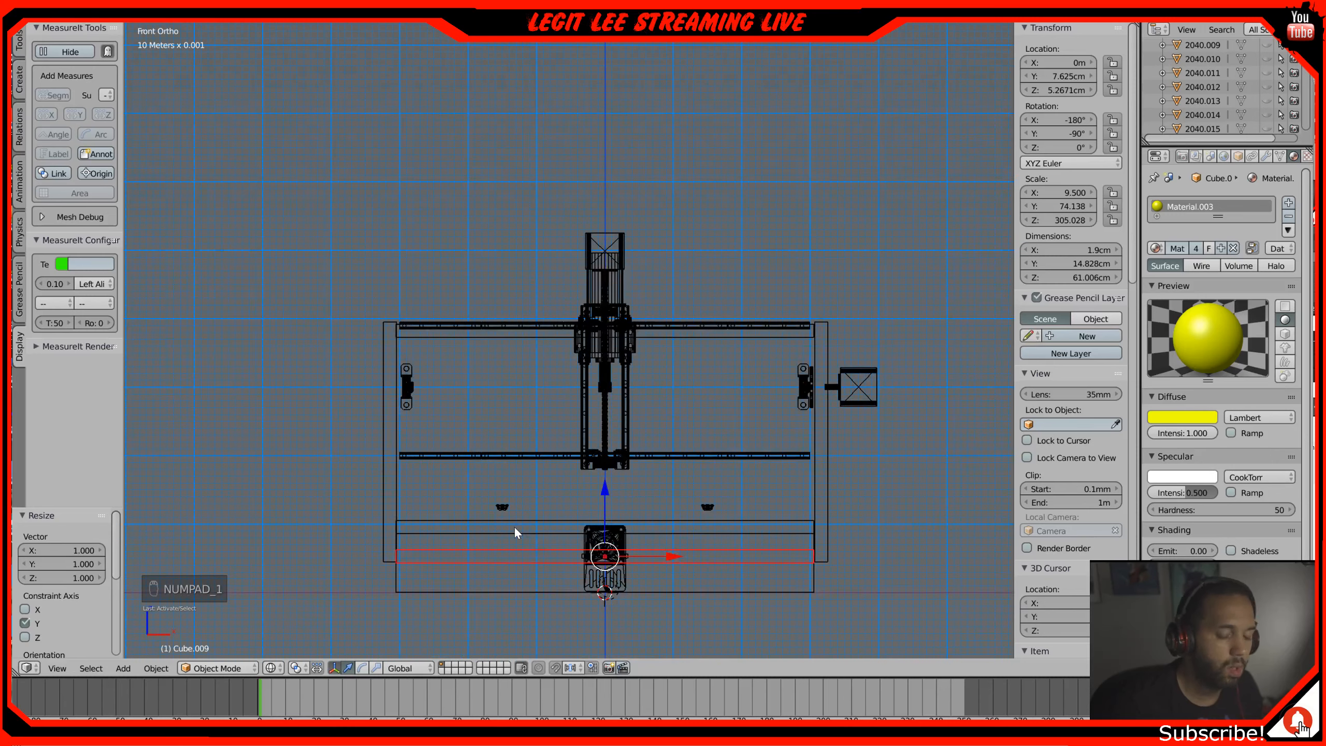
{"action": "key", "text": "KP_7"}
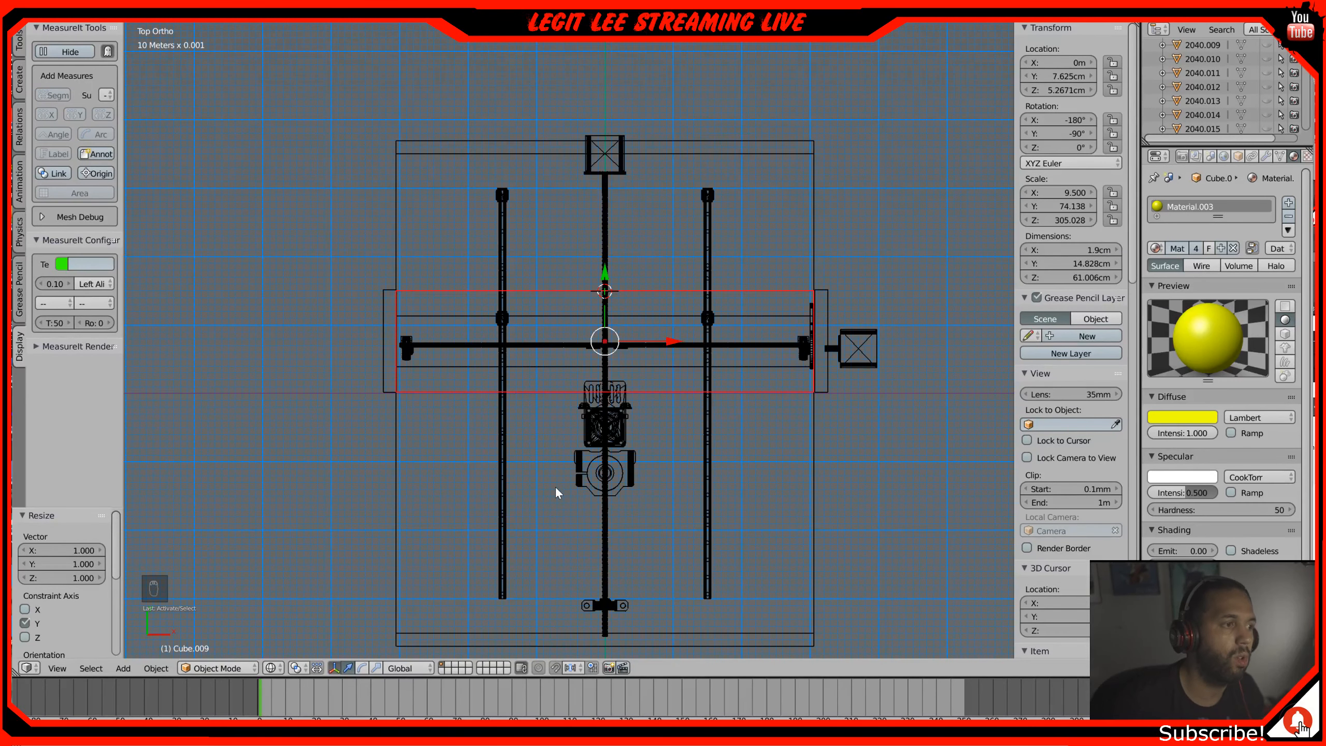
{"action": "key", "text": "shift+d"}
{"action": "right_click", "coordinate": [651, 398]}
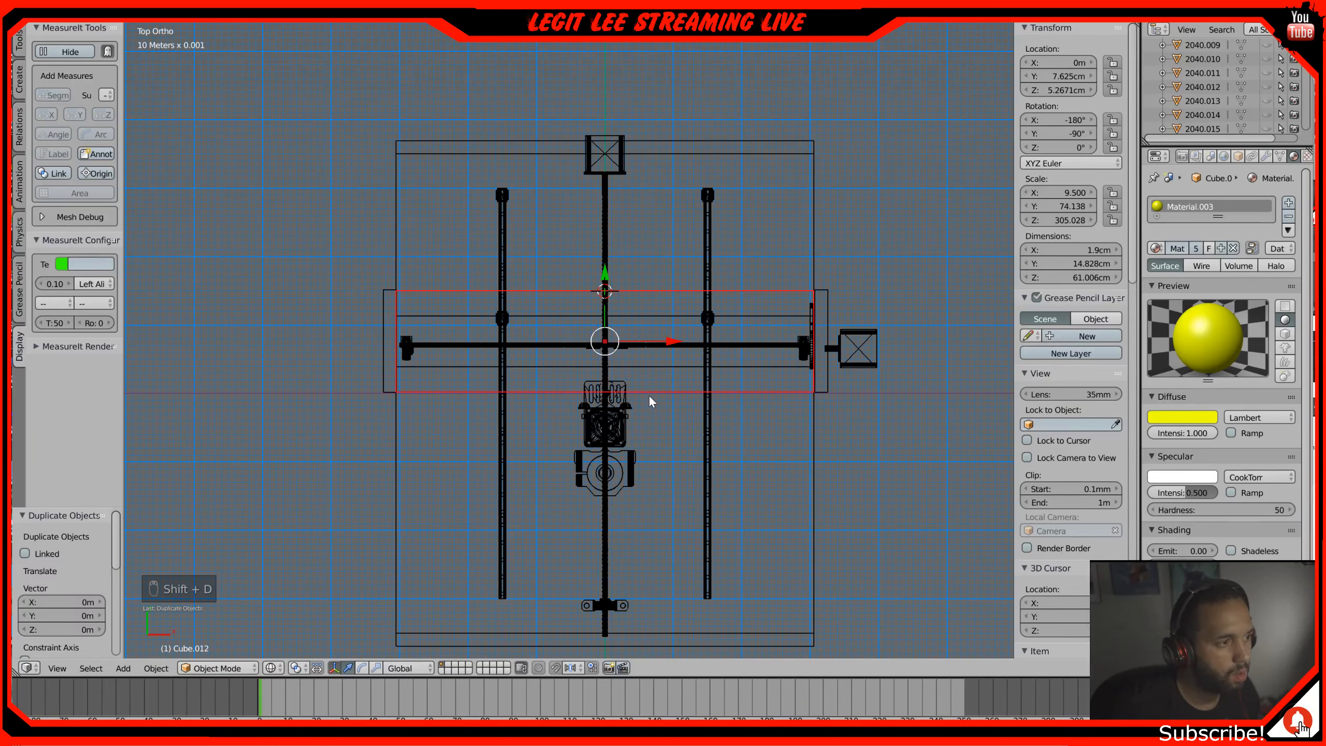
{"action": "key", "text": "ctrl+z"}
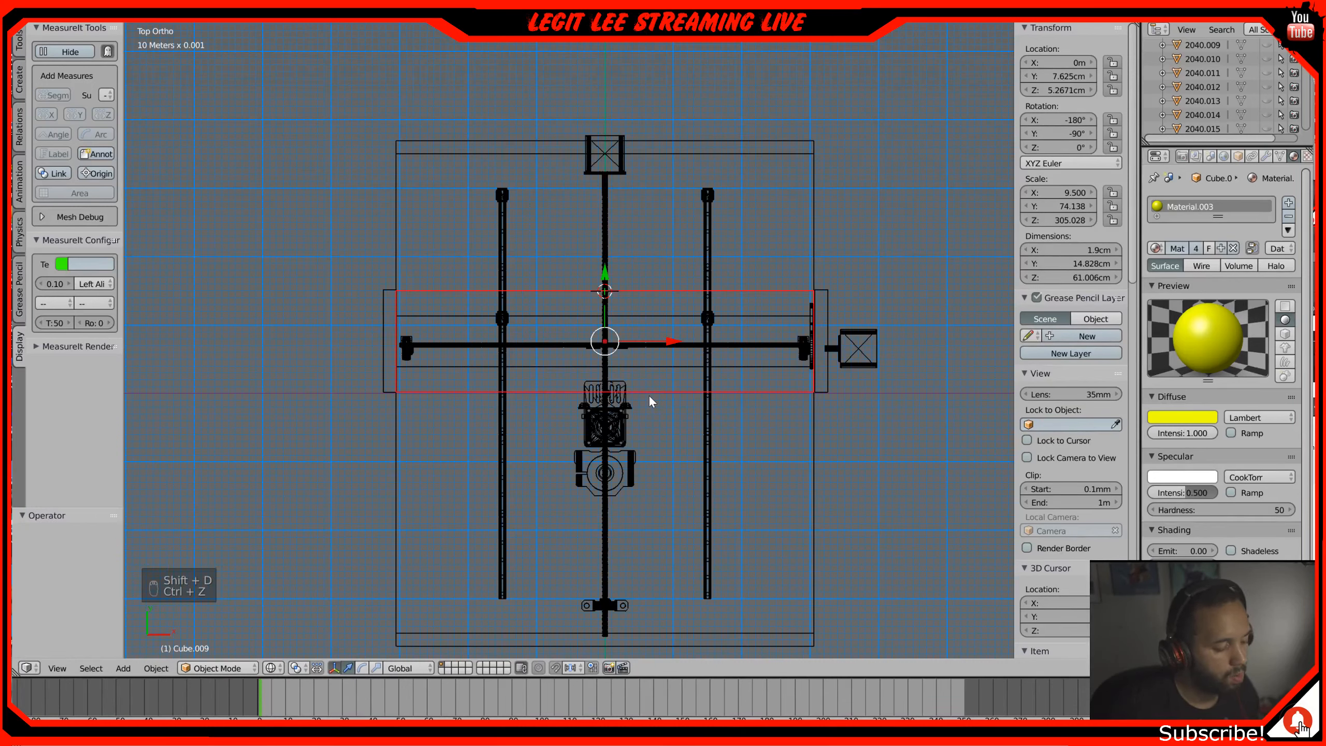
Step: Add a new cube at the 3D cursor
{"action": "key", "text": "shift+a"}
{"action": "mouse_move", "coordinate": [663, 396]}
{"action": "left_click", "coordinate": [711, 416]}
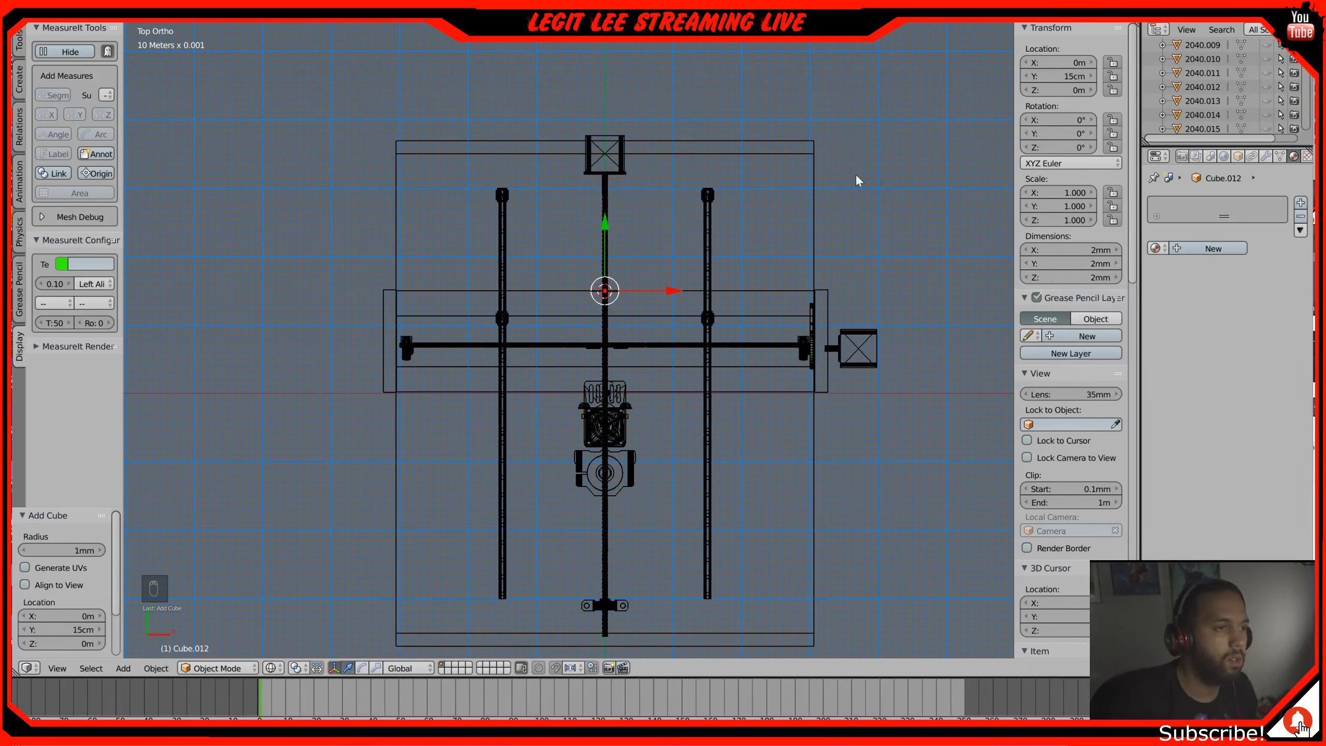
Step: Select the bed plate to inspect it and its surroundings, and undo the selection to return to the new cube
{"action": "right_click", "coordinate": [816, 149]}
{"action": "right_click", "coordinate": [807, 196]}
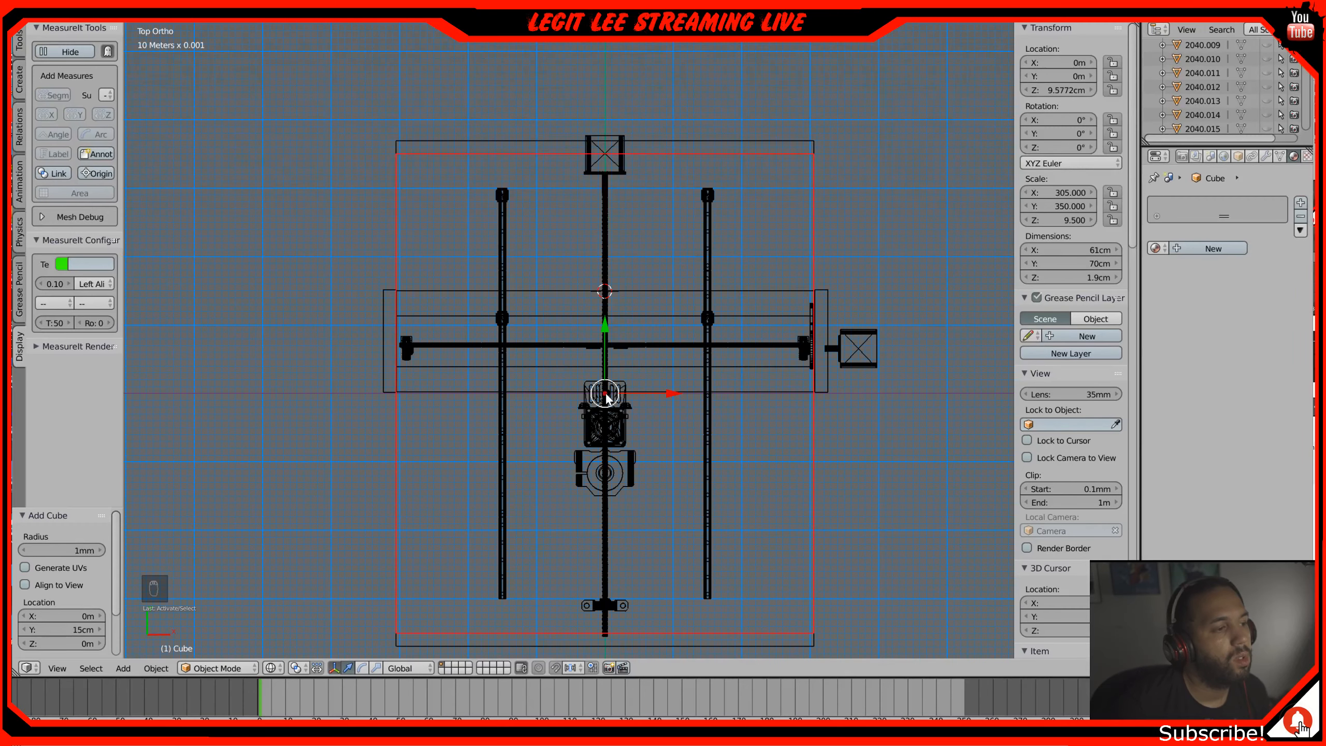
{"action": "scroll", "coordinate": [632, 425], "scroll_direction": "up", "scroll_amount": 7}
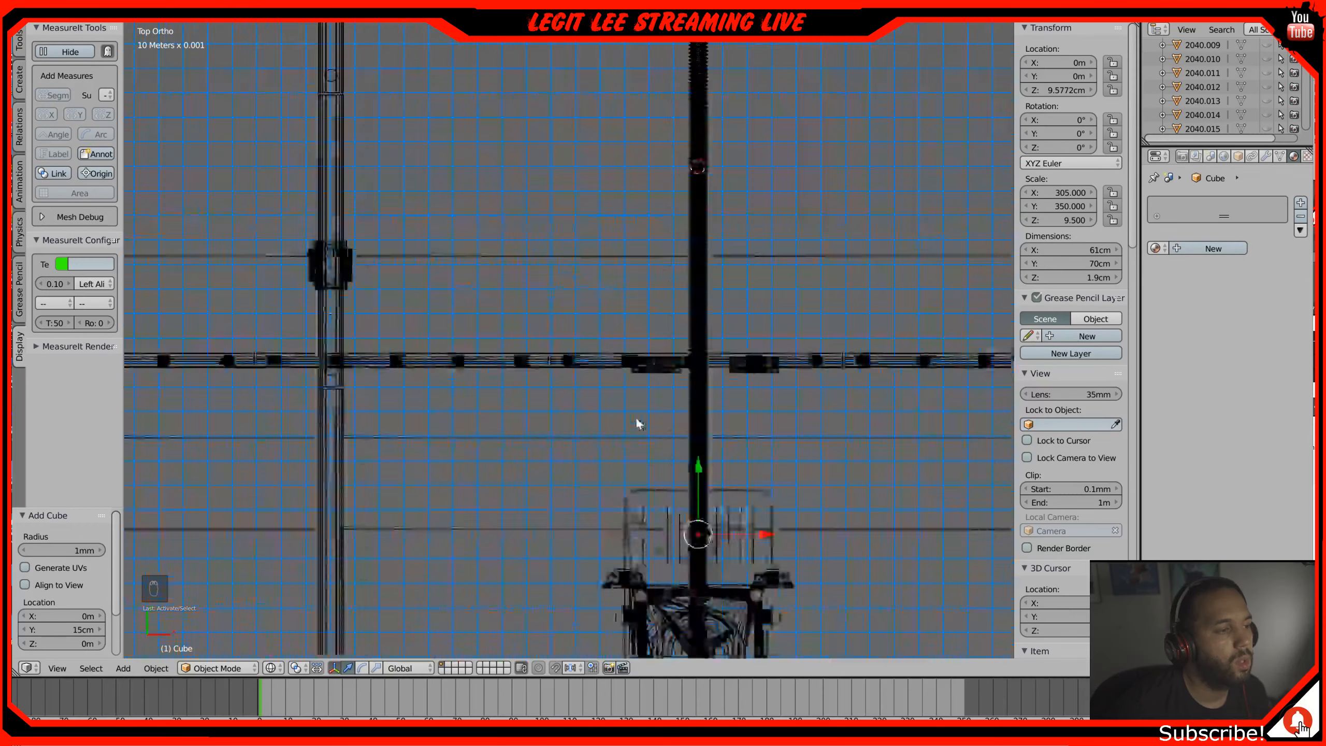
{"action": "scroll", "coordinate": [637, 423], "scroll_direction": "up", "scroll_amount": 3}
{"action": "middle_click_drag", "start_coordinate": [636, 416], "coordinate": [664, 615], "text": "shift"}
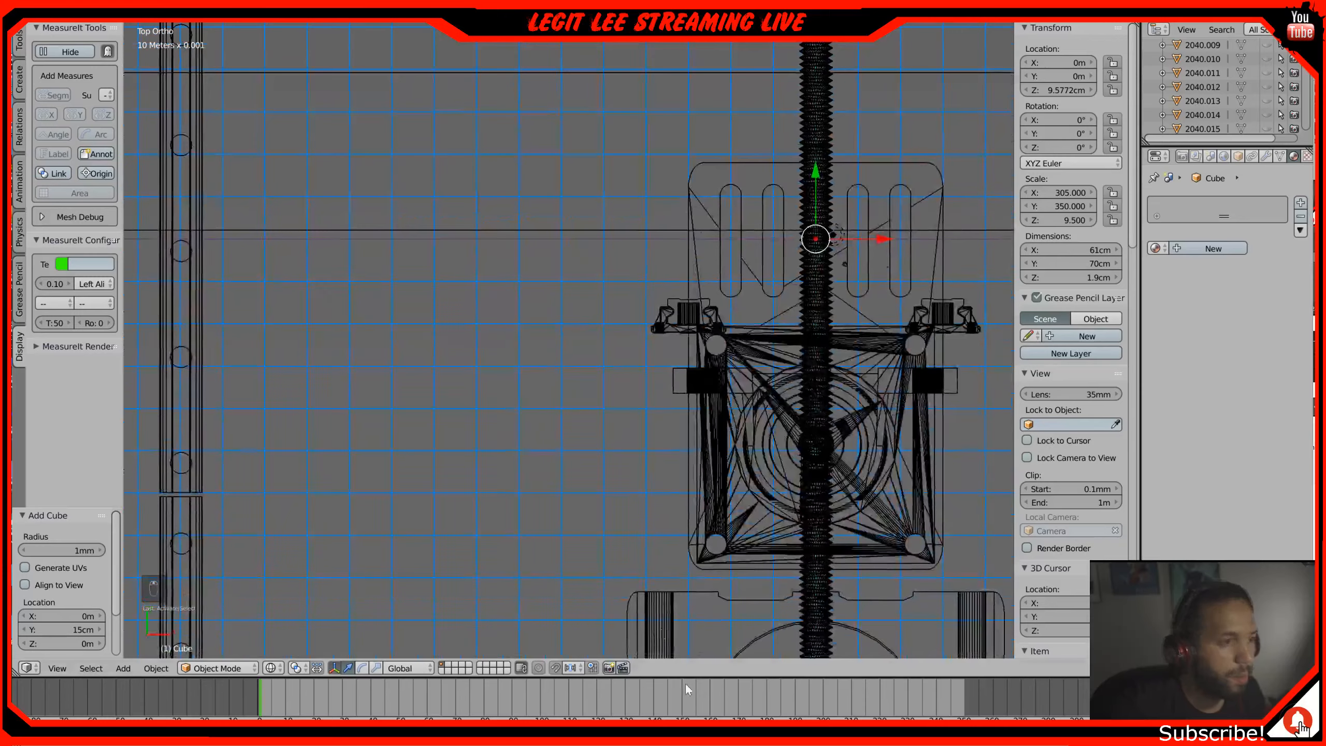
{"action": "middle_click_drag", "start_coordinate": [798, 441], "coordinate": [867, 234]}
{"action": "middle_click_drag", "start_coordinate": [680, 438], "coordinate": [750, 41], "text": "shift"}
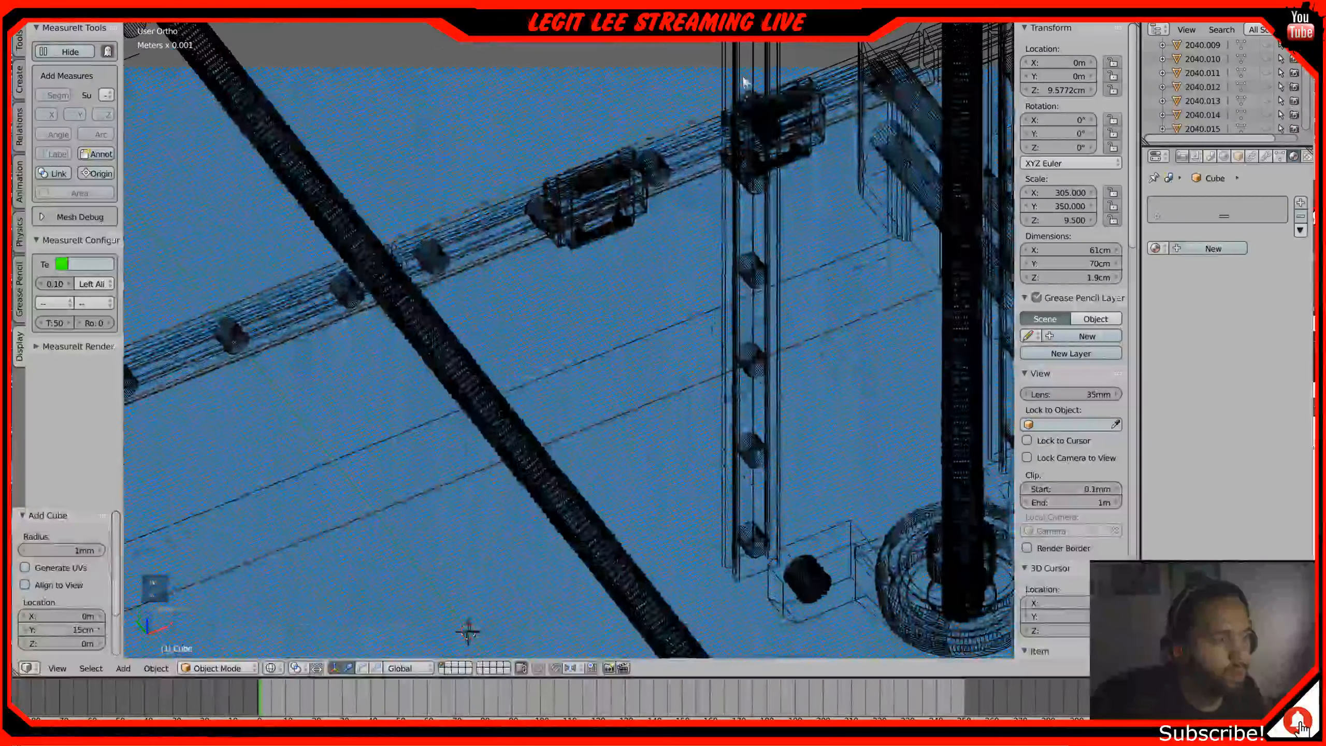
{"action": "scroll", "coordinate": [707, 349], "scroll_direction": "down", "scroll_amount": 4}
{"action": "scroll", "coordinate": [688, 455], "scroll_direction": "down", "scroll_amount": 3}
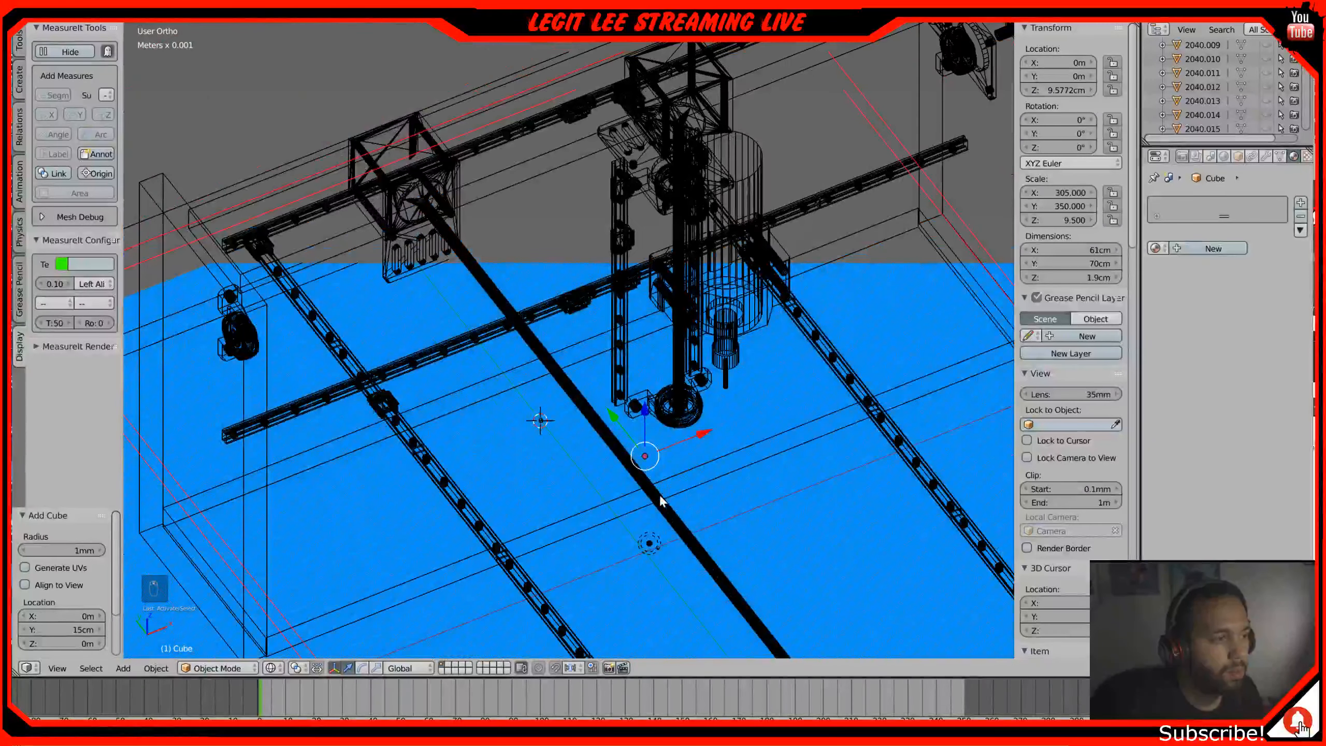
{"action": "middle_click_drag", "start_coordinate": [660, 499], "coordinate": [671, 448], "text": "shift"}
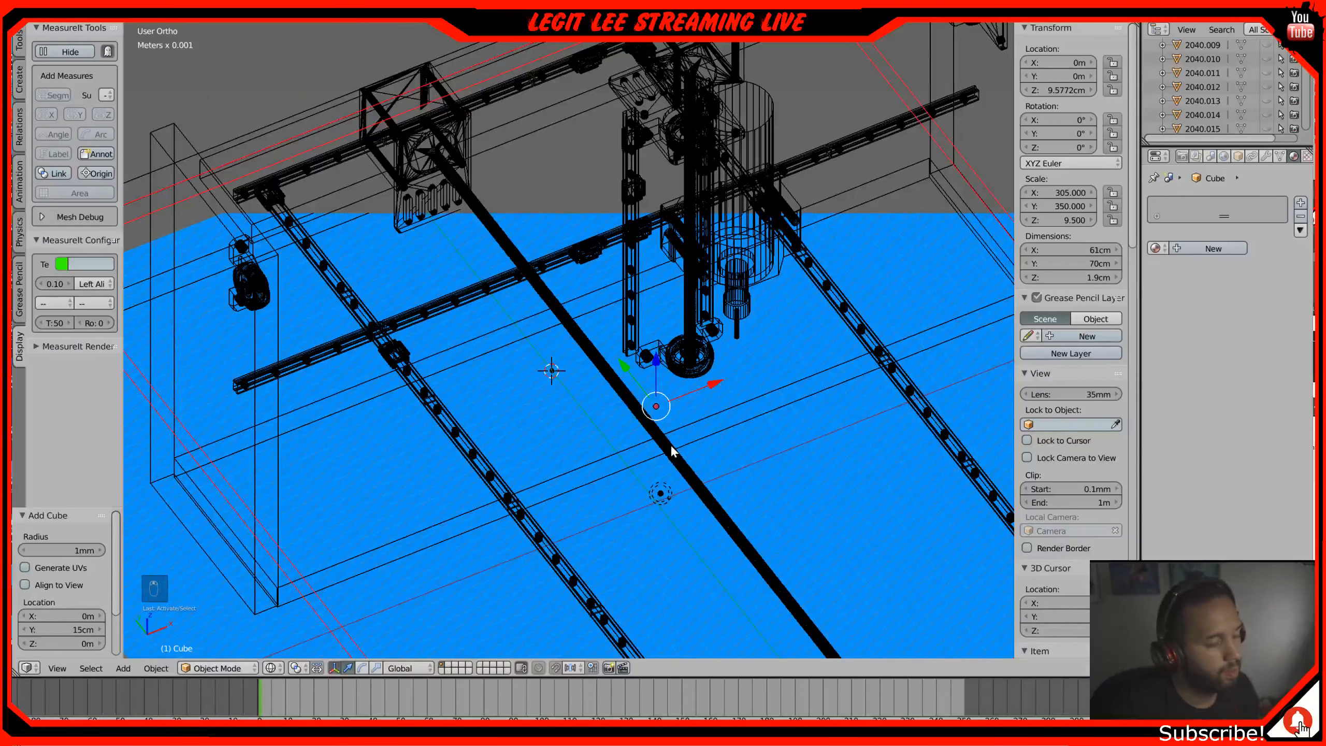
{"action": "key", "text": "ctrl+z"}
{"action": "key", "text": "ctrl+z"}
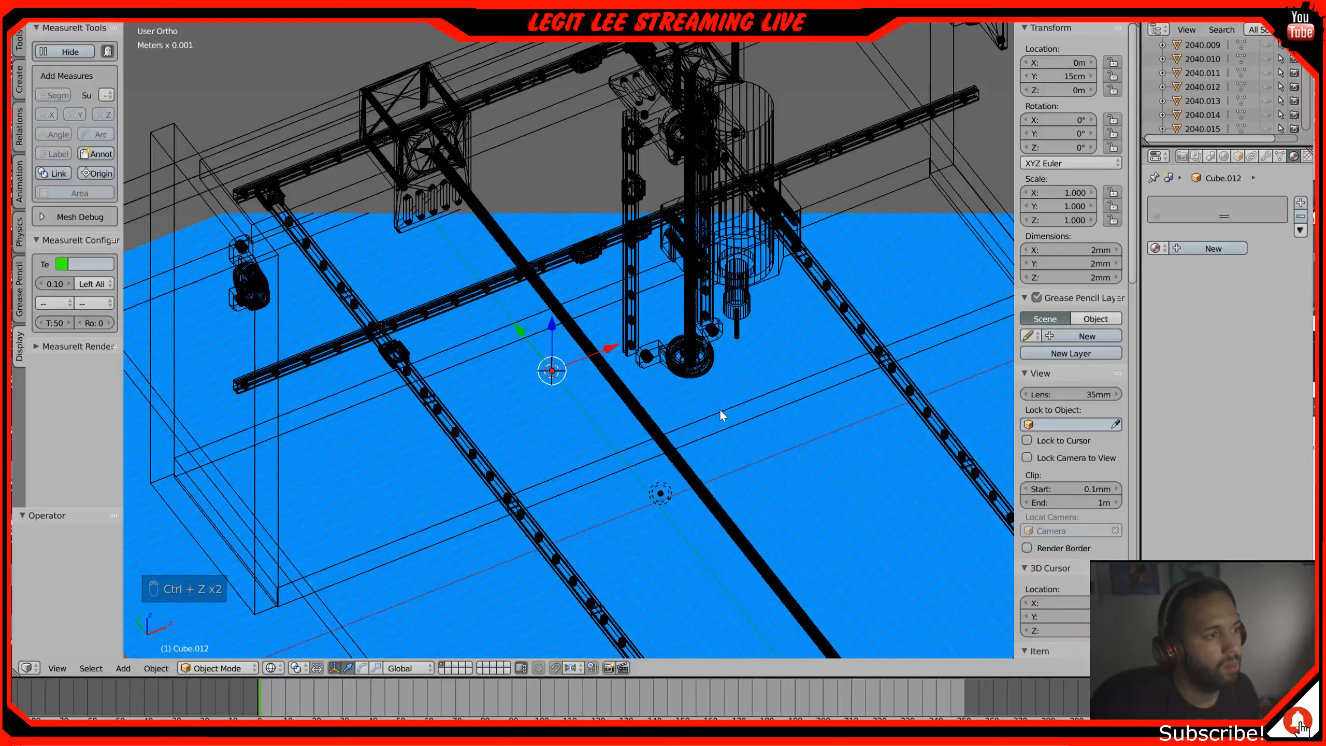
Step: Move the new cube 65.5 cm up along Z, clear of the rest of the machine
{"action": "middle_click_drag", "start_coordinate": [718, 408], "coordinate": [684, 436]}
{"action": "middle_click_drag", "start_coordinate": [831, 284], "coordinate": [701, 548], "text": "shift"}
{"action": "scroll", "coordinate": [705, 527], "scroll_direction": "down", "scroll_amount": 1}
{"action": "scroll", "coordinate": [706, 522], "scroll_direction": "up", "scroll_amount": 1}
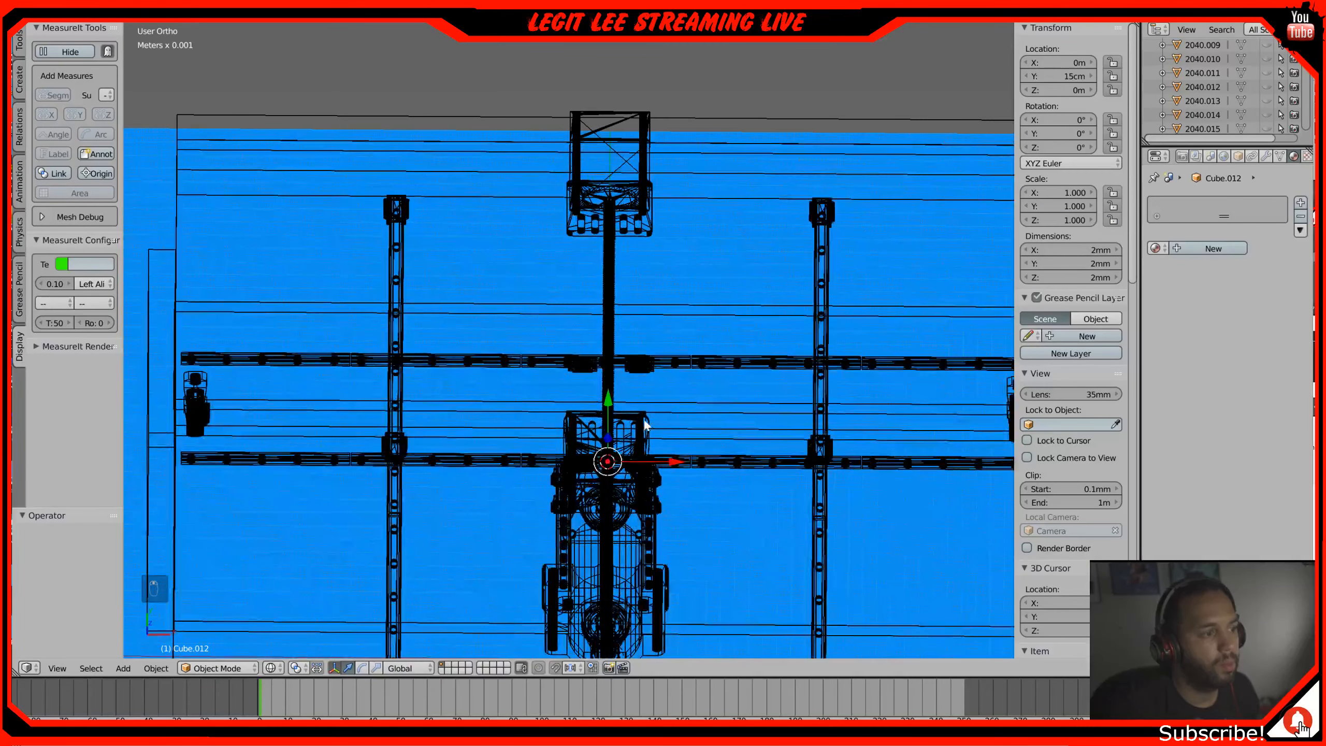
{"action": "key", "text": "g"}
{"action": "key", "text": "z"}
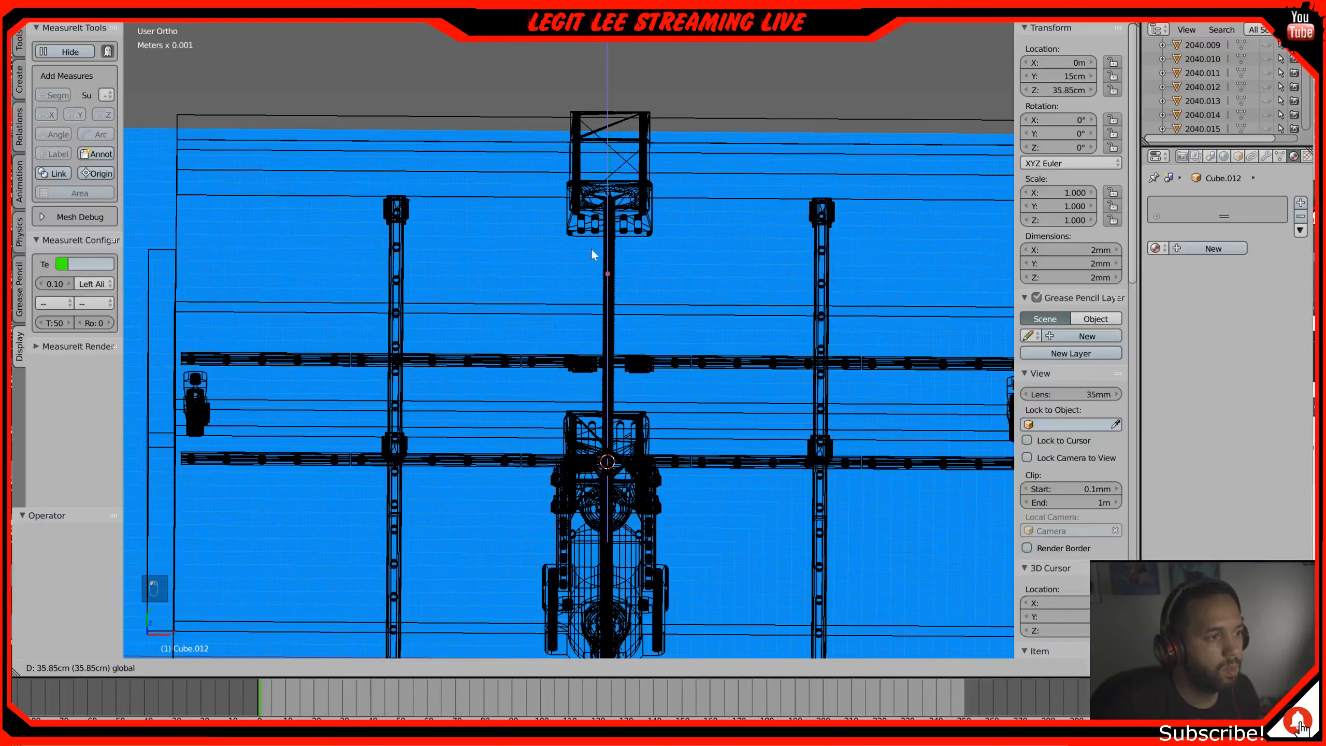
{"action": "left_click", "coordinate": [571, 104]}
{"action": "middle_click_drag", "start_coordinate": [577, 174], "coordinate": [650, 446]}
{"action": "scroll", "coordinate": [634, 355], "scroll_direction": "up", "scroll_amount": 6}
{"action": "scroll", "coordinate": [647, 287], "scroll_direction": "up", "scroll_amount": 3}
{"action": "scroll", "coordinate": [657, 248], "scroll_direction": "down", "scroll_amount": 8}
{"action": "middle_click_drag", "start_coordinate": [699, 312], "coordinate": [681, 441]}
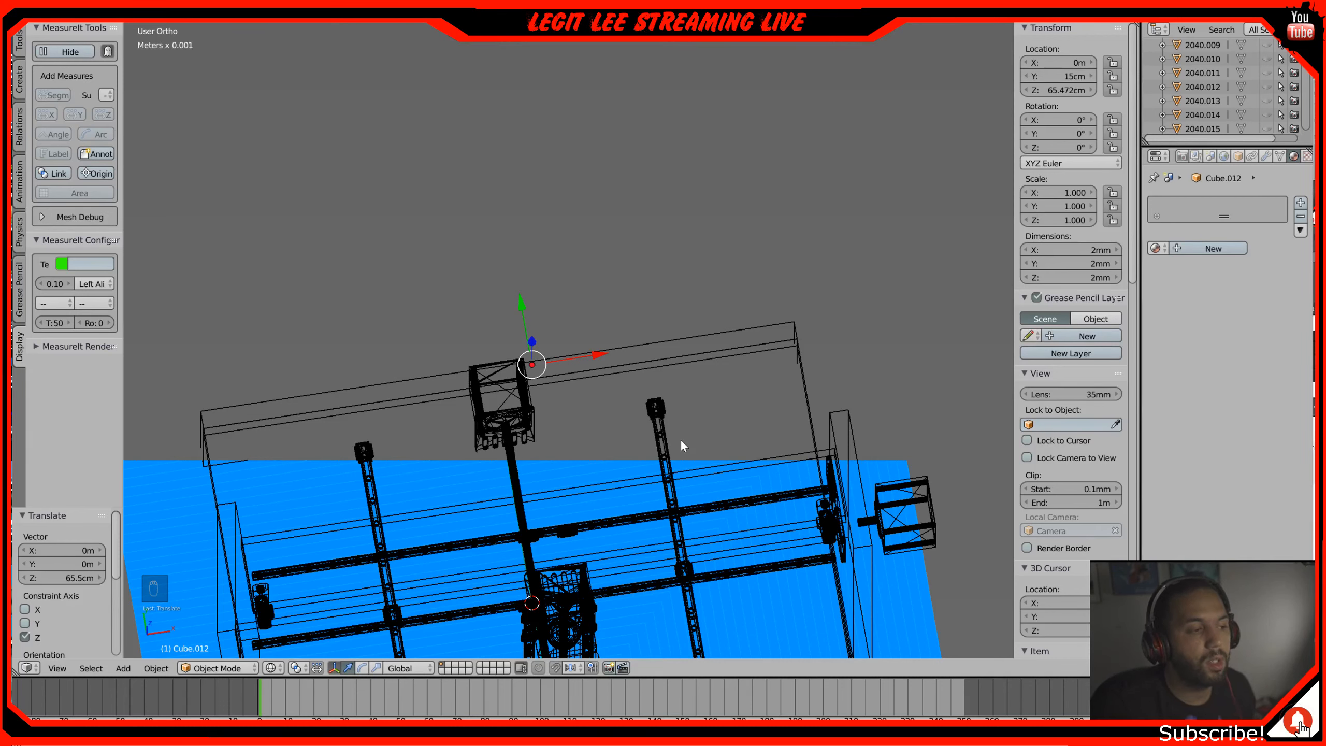
Step: Set the new cube's X dimension to 63 cm
{"action": "left_click", "coordinate": [1098, 250]}
{"action": "type", "text": "6"}
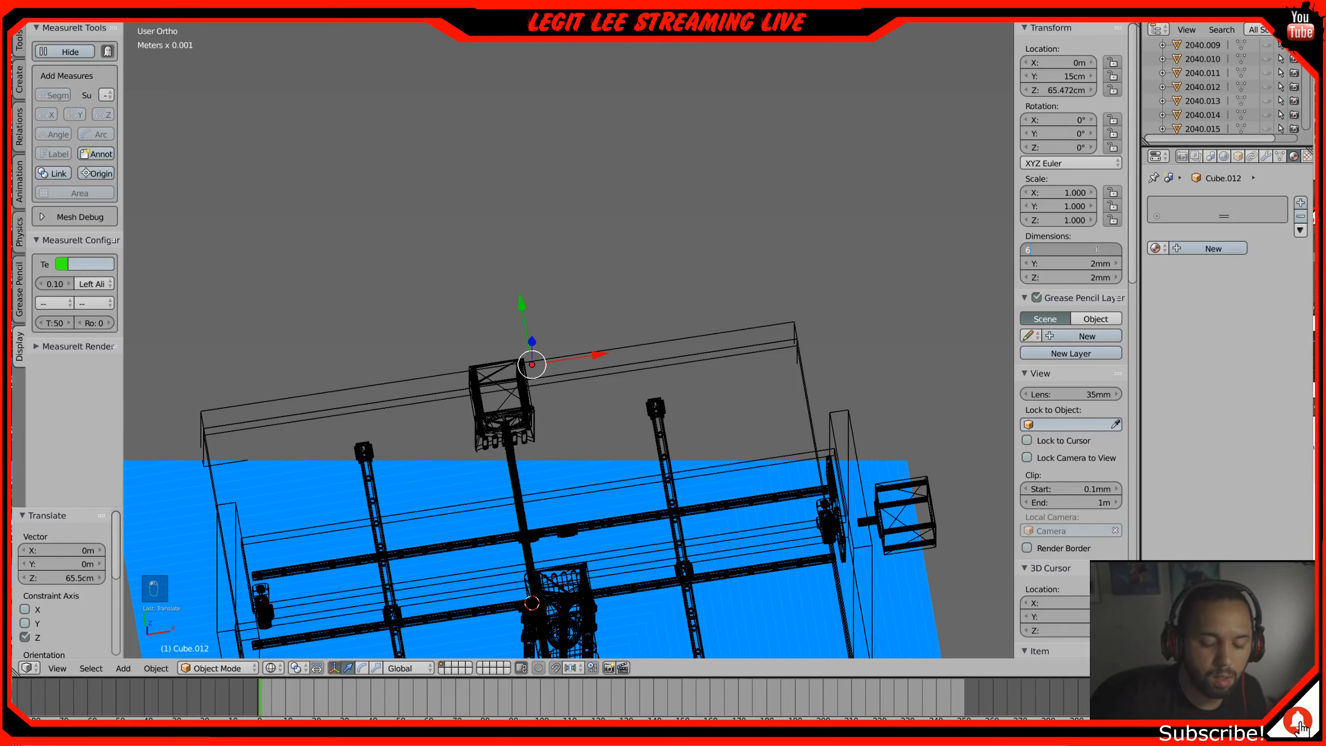
{"action": "type", "text": "30"}
{"action": "key", "text": "Return"}
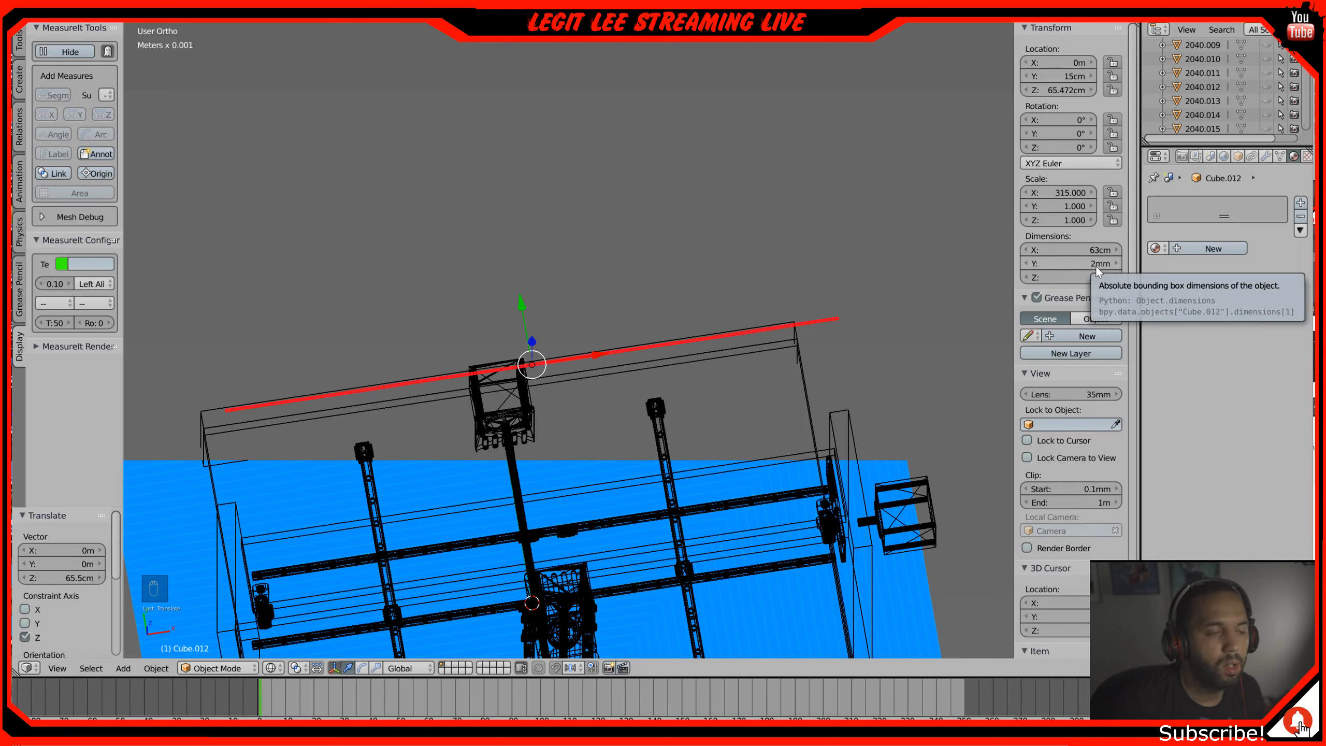
Step: Check the upright side plate's scale values, reselect the 63 cm cube and set its Y scale to 75
{"action": "double_click", "coordinate": [1096, 264]}
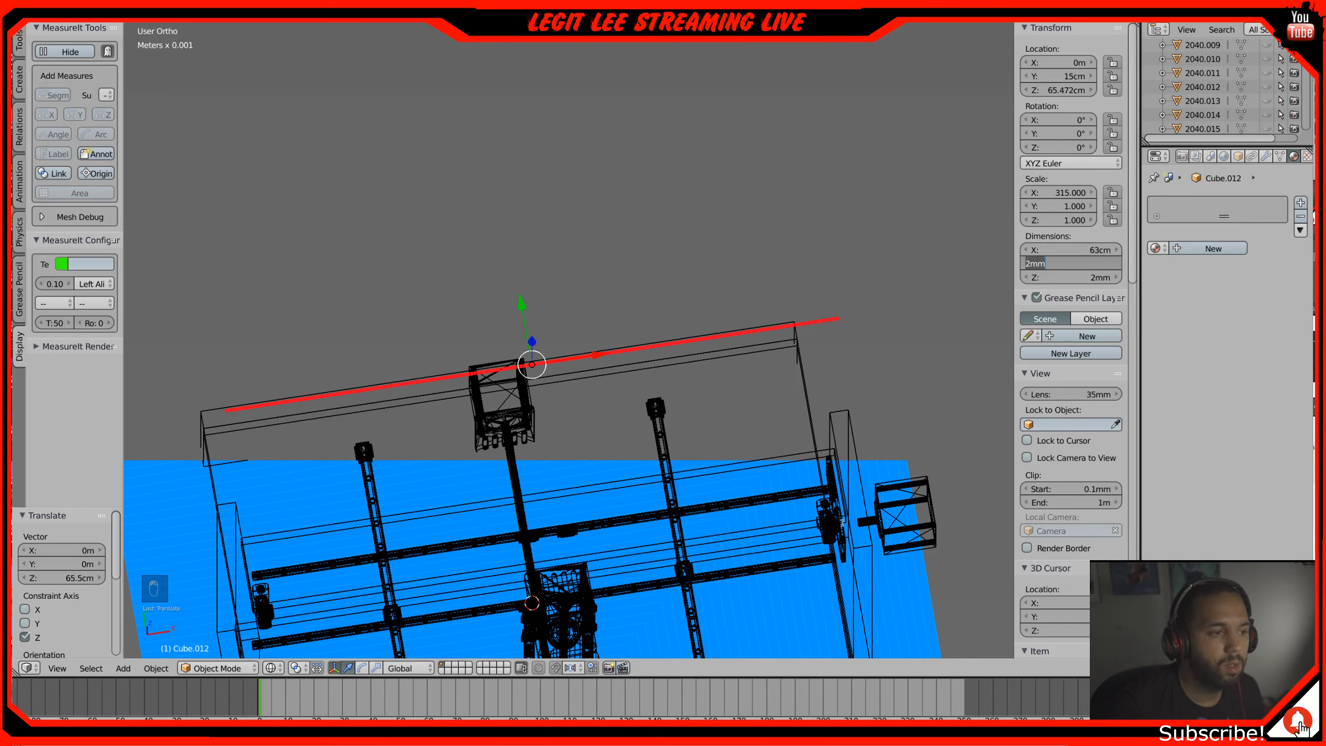
{"action": "right_click", "coordinate": [869, 557]}
{"action": "right_click", "coordinate": [869, 546]}
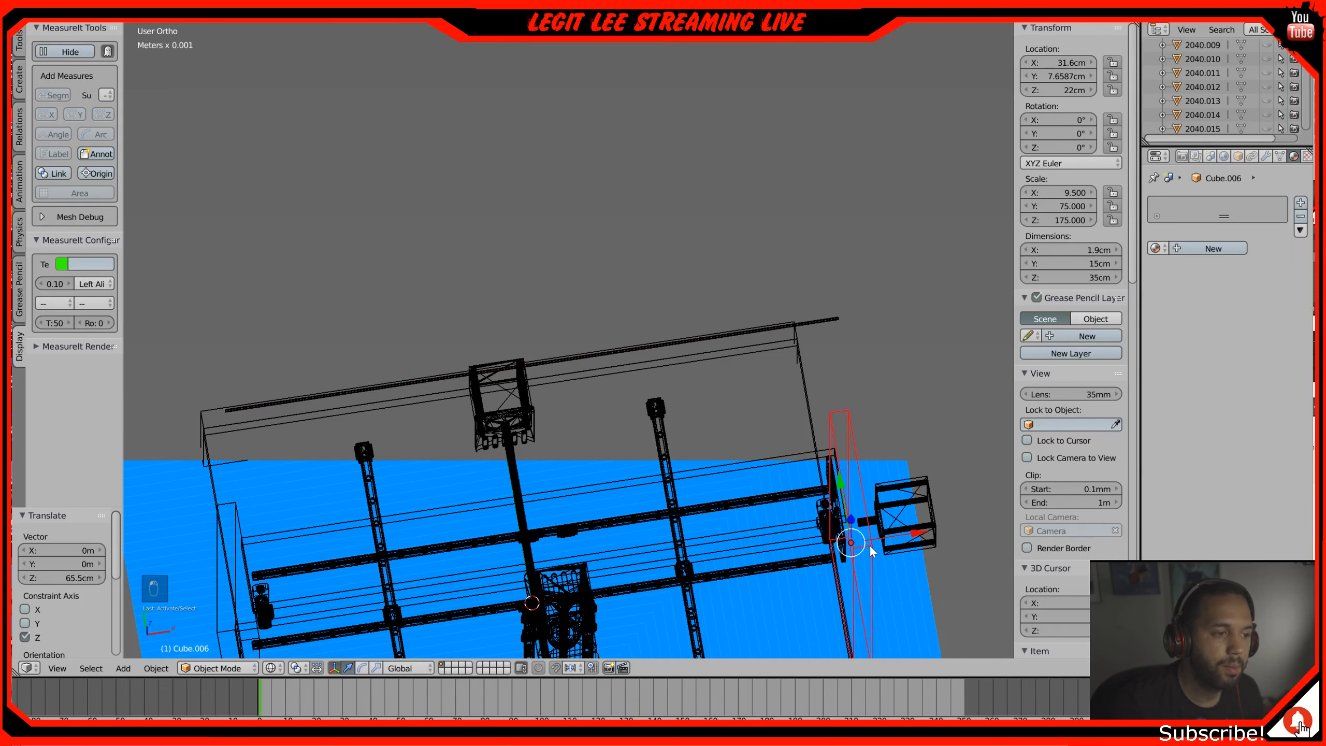
{"action": "scroll", "coordinate": [869, 551], "scroll_direction": "down", "scroll_amount": 2}
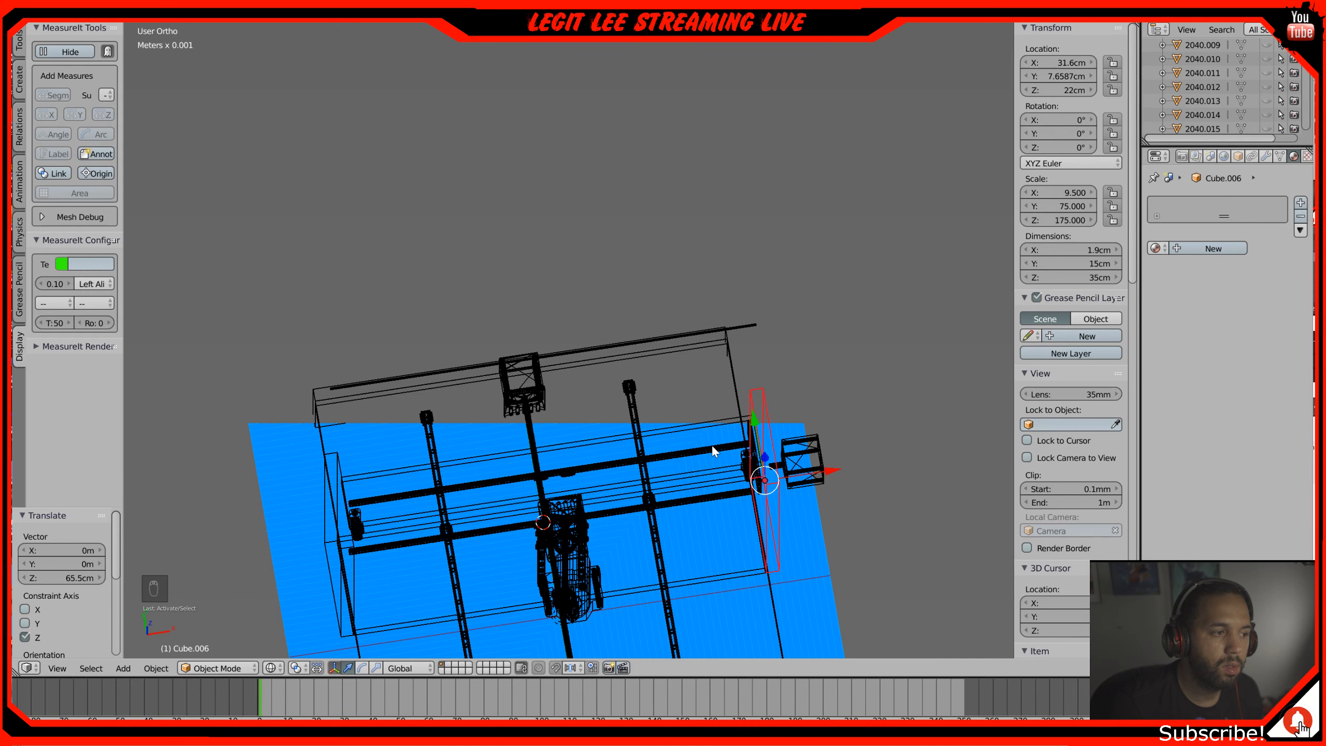
{"action": "right_click", "coordinate": [605, 348]}
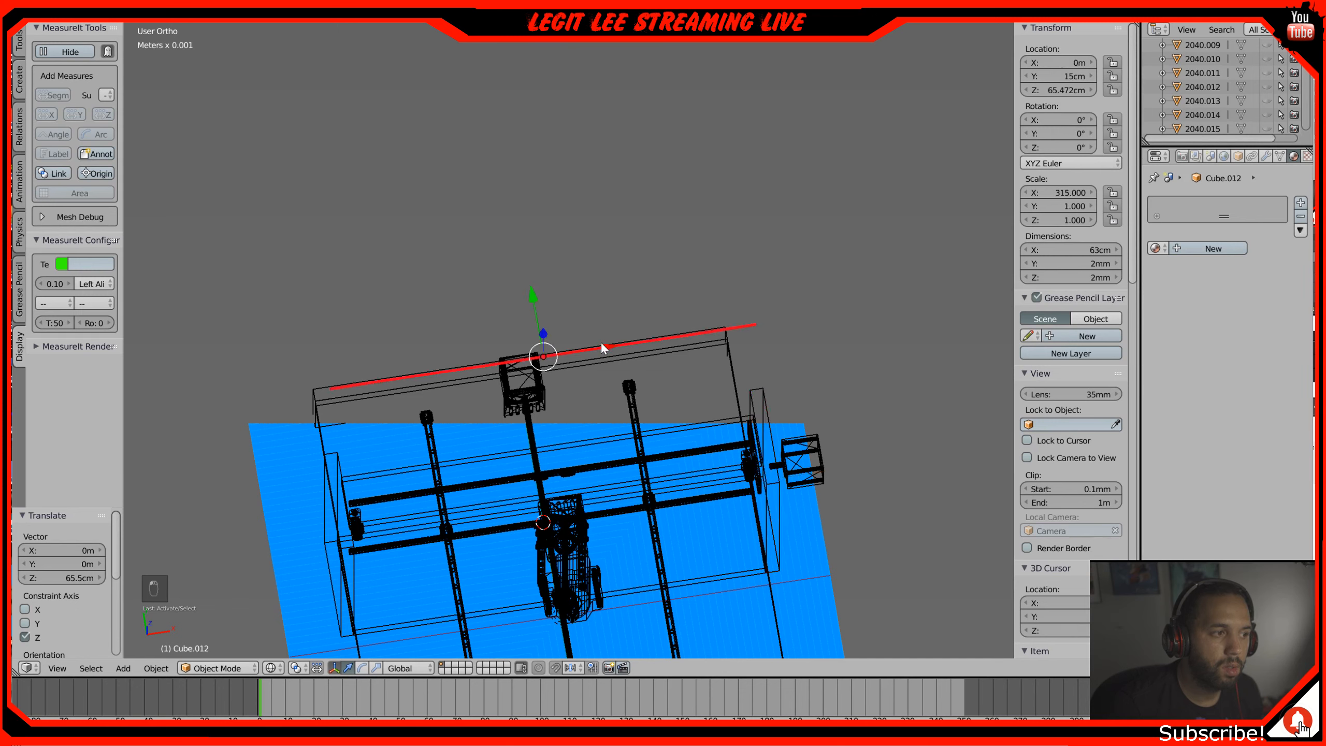
{"action": "left_click", "coordinate": [1073, 206]}
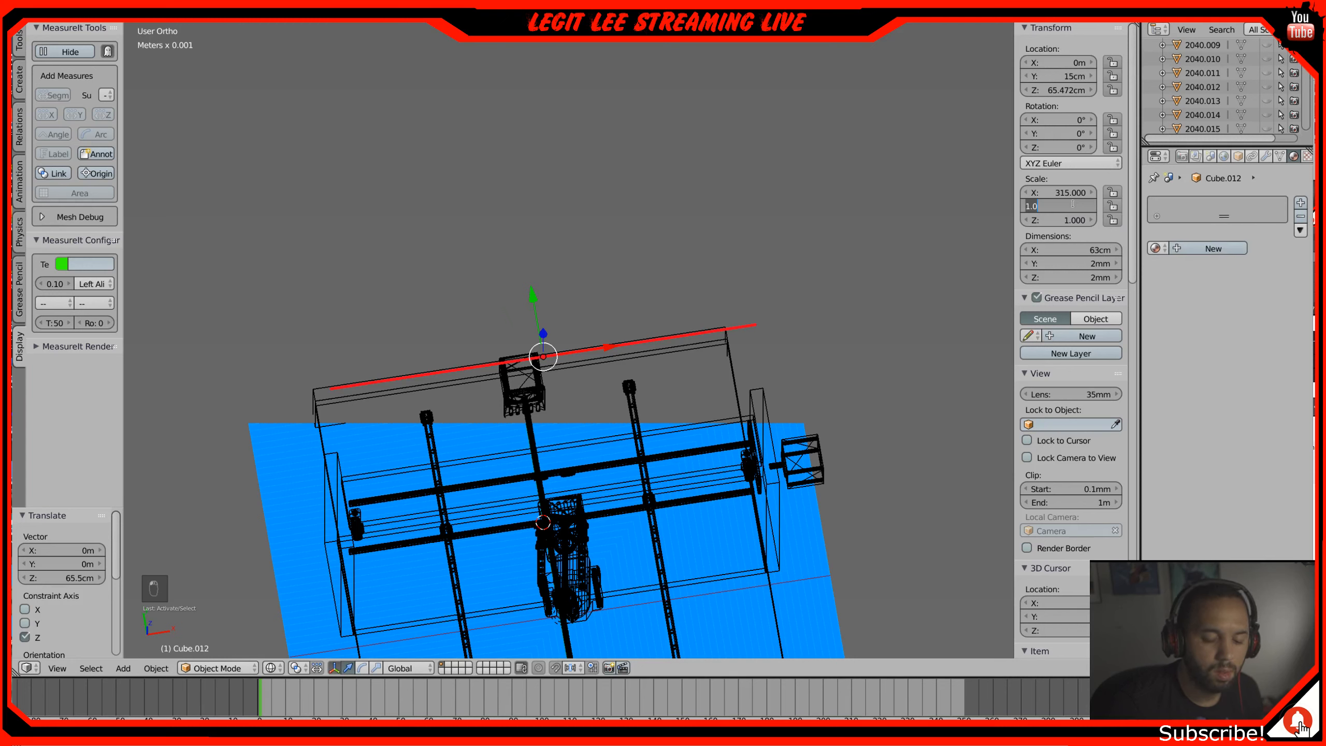
{"action": "type", "text": "75"}
{"action": "key", "text": "Return"}
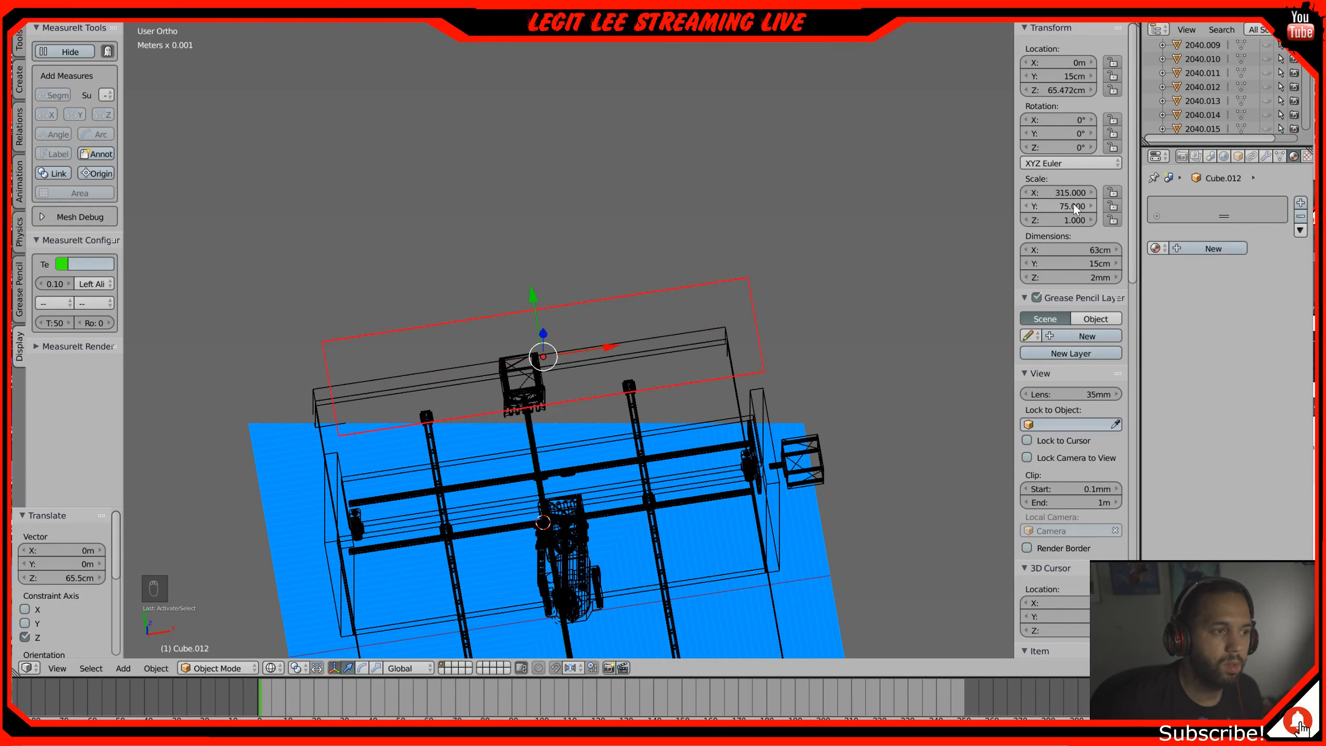
Step: Set the 63 cm plate's Z scale to 19
{"action": "left_click", "coordinate": [1071, 220]}
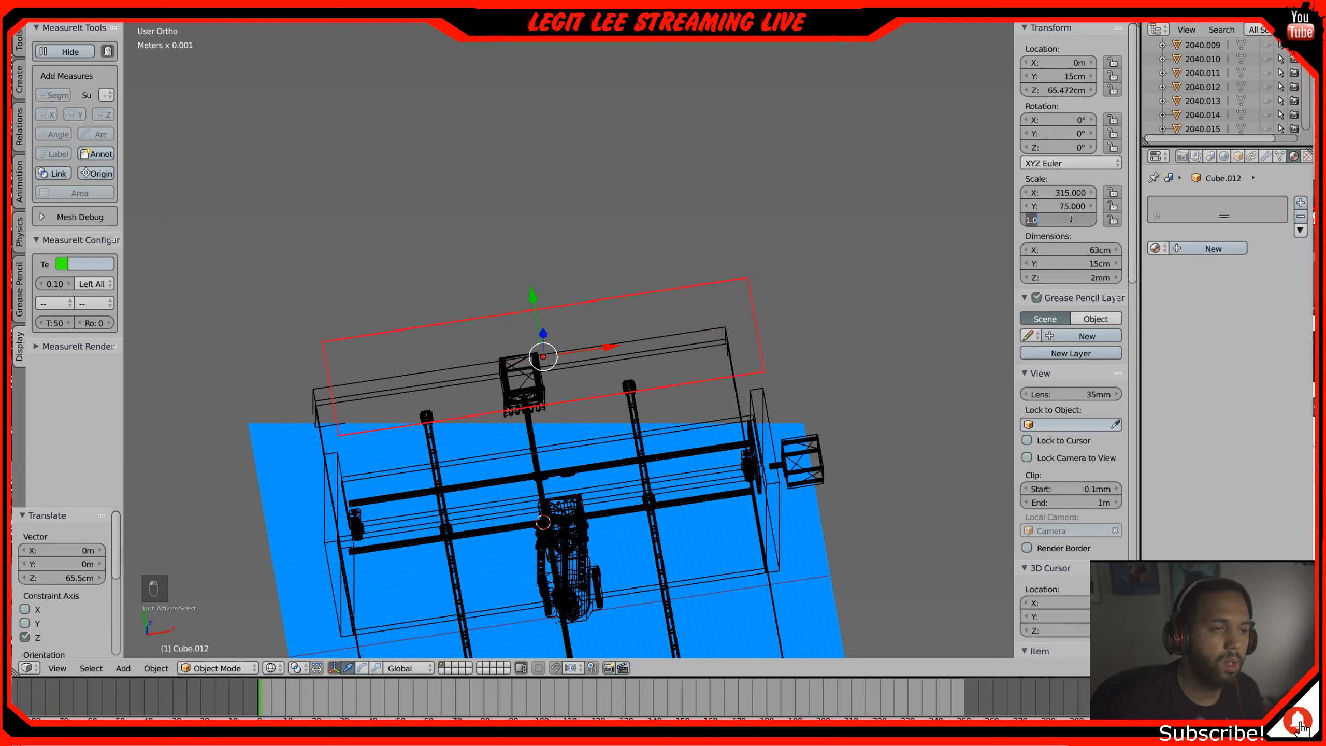
{"action": "type", "text": "19"}
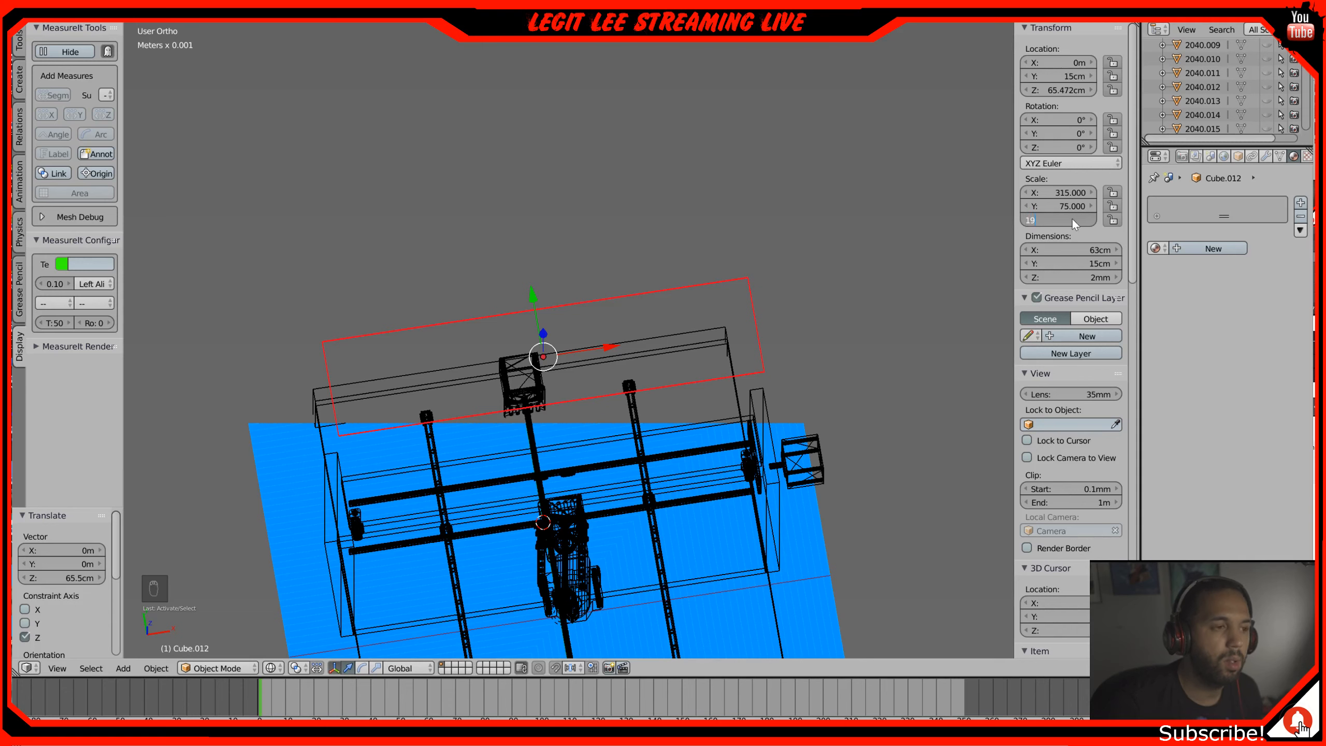
{"action": "key", "text": "Return"}
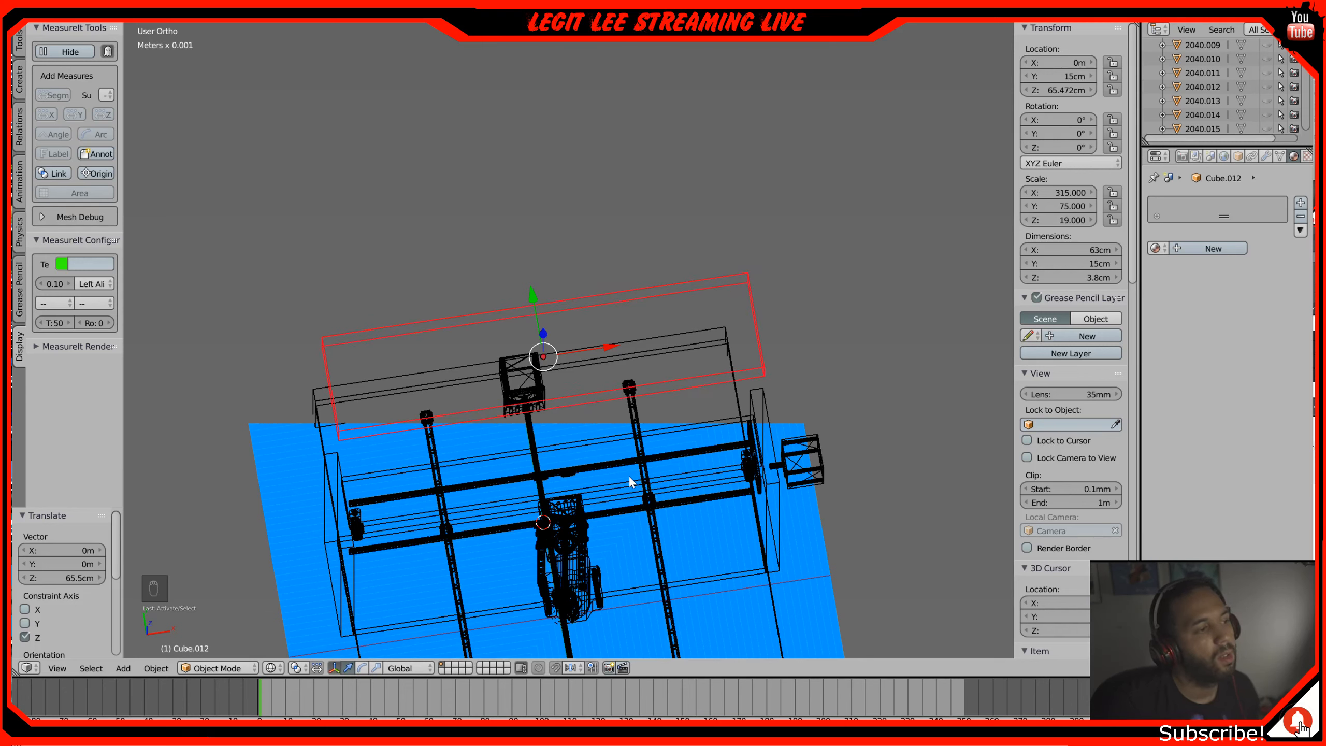
Step: Move the 63 cm plate 7 cm in the negative Y direction, over the side plates
{"action": "key", "text": "KP_7"}
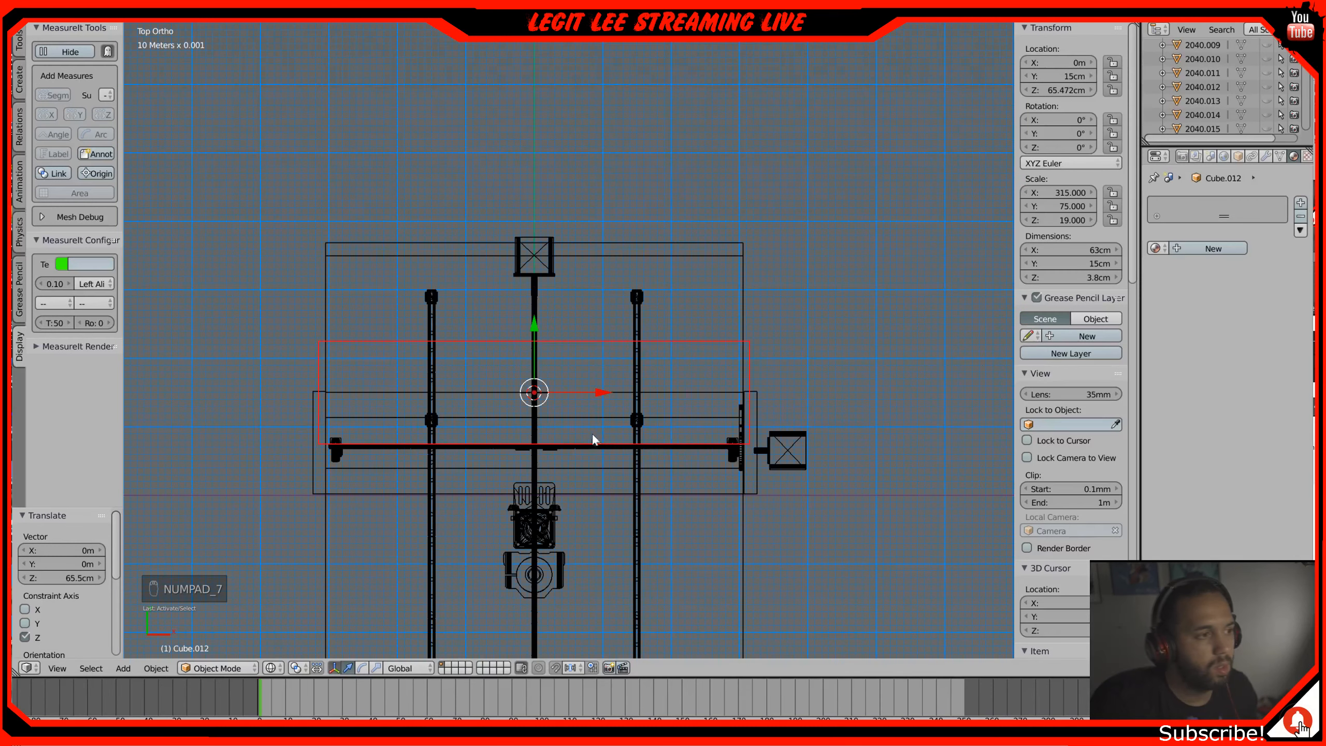
{"action": "scroll", "coordinate": [552, 389], "scroll_direction": "up", "scroll_amount": 3}
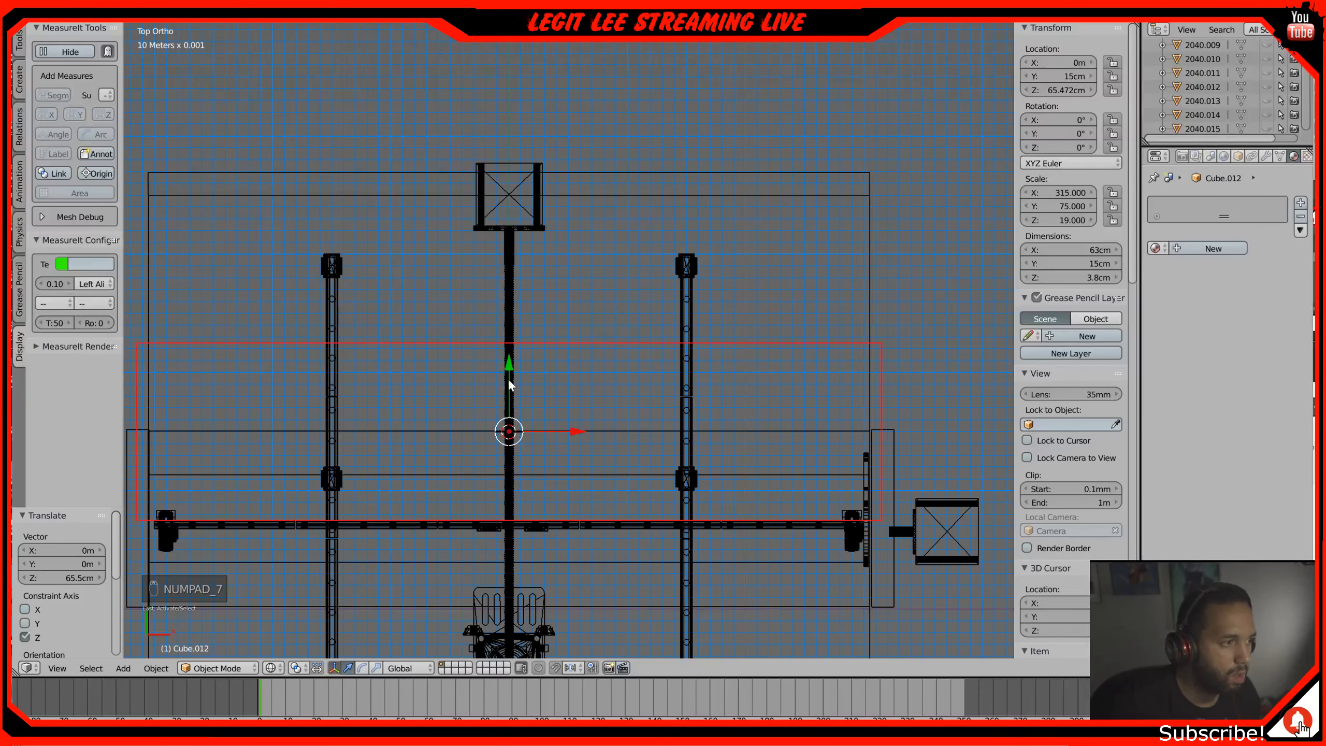
{"action": "left_click_drag", "start_coordinate": [509, 374], "coordinate": [502, 459]}
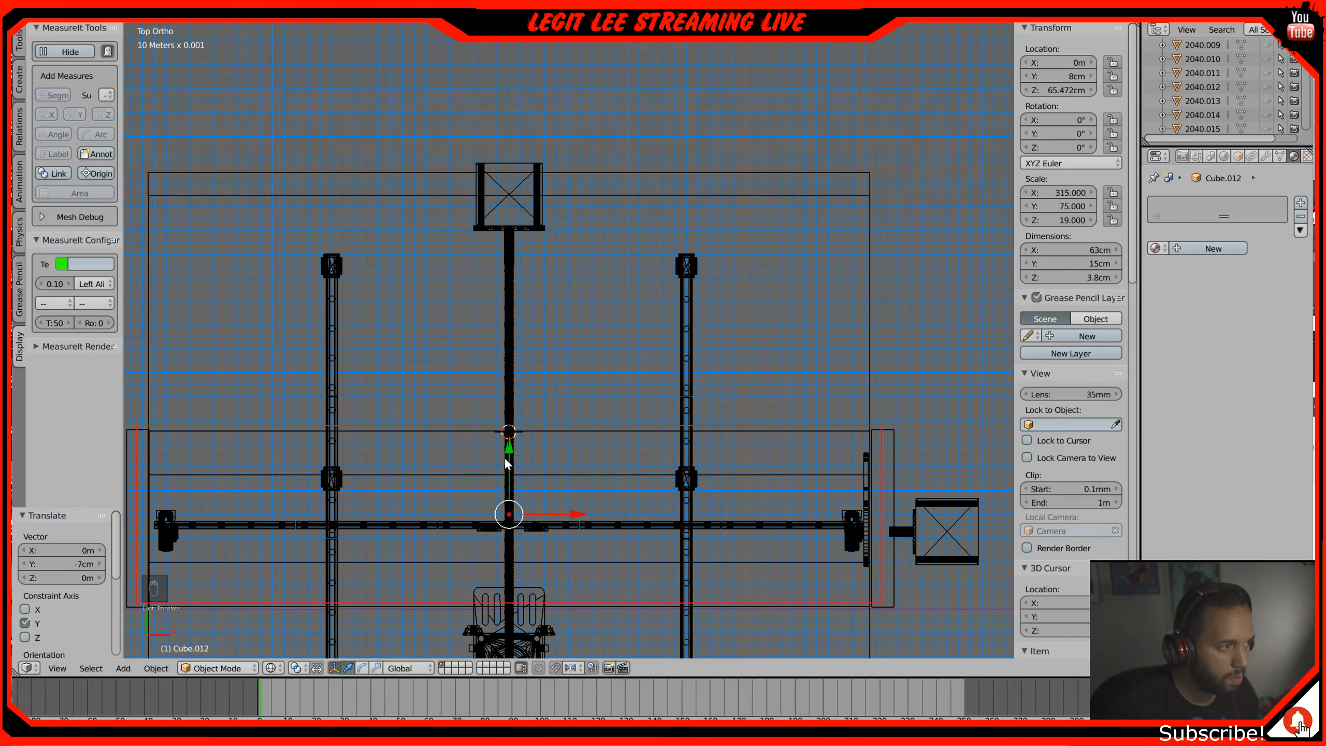
Step: Shift the plate another 5 mm in negative Y so its rear edge lines up with the side plates' edge
{"action": "middle_click_drag", "start_coordinate": [502, 460], "coordinate": [597, 311], "text": "shift"}
{"action": "scroll", "coordinate": [600, 313], "scroll_direction": "up", "scroll_amount": 3}
{"action": "scroll", "coordinate": [659, 349], "scroll_direction": "up", "scroll_amount": 5}
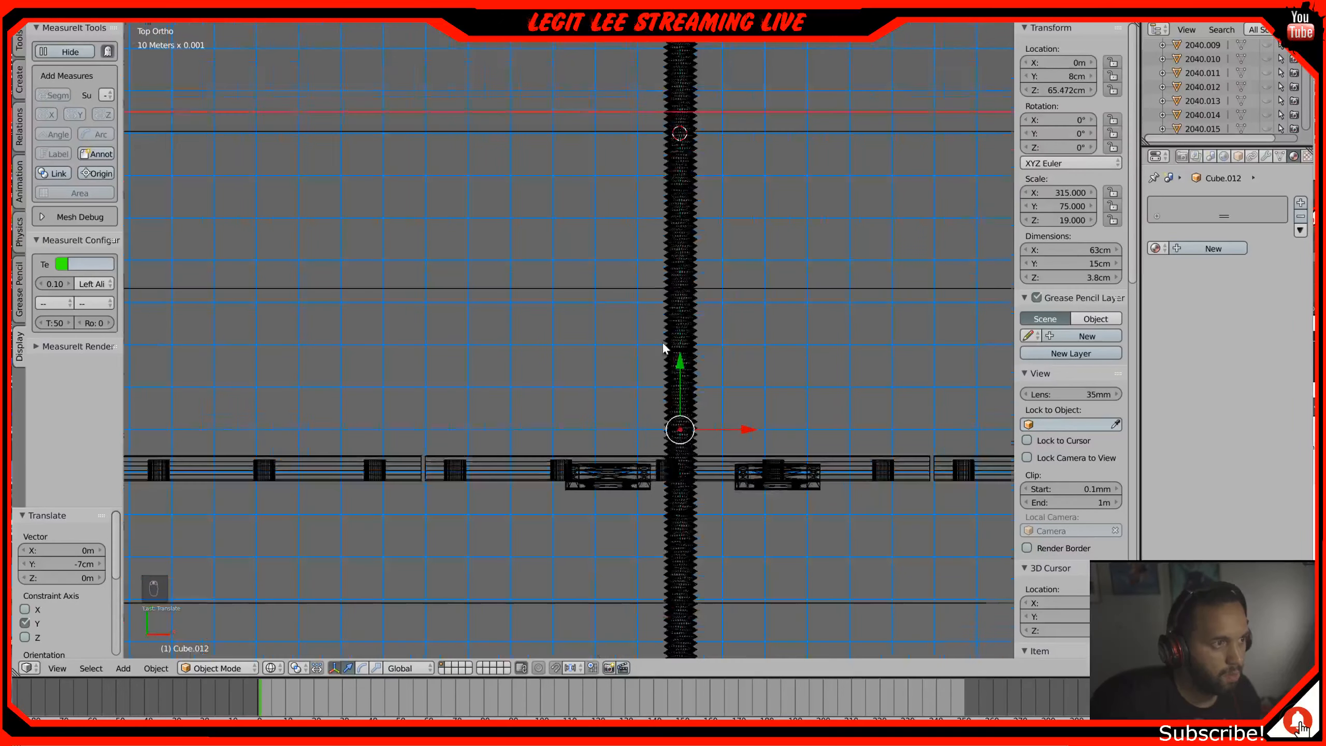
{"action": "middle_click_drag", "start_coordinate": [729, 393], "coordinate": [695, 516], "text": "shift"}
{"action": "key", "text": "g"}
{"action": "key", "text": "y"}
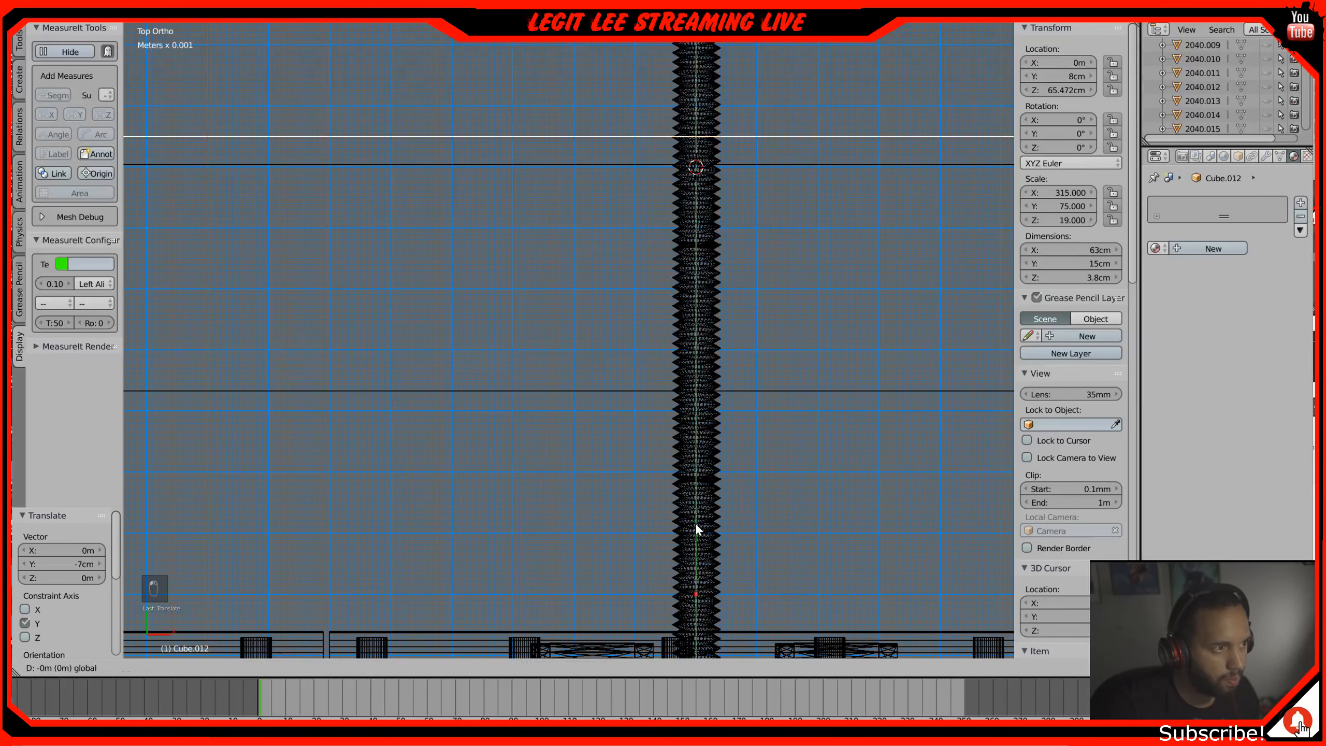
{"action": "left_click", "coordinate": [696, 551]}
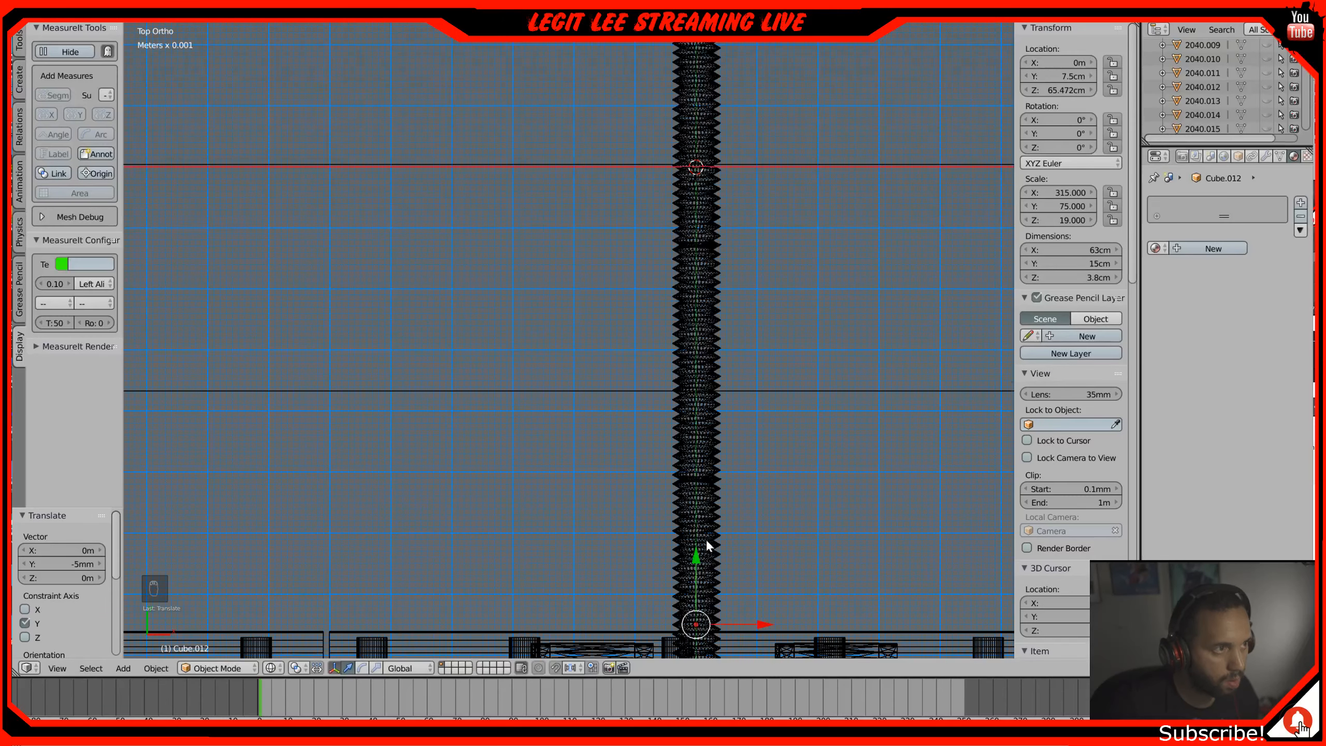
Step: Set the 63 cm plate's Z dimension to 1.9 cm
{"action": "scroll", "coordinate": [707, 538], "scroll_direction": "down", "scroll_amount": 5}
{"action": "middle_click_drag", "start_coordinate": [776, 547], "coordinate": [764, 509]}
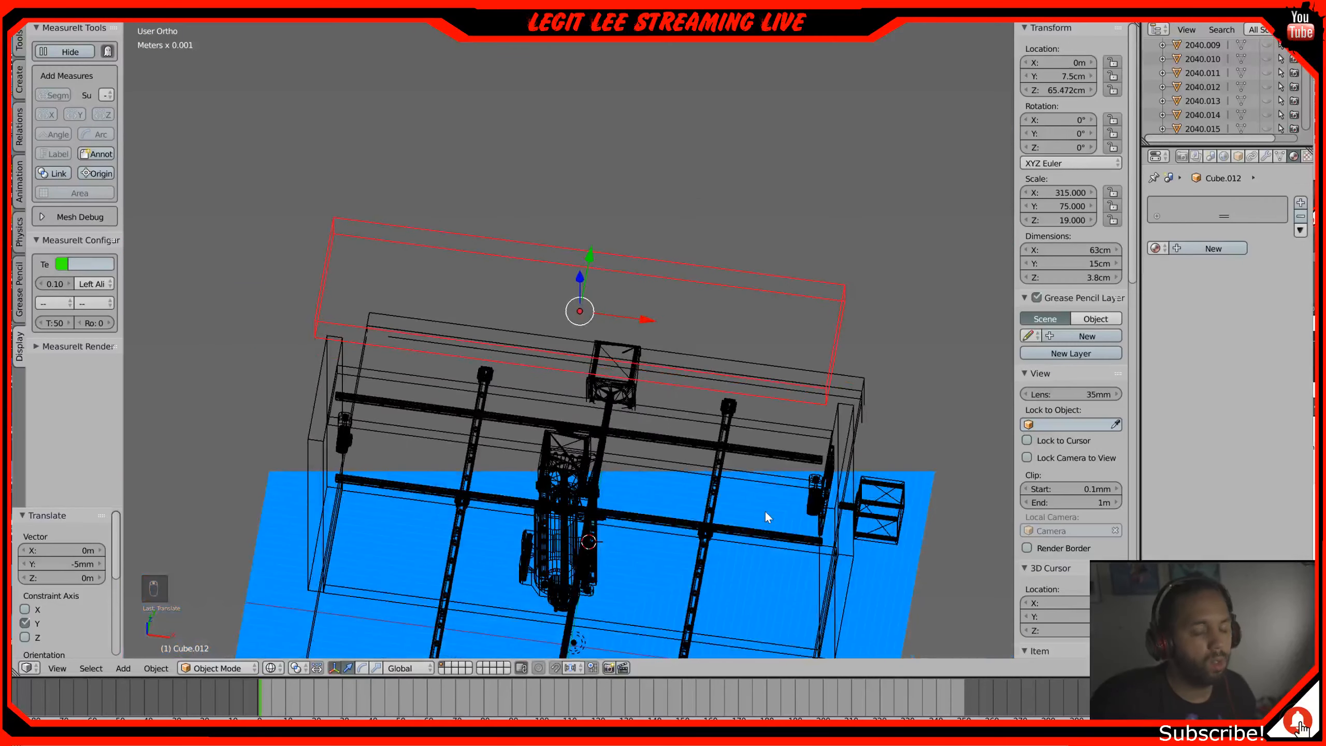
{"action": "key", "text": "KP_1"}
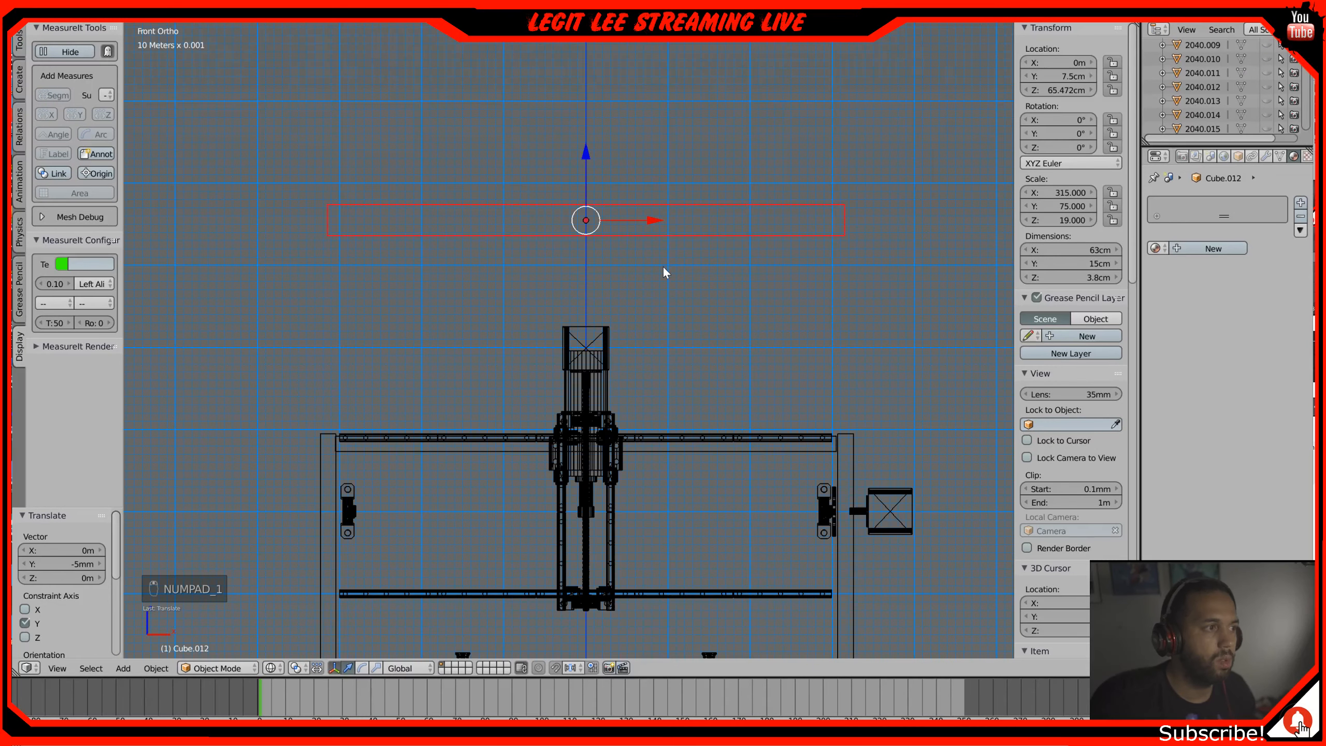
{"action": "middle_click_drag", "start_coordinate": [664, 268], "coordinate": [735, 209], "text": "shift"}
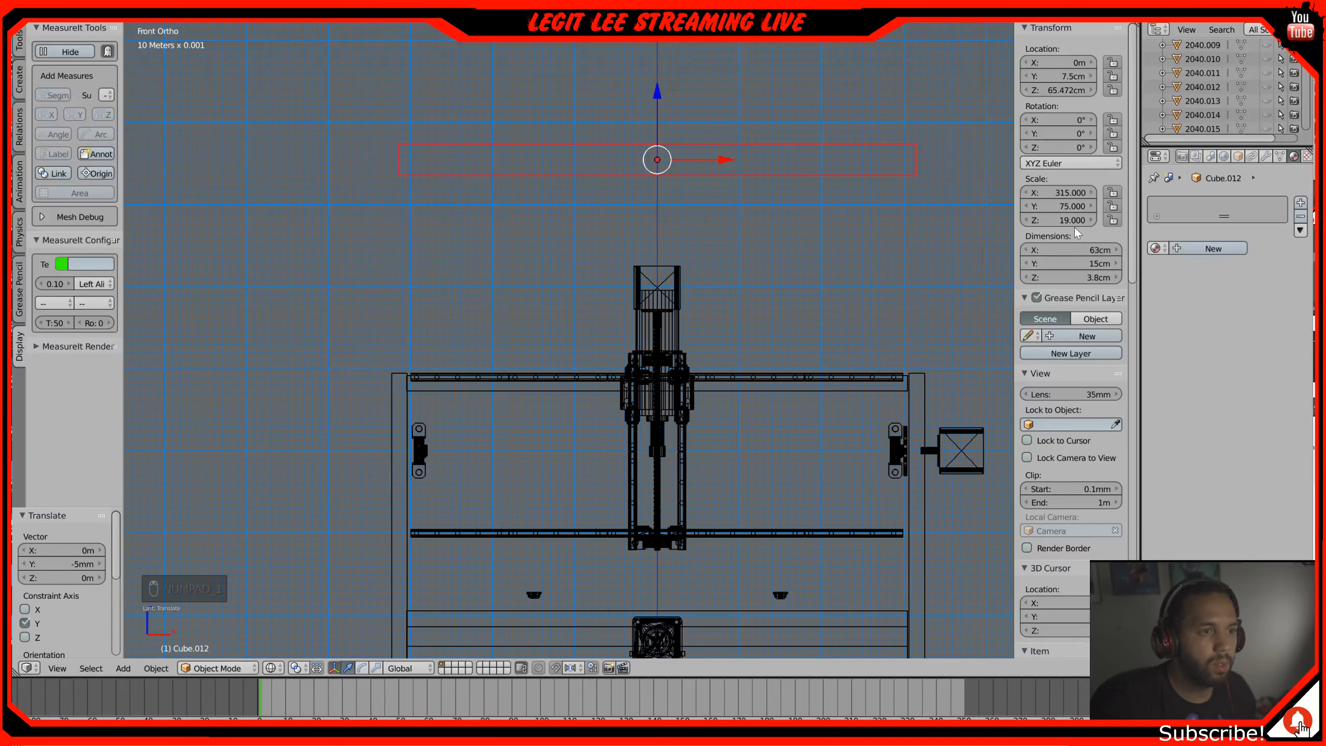
{"action": "left_click", "coordinate": [1096, 277]}
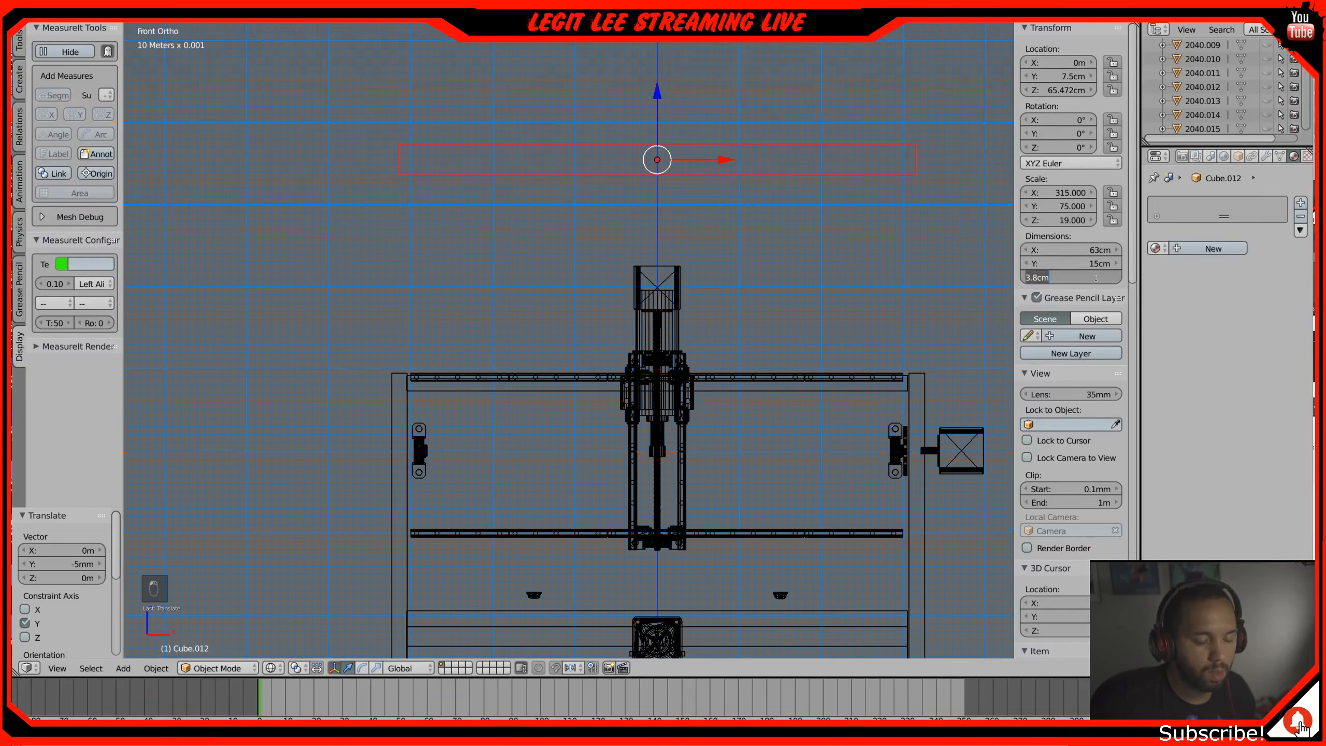
{"action": "type", "text": "1.9"}
{"action": "key", "text": "Return"}
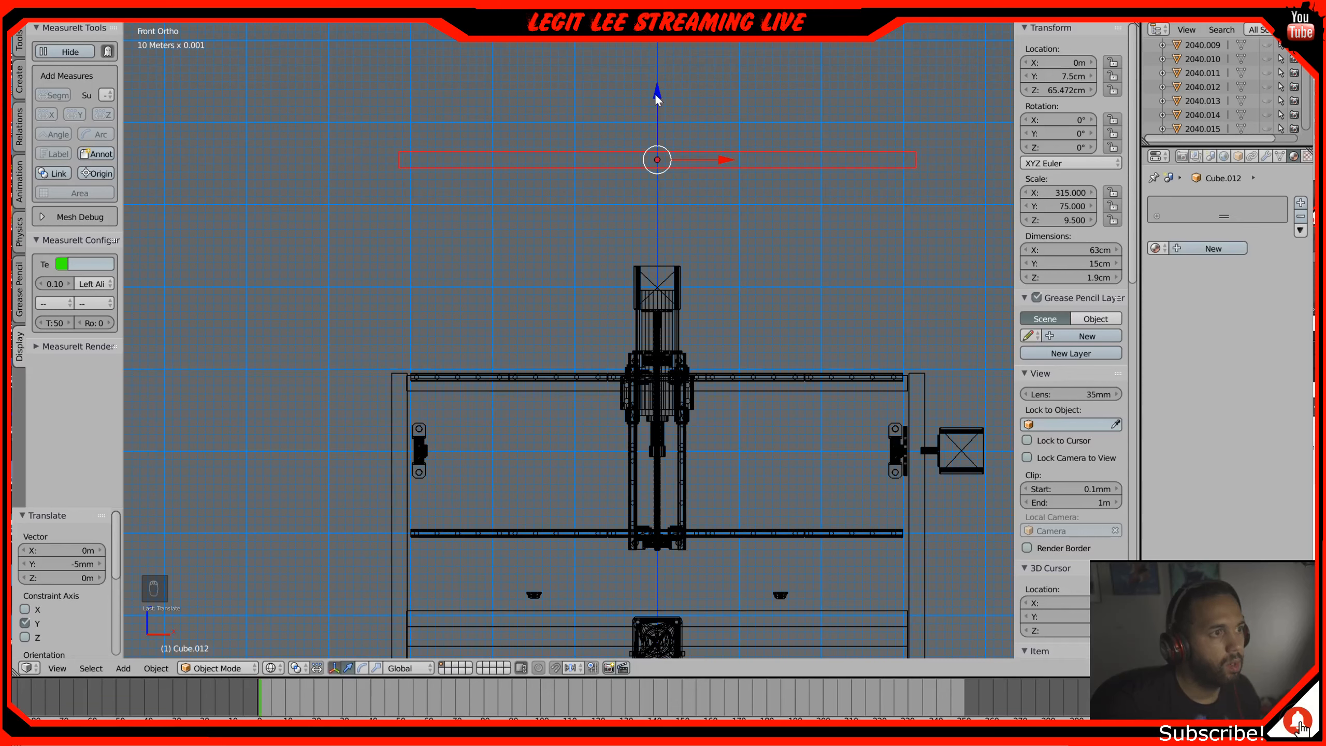
Step: Lower the 63 cm plate 56 cm along Z to the lower part of the machine
{"action": "key", "text": "g"}
{"action": "key", "text": "z"}
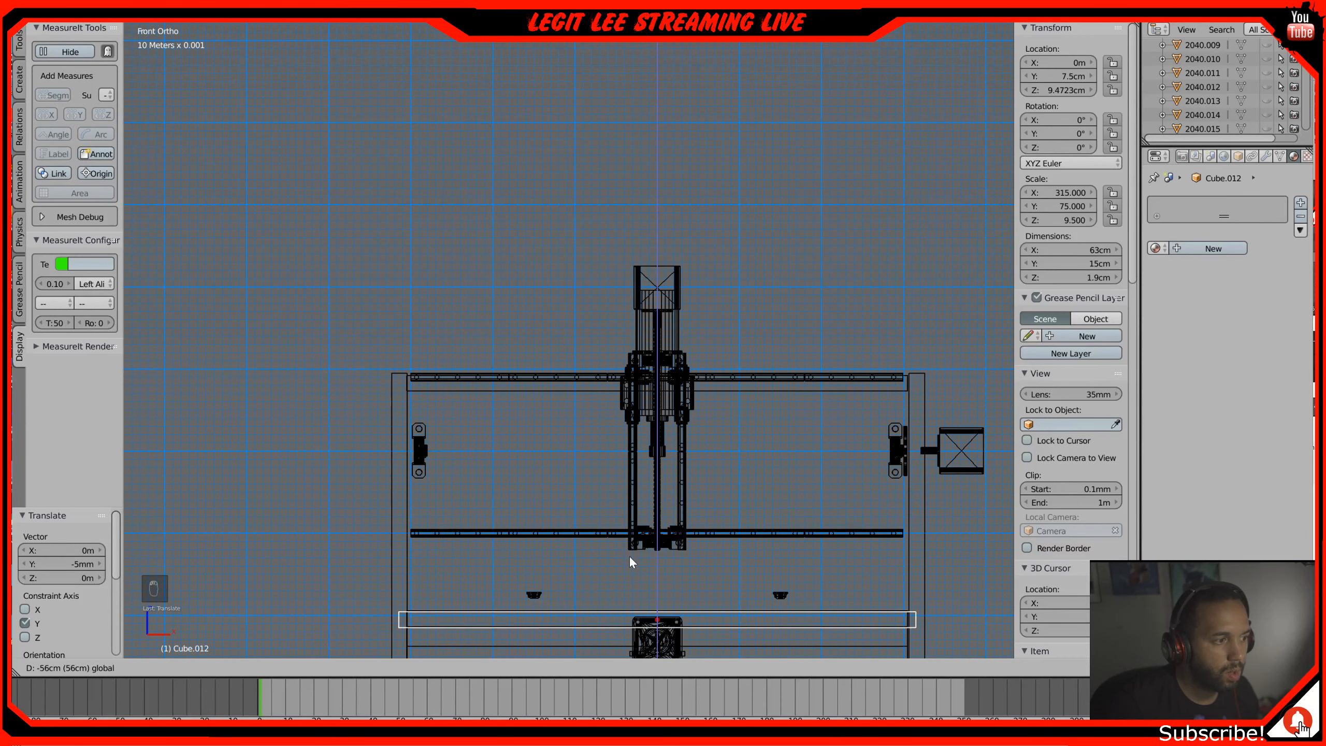
{"action": "left_click", "coordinate": [628, 556]}
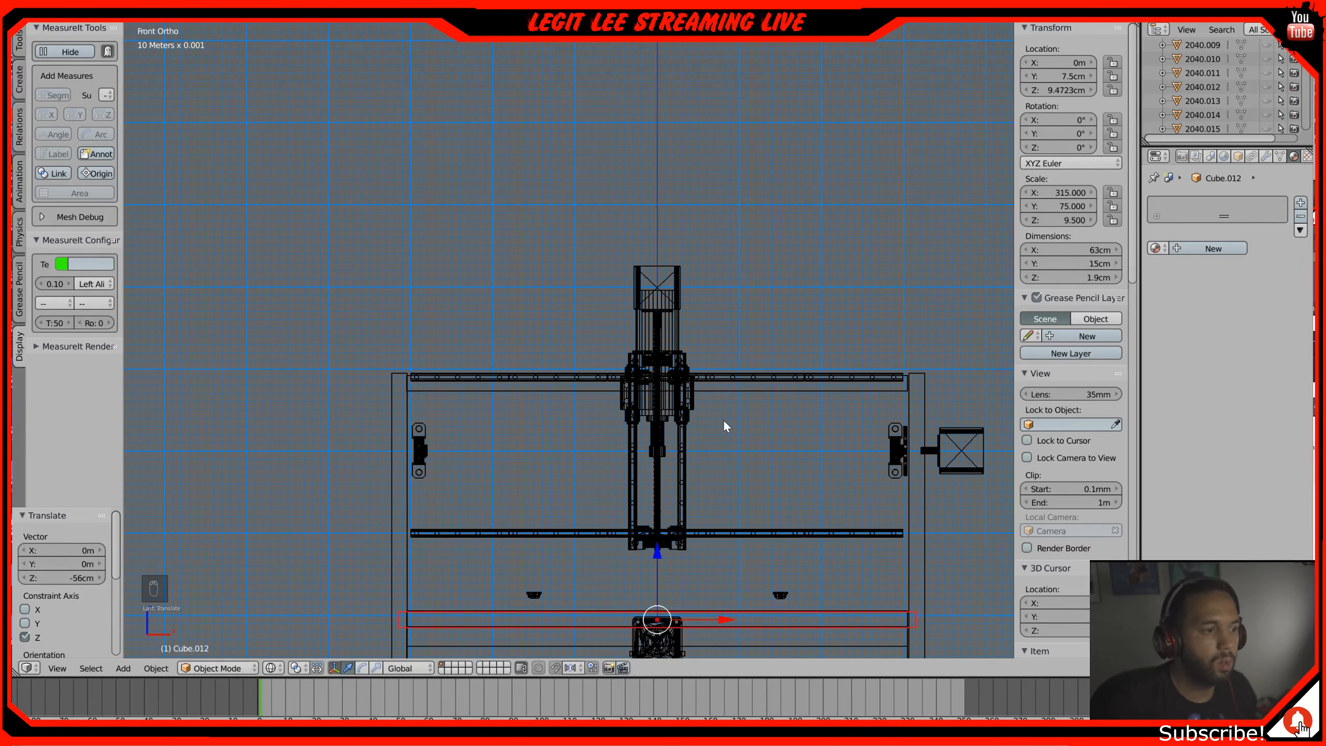
Step: Lower the plate another 4 cm along Z, close to the bottom ends of the side plates
{"action": "middle_click_drag", "start_coordinate": [723, 414], "coordinate": [720, 298], "text": "shift"}
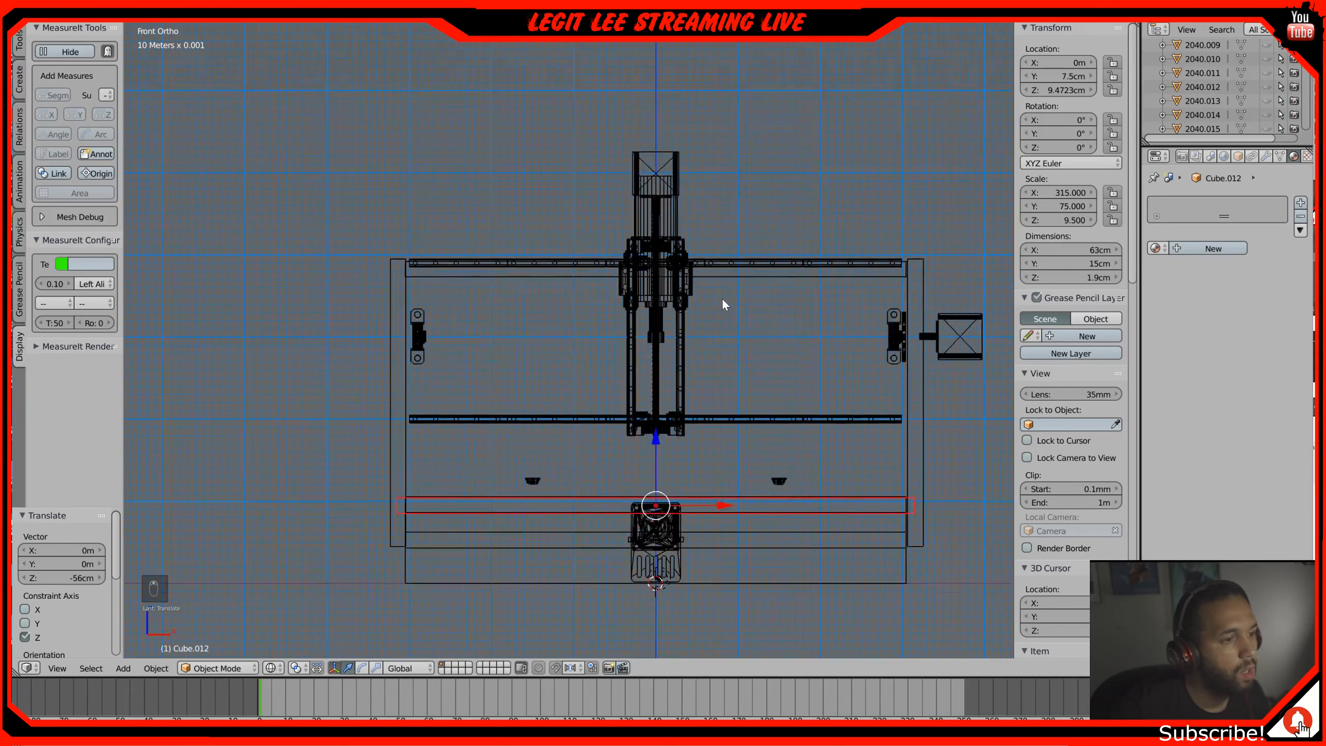
{"action": "scroll", "coordinate": [820, 422], "scroll_direction": "up", "scroll_amount": 3}
{"action": "middle_click_drag", "start_coordinate": [820, 422], "coordinate": [715, 284], "text": "shift"}
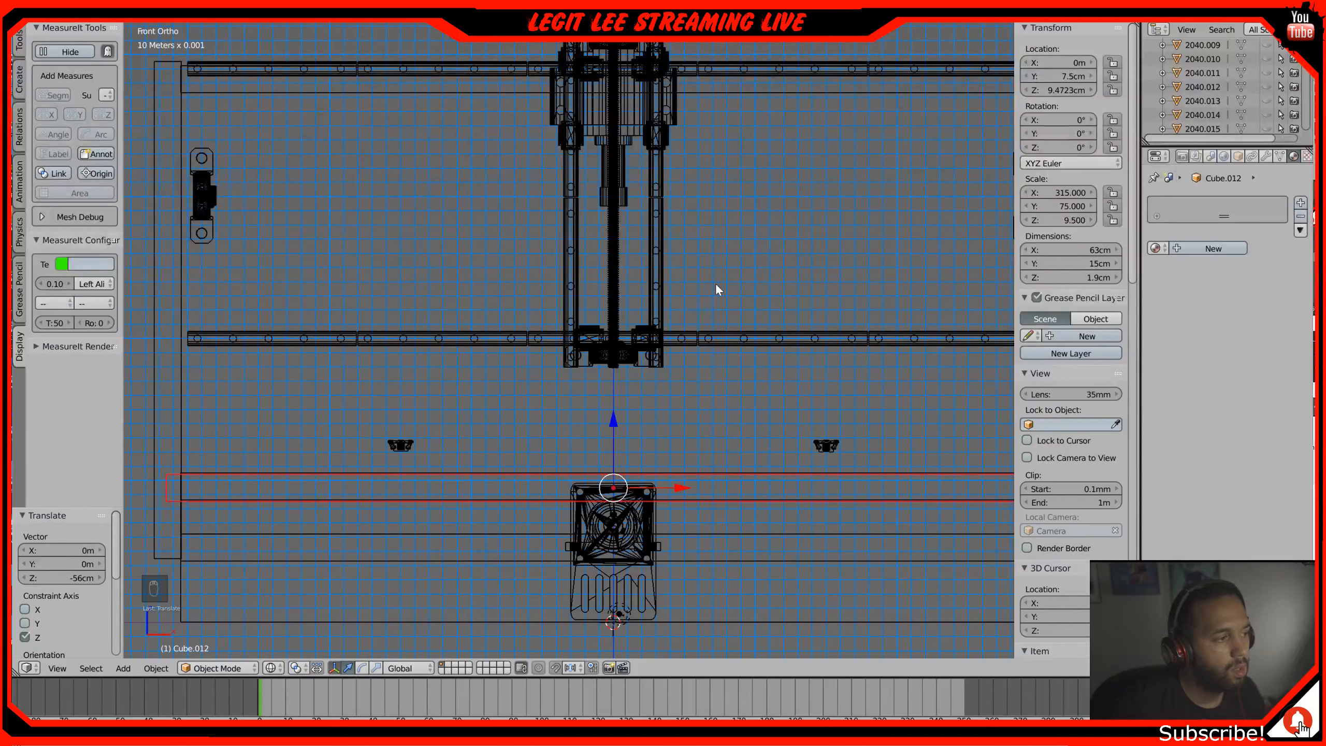
{"action": "key", "text": "z"}
{"action": "key", "text": "z"}
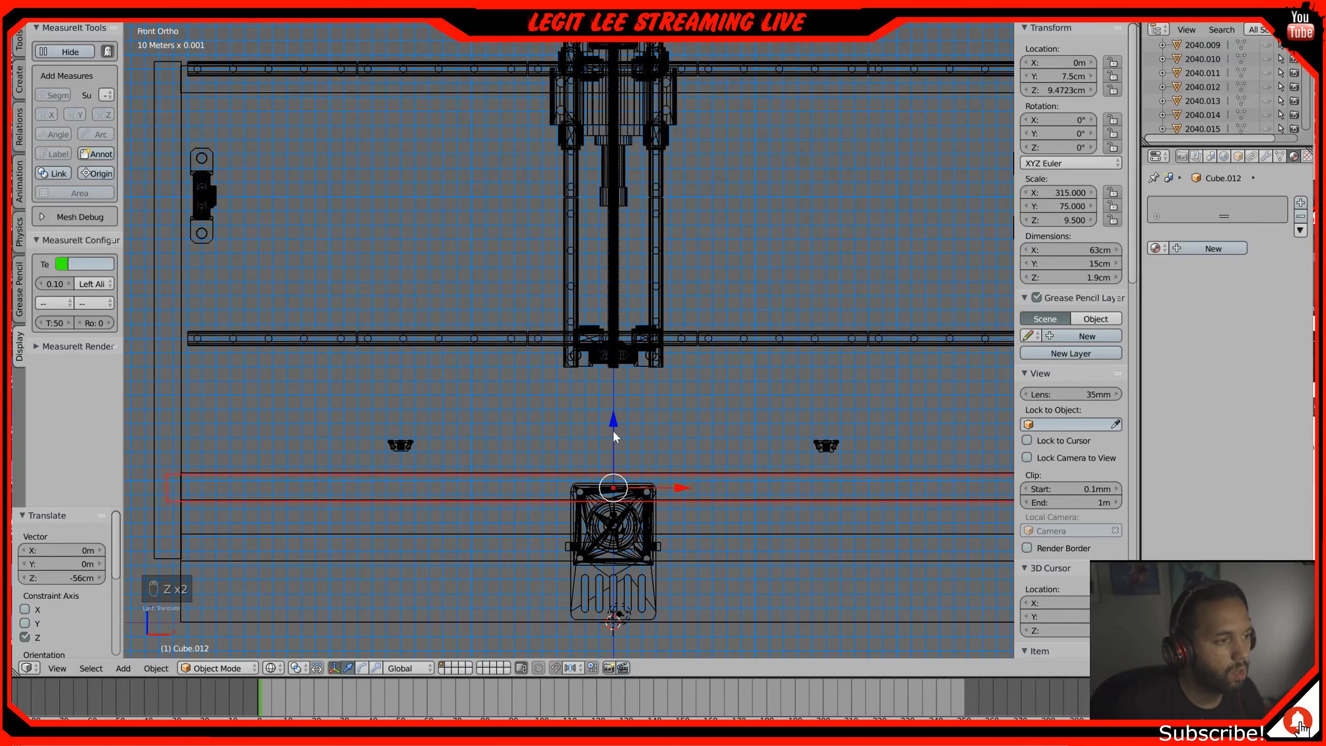
{"action": "left_click_drag", "start_coordinate": [613, 426], "coordinate": [612, 493]}
Step: Fine-tune the plate's height by moving it 4 mm further down along Z
{"action": "middle_click_drag", "start_coordinate": [612, 494], "coordinate": [607, 296], "text": "shift"}
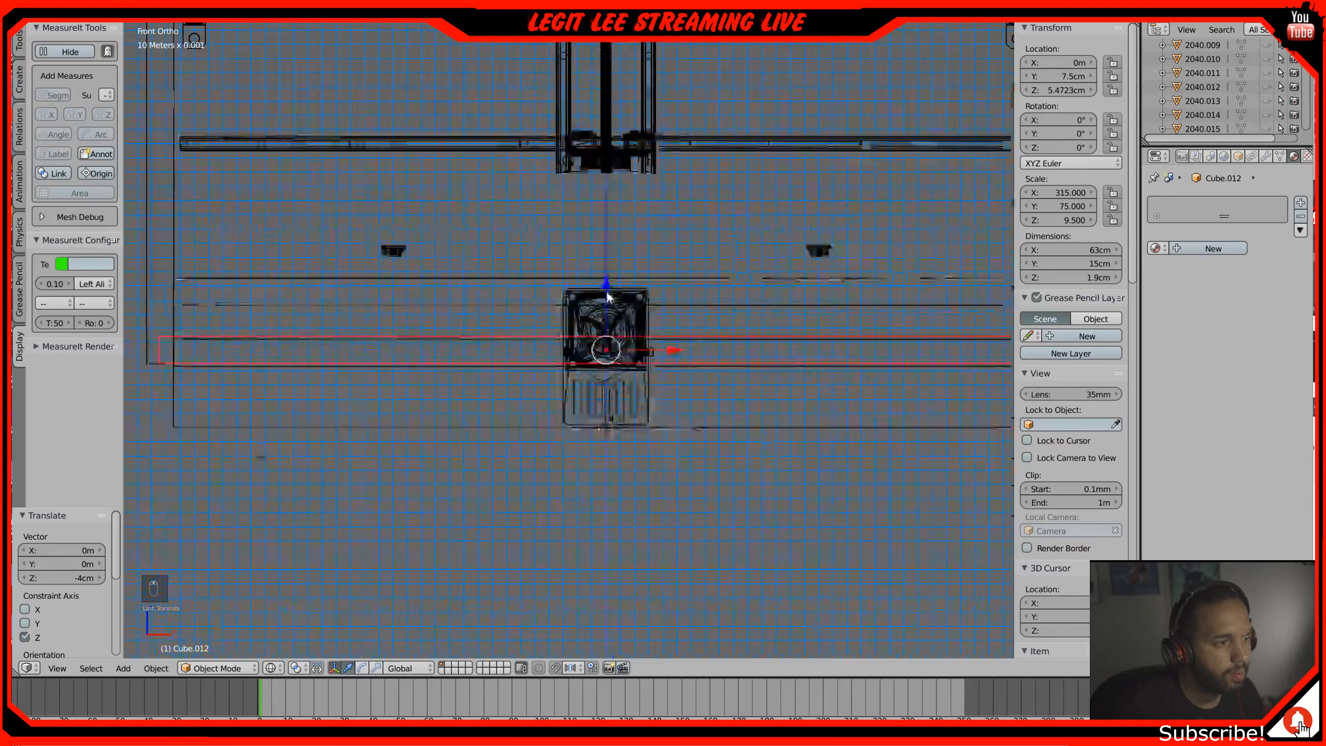
{"action": "scroll", "coordinate": [626, 297], "scroll_direction": "up", "scroll_amount": 8}
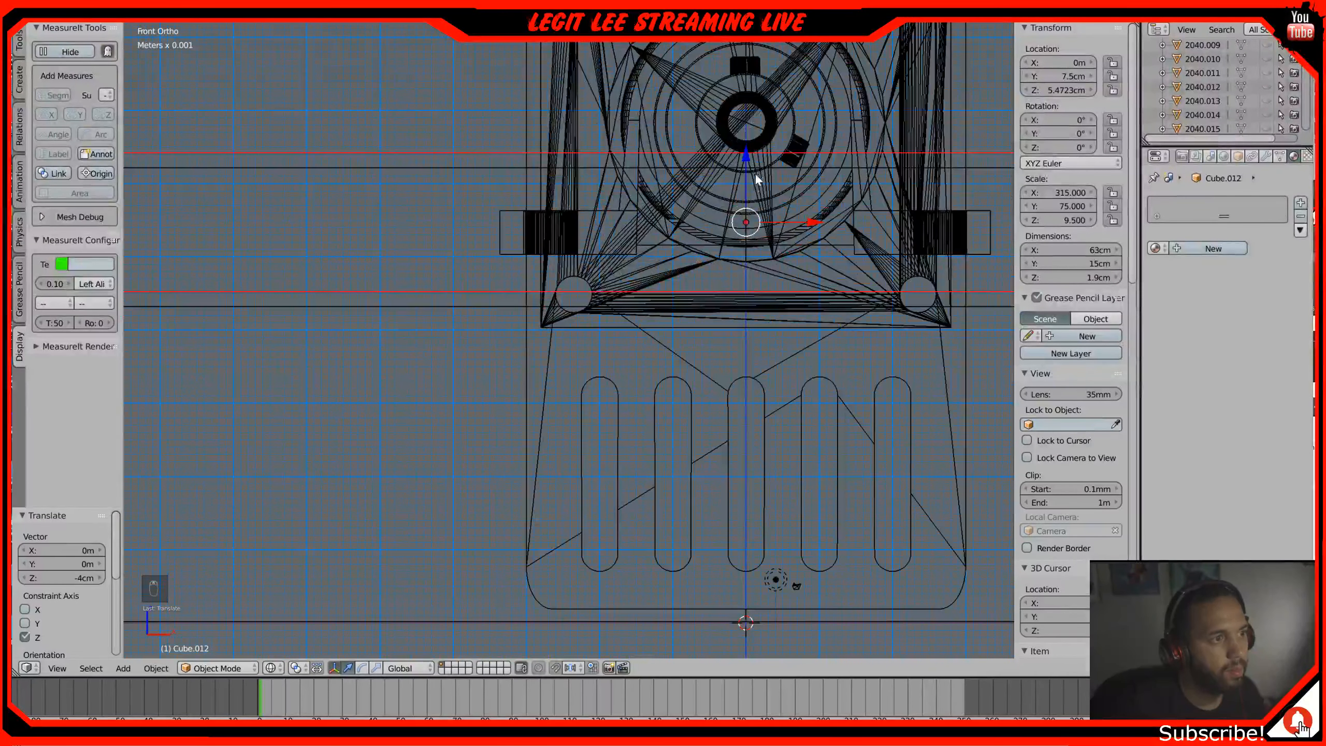
{"action": "left_click_drag", "start_coordinate": [748, 156], "coordinate": [750, 189]}
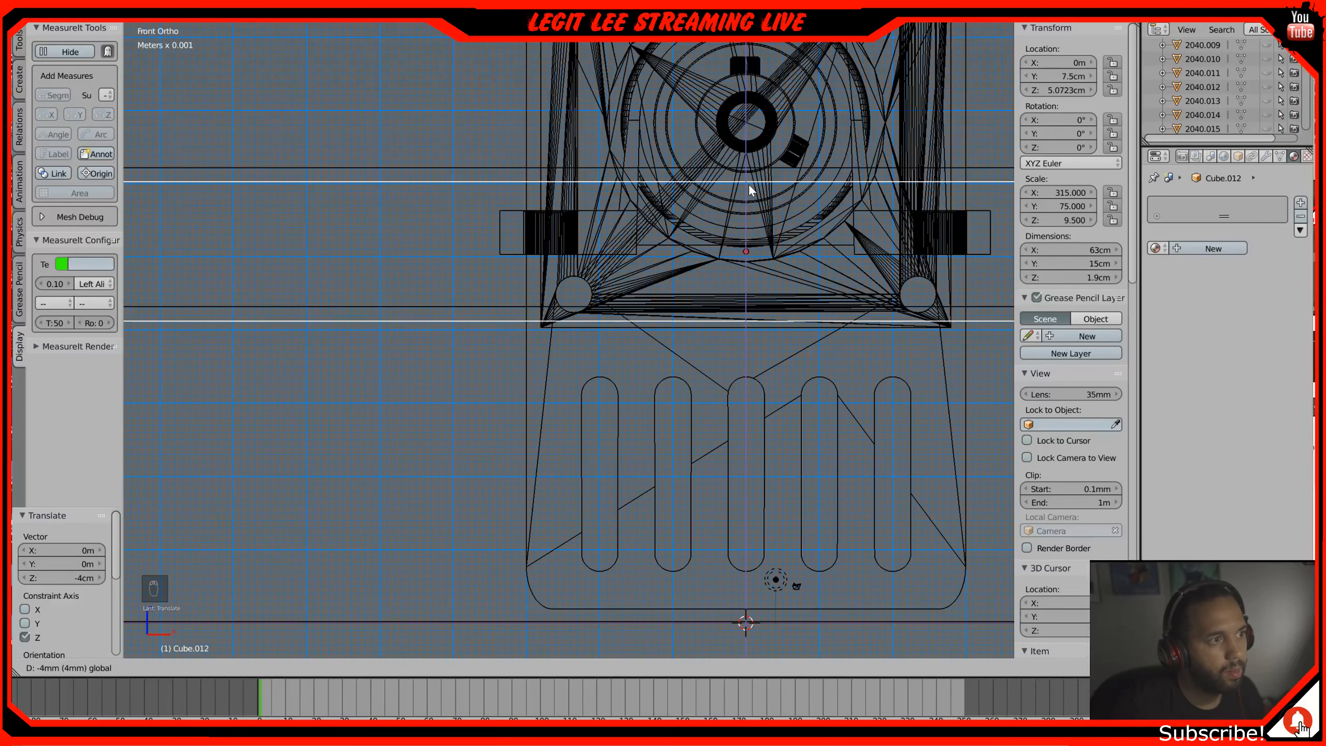
{"action": "left_click_drag", "start_coordinate": [749, 190], "coordinate": [750, 190]}
Step: Delete the old 61 cm yellow-material plate that overlaps the new 63 cm plate between the side plates
{"action": "scroll", "coordinate": [750, 190], "scroll_direction": "down", "scroll_amount": 8}
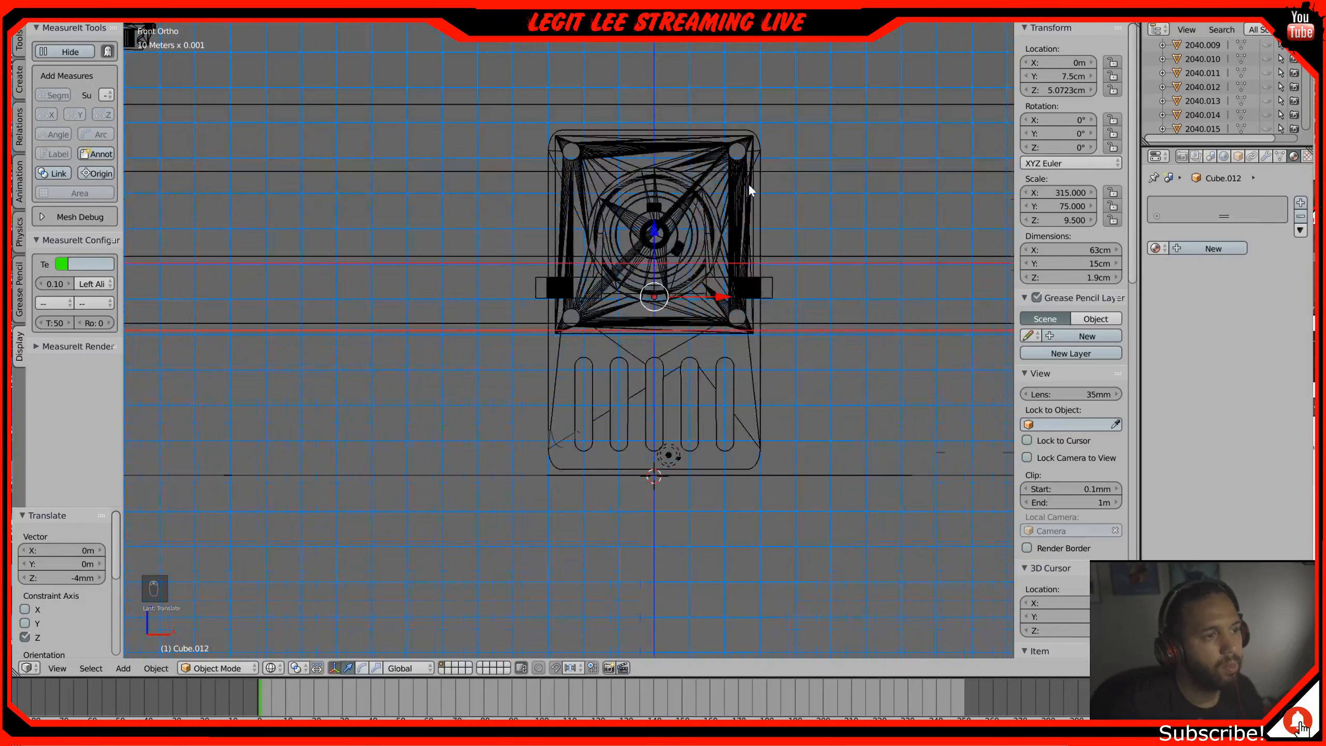
{"action": "scroll", "coordinate": [750, 190], "scroll_direction": "down", "scroll_amount": 4}
{"action": "scroll", "coordinate": [772, 177], "scroll_direction": "up", "scroll_amount": 3}
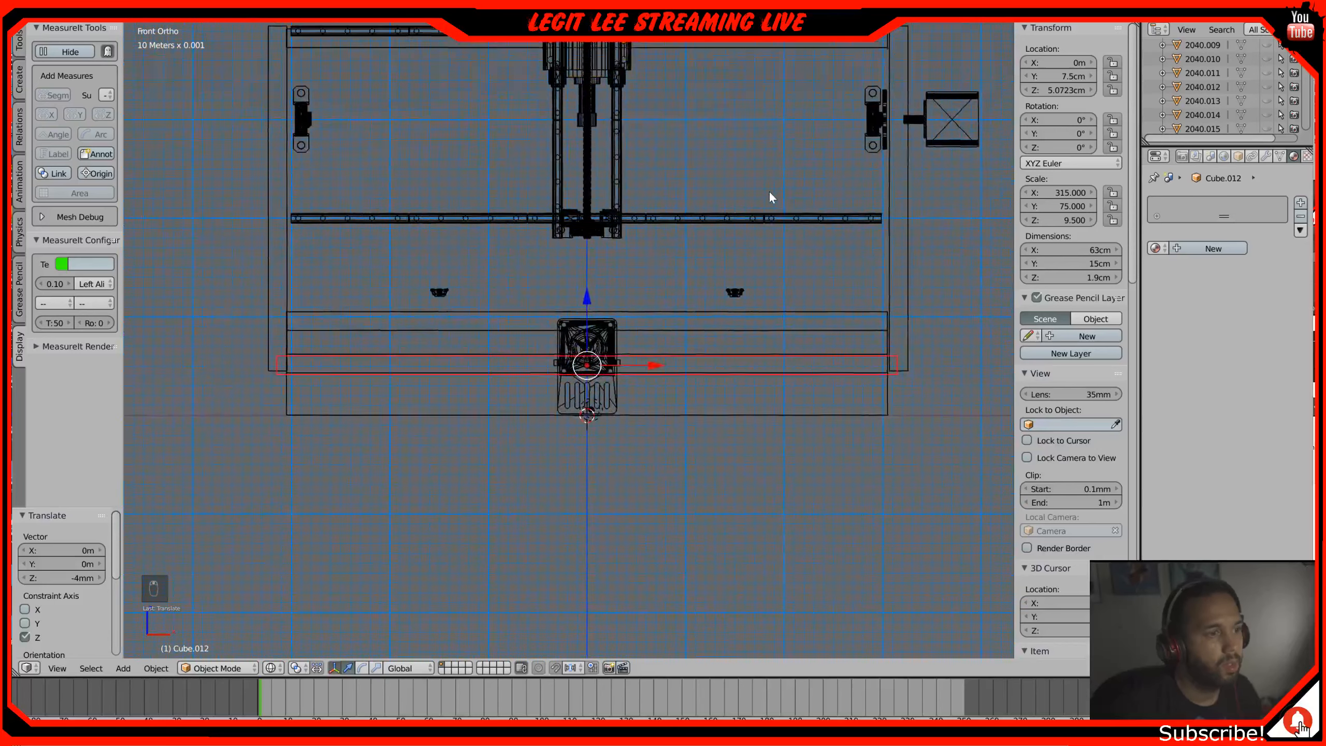
{"action": "middle_click_drag", "start_coordinate": [747, 287], "coordinate": [744, 299], "text": "shift"}
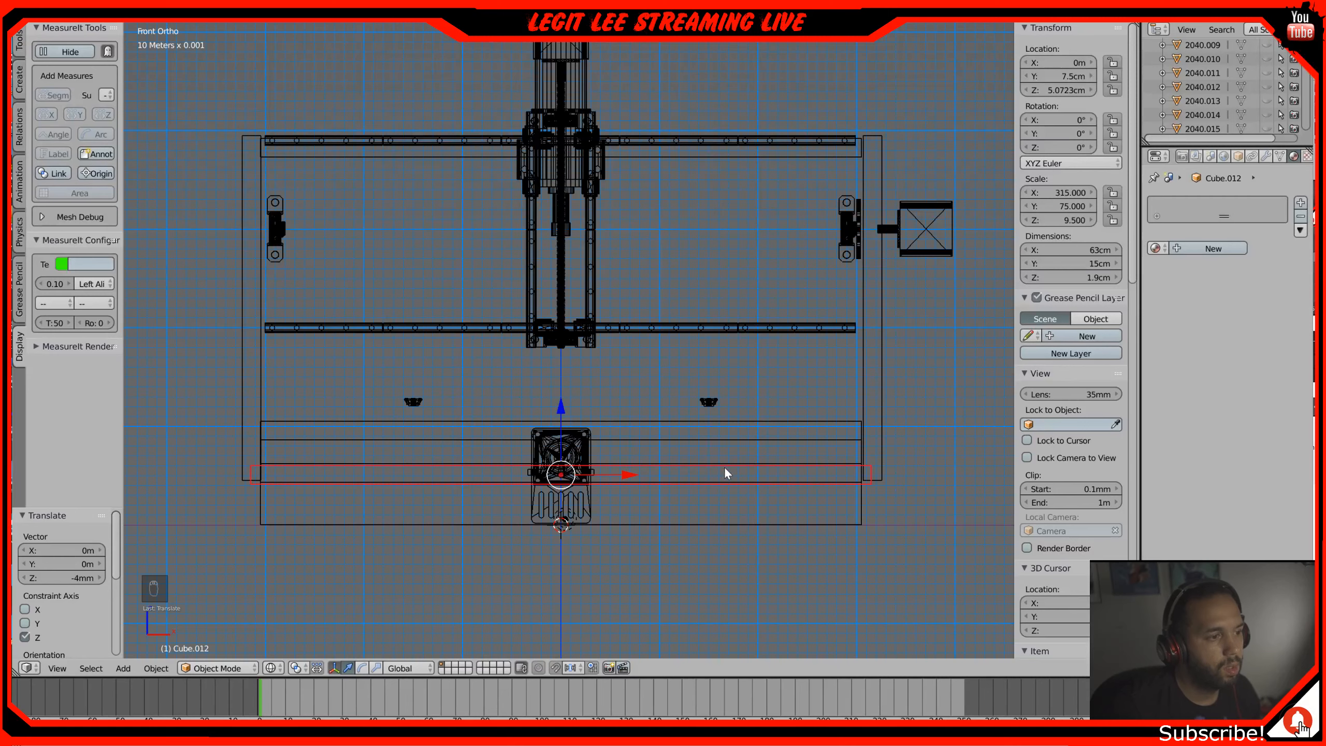
{"action": "right_click", "coordinate": [737, 467]}
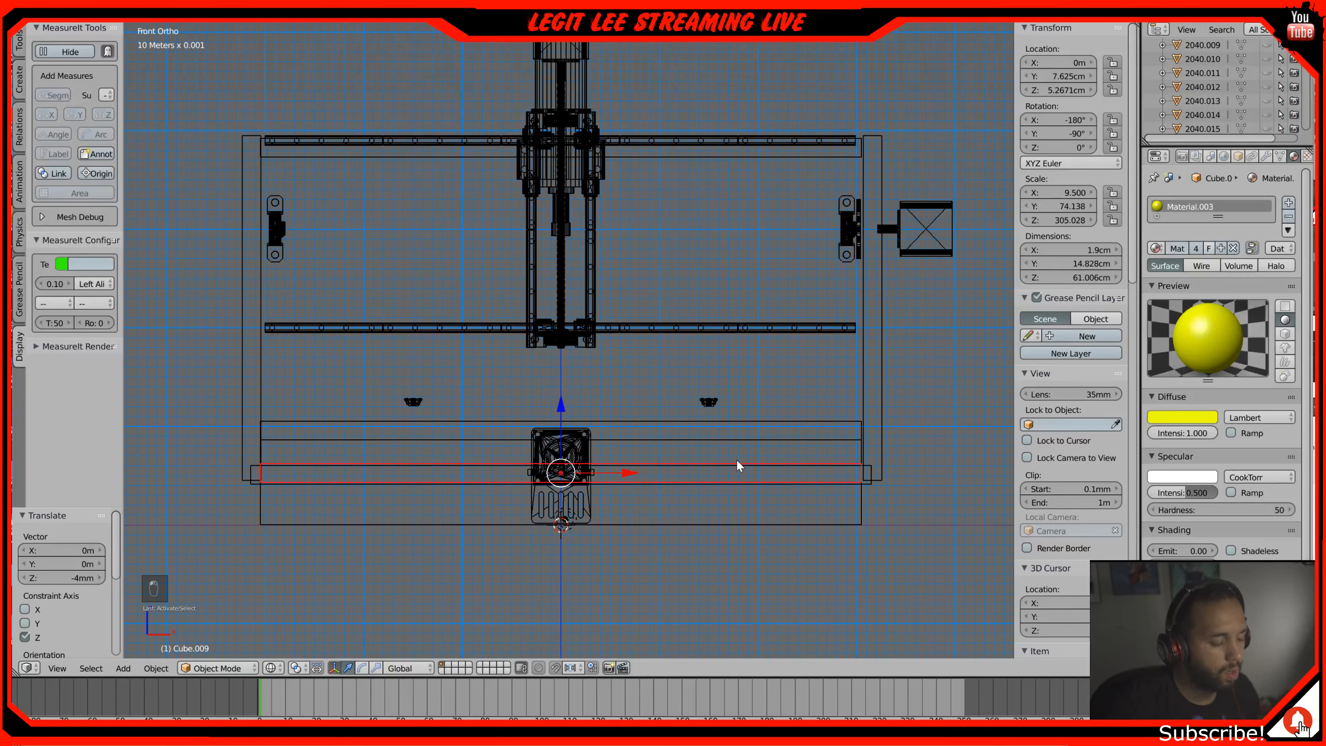
{"action": "key", "text": "x"}
{"action": "left_click", "coordinate": [736, 460]}
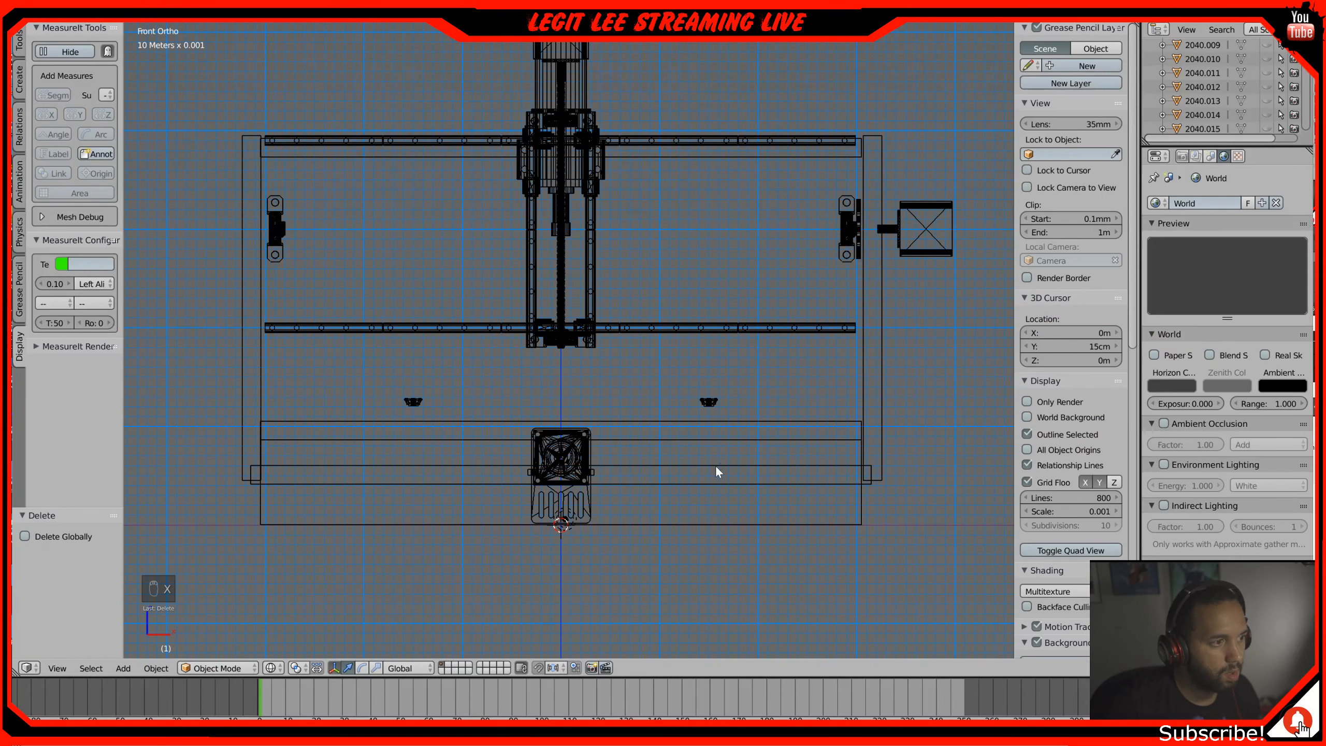
Step: Duplicate the lower 63 cm joining plate and raise the copy 33 cm along Z to the upper ends of the side plates
{"action": "right_click", "coordinate": [737, 482]}
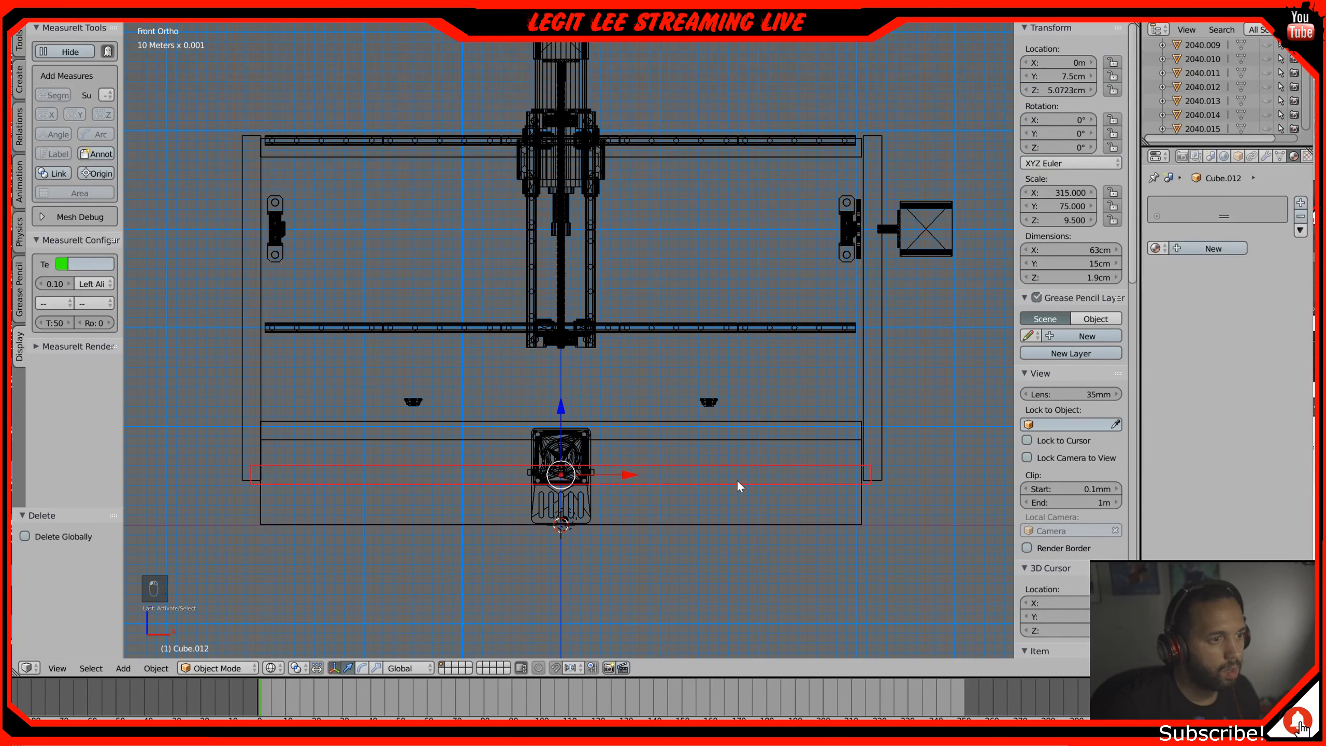
{"action": "key", "text": "shift+d"}
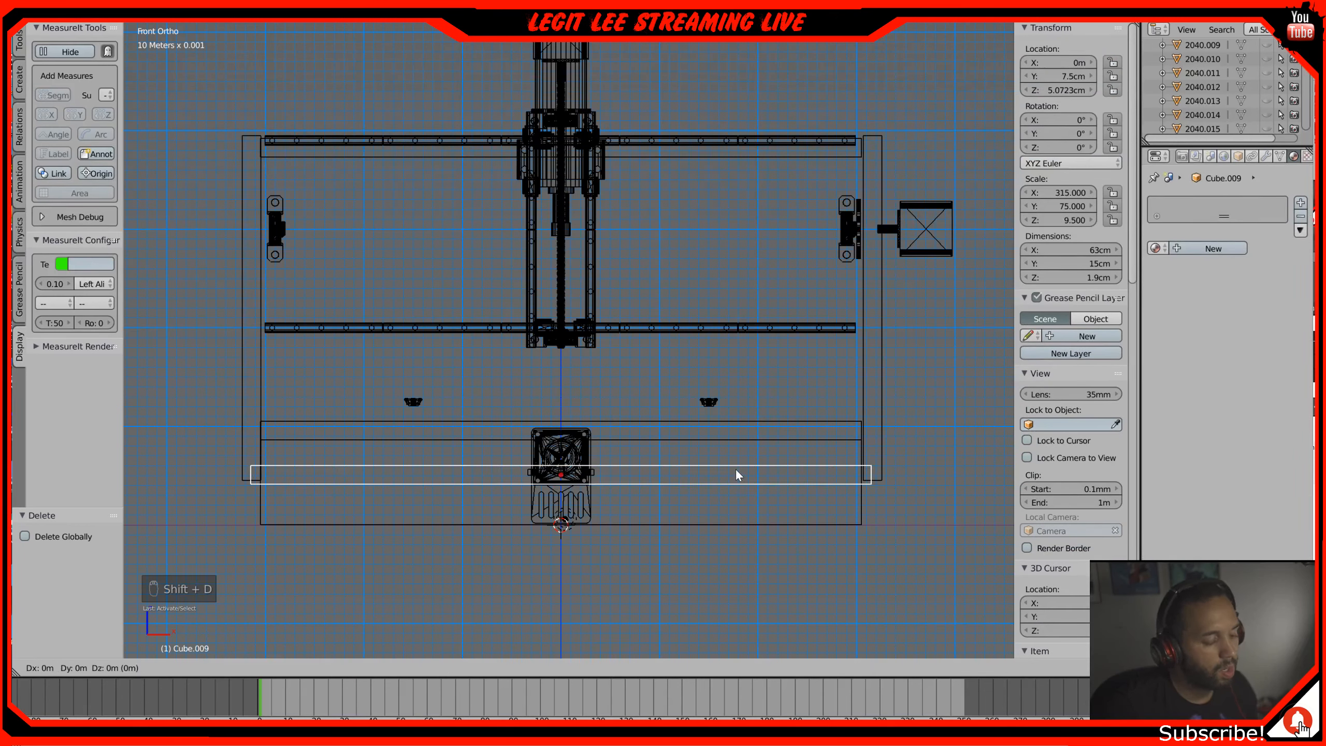
{"action": "key", "text": "z"}
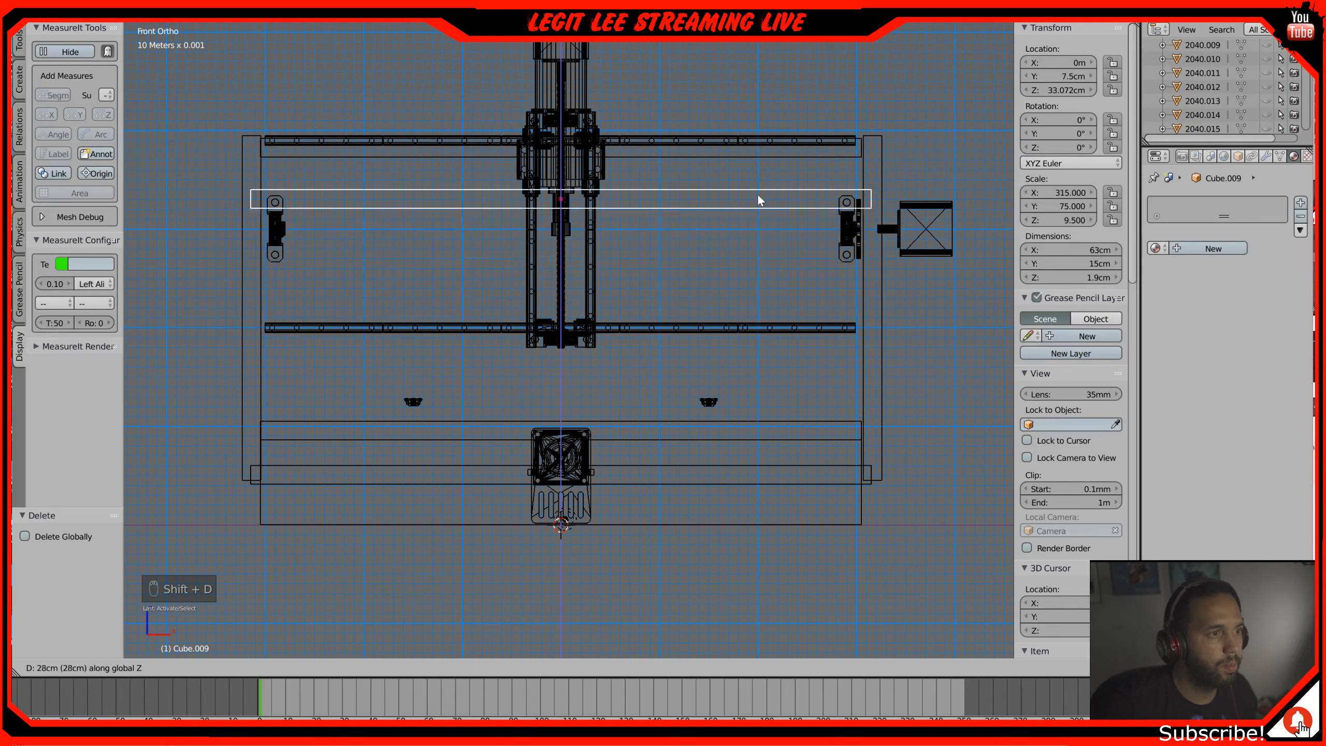
{"action": "left_click", "coordinate": [763, 150]}
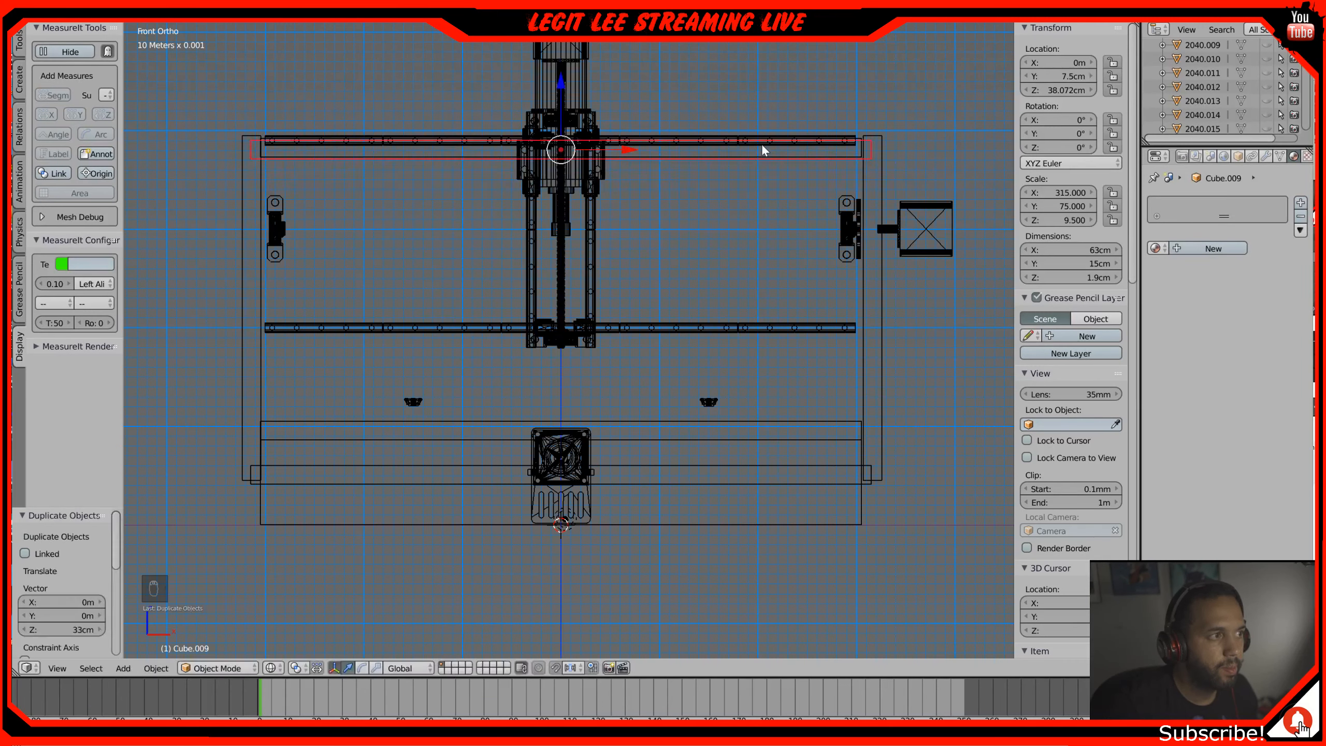
Step: Delete the old 61 cm yellow-material plate that overlaps the new upper joining plate
{"action": "right_click", "coordinate": [815, 157]}
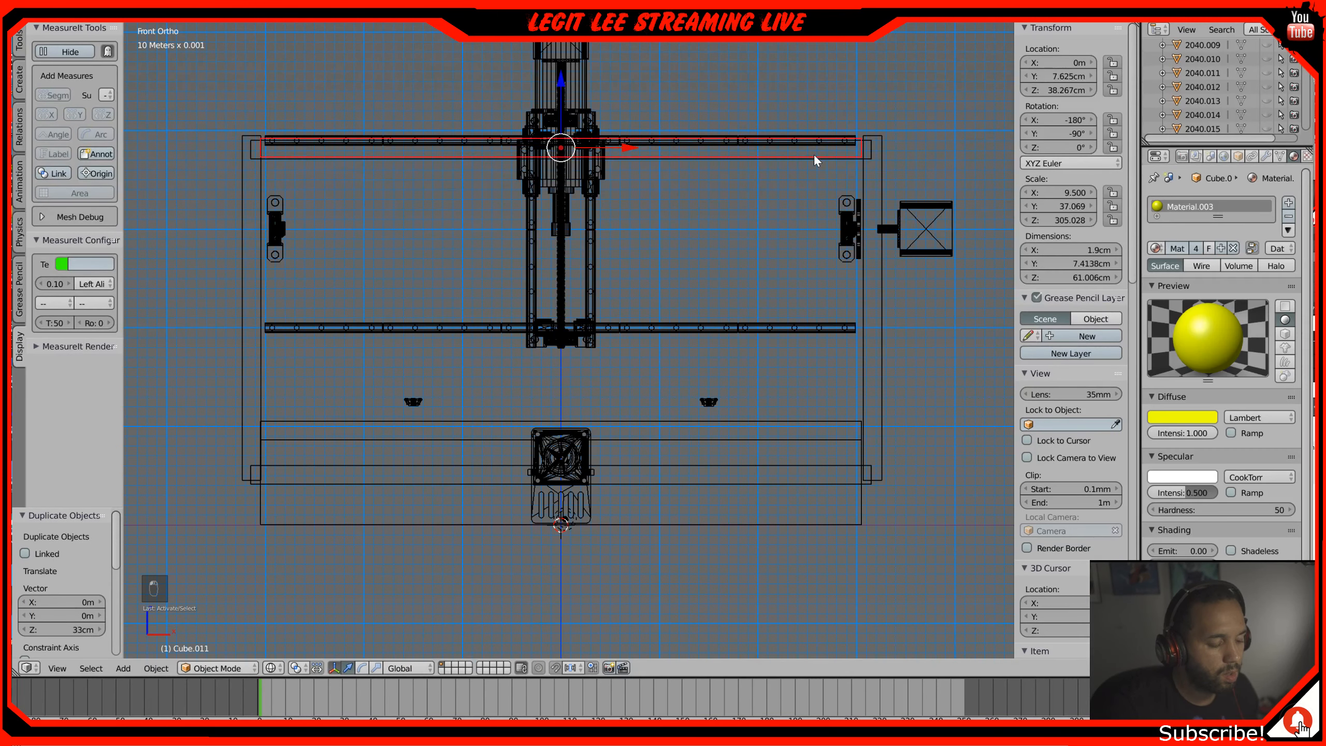
{"action": "key", "text": "x"}
{"action": "left_click", "coordinate": [814, 151]}
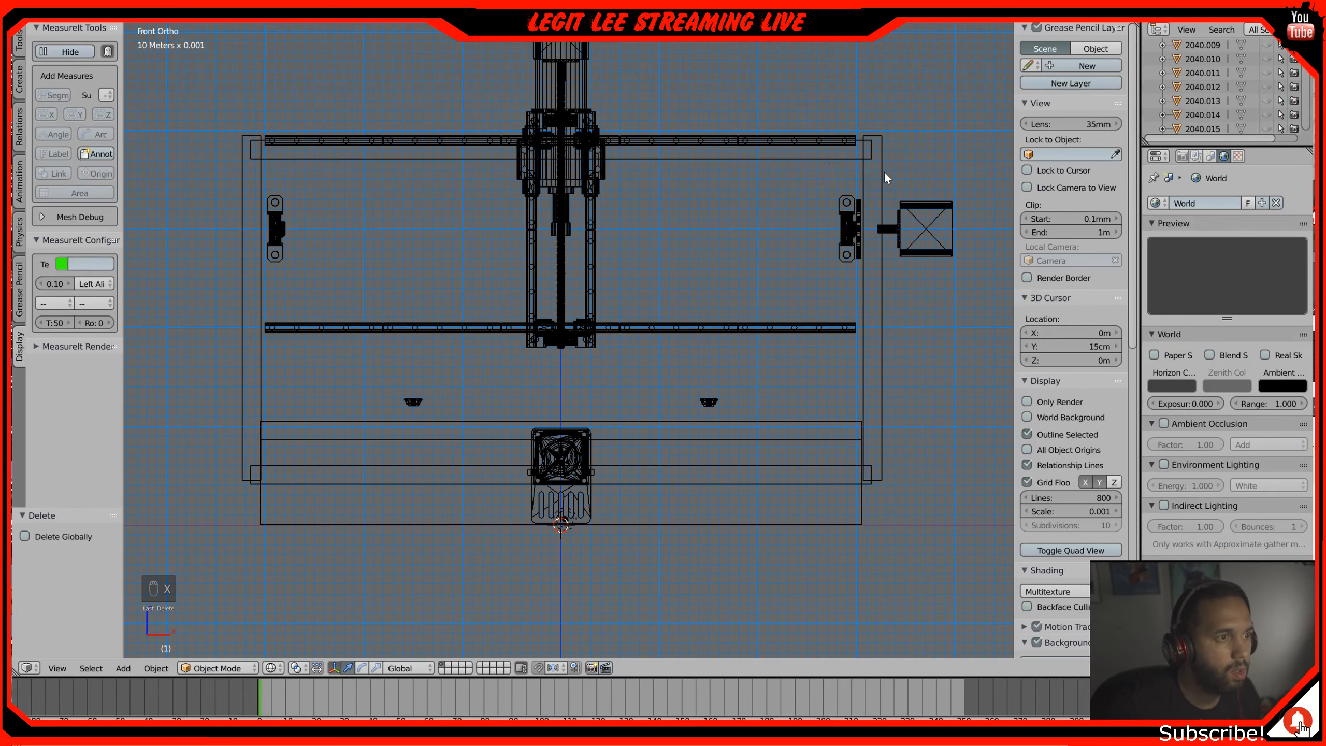
Step: Shift the right-hand side plate 1.59 mm in the negative Y direction to line up with the joining plates' edges
{"action": "right_click", "coordinate": [885, 174]}
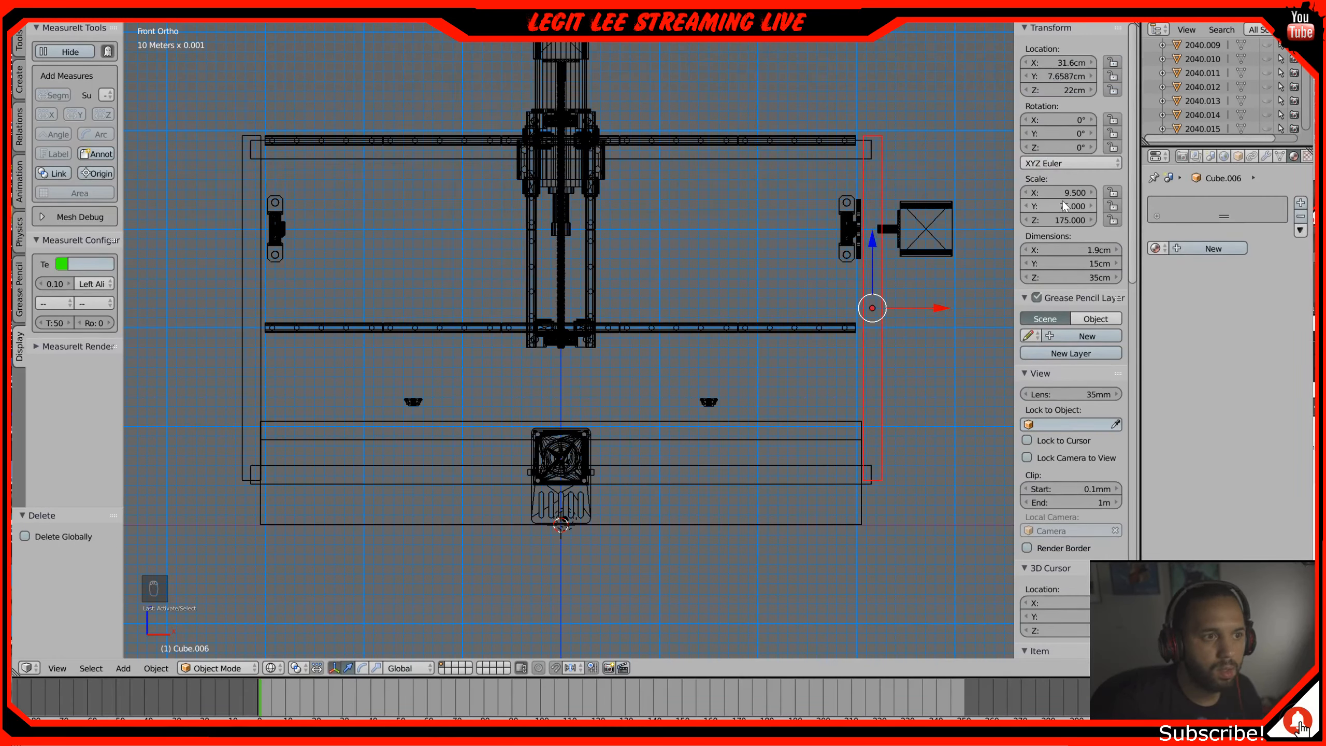
{"action": "key", "text": "KP_3"}
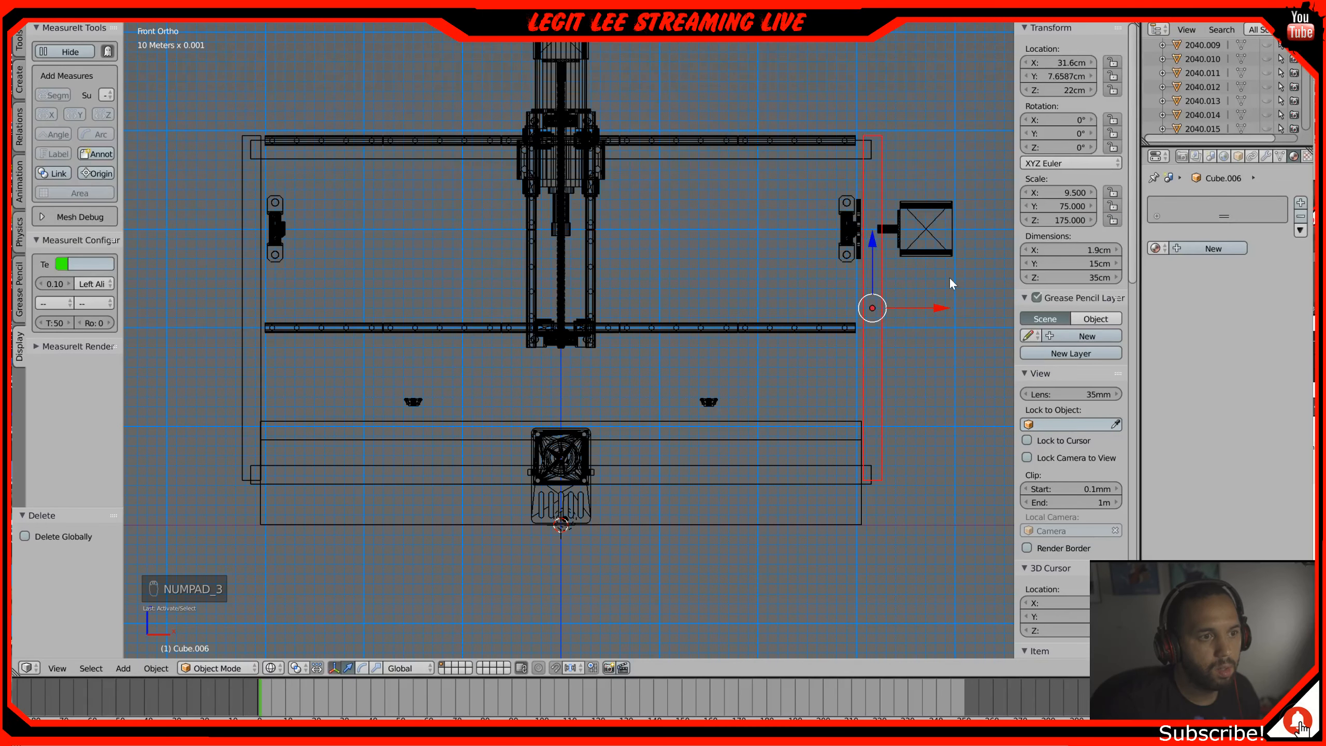
{"action": "key", "text": "KP_3"}
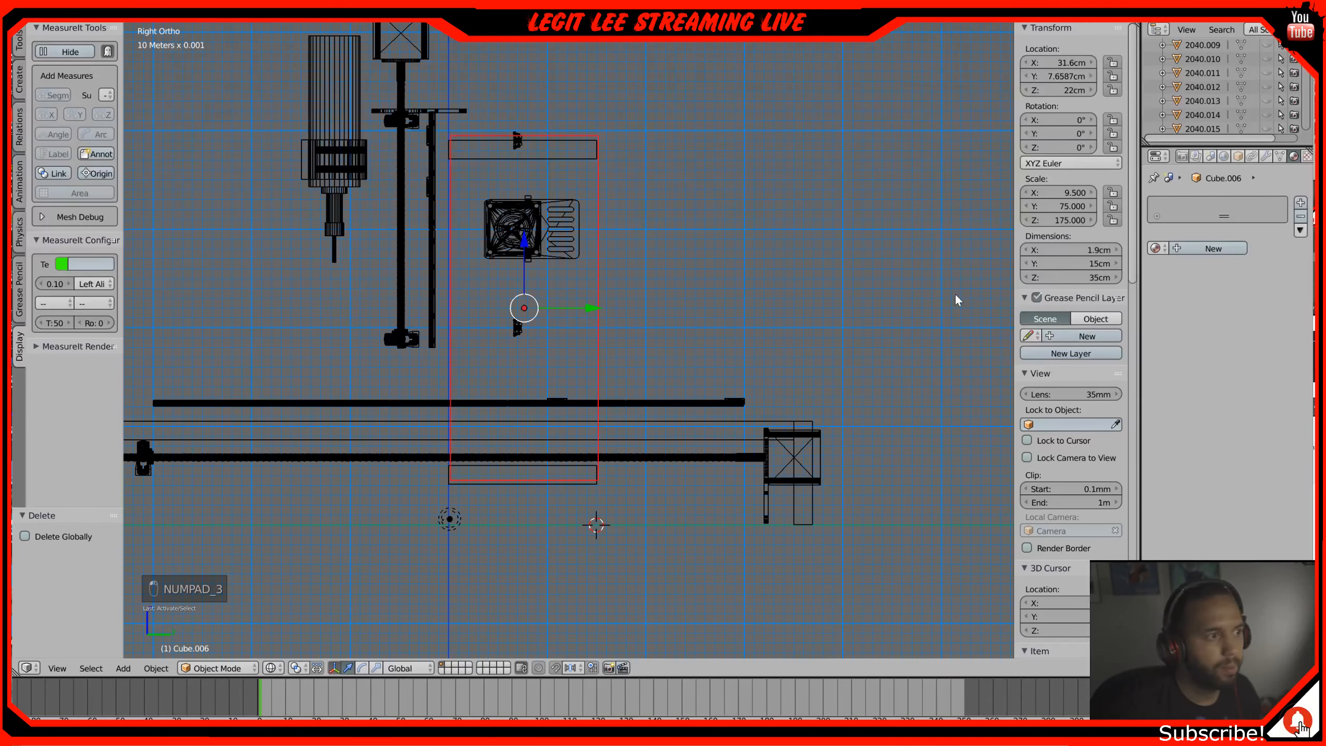
{"action": "scroll", "coordinate": [540, 323], "scroll_direction": "up", "scroll_amount": 3}
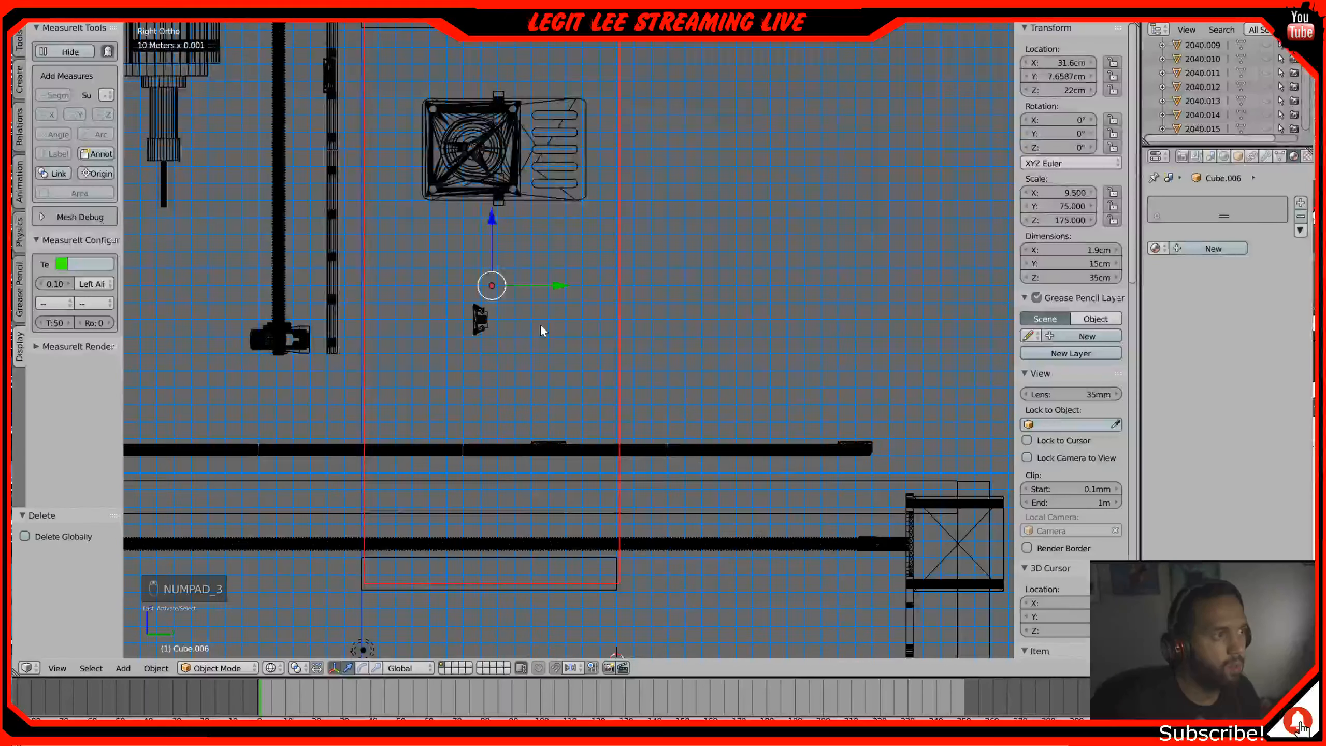
{"action": "middle_click_drag", "start_coordinate": [540, 324], "coordinate": [743, 410], "text": "shift"}
{"action": "scroll", "coordinate": [686, 169], "scroll_direction": "up", "scroll_amount": 4}
{"action": "middle_click_drag", "start_coordinate": [686, 168], "coordinate": [581, 169], "text": "shift"}
{"action": "scroll", "coordinate": [638, 366], "scroll_direction": "up", "scroll_amount": 3}
{"action": "scroll", "coordinate": [638, 365], "scroll_direction": "up", "scroll_amount": 3}
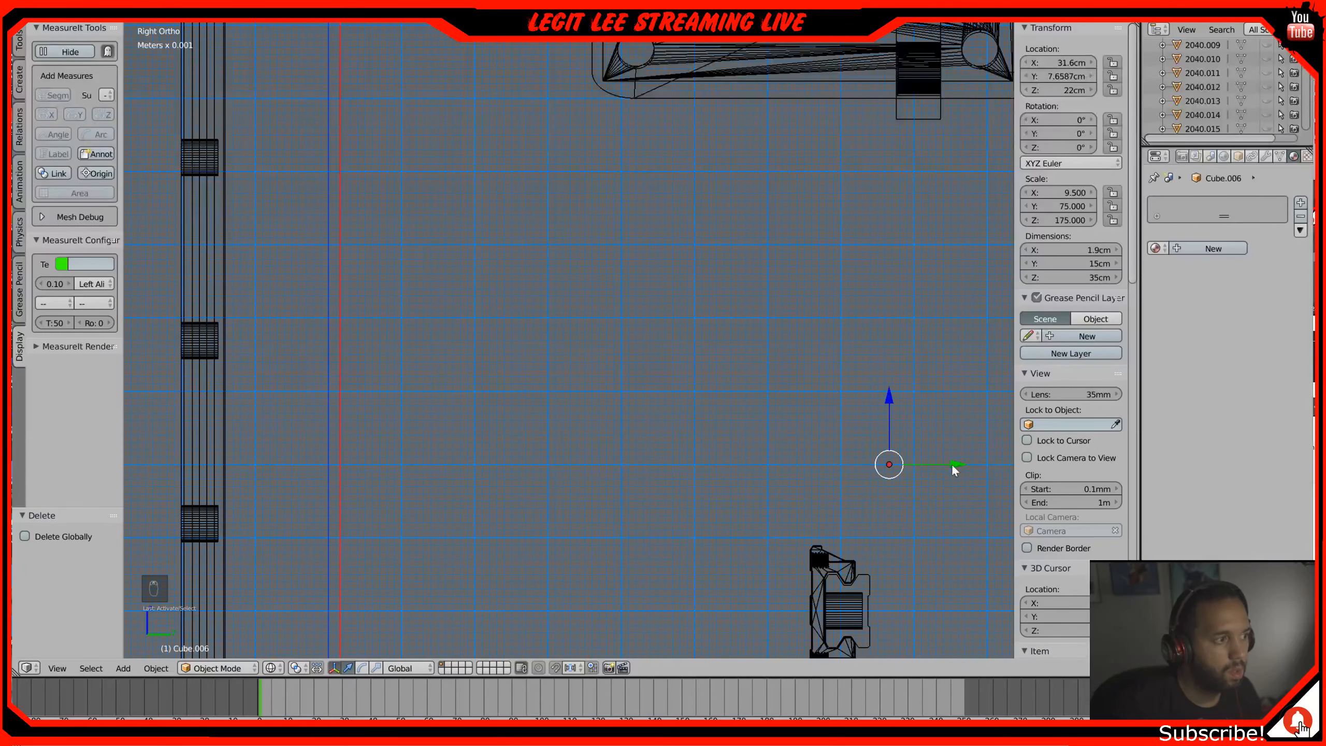
{"action": "left_click_drag", "start_coordinate": [963, 464], "coordinate": [946, 474]}
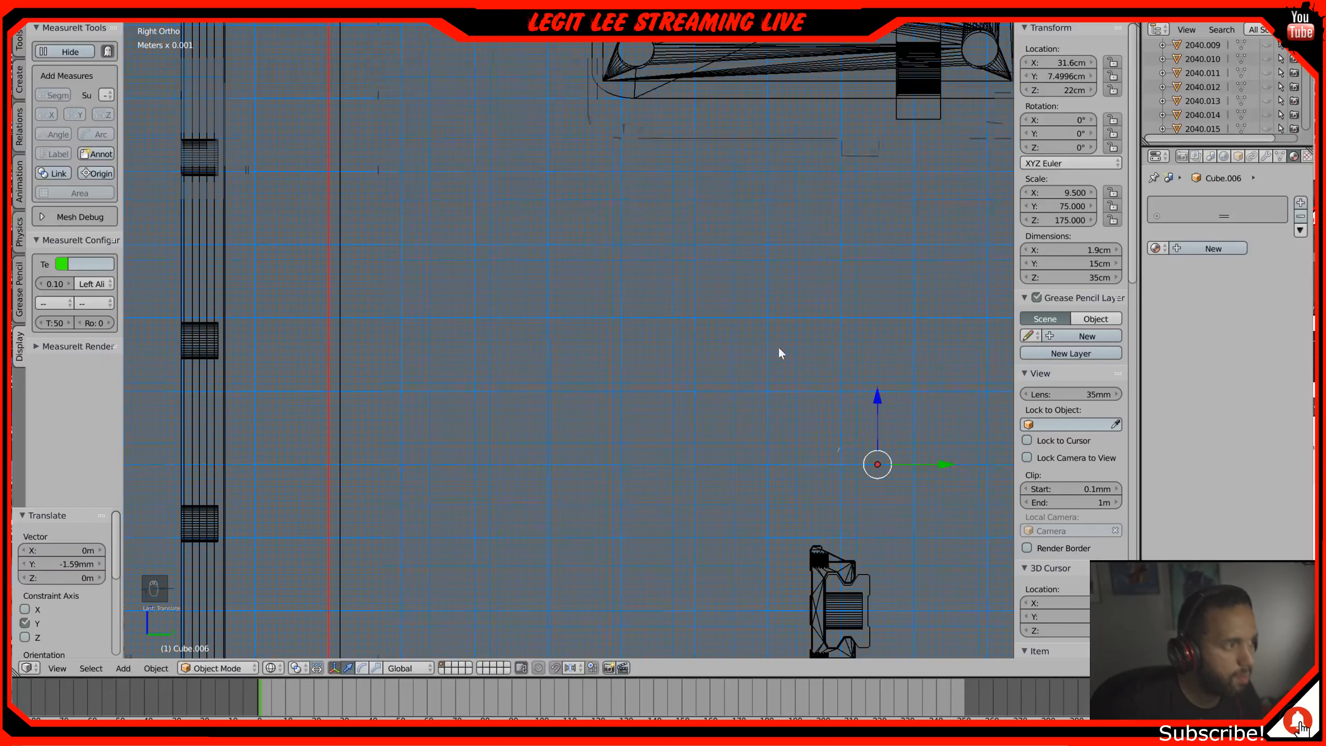
{"action": "scroll", "coordinate": [779, 347], "scroll_direction": "down", "scroll_amount": 8}
{"action": "scroll", "coordinate": [778, 346], "scroll_direction": "down", "scroll_amount": 1}
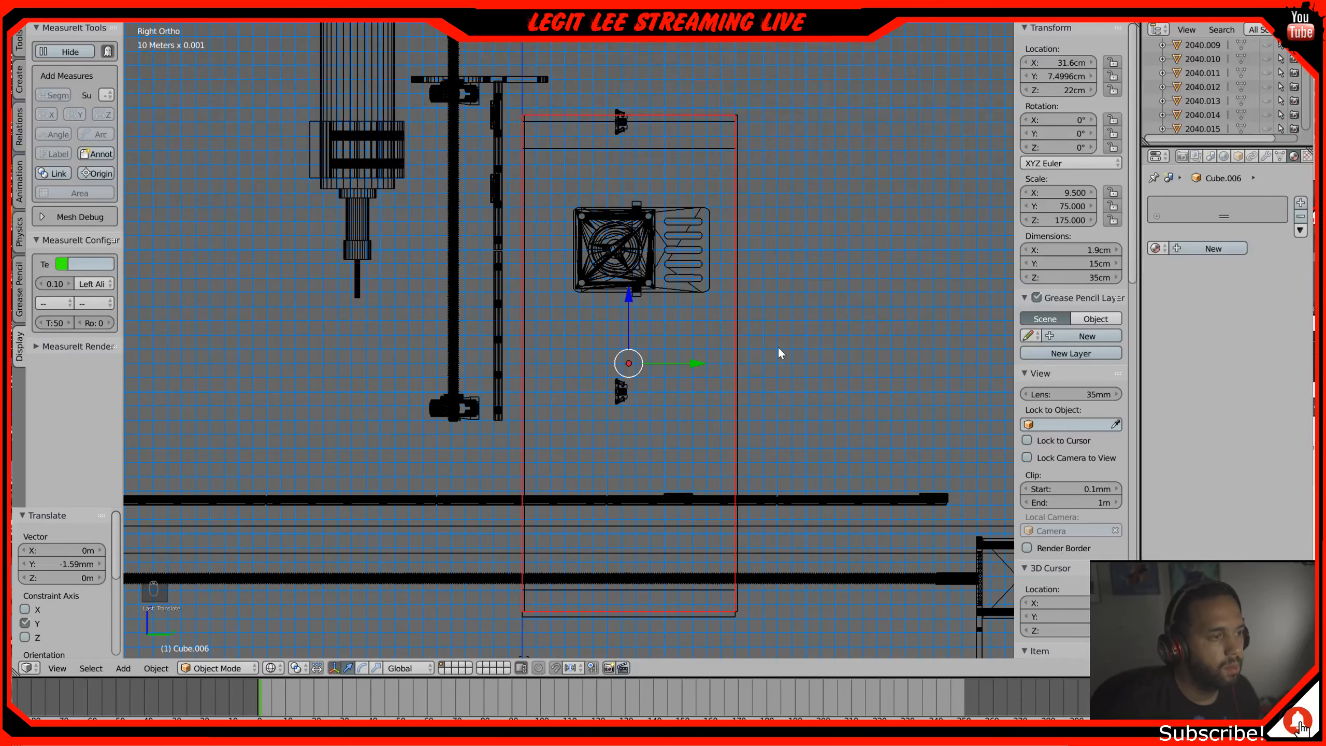
Step: Delete the left-hand upright side plate at the opposite end of the joining plates
{"action": "middle_click_drag", "start_coordinate": [686, 336], "coordinate": [783, 338]}
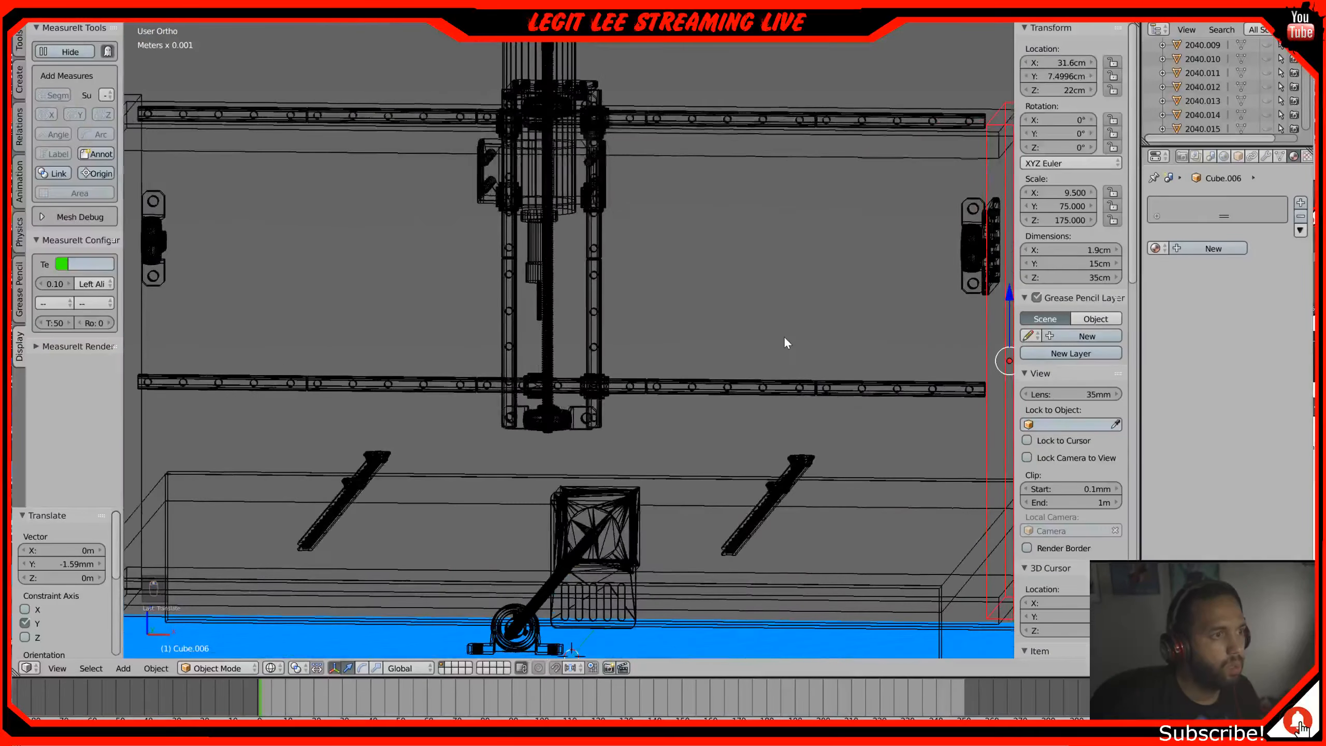
{"action": "scroll", "coordinate": [459, 298], "scroll_direction": "down", "scroll_amount": 3}
{"action": "middle_click_drag", "start_coordinate": [441, 297], "coordinate": [389, 324]}
{"action": "right_click", "coordinate": [359, 334]}
{"action": "key", "text": "x"}
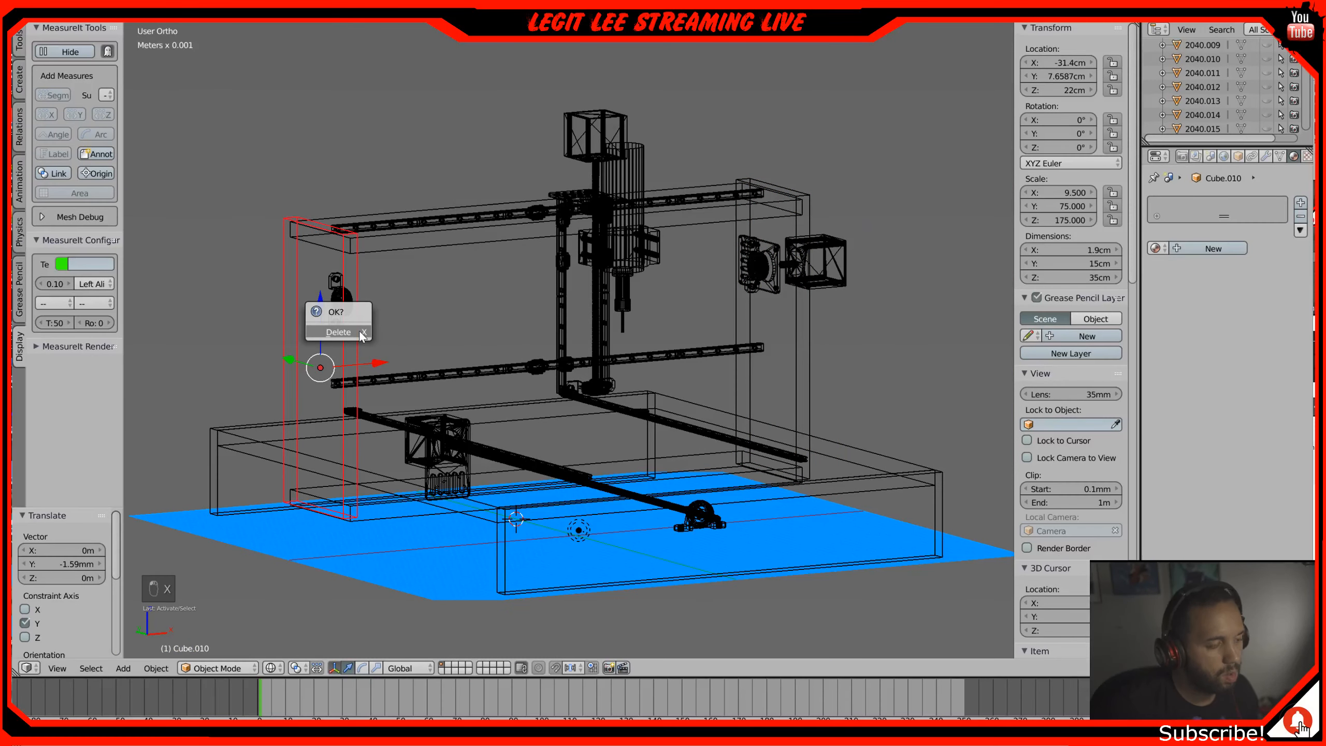
{"action": "left_click", "coordinate": [368, 329]}
Step: Examine from the side how the remaining side plate lines up with the upper joining plate
{"action": "key", "text": "KP_3"}
{"action": "scroll", "coordinate": [578, 291], "scroll_direction": "up", "scroll_amount": 4}
{"action": "middle_click_drag", "start_coordinate": [623, 133], "coordinate": [624, 376], "text": "shift"}
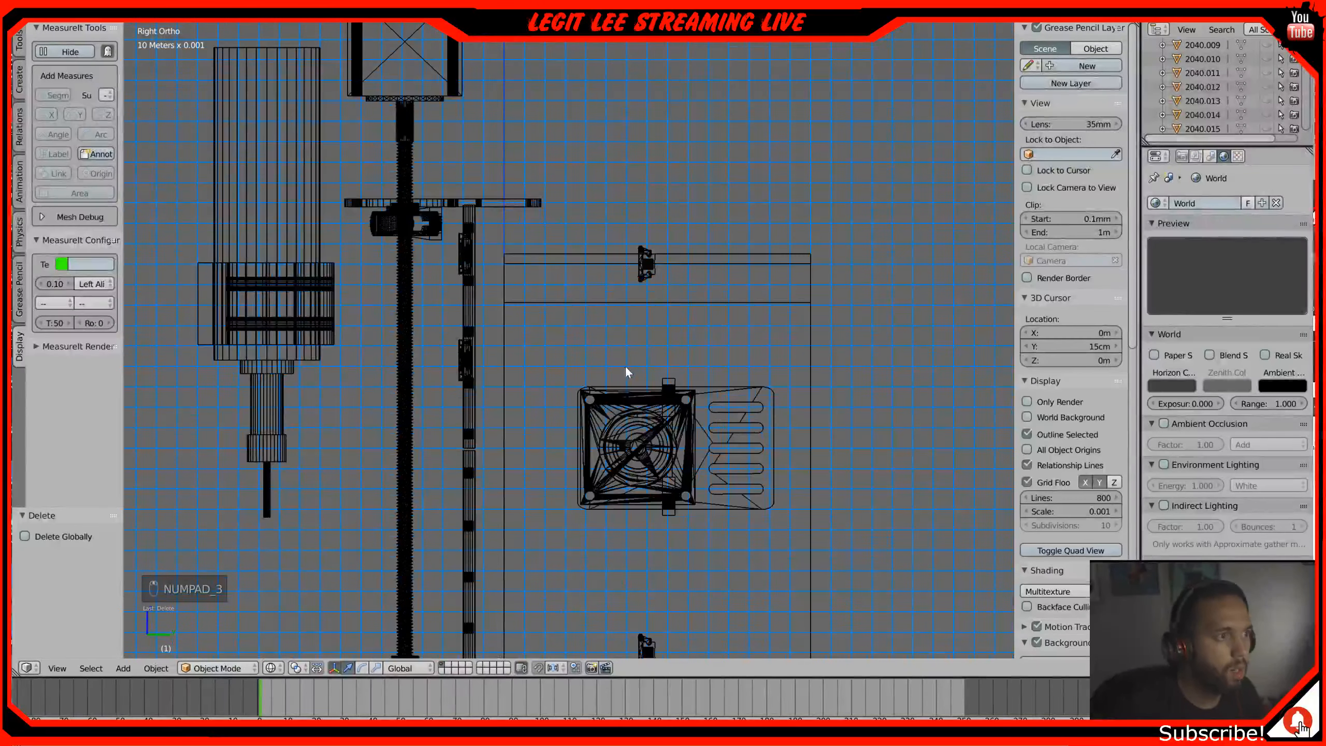
{"action": "scroll", "coordinate": [628, 239], "scroll_direction": "up", "scroll_amount": 4}
{"action": "scroll", "coordinate": [629, 238], "scroll_direction": "up", "scroll_amount": 3}
{"action": "middle_click_drag", "start_coordinate": [628, 237], "coordinate": [643, 522], "text": "shift"}
{"action": "scroll", "coordinate": [418, 311], "scroll_direction": "up", "scroll_amount": 1}
{"action": "middle_click_drag", "start_coordinate": [409, 306], "coordinate": [799, 360], "text": "shift"}
{"action": "scroll", "coordinate": [808, 369], "scroll_direction": "down", "scroll_amount": 6}
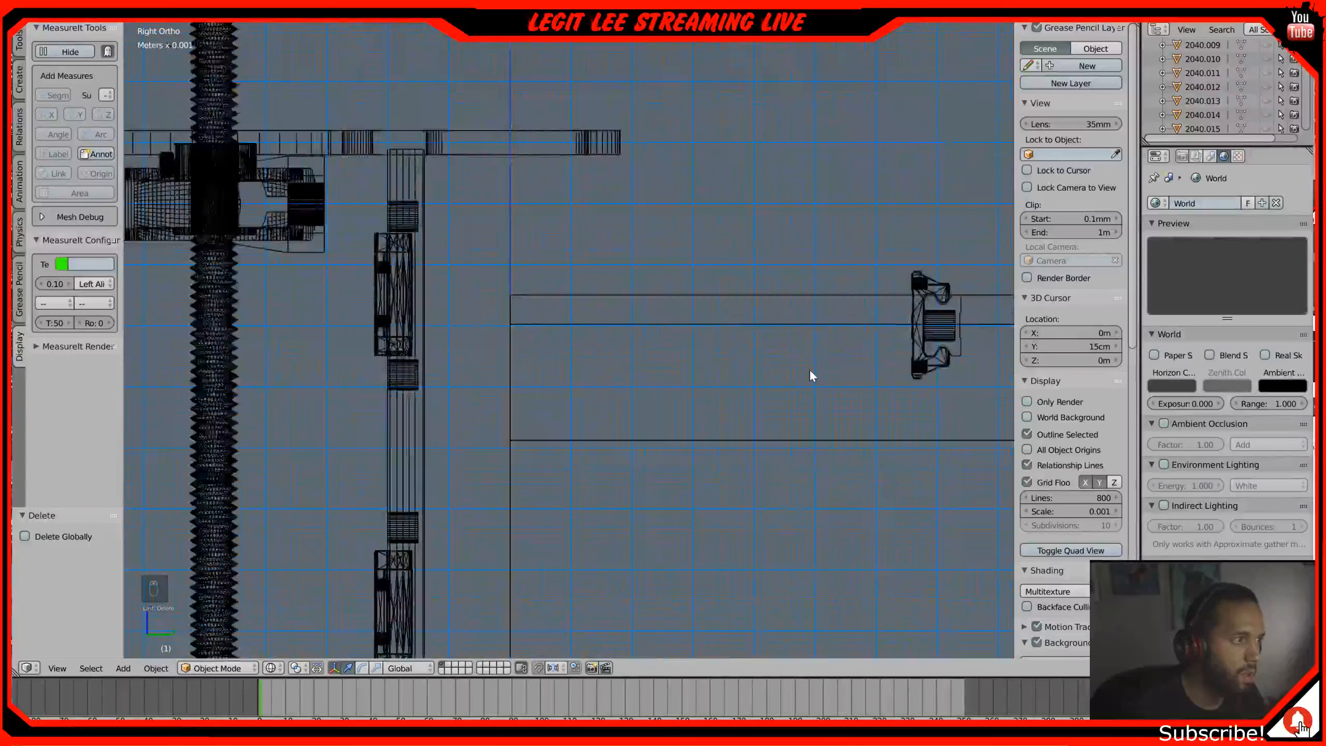
{"action": "middle_click_drag", "start_coordinate": [810, 372], "coordinate": [788, 246], "text": "shift"}
{"action": "scroll", "coordinate": [772, 219], "scroll_direction": "down", "scroll_amount": 3}
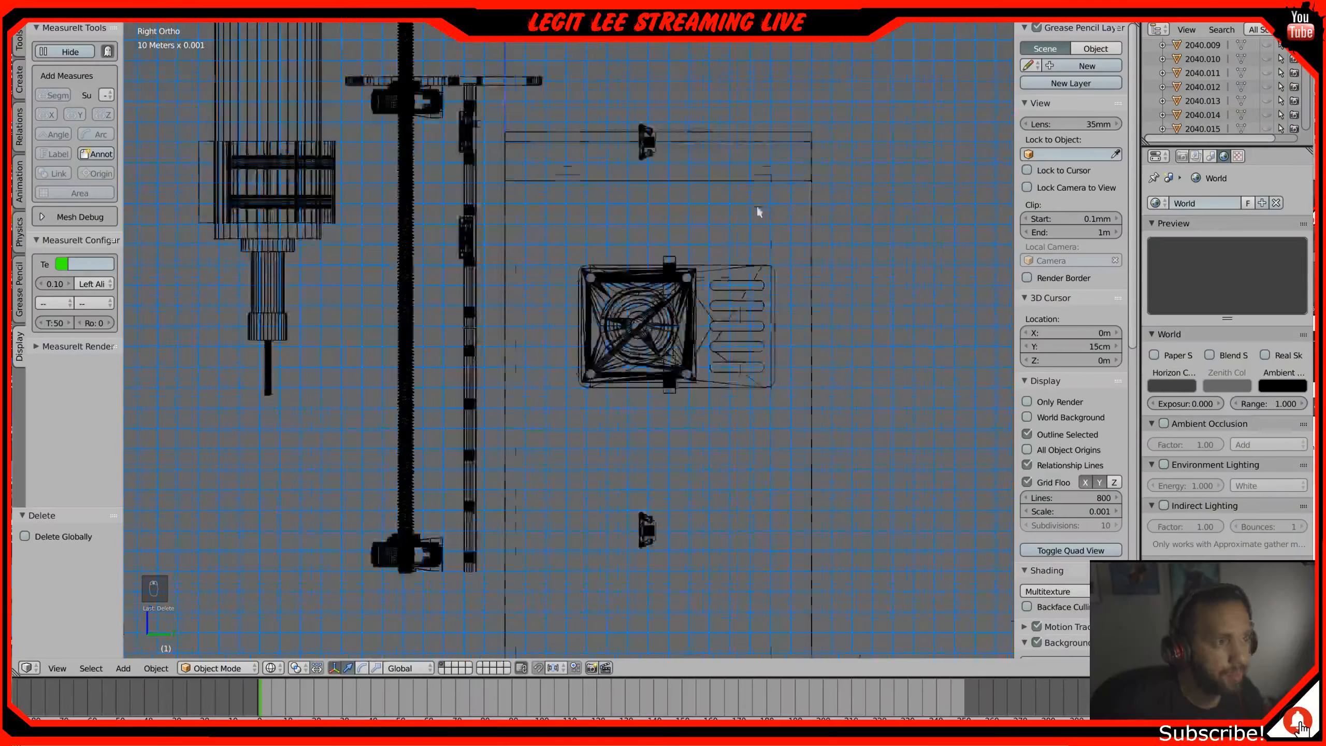
{"action": "middle_click_drag", "start_coordinate": [761, 201], "coordinate": [769, 331]}
{"action": "scroll", "coordinate": [768, 331], "scroll_direction": "down", "scroll_amount": 2}
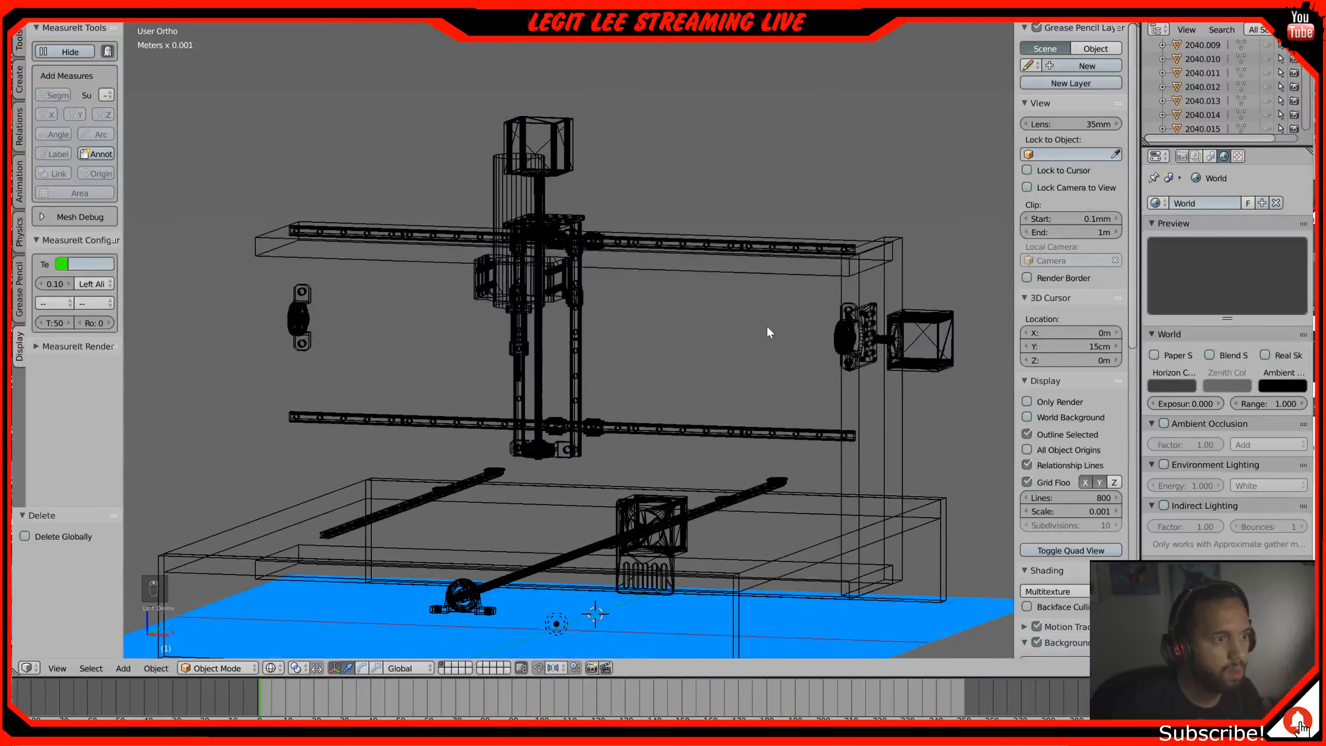
Step: Lower the remaining side plate 3 mm along Z toward the upper joining plate's top face
{"action": "right_click", "coordinate": [859, 274]}
{"action": "key", "text": "KP_3"}
{"action": "scroll", "coordinate": [733, 260], "scroll_direction": "up", "scroll_amount": 7}
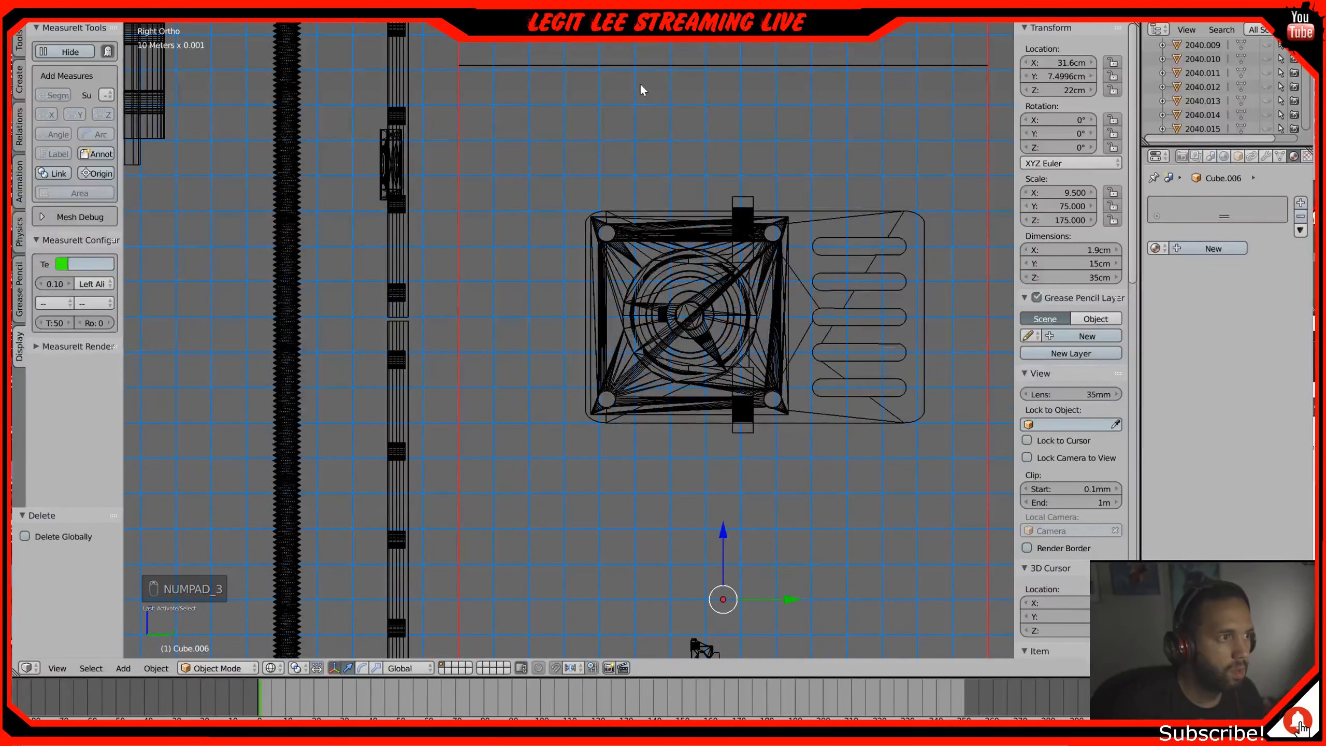
{"action": "middle_click_drag", "start_coordinate": [640, 83], "coordinate": [627, 158], "text": "shift"}
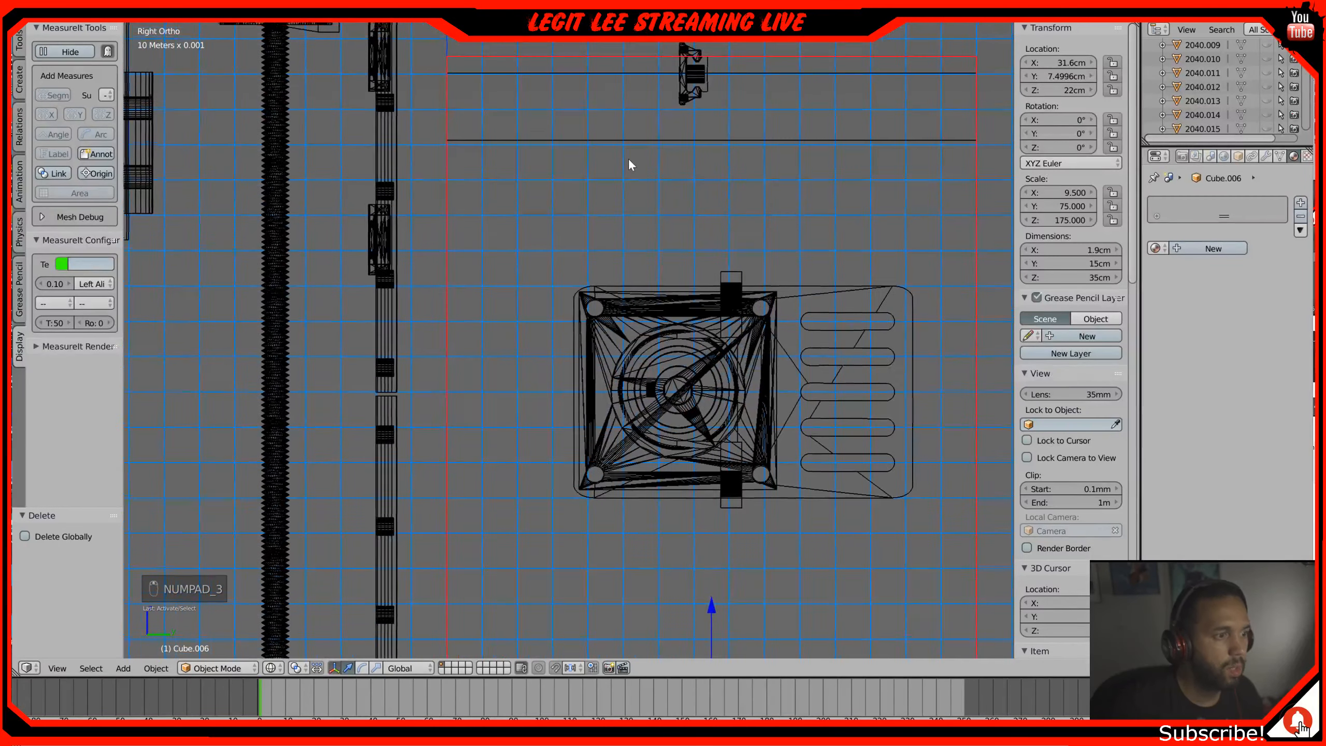
{"action": "left_click", "coordinate": [714, 607]}
{"action": "scroll", "coordinate": [713, 557], "scroll_direction": "up", "scroll_amount": 2}
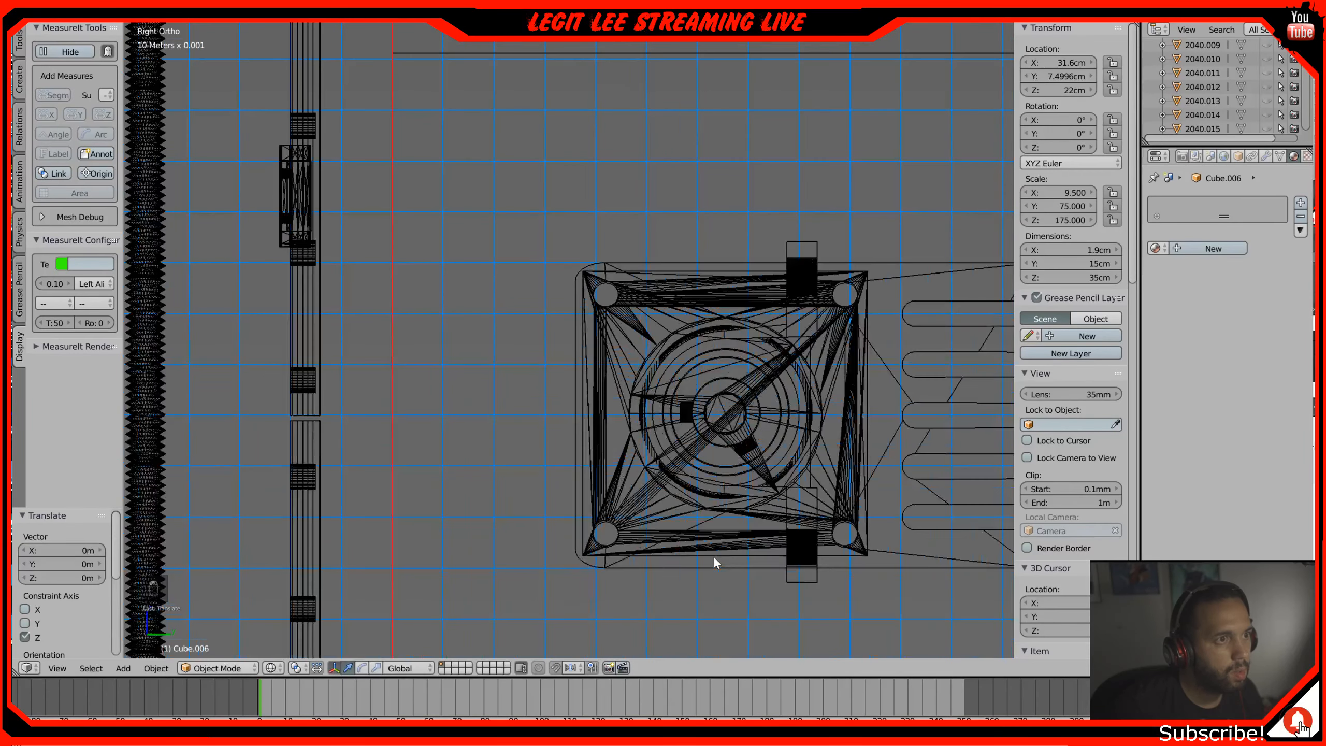
{"action": "middle_click_drag", "start_coordinate": [713, 556], "coordinate": [640, 170], "text": "shift"}
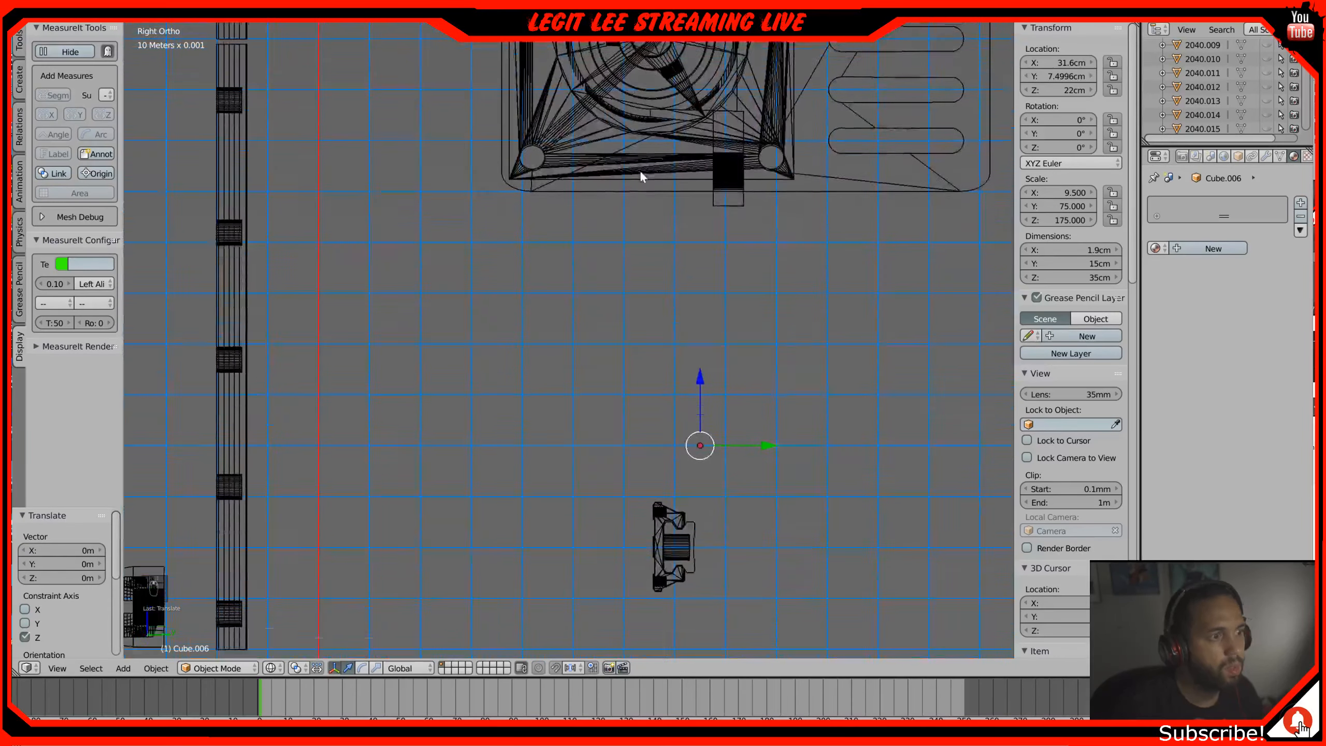
{"action": "scroll", "coordinate": [683, 302], "scroll_direction": "up", "scroll_amount": 3}
{"action": "left_click_drag", "start_coordinate": [795, 432], "coordinate": [801, 459]}
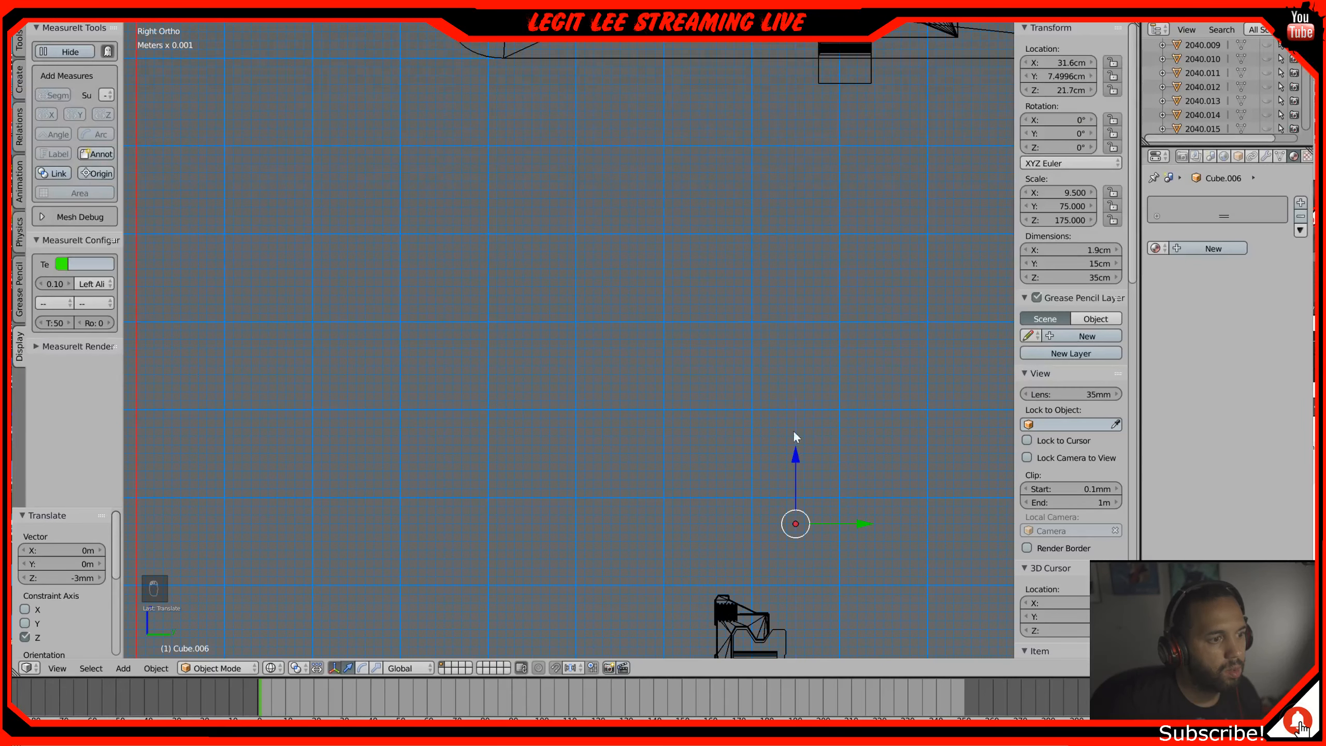
{"action": "scroll", "coordinate": [794, 436], "scroll_direction": "down", "scroll_amount": 7}
{"action": "scroll", "coordinate": [688, 211], "scroll_direction": "down", "scroll_amount": 2}
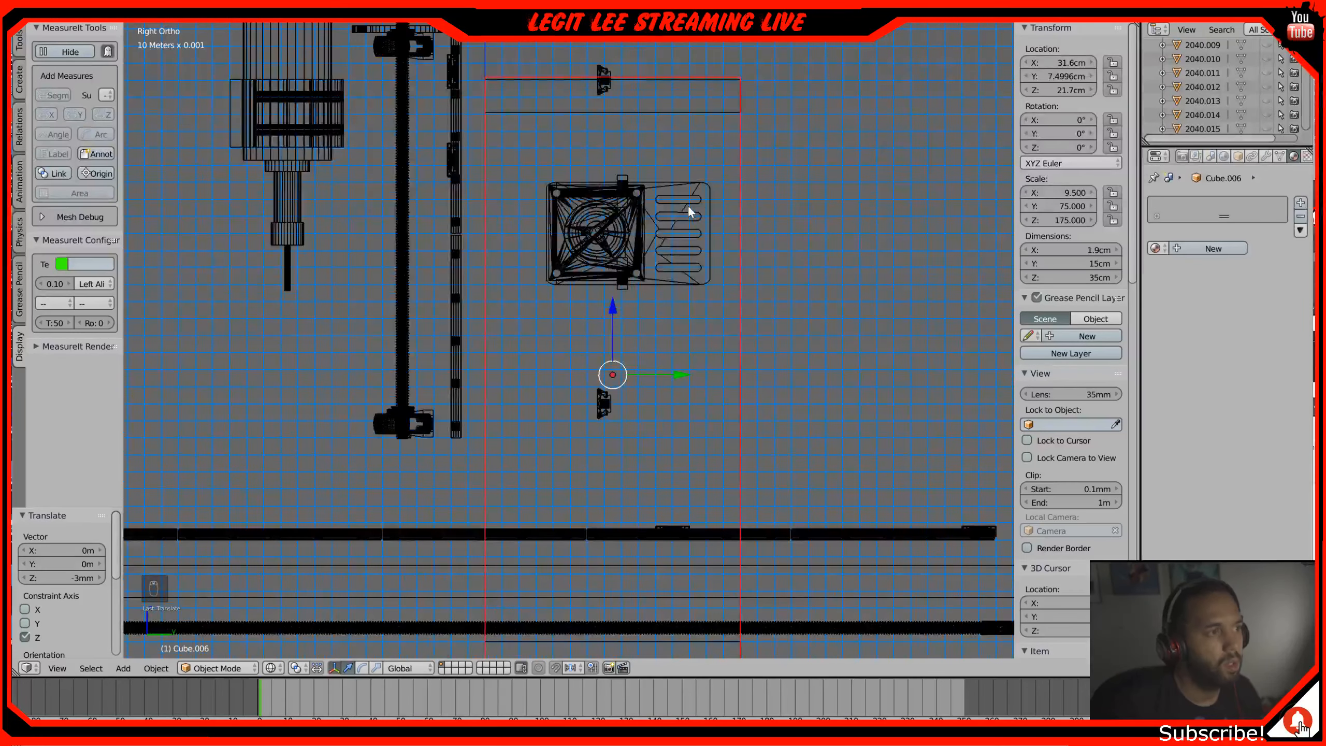
Step: Check the side plate's top edge against the upper joining plate and lower the side plate another 2 mm along Z
{"action": "middle_click_drag", "start_coordinate": [688, 205], "coordinate": [719, 438], "text": "shift"}
{"action": "scroll", "coordinate": [706, 302], "scroll_direction": "up", "scroll_amount": 9}
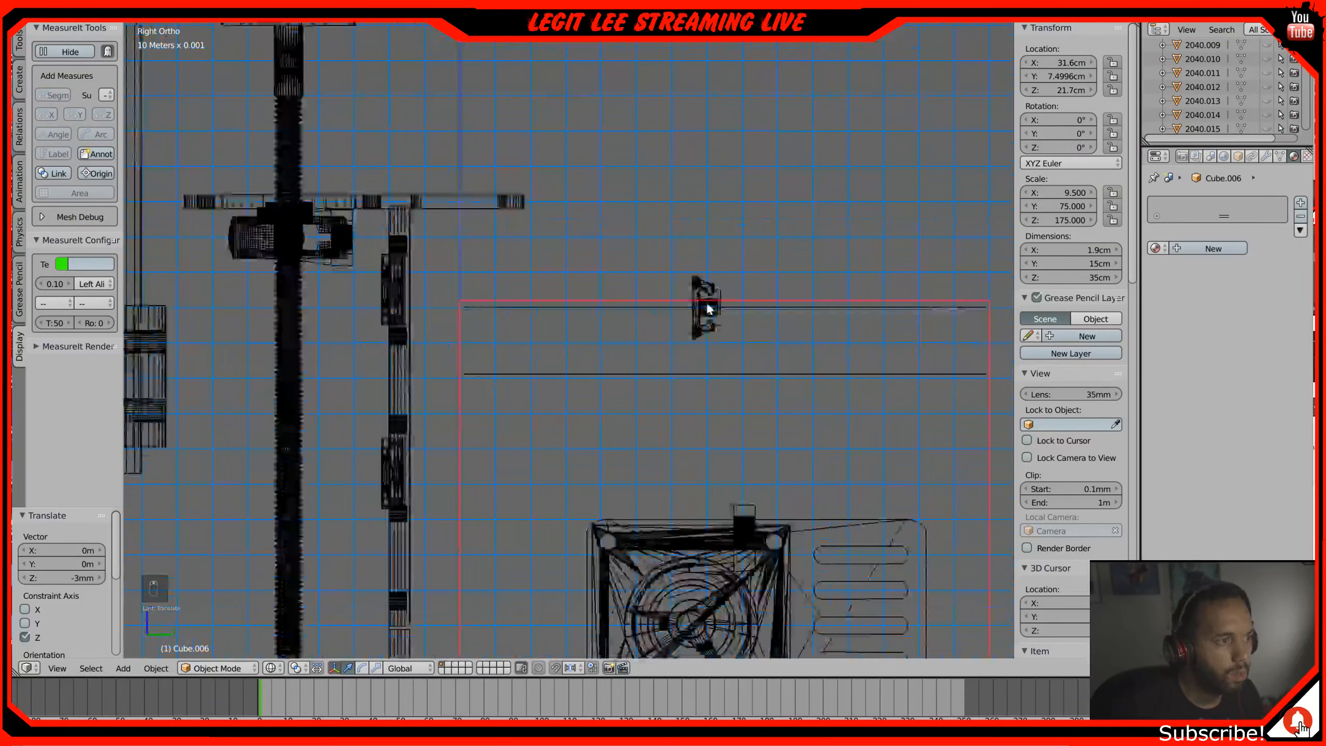
{"action": "scroll", "coordinate": [707, 305], "scroll_direction": "down", "scroll_amount": 9}
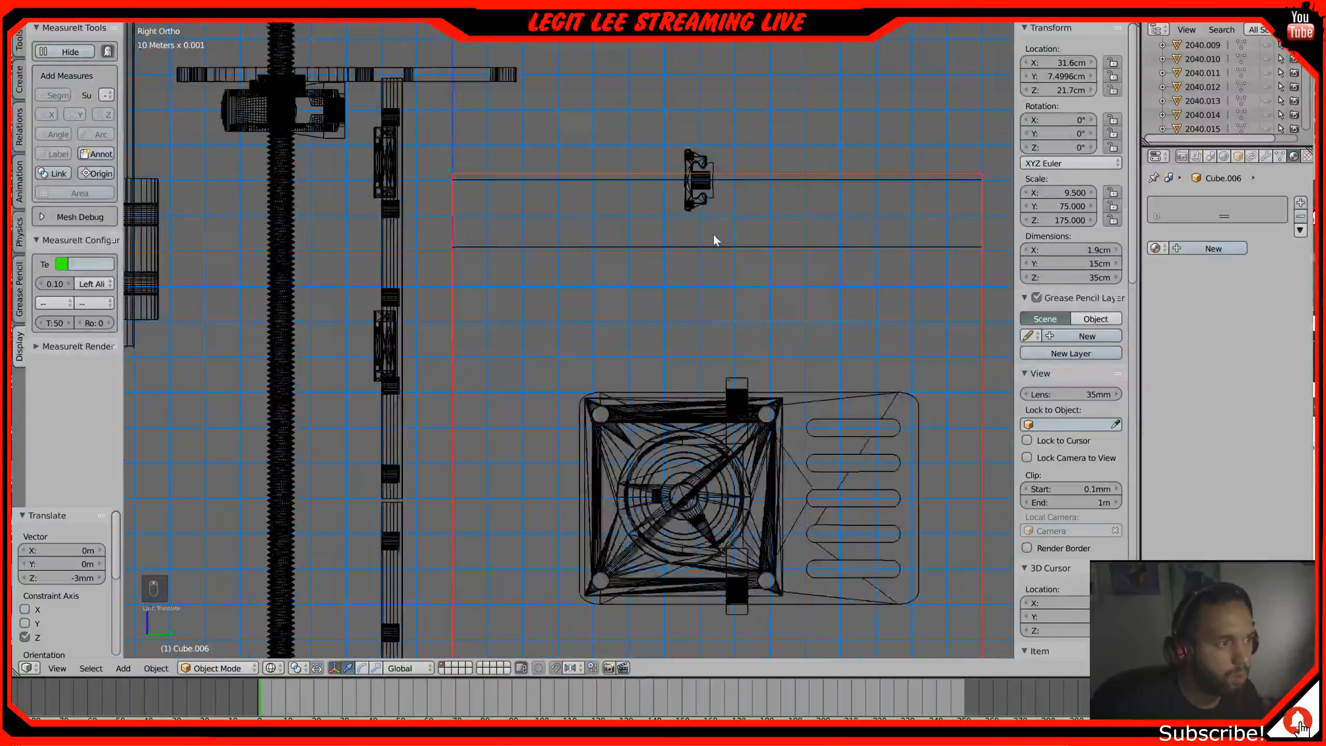
{"action": "middle_click_drag", "start_coordinate": [722, 337], "coordinate": [697, 670], "text": "shift"}
{"action": "middle_click_drag", "start_coordinate": [688, 567], "coordinate": [693, 461], "text": "shift"}
{"action": "scroll", "coordinate": [693, 464], "scroll_direction": "up", "scroll_amount": 5}
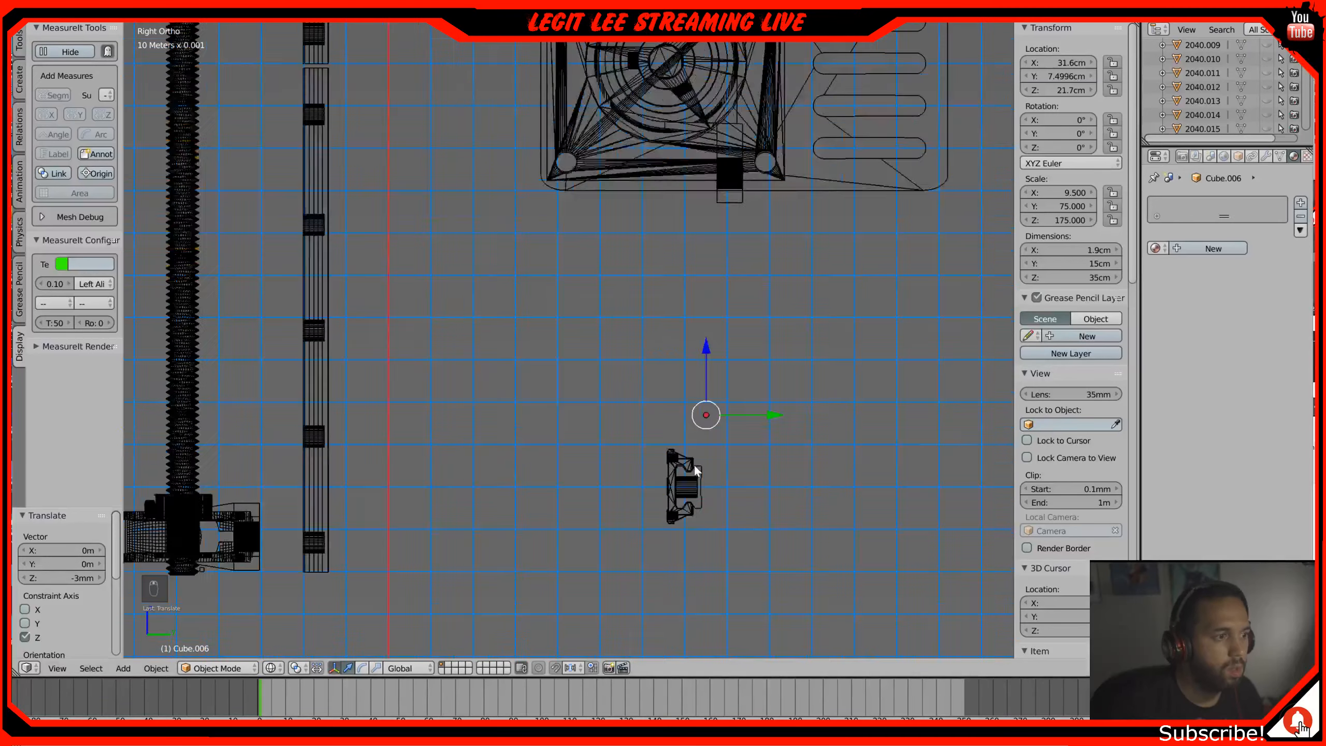
{"action": "key", "text": "g"}
{"action": "key", "text": "z"}
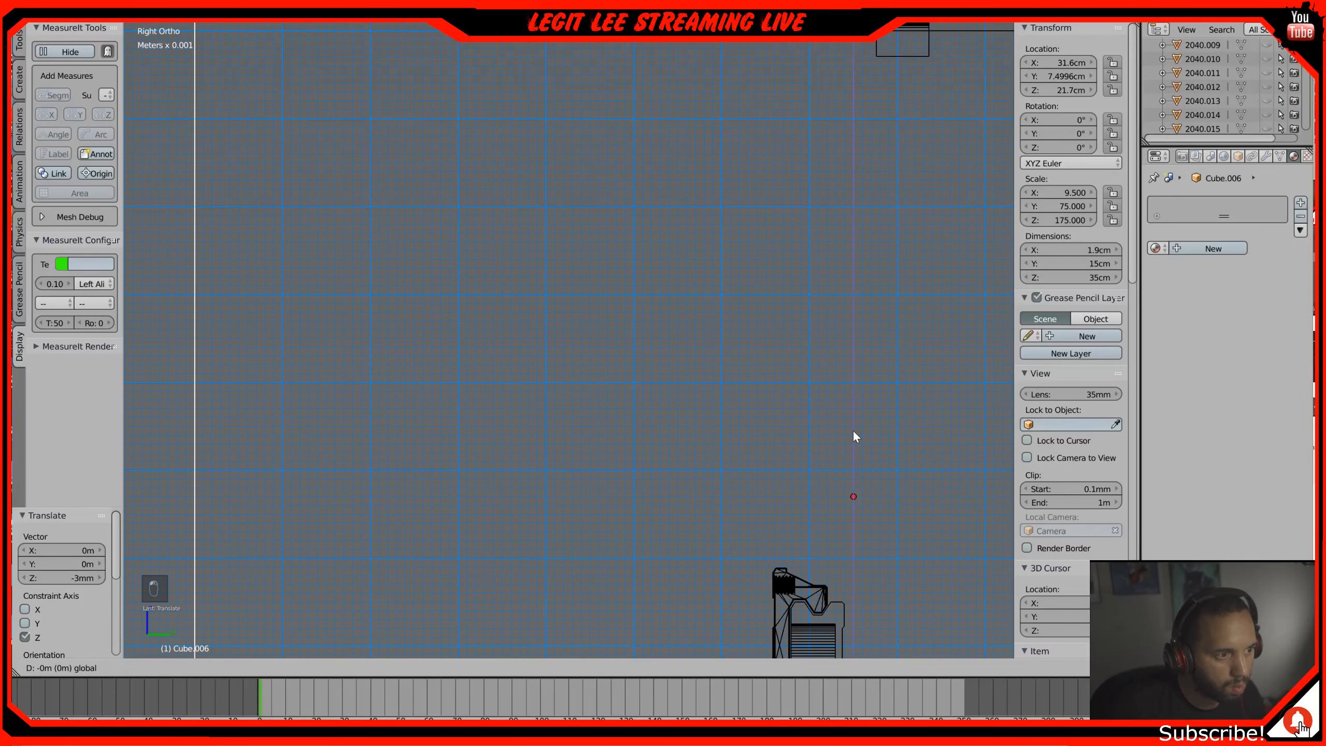
{"action": "left_click", "coordinate": [853, 448]}
{"action": "scroll", "coordinate": [689, 389], "scroll_direction": "down", "scroll_amount": 5}
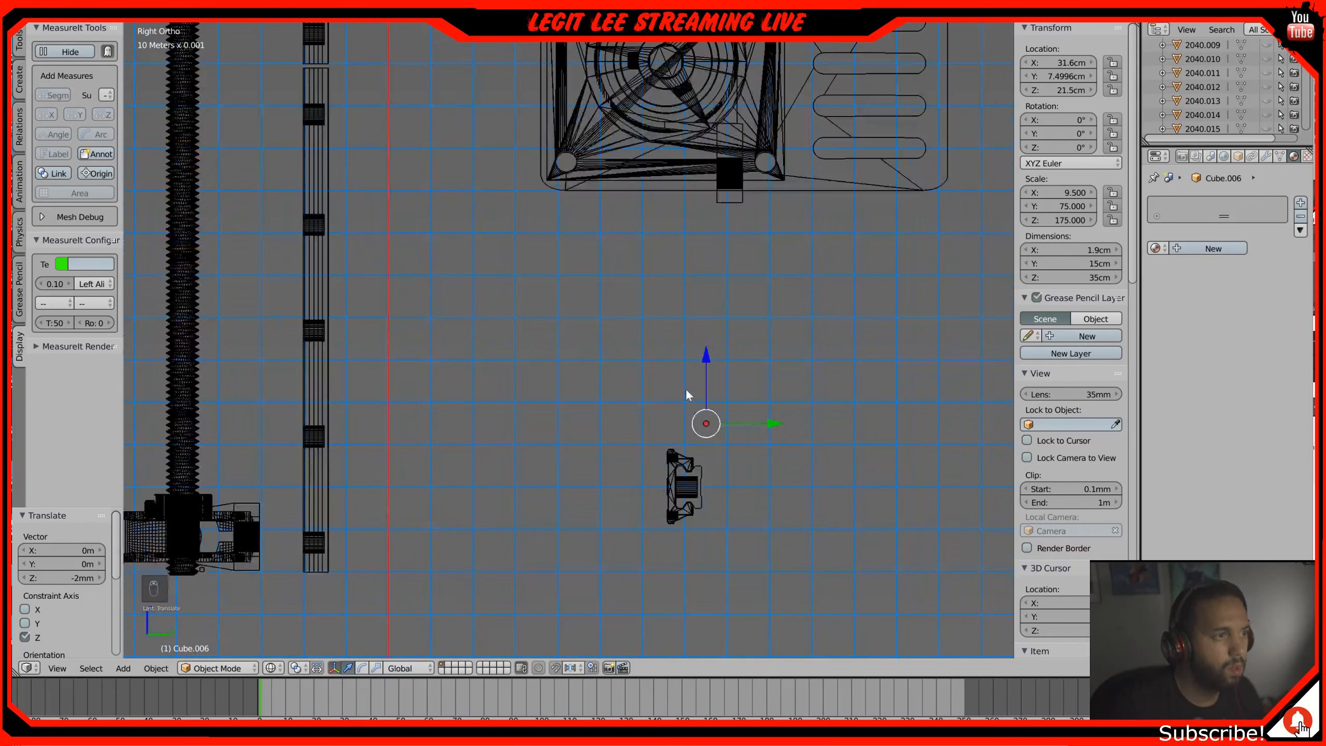
{"action": "scroll", "coordinate": [588, 320], "scroll_direction": "down", "scroll_amount": 3}
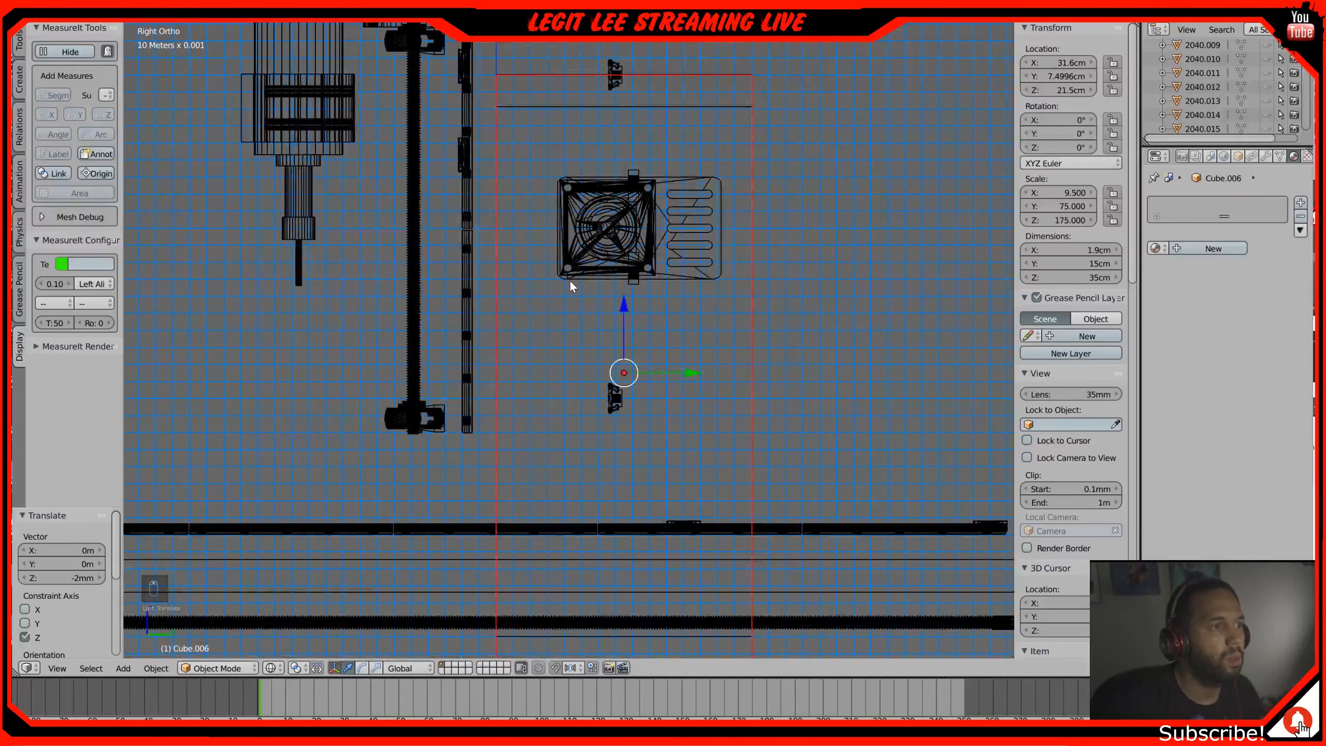
Step: Lower the bottom 63 cm joining plate 1 mm along Z toward the side plate's bottom edge
{"action": "middle_click_drag", "start_coordinate": [573, 312], "coordinate": [606, 82], "text": "shift"}
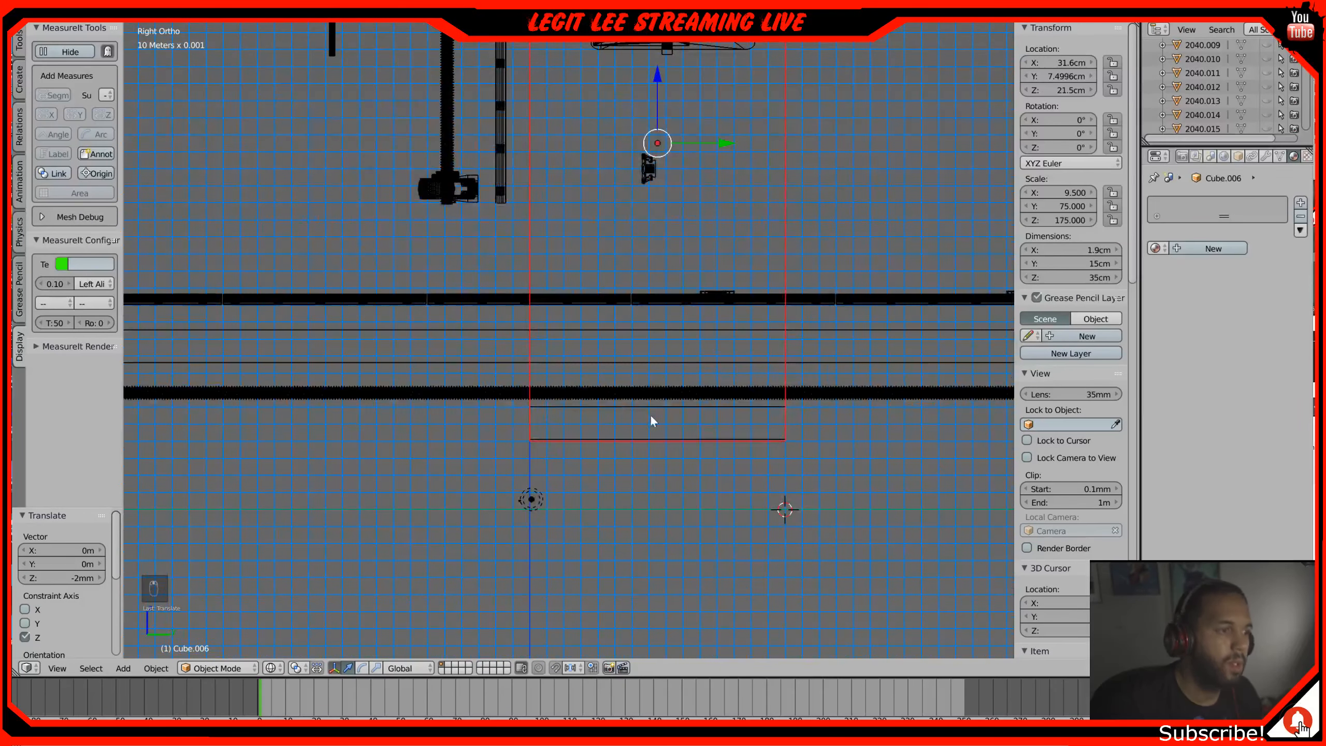
{"action": "right_click", "coordinate": [665, 413]}
{"action": "scroll", "coordinate": [675, 462], "scroll_direction": "up", "scroll_amount": 4}
{"action": "middle_click_drag", "start_coordinate": [688, 495], "coordinate": [657, 337], "text": "shift"}
{"action": "scroll", "coordinate": [730, 333], "scroll_direction": "up", "scroll_amount": 3}
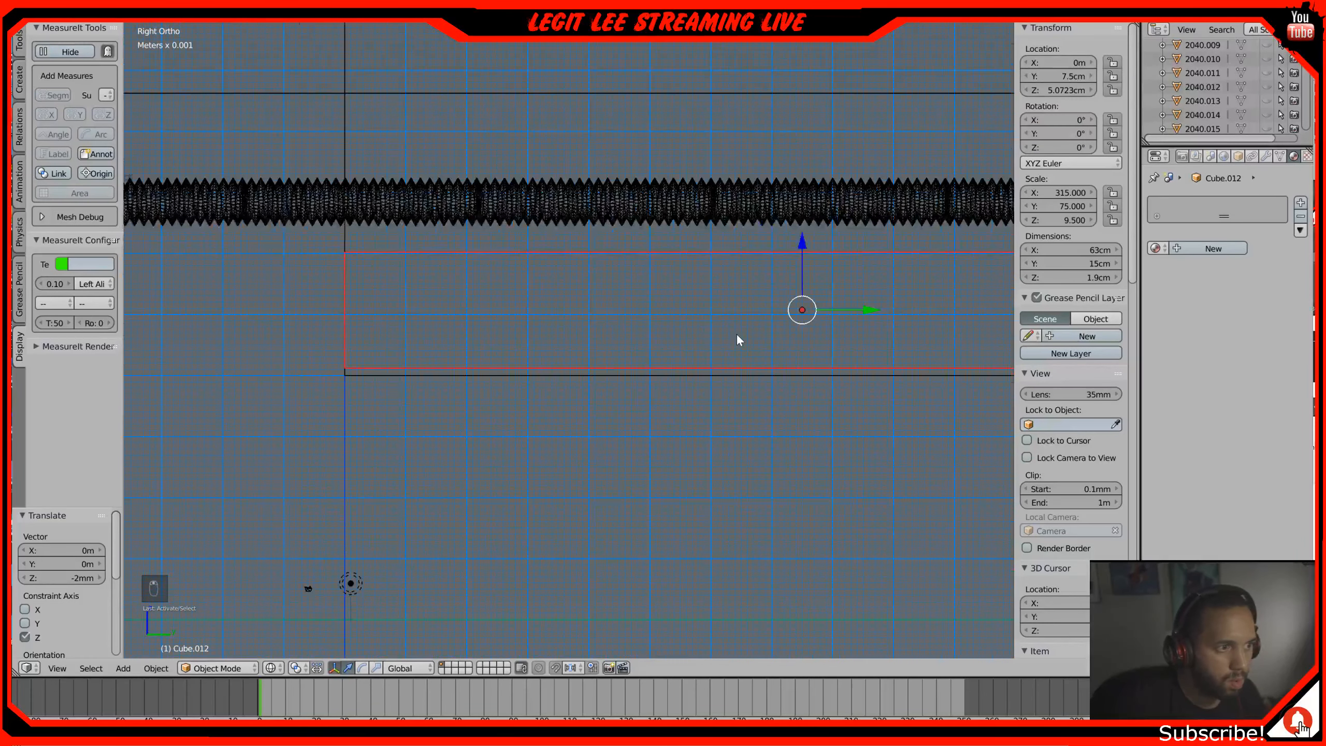
{"action": "scroll", "coordinate": [735, 334], "scroll_direction": "up", "scroll_amount": 1}
{"action": "left_click_drag", "start_coordinate": [849, 234], "coordinate": [851, 248]}
{"action": "scroll", "coordinate": [759, 297], "scroll_direction": "up", "scroll_amount": 4}
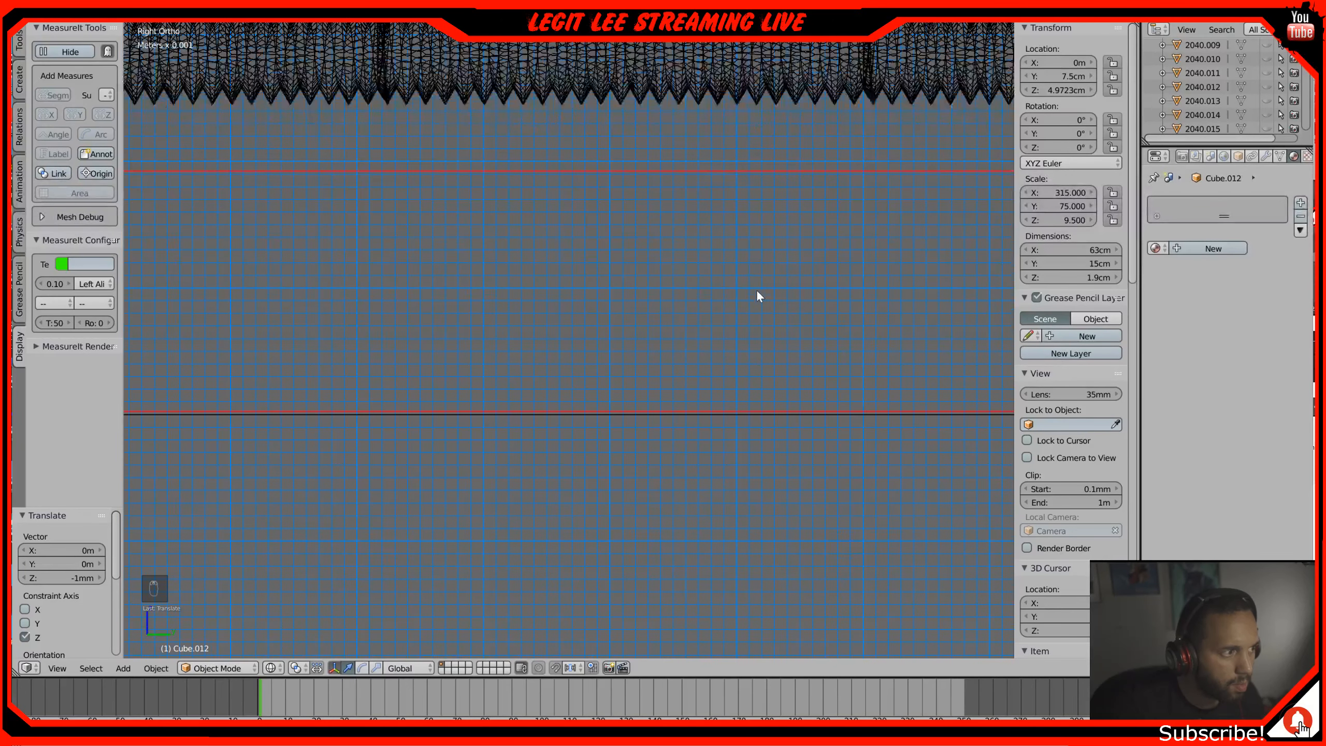
{"action": "middle_click_drag", "start_coordinate": [799, 331], "coordinate": [377, 323], "text": "shift"}
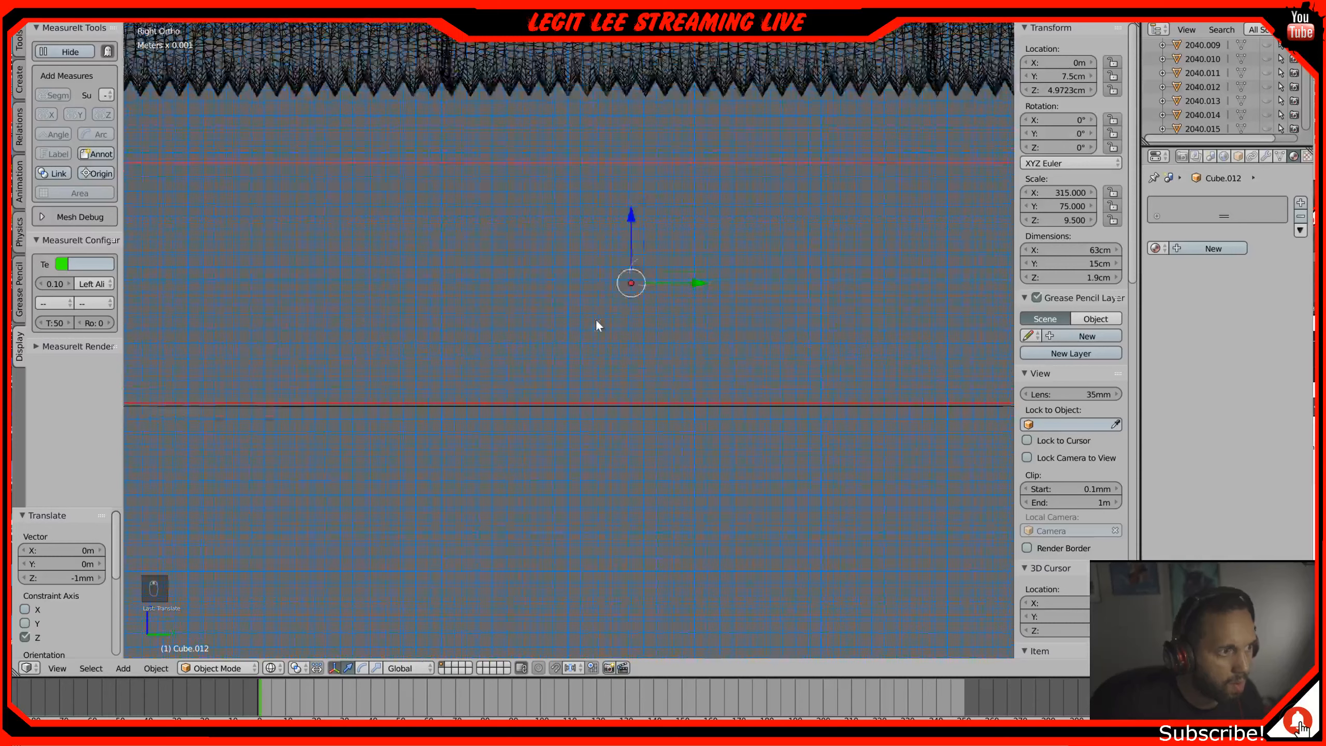
Step: Lower the bottom 63 cm joining plate about 0.22 mm along Z to meet the side plate's bottom edge
{"action": "scroll", "coordinate": [621, 327], "scroll_direction": "up", "scroll_amount": 4}
{"action": "scroll", "coordinate": [673, 325], "scroll_direction": "up", "scroll_amount": 1}
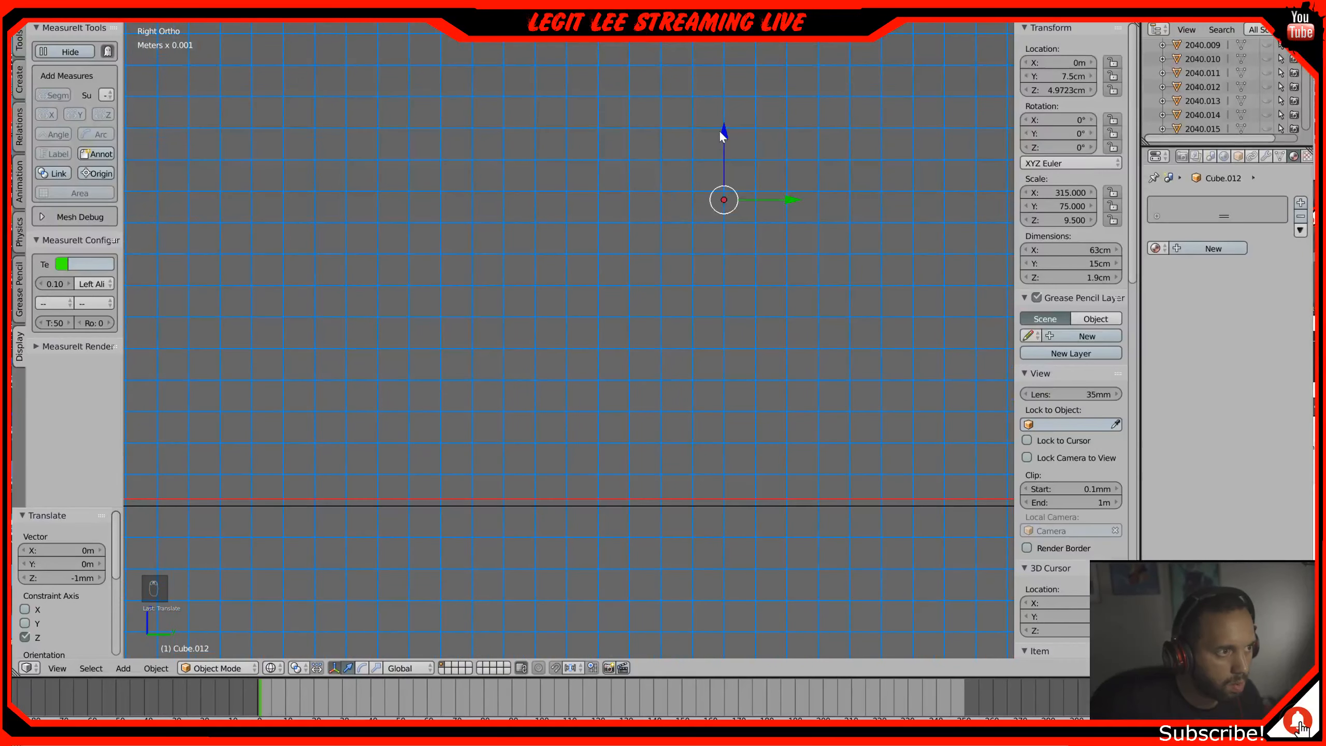
{"action": "left_click_drag", "start_coordinate": [723, 132], "coordinate": [725, 137]}
{"action": "scroll", "coordinate": [708, 327], "scroll_direction": "down", "scroll_amount": 4}
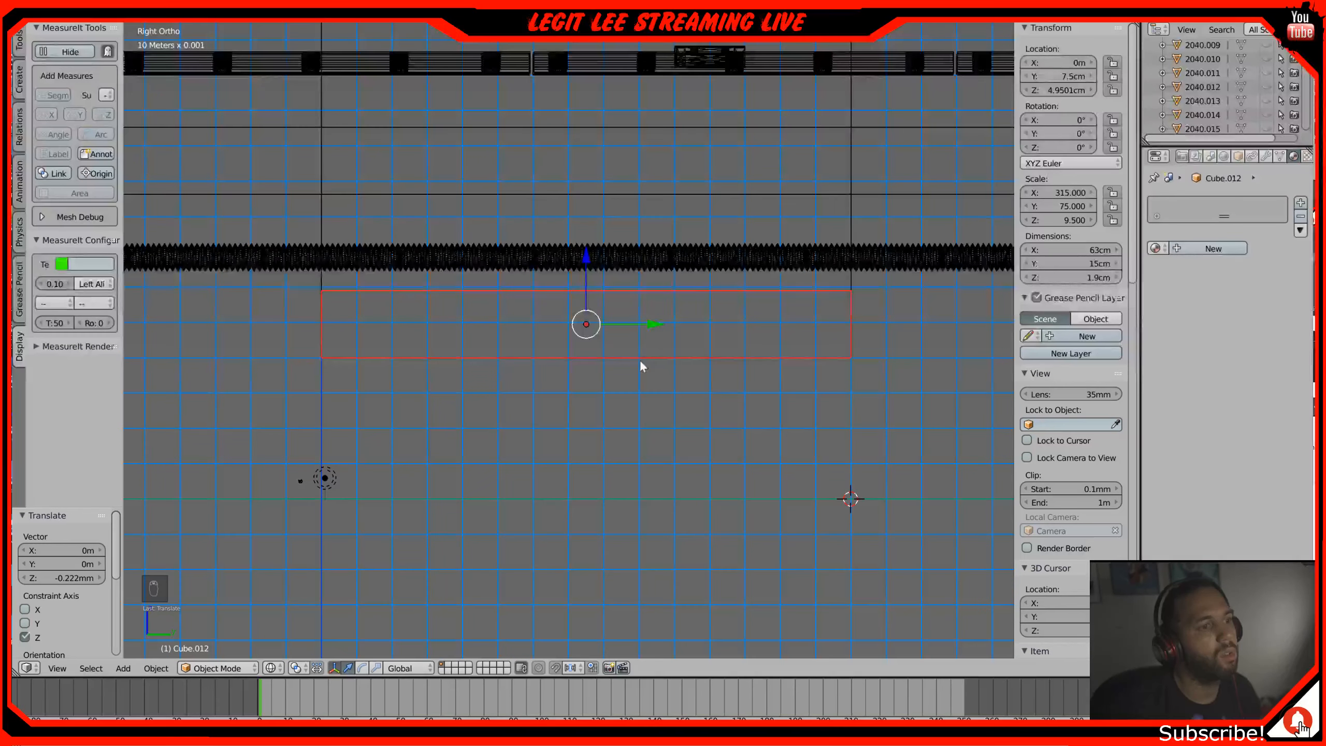
{"action": "mouse_move", "coordinate": [641, 362]}
{"action": "middle_mouse_down"}
{"action": "mouse_move", "coordinate": [651, 362]}
{"action": "mouse_move", "coordinate": [574, 405]}
{"action": "mouse_move", "coordinate": [648, 424]}
{"action": "middle_mouse_up"}
{"action": "key", "text": "z"}
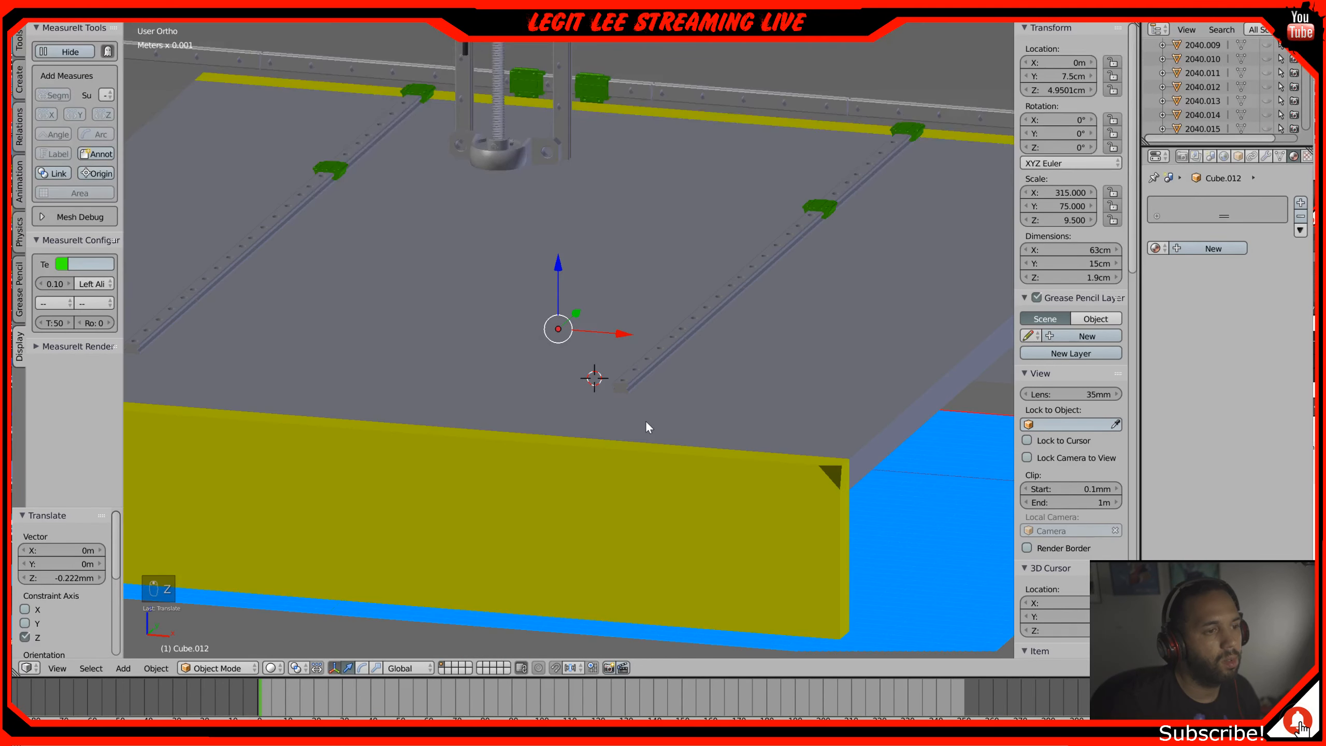
Step: Move the motor-side upright plate about 9 mm outward along X toward the ends of the joining plates
{"action": "scroll", "coordinate": [646, 422], "scroll_direction": "down", "scroll_amount": 2}
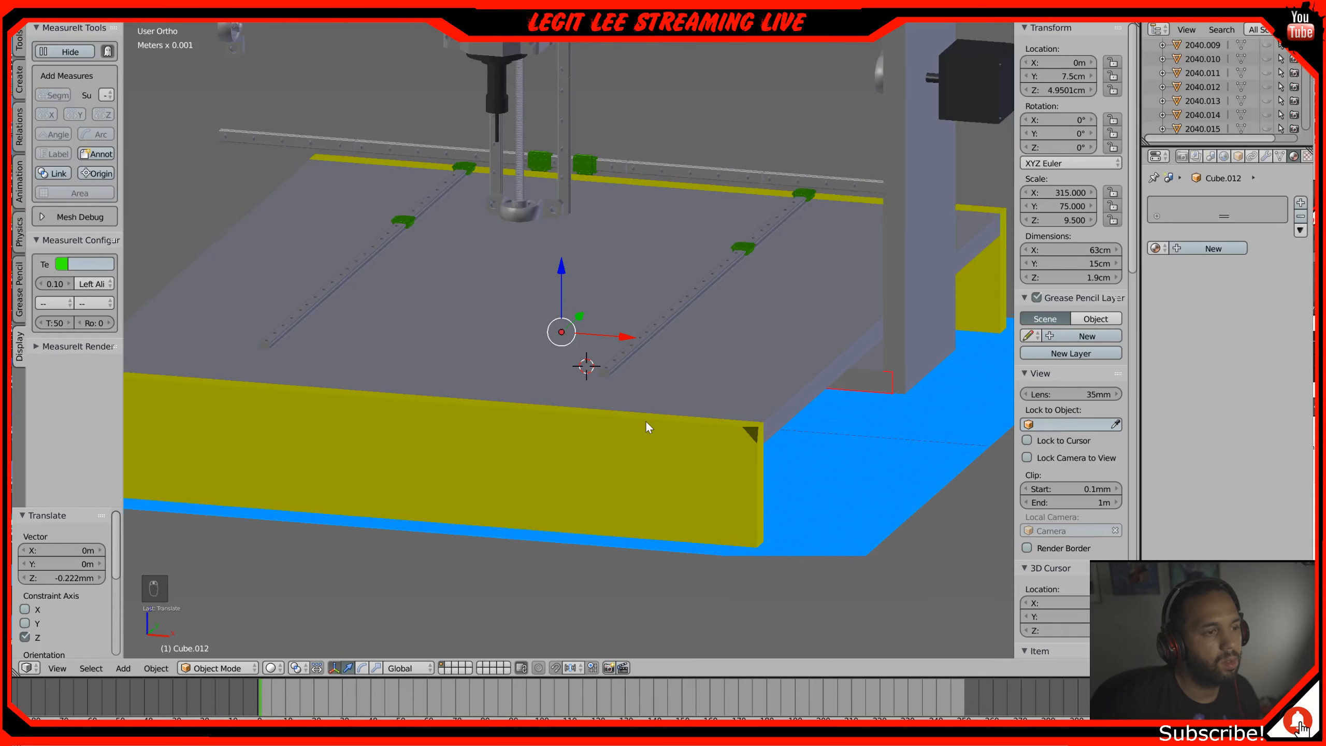
{"action": "mouse_move", "coordinate": [648, 426]}
{"action": "middle_mouse_down"}
{"action": "mouse_move", "coordinate": [675, 435]}
{"action": "mouse_move", "coordinate": [643, 429]}
{"action": "middle_mouse_up"}
{"action": "right_click", "coordinate": [887, 350]}
{"action": "middle_click_drag", "start_coordinate": [772, 426], "coordinate": [786, 423]}
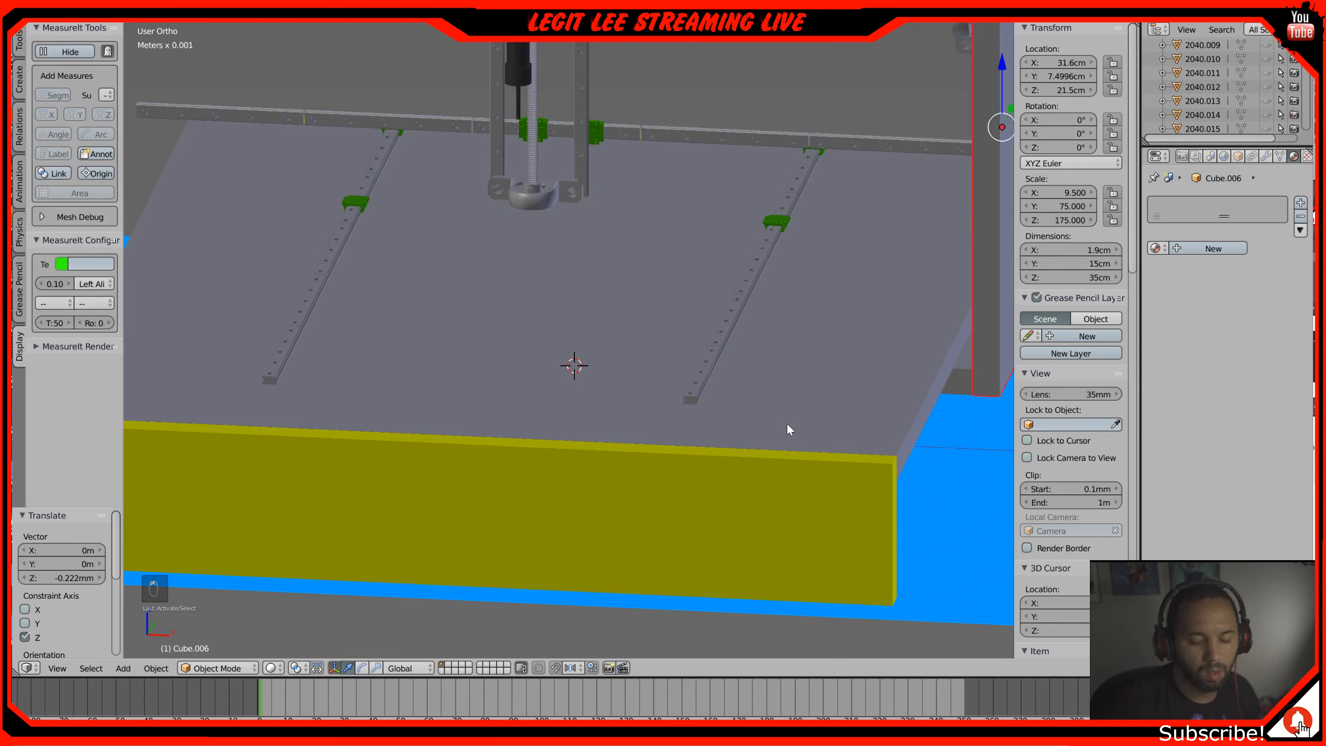
{"action": "key", "text": "KP_1"}
{"action": "scroll", "coordinate": [665, 449], "scroll_direction": "down", "scroll_amount": 2}
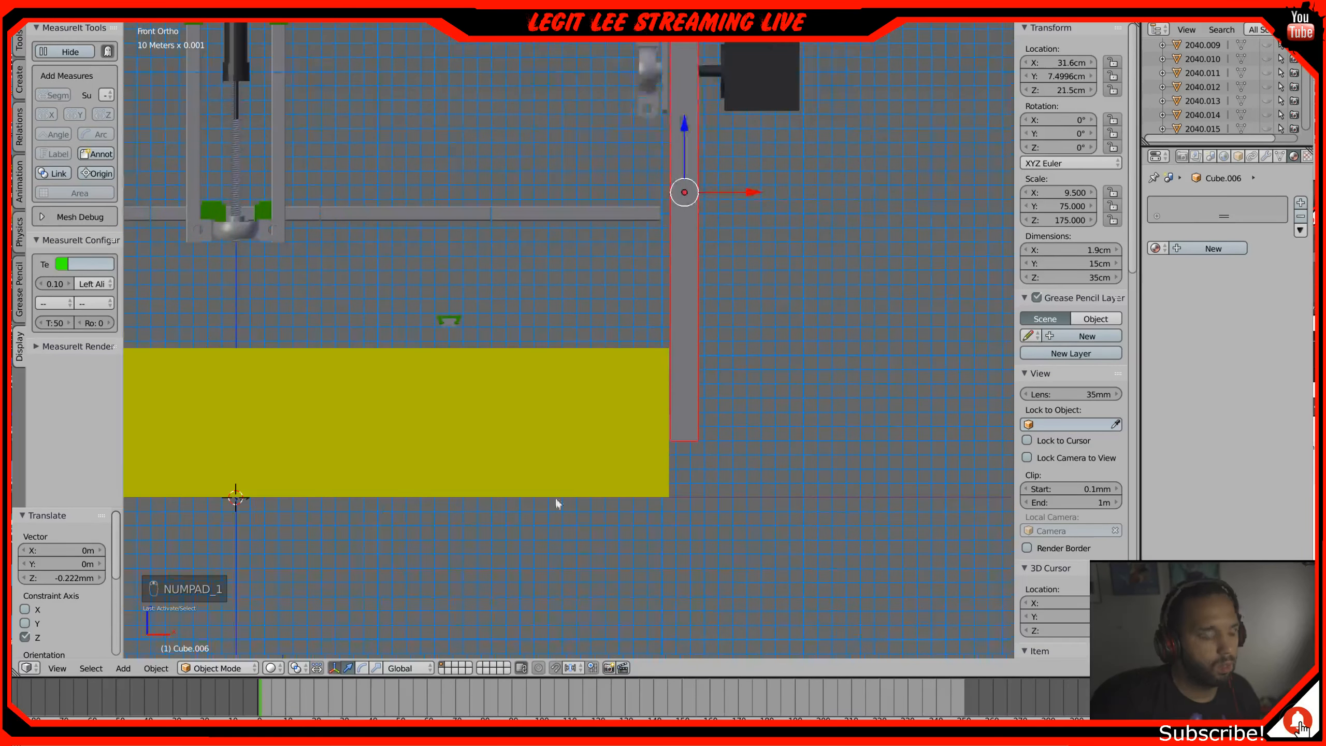
{"action": "key", "text": "z"}
{"action": "scroll", "coordinate": [640, 459], "scroll_direction": "up", "scroll_amount": 3}
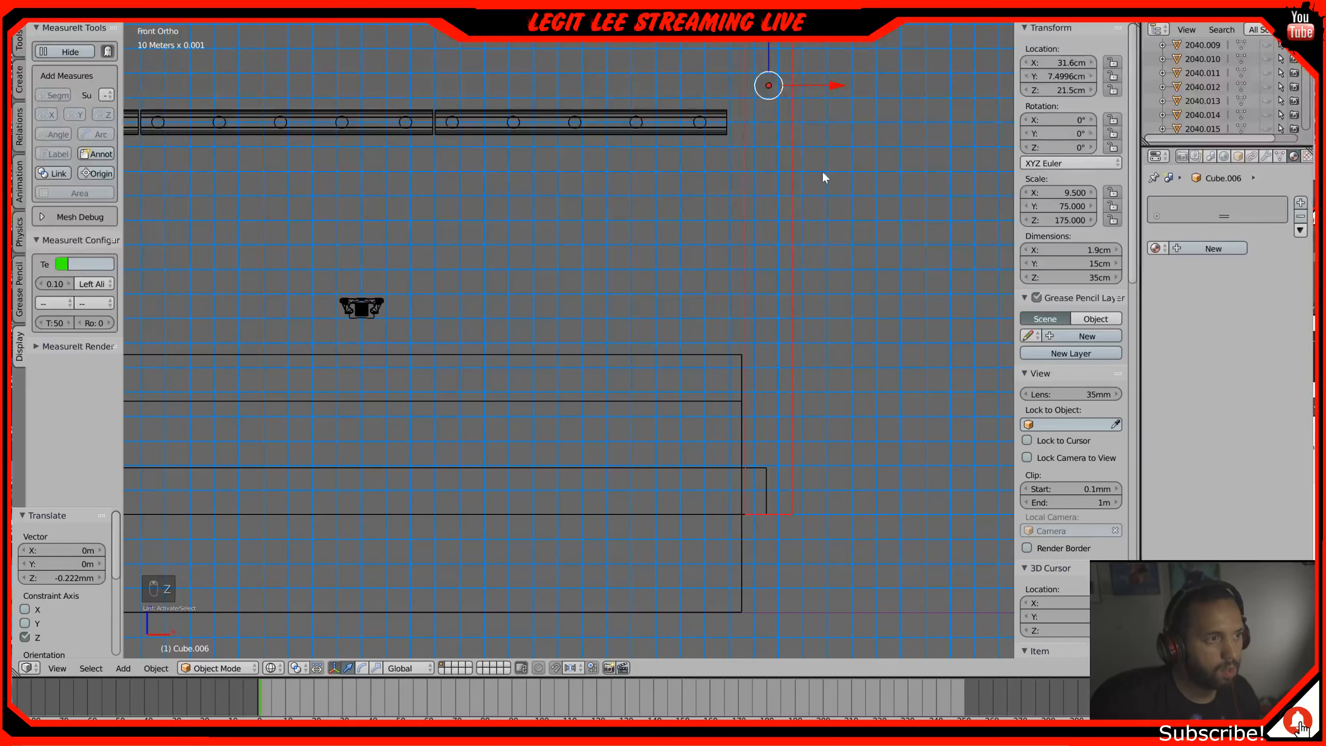
{"action": "left_click", "coordinate": [836, 90]}
{"action": "left_click_drag", "start_coordinate": [836, 90], "coordinate": [859, 95]}
Step: Nudge the motor-side upright plate about 0.4 mm back along X against the joining plate's end
{"action": "scroll", "coordinate": [793, 483], "scroll_direction": "up", "scroll_amount": 4}
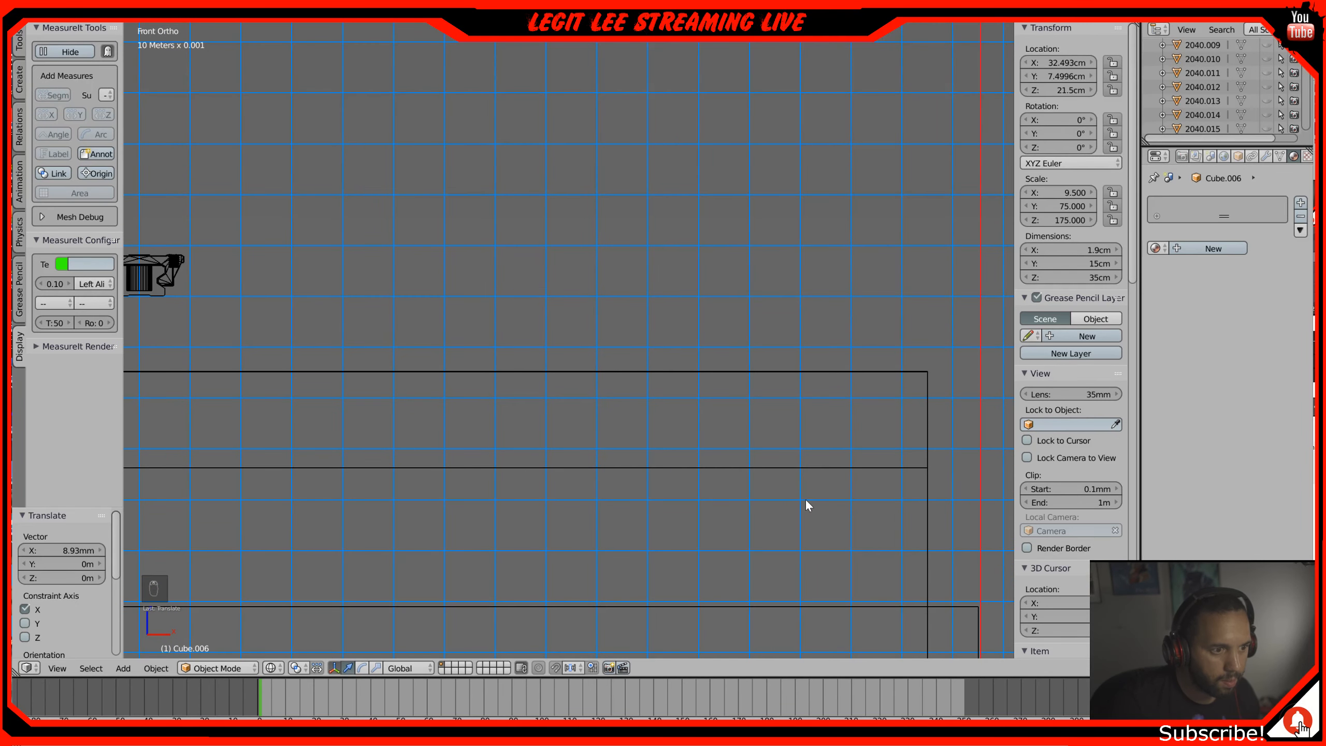
{"action": "middle_click_drag", "start_coordinate": [806, 506], "coordinate": [415, 361], "text": "shift"}
{"action": "scroll", "coordinate": [556, 328], "scroll_direction": "down", "scroll_amount": 2}
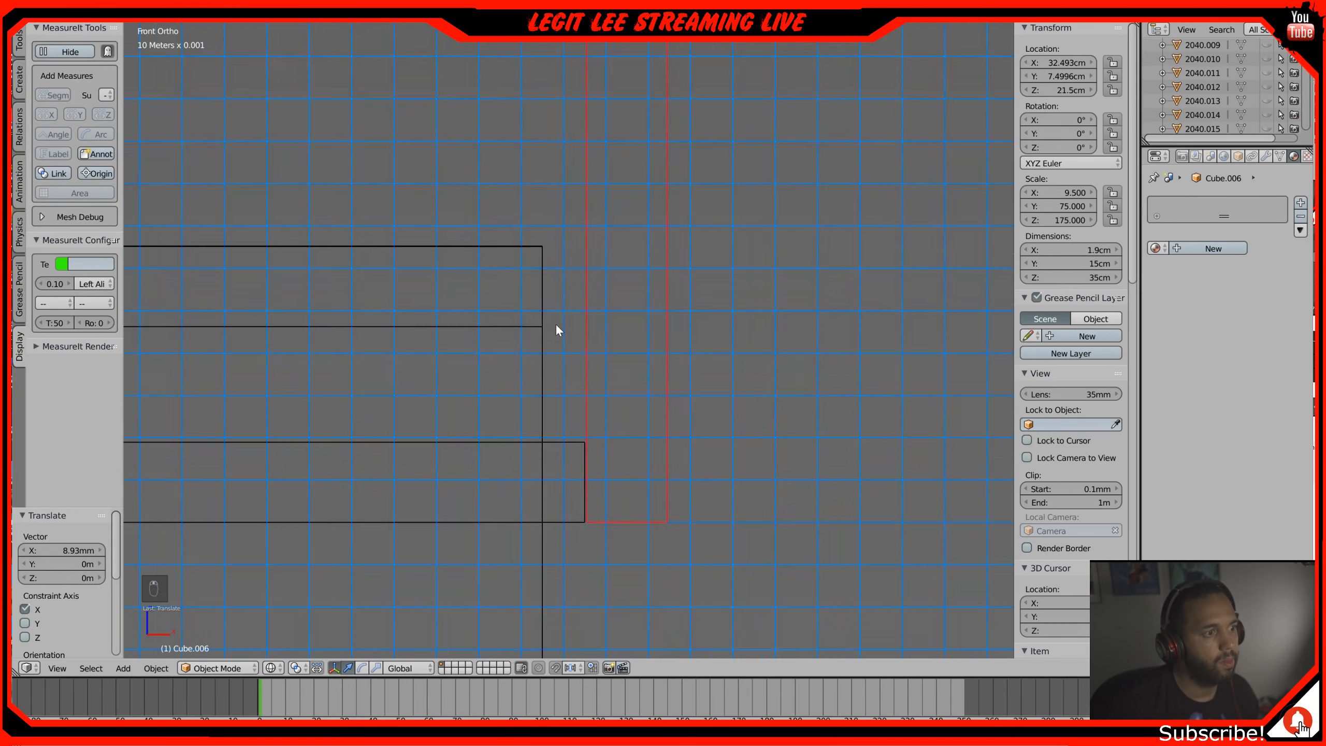
{"action": "middle_click_drag", "start_coordinate": [583, 287], "coordinate": [601, 424], "text": "shift"}
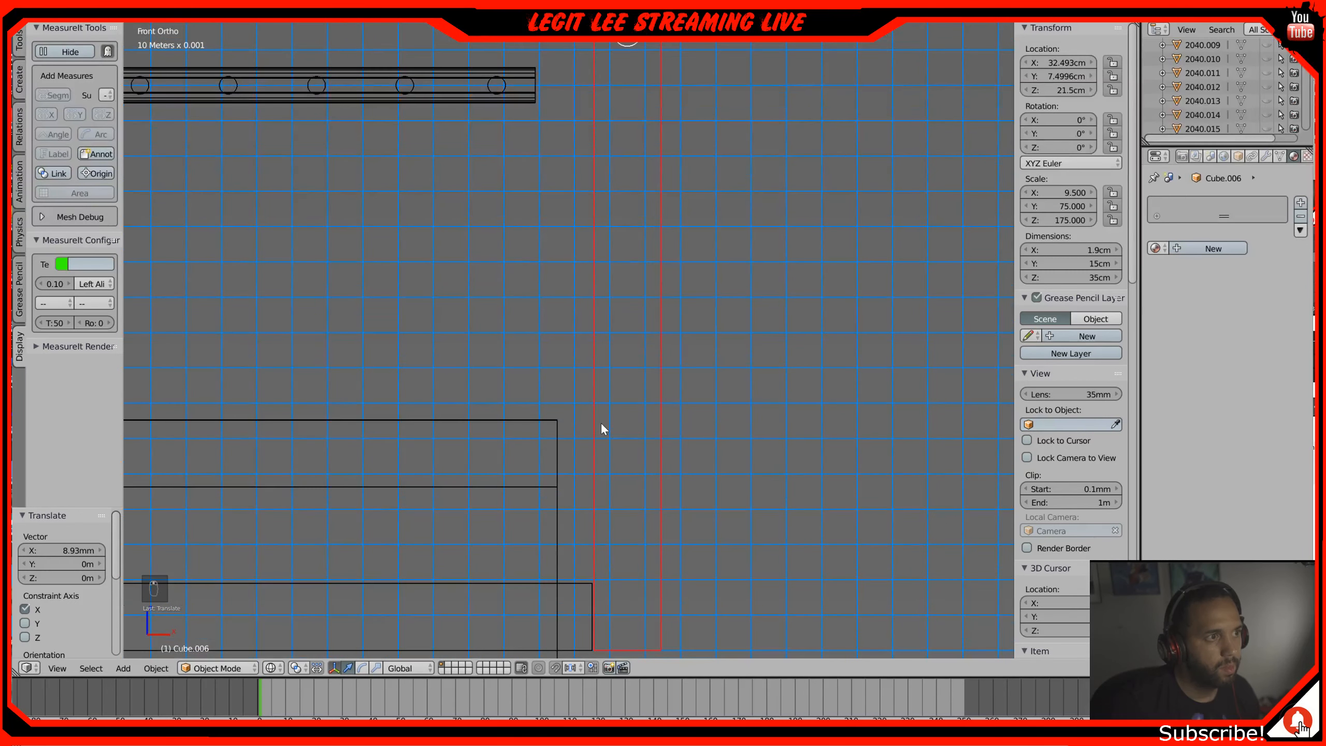
{"action": "key", "text": "g"}
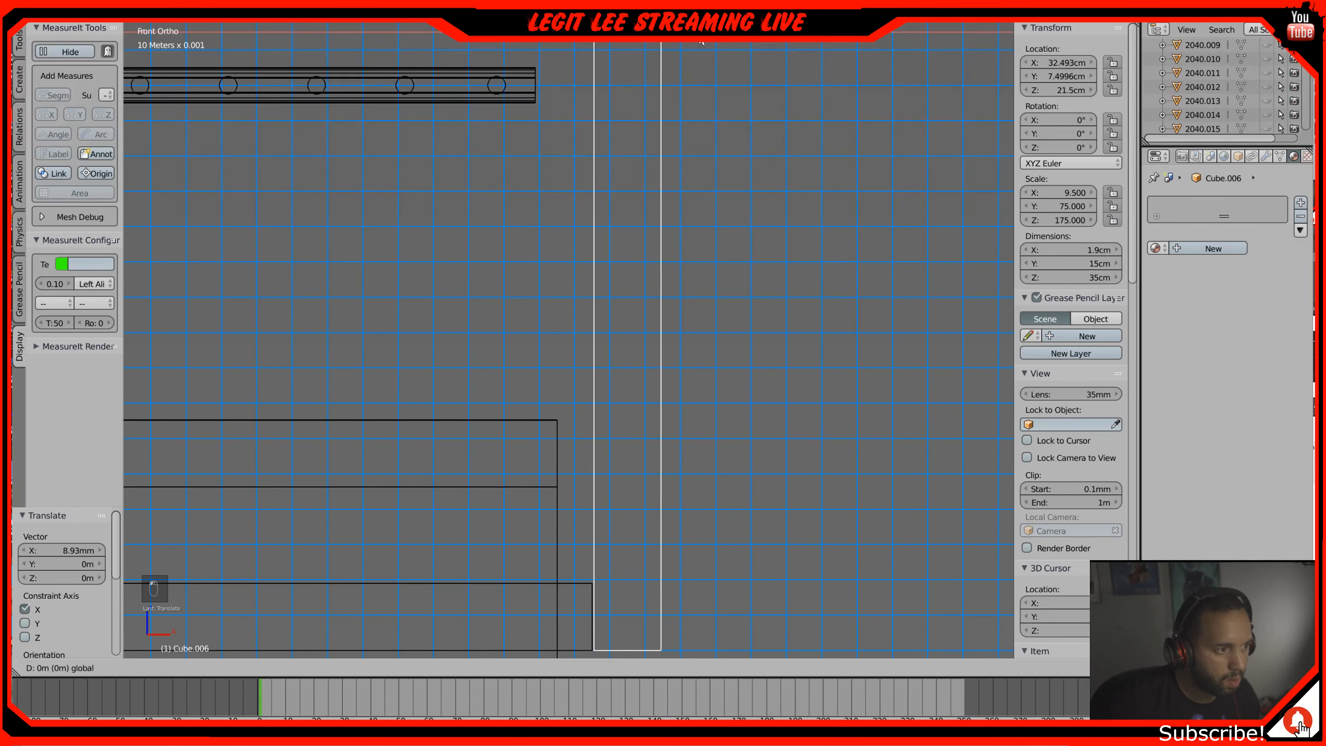
{"action": "left_click", "coordinate": [700, 75]}
Step: Duplicate the motor-side upright plate and place the copy 65 cm away along negative X at the joining plates' other end
{"action": "scroll", "coordinate": [635, 506], "scroll_direction": "down", "scroll_amount": 5}
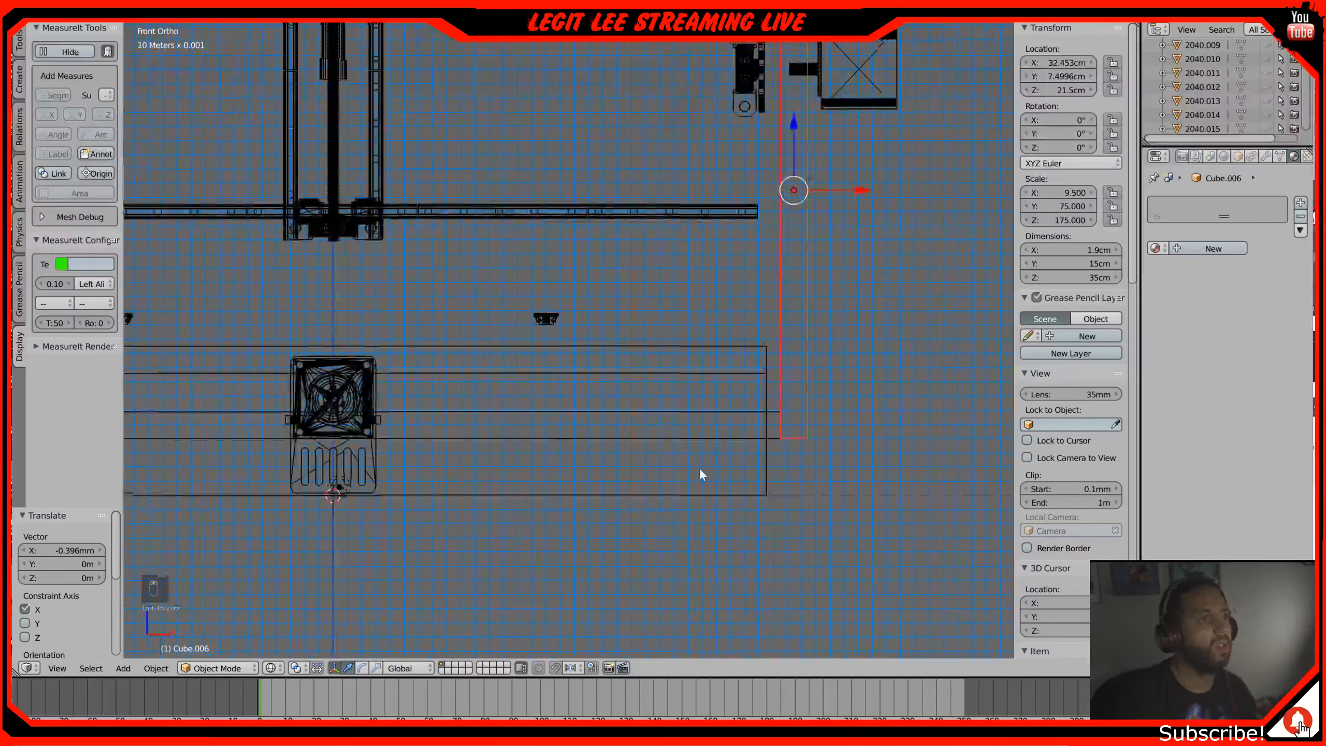
{"action": "middle_click_drag", "start_coordinate": [701, 472], "coordinate": [781, 533], "text": "shift"}
{"action": "scroll", "coordinate": [704, 489], "scroll_direction": "down", "scroll_amount": 2}
{"action": "scroll", "coordinate": [697, 490], "scroll_direction": "up", "scroll_amount": 1}
{"action": "middle_click_drag", "start_coordinate": [641, 496], "coordinate": [792, 552], "text": "shift"}
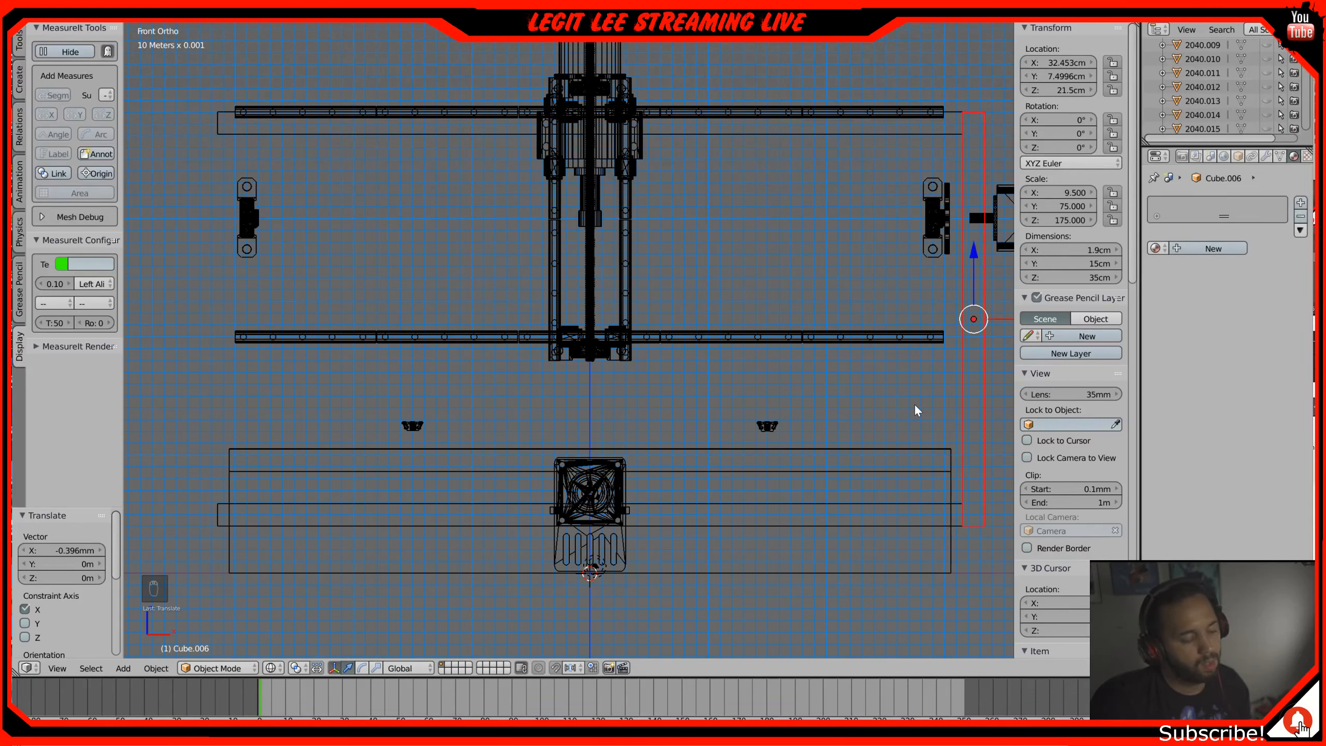
{"action": "key", "text": "shift+d"}
{"action": "key", "text": "x"}
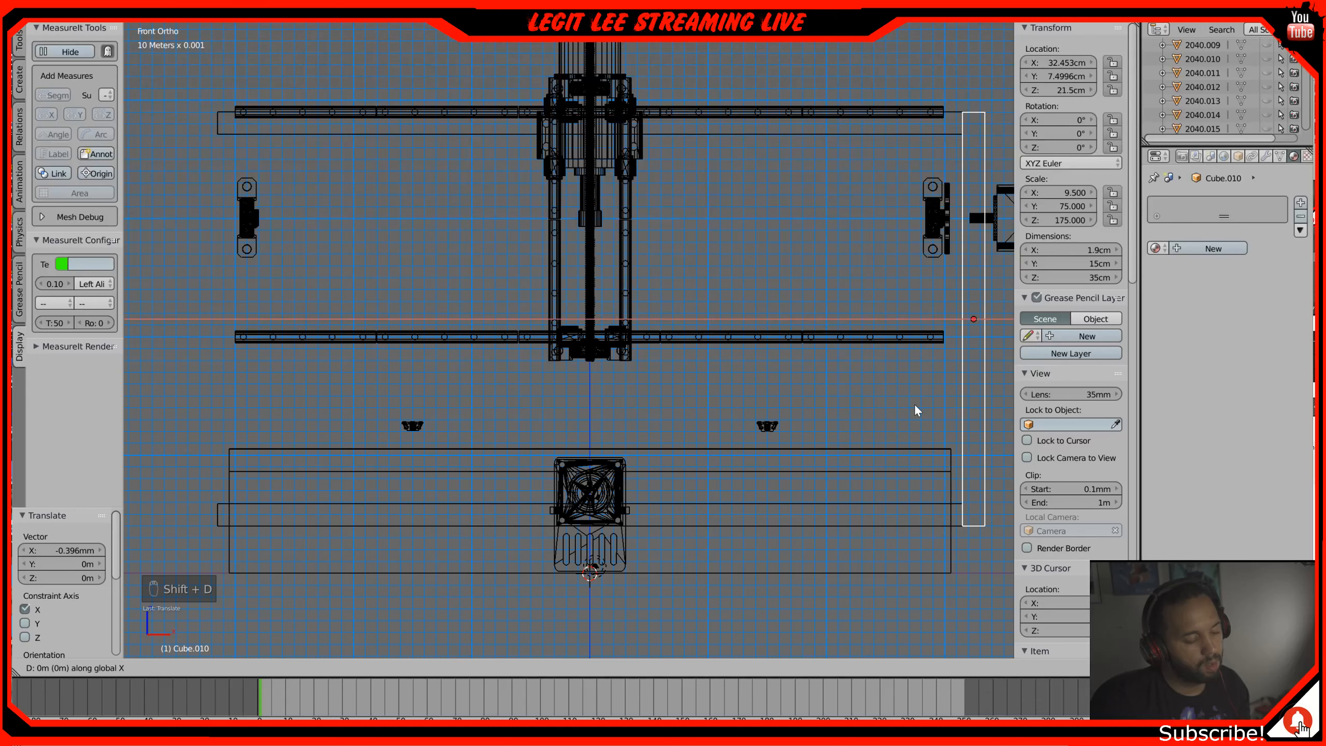
{"action": "left_click", "coordinate": [154, 418]}
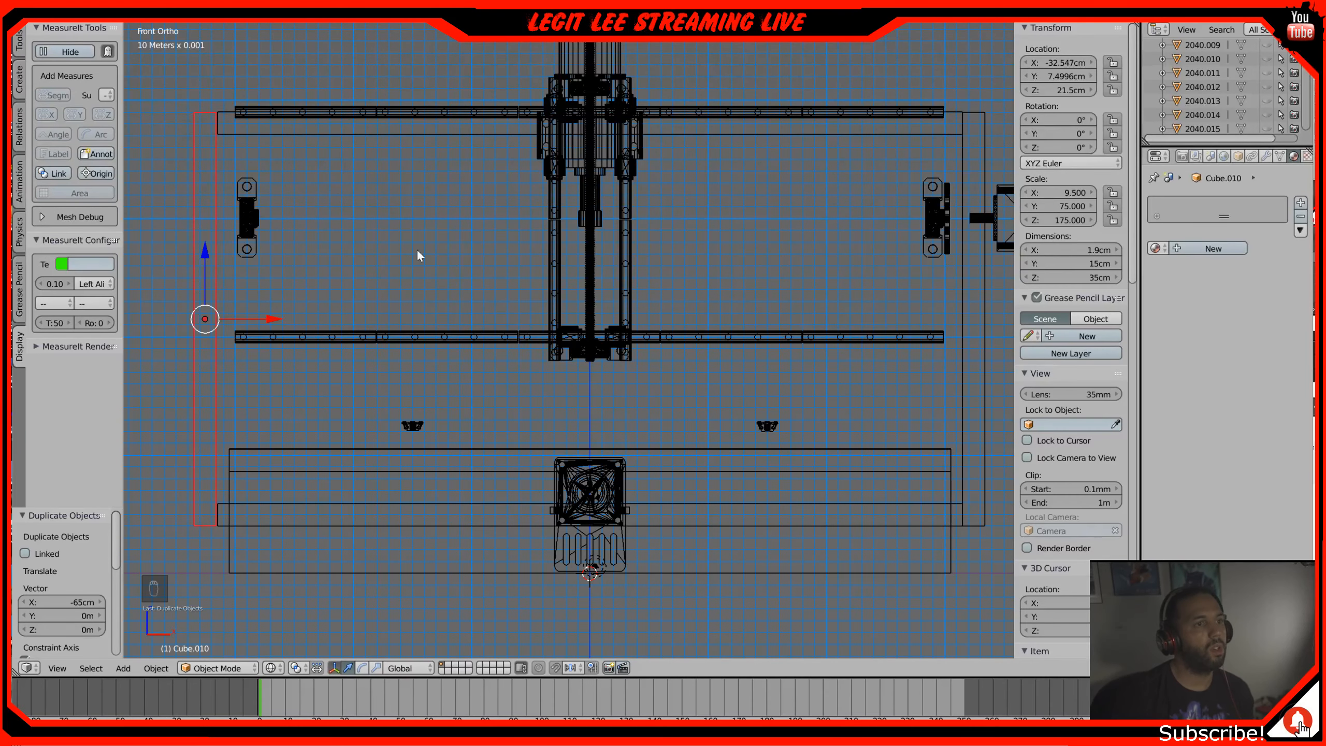
Step: Move the duplicated side plate 0.95 mm along X so it butts against the upper joining plate's end
{"action": "middle_click_drag", "start_coordinate": [282, 289], "coordinate": [642, 502], "text": "shift"}
{"action": "scroll", "coordinate": [630, 373], "scroll_direction": "up", "scroll_amount": 5}
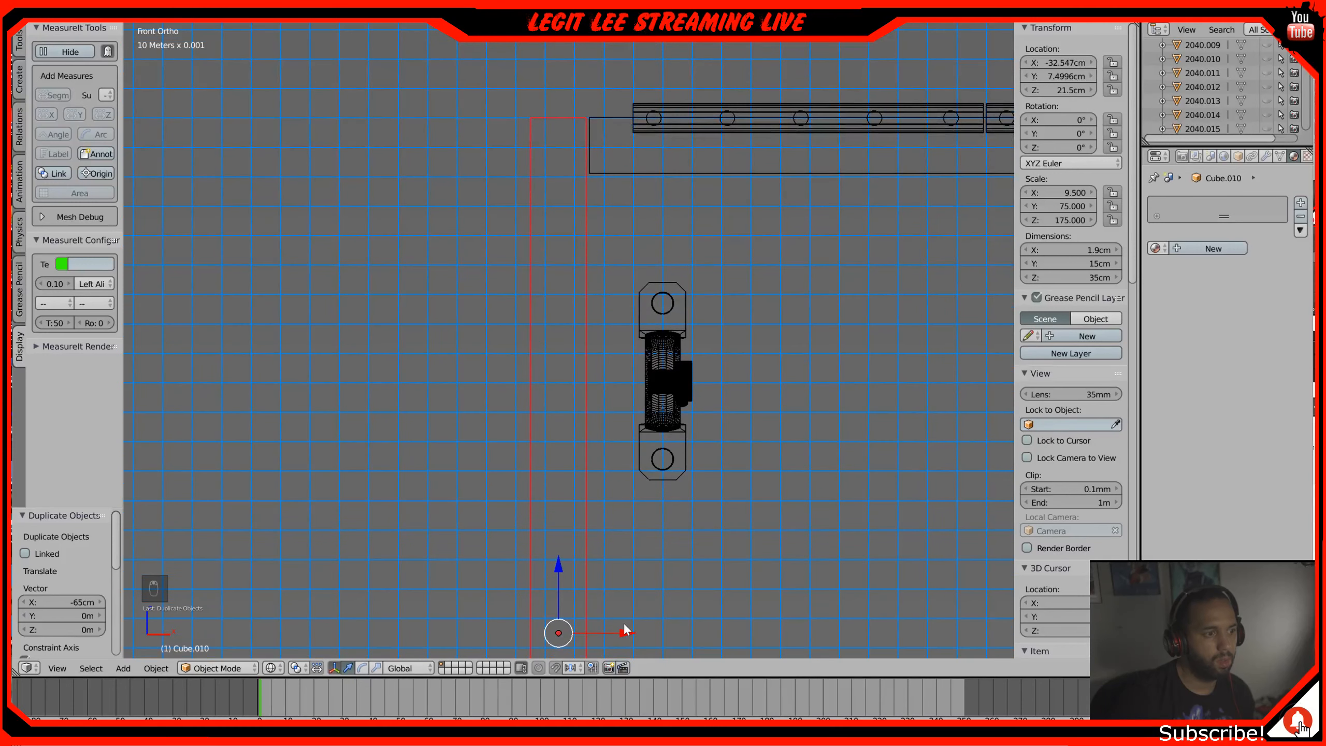
{"action": "left_click_drag", "start_coordinate": [626, 630], "coordinate": [626, 631]}
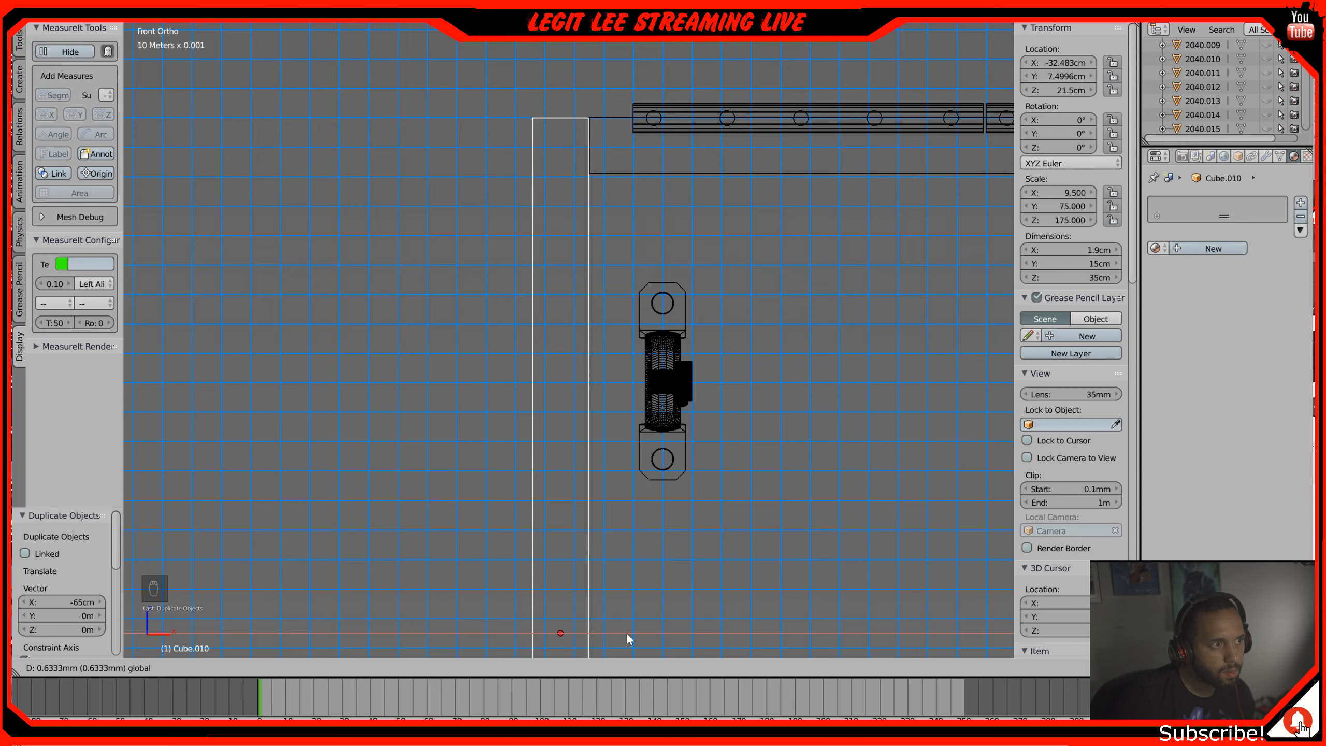
{"action": "left_click", "coordinate": [627, 633]}
{"action": "scroll", "coordinate": [733, 529], "scroll_direction": "down", "scroll_amount": 5}
{"action": "middle_click_drag", "start_coordinate": [772, 517], "coordinate": [531, 422], "text": "shift"}
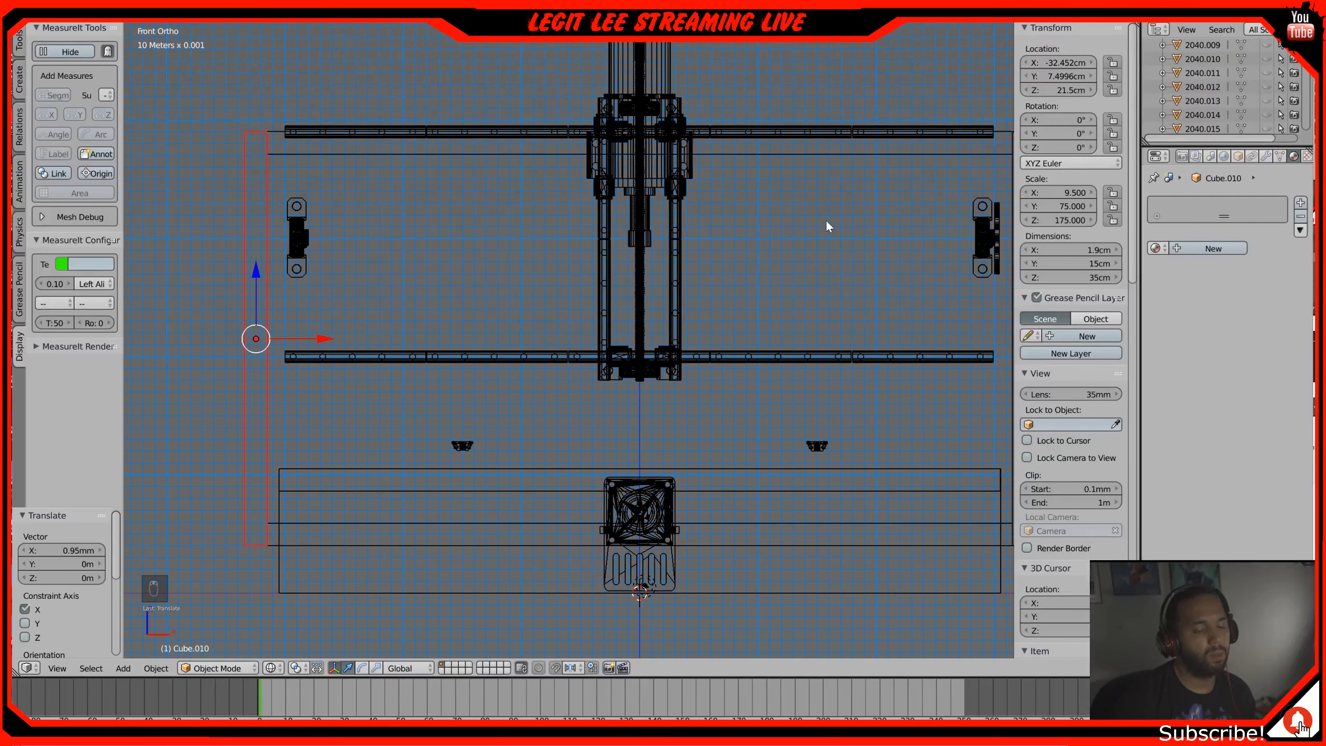
Step: Assign the yellow Material.003 to the bottom joining plate and to the upper joining plate
{"action": "key", "text": "z"}
{"action": "middle_click_drag", "start_coordinate": [825, 220], "coordinate": [750, 235]}
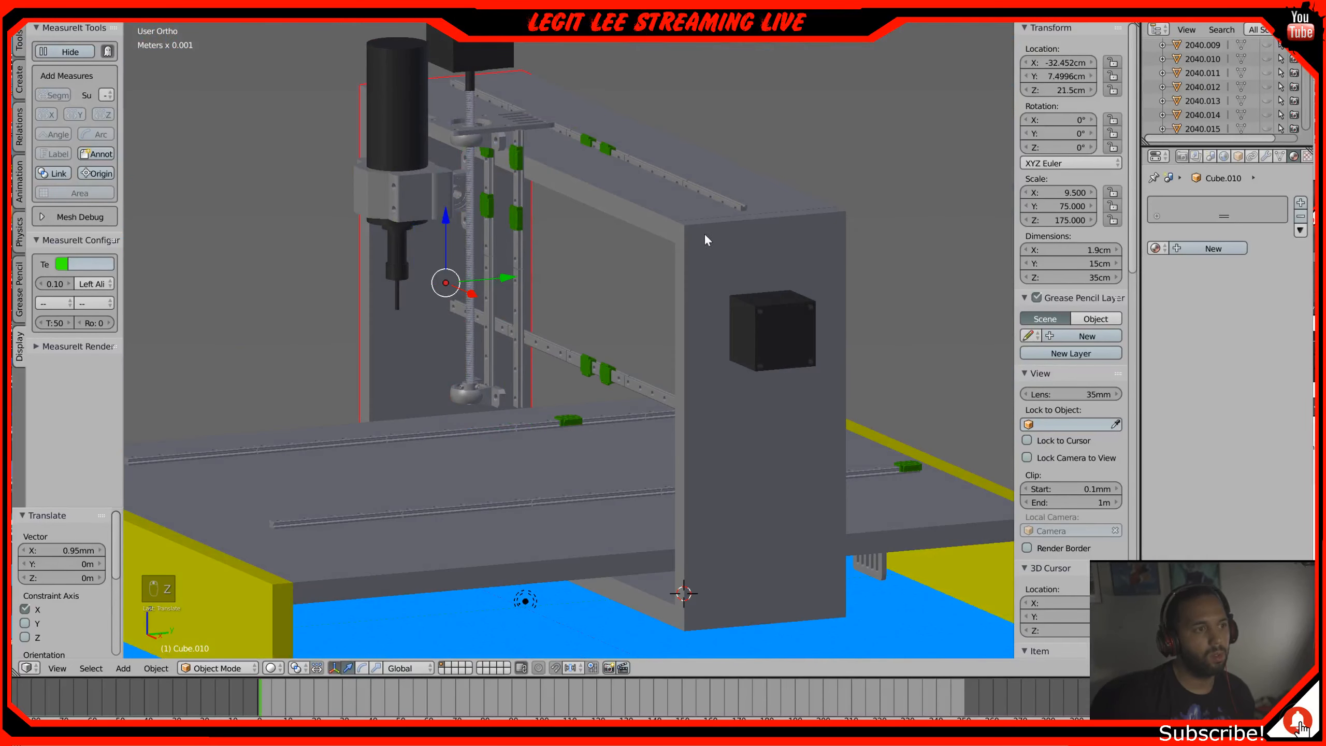
{"action": "right_click", "coordinate": [640, 581]}
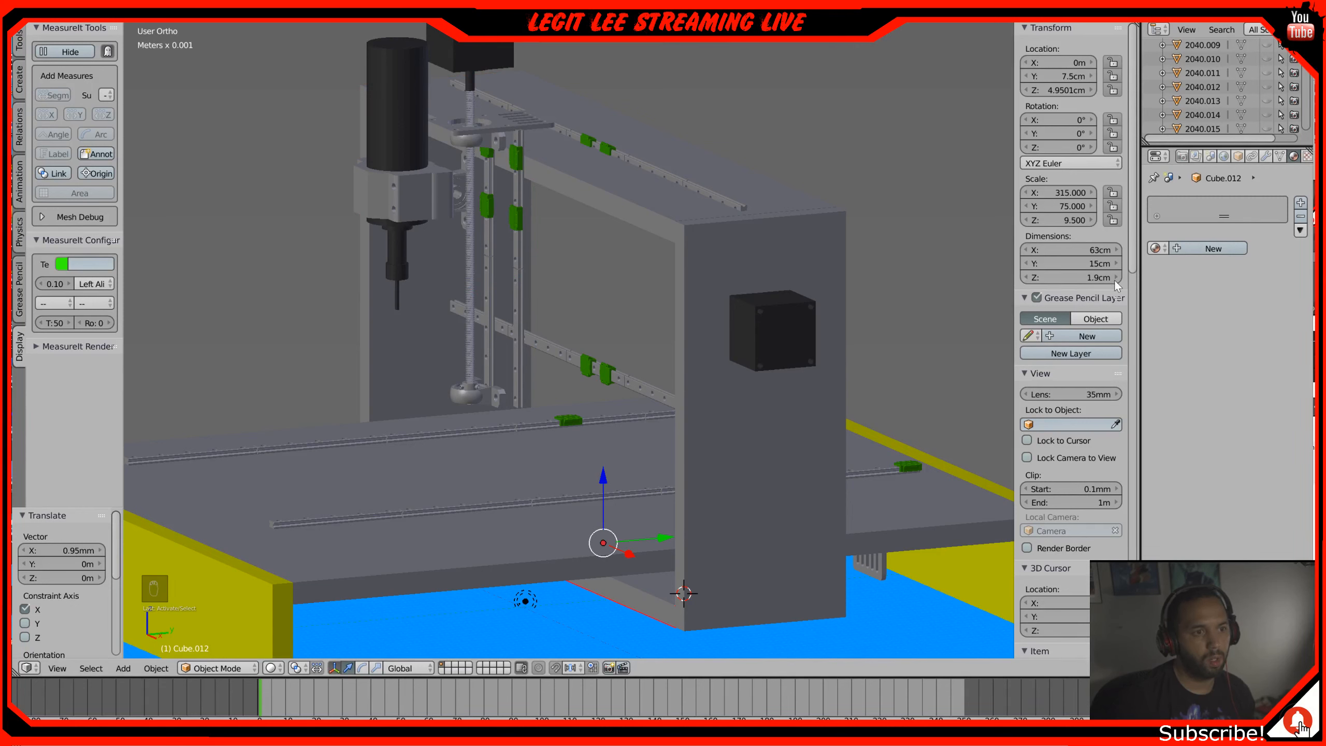
{"action": "left_click", "coordinate": [1156, 248]}
{"action": "left_click", "coordinate": [1030, 319]}
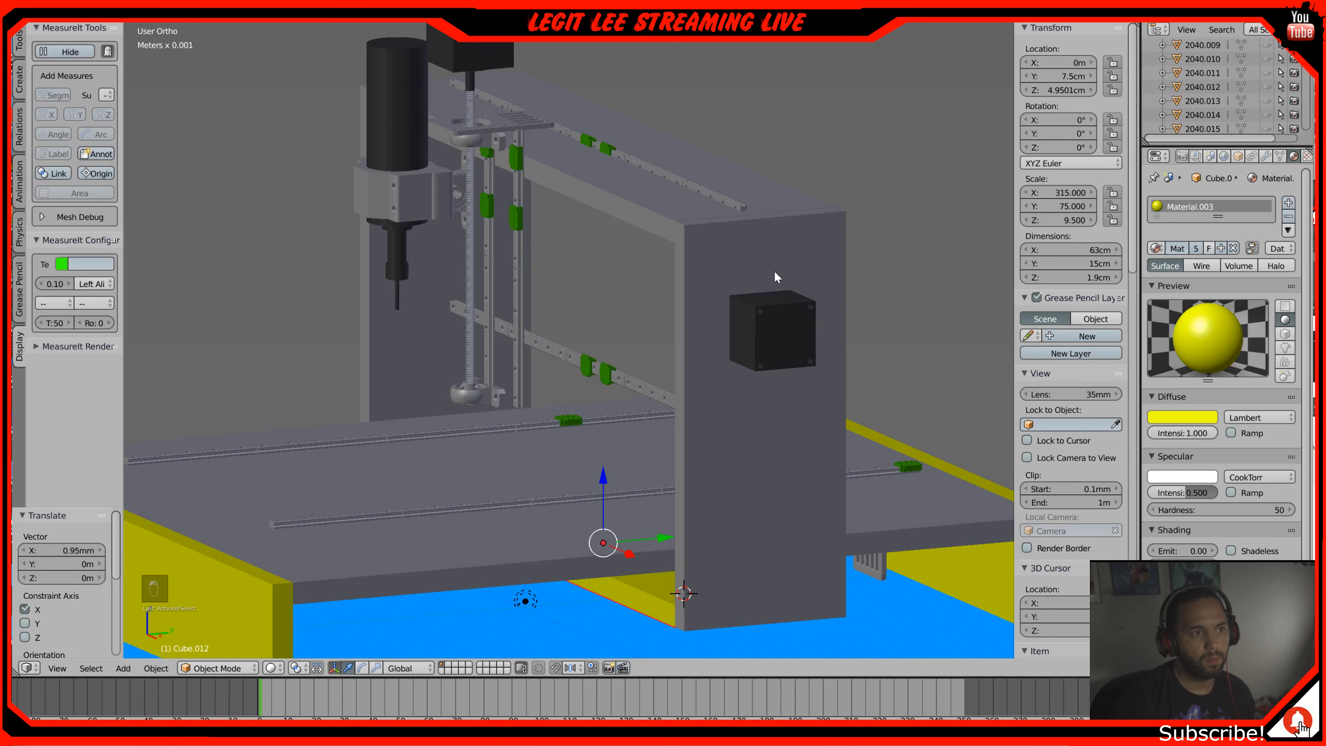
{"action": "right_click", "coordinate": [667, 231]}
{"action": "left_click", "coordinate": [1155, 248]}
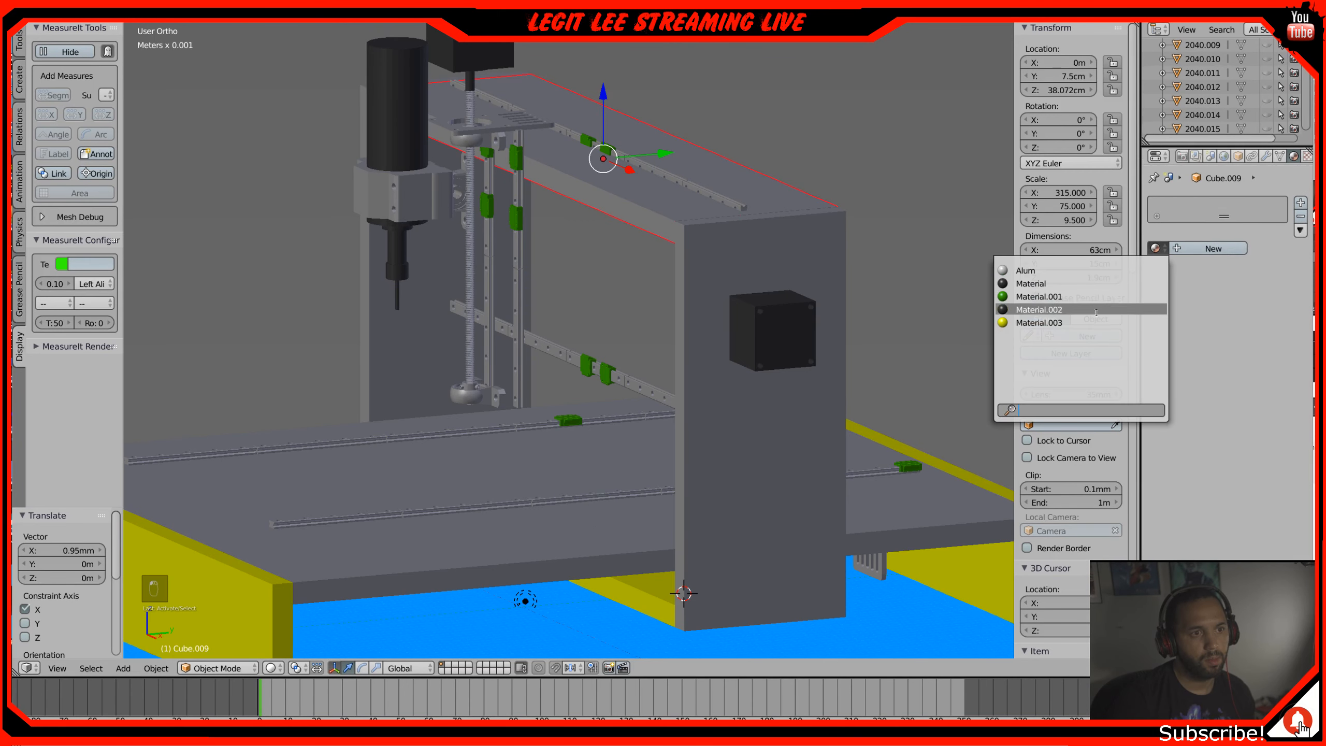
{"action": "left_click", "coordinate": [1038, 319]}
Step: Hide the upper joining plate to expose the gantry rails and spindle assembly
{"action": "middle_click_drag", "start_coordinate": [745, 318], "coordinate": [535, 296]}
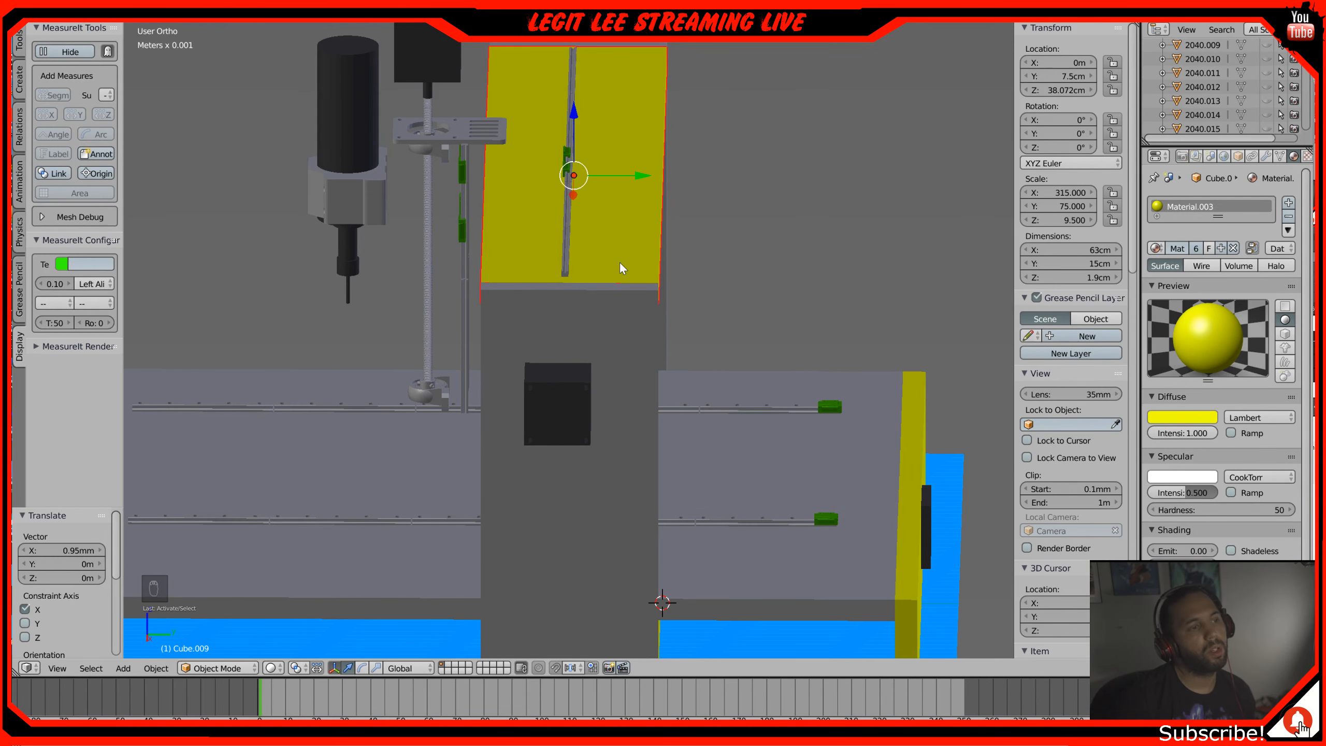
{"action": "mouse_move", "coordinate": [577, 402]}
{"action": "middle_mouse_down"}
{"action": "mouse_move", "coordinate": [600, 372]}
{"action": "mouse_move", "coordinate": [645, 379]}
{"action": "mouse_move", "coordinate": [621, 392]}
{"action": "mouse_move", "coordinate": [586, 381]}
{"action": "mouse_move", "coordinate": [624, 394]}
{"action": "mouse_move", "coordinate": [591, 401]}
{"action": "middle_mouse_up"}
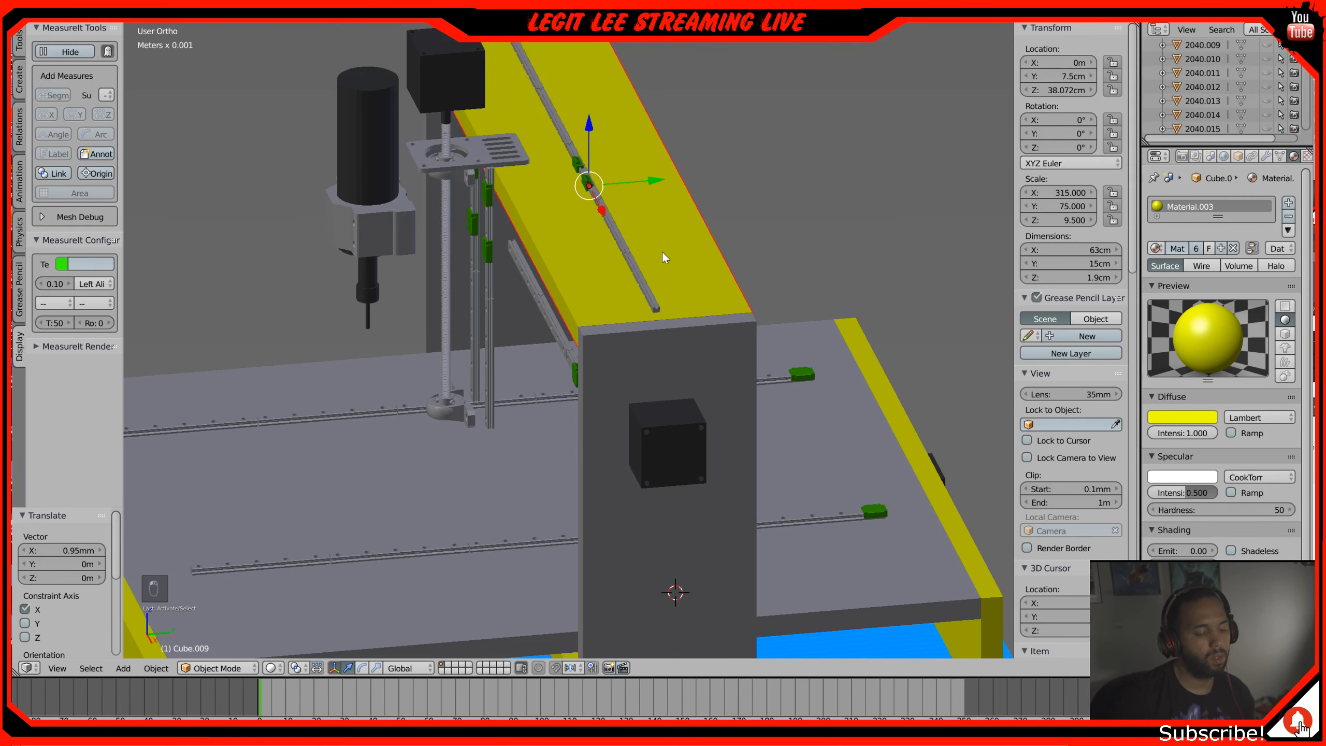
{"action": "key", "text": "h"}
{"action": "middle_click_drag", "start_coordinate": [577, 238], "coordinate": [619, 254]}
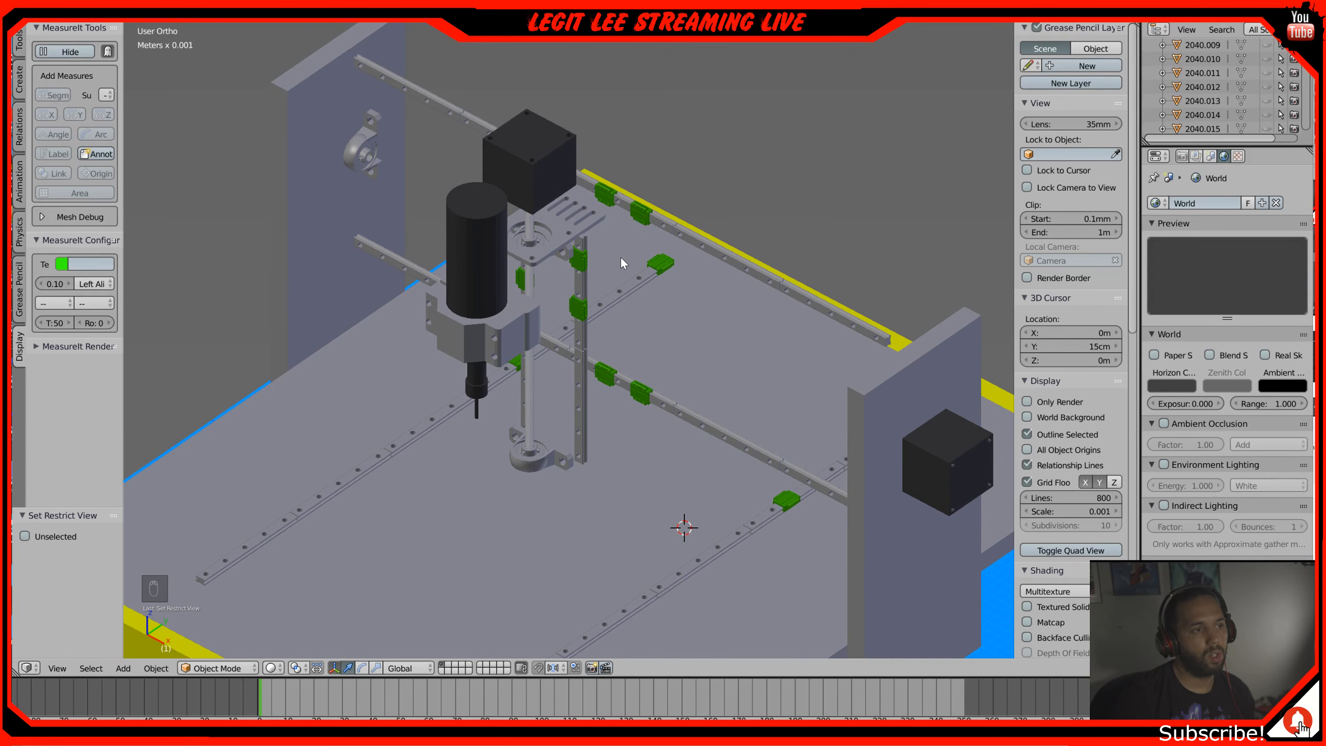
{"action": "middle_click_drag", "start_coordinate": [570, 344], "coordinate": [608, 341]}
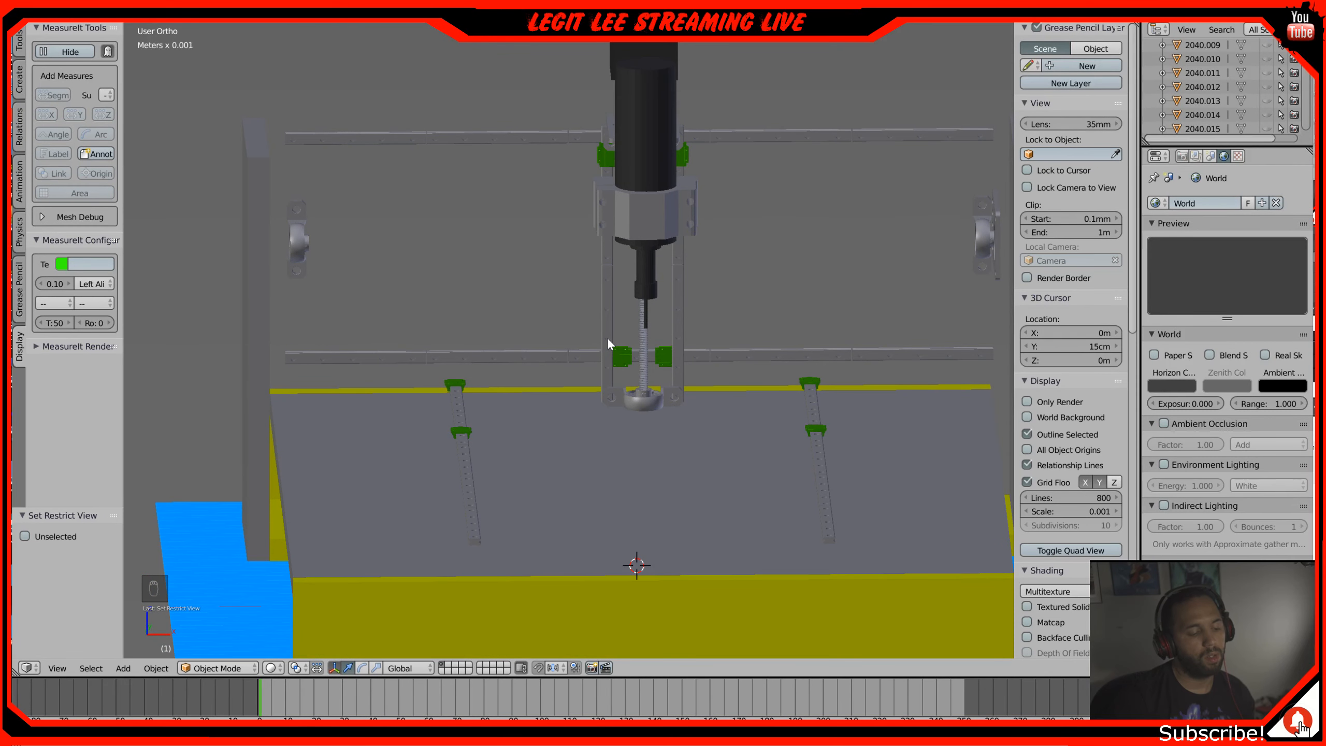
Step: Add a cube mesh at the 3D cursor and set its X dimension to 100 mm
{"action": "key", "text": "shift+a"}
{"action": "mouse_move", "coordinate": [607, 338]}
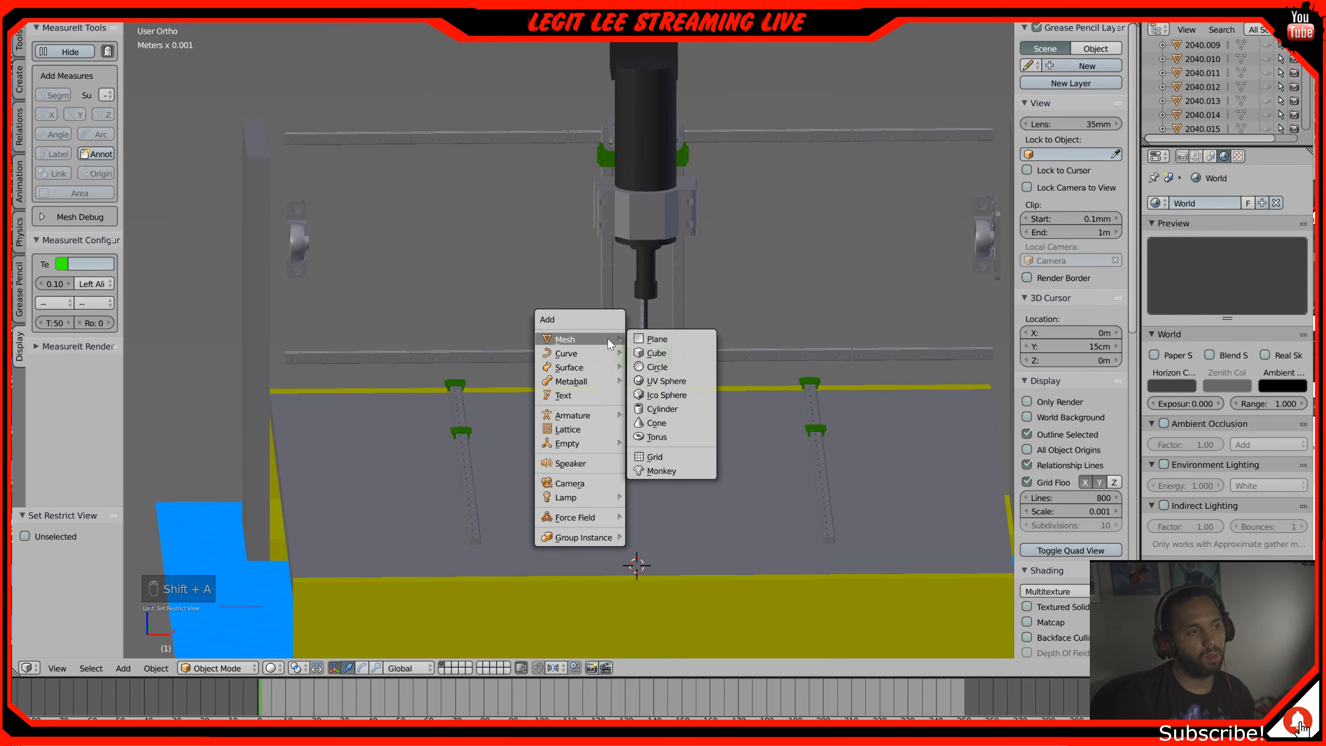
{"action": "left_click", "coordinate": [652, 352]}
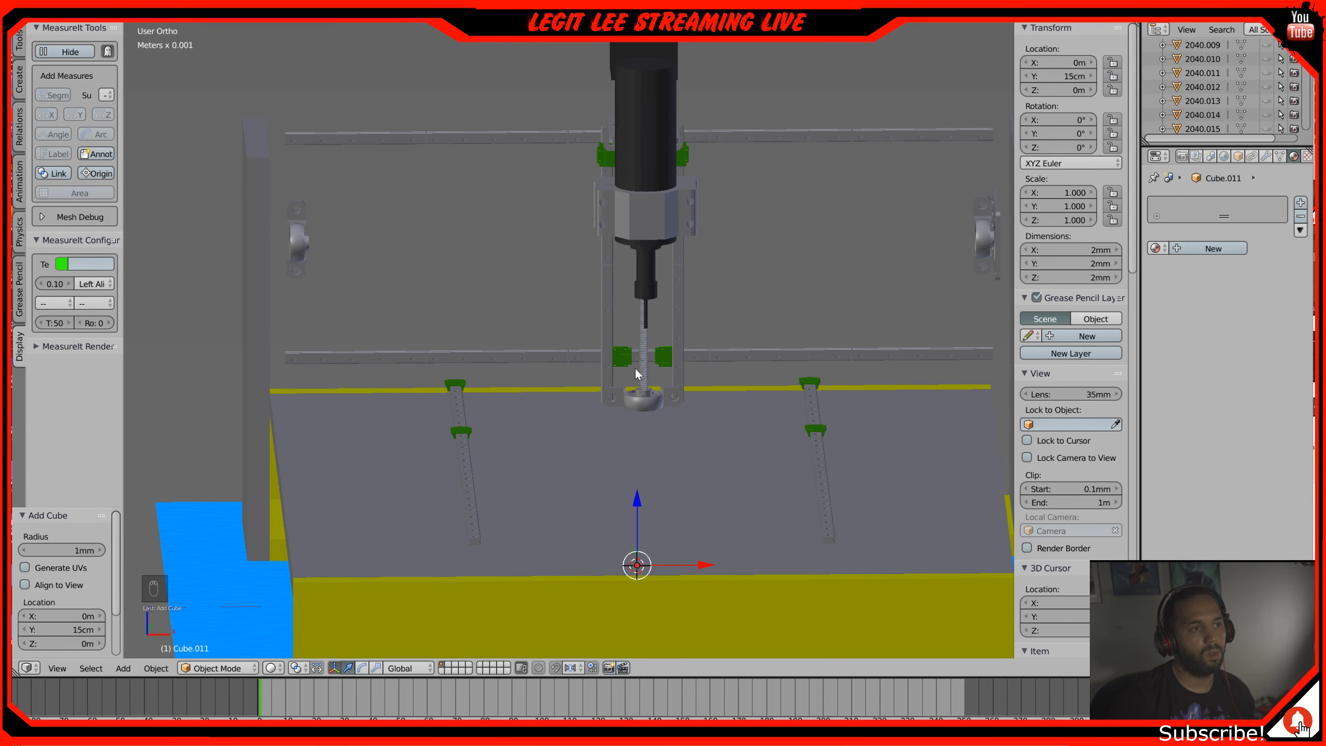
{"action": "scroll", "coordinate": [633, 361], "scroll_direction": "up", "scroll_amount": 2}
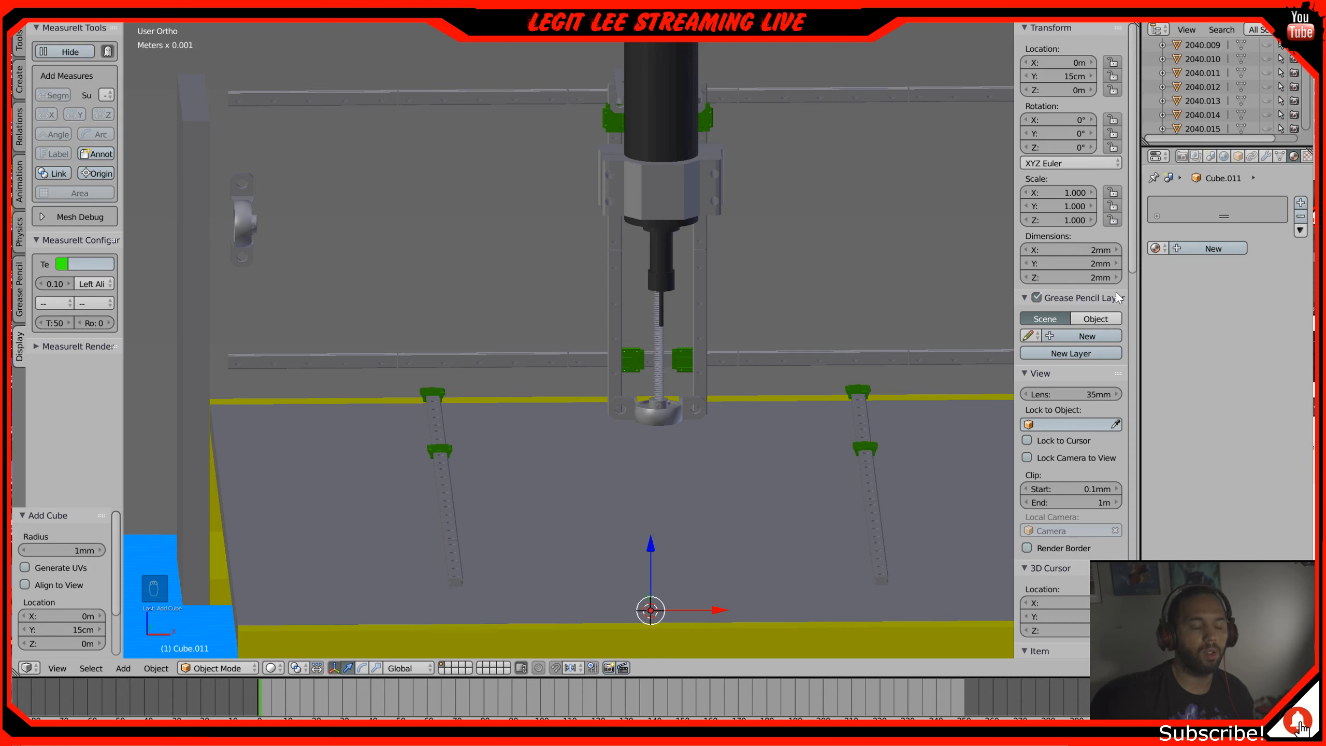
{"action": "left_click", "coordinate": [1088, 248]}
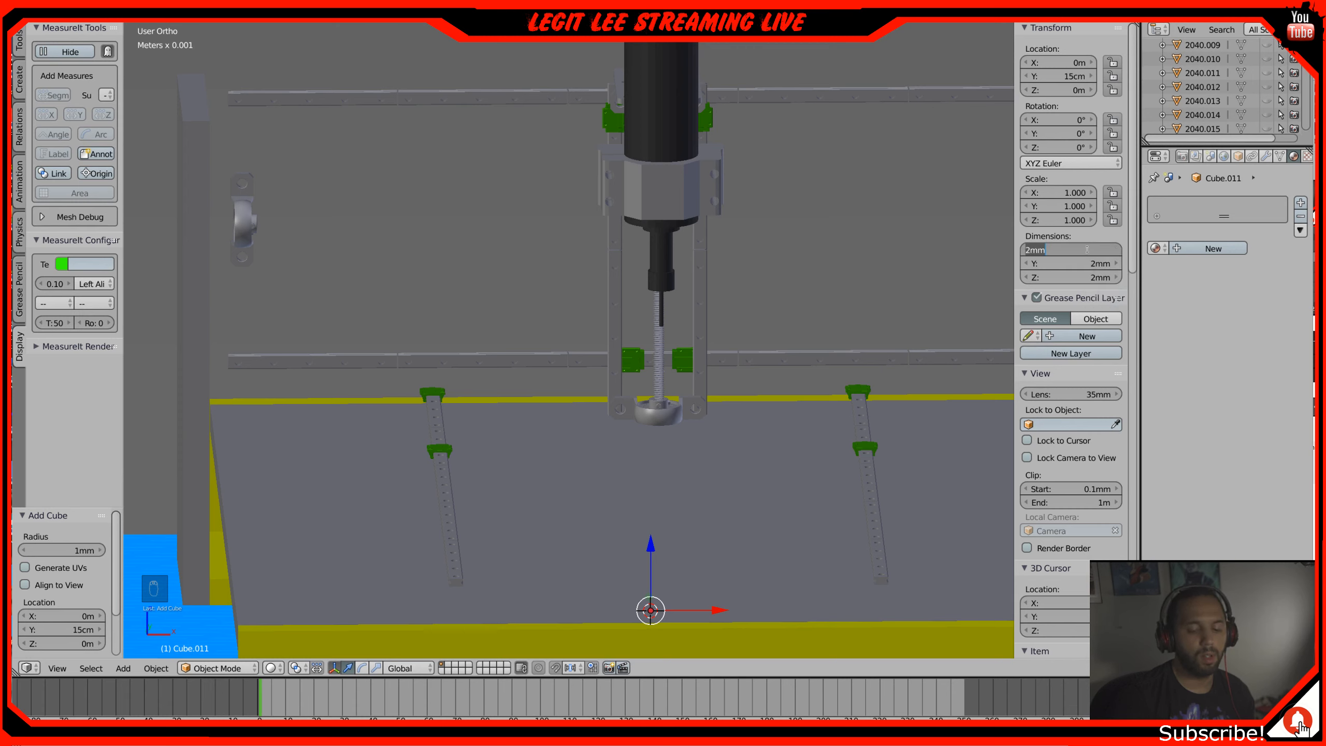
{"action": "type", "text": "100"}
{"action": "key", "text": "Return"}
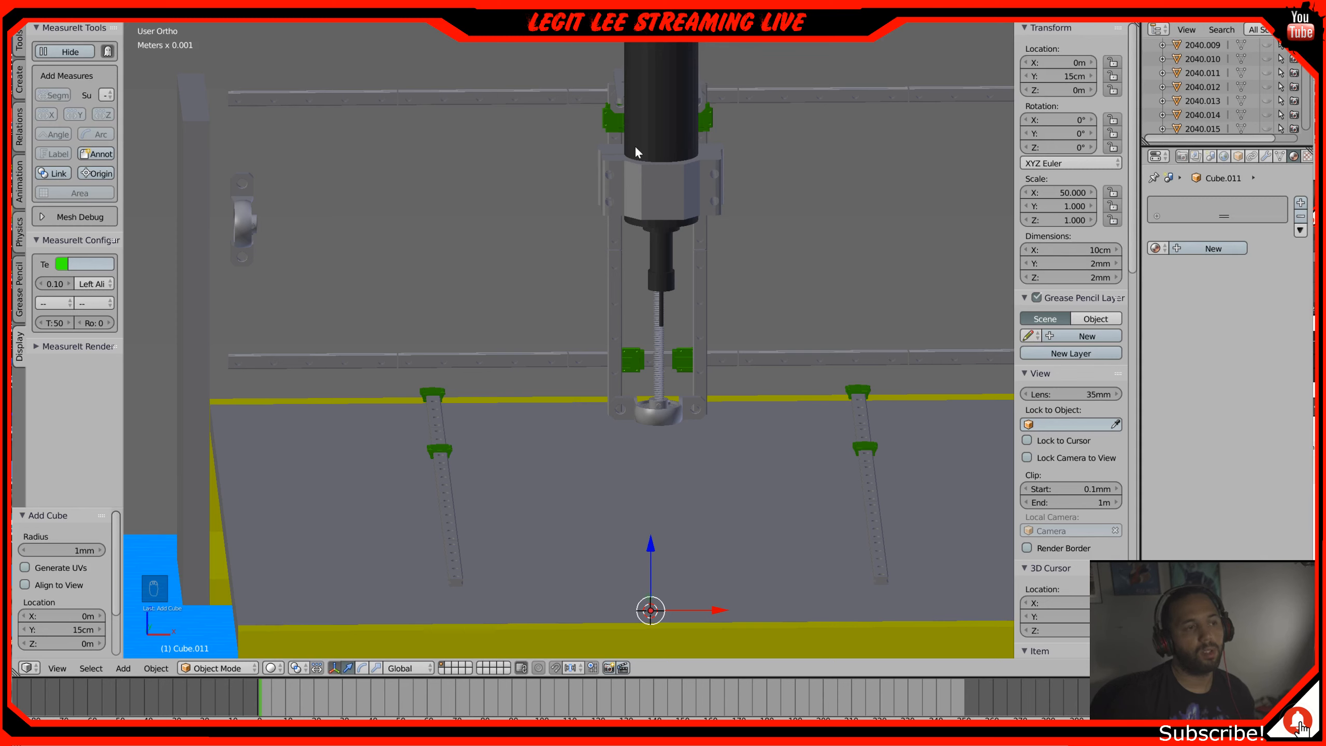
Step: Set the new cube's Y dimension to 19 mm and its Z dimension to 200 mm
{"action": "left_click", "coordinate": [1088, 265]}
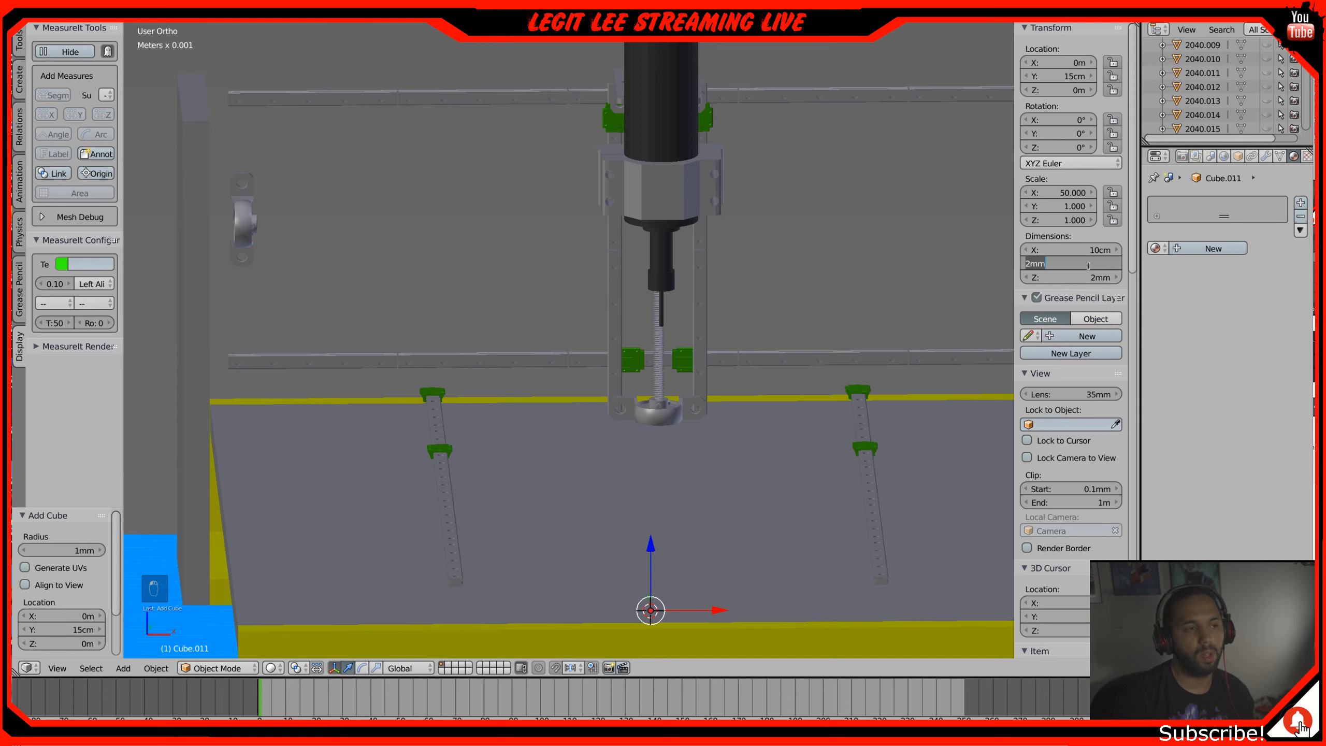
{"action": "type", "text": "19mm"}
{"action": "key", "text": "Return"}
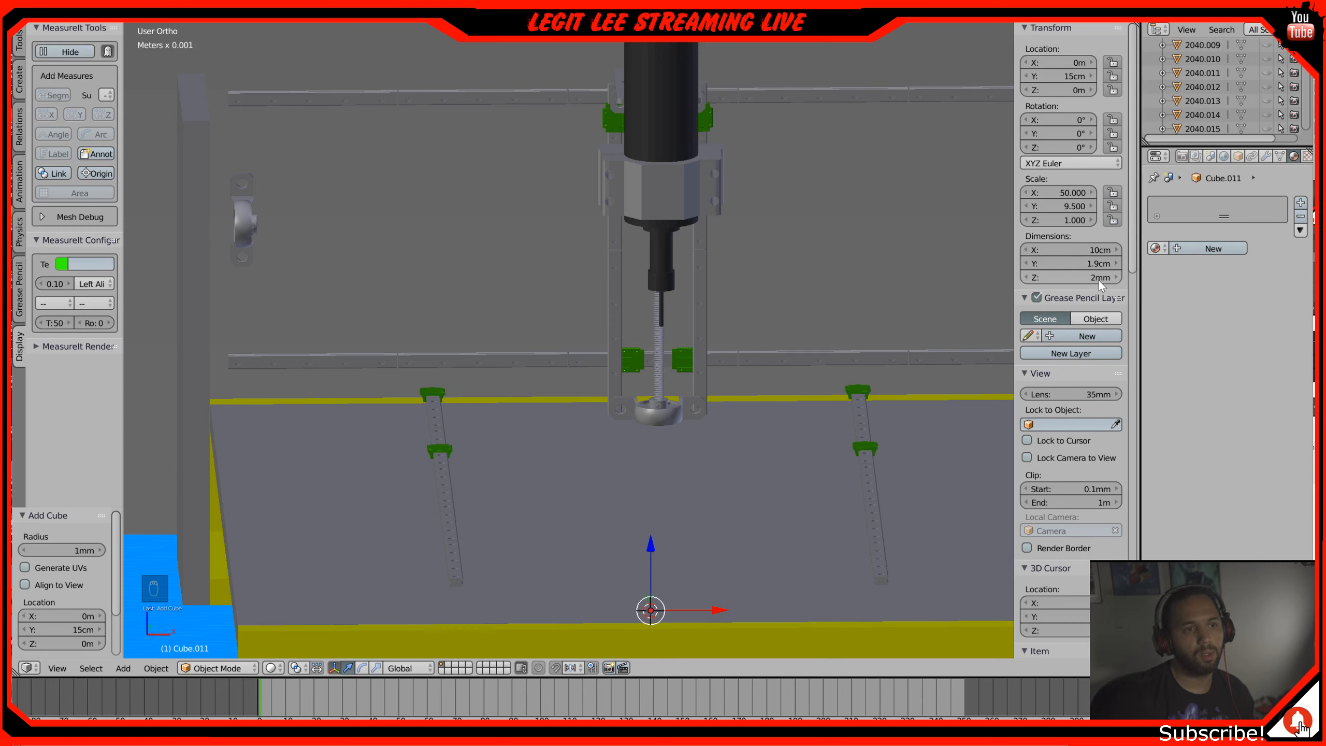
{"action": "left_click", "coordinate": [1096, 277]}
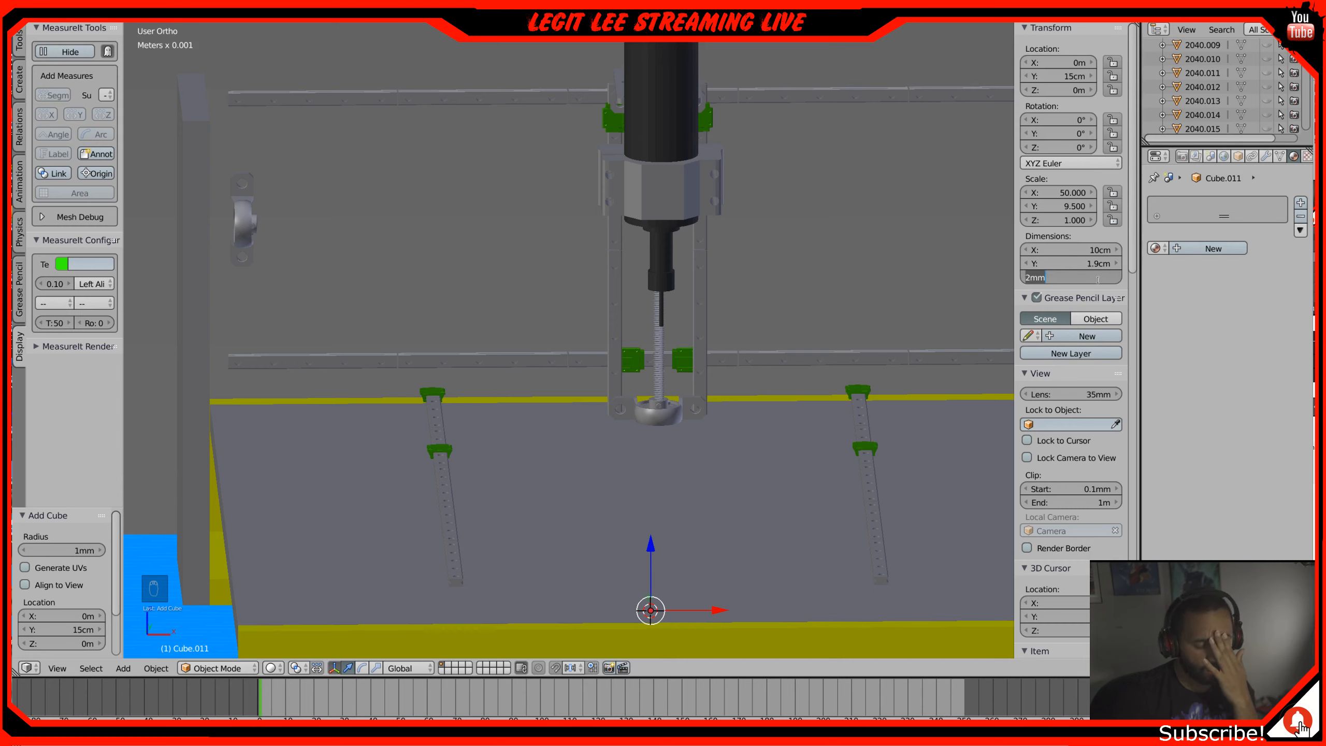
{"action": "type", "text": "200"}
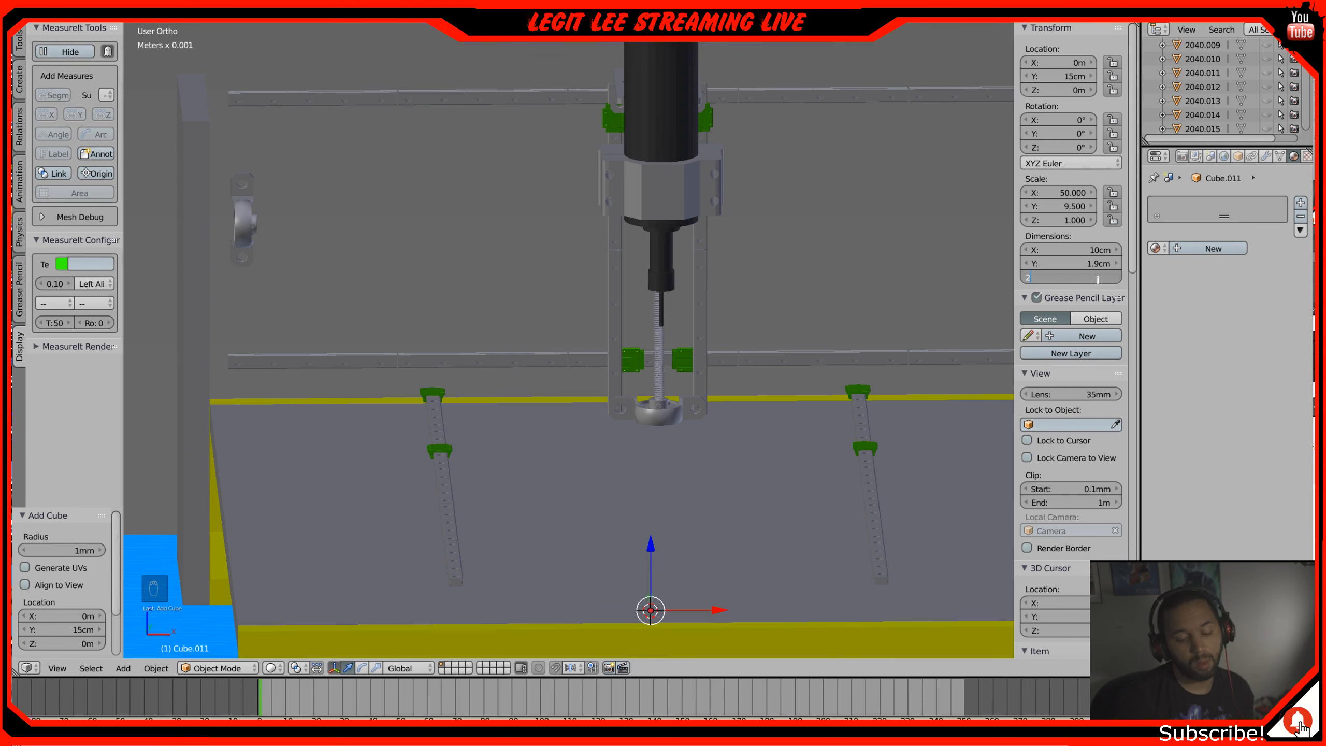
{"action": "key", "text": "Return"}
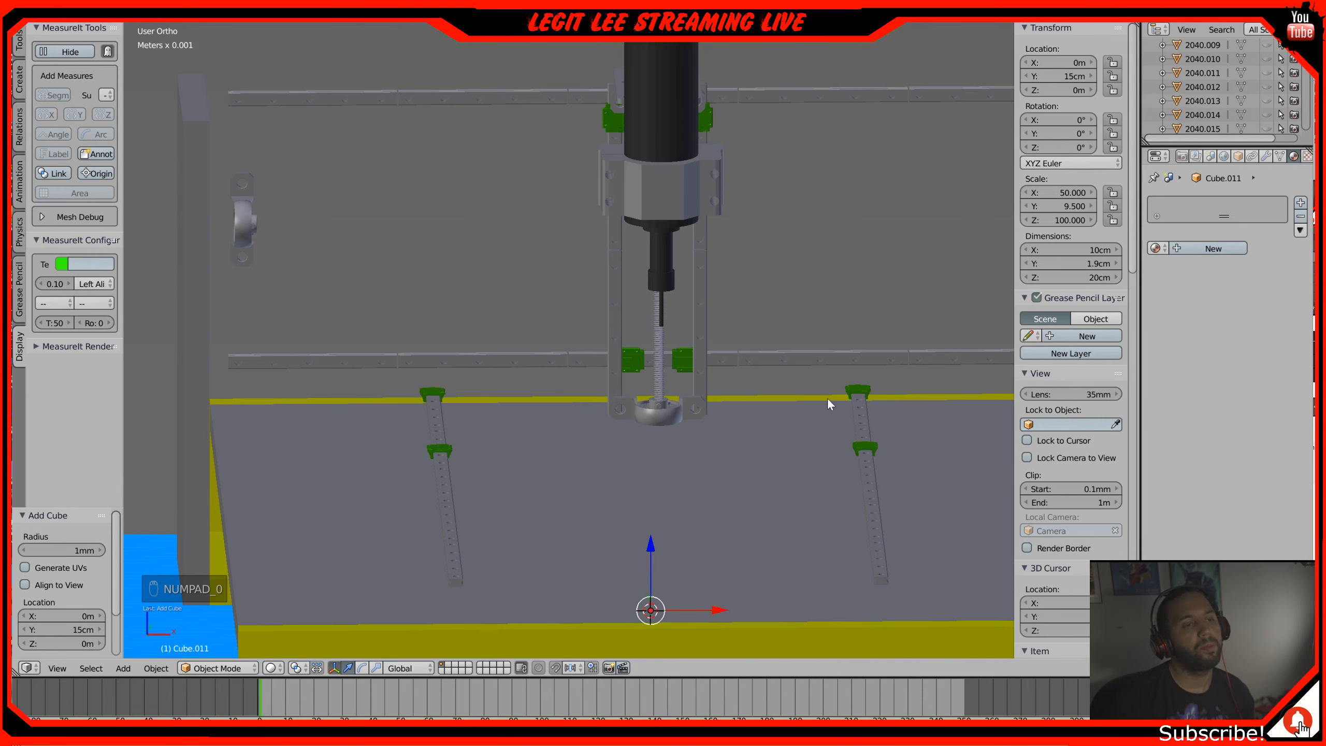
Step: Raise the new 10 × 20 cm plate 26 cm along Z and move it in negative Y toward the gantry rails
{"action": "scroll", "coordinate": [824, 402], "scroll_direction": "down", "scroll_amount": 4}
{"action": "left_click_drag", "start_coordinate": [617, 432], "coordinate": [638, 224]}
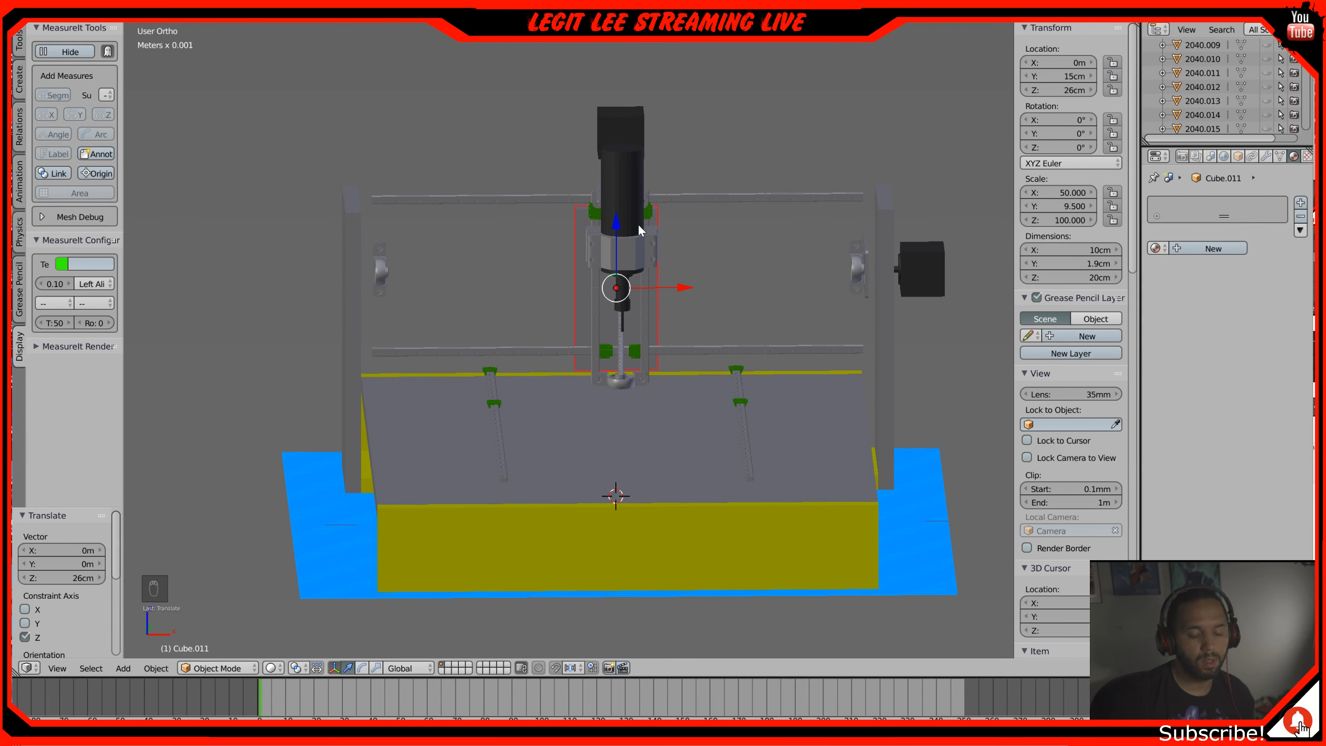
{"action": "key", "text": "KP_7"}
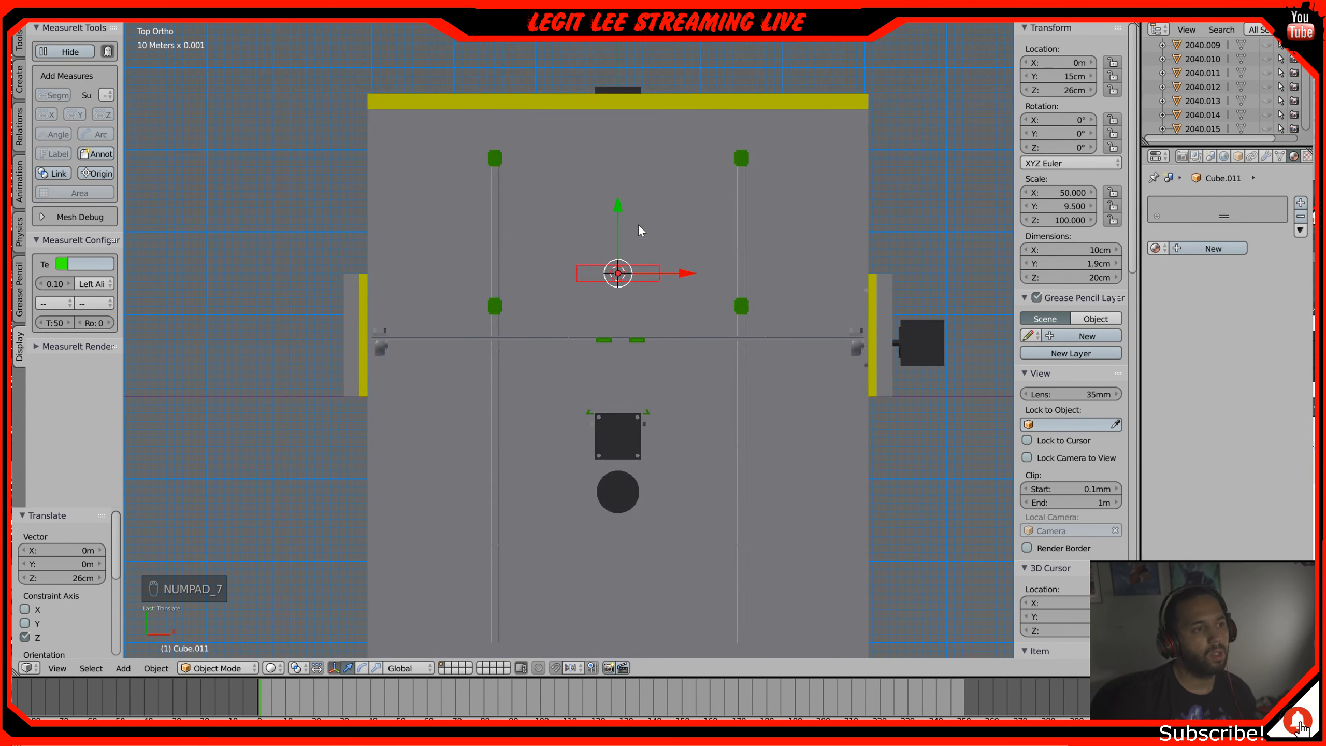
{"action": "scroll", "coordinate": [639, 226], "scroll_direction": "up", "scroll_amount": 2}
{"action": "key", "text": "g"}
{"action": "key", "text": "y"}
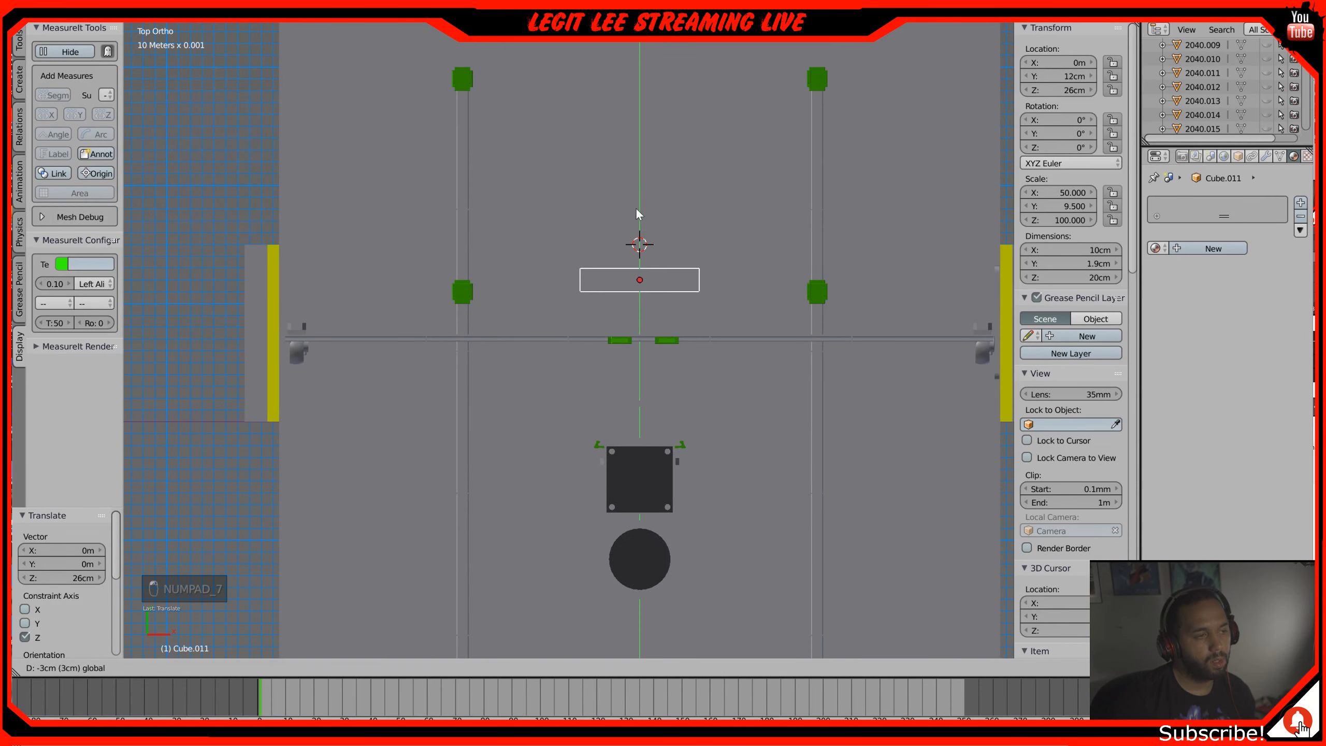
Step: Move the selected plate -15 cm along the Y axis to Y 0, behind the vertical Z-axis rails
{"action": "left_click_drag", "start_coordinate": [636, 208], "coordinate": [627, 359]}
{"action": "key", "text": "z"}
{"action": "scroll", "coordinate": [648, 435], "scroll_direction": "up", "scroll_amount": 3}
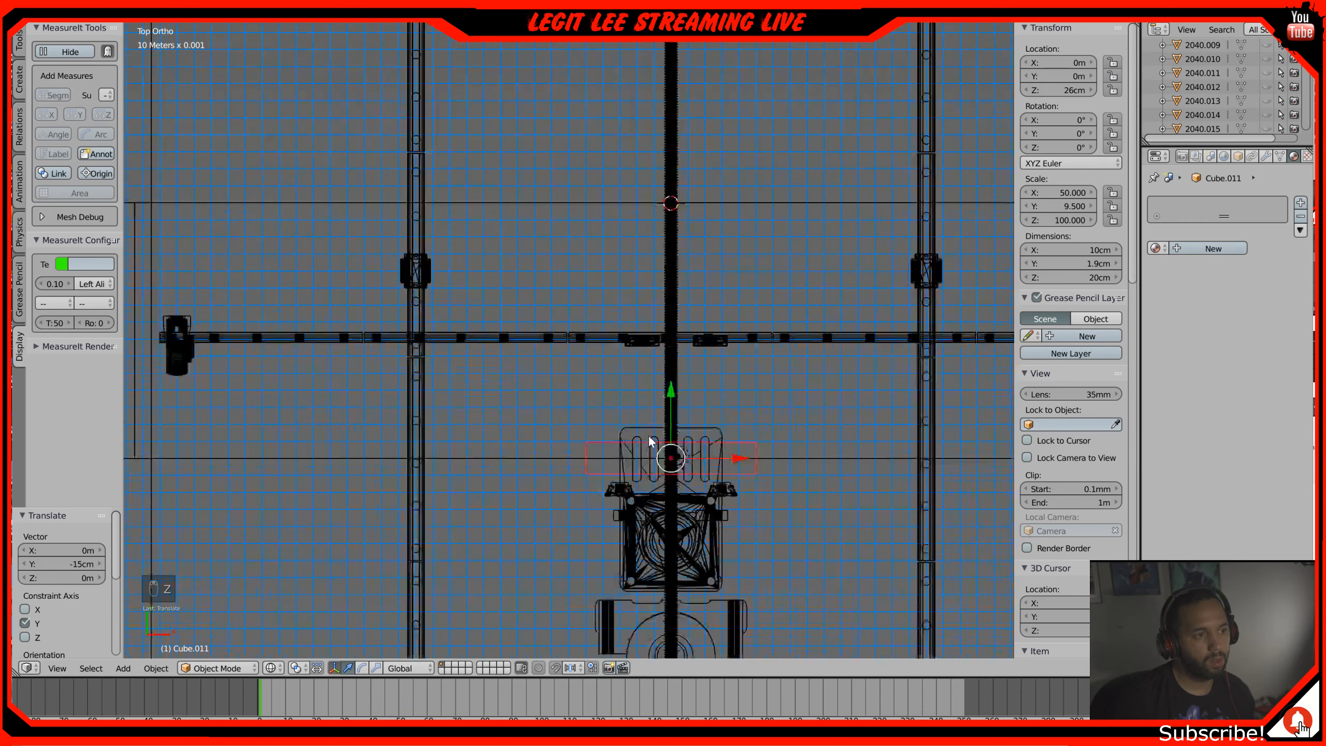
{"action": "middle_click_drag", "start_coordinate": [649, 435], "coordinate": [657, 207], "text": "shift"}
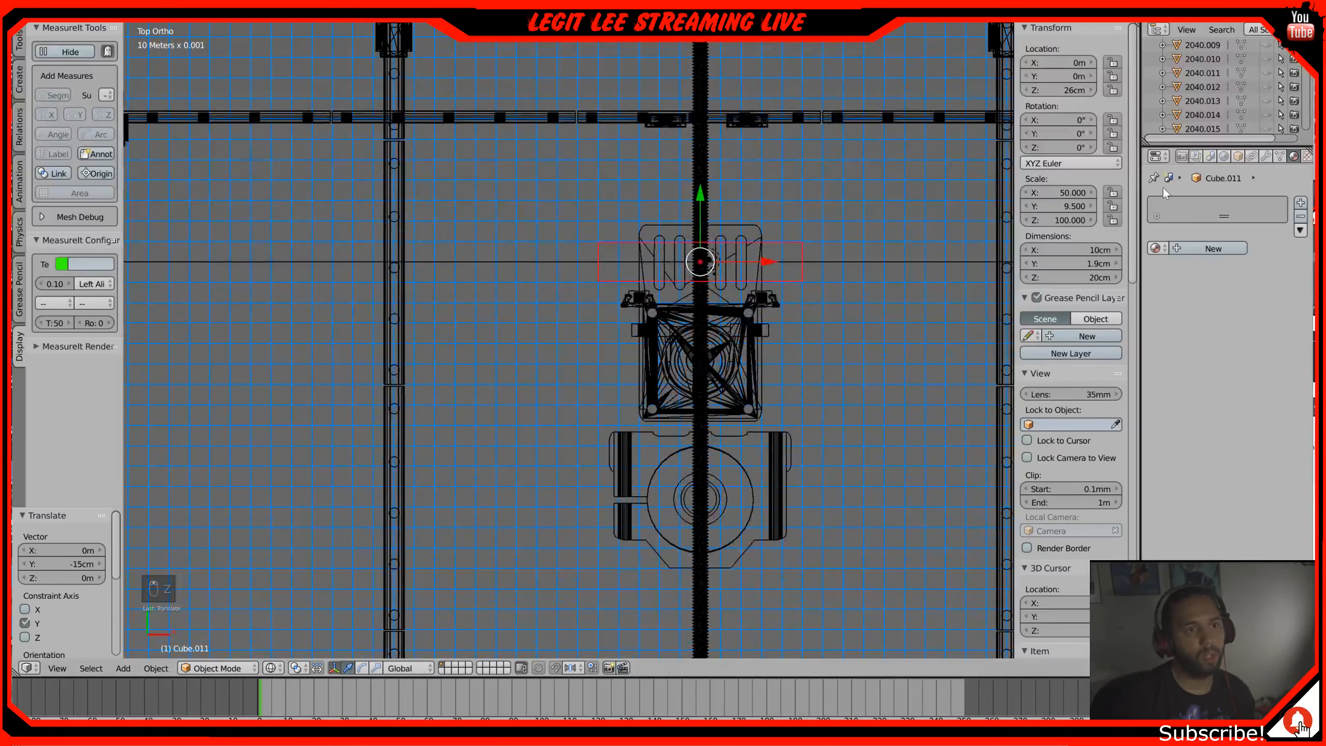
Step: Give the plate a new material with a bright red diffuse colour of about R 1.000, G 0.000, B 0.028
{"action": "left_click", "coordinate": [1207, 250]}
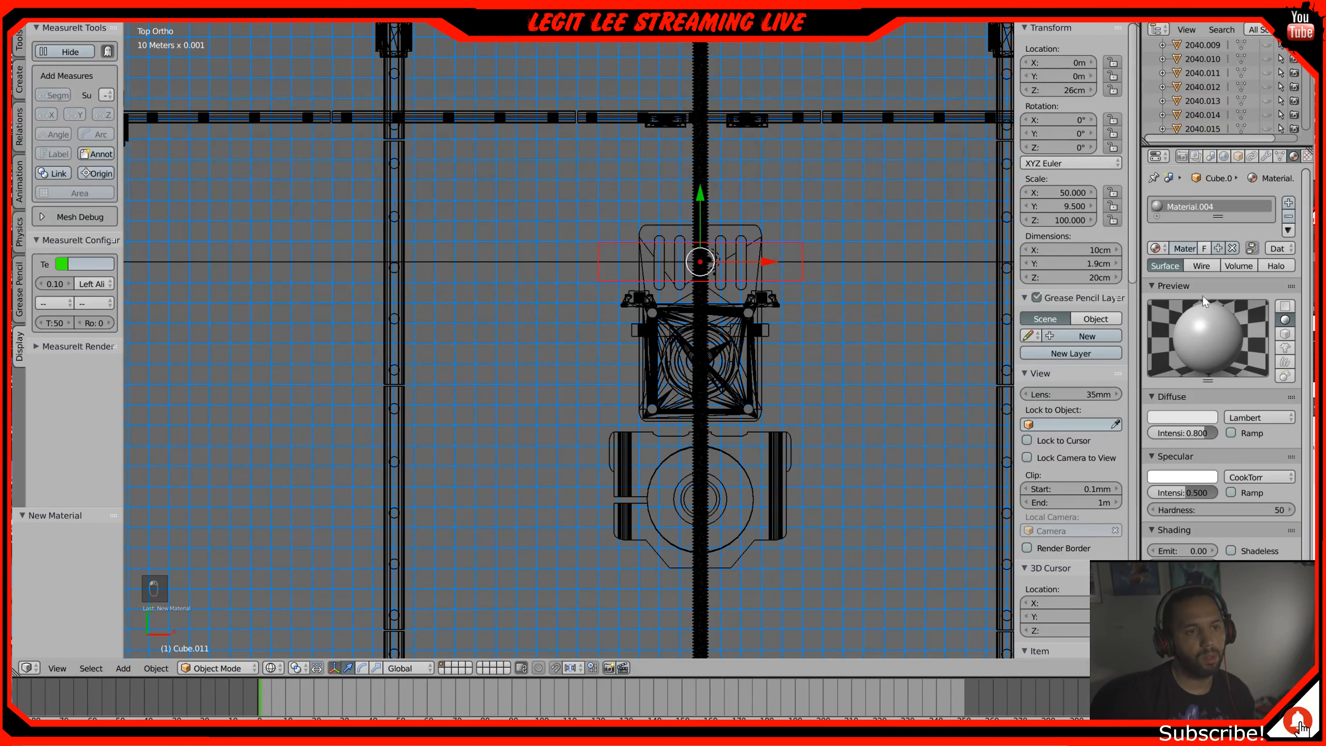
{"action": "left_click", "coordinate": [1195, 418]}
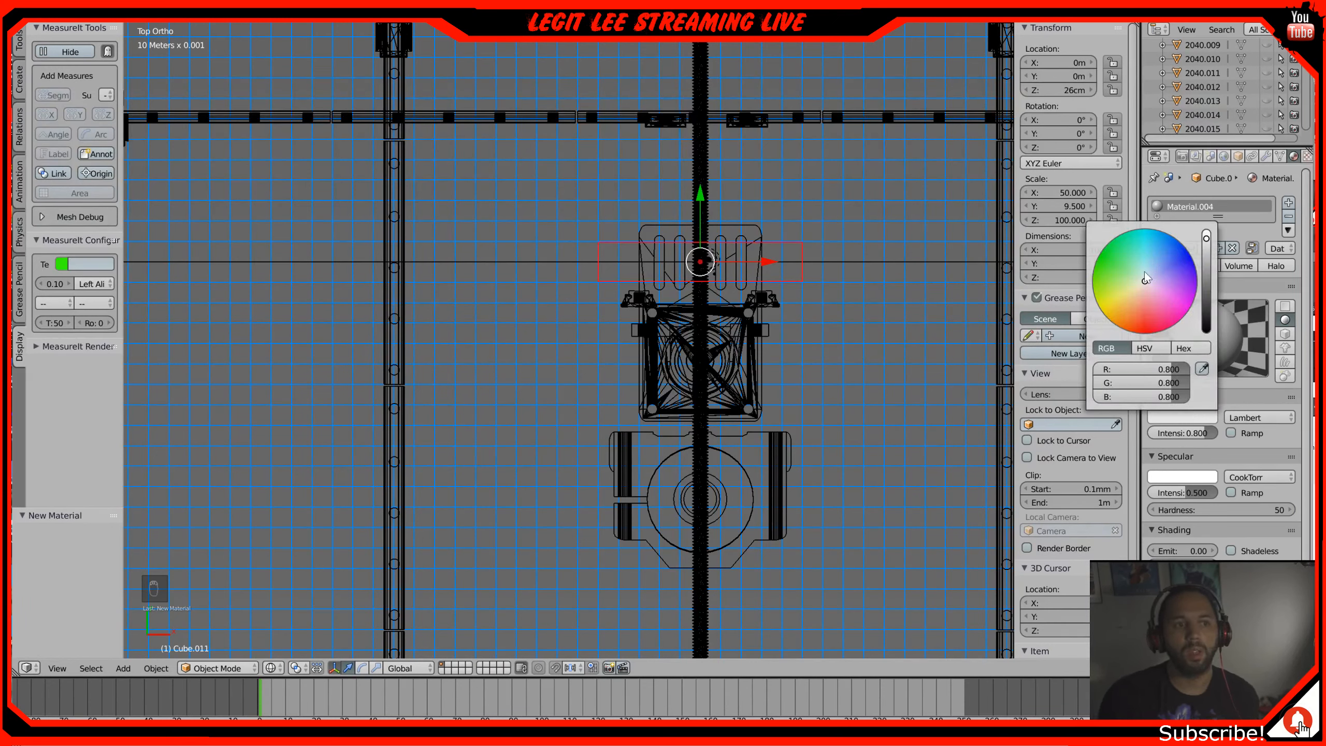
{"action": "left_click_drag", "start_coordinate": [1143, 284], "coordinate": [1156, 332]}
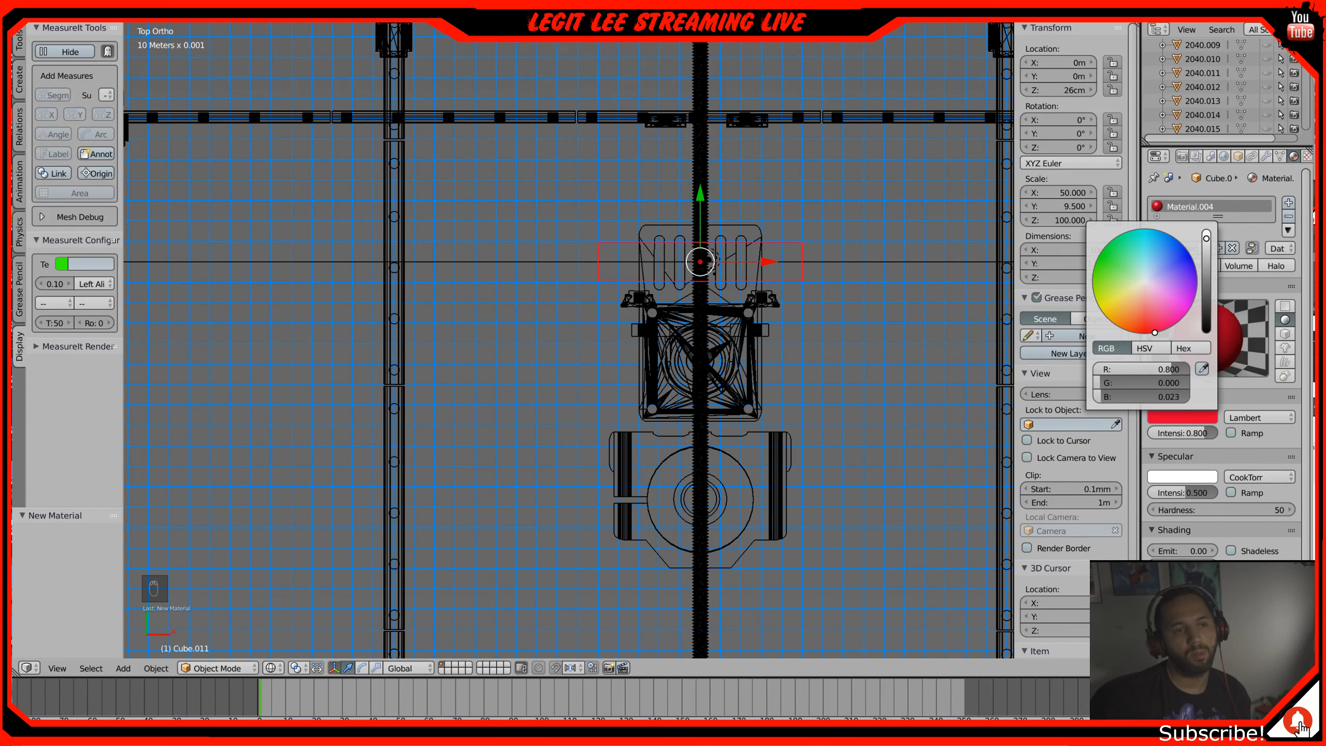
{"action": "left_click", "coordinate": [1194, 422]}
{"action": "left_click", "coordinate": [1207, 234]}
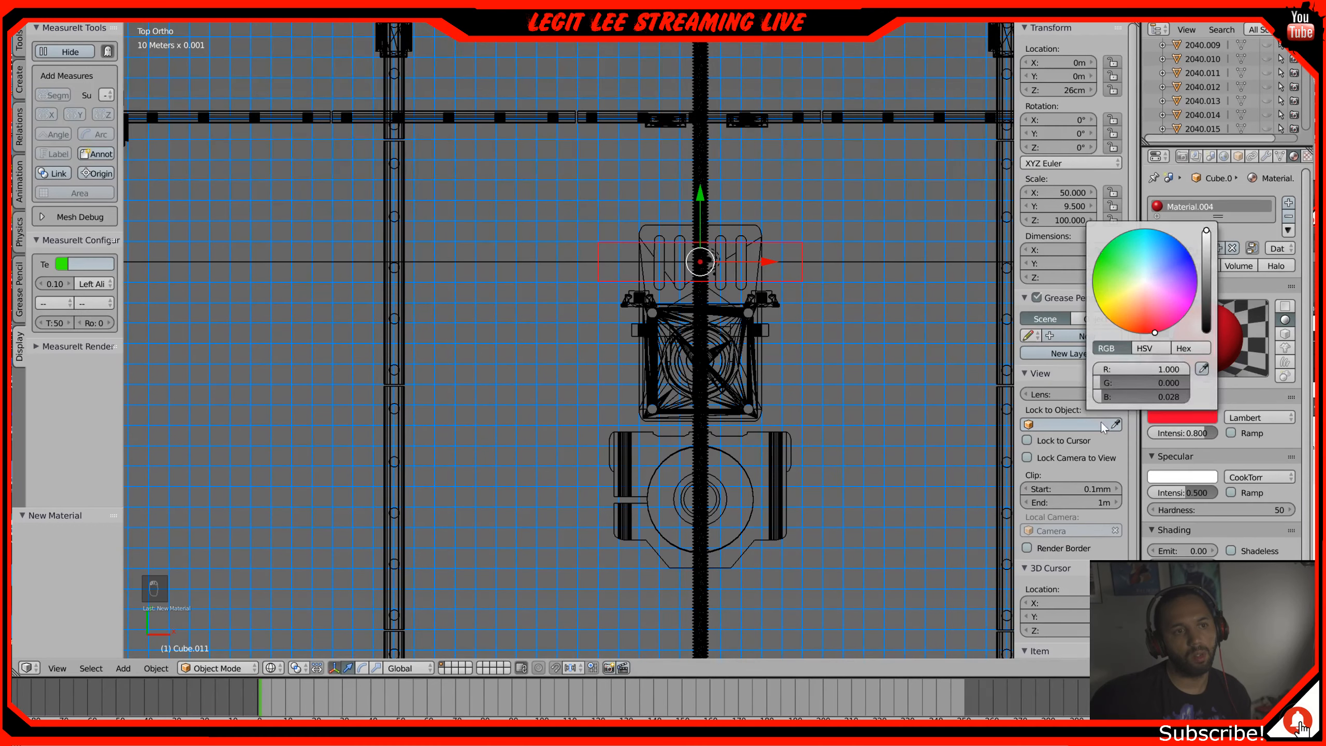
Step: Raise the red plate 4 cm along the Z axis to a Z location of 30 cm
{"action": "key", "text": "z"}
{"action": "middle_click_drag", "start_coordinate": [793, 365], "coordinate": [858, 273]}
{"action": "middle_click_drag", "start_coordinate": [590, 168], "coordinate": [686, 372]}
{"action": "left_click_drag", "start_coordinate": [687, 365], "coordinate": [697, 283]}
{"action": "middle_click_drag", "start_coordinate": [721, 289], "coordinate": [599, 287]}
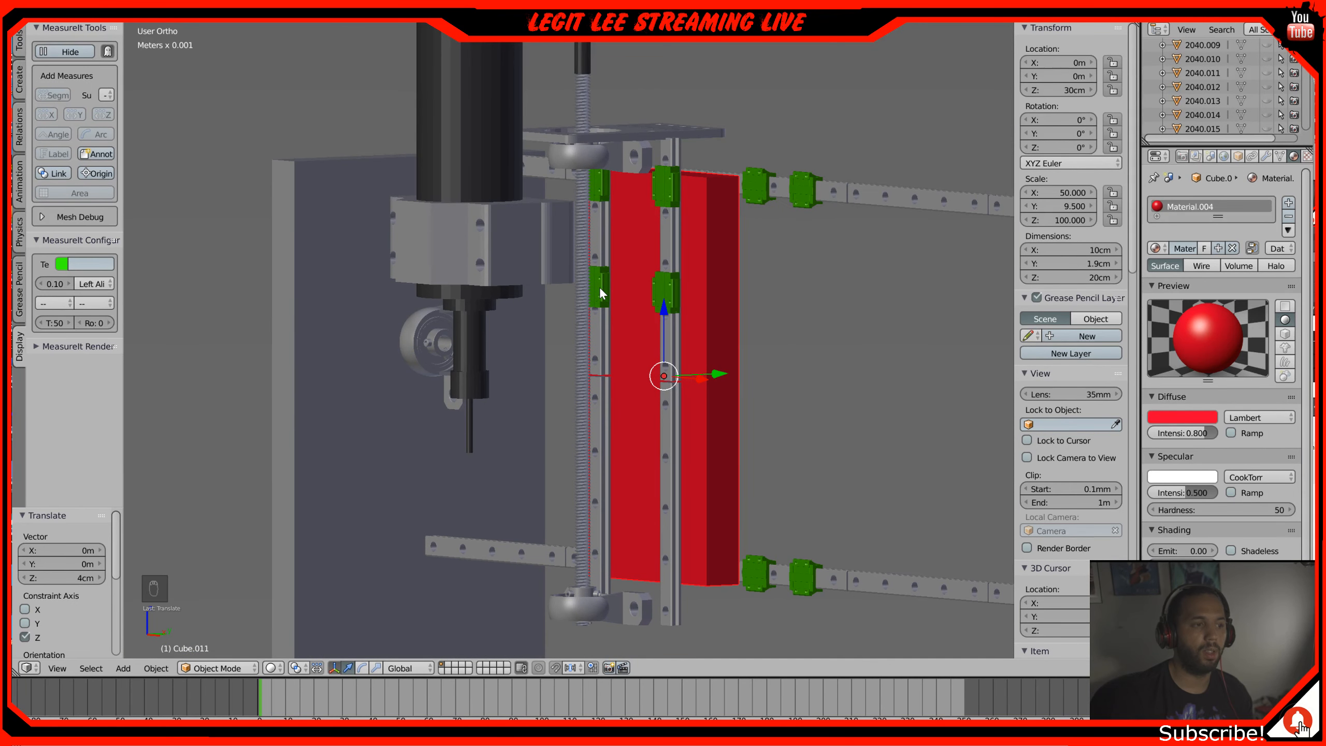
Step: Examine from several angles how the red plate sits between the vertical rail carriages and the horizontal gantry rails
{"action": "scroll", "coordinate": [599, 286], "scroll_direction": "down", "scroll_amount": 3}
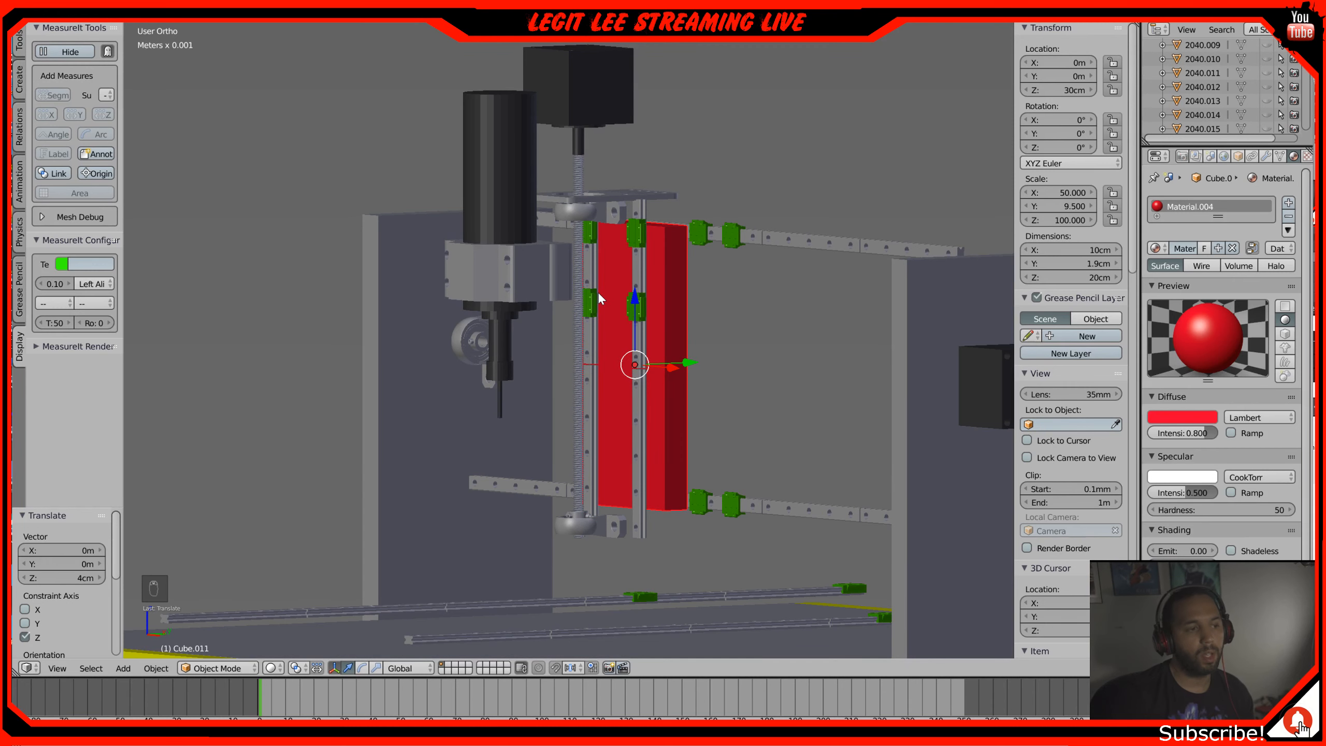
{"action": "middle_click_drag", "start_coordinate": [598, 294], "coordinate": [615, 296]}
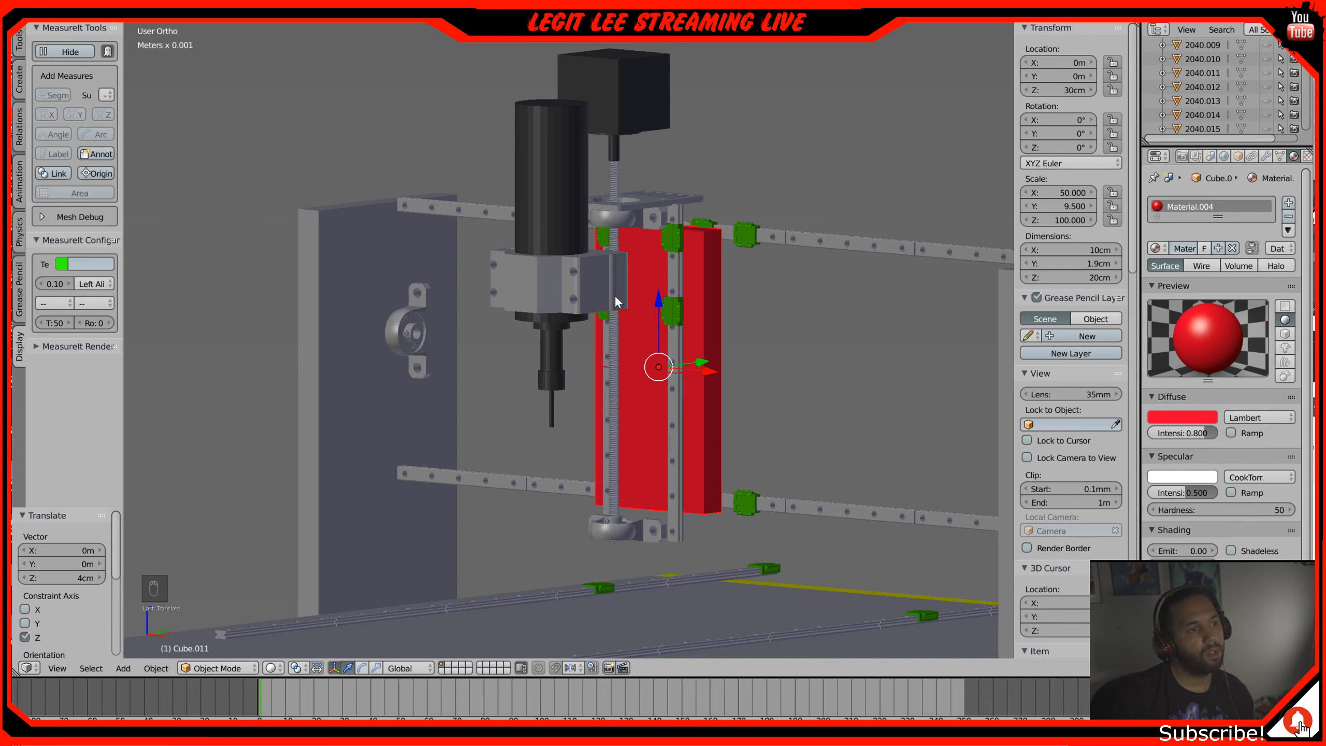
{"action": "scroll", "coordinate": [615, 296], "scroll_direction": "up", "scroll_amount": 3}
{"action": "scroll", "coordinate": [615, 296], "scroll_direction": "down", "scroll_amount": 2}
{"action": "middle_click_drag", "start_coordinate": [609, 294], "coordinate": [618, 300]}
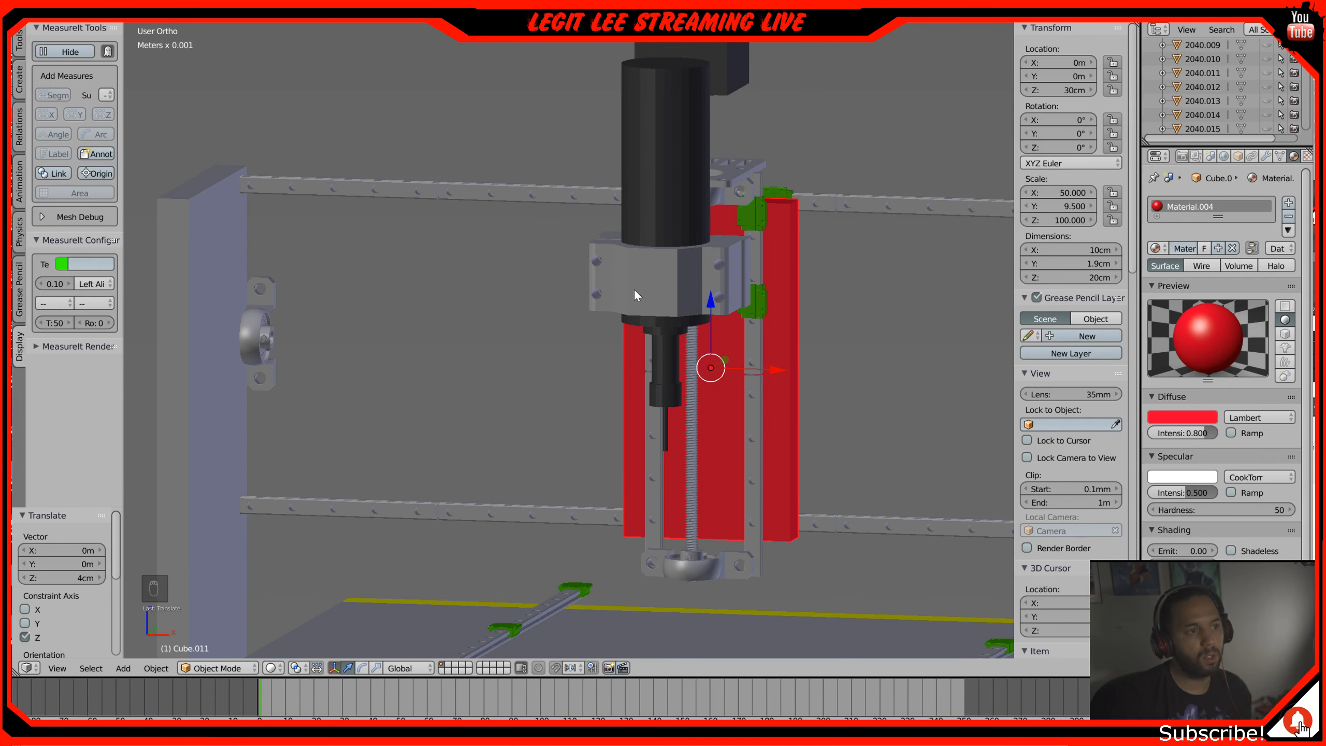
{"action": "middle_click_drag", "start_coordinate": [633, 288], "coordinate": [551, 310]}
{"action": "middle_click_drag", "start_coordinate": [633, 325], "coordinate": [547, 341]}
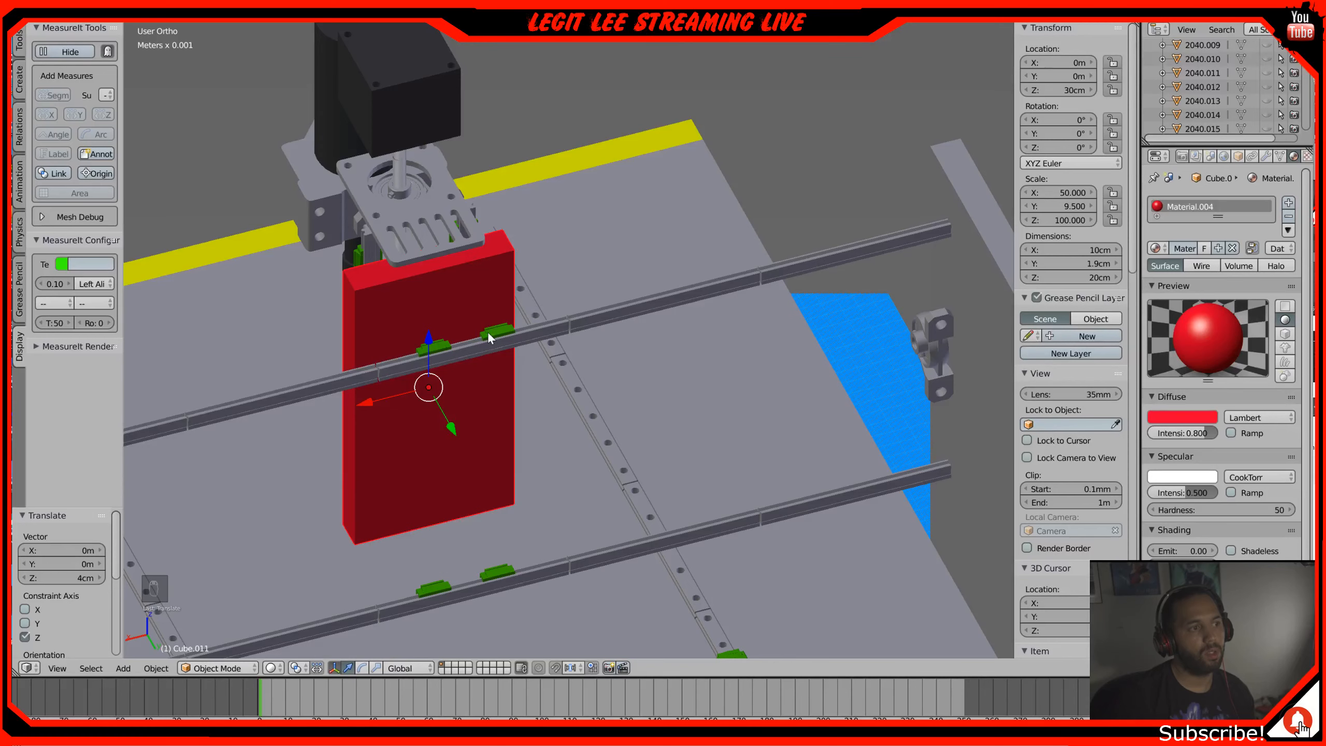
{"action": "middle_click_drag", "start_coordinate": [457, 275], "coordinate": [536, 292]}
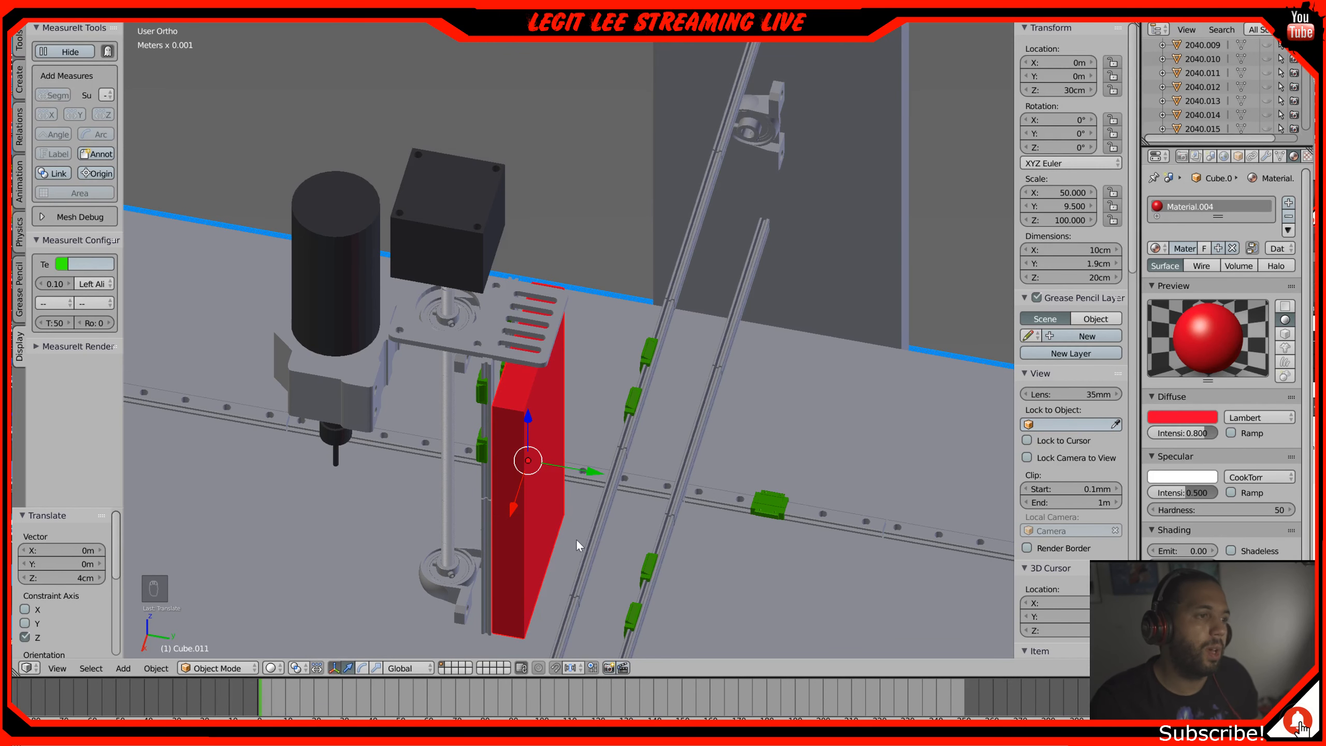
{"action": "middle_click_drag", "start_coordinate": [561, 373], "coordinate": [570, 338]}
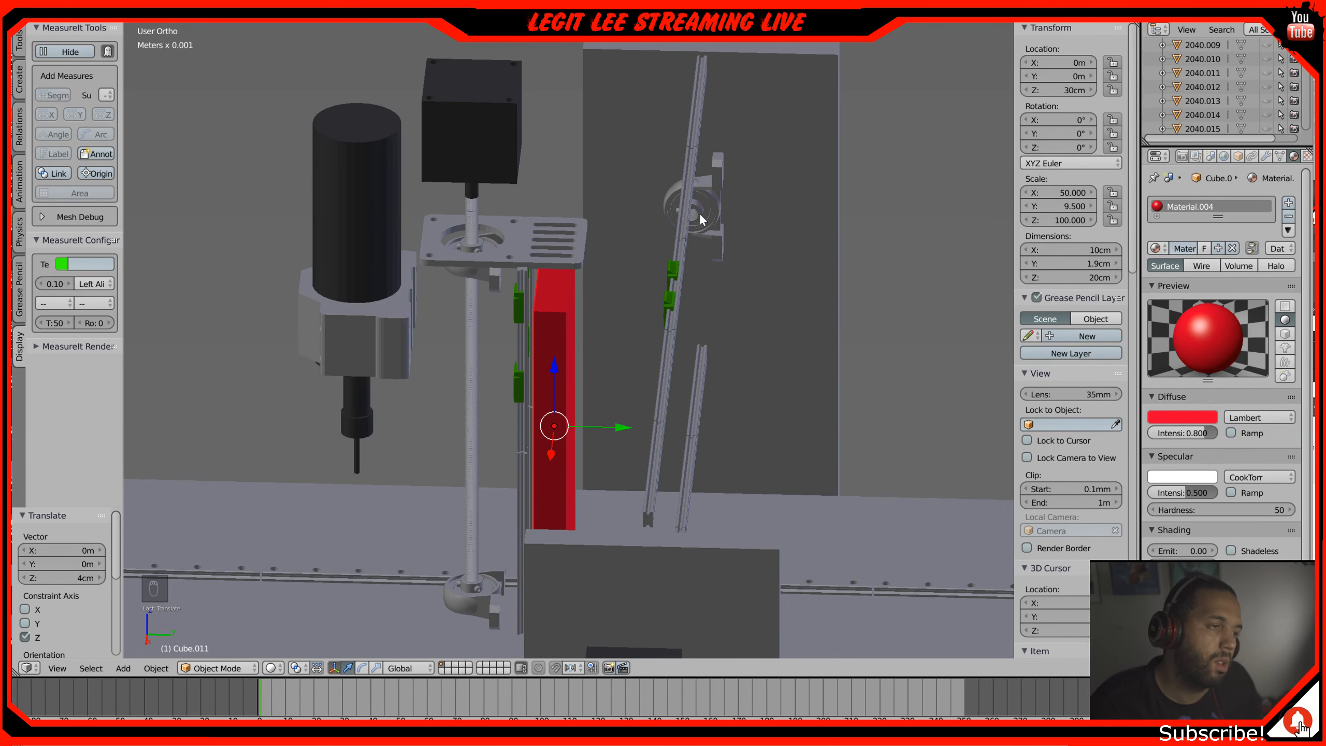
{"action": "scroll", "coordinate": [769, 248], "scroll_direction": "down", "scroll_amount": 3}
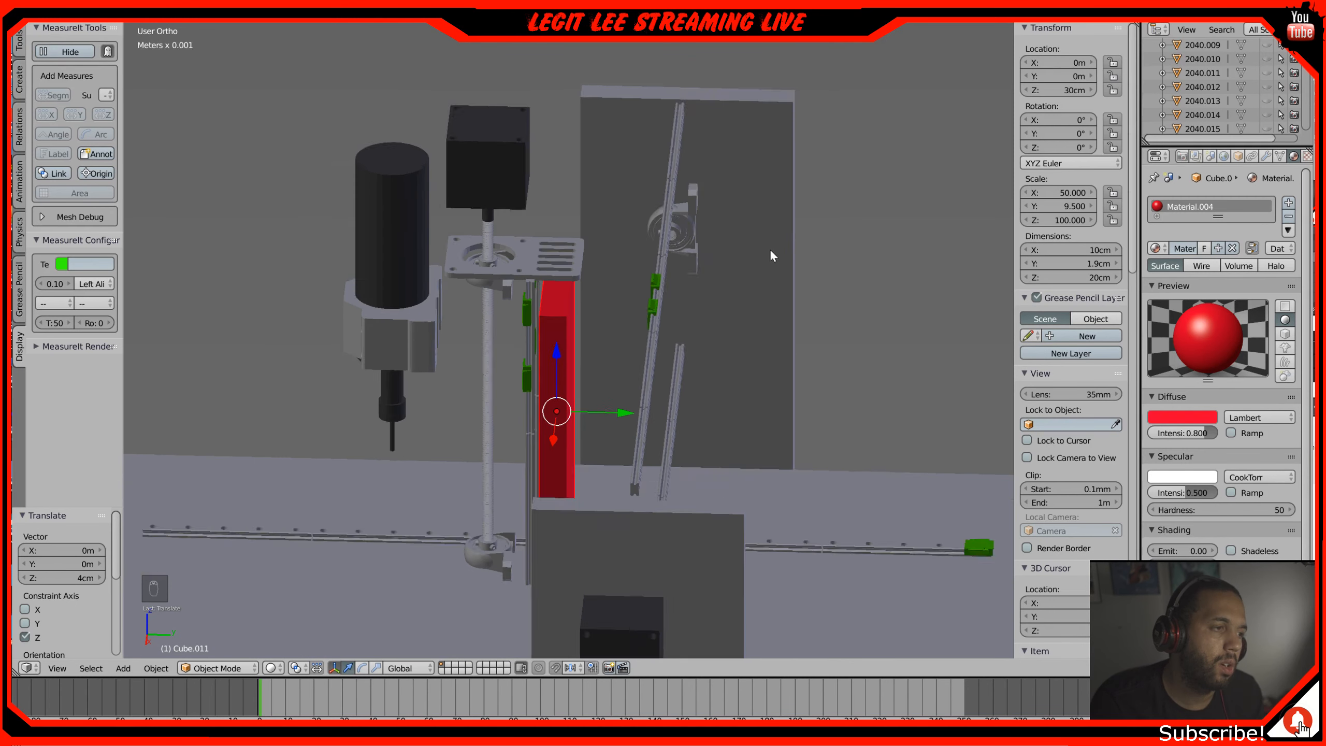
{"action": "middle_click_drag", "start_coordinate": [671, 310], "coordinate": [685, 305]}
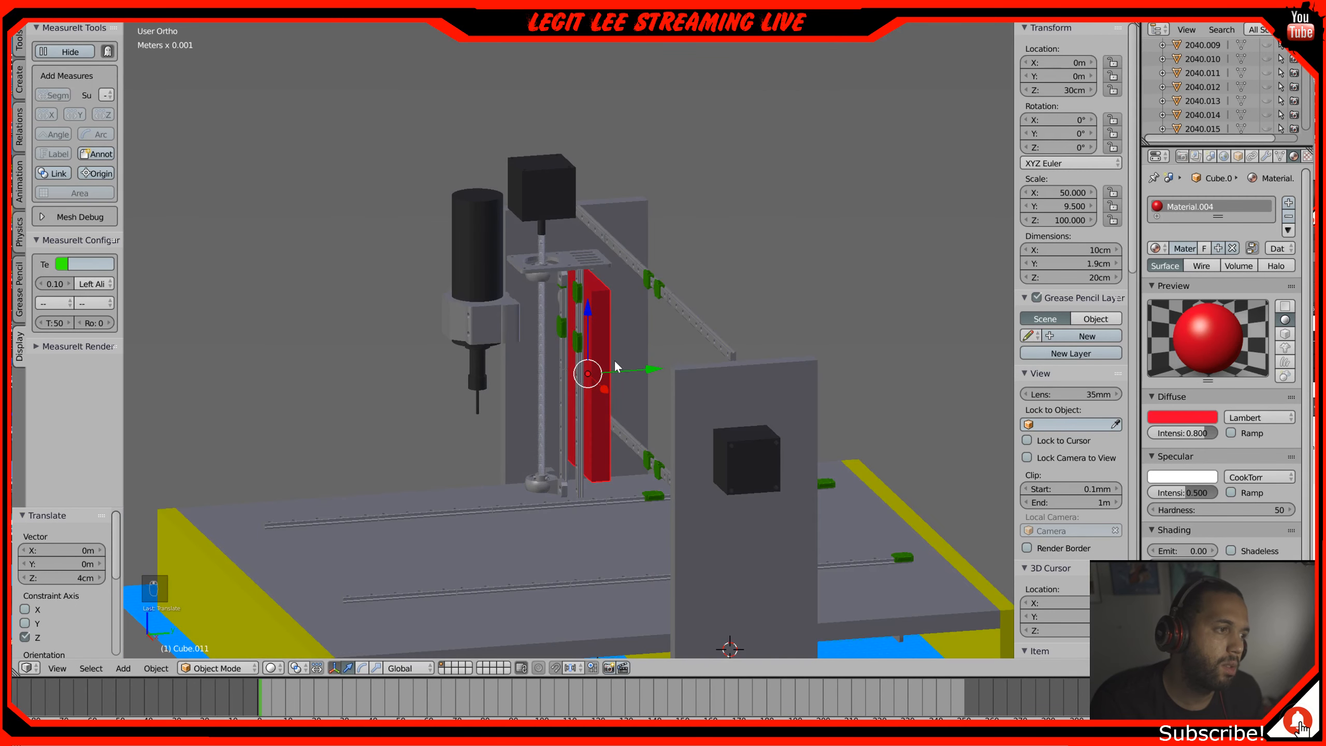
{"action": "scroll", "coordinate": [545, 233], "scroll_direction": "up", "scroll_amount": 1}
{"action": "scroll", "coordinate": [604, 351], "scroll_direction": "down", "scroll_amount": 2}
{"action": "scroll", "coordinate": [600, 349], "scroll_direction": "up", "scroll_amount": 5}
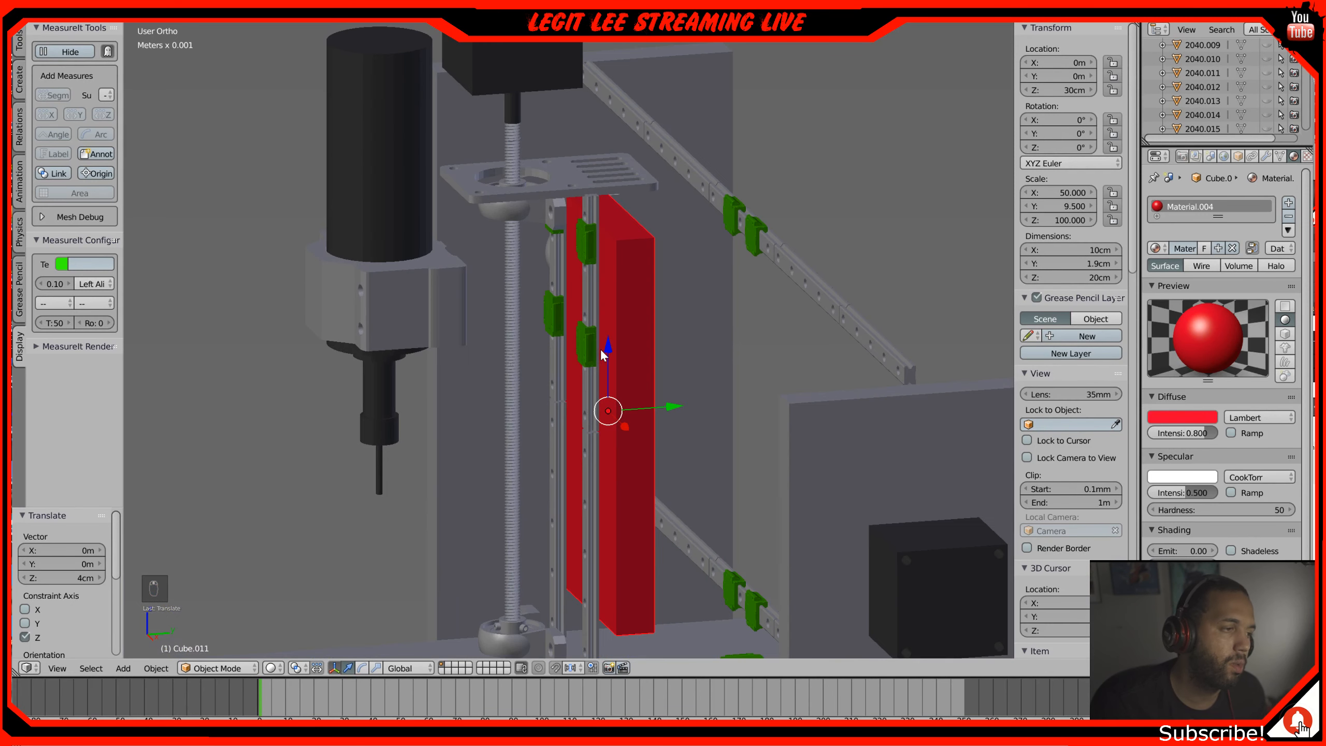
{"action": "mouse_move", "coordinate": [707, 309]}
{"action": "middle_mouse_down"}
{"action": "mouse_move", "coordinate": [681, 309]}
{"action": "mouse_move", "coordinate": [708, 329]}
{"action": "middle_mouse_up"}
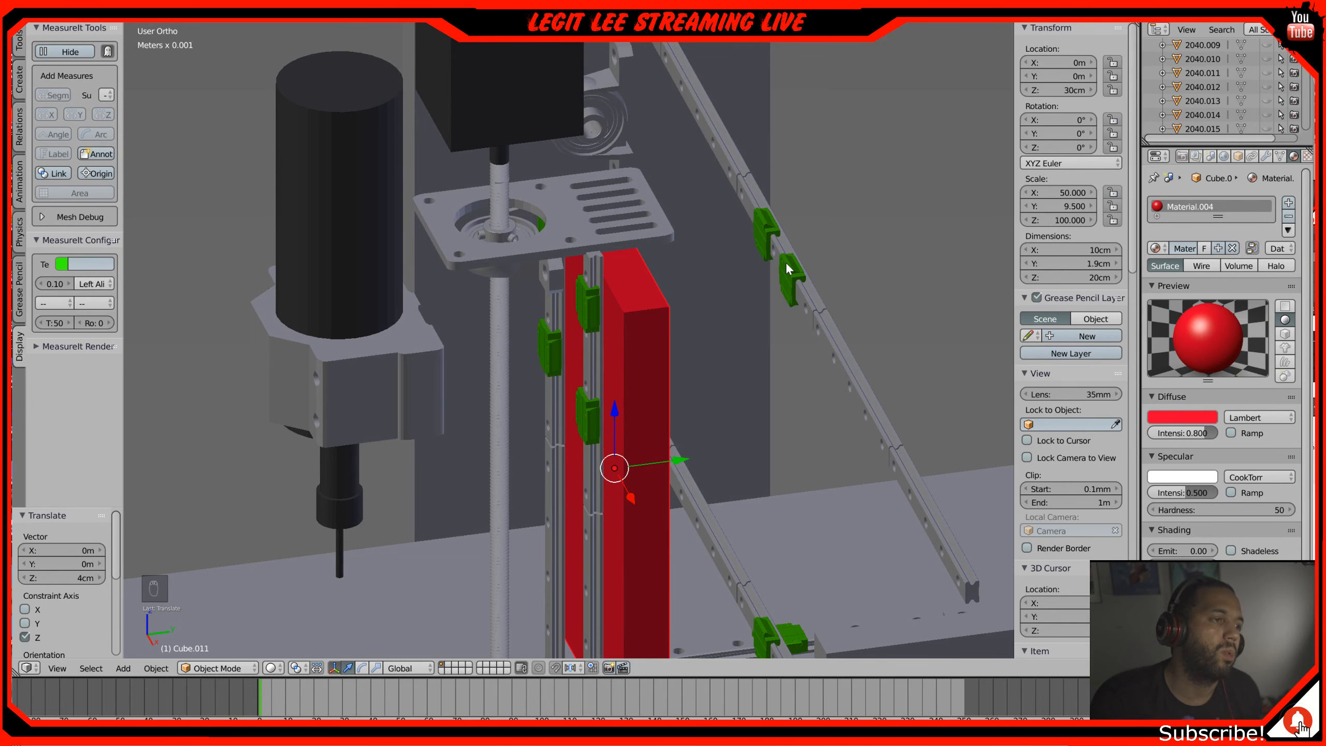
{"action": "middle_click_drag", "start_coordinate": [734, 303], "coordinate": [579, 309]}
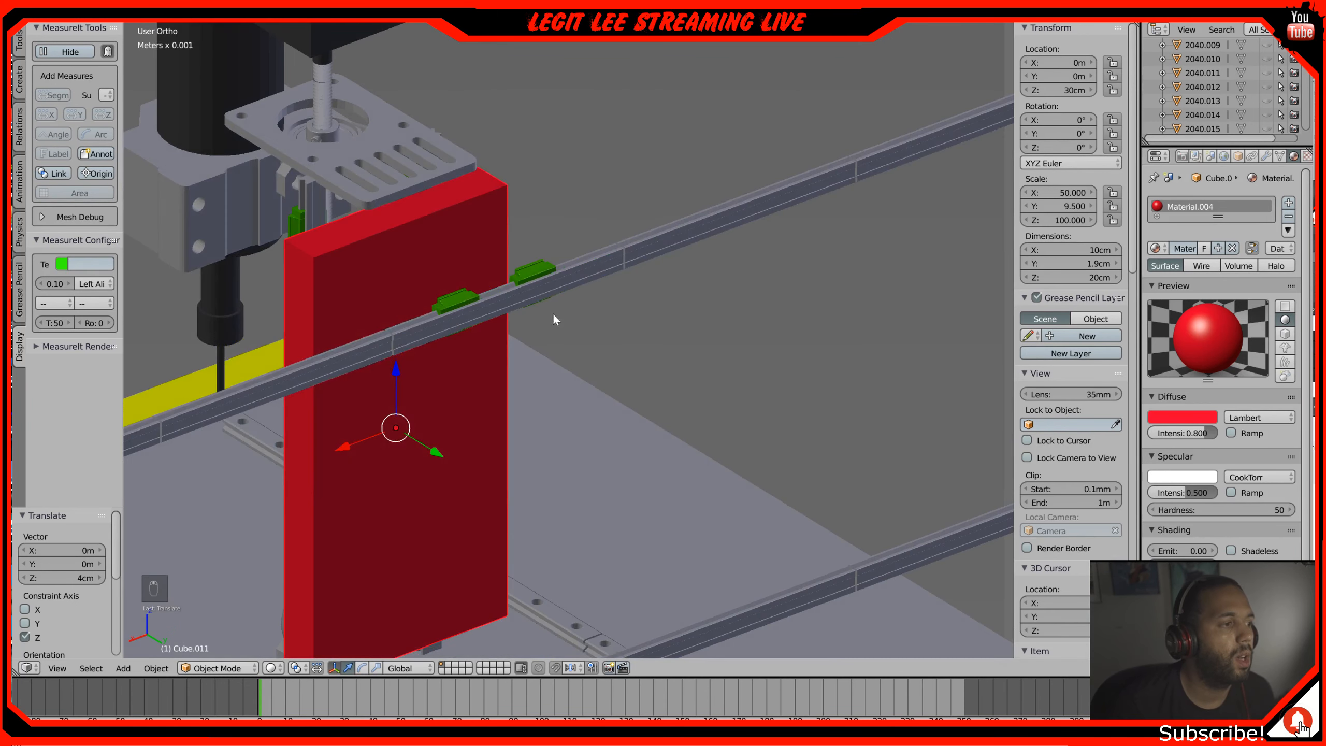
{"action": "middle_click_drag", "start_coordinate": [692, 400], "coordinate": [793, 379]}
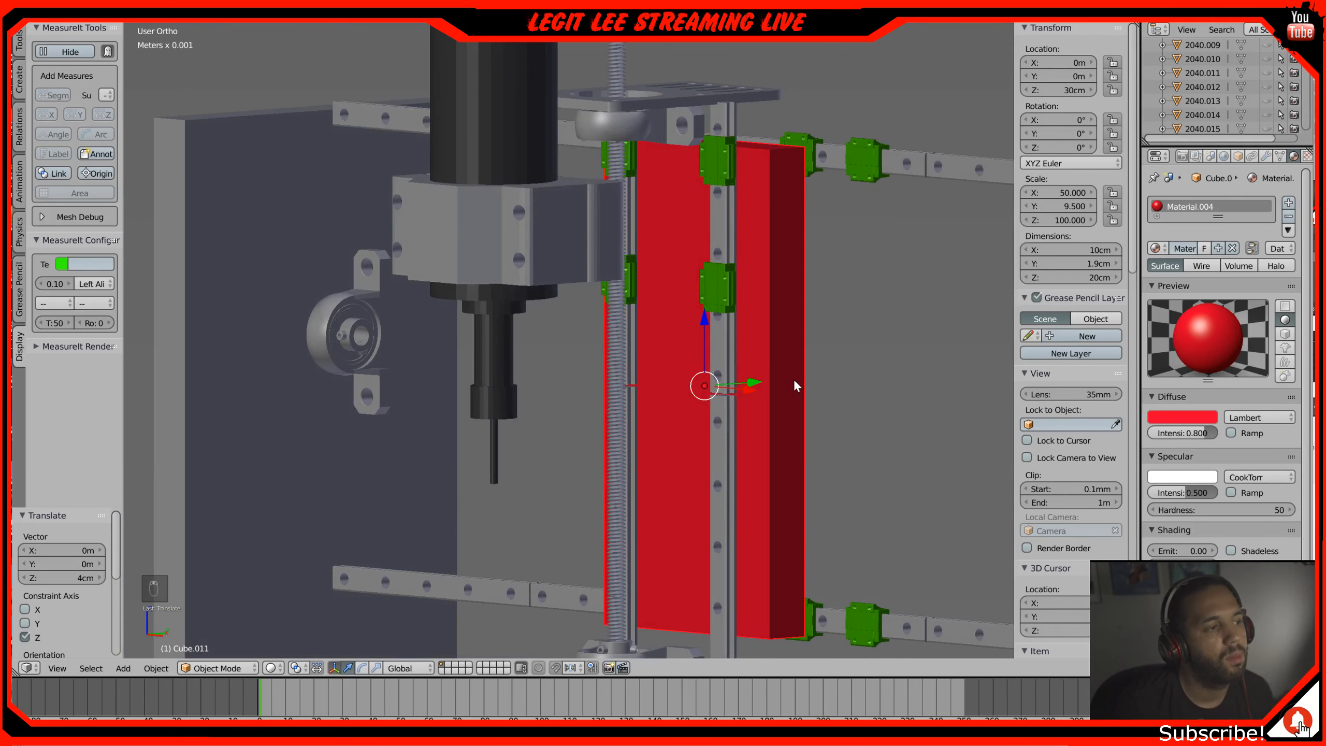
{"action": "scroll", "coordinate": [794, 381], "scroll_direction": "down", "scroll_amount": 1}
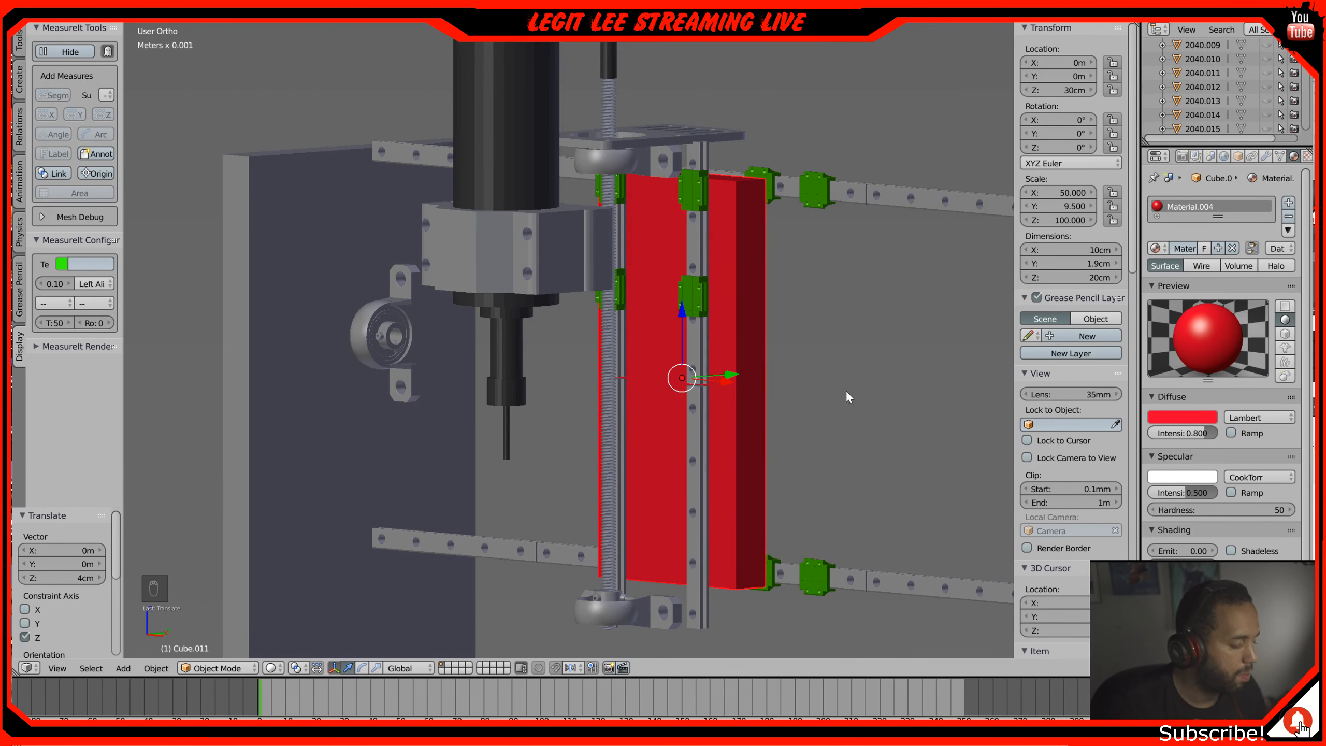
{"action": "middle_click_drag", "start_coordinate": [856, 384], "coordinate": [778, 314], "text": "shift"}
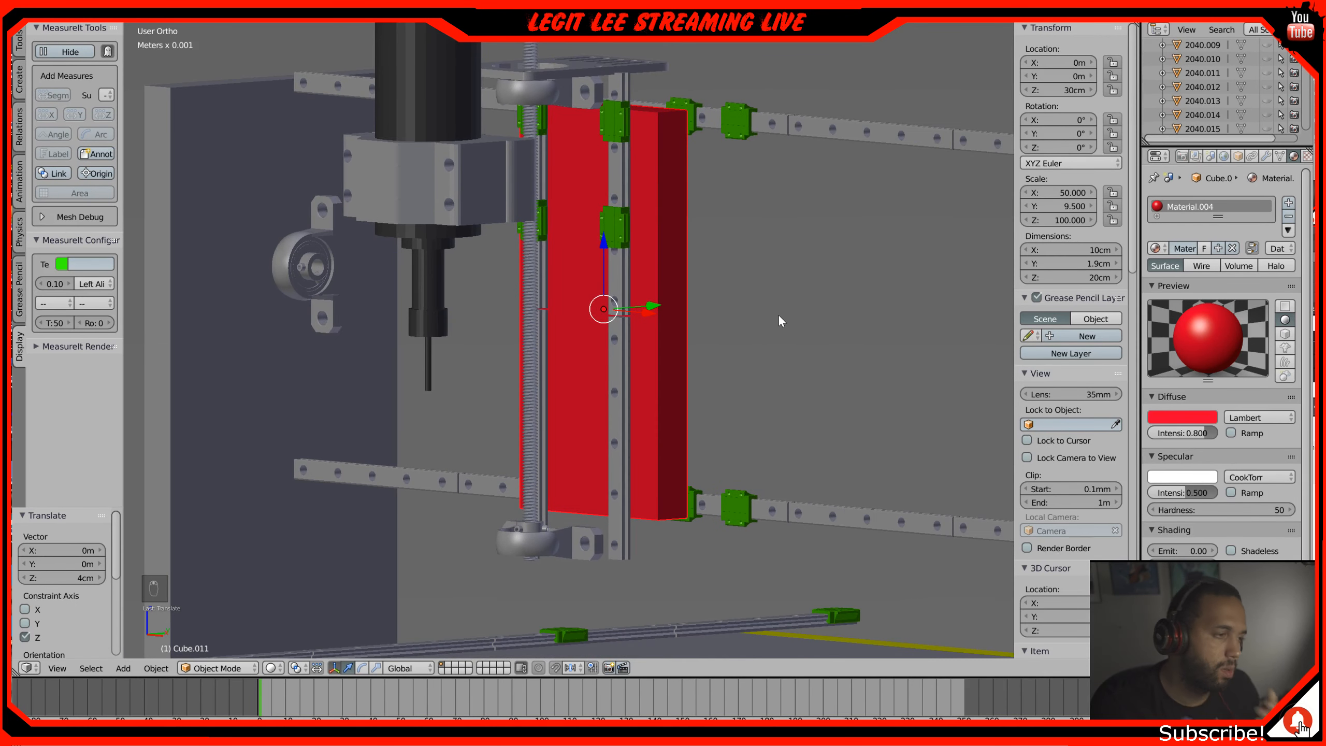
{"action": "mouse_move", "coordinate": [777, 314]}
{"action": "middle_mouse_down"}
{"action": "mouse_move", "coordinate": [737, 297]}
{"action": "mouse_move", "coordinate": [768, 313]}
{"action": "middle_mouse_up"}
Step: Move the red plate back along the Y axis to Y 5.6 cm, up against the horizontal rail carriages
{"action": "left_click_drag", "start_coordinate": [632, 303], "coordinate": [703, 297]}
{"action": "key", "text": "ctrl+z"}
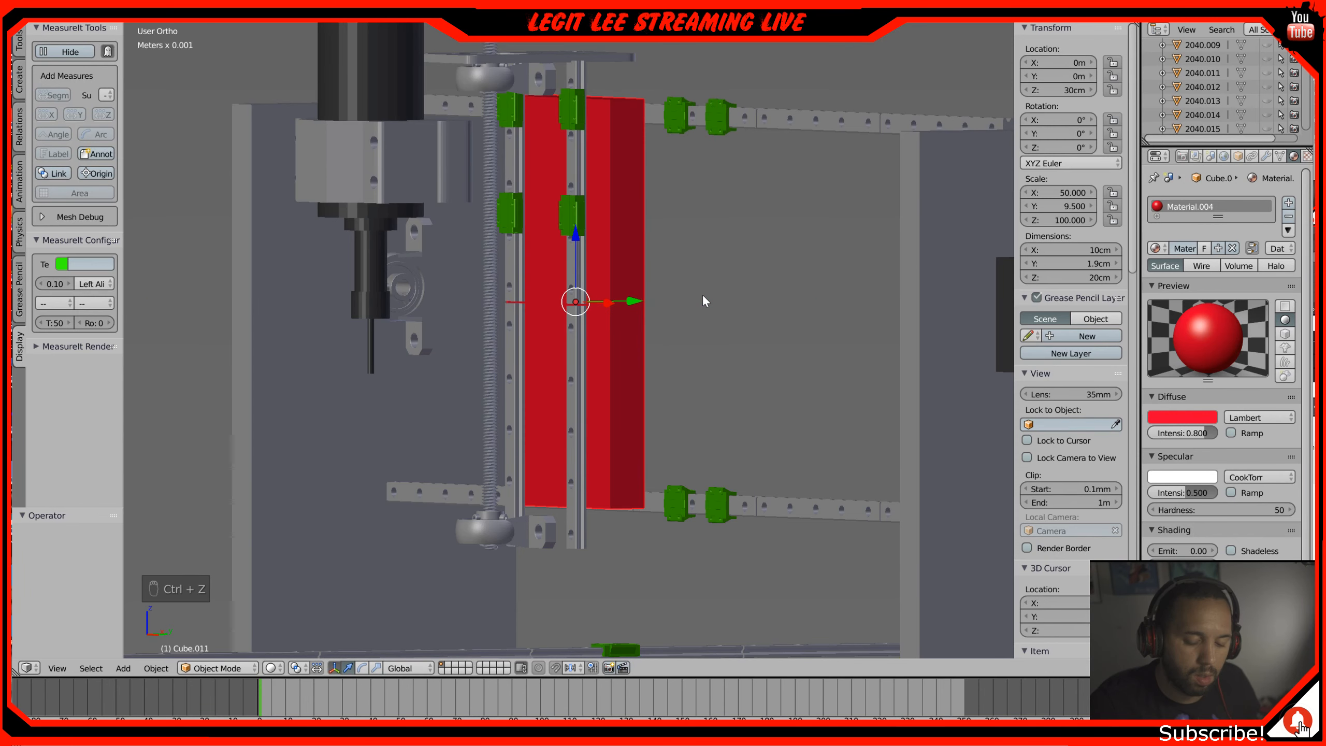
{"action": "key", "text": "KP_3"}
{"action": "key", "text": "z"}
{"action": "scroll", "coordinate": [601, 232], "scroll_direction": "up", "scroll_amount": 2}
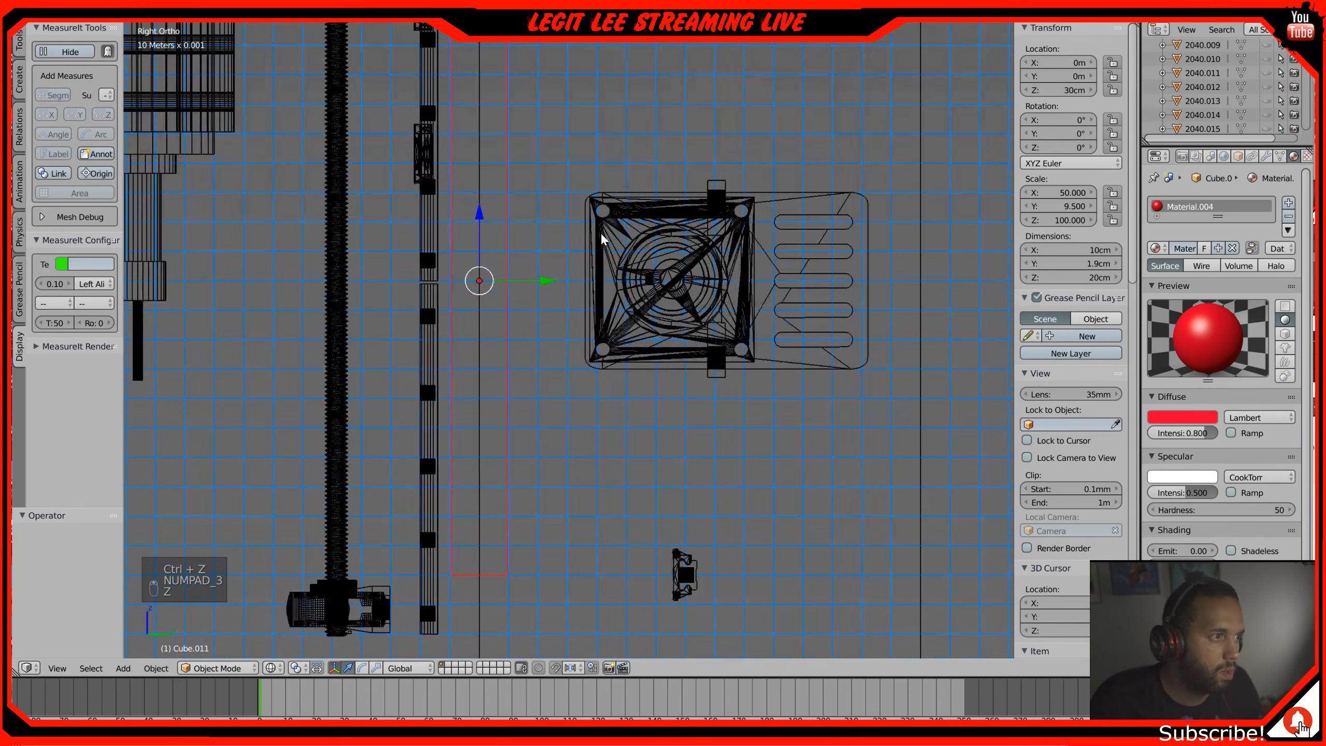
{"action": "left_click_drag", "start_coordinate": [553, 283], "coordinate": [711, 284]}
{"action": "middle_click_drag", "start_coordinate": [708, 170], "coordinate": [702, 293], "text": "shift"}
{"action": "scroll", "coordinate": [698, 336], "scroll_direction": "up", "scroll_amount": 4}
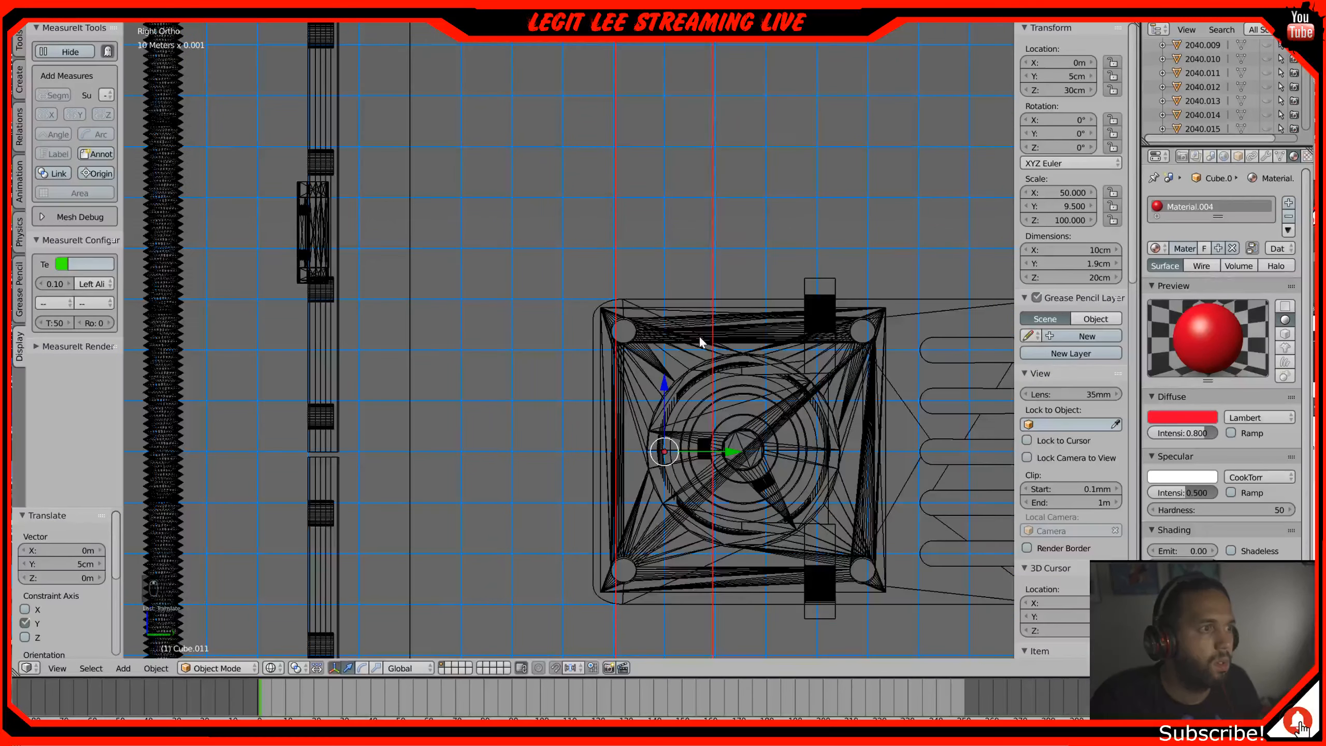
{"action": "middle_click_drag", "start_coordinate": [761, 251], "coordinate": [645, 373], "text": "shift"}
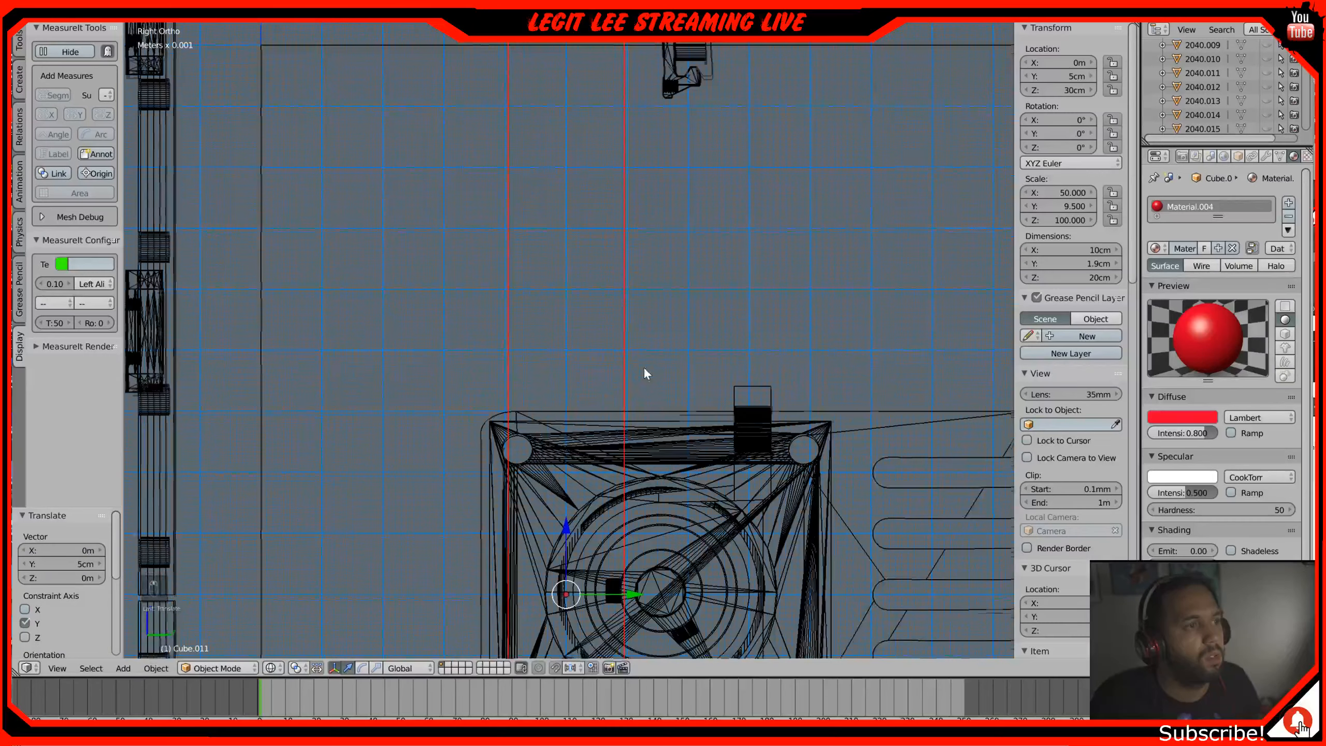
{"action": "left_click_drag", "start_coordinate": [636, 593], "coordinate": [673, 592]}
{"action": "scroll", "coordinate": [590, 396], "scroll_direction": "down", "scroll_amount": 4}
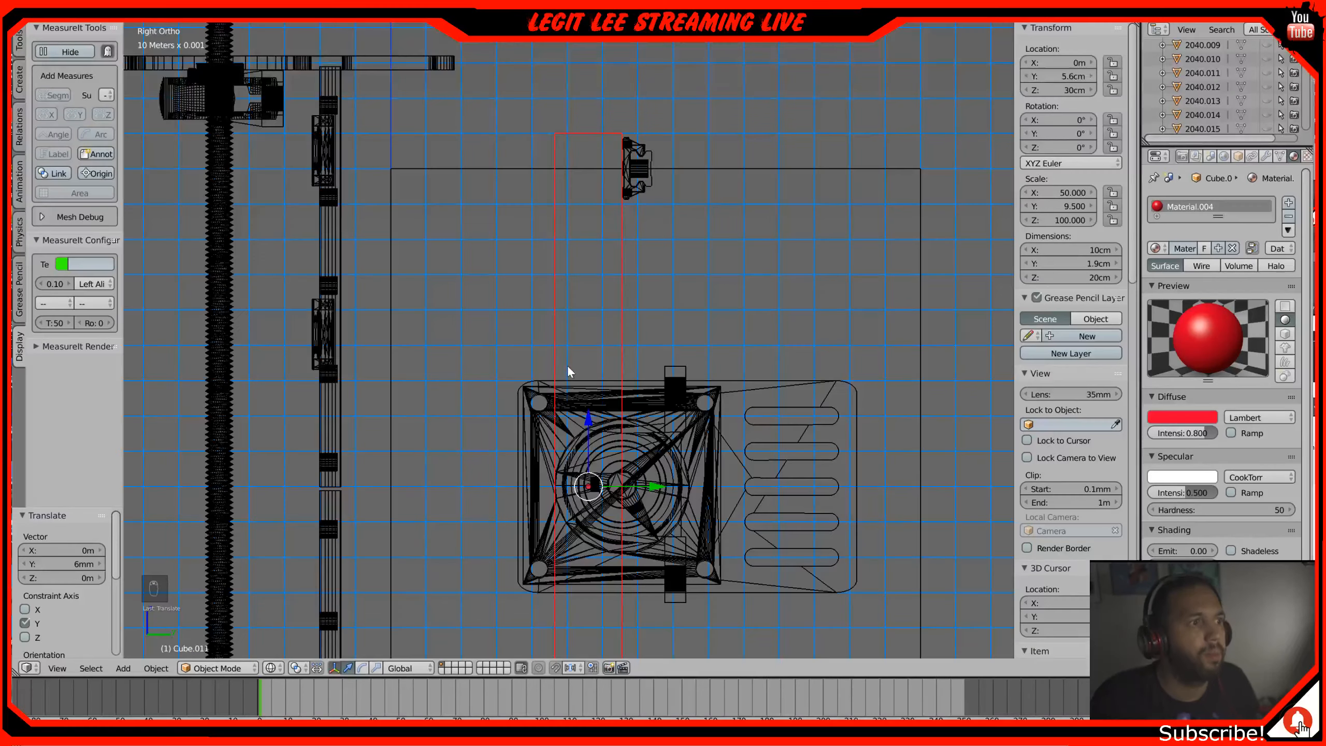
Step: Inspect the red plate's new position against the horizontal rail carriages and the vertical rails in solid shading
{"action": "key", "text": "z"}
{"action": "middle_click_drag", "start_coordinate": [552, 361], "coordinate": [810, 367]}
{"action": "scroll", "coordinate": [633, 393], "scroll_direction": "down", "scroll_amount": 3}
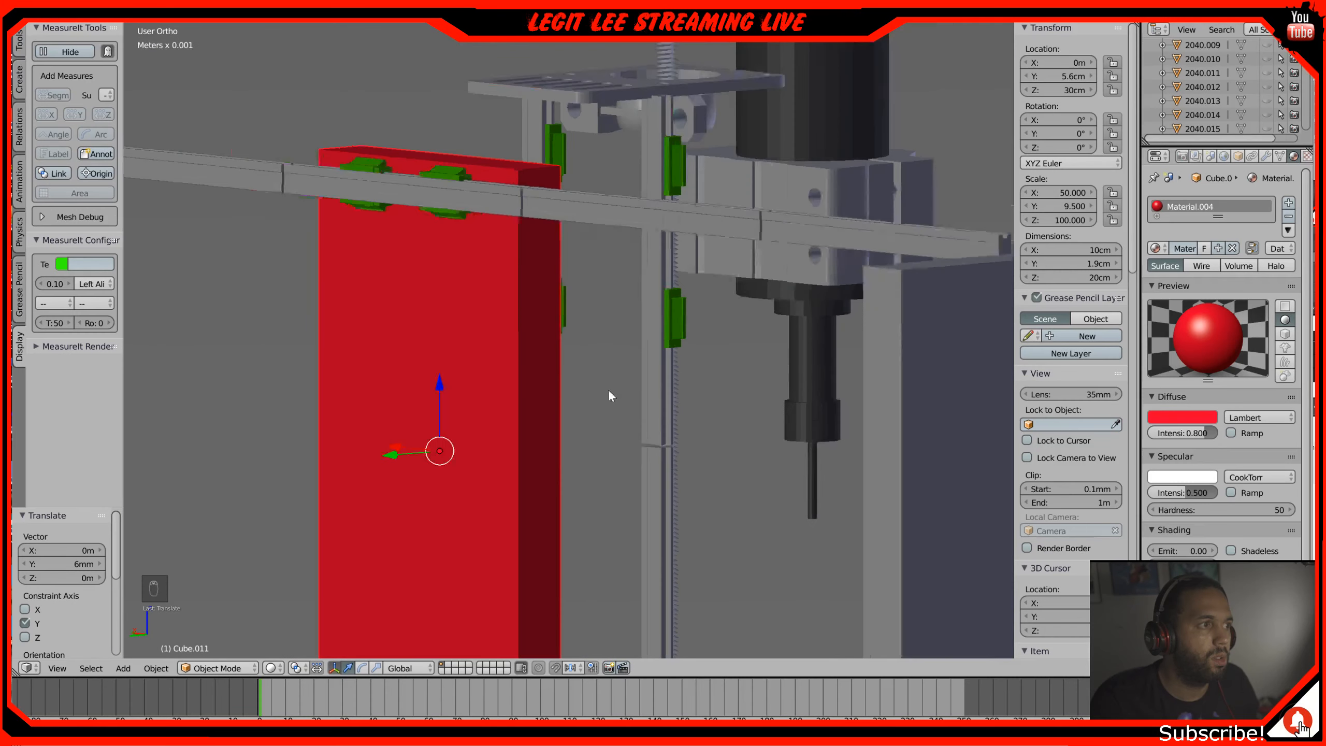
{"action": "scroll", "coordinate": [483, 427], "scroll_direction": "up", "scroll_amount": 1}
{"action": "middle_click_drag", "start_coordinate": [481, 432], "coordinate": [475, 270]}
{"action": "scroll", "coordinate": [471, 260], "scroll_direction": "down", "scroll_amount": 3}
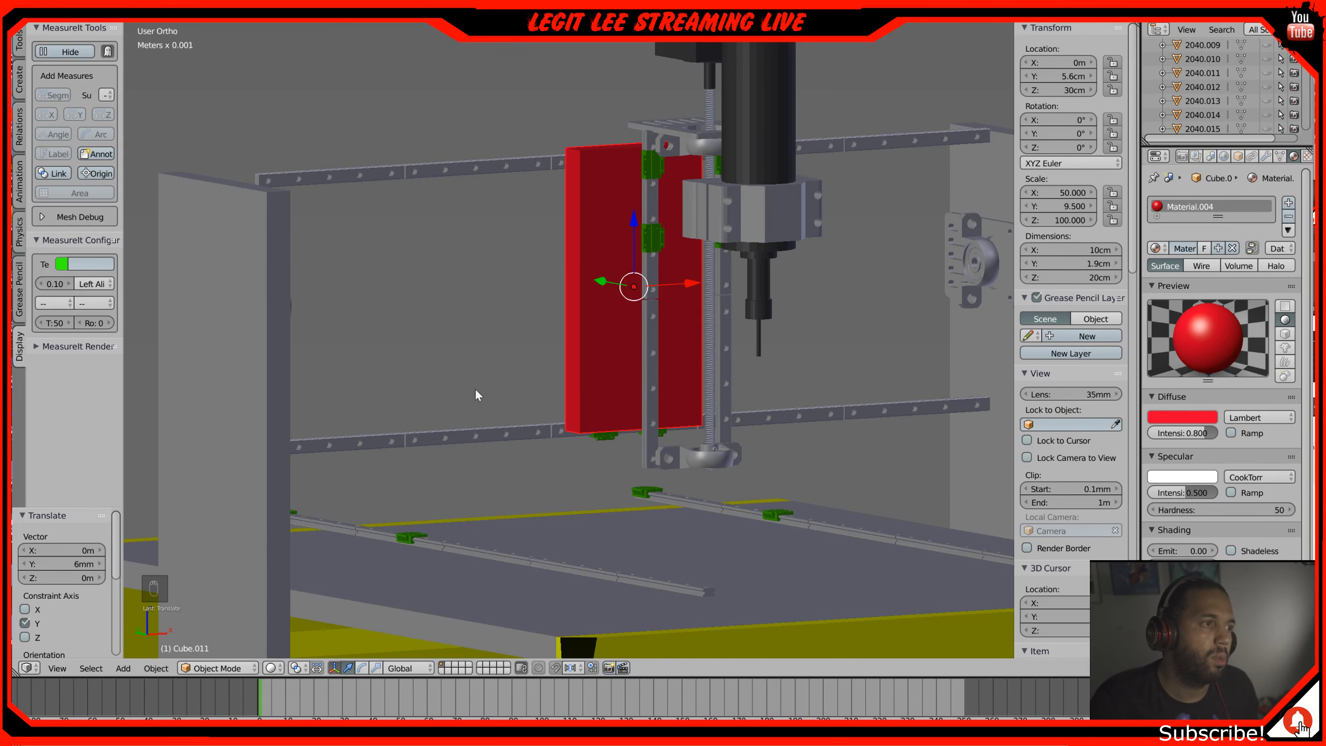
{"action": "middle_click_drag", "start_coordinate": [667, 333], "coordinate": [609, 328]}
{"action": "scroll", "coordinate": [609, 329], "scroll_direction": "up", "scroll_amount": 1}
Step: Lower the upper horizontal gantry rail 3 cm along the Z axis to a Z location of 36 cm
{"action": "key", "text": "KP_1"}
{"action": "scroll", "coordinate": [609, 328], "scroll_direction": "down", "scroll_amount": 2}
{"action": "scroll", "coordinate": [609, 328], "scroll_direction": "up", "scroll_amount": 2}
{"action": "scroll", "coordinate": [931, 194], "scroll_direction": "down", "scroll_amount": 2}
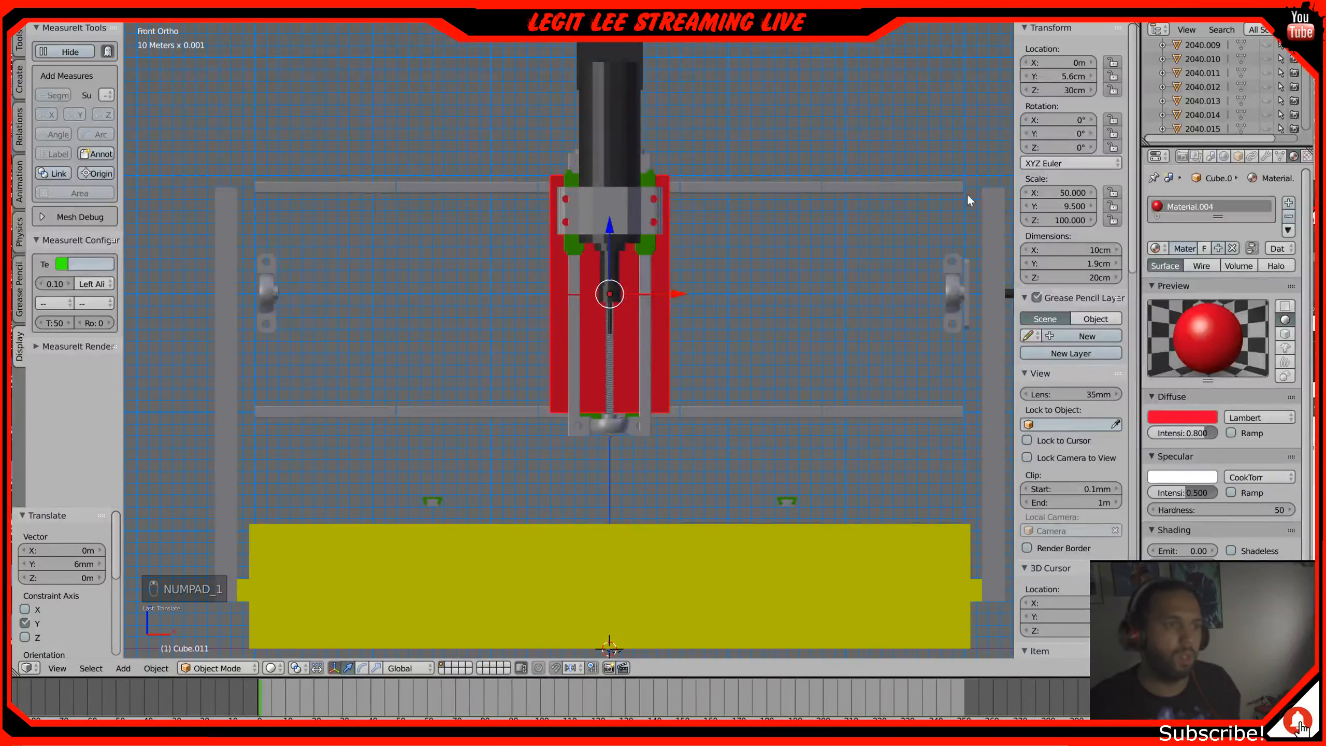
{"action": "right_click", "coordinate": [759, 182]}
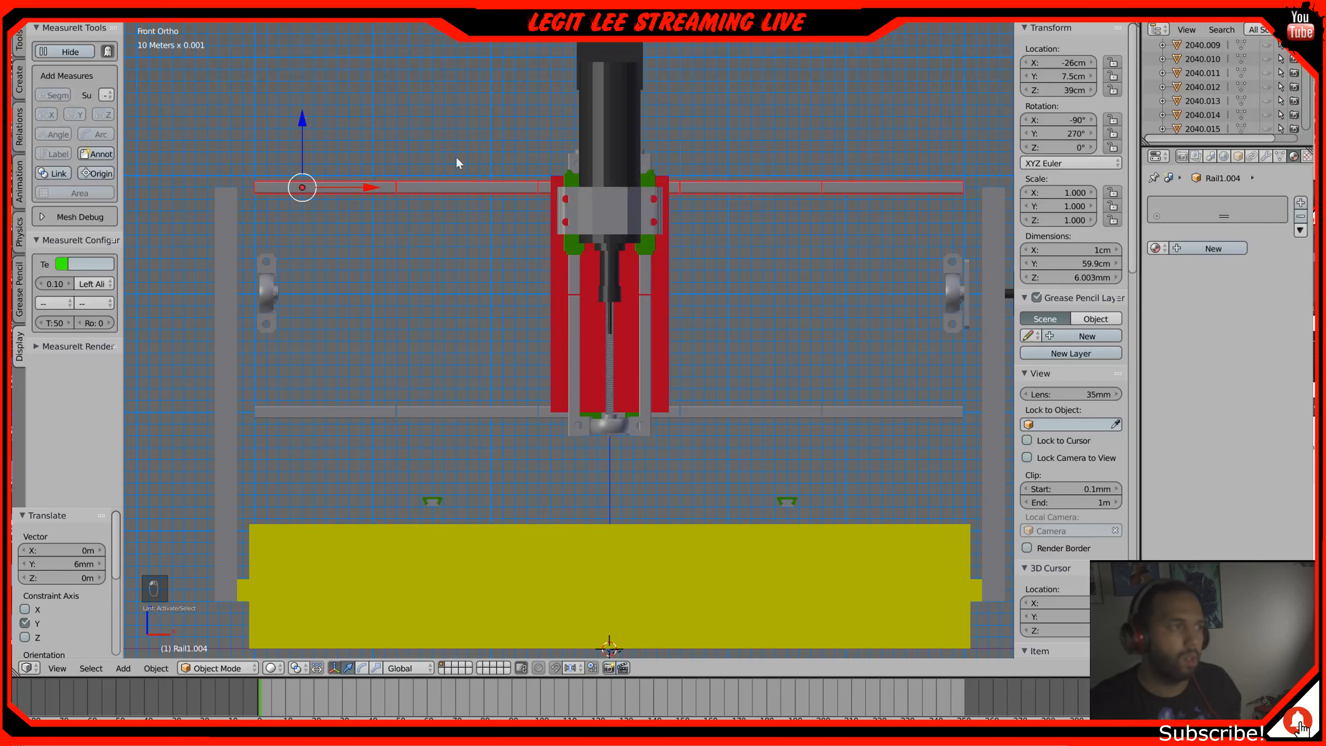
{"action": "key", "text": "g"}
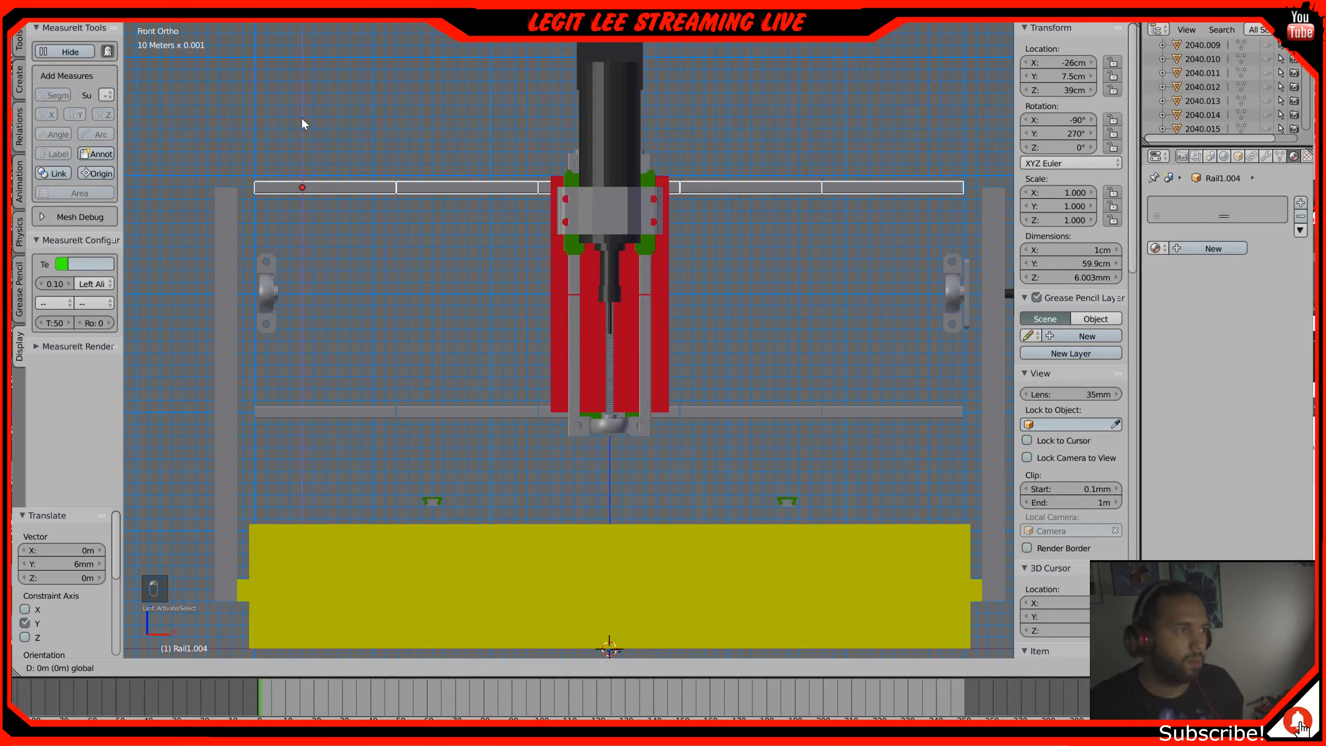
{"action": "key", "text": "z"}
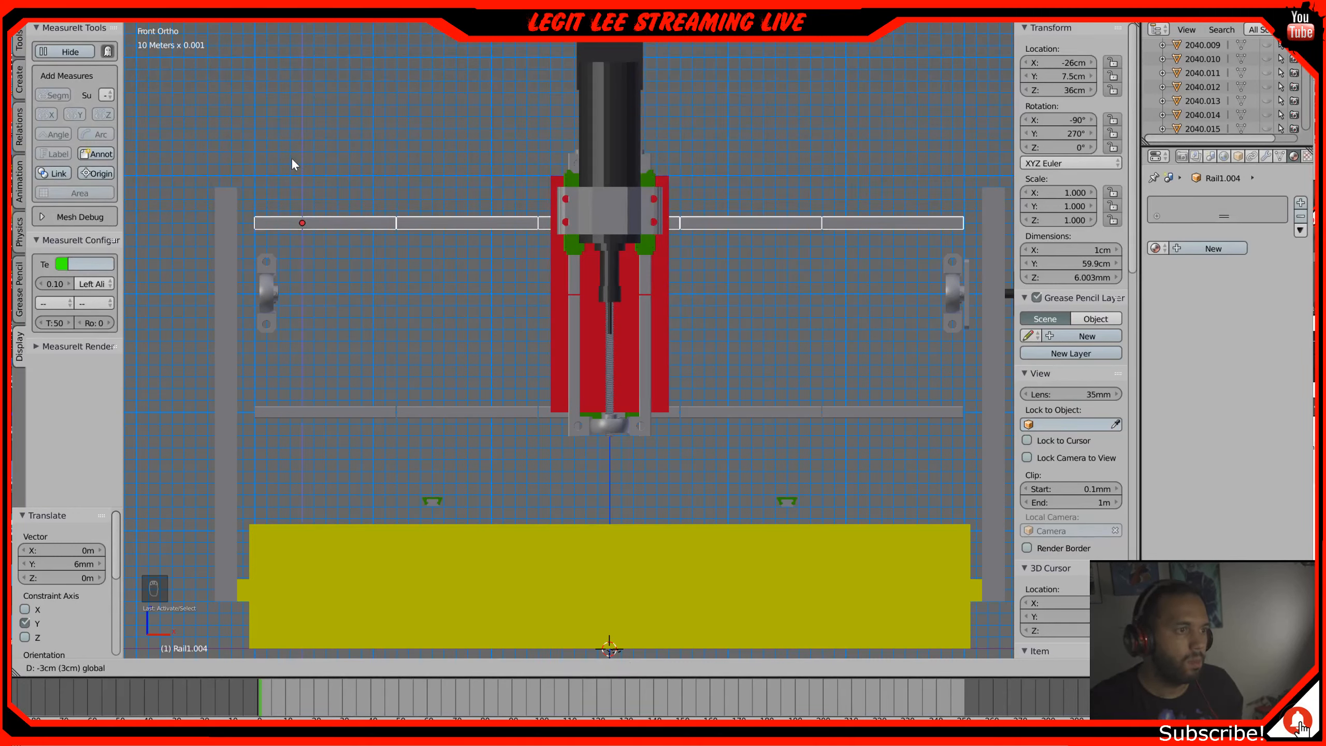
{"action": "left_click", "coordinate": [291, 158]}
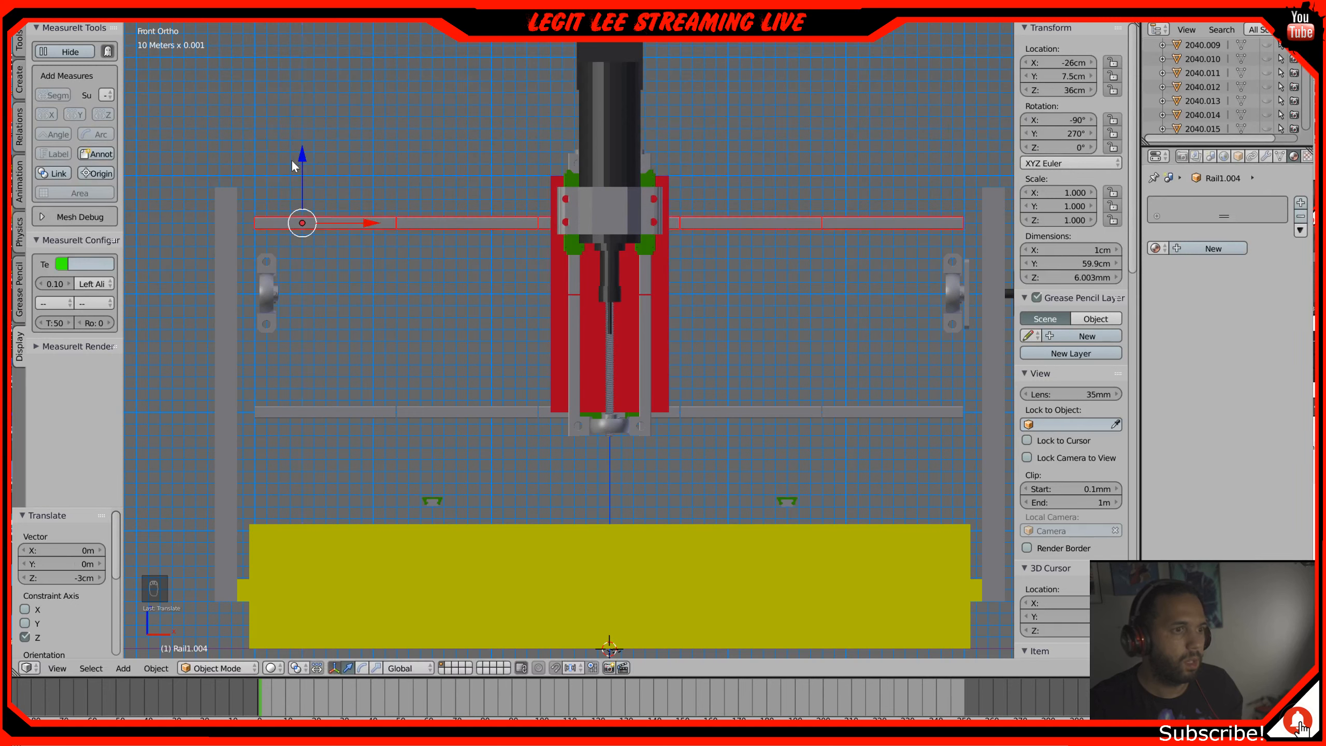
Step: Raise the lower horizontal gantry rail 5 cm along the Z axis to a Z location of 25 cm
{"action": "right_click", "coordinate": [421, 412]}
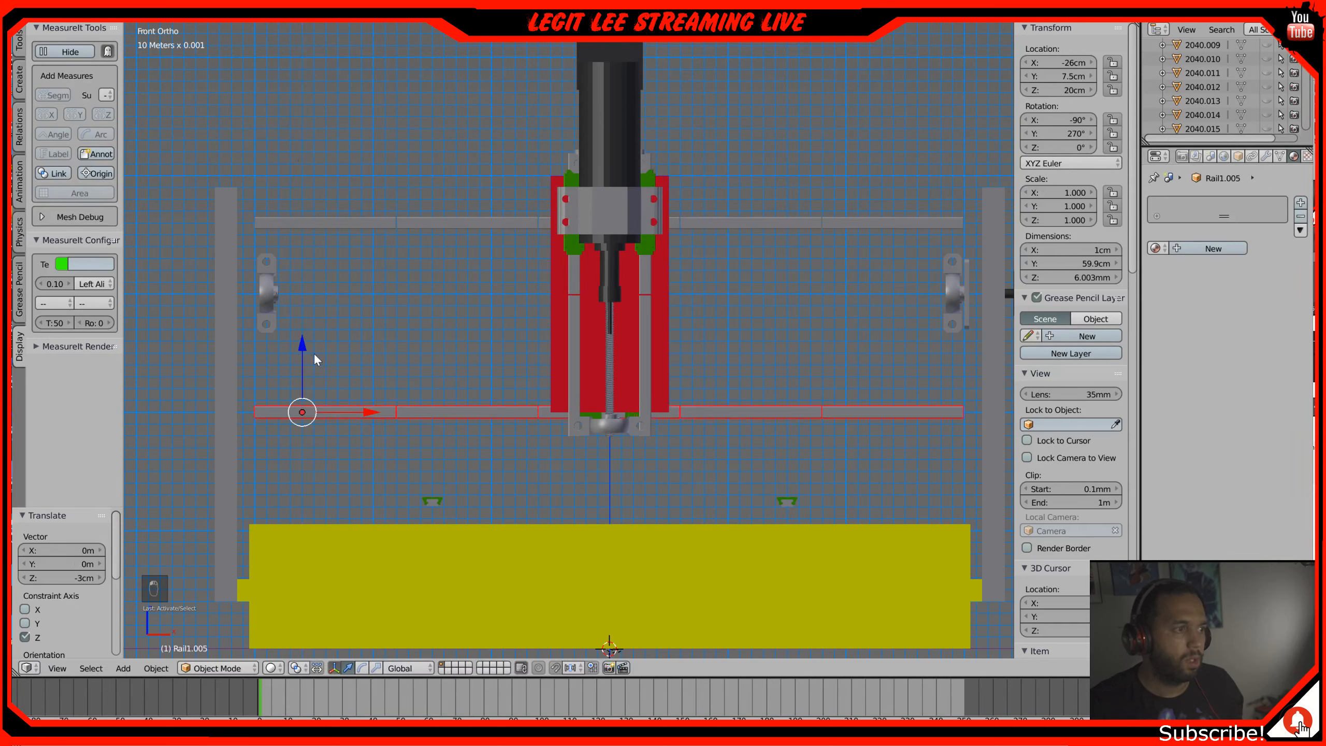
{"action": "key", "text": "g"}
{"action": "key", "text": "z"}
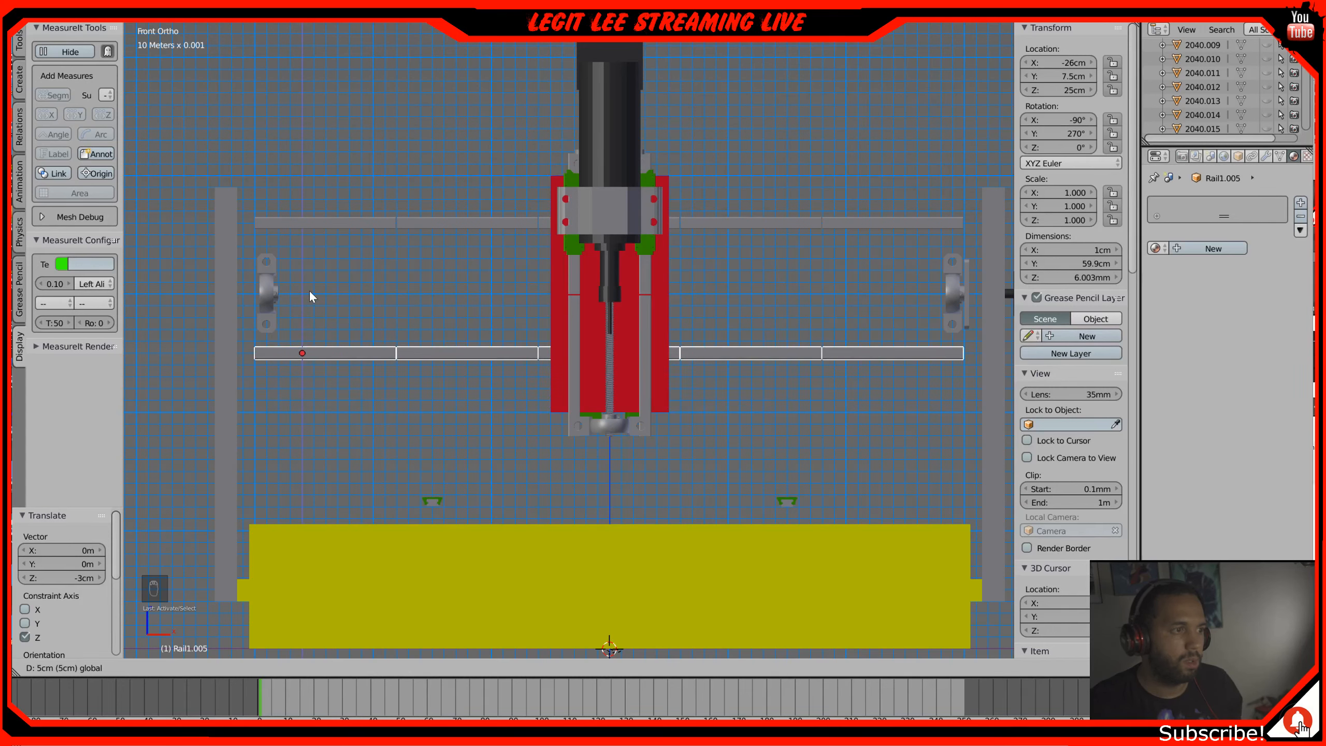
{"action": "left_click", "coordinate": [310, 292]}
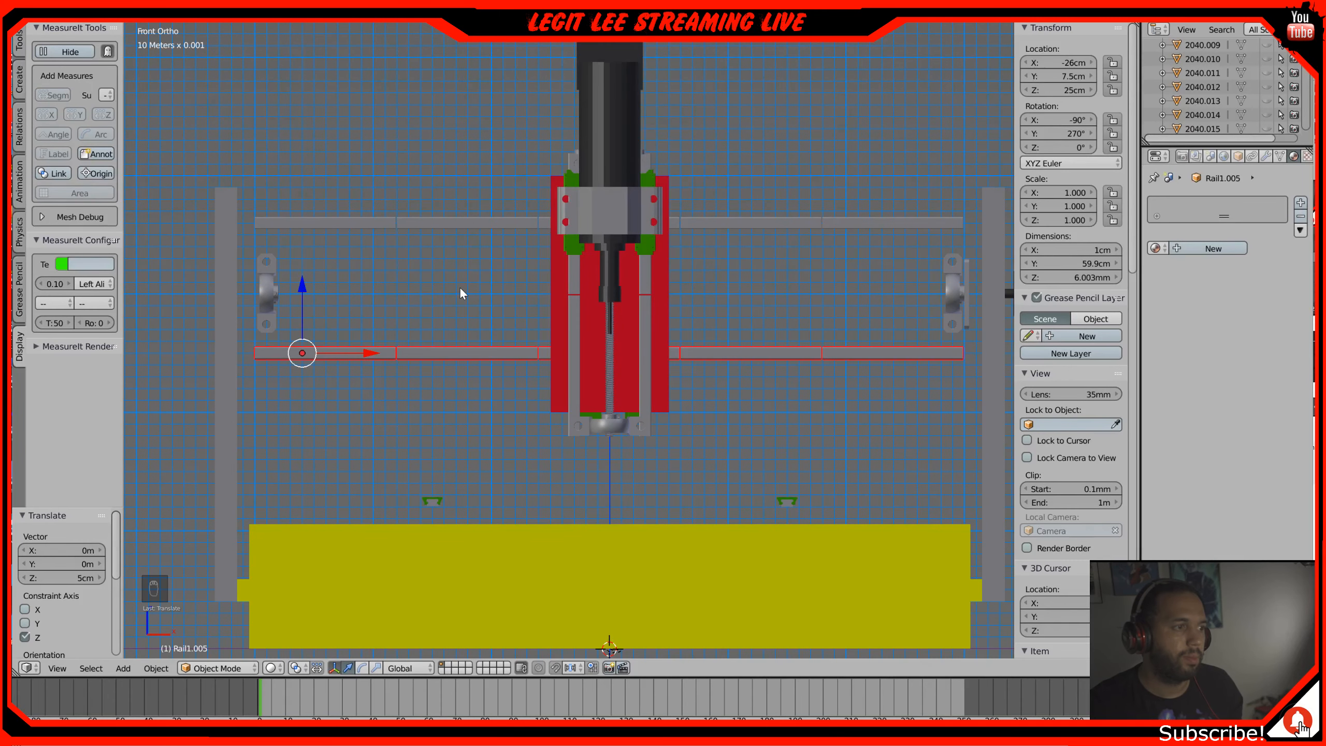
Step: Raise the two lower green carriages behind the red plate 5 cm along Z, onto the lower horizontal rail
{"action": "middle_click_drag", "start_coordinate": [459, 286], "coordinate": [528, 336]}
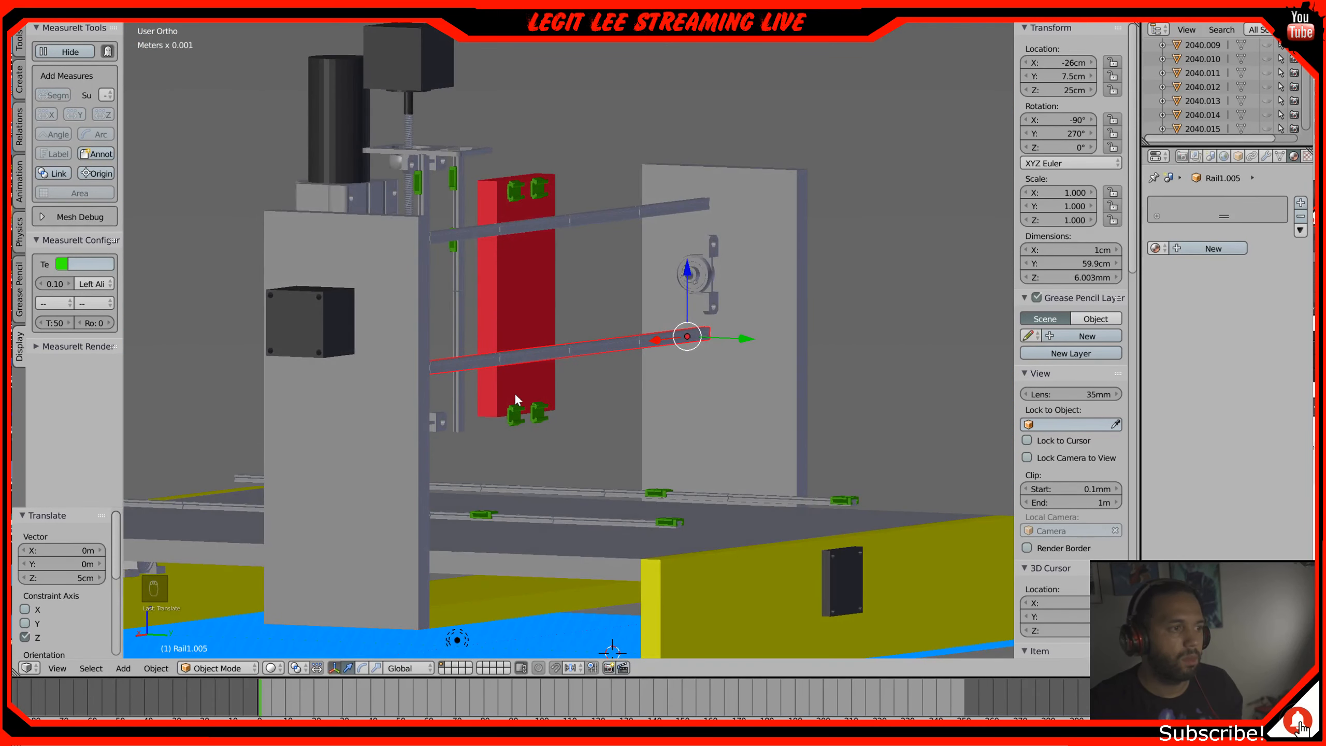
{"action": "right_click", "coordinate": [516, 416]}
{"action": "right_click", "coordinate": [541, 412]}
{"action": "key", "text": "KP_1"}
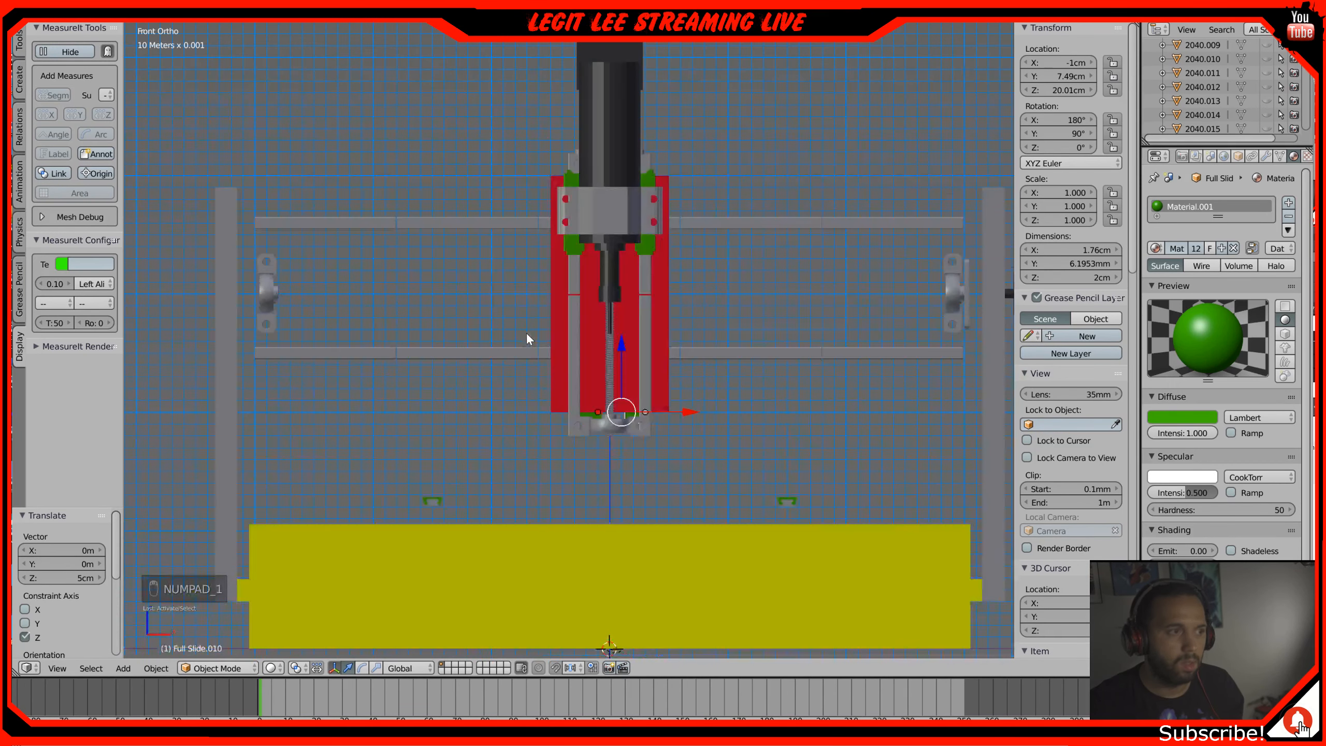
{"action": "scroll", "coordinate": [625, 346], "scroll_direction": "up", "scroll_amount": 3}
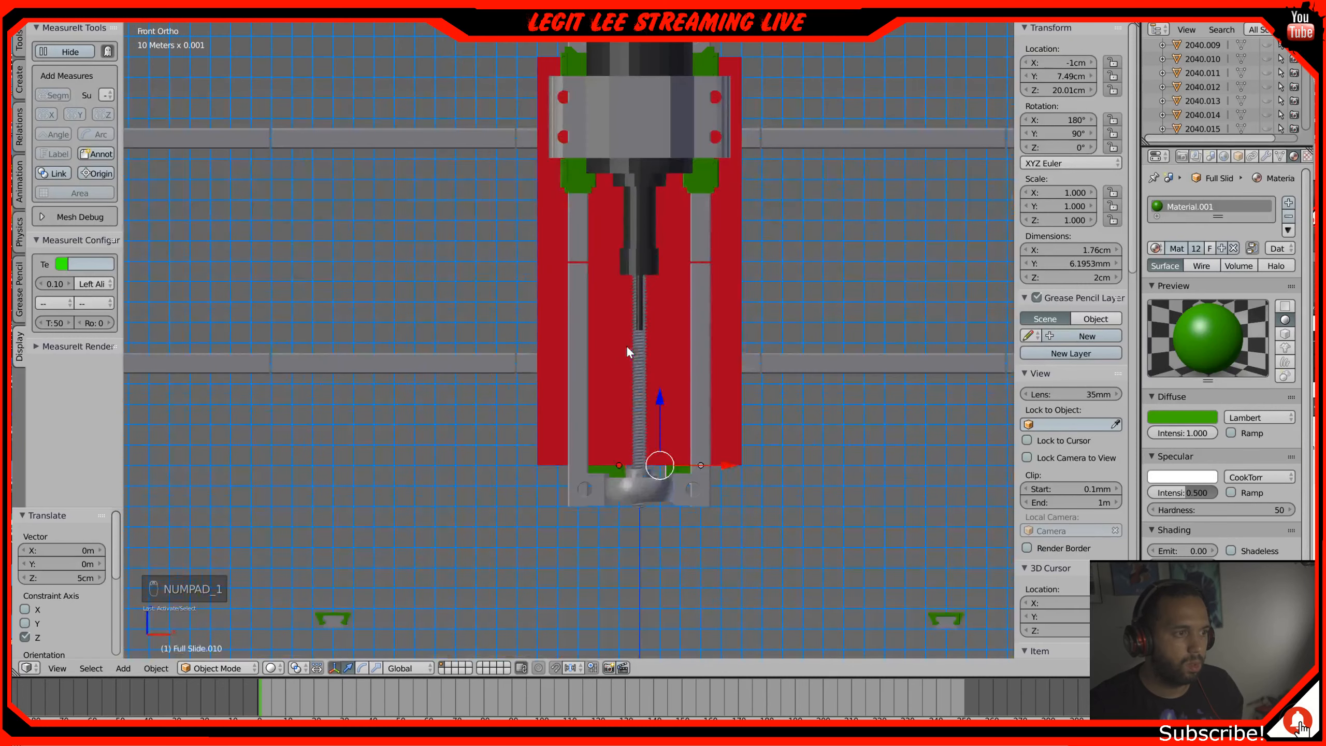
{"action": "key", "text": "z"}
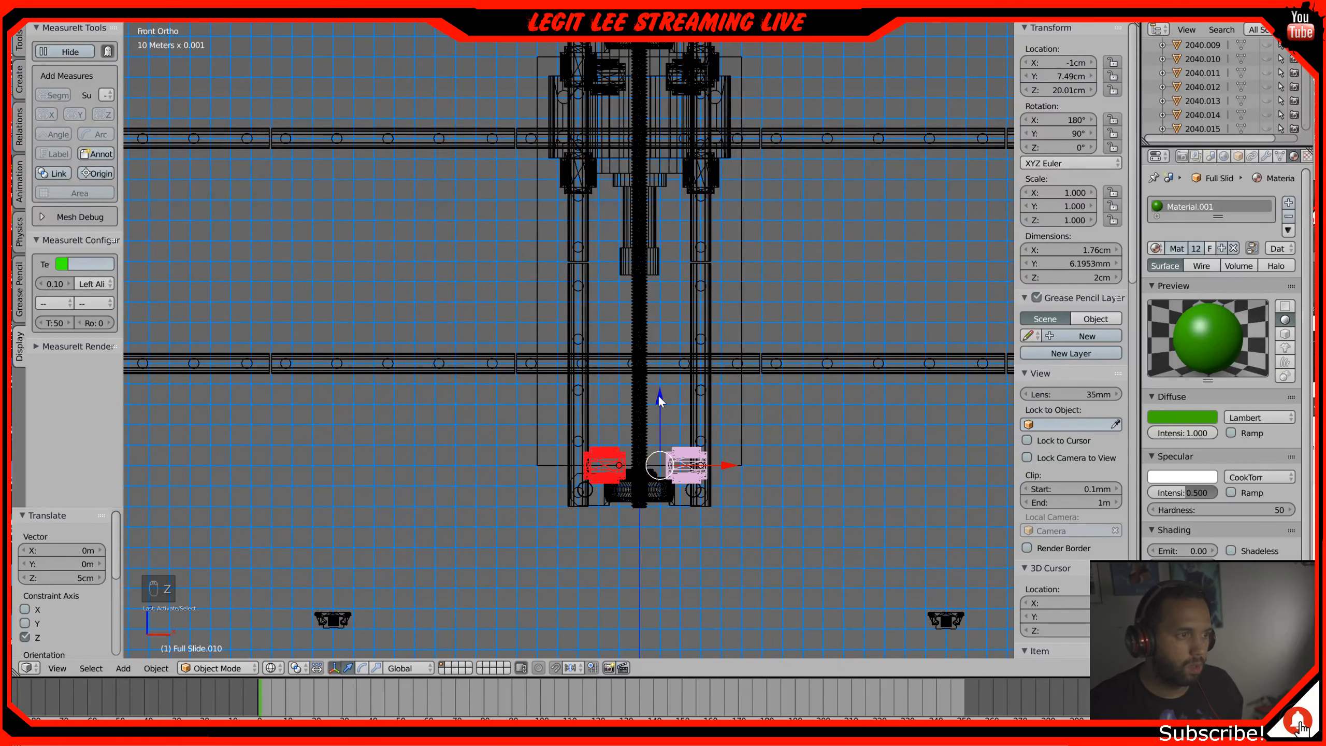
{"action": "key", "text": "g"}
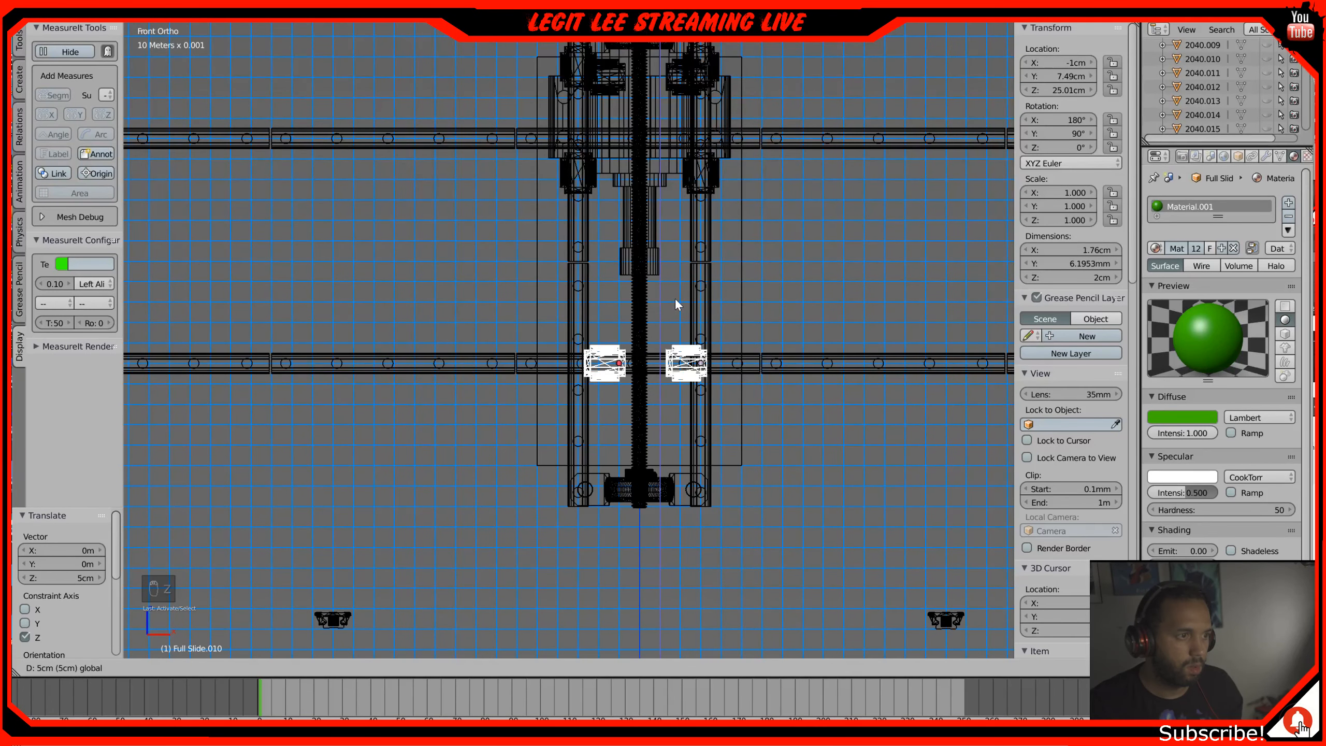
{"action": "left_click", "coordinate": [676, 297]}
{"action": "middle_click_drag", "start_coordinate": [674, 254], "coordinate": [673, 464], "text": "shift"}
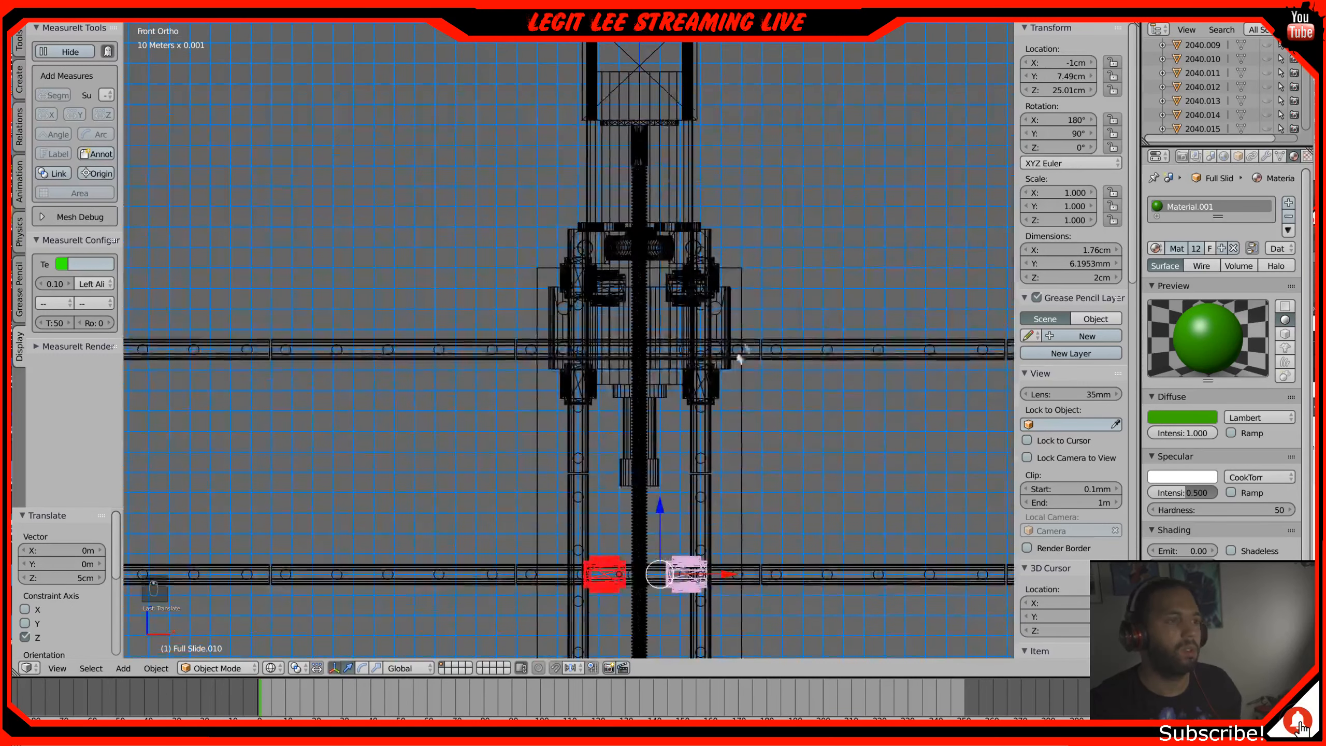
Step: Lower the two upper green carriages 3 cm along Z, onto the upper horizontal rail, and check their fit in solid shading
{"action": "middle_click_drag", "start_coordinate": [742, 351], "coordinate": [683, 359]}
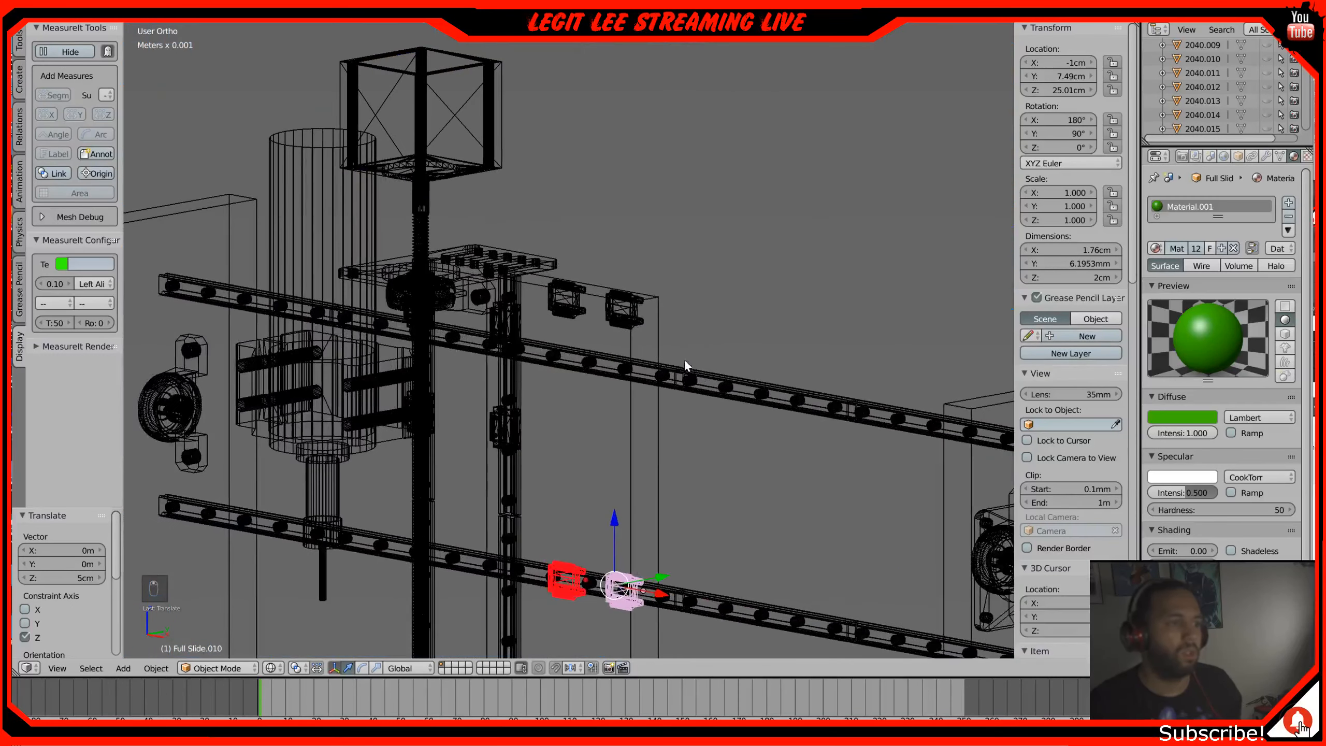
{"action": "left_click", "coordinate": [626, 311]}
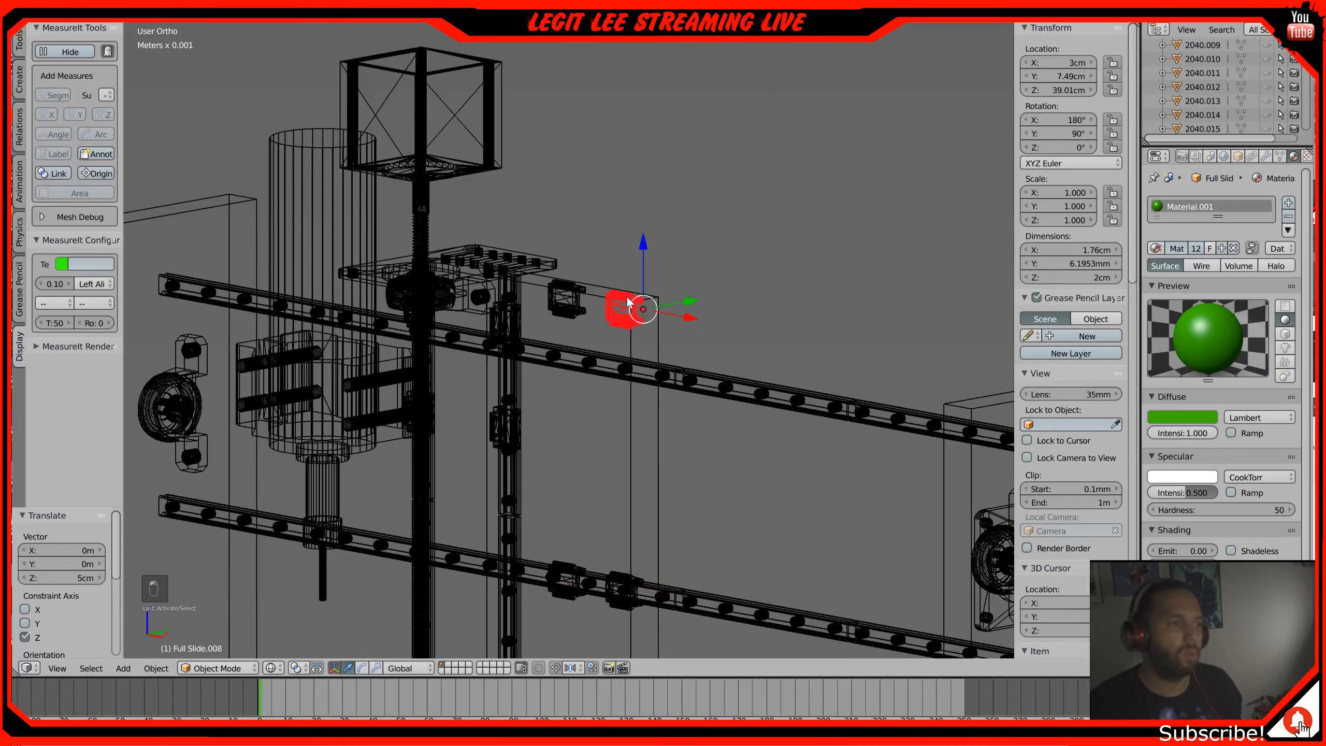
{"action": "left_click", "coordinate": [574, 292], "text": "shift"}
{"action": "key", "text": "KP_1"}
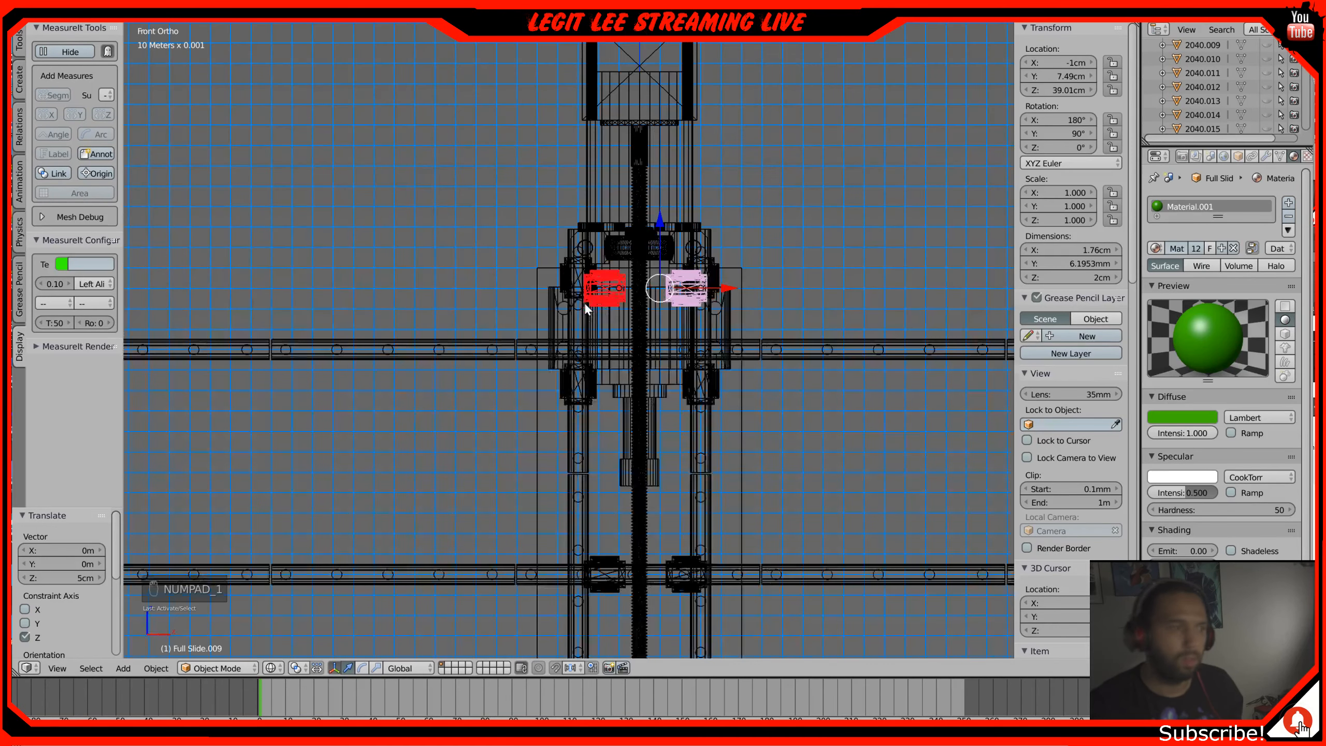
{"action": "key", "text": "g"}
{"action": "key", "text": "z"}
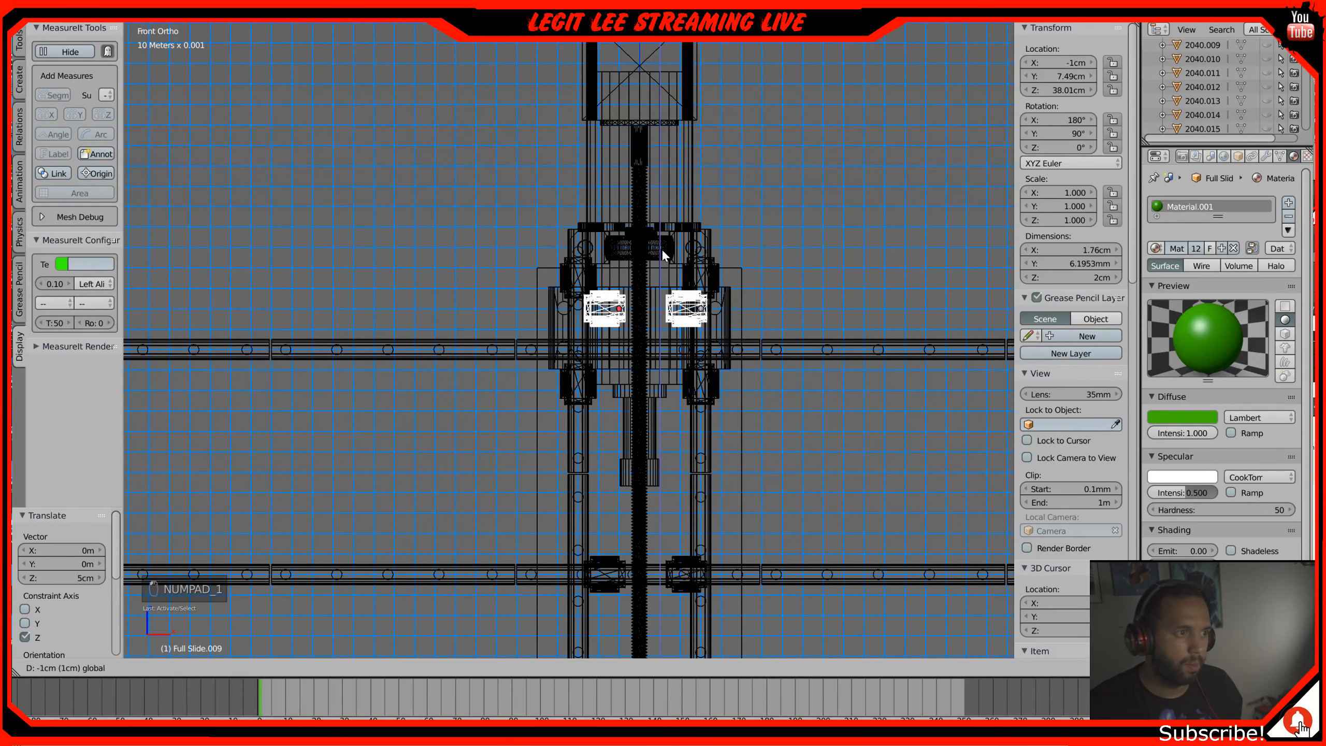
{"action": "left_click", "coordinate": [665, 281]}
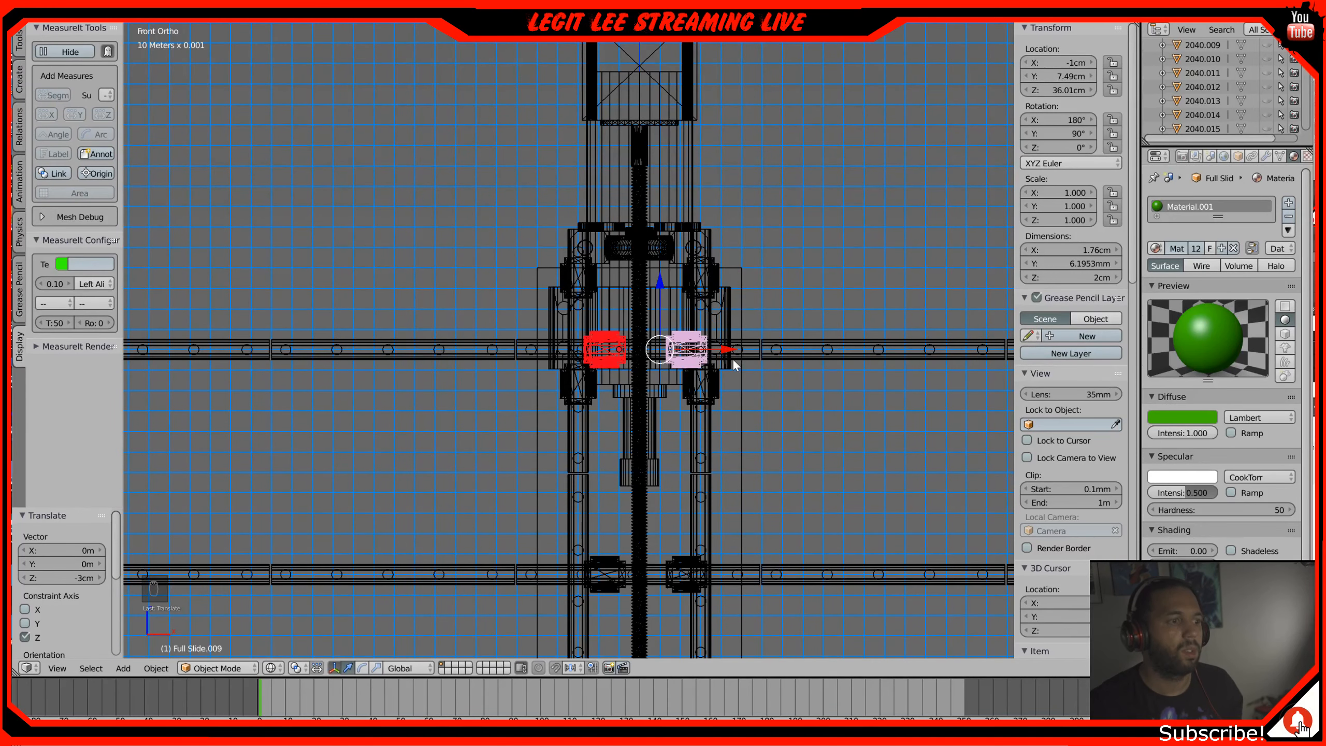
{"action": "key", "text": "z"}
{"action": "middle_click_drag", "start_coordinate": [732, 359], "coordinate": [514, 397]}
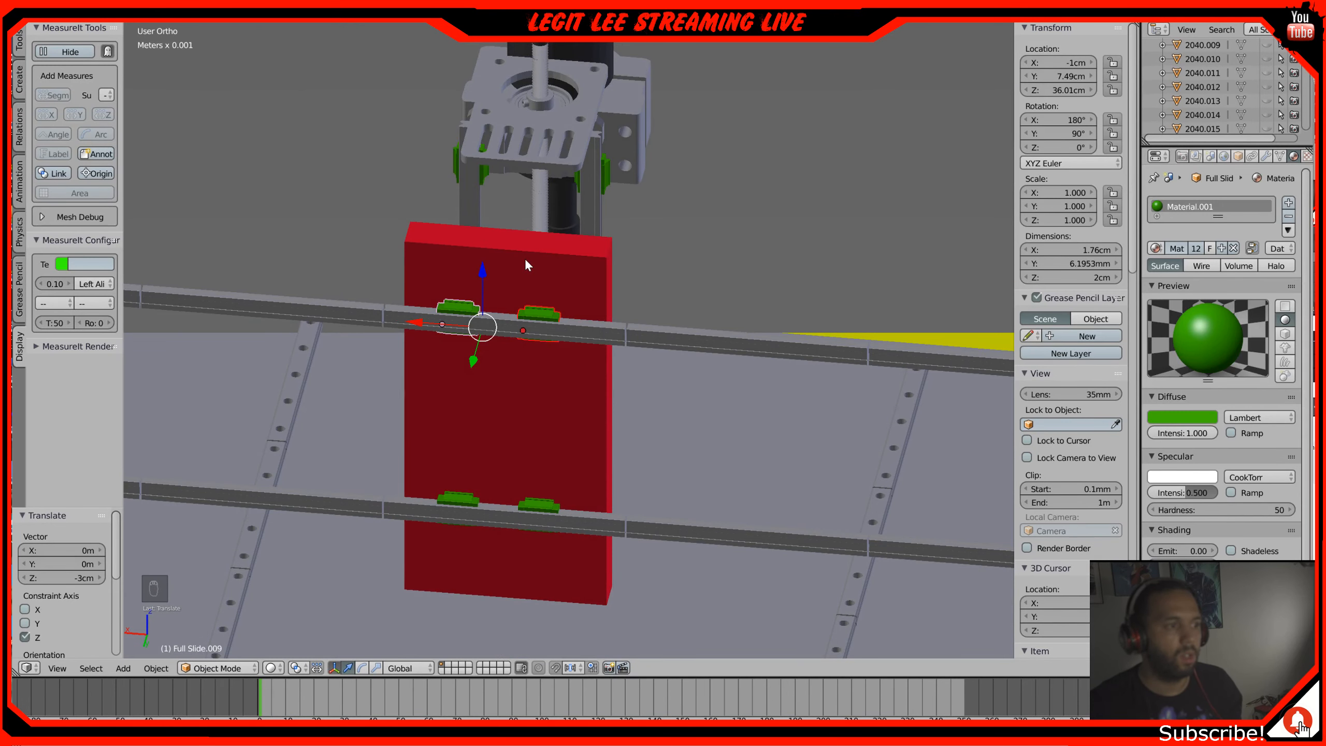
Step: Raise the red plate 1 cm along the Z axis to a Z location of 31 cm
{"action": "key", "text": "KP_1"}
{"action": "key", "text": "z"}
{"action": "scroll", "coordinate": [527, 266], "scroll_direction": "down", "scroll_amount": 3}
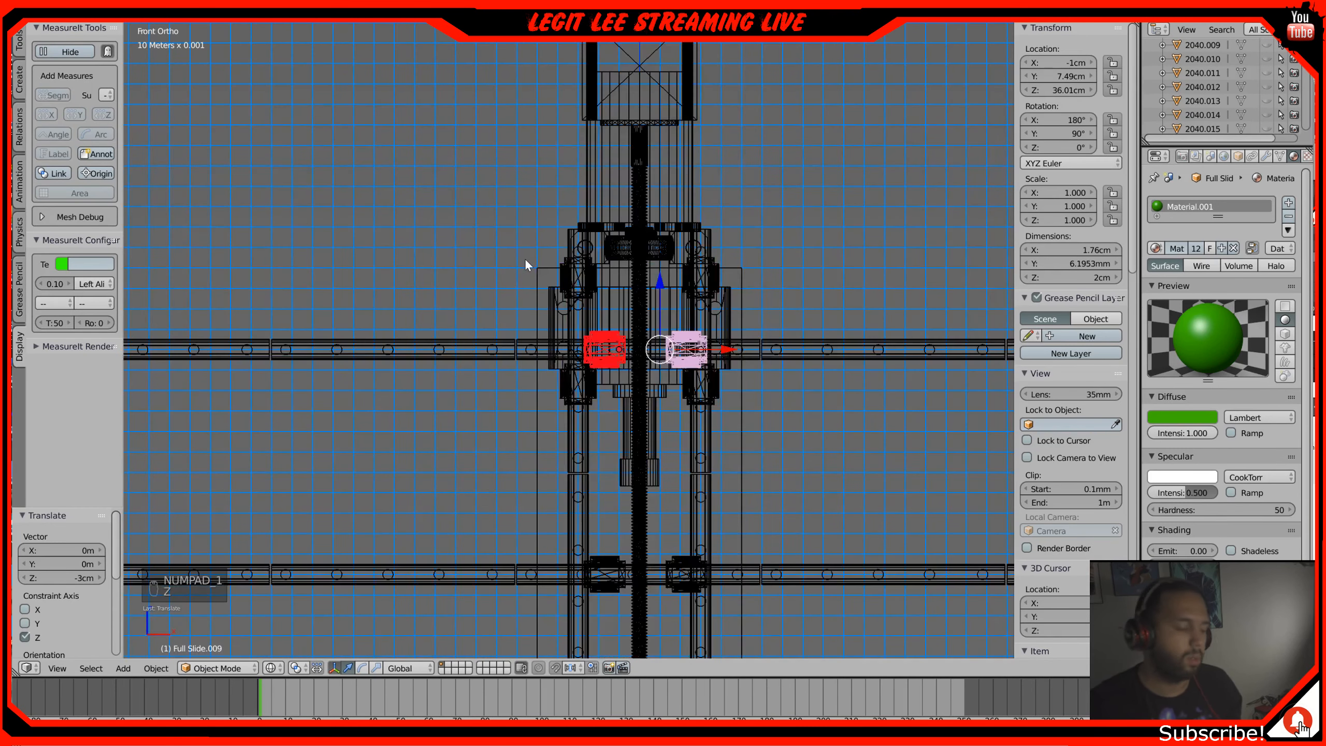
{"action": "middle_click_drag", "start_coordinate": [569, 415], "coordinate": [535, 250], "text": "shift"}
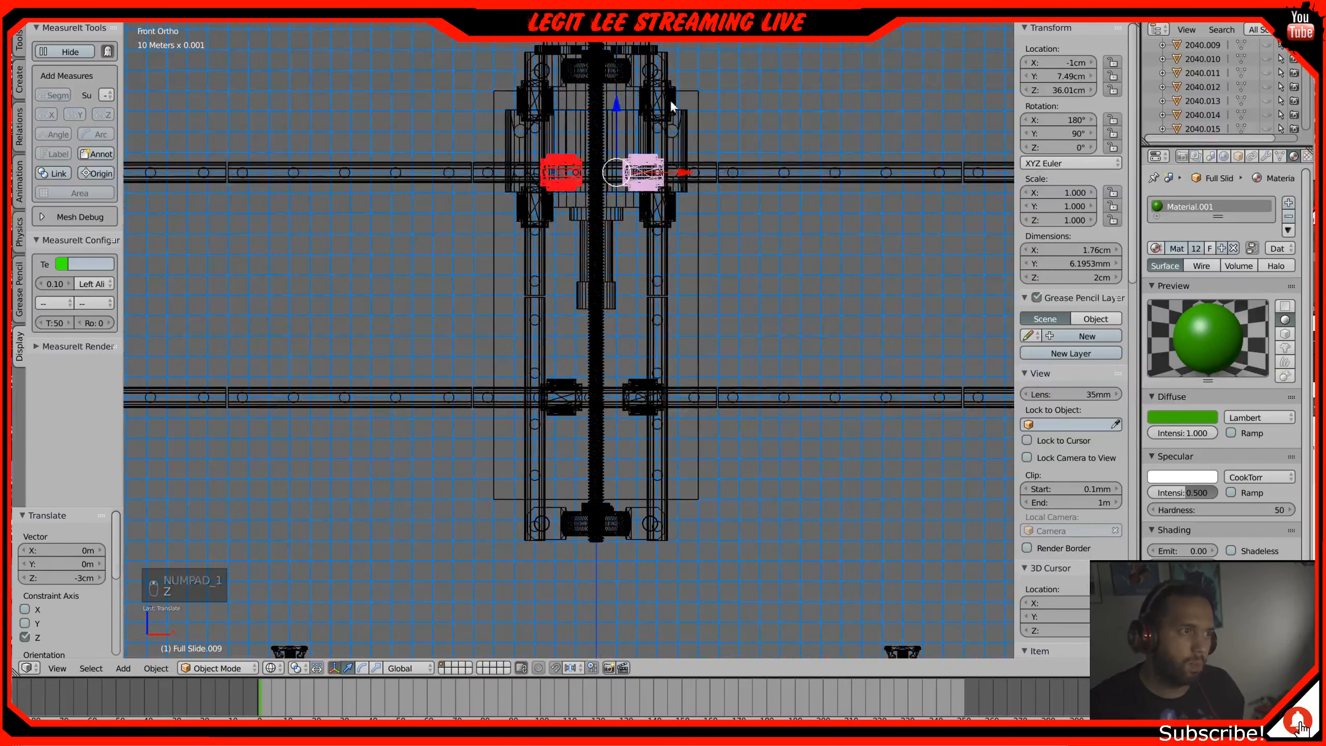
{"action": "right_click", "coordinate": [694, 92]}
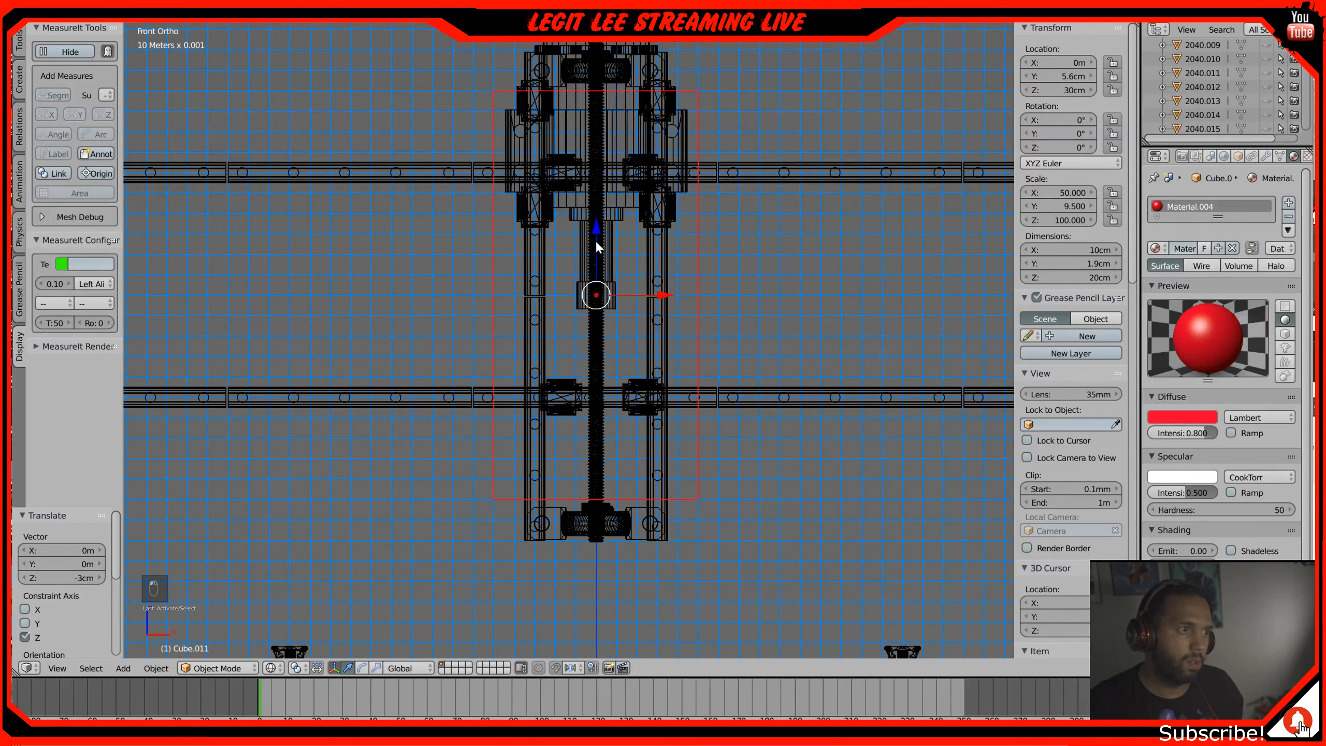
{"action": "key", "text": "g"}
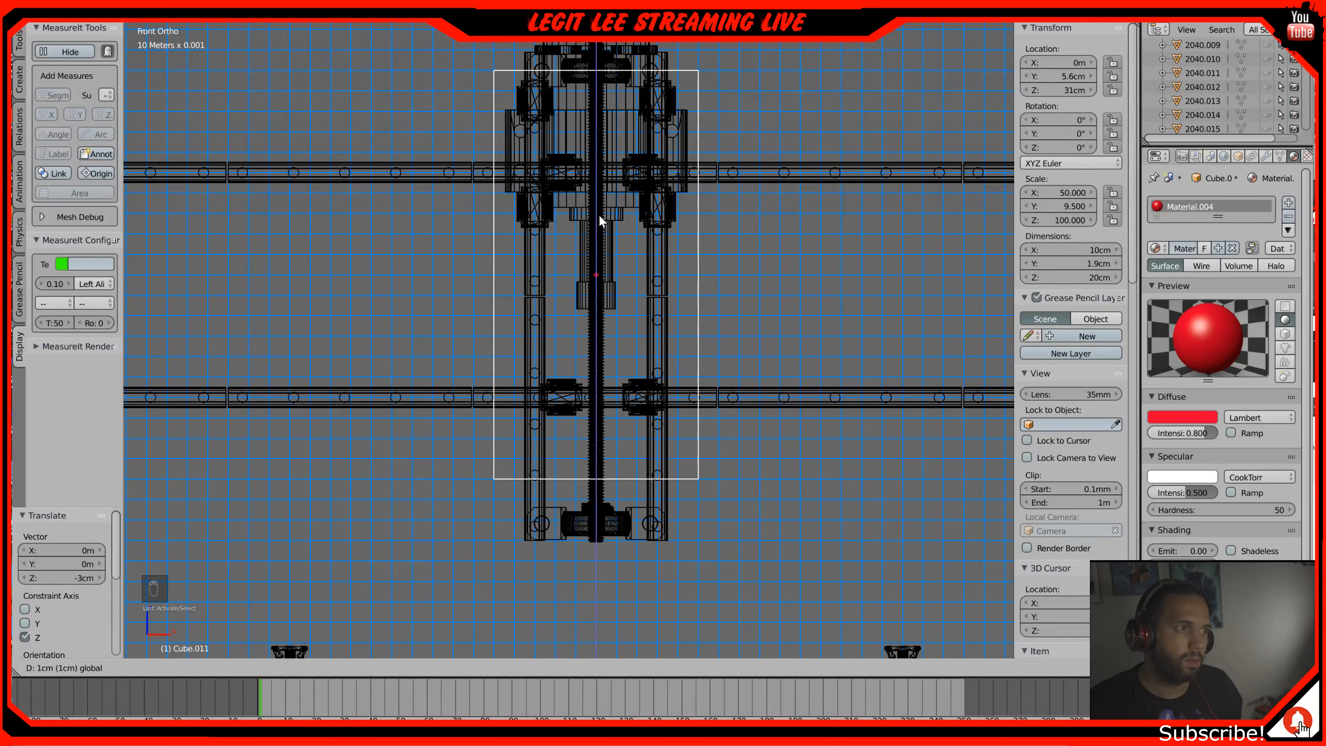
{"action": "left_click", "coordinate": [598, 213]}
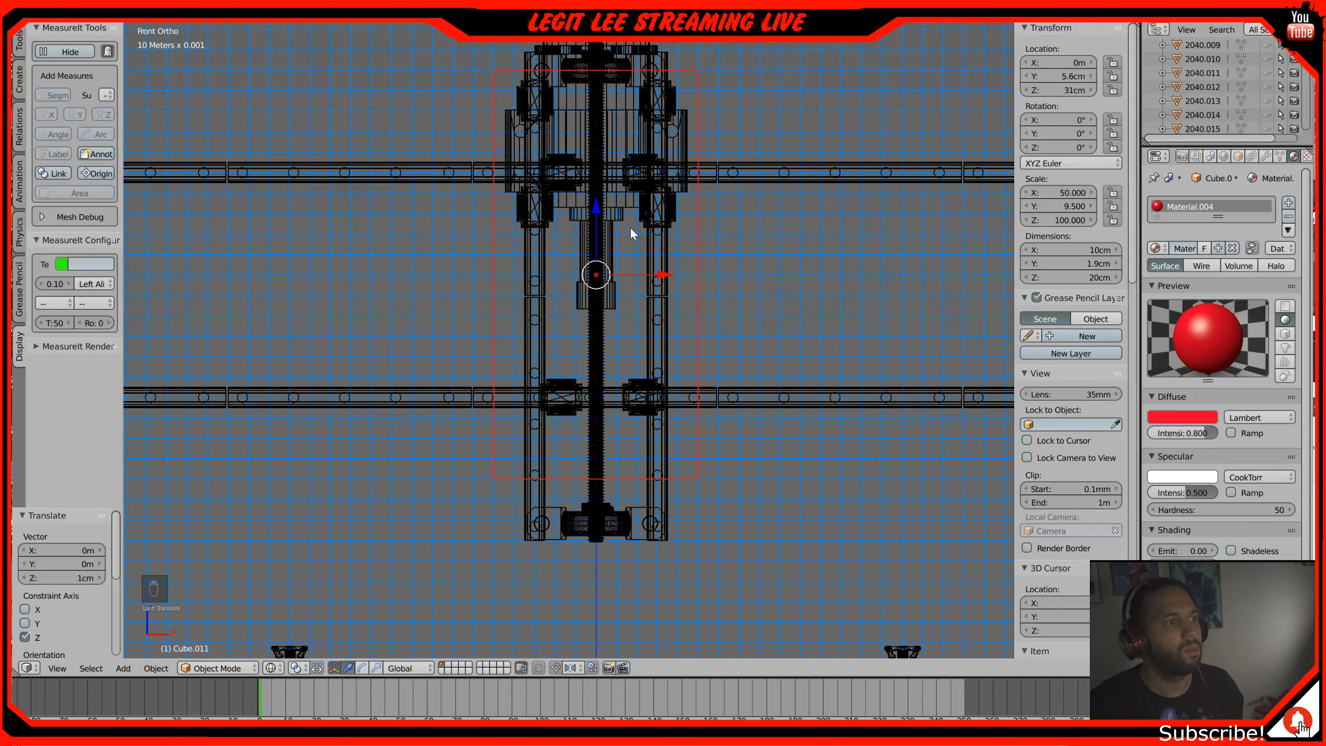
Step: Inspect the raised red plate from several angles against the horizontal rail carriages and the vertical Z-axis rails in solid shading
{"action": "key", "text": "z"}
{"action": "mouse_move", "coordinate": [632, 231]}
{"action": "middle_mouse_down"}
{"action": "mouse_move", "coordinate": [642, 253]}
{"action": "mouse_move", "coordinate": [672, 261]}
{"action": "middle_mouse_up"}
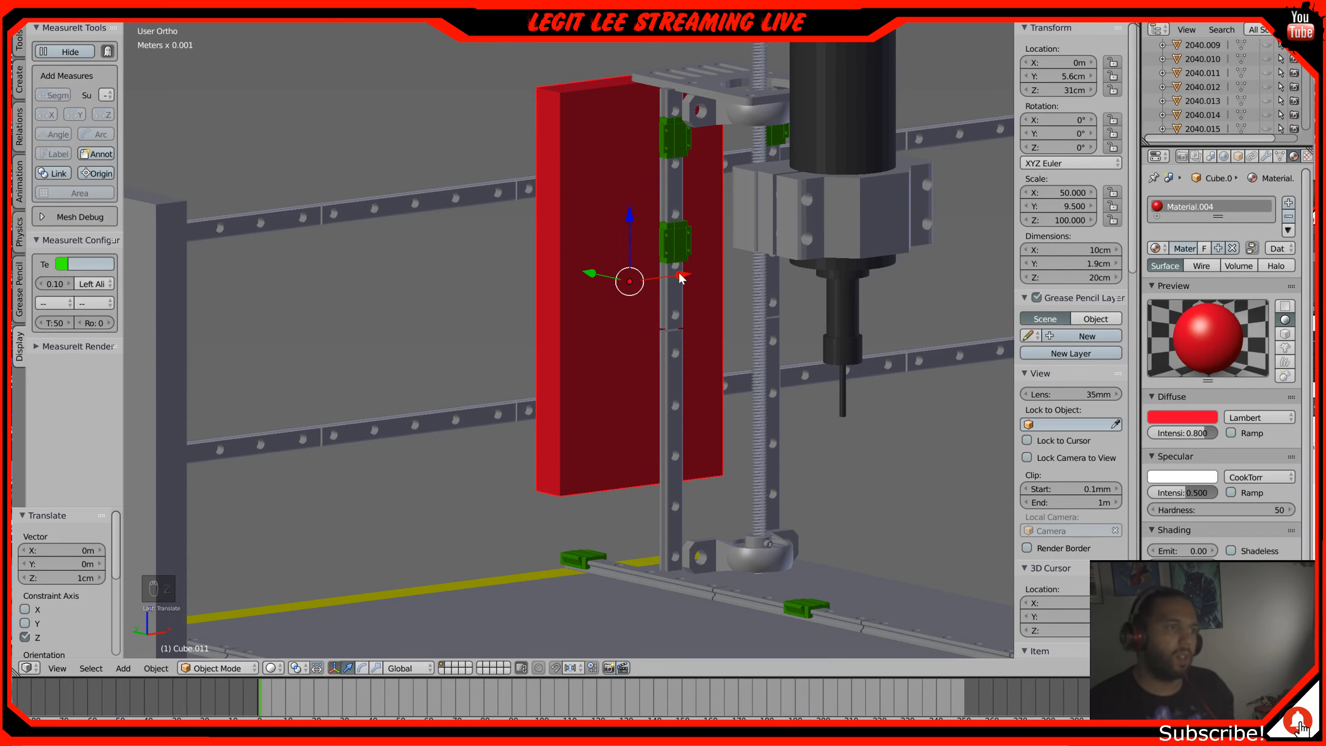
{"action": "middle_click_drag", "start_coordinate": [673, 257], "coordinate": [495, 280]}
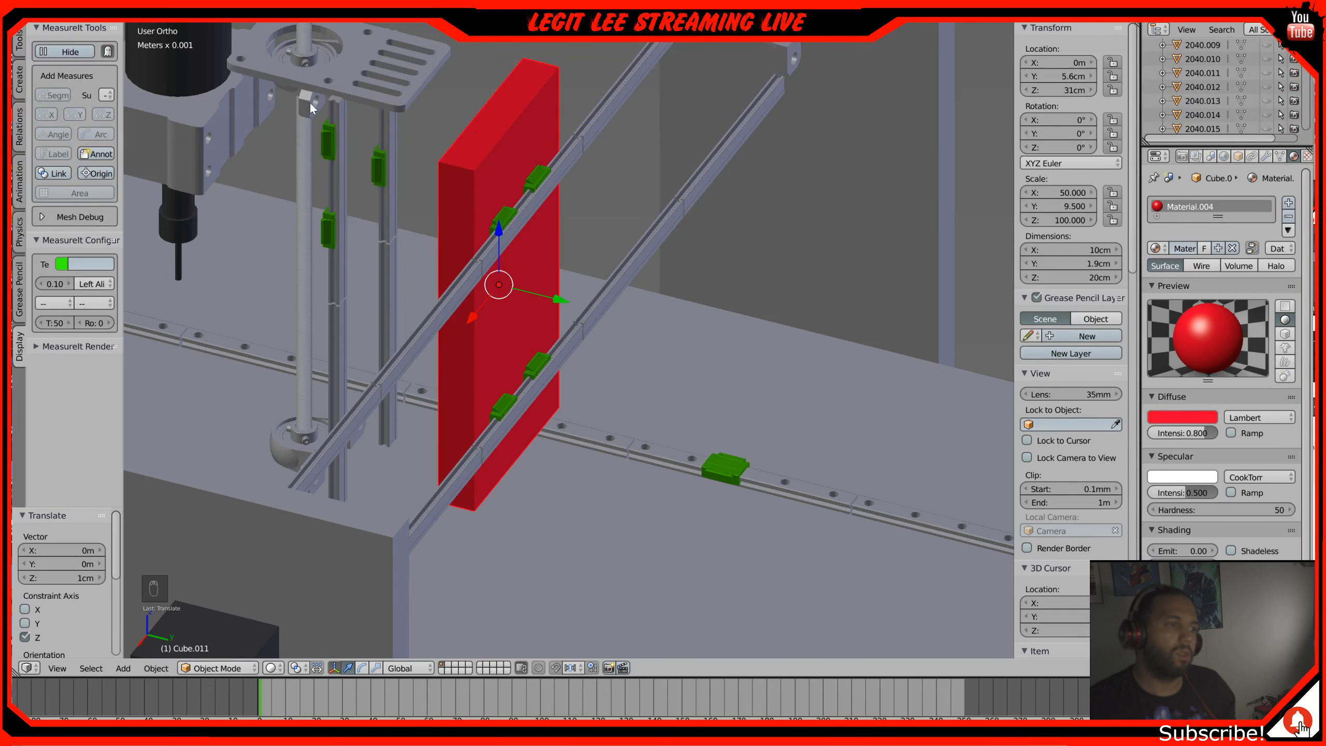
{"action": "middle_click_drag", "start_coordinate": [393, 174], "coordinate": [420, 169]}
{"action": "middle_click_drag", "start_coordinate": [572, 174], "coordinate": [547, 207]}
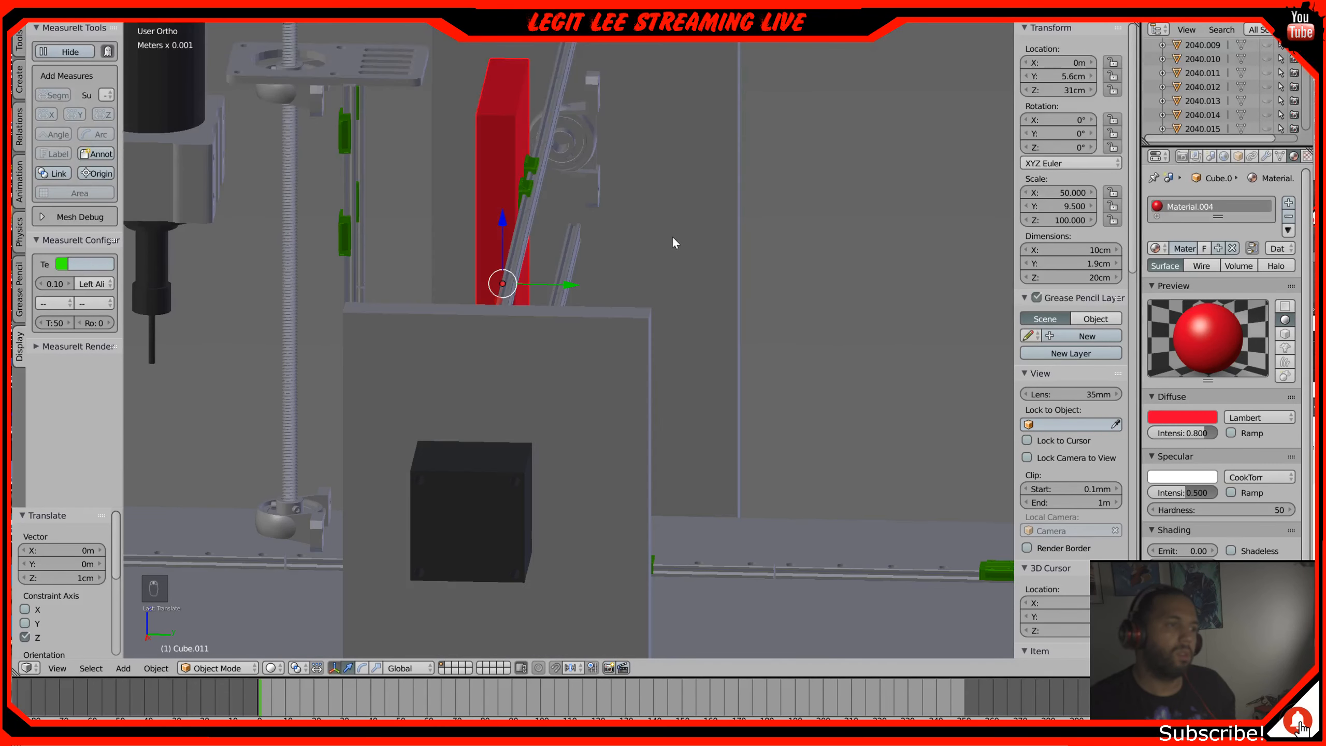
{"action": "middle_click_drag", "start_coordinate": [589, 257], "coordinate": [609, 413]}
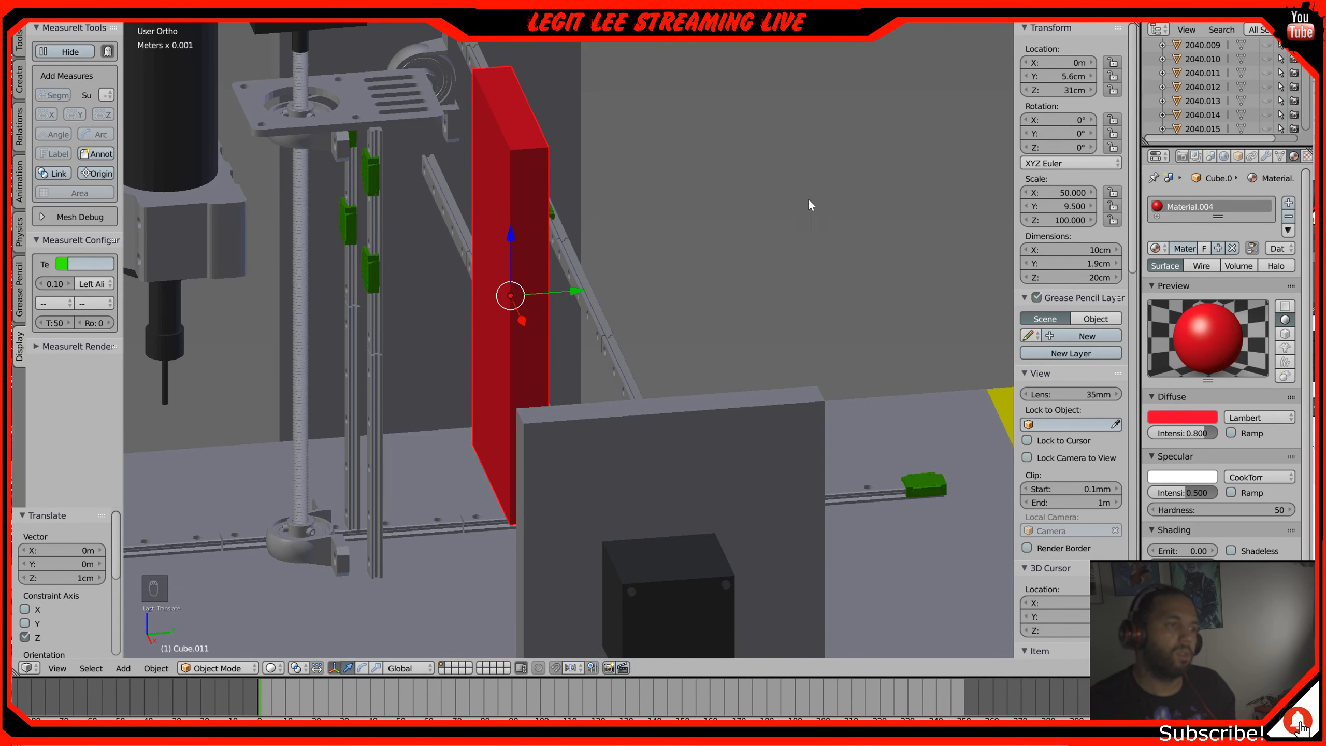
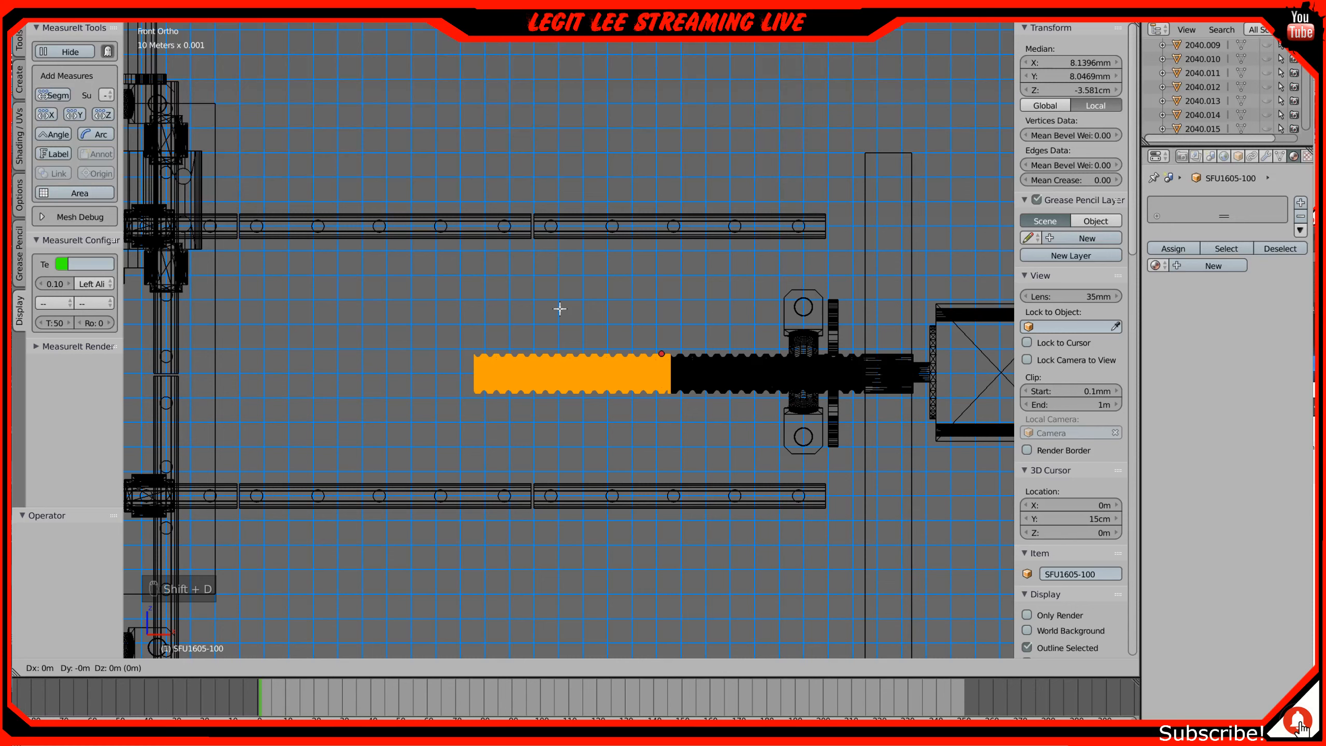
Step: Place the duplicated thread segment of the horizontal ball screw 8 cm along negative X, extending the screw's free end
{"action": "key", "text": "x"}
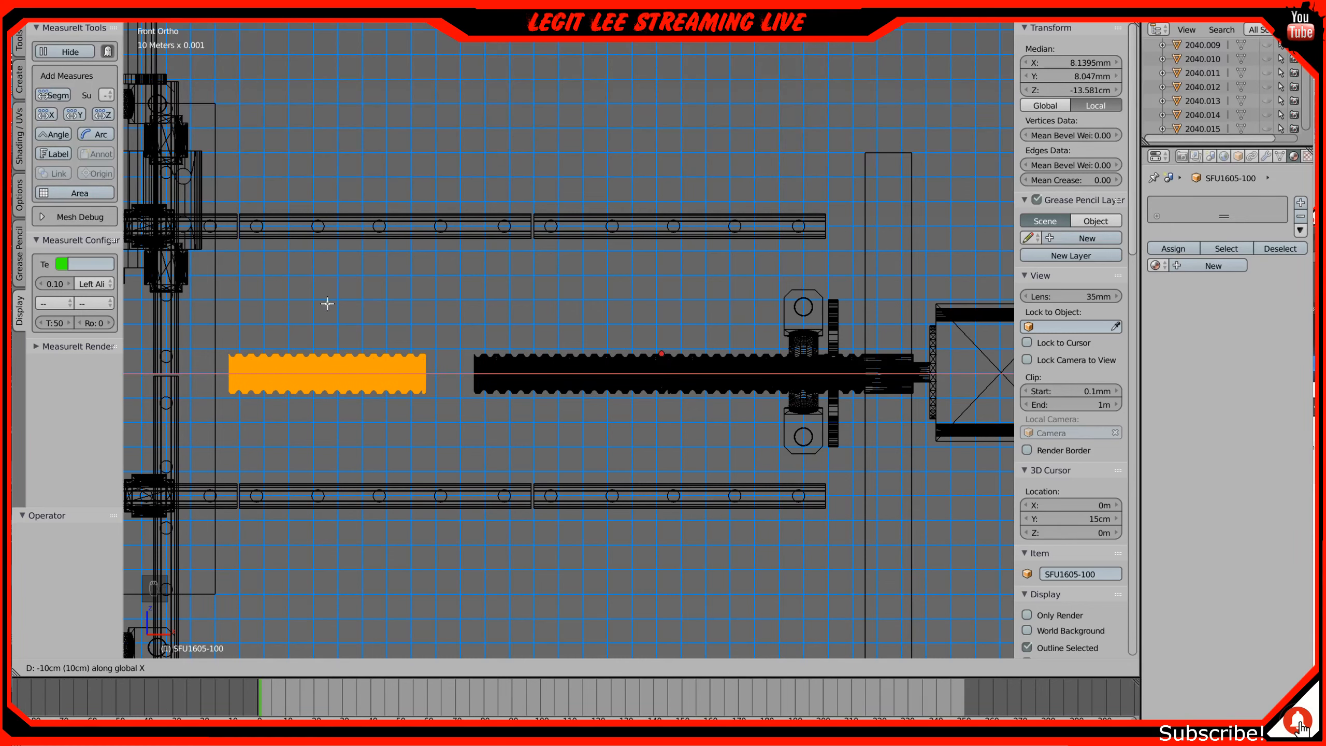
{"action": "left_click", "coordinate": [357, 303]}
{"action": "middle_click_drag", "start_coordinate": [357, 302], "coordinate": [468, 309], "text": "shift"}
{"action": "scroll", "coordinate": [468, 308], "scroll_direction": "down", "scroll_amount": 6}
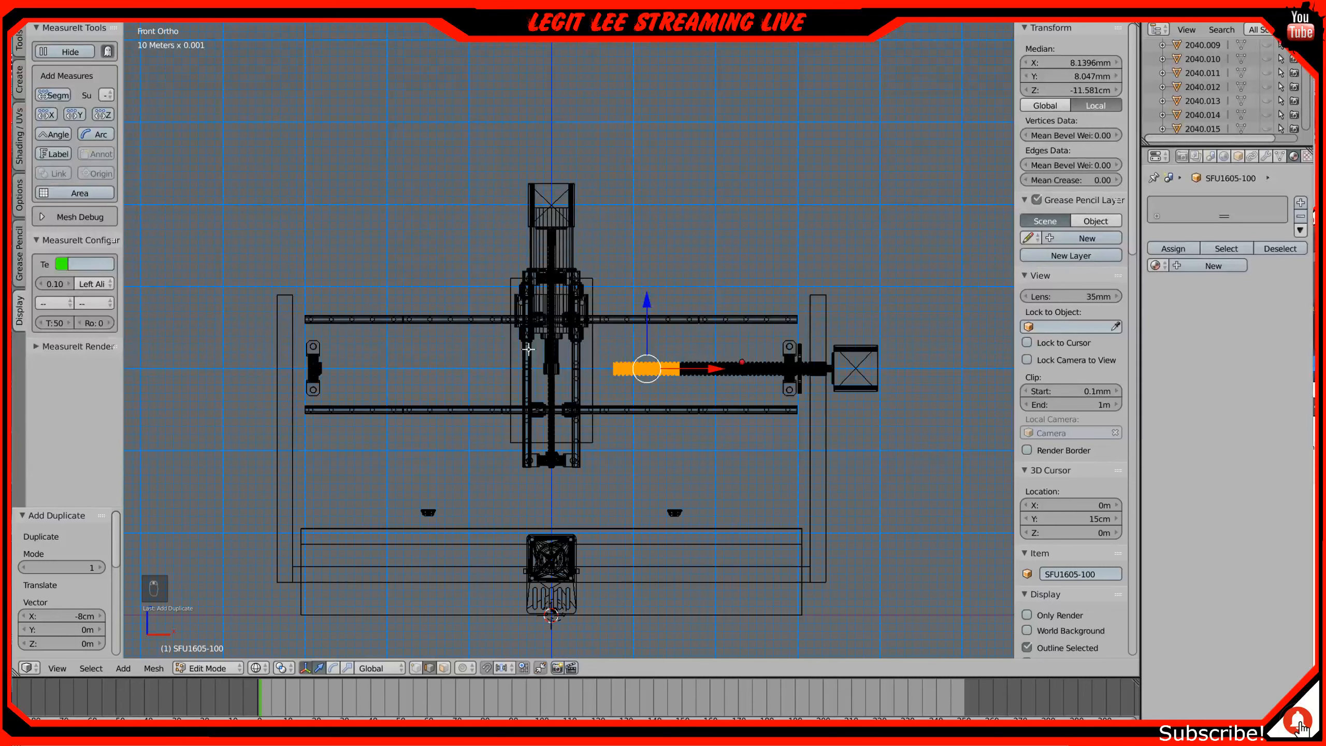
Step: Repeat the 8 cm thread duplication five more times so the ball screw reaches the bearing block opposite the motor
{"action": "key", "text": "shift+r"}
{"action": "key", "text": "shift+r"}
{"action": "key", "text": "shift+r"}
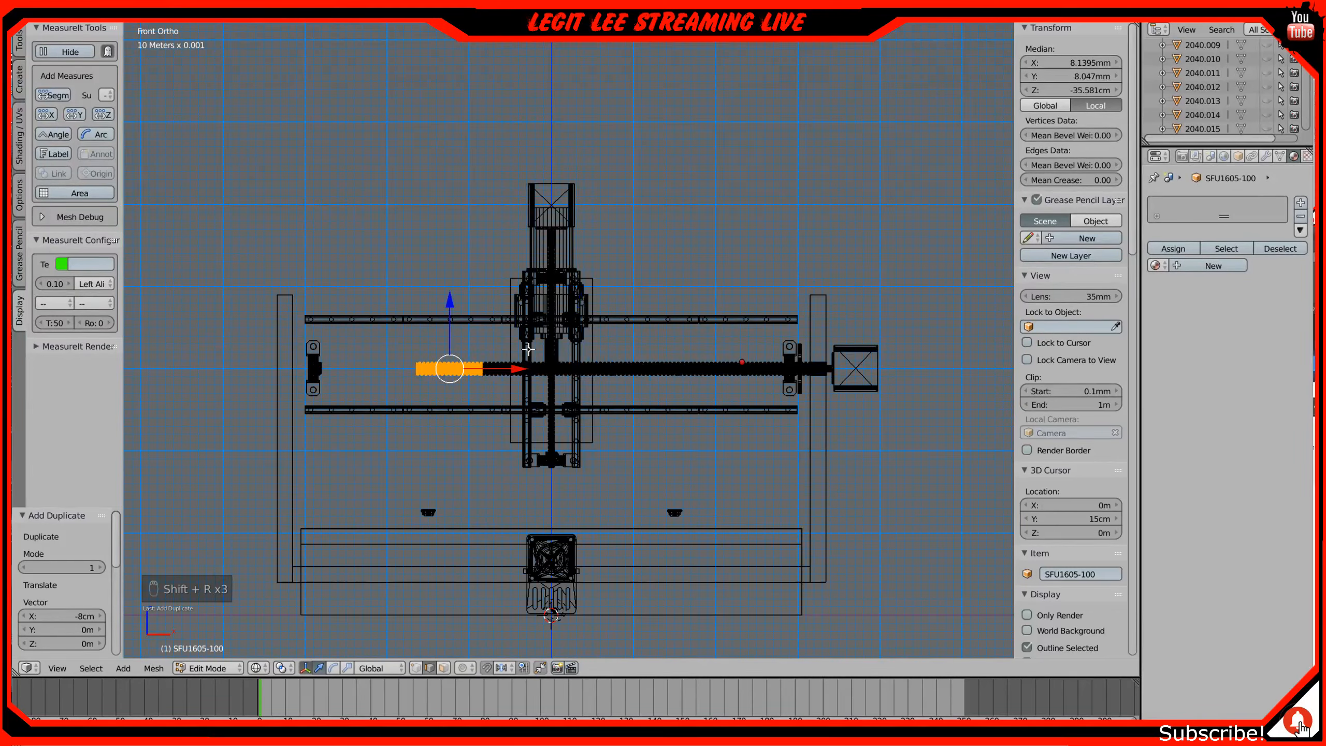
{"action": "key", "text": "shift+r"}
{"action": "key", "text": "shift+r"}
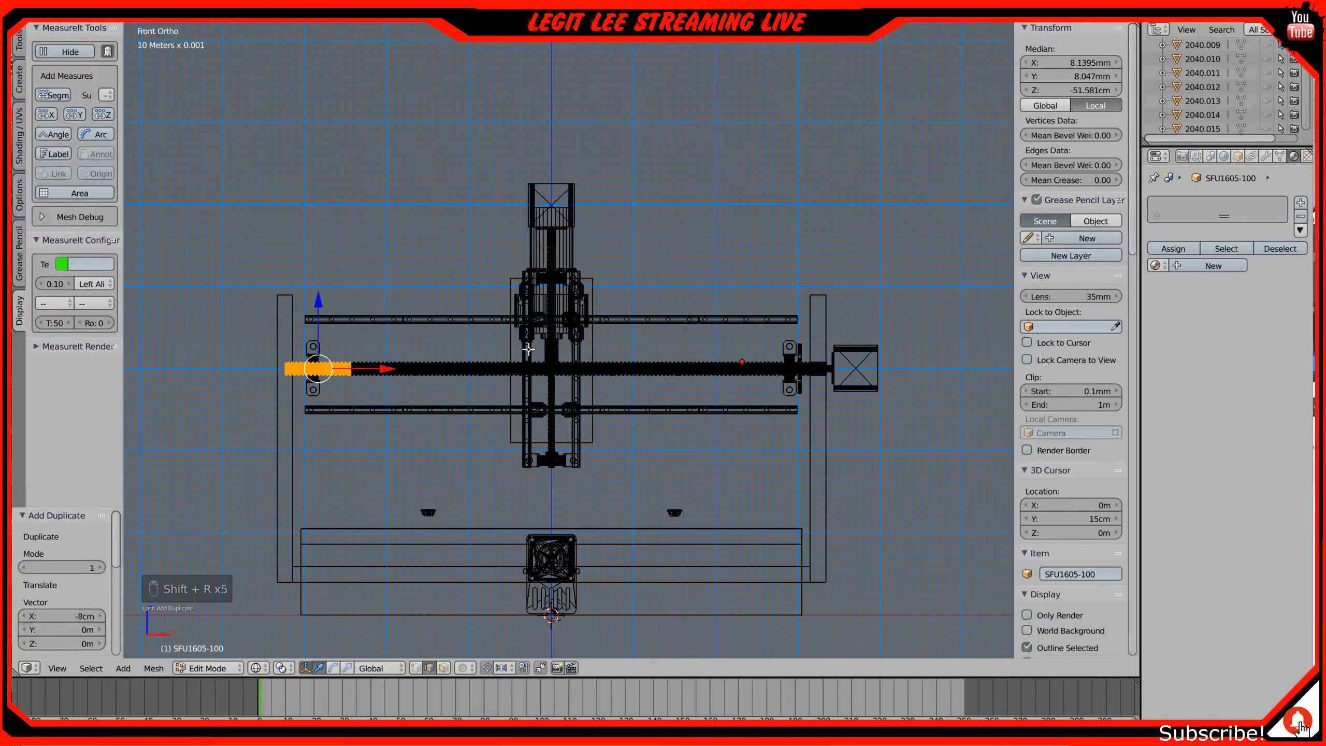
{"action": "key", "text": "shift+r"}
{"action": "key", "text": "shift+z"}
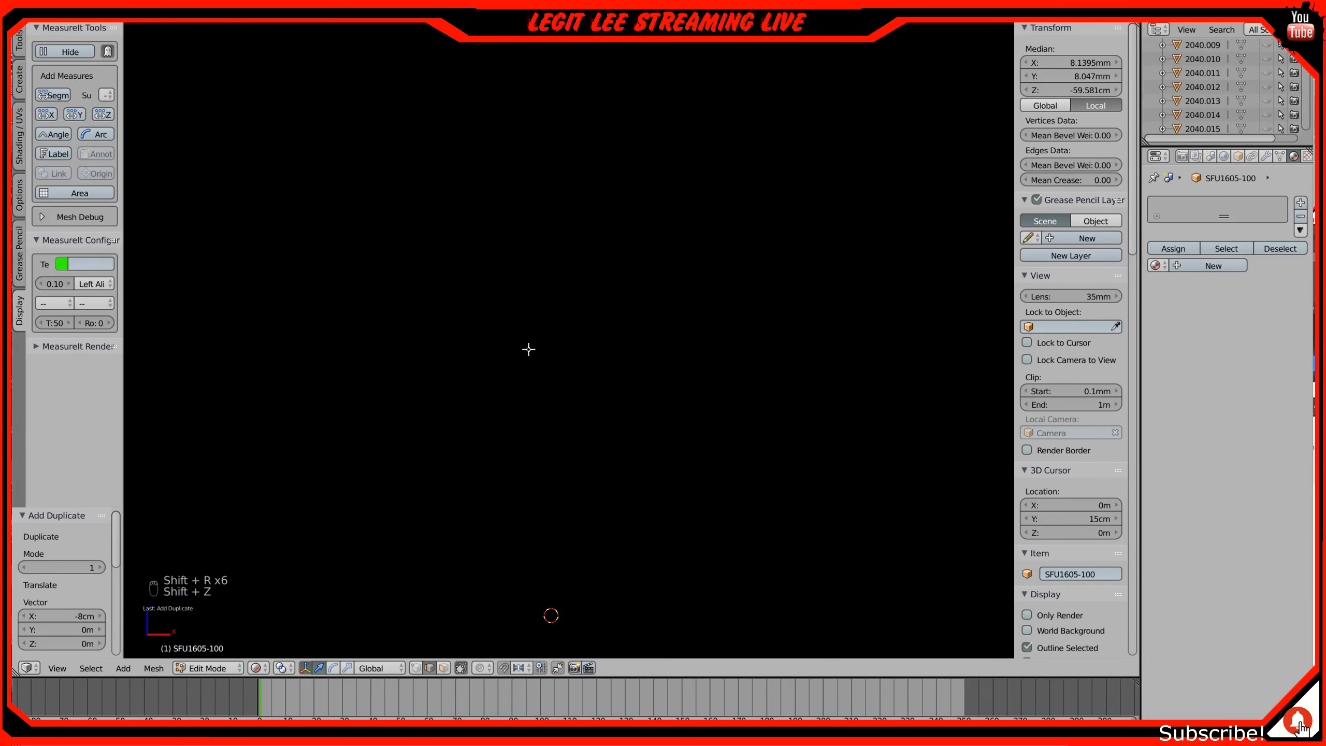
{"action": "key", "text": "shift+z"}
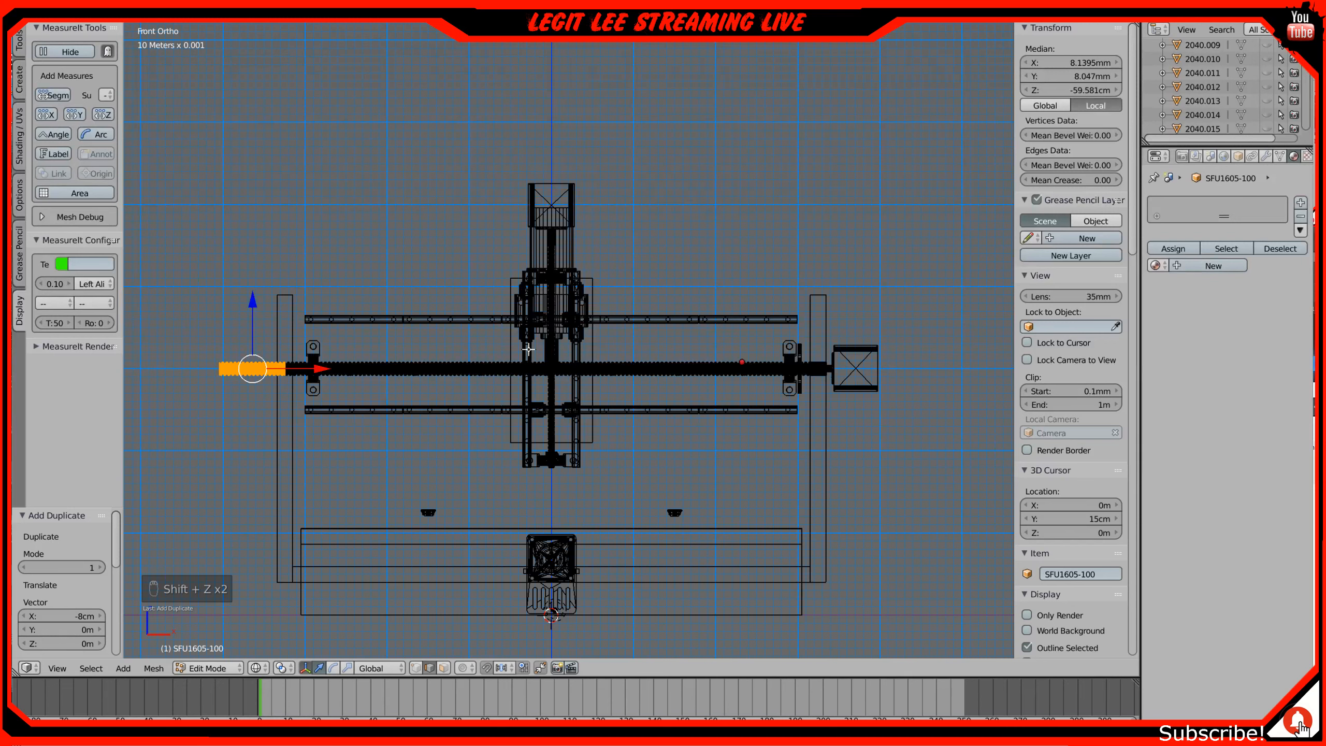
{"action": "key", "text": "ctrl+z"}
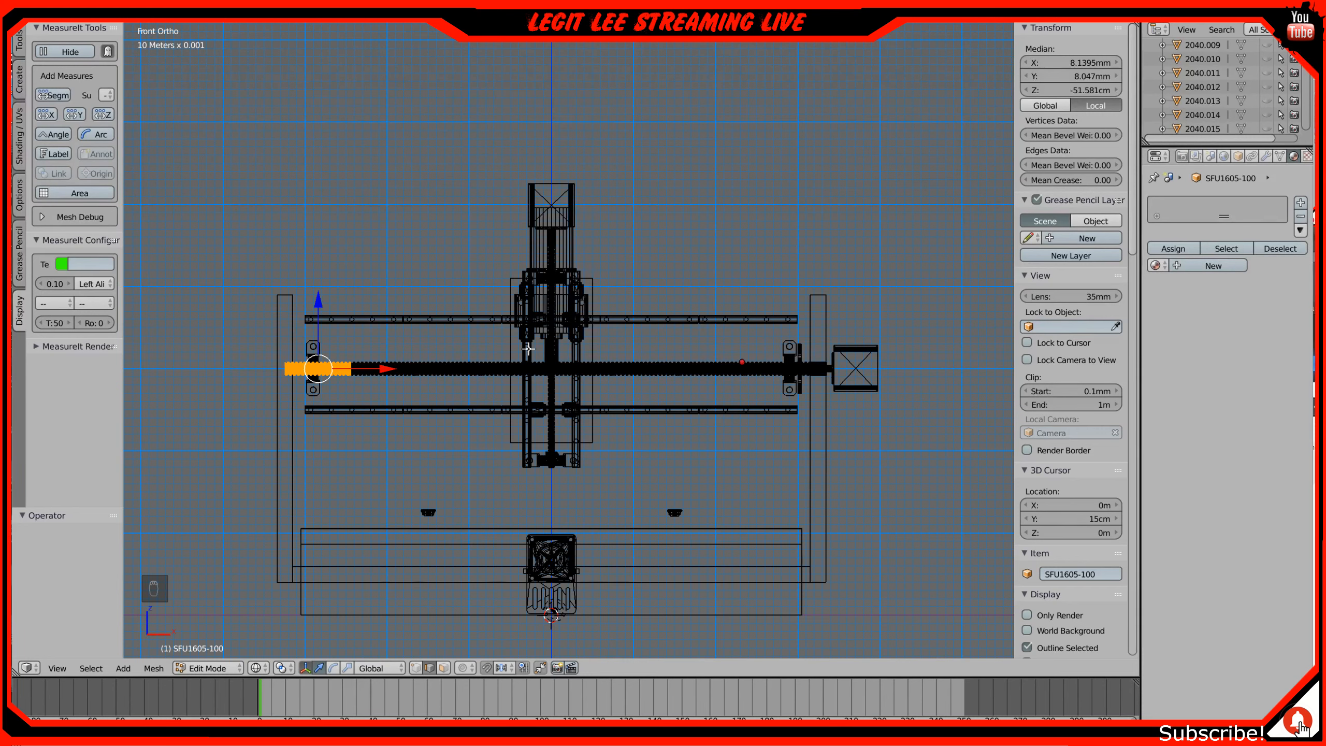
{"action": "key", "text": "shift+r"}
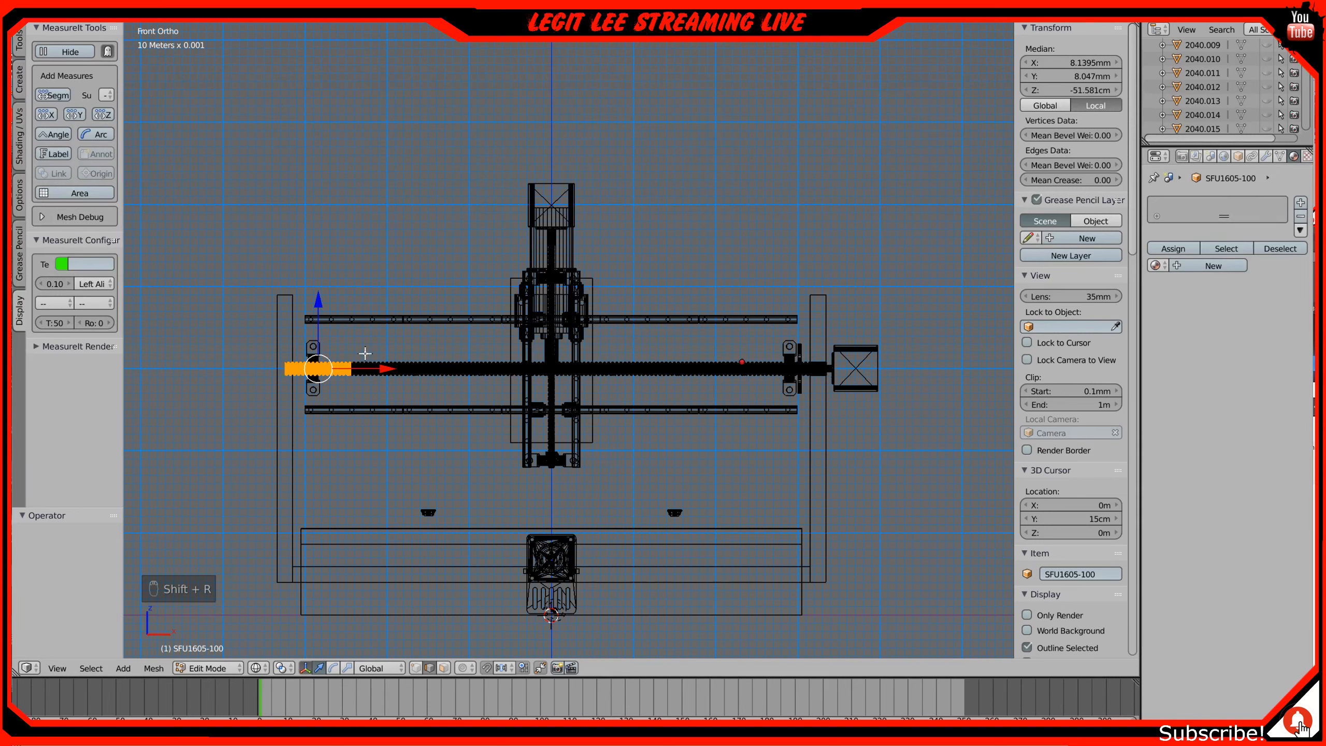
{"action": "key", "text": "shift+r"}
Step: Duplicate the end thread segment once more, place it 2 cm along negative X, and return to Object Mode in solid shading
{"action": "scroll", "coordinate": [322, 358], "scroll_direction": "up", "scroll_amount": 3}
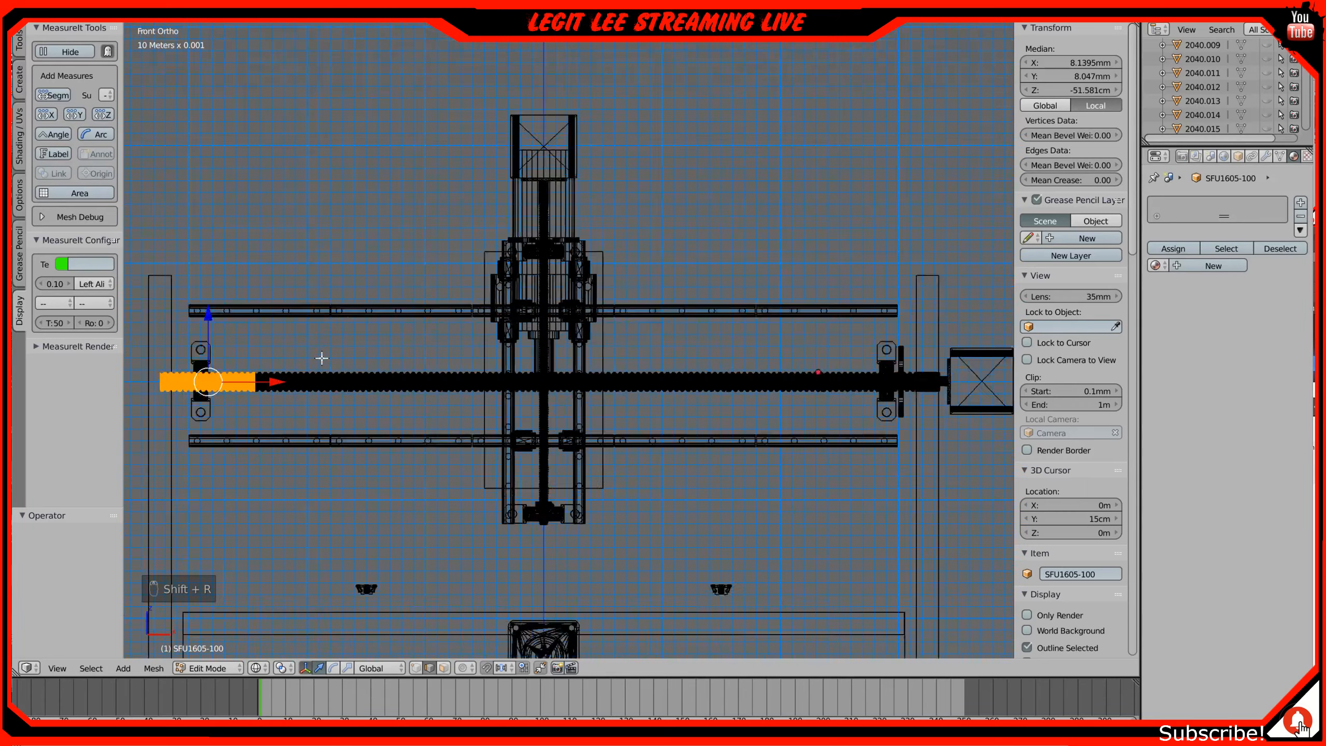
{"action": "middle_click_drag", "start_coordinate": [322, 358], "coordinate": [862, 343], "text": "shift"}
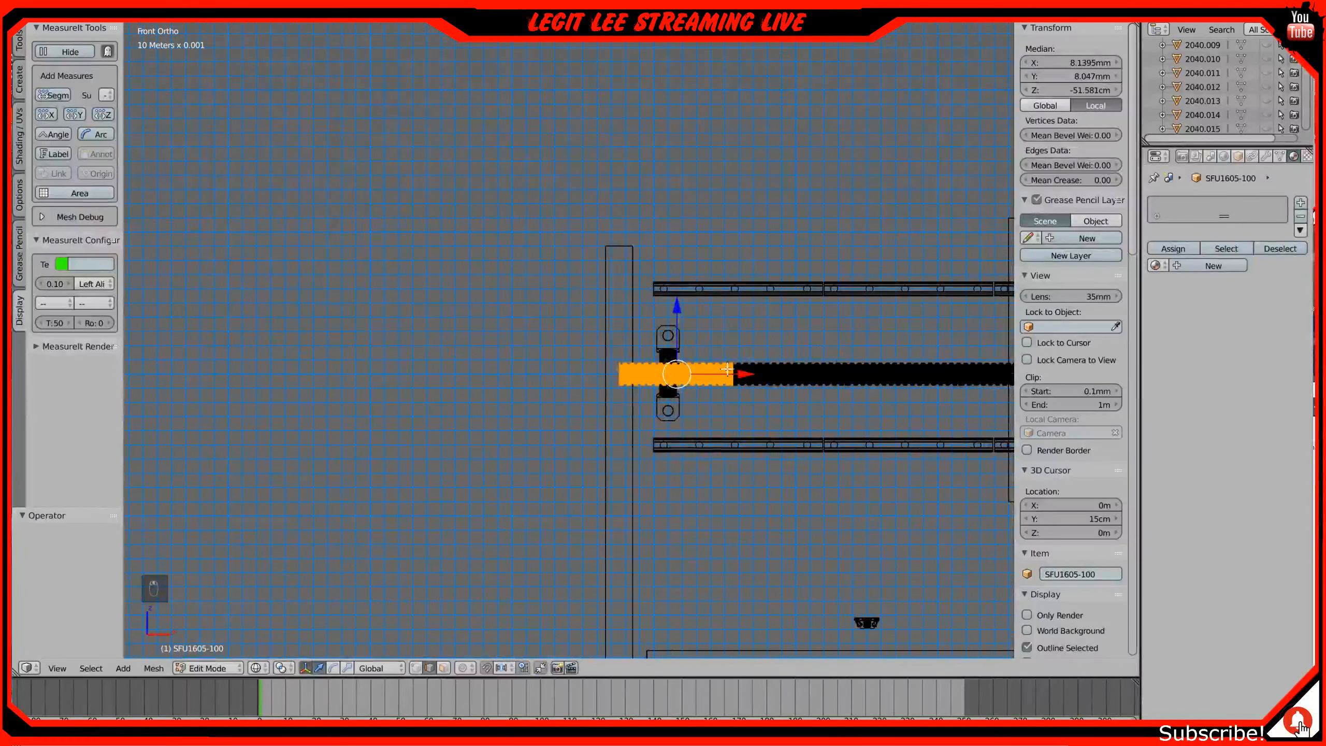
{"action": "key", "text": "shift+d"}
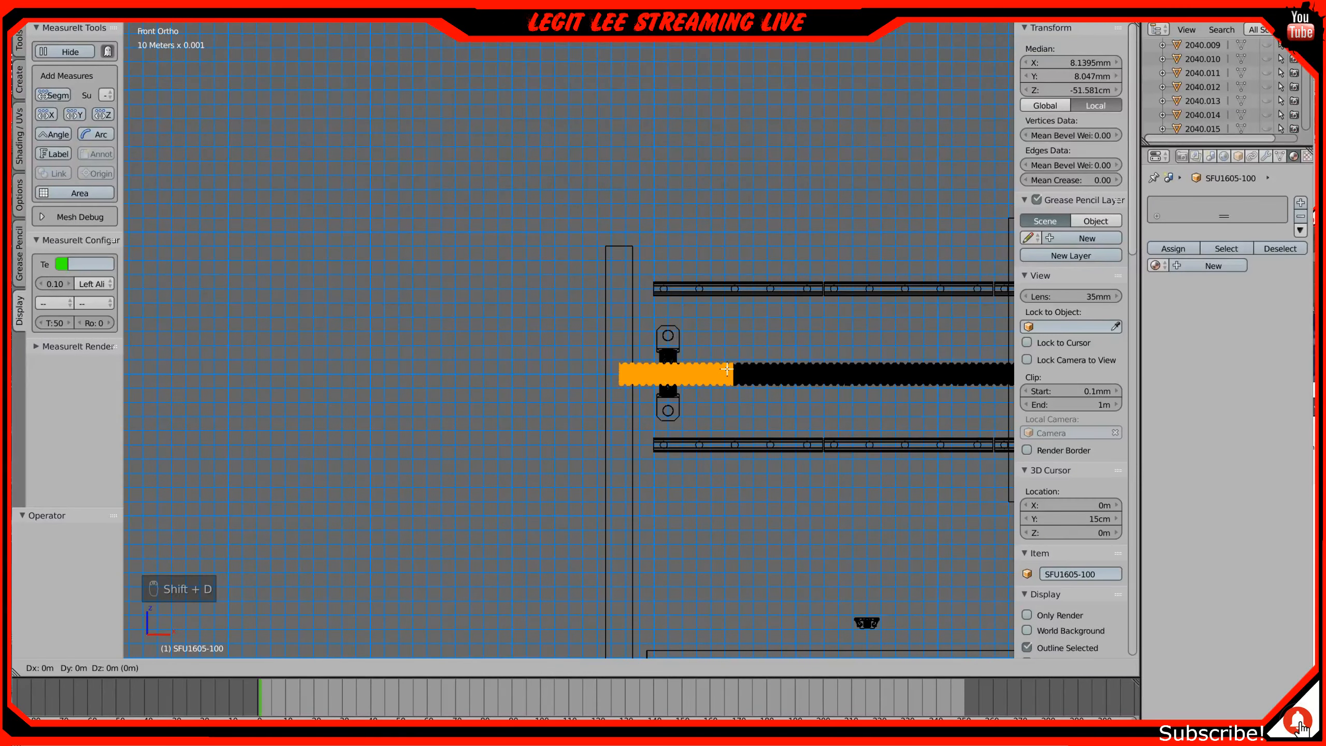
{"action": "key", "text": "x"}
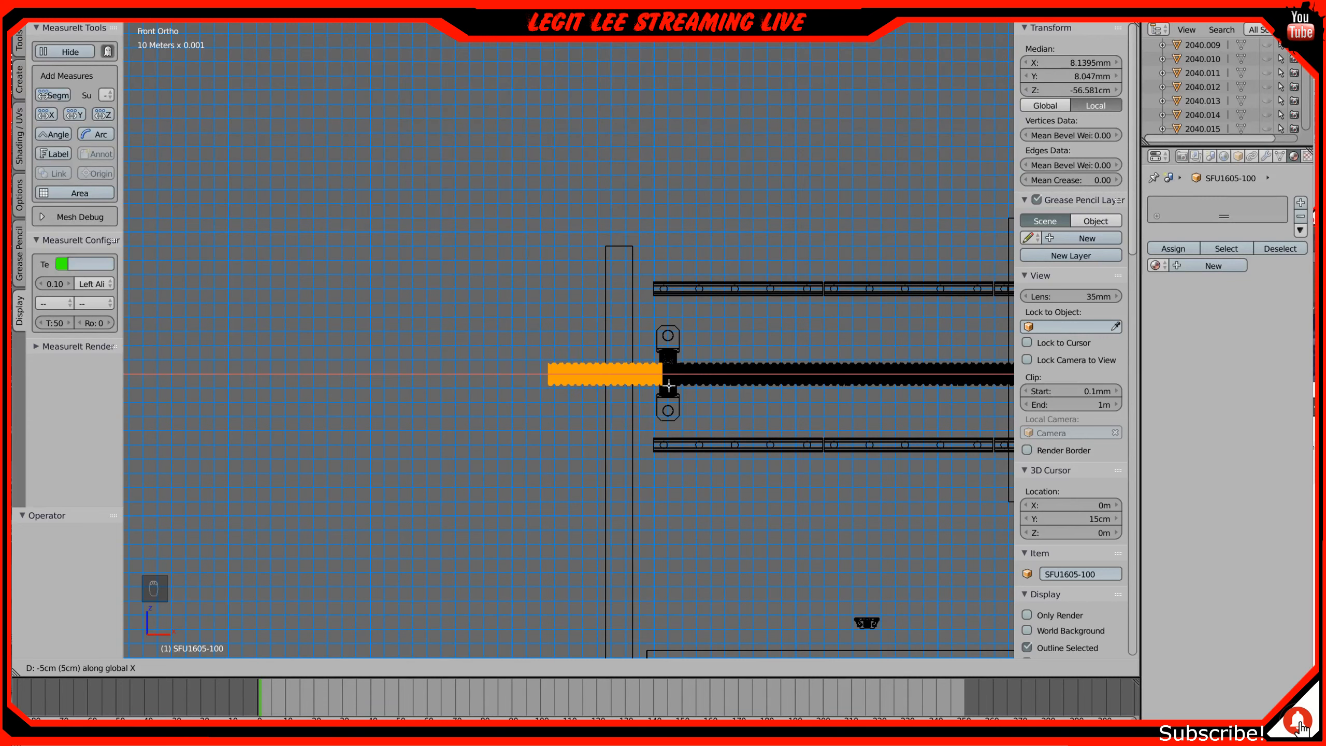
{"action": "left_click", "coordinate": [699, 386]}
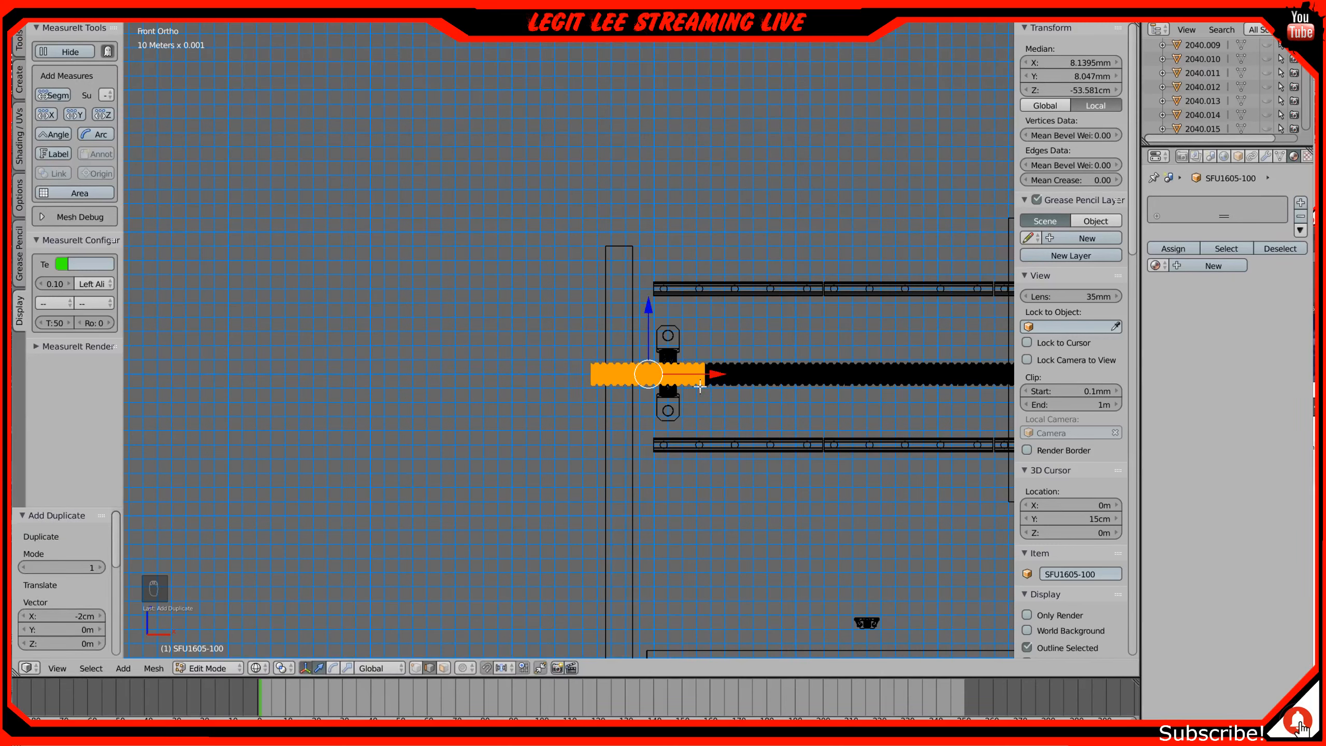
{"action": "scroll", "coordinate": [778, 356], "scroll_direction": "down", "scroll_amount": 4}
{"action": "key", "text": "z"}
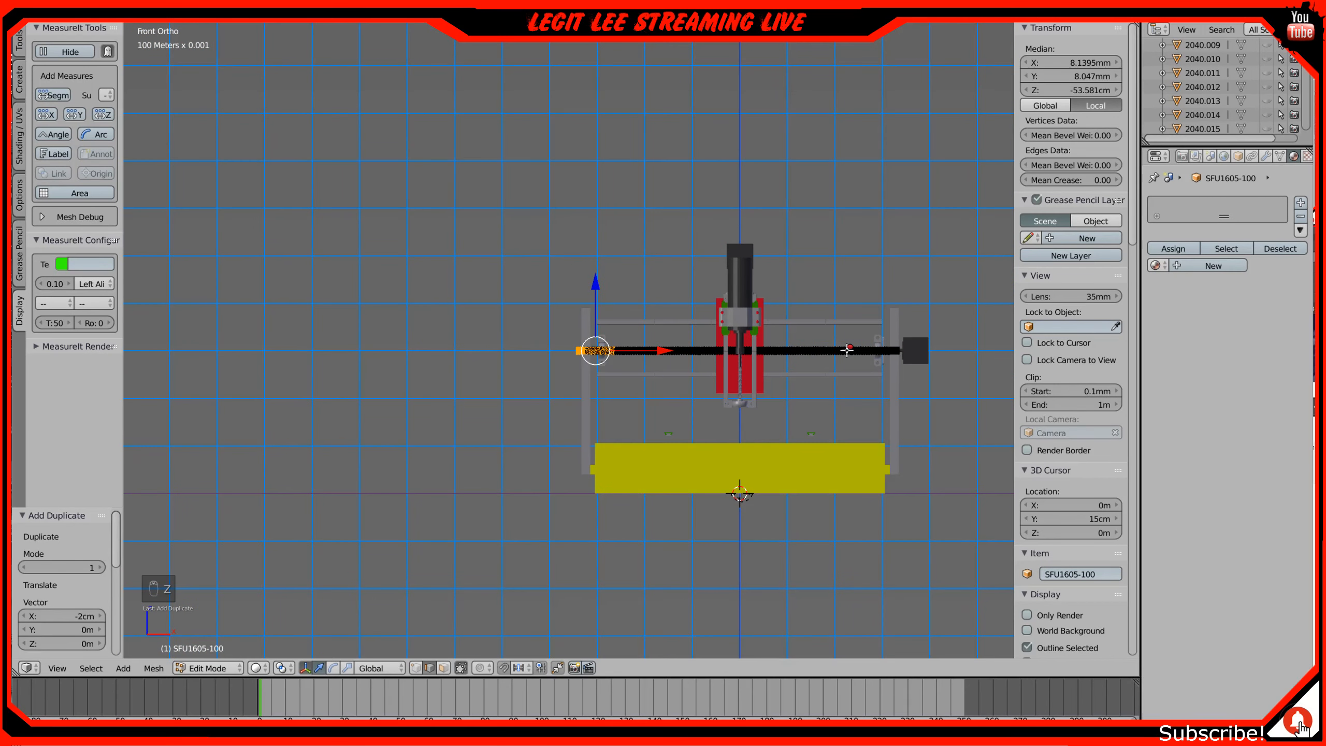
{"action": "key", "text": "Tab"}
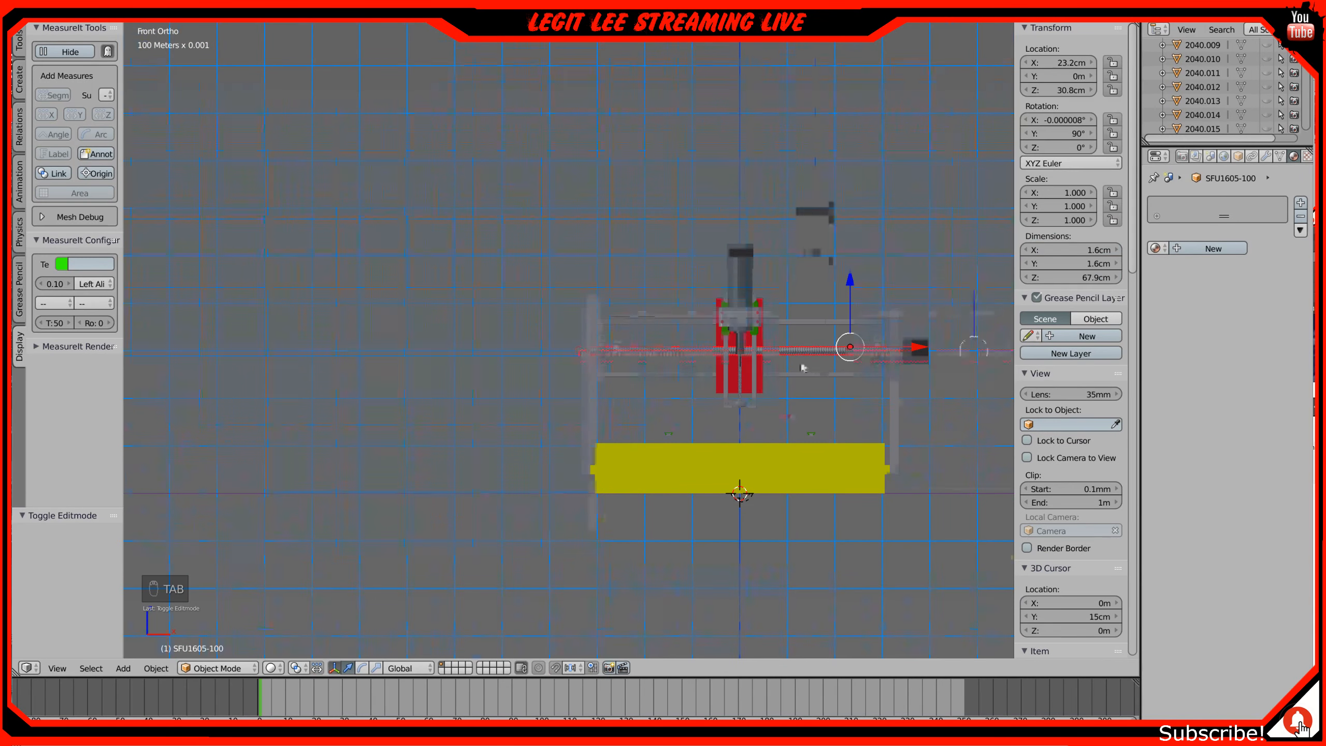
Step: Move the extended horizontal ball screw 10 cm along the Y axis, behind the gantry rails, to a Y location of 10 cm
{"action": "scroll", "coordinate": [709, 329], "scroll_direction": "up", "scroll_amount": 5}
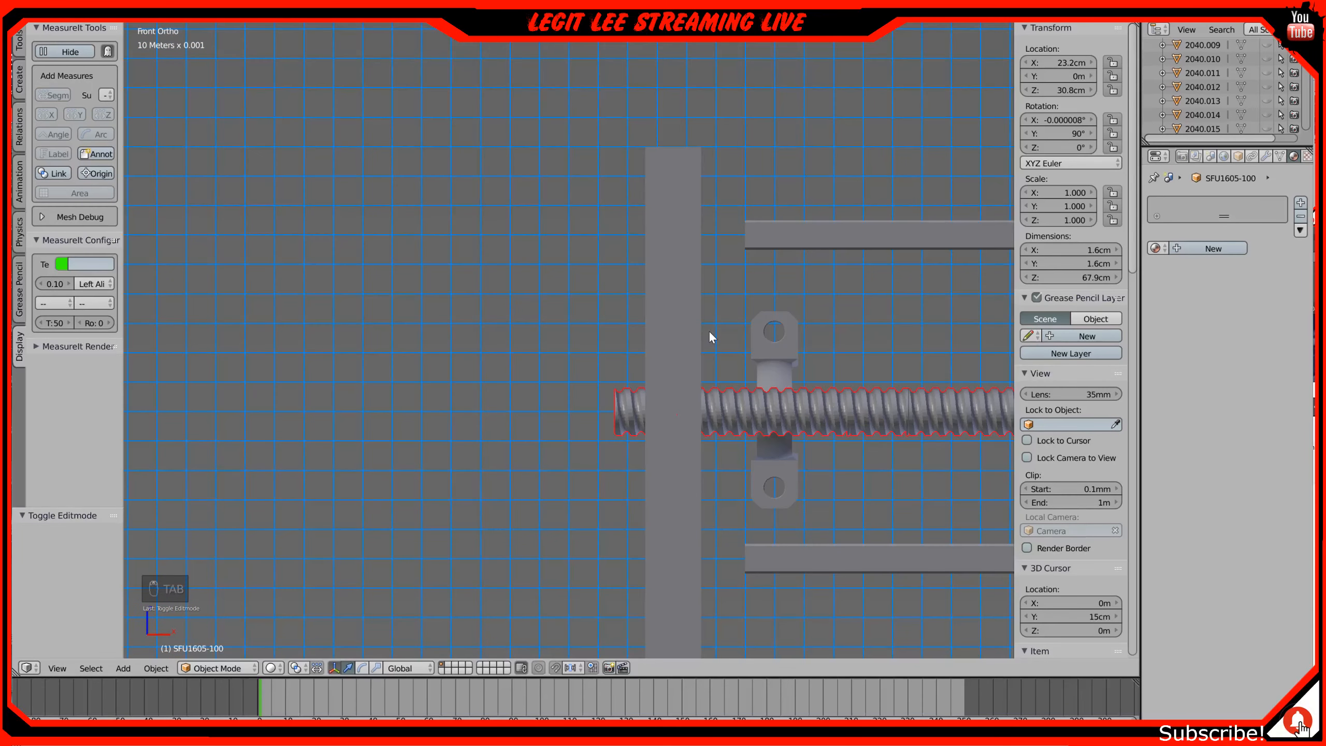
{"action": "scroll", "coordinate": [709, 330], "scroll_direction": "down", "scroll_amount": 1}
{"action": "middle_click_drag", "start_coordinate": [742, 335], "coordinate": [468, 261], "text": "shift"}
{"action": "scroll", "coordinate": [738, 281], "scroll_direction": "down", "scroll_amount": 2}
{"action": "middle_click_drag", "start_coordinate": [826, 268], "coordinate": [560, 288], "text": "shift"}
{"action": "middle_click_drag", "start_coordinate": [773, 306], "coordinate": [669, 331]}
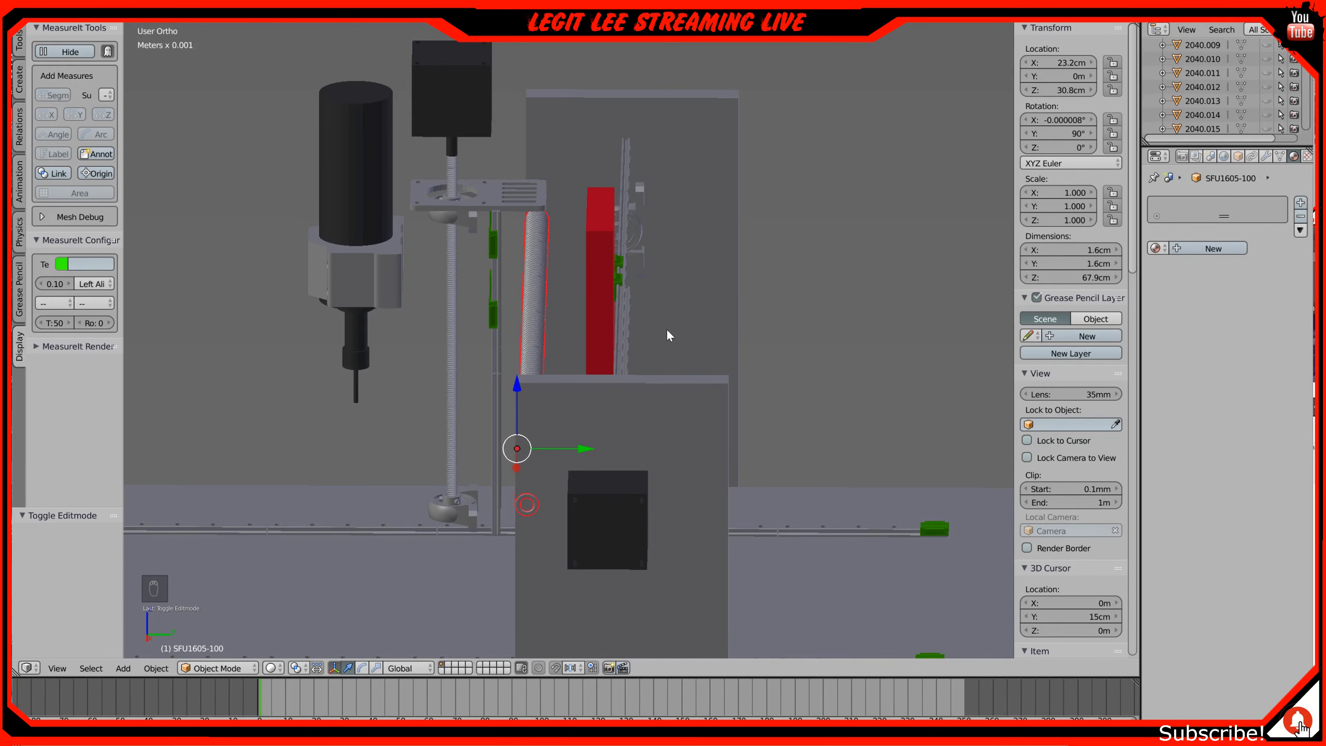
{"action": "key", "text": "KP_7"}
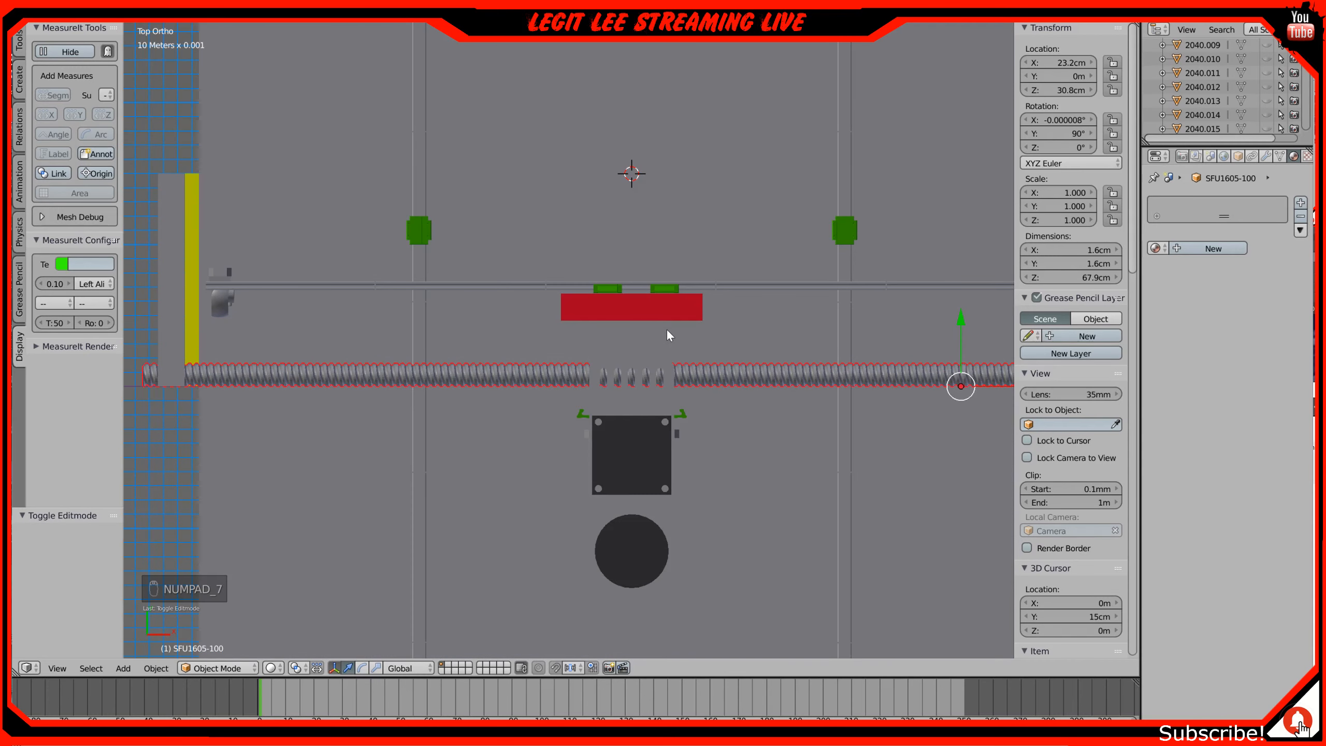
{"action": "scroll", "coordinate": [668, 331], "scroll_direction": "down", "scroll_amount": 2}
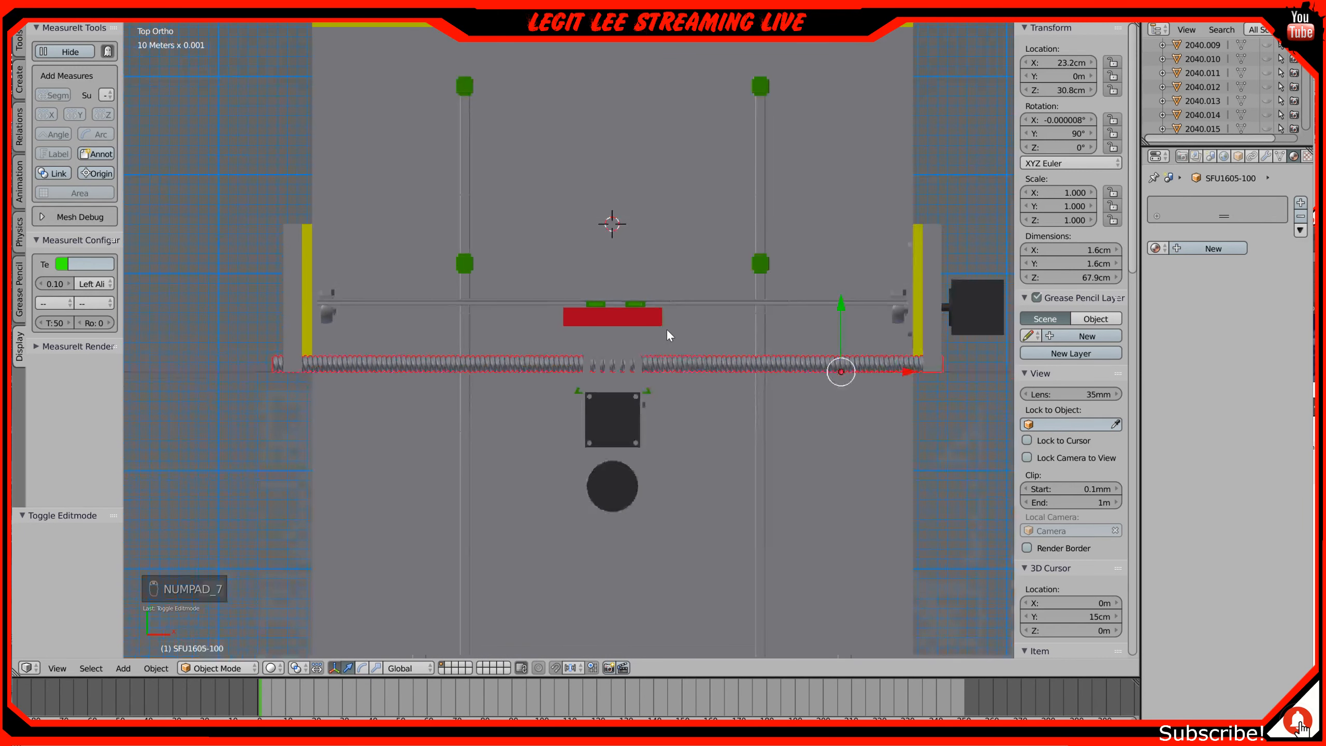
{"action": "left_click_drag", "start_coordinate": [841, 305], "coordinate": [847, 220]}
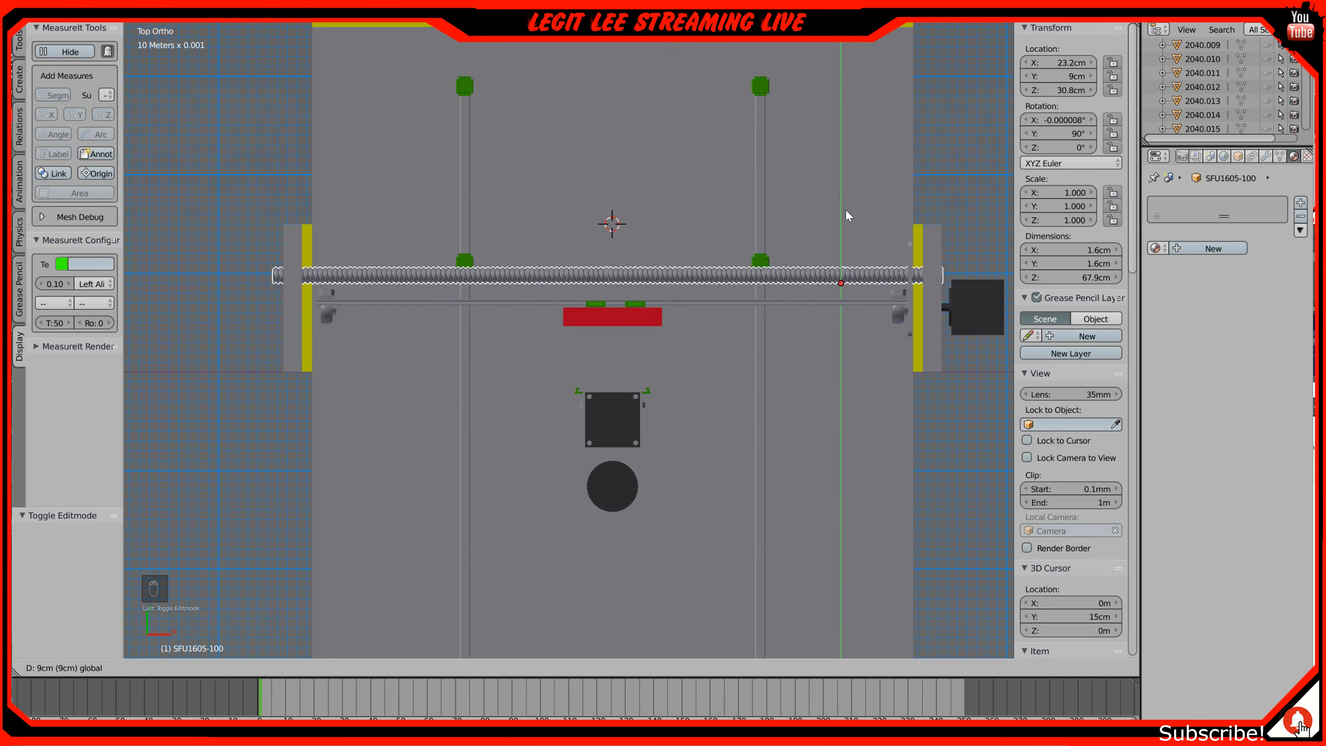
{"action": "left_click_drag", "start_coordinate": [847, 211], "coordinate": [846, 204]}
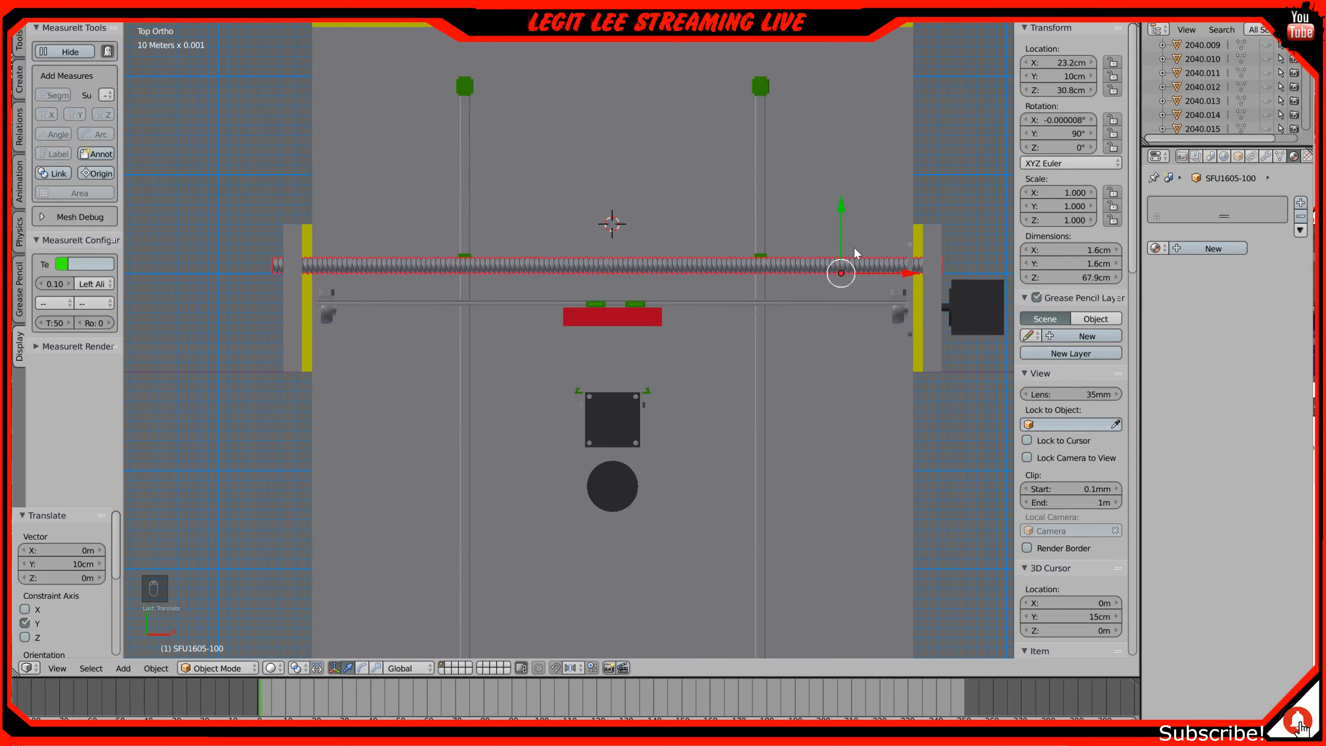
Step: Select the motor-side mounting plate, bearing block and Nema 23 motor together and move them 4 cm along Y toward the ball screw
{"action": "middle_click_drag", "start_coordinate": [775, 309], "coordinate": [532, 245]}
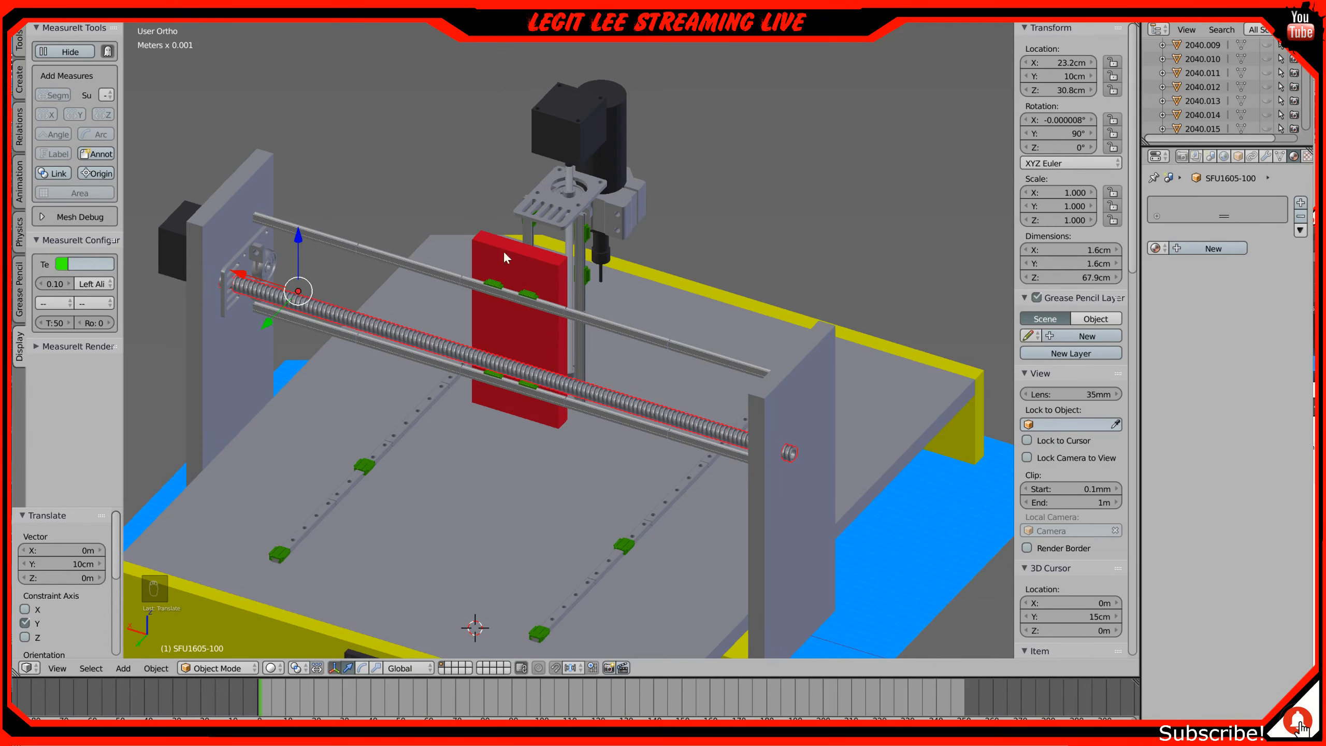
{"action": "right_click", "coordinate": [236, 256]}
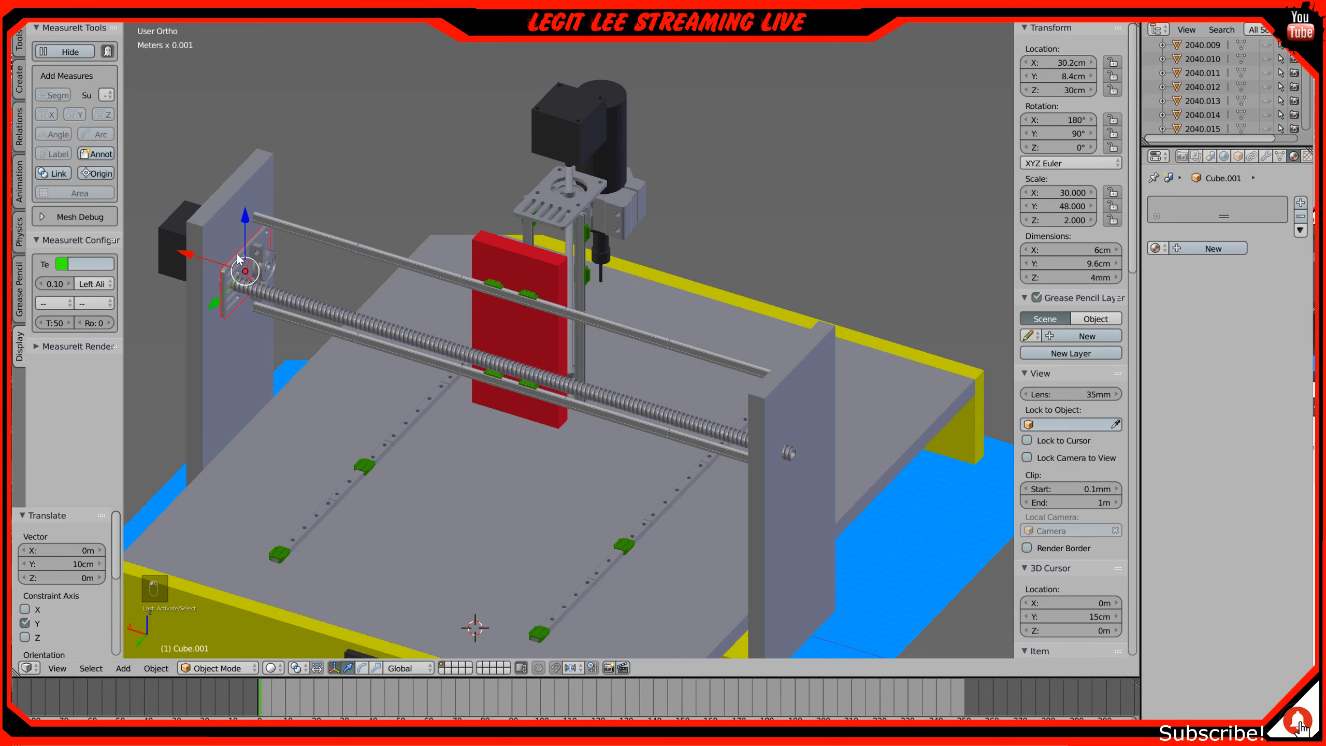
{"action": "right_click", "coordinate": [271, 257]}
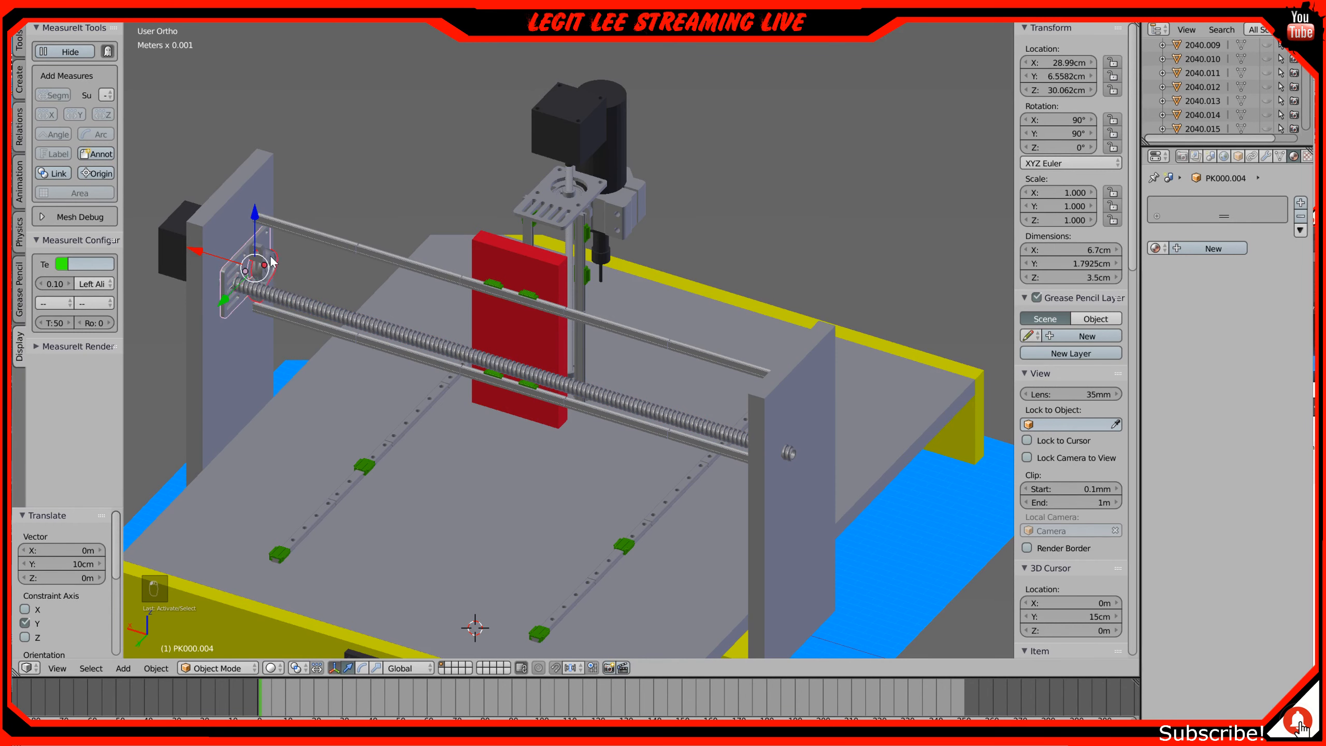
{"action": "right_click", "coordinate": [167, 255]}
{"action": "key", "text": "KP_1"}
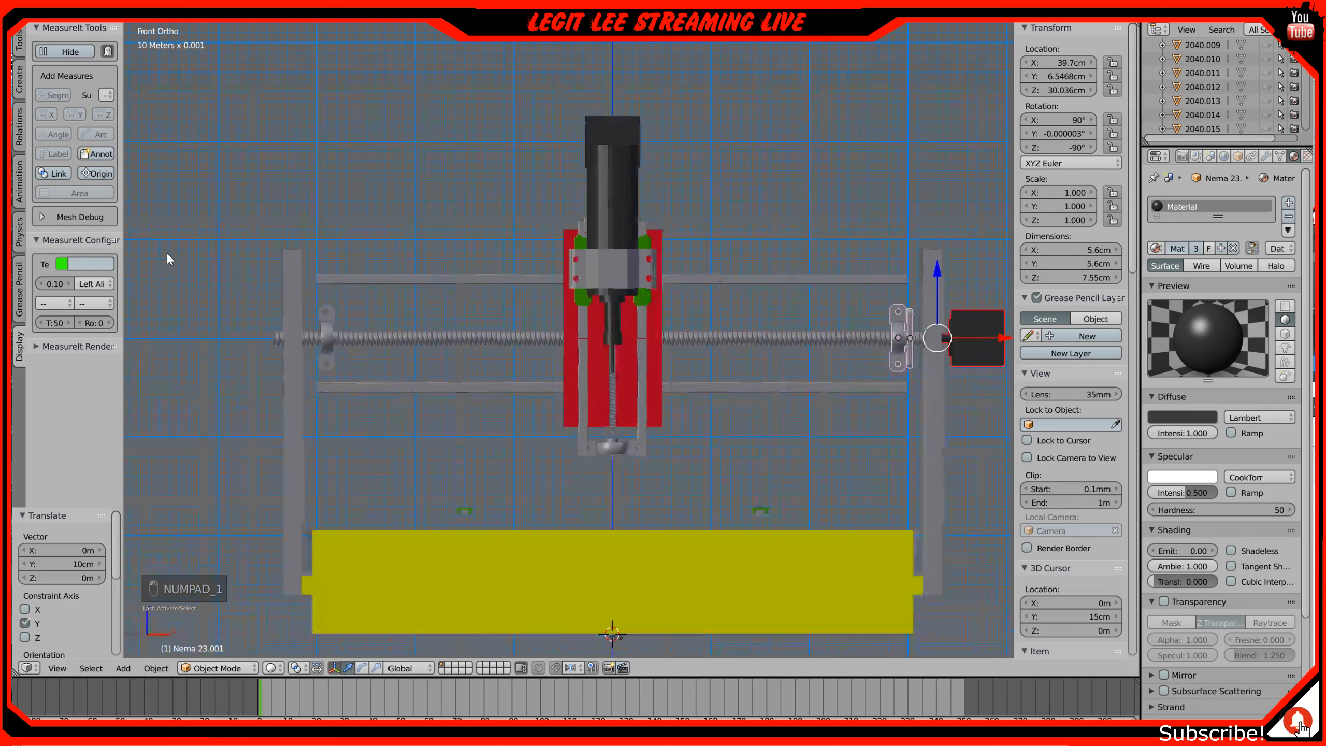
{"action": "key", "text": "KP_3"}
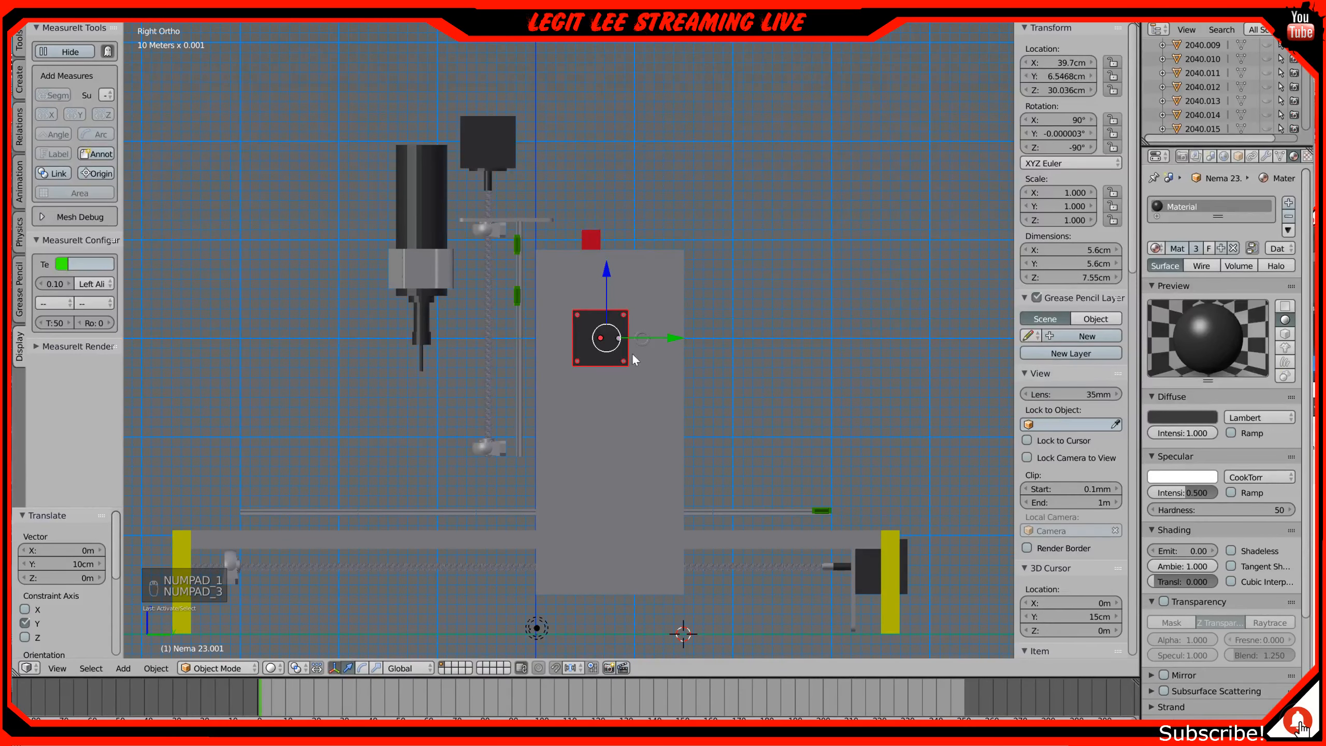
{"action": "scroll", "coordinate": [652, 342], "scroll_direction": "up", "scroll_amount": 8}
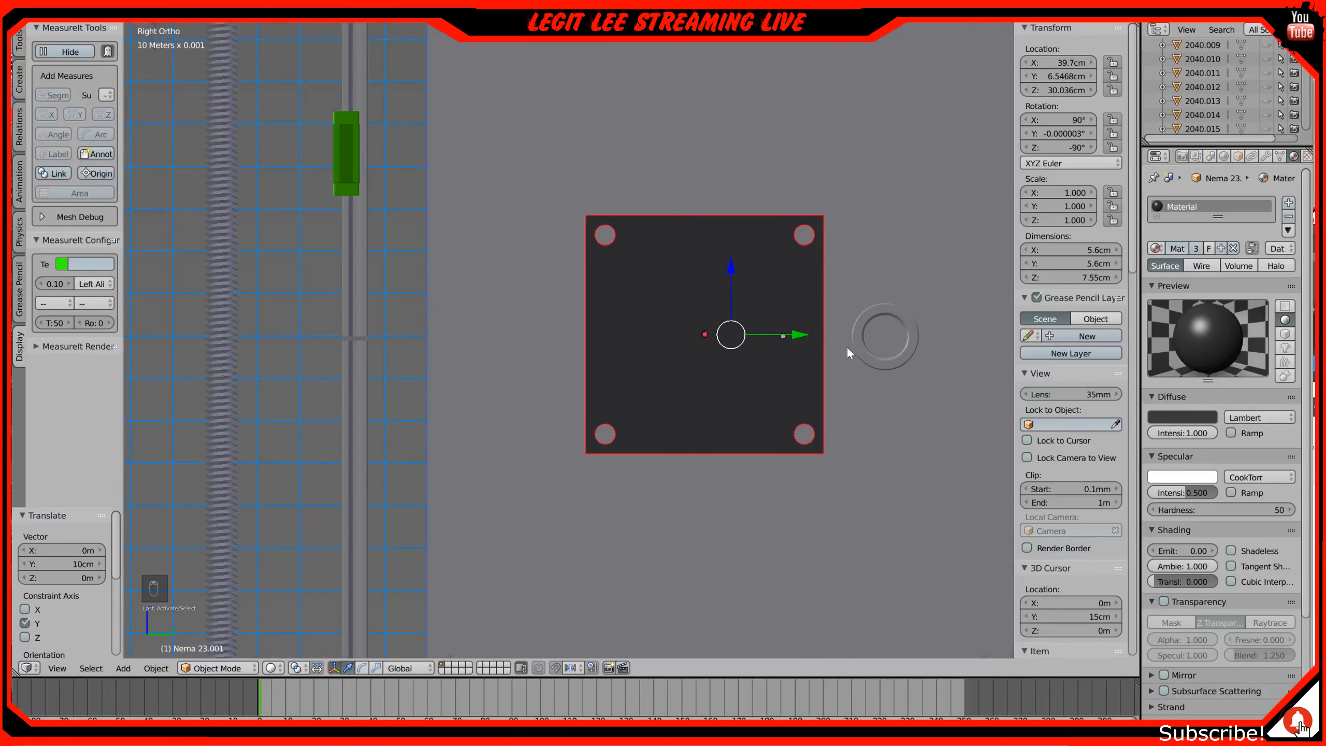
{"action": "middle_click_drag", "start_coordinate": [730, 334], "coordinate": [402, 329], "text": "shift"}
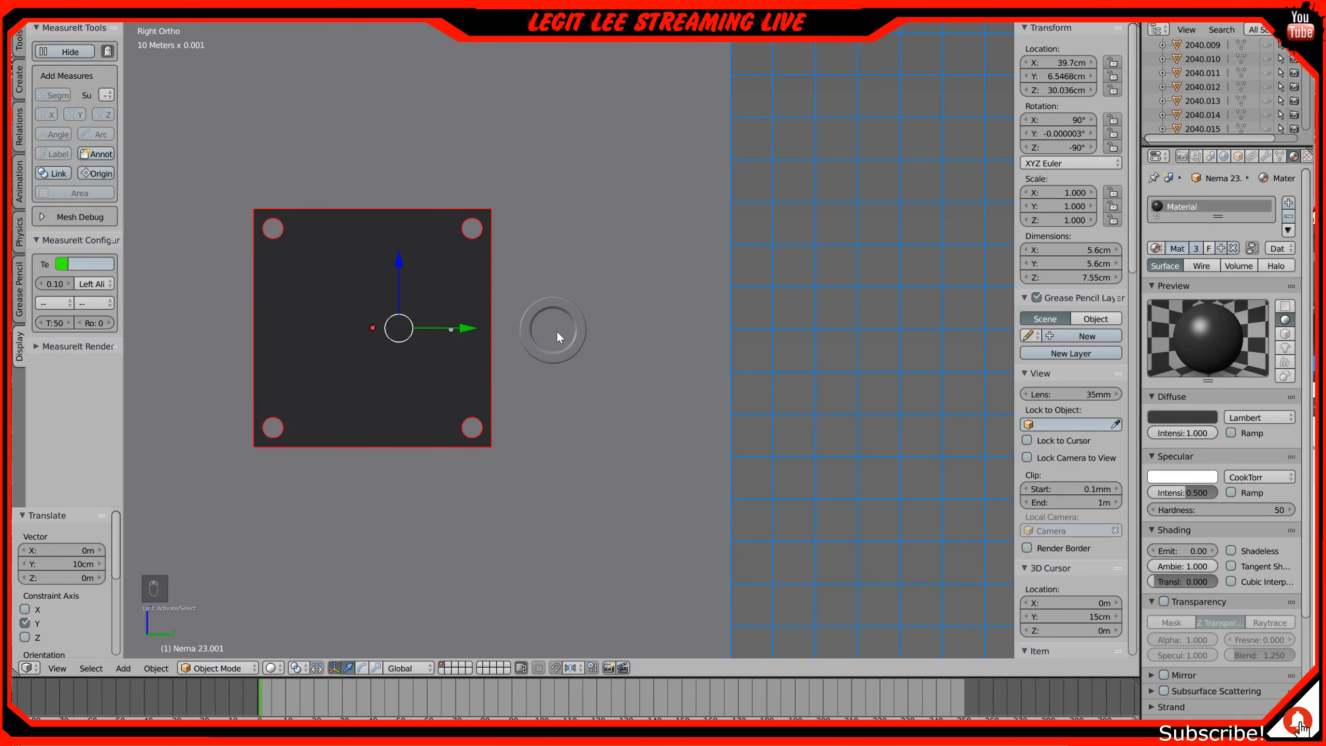
{"action": "key", "text": "z"}
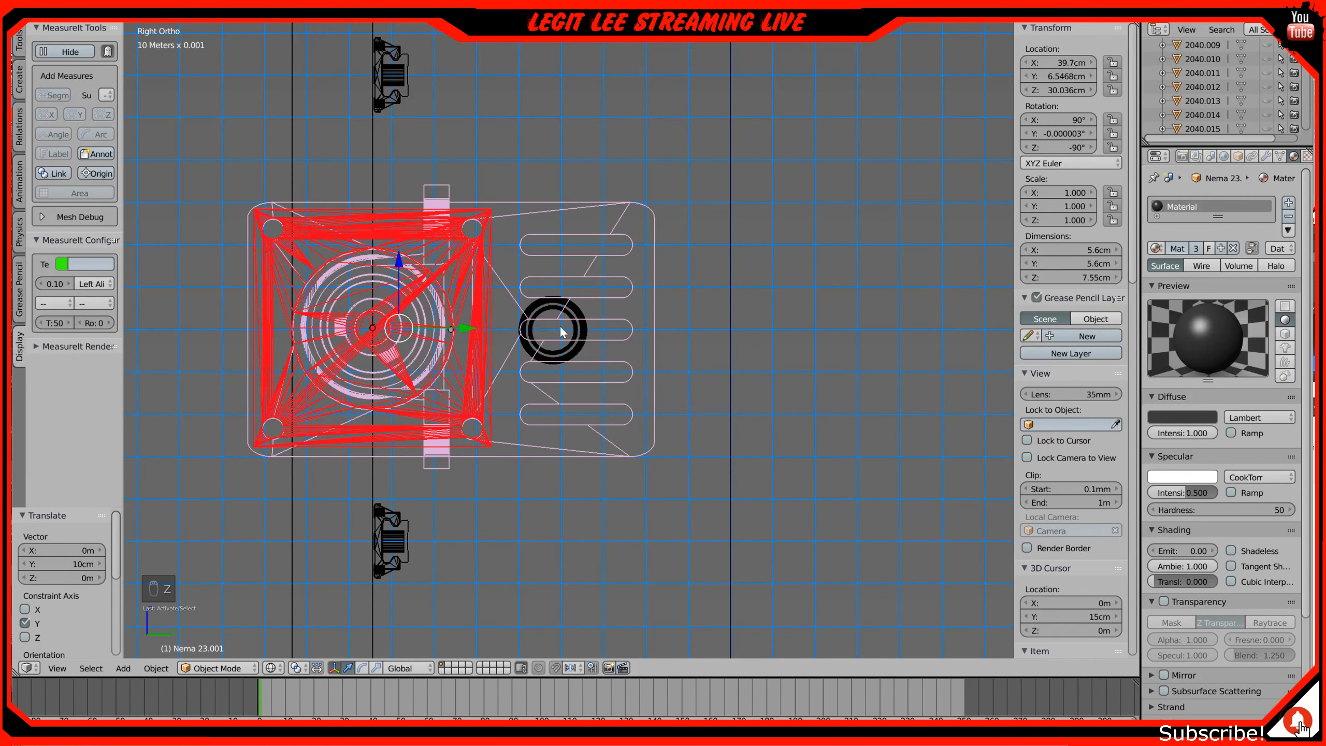
{"action": "left_click_drag", "start_coordinate": [471, 330], "coordinate": [640, 340]}
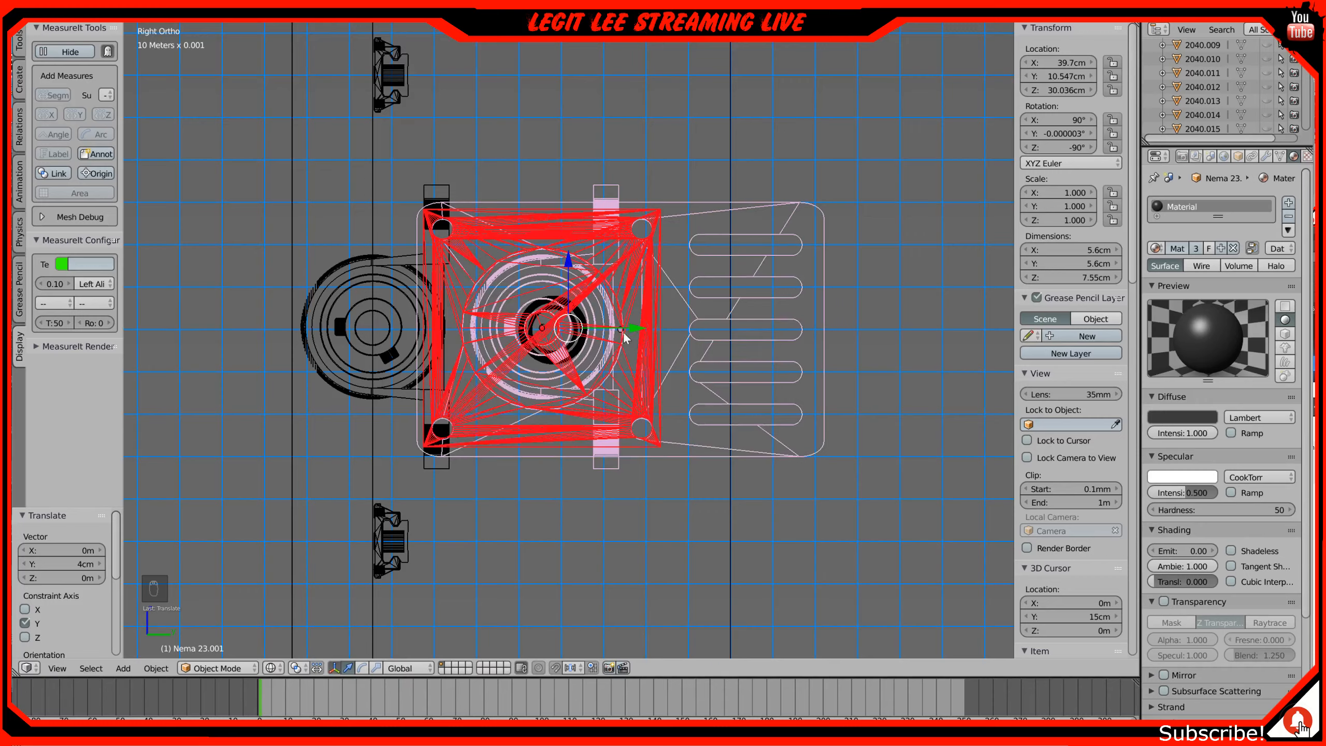
Step: Align the motor group with the ball screw's centre by shifting it 2 mm along Y and lowering it 1 mm along Z
{"action": "scroll", "coordinate": [652, 323], "scroll_direction": "up", "scroll_amount": 8}
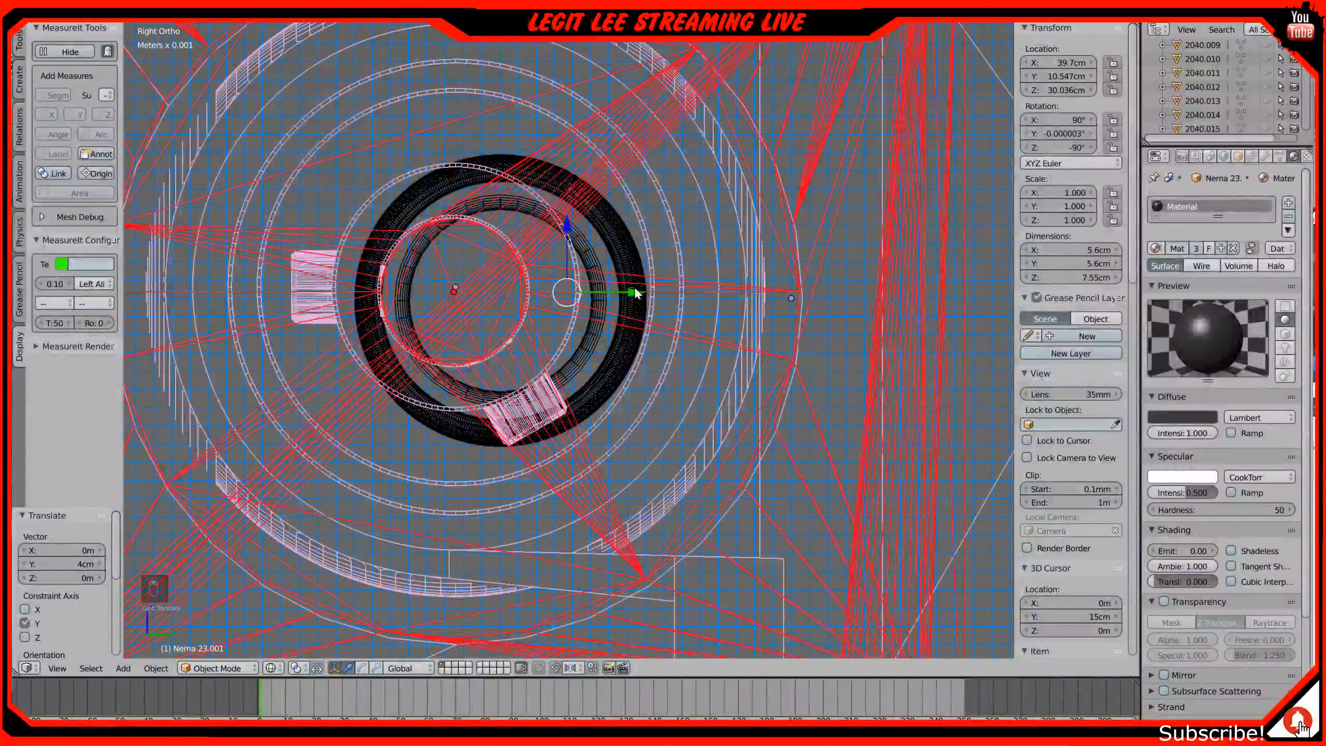
{"action": "key", "text": "g"}
{"action": "key", "text": "y"}
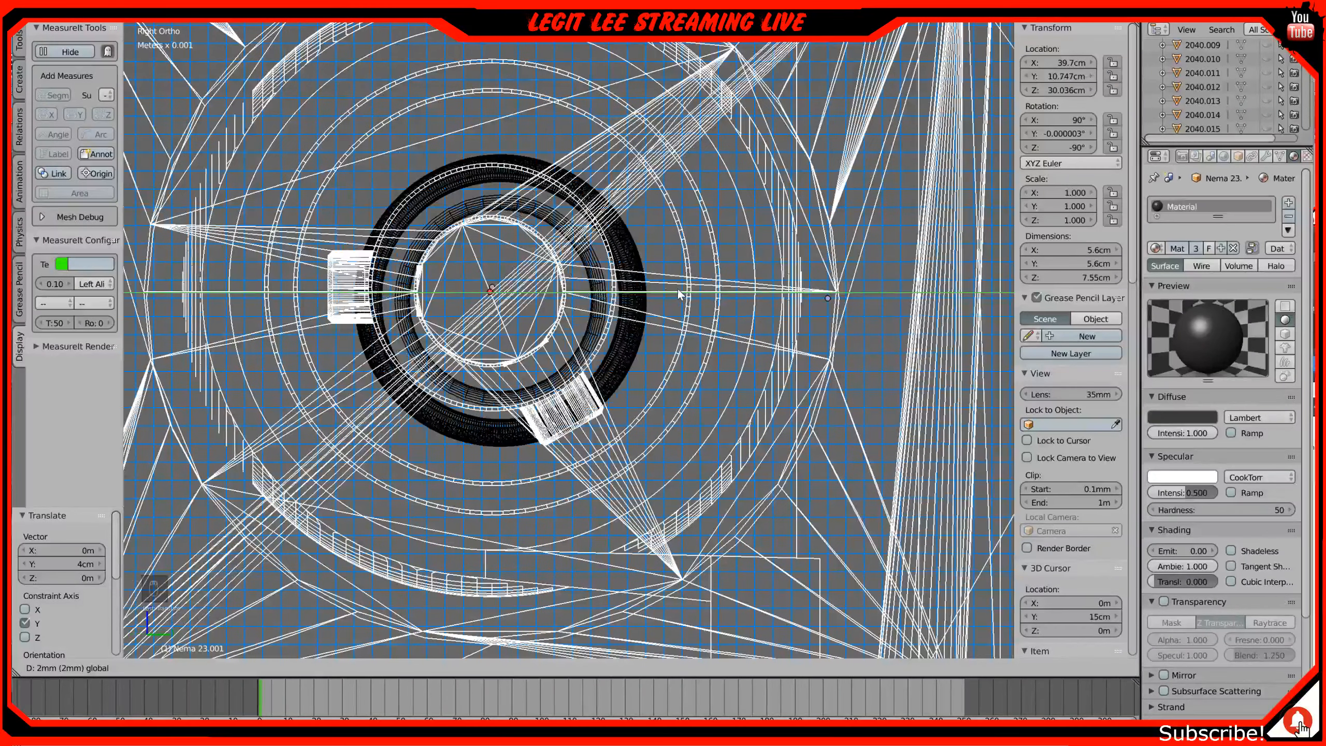
{"action": "left_click", "coordinate": [678, 295]}
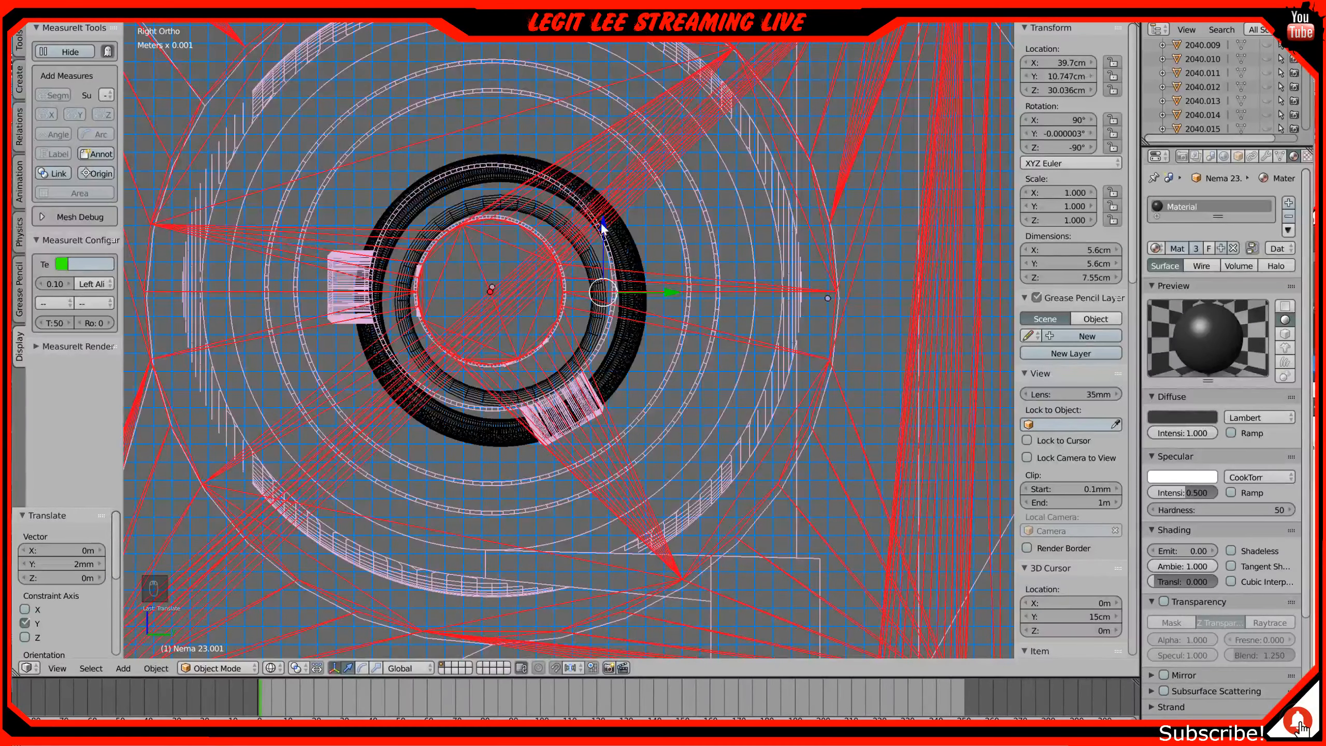
{"action": "left_click_drag", "start_coordinate": [601, 225], "coordinate": [603, 245], "text": "ctrl"}
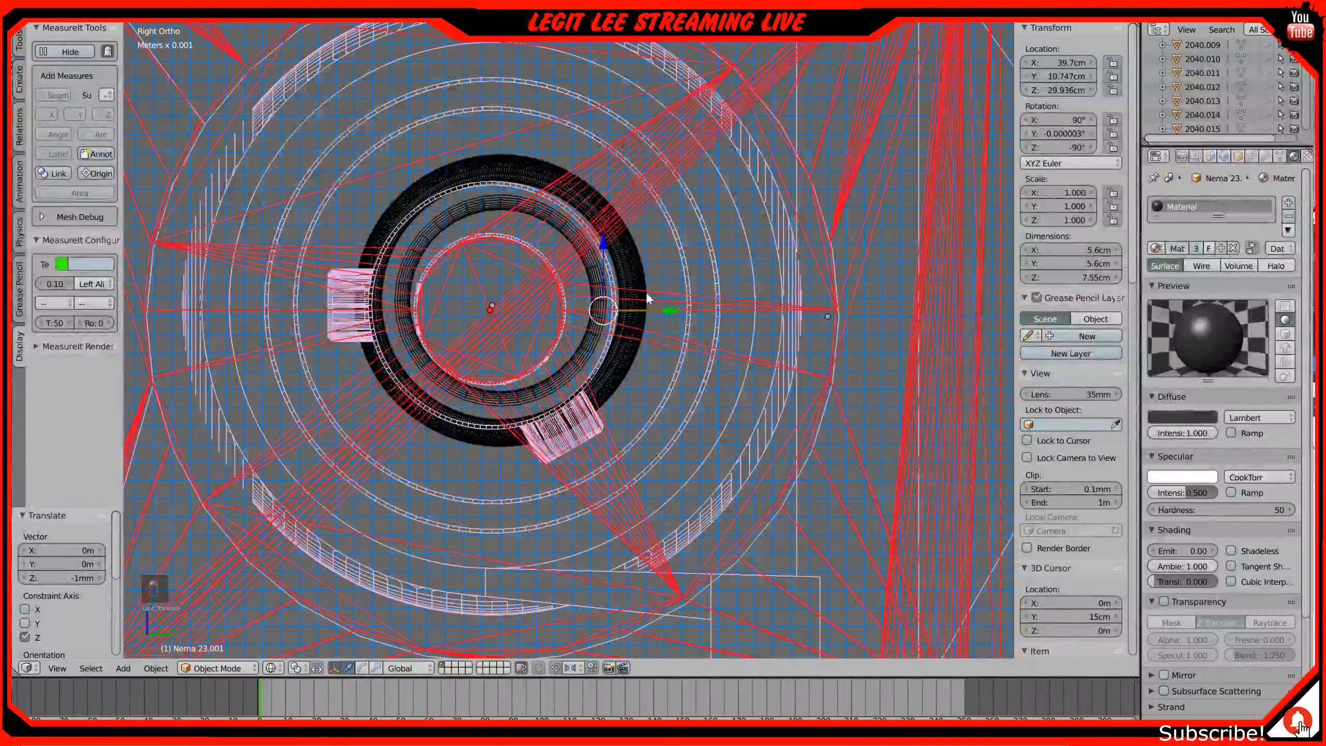
Step: Refine the motor group's Y alignment with the ball screw by moving it 1 mm forward and 0.2 mm back along Y
{"action": "key", "text": "g"}
{"action": "key", "text": "y"}
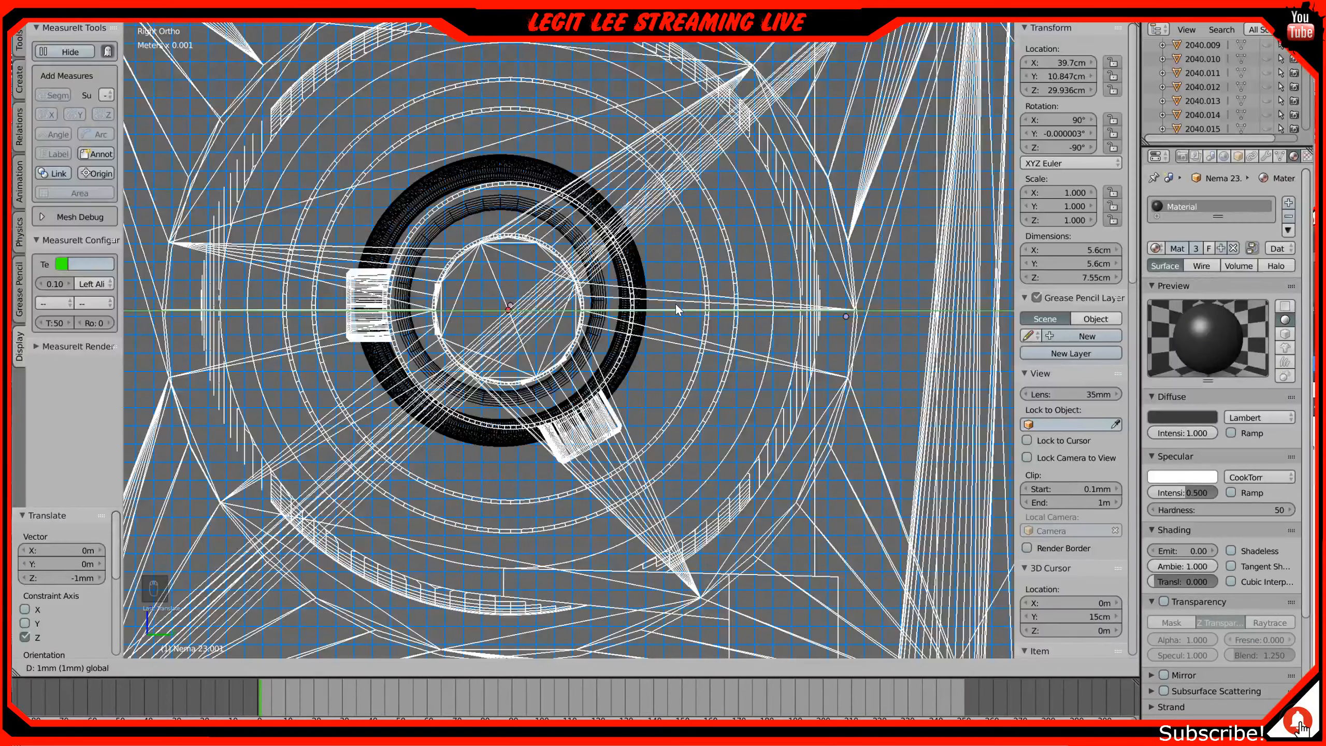
{"action": "left_click", "coordinate": [676, 309]}
{"action": "scroll", "coordinate": [652, 303], "scroll_direction": "up", "scroll_amount": 6}
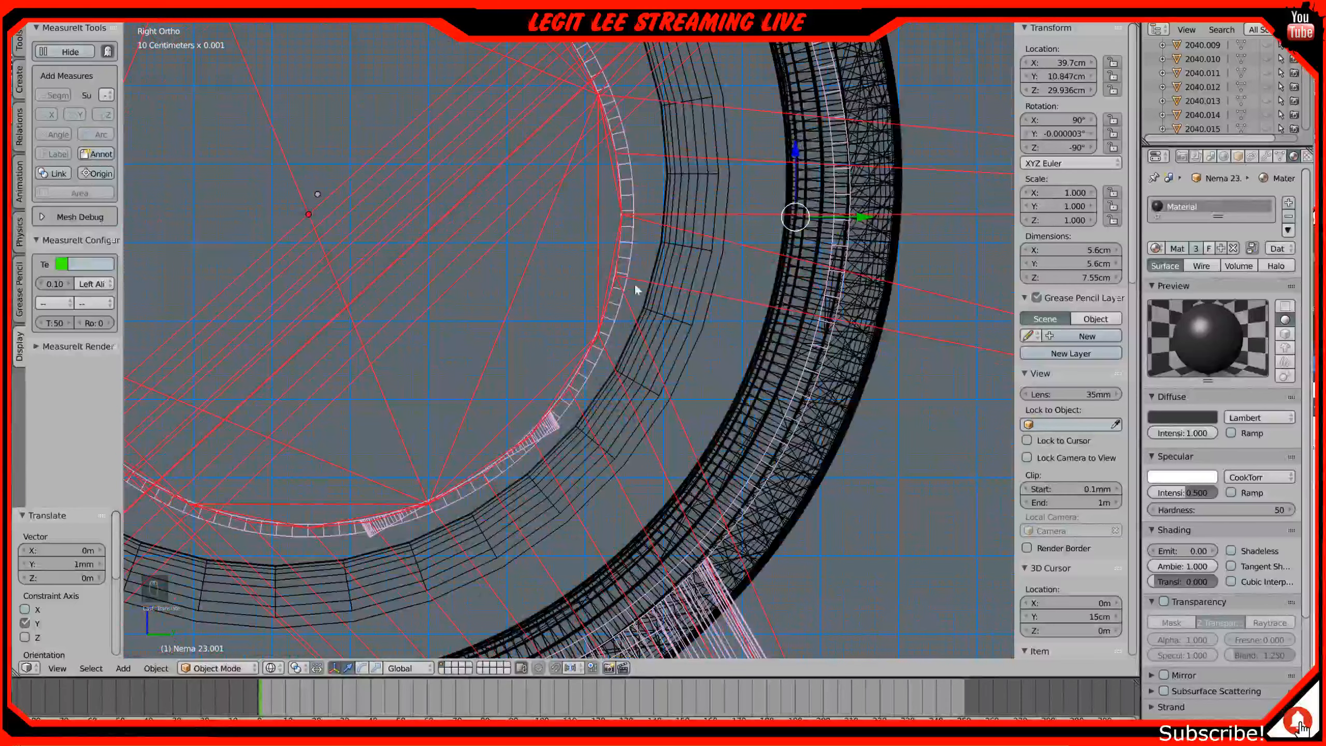
{"action": "key", "text": "g"}
{"action": "key", "text": "y"}
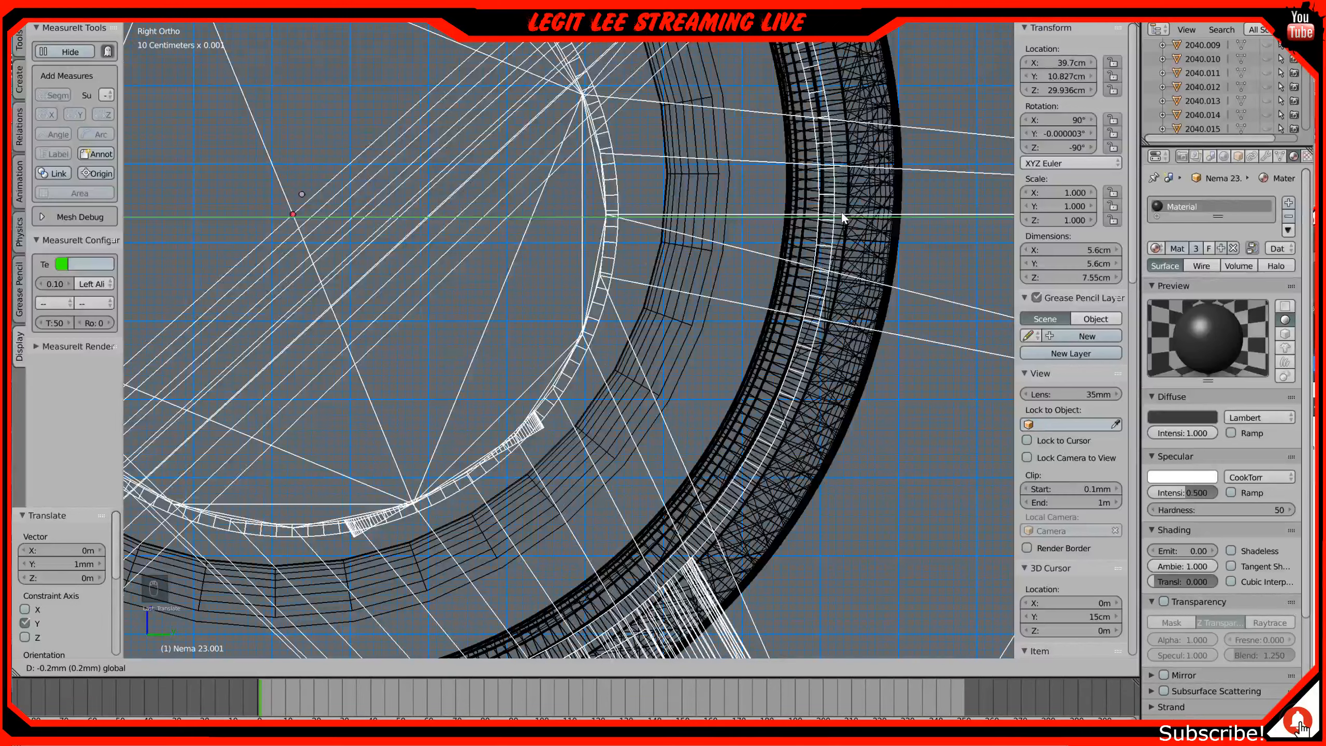
{"action": "left_click", "coordinate": [840, 212]}
Step: Centre the motor shaft inside the ball screw by raising the motor group 0.4 mm along Z and shifting it -0.1 mm along Y
{"action": "scroll", "coordinate": [386, 303], "scroll_direction": "up", "scroll_amount": 3}
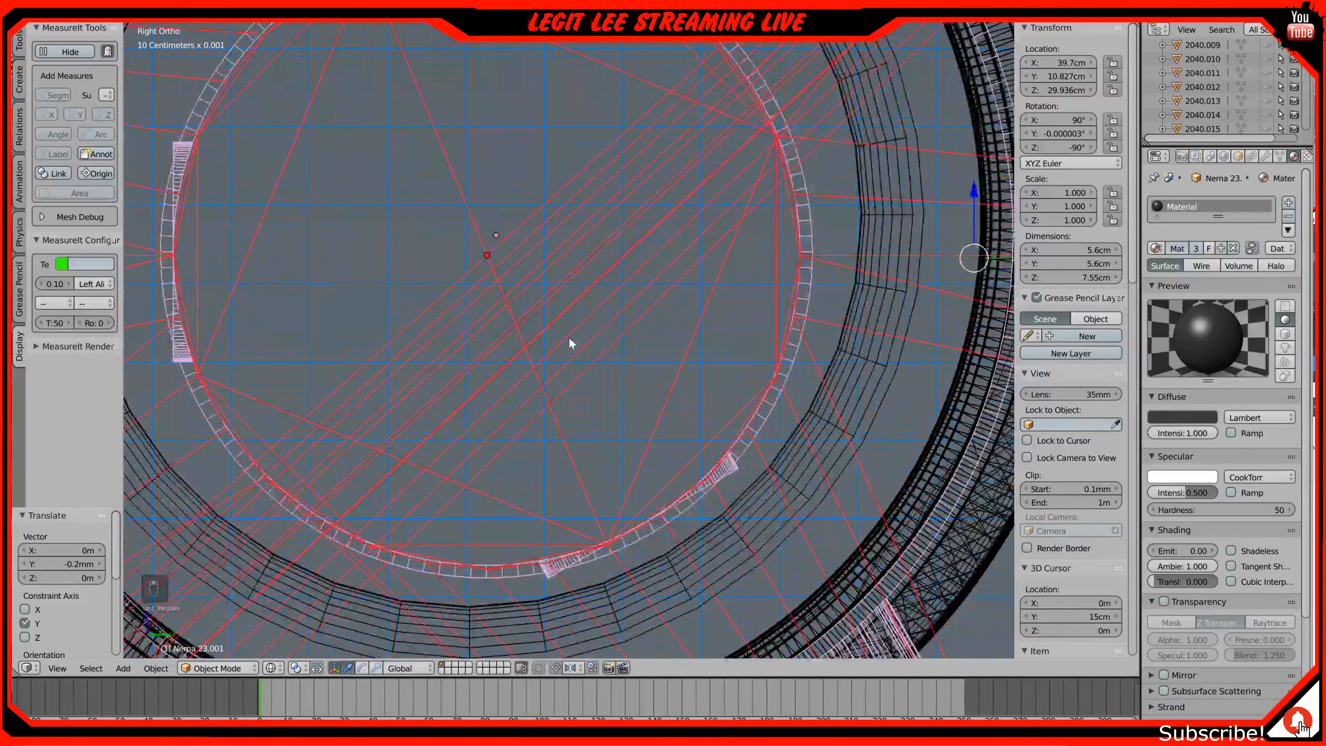
{"action": "scroll", "coordinate": [592, 329], "scroll_direction": "down", "scroll_amount": 1}
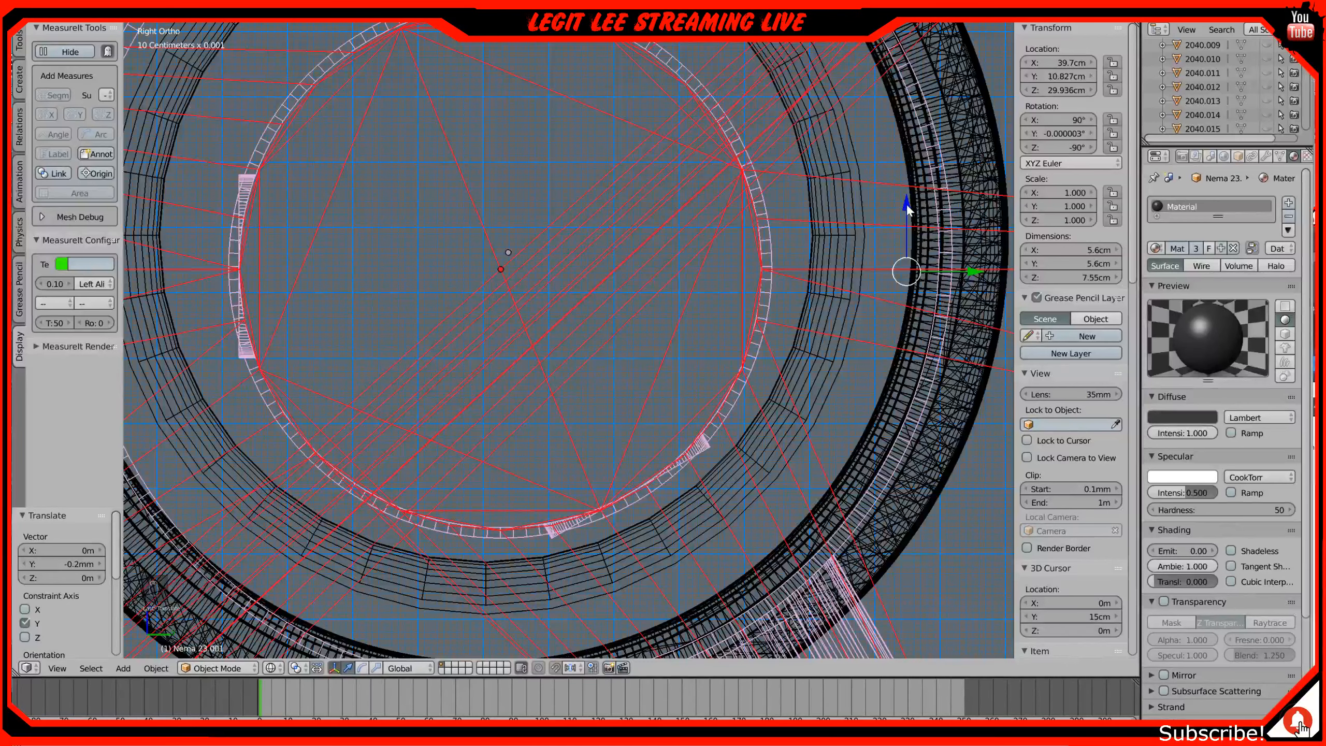
{"action": "key", "text": "g"}
{"action": "key", "text": "z"}
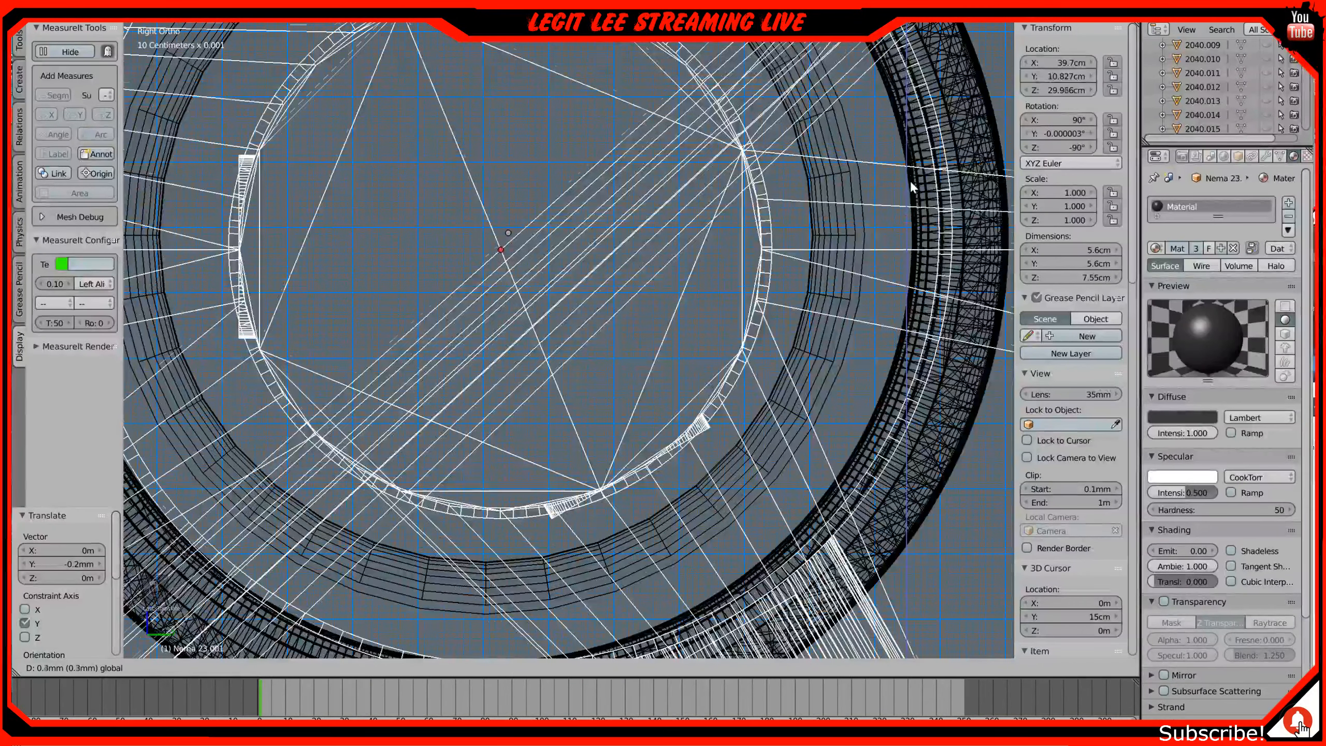
{"action": "left_click", "coordinate": [909, 177]}
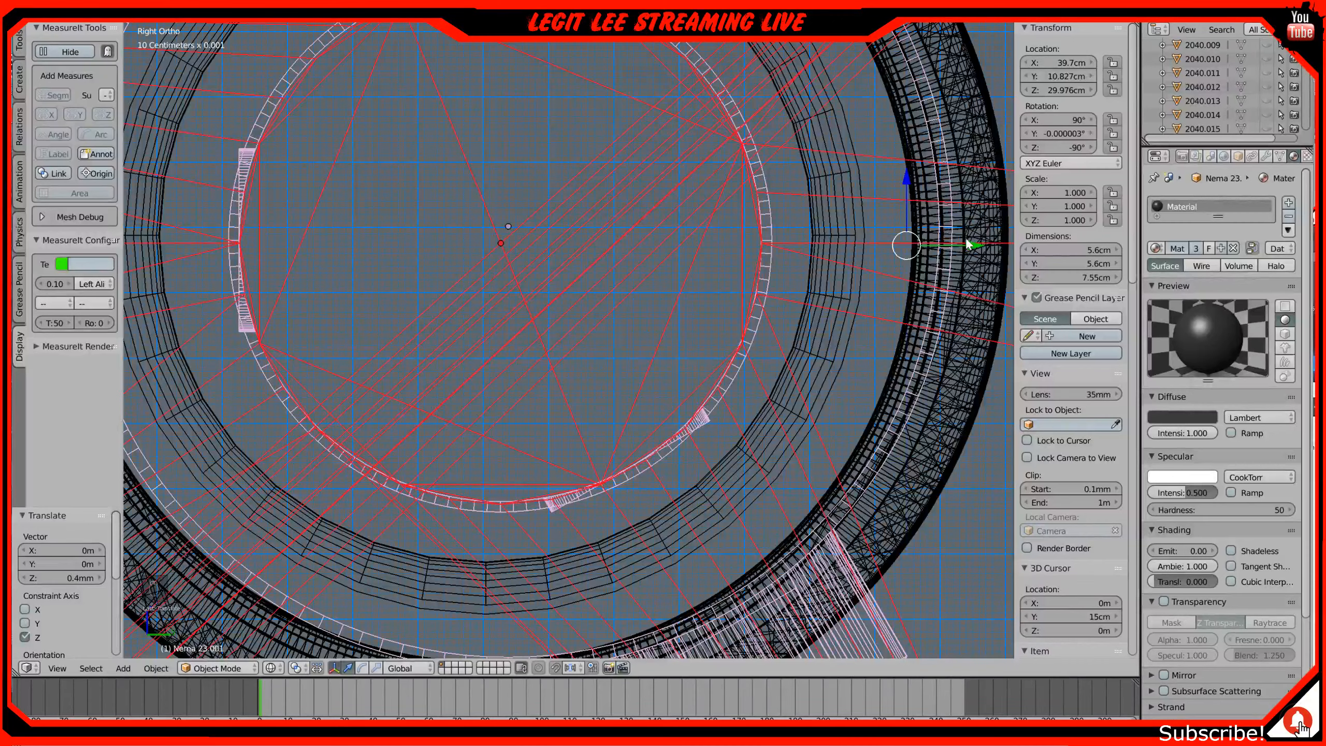
{"action": "key", "text": "g"}
{"action": "key", "text": "y"}
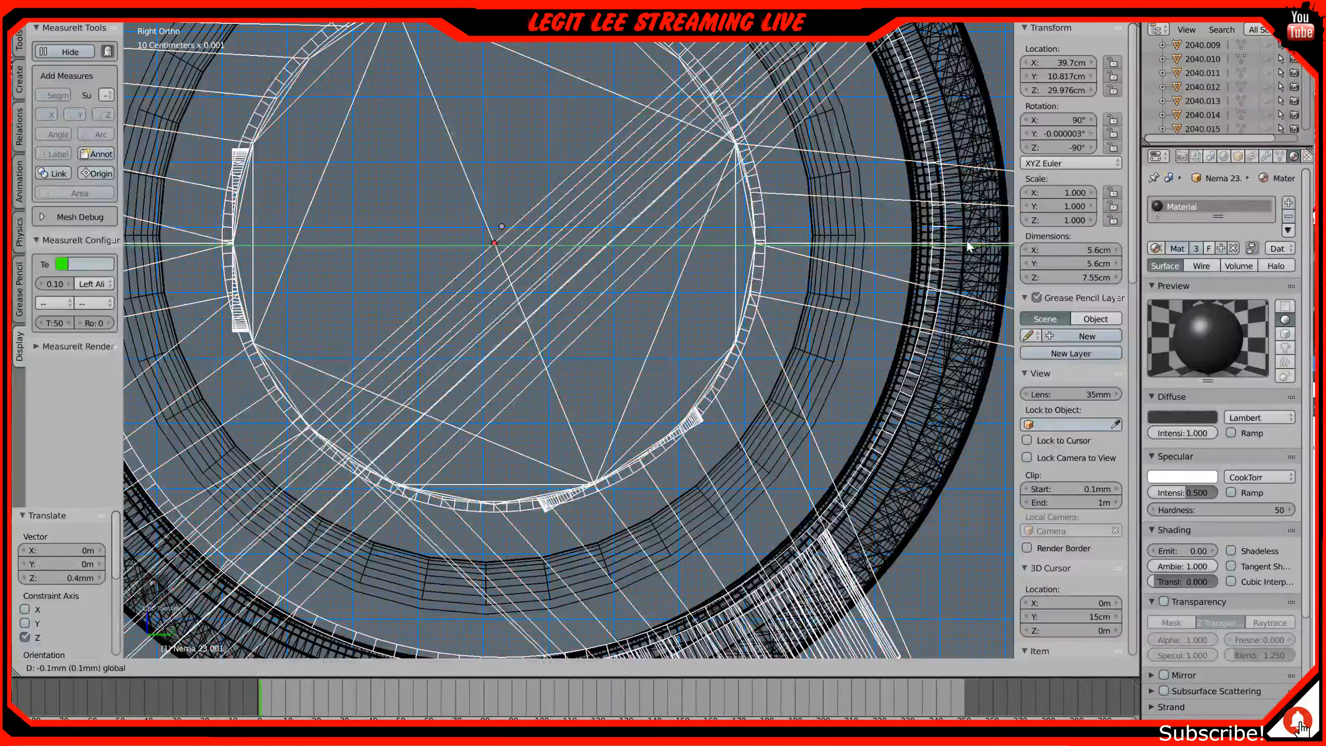
{"action": "left_click", "coordinate": [966, 246]}
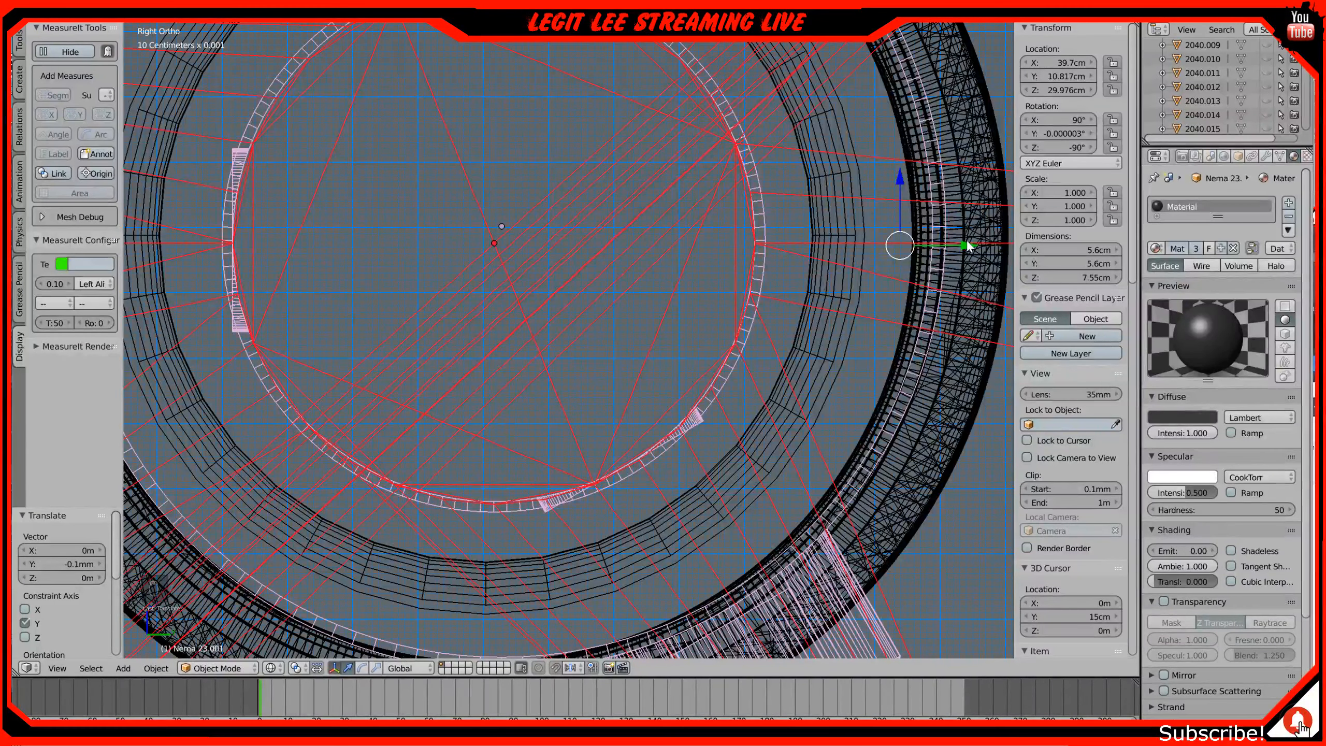
Step: Refine the motor group's alignment with the ball screw by moving it -0.1 mm along Y and raising it 0.1 mm along Z
{"action": "key", "text": "g"}
{"action": "key", "text": "y"}
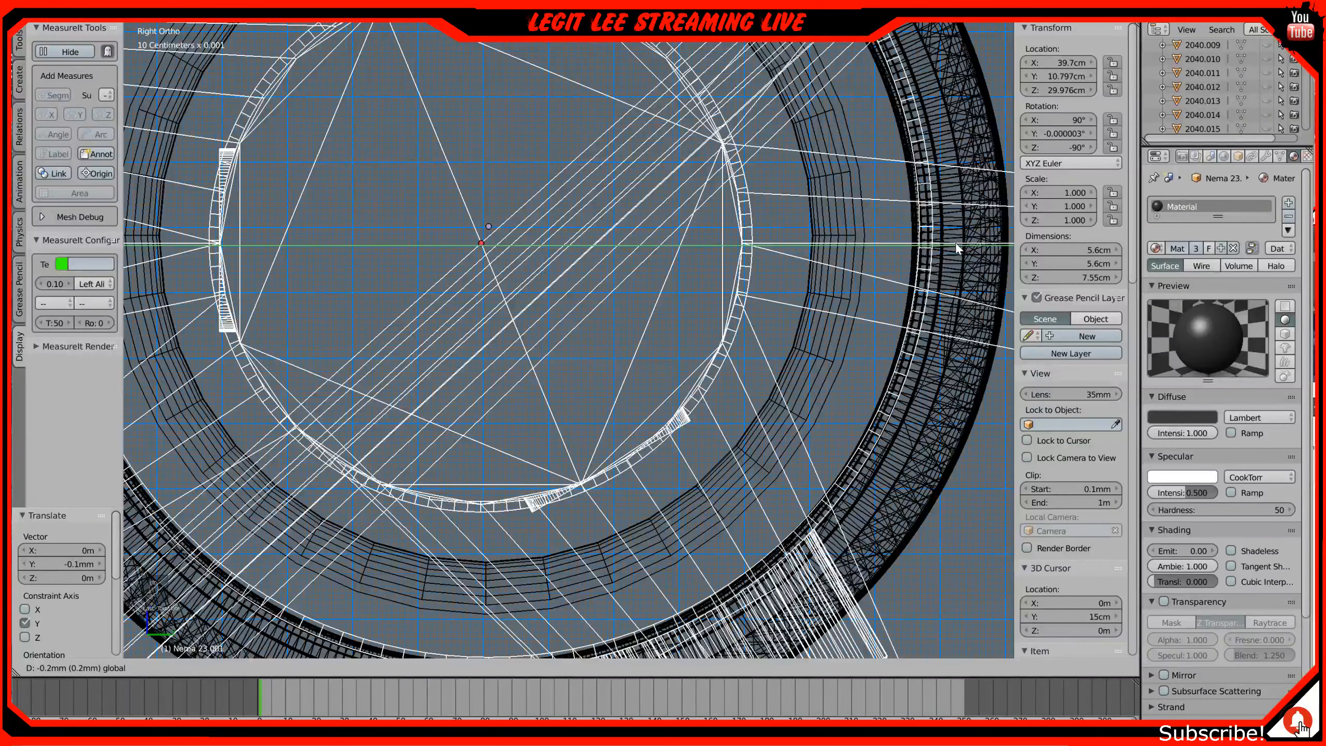
{"action": "left_click", "coordinate": [957, 248]}
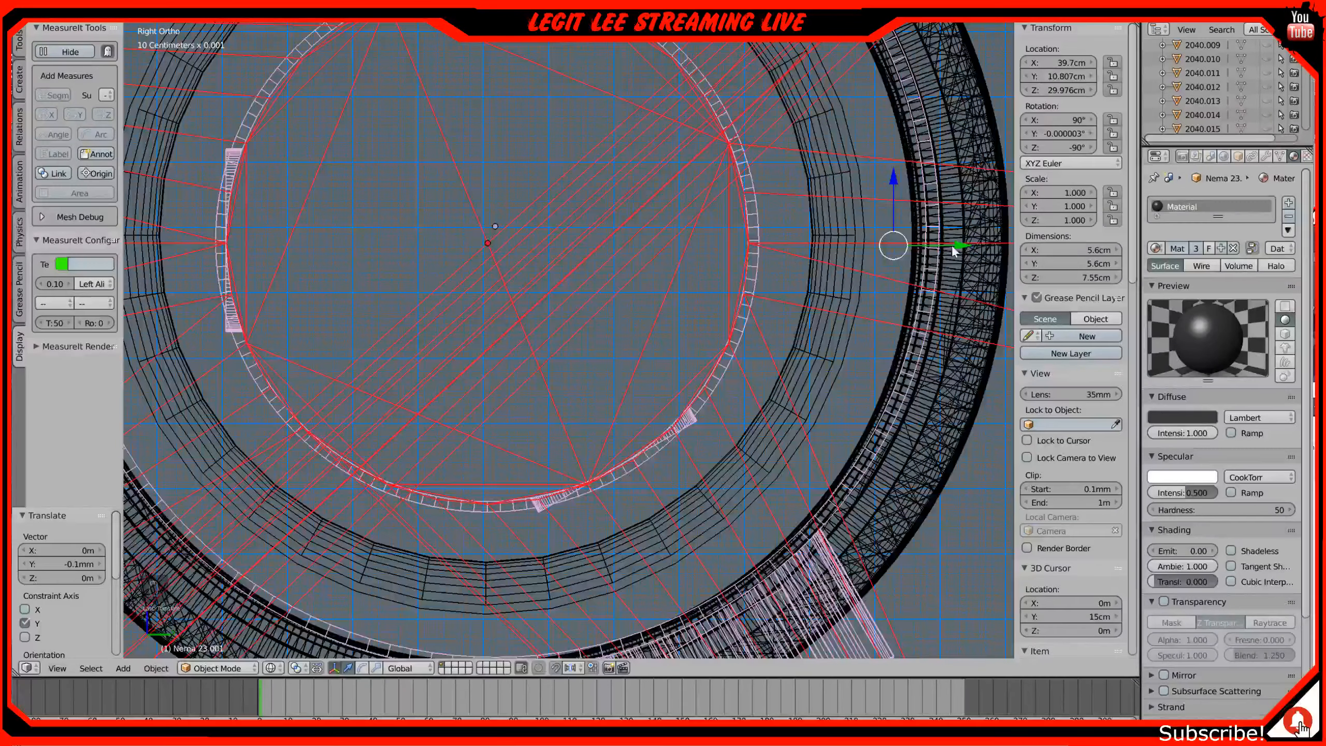
{"action": "scroll", "coordinate": [582, 264], "scroll_direction": "down", "scroll_amount": 4}
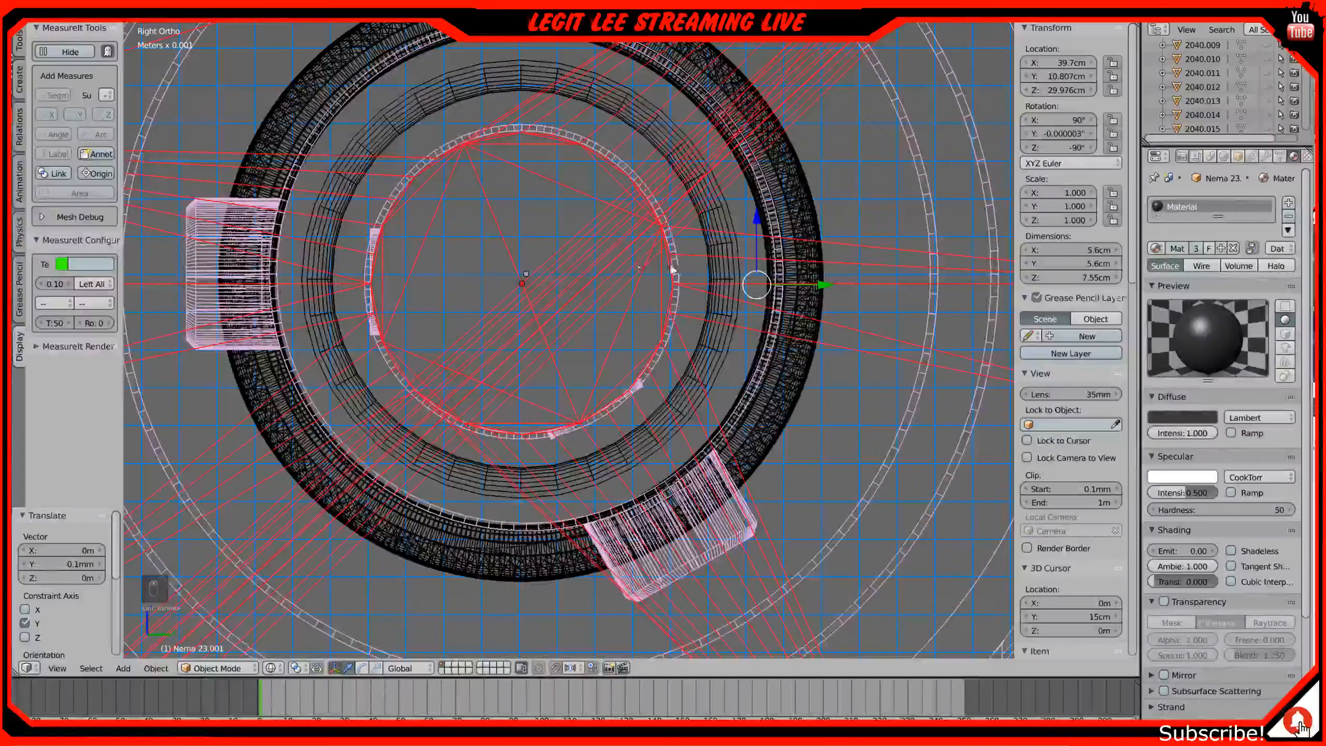
{"action": "scroll", "coordinate": [675, 272], "scroll_direction": "up", "scroll_amount": 3}
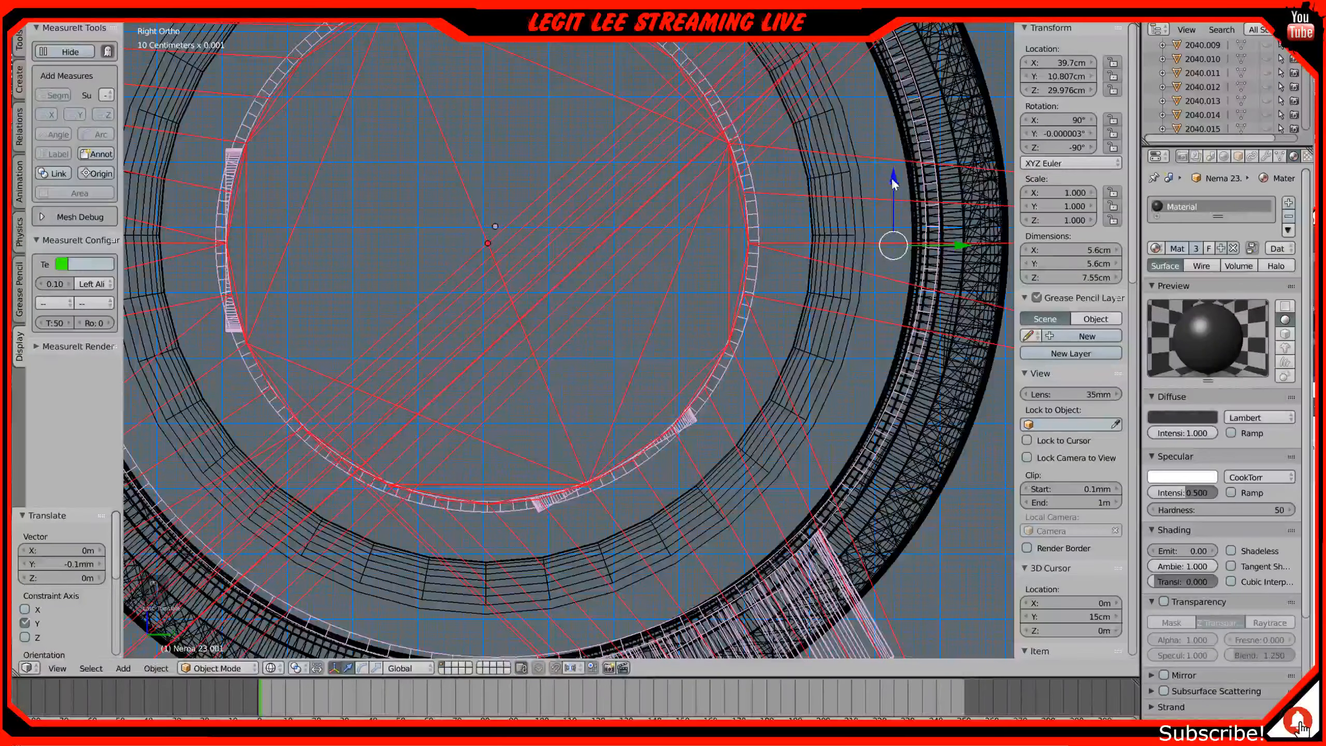
{"action": "left_click_drag", "start_coordinate": [893, 183], "coordinate": [894, 174]}
{"action": "scroll", "coordinate": [647, 253], "scroll_direction": "down", "scroll_amount": 3}
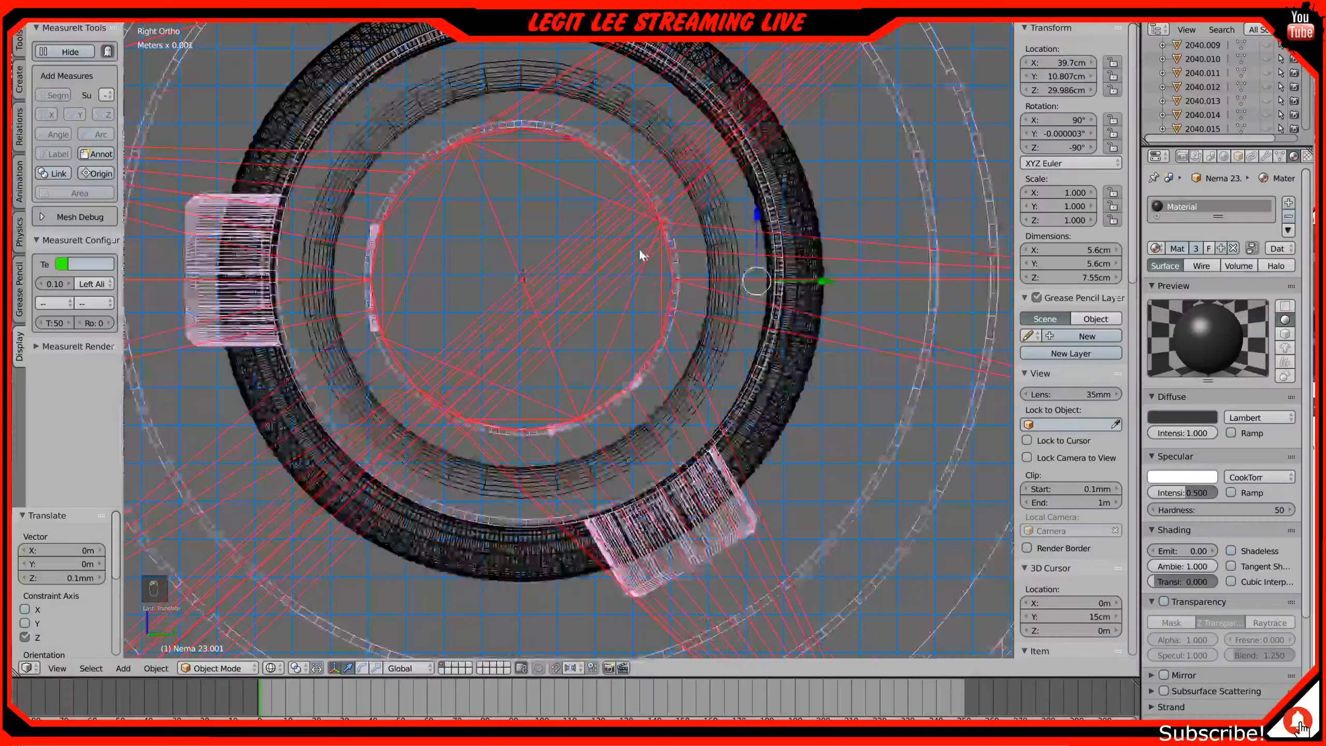
{"action": "key", "text": "z"}
{"action": "key", "text": "z"}
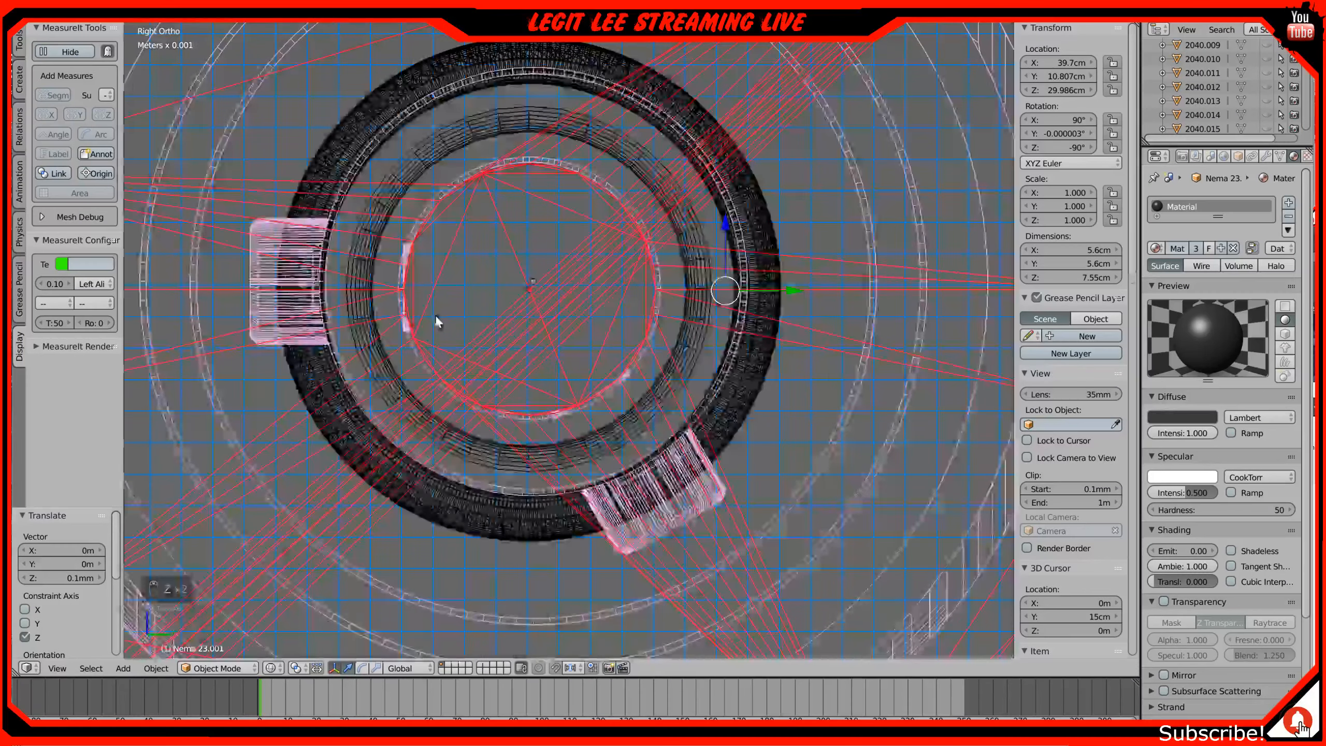
Step: Examine the shaded gantry from several angles, checking the spacing between the red plate, rails, ball screw, bearings and side plates
{"action": "middle_click_drag", "start_coordinate": [437, 316], "coordinate": [476, 330]}
{"action": "scroll", "coordinate": [475, 329], "scroll_direction": "down", "scroll_amount": 5}
{"action": "scroll", "coordinate": [475, 327], "scroll_direction": "down", "scroll_amount": 8}
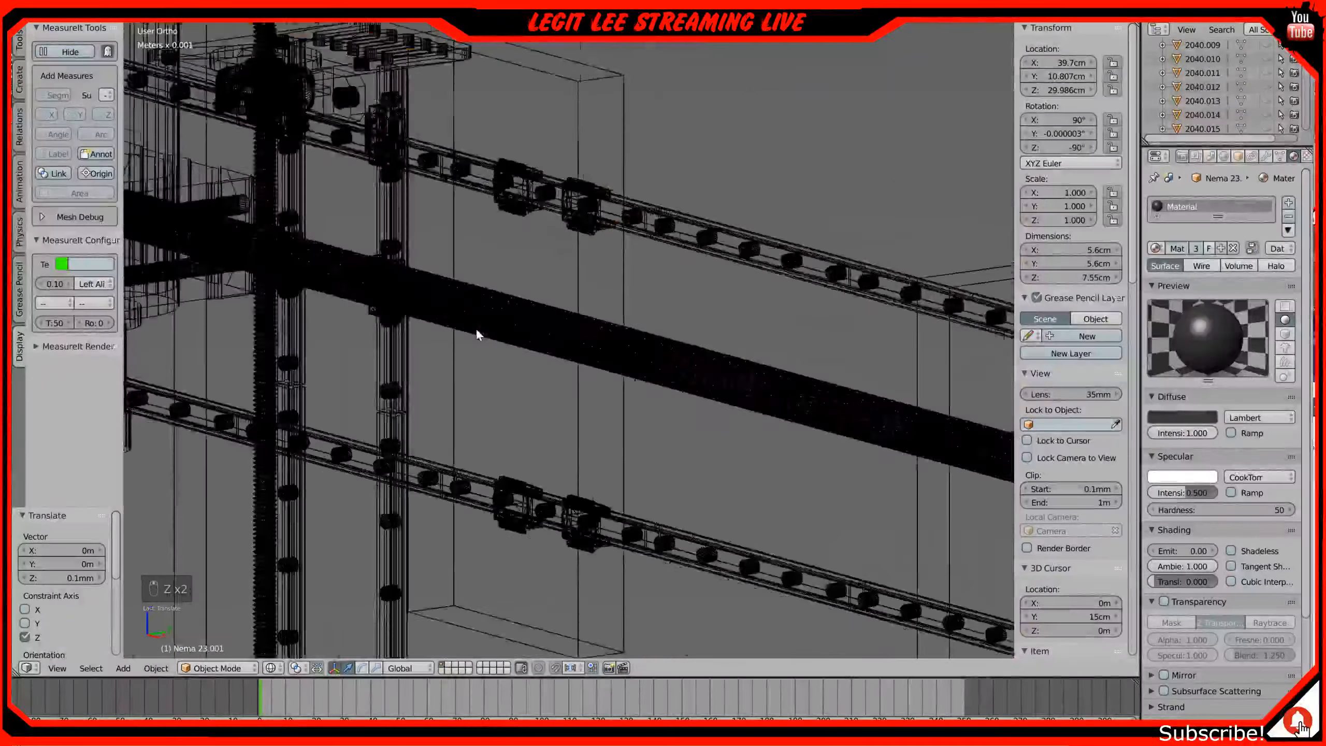
{"action": "key", "text": "z"}
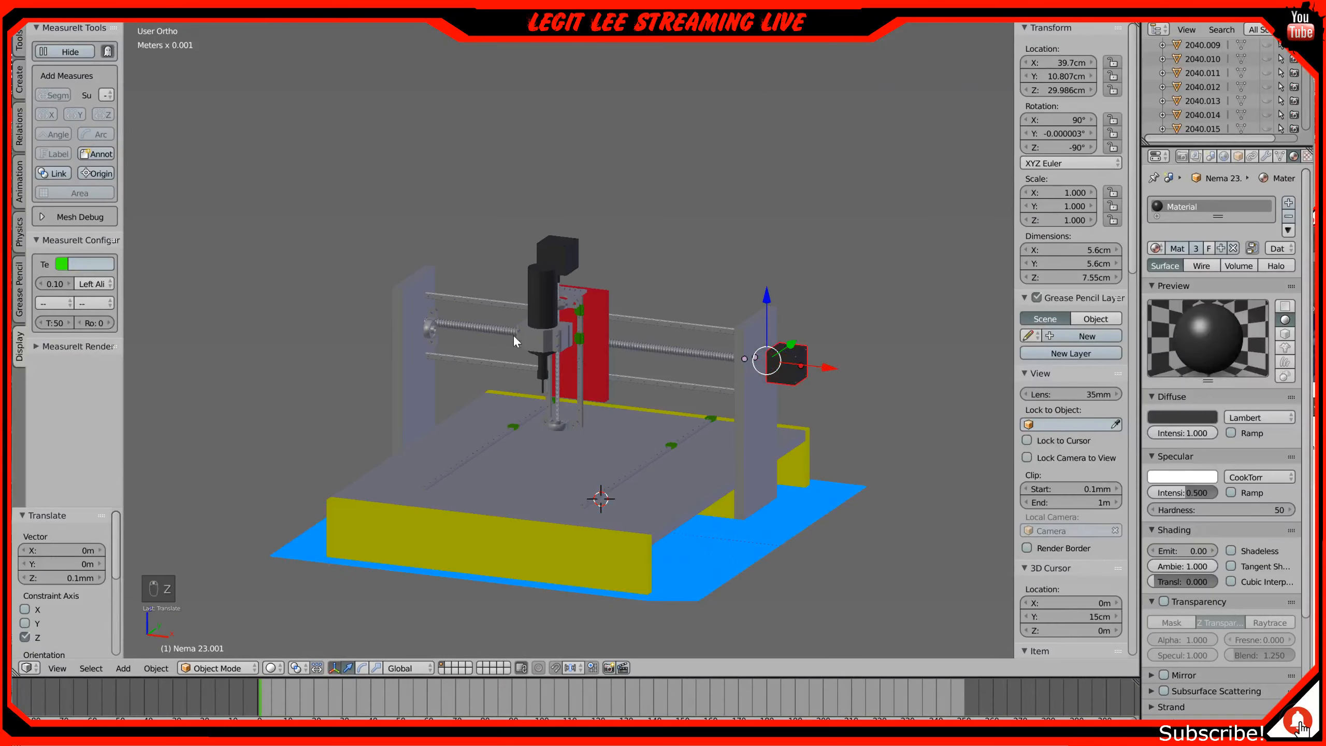
{"action": "mouse_move", "coordinate": [513, 333]}
{"action": "middle_mouse_down"}
{"action": "mouse_move", "coordinate": [580, 329]}
{"action": "mouse_move", "coordinate": [250, 339]}
{"action": "mouse_move", "coordinate": [549, 327]}
{"action": "mouse_move", "coordinate": [358, 345]}
{"action": "mouse_move", "coordinate": [452, 339]}
{"action": "mouse_move", "coordinate": [361, 353]}
{"action": "mouse_move", "coordinate": [402, 367]}
{"action": "mouse_move", "coordinate": [618, 299]}
{"action": "middle_mouse_up"}
{"action": "scroll", "coordinate": [616, 295], "scroll_direction": "up", "scroll_amount": 5}
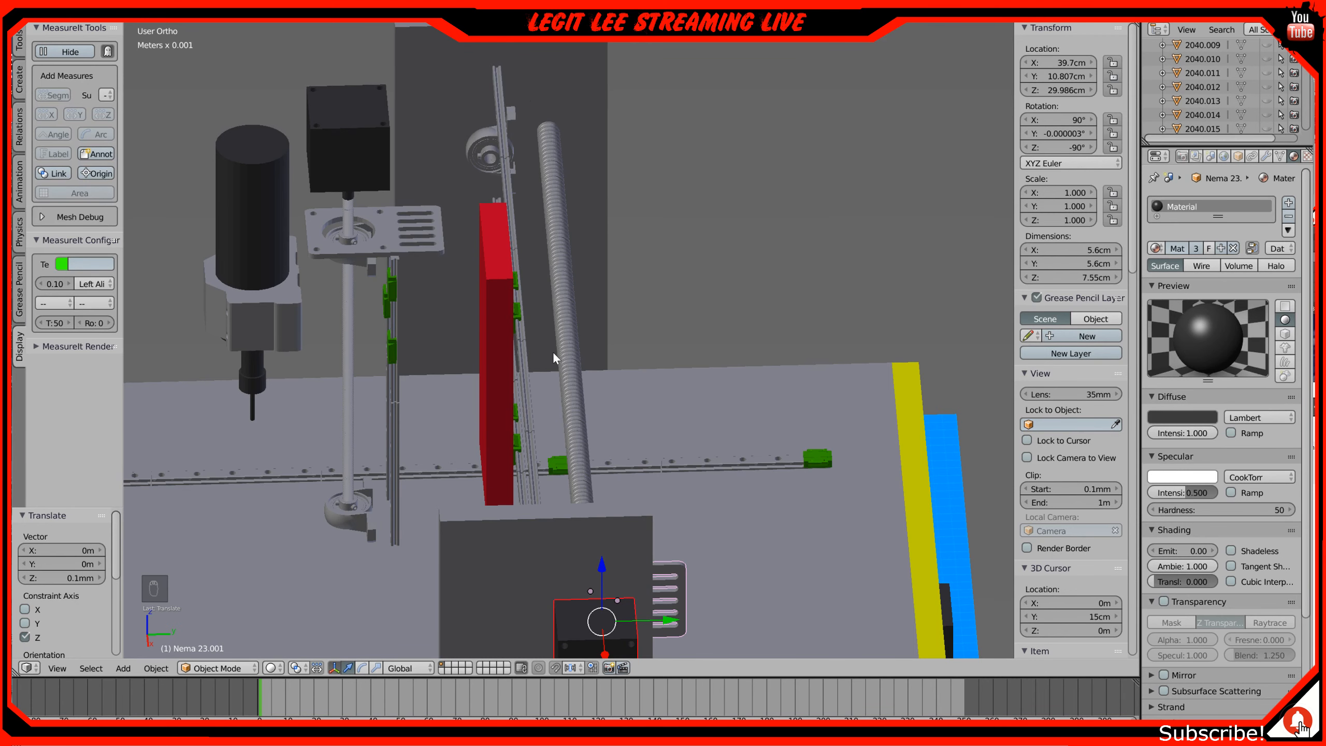
{"action": "mouse_move", "coordinate": [552, 350]}
{"action": "middle_mouse_down"}
{"action": "mouse_move", "coordinate": [489, 347]}
{"action": "mouse_move", "coordinate": [549, 359]}
{"action": "middle_mouse_up"}
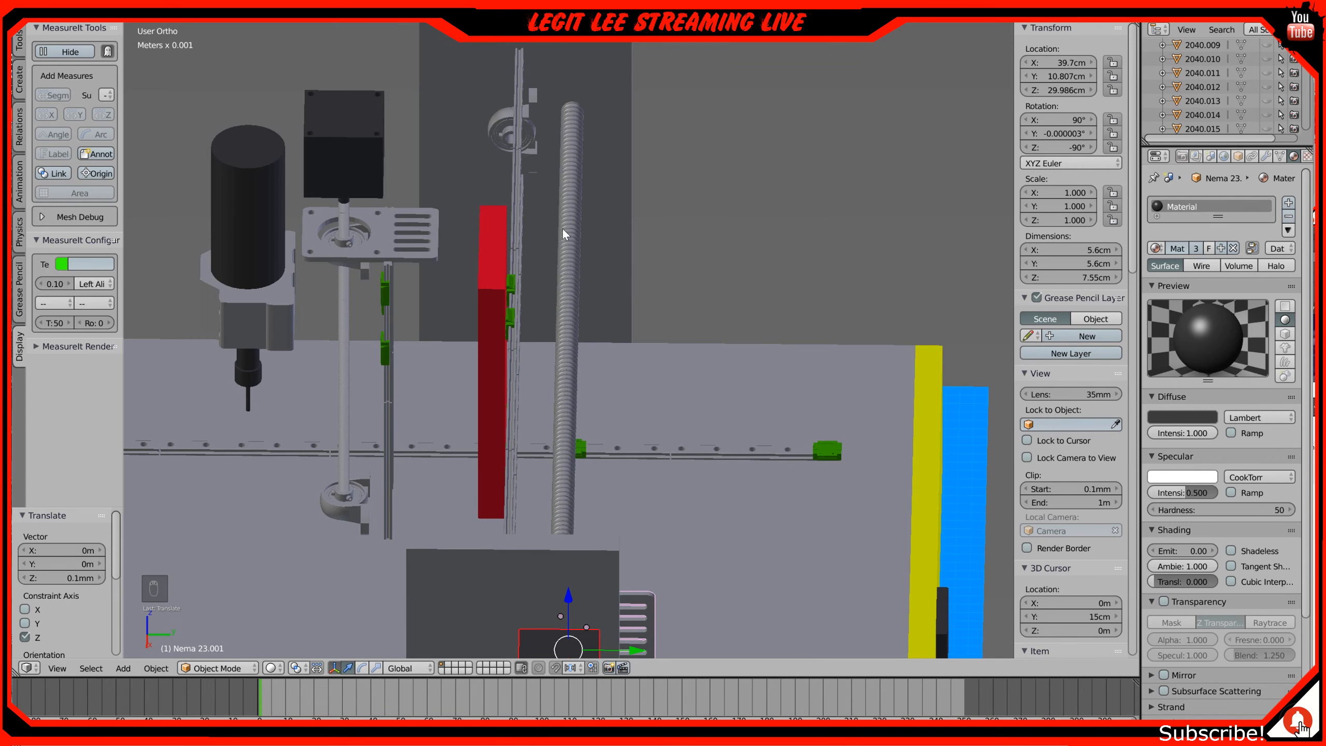
{"action": "middle_click_drag", "start_coordinate": [560, 211], "coordinate": [546, 203]}
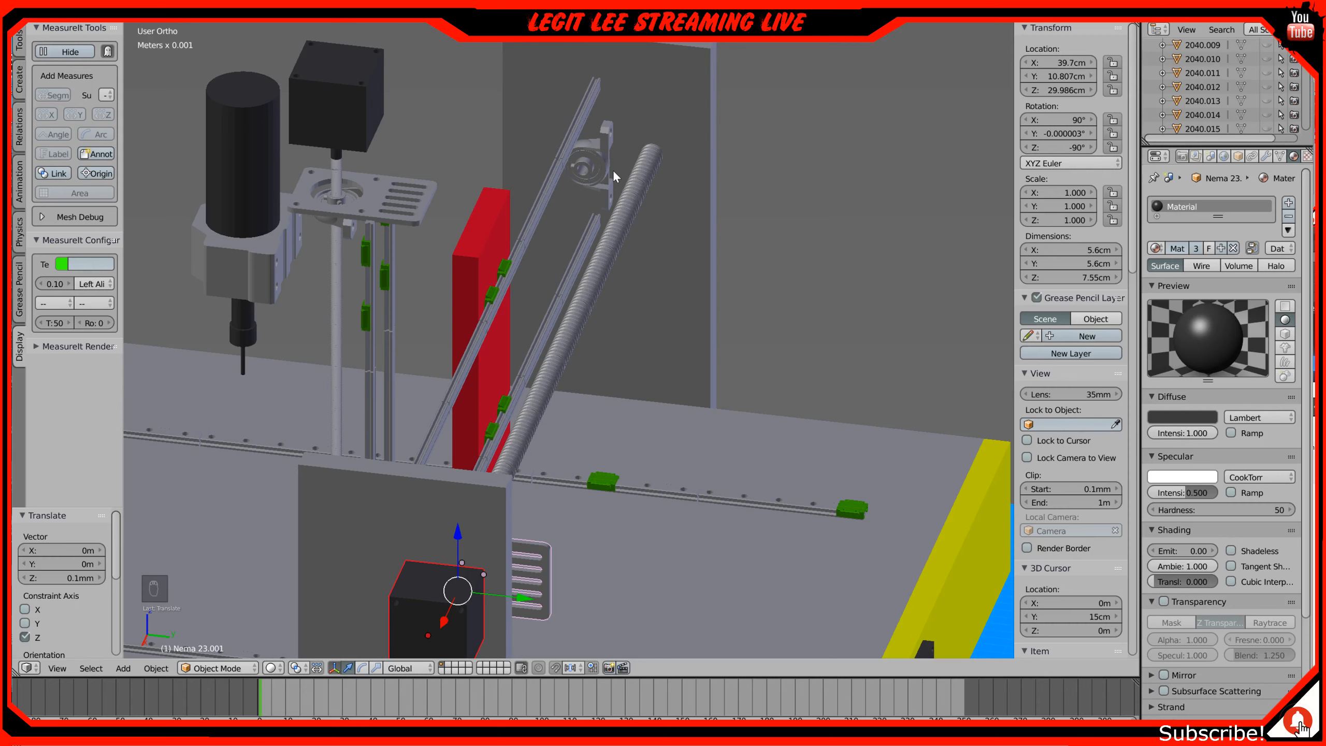
{"action": "mouse_move", "coordinate": [577, 232]}
{"action": "middle_mouse_down"}
{"action": "mouse_move", "coordinate": [596, 244]}
{"action": "mouse_move", "coordinate": [564, 269]}
{"action": "mouse_move", "coordinate": [590, 245]}
{"action": "mouse_move", "coordinate": [622, 244]}
{"action": "mouse_move", "coordinate": [635, 270]}
{"action": "middle_mouse_up"}
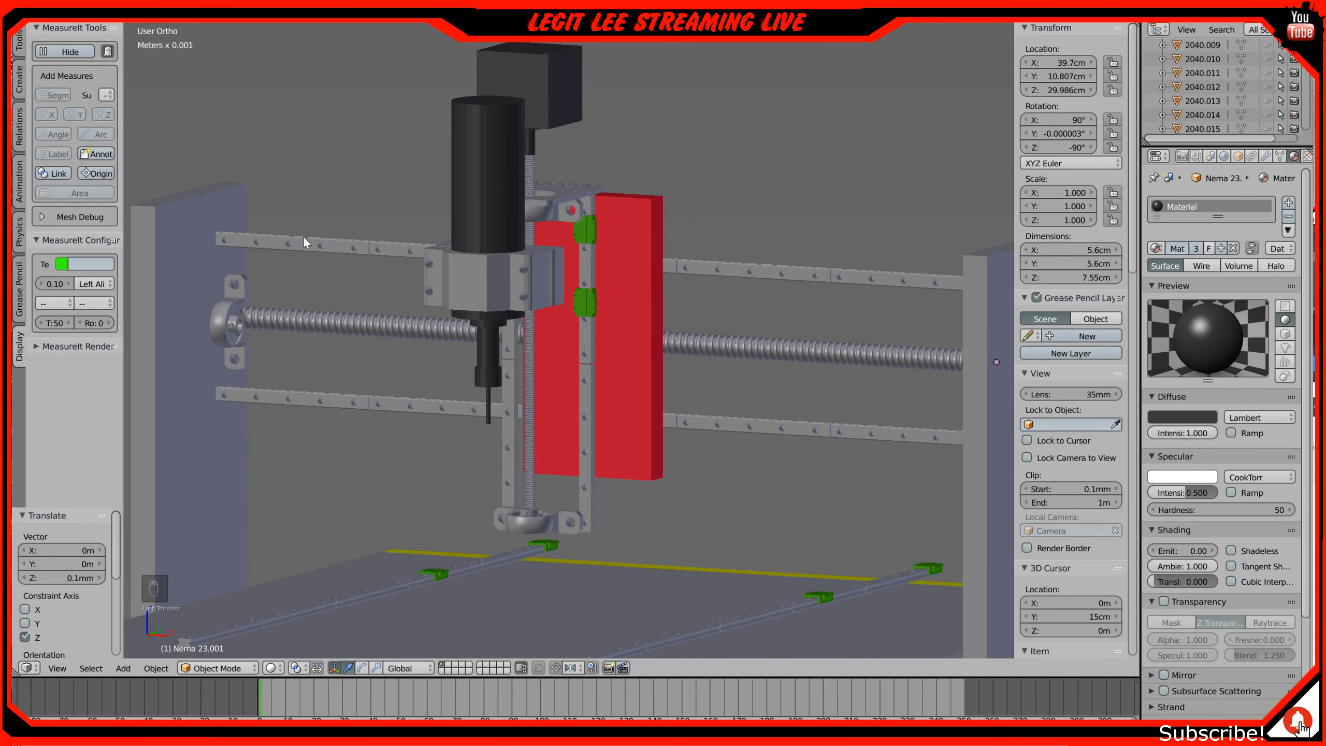
{"action": "middle_click_drag", "start_coordinate": [819, 284], "coordinate": [730, 302]}
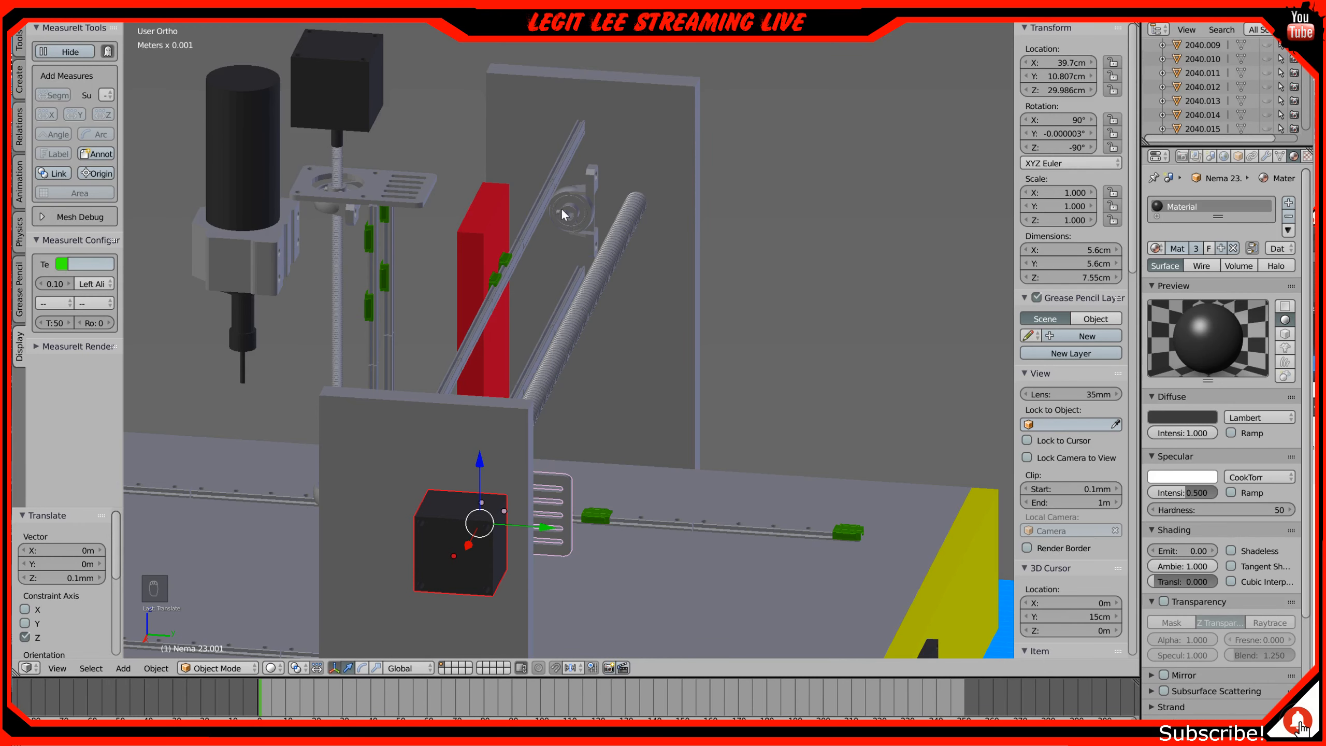
{"action": "mouse_move", "coordinate": [561, 359]}
{"action": "middle_mouse_down"}
{"action": "mouse_move", "coordinate": [489, 346]}
{"action": "mouse_move", "coordinate": [389, 377]}
{"action": "mouse_move", "coordinate": [578, 365]}
{"action": "middle_mouse_up"}
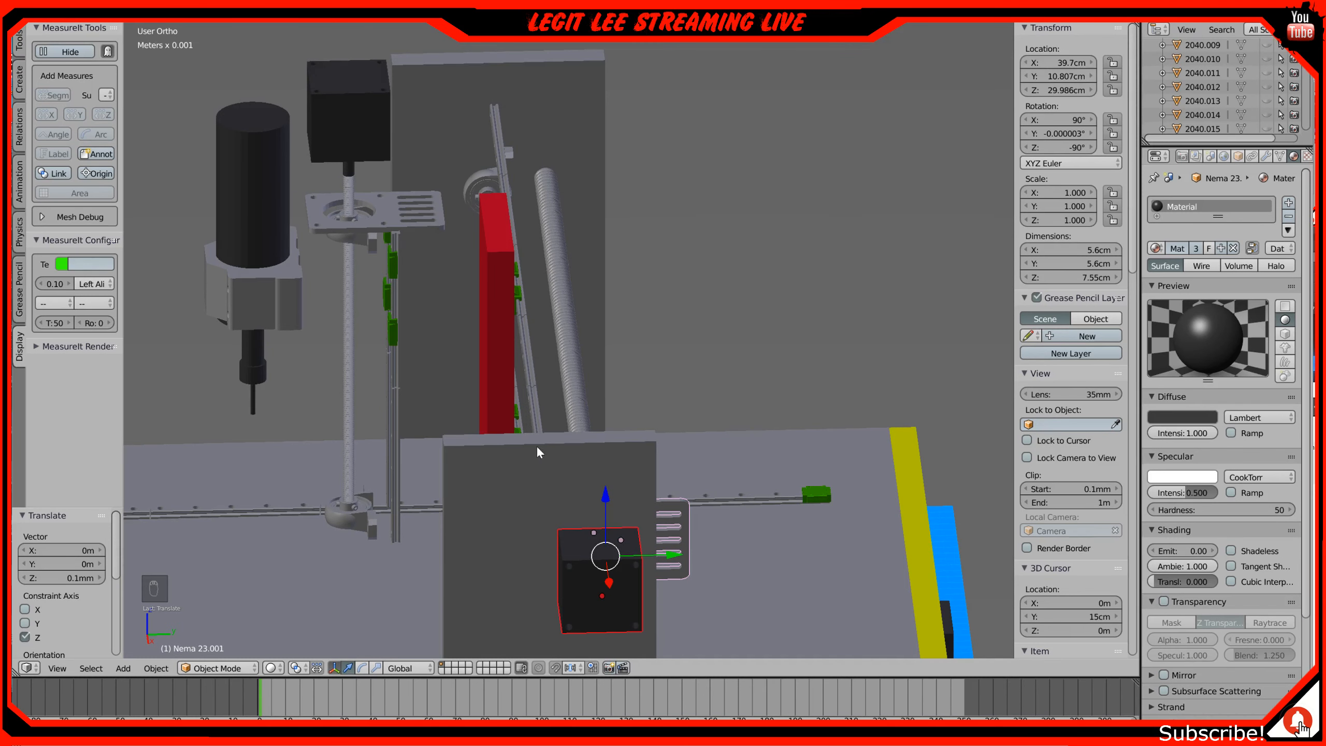
{"action": "scroll", "coordinate": [530, 452], "scroll_direction": "down", "scroll_amount": 2}
{"action": "middle_click_drag", "start_coordinate": [530, 453], "coordinate": [642, 399]}
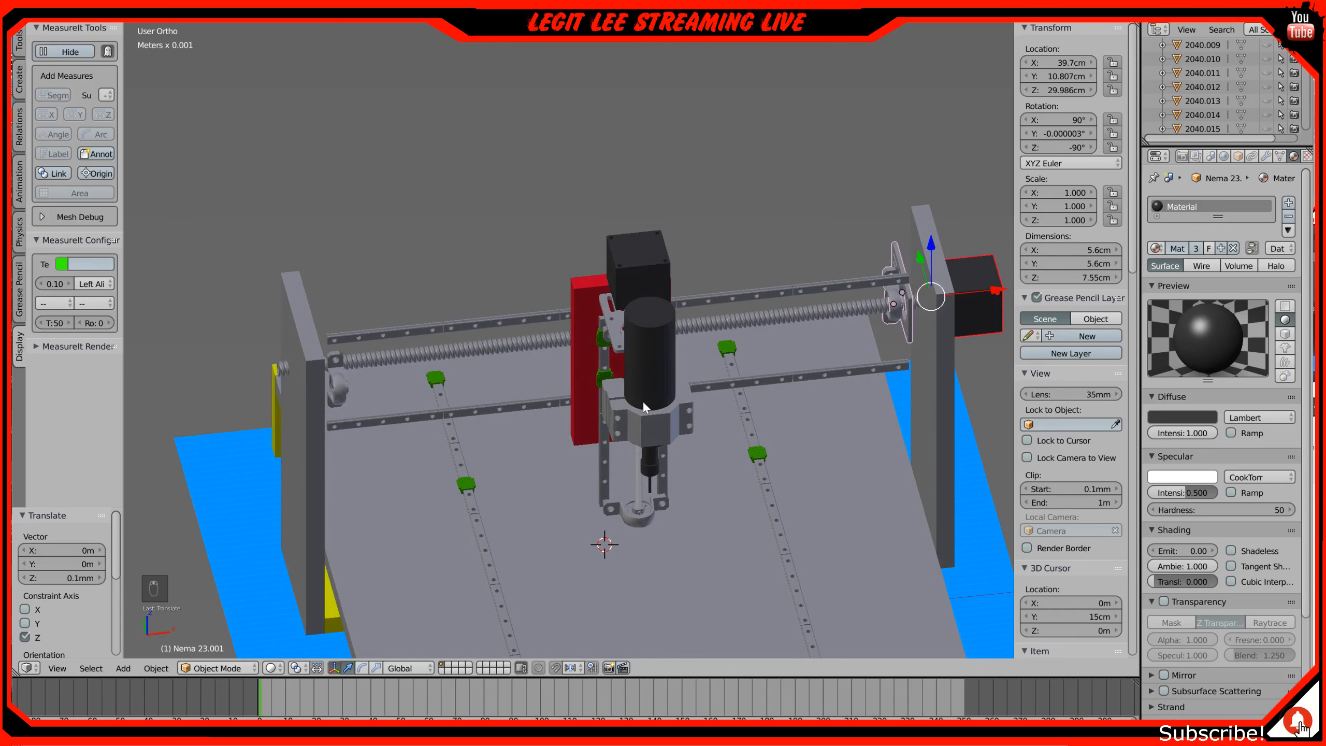
Step: Duplicate the 63 cm wide yellow cross board beneath the table and place the copy 25 cm higher along Z
{"action": "right_click", "coordinate": [336, 615]}
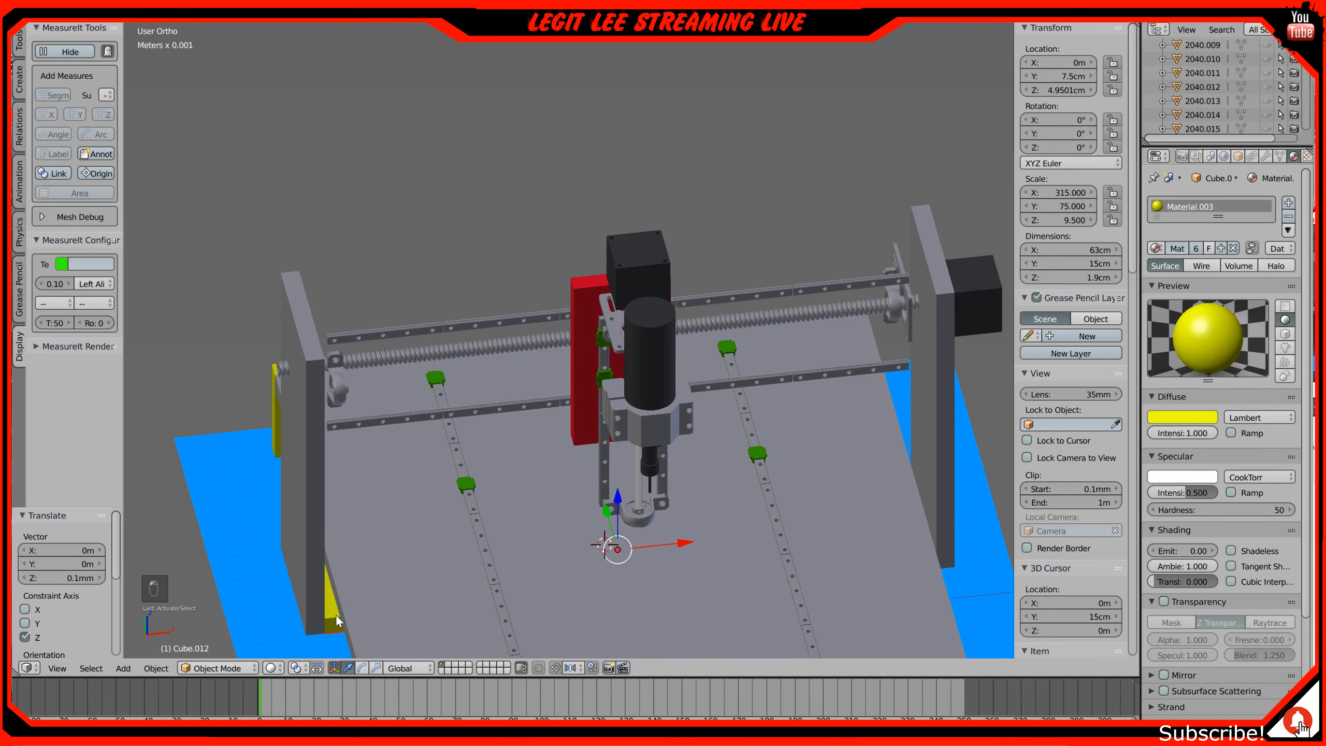
{"action": "key", "text": "KP_1"}
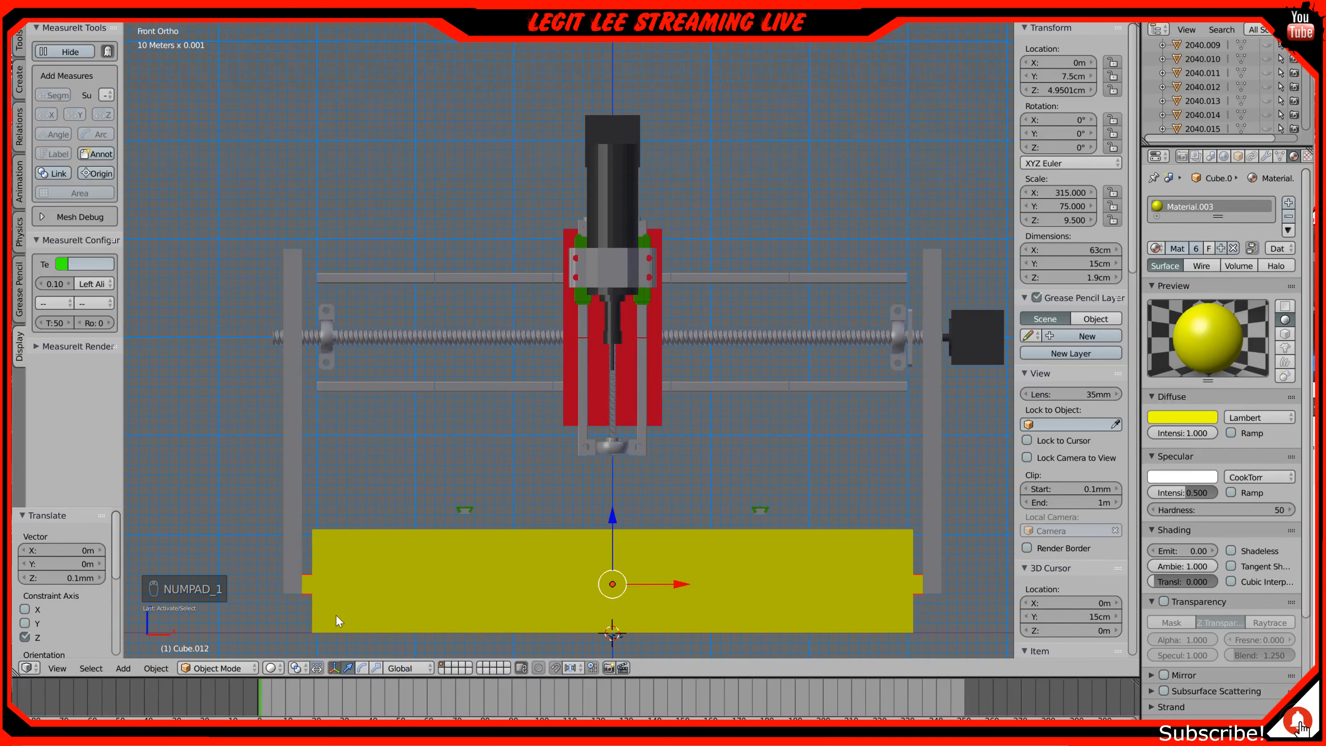
{"action": "key", "text": "shift+d"}
{"action": "key", "text": "z"}
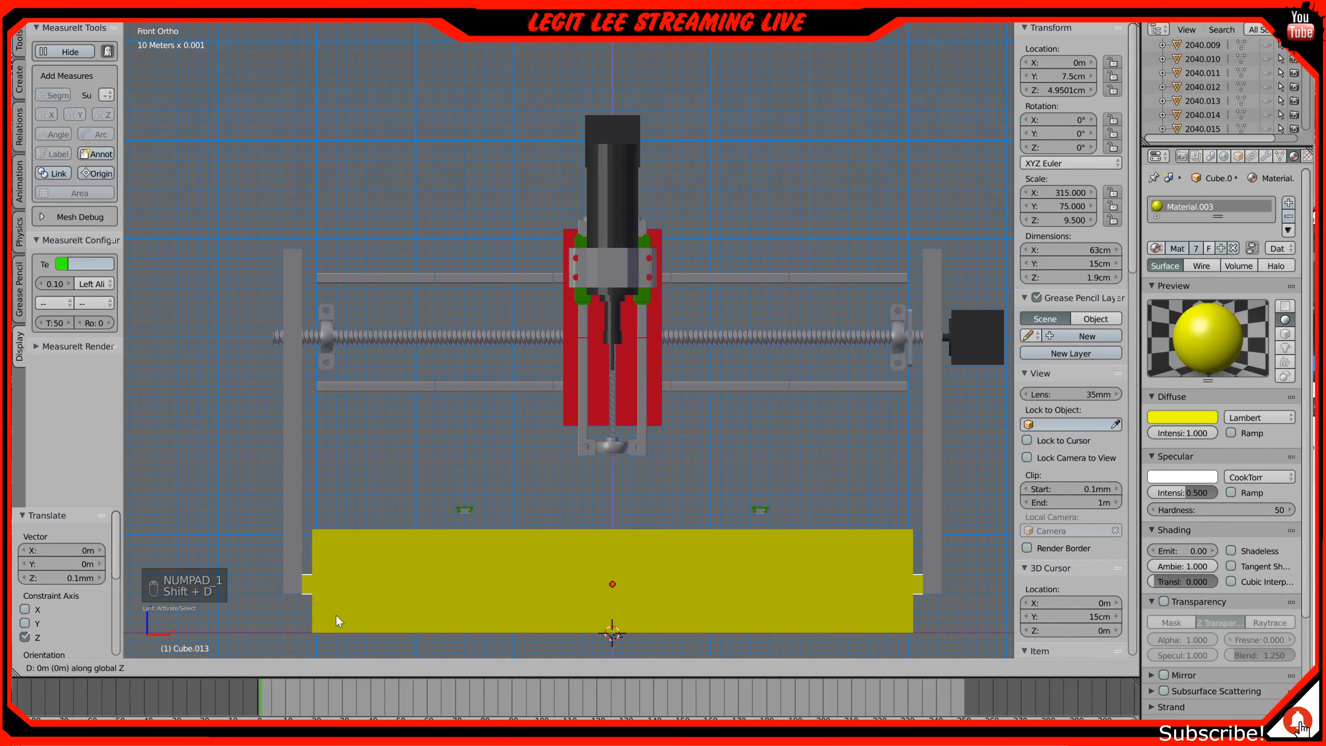
{"action": "left_click", "coordinate": [387, 367]}
Step: Rotate the duplicated yellow board 90° in the right side view so it stands upright
{"action": "key", "text": "KP_3"}
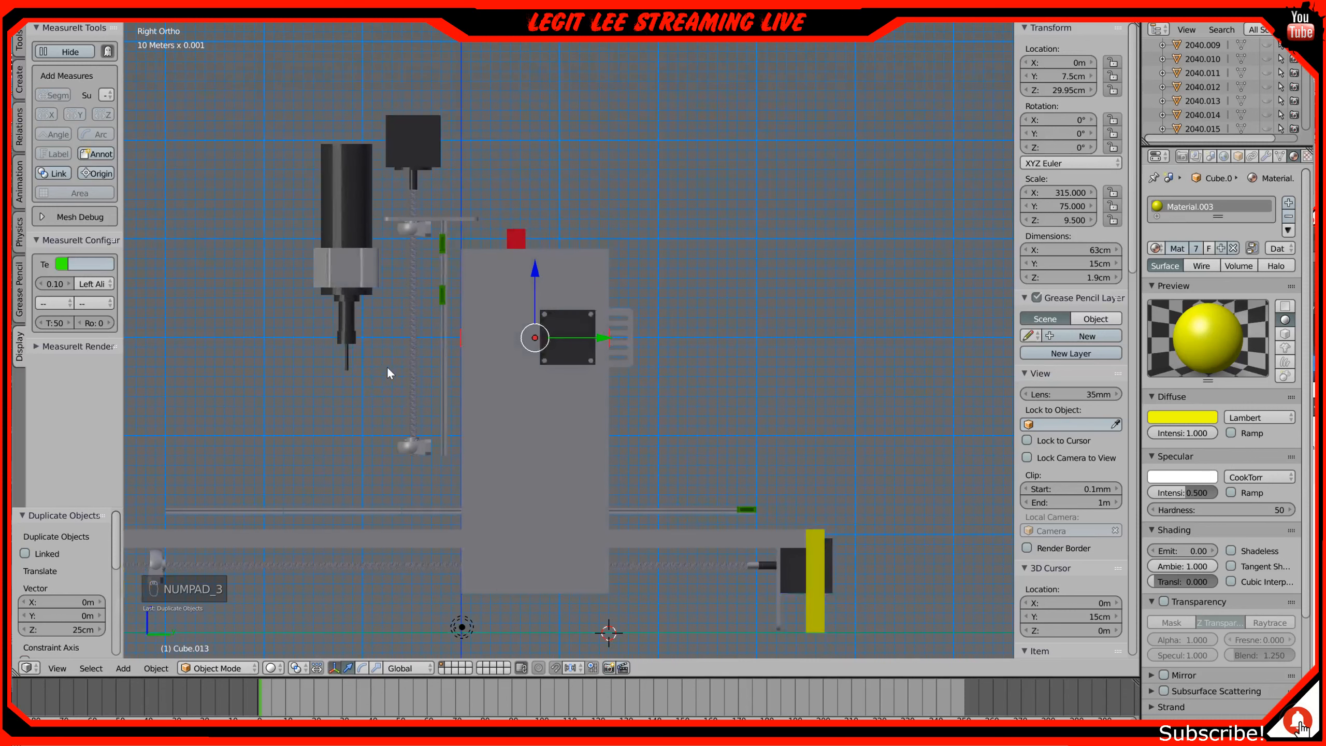
{"action": "type", "text": "r90"}
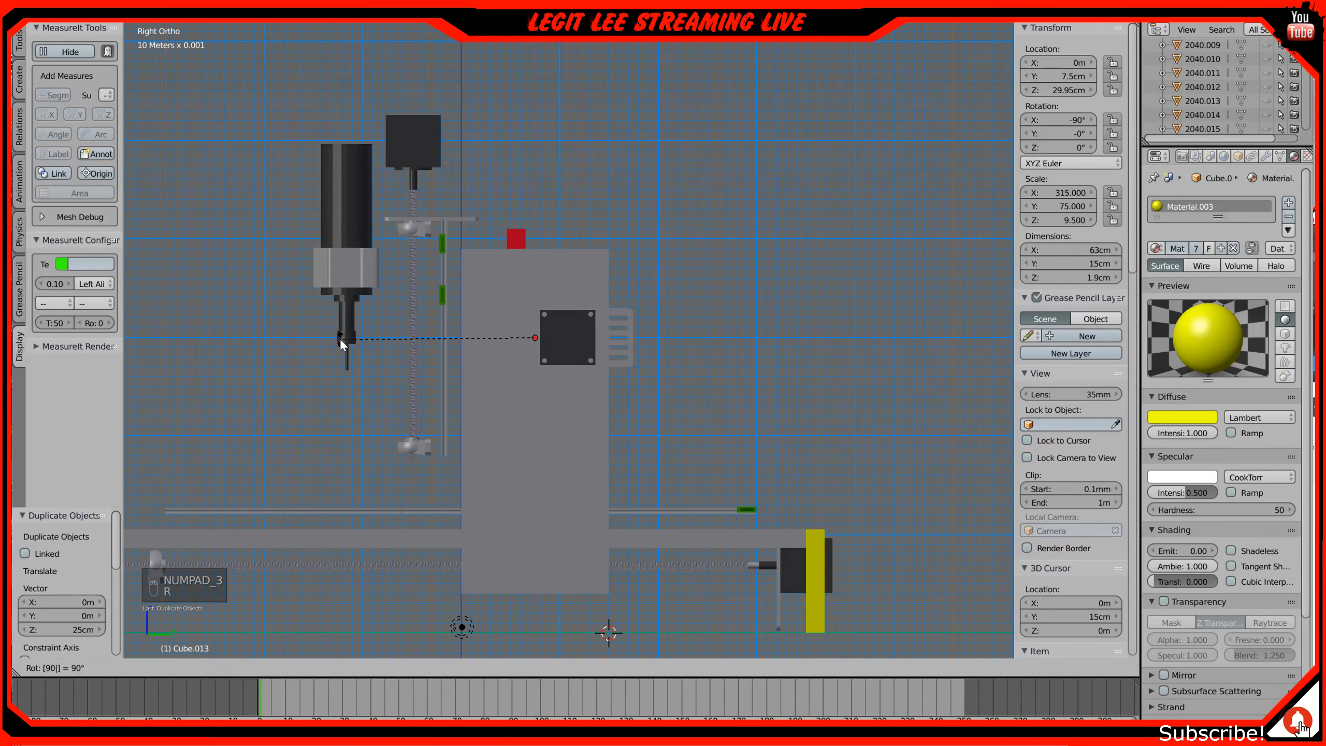
{"action": "key", "text": "Return"}
Step: Move the upright yellow board 6 cm and another 6 mm along Y to the rear edge of the gantry side plates
{"action": "key", "text": "z"}
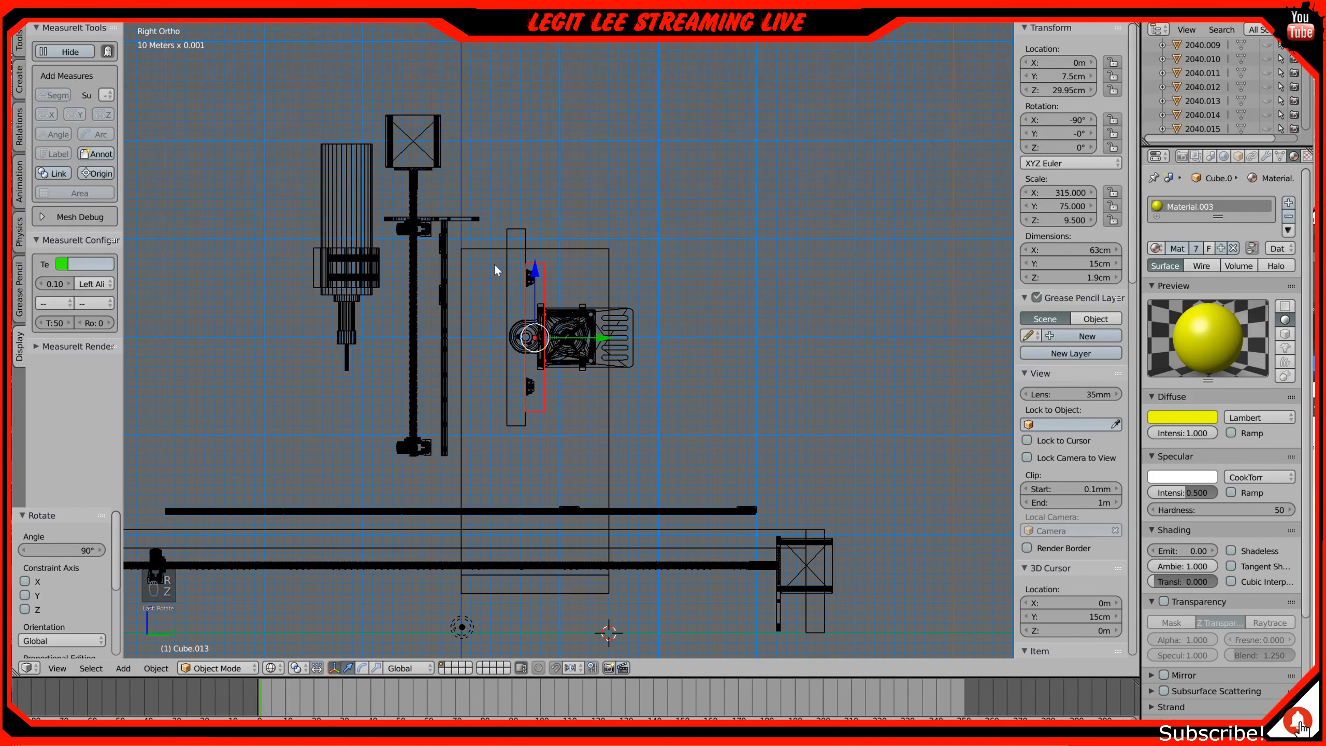
{"action": "scroll", "coordinate": [576, 306], "scroll_direction": "up", "scroll_amount": 3}
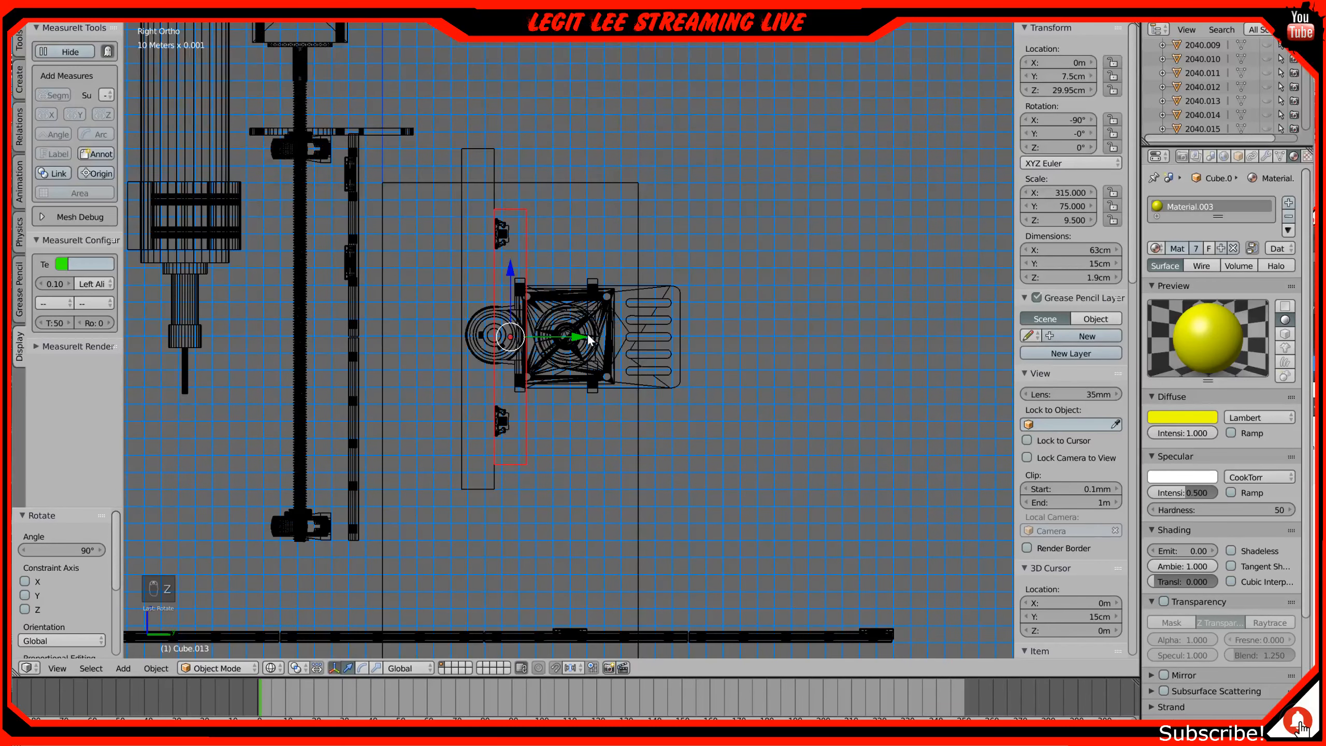
{"action": "left_click_drag", "start_coordinate": [588, 339], "coordinate": [681, 327]}
{"action": "scroll", "coordinate": [681, 327], "scroll_direction": "up", "scroll_amount": 3}
{"action": "scroll", "coordinate": [781, 319], "scroll_direction": "up", "scroll_amount": 4}
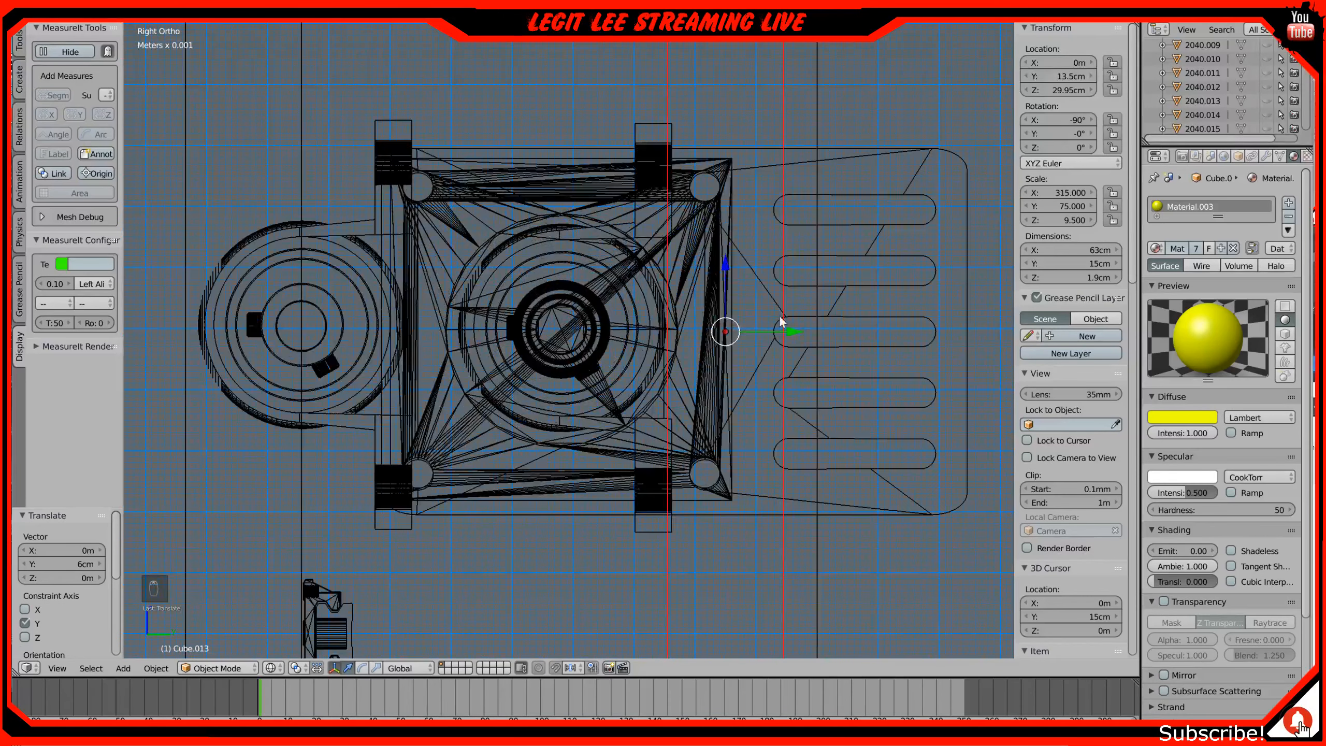
{"action": "left_click_drag", "start_coordinate": [788, 328], "coordinate": [826, 334]}
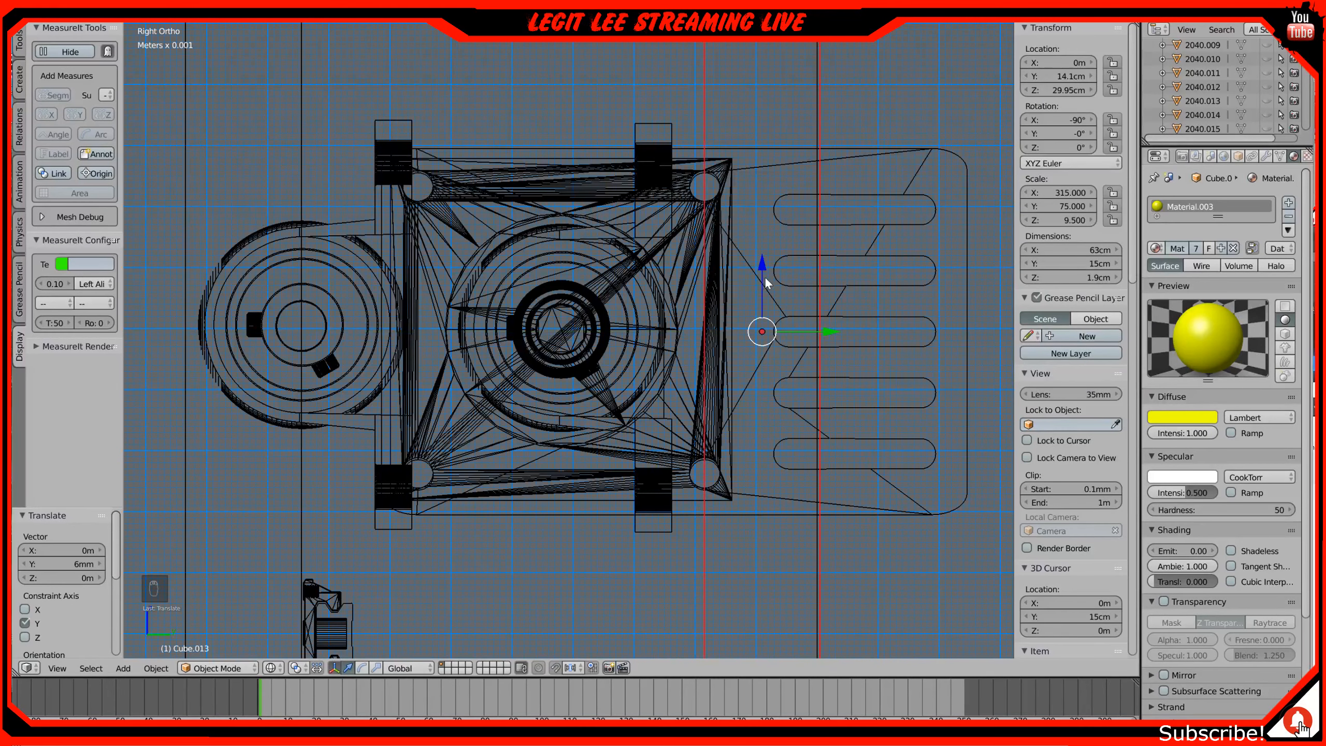
Step: Raise the yellow back board 1.5 cm along Z to meet the upper edge of the gantry side plates
{"action": "scroll", "coordinate": [760, 261], "scroll_direction": "down", "scroll_amount": 6}
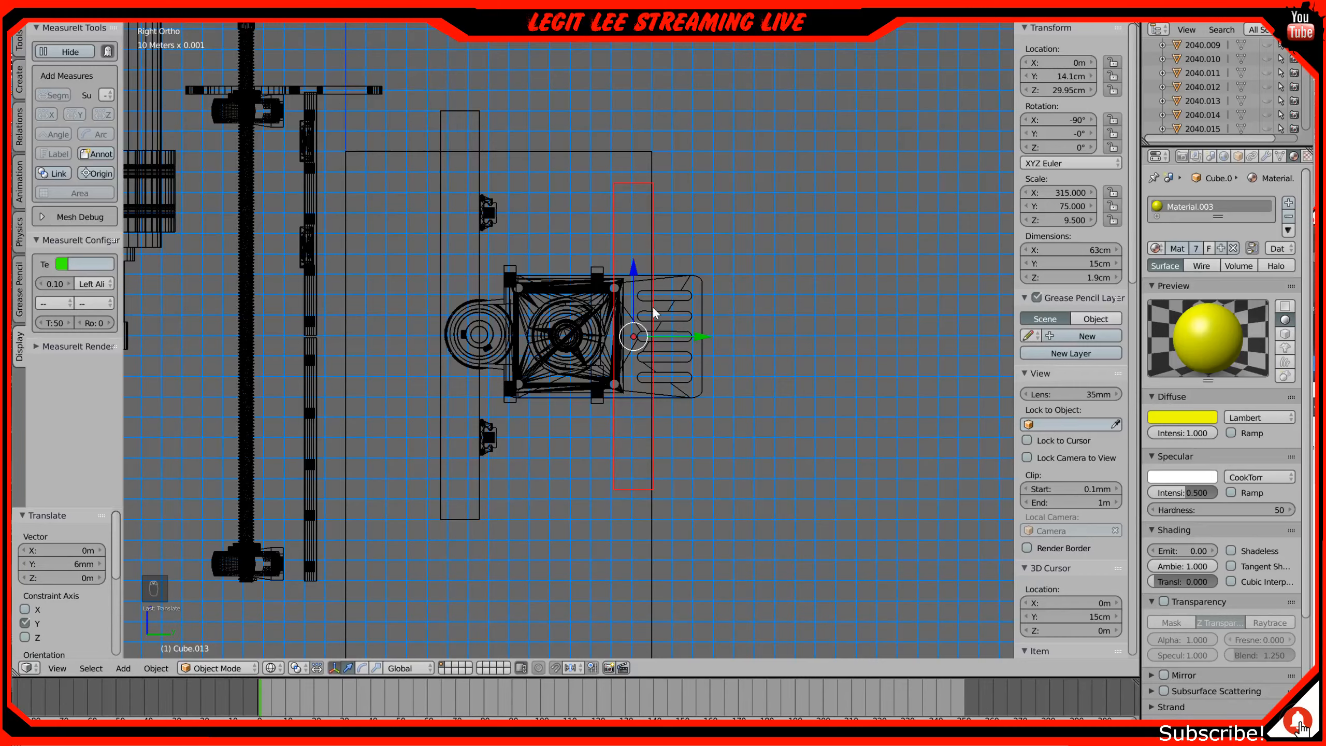
{"action": "scroll", "coordinate": [653, 305], "scroll_direction": "up", "scroll_amount": 5}
{"action": "scroll", "coordinate": [650, 443], "scroll_direction": "up", "scroll_amount": 2}
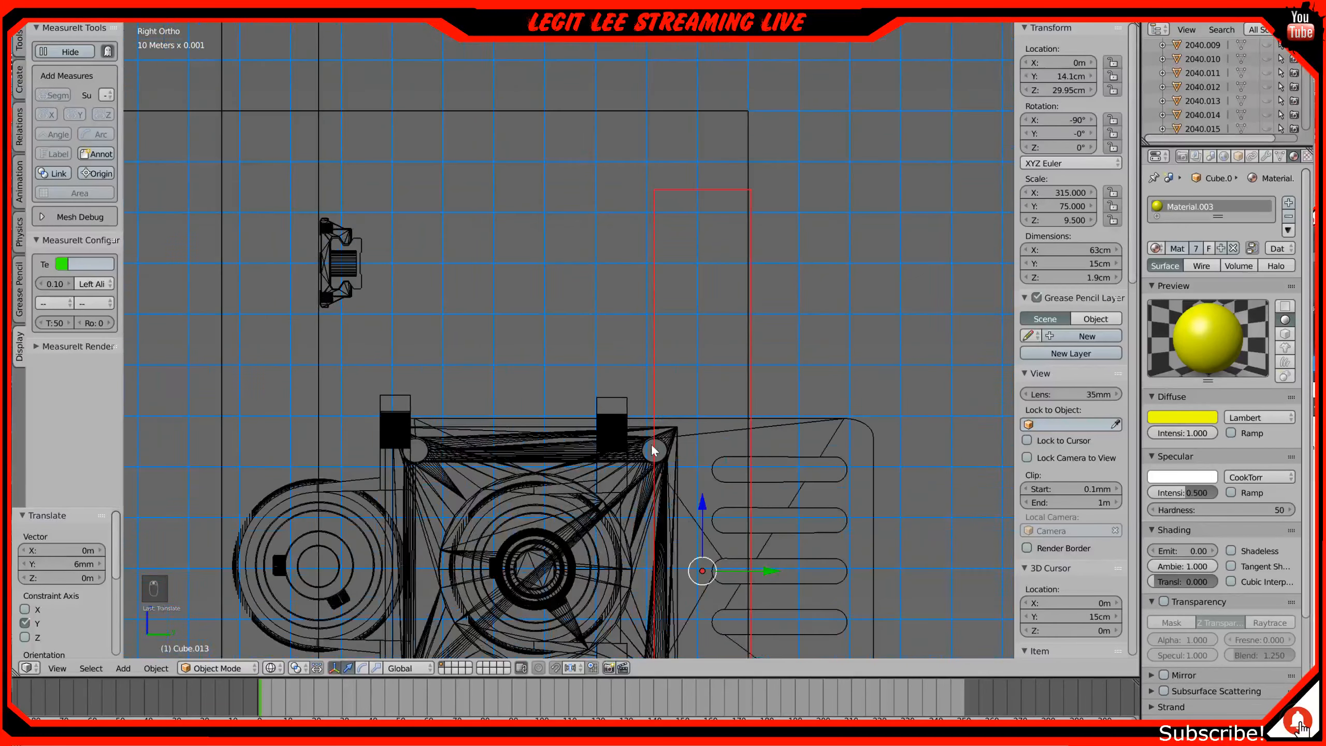
{"action": "left_click_drag", "start_coordinate": [730, 547], "coordinate": [747, 454]}
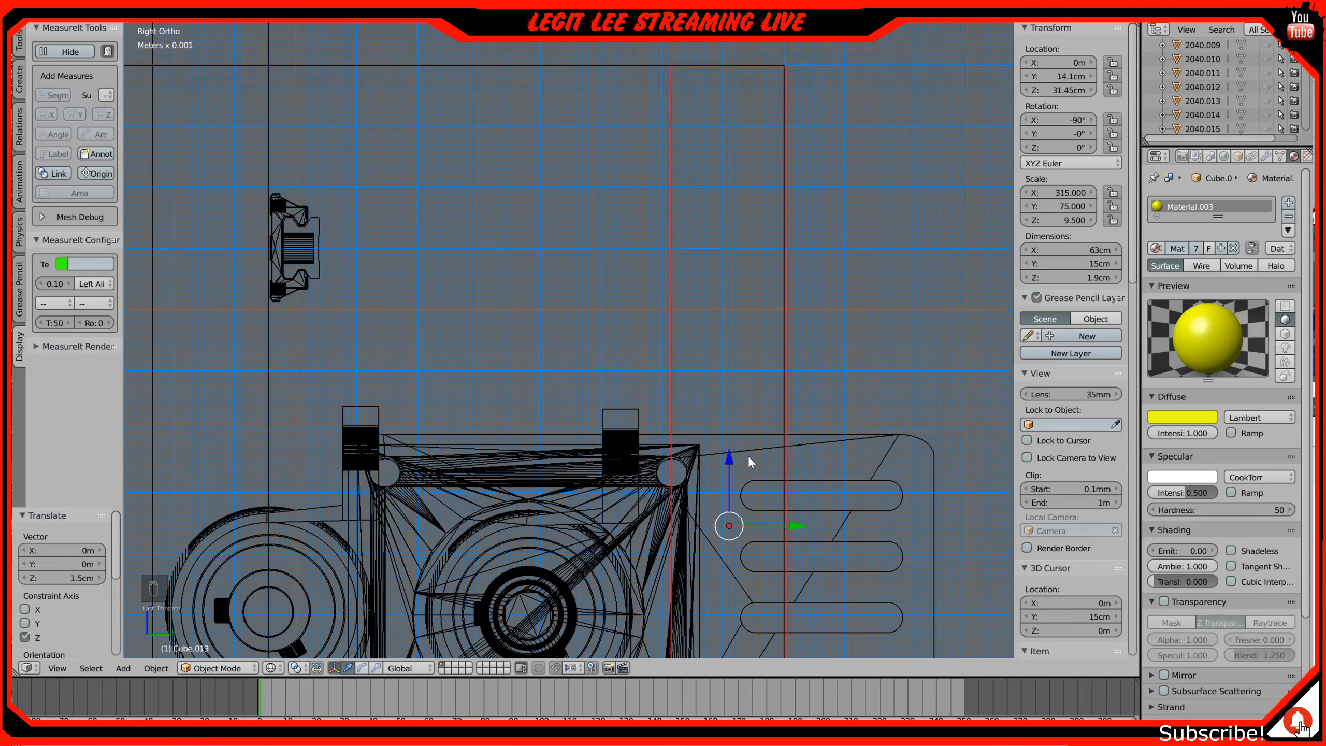
{"action": "scroll", "coordinate": [748, 455], "scroll_direction": "down", "scroll_amount": 4}
{"action": "scroll", "coordinate": [562, 494], "scroll_direction": "down", "scroll_amount": 1}
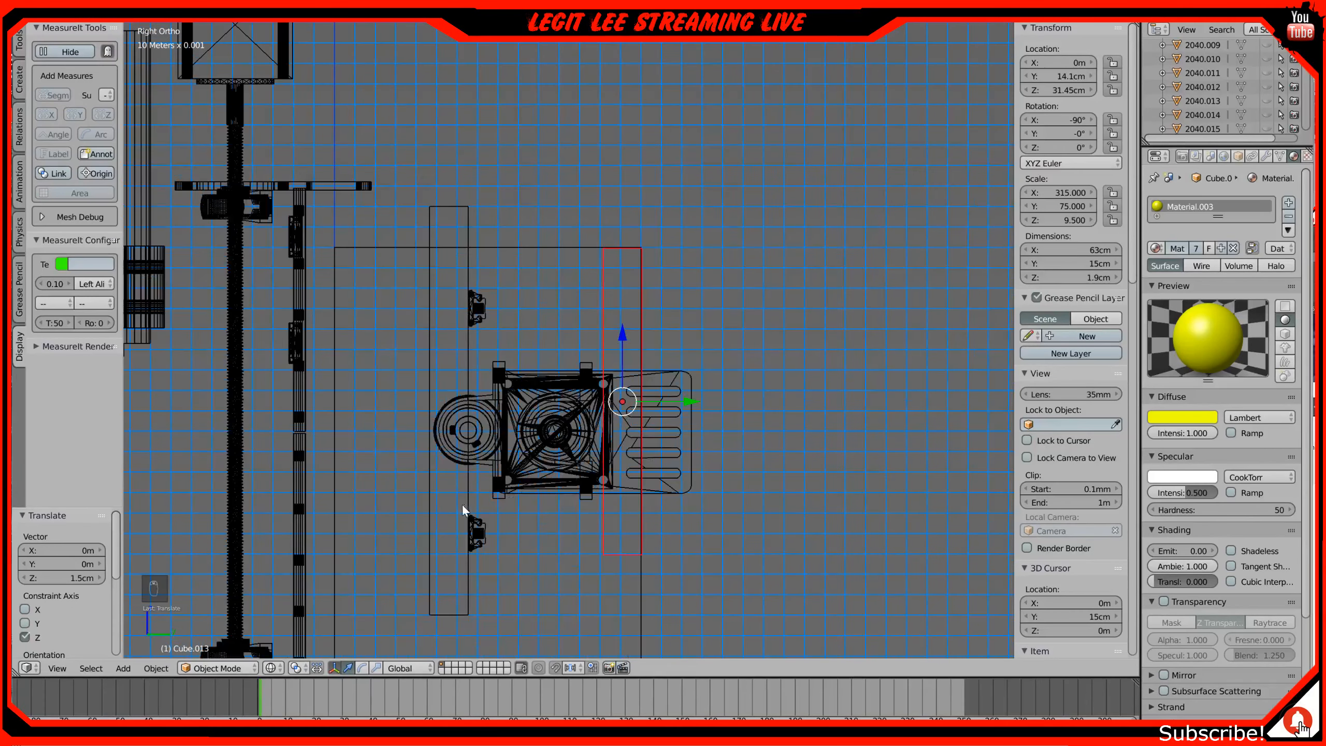
Step: Examine the yellow back board's fit behind the ball screw, rails and red plate from several angles, selecting the table top instead
{"action": "key", "text": "z"}
{"action": "mouse_move", "coordinate": [461, 505]}
{"action": "middle_mouse_down"}
{"action": "mouse_move", "coordinate": [499, 516]}
{"action": "mouse_move", "coordinate": [564, 492]}
{"action": "mouse_move", "coordinate": [520, 533]}
{"action": "mouse_move", "coordinate": [475, 538]}
{"action": "mouse_move", "coordinate": [466, 556]}
{"action": "mouse_move", "coordinate": [652, 524]}
{"action": "mouse_move", "coordinate": [685, 534]}
{"action": "middle_mouse_up"}
{"action": "scroll", "coordinate": [675, 526], "scroll_direction": "up", "scroll_amount": 3}
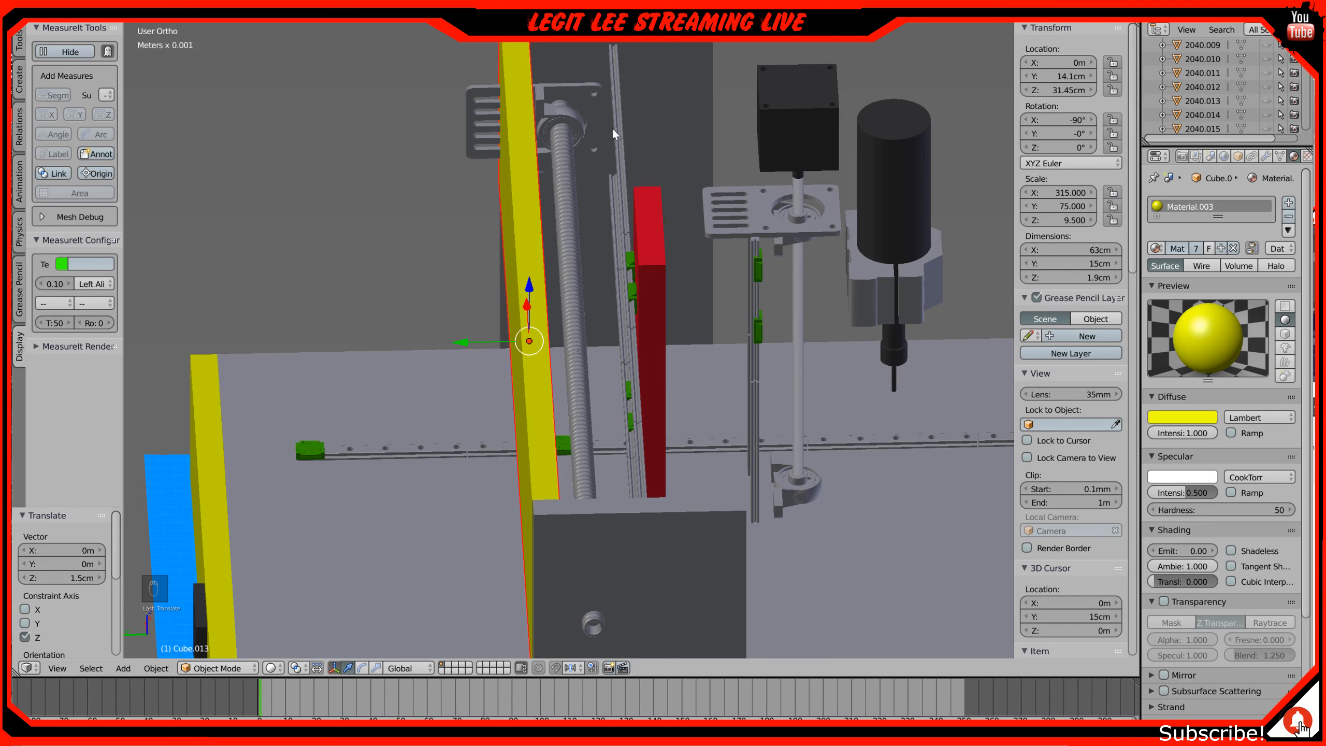
{"action": "middle_click_drag", "start_coordinate": [503, 128], "coordinate": [695, 152]}
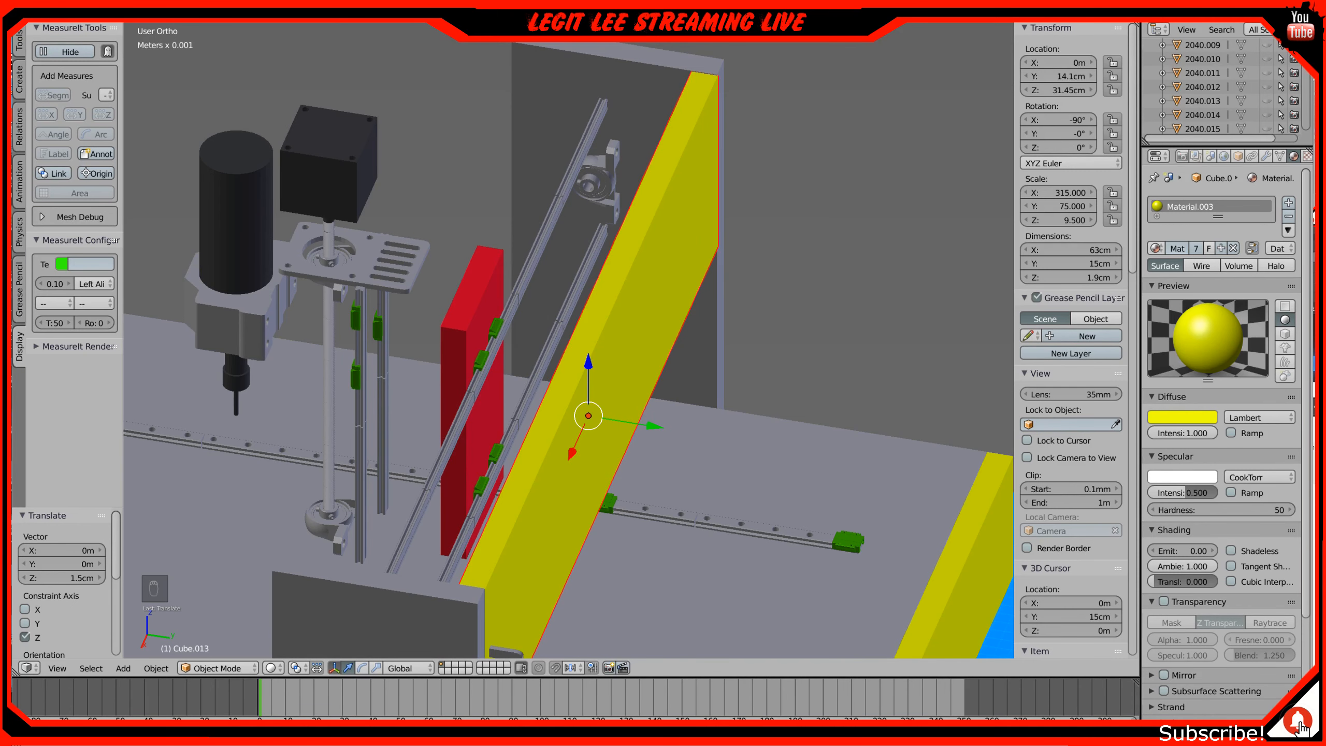
{"action": "right_click", "coordinate": [675, 616]}
{"action": "middle_click_drag", "start_coordinate": [674, 617], "coordinate": [605, 431]}
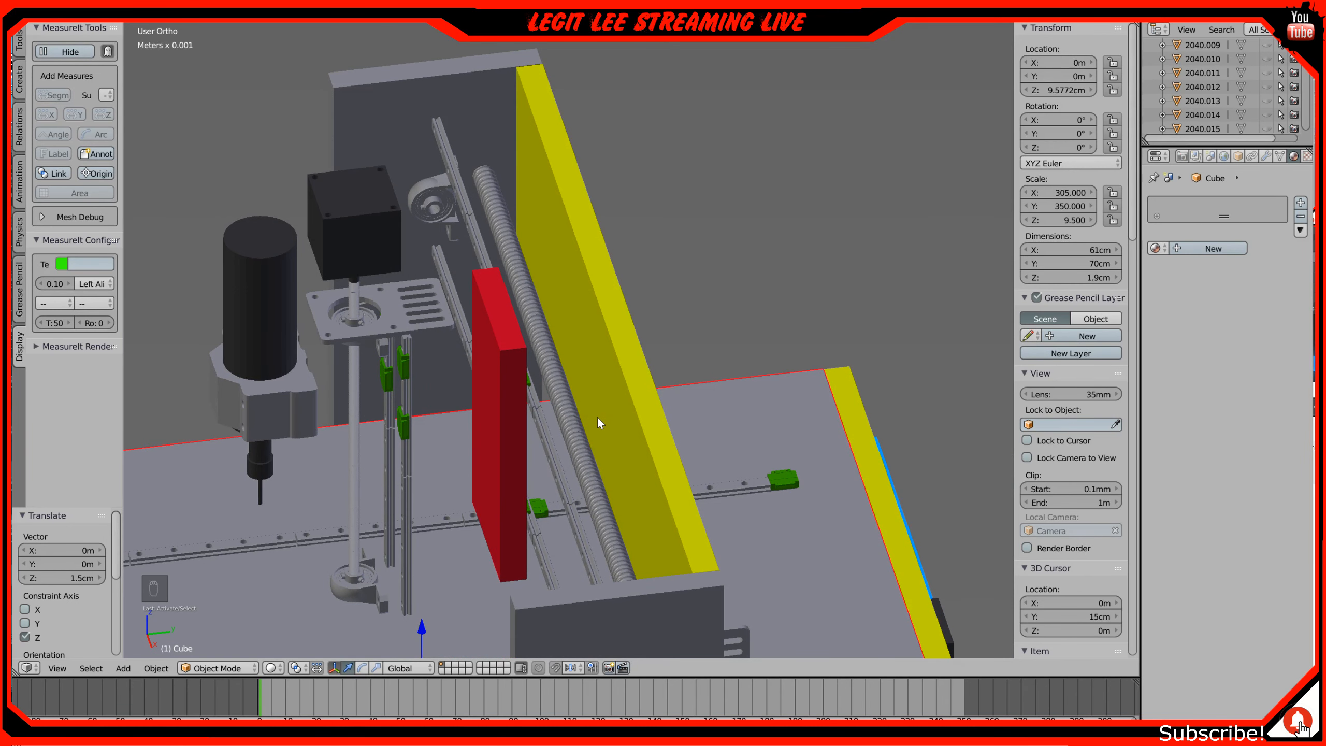
{"action": "middle_click_drag", "start_coordinate": [588, 572], "coordinate": [673, 564]}
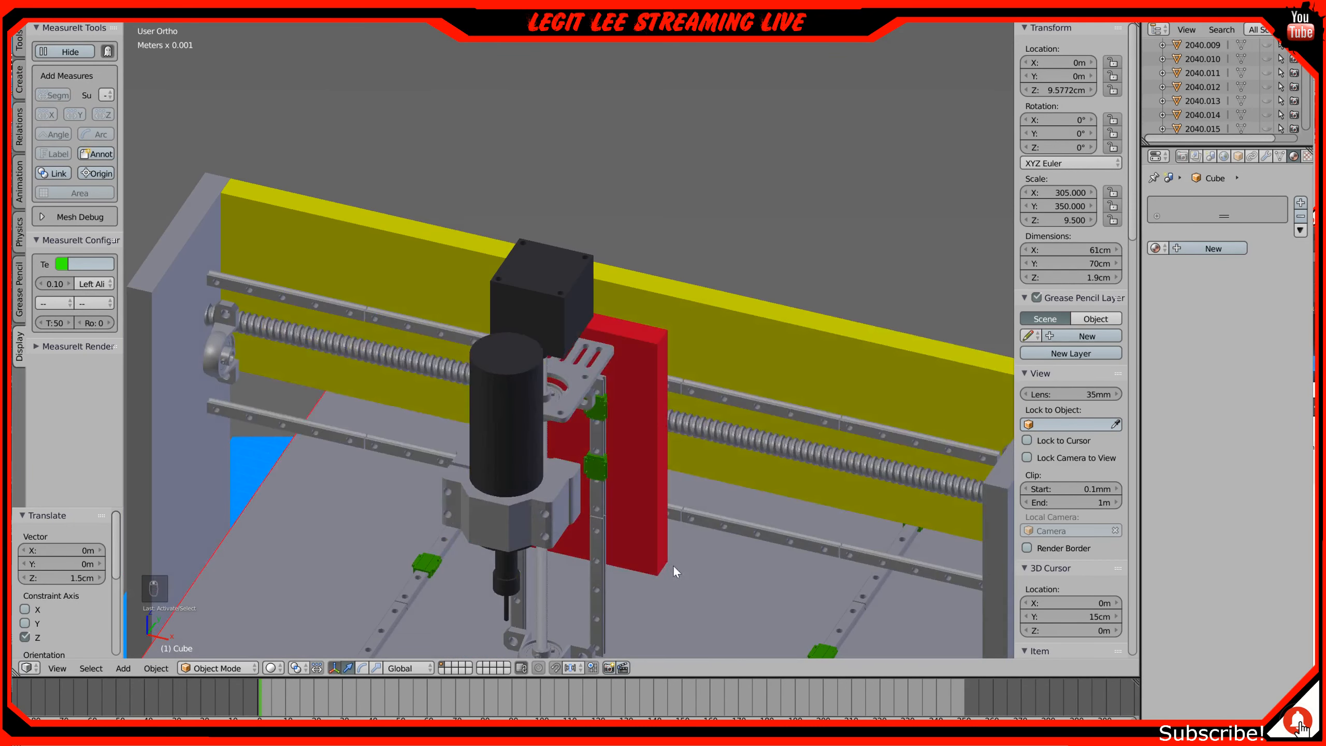
{"action": "middle_click_drag", "start_coordinate": [238, 302], "coordinate": [190, 365]}
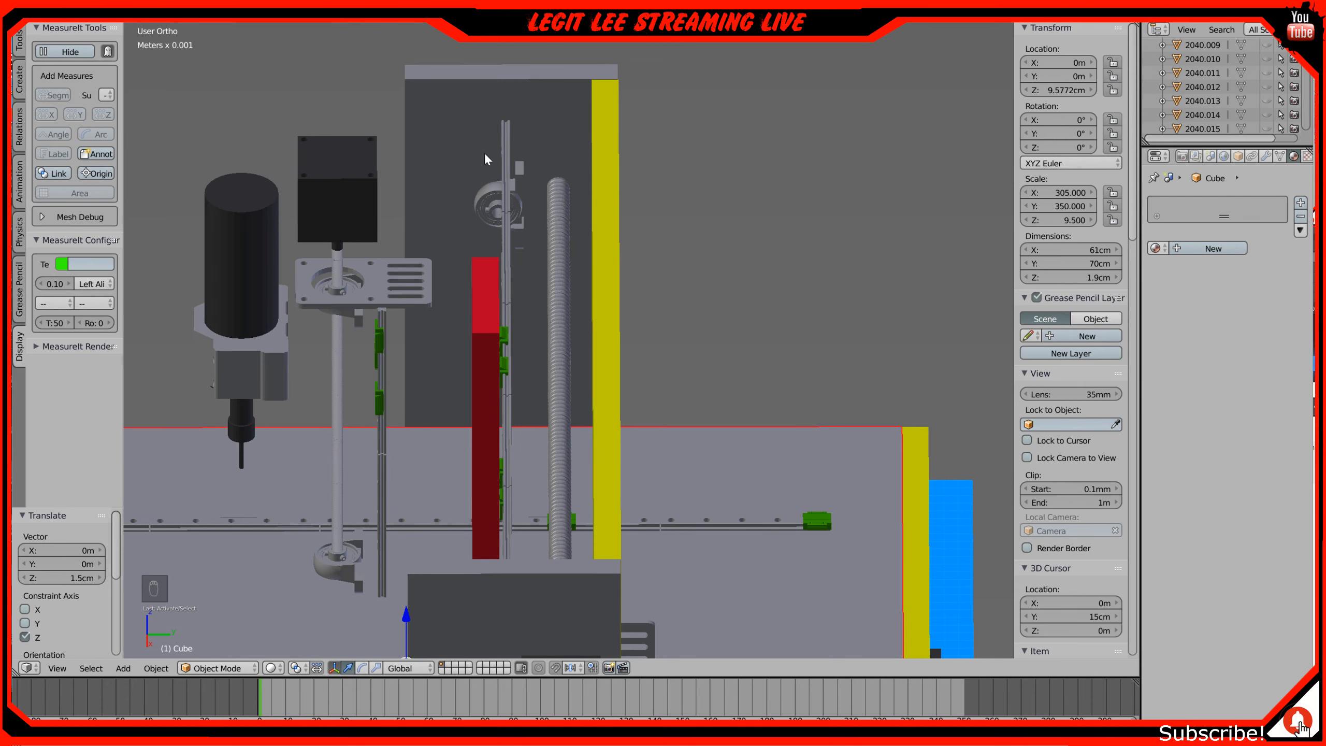
{"action": "middle_click_drag", "start_coordinate": [503, 290], "coordinate": [530, 255]}
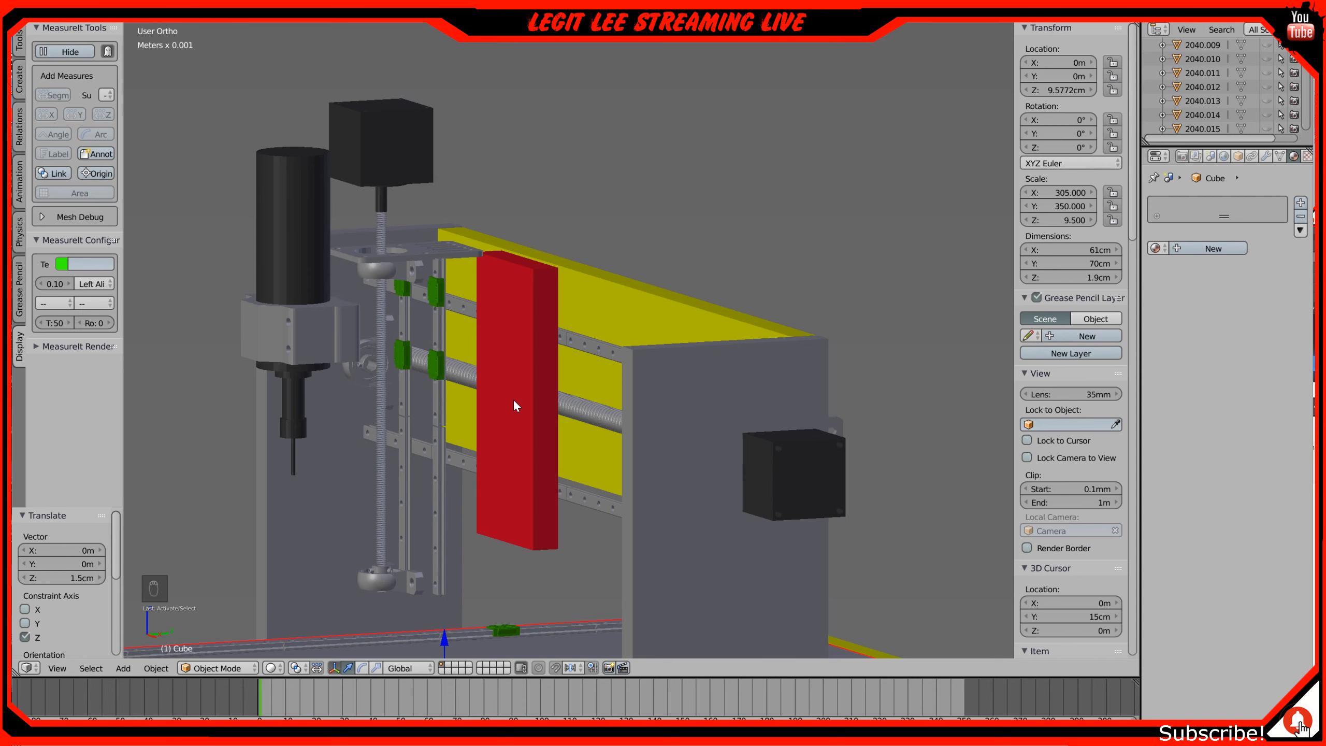
{"action": "middle_click_drag", "start_coordinate": [513, 398], "coordinate": [494, 424]}
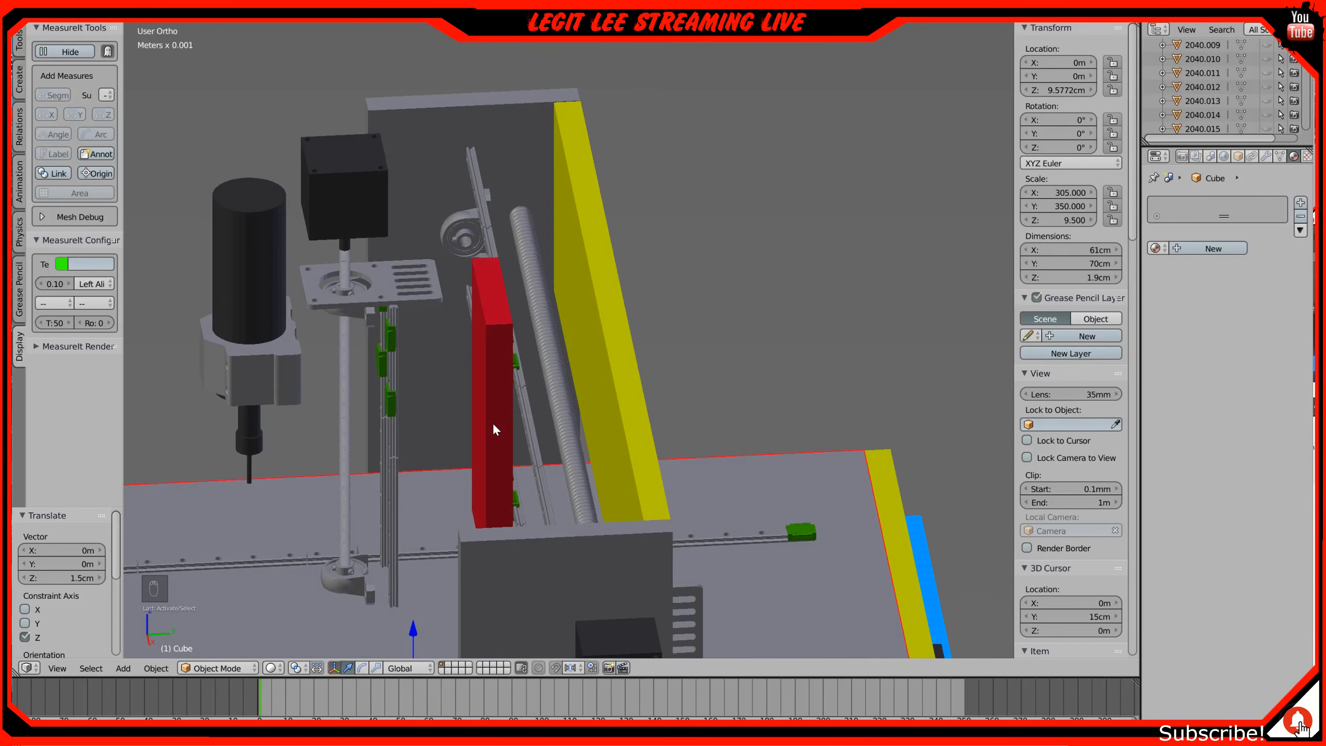
Step: Reset the 3D cursor to the world origin and bring the whole gantry into view
{"action": "left_click", "coordinate": [492, 424]}
{"action": "key", "text": "shift+c"}
{"action": "middle_click_drag", "start_coordinate": [504, 382], "coordinate": [554, 392]}
{"action": "scroll", "coordinate": [554, 393], "scroll_direction": "up", "scroll_amount": 3}
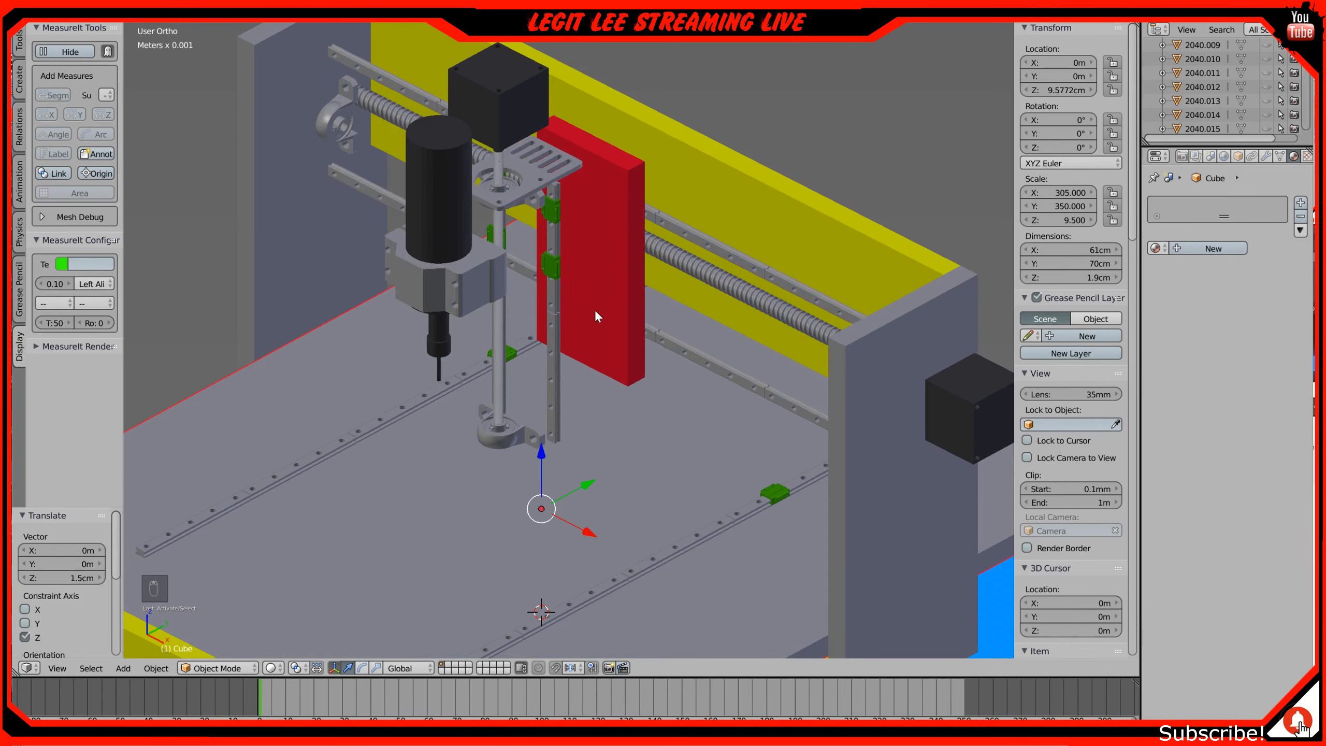
Step: Examine the spacing between the red plate, ball screw, rails and yellow back board from the front, side and rear
{"action": "scroll", "coordinate": [557, 307], "scroll_direction": "up", "scroll_amount": 3}
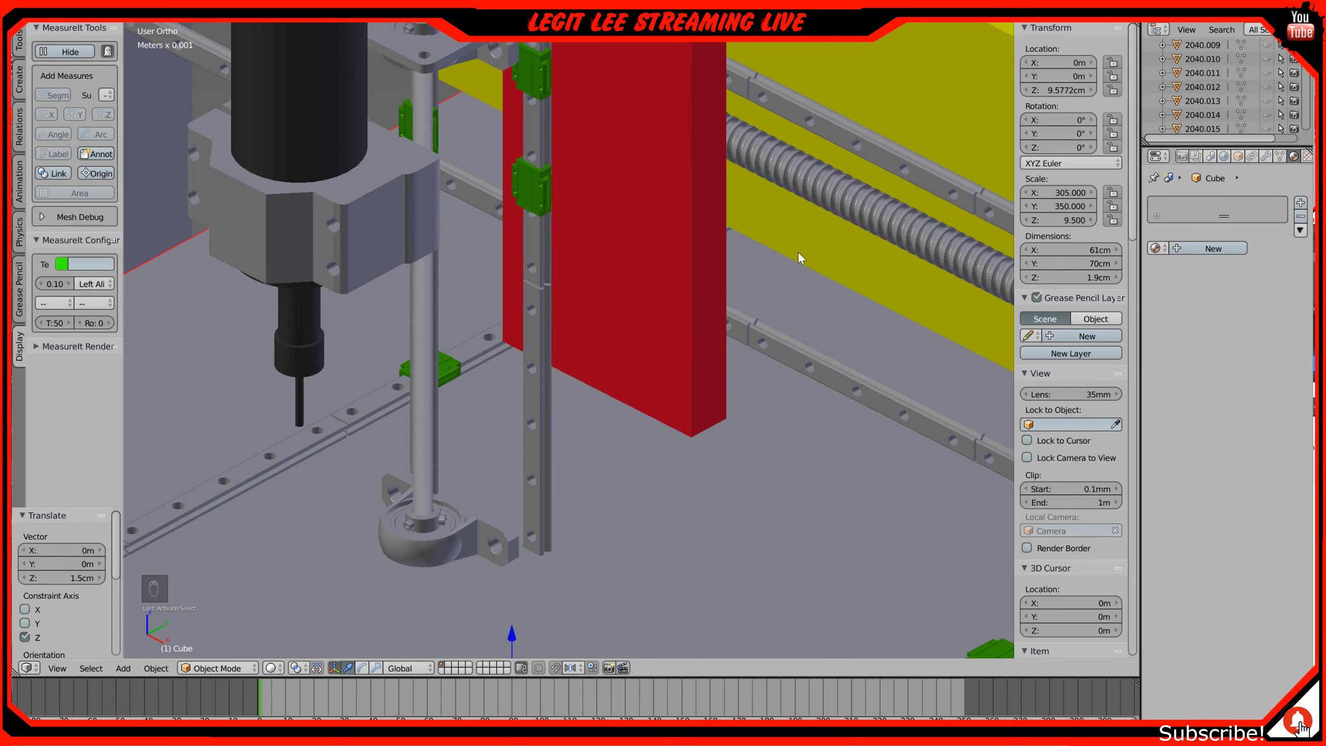
{"action": "scroll", "coordinate": [798, 251], "scroll_direction": "down", "scroll_amount": 2}
{"action": "middle_click_drag", "start_coordinate": [799, 257], "coordinate": [753, 254]}
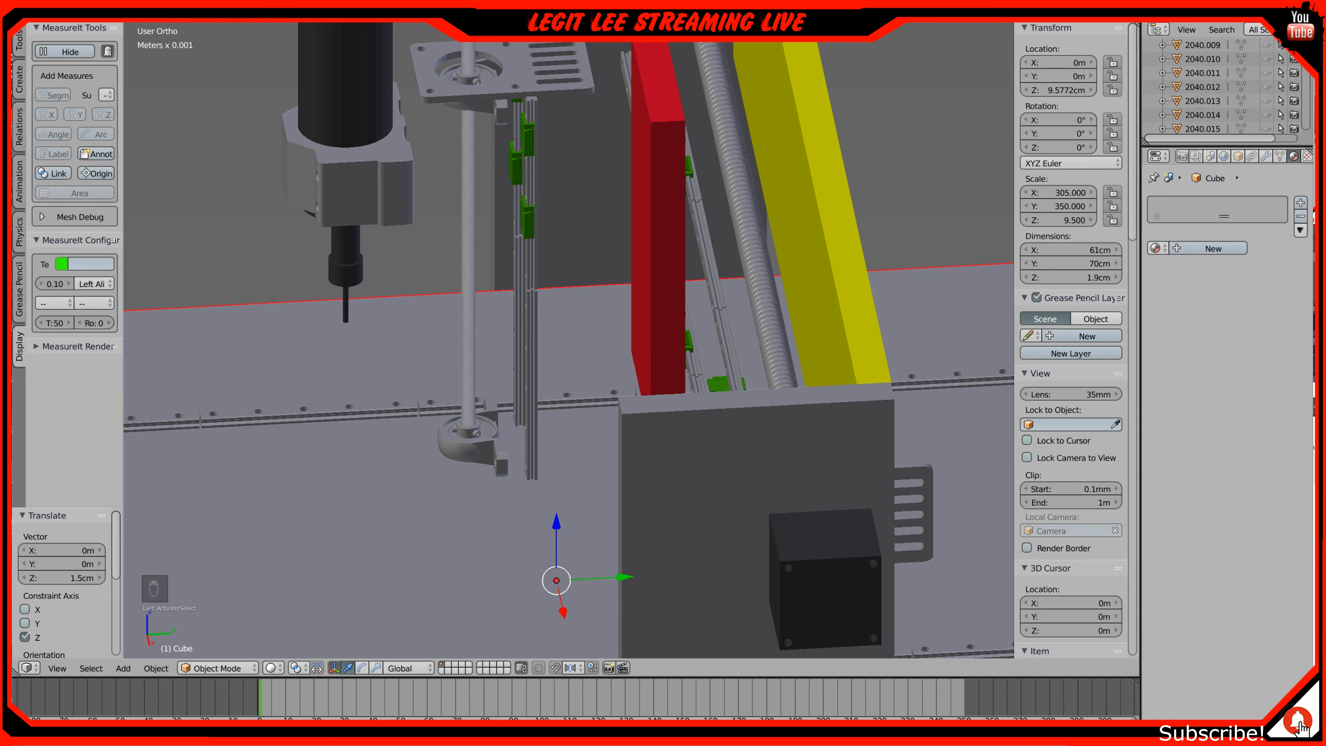
{"action": "middle_click_drag", "start_coordinate": [802, 267], "coordinate": [734, 253]}
{"action": "middle_click_drag", "start_coordinate": [508, 316], "coordinate": [539, 325]}
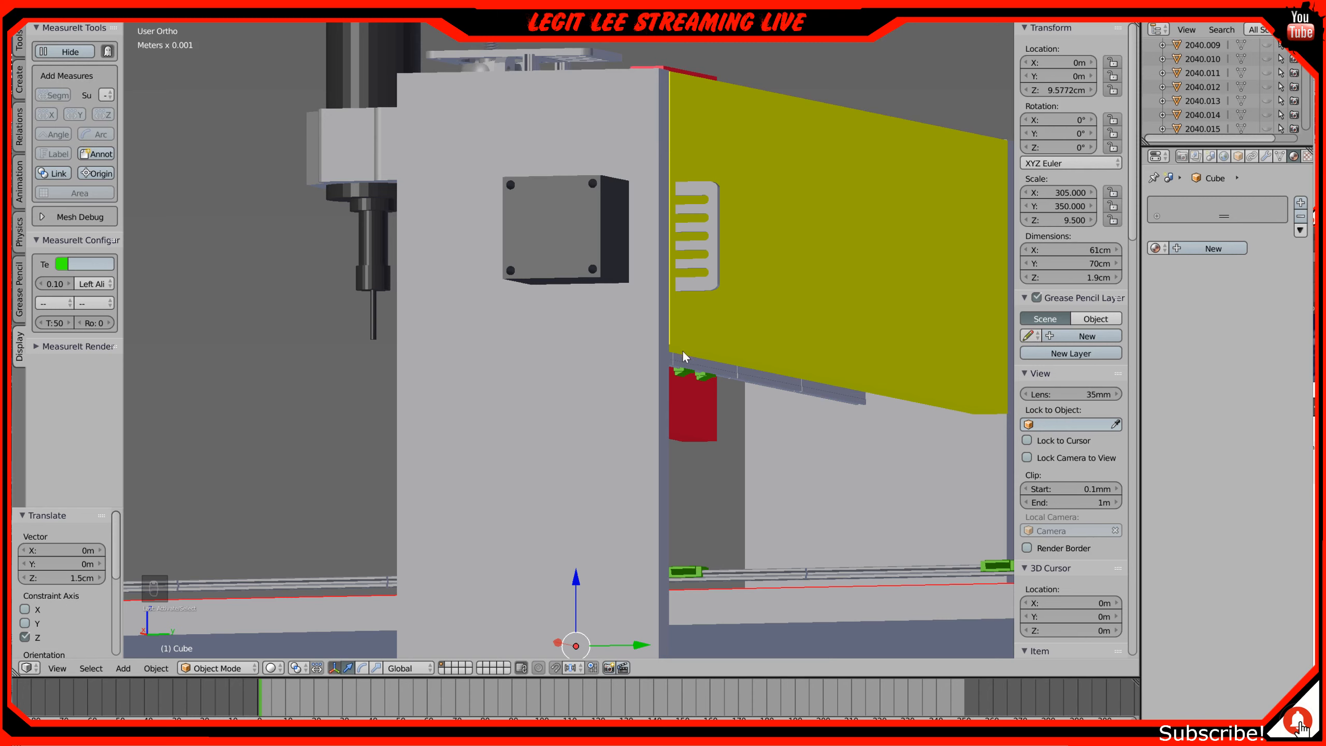
{"action": "middle_click_drag", "start_coordinate": [632, 327], "coordinate": [730, 354]}
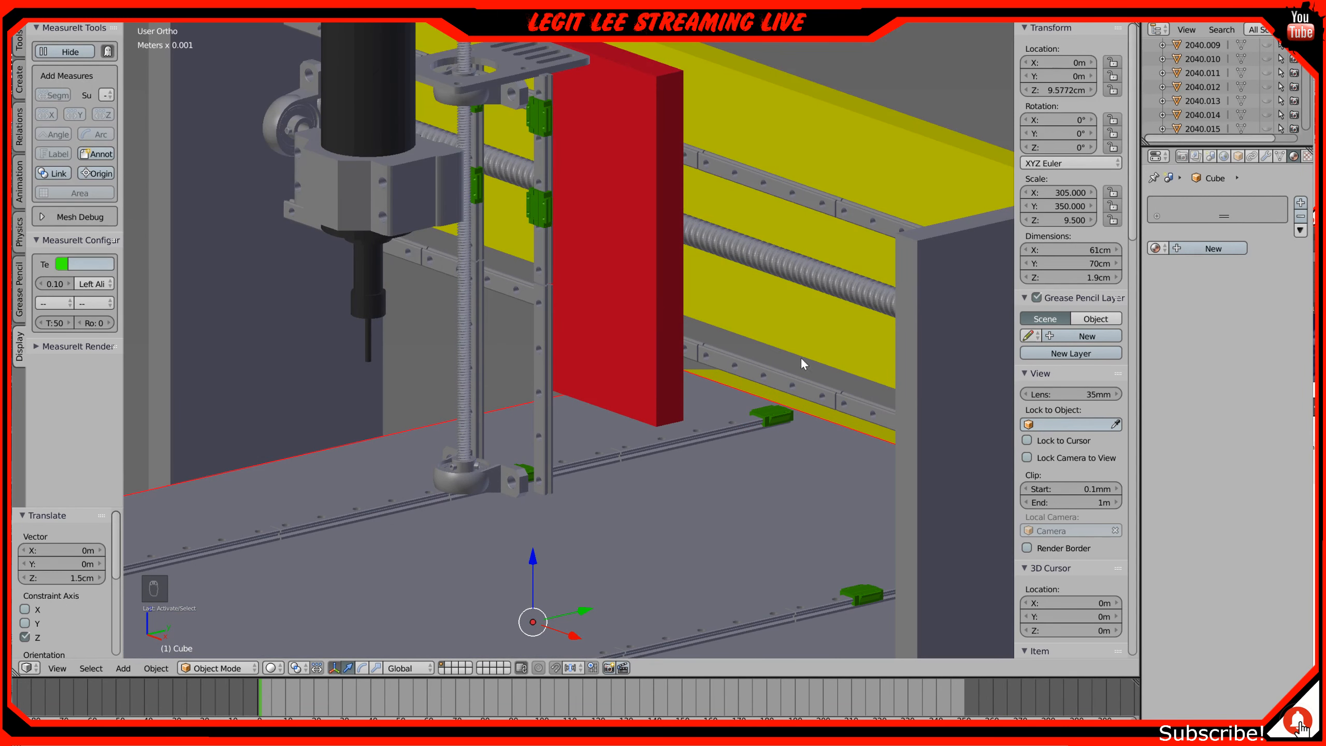
{"action": "middle_click_drag", "start_coordinate": [735, 327], "coordinate": [693, 328]}
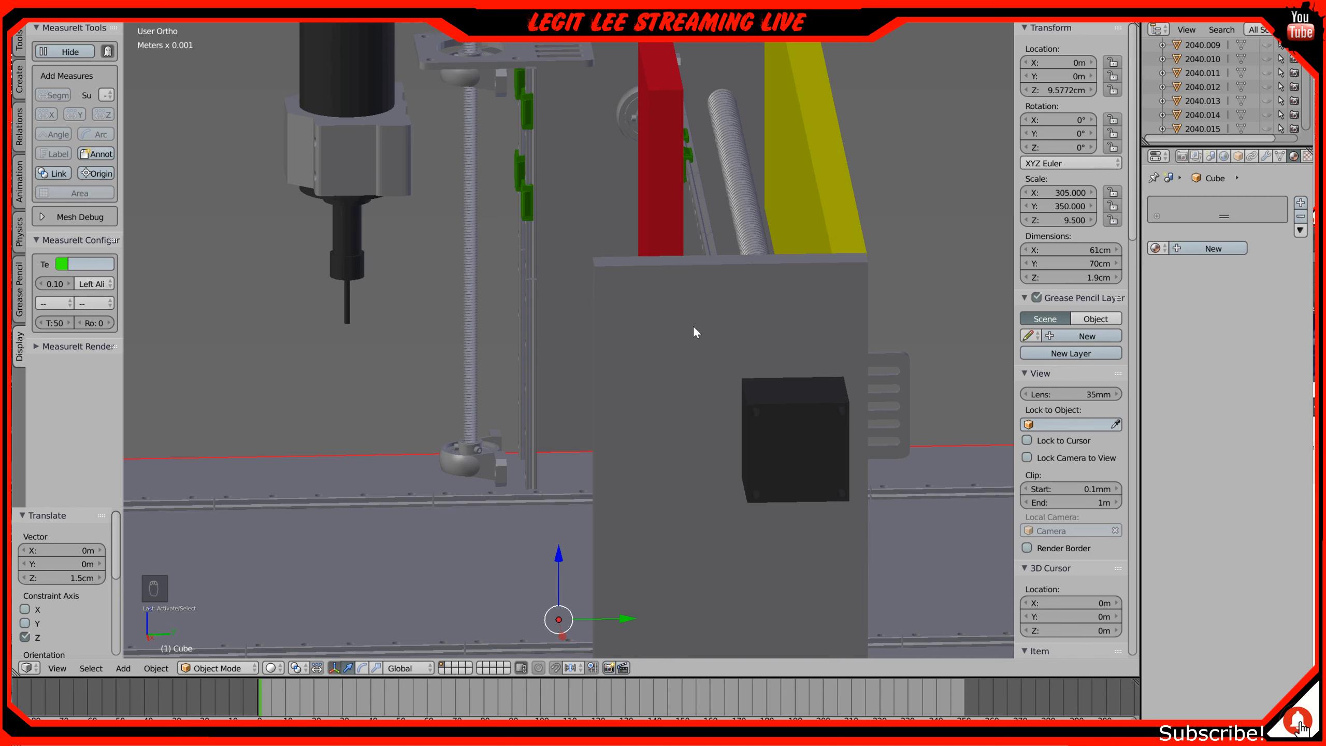
{"action": "scroll", "coordinate": [694, 328], "scroll_direction": "down", "scroll_amount": 1}
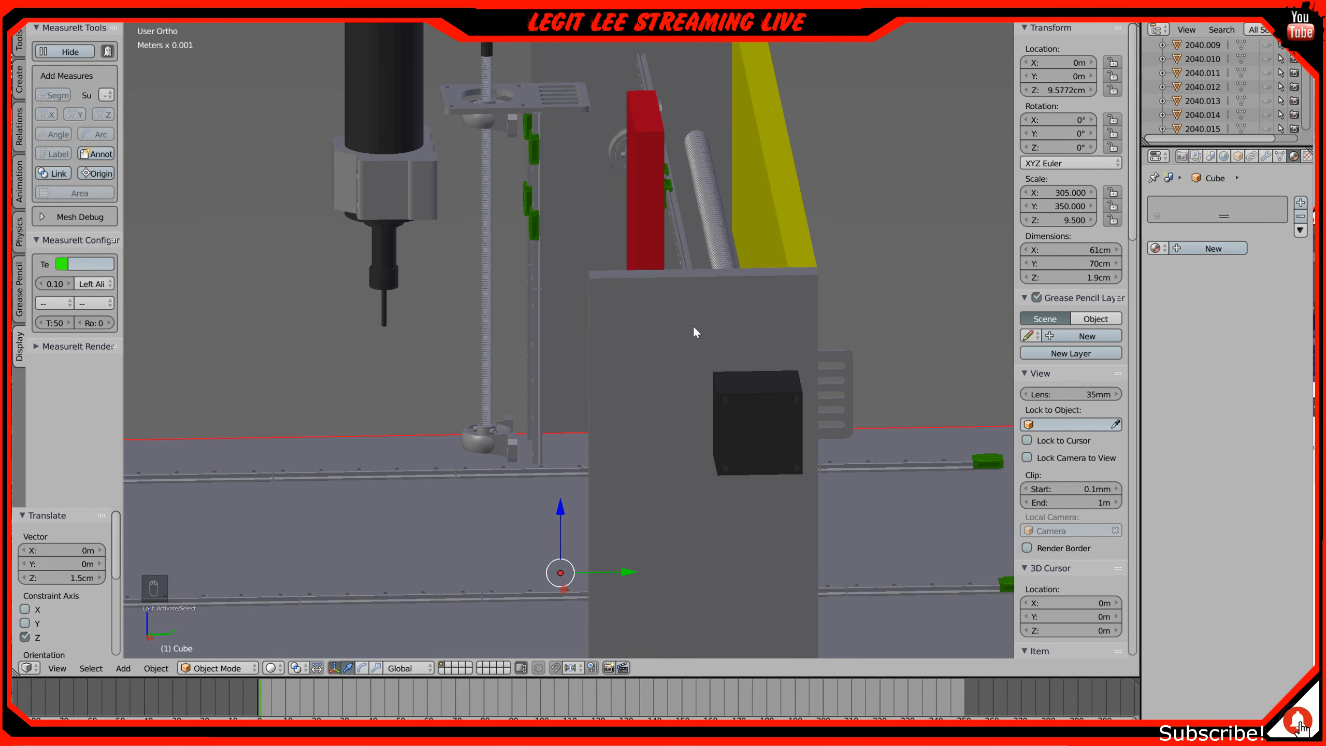
Step: Duplicate the yellow back board in the right side view and move the copy -5 cm along Y
{"action": "key", "text": "KP_1"}
{"action": "key", "text": "KP_3"}
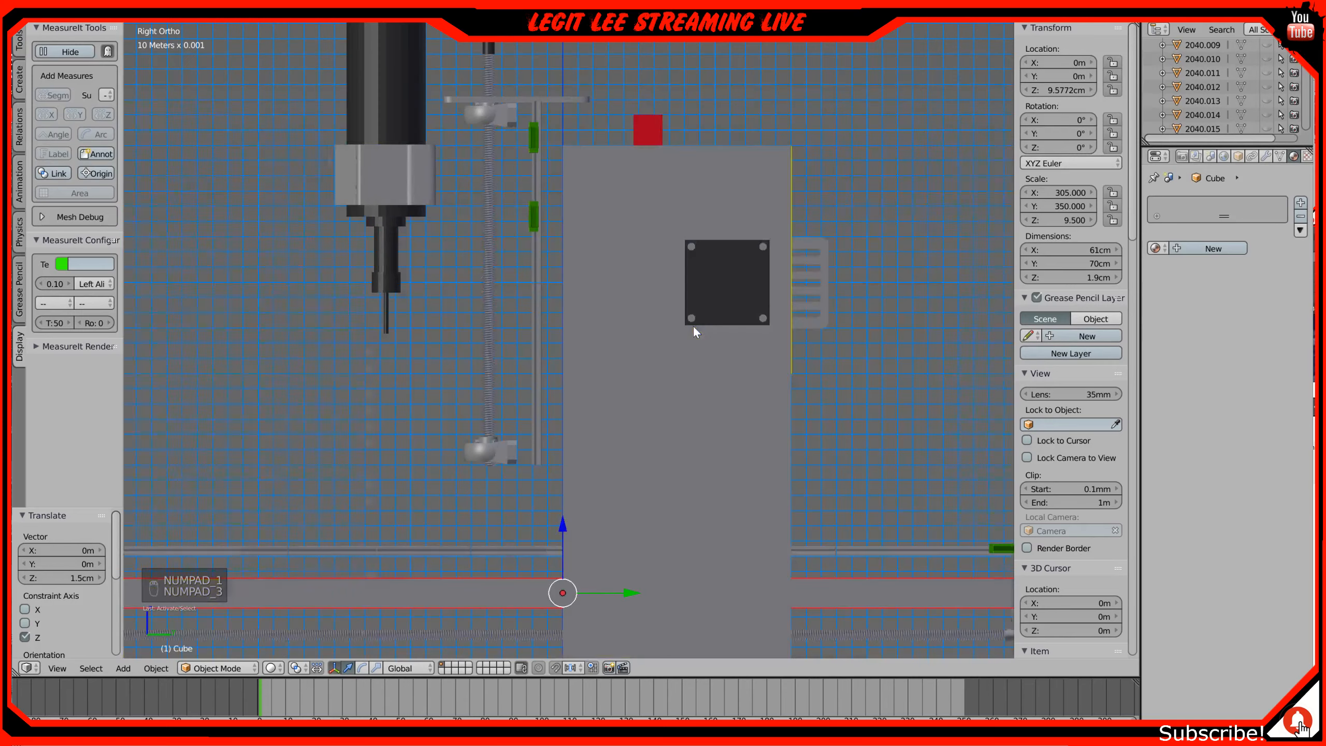
{"action": "middle_click_drag", "start_coordinate": [827, 211], "coordinate": [822, 237]}
{"action": "right_click", "coordinate": [787, 248]}
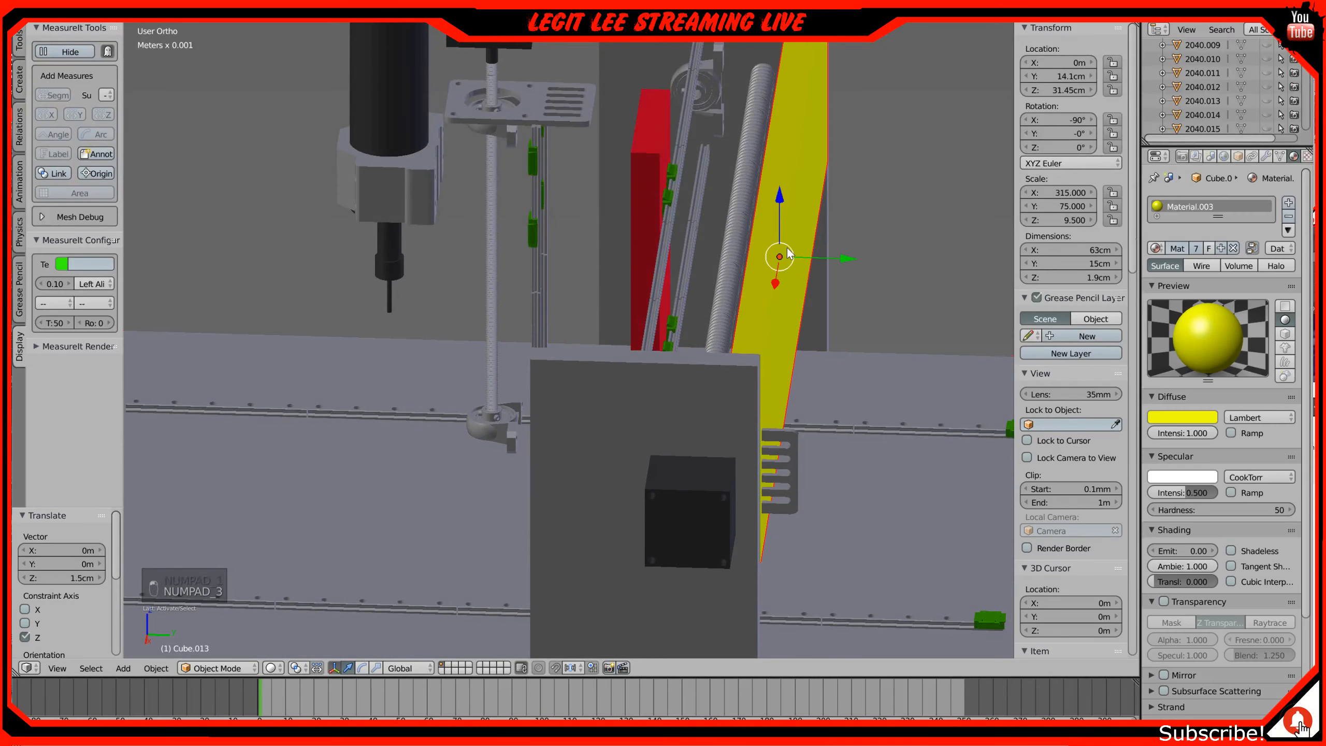
{"action": "key", "text": "KP_3"}
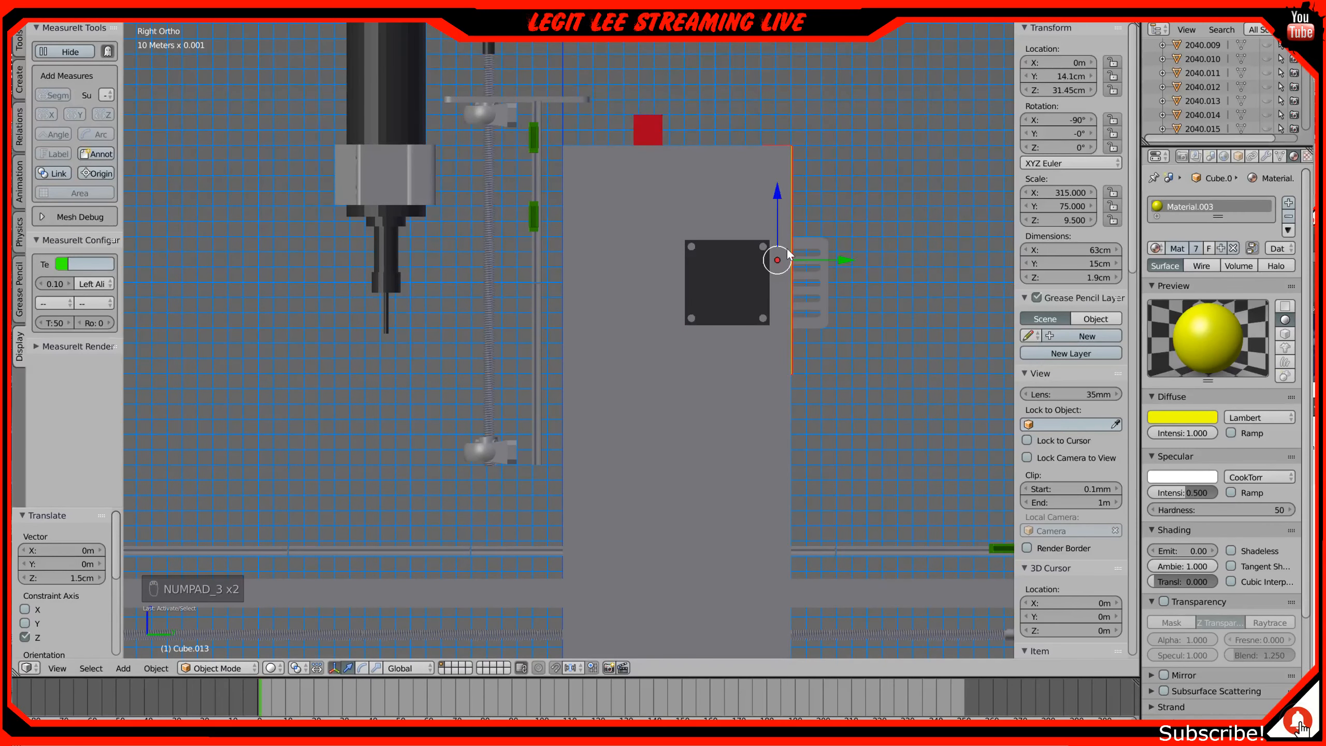
{"action": "key", "text": "shift+d"}
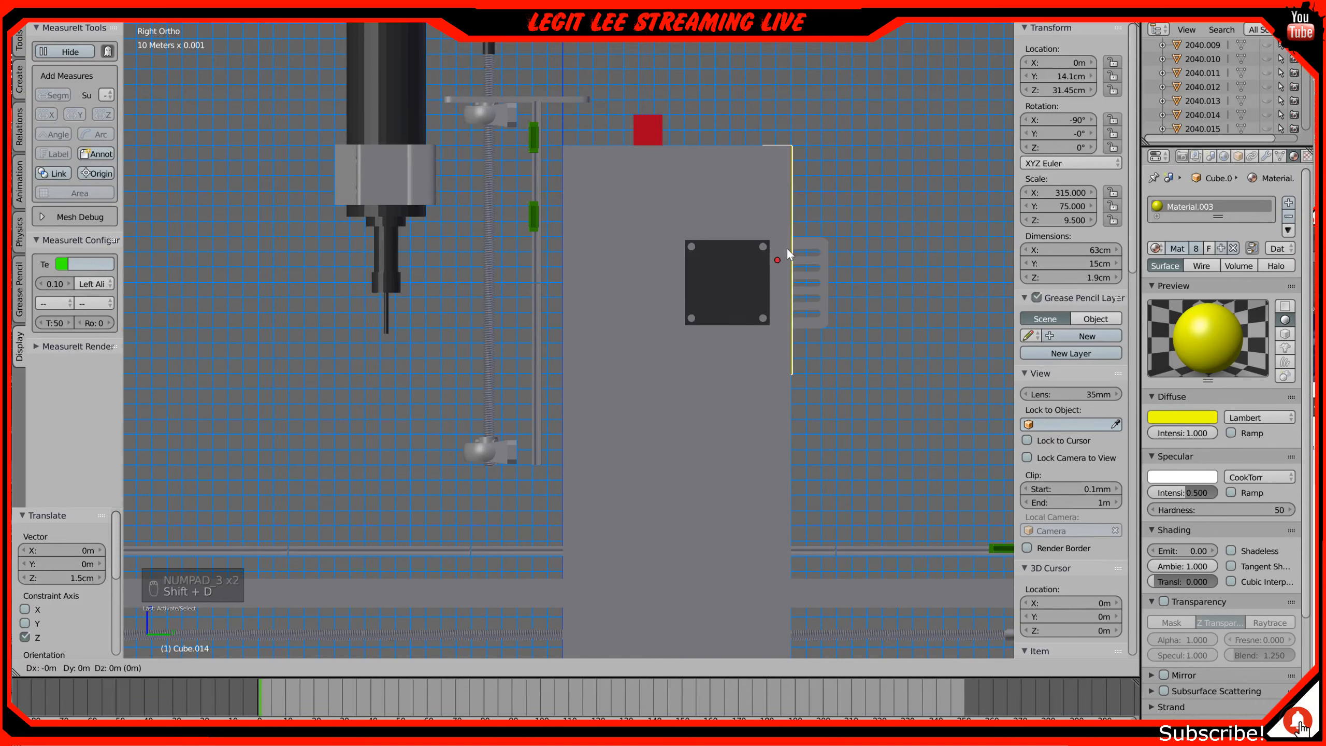
{"action": "key", "text": "y"}
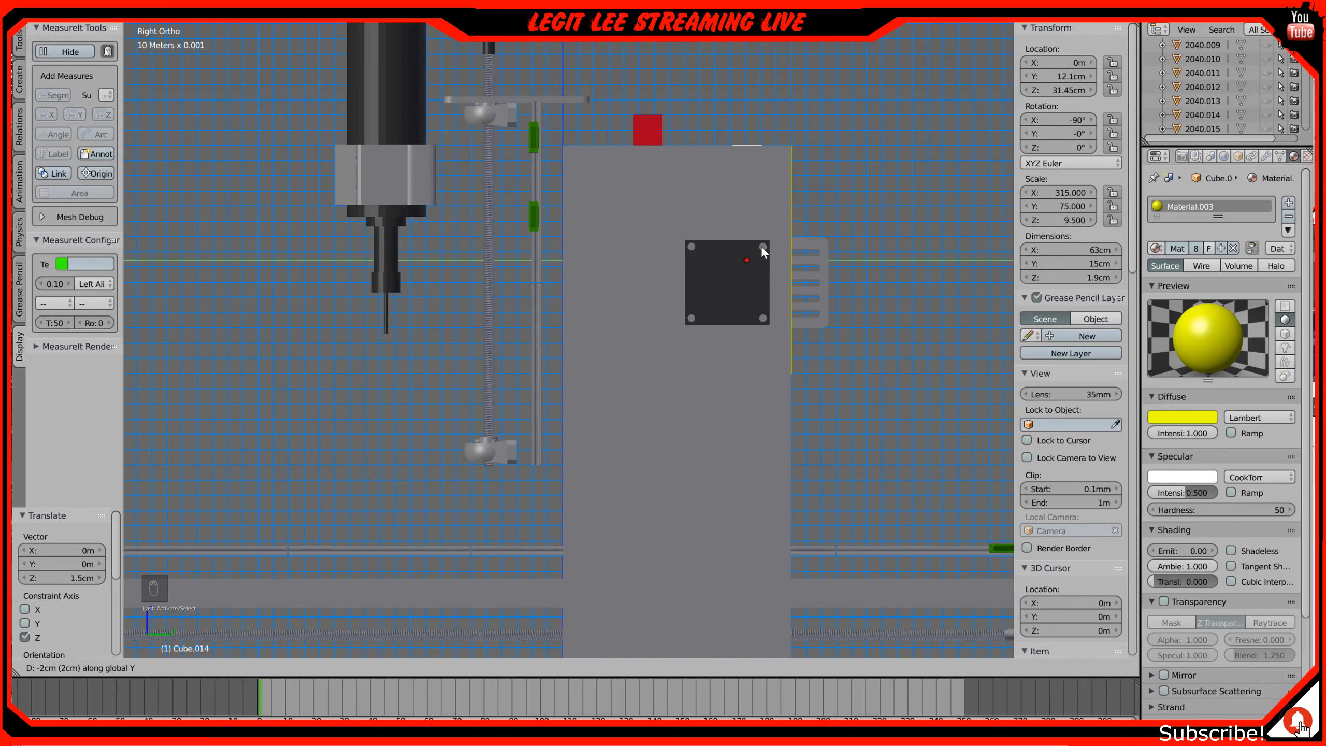
{"action": "left_click", "coordinate": [714, 245]}
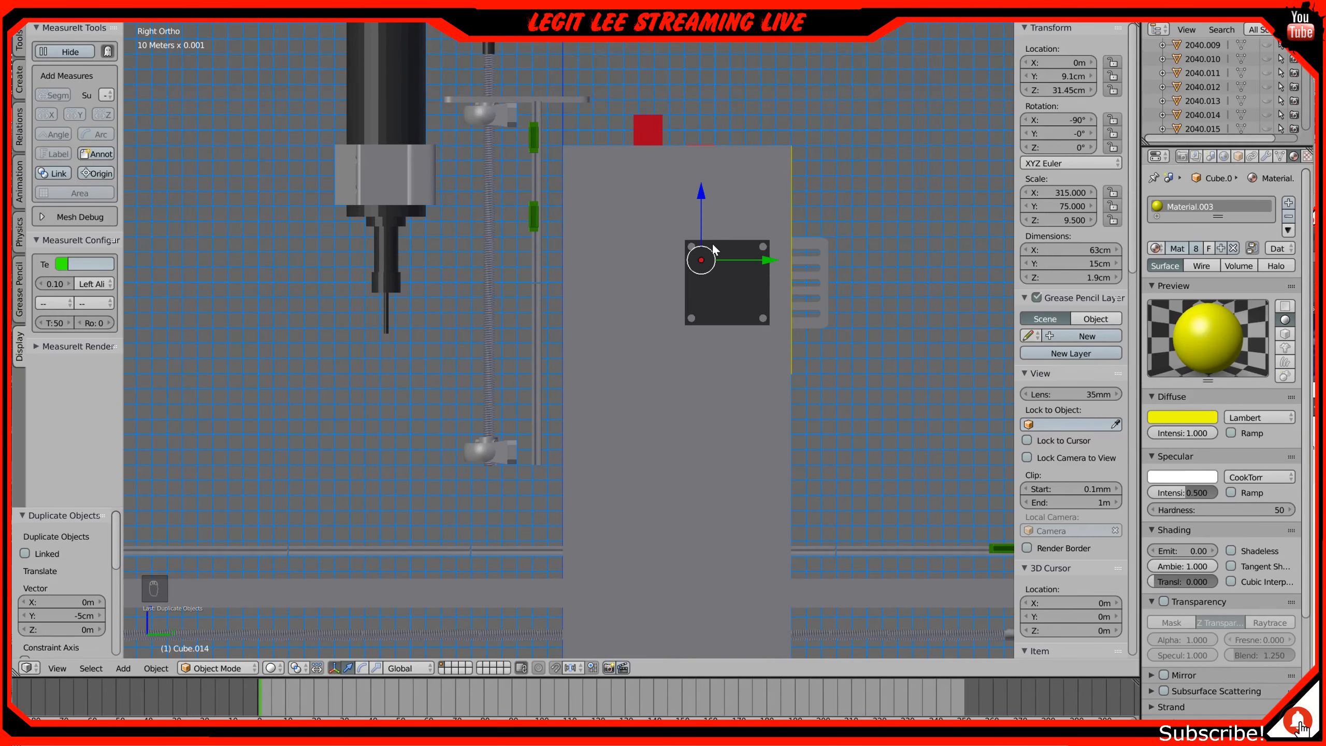
Step: Rotate the duplicated yellow board 90° in the wireframe right side view so it lies flat
{"action": "key", "text": "z"}
{"action": "scroll", "coordinate": [713, 243], "scroll_direction": "up", "scroll_amount": 4}
{"action": "middle_click_drag", "start_coordinate": [735, 220], "coordinate": [549, 384], "text": "shift"}
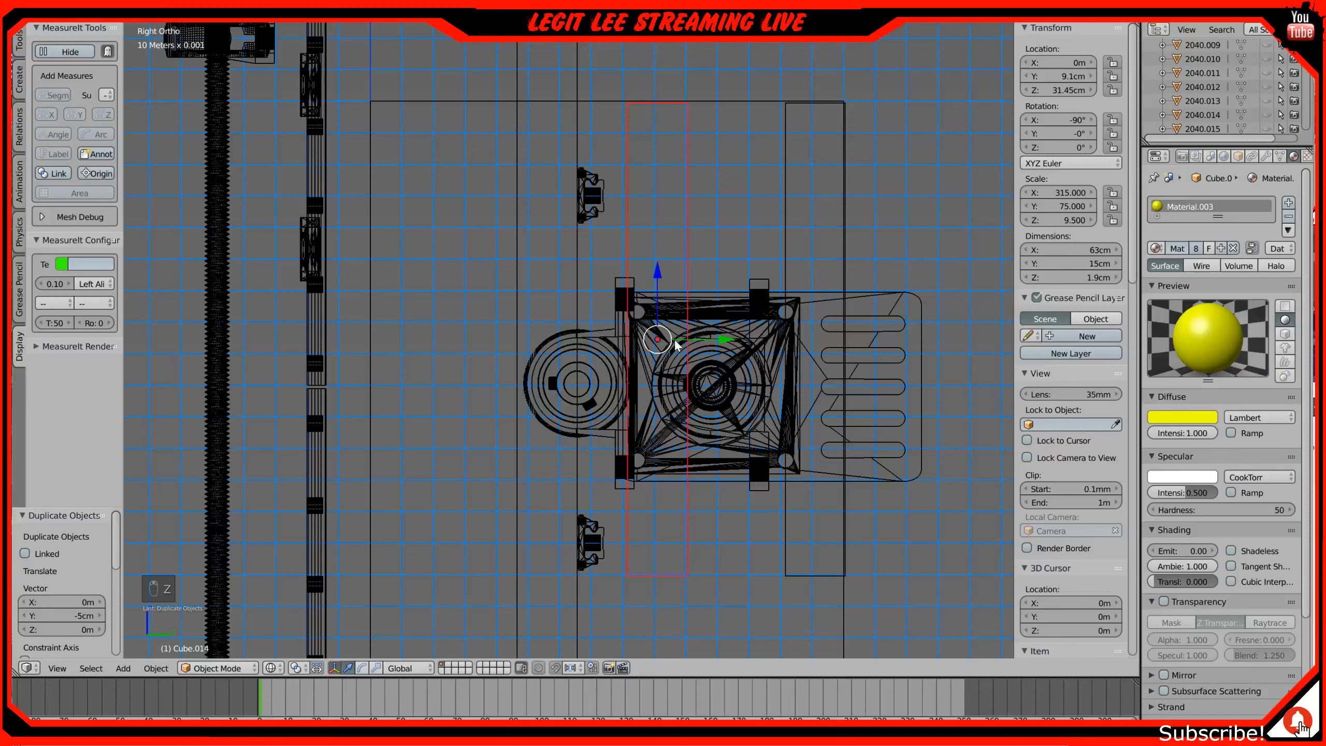
{"action": "type", "text": "r90"}
{"action": "key", "text": "Return"}
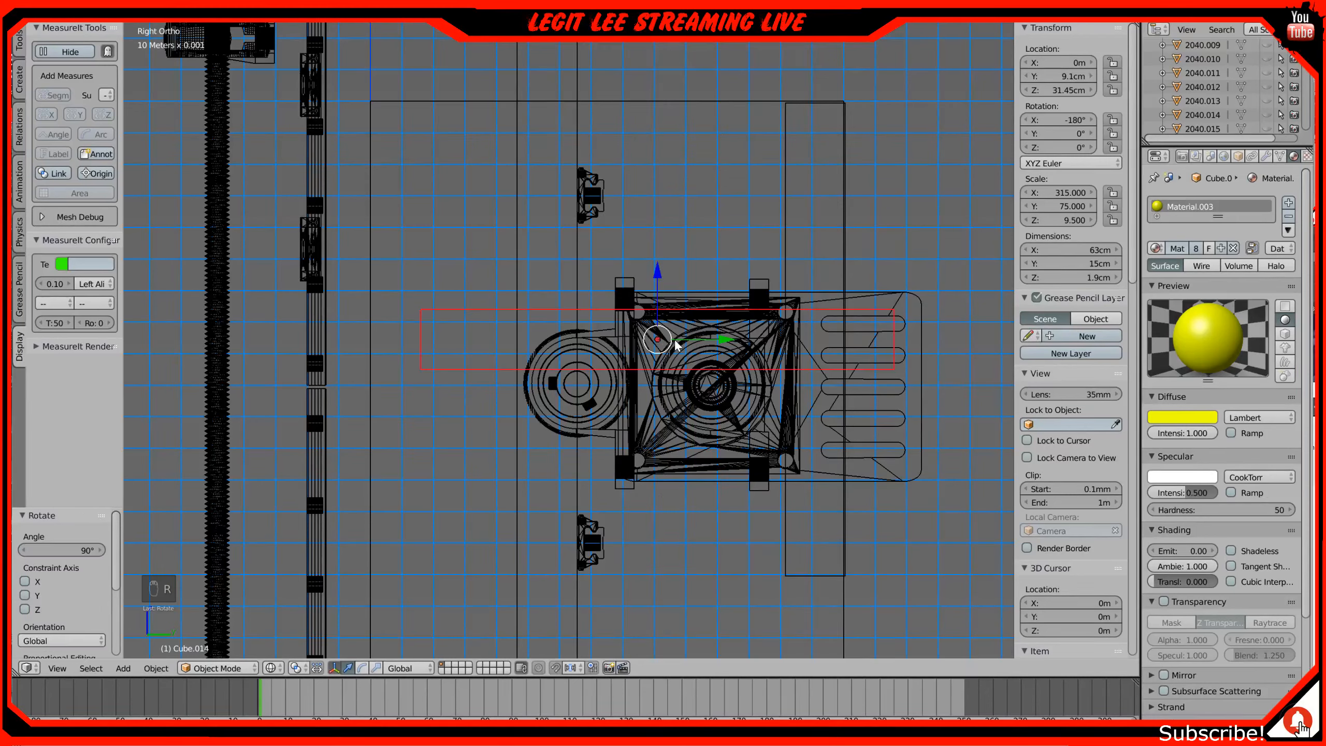
Step: Raise the flat yellow board 6 cm along Z and shift it 5 cm, then -3 cm along Y, near the side plates' upper edge
{"action": "key", "text": "g"}
{"action": "key", "text": "z"}
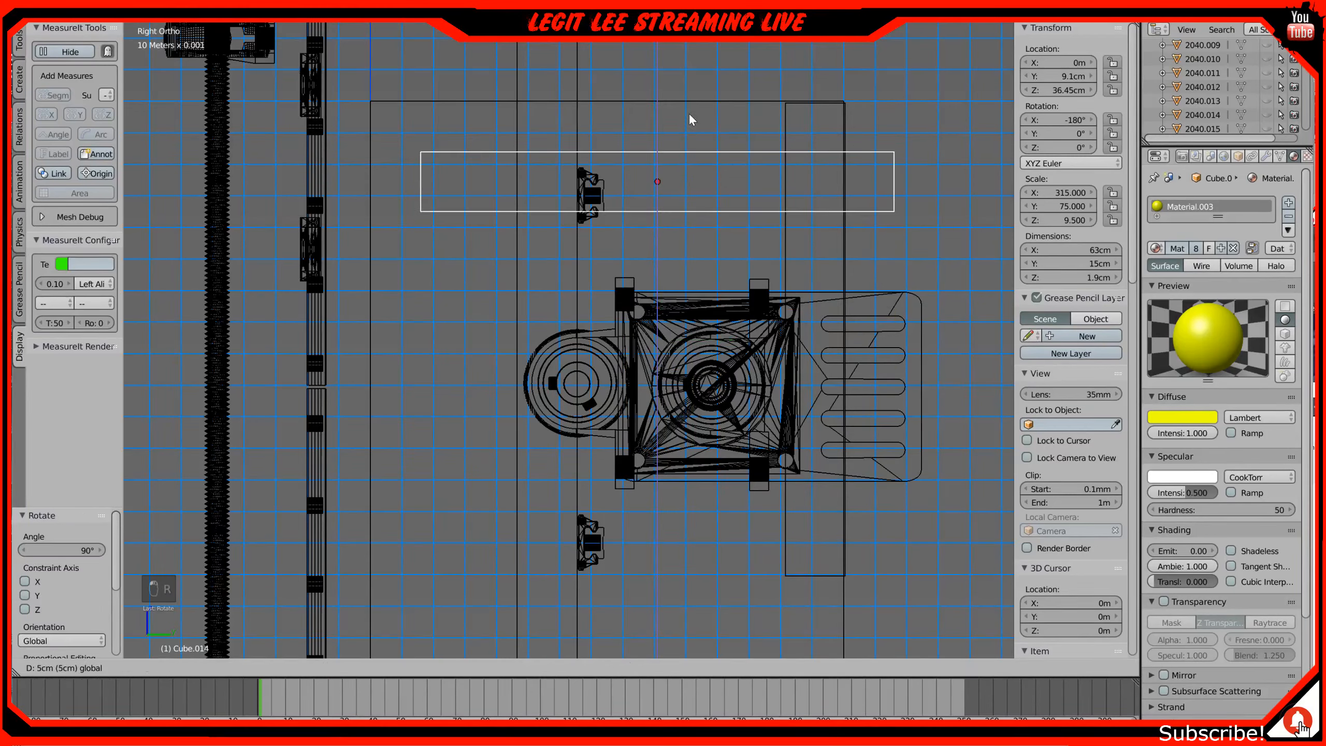
{"action": "left_click", "coordinate": [696, 70]}
{"action": "left_click_drag", "start_coordinate": [724, 150], "coordinate": [874, 135]}
{"action": "middle_click_drag", "start_coordinate": [872, 131], "coordinate": [652, 137], "text": "shift"}
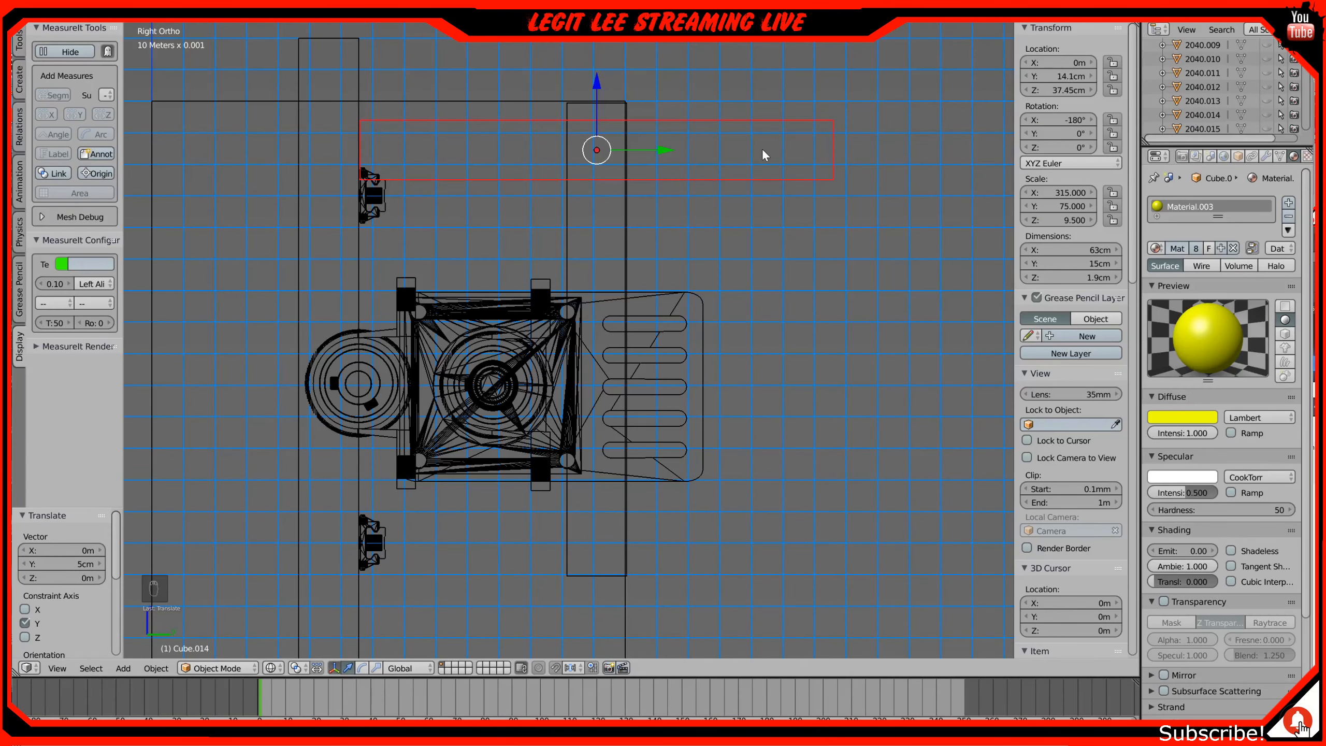
{"action": "left_click_drag", "start_coordinate": [666, 150], "coordinate": [567, 145]}
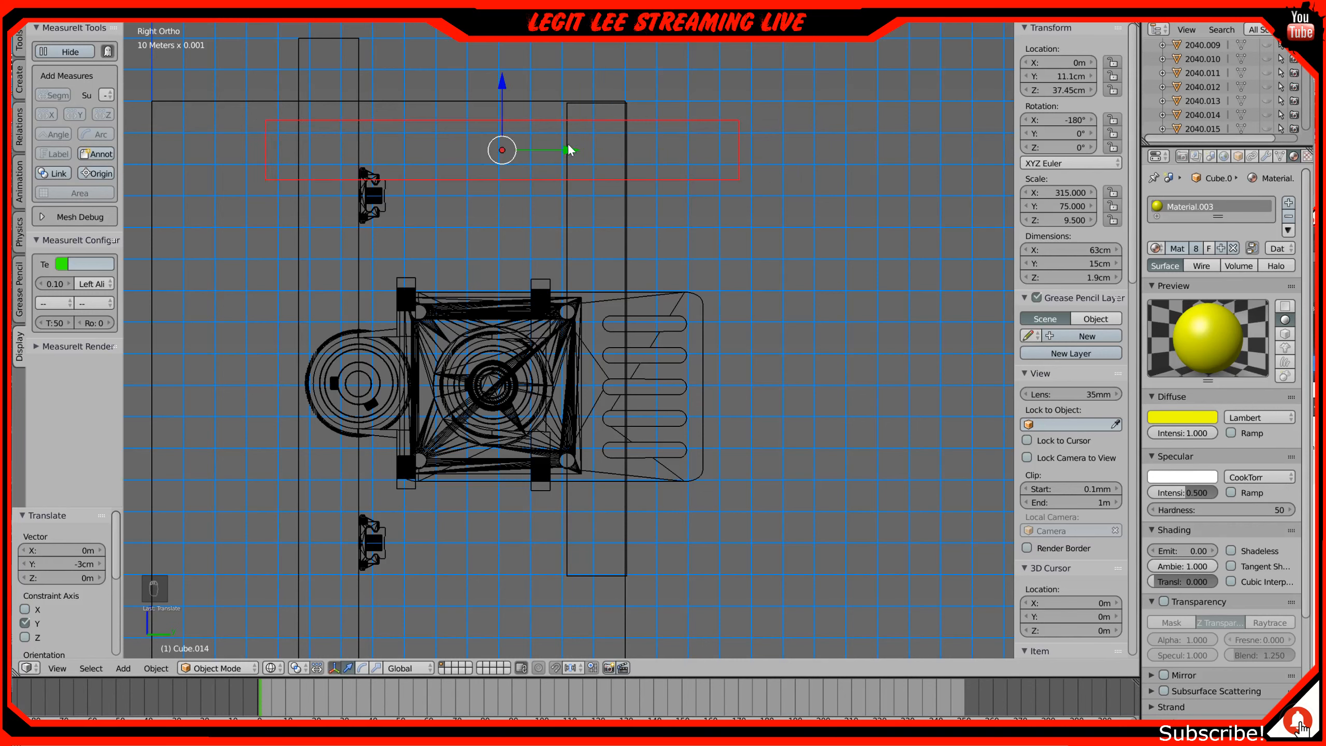
Step: Set the flat yellow board's Y scale to 40
{"action": "left_click", "coordinate": [1065, 207]}
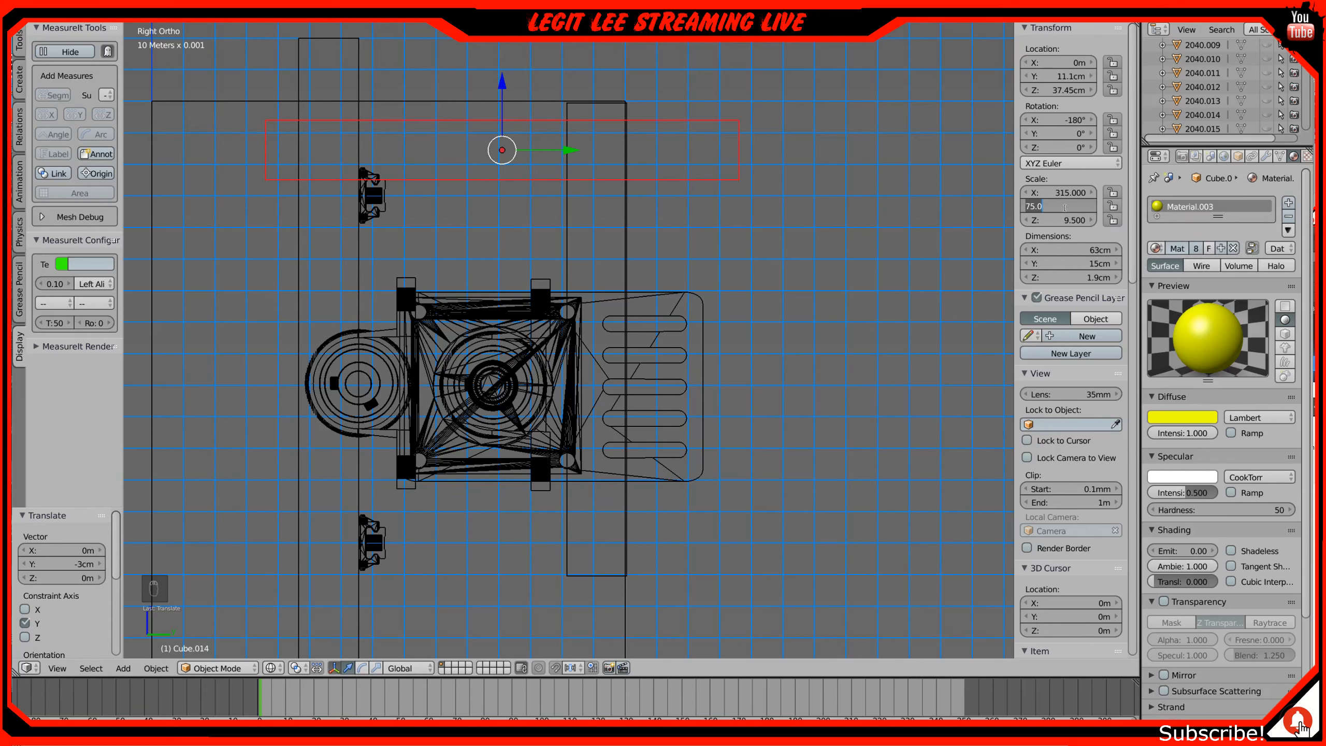
{"action": "type", "text": "40"}
{"action": "key", "text": "Return"}
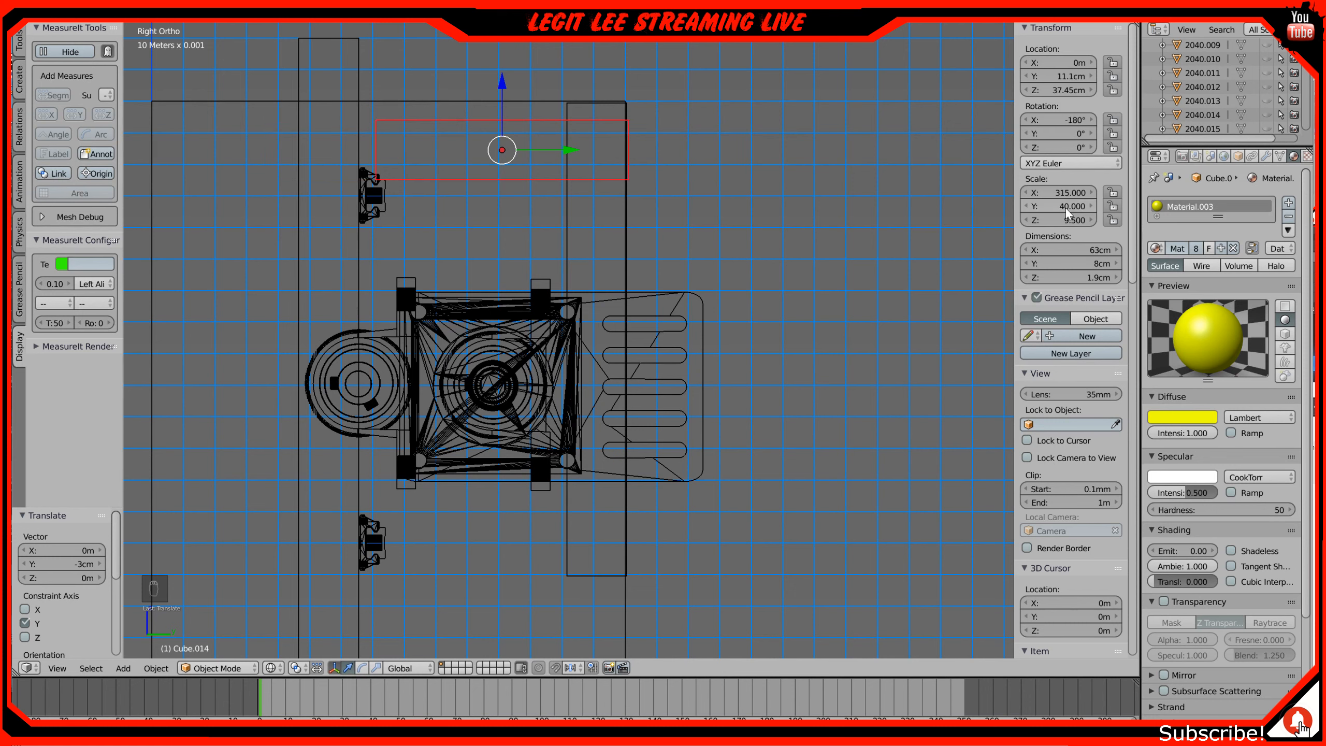
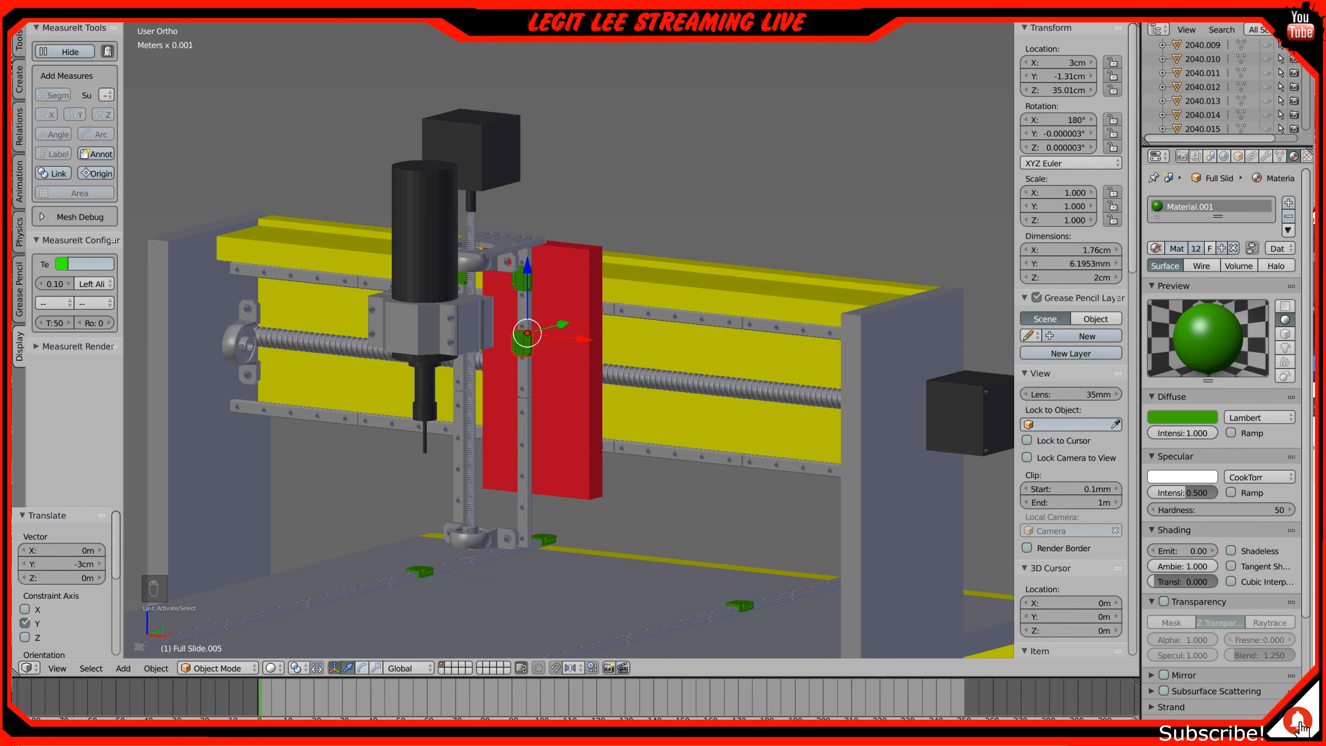
Step: Select the gantry side plate beside the motor and inspect how the two yellow boards sit between the plates
{"action": "right_click", "coordinate": [897, 554]}
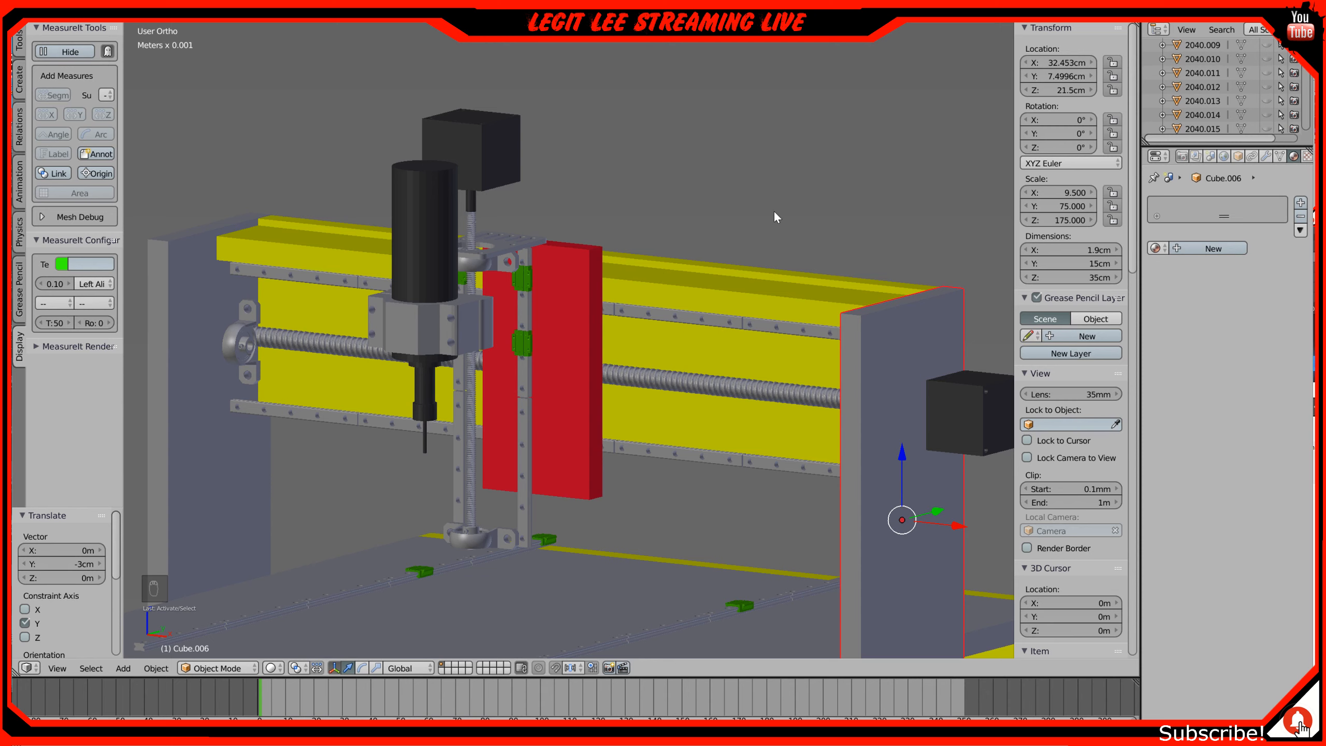
{"action": "middle_click_drag", "start_coordinate": [791, 208], "coordinate": [842, 191]}
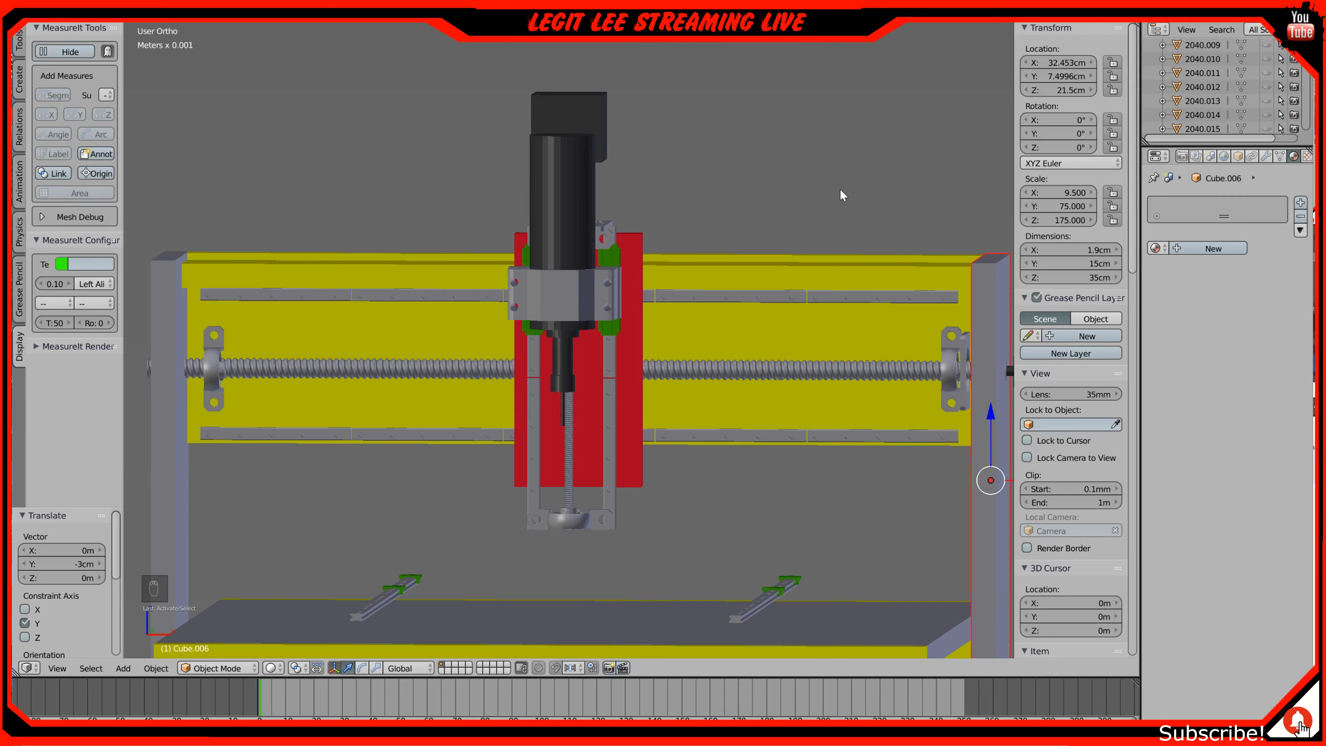
{"action": "middle_click_drag", "start_coordinate": [824, 352], "coordinate": [728, 377]}
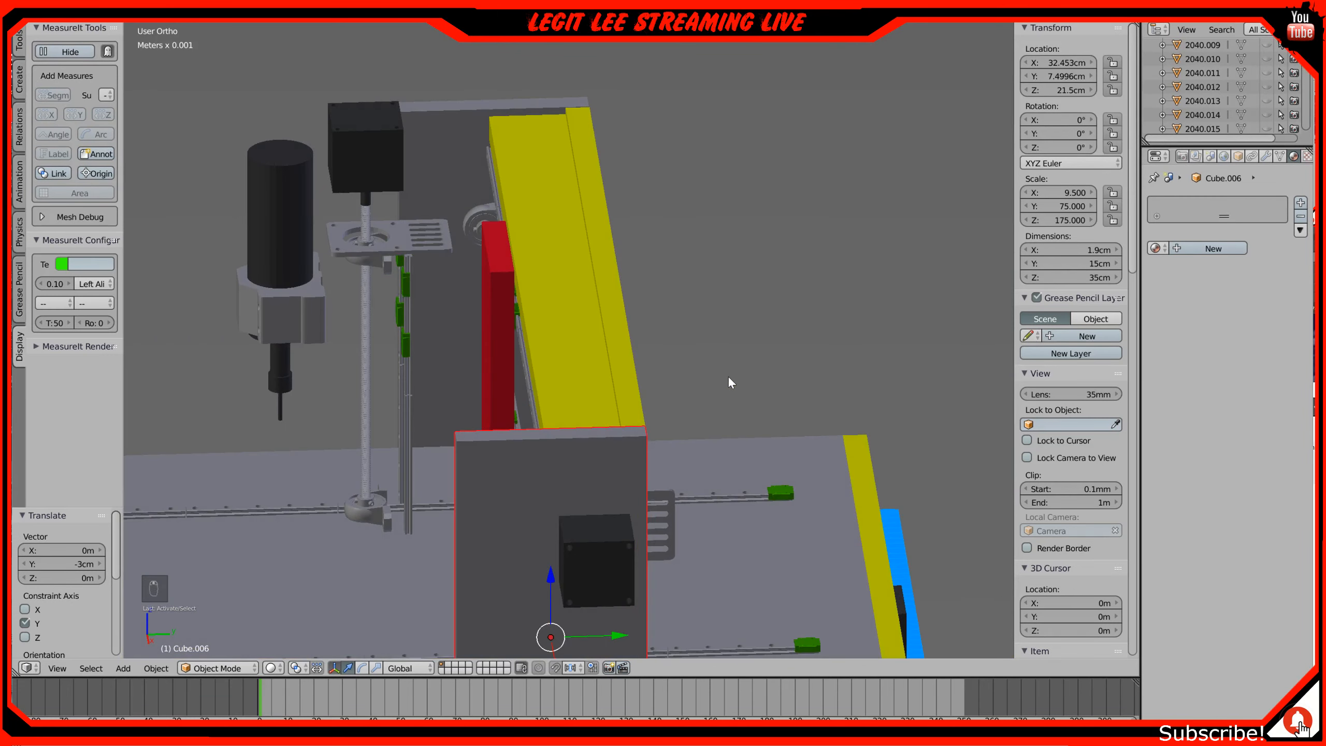
Step: Raise the flat yellow board 6 mm along Z in the wireframe right side view to meet the side plates' upper edge
{"action": "right_click", "coordinate": [594, 386]}
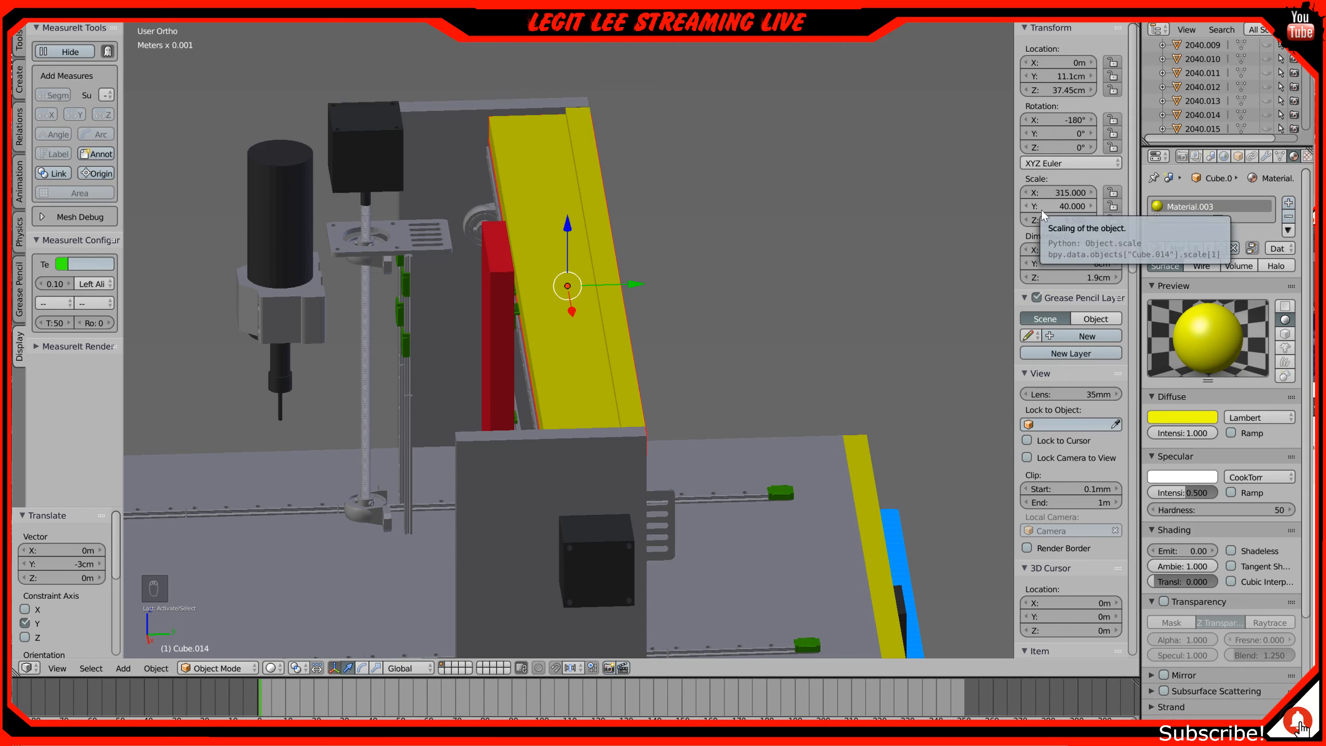
{"action": "middle_click_drag", "start_coordinate": [566, 311], "coordinate": [591, 312]}
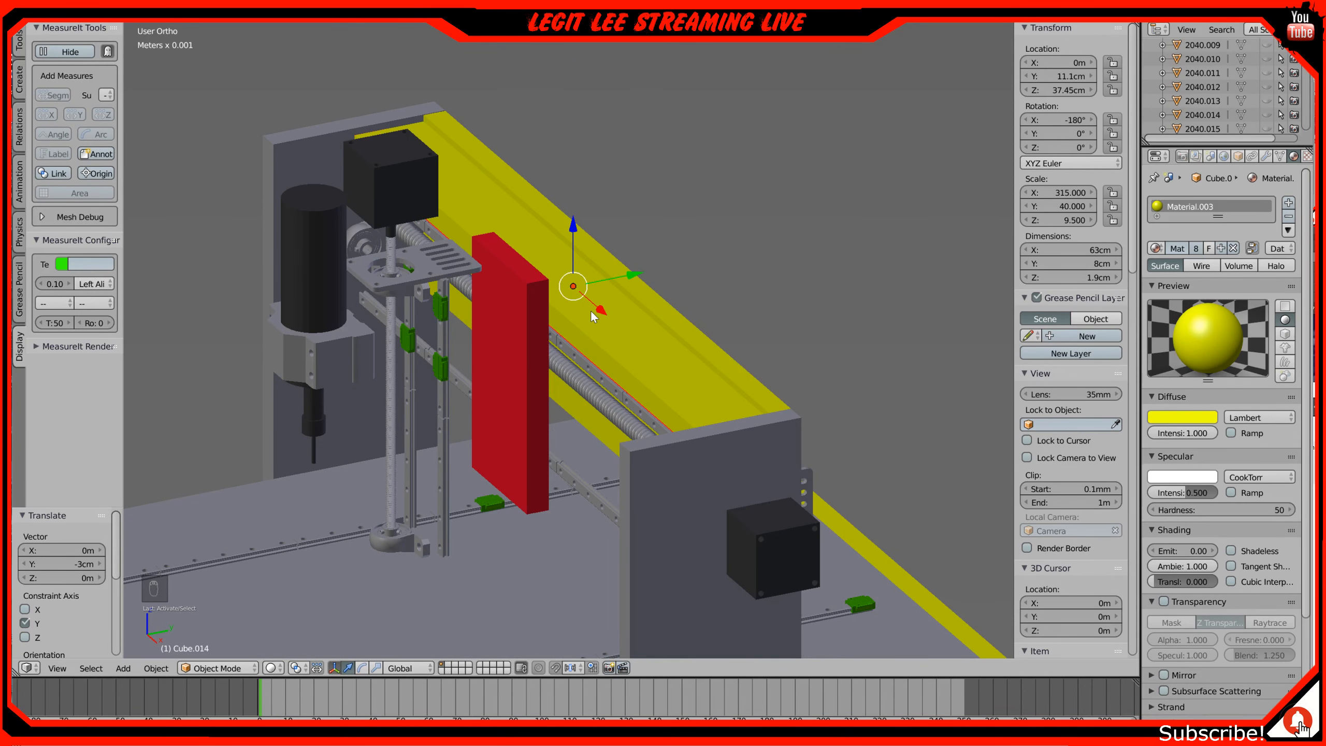
{"action": "key", "text": "KP_3"}
{"action": "key", "text": "z"}
{"action": "scroll", "coordinate": [590, 307], "scroll_direction": "up", "scroll_amount": 6}
{"action": "middle_click_drag", "start_coordinate": [604, 187], "coordinate": [613, 379], "text": "shift"}
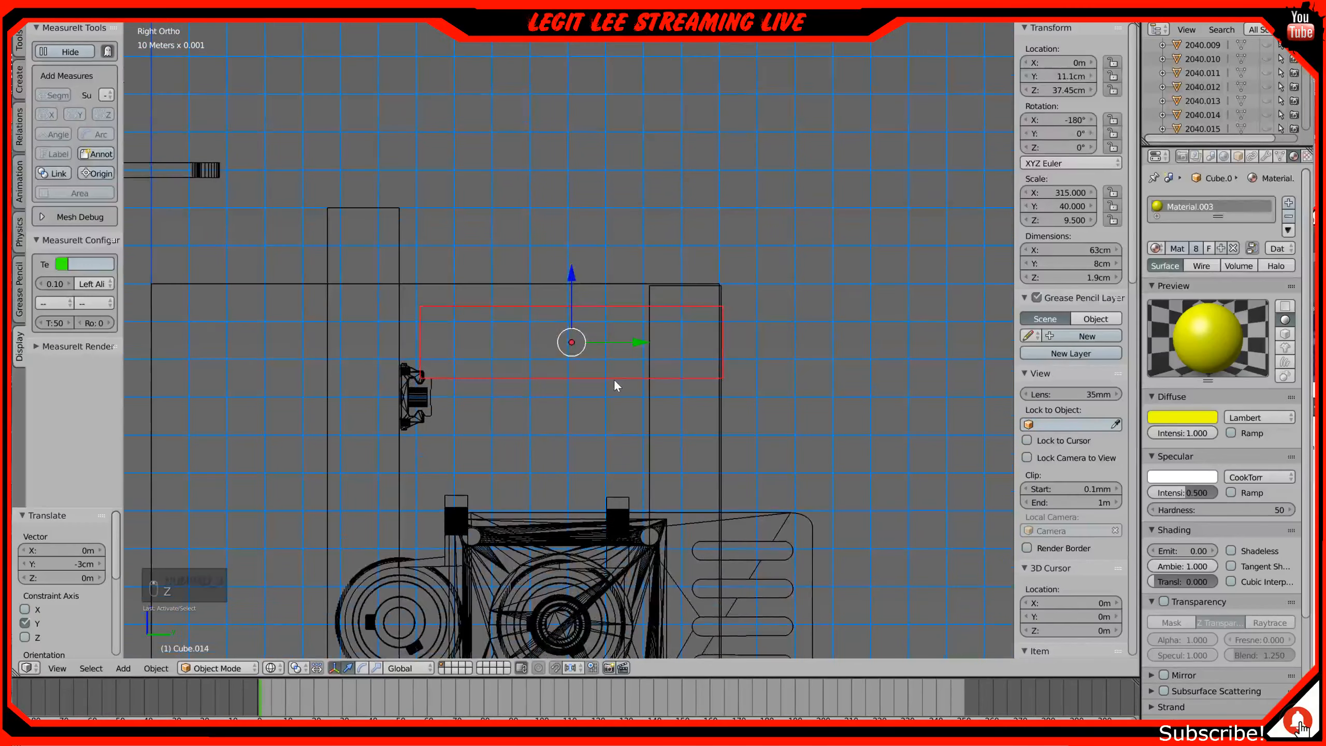
{"action": "scroll", "coordinate": [612, 378], "scroll_direction": "up", "scroll_amount": 3}
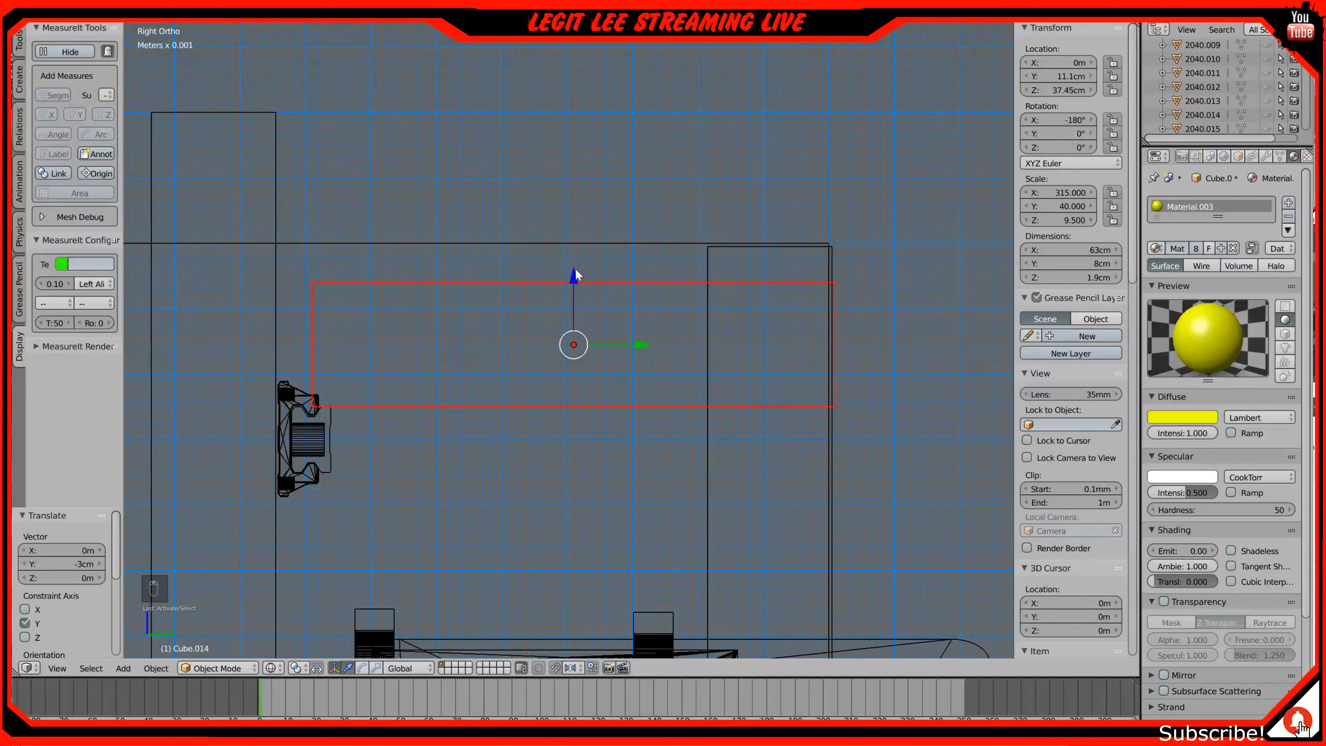
{"action": "left_click_drag", "start_coordinate": [572, 274], "coordinate": [575, 234]}
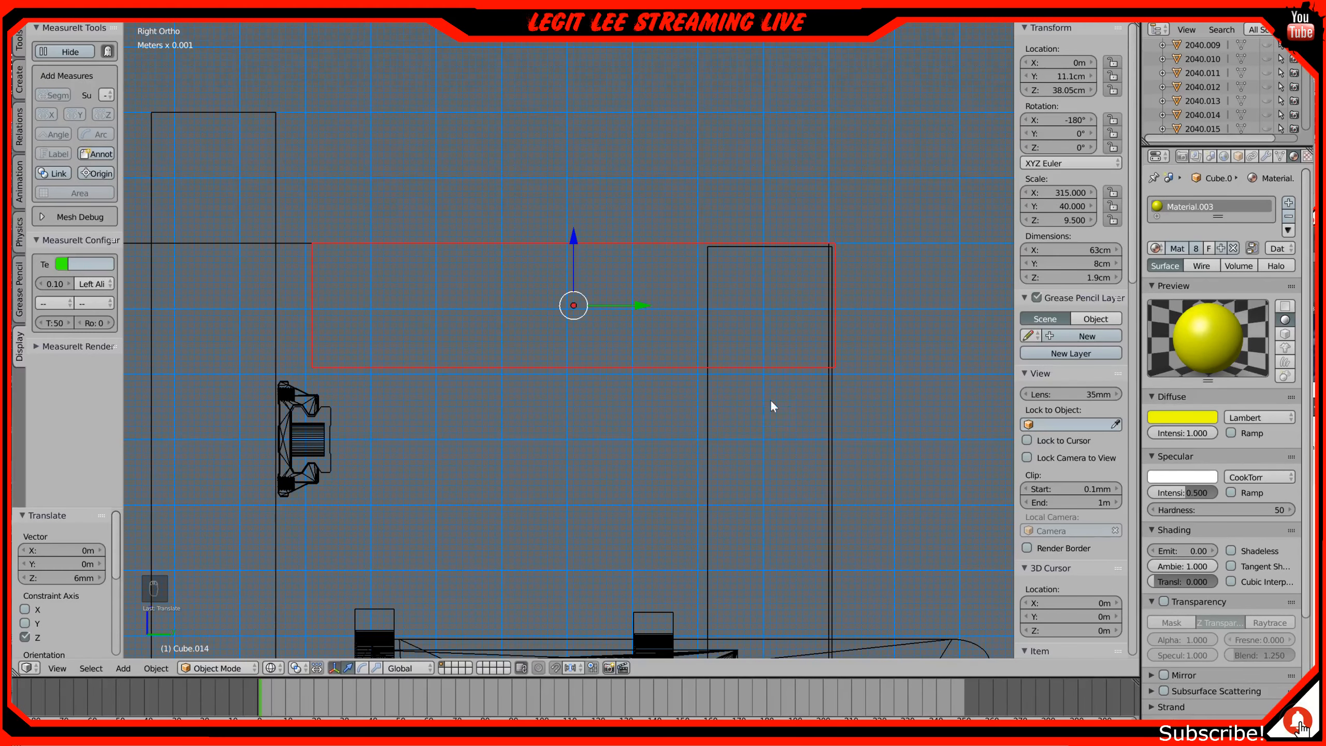
Step: Select the upright yellow back board and examine its upper and rear edges against the flat board and side plate at close range
{"action": "right_click", "coordinate": [708, 424]}
{"action": "scroll", "coordinate": [751, 372], "scroll_direction": "up", "scroll_amount": 5}
{"action": "scroll", "coordinate": [510, 390], "scroll_direction": "down", "scroll_amount": 5}
{"action": "scroll", "coordinate": [602, 327], "scroll_direction": "up", "scroll_amount": 6}
{"action": "scroll", "coordinate": [601, 487], "scroll_direction": "up", "scroll_amount": 5}
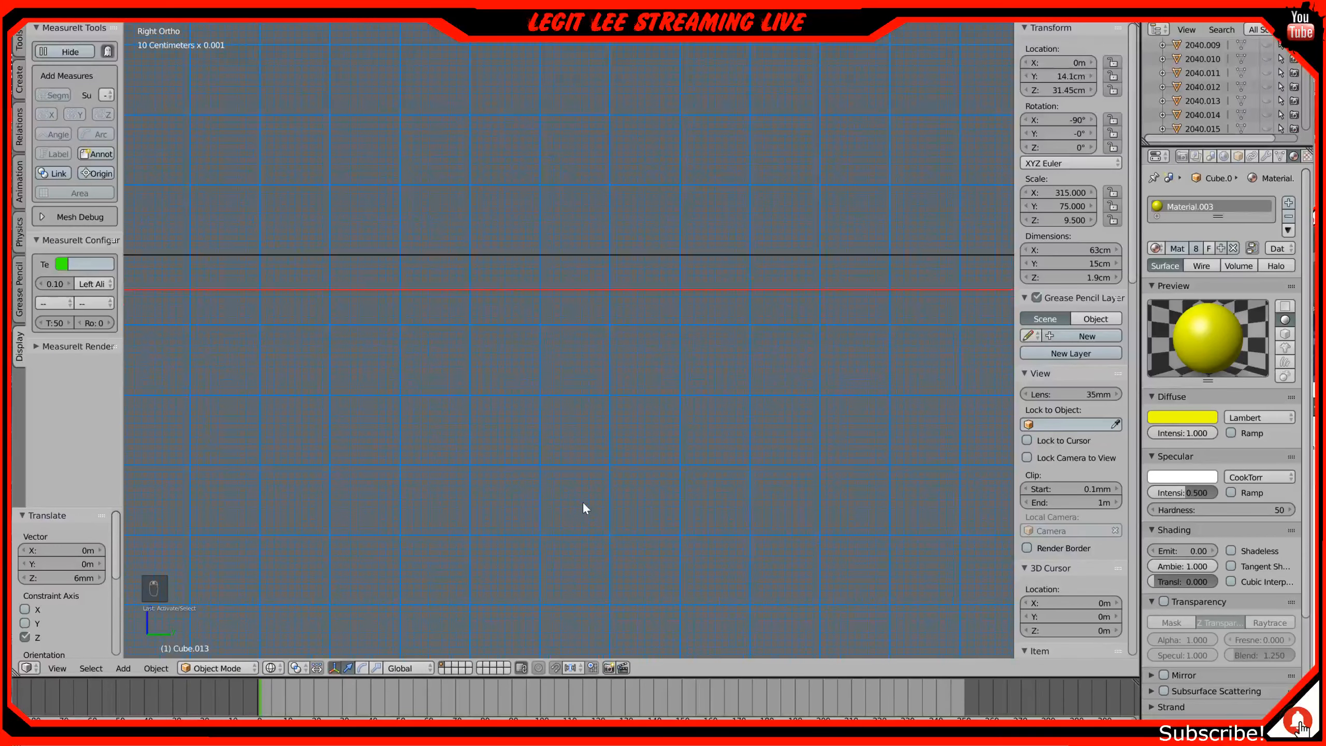
{"action": "mouse_move", "coordinate": [583, 503]}
{"action": "middle_mouse_down", "text": "shift"}
{"action": "mouse_move", "coordinate": [601, 348]}
{"action": "mouse_move", "coordinate": [600, 497]}
{"action": "middle_mouse_up", "text": "shift"}
{"action": "scroll", "coordinate": [602, 383], "scroll_direction": "down", "scroll_amount": 1}
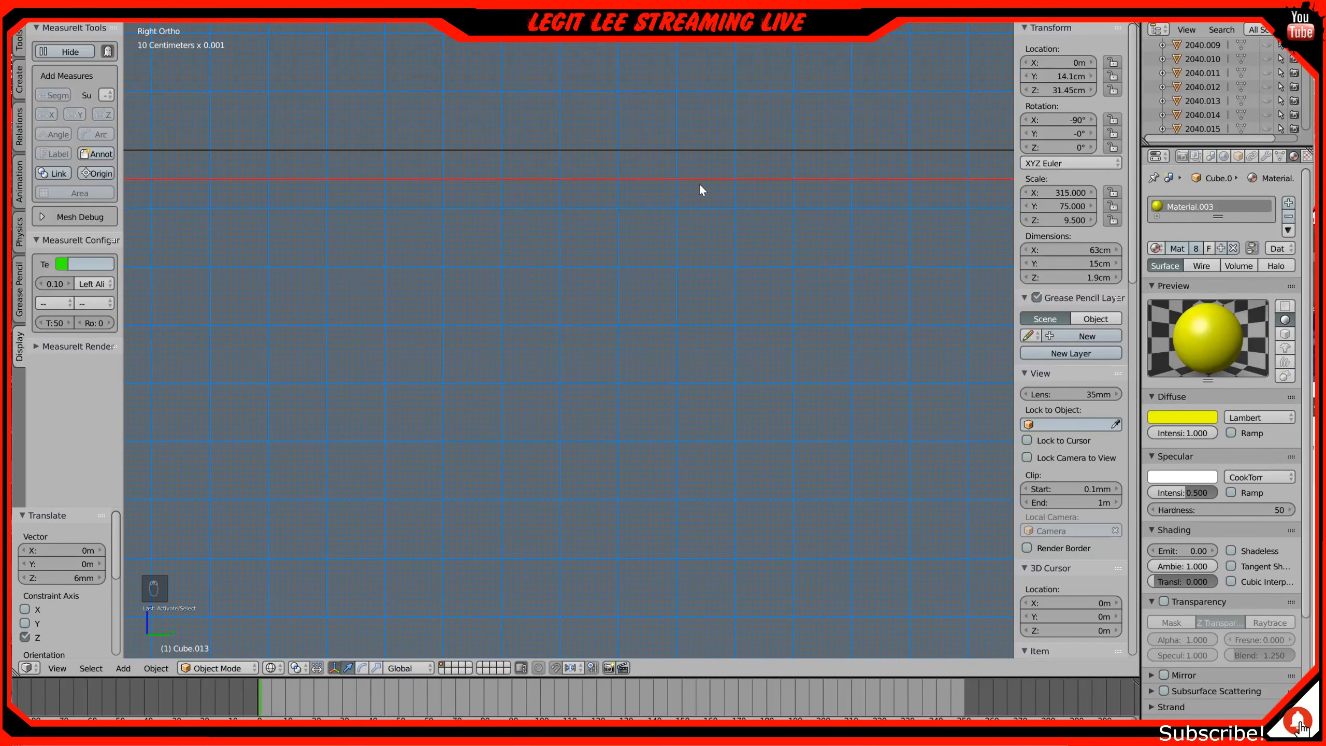
{"action": "middle_click_drag", "start_coordinate": [708, 356], "coordinate": [426, 366], "text": "shift"}
{"action": "scroll", "coordinate": [447, 406], "scroll_direction": "down", "scroll_amount": 4}
{"action": "middle_click_drag", "start_coordinate": [457, 482], "coordinate": [684, 92], "text": "shift"}
{"action": "scroll", "coordinate": [681, 135], "scroll_direction": "down", "scroll_amount": 3}
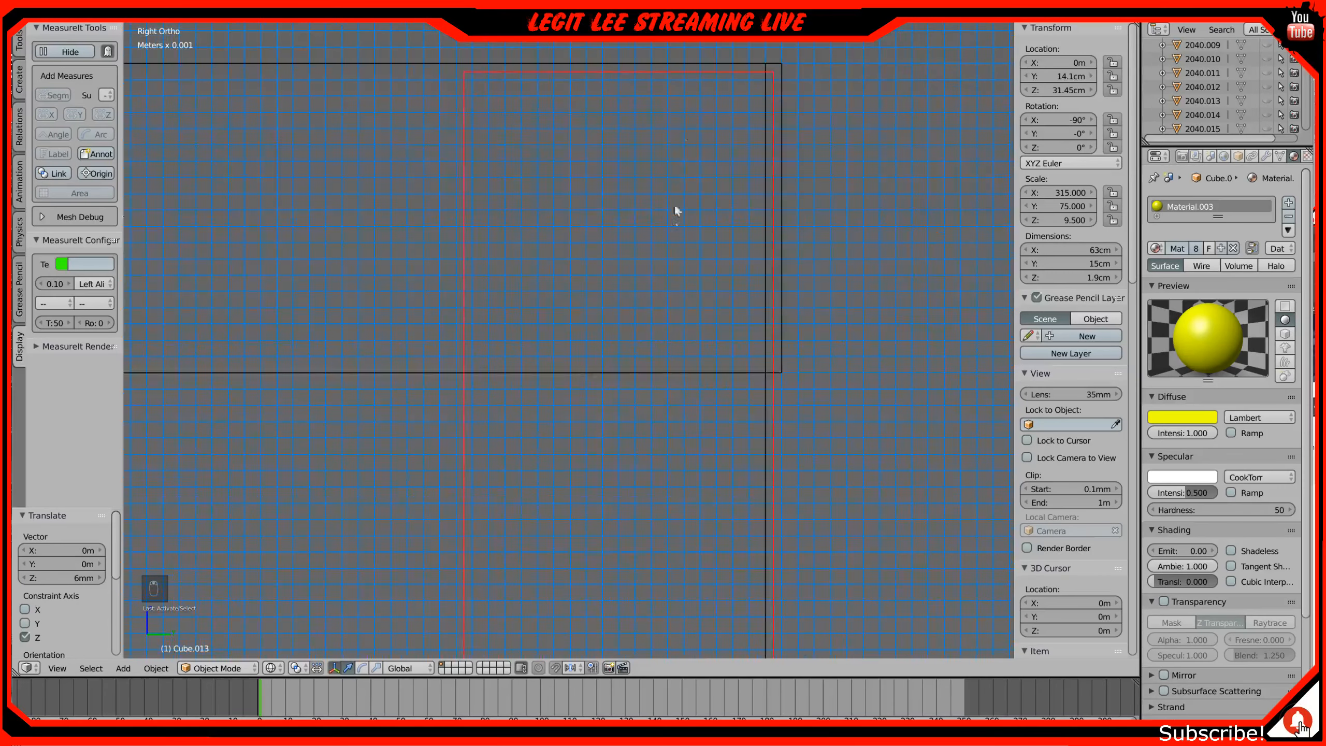
{"action": "middle_click_drag", "start_coordinate": [616, 400], "coordinate": [667, 334], "text": "shift"}
{"action": "scroll", "coordinate": [667, 335], "scroll_direction": "down", "scroll_amount": 4}
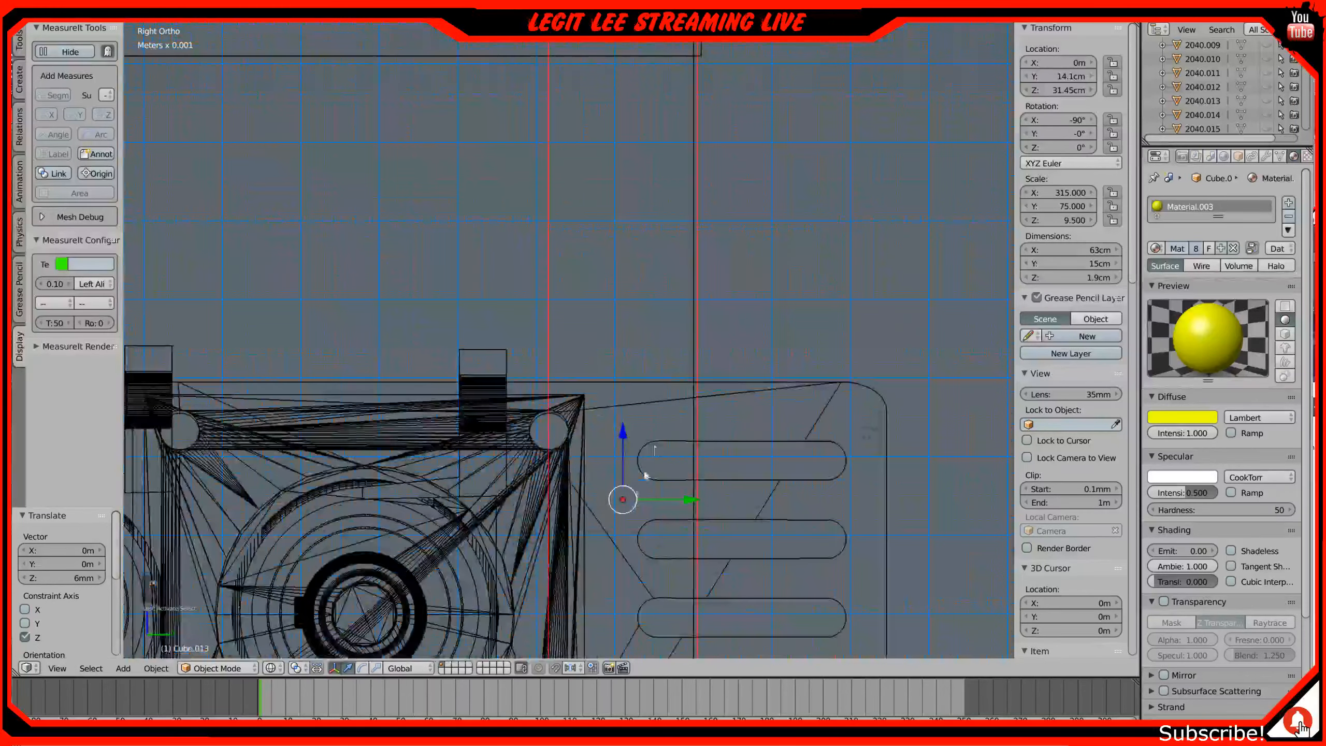
Step: Try nudging the upright yellow back board 0.05 mm along both Y and Z in the wireframe right side view
{"action": "middle_click_drag", "start_coordinate": [632, 495], "coordinate": [707, 282], "text": "shift"}
{"action": "scroll", "coordinate": [707, 286], "scroll_direction": "up", "scroll_amount": 5}
{"action": "middle_click_drag", "start_coordinate": [790, 222], "coordinate": [510, 364], "text": "shift"}
{"action": "scroll", "coordinate": [560, 355], "scroll_direction": "up", "scroll_amount": 10}
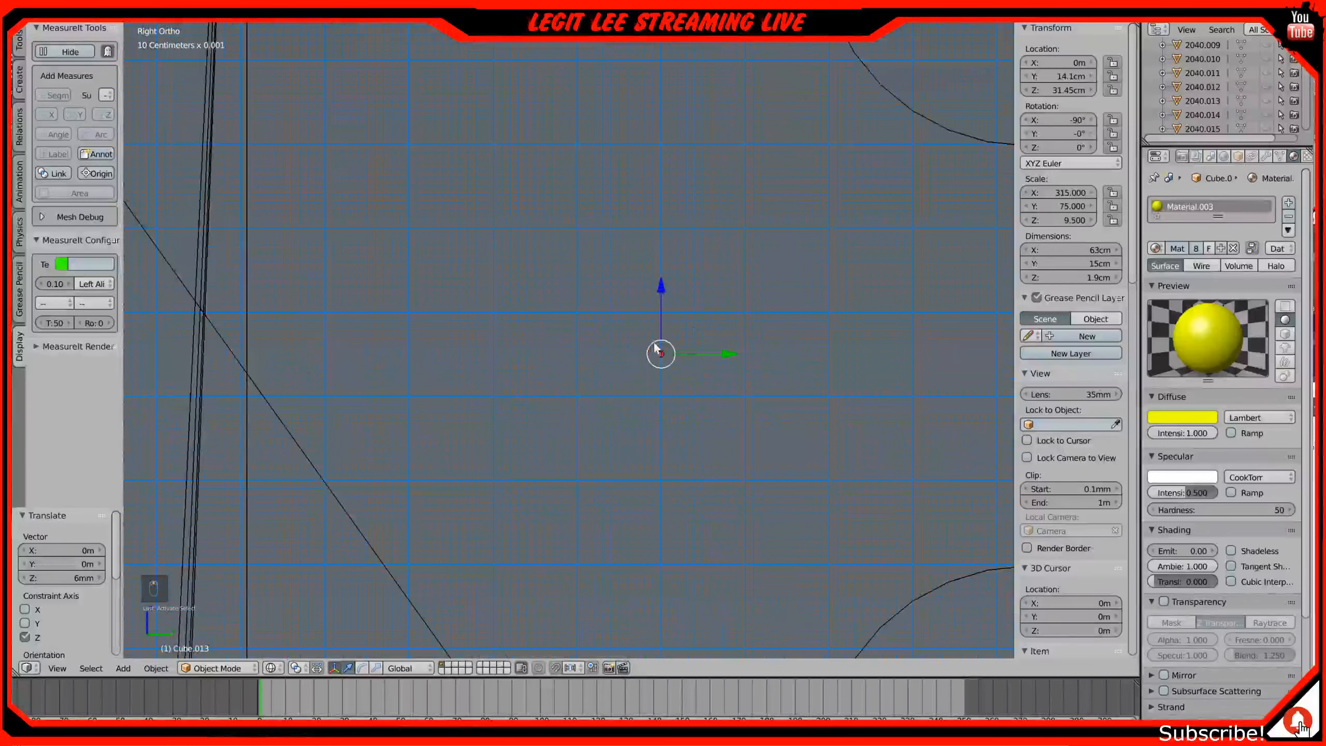
{"action": "scroll", "coordinate": [695, 331], "scroll_direction": "up", "scroll_amount": 2}
{"action": "middle_click_drag", "start_coordinate": [787, 339], "coordinate": [694, 349], "text": "shift"}
{"action": "scroll", "coordinate": [695, 349], "scroll_direction": "up", "scroll_amount": 4}
{"action": "scroll", "coordinate": [696, 351], "scroll_direction": "up", "scroll_amount": 3}
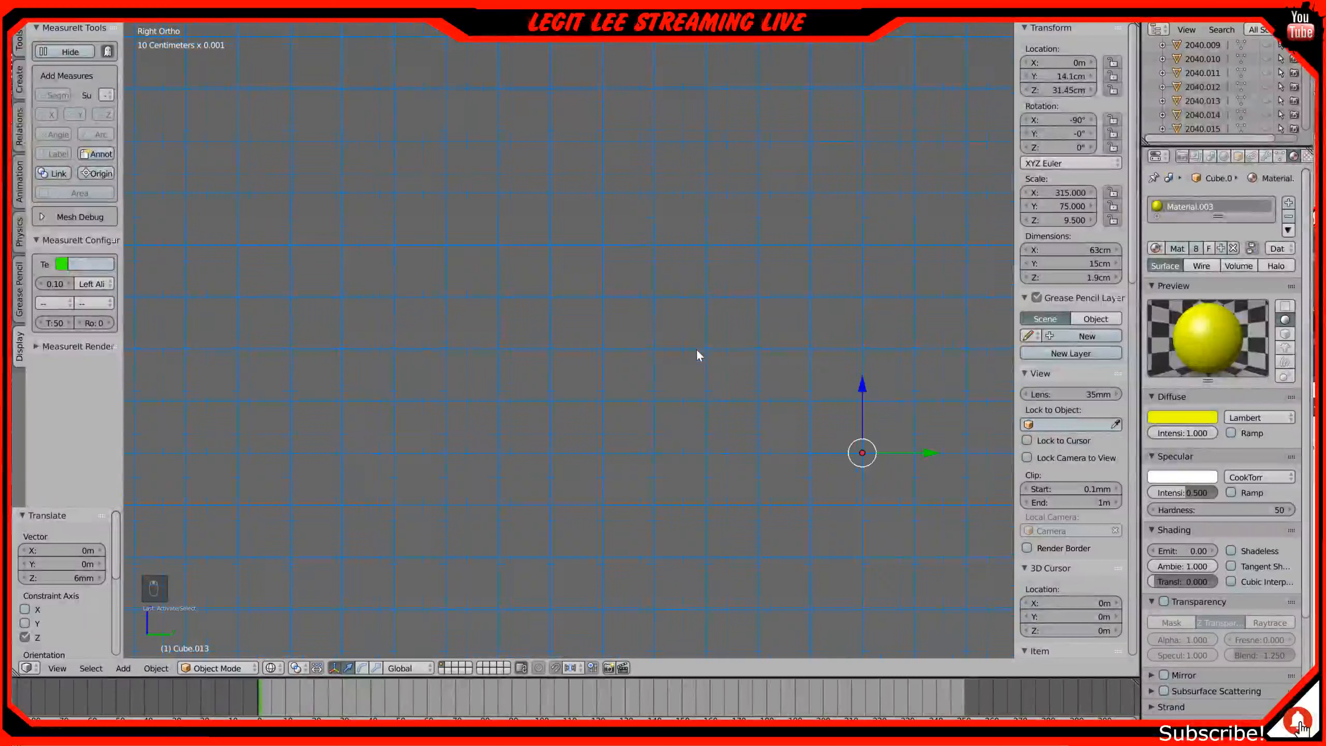
{"action": "middle_click_drag", "start_coordinate": [802, 398], "coordinate": [553, 358], "text": "shift"}
{"action": "scroll", "coordinate": [553, 359], "scroll_direction": "up", "scroll_amount": 1}
{"action": "left_click_drag", "start_coordinate": [756, 457], "coordinate": [797, 460]}
{"action": "left_click_drag", "start_coordinate": [729, 383], "coordinate": [731, 346]}
Step: Check the back board's upper corner against the flat board, and undo both fine nudges
{"action": "scroll", "coordinate": [731, 345], "scroll_direction": "down", "scroll_amount": 20}
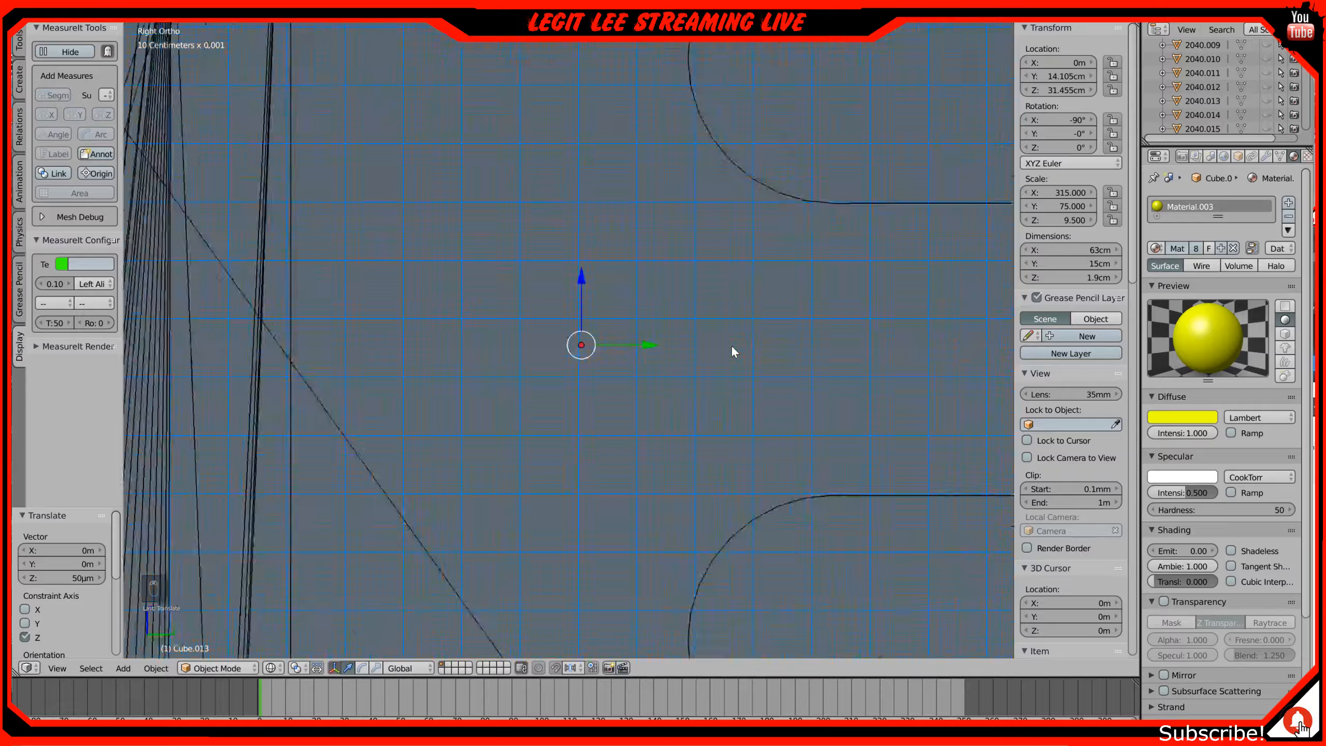
{"action": "middle_click_drag", "start_coordinate": [704, 322], "coordinate": [716, 587], "text": "shift"}
{"action": "middle_click_drag", "start_coordinate": [569, 270], "coordinate": [595, 618], "text": "shift"}
{"action": "middle_click_drag", "start_coordinate": [597, 339], "coordinate": [621, 456], "text": "shift"}
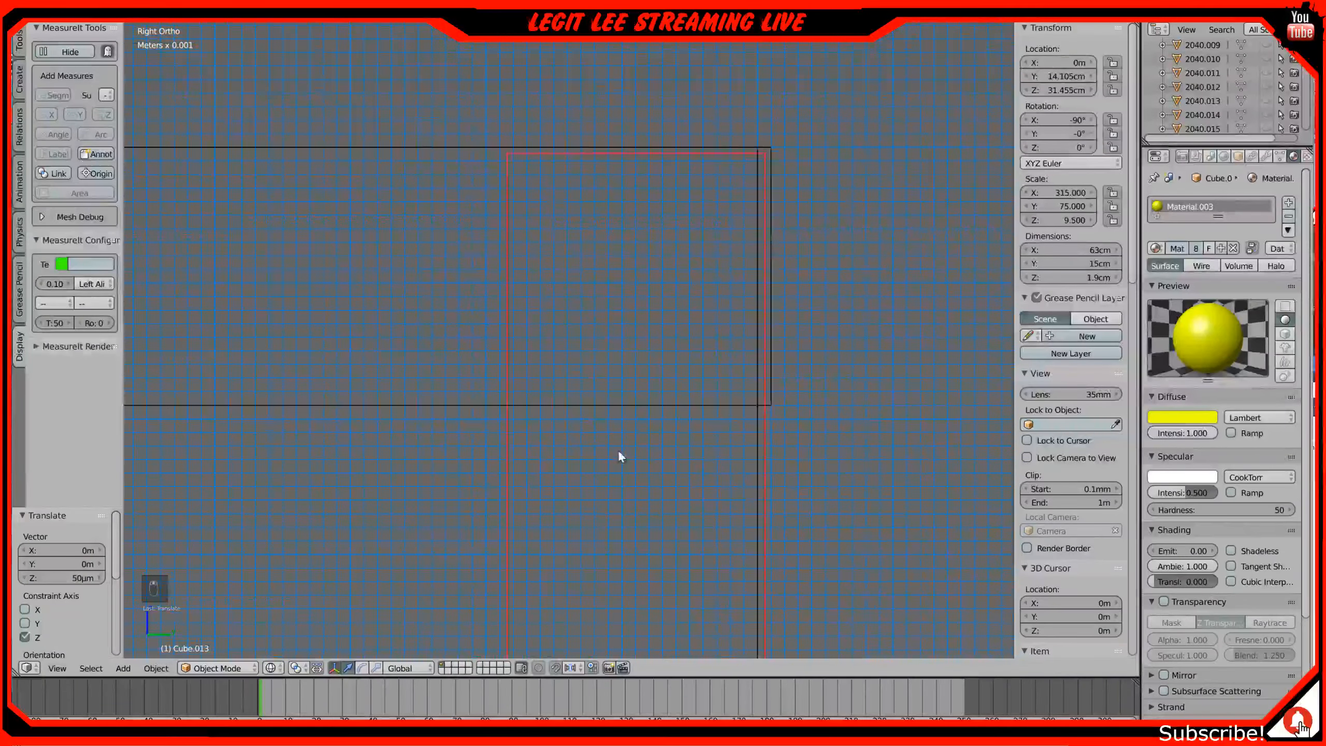
{"action": "middle_click_drag", "start_coordinate": [617, 504], "coordinate": [672, 142], "text": "shift"}
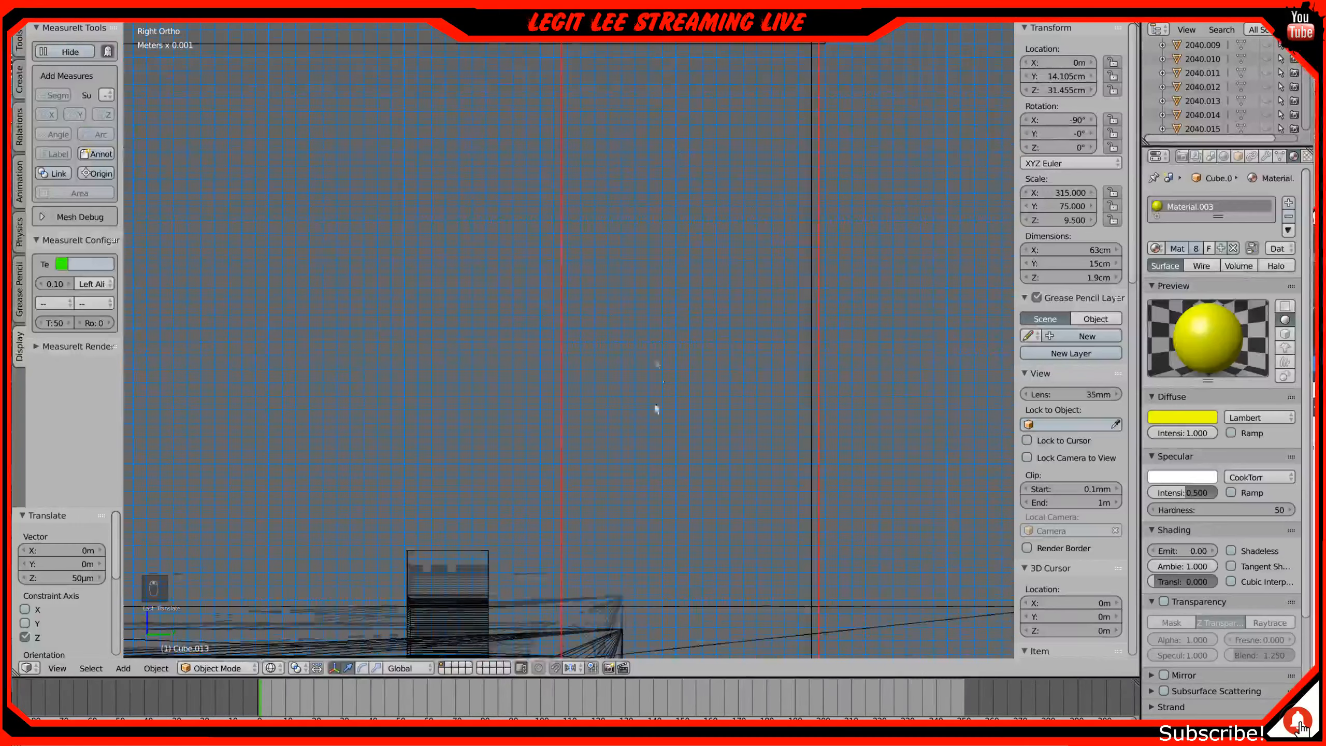
{"action": "middle_click_drag", "start_coordinate": [658, 480], "coordinate": [703, 103], "text": "shift"}
{"action": "scroll", "coordinate": [748, 476], "scroll_direction": "up", "scroll_amount": 4}
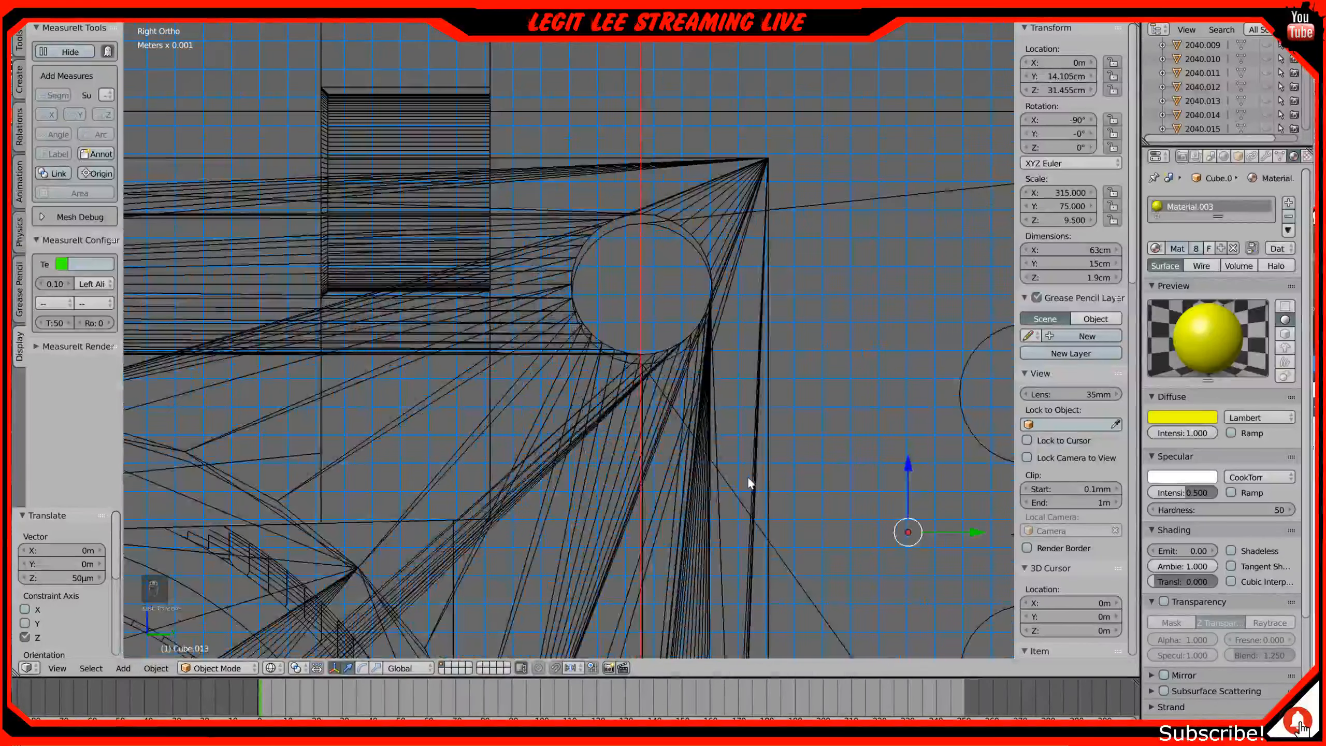
{"action": "key", "text": "ctrl+z"}
{"action": "key", "text": "ctrl+z"}
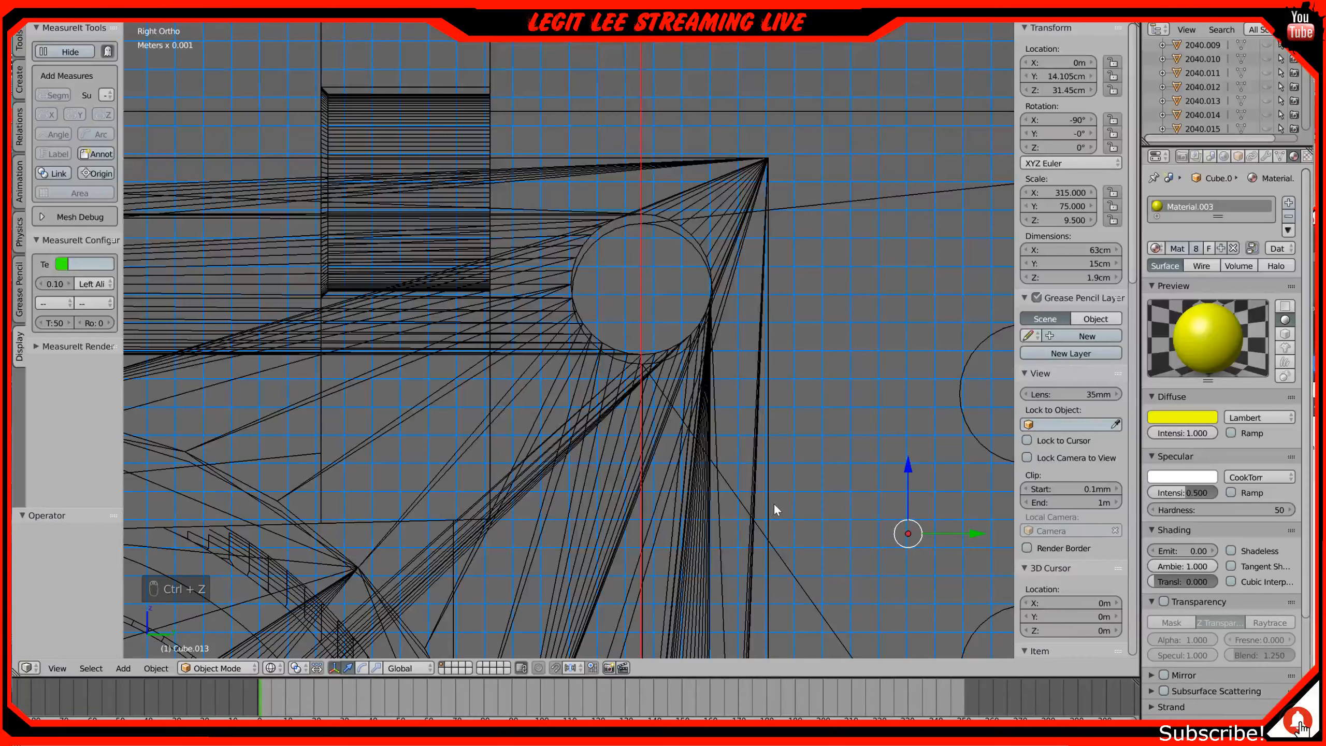
Step: Move the upright yellow back board 0.5 mm along Y and 0.5 mm up along Z
{"action": "middle_click_drag", "start_coordinate": [882, 556], "coordinate": [611, 478], "text": "shift"}
{"action": "scroll", "coordinate": [695, 497], "scroll_direction": "up", "scroll_amount": 5}
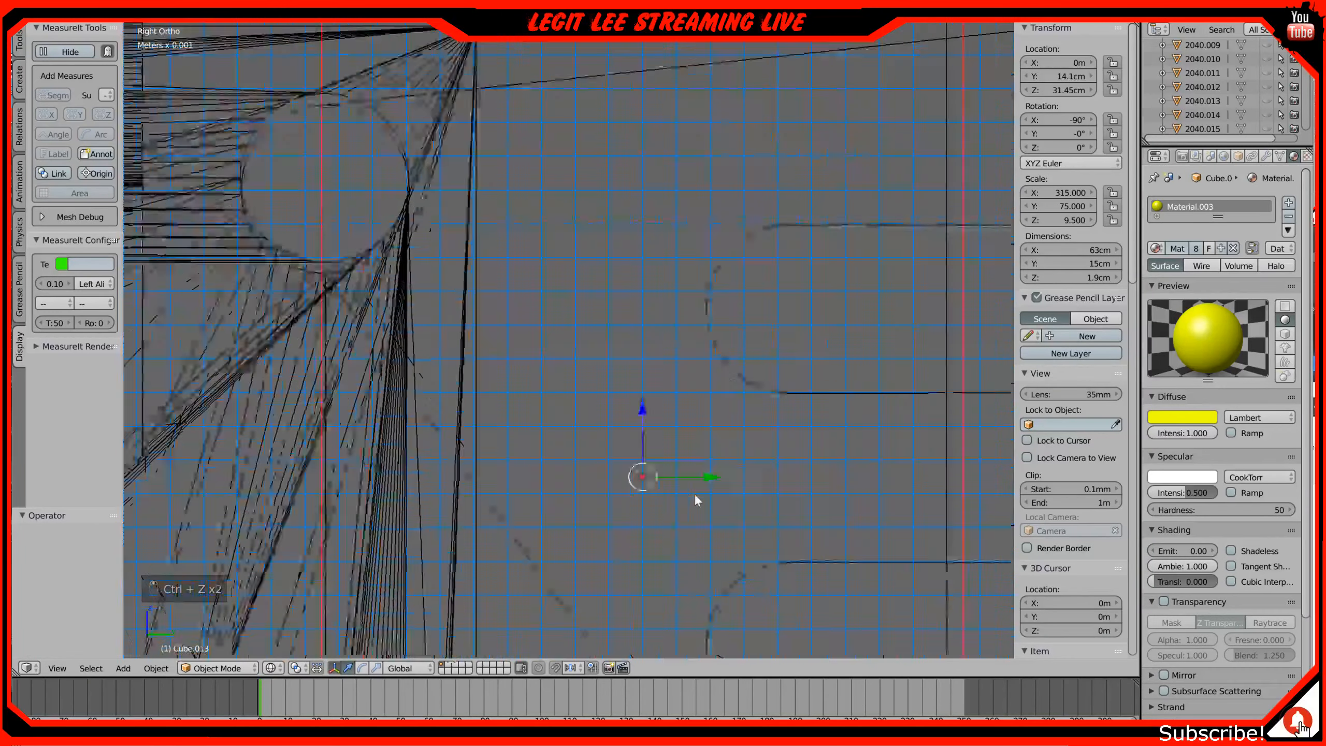
{"action": "middle_click_drag", "start_coordinate": [728, 527], "coordinate": [694, 194], "text": "shift"}
{"action": "scroll", "coordinate": [711, 295], "scroll_direction": "up", "scroll_amount": 2}
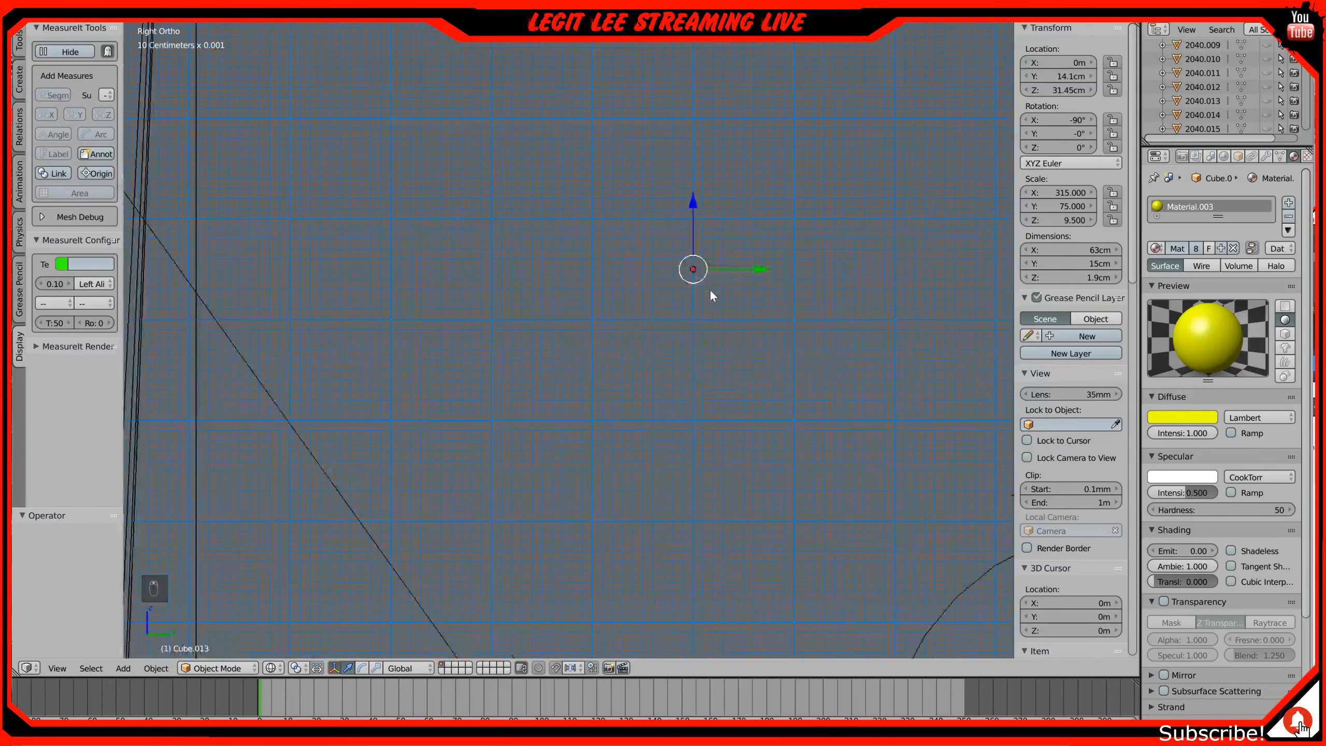
{"action": "left_click_drag", "start_coordinate": [759, 271], "coordinate": [808, 272]}
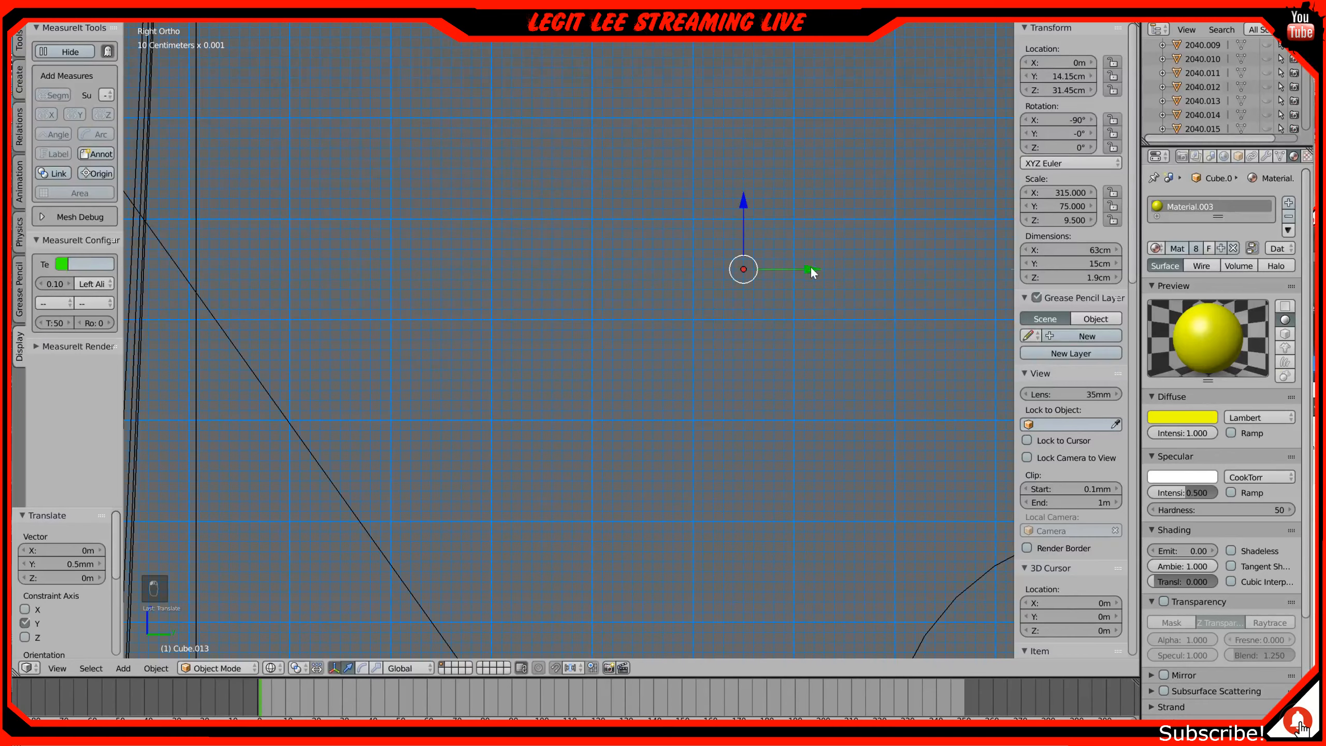
{"action": "left_click_drag", "start_coordinate": [742, 198], "coordinate": [734, 157]}
Step: Examine the back board's upper and rear edges against the flat board and the side plates at close range
{"action": "scroll", "coordinate": [729, 177], "scroll_direction": "down", "scroll_amount": 5}
{"action": "middle_click_drag", "start_coordinate": [724, 197], "coordinate": [727, 637], "text": "shift"}
{"action": "middle_click_drag", "start_coordinate": [639, 280], "coordinate": [653, 559], "text": "shift"}
{"action": "middle_click_drag", "start_coordinate": [623, 313], "coordinate": [635, 471], "text": "shift"}
{"action": "middle_click_drag", "start_coordinate": [621, 392], "coordinate": [631, 495], "text": "shift"}
{"action": "scroll", "coordinate": [602, 459], "scroll_direction": "down", "scroll_amount": 1}
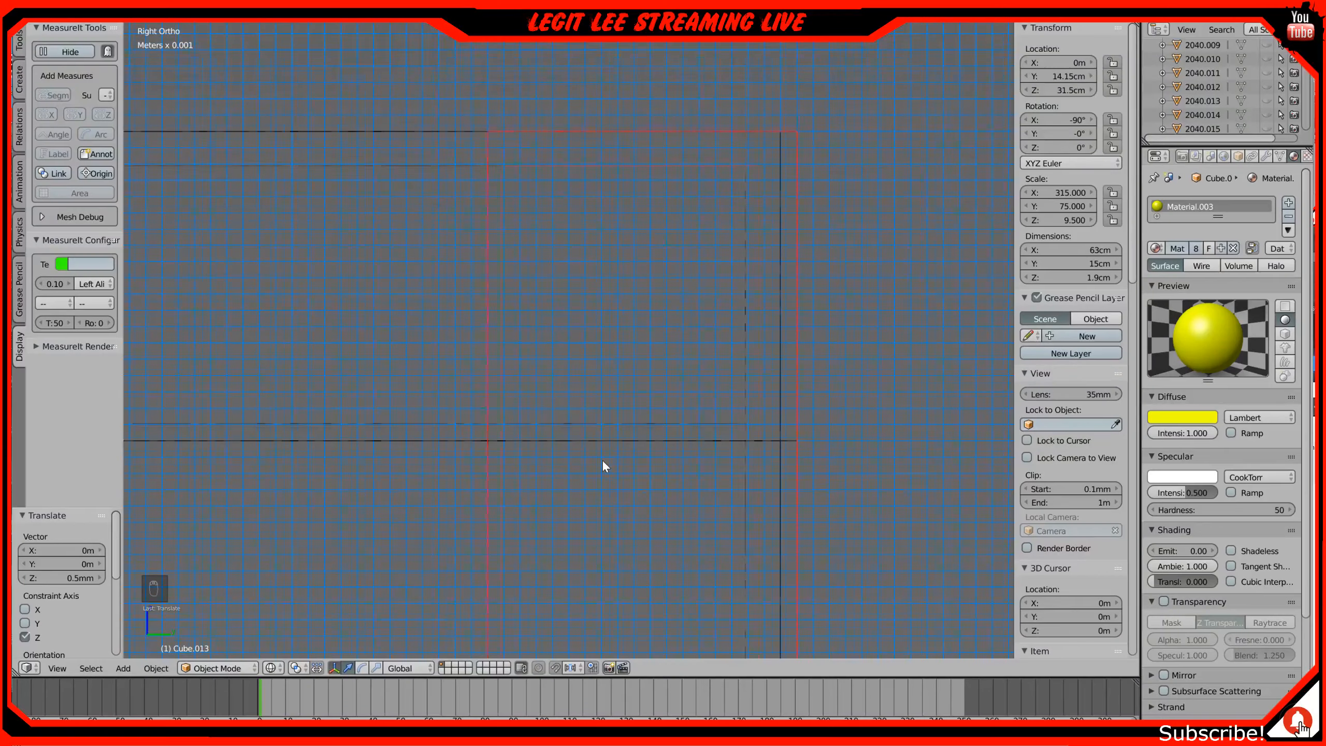
{"action": "middle_click_drag", "start_coordinate": [602, 459], "coordinate": [652, 437], "text": "shift"}
{"action": "scroll", "coordinate": [652, 437], "scroll_direction": "down", "scroll_amount": 1}
{"action": "scroll", "coordinate": [653, 437], "scroll_direction": "down", "scroll_amount": 1}
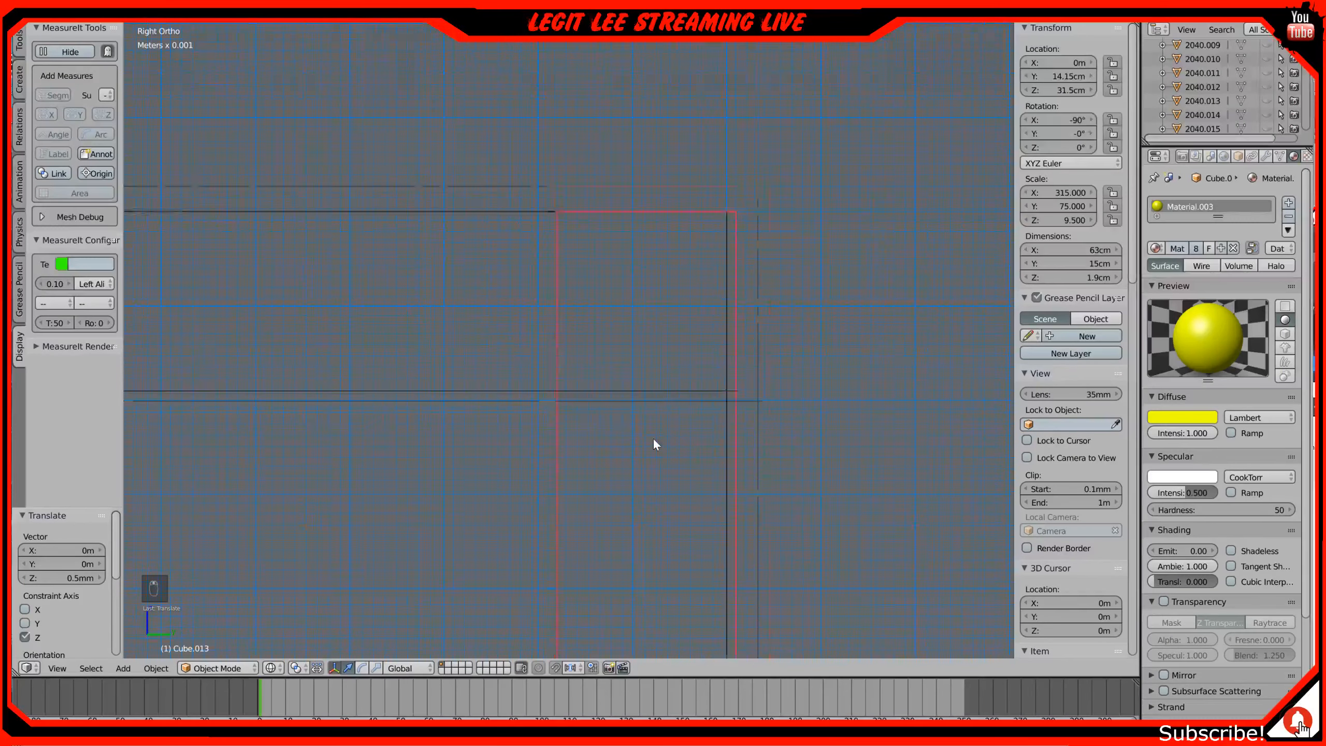
{"action": "scroll", "coordinate": [539, 483], "scroll_direction": "down", "scroll_amount": 1}
{"action": "middle_click_drag", "start_coordinate": [538, 483], "coordinate": [832, 407], "text": "shift"}
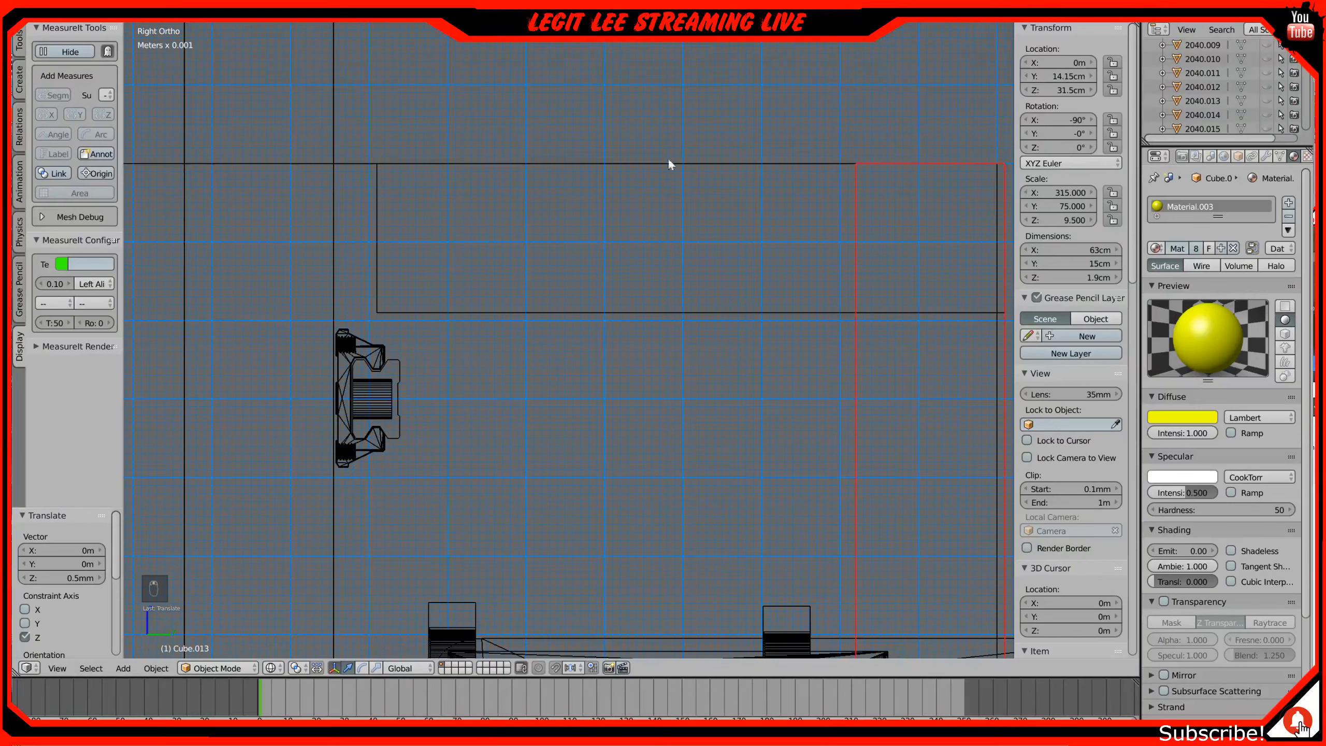
Step: Shift both gantry side plates 1 mm along Y to meet the yellow back board's rear face
{"action": "right_click", "coordinate": [352, 173]}
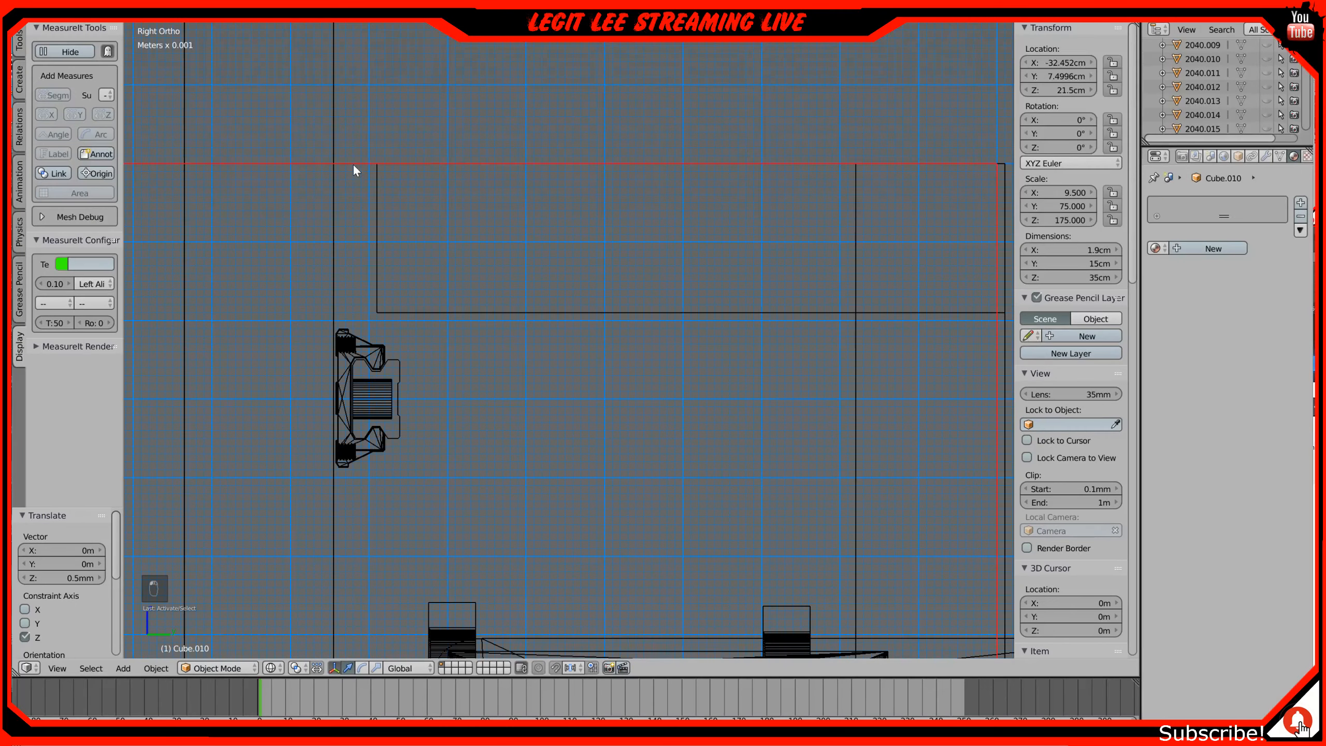
{"action": "middle_click_drag", "start_coordinate": [535, 305], "coordinate": [355, 282], "text": "shift"}
{"action": "middle_click_drag", "start_coordinate": [470, 421], "coordinate": [521, 184], "text": "shift"}
{"action": "scroll", "coordinate": [521, 184], "scroll_direction": "down", "scroll_amount": 3}
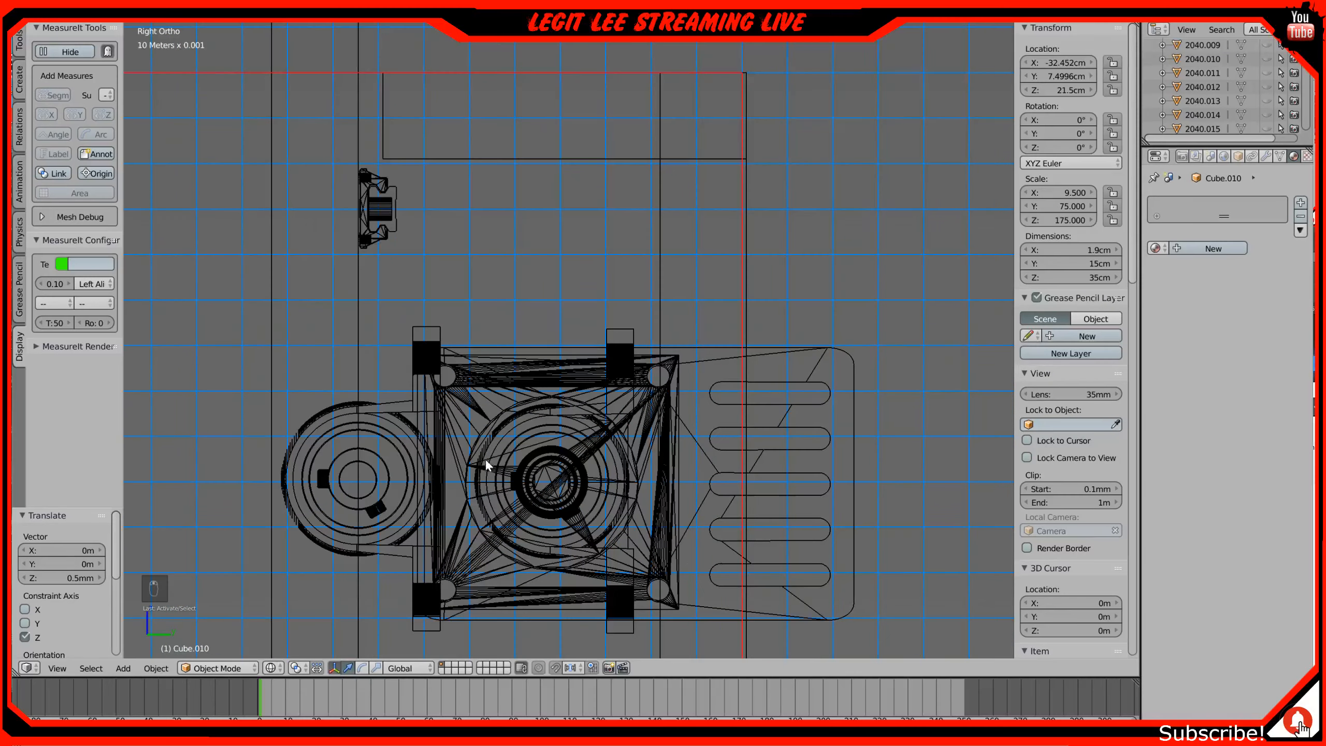
{"action": "scroll", "coordinate": [484, 460], "scroll_direction": "down", "scroll_amount": 3}
{"action": "middle_click_drag", "start_coordinate": [471, 541], "coordinate": [553, 195], "text": "shift"}
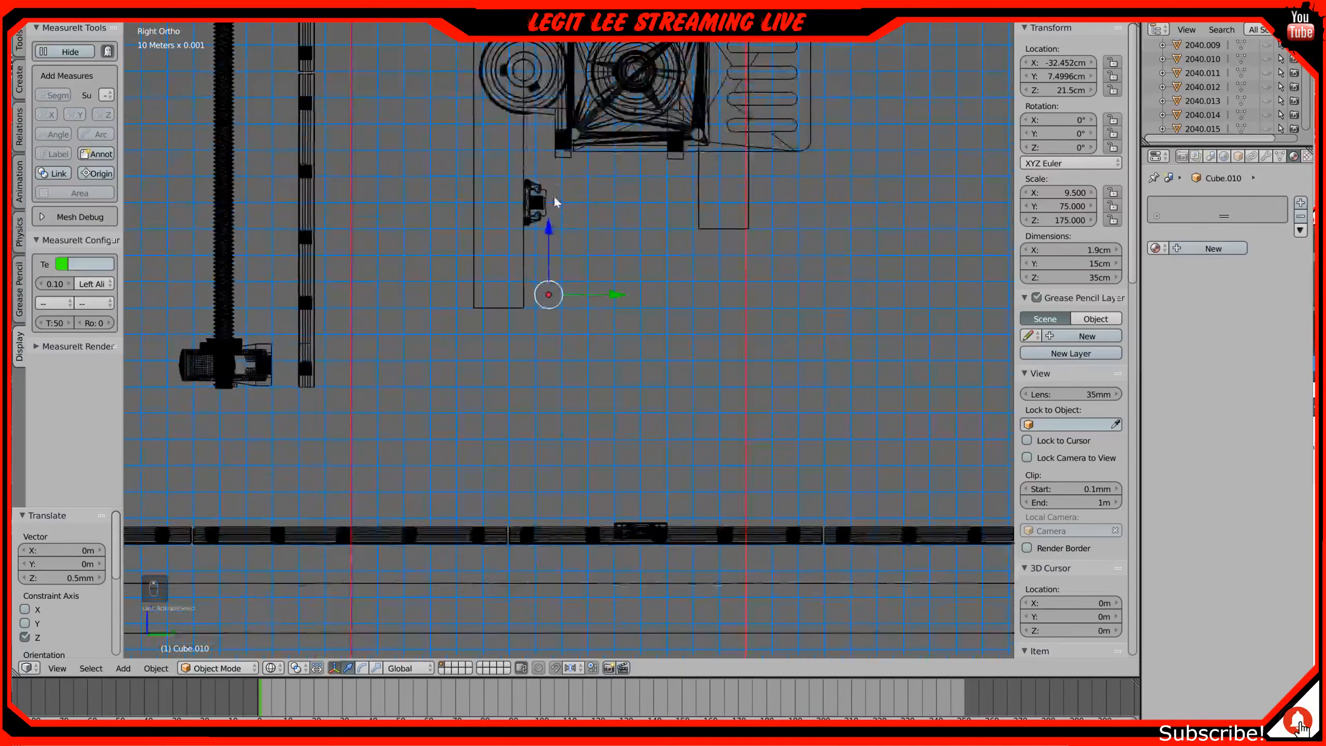
{"action": "scroll", "coordinate": [621, 211], "scroll_direction": "up", "scroll_amount": 3}
{"action": "scroll", "coordinate": [626, 225], "scroll_direction": "up", "scroll_amount": 3}
{"action": "middle_click_drag", "start_coordinate": [660, 234], "coordinate": [427, 443], "text": "shift"}
{"action": "left_click_drag", "start_coordinate": [348, 420], "coordinate": [353, 407]}
{"action": "right_click", "coordinate": [863, 249]}
{"action": "left_click_drag", "start_coordinate": [336, 421], "coordinate": [346, 414]}
Step: Examine how the side plates line up with the two yellow boards and how much clearance the rail carriages have
{"action": "scroll", "coordinate": [379, 278], "scroll_direction": "down", "scroll_amount": 3}
{"action": "middle_click_drag", "start_coordinate": [430, 243], "coordinate": [475, 578], "text": "shift"}
{"action": "middle_click_drag", "start_coordinate": [575, 239], "coordinate": [604, 527], "text": "shift"}
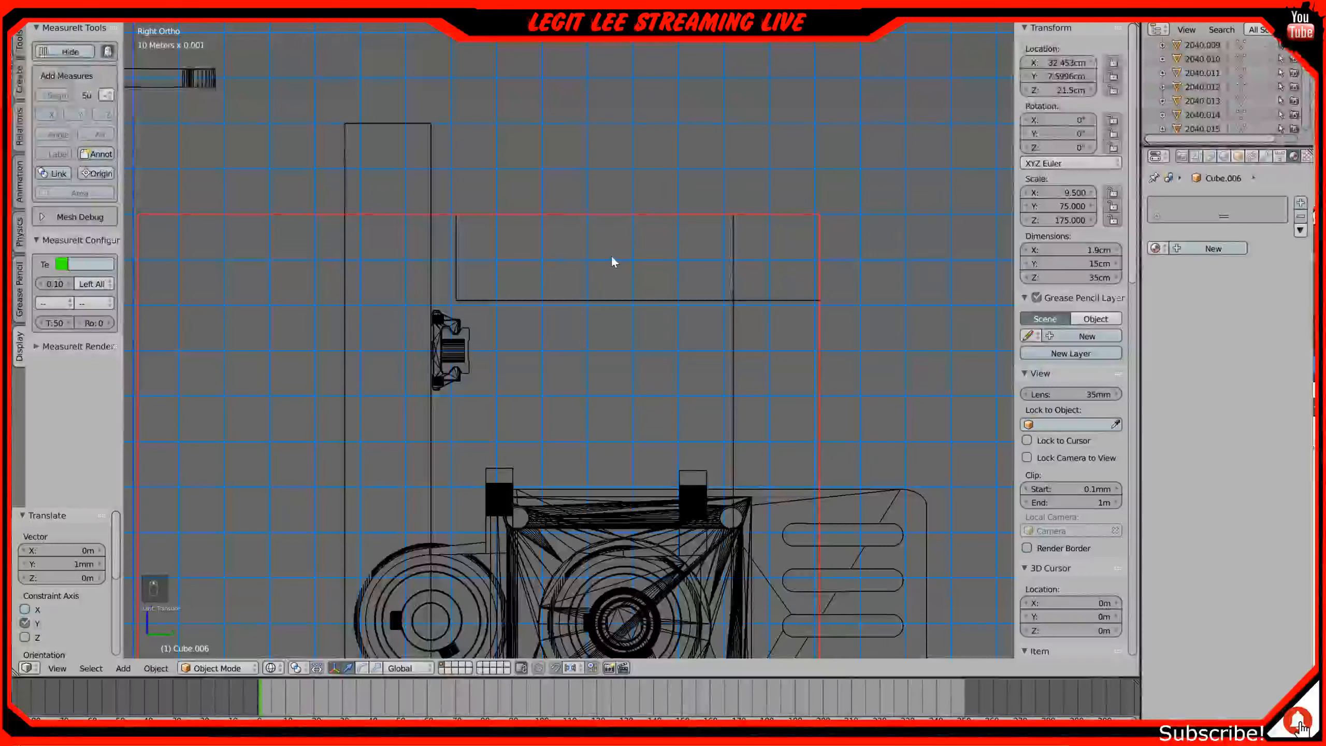
{"action": "middle_click_drag", "start_coordinate": [611, 255], "coordinate": [646, 254], "text": "shift"}
{"action": "scroll", "coordinate": [565, 287], "scroll_direction": "up", "scroll_amount": 1}
{"action": "scroll", "coordinate": [564, 282], "scroll_direction": "up", "scroll_amount": 1}
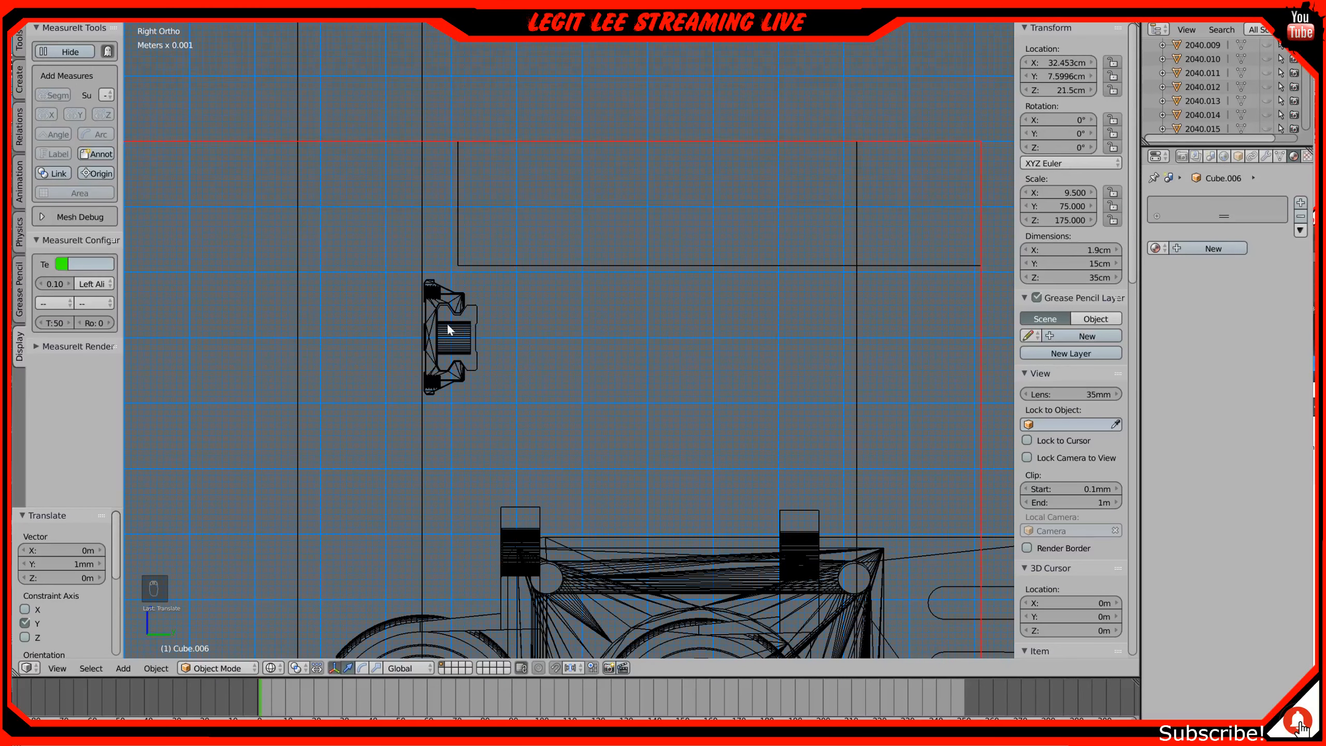
{"action": "scroll", "coordinate": [446, 329], "scroll_direction": "down", "scroll_amount": 2}
{"action": "scroll", "coordinate": [332, 383], "scroll_direction": "down", "scroll_amount": 2}
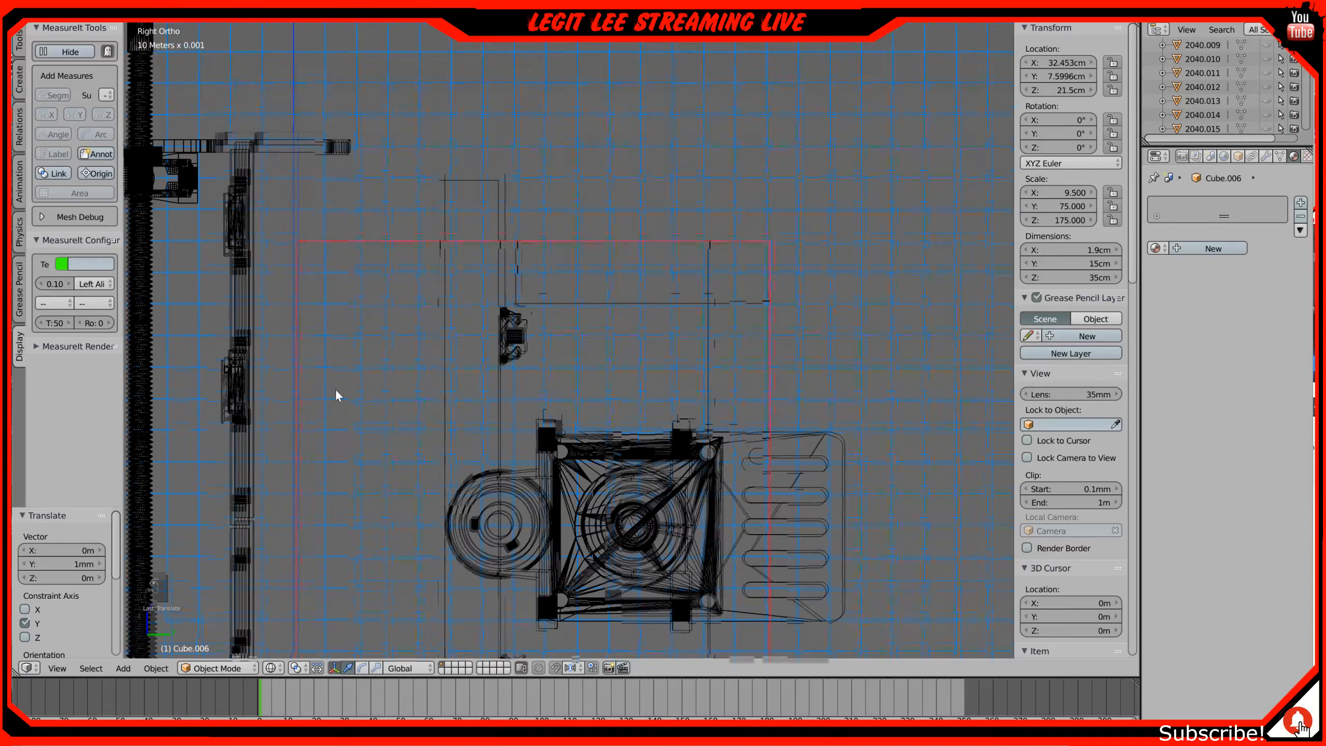
{"action": "middle_click_drag", "start_coordinate": [335, 388], "coordinate": [366, 330], "text": "shift"}
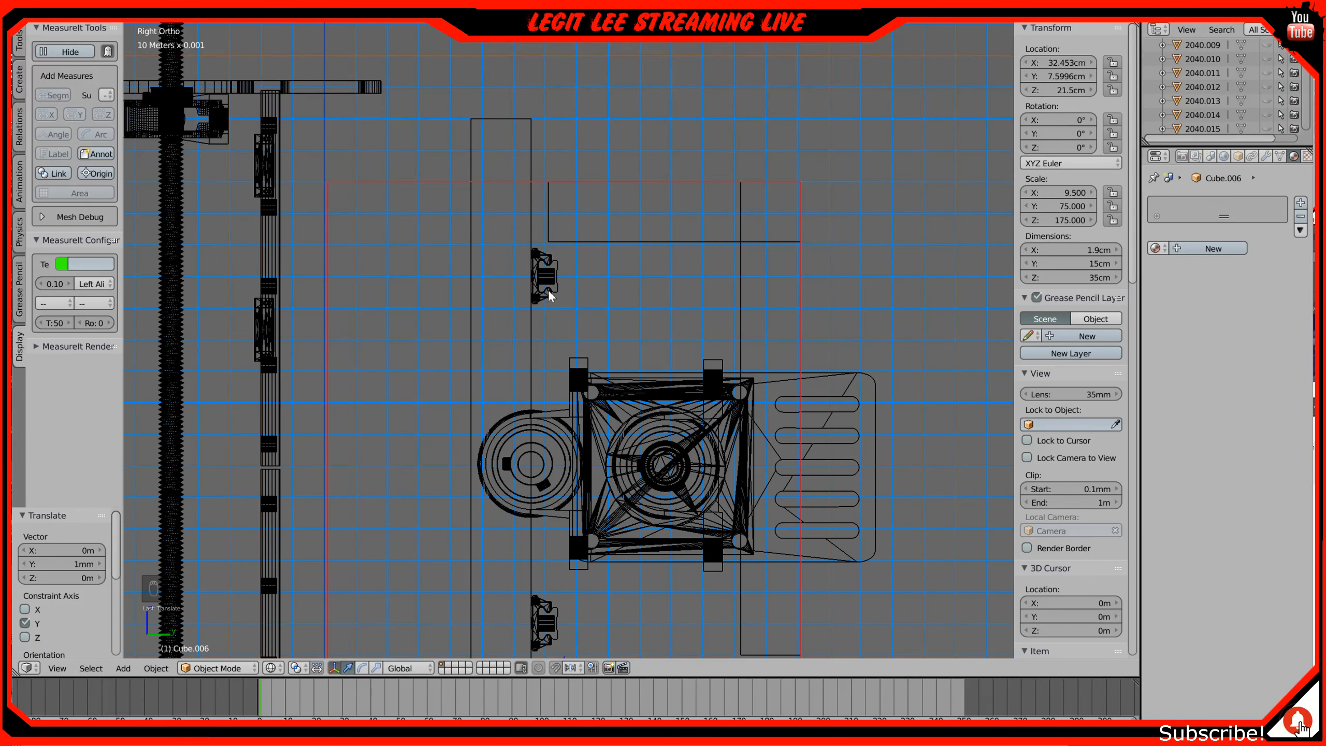
{"action": "middle_click_drag", "start_coordinate": [482, 359], "coordinate": [602, 269], "text": "shift"}
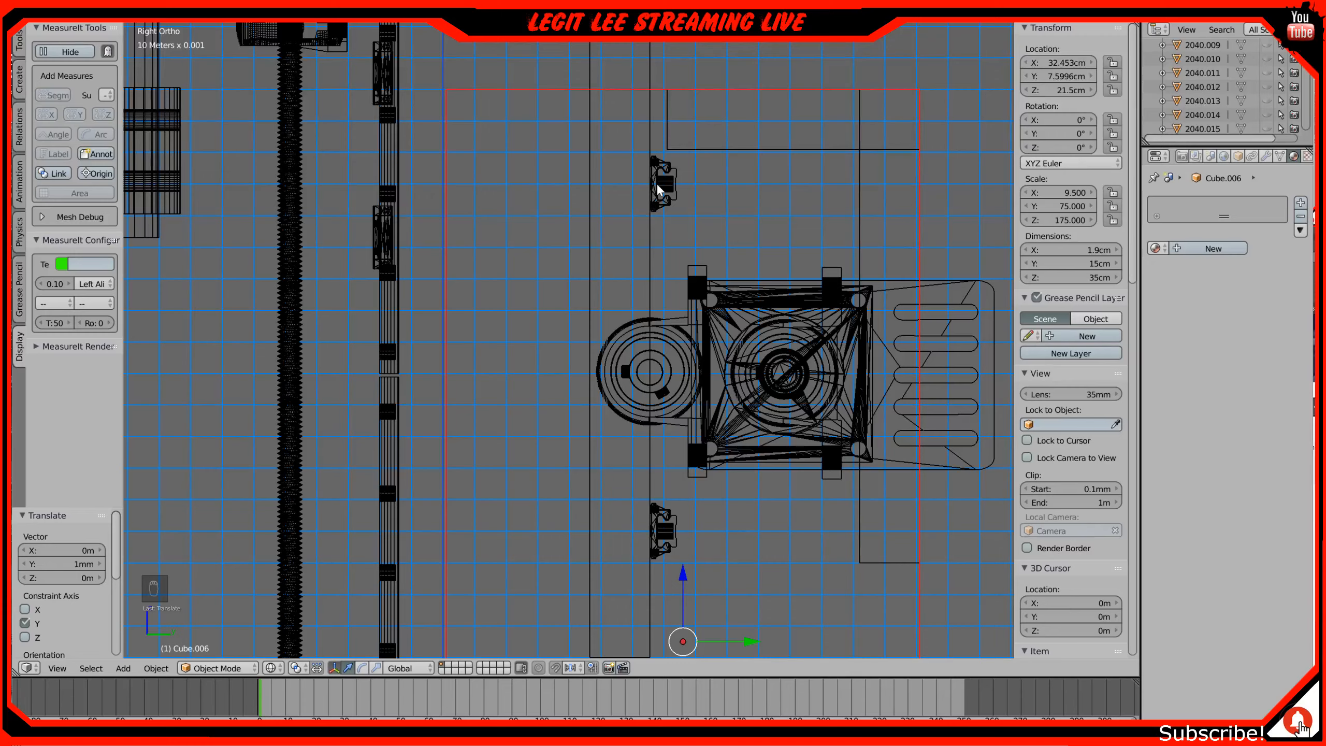
{"action": "middle_click_drag", "start_coordinate": [702, 330], "coordinate": [680, 315], "text": "shift"}
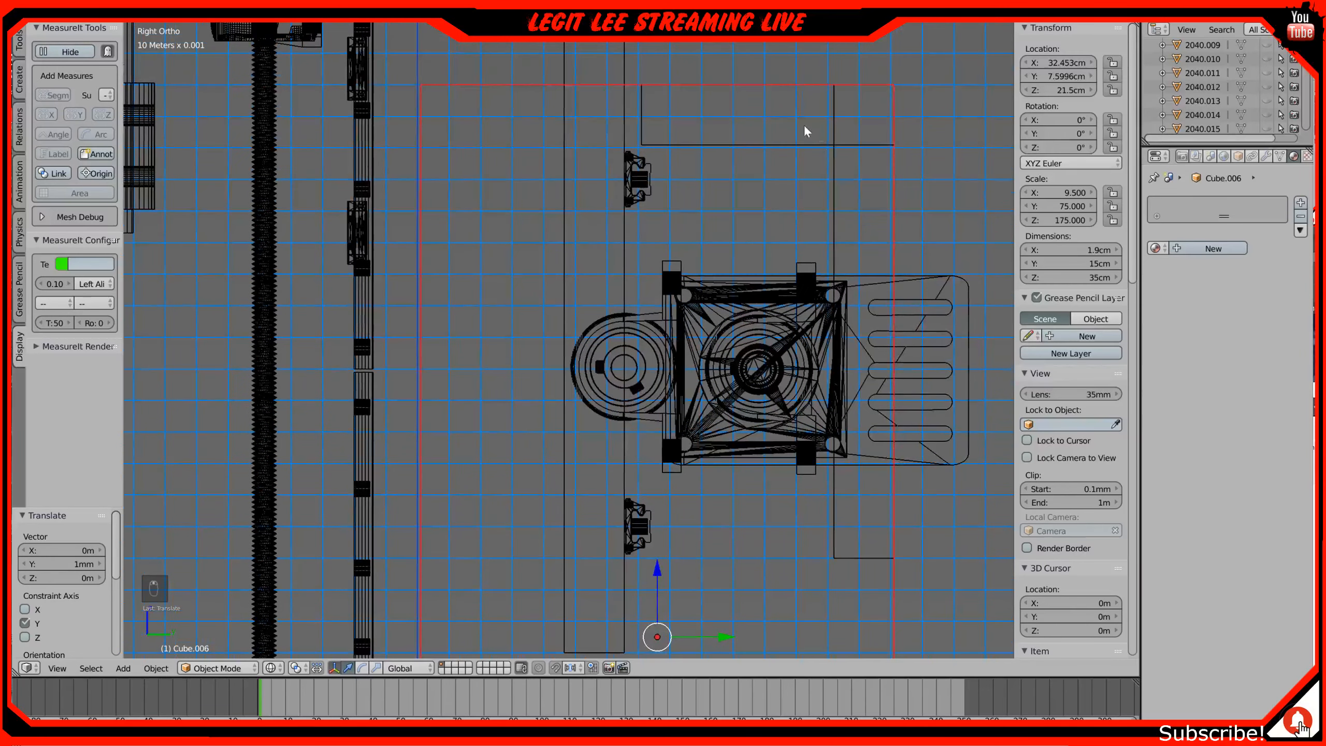
Step: Select the flat yellow top board in shaded view and show it in the wireframe right side view for resizing
{"action": "key", "text": "z"}
{"action": "middle_click_drag", "start_coordinate": [800, 124], "coordinate": [804, 157]}
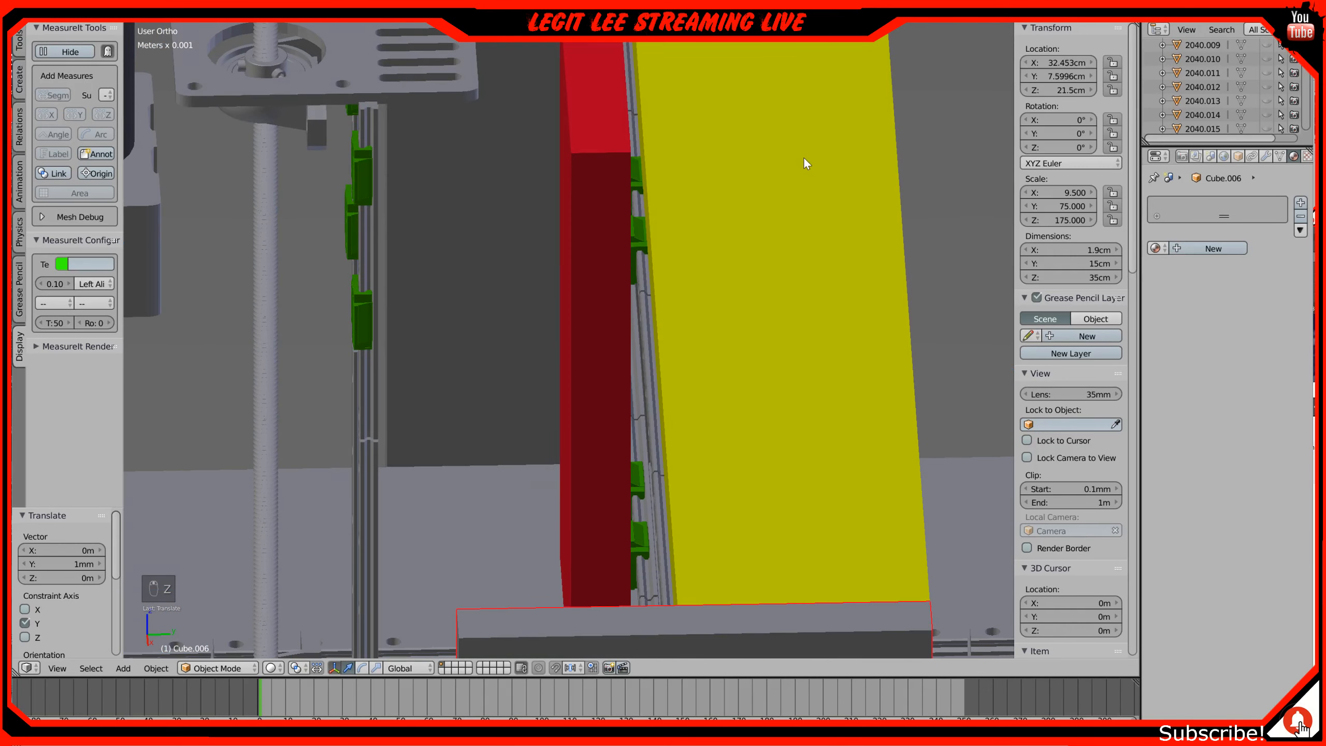
{"action": "right_click", "coordinate": [734, 518]}
{"action": "middle_click_drag", "start_coordinate": [764, 524], "coordinate": [653, 494]}
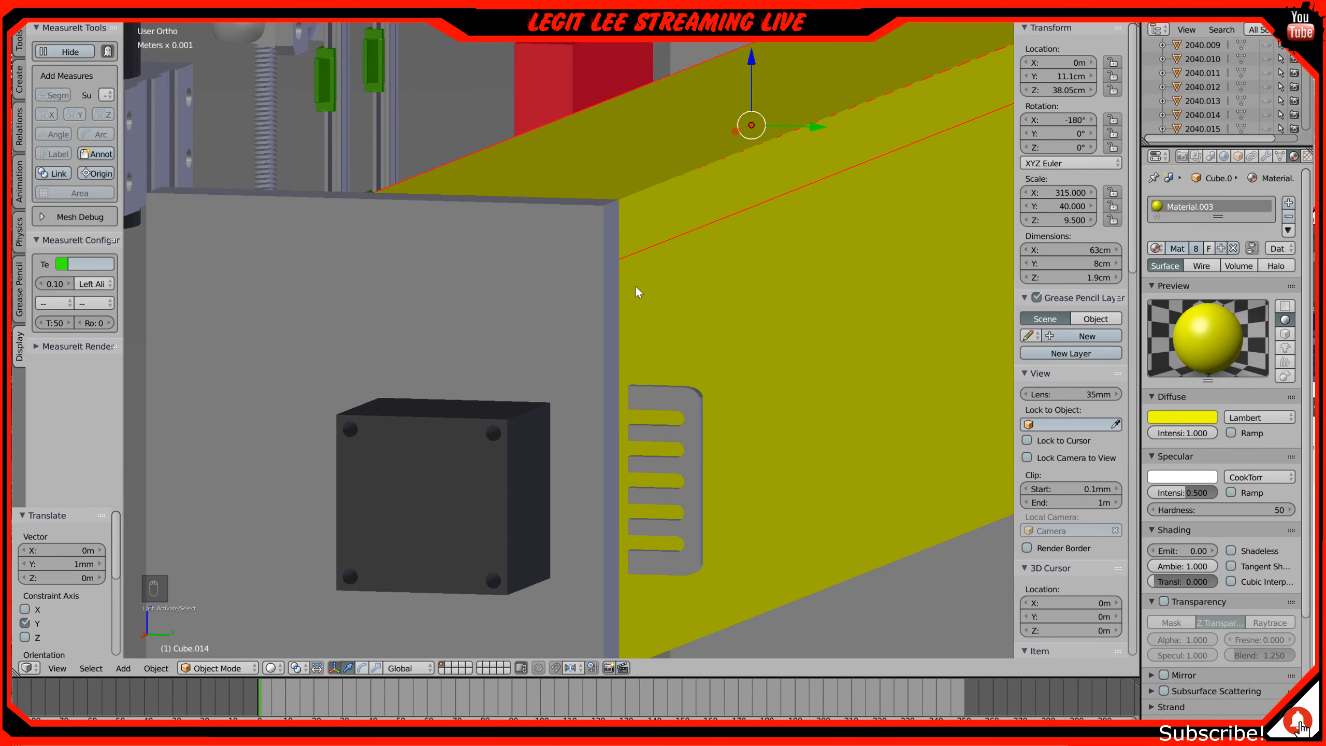
{"action": "key", "text": "KP_1"}
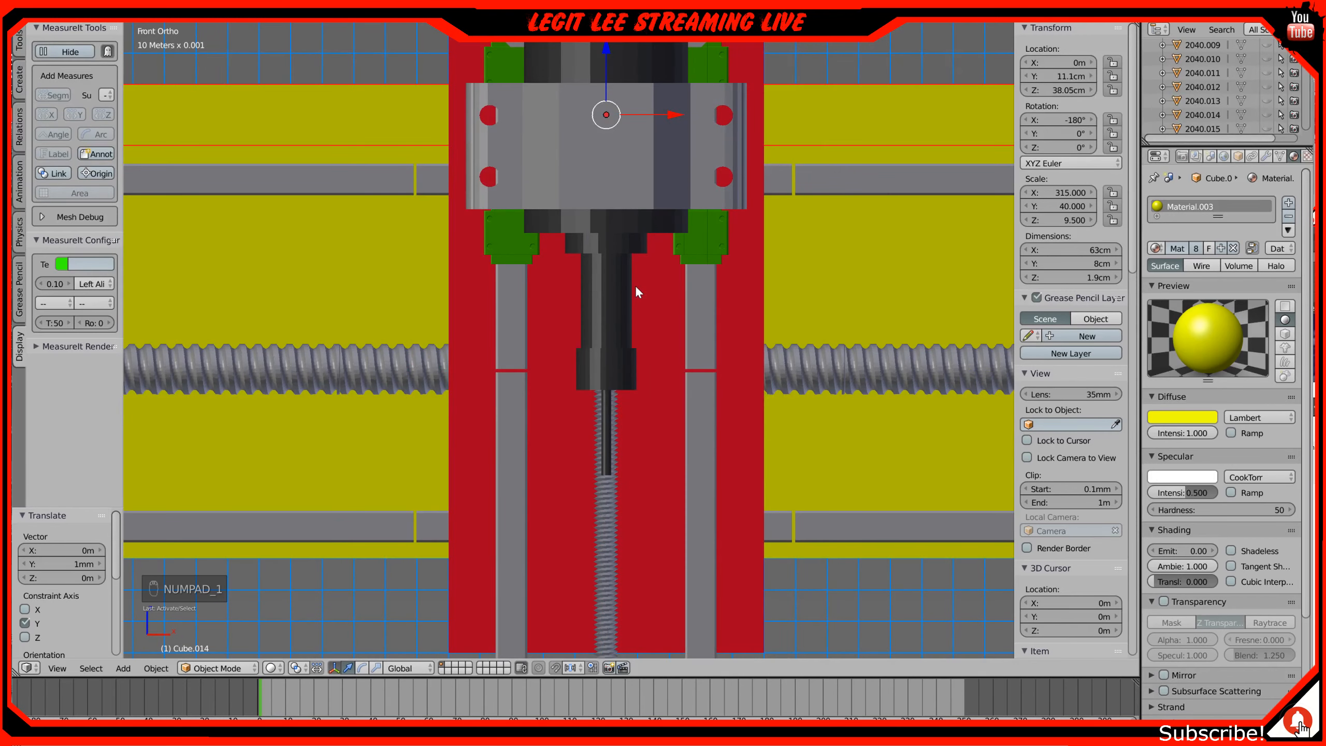
{"action": "key", "text": "KP_3"}
{"action": "scroll", "coordinate": [626, 303], "scroll_direction": "down", "scroll_amount": 4}
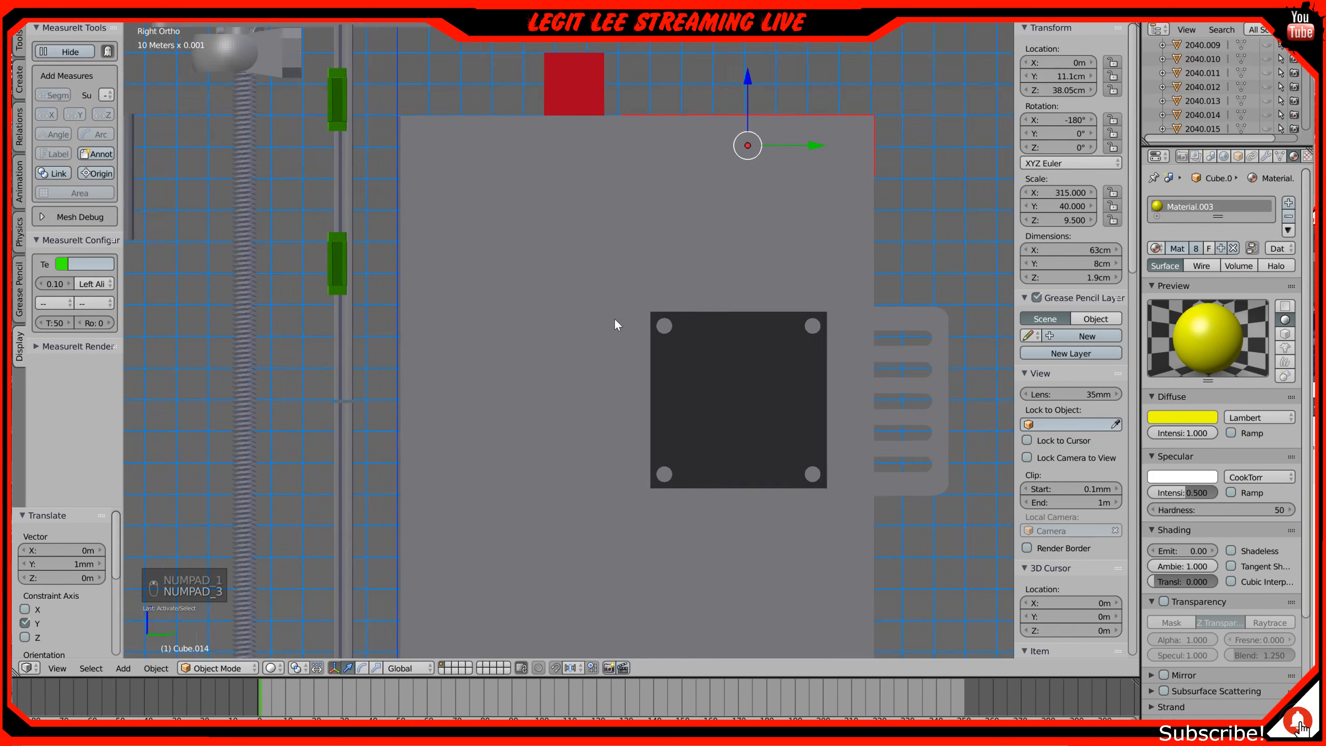
{"action": "key", "text": "z"}
{"action": "scroll", "coordinate": [730, 248], "scroll_direction": "up", "scroll_amount": 2}
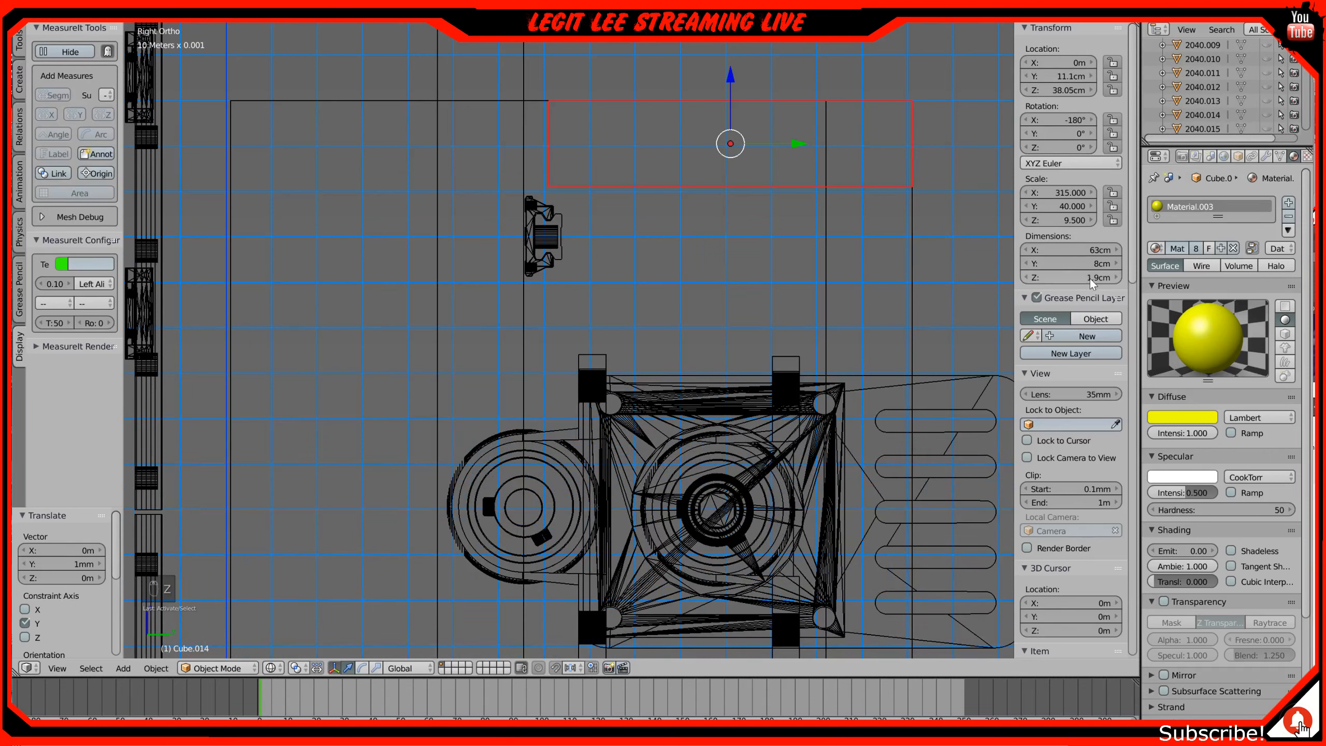
{"action": "scroll", "coordinate": [1079, 277], "scroll_direction": "down", "scroll_amount": 2}
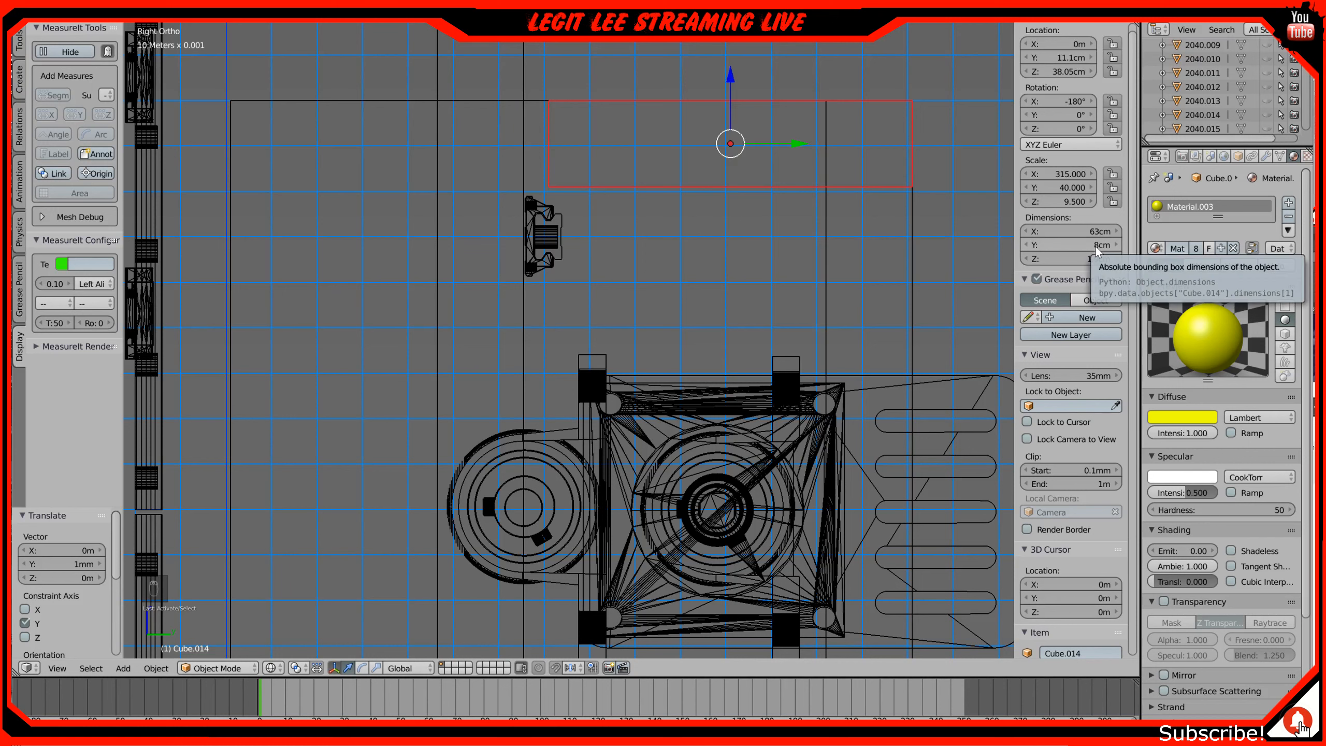
Step: Try Y dimensions of 4 cm and 5 cm on the flat yellow top board
{"action": "left_click", "coordinate": [1095, 245]}
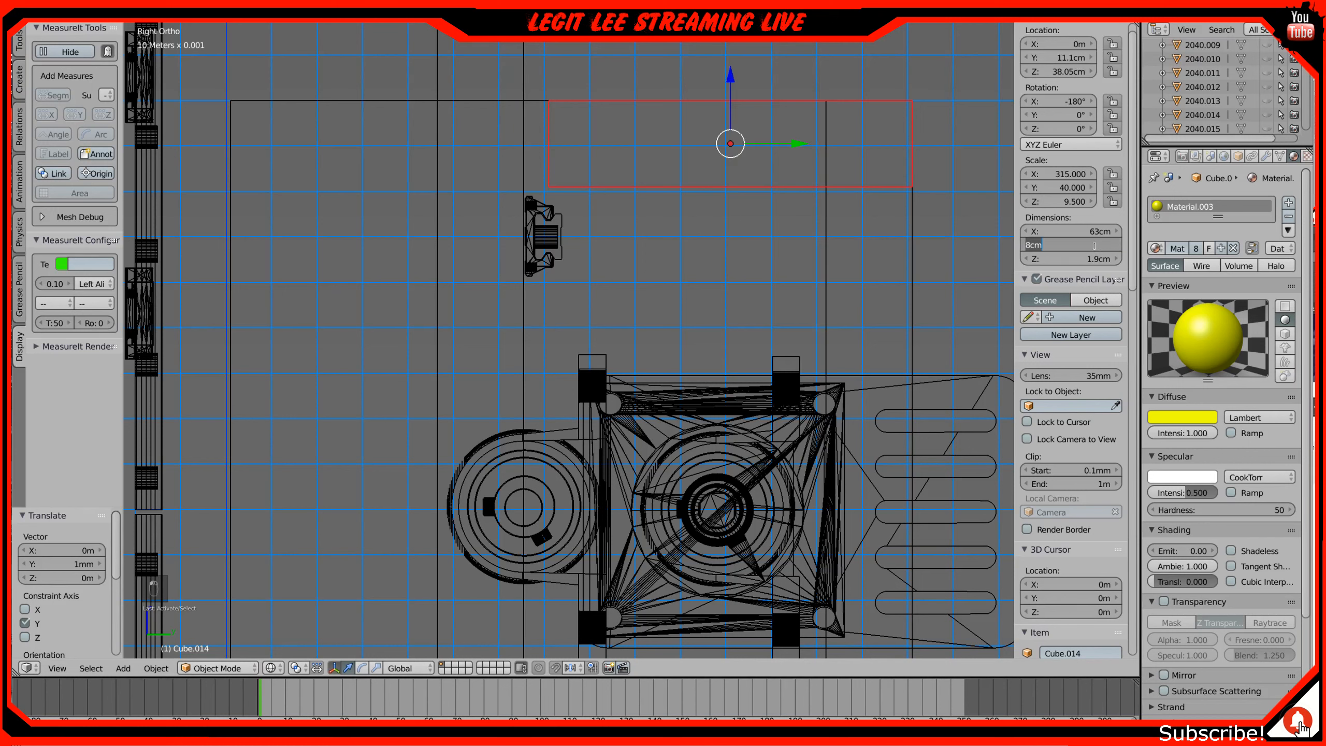
{"action": "type", "text": "4"}
{"action": "key", "text": "Return"}
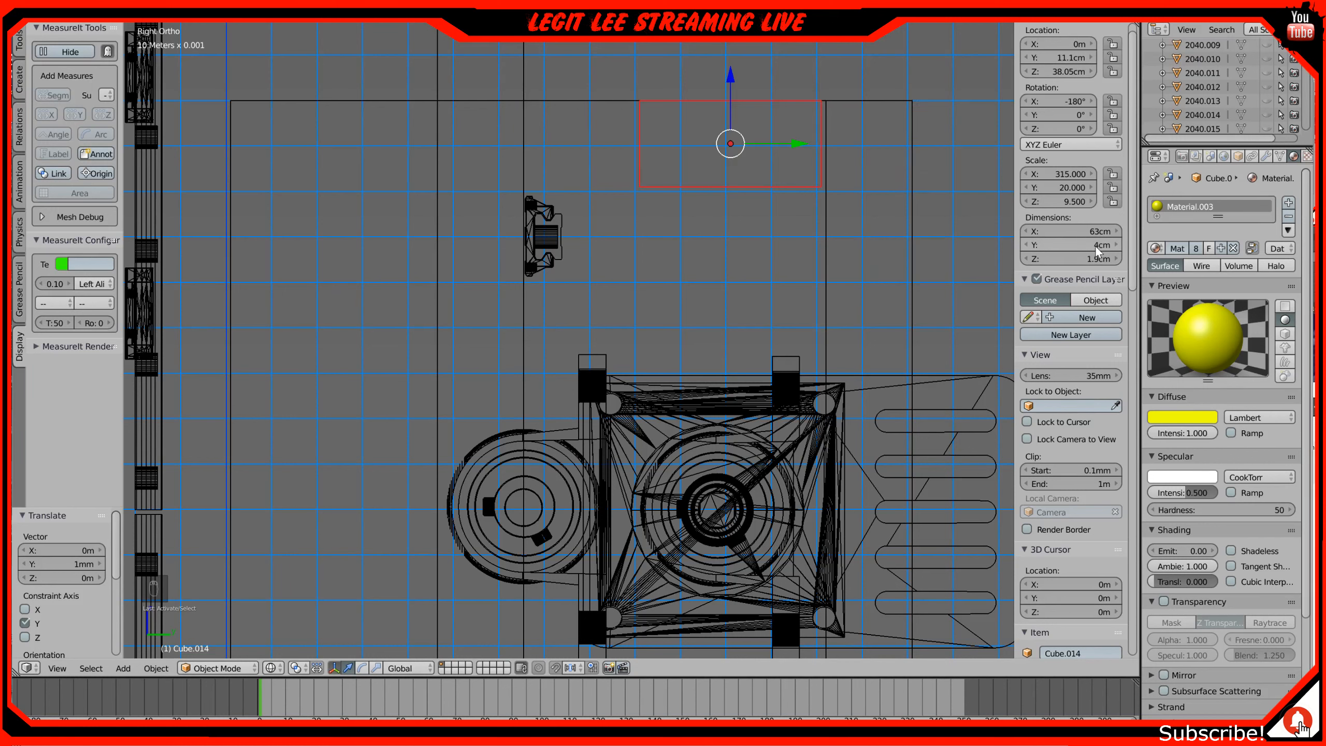
{"action": "left_click", "coordinate": [1095, 245]}
{"action": "type", "text": "5"}
{"action": "key", "text": "Return"}
Step: Set the flat board's Y dimension to 6 cm and shift it to Y 10.2 cm, flush with the side plates' rear edge
{"action": "left_click", "coordinate": [1097, 248]}
{"action": "type", "text": "60"}
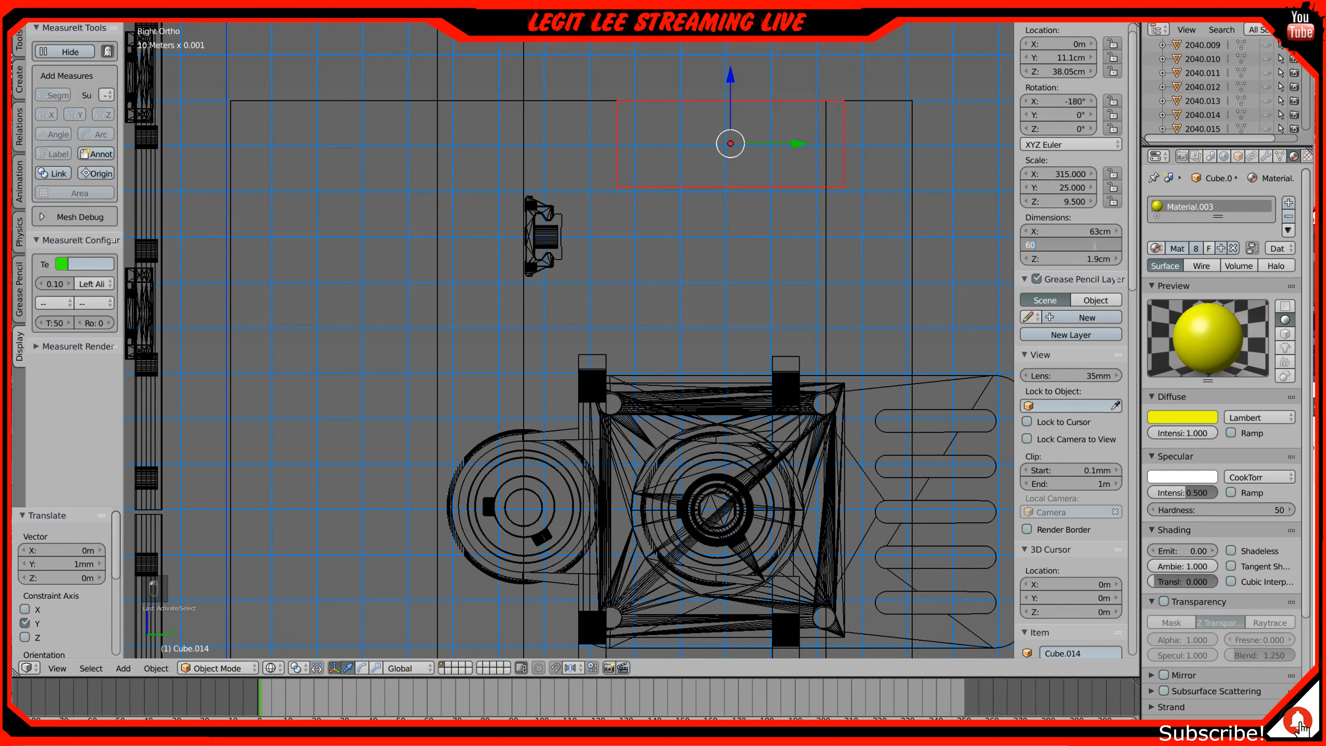
{"action": "key", "text": "Return"}
{"action": "left_click_drag", "start_coordinate": [802, 146], "coordinate": [769, 139]}
{"action": "scroll", "coordinate": [773, 166], "scroll_direction": "up", "scroll_amount": 3}
{"action": "scroll", "coordinate": [783, 285], "scroll_direction": "up", "scroll_amount": 2}
{"action": "middle_click_drag", "start_coordinate": [864, 249], "coordinate": [653, 303], "text": "shift"}
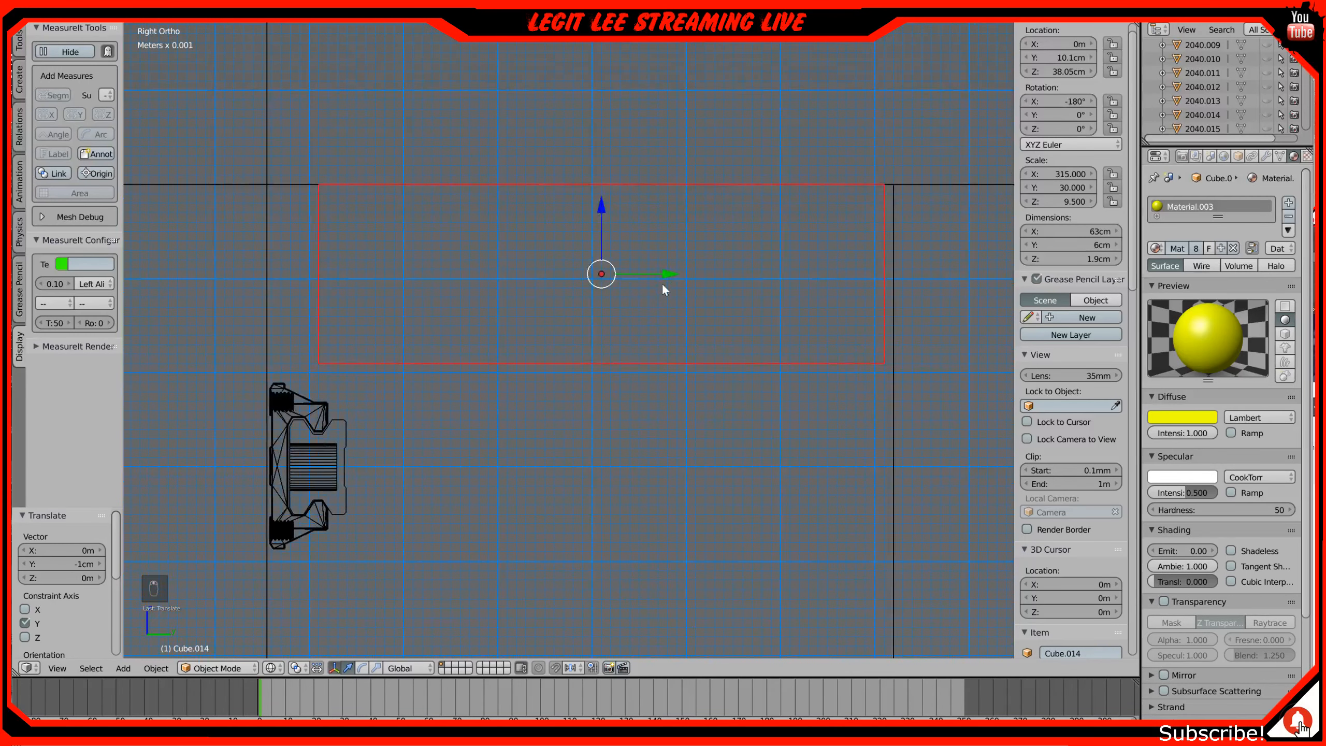
{"action": "left_click_drag", "start_coordinate": [664, 274], "coordinate": [673, 267]}
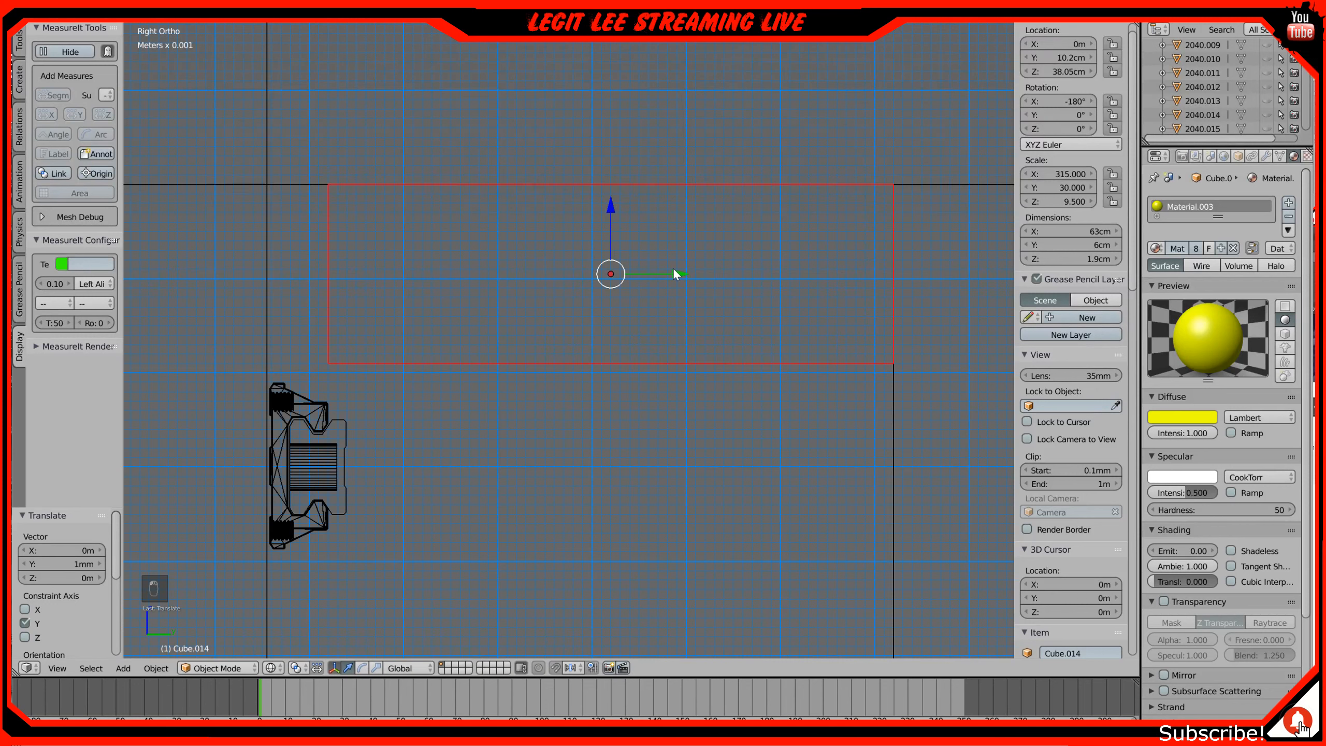
Step: Try a 5 cm Y dimension on the flat top board, and set it to 5.5 cm instead
{"action": "left_click", "coordinate": [1097, 244]}
{"action": "type", "text": "5cm"}
{"action": "key", "text": "Return"}
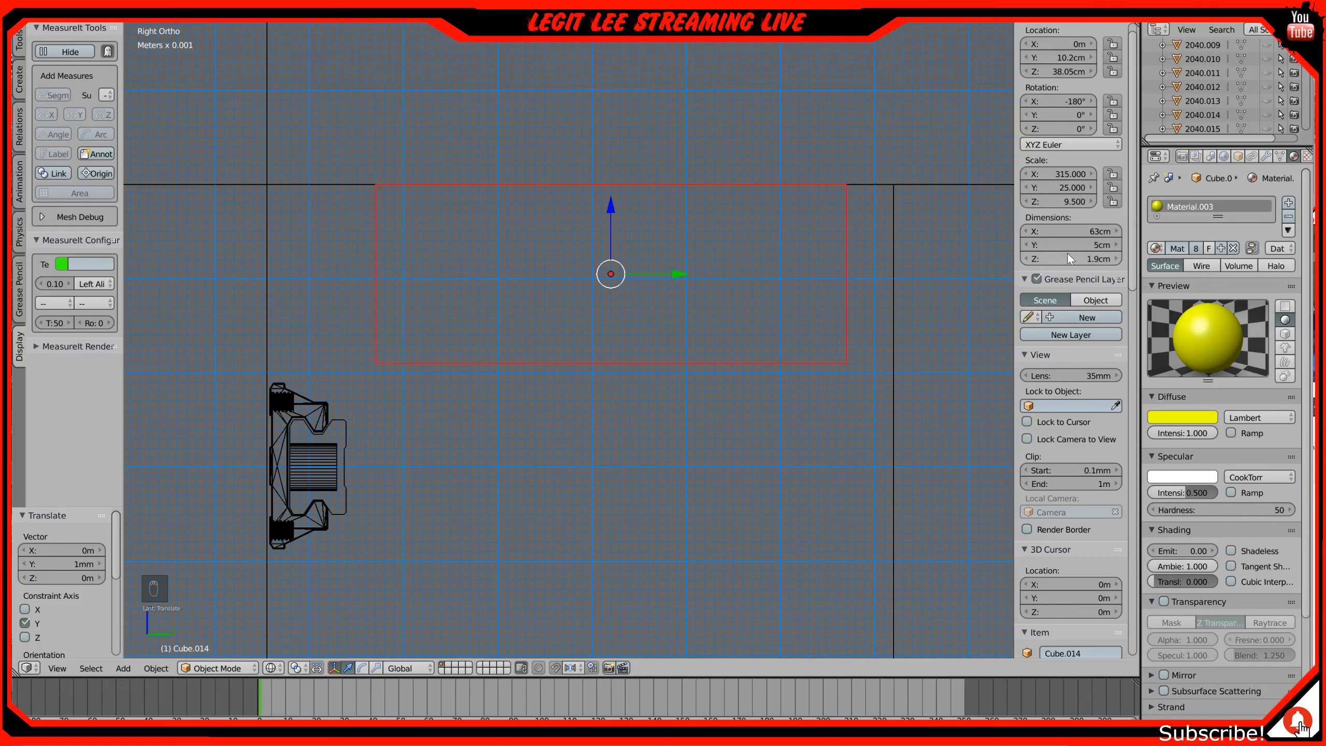
{"action": "left_click", "coordinate": [1100, 248]}
{"action": "type", "text": "5.5"}
{"action": "key", "text": "Return"}
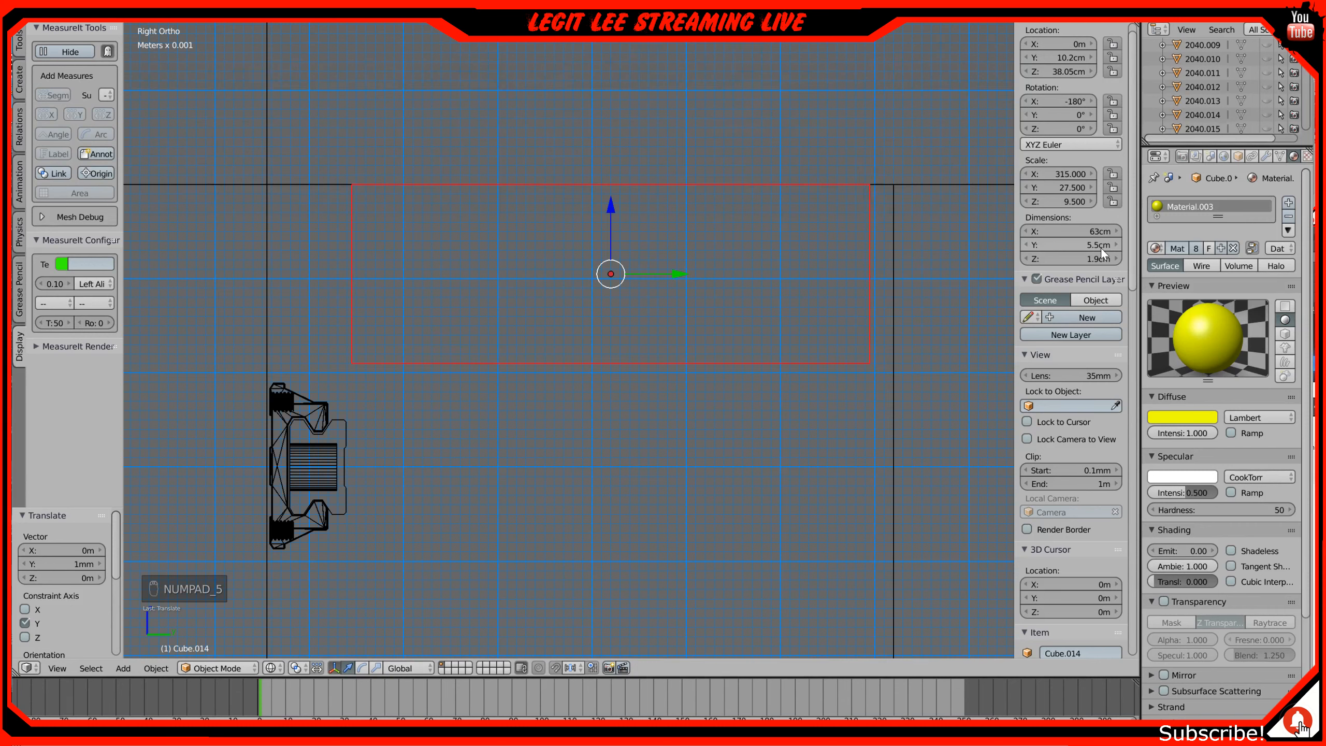
Step: Set the flat top board's Y dimension to 5.8 cm and shift it to Y 10.3 cm, against the upright back board
{"action": "left_click", "coordinate": [1100, 247]}
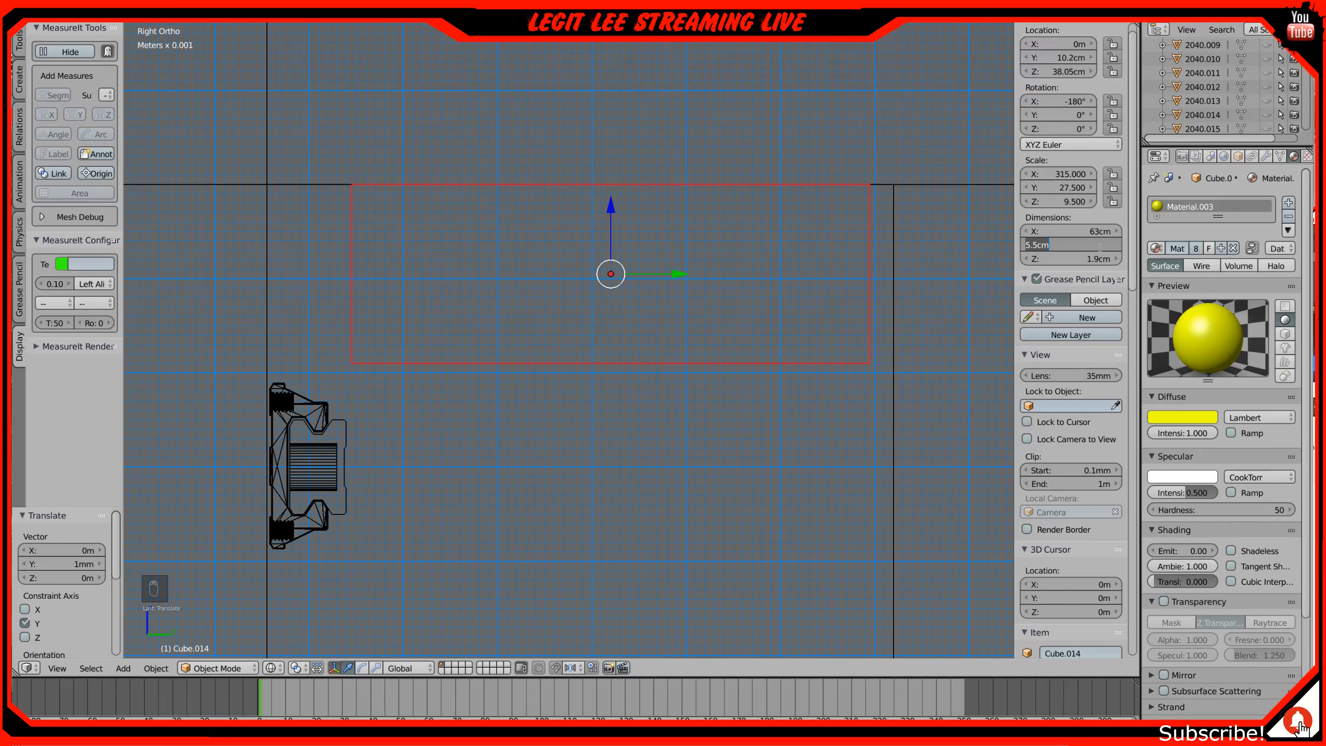
{"action": "type", "text": "5.8"}
{"action": "key", "text": "Return"}
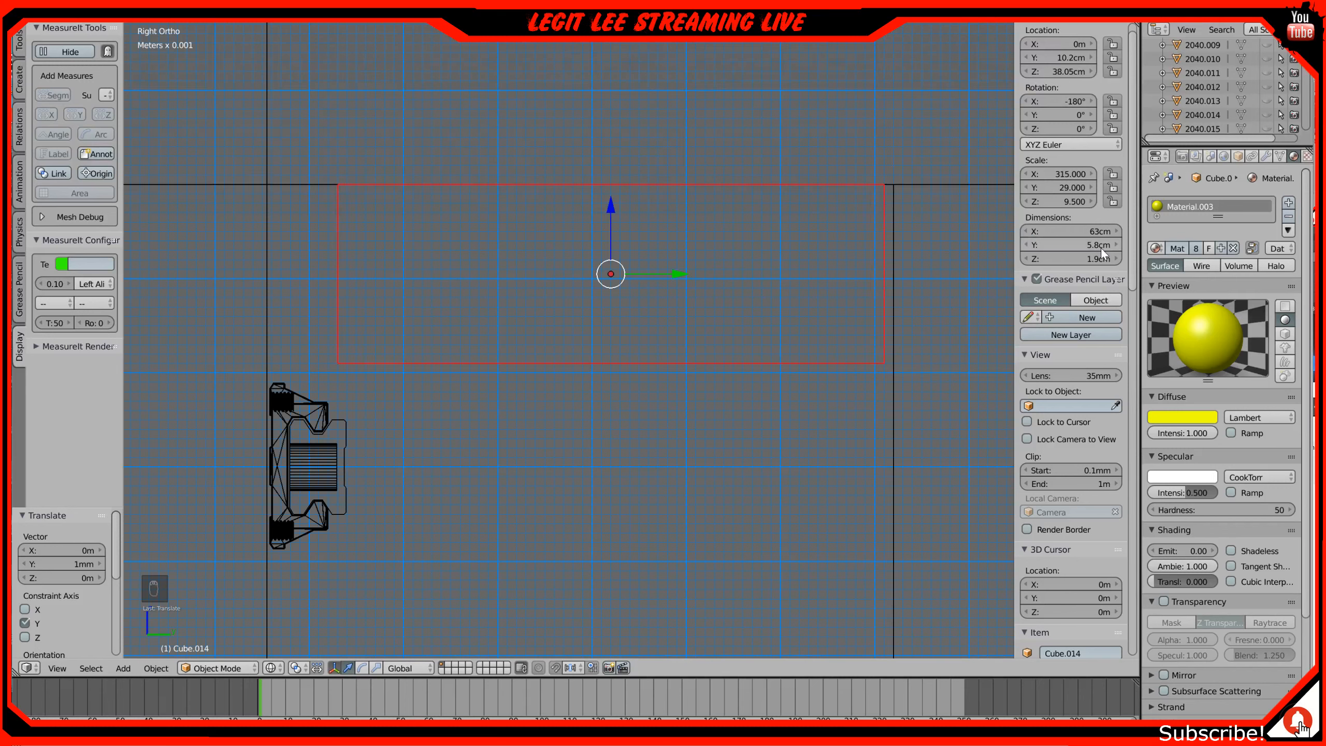
{"action": "left_click_drag", "start_coordinate": [664, 268], "coordinate": [687, 272]}
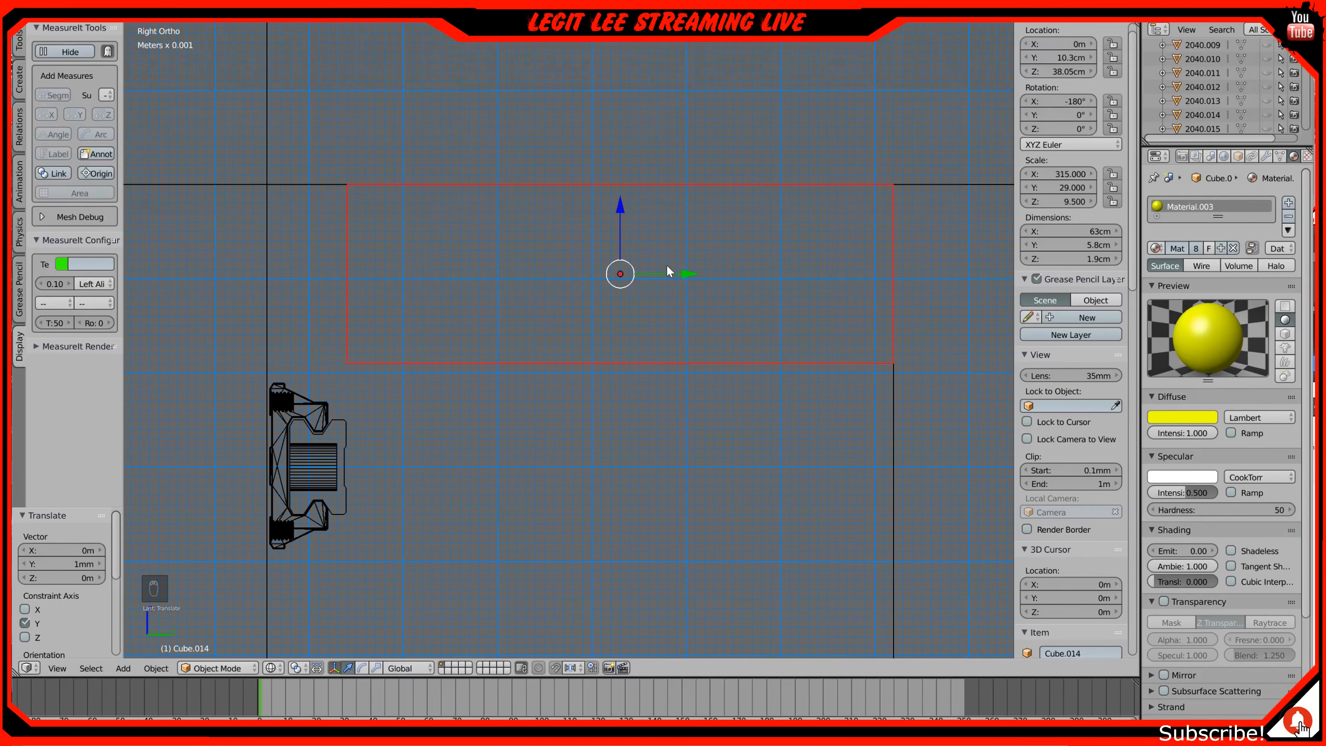
Step: Select the upper and lower horizontal rail assemblies together with the red plate and raise them 2 cm along Z
{"action": "scroll", "coordinate": [316, 449], "scroll_direction": "down", "scroll_amount": 4}
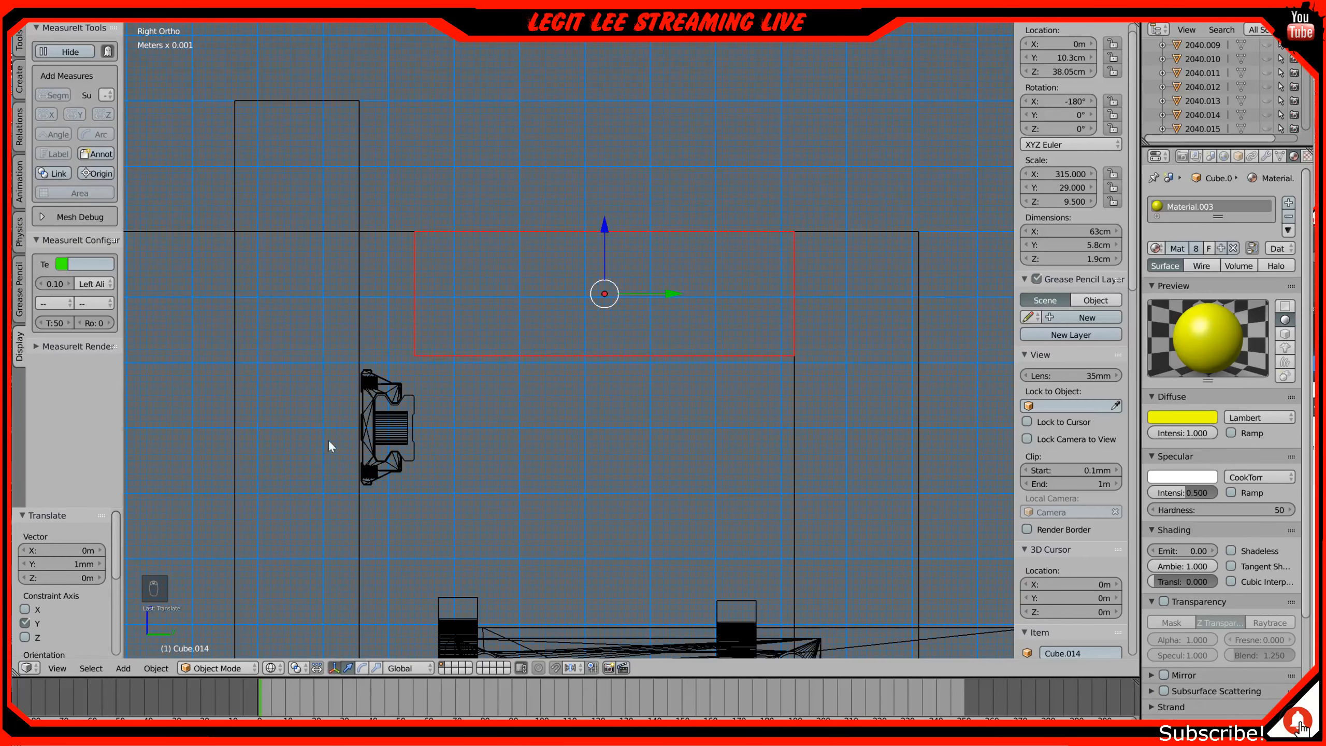
{"action": "middle_click_drag", "start_coordinate": [390, 471], "coordinate": [433, 224], "text": "shift"}
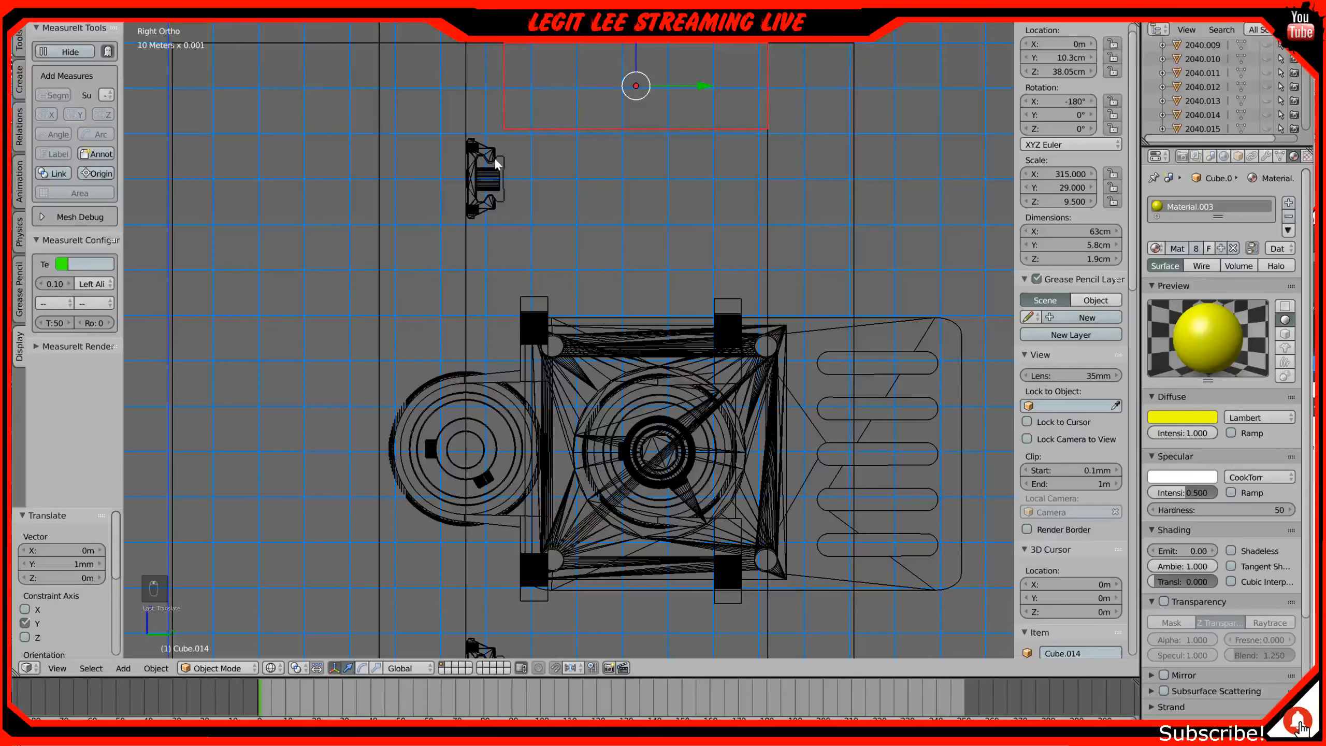
{"action": "key", "text": "a"}
{"action": "key", "text": "b"}
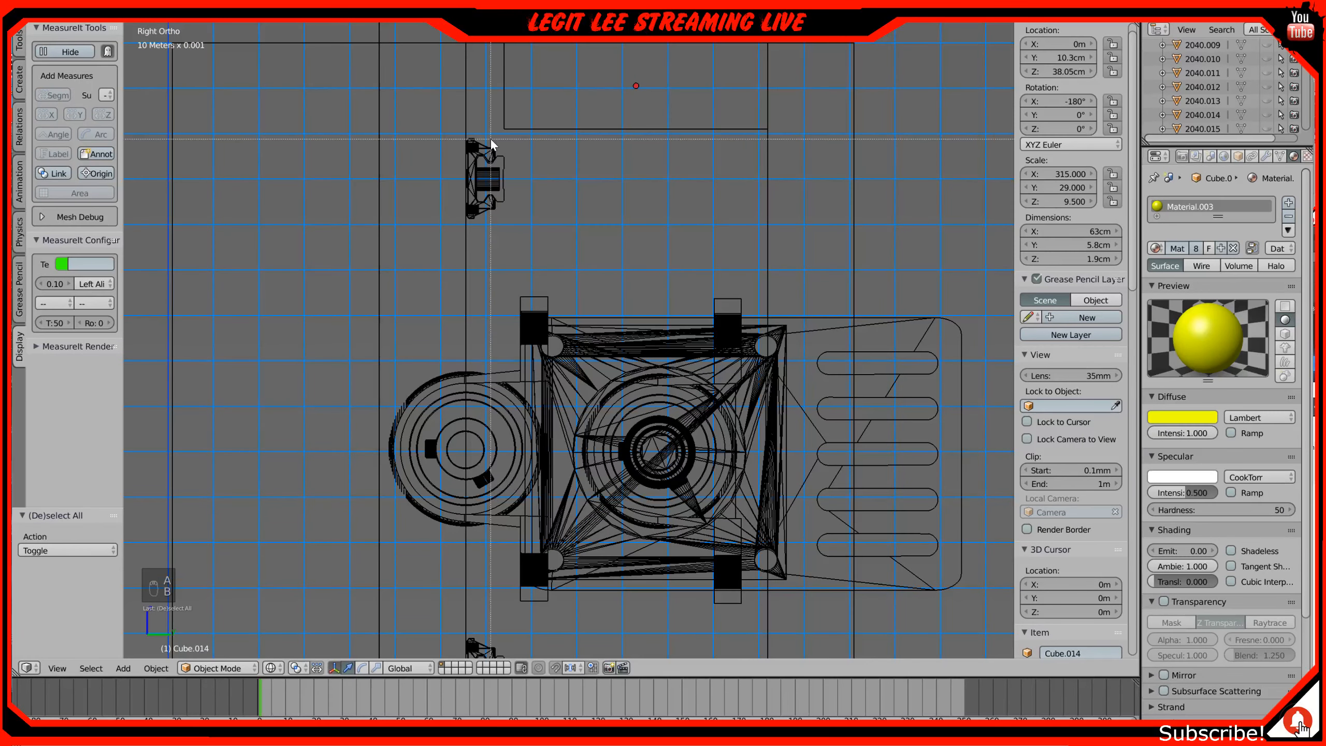
{"action": "left_click_drag", "start_coordinate": [480, 132], "coordinate": [499, 223]}
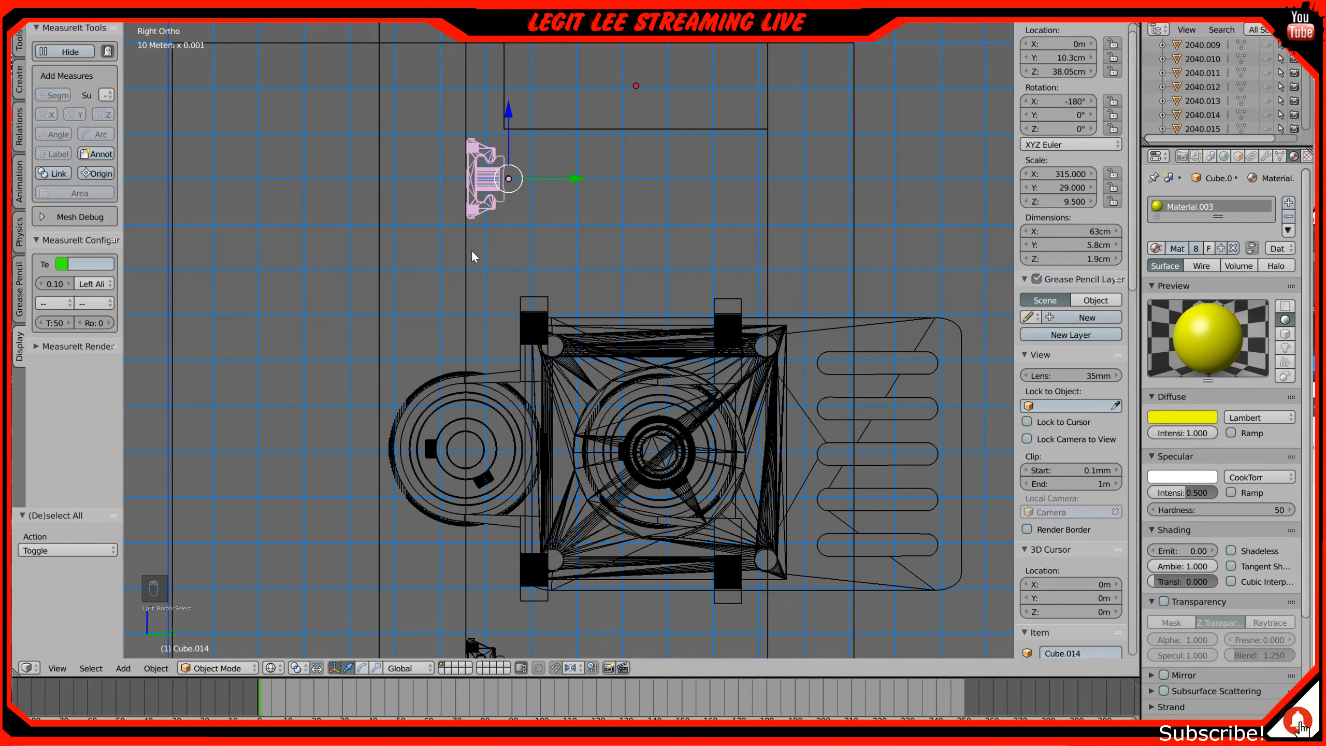
{"action": "middle_click_drag", "start_coordinate": [470, 249], "coordinate": [459, 138], "text": "shift"}
{"action": "key", "text": "b"}
{"action": "left_click_drag", "start_coordinate": [466, 517], "coordinate": [517, 623]}
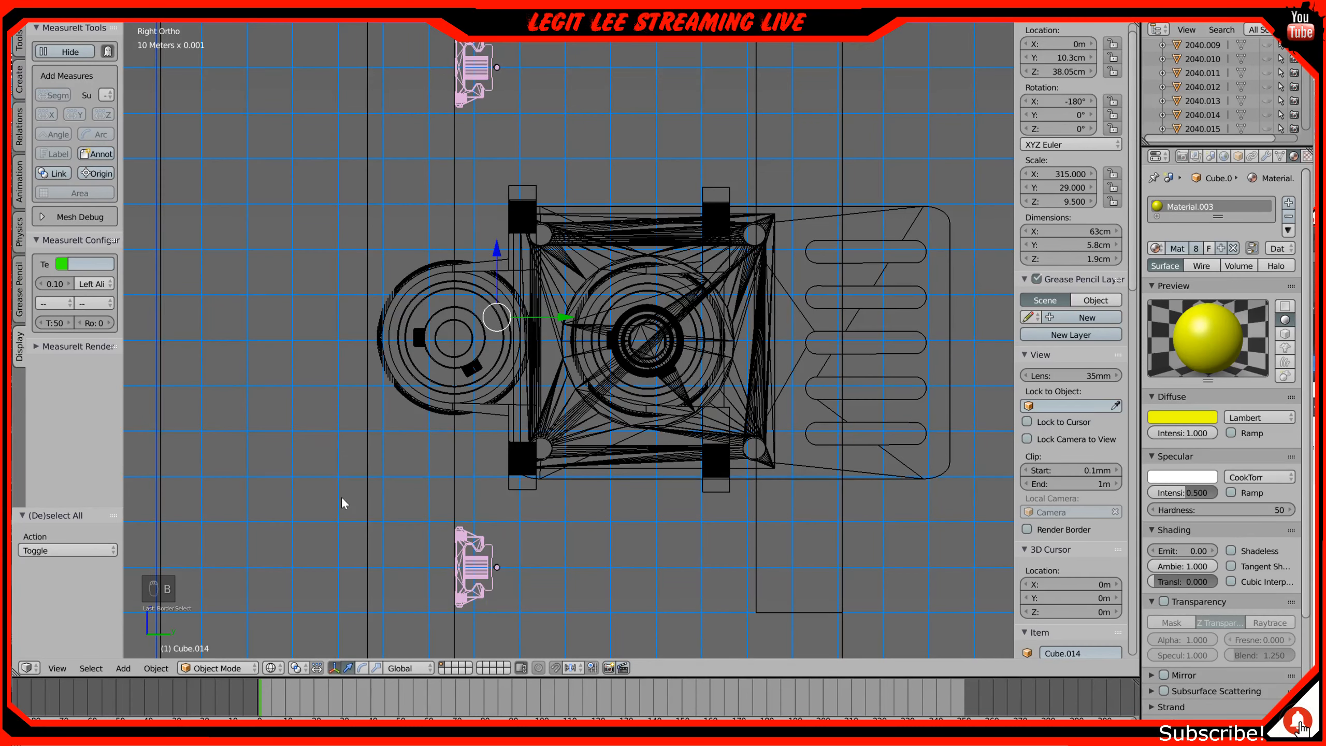
{"action": "left_click", "coordinate": [368, 474], "text": "shift"}
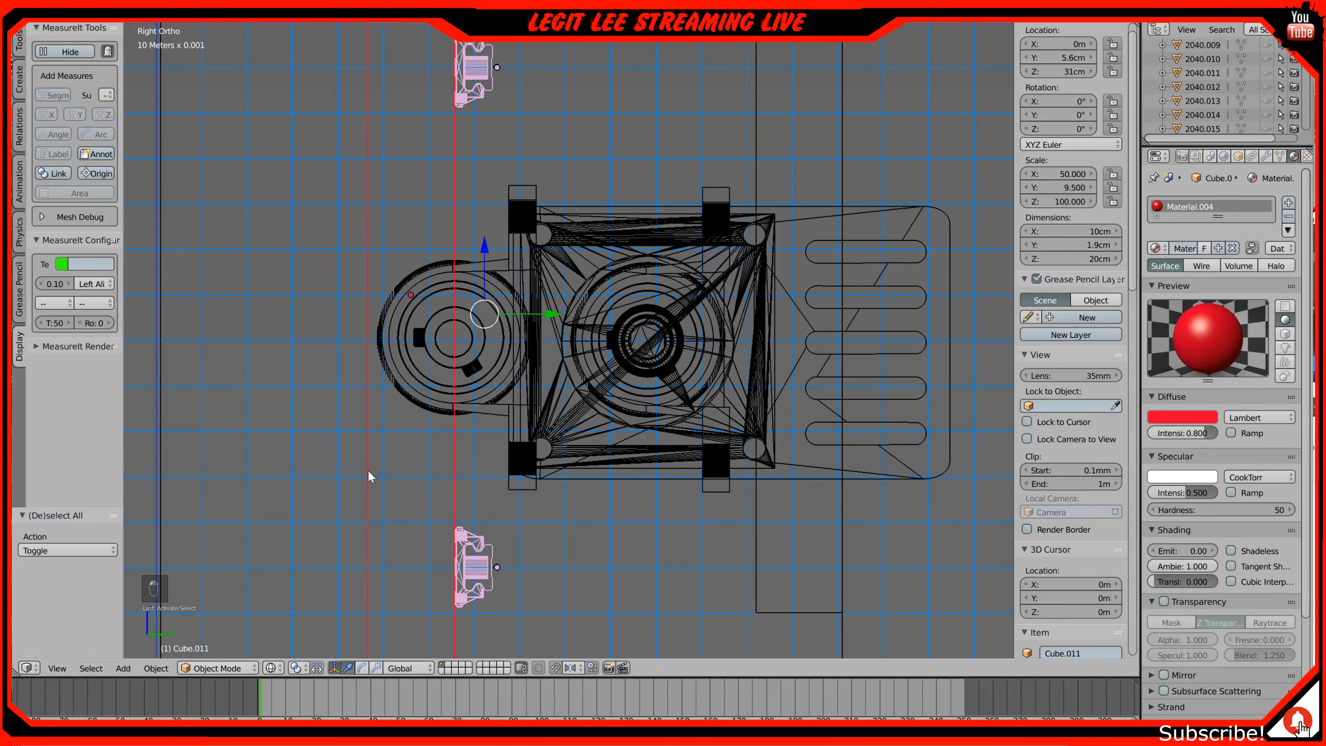
{"action": "scroll", "coordinate": [414, 319], "scroll_direction": "down", "scroll_amount": 3}
{"action": "middle_click_drag", "start_coordinate": [444, 249], "coordinate": [439, 309], "text": "shift"}
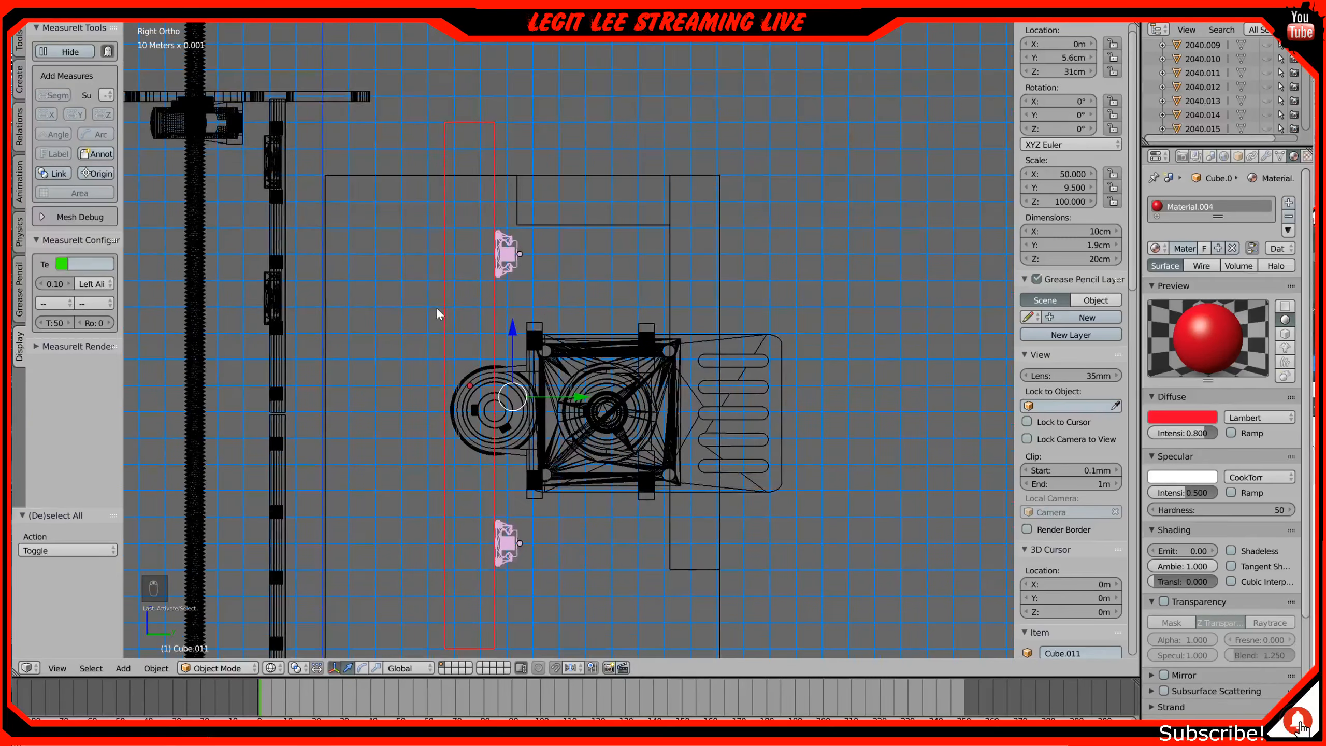
{"action": "scroll", "coordinate": [483, 251], "scroll_direction": "up", "scroll_amount": 2}
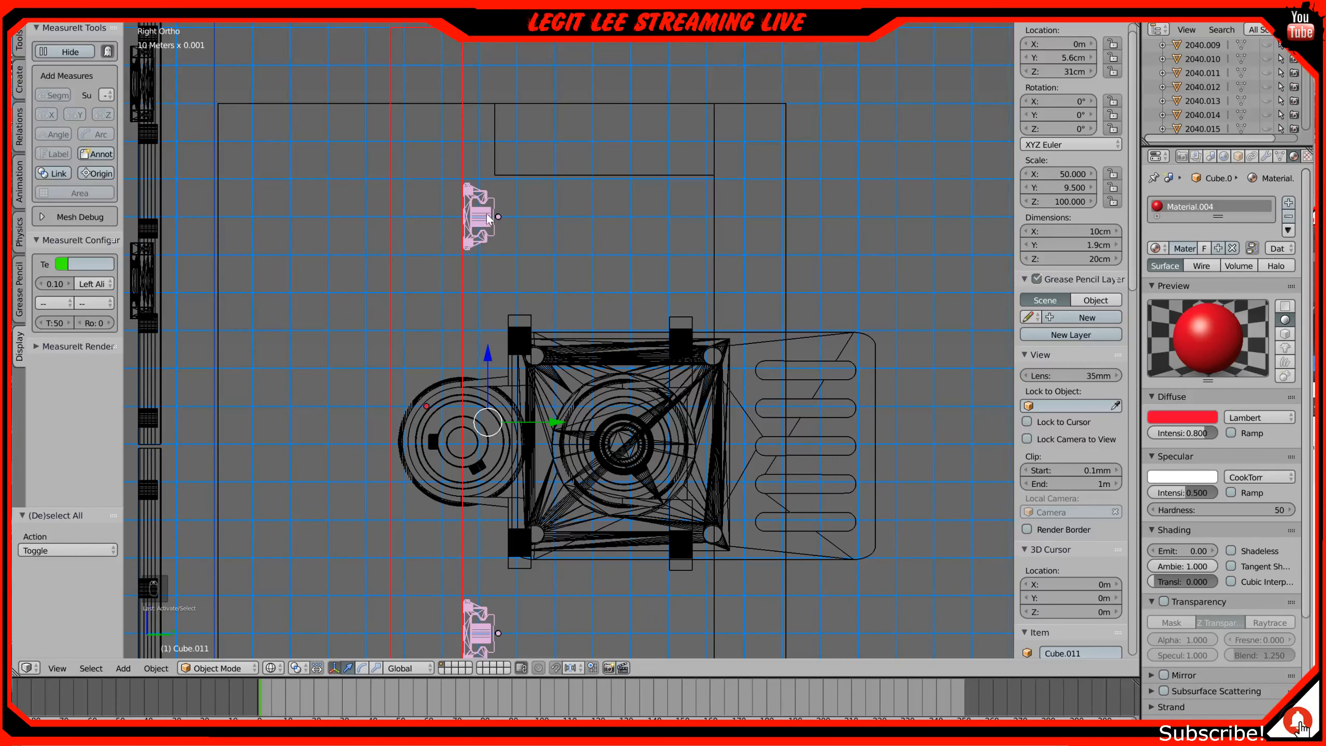
{"action": "left_click_drag", "start_coordinate": [487, 349], "coordinate": [495, 276]}
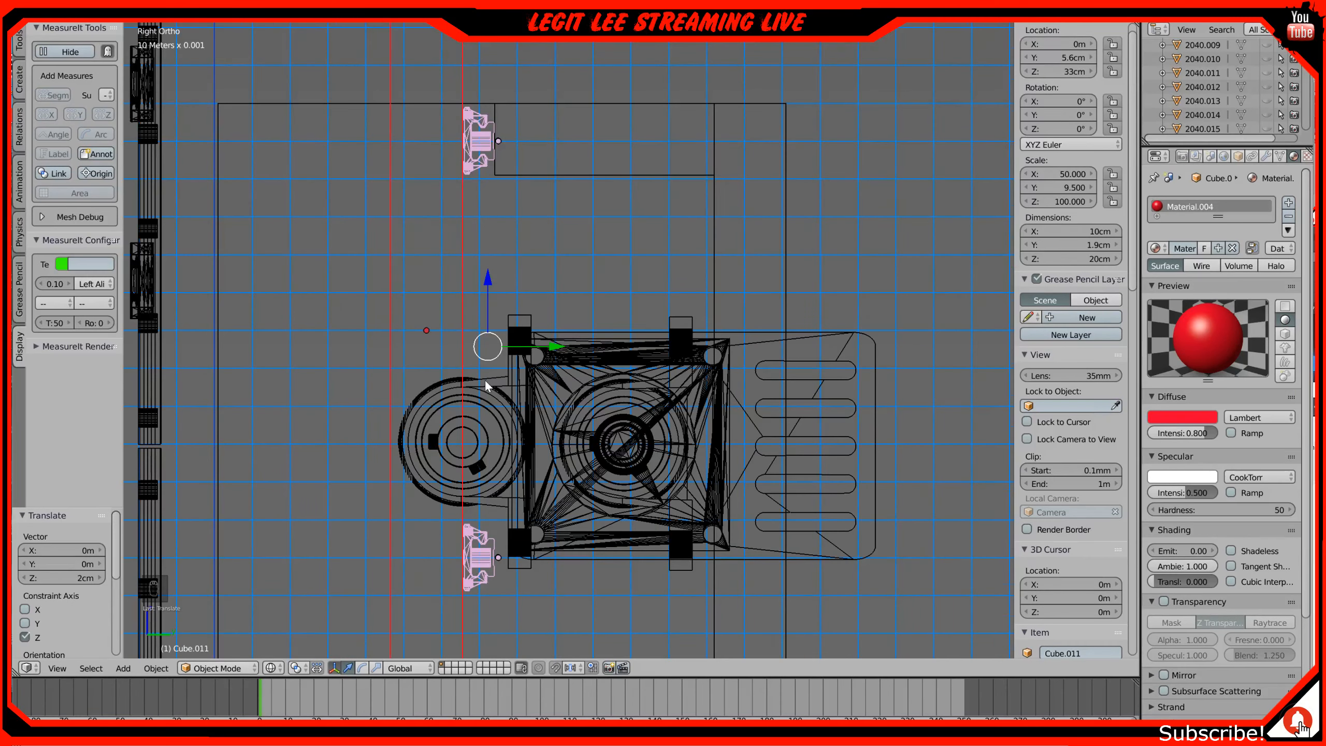
Step: Duplicate the flat top board and place the copy 11 cm lower along Z, level with the lower rail
{"action": "scroll", "coordinate": [486, 384], "scroll_direction": "down", "scroll_amount": 2}
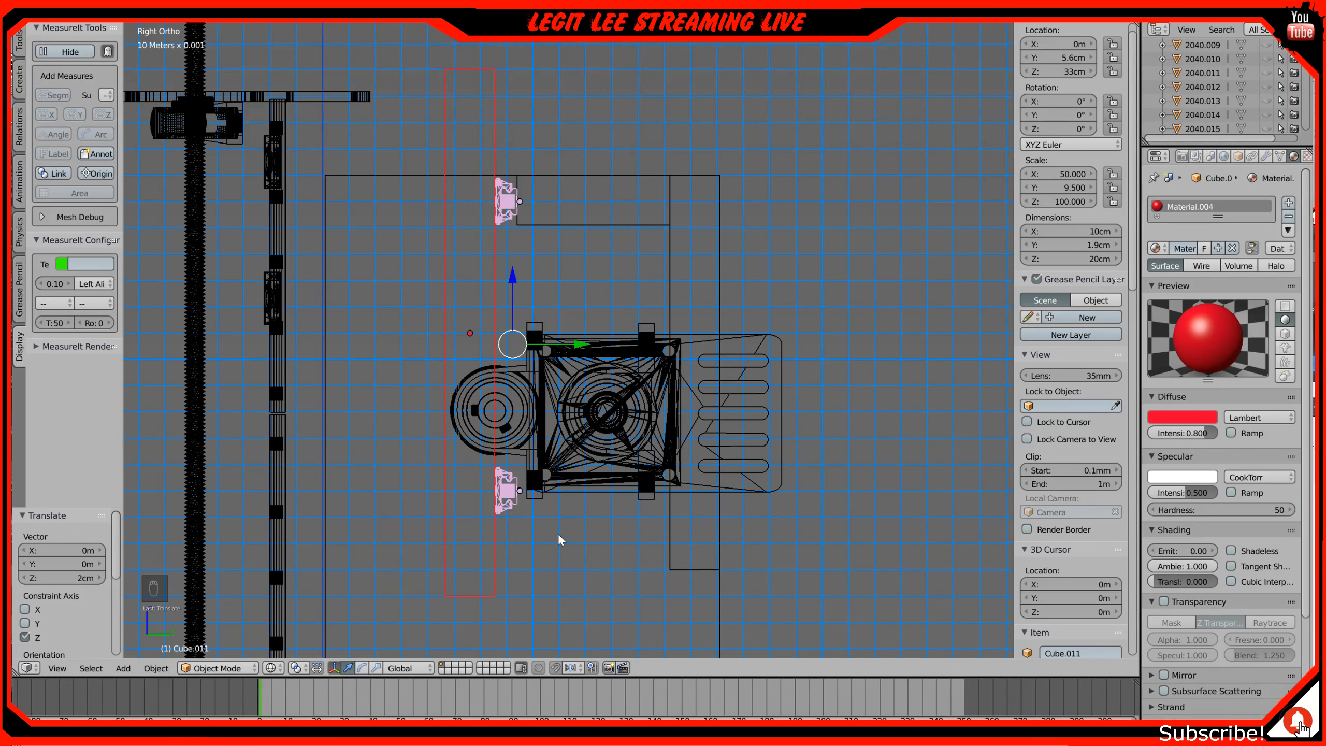
{"action": "right_click", "coordinate": [597, 223]}
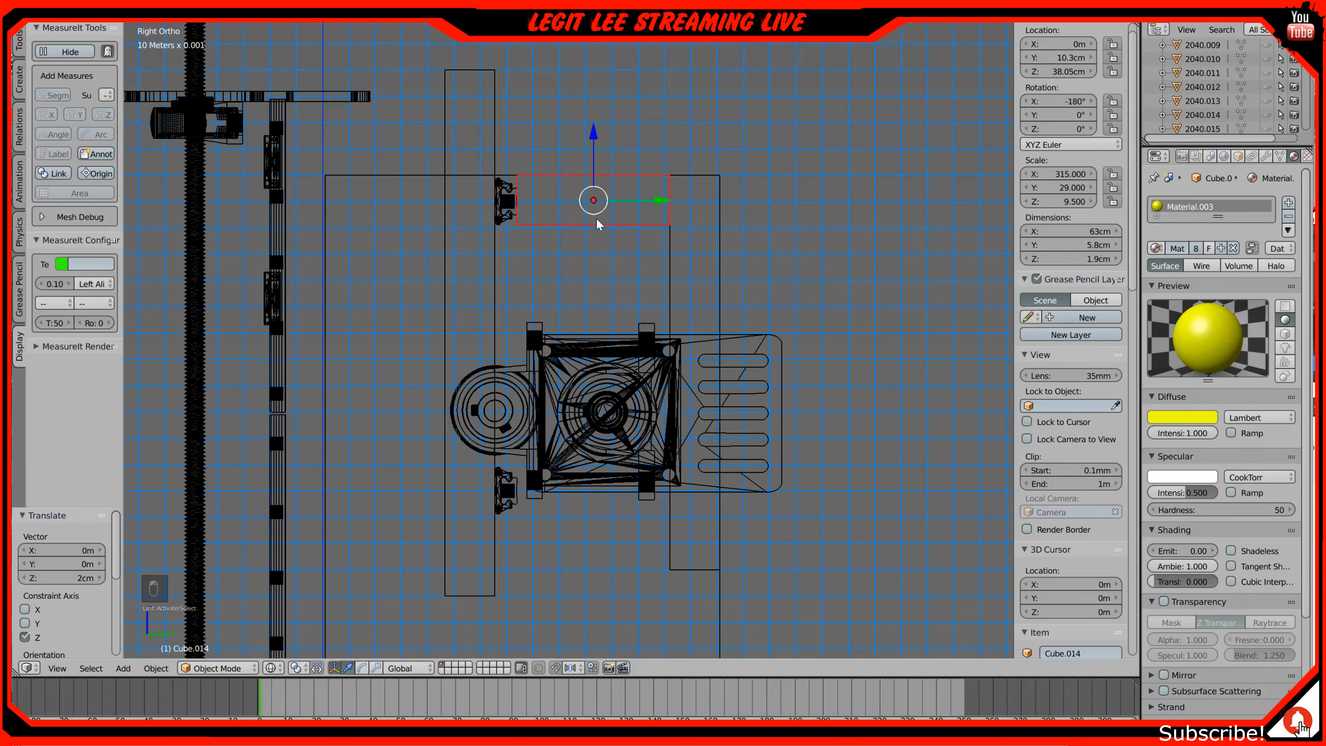
{"action": "key", "text": "shift+d"}
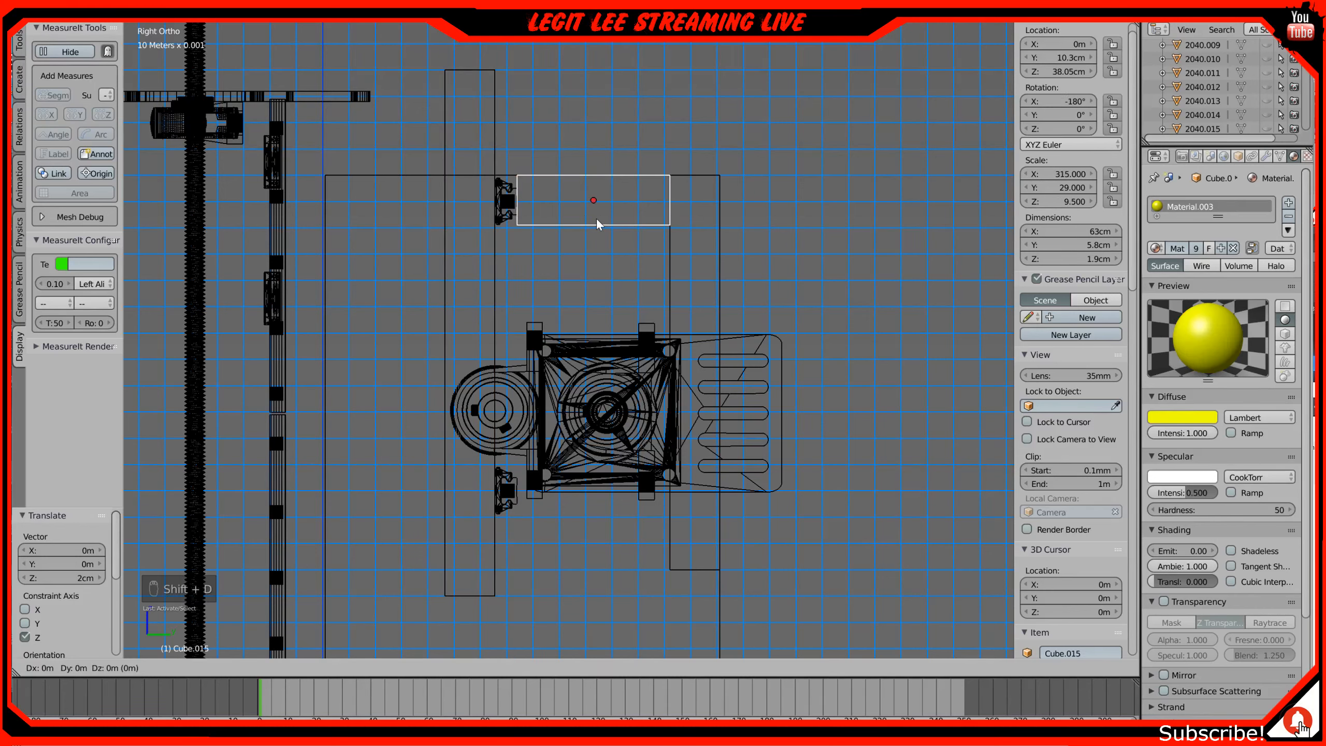
{"action": "key", "text": "z"}
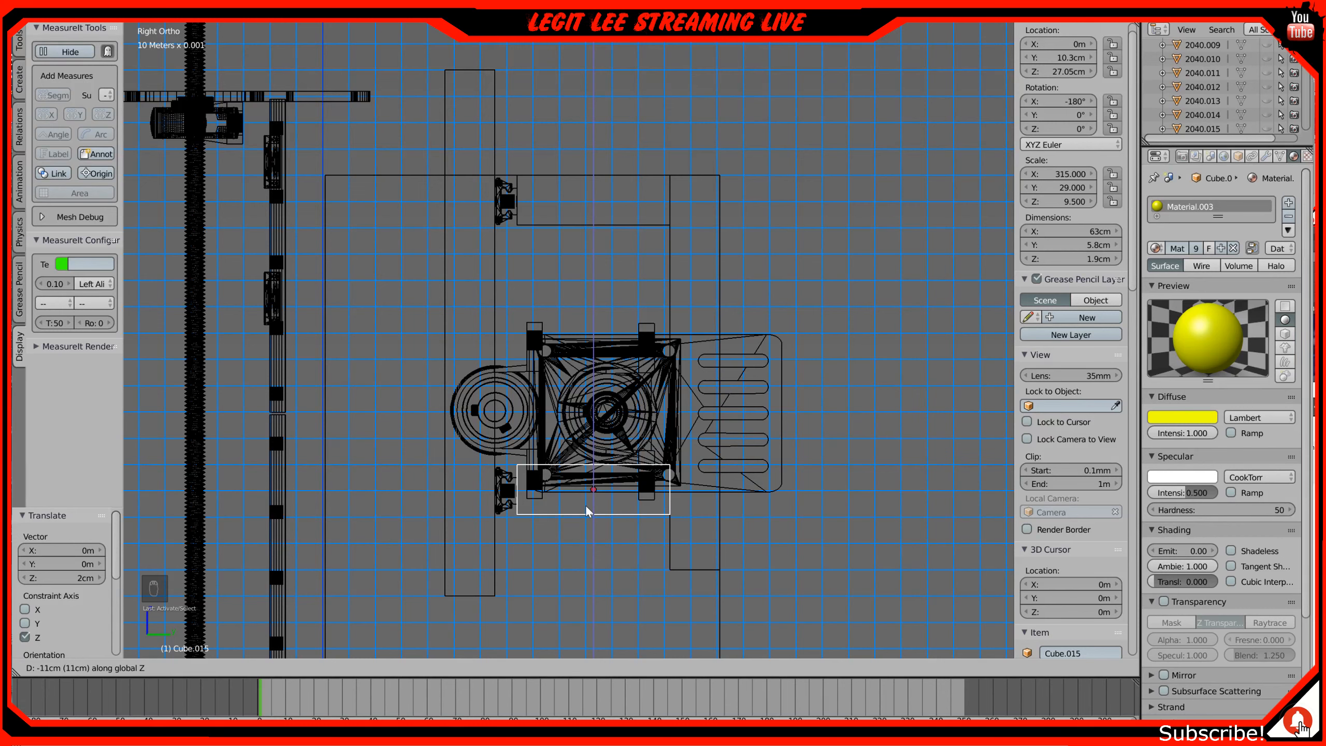
{"action": "left_click", "coordinate": [588, 511]}
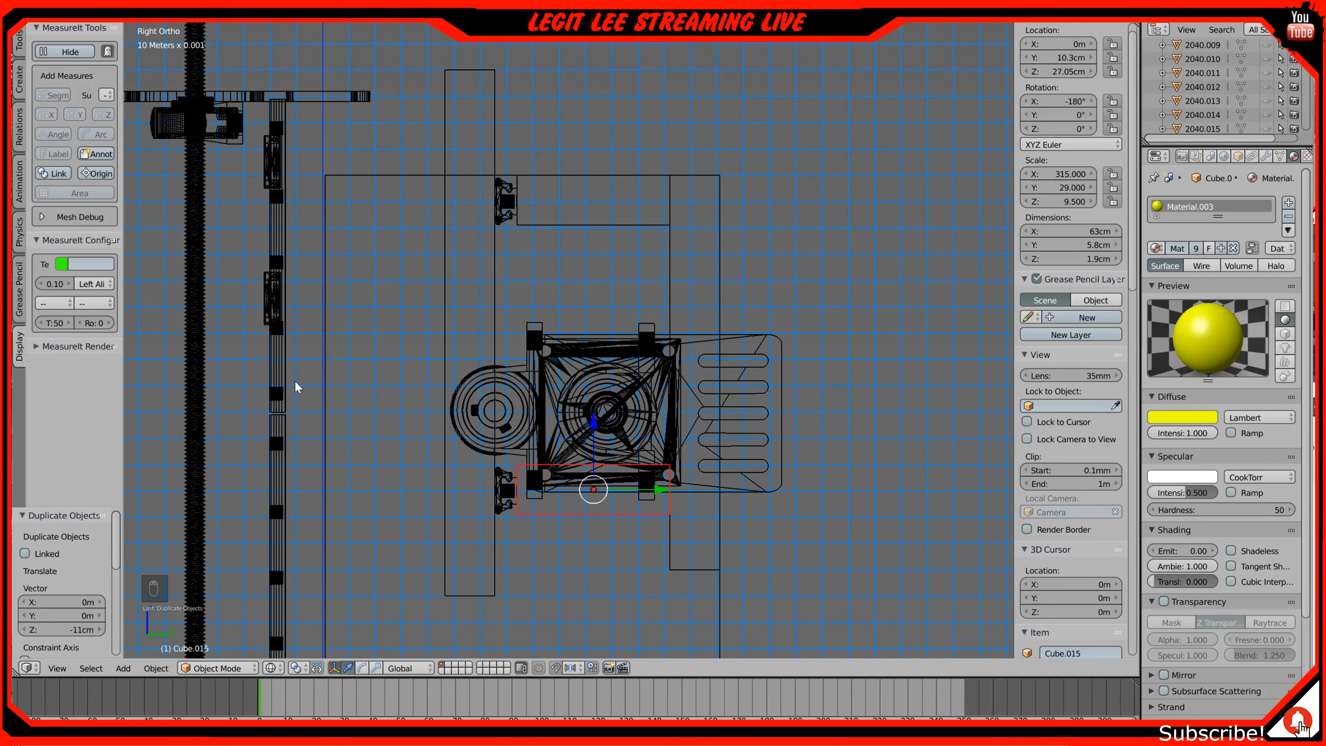
Step: In shaded view, try a blue diffuse colour on the flat top board's material, and change it to yellow-green instead
{"action": "key", "text": "z"}
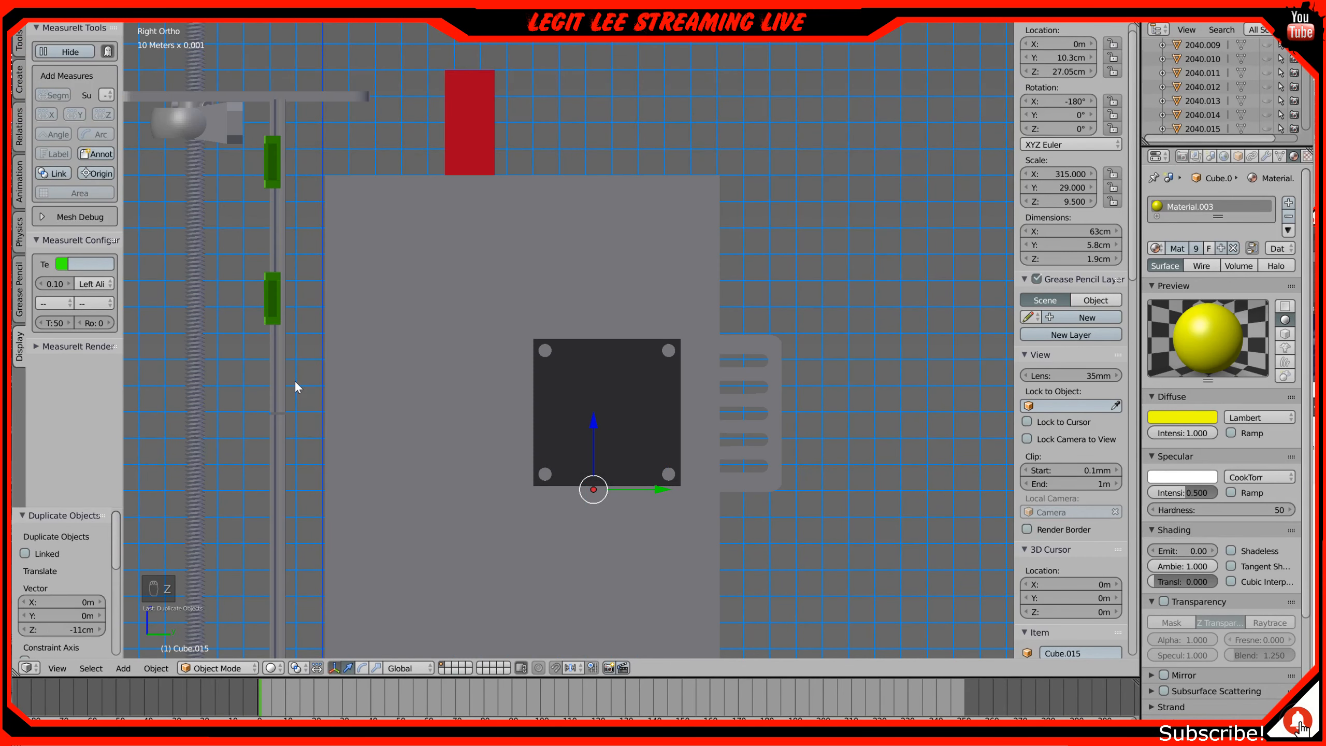
{"action": "mouse_move", "coordinate": [294, 386]}
{"action": "middle_mouse_down"}
{"action": "mouse_move", "coordinate": [310, 401]}
{"action": "mouse_move", "coordinate": [385, 392]}
{"action": "mouse_move", "coordinate": [359, 409]}
{"action": "mouse_move", "coordinate": [584, 288]}
{"action": "middle_mouse_up"}
{"action": "right_click", "coordinate": [628, 273]}
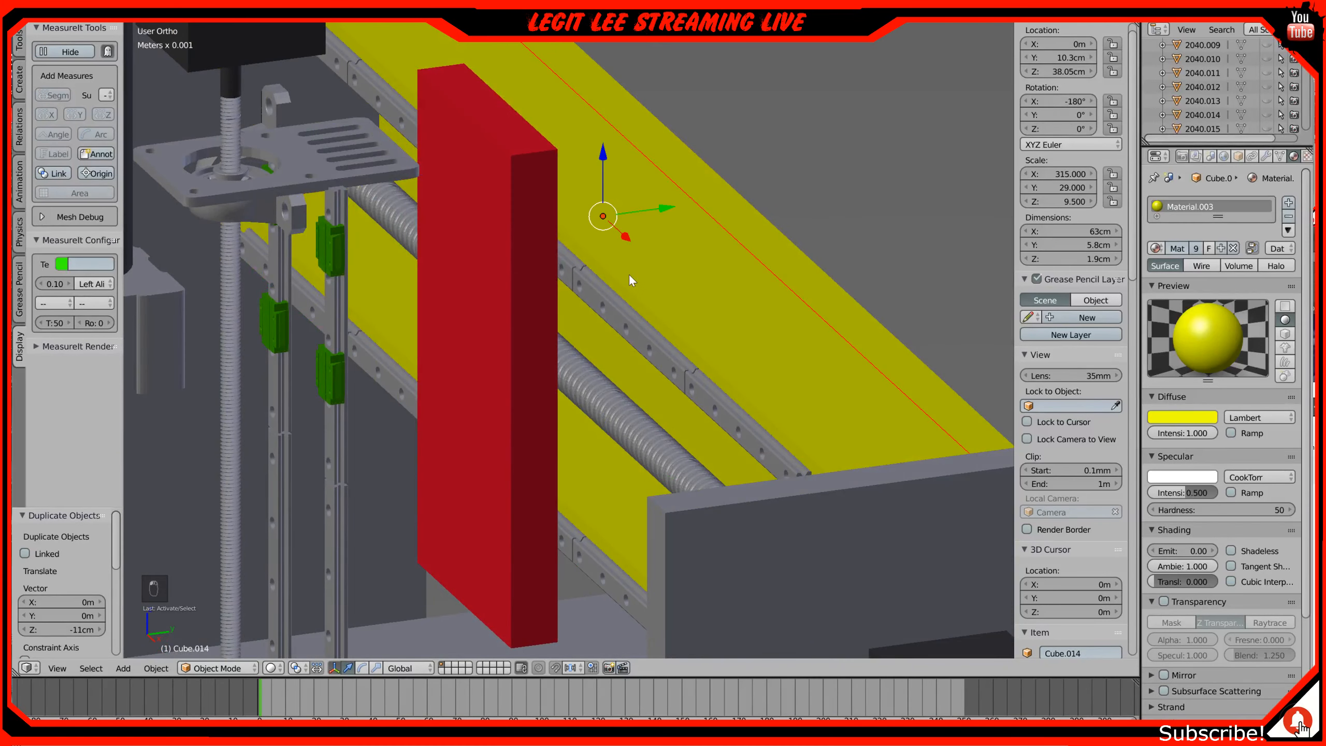
{"action": "left_click", "coordinate": [1192, 416]}
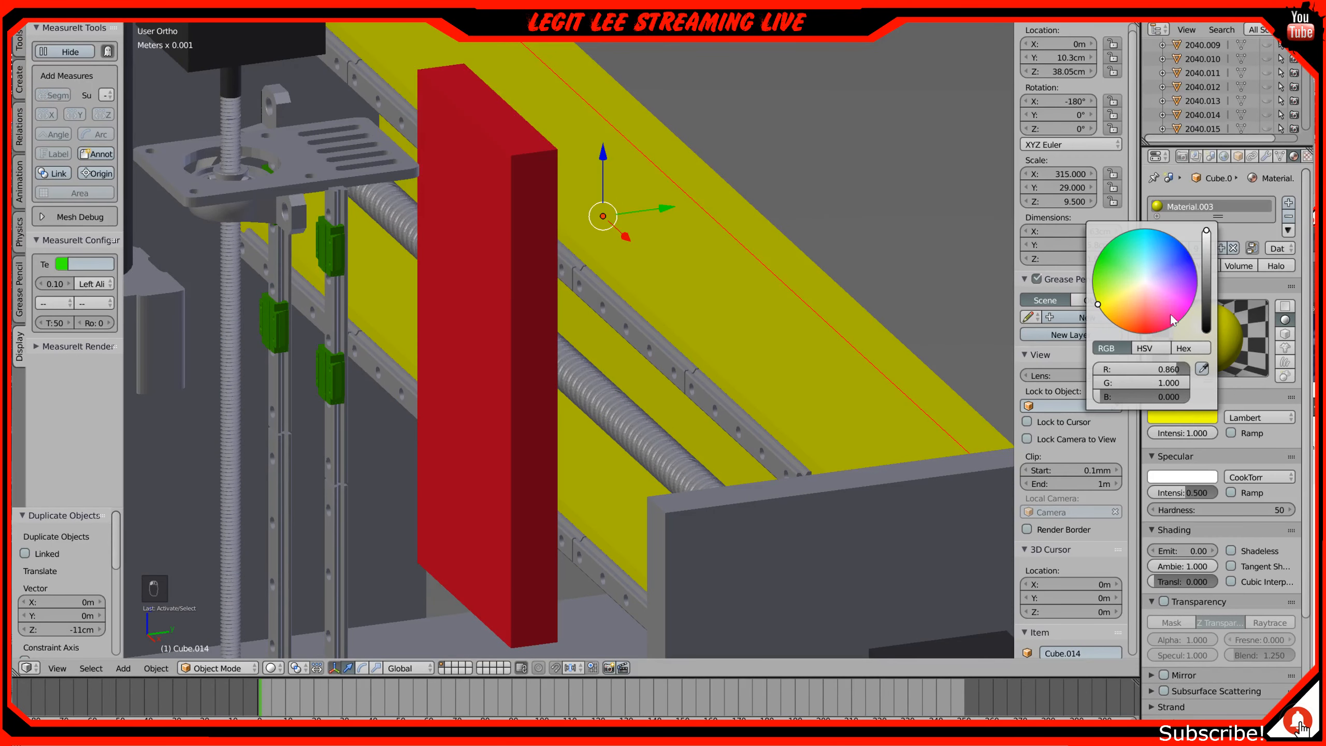
{"action": "mouse_move", "coordinate": [1170, 255]}
{"action": "left_mouse_down"}
{"action": "mouse_move", "coordinate": [1134, 233]}
{"action": "mouse_move", "coordinate": [1153, 230]}
{"action": "left_mouse_up"}
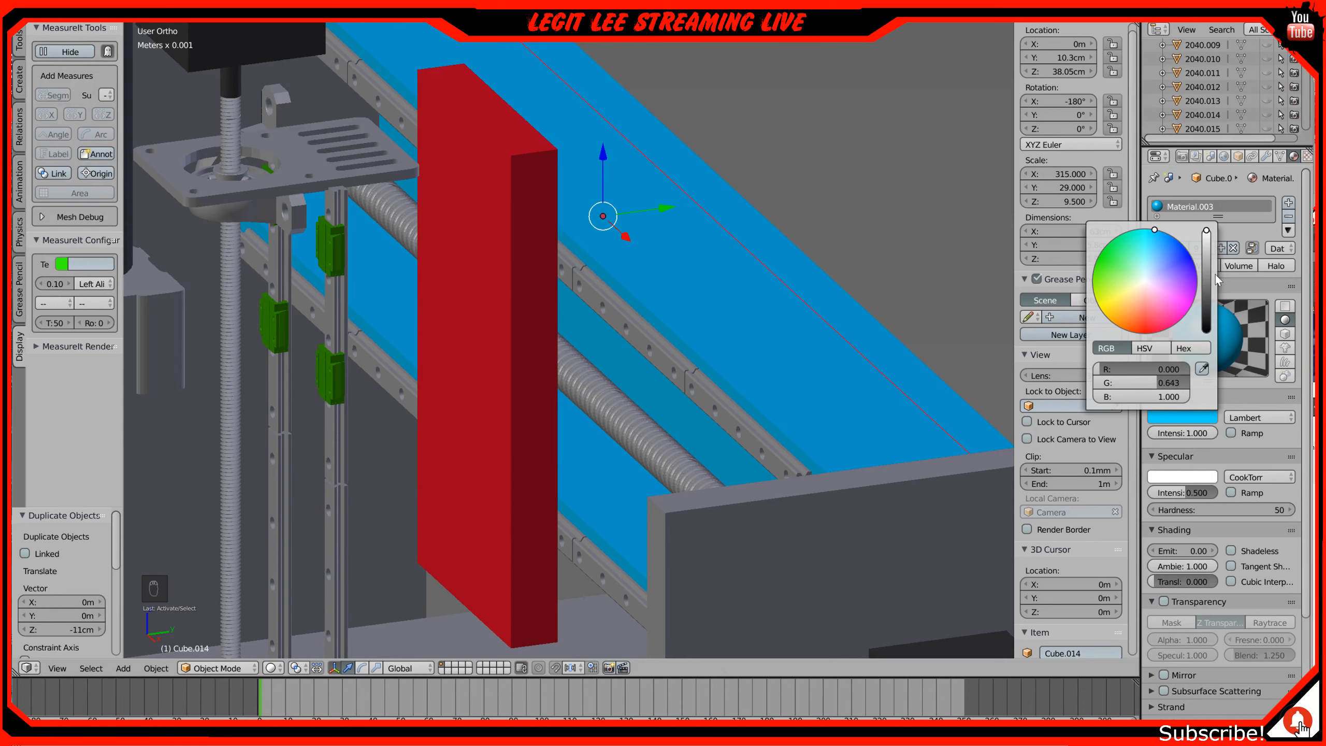
{"action": "left_click", "coordinate": [1174, 415]}
{"action": "left_click_drag", "start_coordinate": [1157, 340], "coordinate": [1095, 297]}
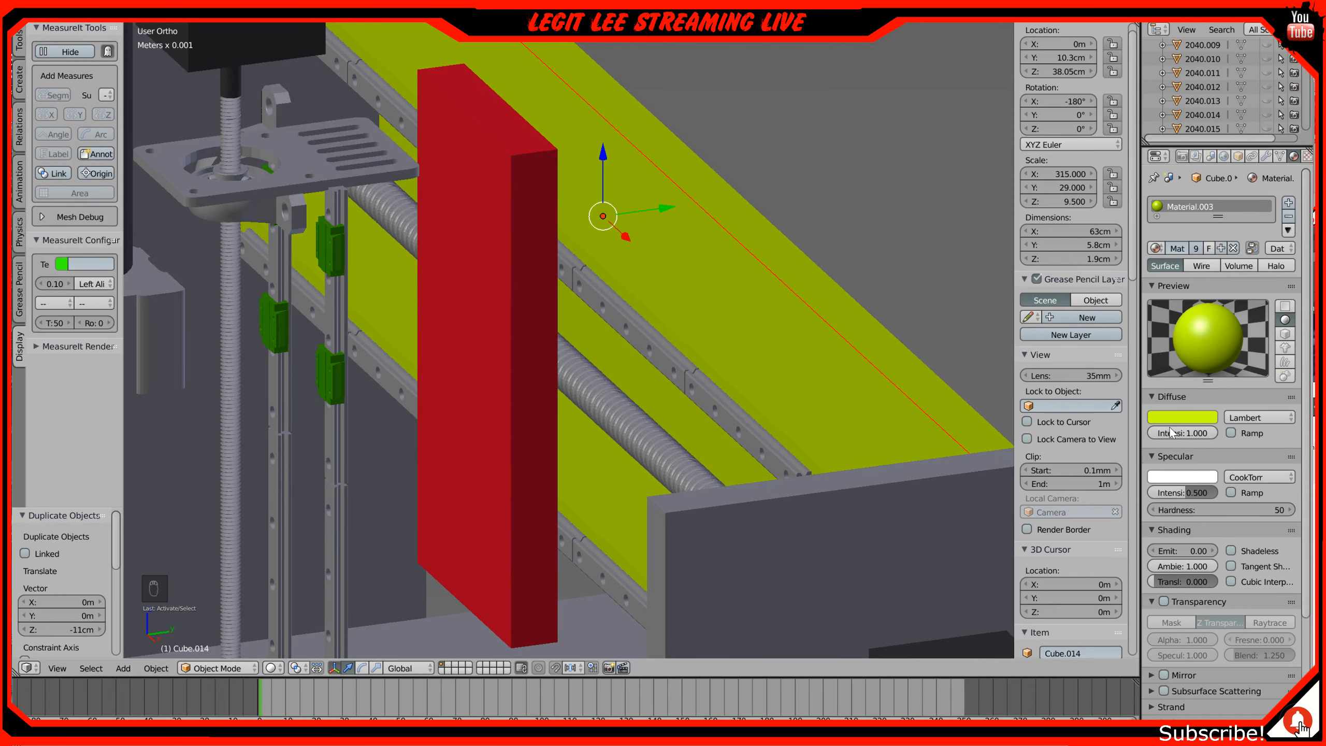
Step: Select the upright back board and set its material's diffuse colour to yellow
{"action": "right_click", "coordinate": [772, 347]}
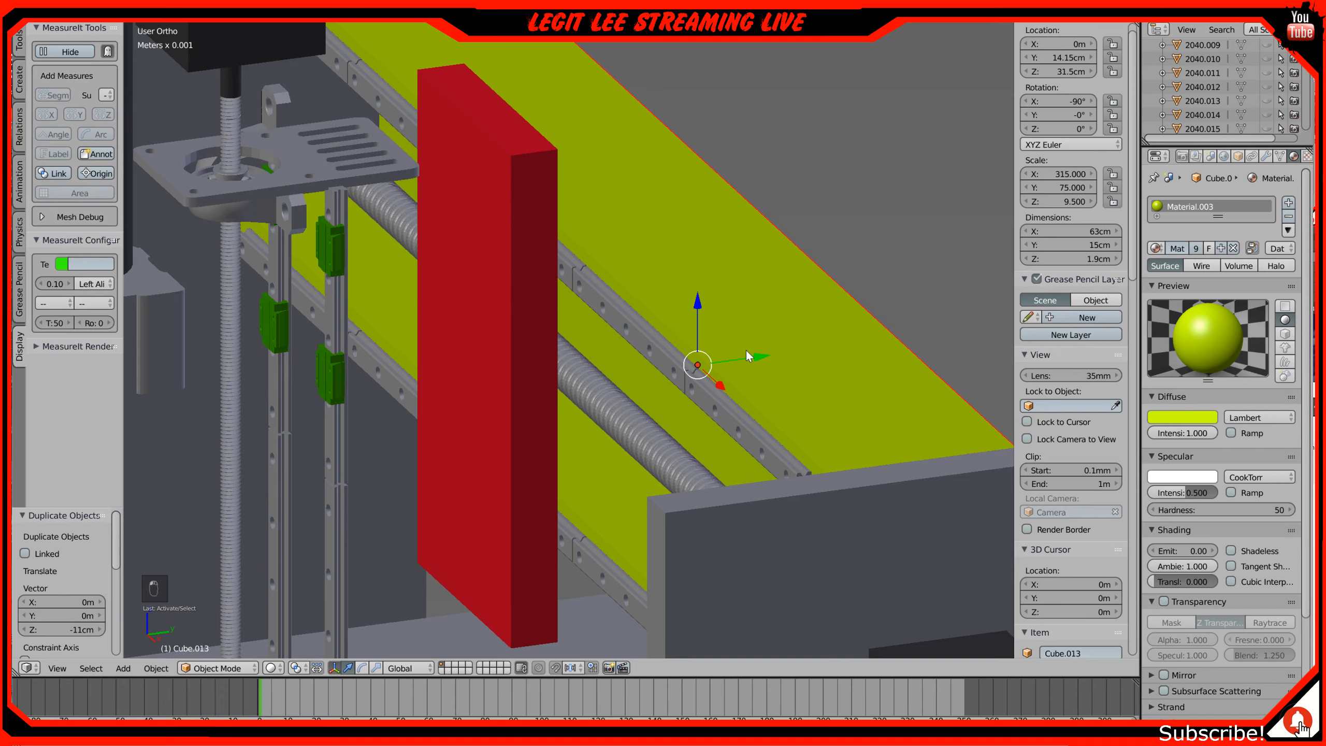
{"action": "middle_click_drag", "start_coordinate": [754, 359], "coordinate": [721, 339]}
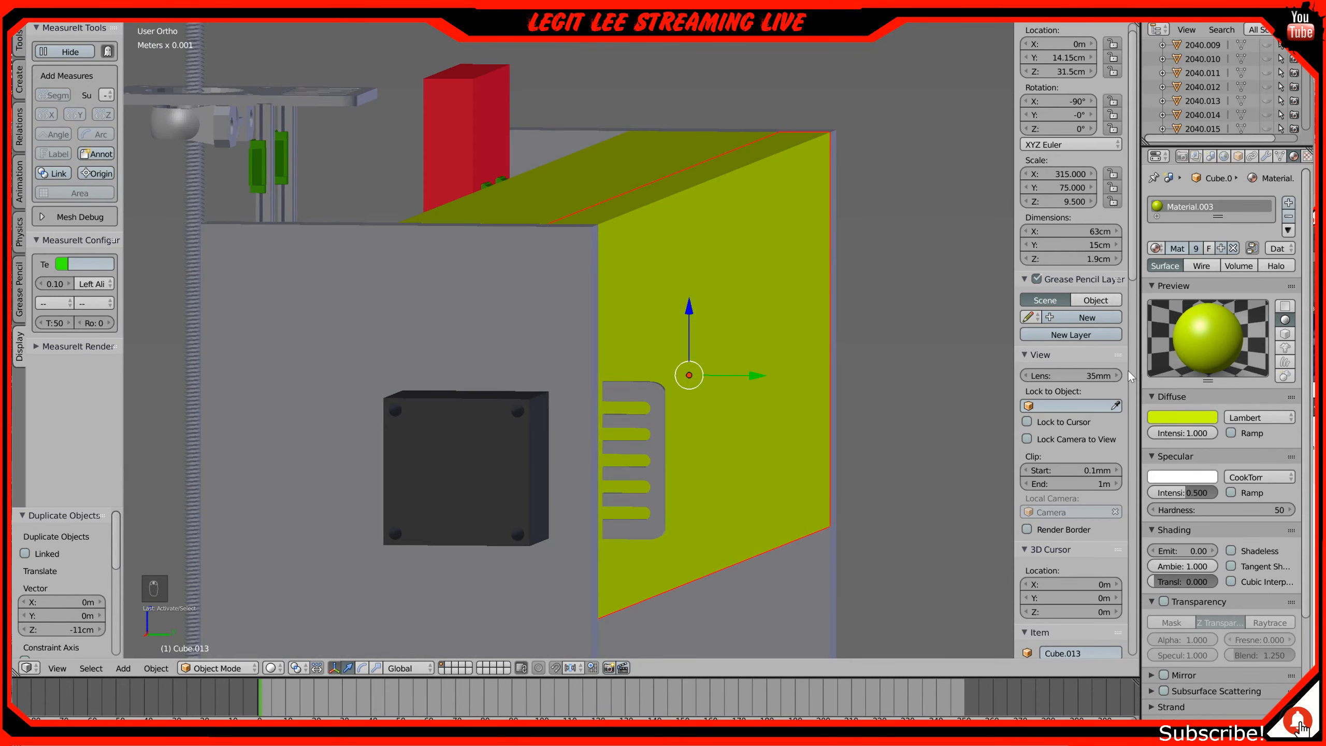
{"action": "left_click", "coordinate": [1189, 418]}
{"action": "left_click", "coordinate": [1120, 280]}
{"action": "left_click_drag", "start_coordinate": [1120, 281], "coordinate": [1097, 302]}
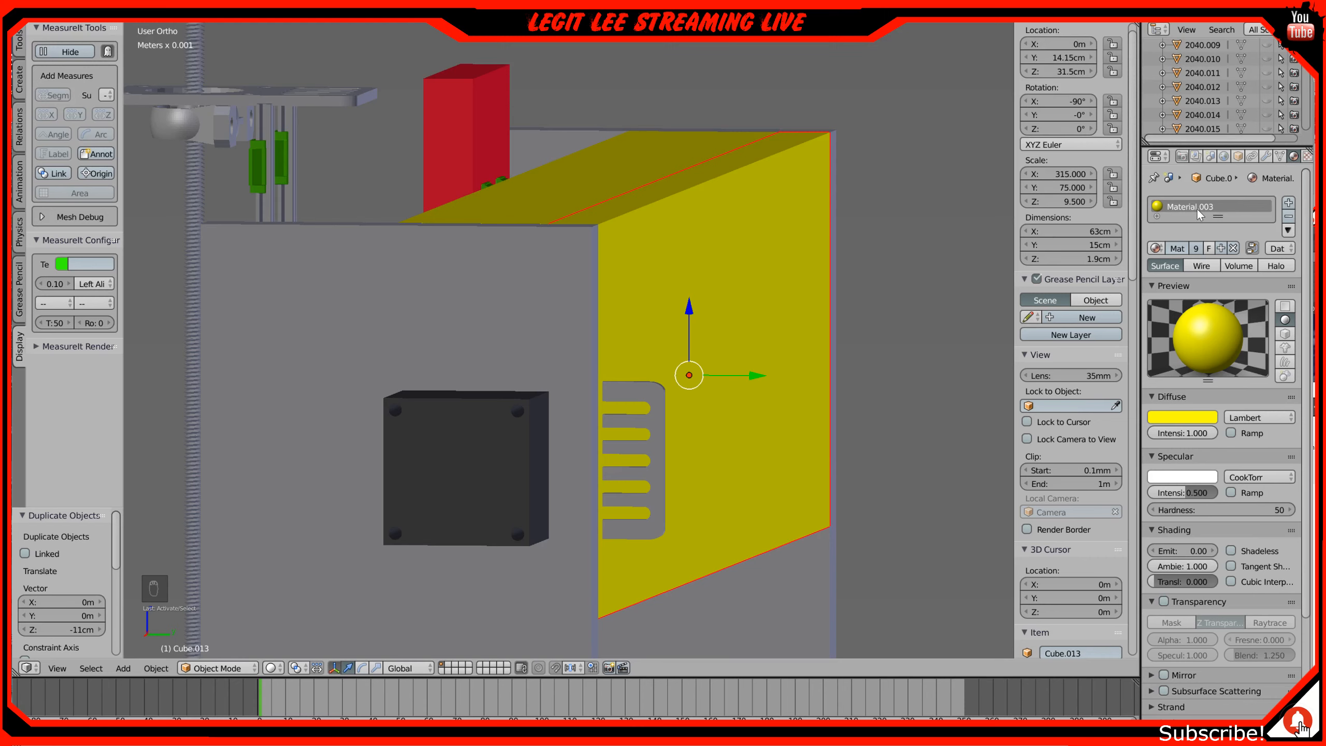
Step: Add a second material slot to the upright back board and create a new material with a blue diffuse colour in it
{"action": "left_click", "coordinate": [1287, 202]}
{"action": "left_click", "coordinate": [1201, 281]}
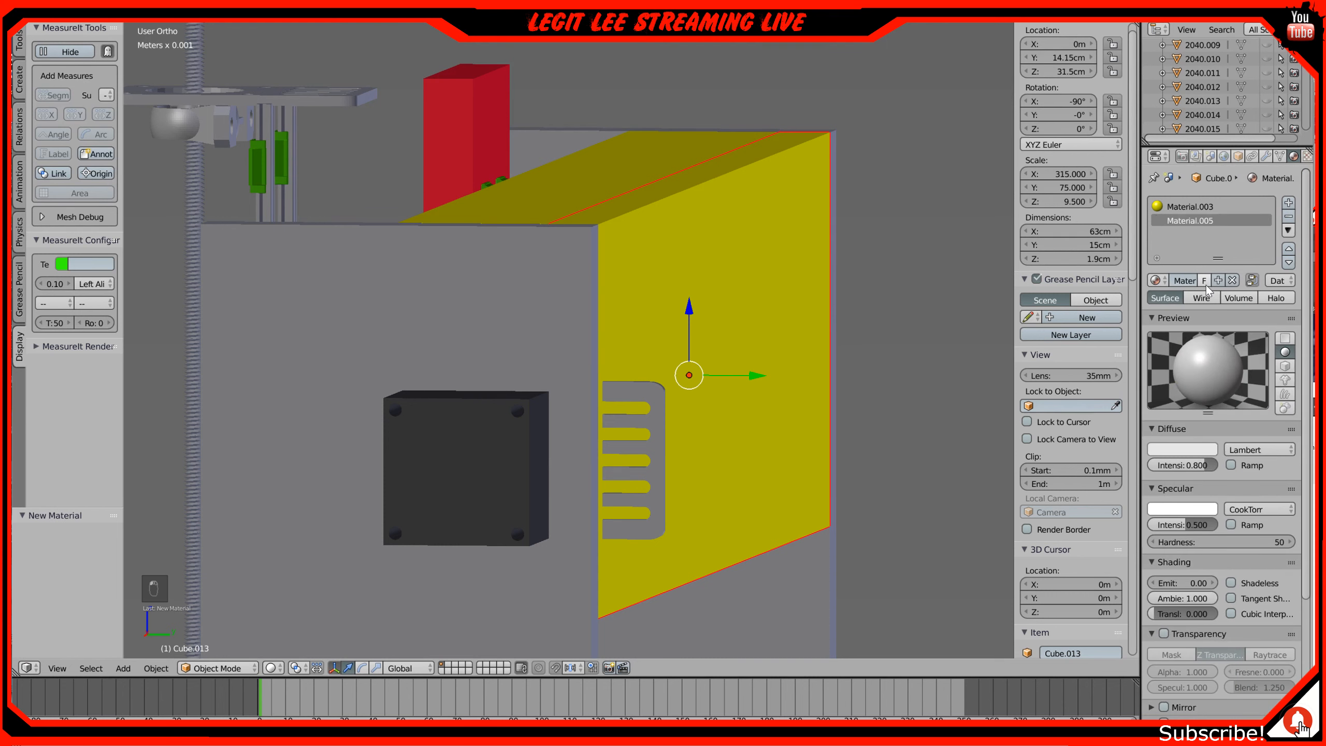
{"action": "left_click", "coordinate": [1176, 452]}
{"action": "left_click_drag", "start_coordinate": [1148, 324], "coordinate": [1159, 267]}
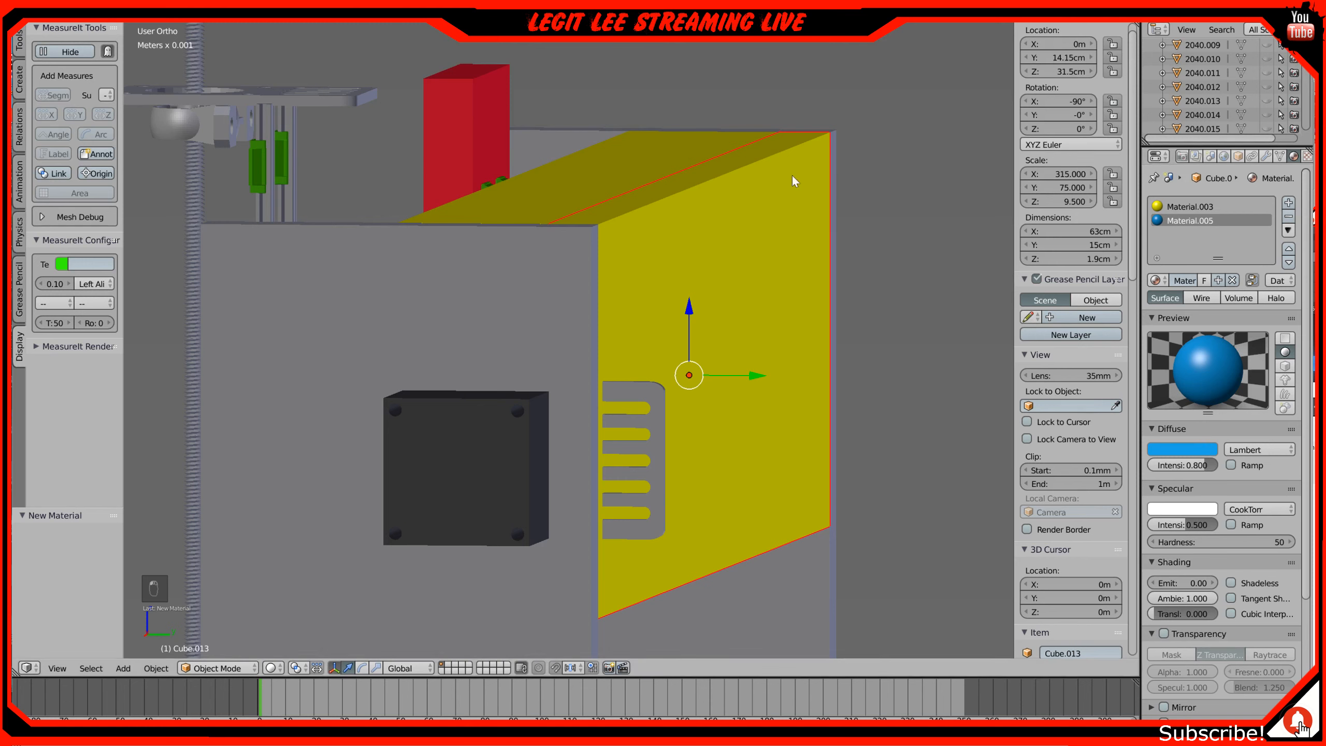
Step: Remove the yellow material from the flat top board and assign the blue Material.005 to it
{"action": "right_click", "coordinate": [635, 169]}
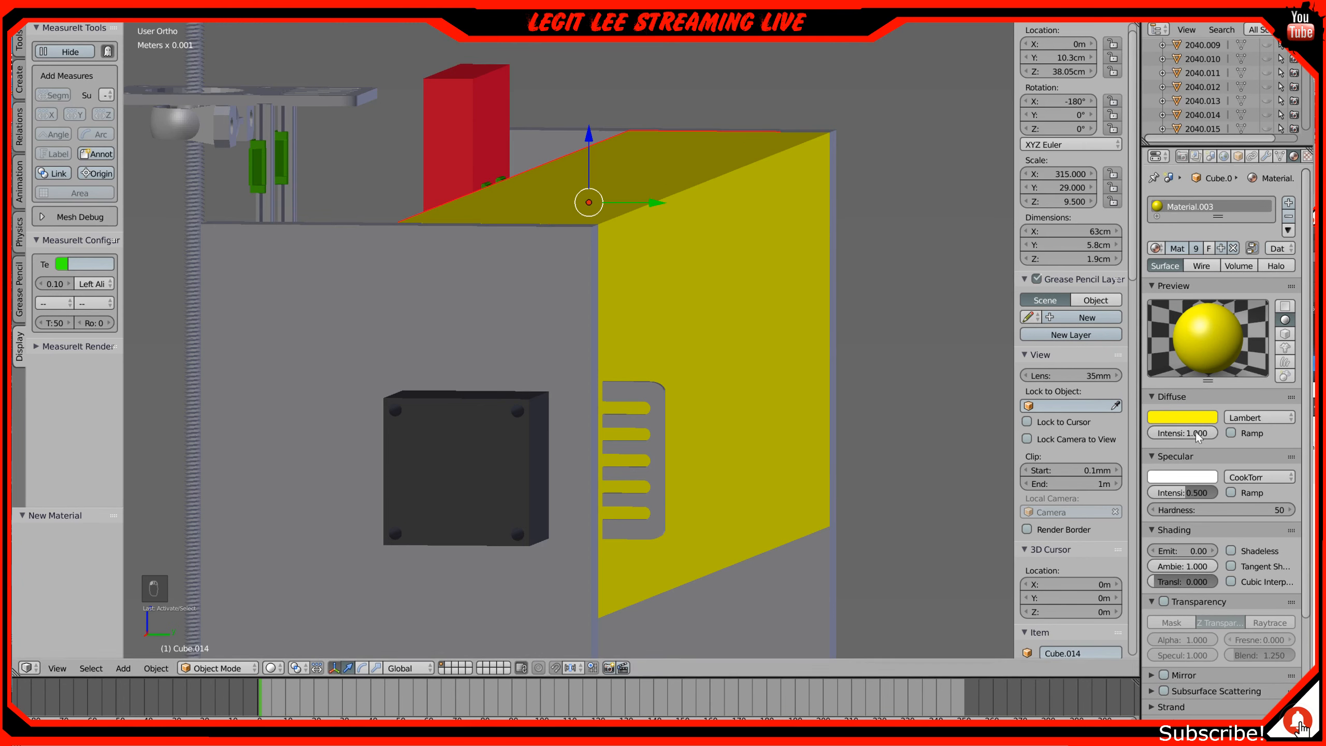
{"action": "double_click", "coordinate": [1187, 205]}
{"action": "left_click", "coordinate": [1232, 206]}
{"action": "left_click", "coordinate": [1287, 215]}
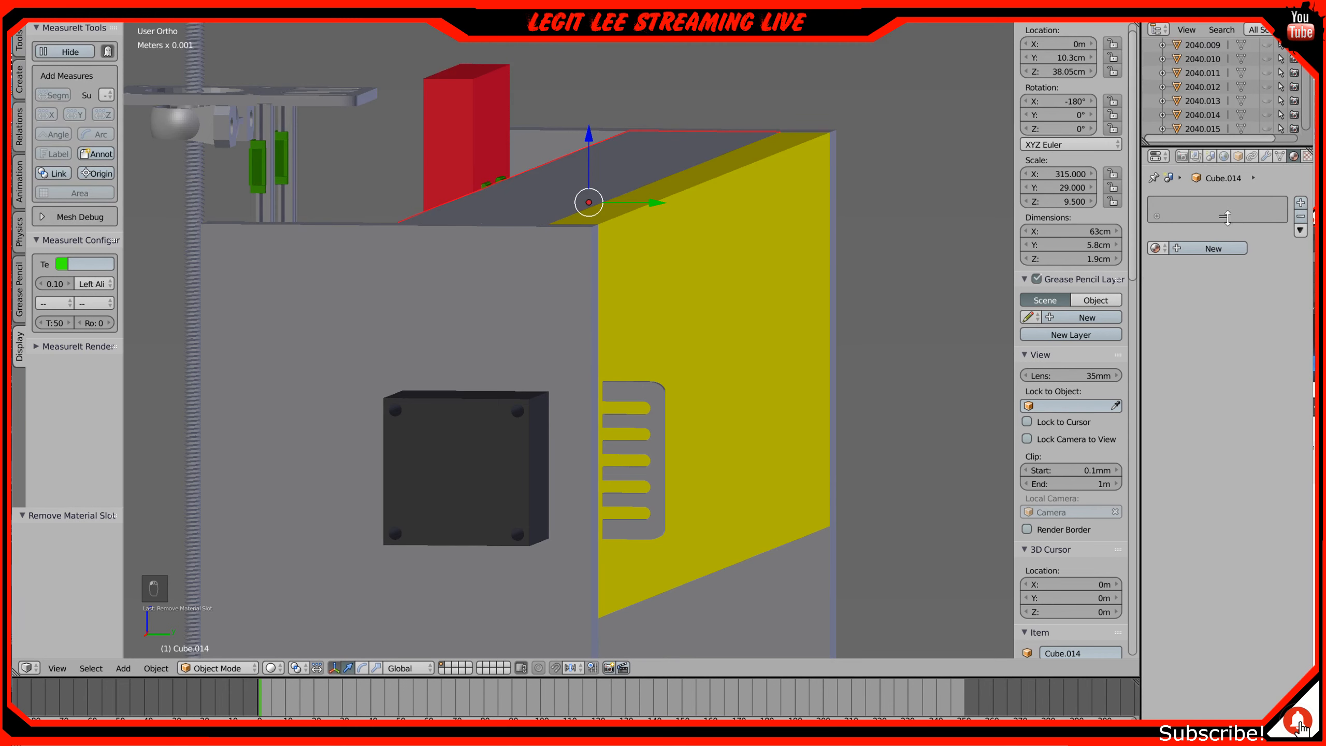
{"action": "left_click", "coordinate": [1206, 248]}
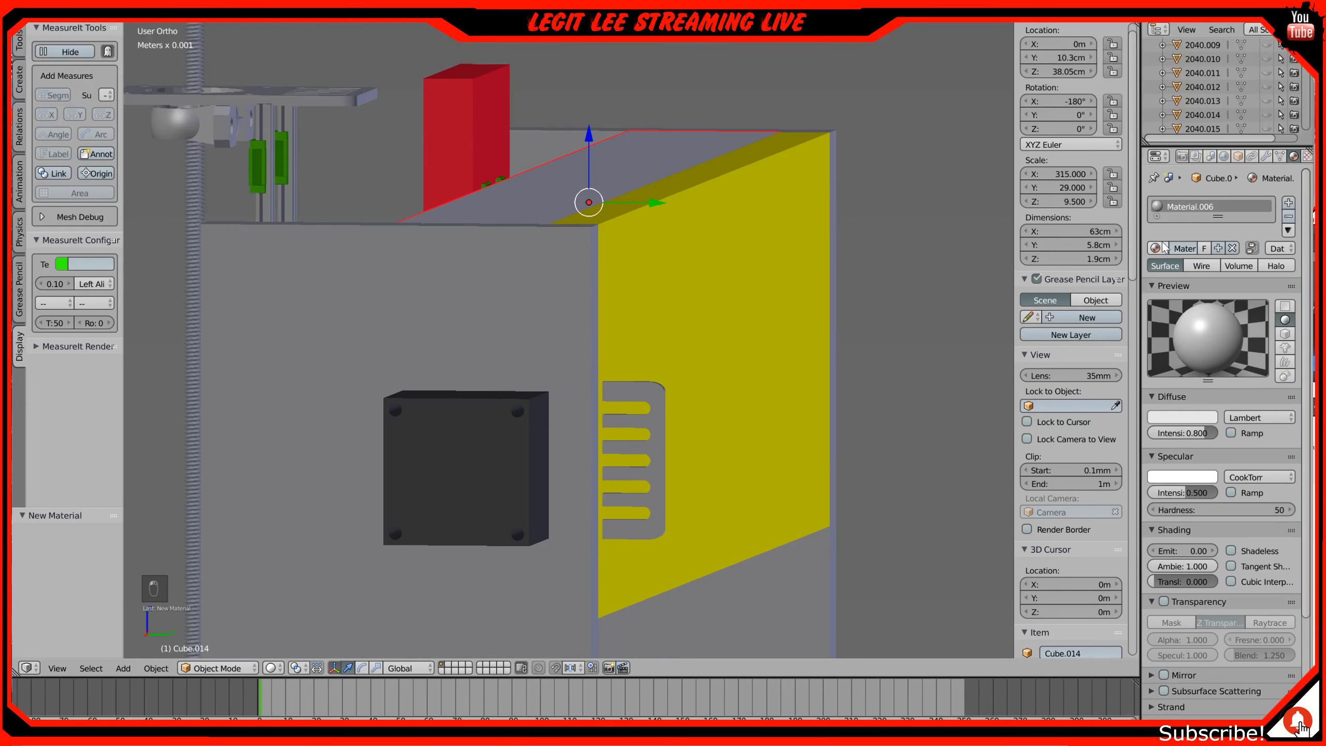
{"action": "left_click", "coordinate": [1156, 249]}
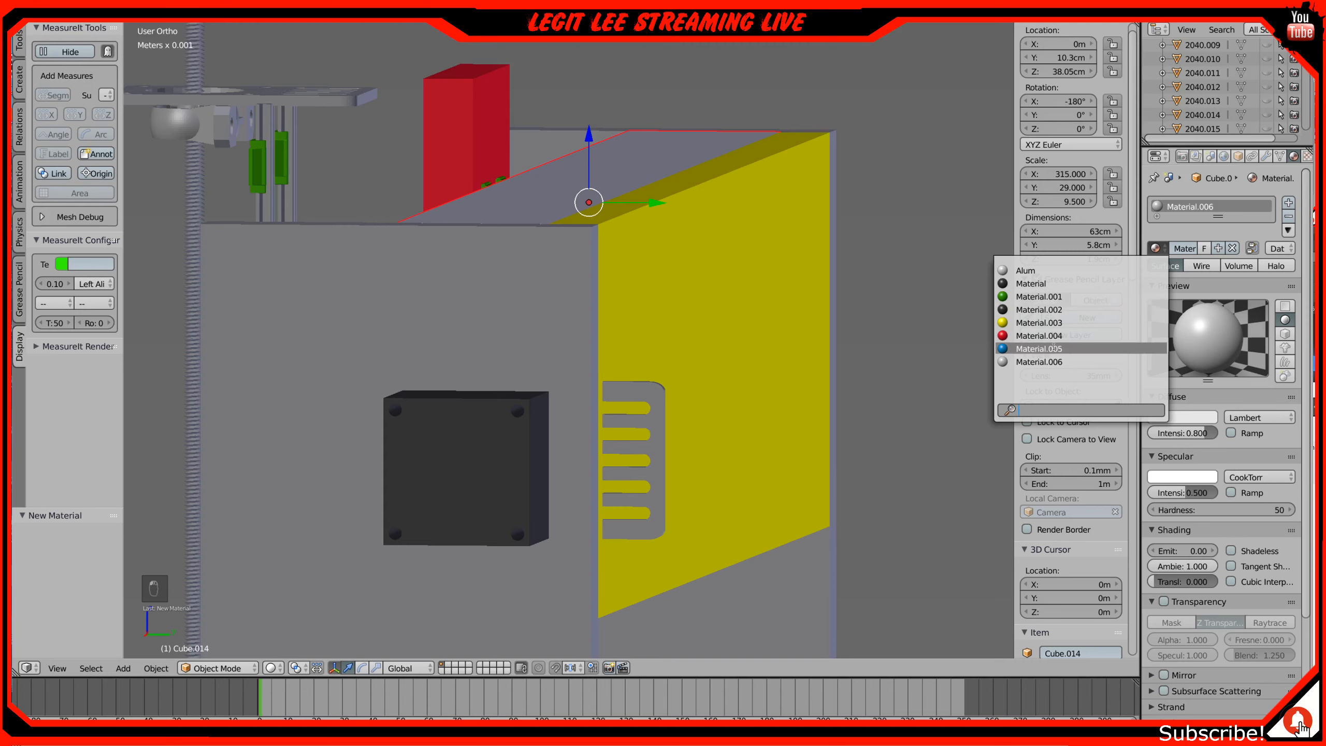
{"action": "left_click", "coordinate": [1056, 355]}
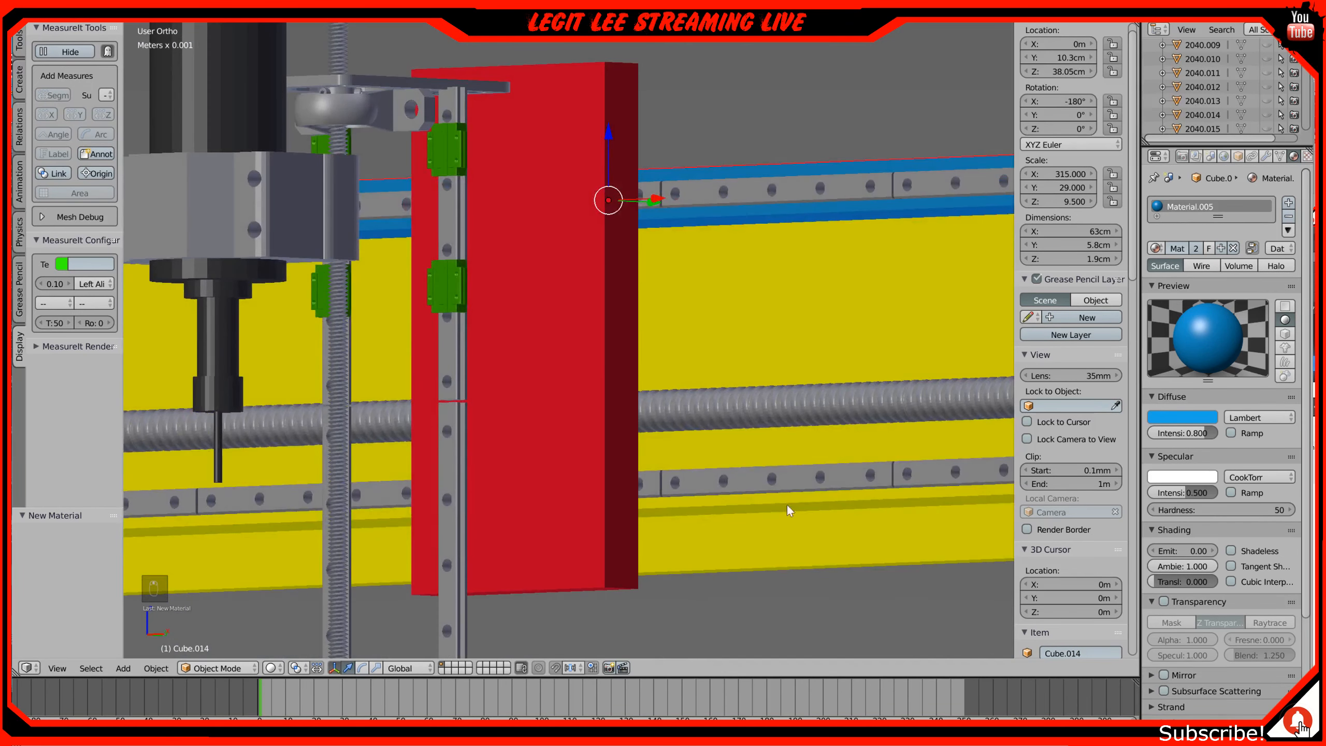
Step: Remove the yellow material from the lower flat gantry board and assign the blue Material.005 to it
{"action": "right_click", "coordinate": [781, 540]}
{"action": "middle_click_drag", "start_coordinate": [788, 521], "coordinate": [776, 526]}
{"action": "scroll", "coordinate": [753, 483], "scroll_direction": "up", "scroll_amount": 1}
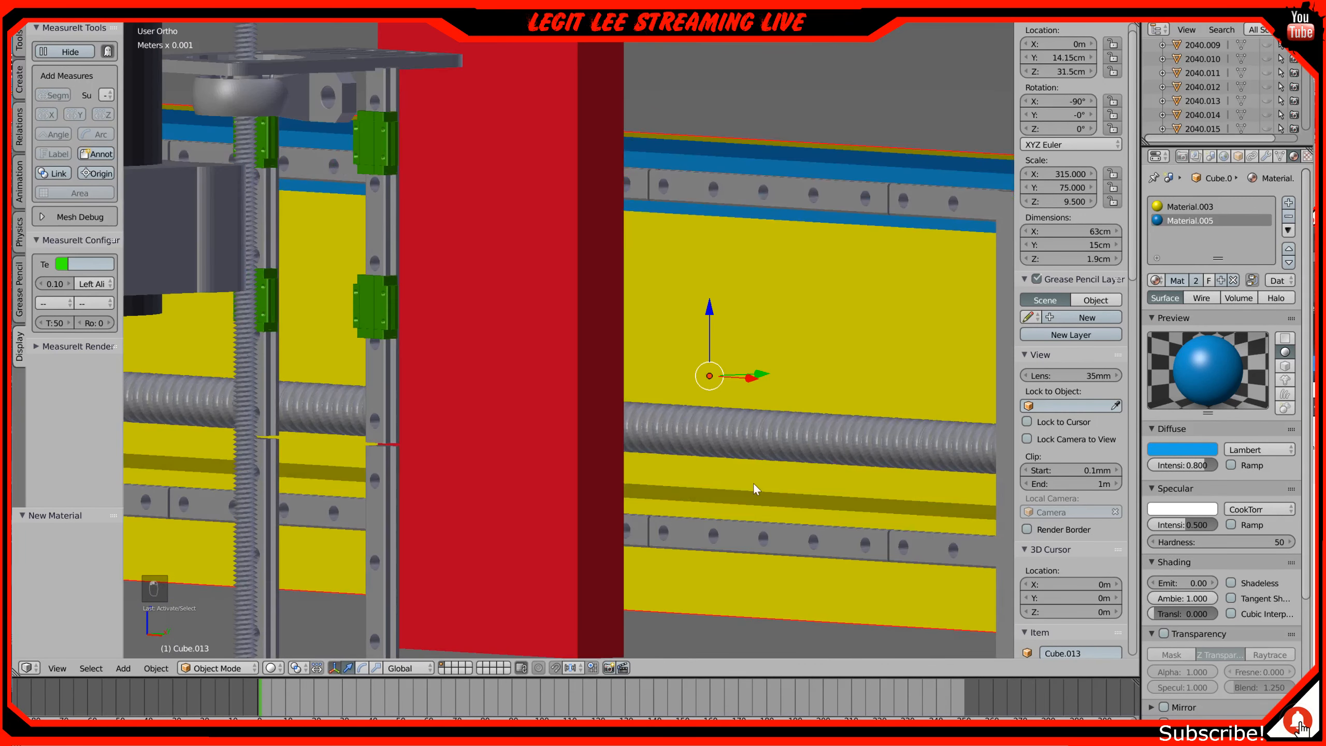
{"action": "right_click", "coordinate": [747, 501]}
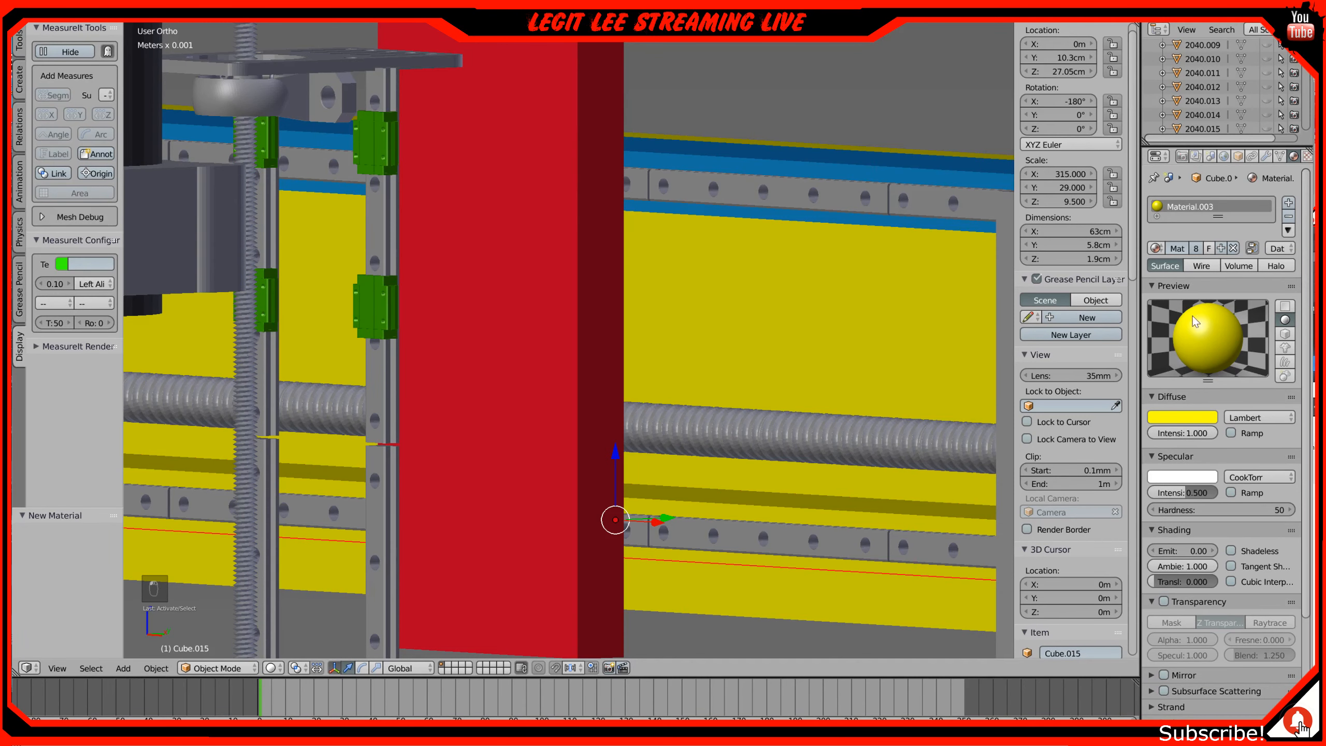
{"action": "left_click", "coordinate": [1286, 217]}
{"action": "left_click", "coordinate": [1155, 248]}
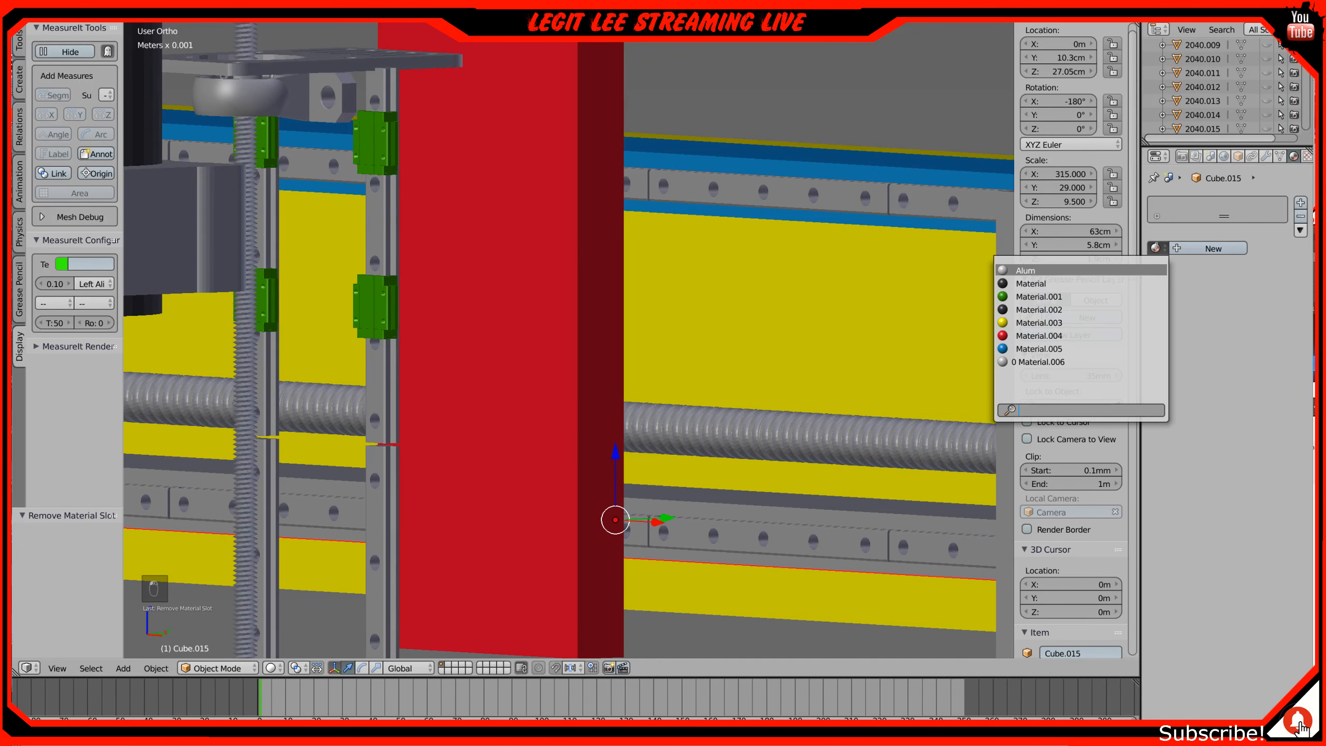
{"action": "left_click", "coordinate": [1090, 349]}
Step: Inspect the recoloured gantry and show the CNC design reference image behind the model in the front view
{"action": "middle_click_drag", "start_coordinate": [984, 374], "coordinate": [720, 394]}
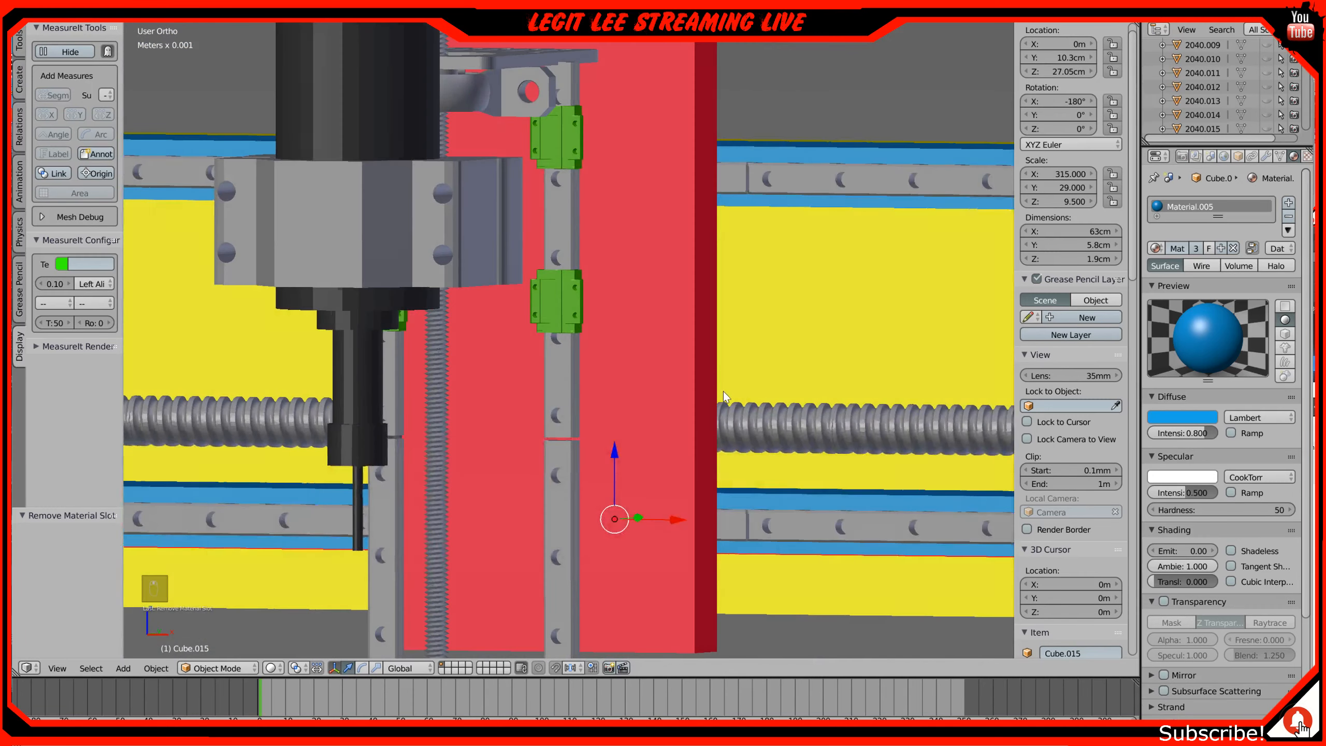
{"action": "middle_click_drag", "start_coordinate": [875, 368], "coordinate": [797, 412]}
{"action": "middle_click_drag", "start_coordinate": [967, 348], "coordinate": [870, 344]}
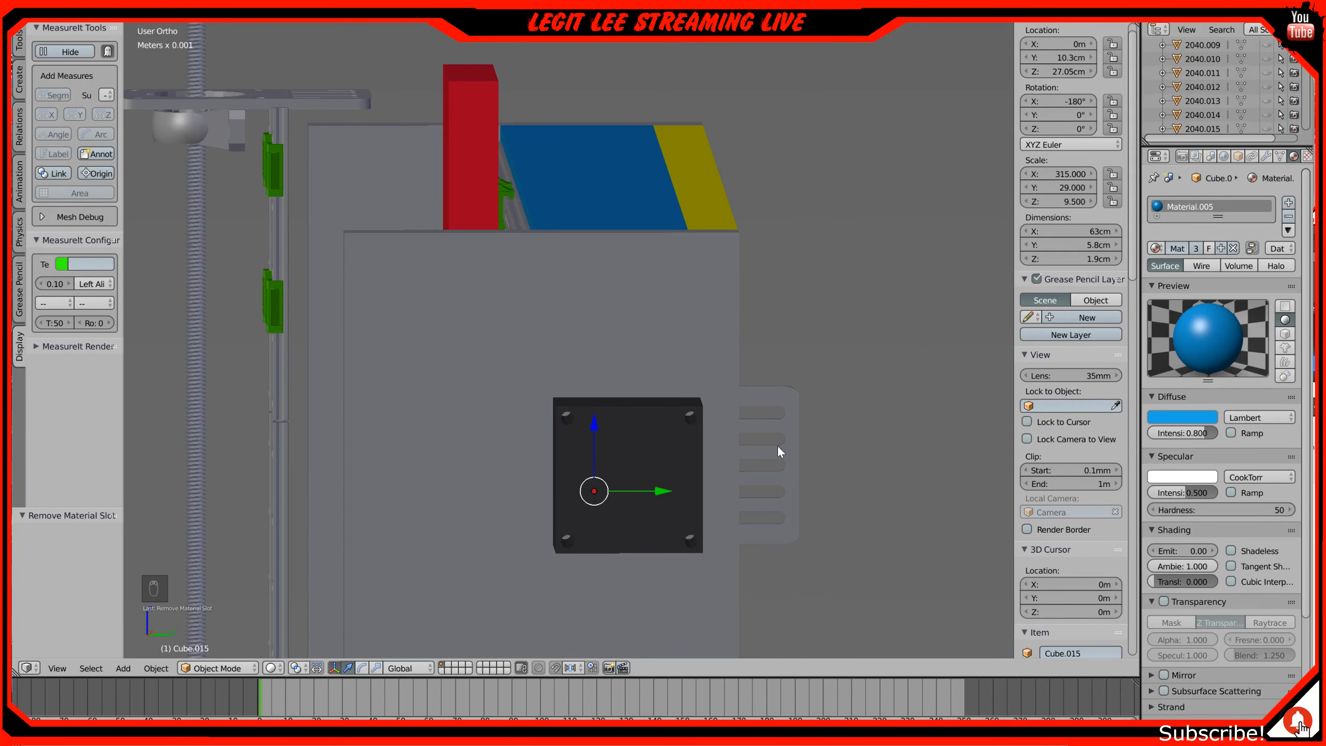
{"action": "middle_click_drag", "start_coordinate": [651, 427], "coordinate": [710, 425]}
{"action": "scroll", "coordinate": [709, 423], "scroll_direction": "down", "scroll_amount": 4}
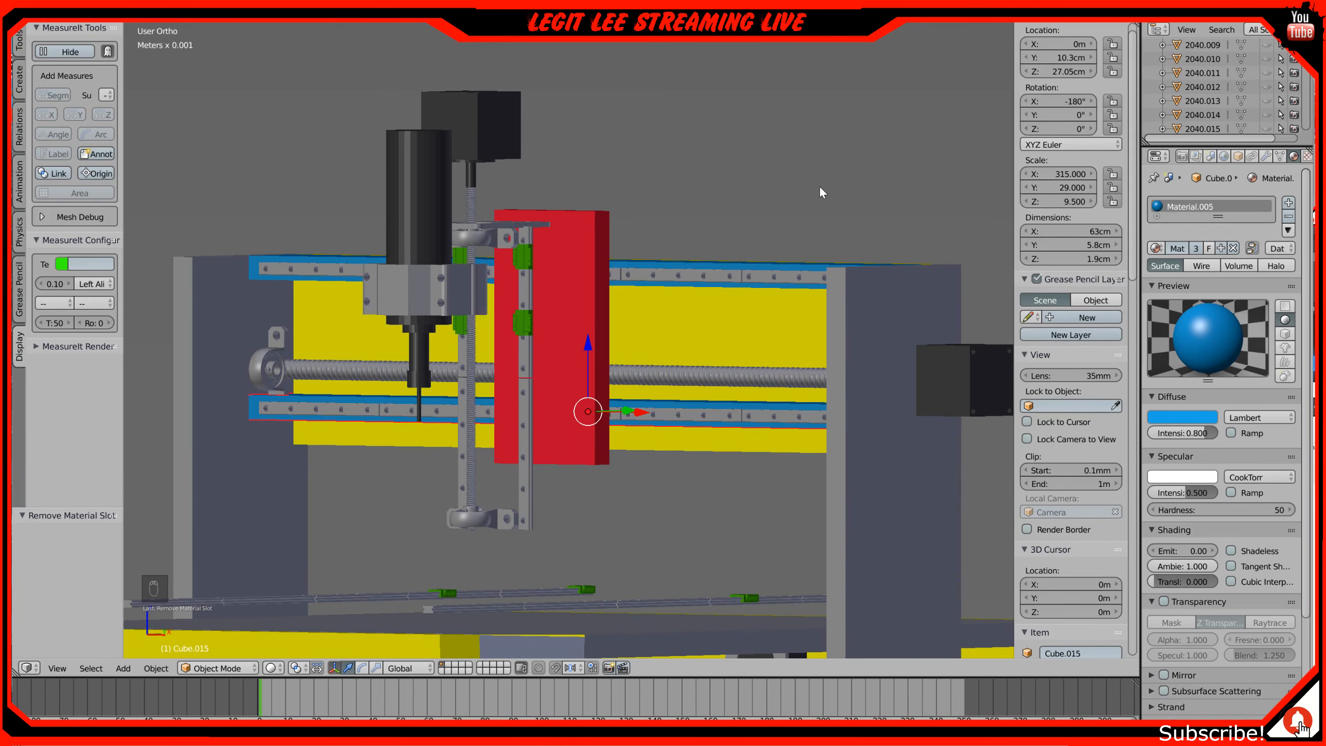
{"action": "key", "text": "KP_7"}
{"action": "key", "text": "KP_1"}
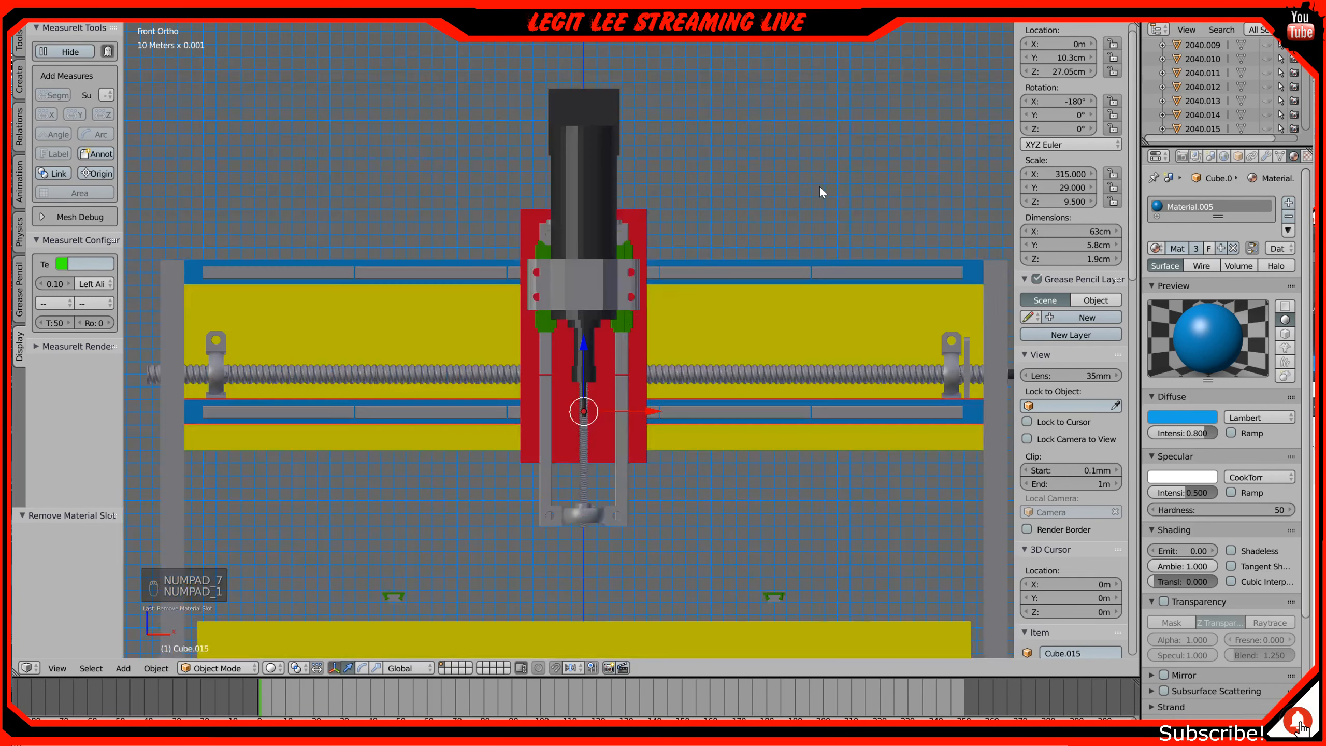
{"action": "scroll", "coordinate": [1066, 442], "scroll_direction": "down", "scroll_amount": 20}
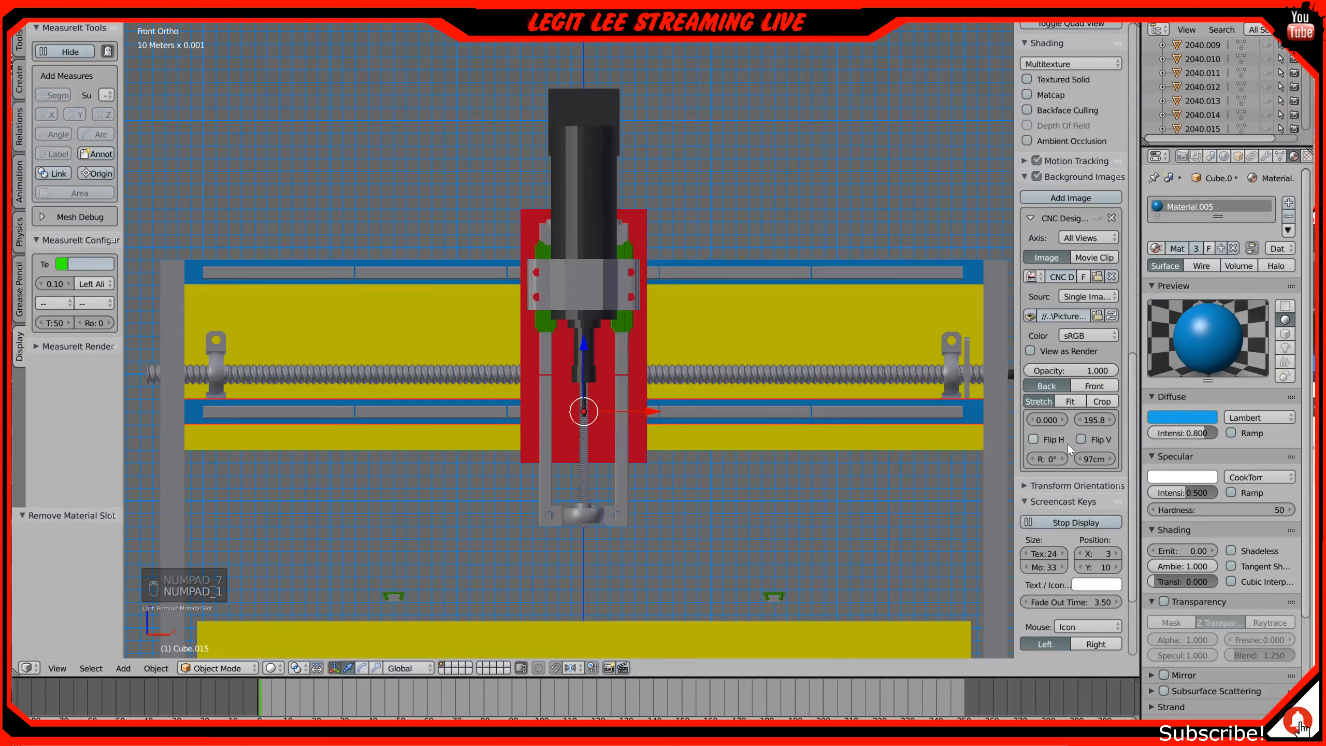
{"action": "left_click", "coordinate": [1098, 219]}
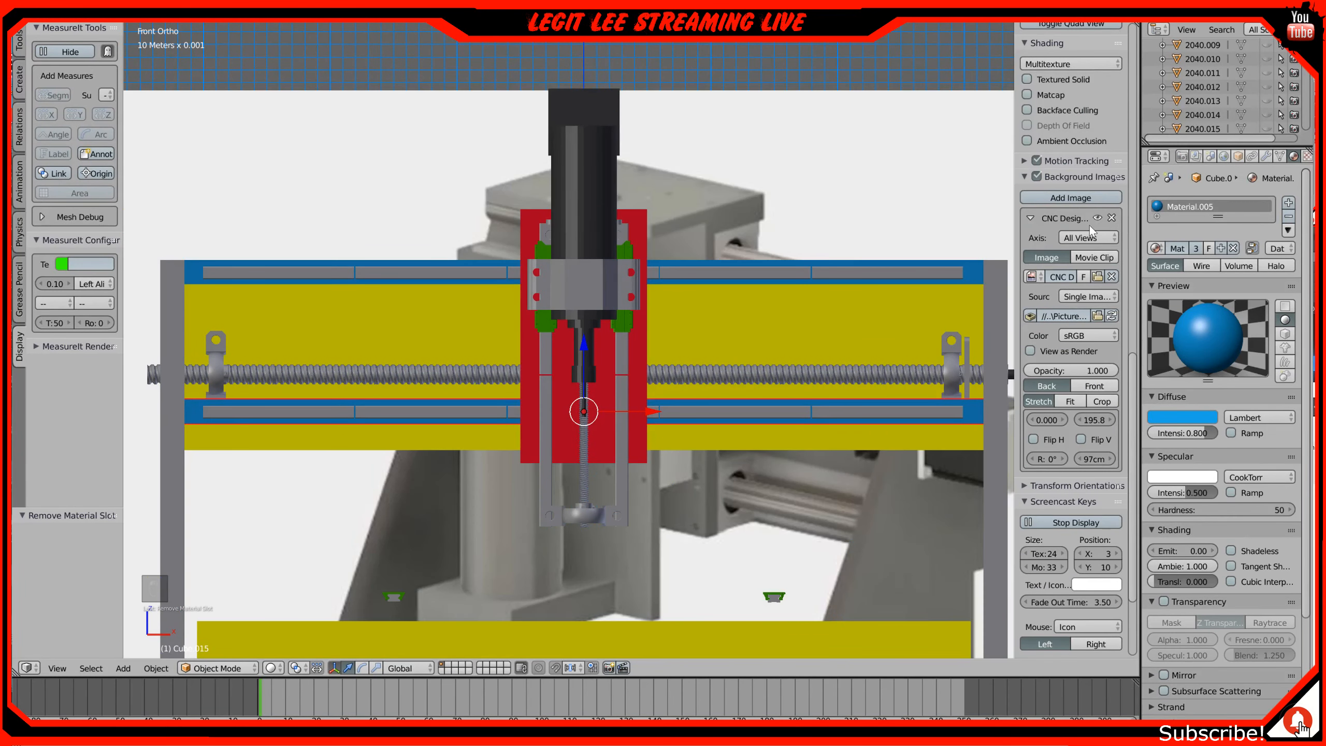
{"action": "scroll", "coordinate": [706, 398], "scroll_direction": "down", "scroll_amount": 1}
{"action": "scroll", "coordinate": [707, 393], "scroll_direction": "down", "scroll_amount": 1}
{"action": "middle_click_drag", "start_coordinate": [826, 432], "coordinate": [788, 434]}
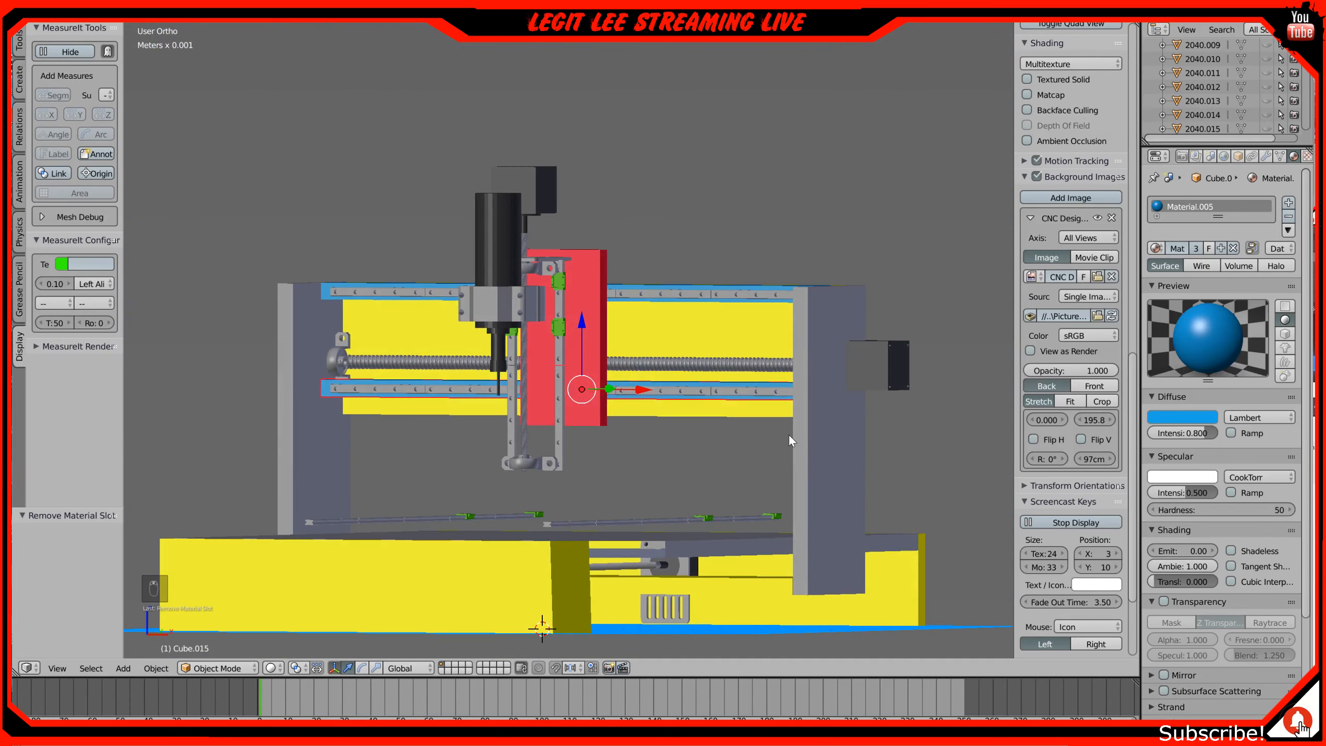
{"action": "scroll", "coordinate": [789, 435], "scroll_direction": "down", "scroll_amount": 1}
{"action": "key", "text": "KP_1"}
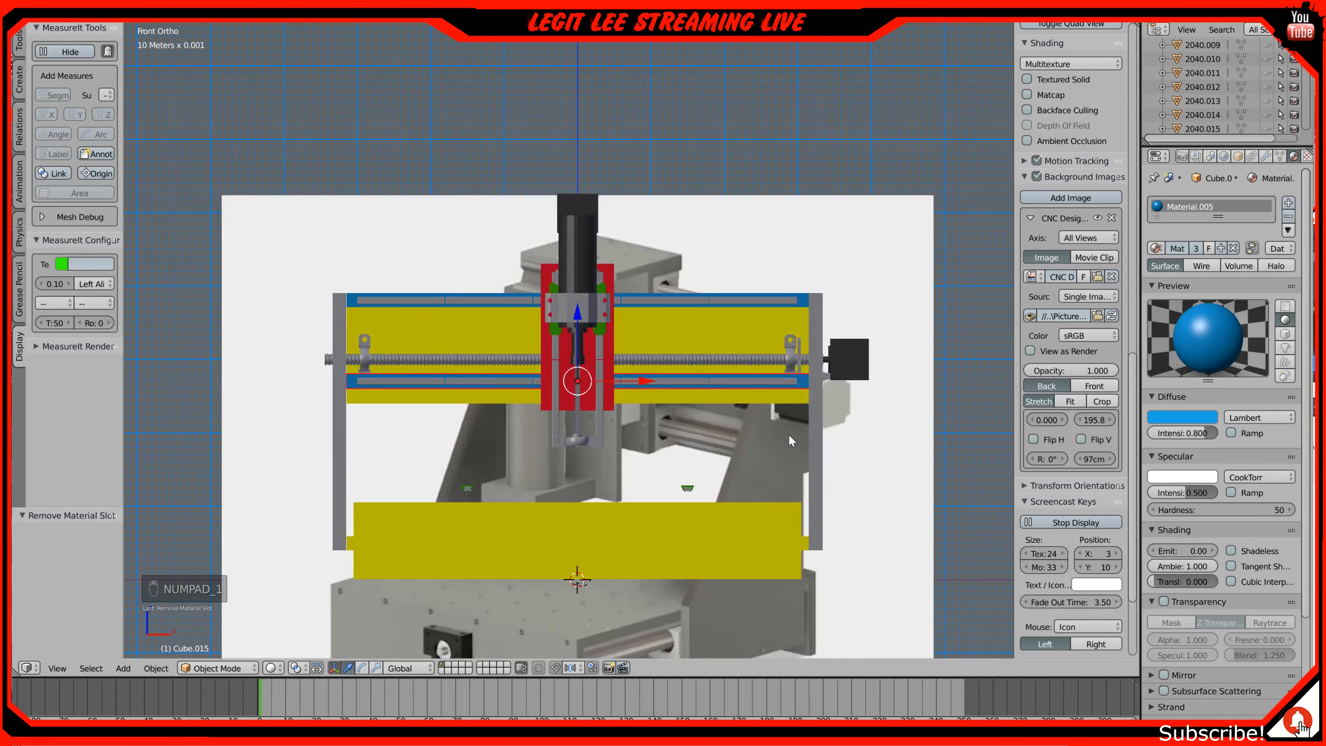
Step: In wireframe, select the horizontal ball screw with its two end bearings, bracket and Nema 23 motor, and raise them 2 cm
{"action": "key", "text": "z"}
{"action": "scroll", "coordinate": [678, 462], "scroll_direction": "up", "scroll_amount": 1}
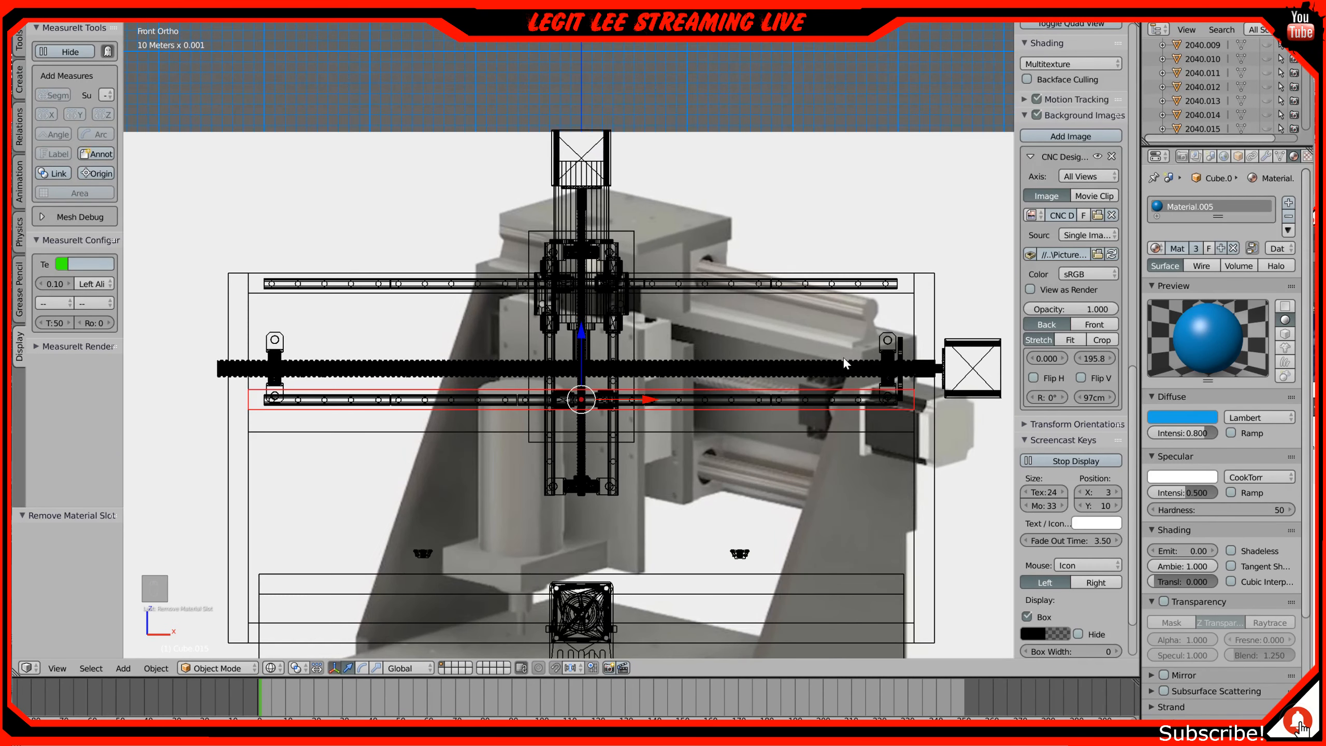
{"action": "key", "text": "a"}
{"action": "key", "text": "b"}
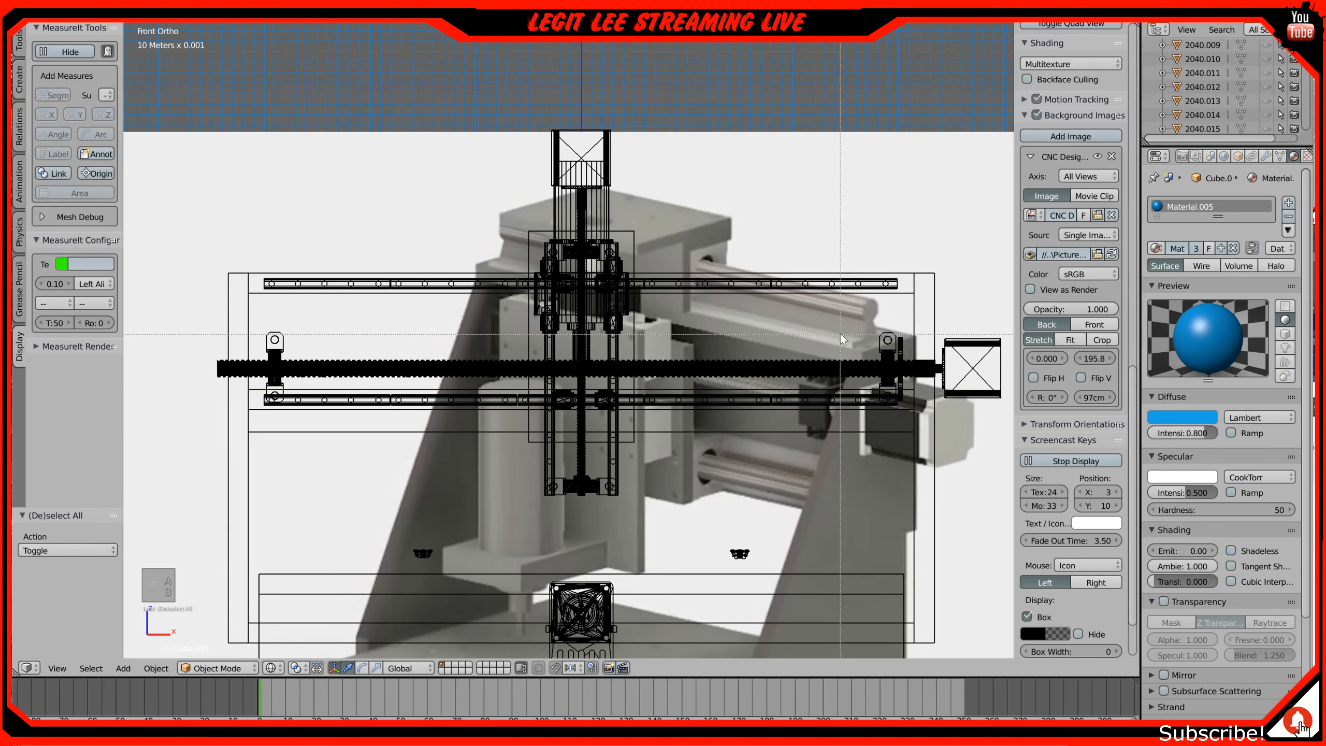
{"action": "right_click", "coordinate": [879, 335]}
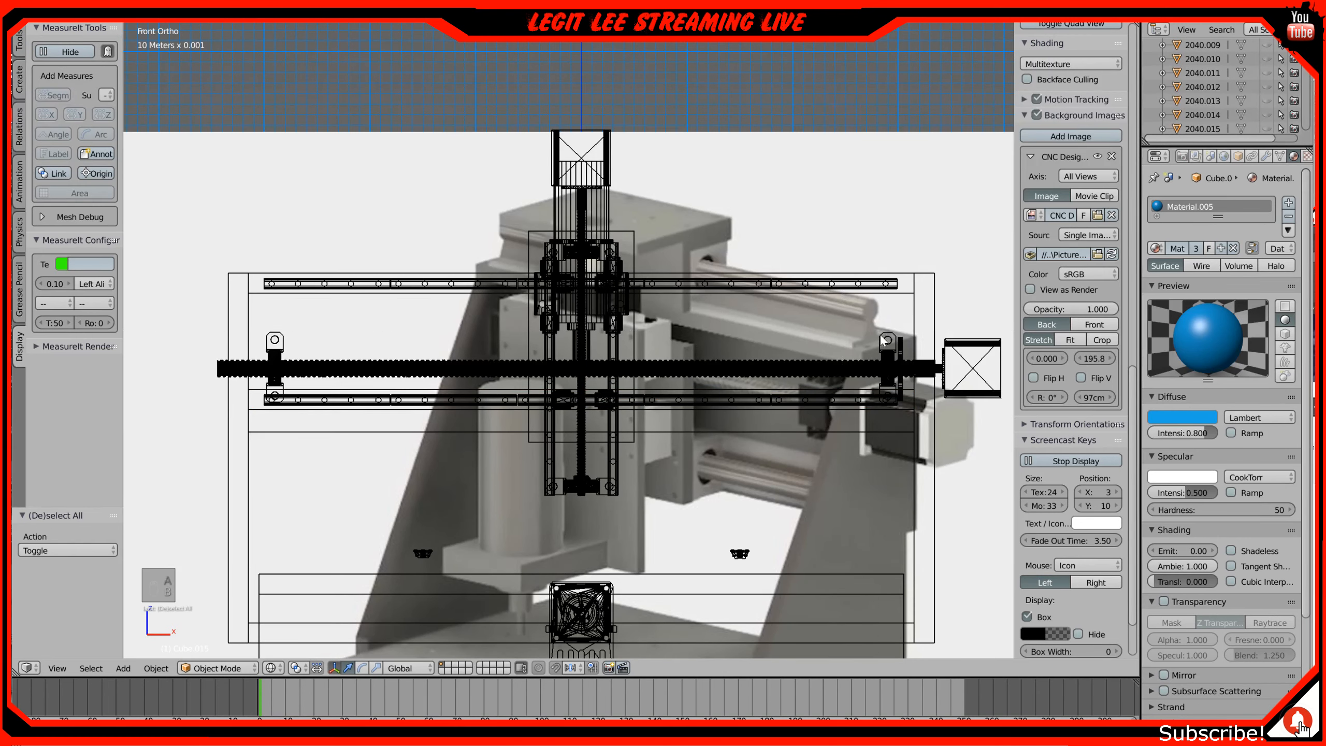
{"action": "right_click", "coordinate": [882, 336]}
{"action": "right_click", "coordinate": [901, 345]}
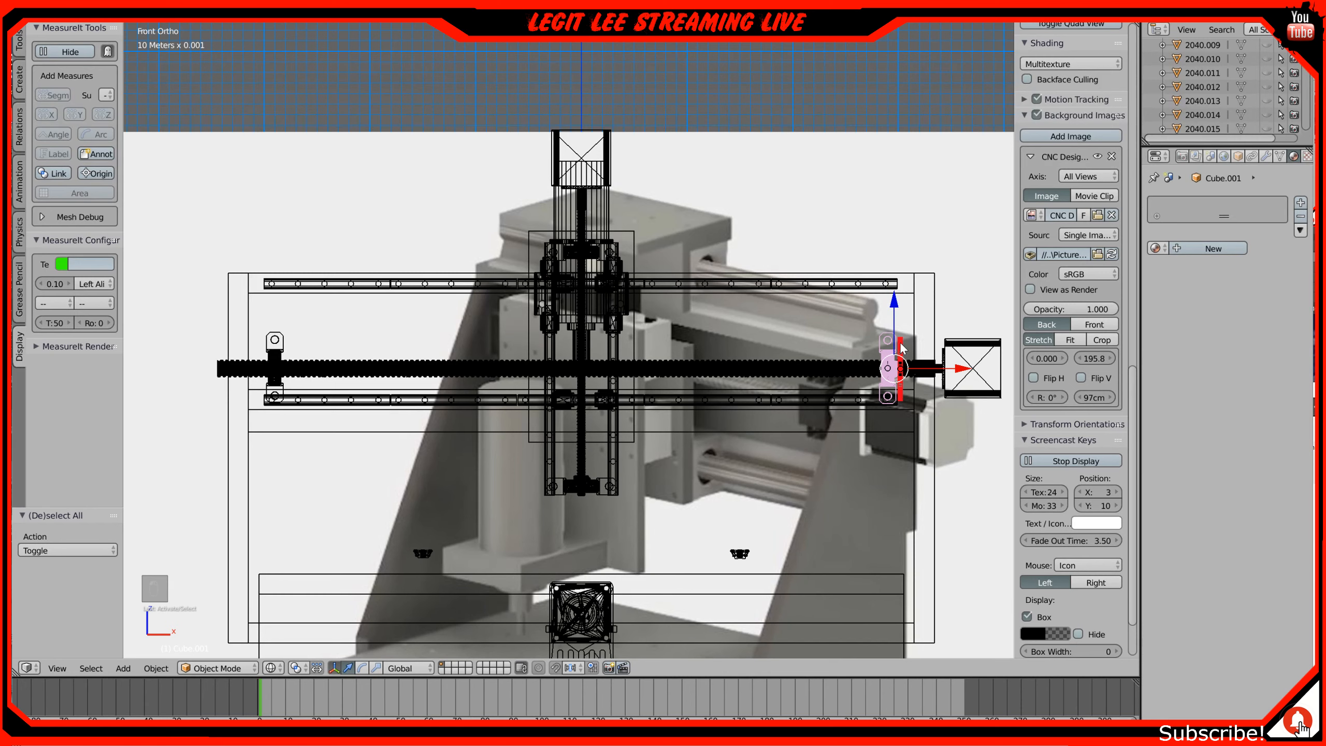
{"action": "right_click", "coordinate": [851, 376]}
{"action": "right_click", "coordinate": [281, 360], "text": "shift"}
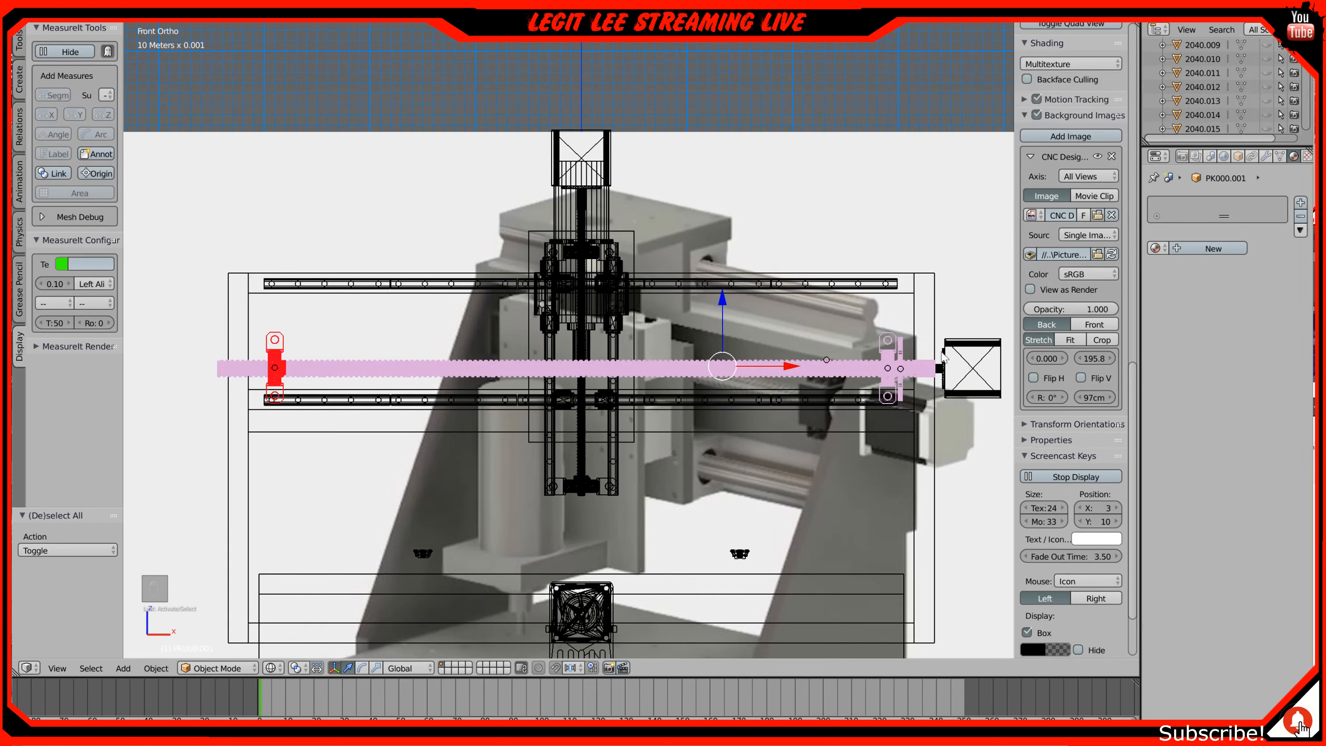
{"action": "right_click", "coordinate": [976, 355], "text": "shift"}
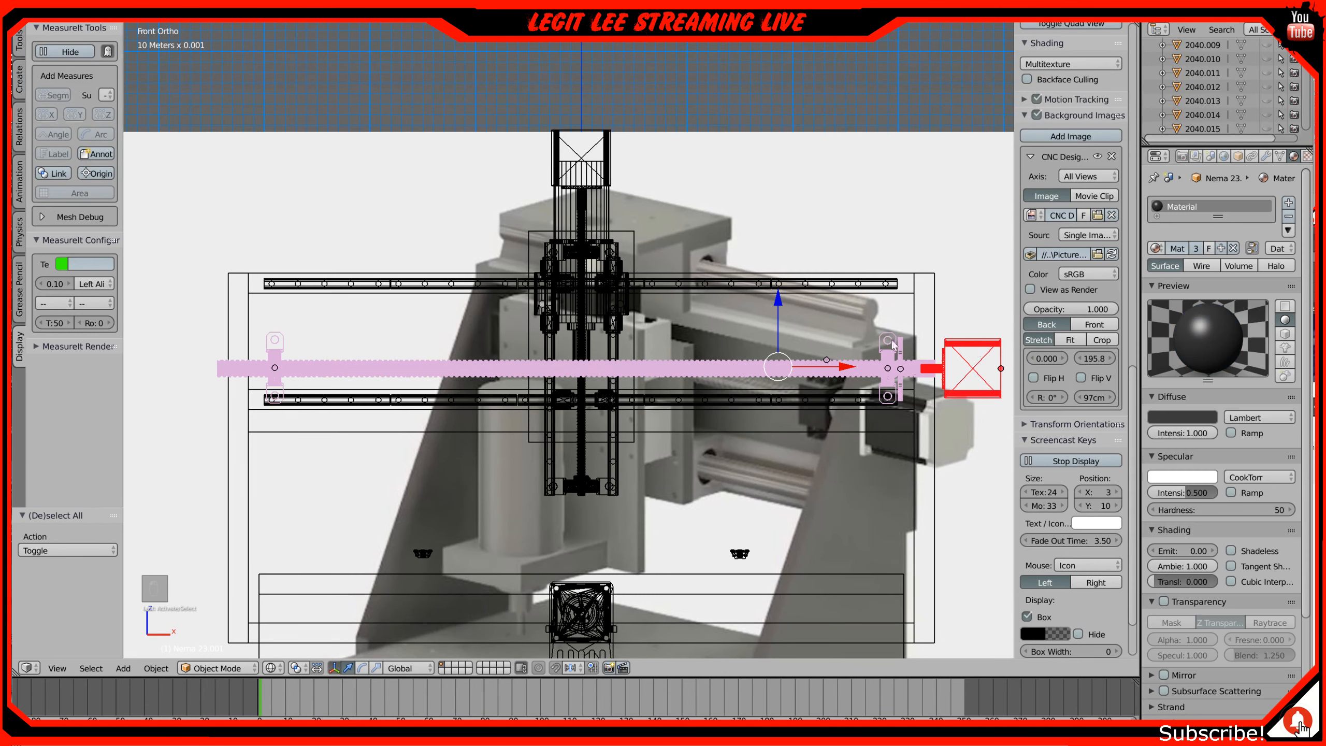
{"action": "left_click_drag", "start_coordinate": [779, 301], "coordinate": [782, 274]}
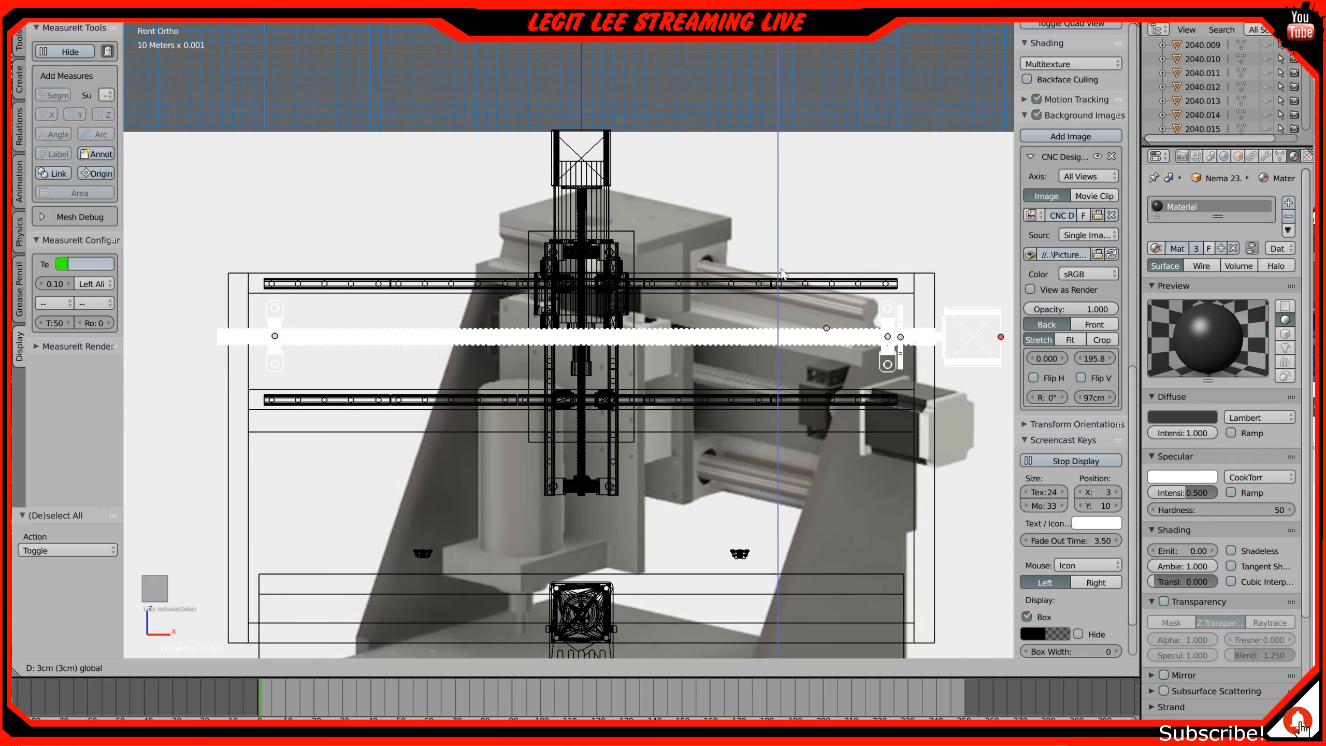
{"action": "left_click_drag", "start_coordinate": [781, 272], "coordinate": [783, 277]}
Step: Hide the background reference image and raise the selected ball screw assembly another 5 mm between the rails
{"action": "scroll", "coordinate": [785, 296], "scroll_direction": "up", "scroll_amount": 4}
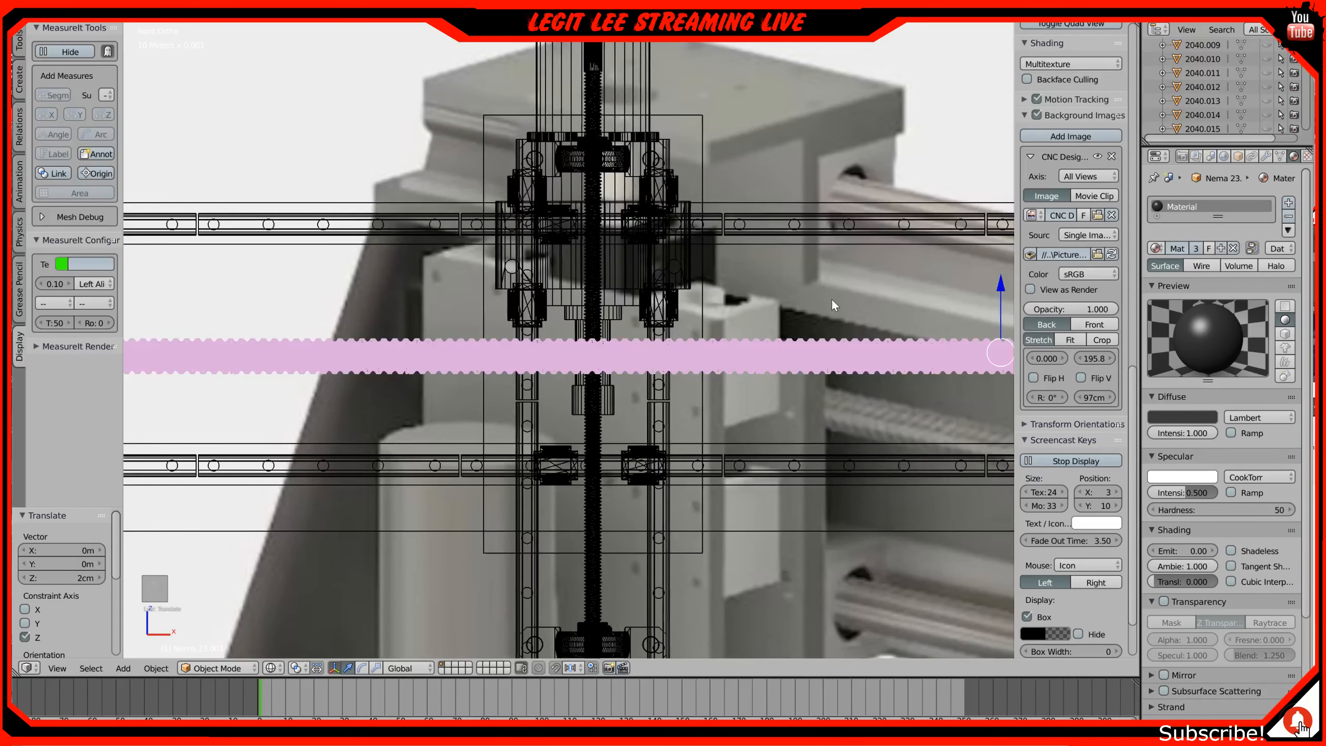
{"action": "middle_click_drag", "start_coordinate": [834, 298], "coordinate": [477, 268], "text": "shift"}
{"action": "middle_click_drag", "start_coordinate": [752, 265], "coordinate": [527, 313], "text": "shift"}
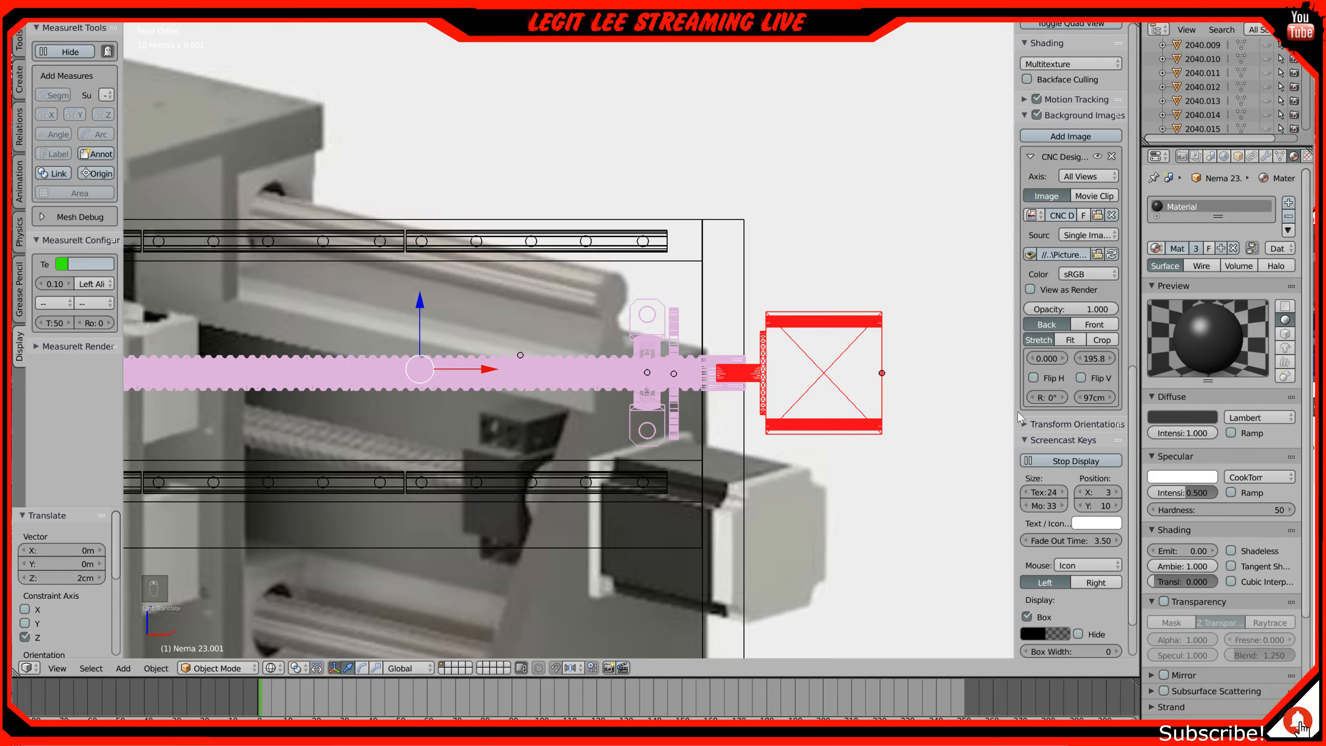
{"action": "left_click", "coordinate": [1097, 157]}
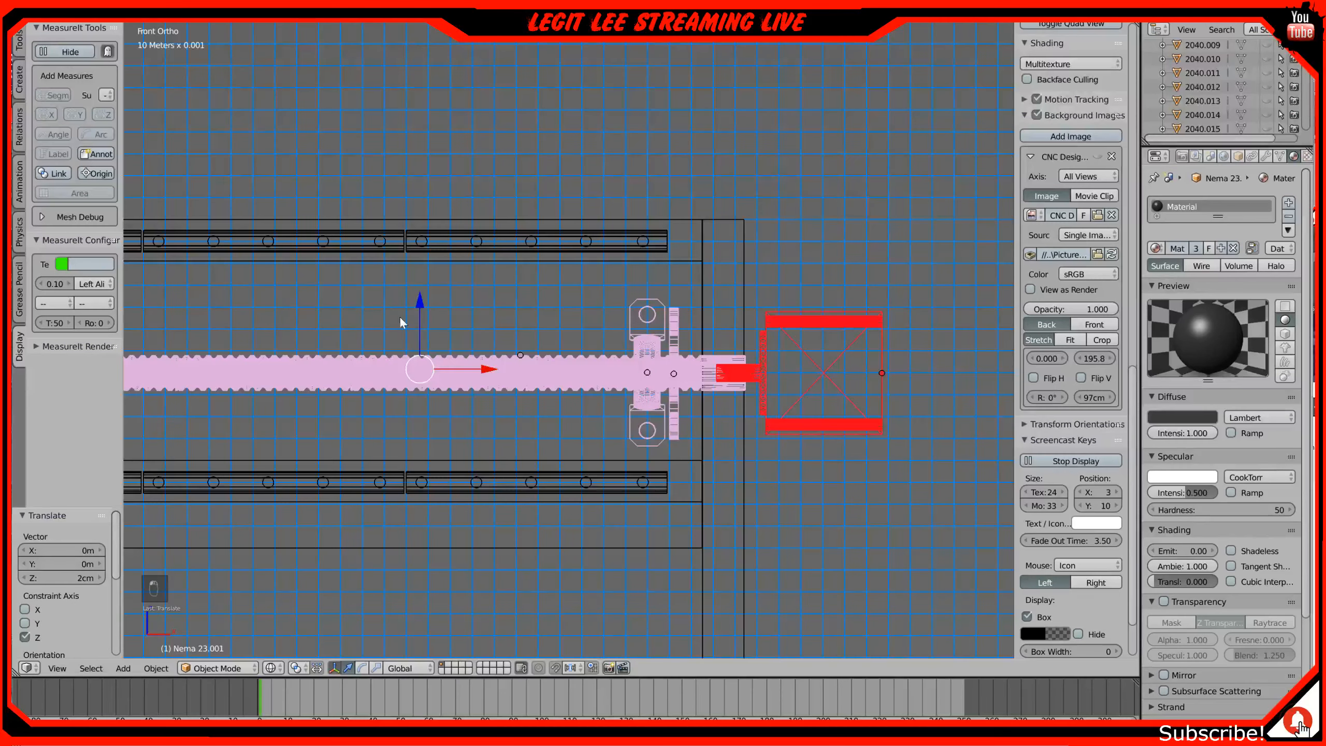
{"action": "scroll", "coordinate": [414, 331], "scroll_direction": "up", "scroll_amount": 4}
{"action": "middle_click_drag", "start_coordinate": [421, 331], "coordinate": [725, 320], "text": "shift"}
{"action": "scroll", "coordinate": [503, 295], "scroll_direction": "up", "scroll_amount": 3}
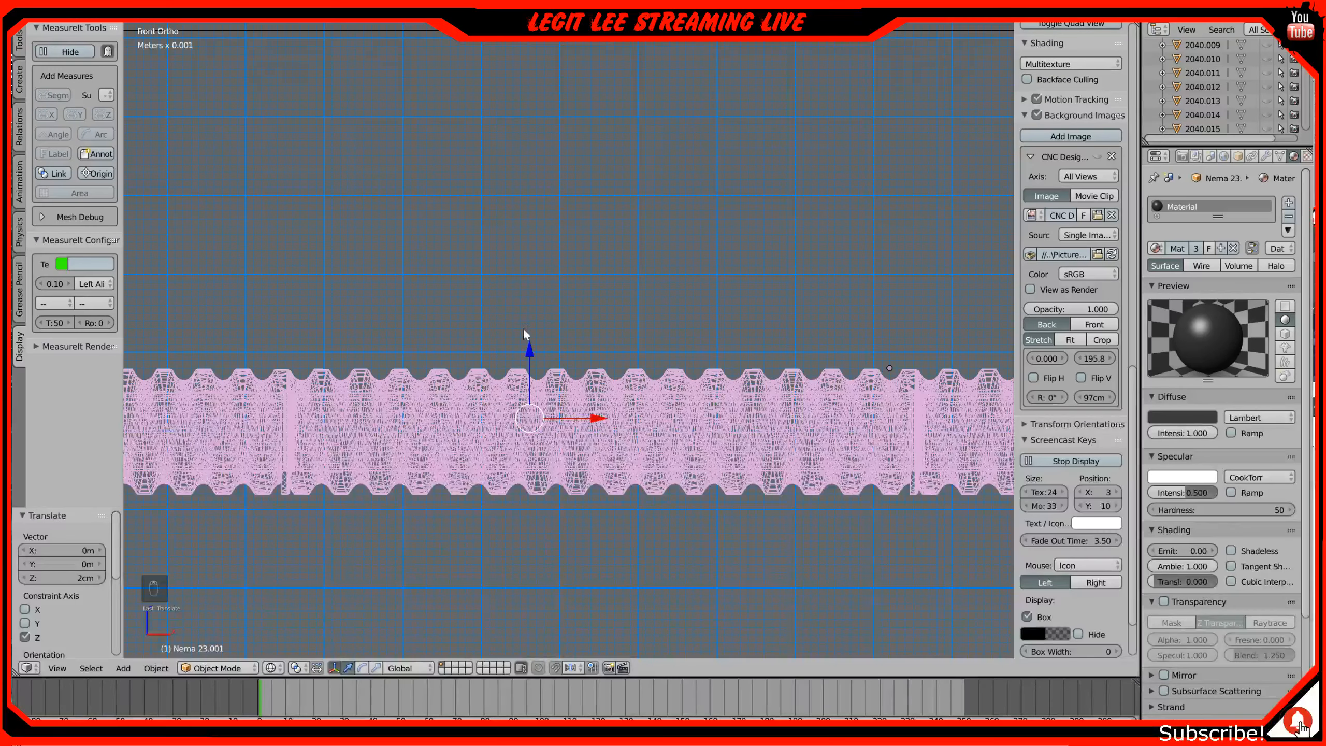
{"action": "left_click_drag", "start_coordinate": [528, 355], "coordinate": [531, 319]}
{"action": "scroll", "coordinate": [665, 360], "scroll_direction": "down", "scroll_amount": 7}
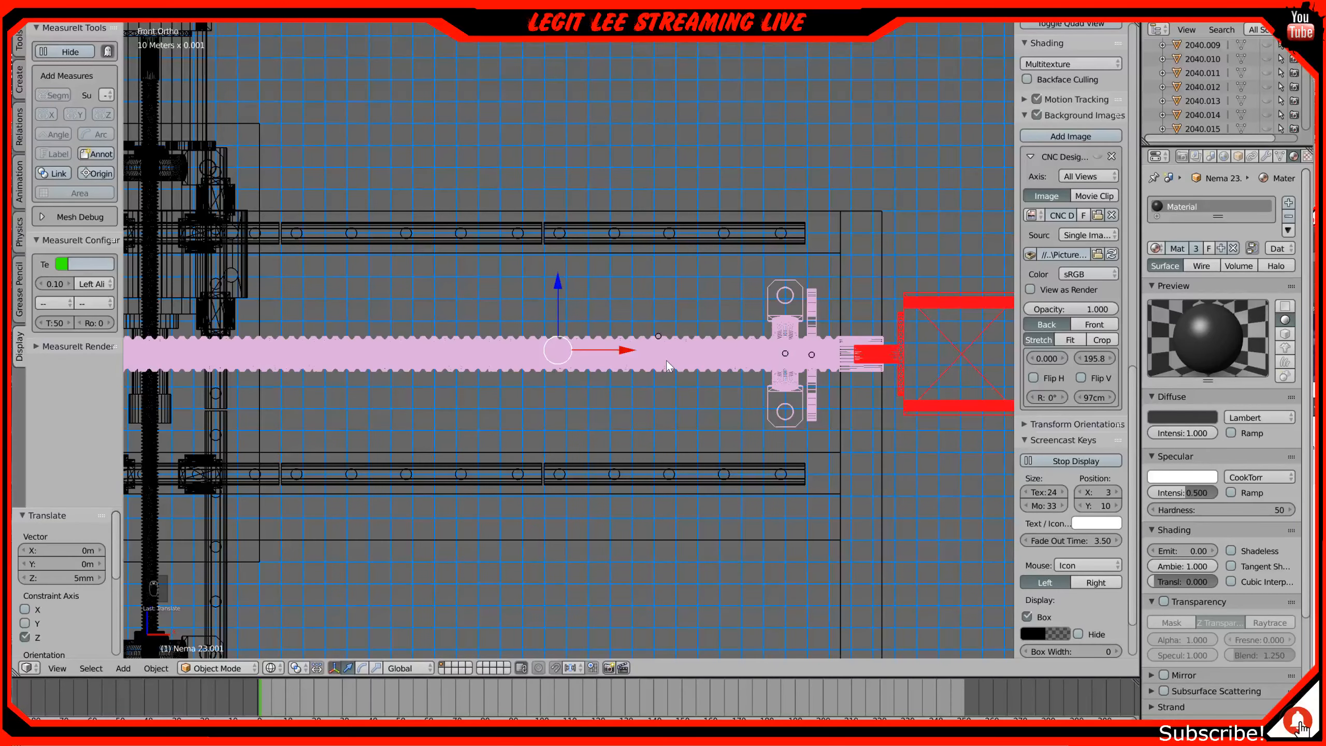
{"action": "scroll", "coordinate": [666, 361], "scroll_direction": "down", "scroll_amount": 3}
Step: Select the ball screw's left end bearing and move it 4 cm along Y in the top view to line up with the screw
{"action": "mouse_move", "coordinate": [756, 361]}
{"action": "middle_mouse_down"}
{"action": "mouse_move", "coordinate": [702, 357]}
{"action": "mouse_move", "coordinate": [652, 375]}
{"action": "mouse_move", "coordinate": [668, 360]}
{"action": "mouse_move", "coordinate": [787, 368]}
{"action": "mouse_move", "coordinate": [634, 376]}
{"action": "mouse_move", "coordinate": [652, 377]}
{"action": "middle_mouse_up"}
{"action": "key", "text": "z"}
{"action": "middle_click_drag", "start_coordinate": [543, 373], "coordinate": [594, 392]}
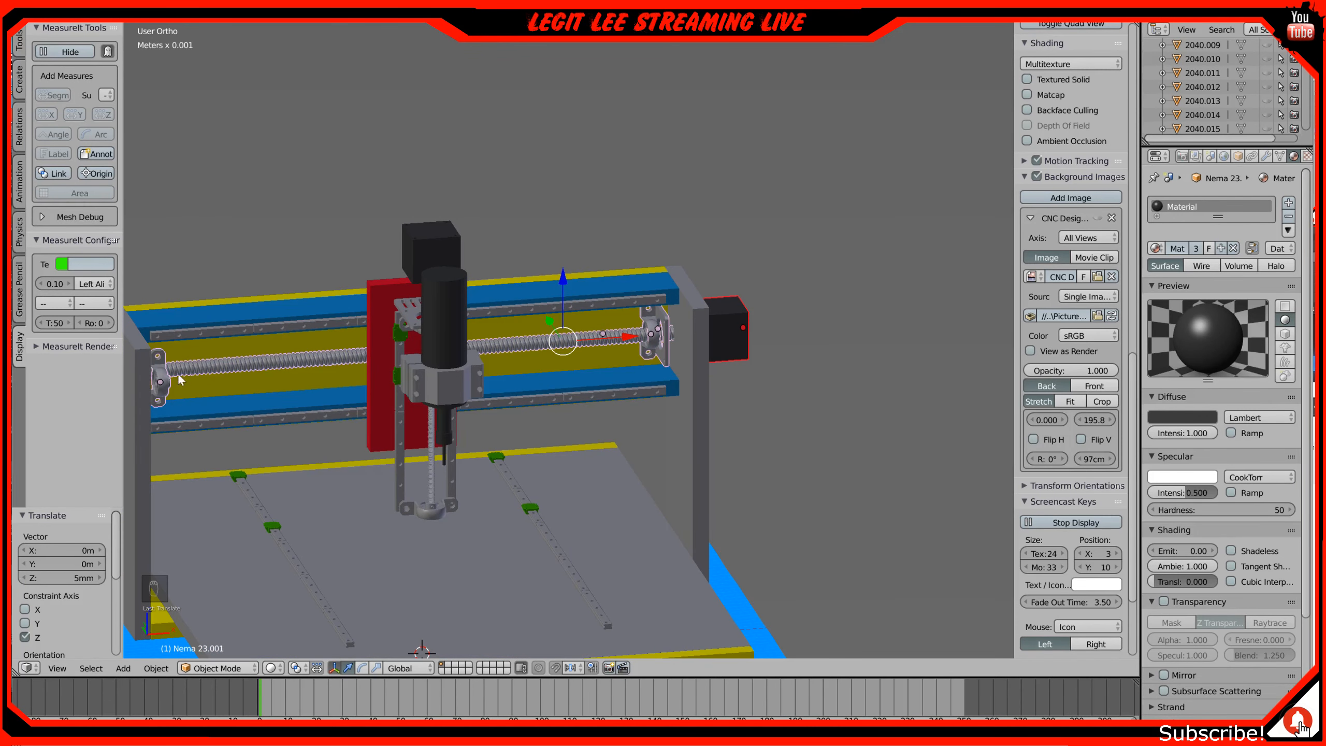
{"action": "middle_click_drag", "start_coordinate": [193, 383], "coordinate": [157, 381]}
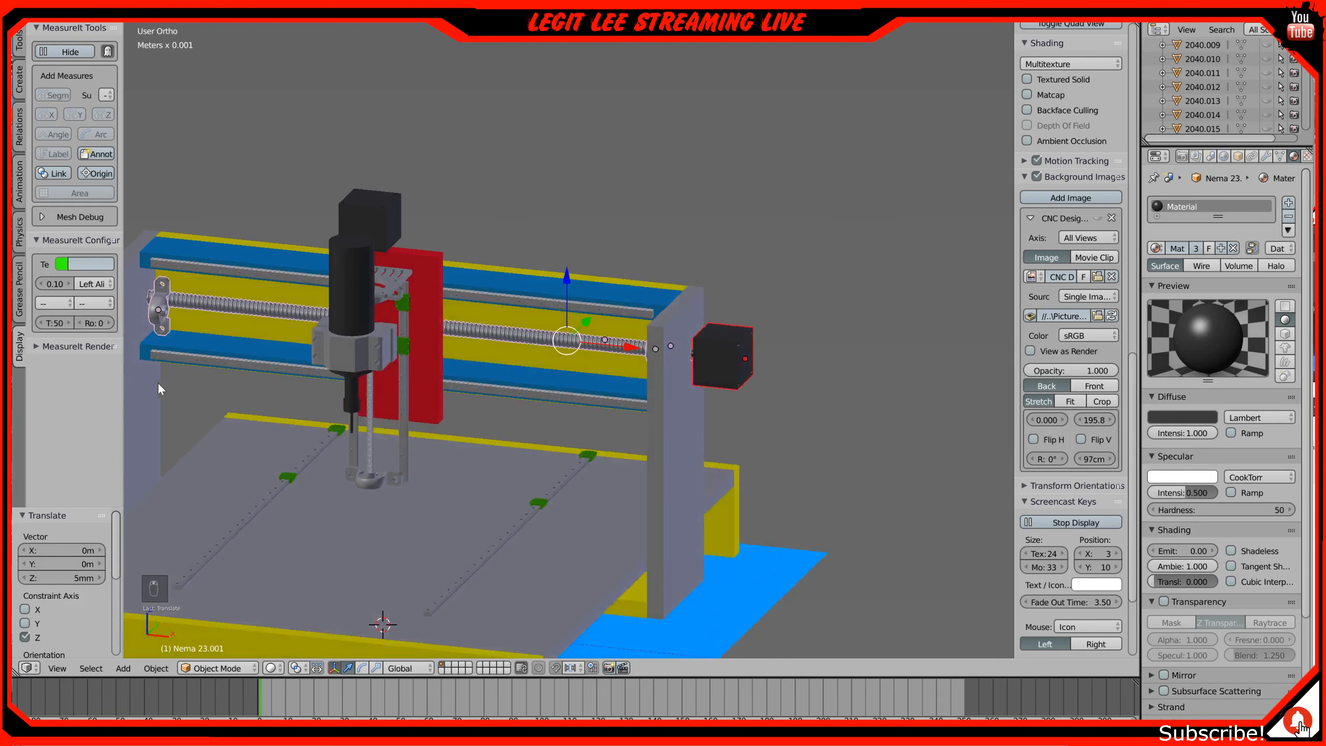
{"action": "right_click", "coordinate": [153, 320]}
{"action": "key", "text": "KP_7"}
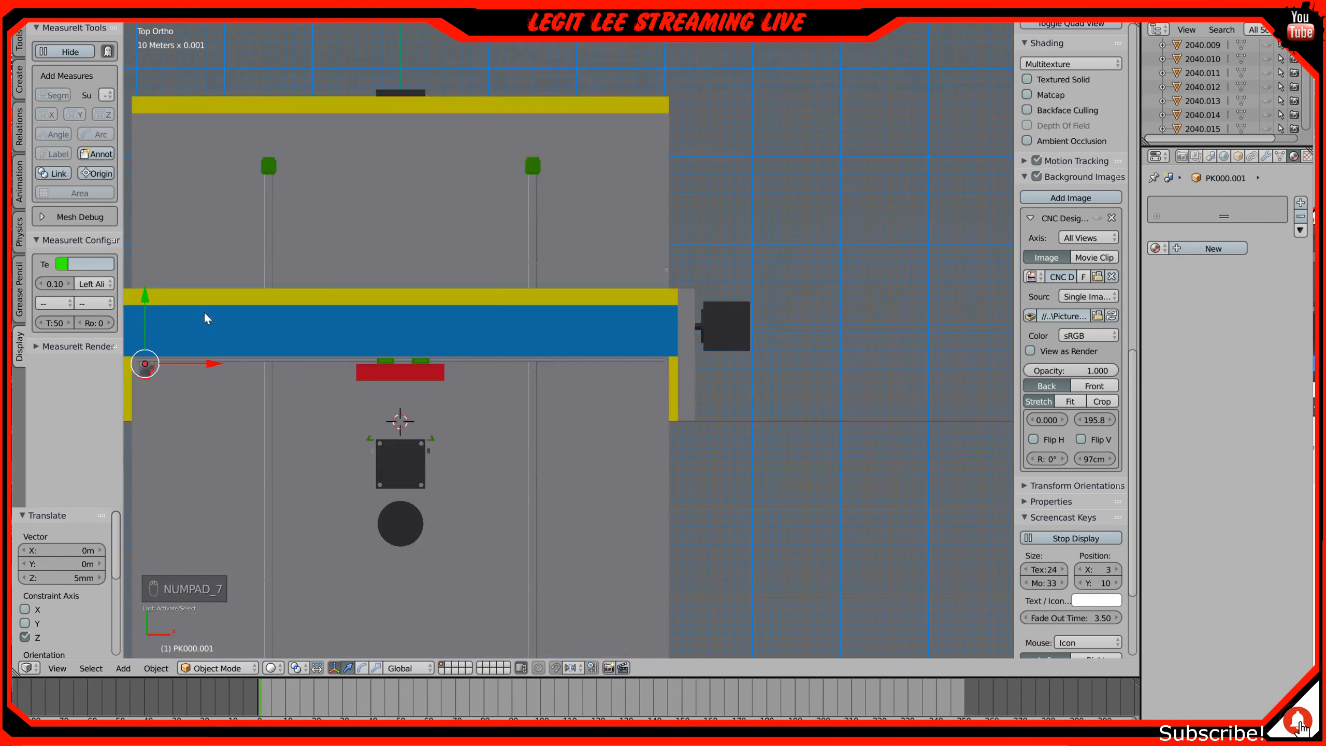
{"action": "key", "text": "z"}
{"action": "middle_click_drag", "start_coordinate": [204, 312], "coordinate": [671, 336], "text": "shift"}
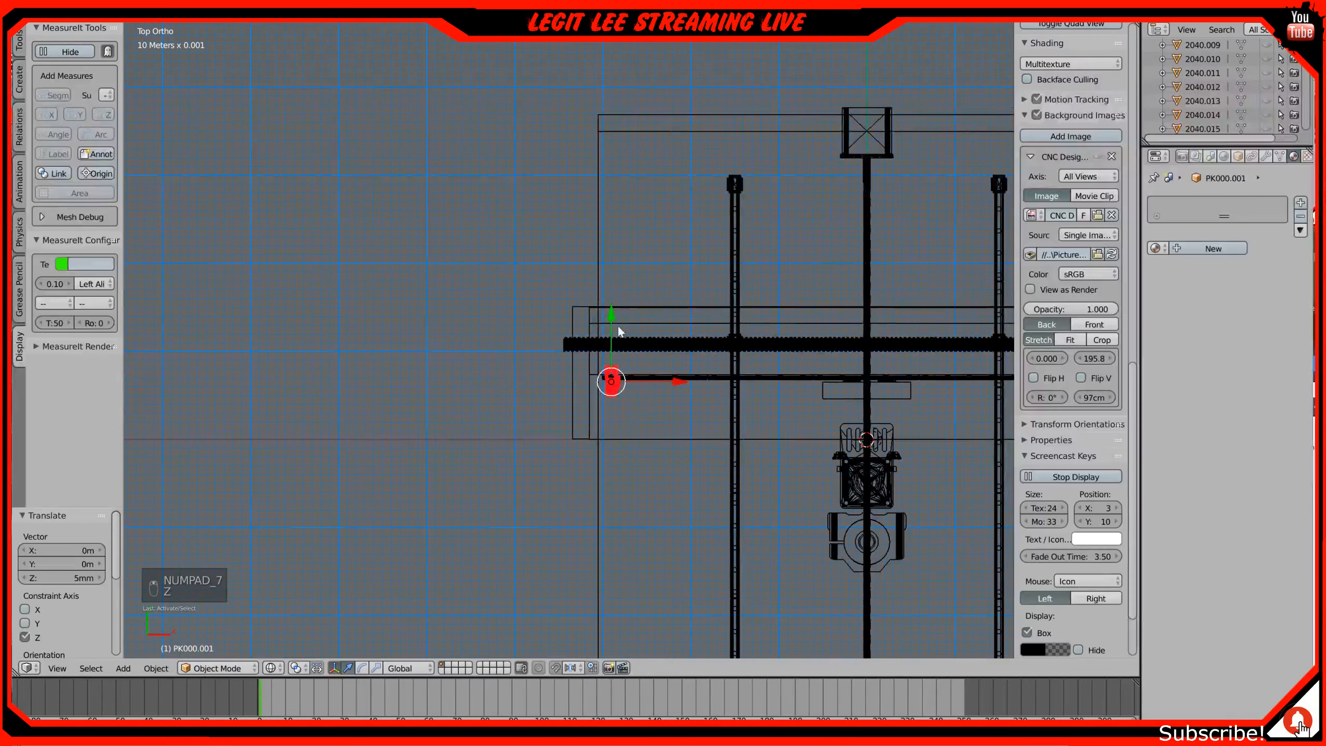
{"action": "left_click_drag", "start_coordinate": [613, 313], "coordinate": [611, 270]}
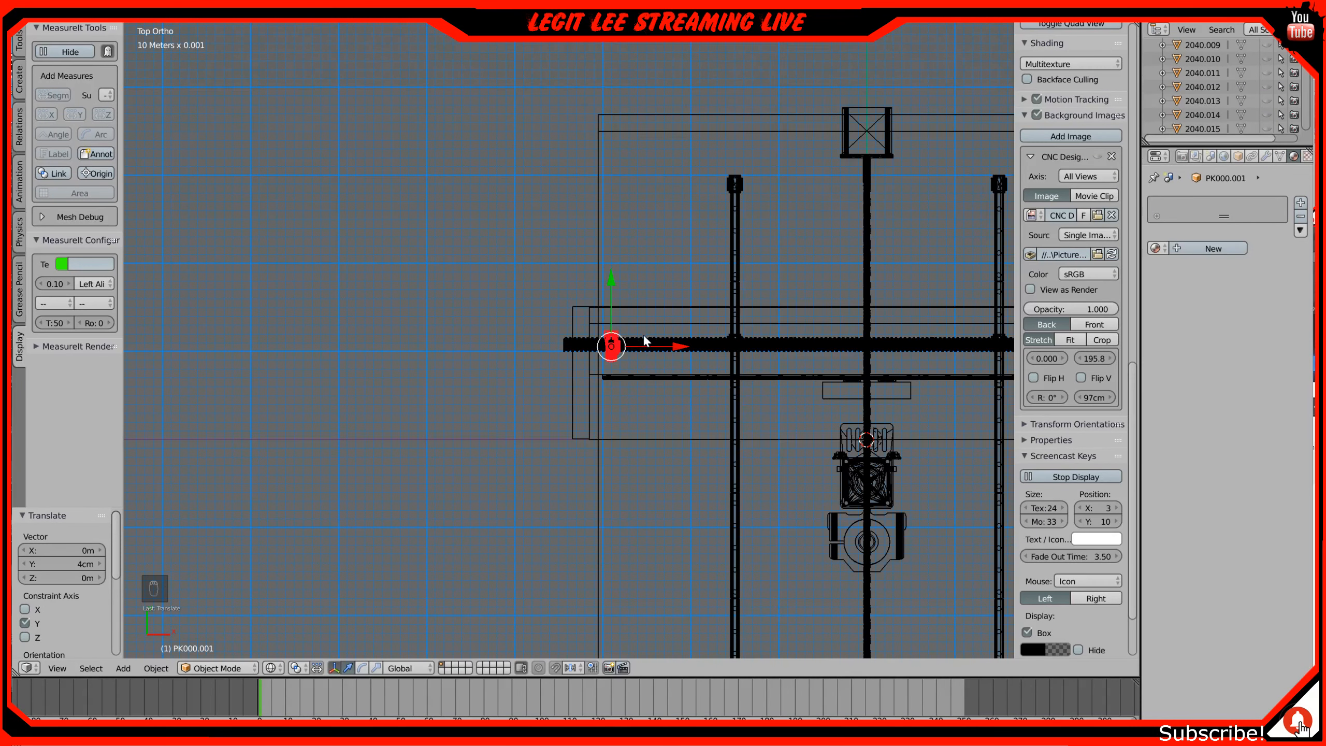
{"action": "key", "text": "z"}
Step: Examine the gantry from several angles, checking the ball screw, its bearings, the motor and the side plates against the boards
{"action": "middle_click_drag", "start_coordinate": [689, 347], "coordinate": [406, 318]}
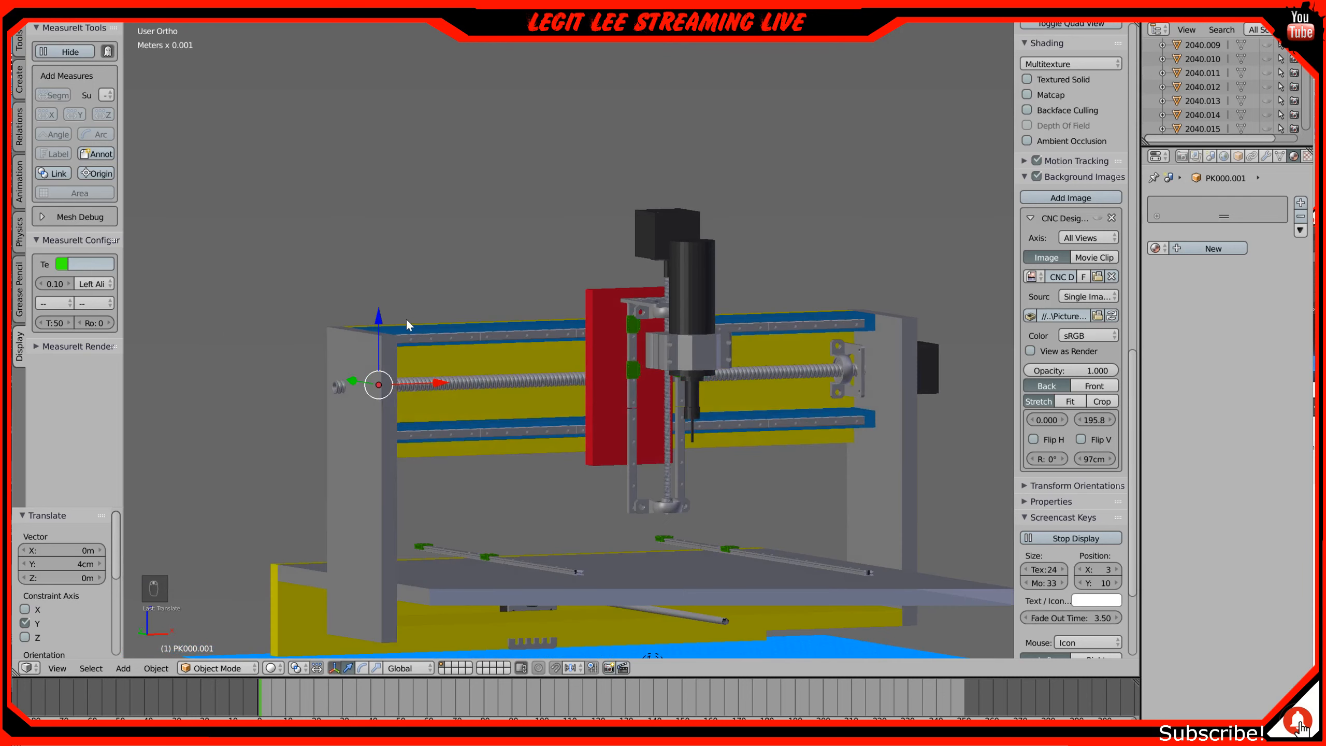
{"action": "middle_click_drag", "start_coordinate": [493, 337], "coordinate": [498, 387]}
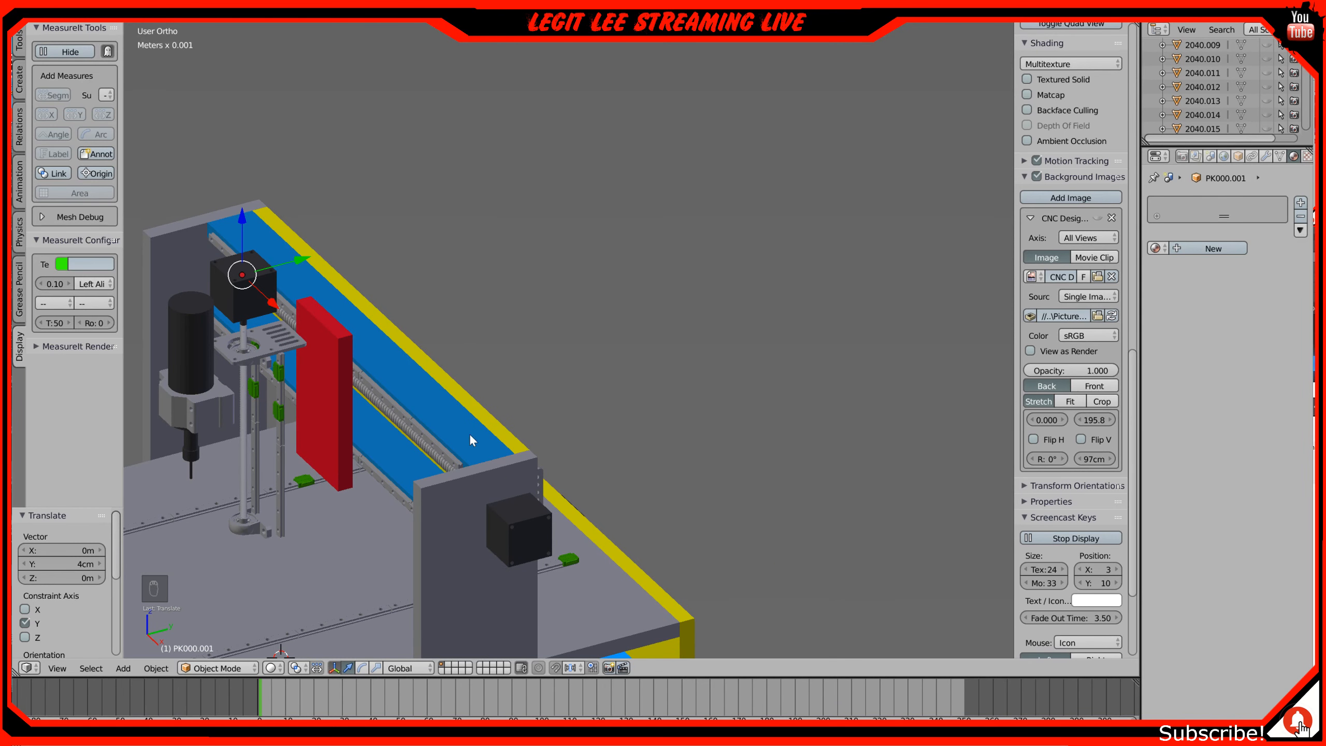
{"action": "middle_click_drag", "start_coordinate": [407, 344], "coordinate": [377, 280]}
{"action": "middle_click_drag", "start_coordinate": [872, 286], "coordinate": [374, 437]}
{"action": "middle_click_drag", "start_coordinate": [808, 444], "coordinate": [720, 439]}
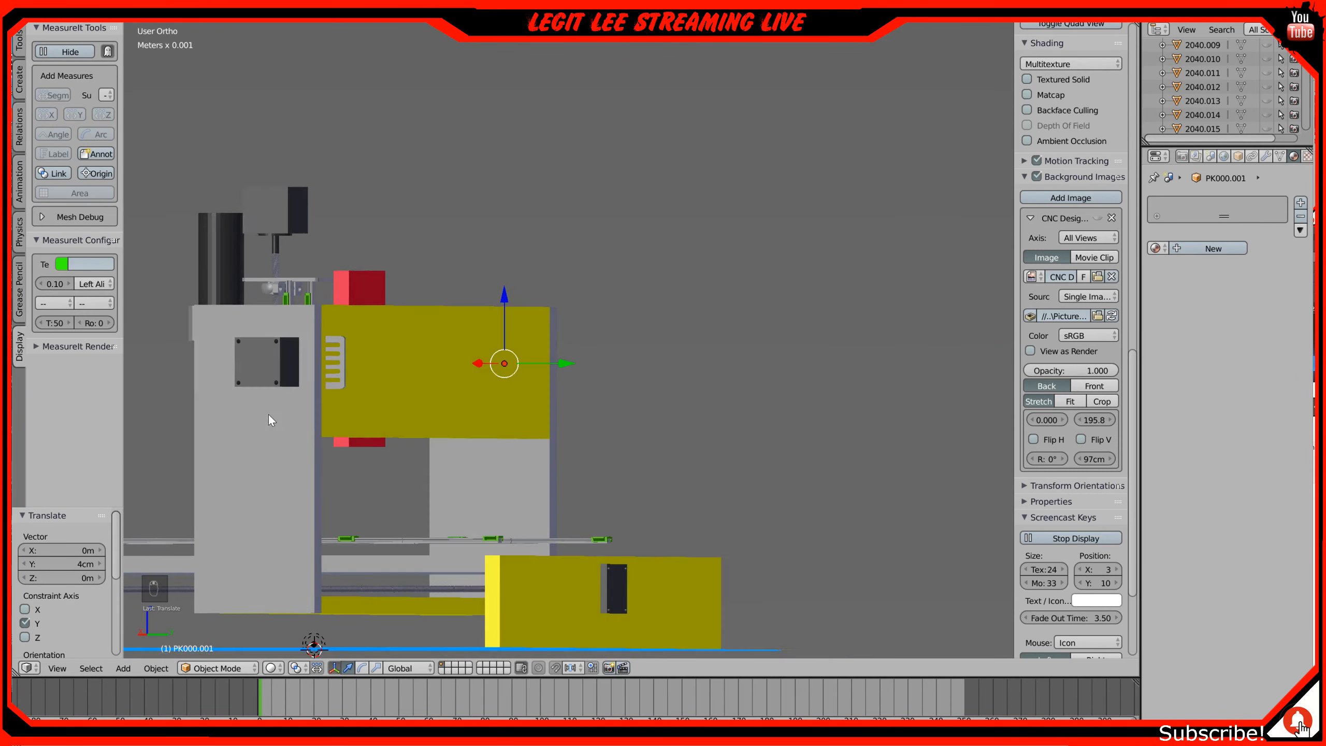
{"action": "middle_click_drag", "start_coordinate": [270, 418], "coordinate": [394, 429]}
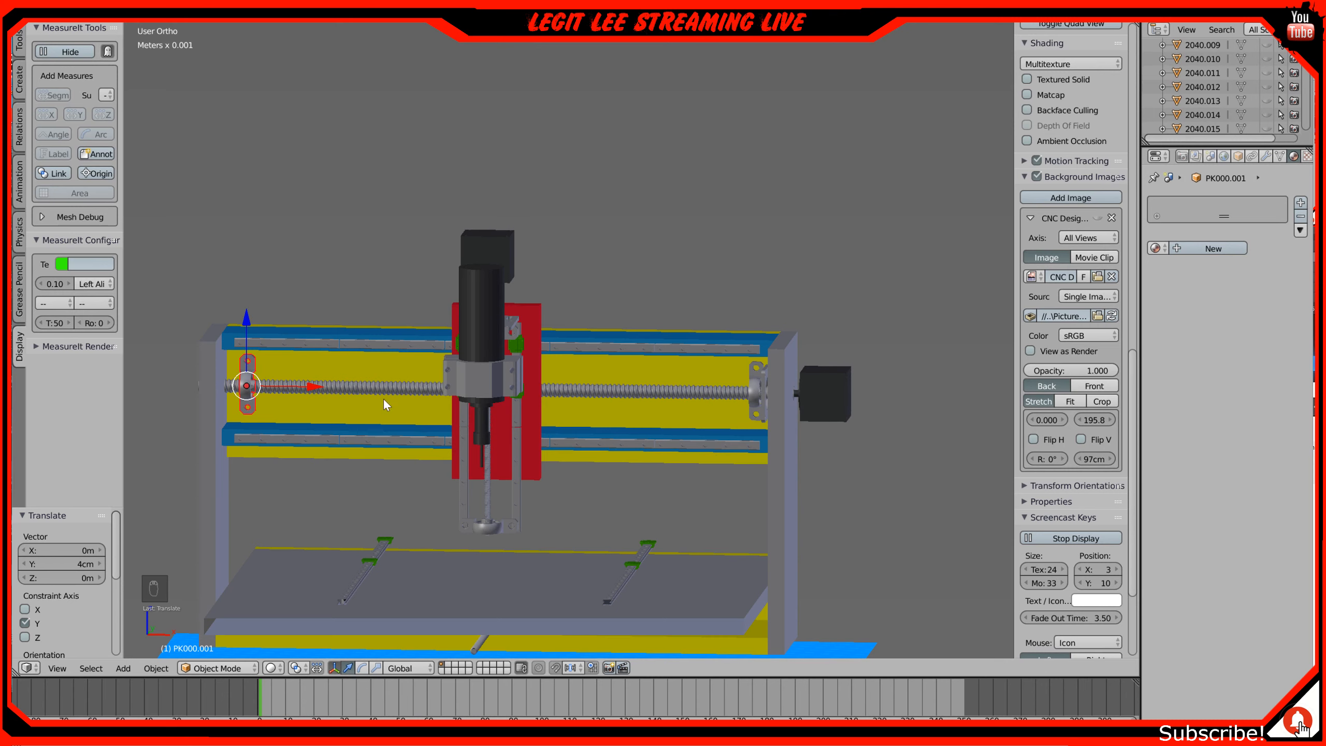
{"action": "middle_click_drag", "start_coordinate": [665, 370], "coordinate": [458, 396]}
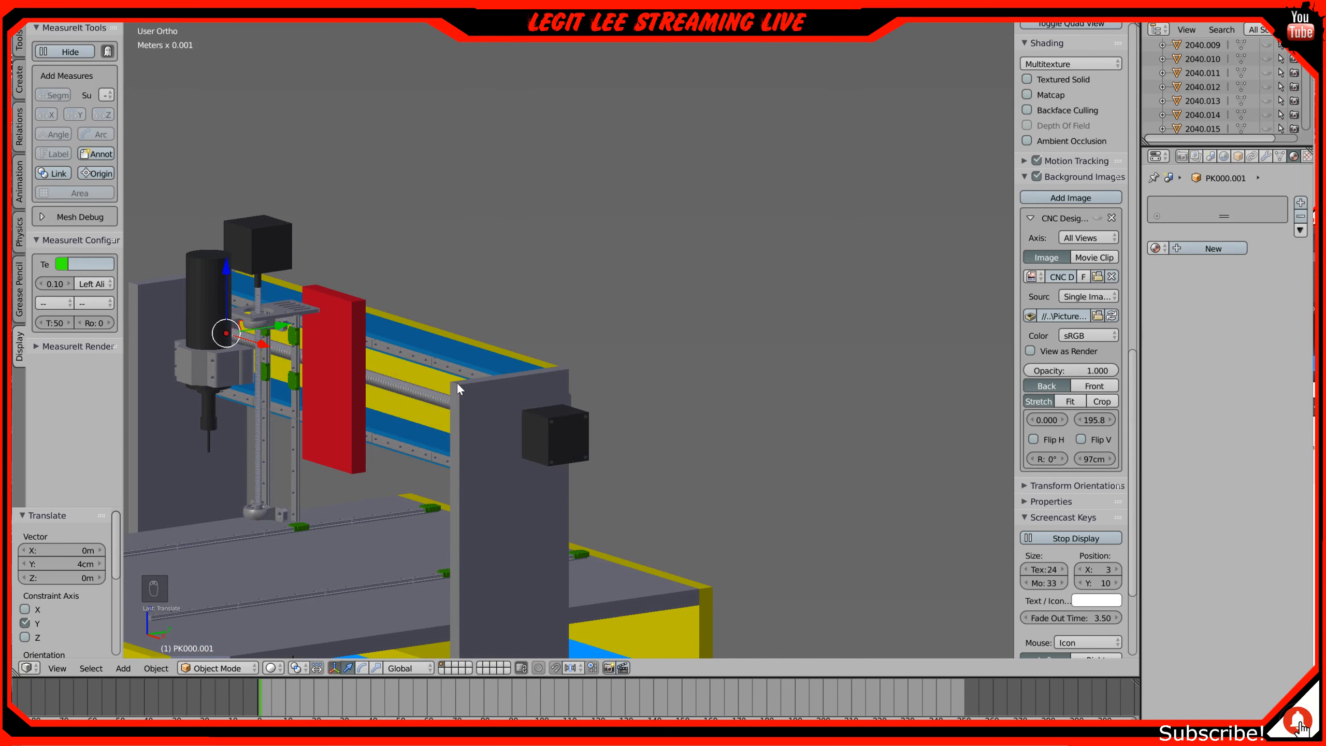
{"action": "middle_click_drag", "start_coordinate": [383, 370], "coordinate": [593, 262], "text": "shift"}
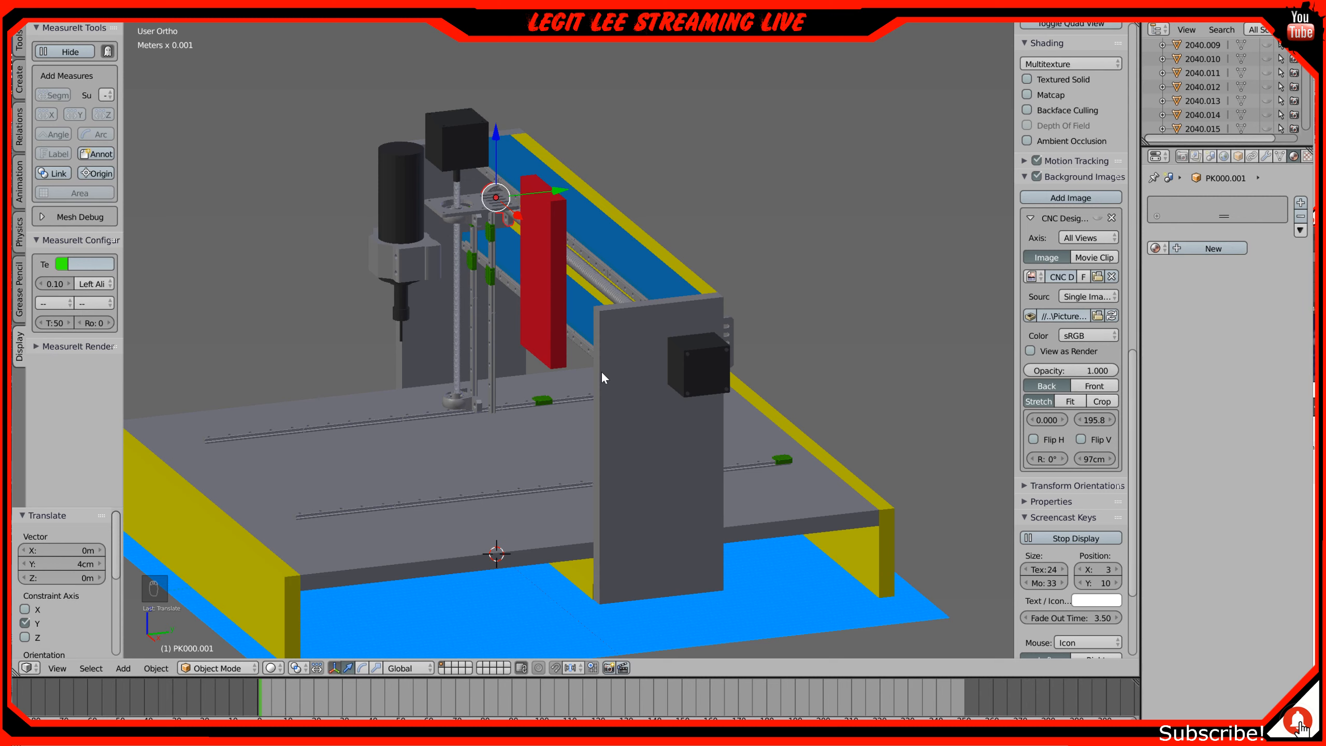
Step: Slant the near side plate's front edge by moving its top front corner vertices 7.3 cm along Y in the right view
{"action": "key", "text": "KP_3"}
{"action": "middle_click_drag", "start_coordinate": [496, 228], "coordinate": [578, 344], "text": "shift"}
{"action": "right_click", "coordinate": [571, 317]}
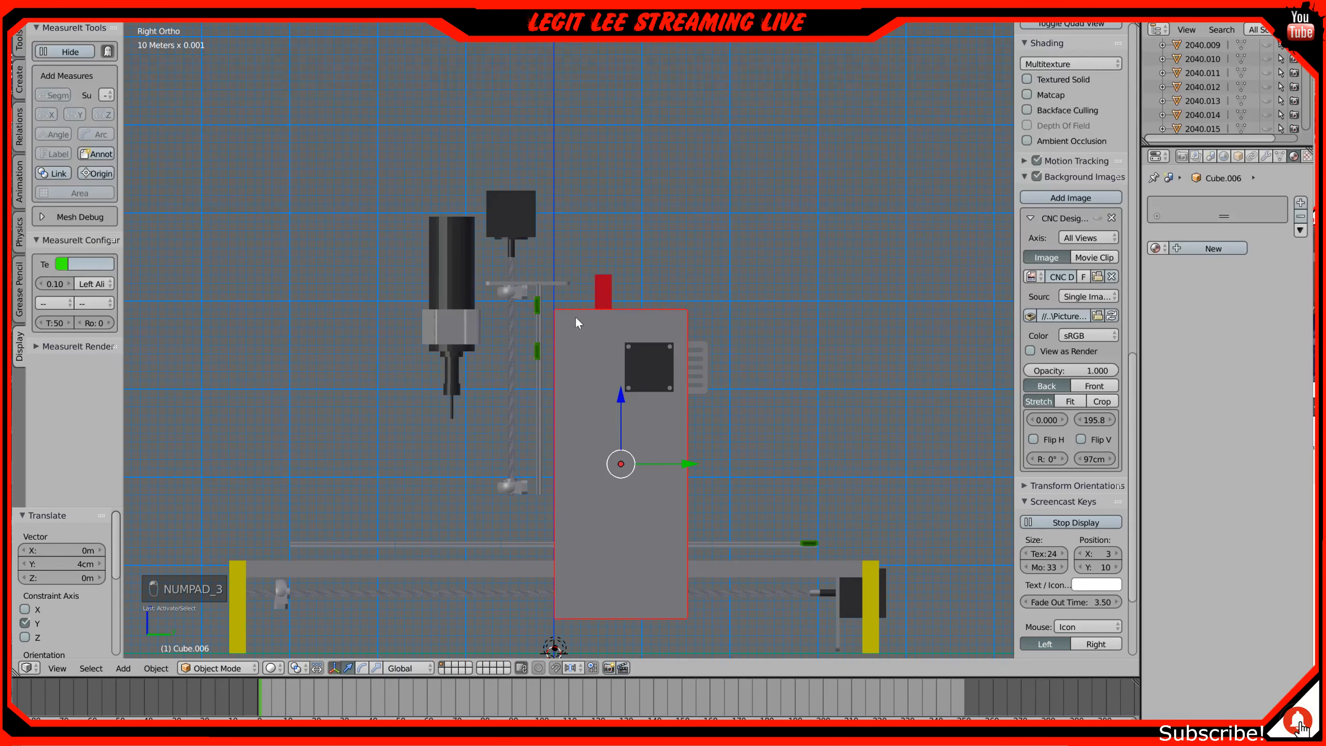
{"action": "scroll", "coordinate": [575, 315], "scroll_direction": "up", "scroll_amount": 4}
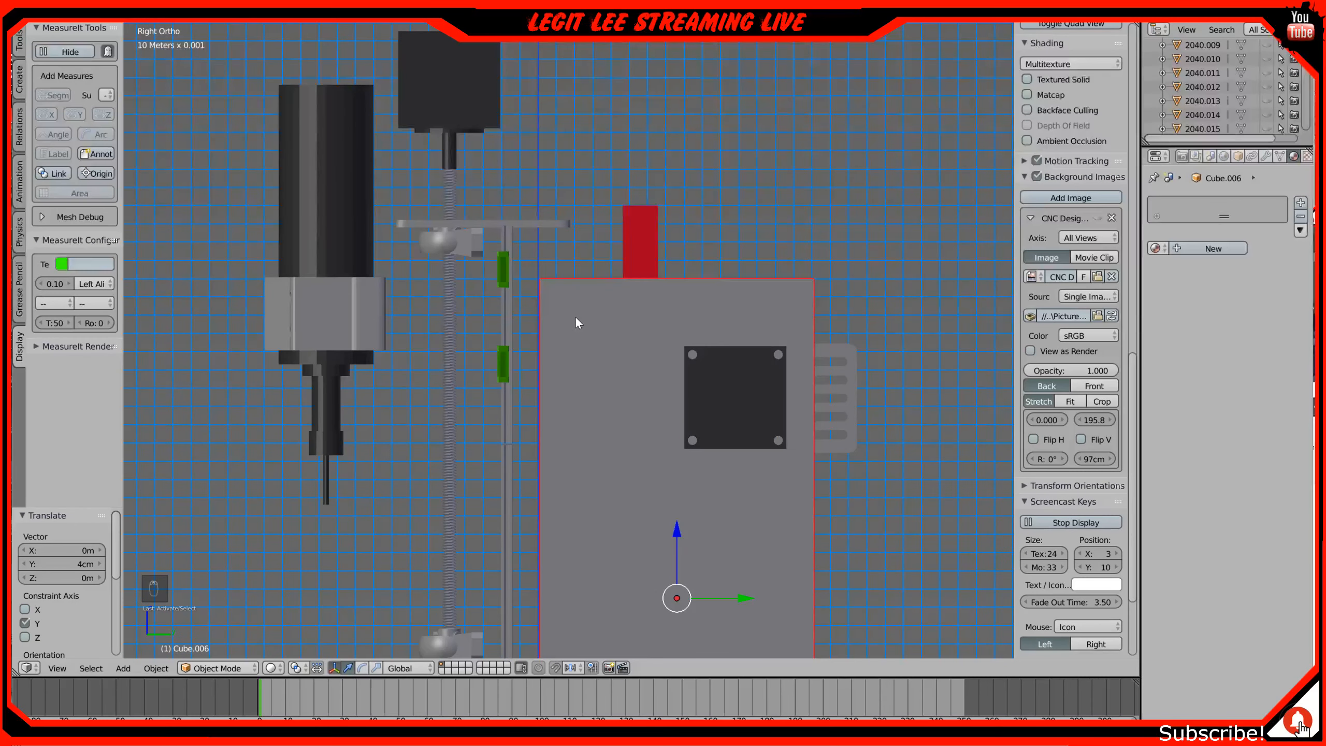
{"action": "scroll", "coordinate": [575, 317], "scroll_direction": "up", "scroll_amount": 2}
{"action": "key", "text": "Tab"}
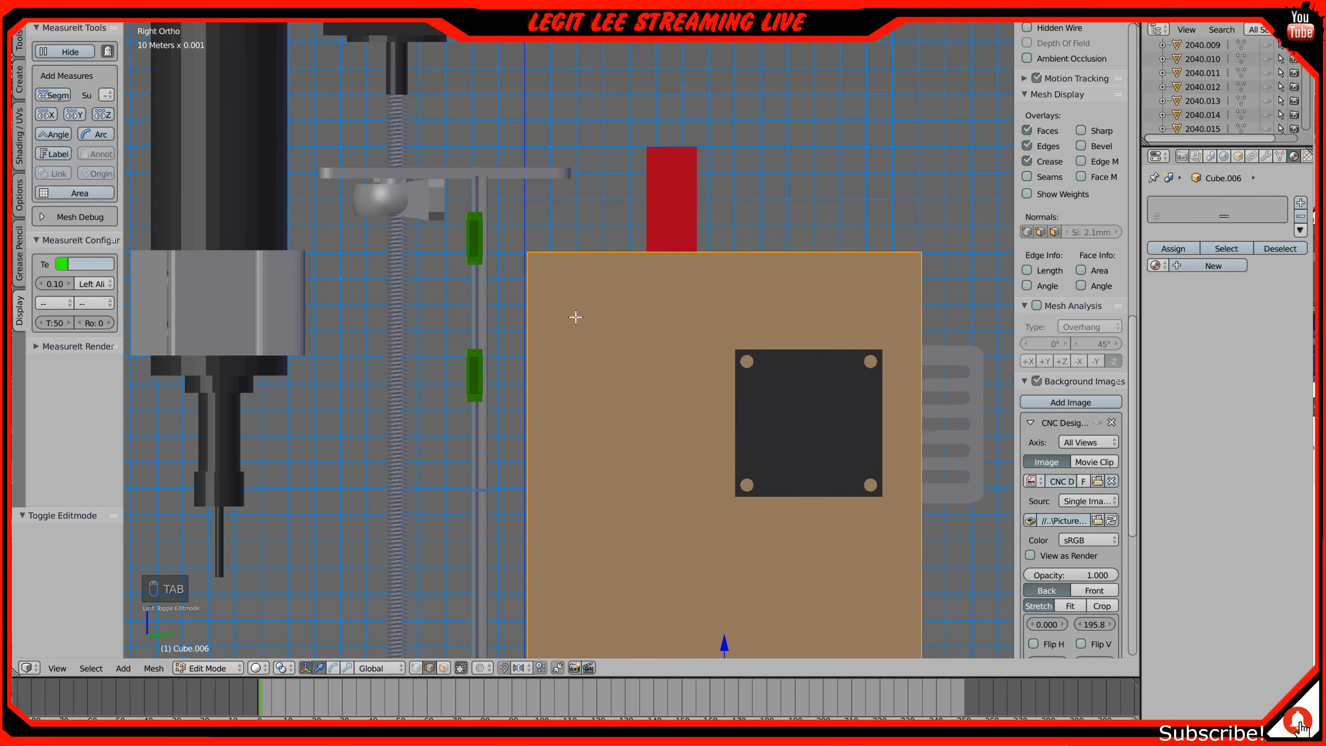
{"action": "key", "text": "a"}
{"action": "key", "text": "a"}
{"action": "key", "text": "z"}
{"action": "key", "text": "b"}
{"action": "left_click_drag", "start_coordinate": [529, 249], "coordinate": [522, 259]}
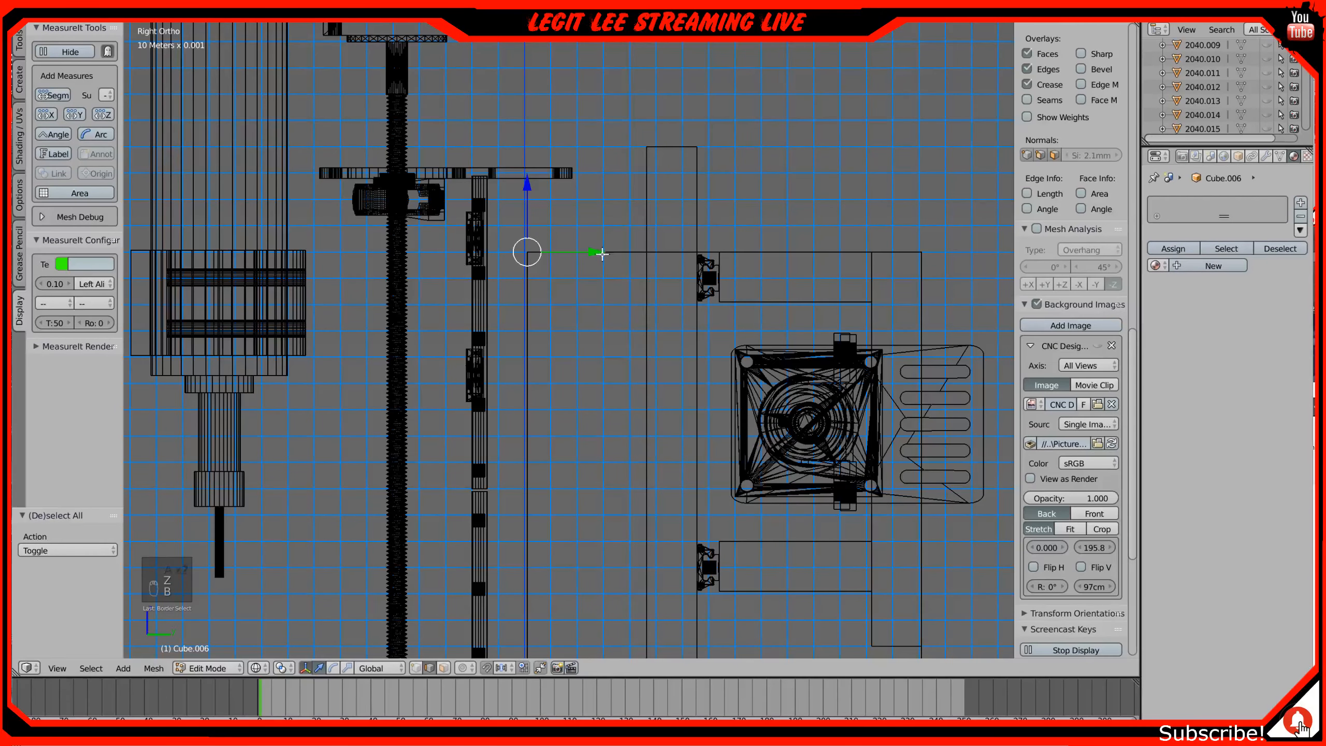
{"action": "middle_click_drag", "start_coordinate": [753, 259], "coordinate": [685, 269], "text": "shift"}
{"action": "scroll", "coordinate": [678, 272], "scroll_direction": "up", "scroll_amount": 4}
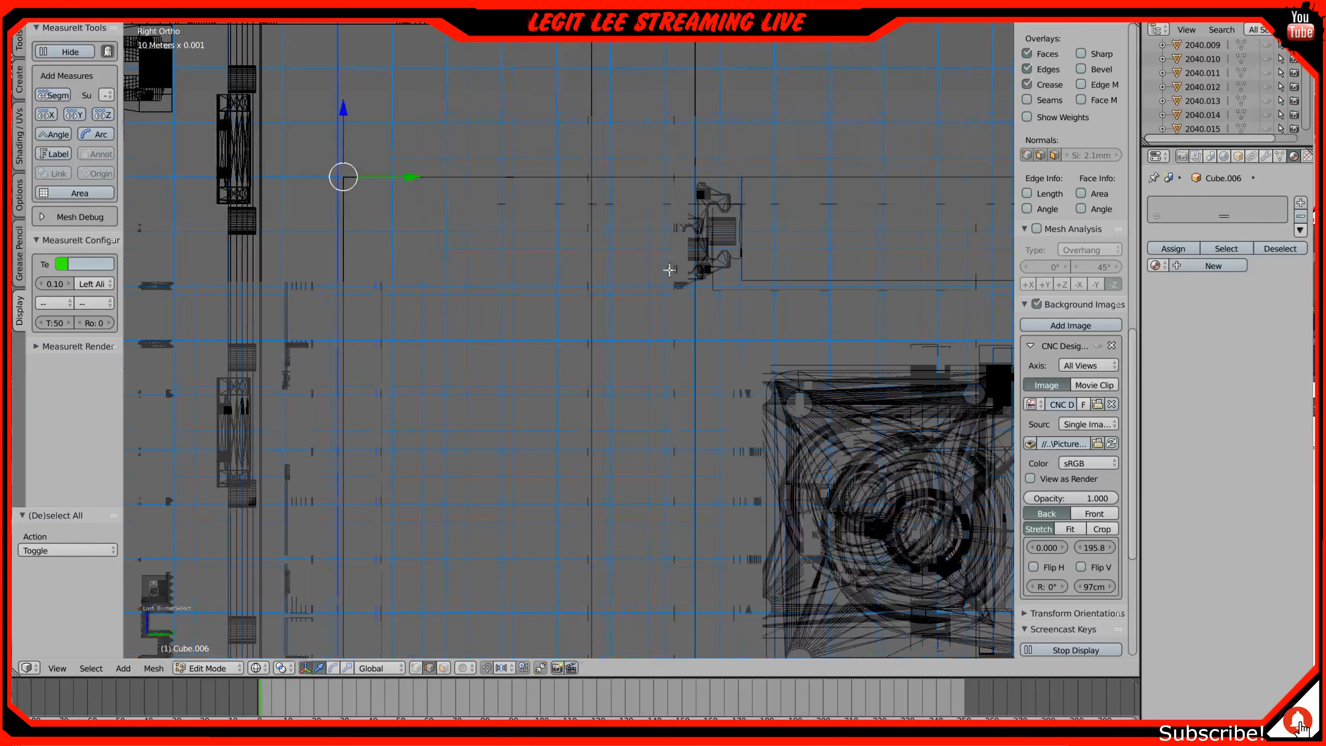
{"action": "scroll", "coordinate": [754, 198], "scroll_direction": "up", "scroll_amount": 1}
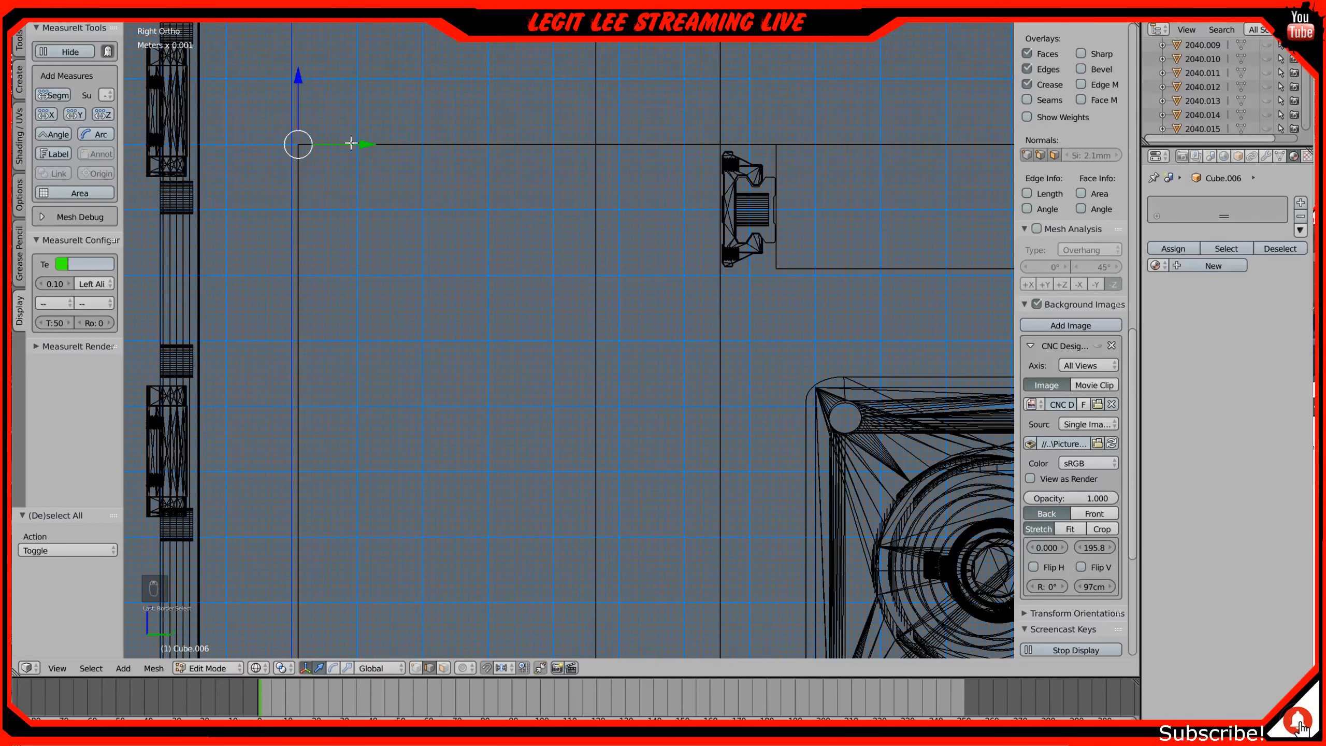
{"action": "left_click_drag", "start_coordinate": [356, 145], "coordinate": [840, 163]}
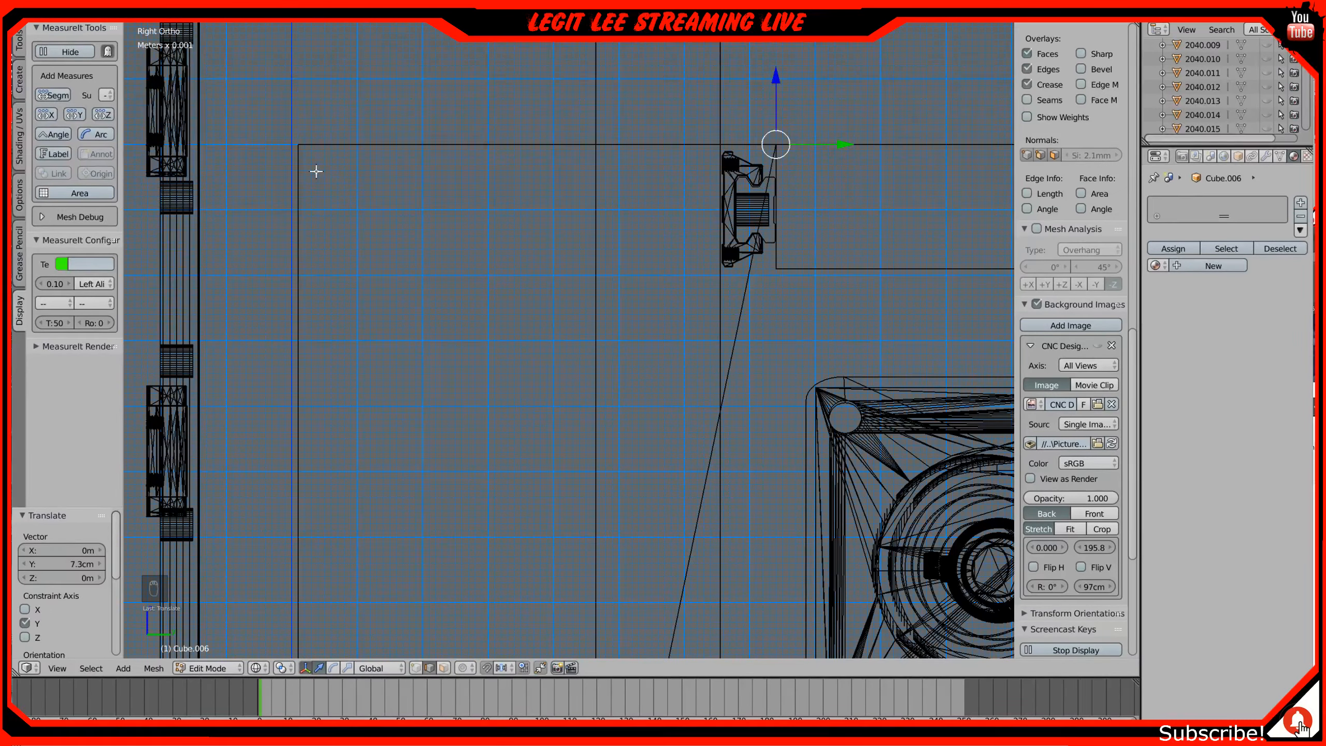
{"action": "key", "text": "Tab"}
Step: Slant the opposite side plate to match by moving its top front corner vertices 7.3 cm along Y, and return to solid shading
{"action": "left_click", "coordinate": [340, 145]}
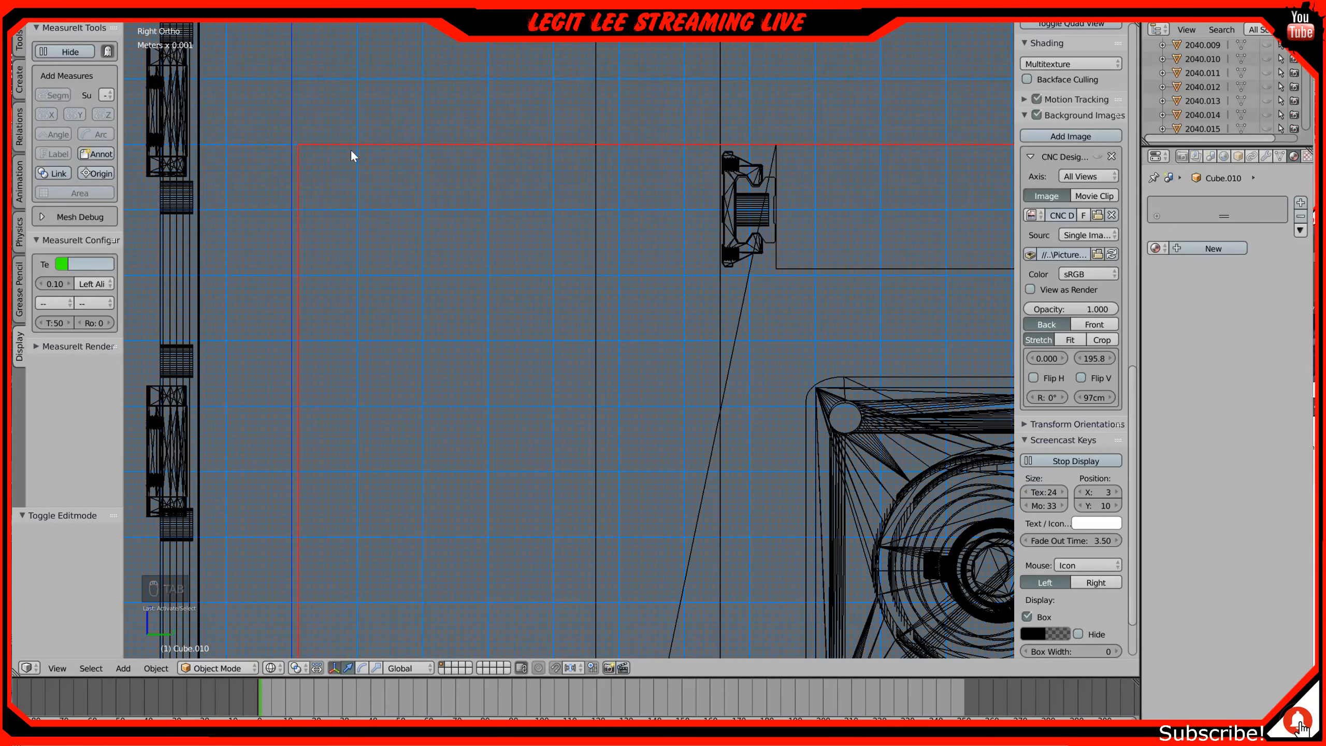
{"action": "key", "text": "Tab"}
{"action": "key", "text": "a"}
{"action": "key", "text": "b"}
{"action": "left_click_drag", "start_coordinate": [261, 133], "coordinate": [842, 167]}
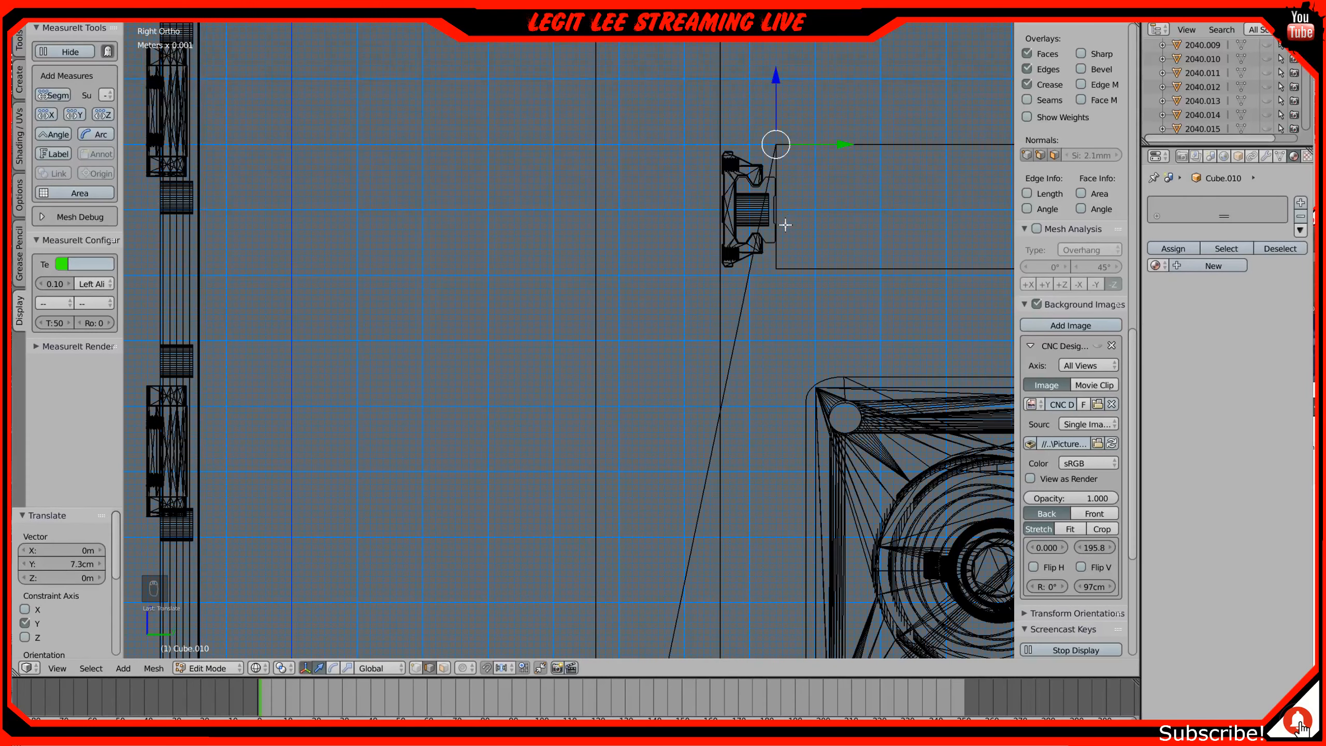
{"action": "key", "text": "z"}
{"action": "scroll", "coordinate": [786, 225], "scroll_direction": "down", "scroll_amount": 5}
{"action": "middle_click_drag", "start_coordinate": [524, 351], "coordinate": [586, 370]}
{"action": "scroll", "coordinate": [586, 370], "scroll_direction": "down", "scroll_amount": 2}
{"action": "scroll", "coordinate": [625, 384], "scroll_direction": "down", "scroll_amount": 2}
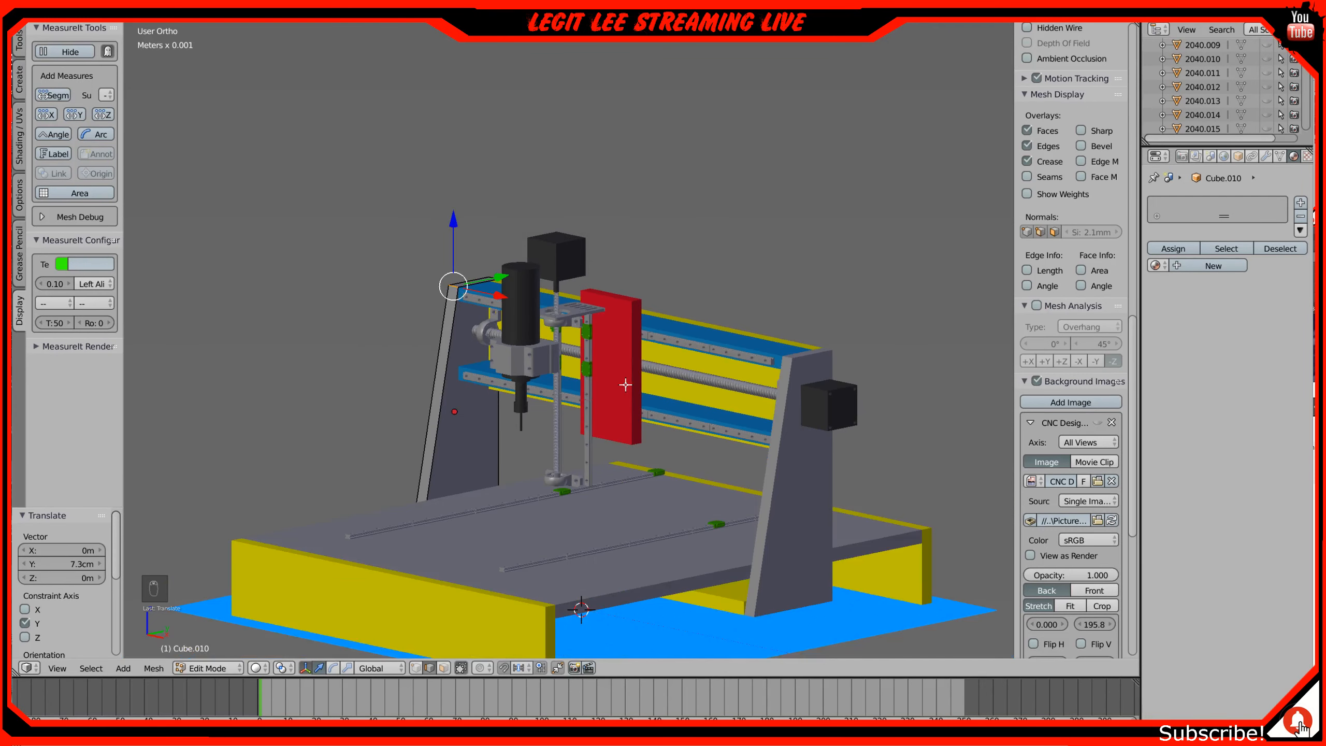
{"action": "key", "text": "Tab"}
Step: Examine the gantry from the front, back and side, checking the slanted side plates, red board and Z-axis parts
{"action": "mouse_move", "coordinate": [624, 383]}
{"action": "middle_mouse_down"}
{"action": "mouse_move", "coordinate": [748, 390]}
{"action": "mouse_move", "coordinate": [489, 390]}
{"action": "mouse_move", "coordinate": [618, 392]}
{"action": "middle_mouse_up"}
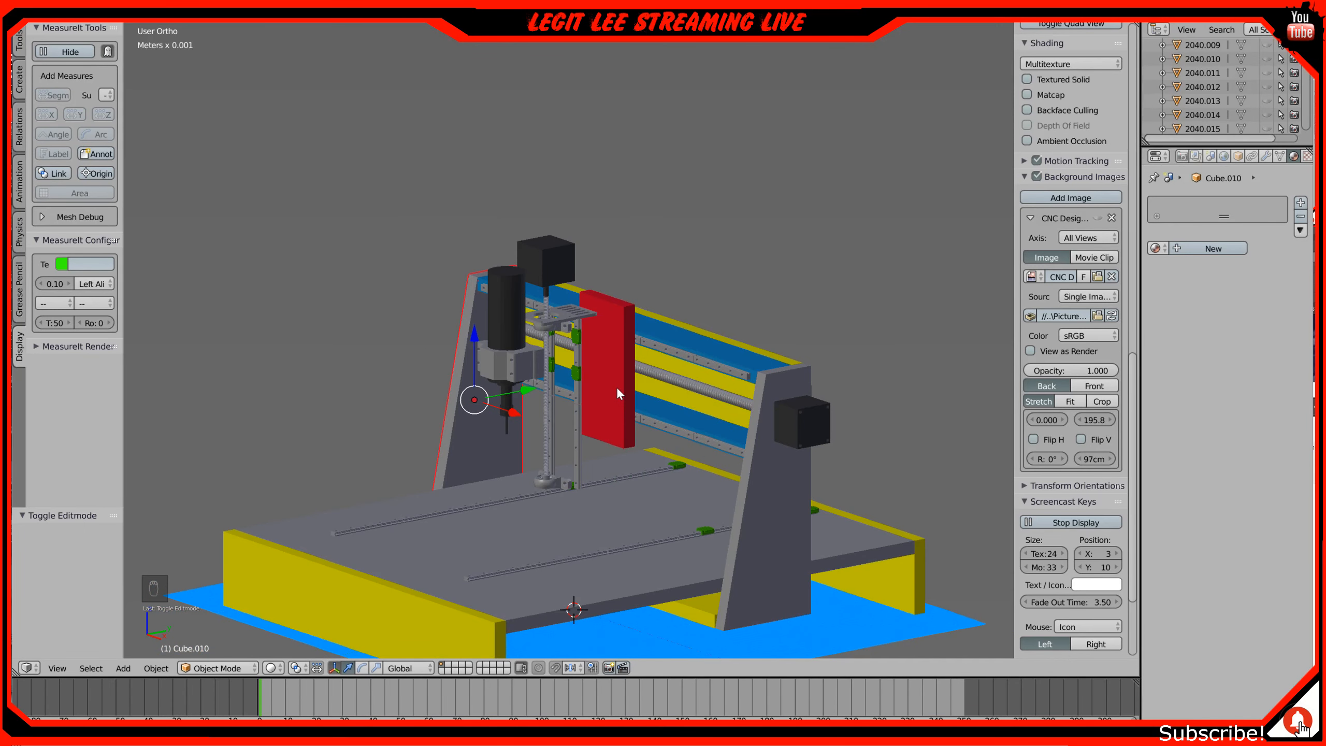
{"action": "middle_click_drag", "start_coordinate": [618, 391], "coordinate": [422, 518]}
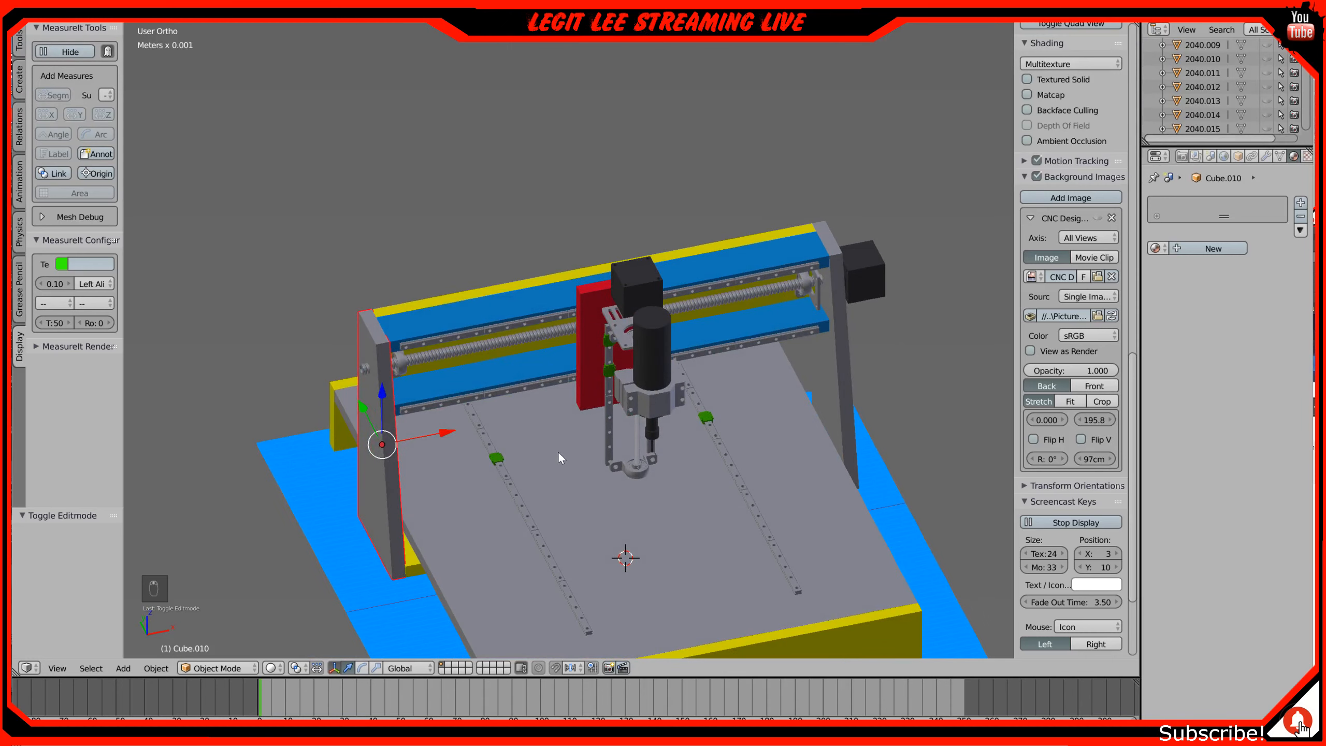
{"action": "middle_click_drag", "start_coordinate": [553, 434], "coordinate": [397, 435]}
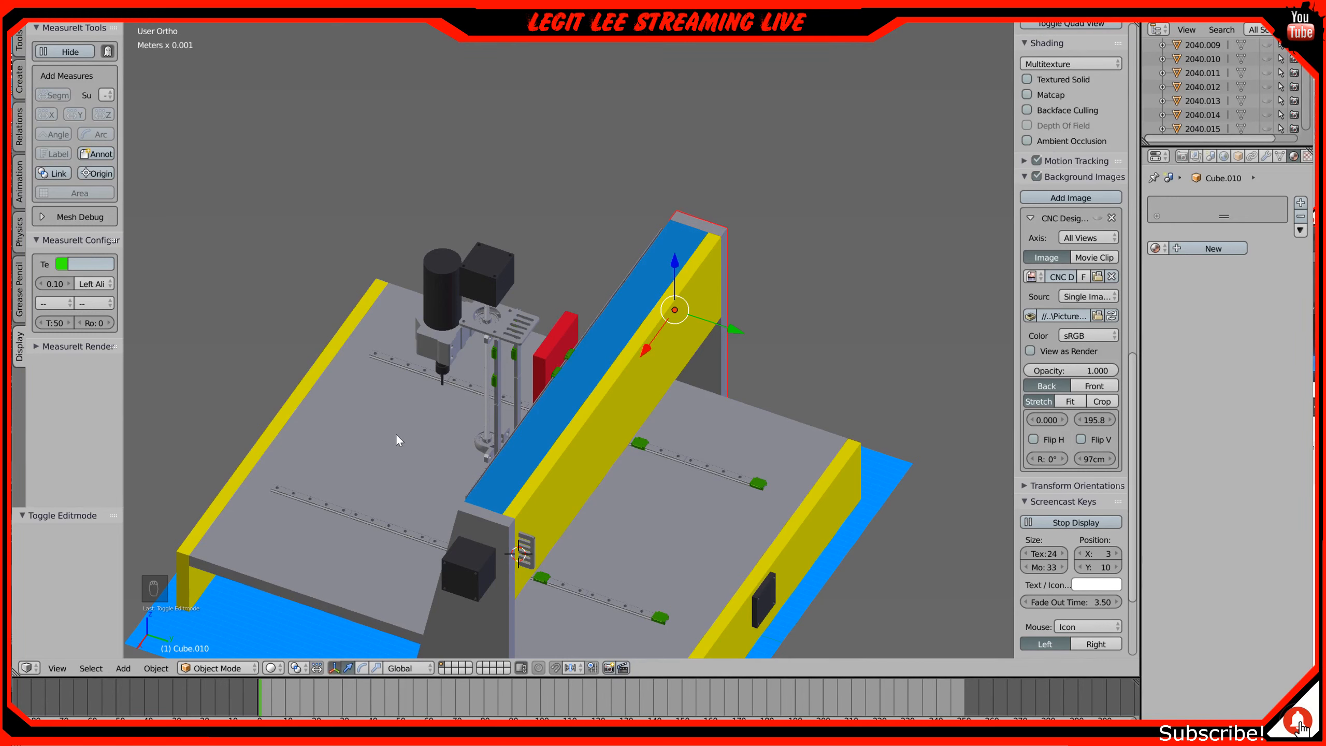
{"action": "middle_click_drag", "start_coordinate": [218, 402], "coordinate": [443, 396]}
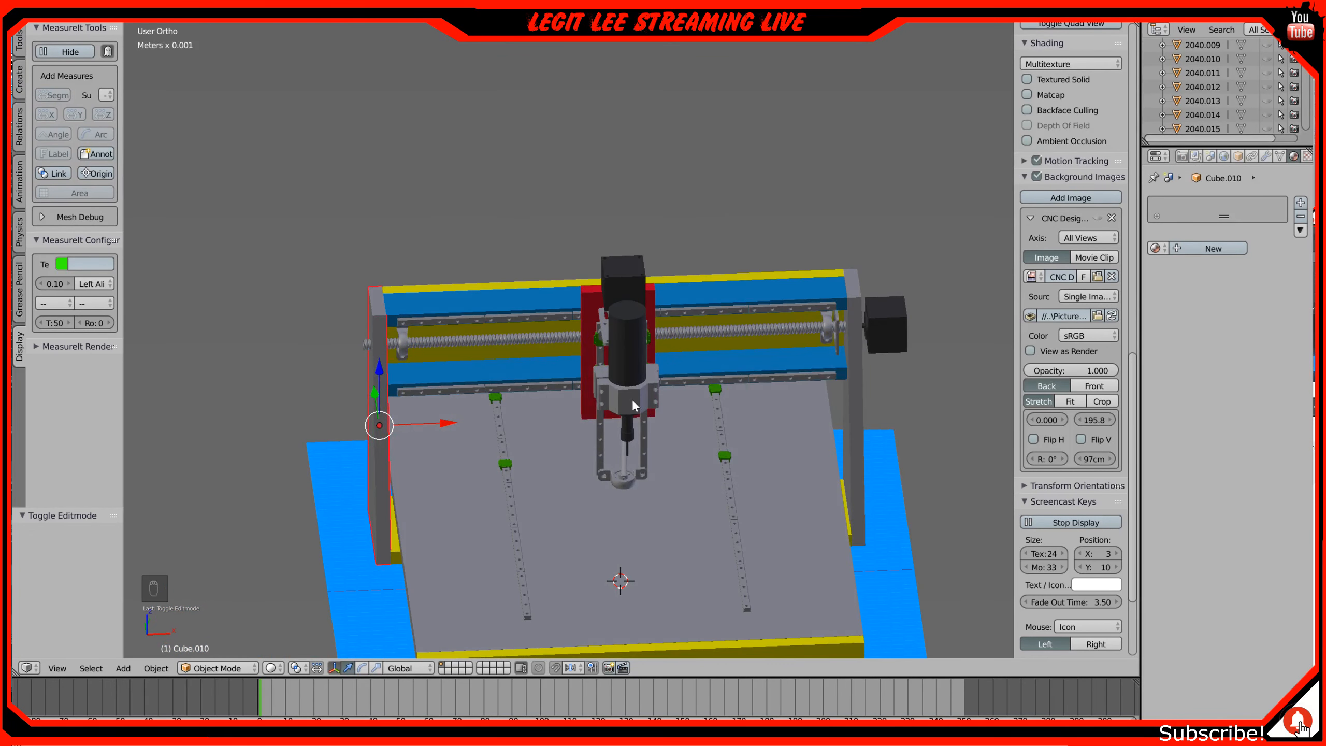
{"action": "scroll", "coordinate": [700, 413], "scroll_direction": "up", "scroll_amount": 2}
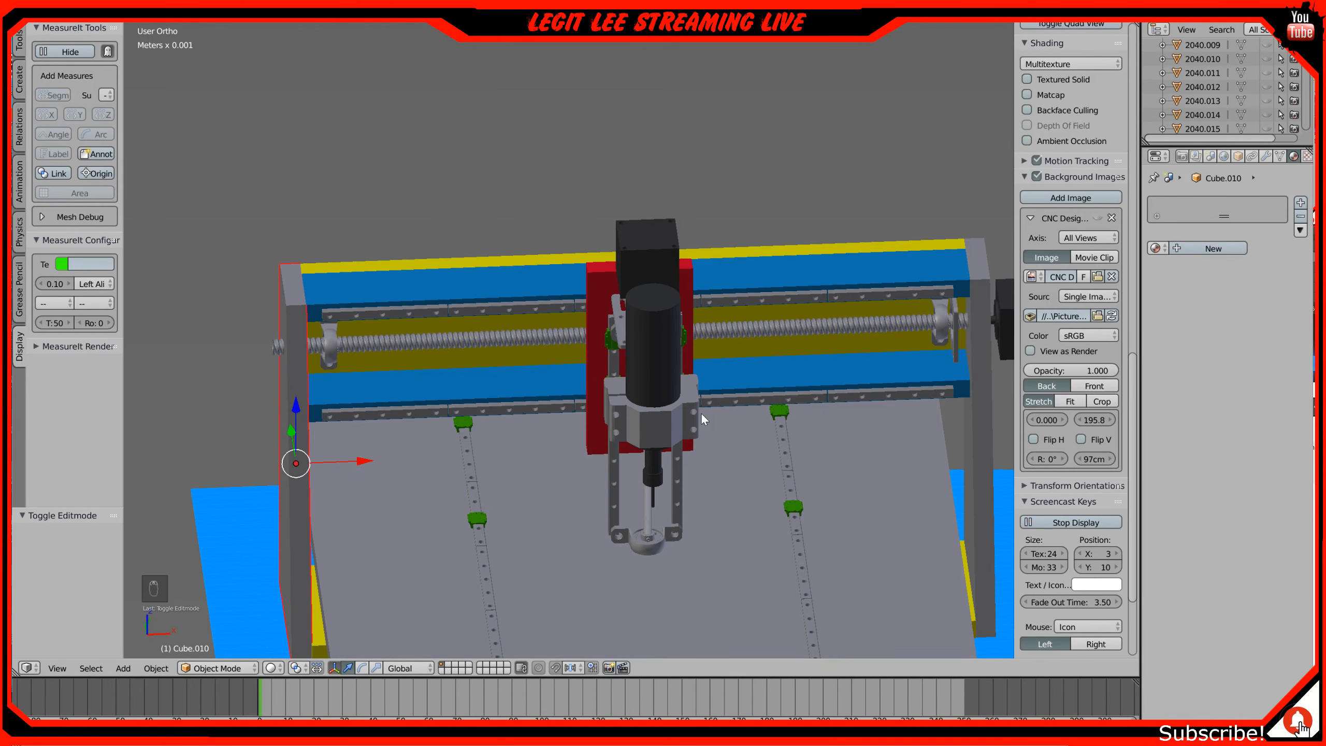
{"action": "middle_click_drag", "start_coordinate": [660, 406], "coordinate": [549, 370]}
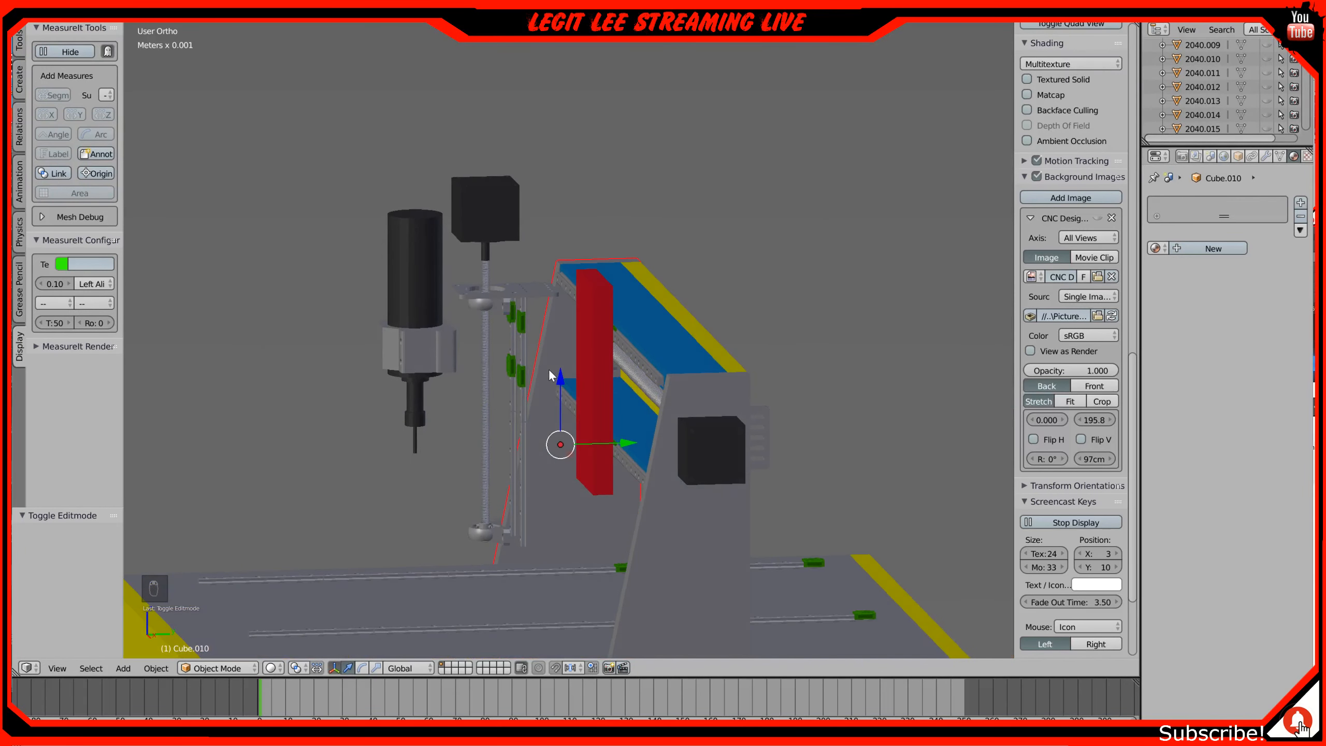
{"action": "scroll", "coordinate": [548, 368], "scroll_direction": "up", "scroll_amount": 6}
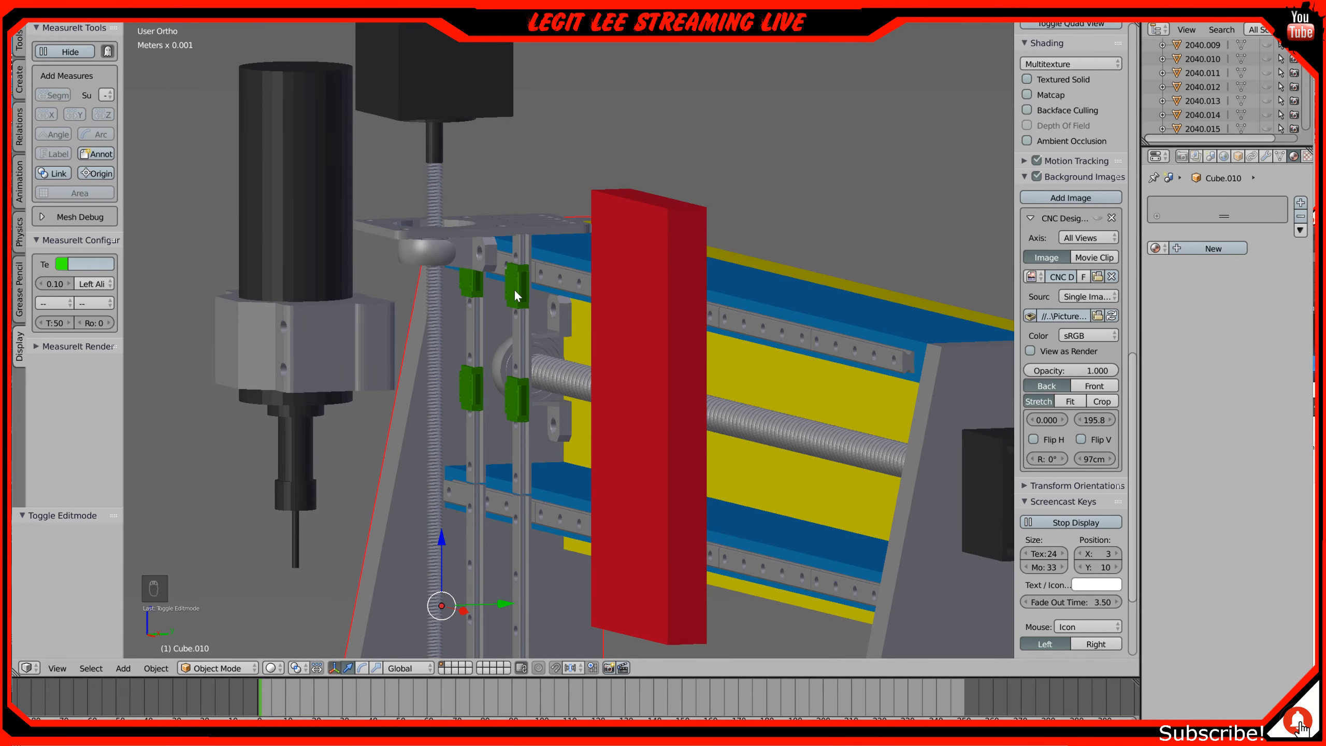
Step: In wireframe right view, select the vertical rails, carriages, bracket, motor, ball screw and both end bearings, and raise them 1 cm
{"action": "key", "text": "KP_3"}
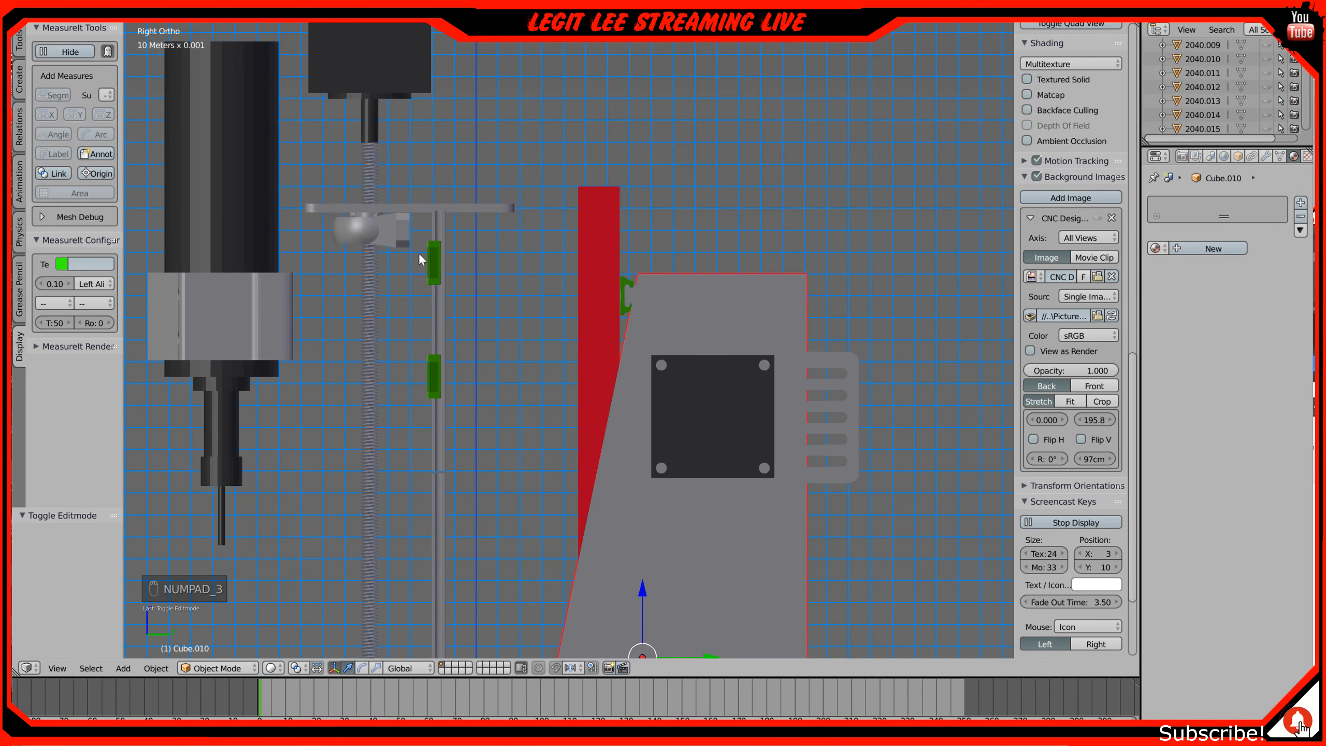
{"action": "key", "text": "a"}
{"action": "key", "text": "a"}
{"action": "key", "text": "z"}
{"action": "key", "text": "b"}
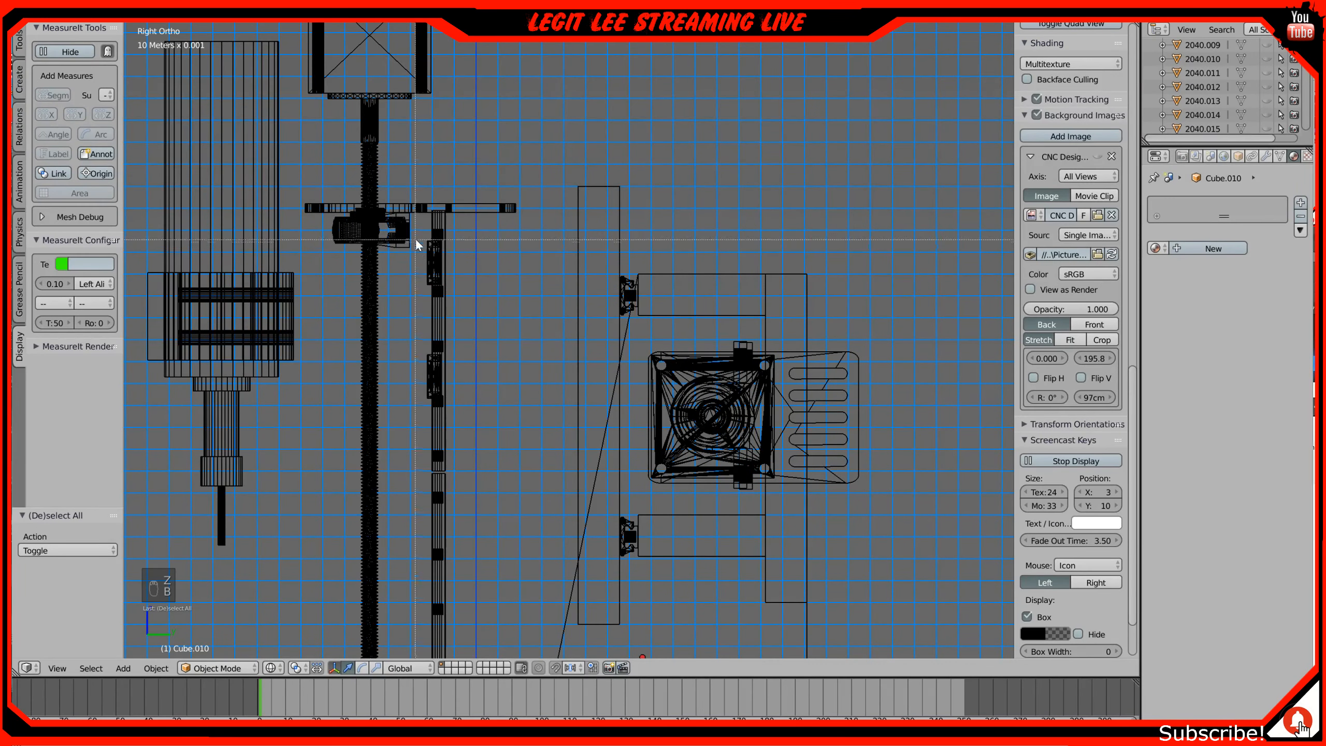
{"action": "left_click_drag", "start_coordinate": [422, 231], "coordinate": [510, 553]}
{"action": "scroll", "coordinate": [493, 428], "scroll_direction": "down", "scroll_amount": 1}
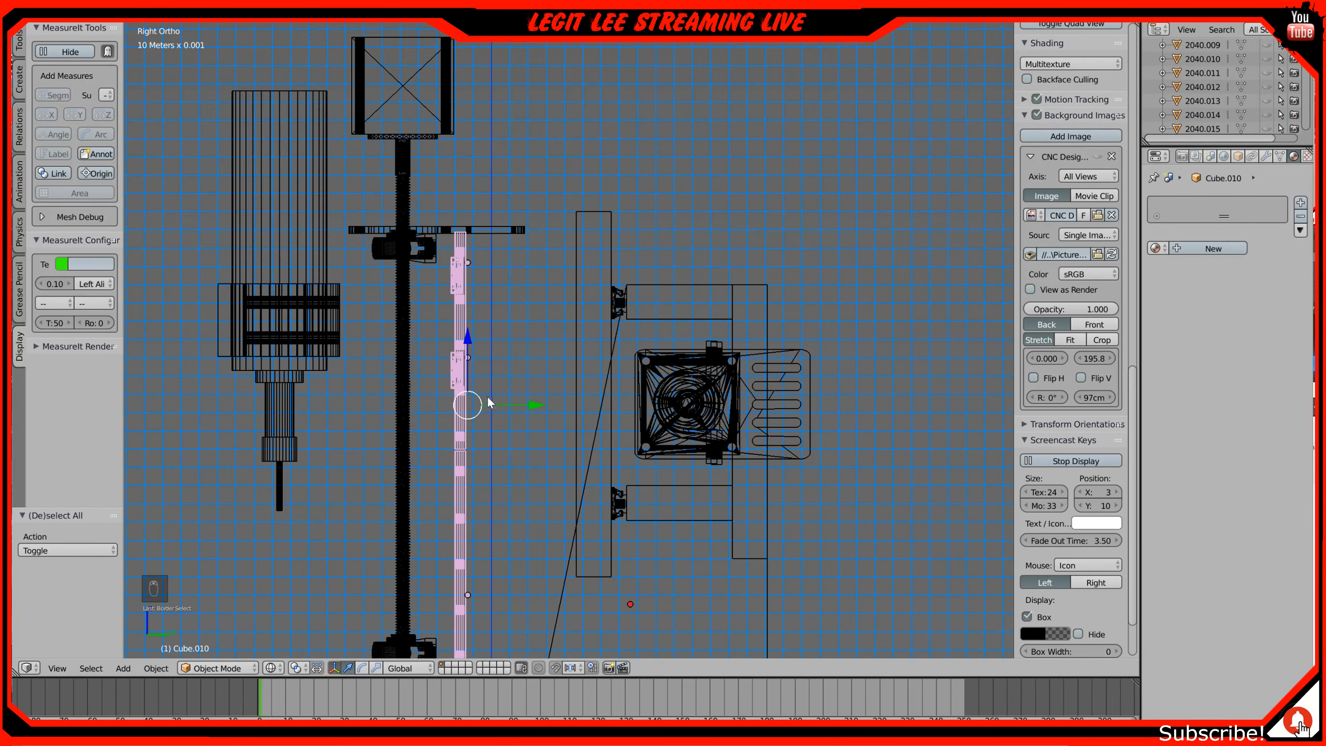
{"action": "right_click", "coordinate": [476, 226], "text": "shift"}
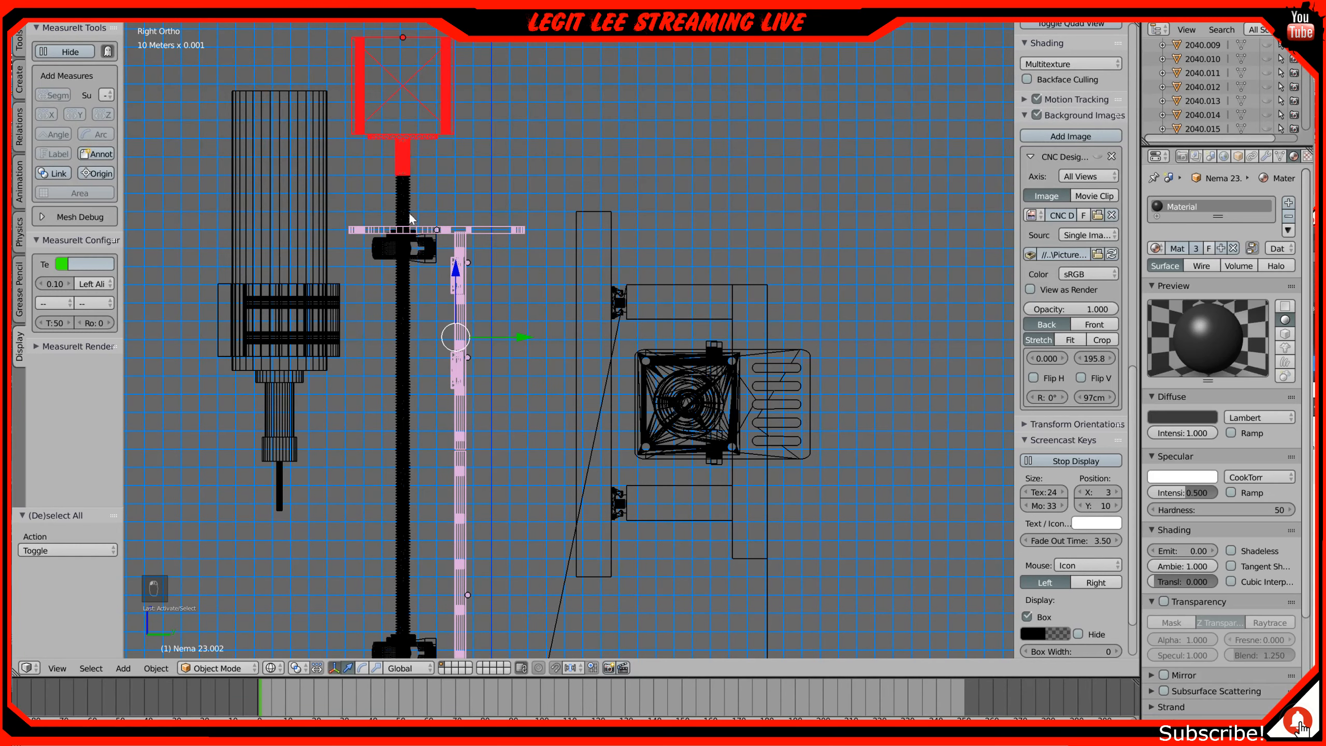
{"action": "right_click", "coordinate": [409, 247], "text": "shift"}
{"action": "right_click", "coordinate": [422, 253], "text": "shift"}
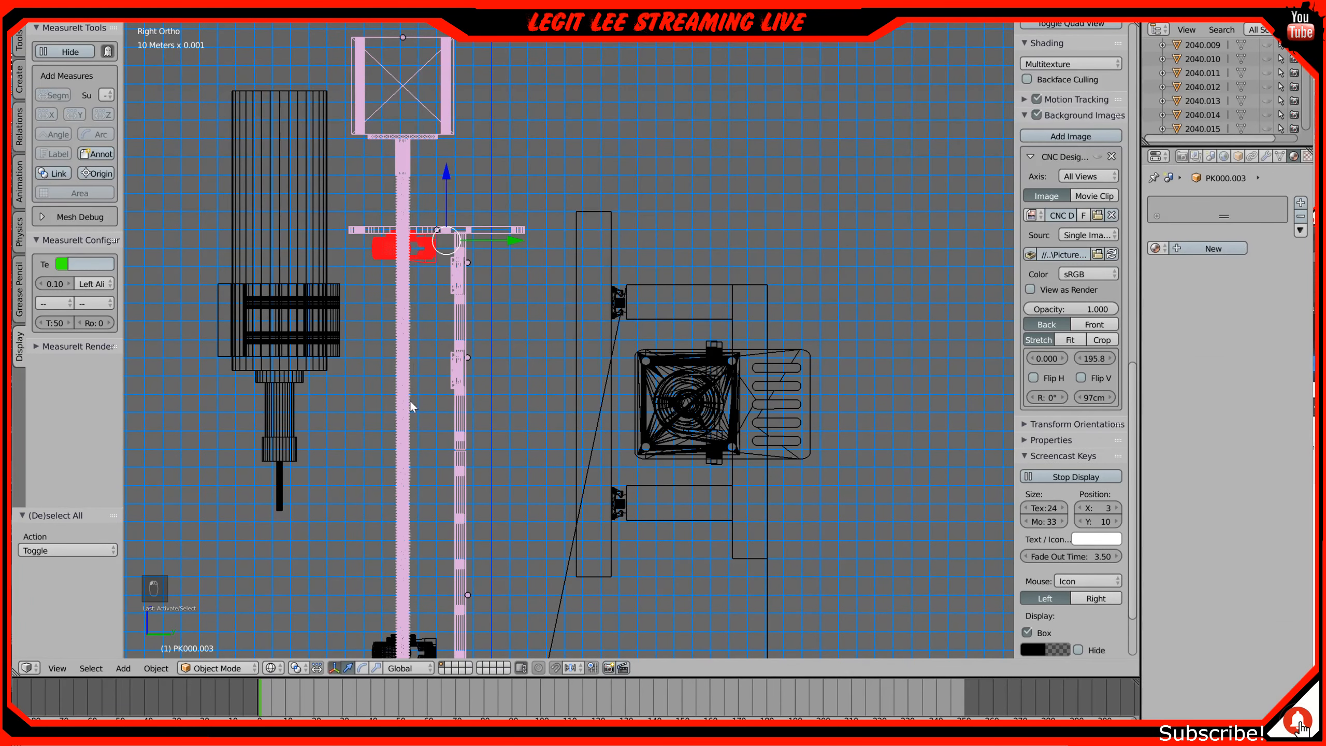
{"action": "middle_click_drag", "start_coordinate": [409, 409], "coordinate": [412, 269], "text": "shift"}
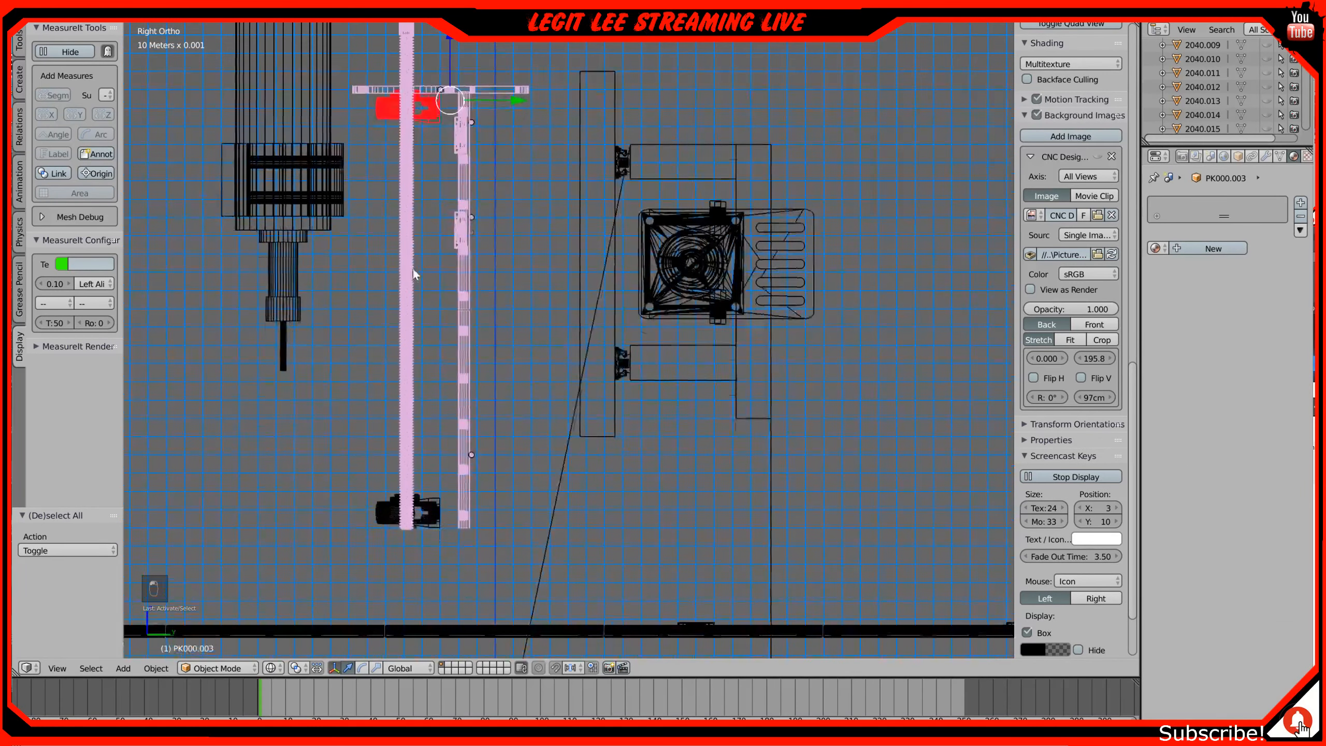
{"action": "right_click", "coordinate": [435, 508], "text": "shift"}
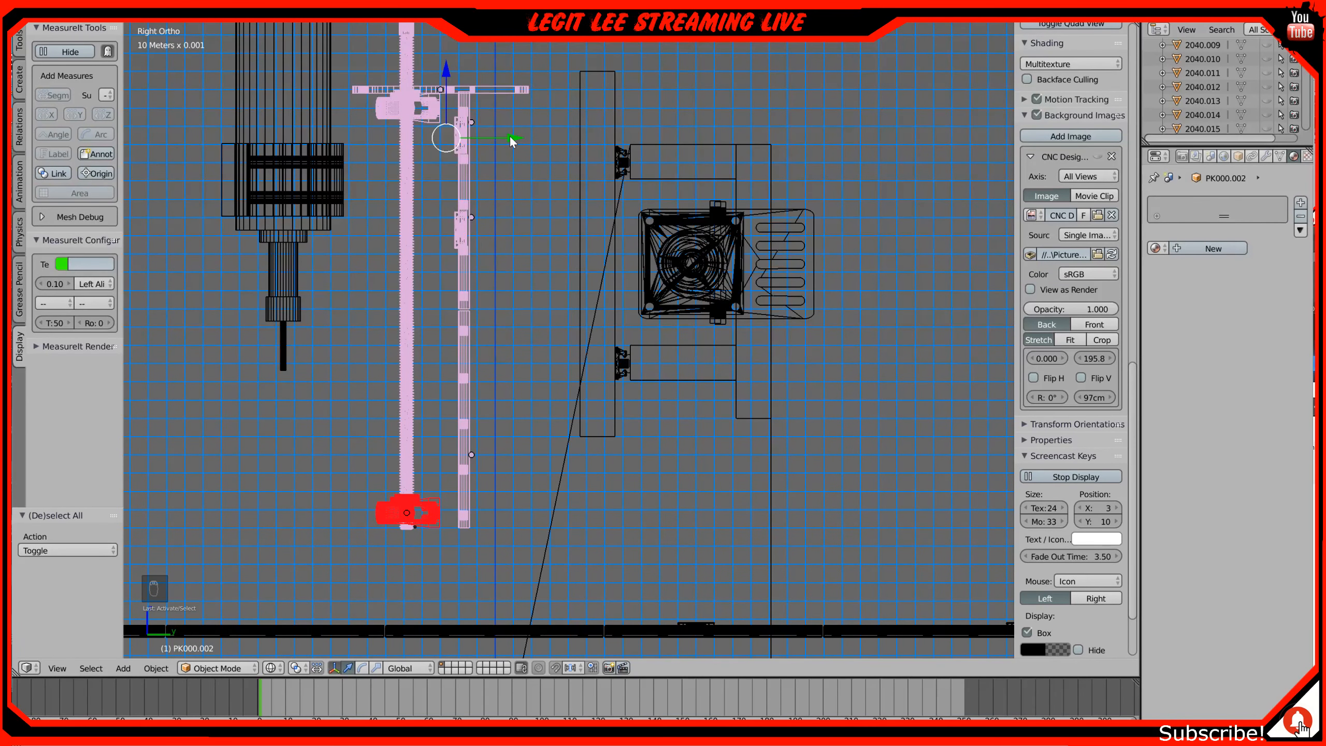
{"action": "middle_click_drag", "start_coordinate": [510, 137], "coordinate": [506, 214], "text": "shift"}
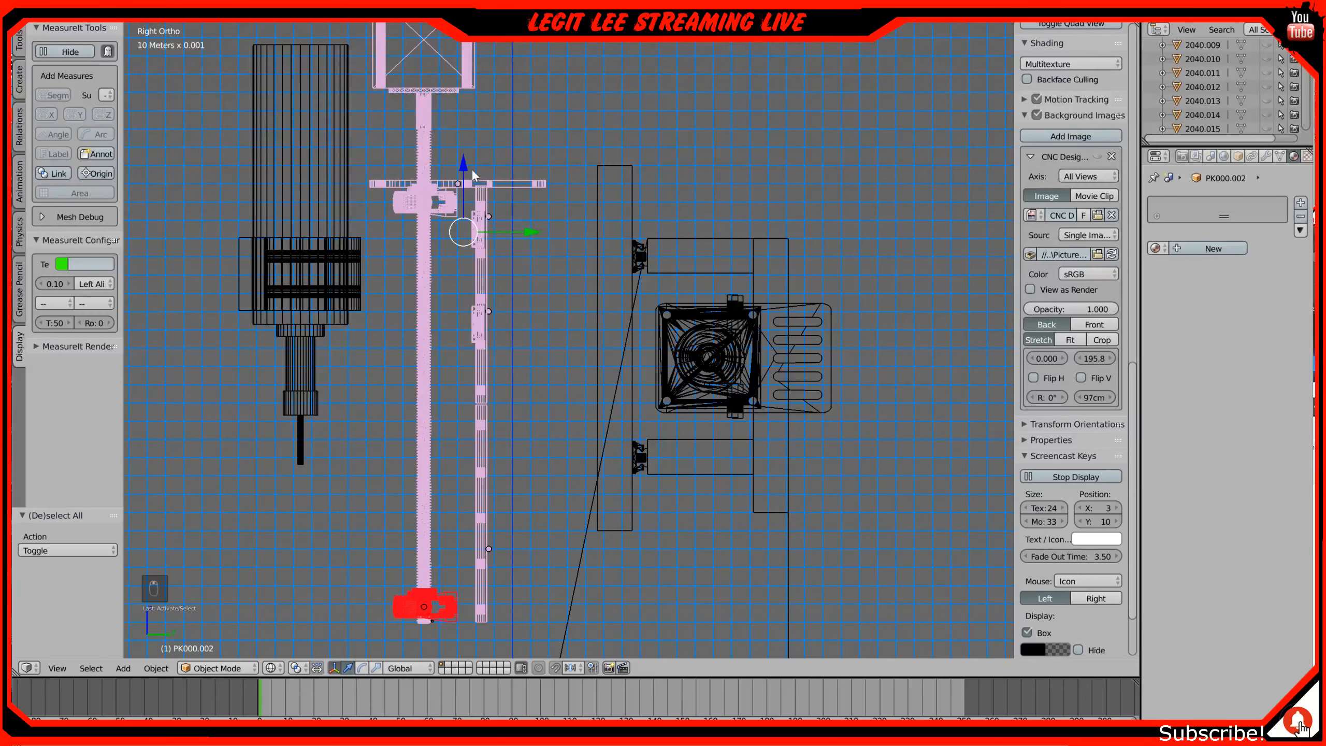
{"action": "key", "text": "g"}
{"action": "key", "text": "z"}
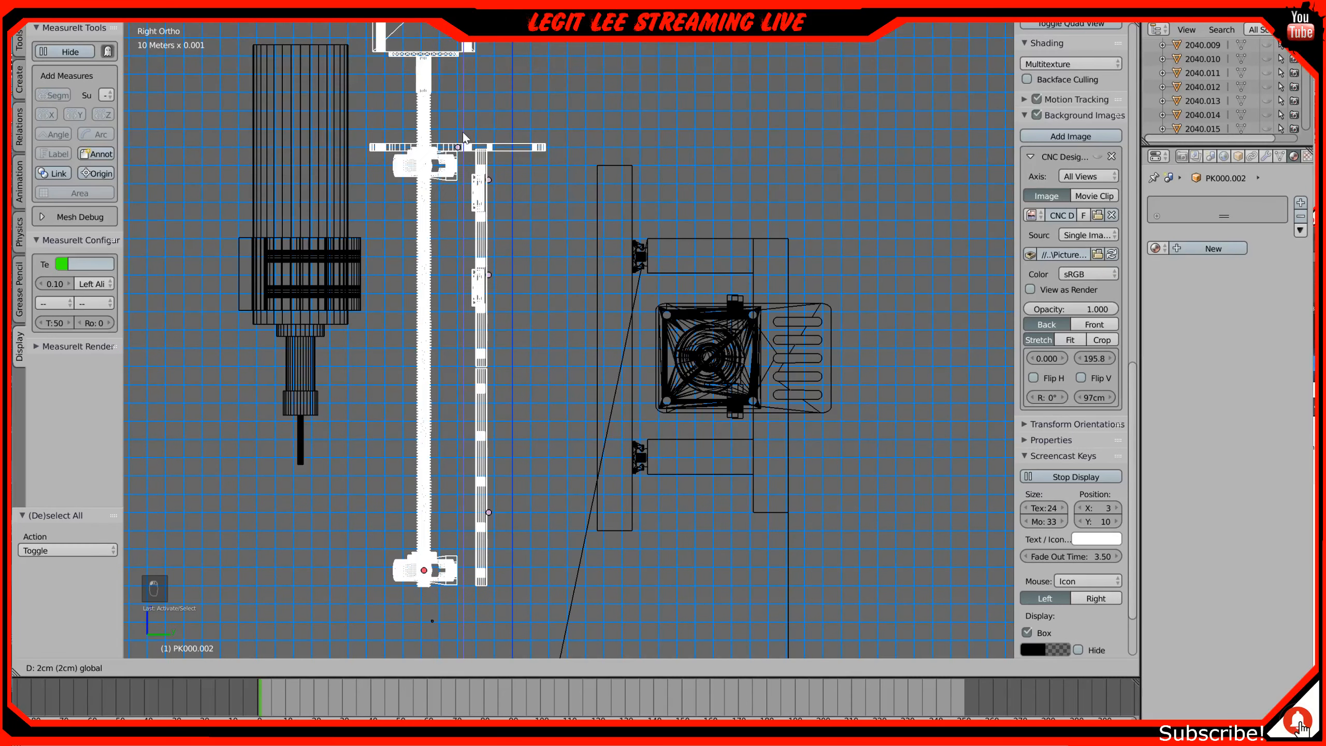
{"action": "left_click", "coordinate": [463, 138]}
Step: Raise the selected Z-axis assembly another 2 mm and move it 4.8 cm along Y towards the red board
{"action": "scroll", "coordinate": [467, 142], "scroll_direction": "up", "scroll_amount": 4}
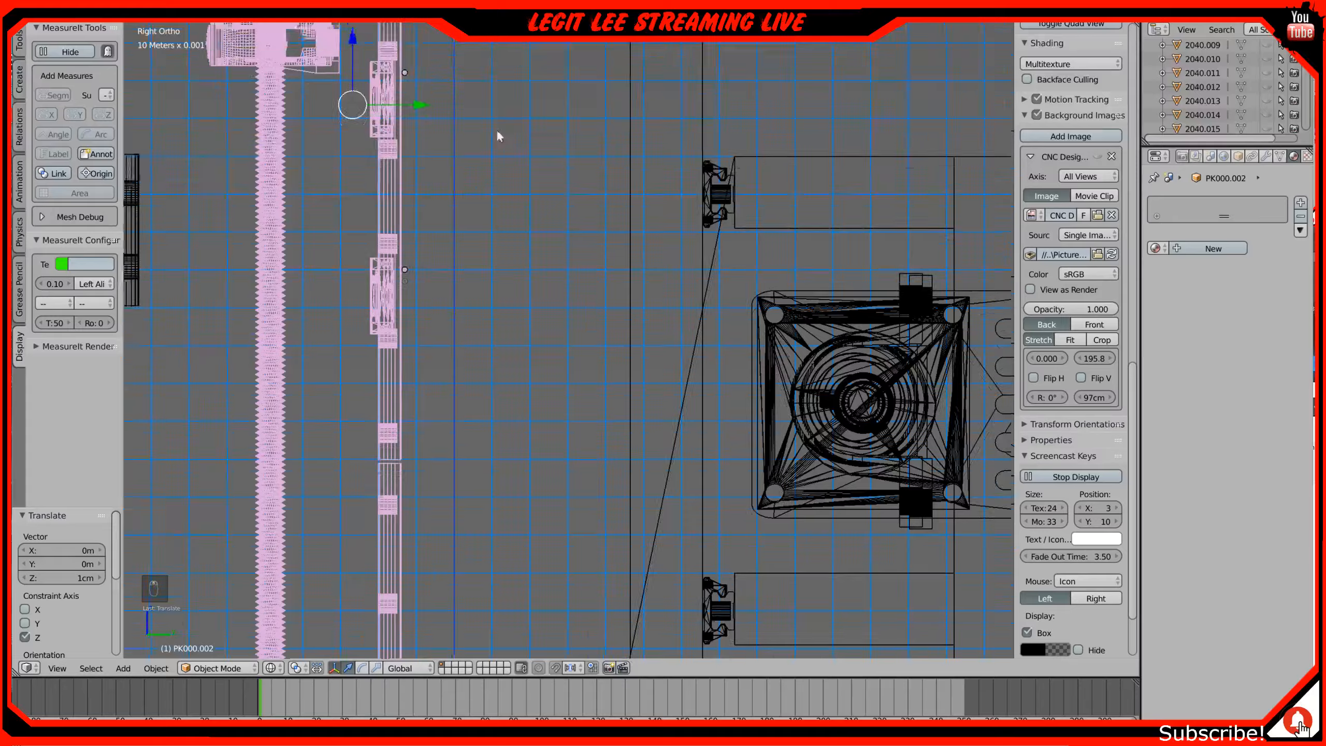
{"action": "middle_click_drag", "start_coordinate": [496, 136], "coordinate": [640, 408], "text": "shift"}
{"action": "scroll", "coordinate": [594, 321], "scroll_direction": "up", "scroll_amount": 4}
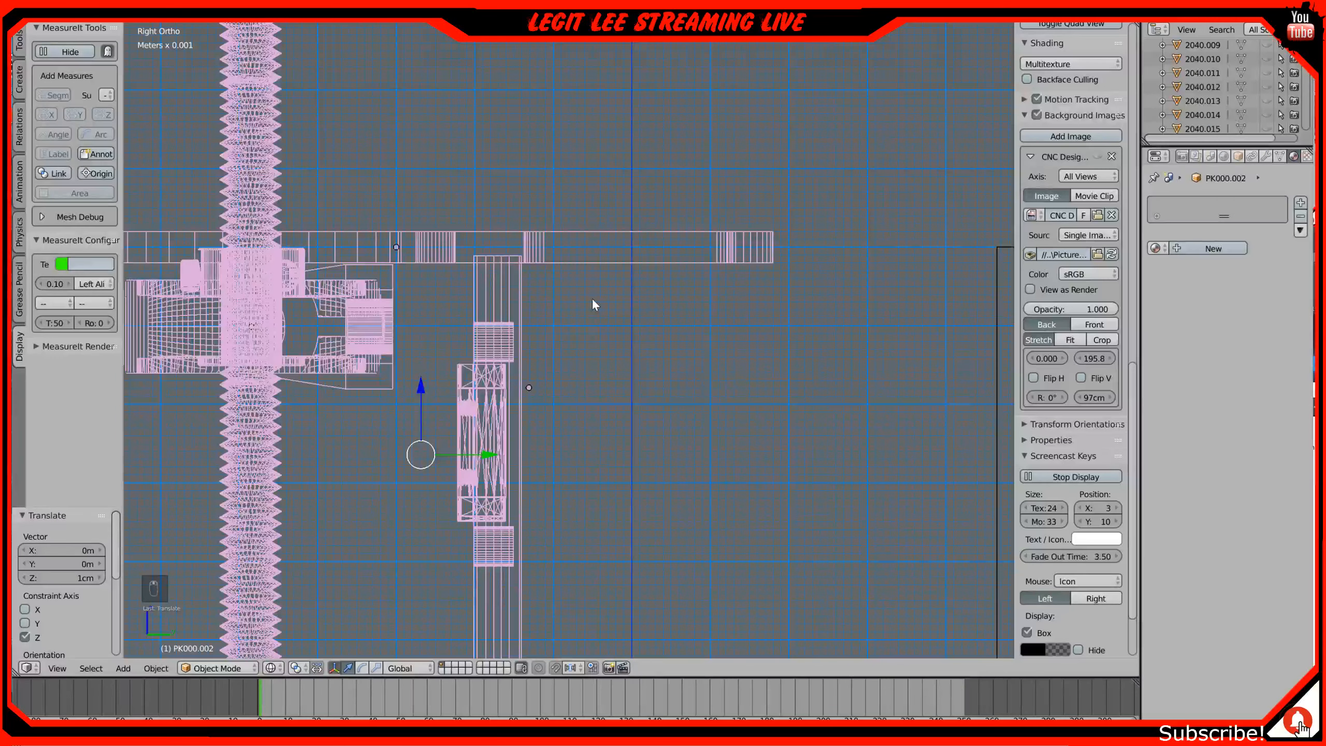
{"action": "middle_click_drag", "start_coordinate": [651, 282], "coordinate": [517, 346], "text": "shift"}
{"action": "left_click_drag", "start_coordinate": [286, 470], "coordinate": [286, 451]}
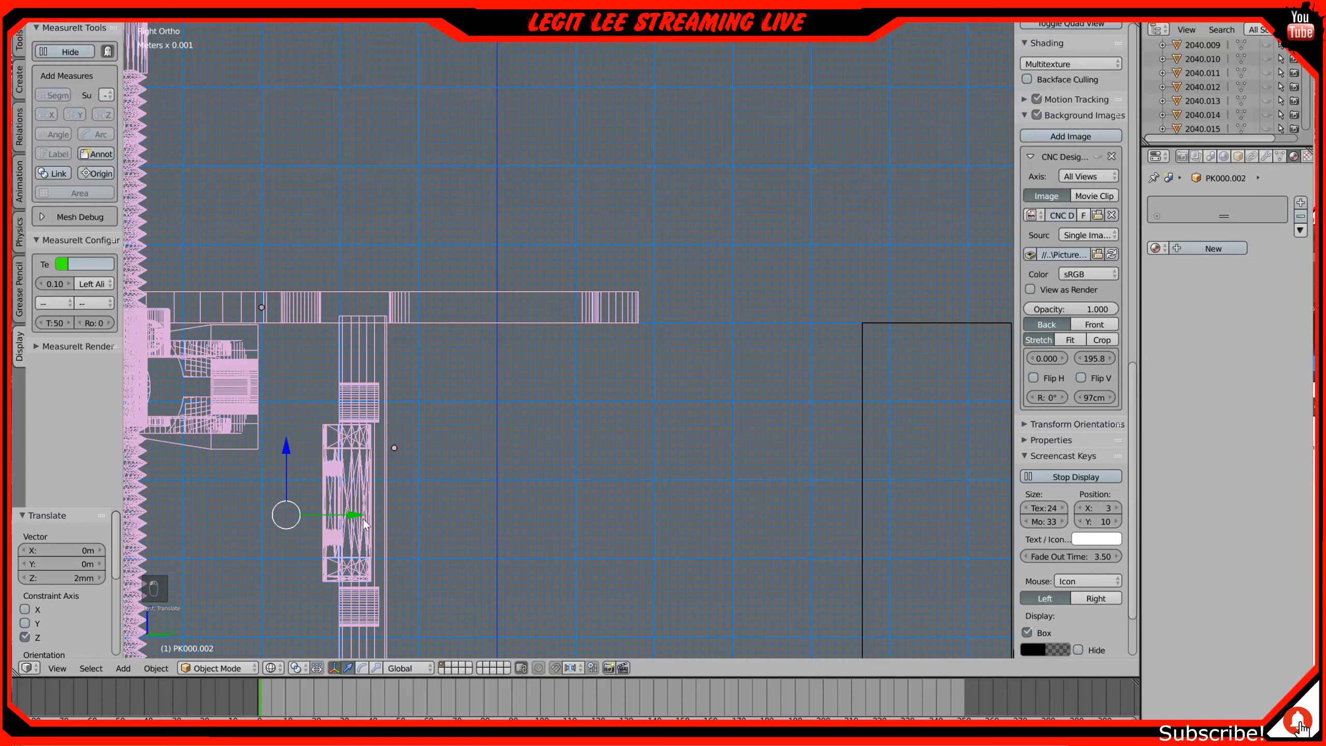
{"action": "left_click_drag", "start_coordinate": [364, 522], "coordinate": [734, 516]}
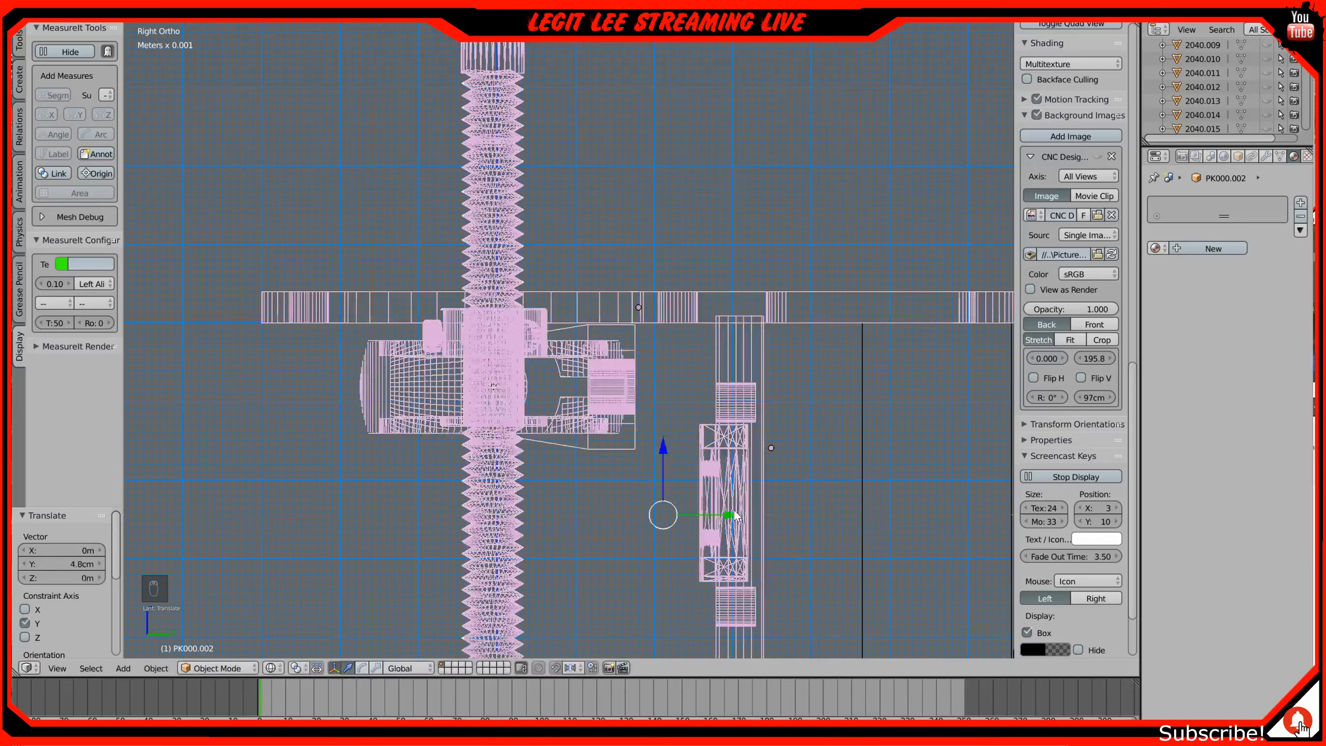
Step: In the top view, shift the Z-axis assembly further along Y towards the red board, finishing with a 2 mm move
{"action": "scroll", "coordinate": [694, 485], "scroll_direction": "down", "scroll_amount": 4}
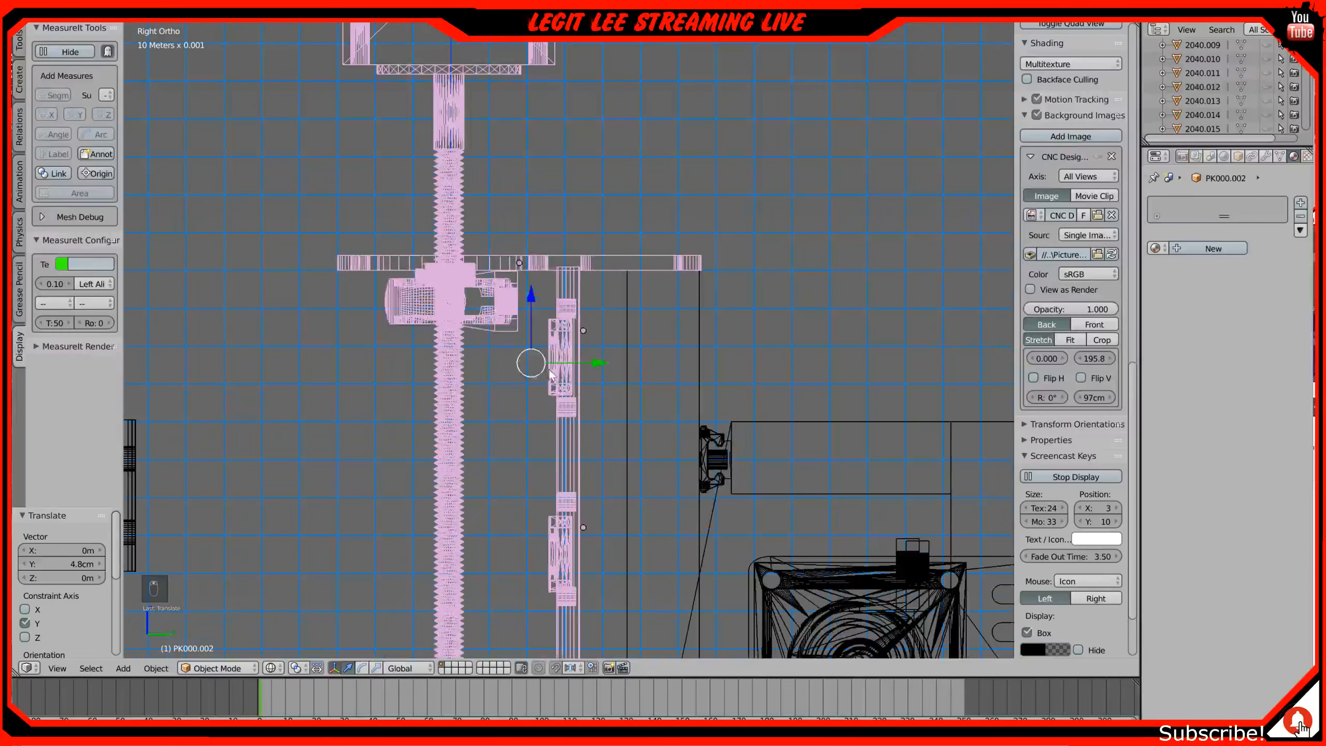
{"action": "scroll", "coordinate": [551, 372], "scroll_direction": "down", "scroll_amount": 3}
{"action": "middle_click_drag", "start_coordinate": [550, 372], "coordinate": [485, 215], "text": "shift"}
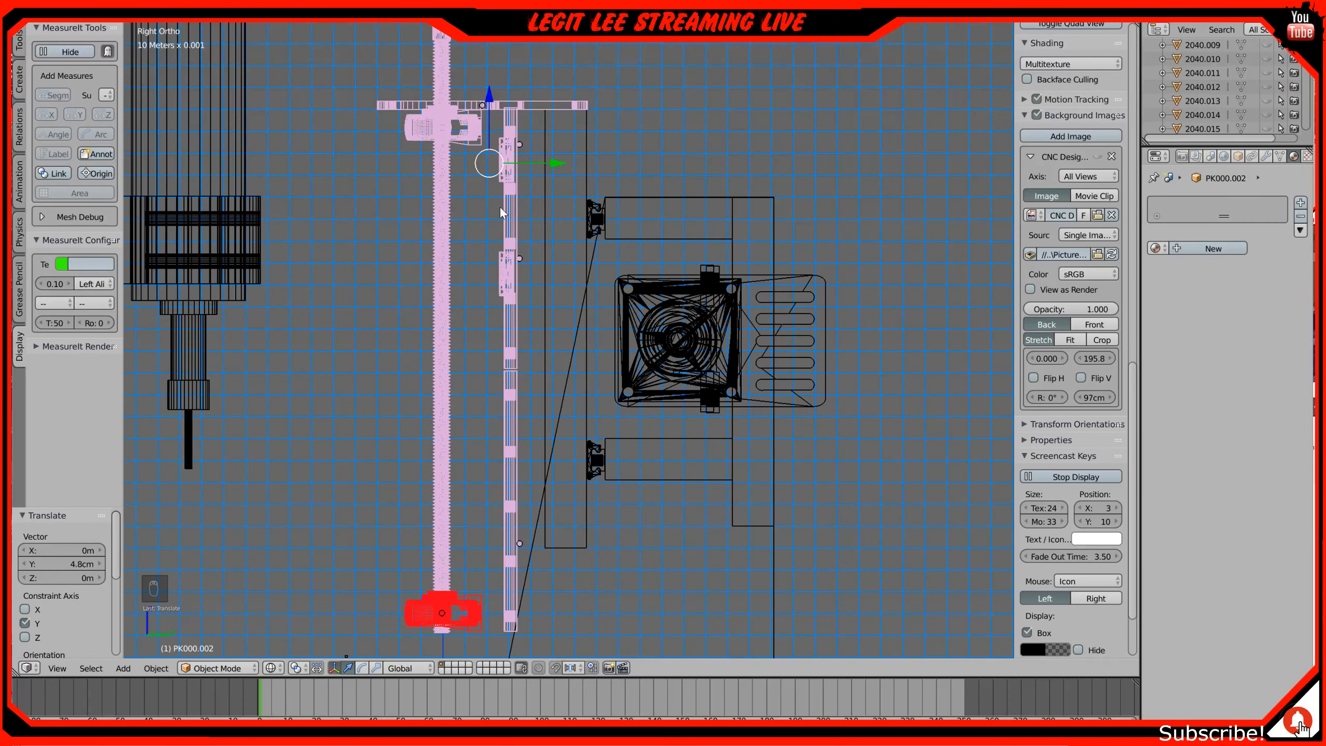
{"action": "key", "text": "KP_7"}
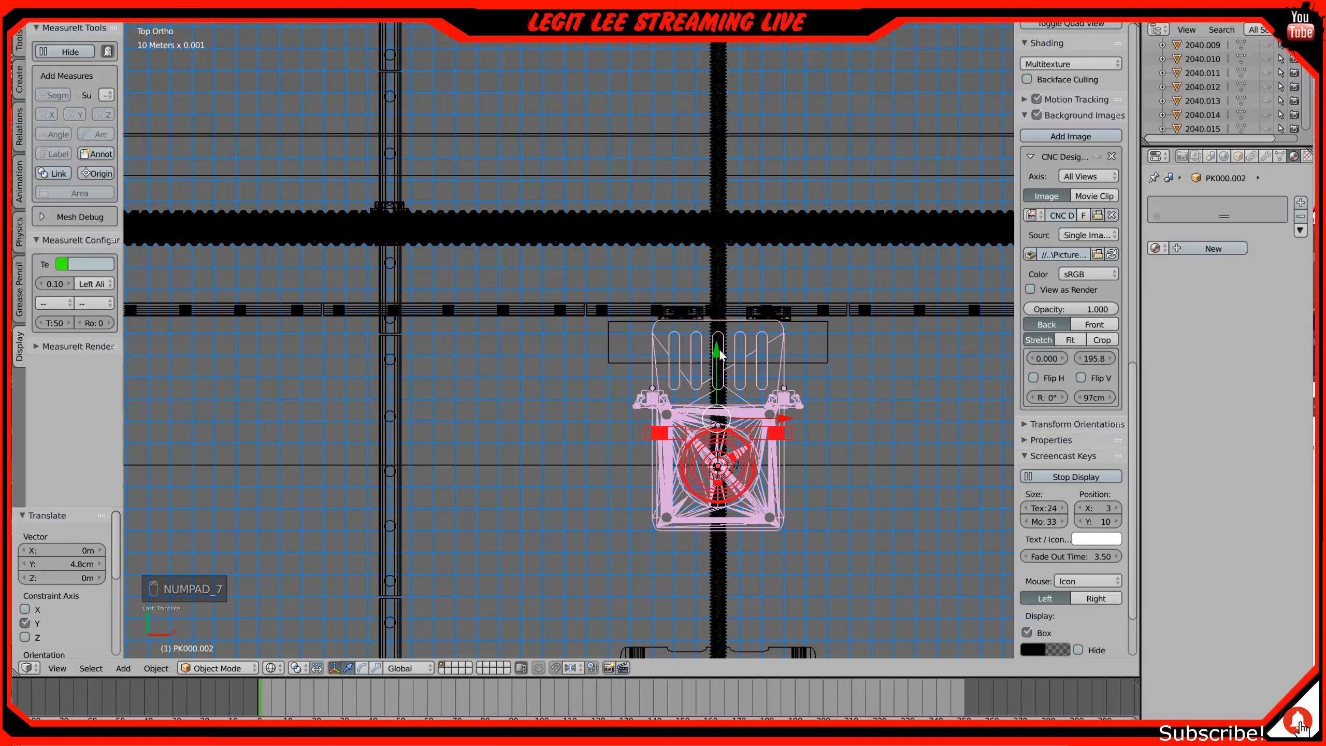
{"action": "left_click_drag", "start_coordinate": [718, 355], "coordinate": [719, 335]}
{"action": "scroll", "coordinate": [718, 335], "scroll_direction": "up", "scroll_amount": 4}
{"action": "middle_click_drag", "start_coordinate": [812, 327], "coordinate": [646, 464], "text": "shift"}
{"action": "scroll", "coordinate": [456, 229], "scroll_direction": "up", "scroll_amount": 5}
{"action": "left_click_drag", "start_coordinate": [603, 522], "coordinate": [605, 500]}
Step: Fine-tune the selected Z-axis assembly by moving it 0.4 mm along Y in the top view
{"action": "scroll", "coordinate": [605, 500], "scroll_direction": "up", "scroll_amount": 4}
{"action": "middle_click_drag", "start_coordinate": [671, 520], "coordinate": [618, 196], "text": "shift"}
{"action": "scroll", "coordinate": [651, 283], "scroll_direction": "up", "scroll_amount": 4}
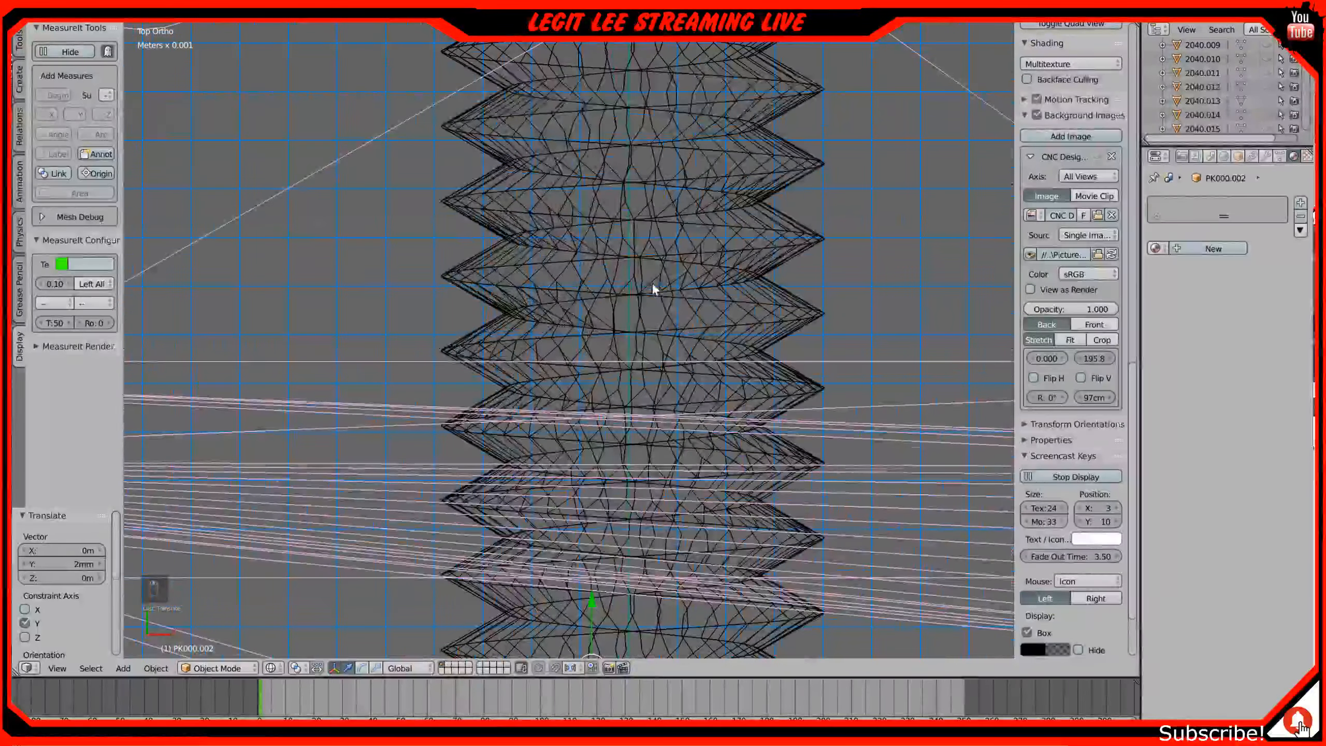
{"action": "middle_click_drag", "start_coordinate": [634, 402], "coordinate": [741, 120], "text": "shift"}
{"action": "scroll", "coordinate": [733, 189], "scroll_direction": "up", "scroll_amount": 3}
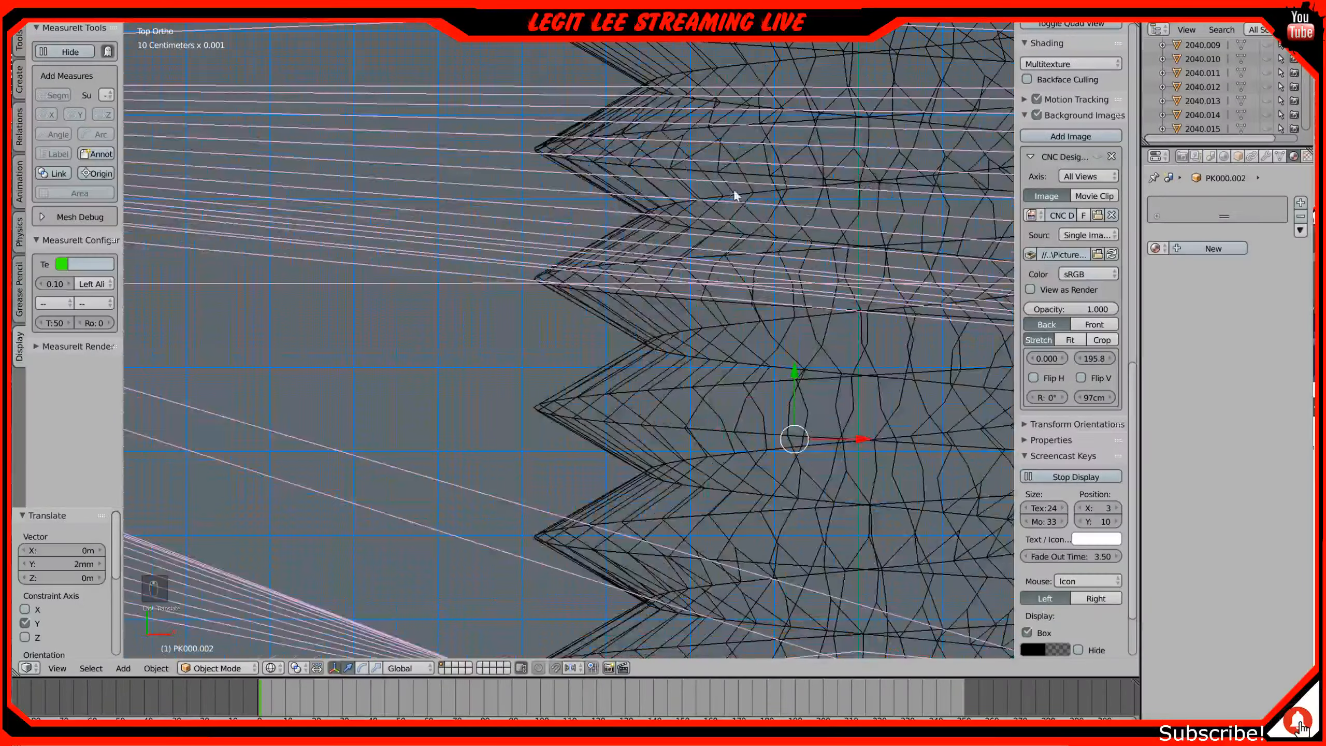
{"action": "key", "text": "g"}
{"action": "key", "text": "y"}
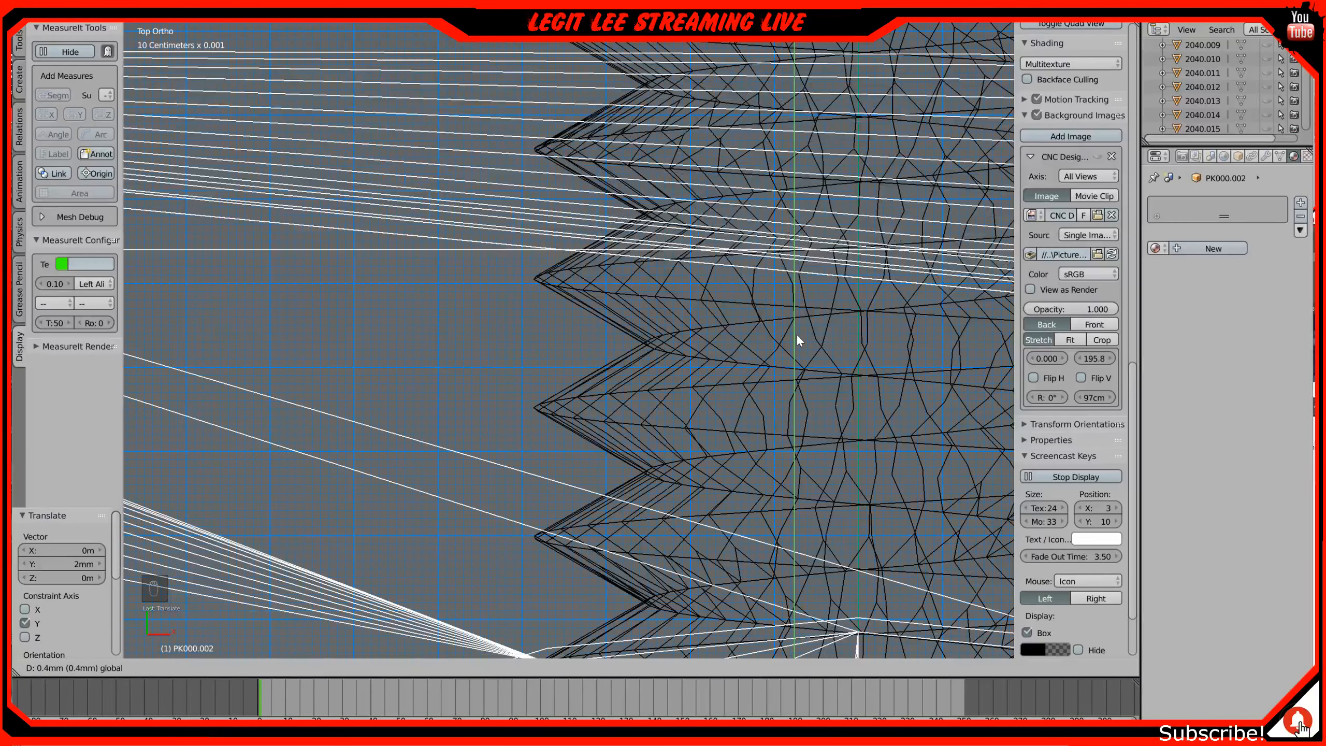
{"action": "left_click", "coordinate": [796, 333]}
{"action": "scroll", "coordinate": [795, 334], "scroll_direction": "down", "scroll_amount": 6}
{"action": "scroll", "coordinate": [793, 310], "scroll_direction": "down", "scroll_amount": 3}
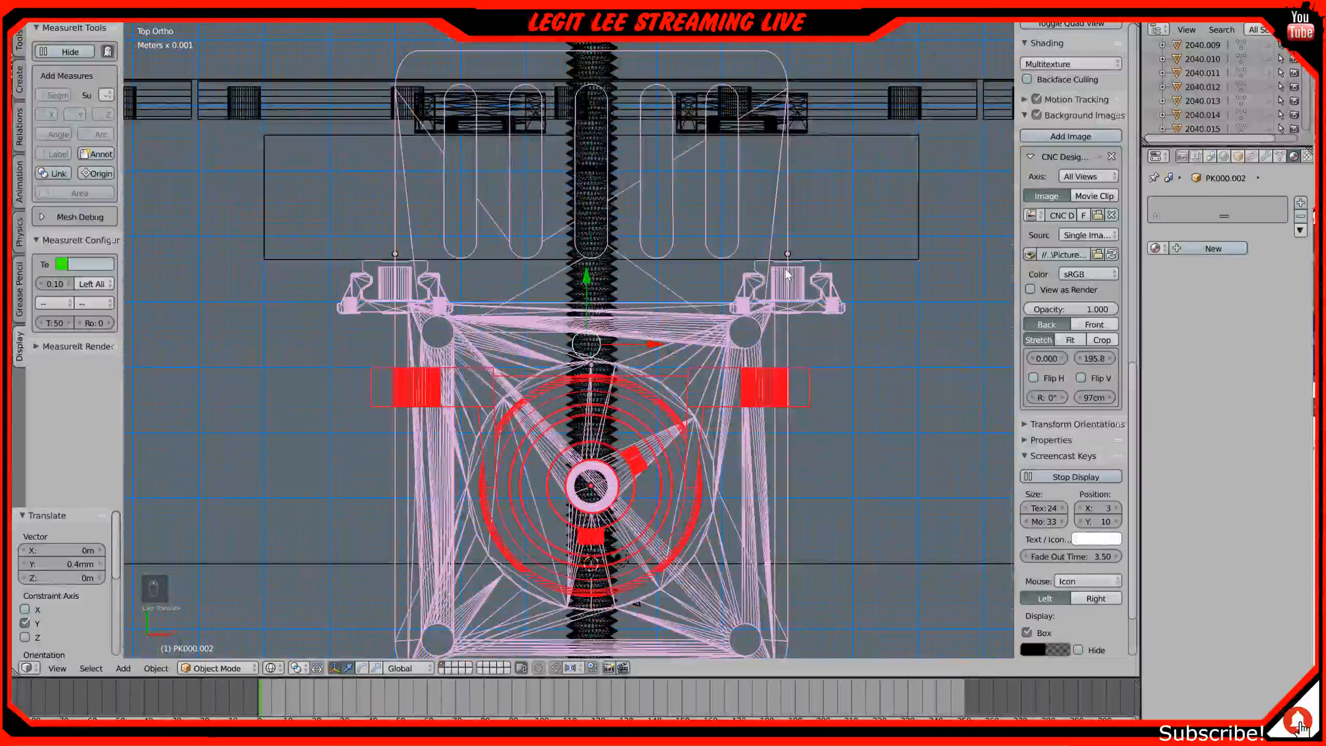
Step: Examine in solid shading how the Z-axis rails, carriages, bracket and ball screw sit against the red board
{"action": "mouse_move", "coordinate": [786, 269]}
{"action": "middle_mouse_down"}
{"action": "mouse_move", "coordinate": [748, 234]}
{"action": "mouse_move", "coordinate": [740, 204]}
{"action": "mouse_move", "coordinate": [702, 236]}
{"action": "mouse_move", "coordinate": [630, 245]}
{"action": "mouse_move", "coordinate": [646, 216]}
{"action": "mouse_move", "coordinate": [660, 223]}
{"action": "middle_mouse_up"}
{"action": "key", "text": "z"}
{"action": "scroll", "coordinate": [727, 202], "scroll_direction": "down", "scroll_amount": 4}
{"action": "scroll", "coordinate": [727, 202], "scroll_direction": "up", "scroll_amount": 1}
{"action": "scroll", "coordinate": [573, 202], "scroll_direction": "down", "scroll_amount": 2}
{"action": "scroll", "coordinate": [573, 202], "scroll_direction": "up", "scroll_amount": 1}
{"action": "middle_click_drag", "start_coordinate": [573, 202], "coordinate": [602, 198]}
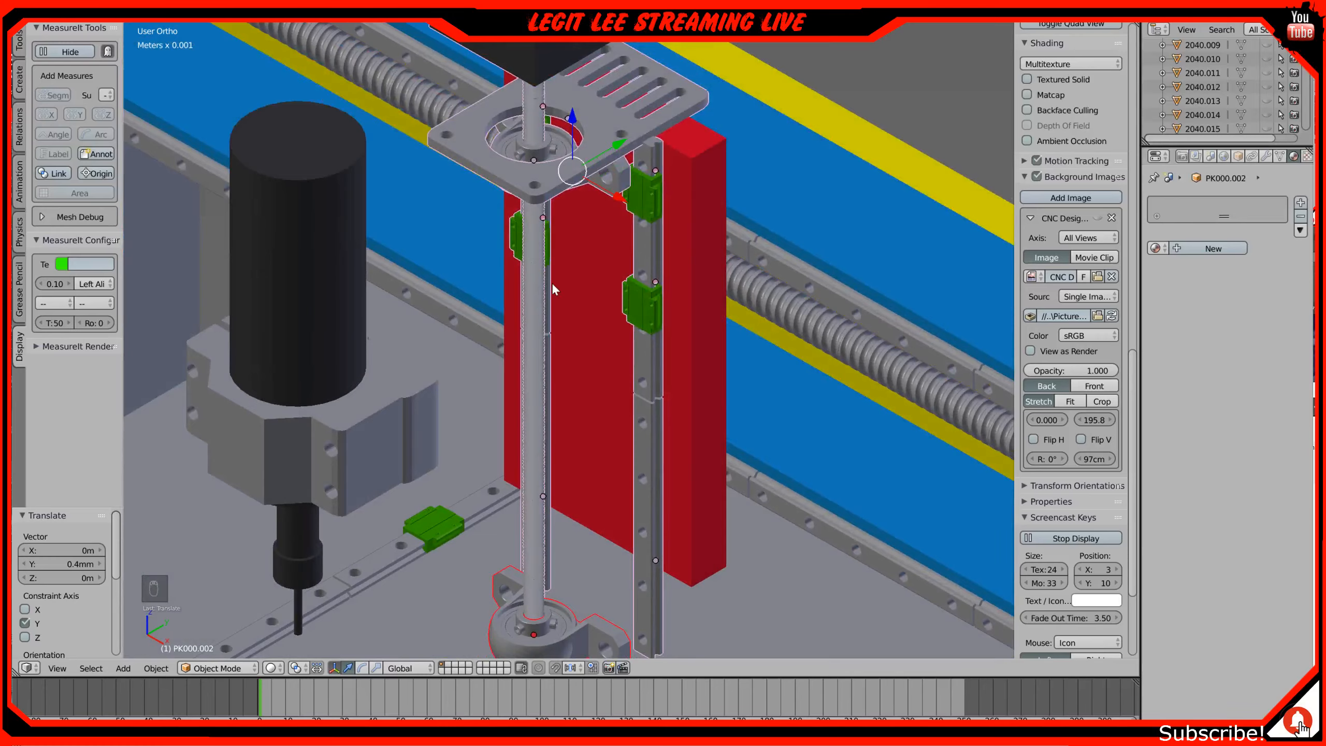
{"action": "middle_click_drag", "start_coordinate": [551, 269], "coordinate": [565, 261]}
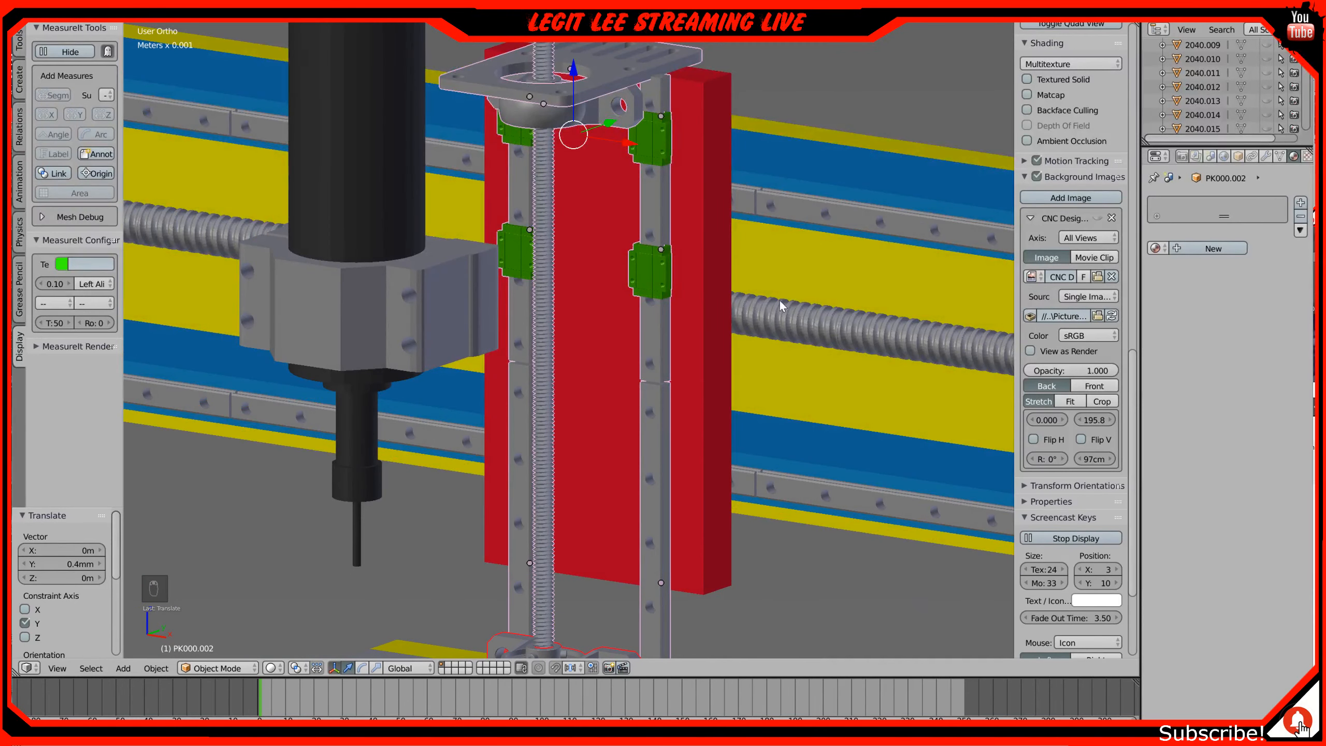
Step: Duplicate the gantry's horizontal ball screw in the front view and rotate the copy -90°
{"action": "right_click", "coordinate": [544, 227]}
{"action": "scroll", "coordinate": [596, 257], "scroll_direction": "down", "scroll_amount": 3}
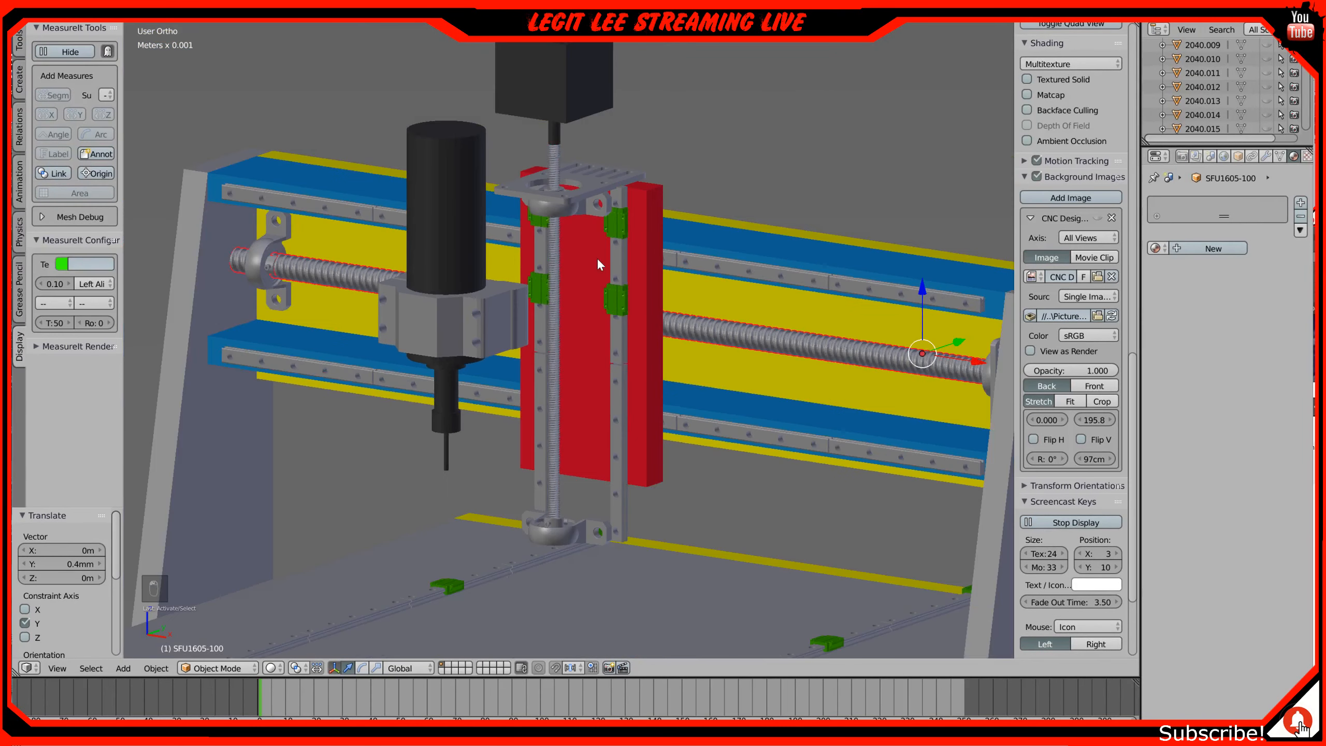
{"action": "key", "text": "KP_3"}
{"action": "key", "text": "KP_2"}
{"action": "key", "text": "KP_1"}
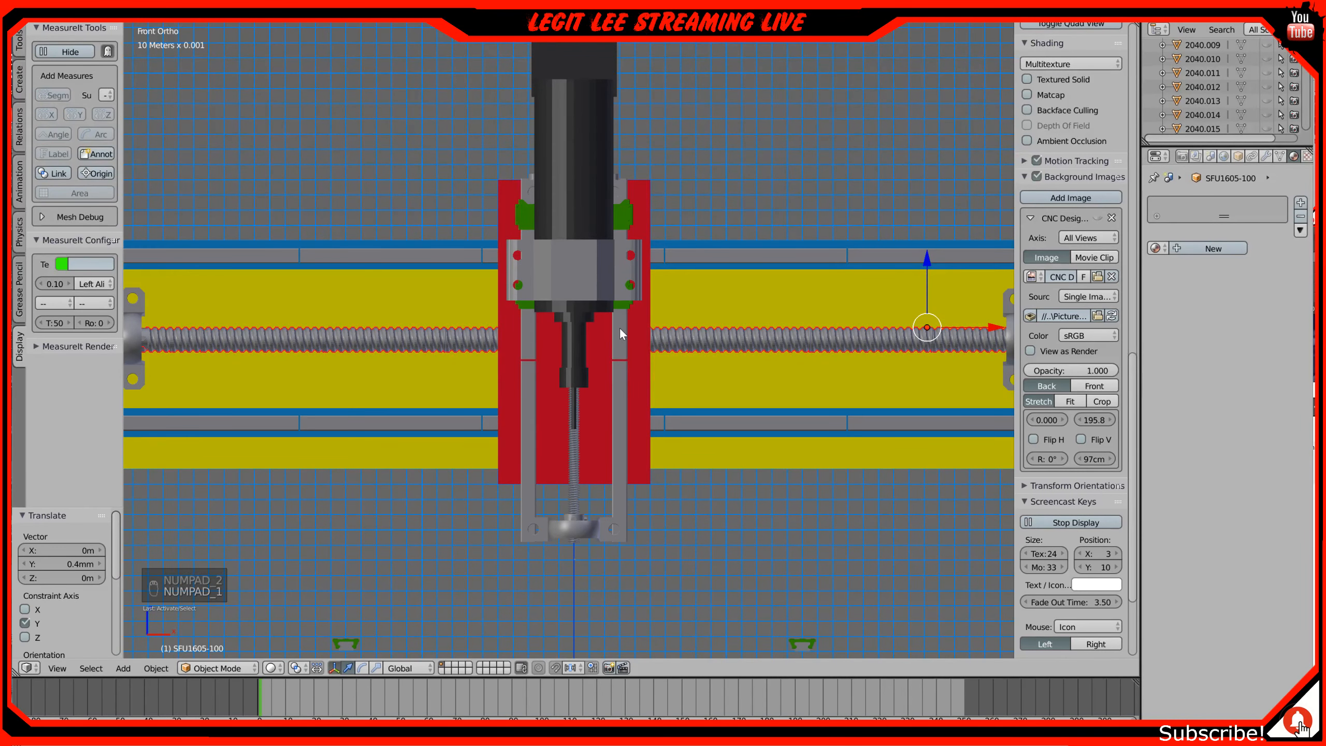
{"action": "key", "text": "shift+d"}
{"action": "key", "text": "r"}
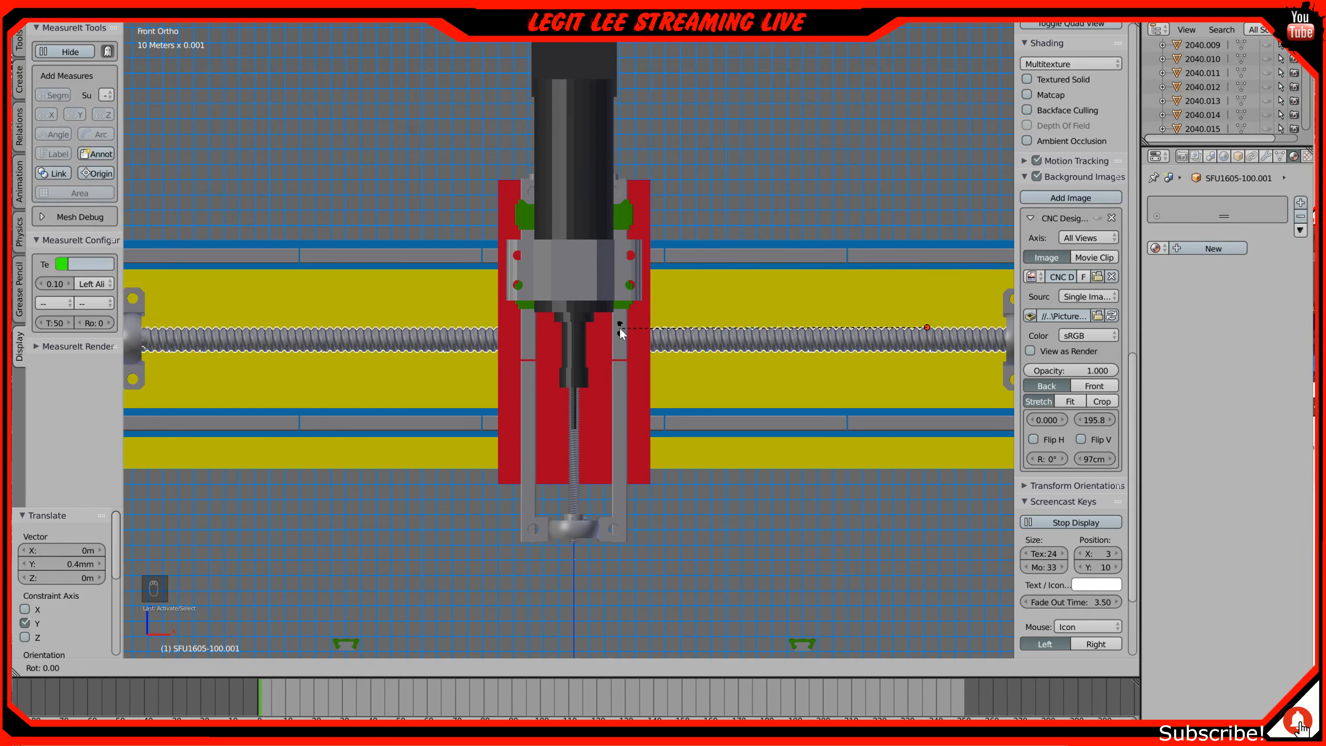
{"action": "type", "text": "-90"}
{"action": "key", "text": "Return"}
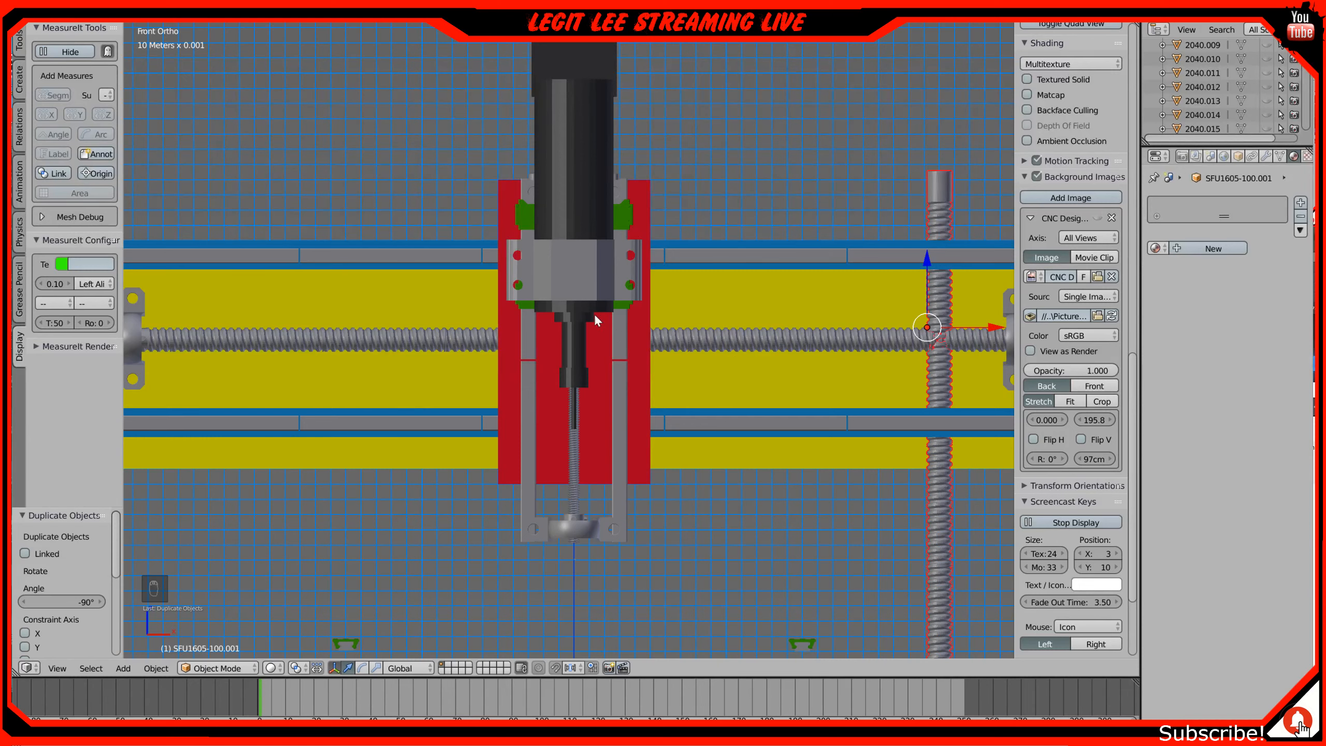
Step: Place the vertical ball screw copy on the Z axis by moving it -24 cm along X, 4 cm up and -10 cm along Y
{"action": "key", "text": "g"}
{"action": "key", "text": "x"}
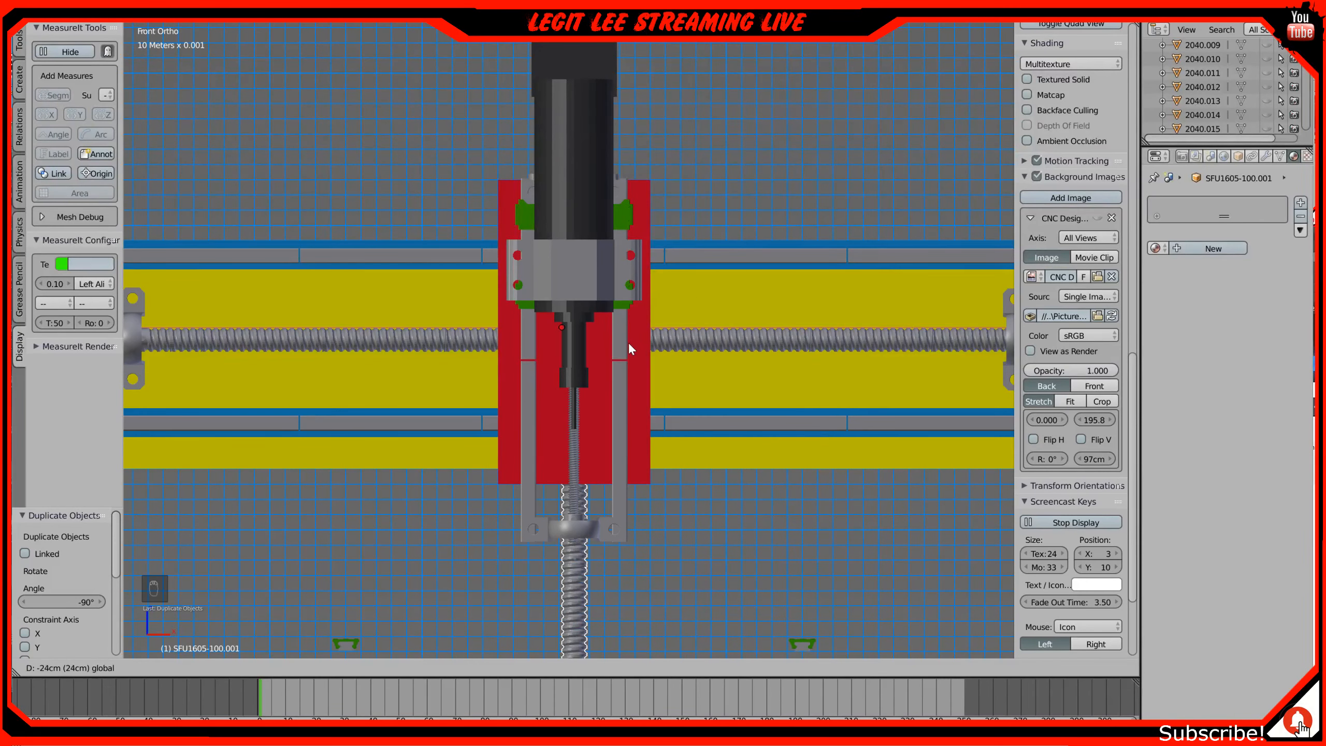
{"action": "left_click", "coordinate": [628, 342]}
{"action": "left_click_drag", "start_coordinate": [562, 261], "coordinate": [561, 189]}
{"action": "key", "text": "KP_3"}
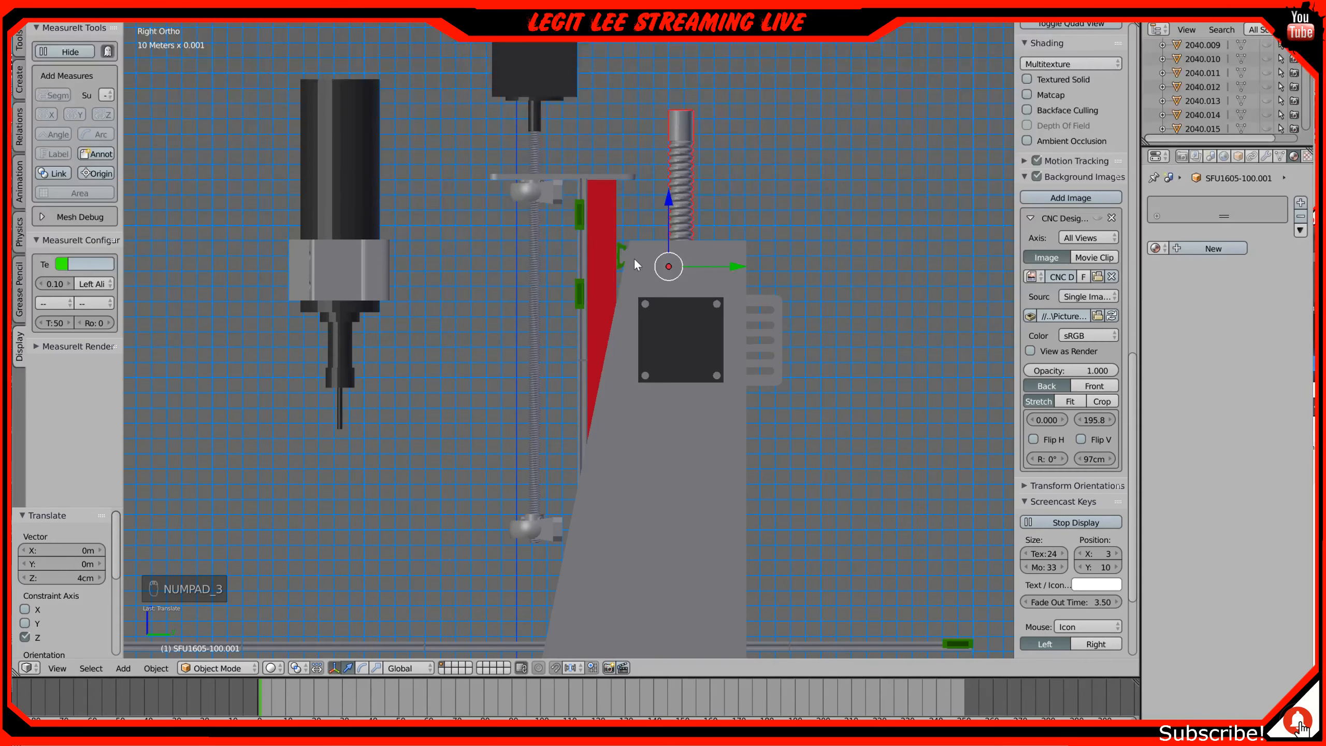
{"action": "left_click_drag", "start_coordinate": [739, 268], "coordinate": [589, 263]}
Step: Align the vertical ball screw with the end bearings and motor shaft by moving it 3 mm and another 1 mm along Y
{"action": "scroll", "coordinate": [528, 235], "scroll_direction": "up", "scroll_amount": 4}
{"action": "middle_click_drag", "start_coordinate": [528, 236], "coordinate": [702, 500], "text": "shift"}
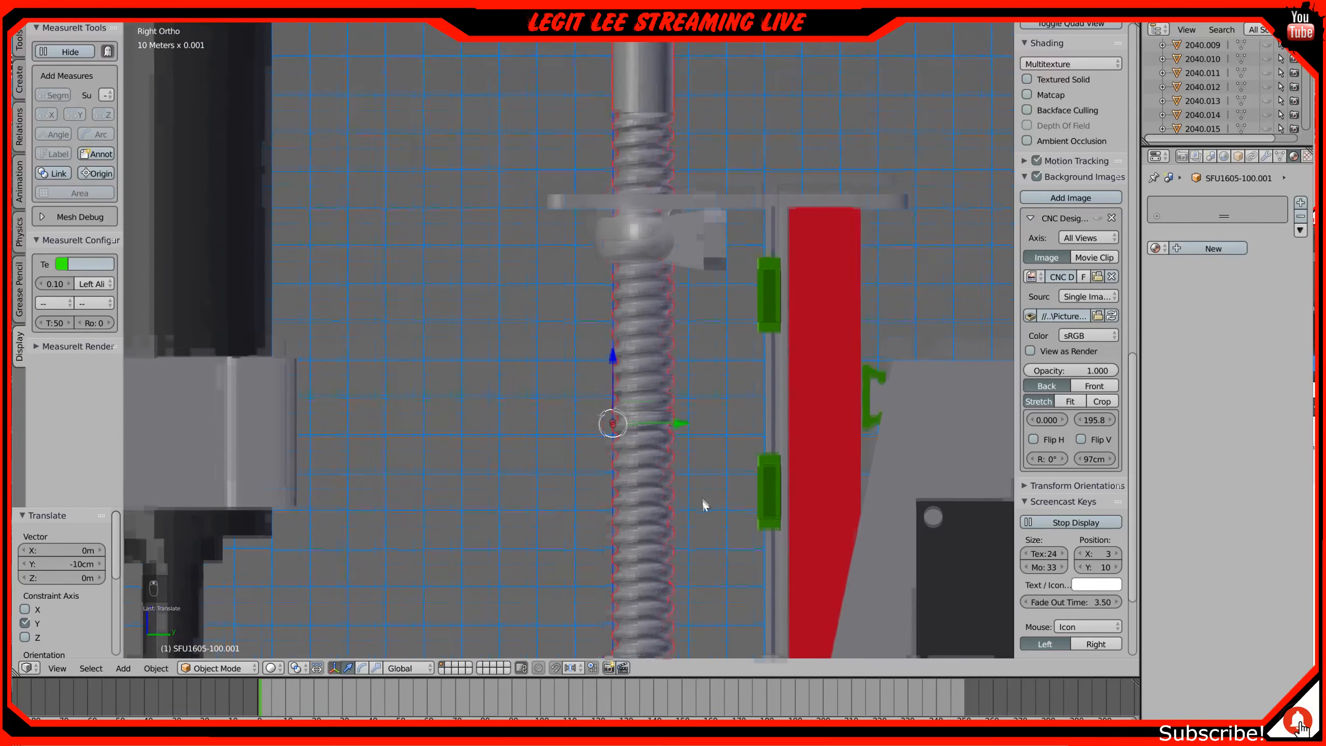
{"action": "middle_click_drag", "start_coordinate": [636, 239], "coordinate": [592, 316], "text": "shift"}
{"action": "scroll", "coordinate": [669, 420], "scroll_direction": "up", "scroll_amount": 3}
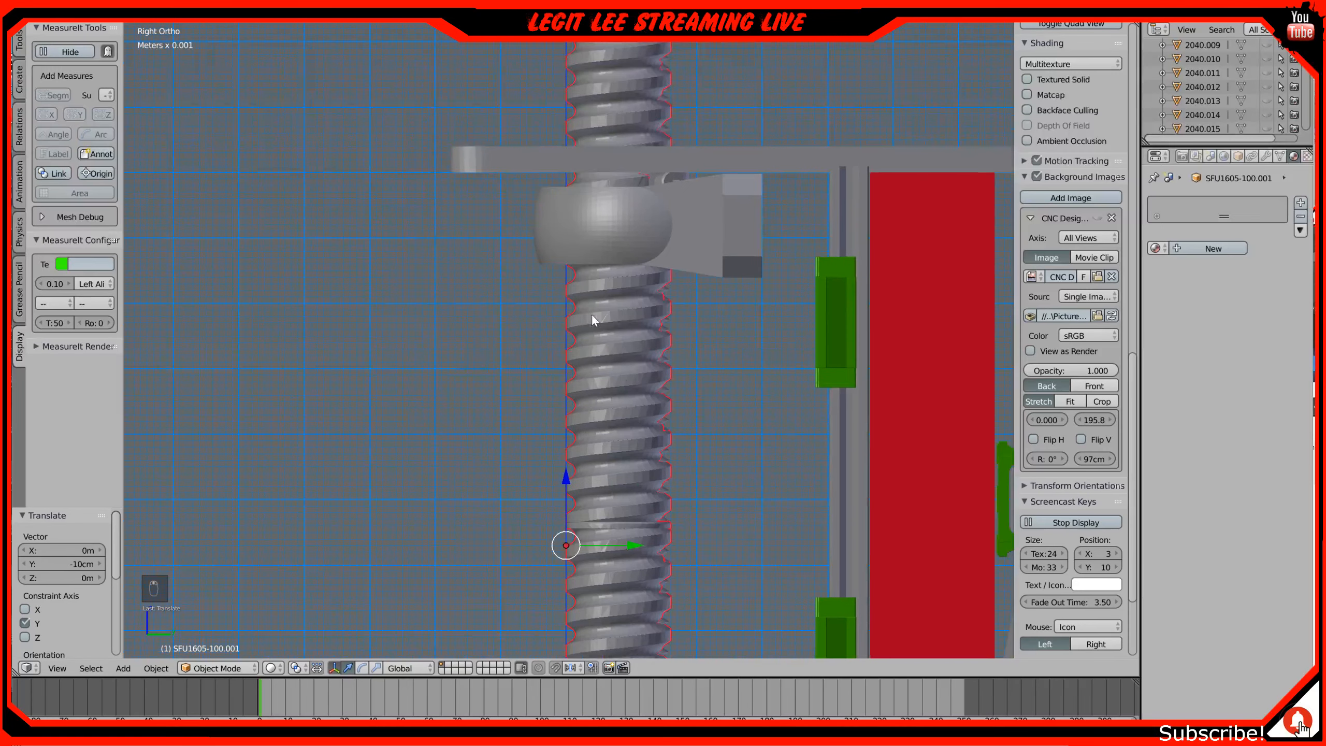
{"action": "key", "text": "g"}
{"action": "key", "text": "y"}
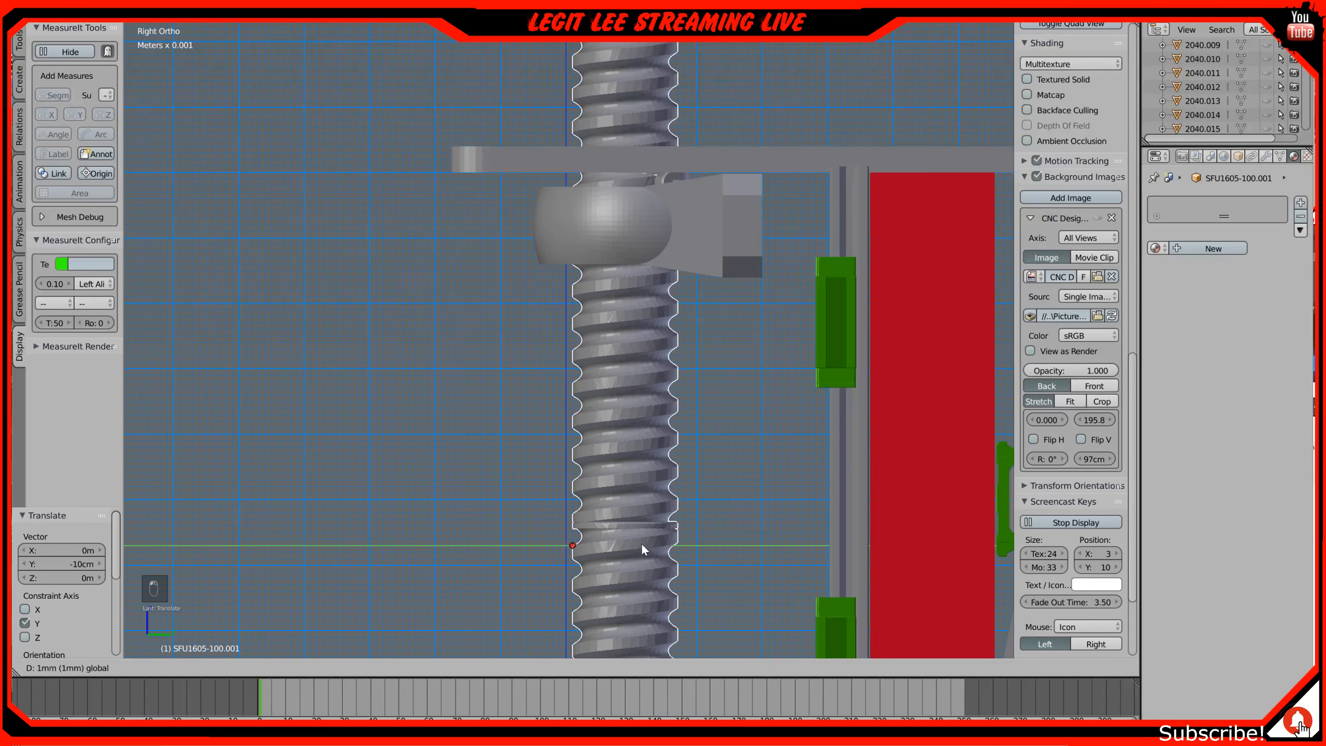
{"action": "left_click", "coordinate": [653, 545]}
{"action": "scroll", "coordinate": [642, 491], "scroll_direction": "down", "scroll_amount": 3}
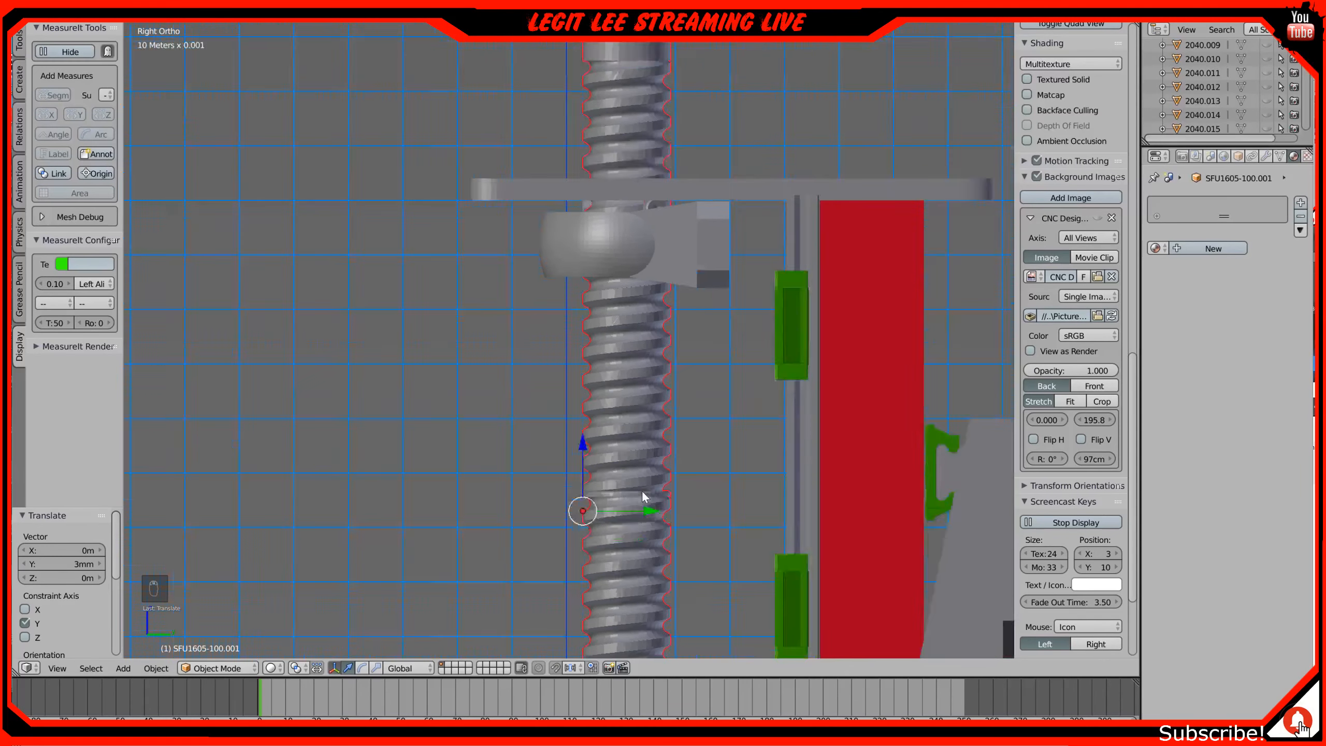
{"action": "scroll", "coordinate": [640, 485], "scroll_direction": "up", "scroll_amount": 6}
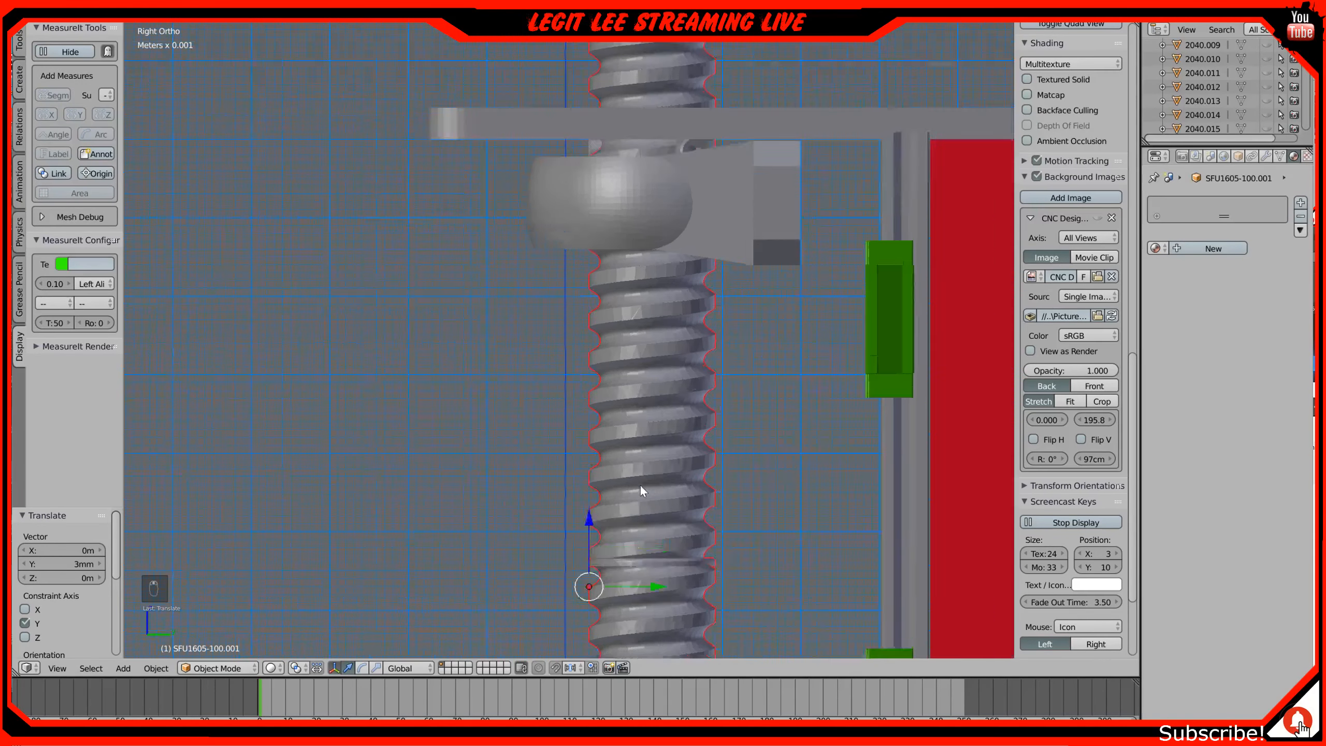
{"action": "left_click_drag", "start_coordinate": [664, 634], "coordinate": [673, 634]}
{"action": "scroll", "coordinate": [685, 460], "scroll_direction": "down", "scroll_amount": 4}
{"action": "scroll", "coordinate": [685, 449], "scroll_direction": "down", "scroll_amount": 3}
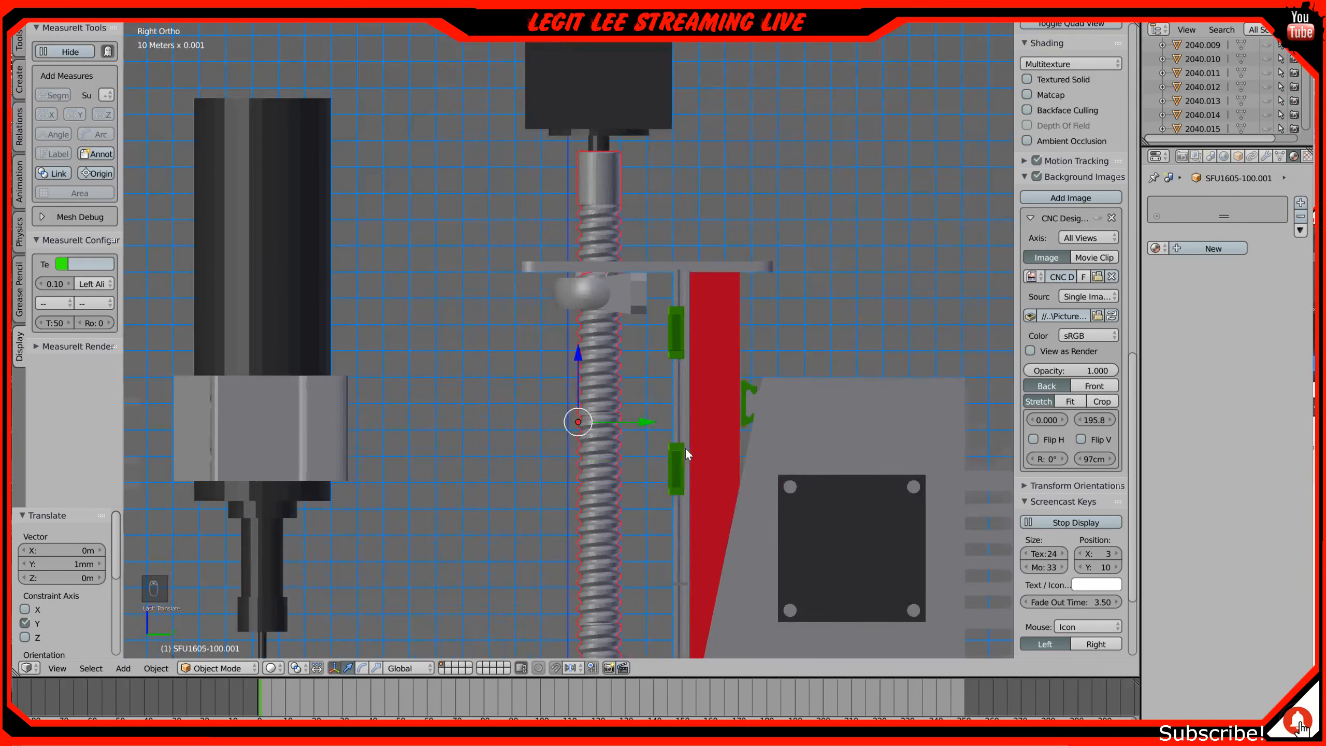
Step: In wireframe, select the old thin Z-axis screw inside the new ball screw, delete it, and check the assembly in solid shading
{"action": "middle_click_drag", "start_coordinate": [551, 406], "coordinate": [574, 422]}
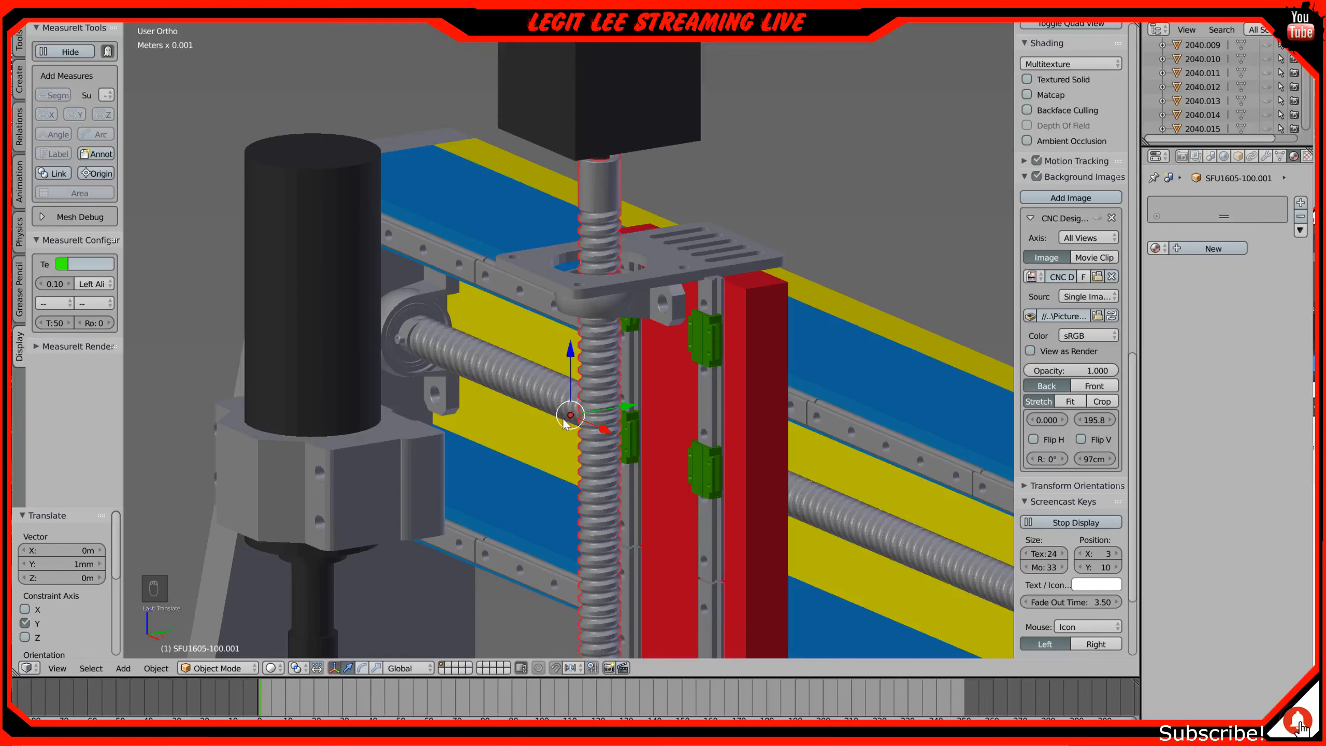
{"action": "key", "text": "z"}
{"action": "middle_click_drag", "start_coordinate": [600, 426], "coordinate": [602, 454]}
{"action": "right_click", "coordinate": [599, 441]}
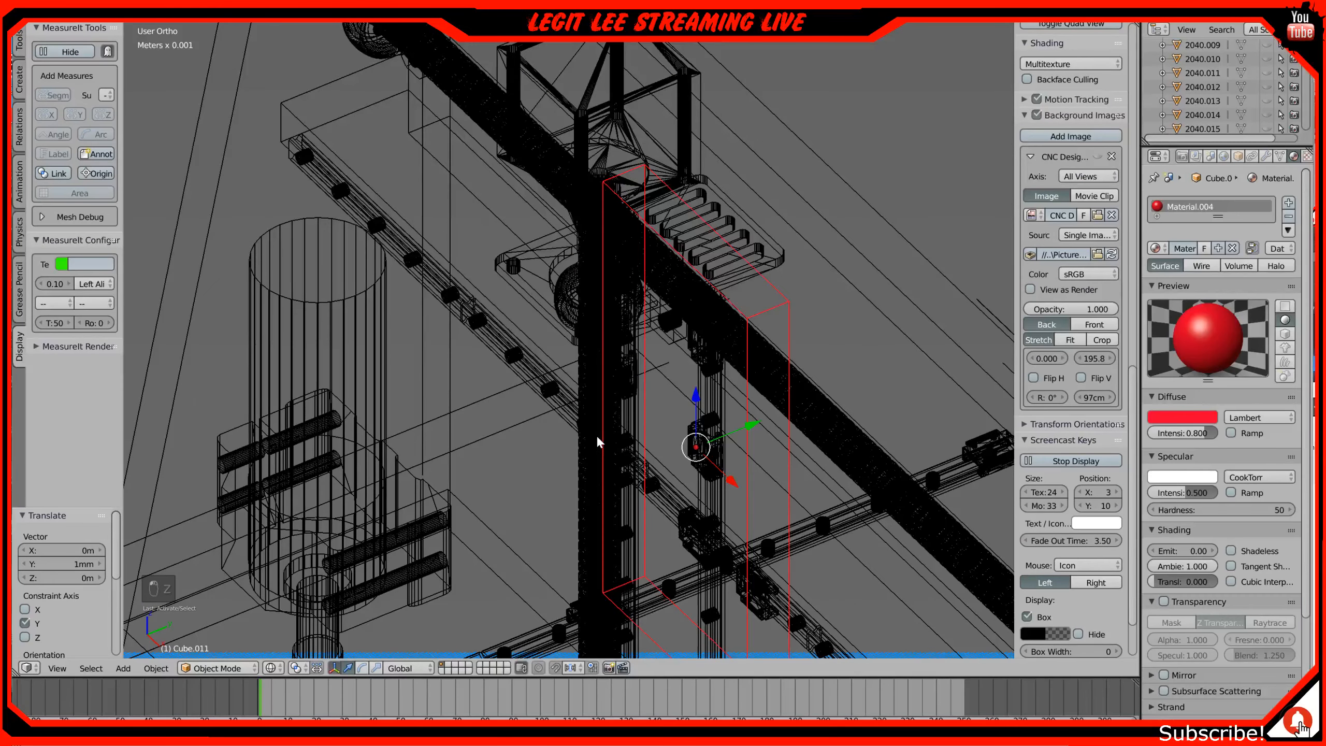
{"action": "right_click", "coordinate": [596, 435]}
{"action": "right_click", "coordinate": [599, 383]}
{"action": "left_click", "coordinate": [599, 384]}
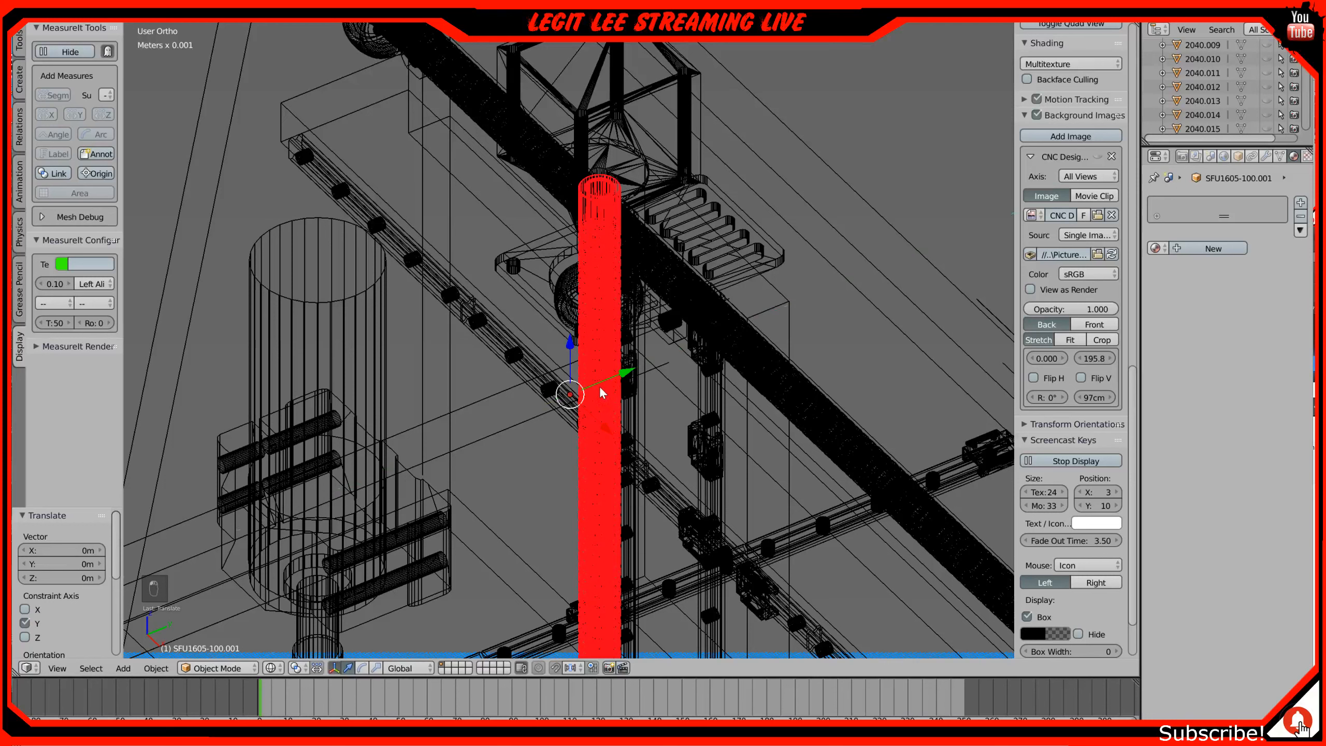
{"action": "right_click", "coordinate": [600, 401]}
{"action": "right_click", "coordinate": [598, 421]}
{"action": "left_click_drag", "start_coordinate": [599, 422], "coordinate": [599, 423]}
{"action": "left_click", "coordinate": [600, 412]}
{"action": "left_click", "coordinate": [598, 407]}
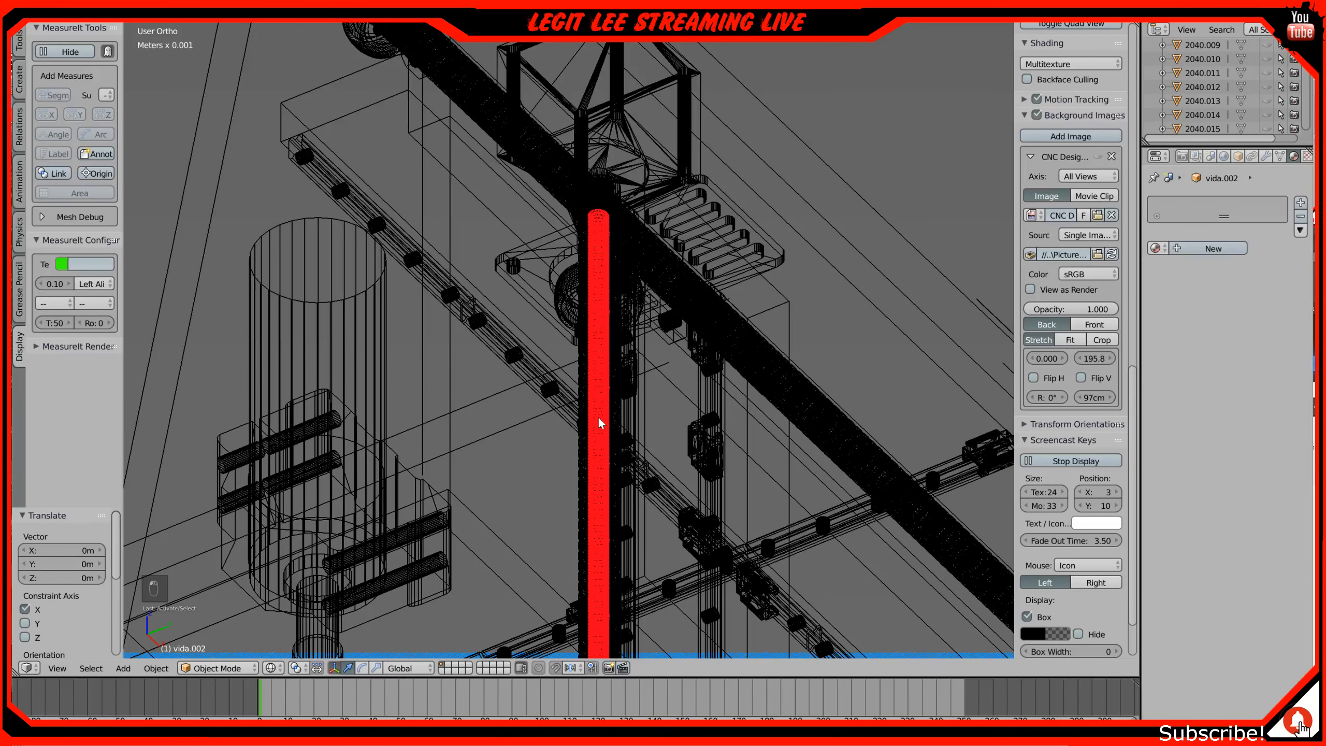
{"action": "key", "text": "x"}
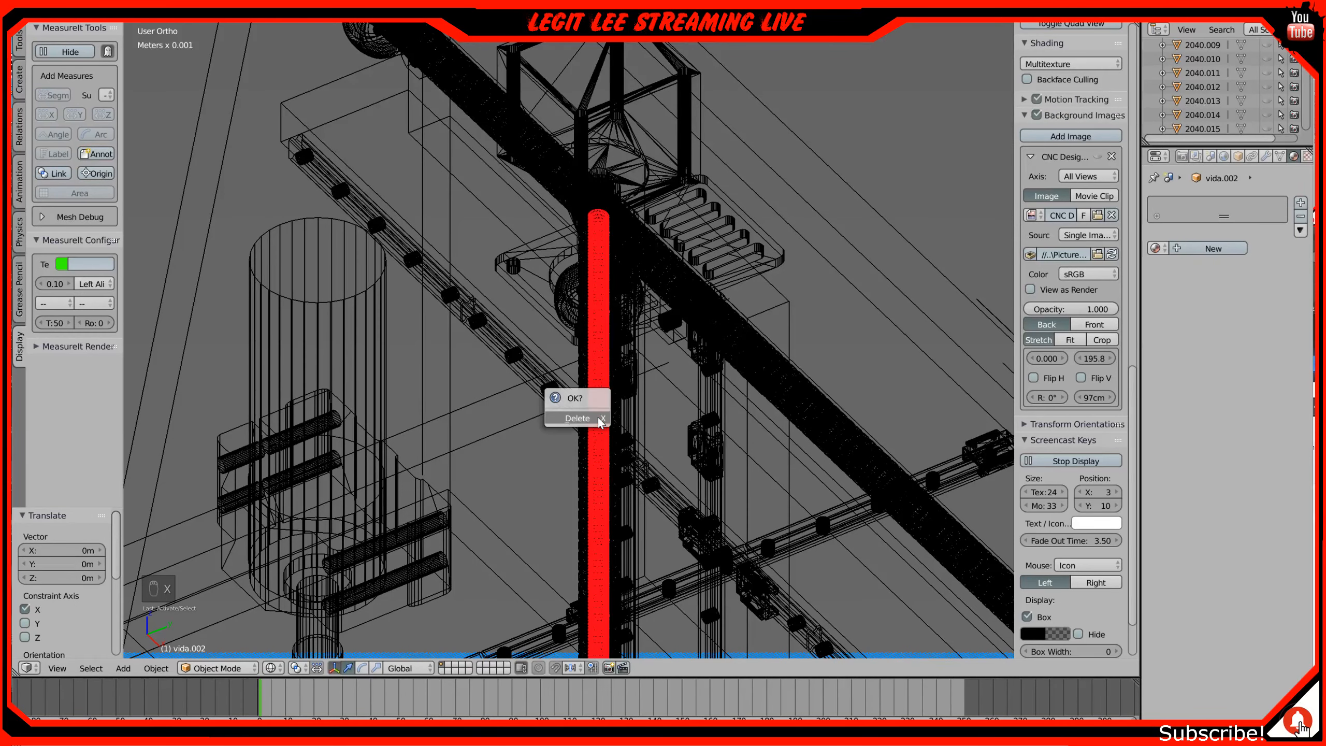
{"action": "left_click", "coordinate": [599, 419]}
{"action": "key", "text": "z"}
{"action": "middle_click_drag", "start_coordinate": [605, 394], "coordinate": [697, 385]}
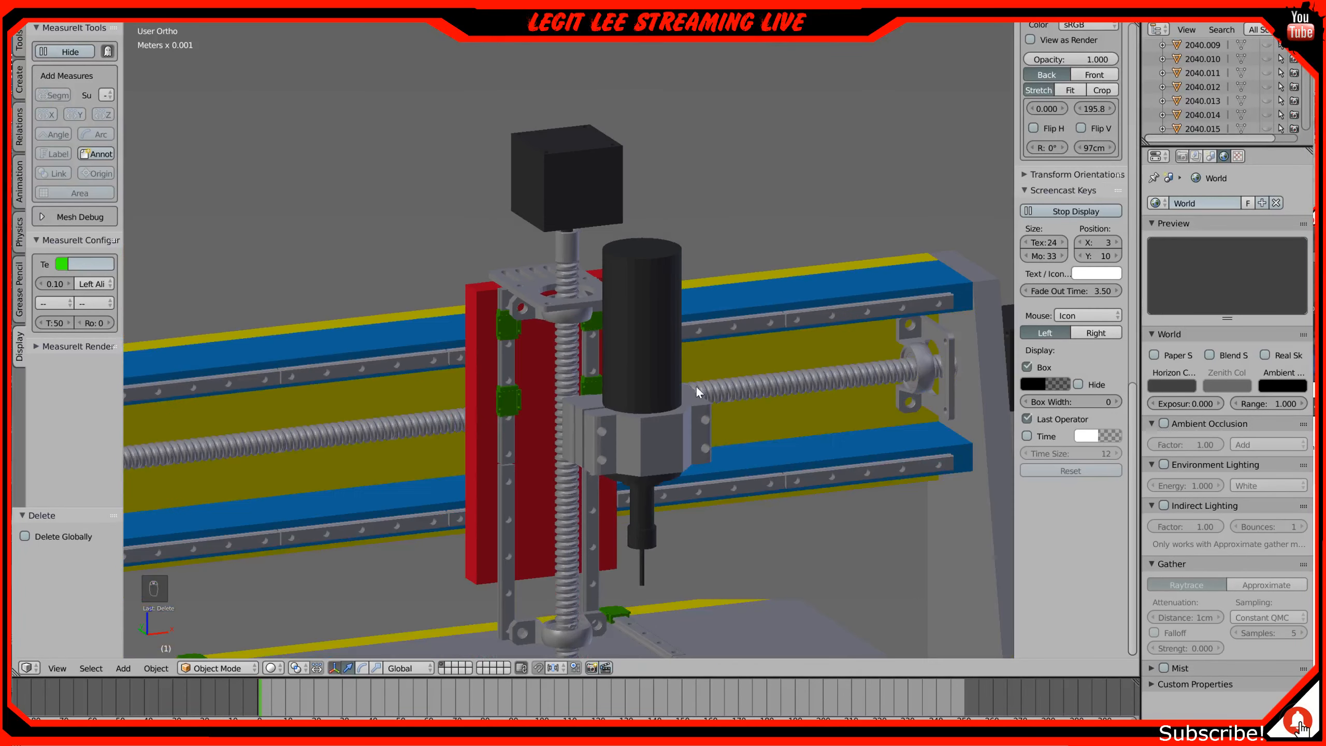
{"action": "middle_click_drag", "start_coordinate": [575, 427], "coordinate": [578, 430]}
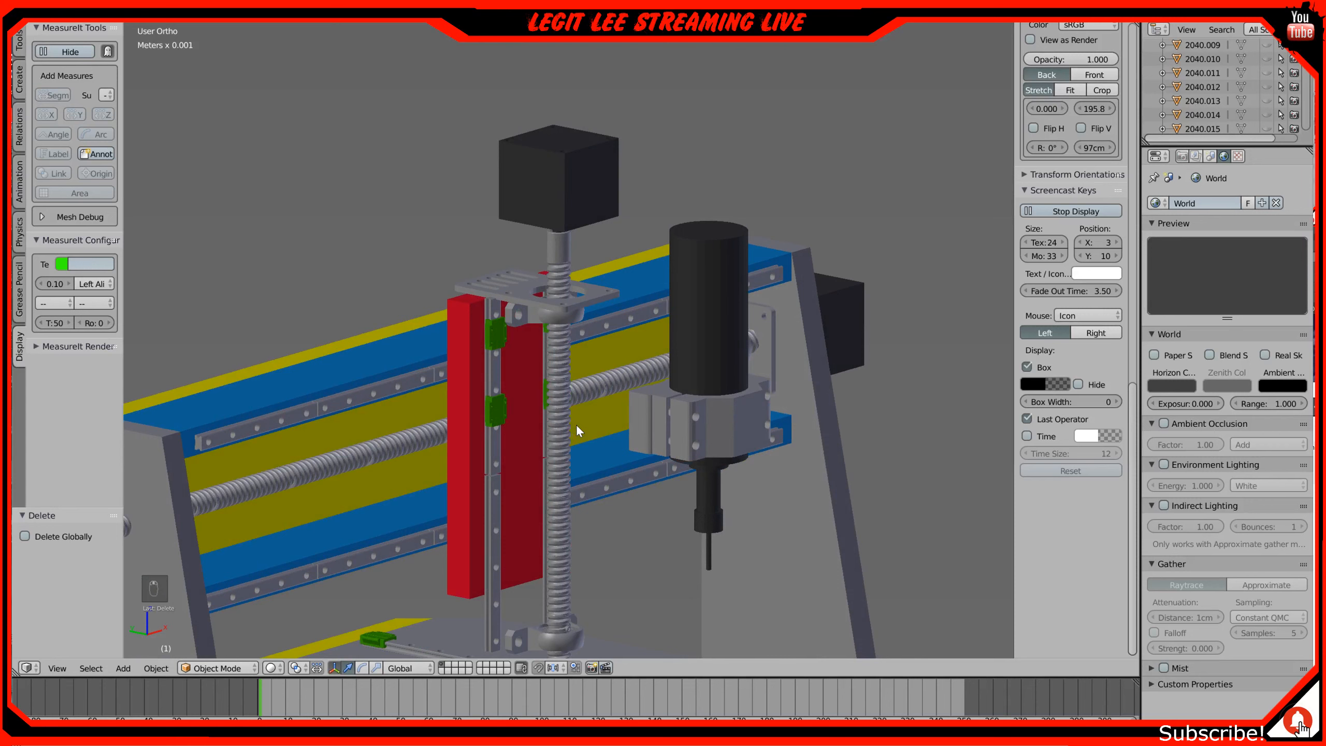
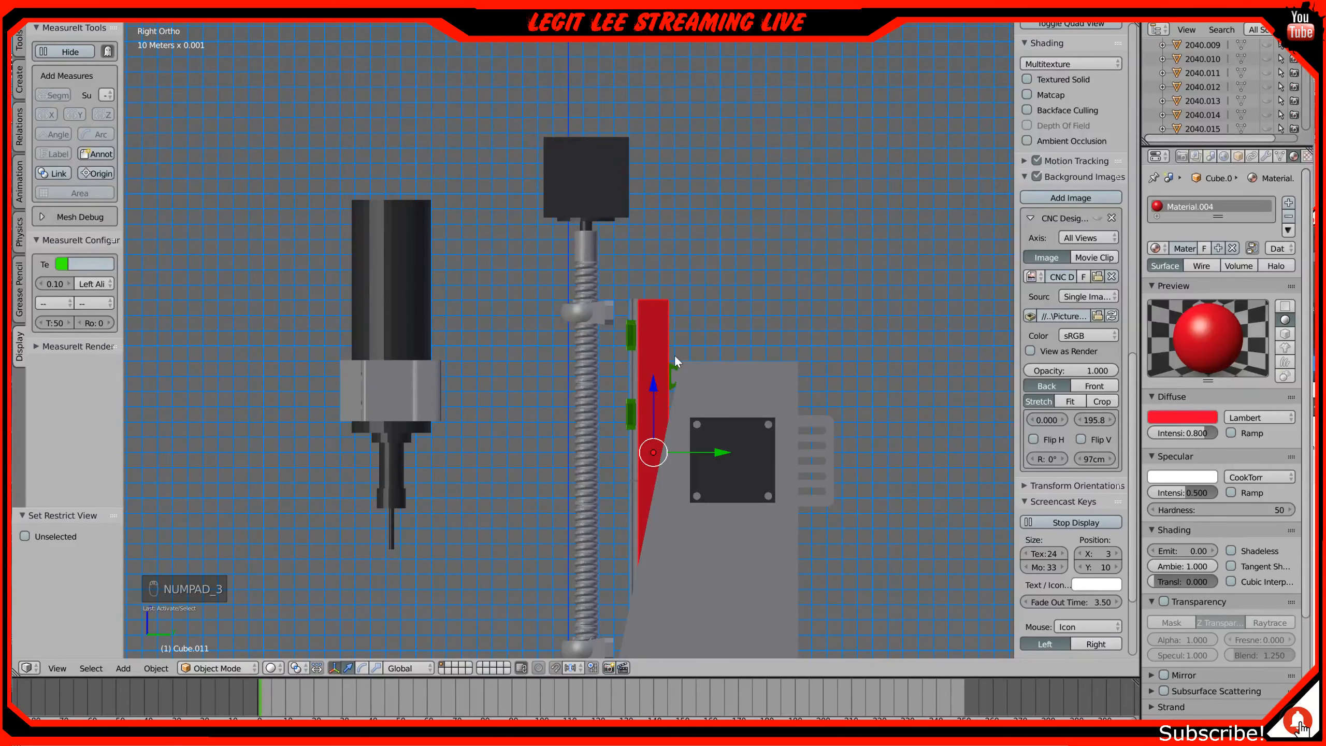
Step: Duplicate the red board in the right view and rotate the copy 90° to lie horizontally
{"action": "key", "text": "shift+d"}
{"action": "type", "text": "r90"}
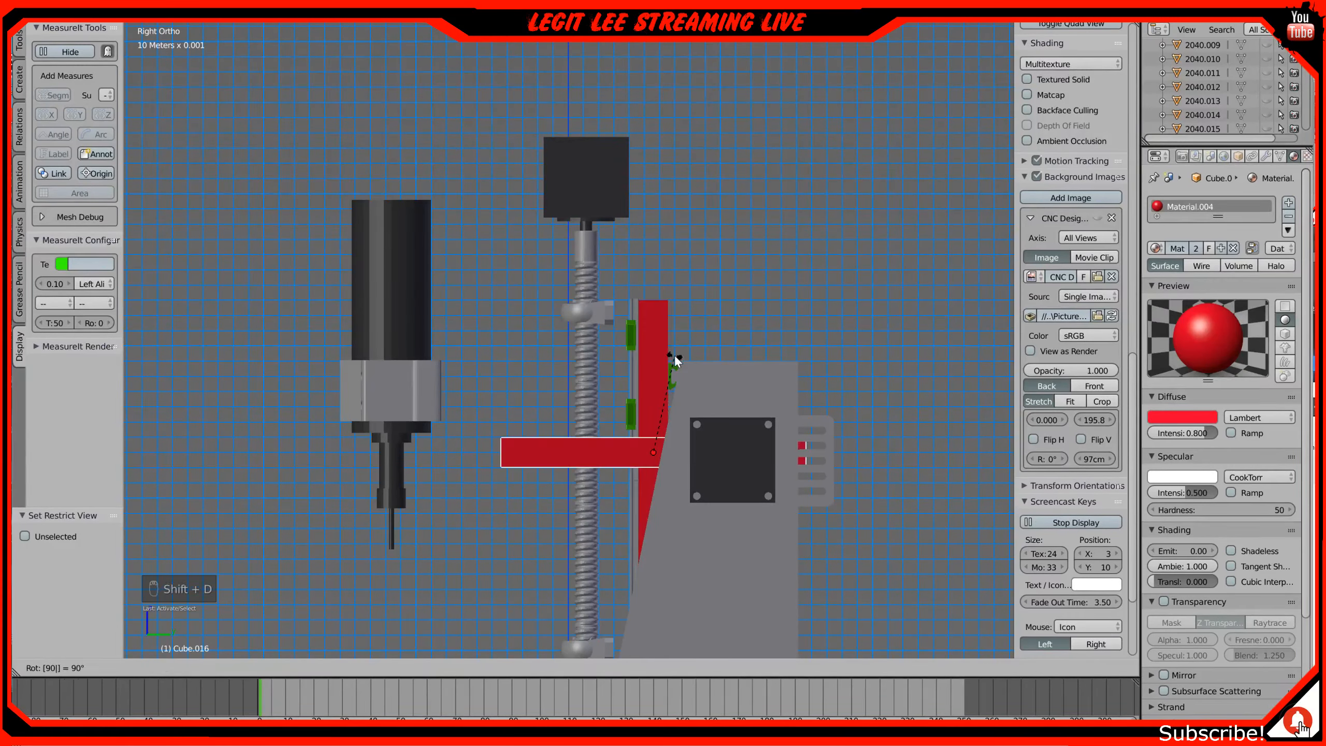
{"action": "key", "text": "Return"}
Step: Raise the horizontal red board 11 cm onto the vertical board's upper edge and move it -9 cm along Y
{"action": "left_click_drag", "start_coordinate": [651, 376], "coordinate": [645, 220]}
{"action": "key", "text": "g"}
{"action": "key", "text": "y"}
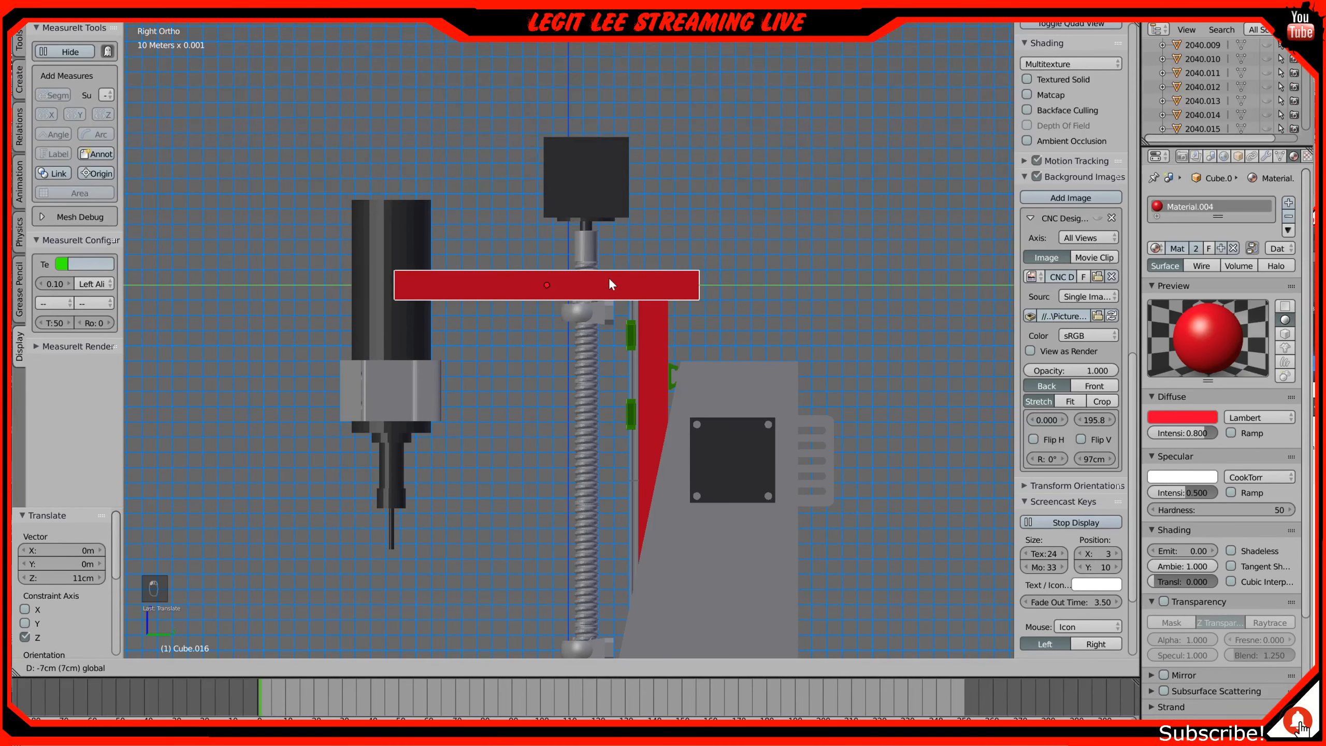
{"action": "left_click", "coordinate": [582, 276]}
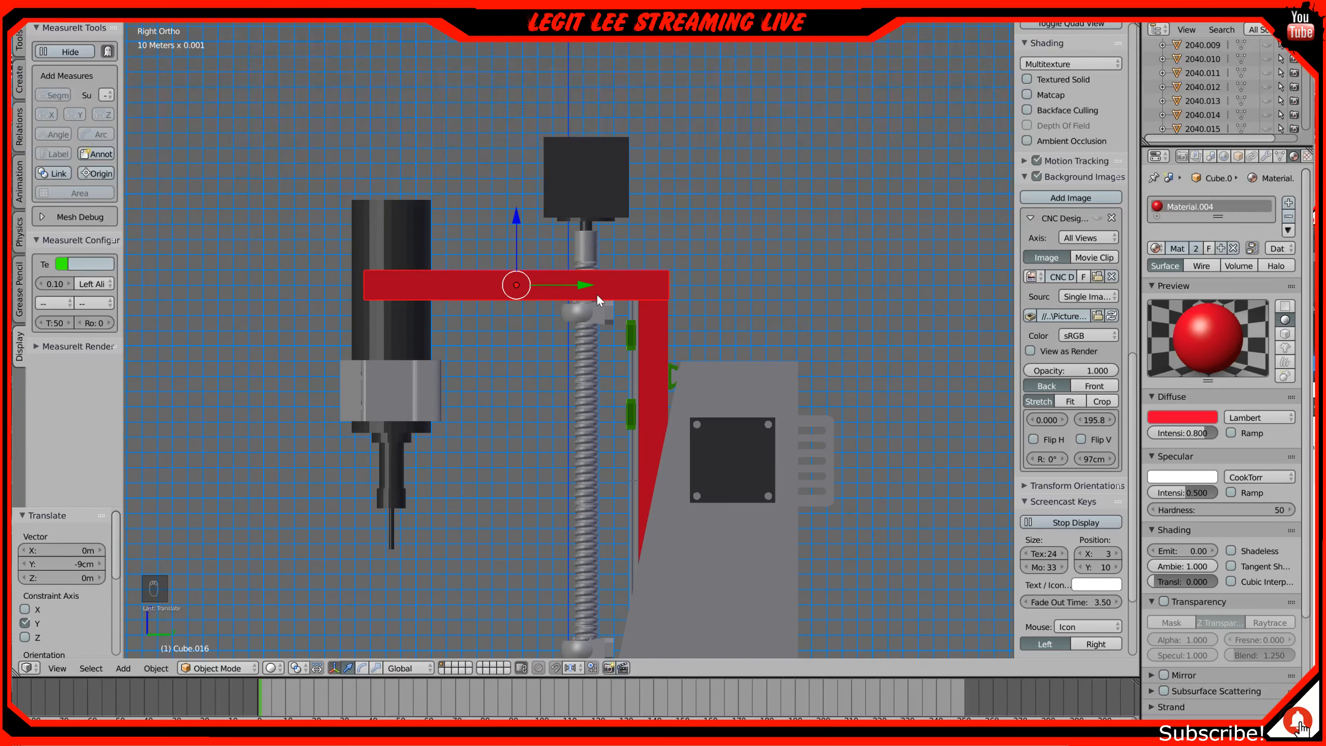
Step: Shift the horizontal red board 6 cm and another 4 mm along Y, centring it closer to the ball screw and vertical board
{"action": "scroll", "coordinate": [597, 293], "scroll_direction": "up", "scroll_amount": 2}
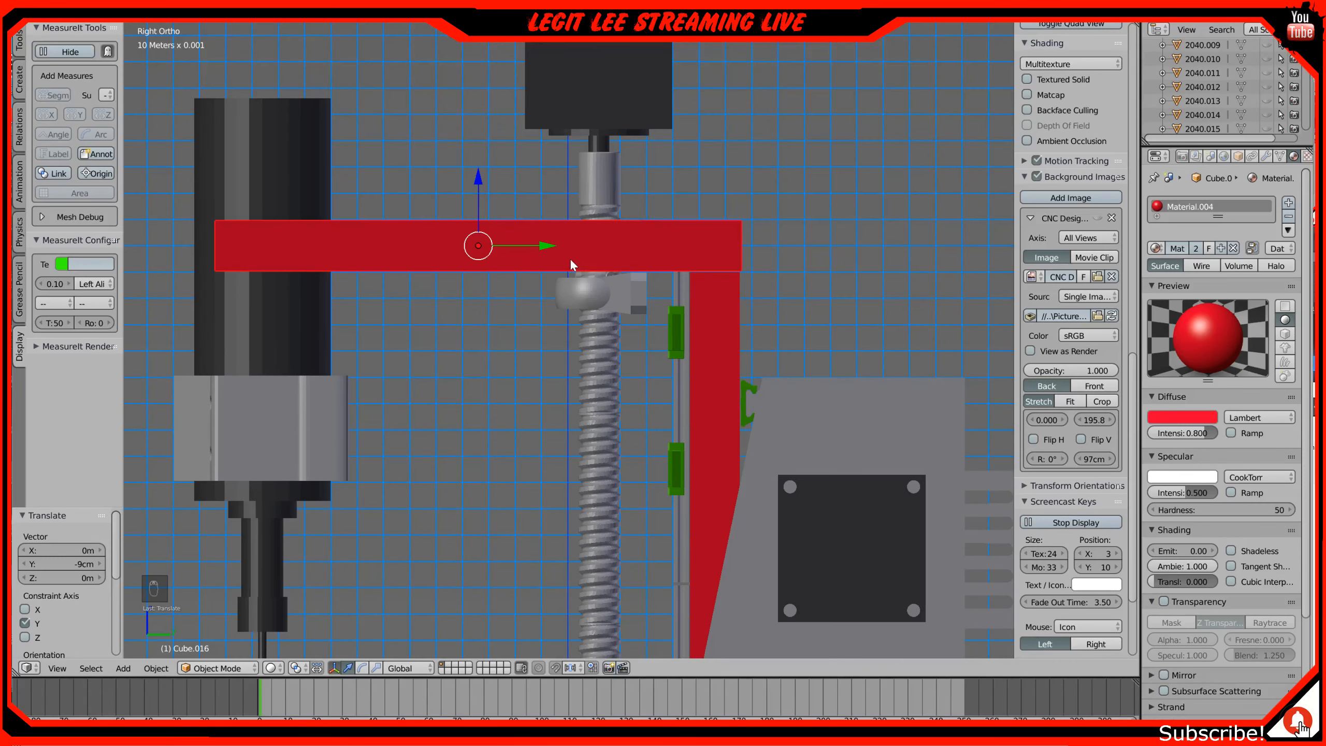
{"action": "key", "text": "g"}
{"action": "key", "text": "y"}
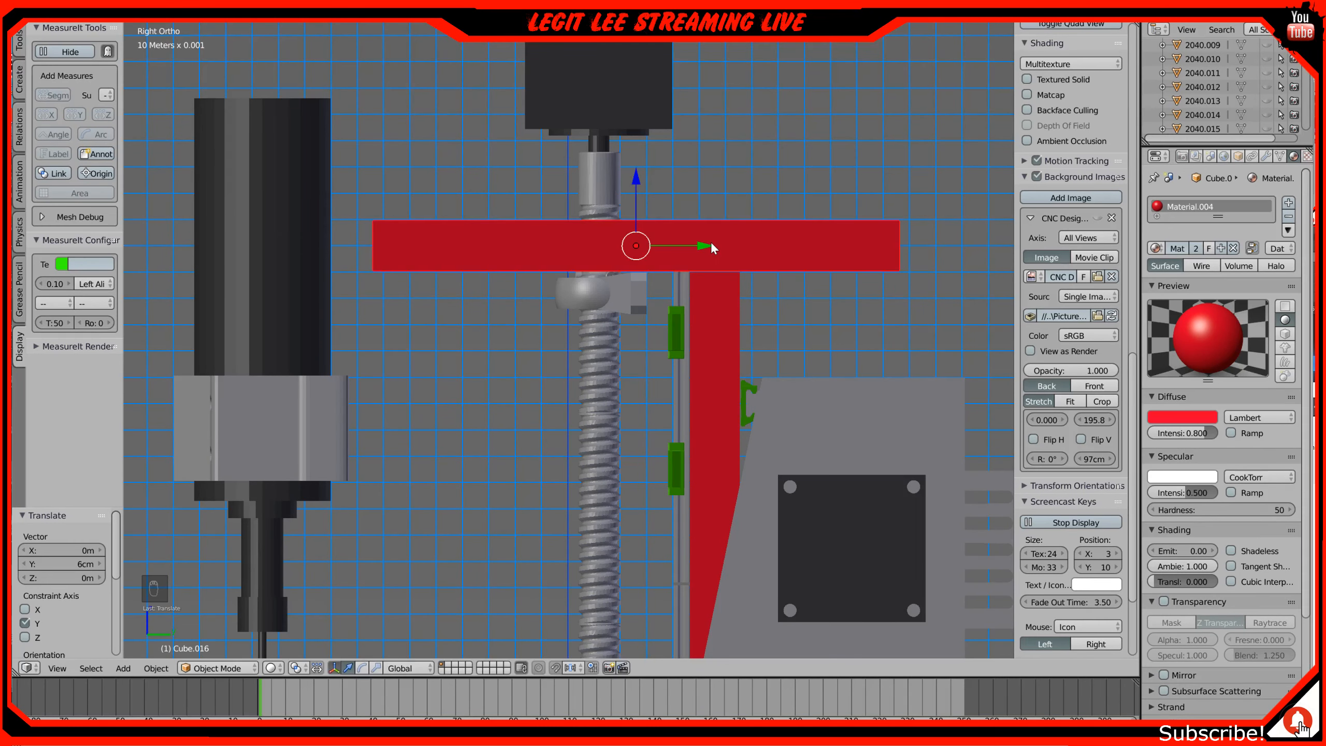
{"action": "left_click", "coordinate": [710, 241]}
{"action": "scroll", "coordinate": [710, 242], "scroll_direction": "up", "scroll_amount": 5}
{"action": "middle_click_drag", "start_coordinate": [708, 239], "coordinate": [538, 506], "text": "shift"}
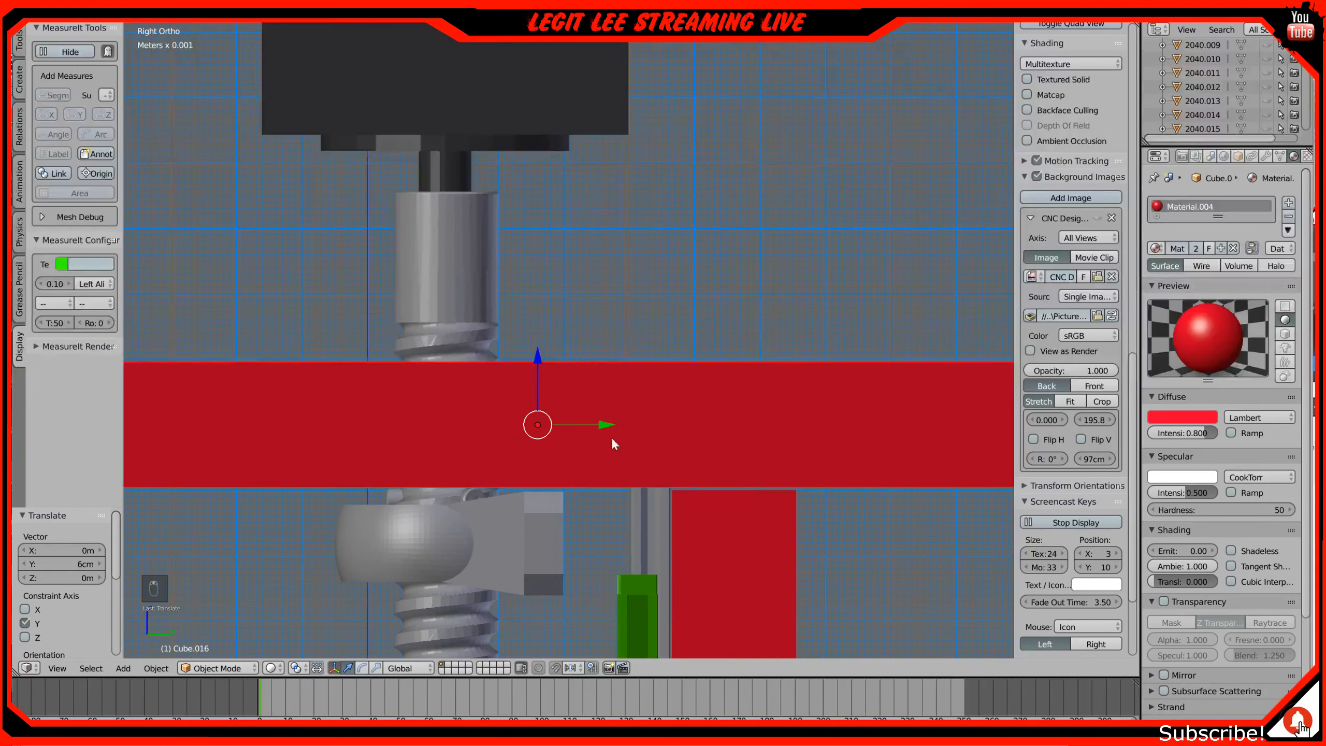
{"action": "left_click_drag", "start_coordinate": [603, 422], "coordinate": [633, 420]}
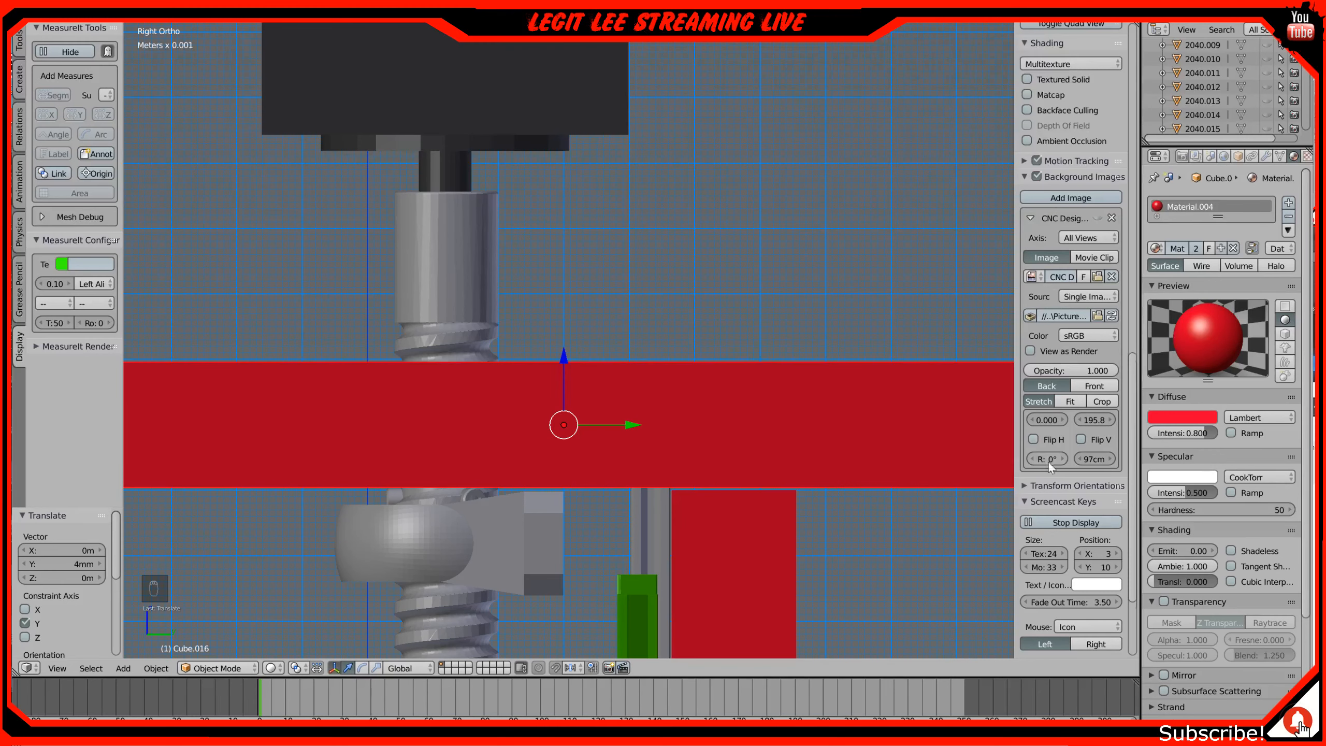
Step: Scale the horizontal red board to 0.5 along the Y axis
{"action": "scroll", "coordinate": [1048, 462], "scroll_direction": "down", "scroll_amount": 4}
{"action": "scroll", "coordinate": [1048, 462], "scroll_direction": "up", "scroll_amount": 4}
{"action": "scroll", "coordinate": [692, 429], "scroll_direction": "down", "scroll_amount": 3}
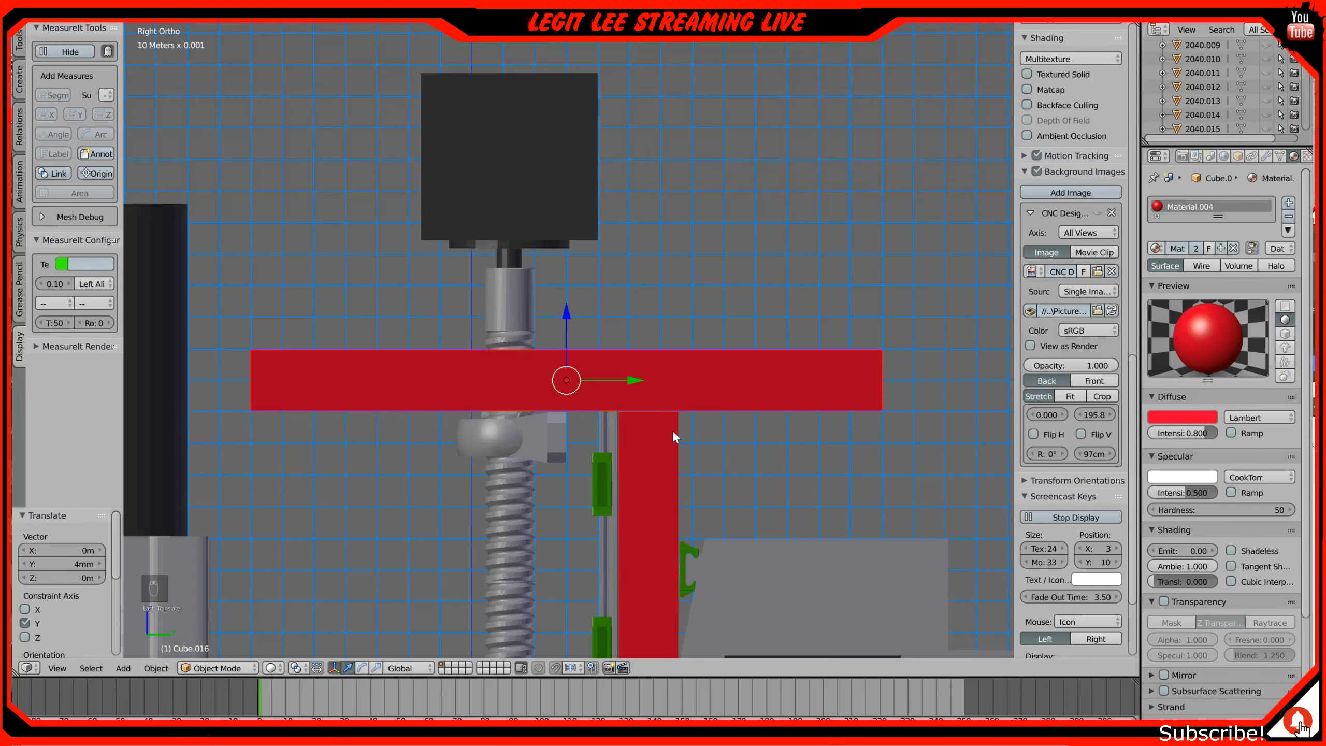
{"action": "key", "text": "s"}
{"action": "key", "text": "y"}
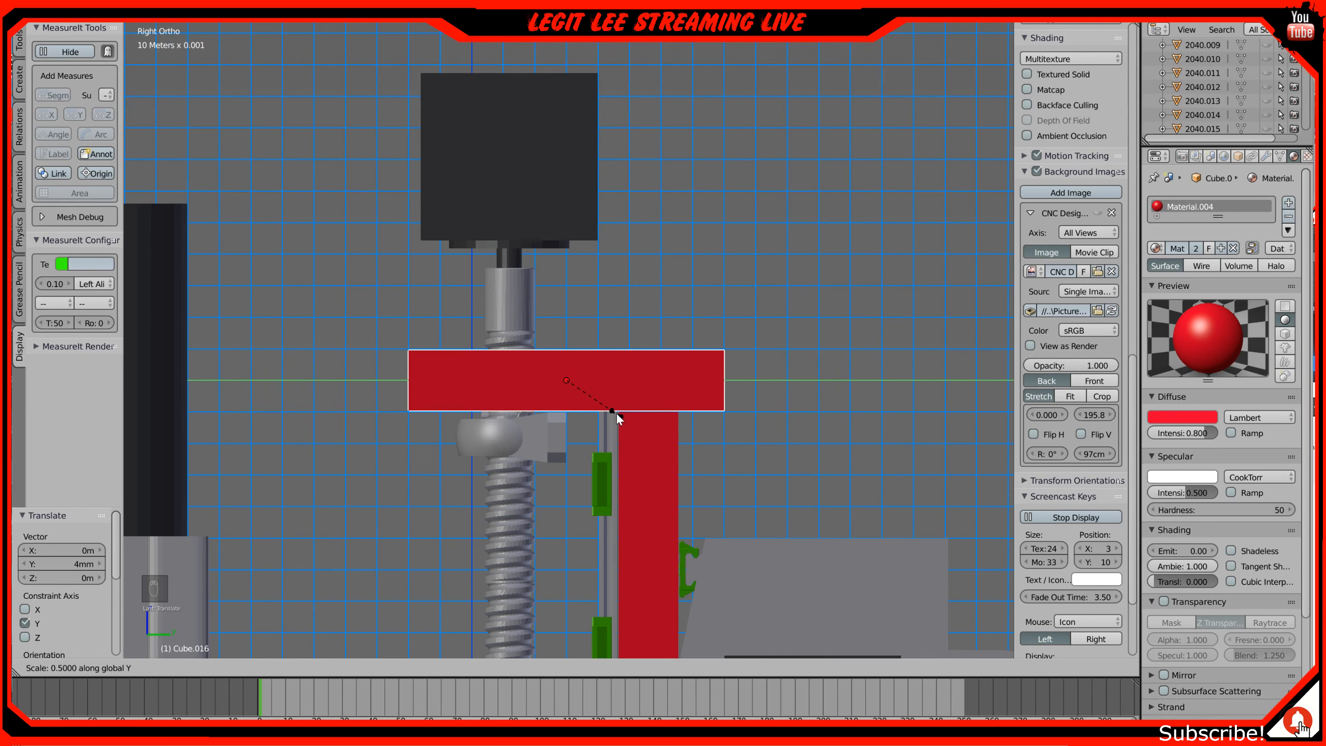
{"action": "left_click", "coordinate": [617, 414]}
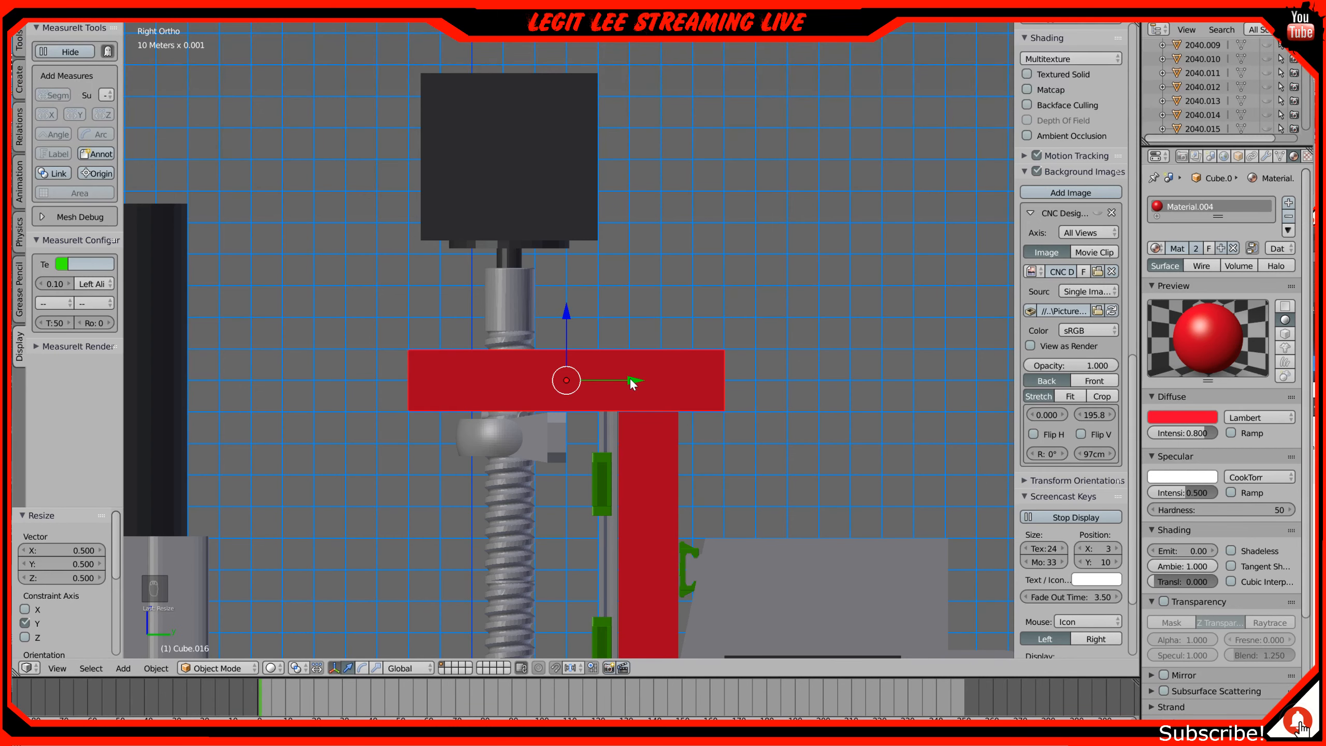
Step: Move the shortened horizontal board -1.4 cm along Y so its edge lines up with the vertical board's back face
{"action": "scroll", "coordinate": [632, 381], "scroll_direction": "up", "scroll_amount": 6}
{"action": "left_click_drag", "start_coordinate": [641, 452], "coordinate": [493, 466]}
{"action": "scroll", "coordinate": [433, 410], "scroll_direction": "down", "scroll_amount": 2}
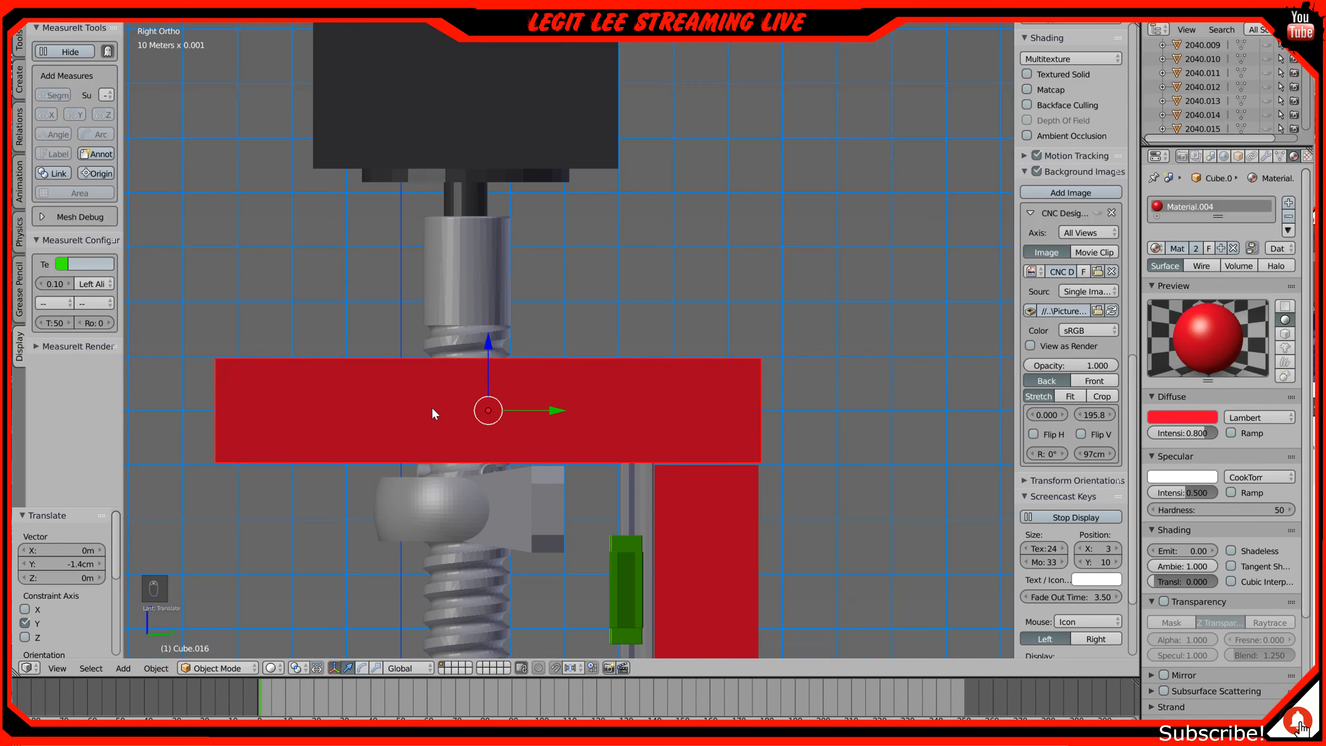
{"action": "scroll", "coordinate": [431, 410], "scroll_direction": "down", "scroll_amount": 1}
{"action": "middle_click_drag", "start_coordinate": [431, 410], "coordinate": [648, 420]}
{"action": "scroll", "coordinate": [474, 406], "scroll_direction": "down", "scroll_amount": 3}
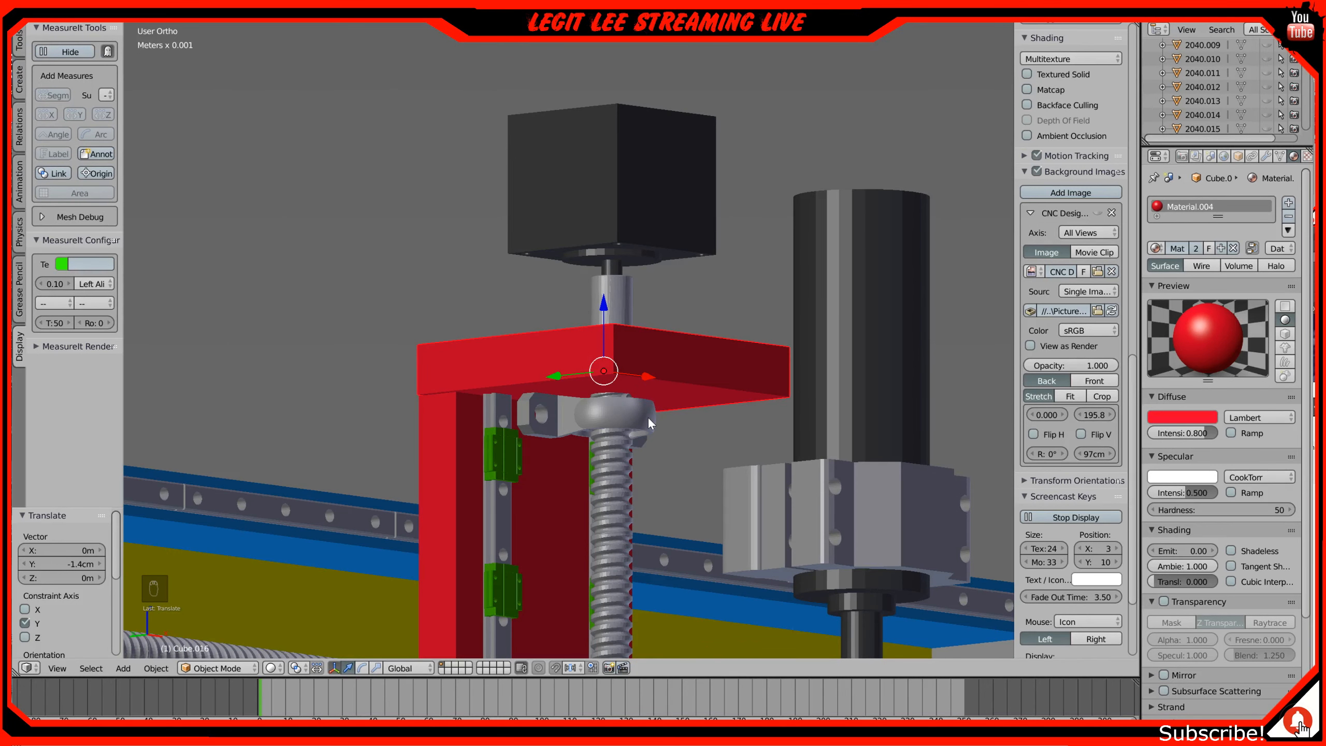
{"action": "middle_click_drag", "start_coordinate": [591, 479], "coordinate": [609, 297], "text": "shift"}
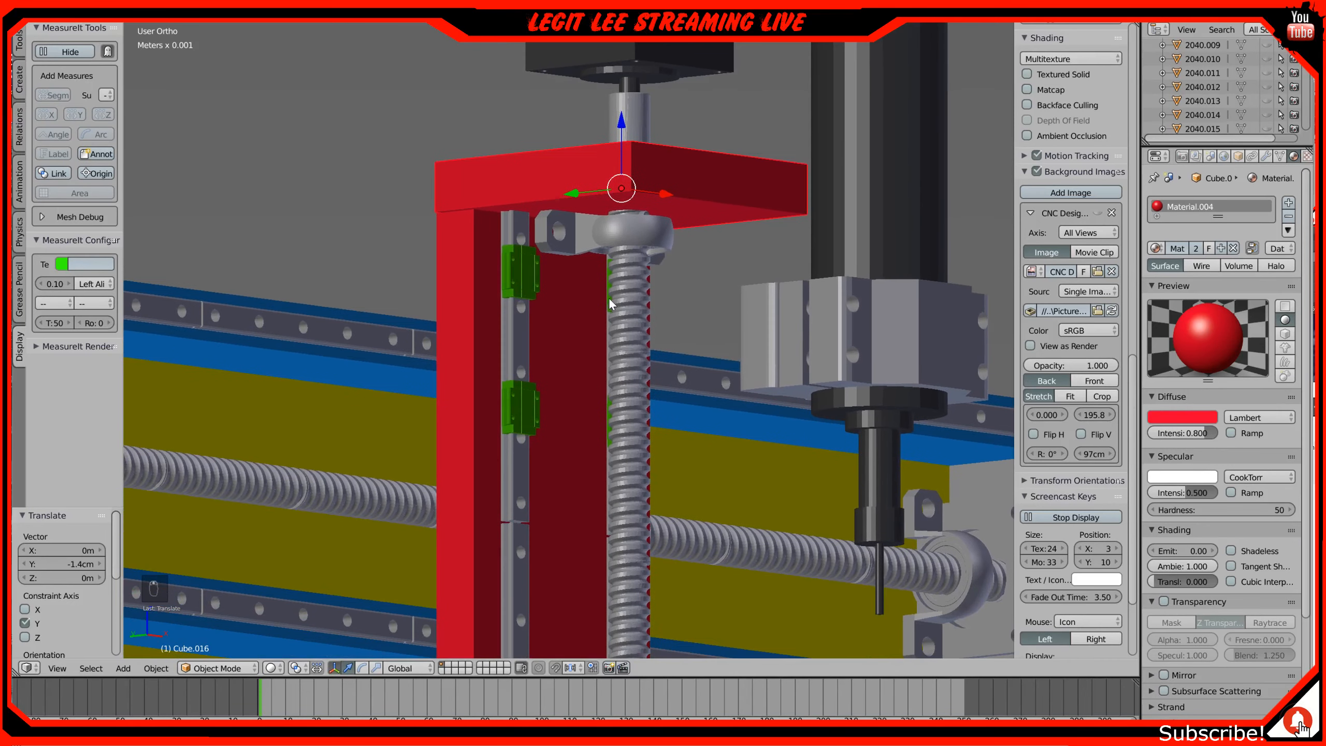
Step: Duplicate the horizontal red board in the right view and place the copy 20 cm lower along Z
{"action": "key", "text": "KP_3"}
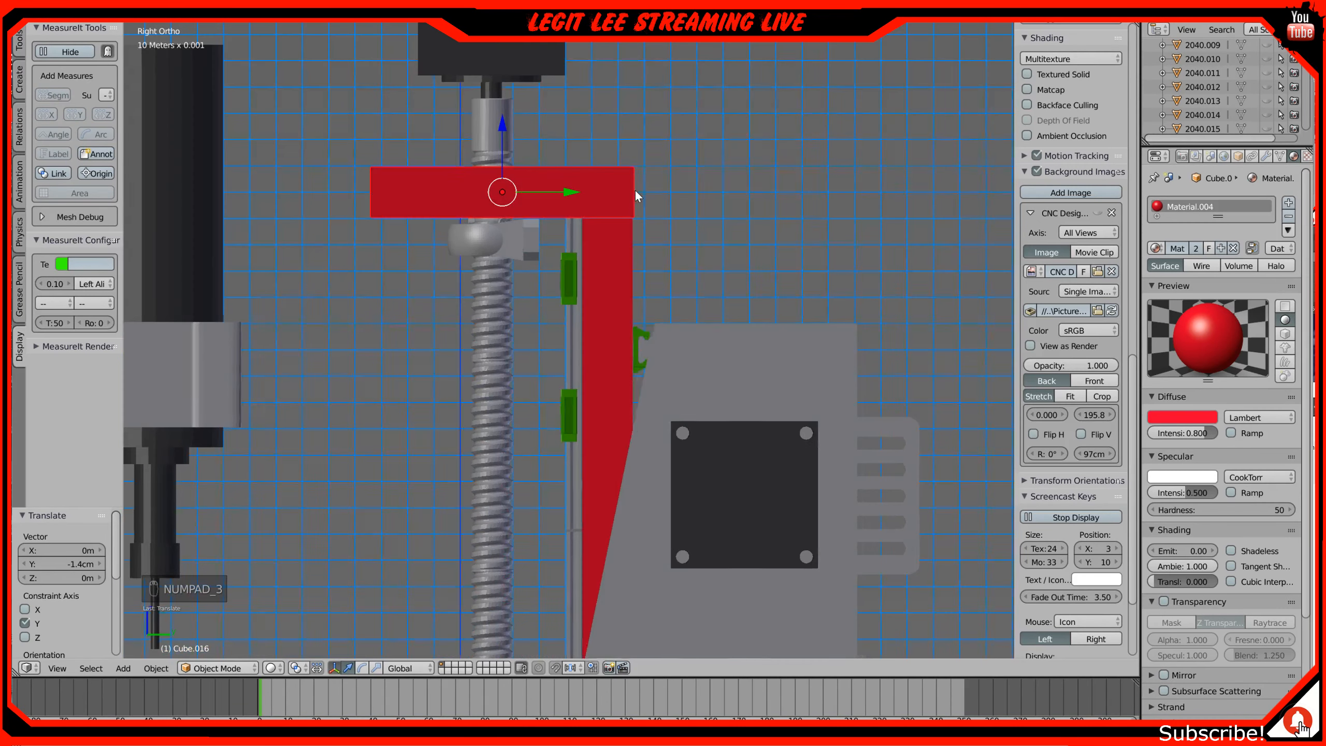
{"action": "middle_click_drag", "start_coordinate": [541, 380], "coordinate": [565, 289], "text": "shift"}
{"action": "scroll", "coordinate": [563, 297], "scroll_direction": "down", "scroll_amount": 2}
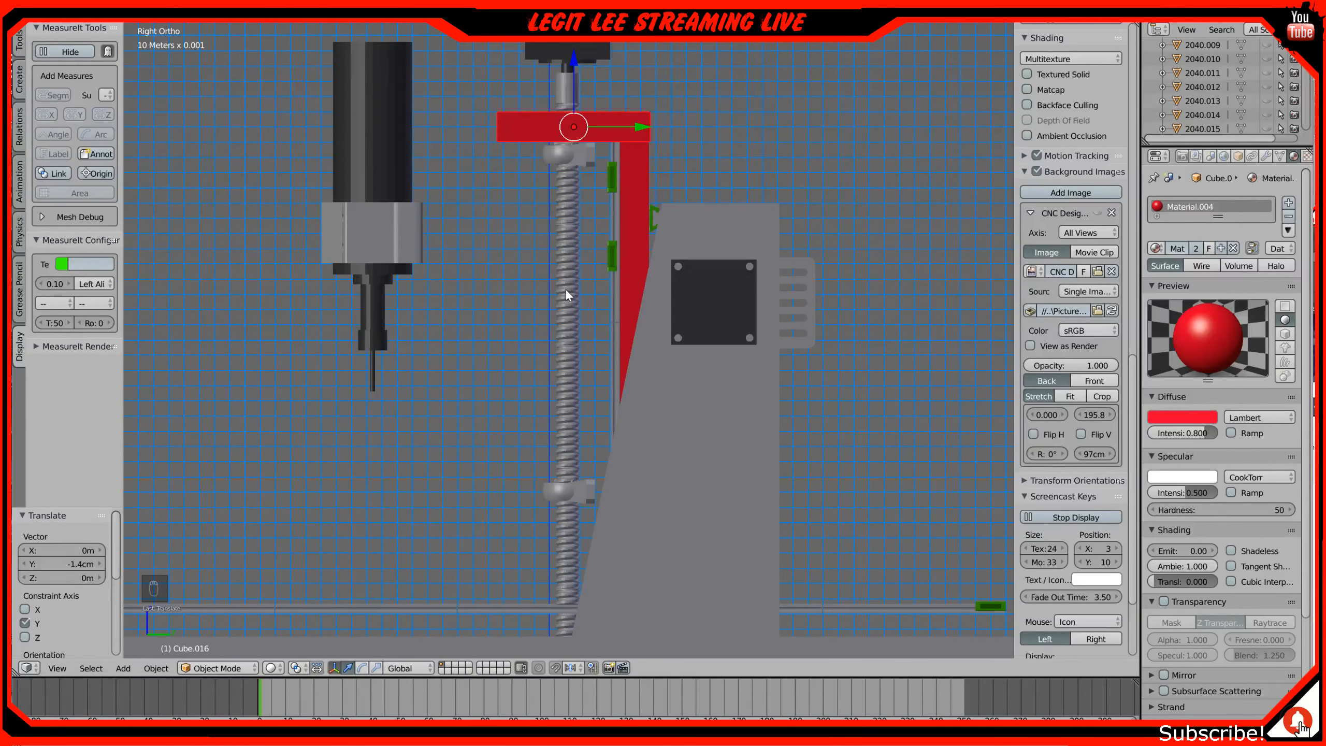
{"action": "key", "text": "shift+d"}
{"action": "key", "text": "z"}
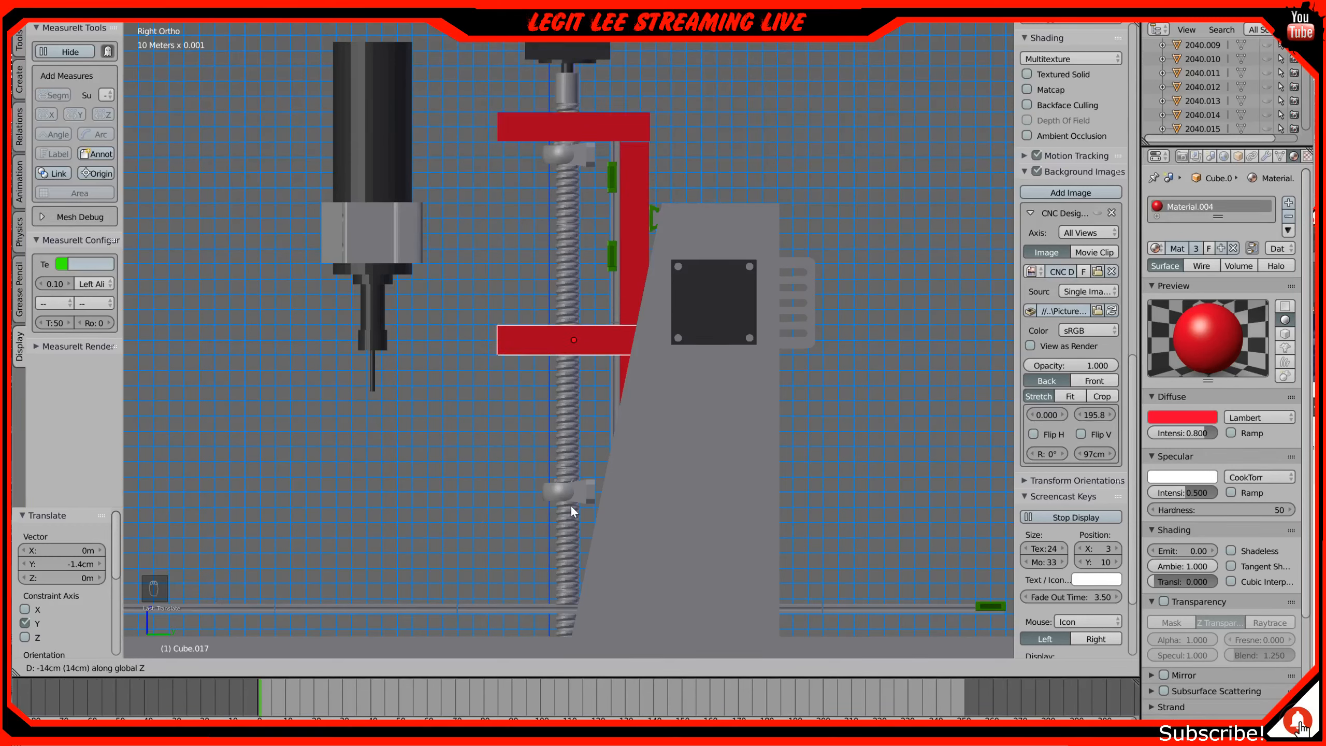
{"action": "left_click", "coordinate": [576, 597]}
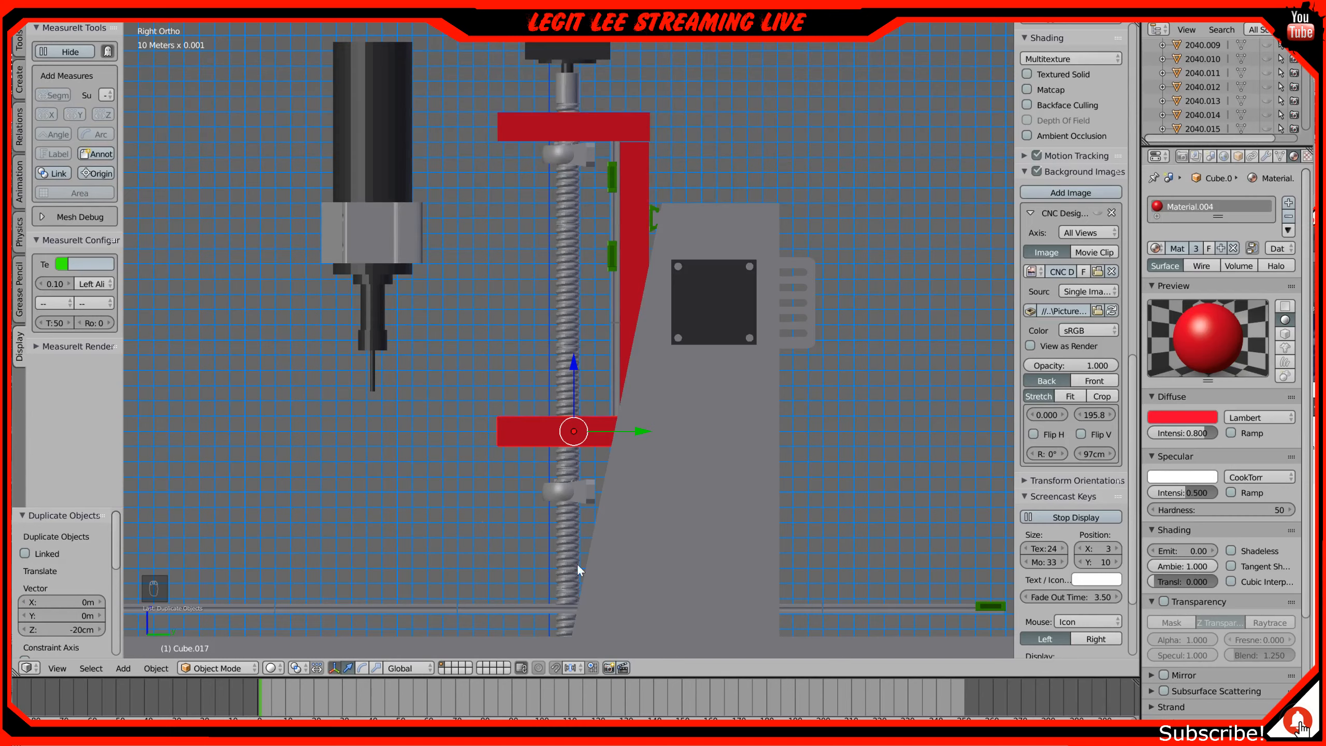
Step: In wireframe, lower the board copy another 2 cm to the vertical board's bottom end, and inspect the assembly in solid shading
{"action": "key", "text": "z"}
{"action": "scroll", "coordinate": [573, 482], "scroll_direction": "up", "scroll_amount": 2}
{"action": "scroll", "coordinate": [573, 482], "scroll_direction": "up", "scroll_amount": 2}
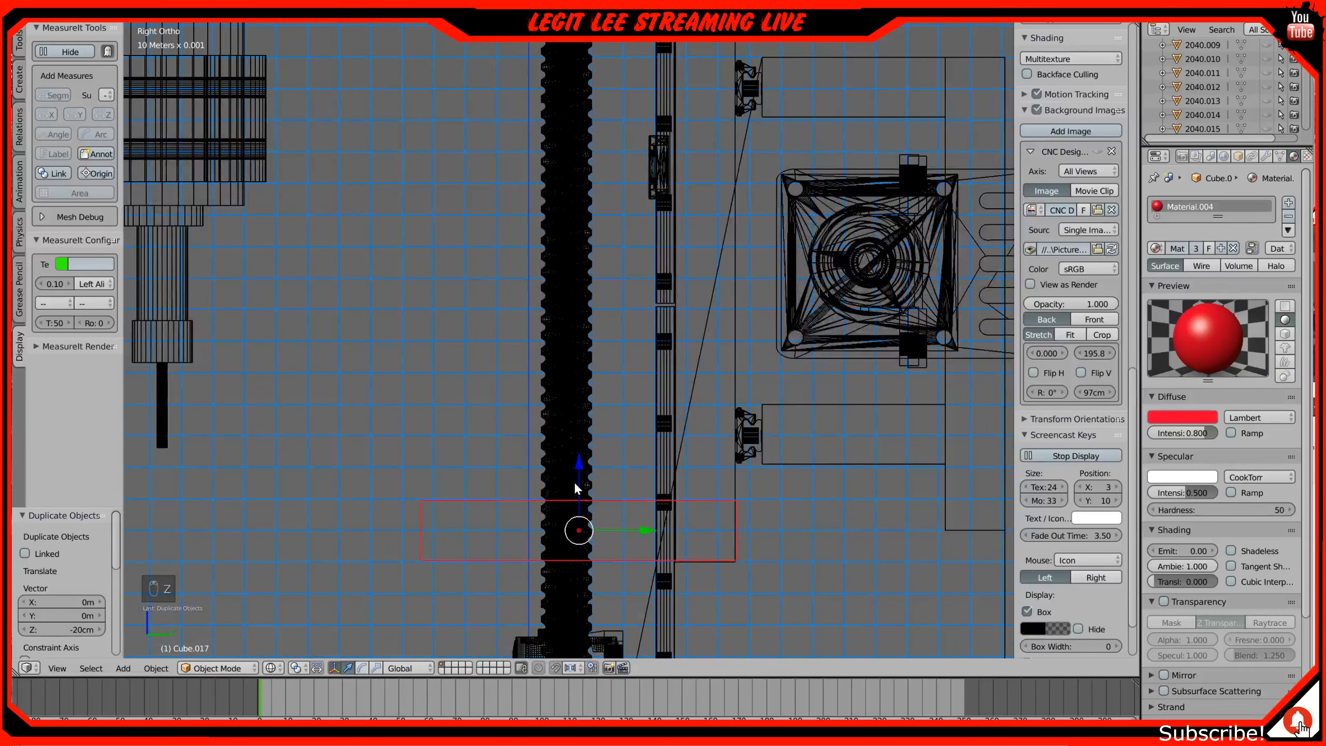
{"action": "left_click_drag", "start_coordinate": [583, 468], "coordinate": [583, 529]}
{"action": "scroll", "coordinate": [503, 494], "scroll_direction": "down", "scroll_amount": 2}
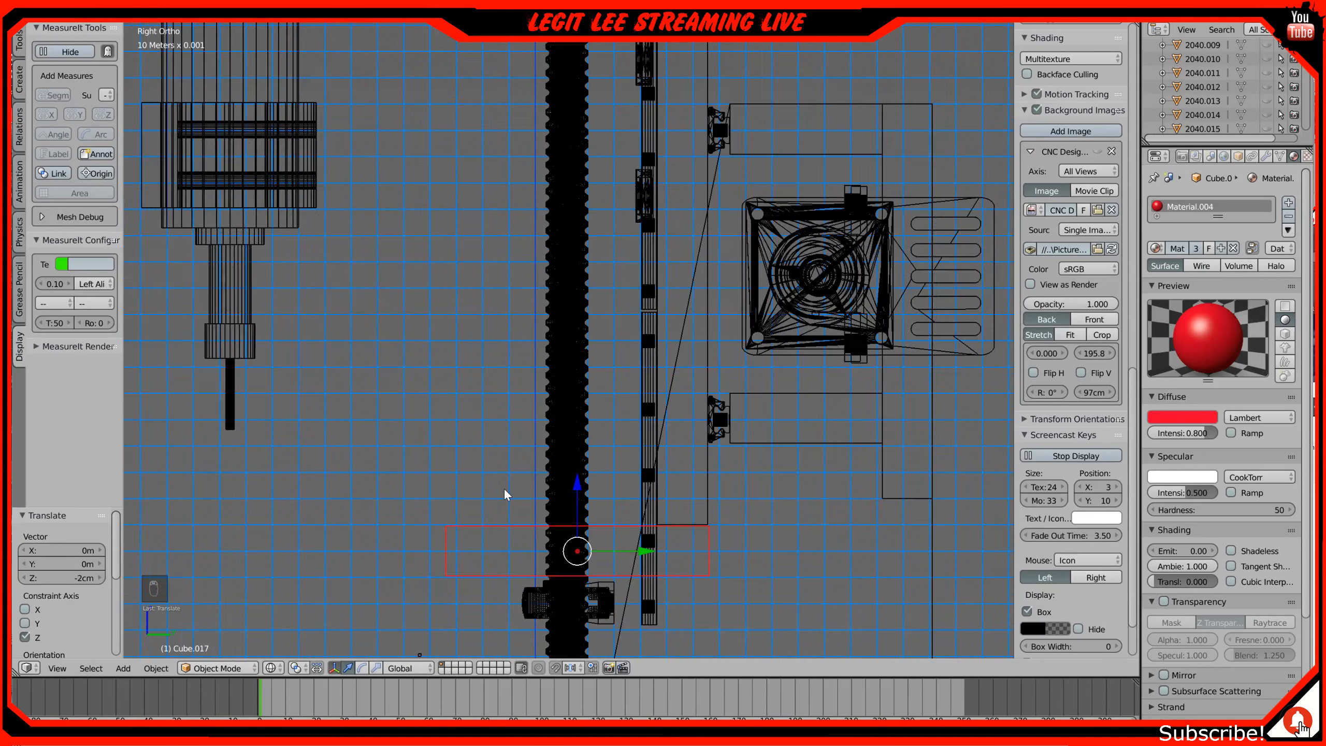
{"action": "middle_click_drag", "start_coordinate": [500, 488], "coordinate": [507, 485]}
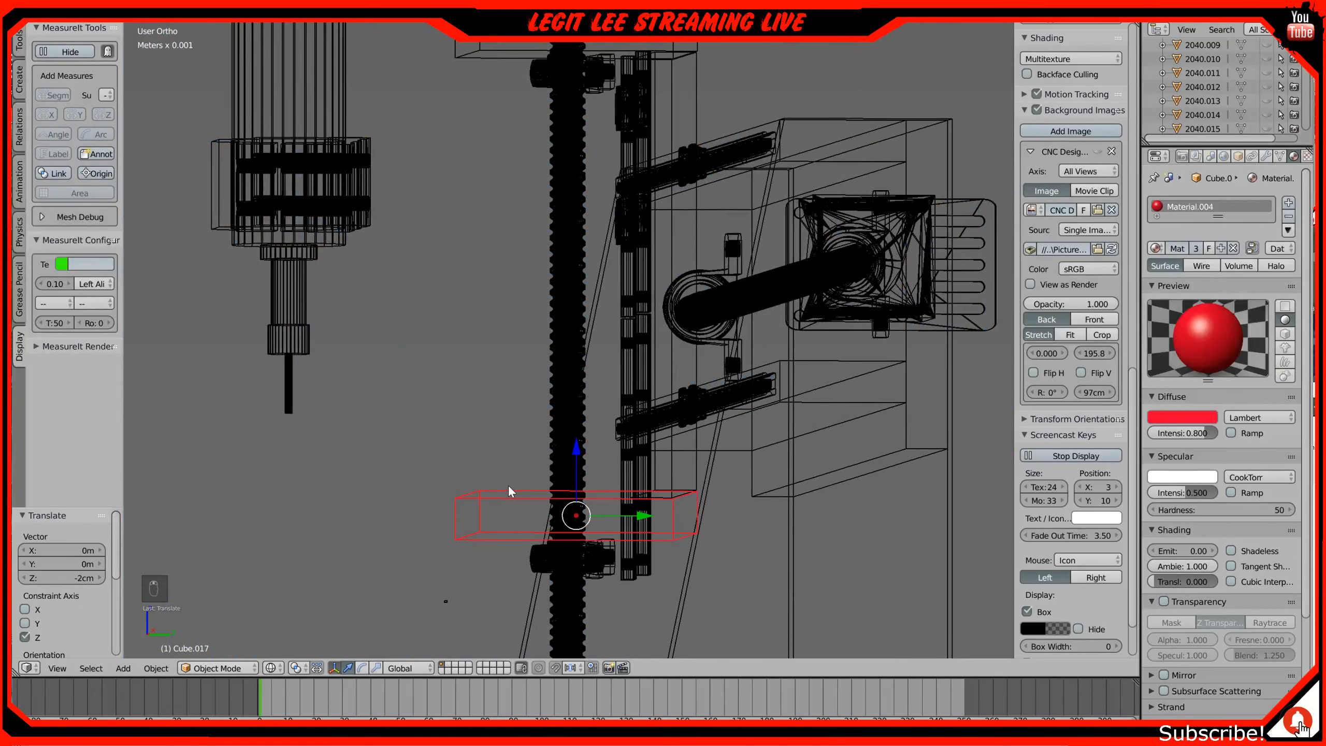
{"action": "key", "text": "z"}
{"action": "mouse_move", "coordinate": [507, 484]}
{"action": "middle_mouse_down"}
{"action": "mouse_move", "coordinate": [692, 499]}
{"action": "mouse_move", "coordinate": [590, 268]}
{"action": "mouse_move", "coordinate": [442, 258]}
{"action": "mouse_move", "coordinate": [429, 276]}
{"action": "mouse_move", "coordinate": [448, 253]}
{"action": "mouse_move", "coordinate": [441, 275]}
{"action": "mouse_move", "coordinate": [576, 256]}
{"action": "mouse_move", "coordinate": [586, 269]}
{"action": "middle_mouse_up"}
{"action": "scroll", "coordinate": [693, 495], "scroll_direction": "down", "scroll_amount": 2}
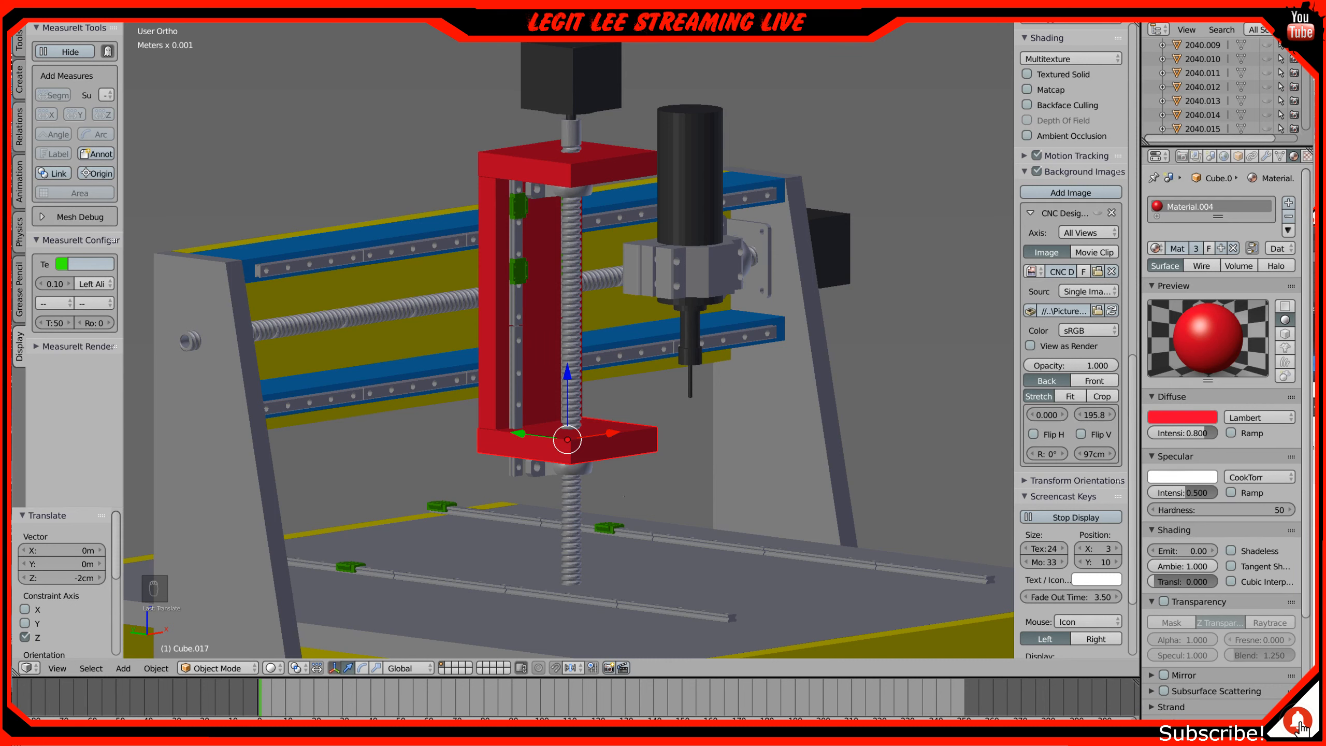
Step: Select the Z ball screw, its motor and both PK000 bearing mounts in the right view and move them 1 cm along Y
{"action": "middle_click_drag", "start_coordinate": [727, 226], "coordinate": [553, 216]}
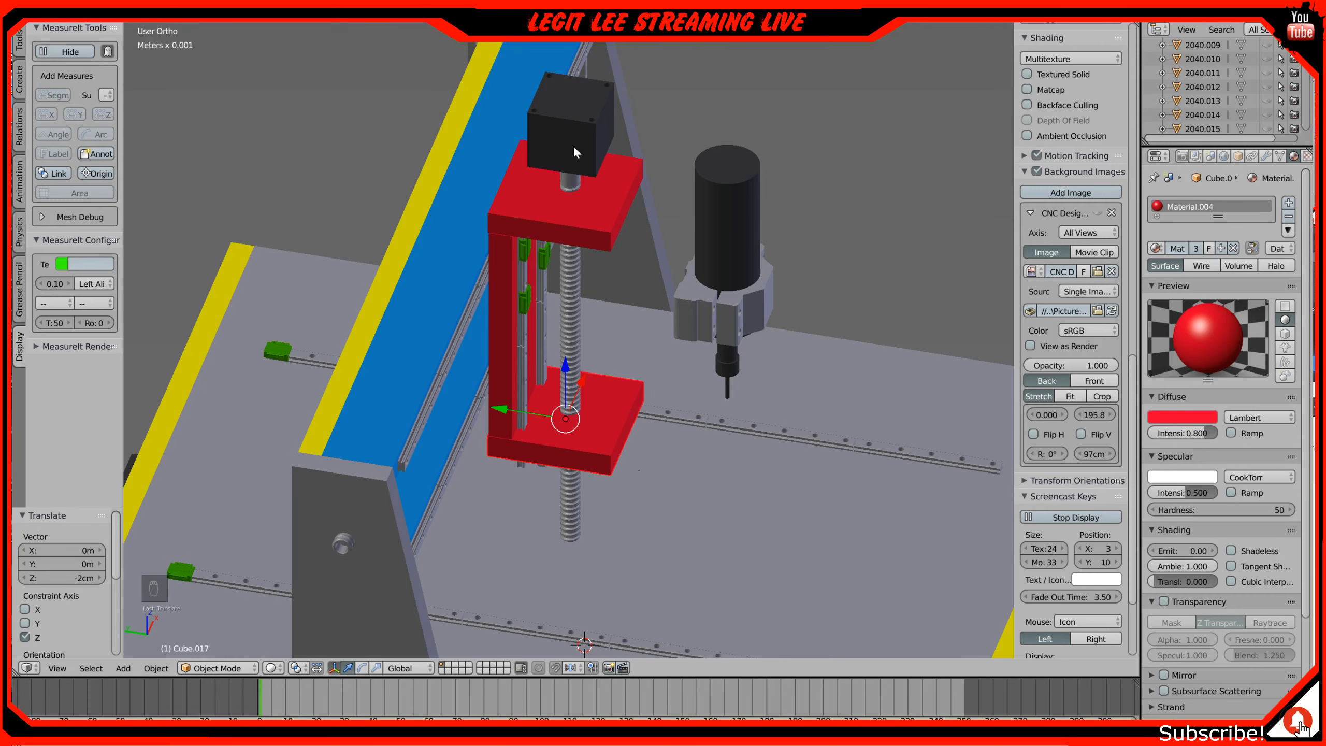
{"action": "middle_click_drag", "start_coordinate": [638, 295], "coordinate": [469, 260]}
{"action": "key", "text": "KP_3"}
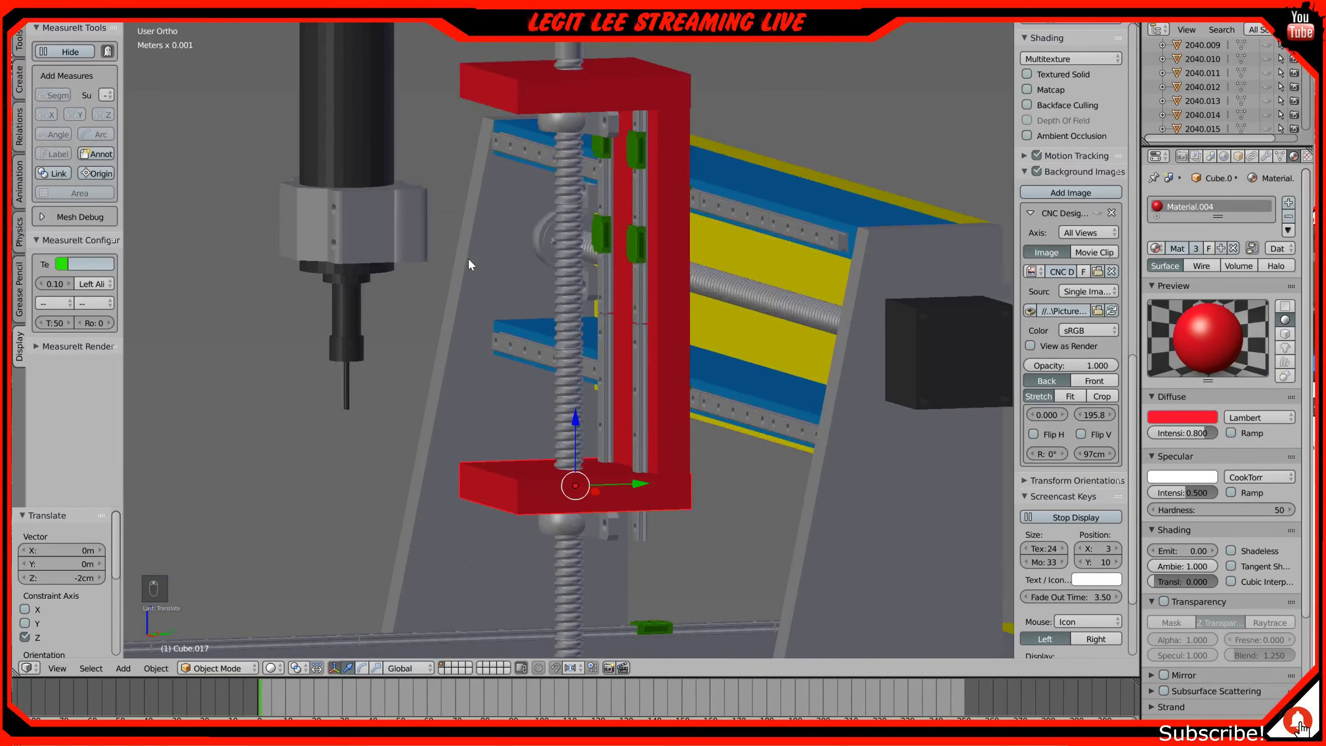
{"action": "middle_click_drag", "start_coordinate": [475, 160], "coordinate": [466, 290], "text": "shift"}
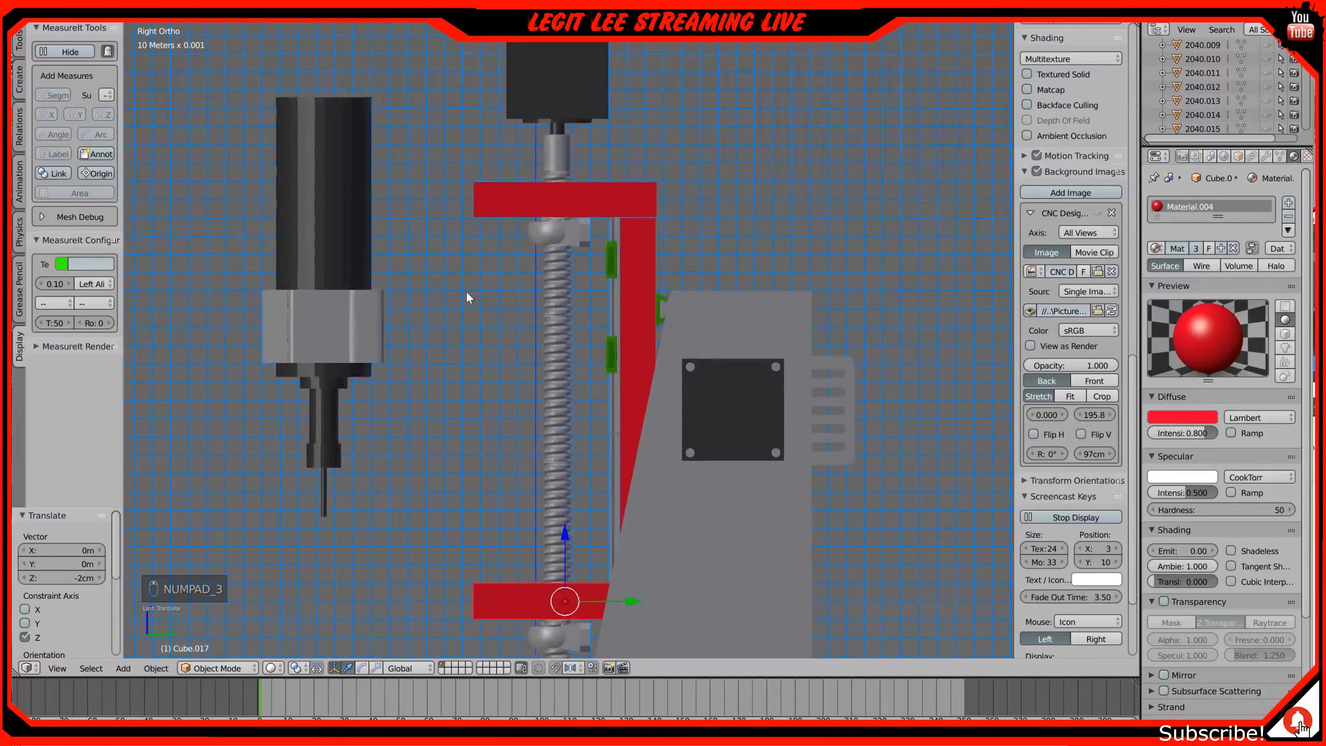
{"action": "right_click", "coordinate": [561, 156]}
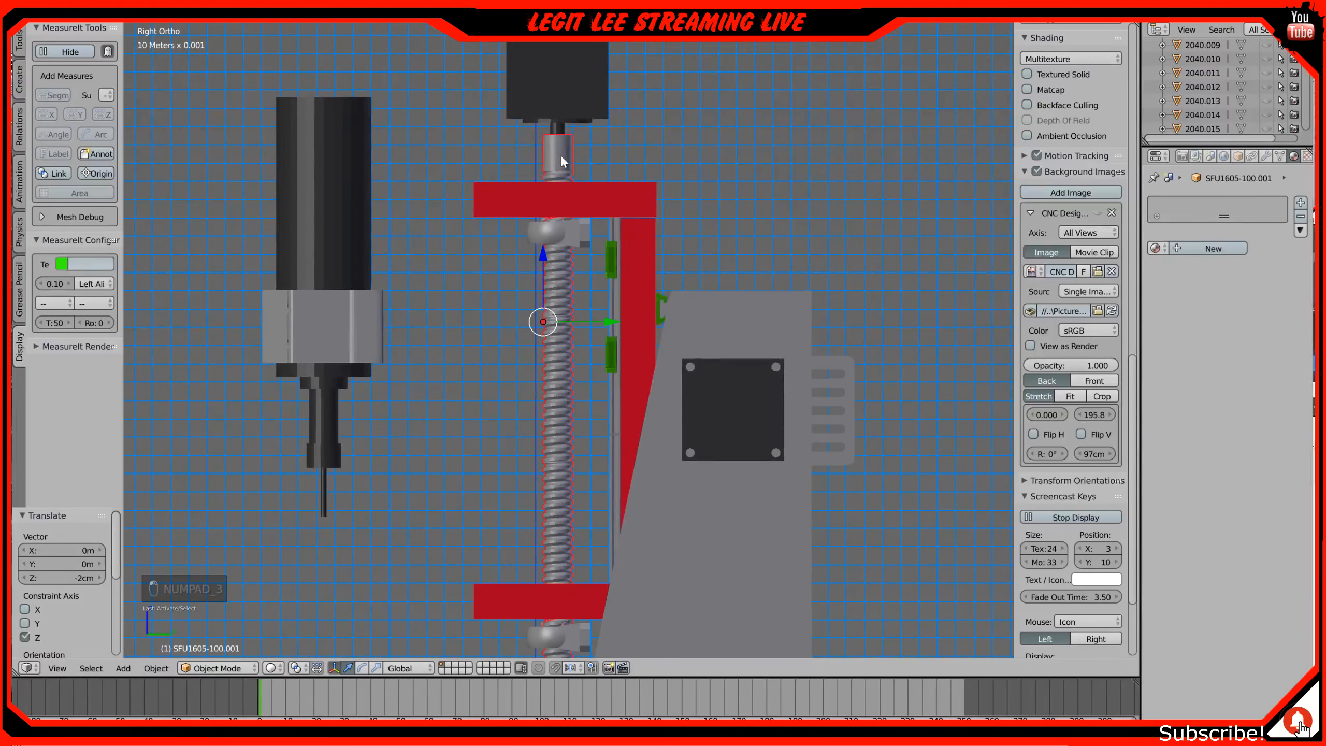
{"action": "right_click", "coordinate": [564, 80], "text": "shift"}
{"action": "right_click", "coordinate": [570, 235]}
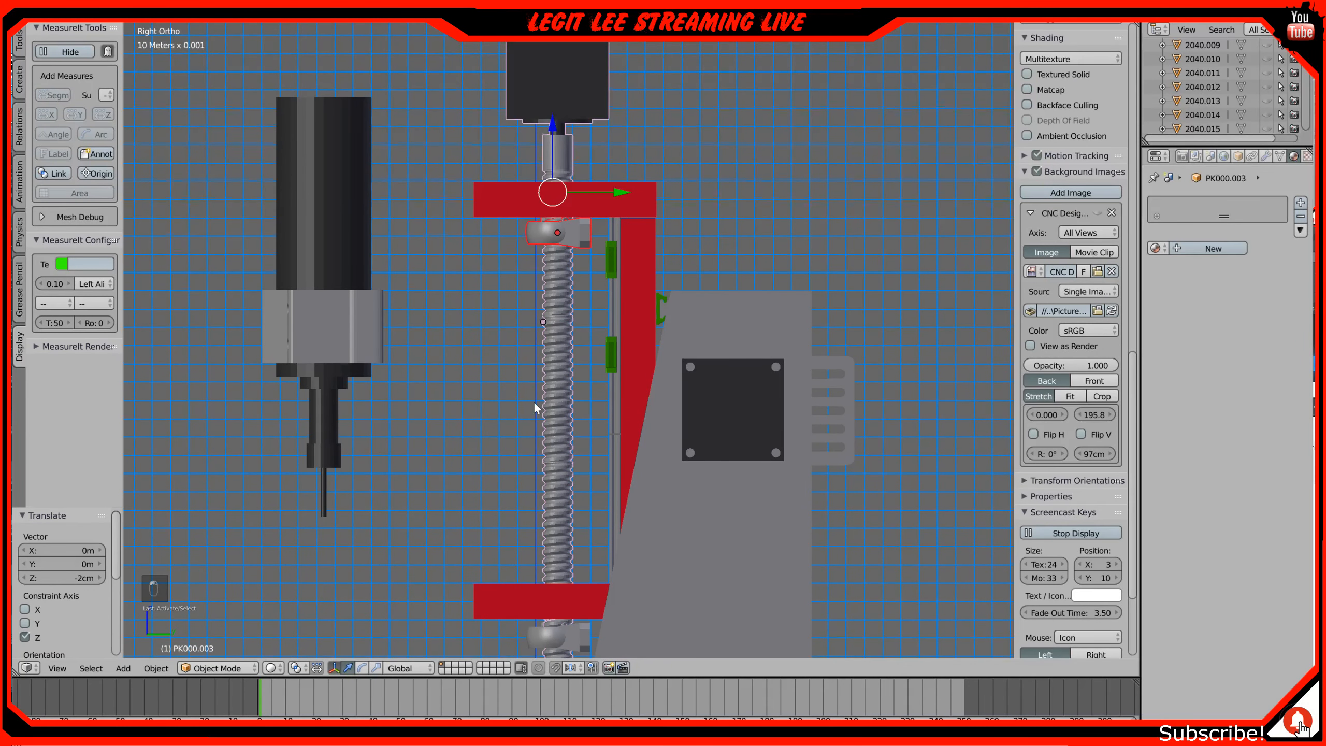
{"action": "middle_click_drag", "start_coordinate": [539, 378], "coordinate": [545, 292], "text": "shift"}
{"action": "right_click", "coordinate": [559, 494], "text": "shift"}
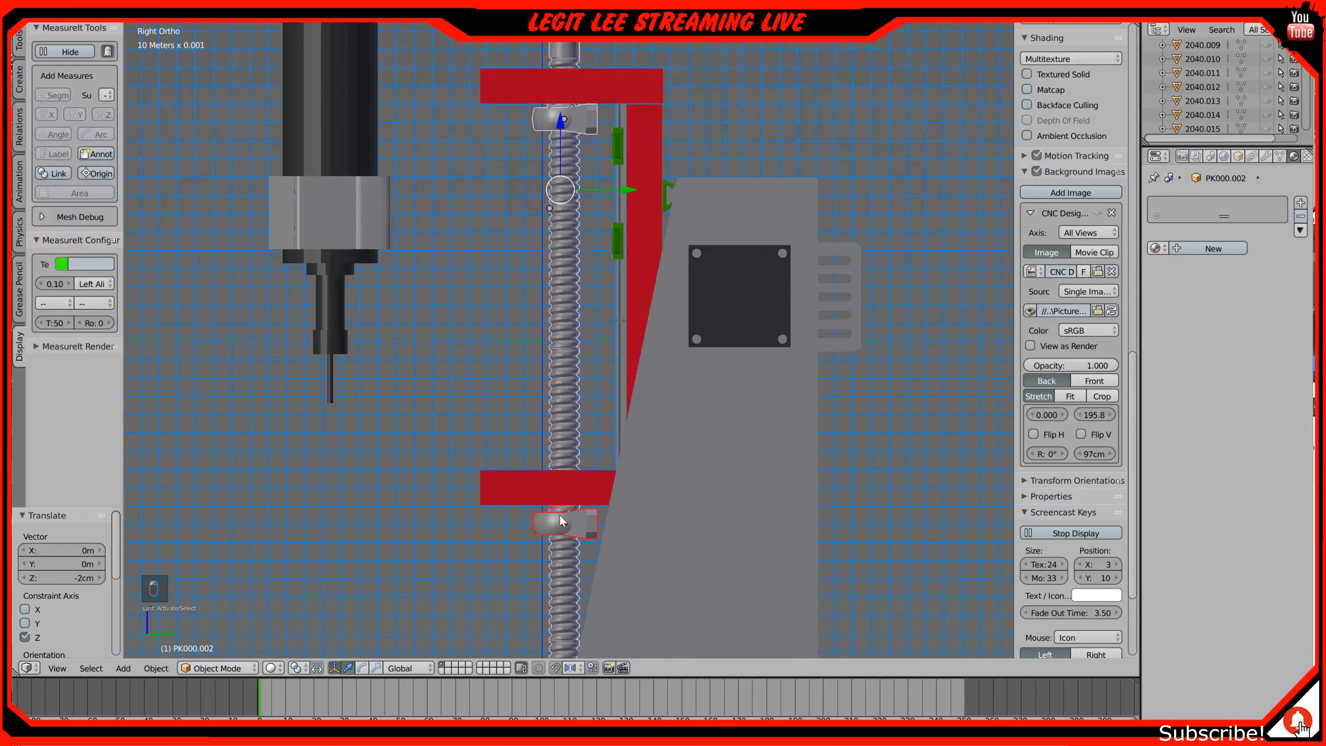
{"action": "mouse_move", "coordinate": [635, 185]}
{"action": "left_mouse_down"}
{"action": "mouse_move", "coordinate": [664, 190]}
{"action": "mouse_move", "coordinate": [656, 183]}
{"action": "left_mouse_up"}
{"action": "scroll", "coordinate": [650, 175], "scroll_direction": "up", "scroll_amount": 4}
{"action": "middle_click_drag", "start_coordinate": [648, 172], "coordinate": [531, 618], "text": "shift"}
{"action": "scroll", "coordinate": [641, 202], "scroll_direction": "up", "scroll_amount": 1}
{"action": "scroll", "coordinate": [553, 452], "scroll_direction": "up", "scroll_amount": 1}
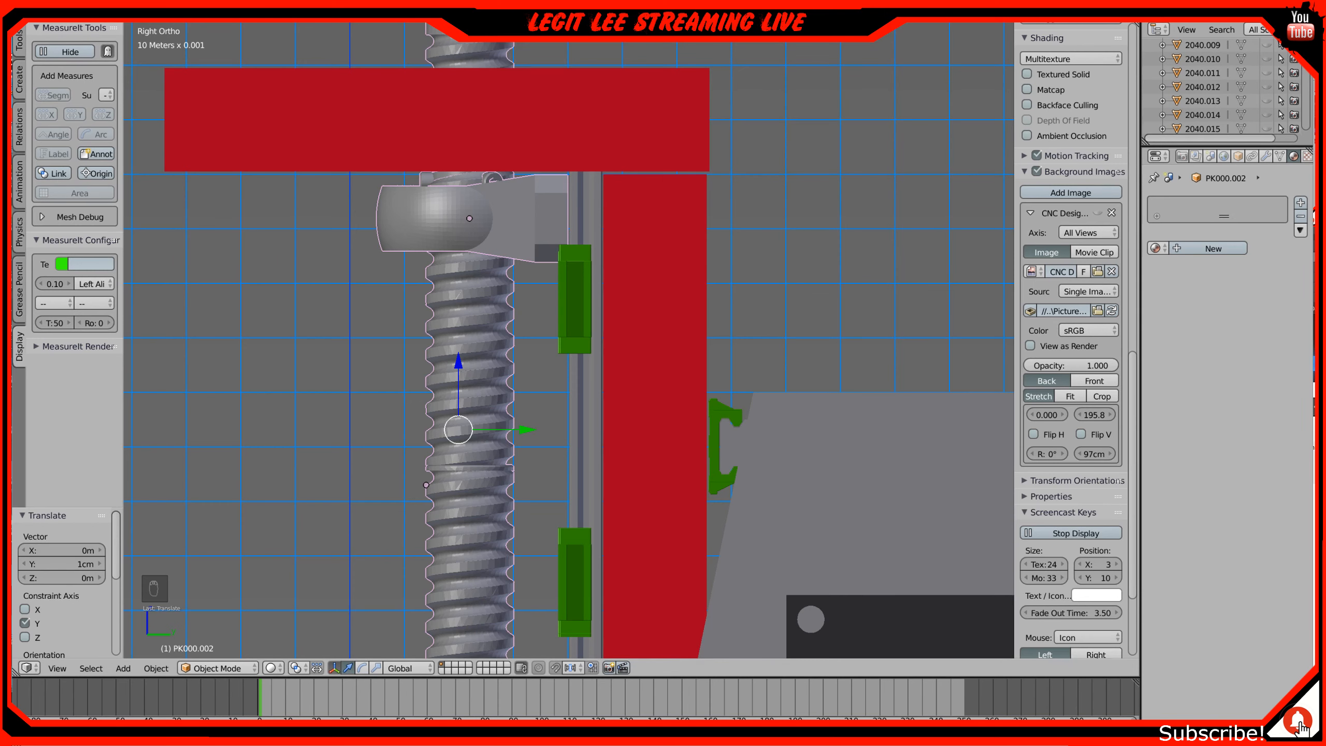
Step: Import the DSG16H.stl ball nut housing from the Desktop folder
{"action": "right_click", "coordinate": [861, 582]}
{"action": "left_click", "coordinate": [61, 23]}
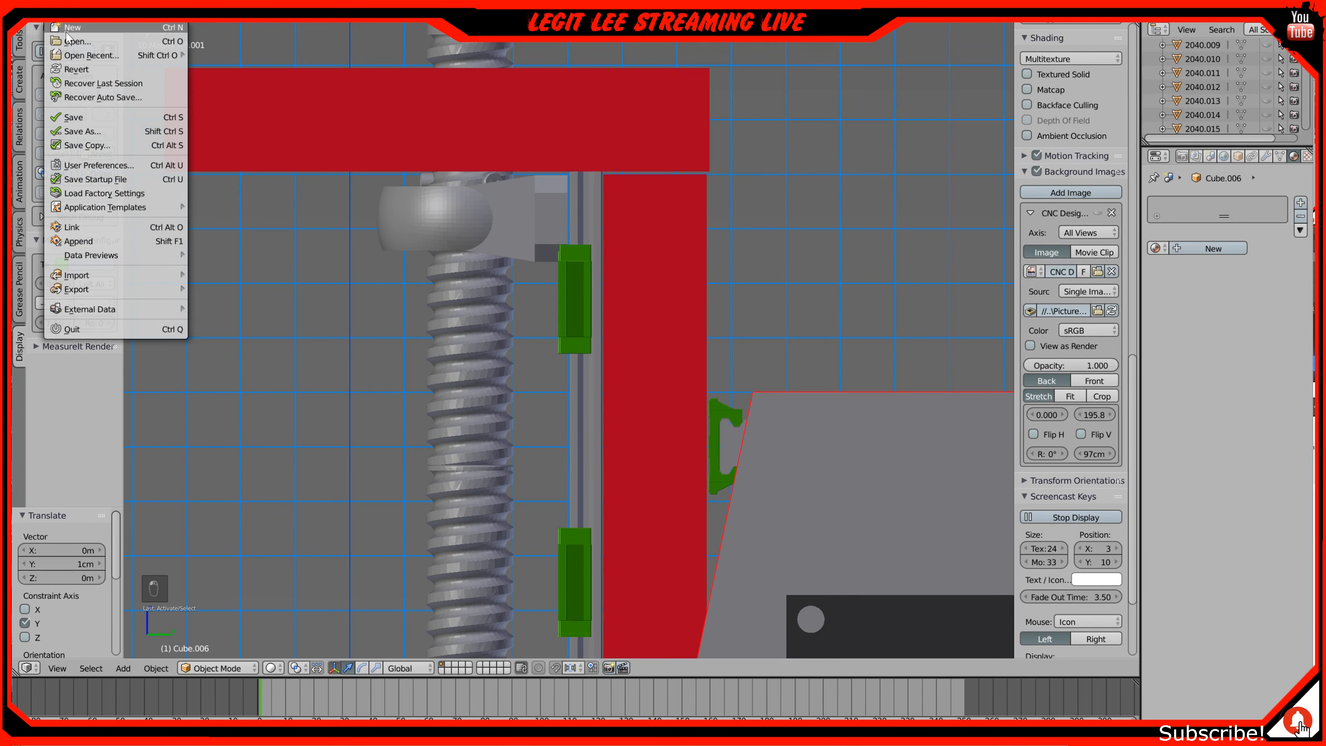
{"action": "mouse_move", "coordinate": [103, 283]}
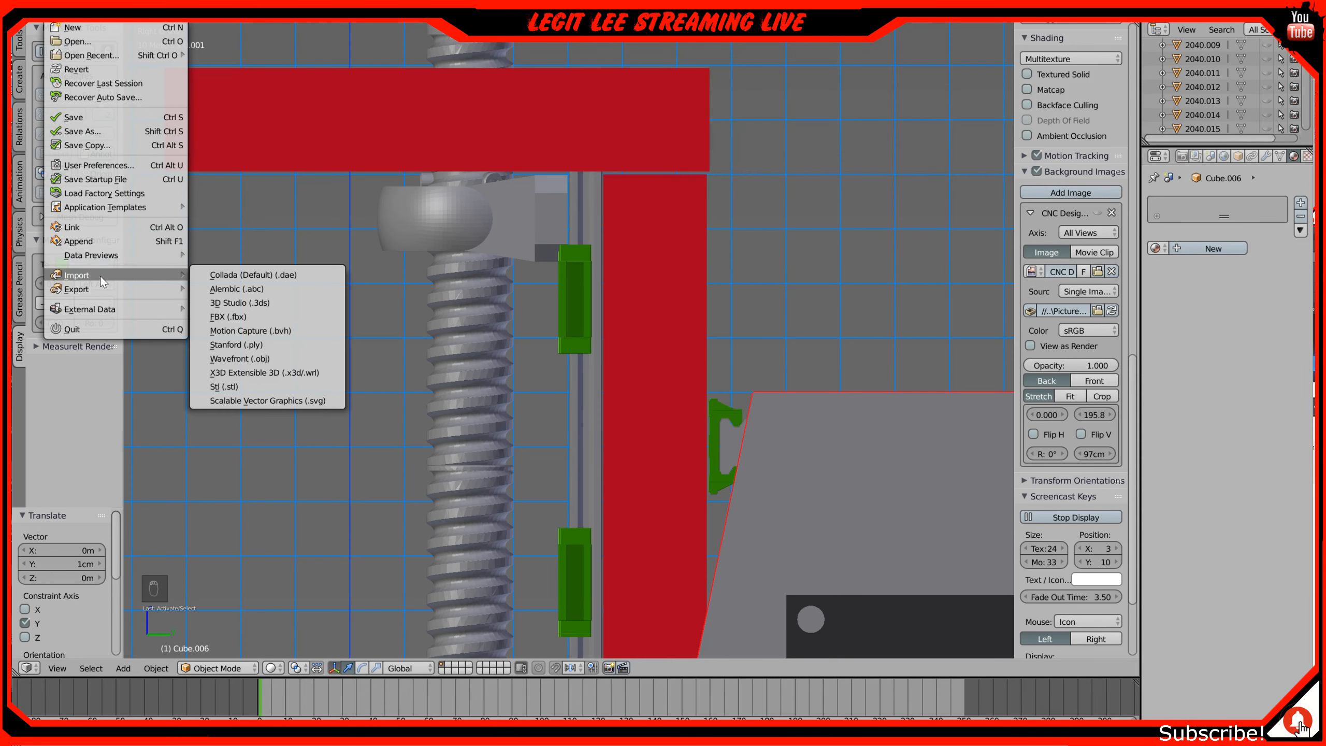
{"action": "left_click", "coordinate": [242, 387]}
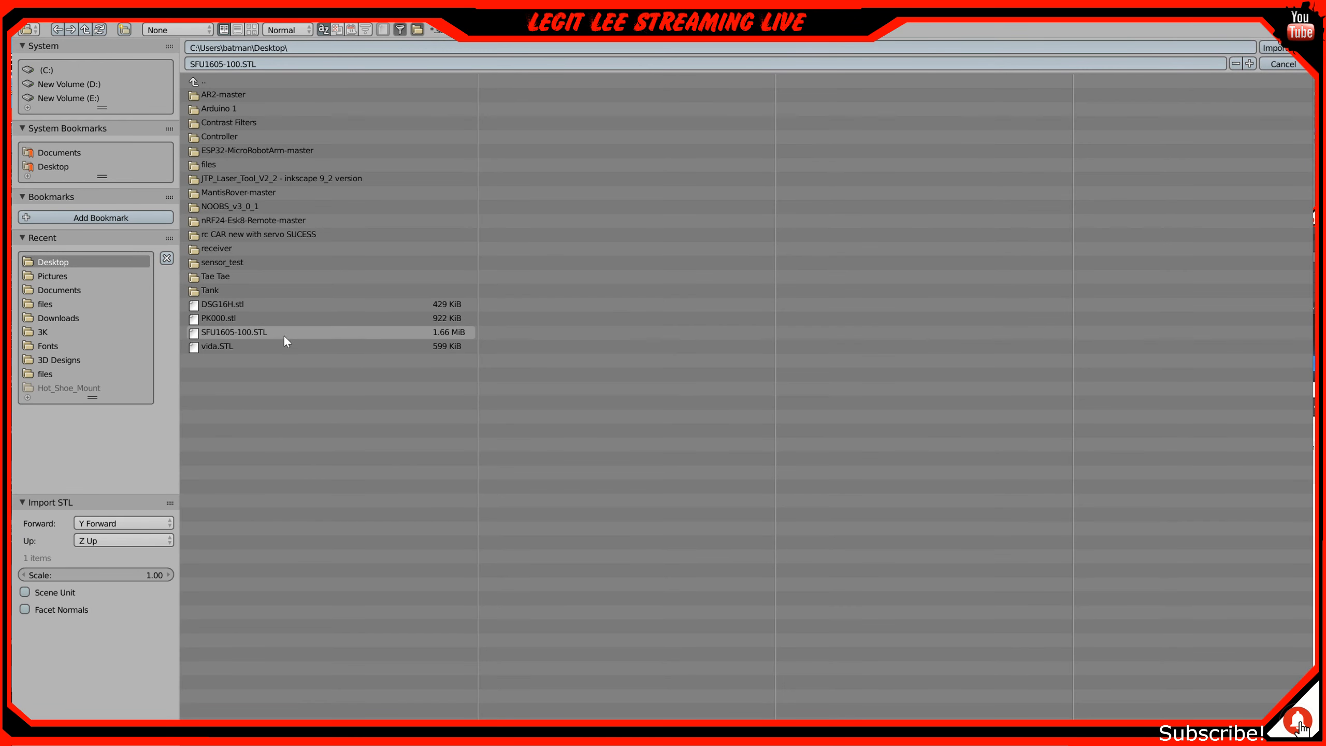
{"action": "double_click", "coordinate": [265, 303]}
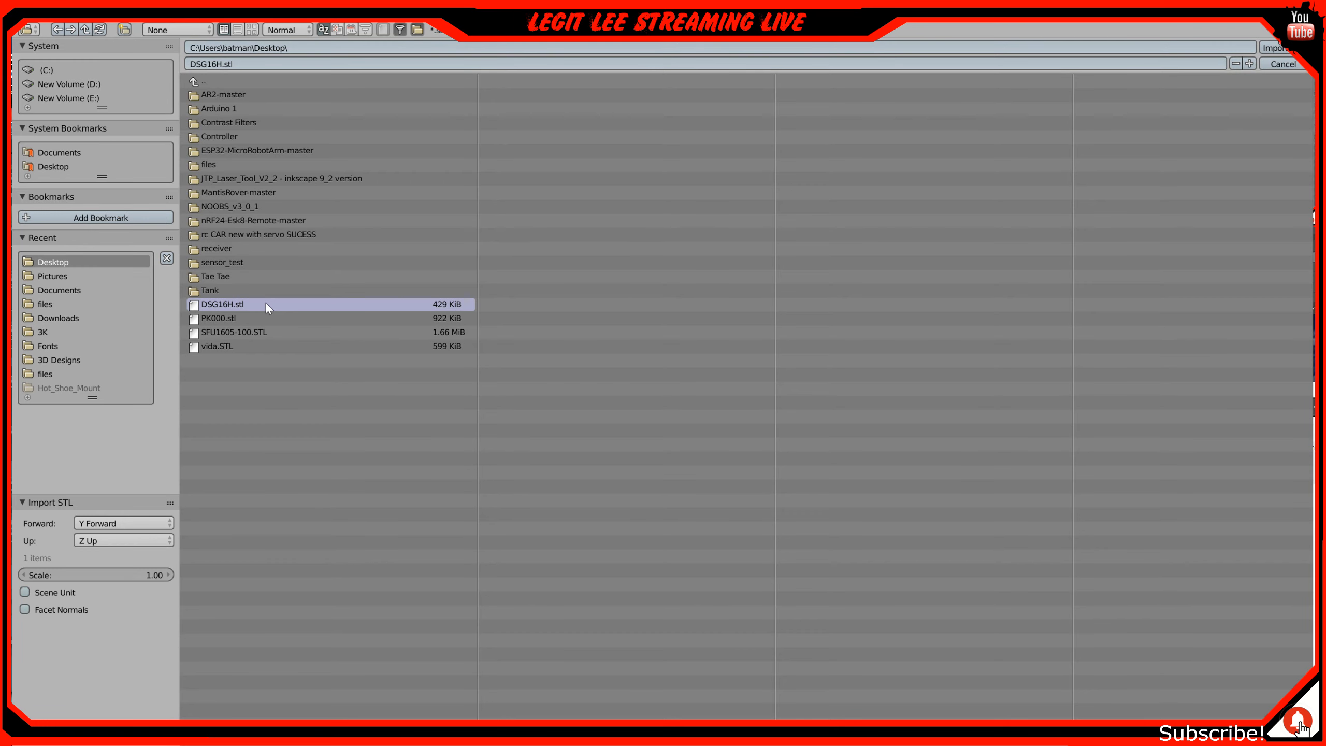
Step: Raise the imported DSG16H housing 26 cm along Z in the front view, up to the Z axis
{"action": "scroll", "coordinate": [352, 347], "scroll_direction": "down", "scroll_amount": 8}
{"action": "middle_click_drag", "start_coordinate": [489, 462], "coordinate": [566, 189], "text": "shift"}
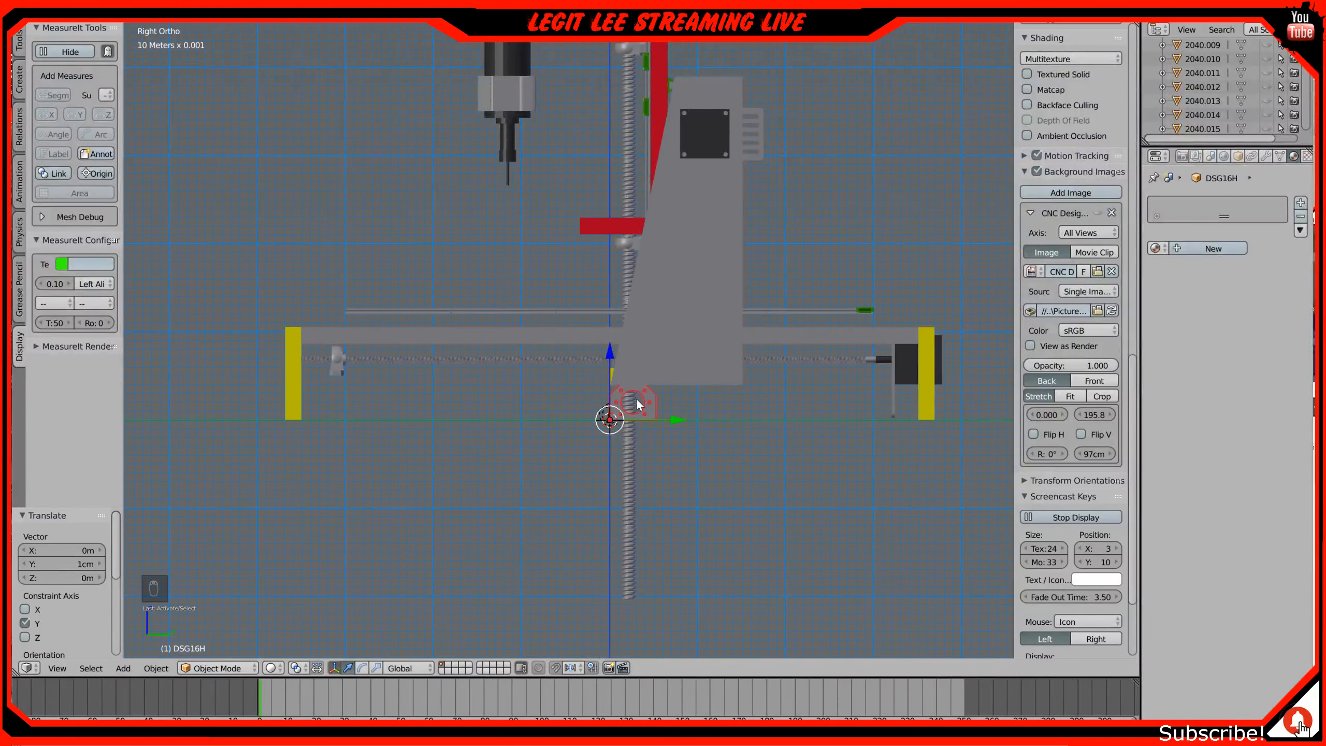
{"action": "key", "text": "KP_1"}
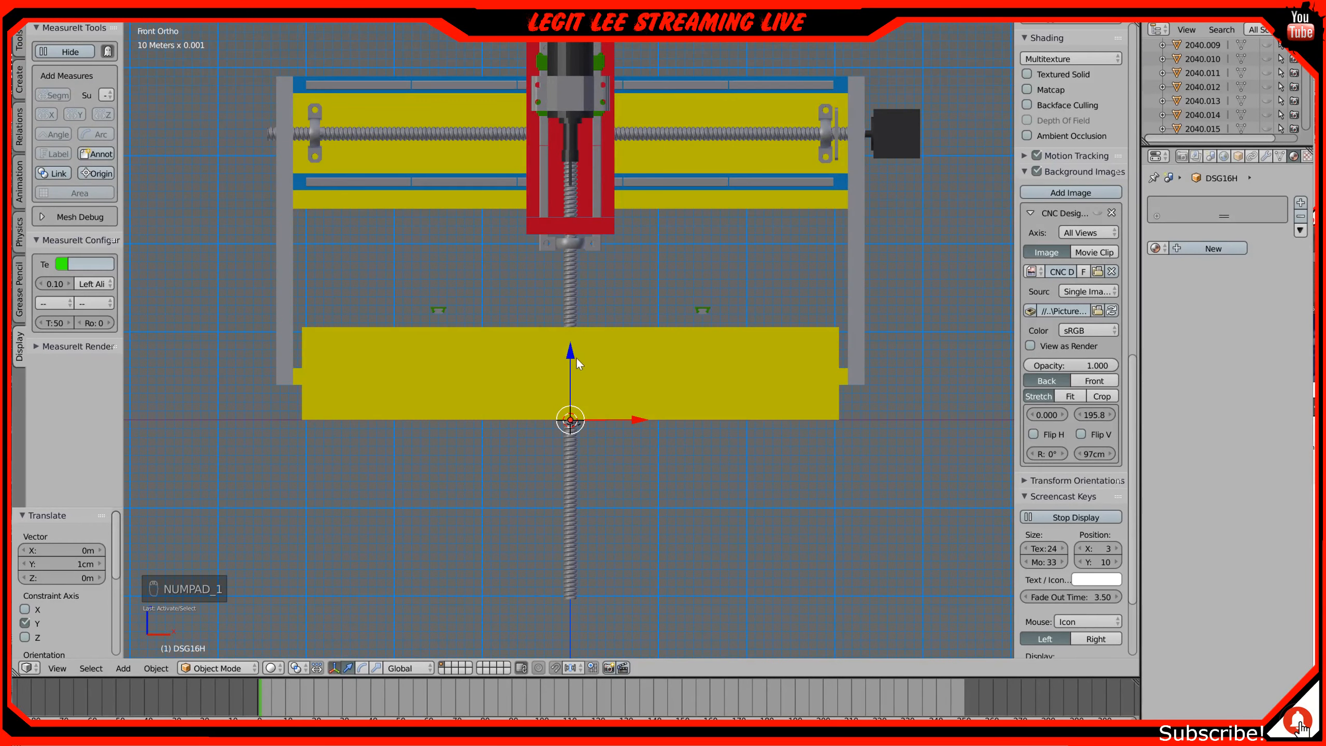
{"action": "key", "text": "g"}
{"action": "key", "text": "z"}
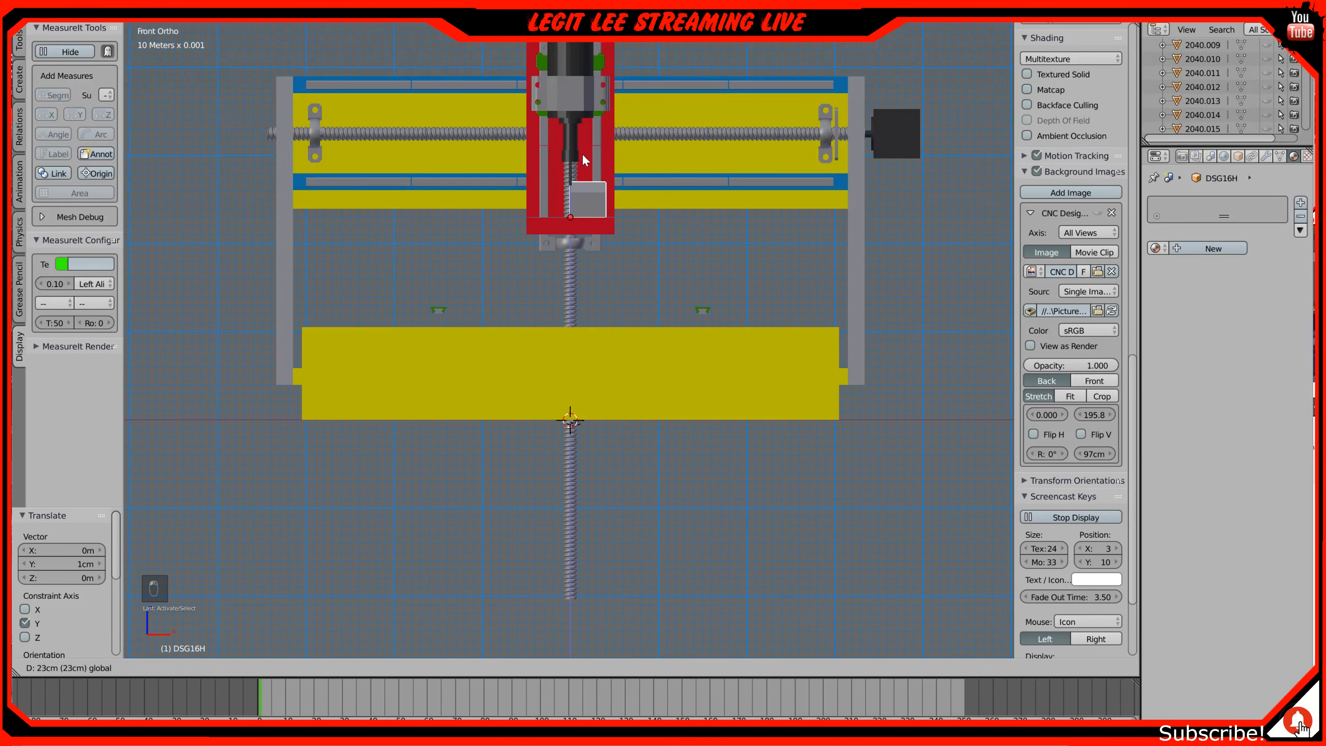
{"action": "left_click", "coordinate": [585, 127]}
Step: Check the DSG16H housing's orientation in the right and front views and rotate it 90° in the top view
{"action": "key", "text": "KP_3"}
{"action": "scroll", "coordinate": [582, 123], "scroll_direction": "up", "scroll_amount": 6}
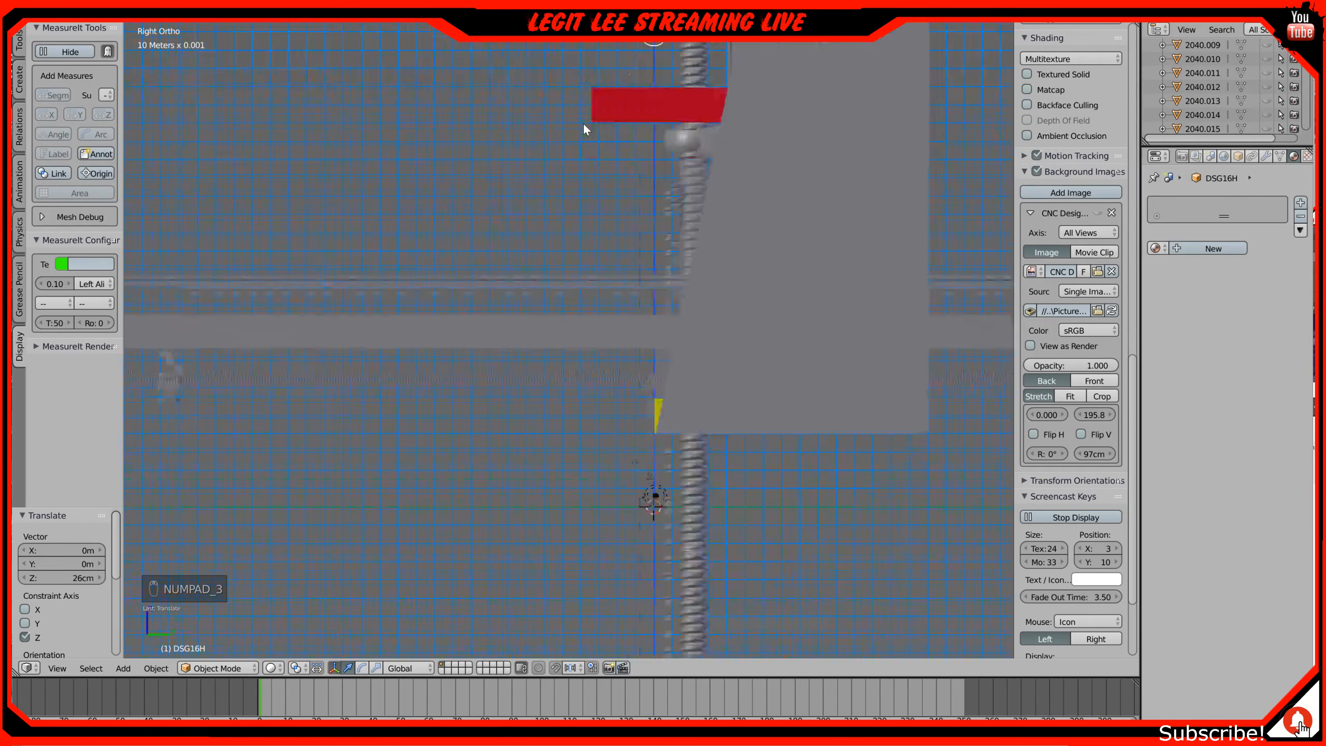
{"action": "middle_click_drag", "start_coordinate": [588, 297], "coordinate": [570, 394], "text": "shift"}
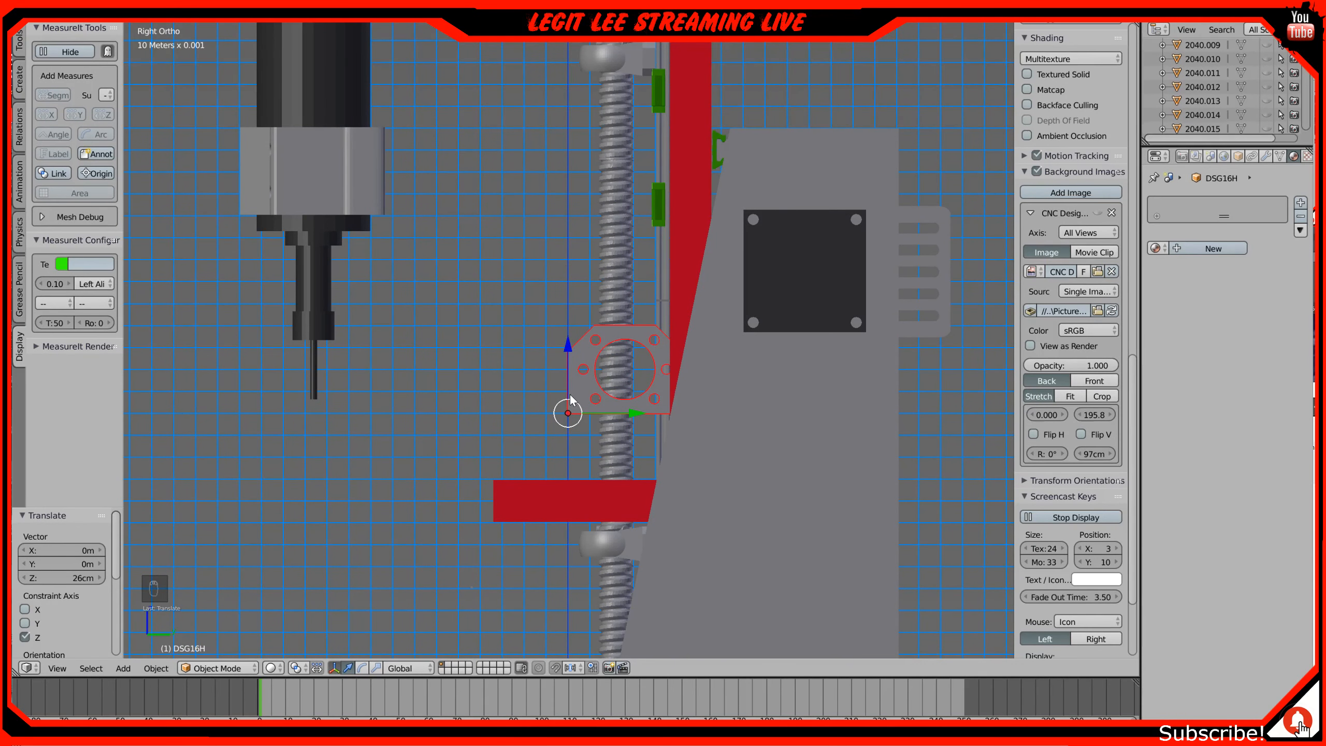
{"action": "key", "text": "KP_1"}
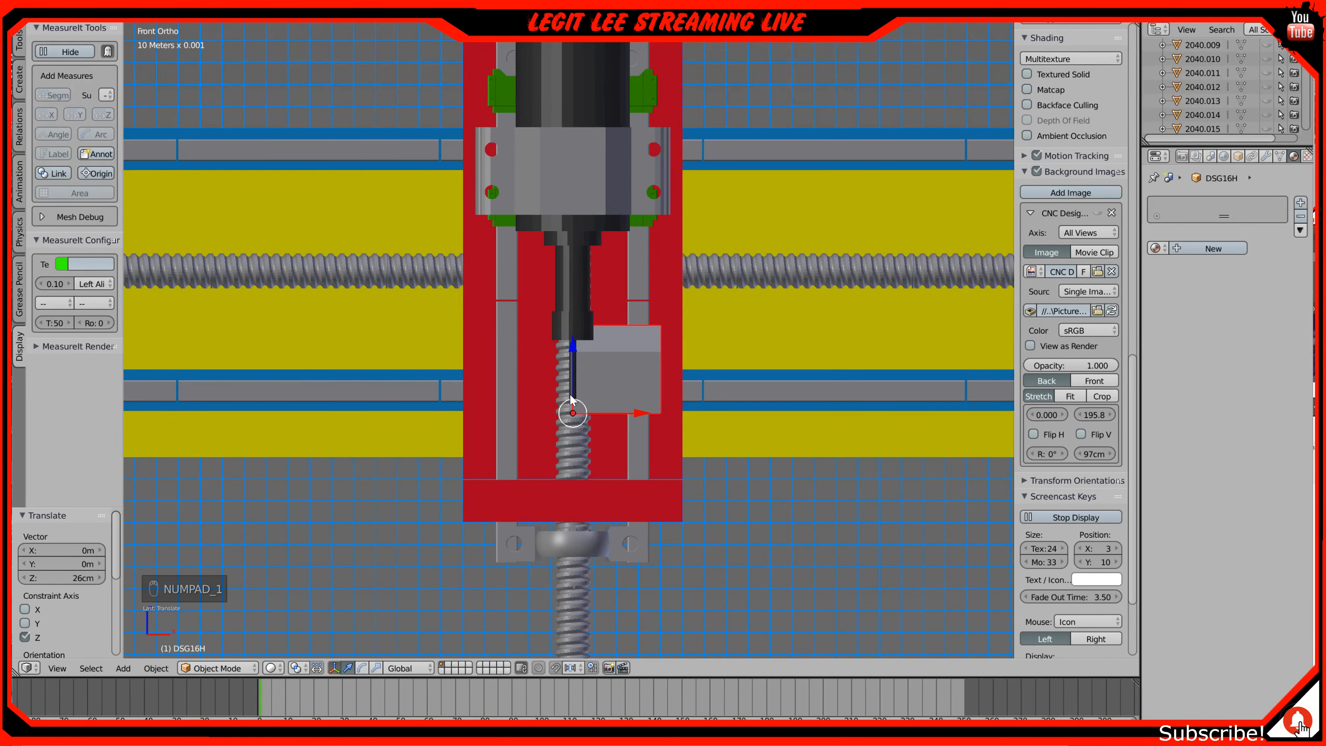
{"action": "key", "text": "KP_3"}
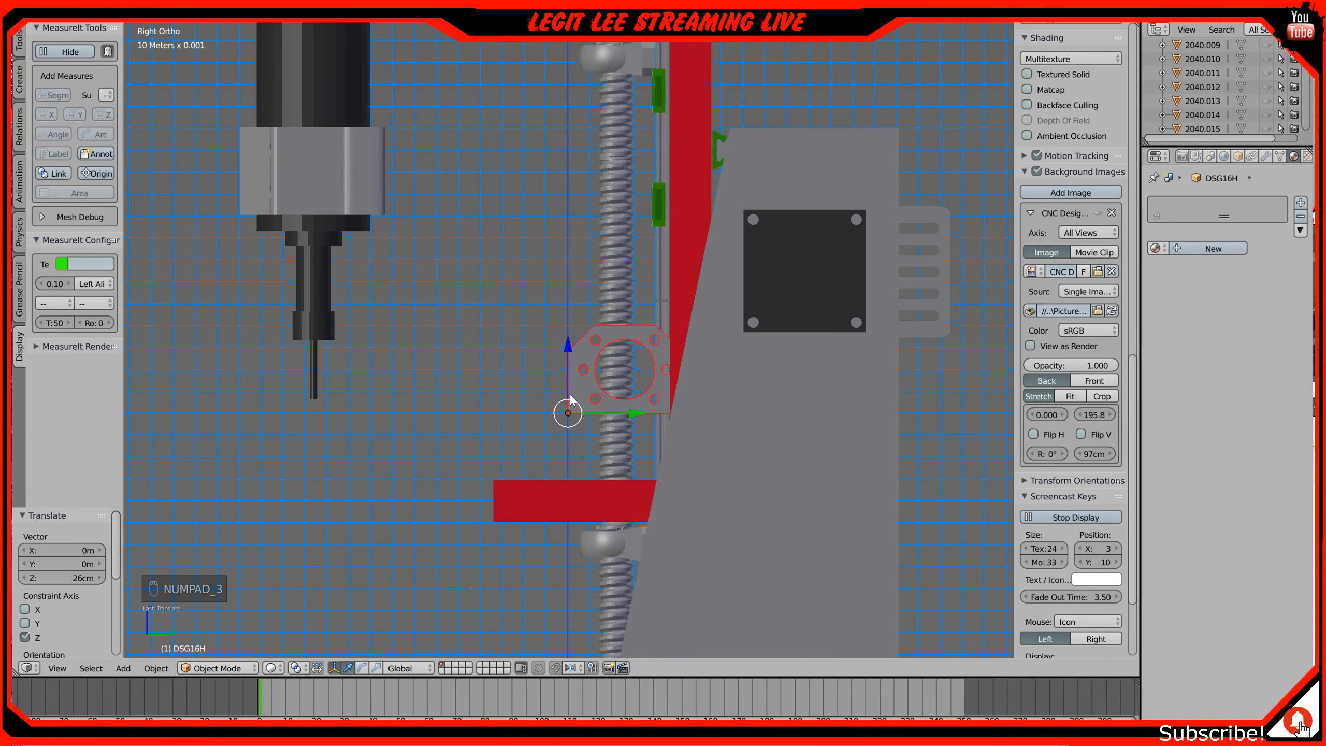
{"action": "key", "text": "KP_7"}
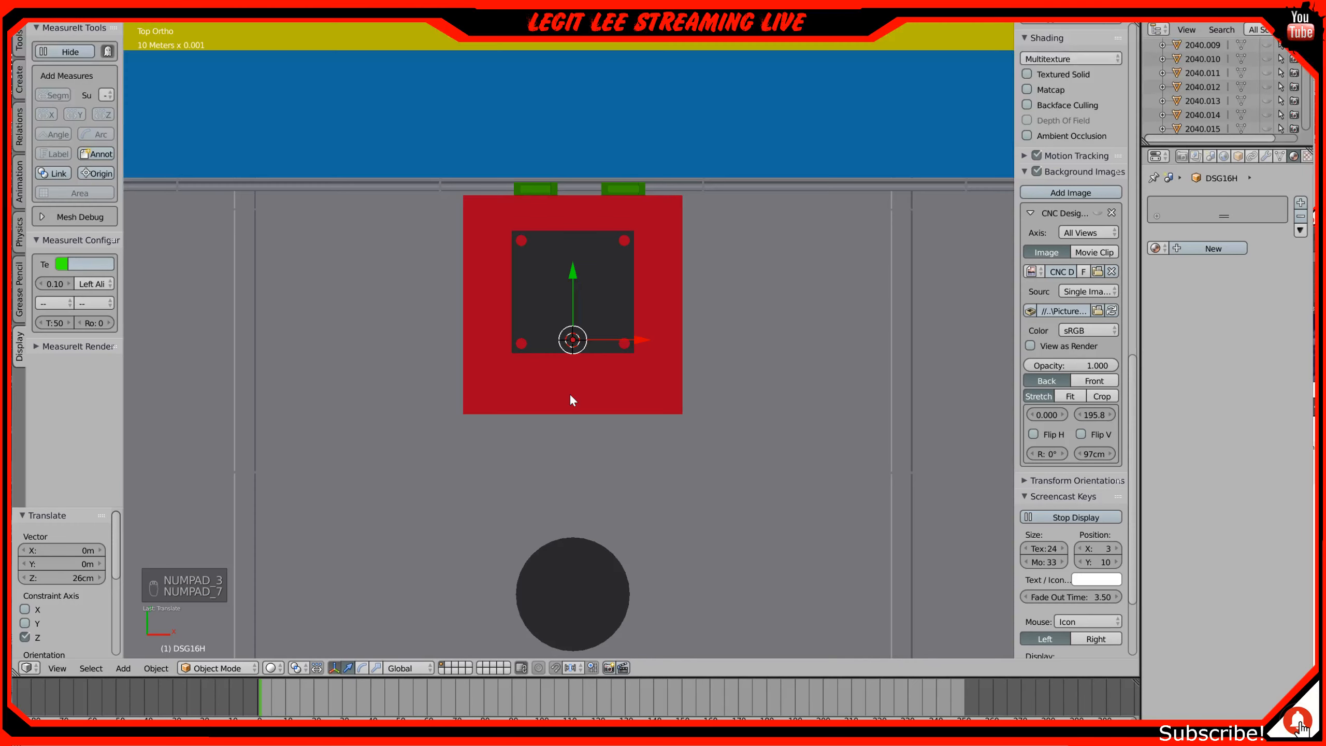
{"action": "type", "text": "r90"}
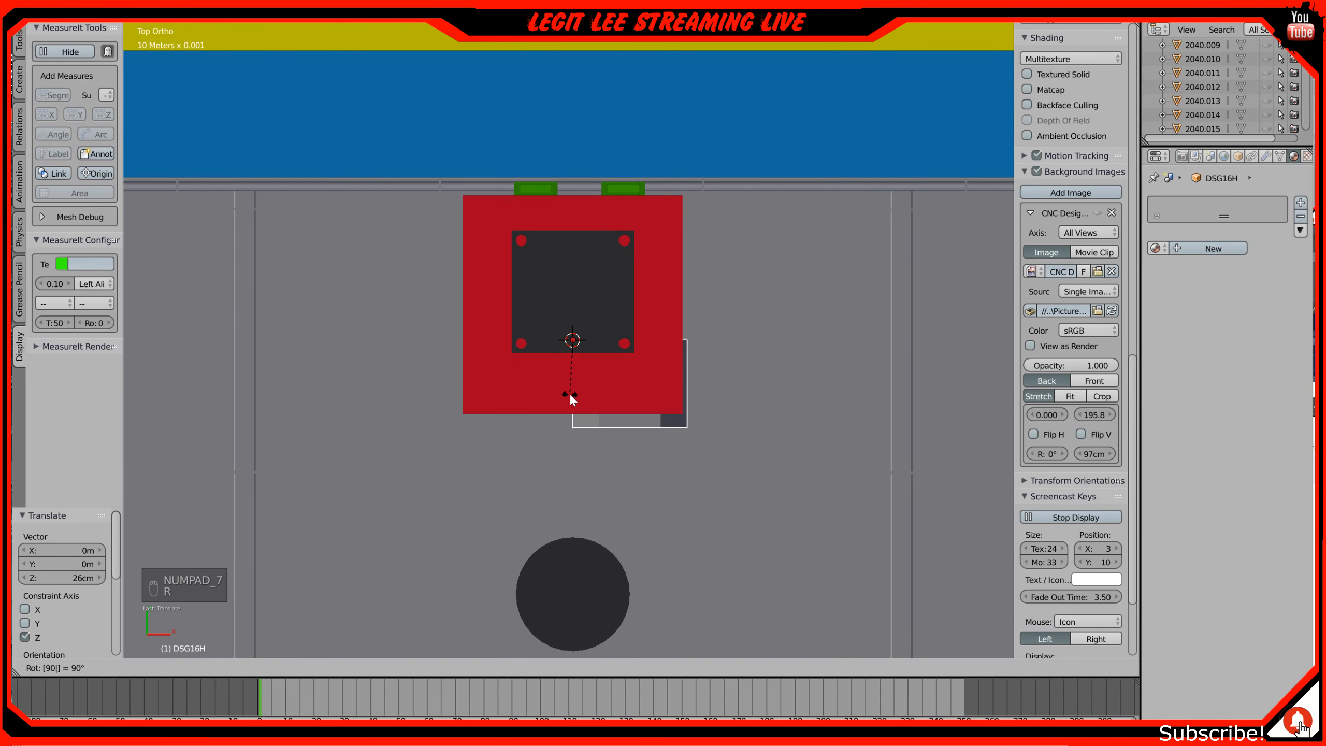
{"action": "key", "text": "Return"}
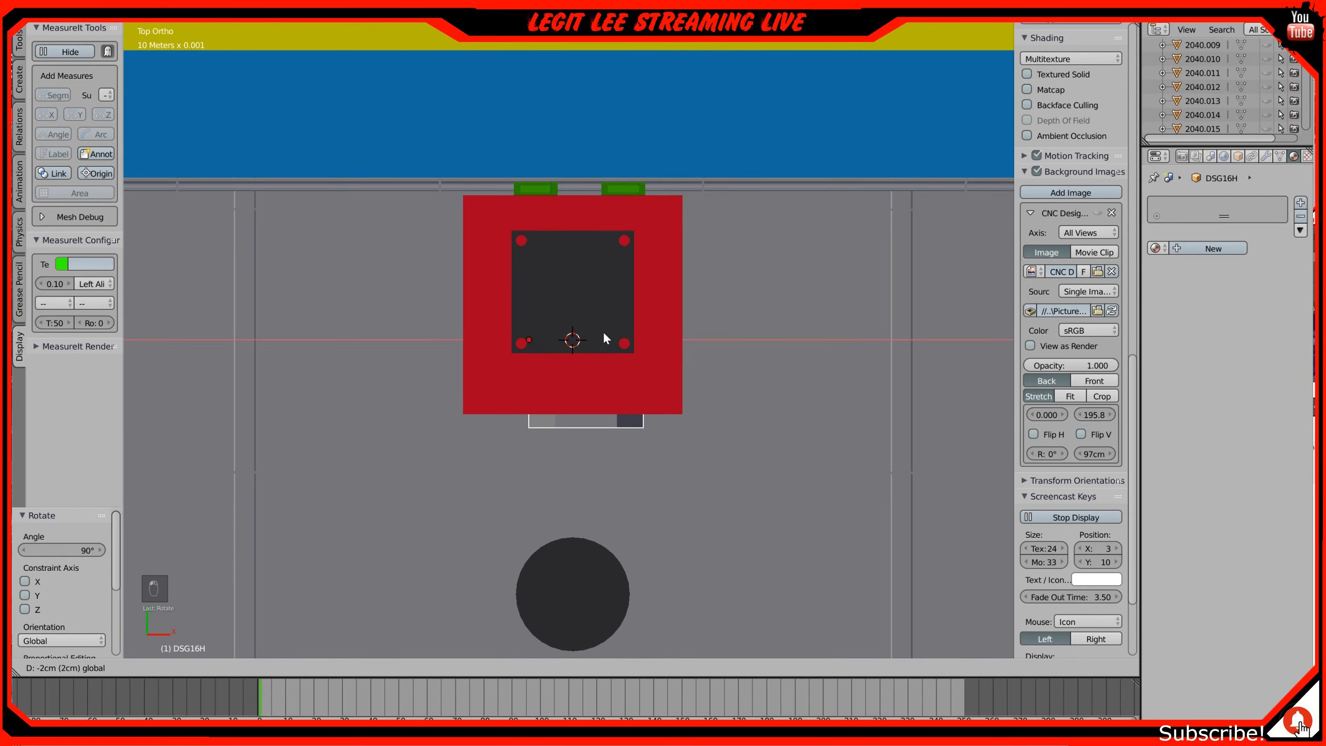
Step: Move the DSG16H housing -2 cm along X and, in wireframe, about another -6 mm to centre it on the ball screw
{"action": "left_click", "coordinate": [594, 337]}
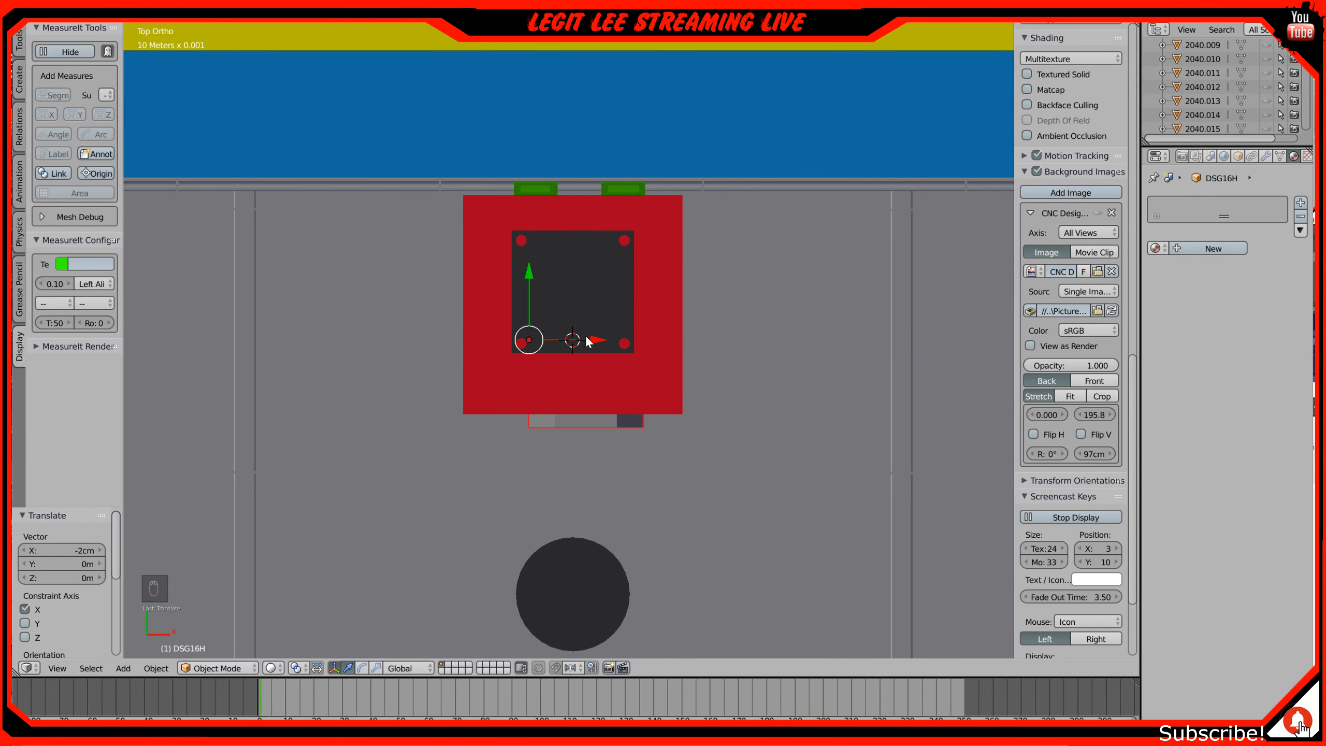
{"action": "scroll", "coordinate": [593, 345], "scroll_direction": "up", "scroll_amount": 4}
{"action": "key", "text": "z"}
{"action": "scroll", "coordinate": [595, 351], "scroll_direction": "up", "scroll_amount": 4}
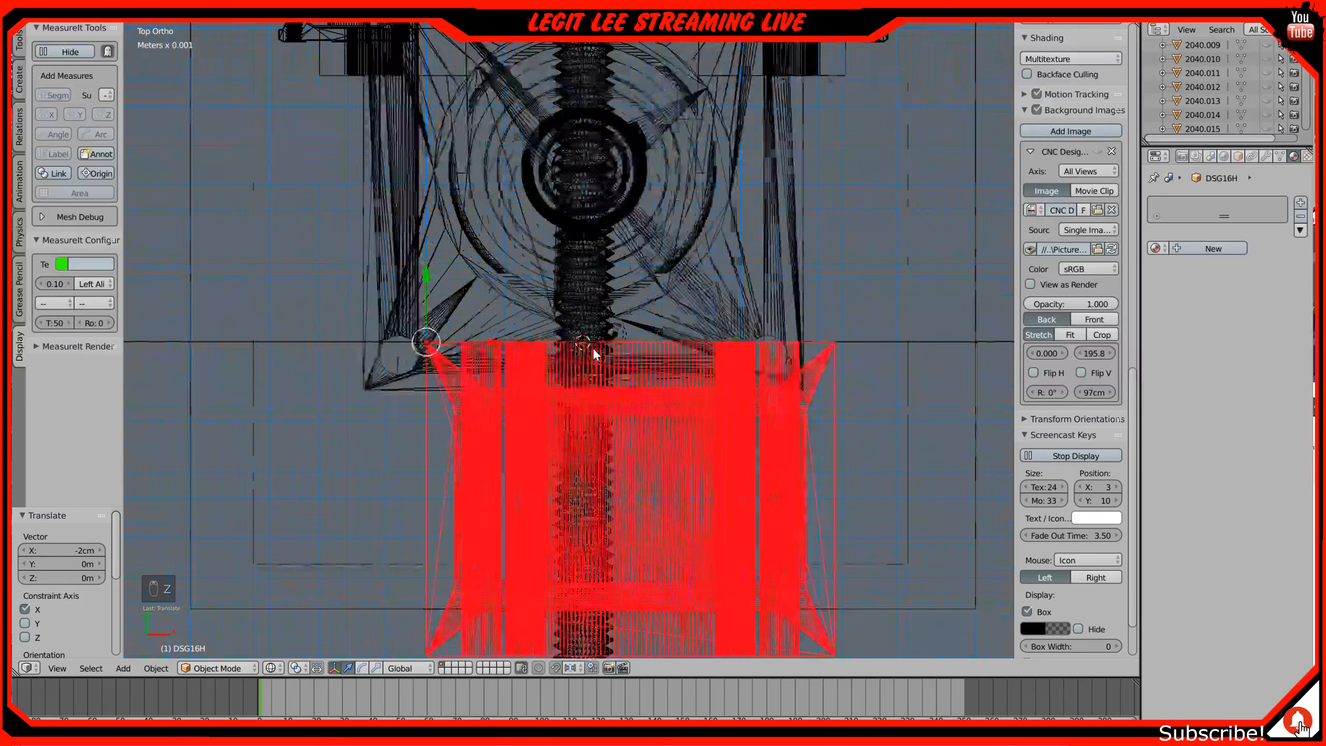
{"action": "middle_click_drag", "start_coordinate": [641, 389], "coordinate": [624, 284], "text": "shift"}
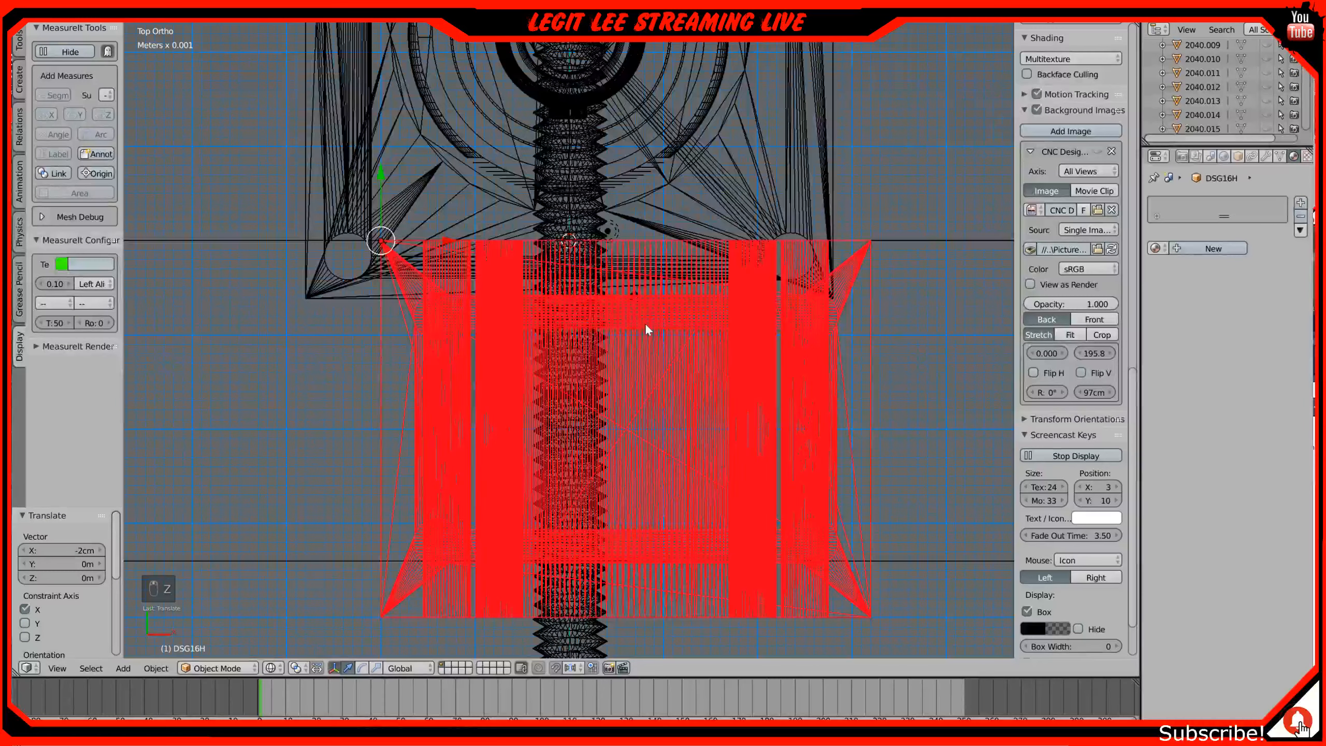
{"action": "key", "text": "g"}
{"action": "key", "text": "x"}
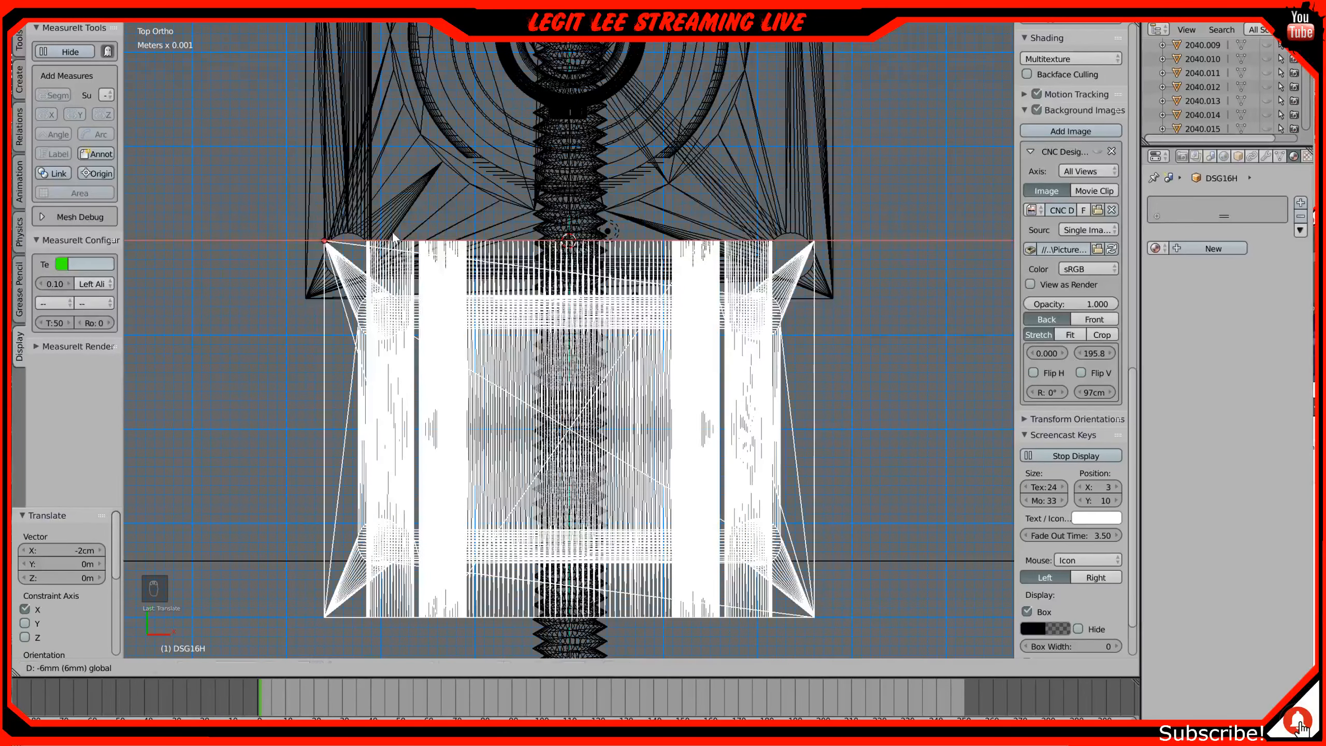
Step: Place the DSG16H nut housing at its -6 mm X offset and rotate it -90° in the right-side view
{"action": "left_click", "coordinate": [392, 238]}
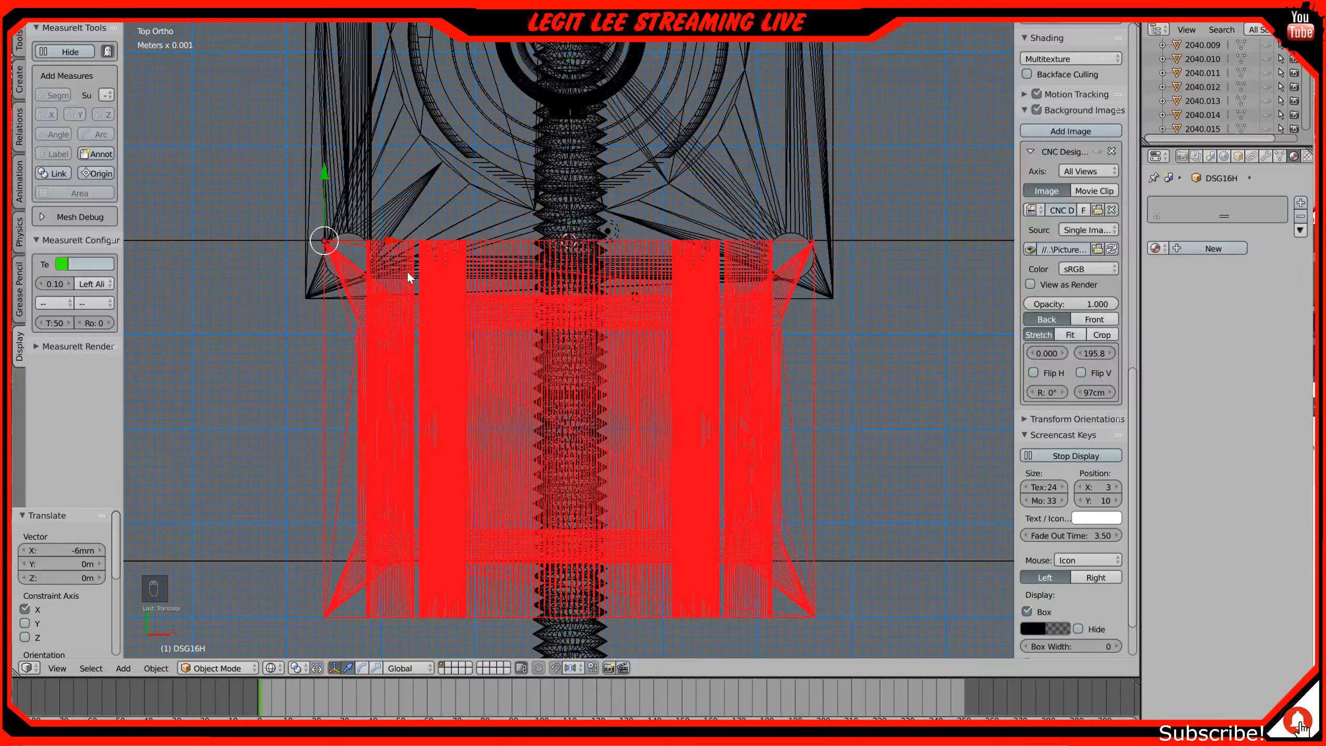
{"action": "key", "text": "z"}
{"action": "mouse_move", "coordinate": [406, 271]}
{"action": "middle_mouse_down"}
{"action": "mouse_move", "coordinate": [400, 204]}
{"action": "mouse_move", "coordinate": [354, 193]}
{"action": "middle_mouse_up"}
{"action": "scroll", "coordinate": [401, 206], "scroll_direction": "down", "scroll_amount": 3}
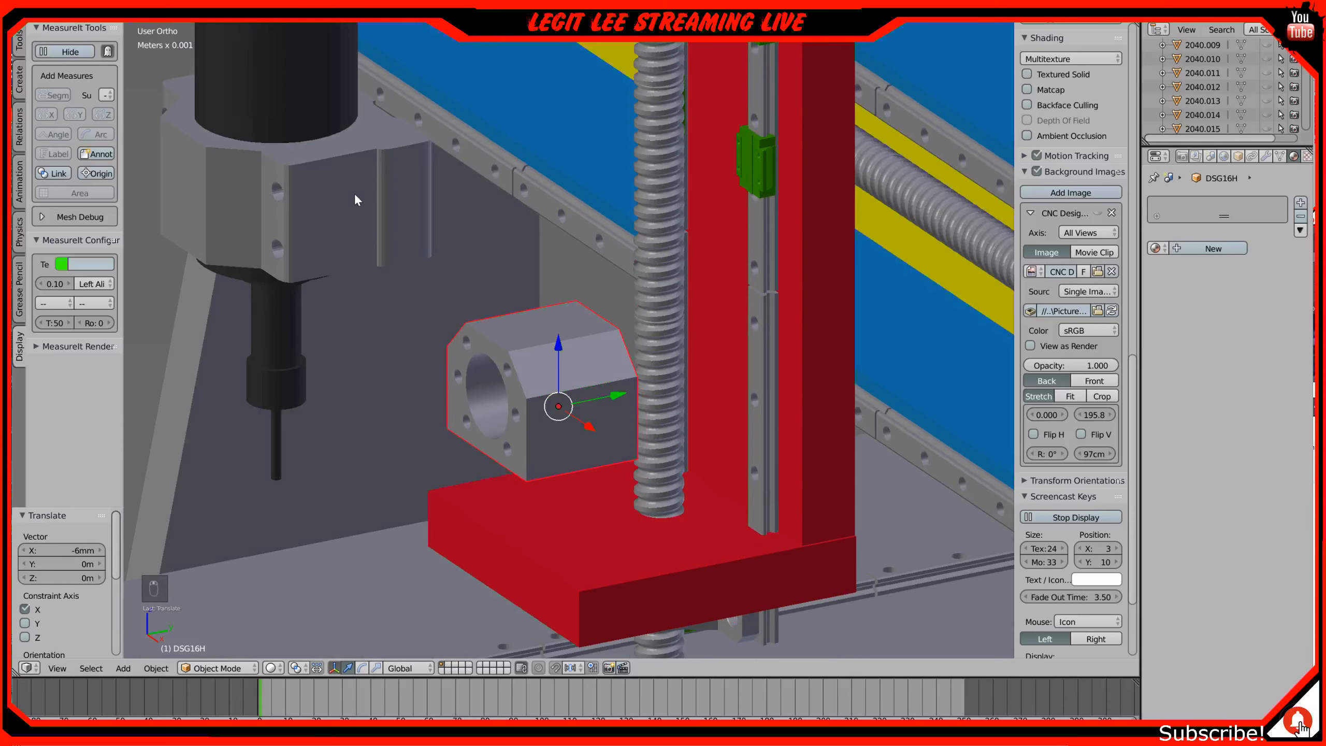
{"action": "key", "text": "KP_3"}
{"action": "key", "text": "r"}
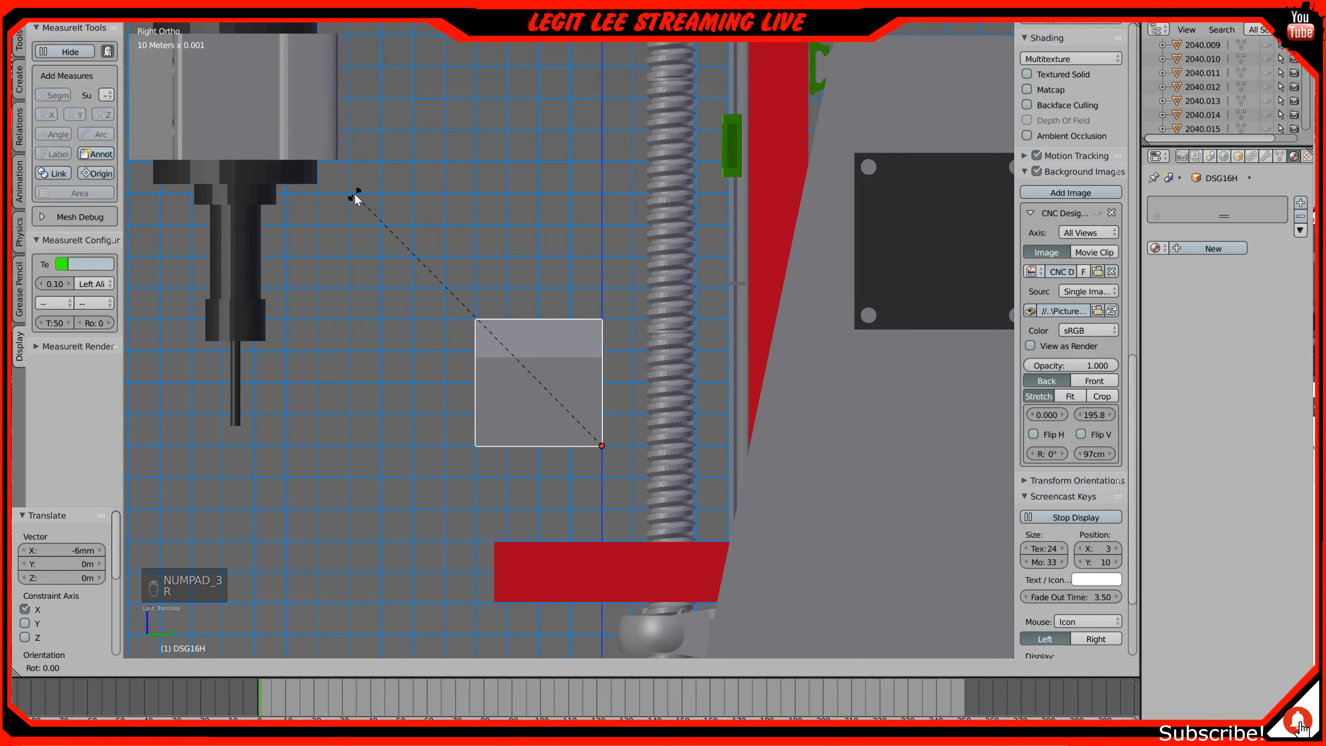
{"action": "type", "text": "-90"}
{"action": "key", "text": "Return"}
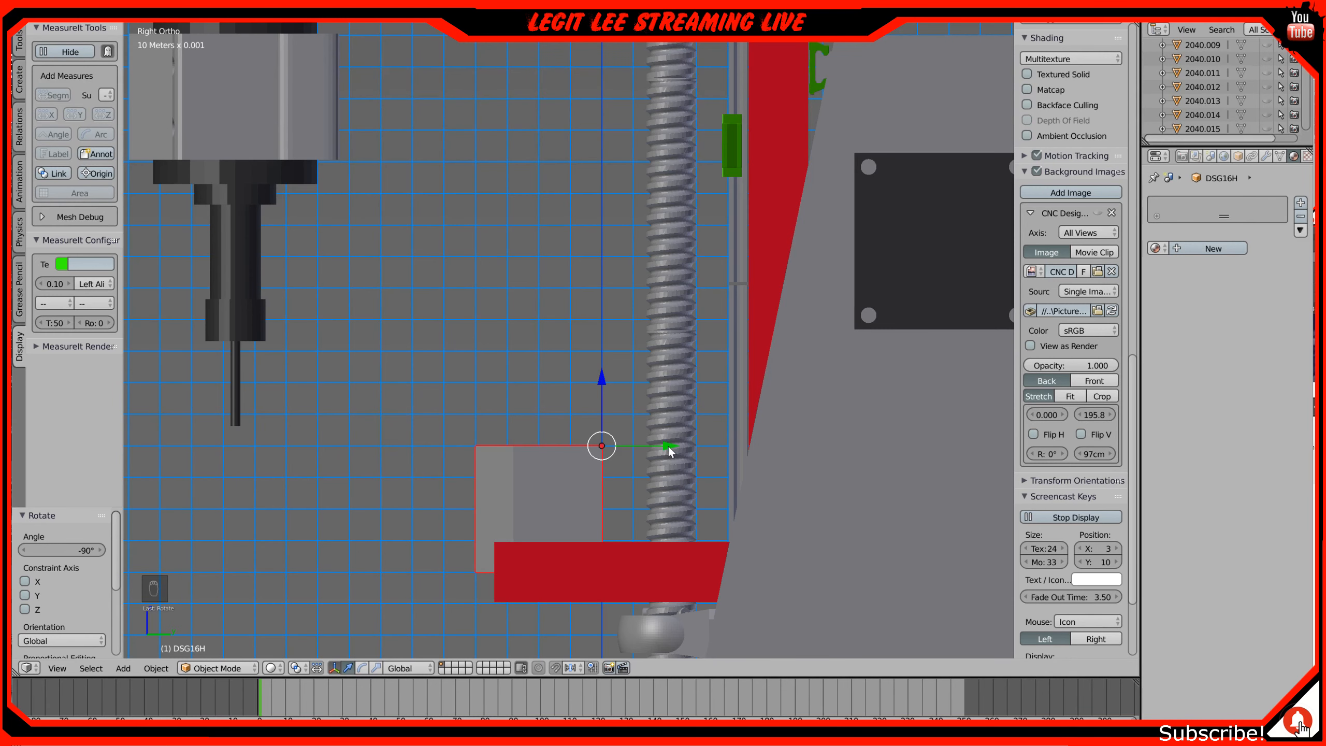
Step: Move the nut housing 4 cm along Y onto the vertical screw, then slightly further until flush with the back of the rails
{"action": "key", "text": "g"}
{"action": "key", "text": "y"}
{"action": "left_click", "coordinate": [789, 432]}
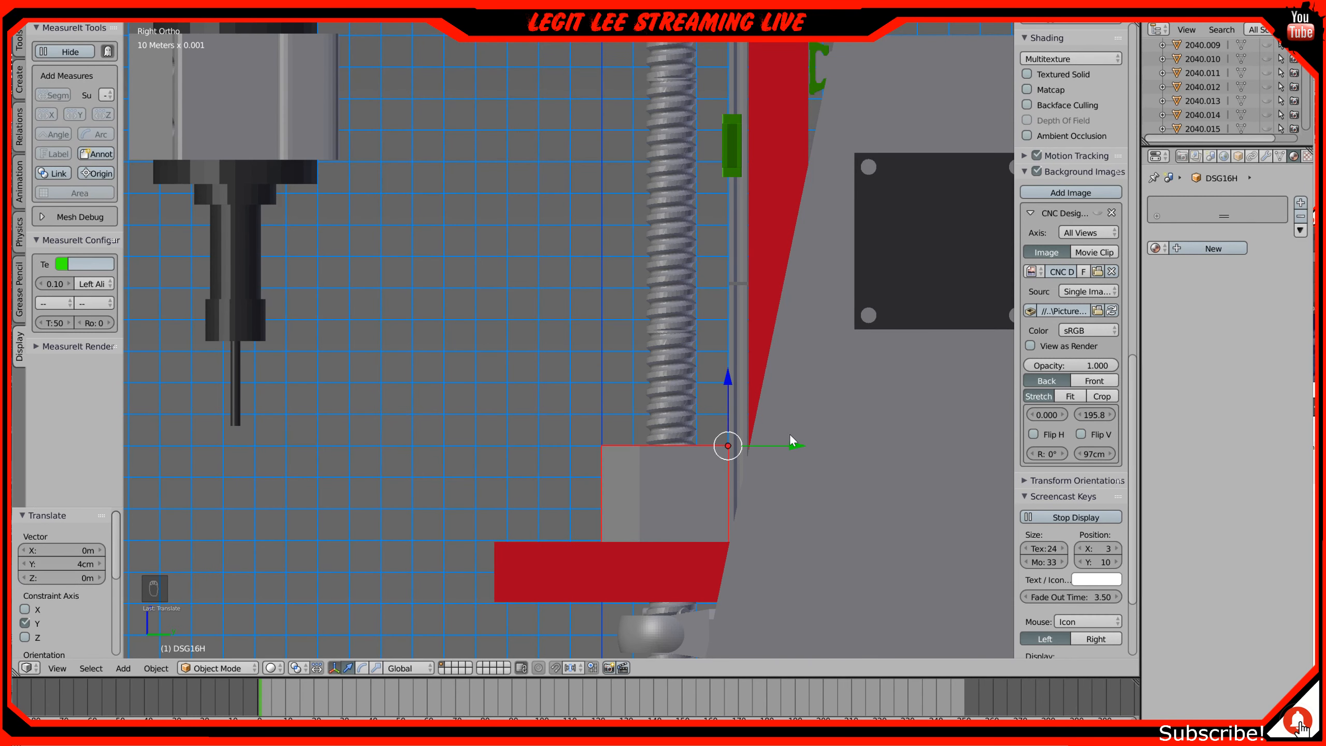
{"action": "key", "text": "z"}
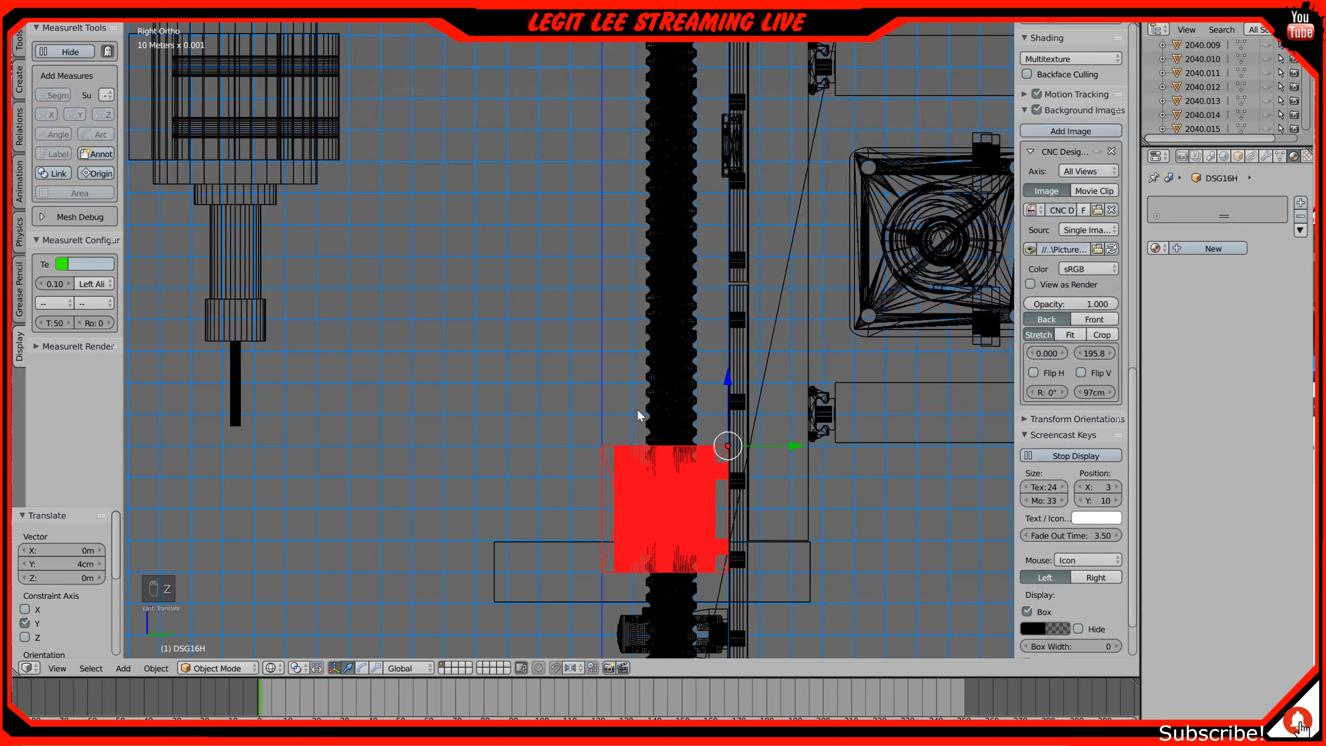
{"action": "middle_click_drag", "start_coordinate": [638, 411], "coordinate": [607, 357], "text": "shift"}
{"action": "scroll", "coordinate": [716, 414], "scroll_direction": "up", "scroll_amount": 3}
{"action": "middle_click_drag", "start_coordinate": [791, 412], "coordinate": [572, 363], "text": "shift"}
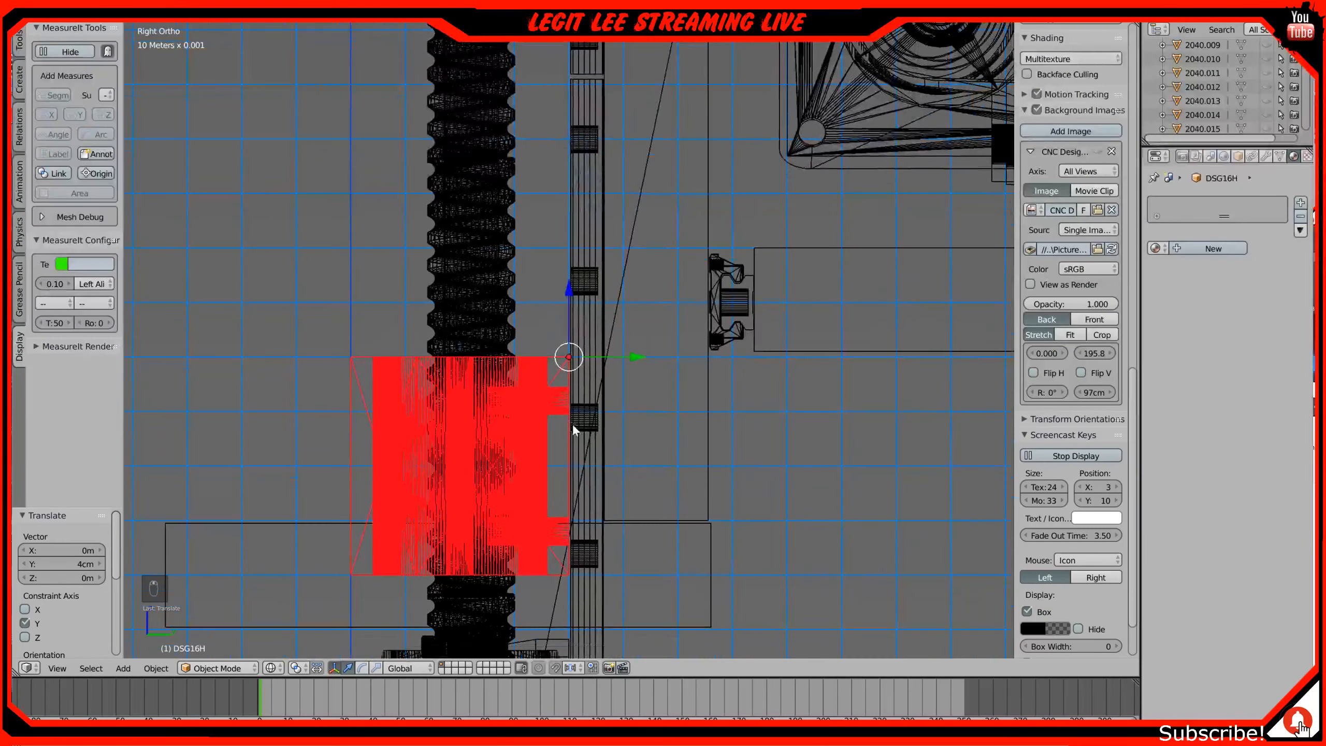
{"action": "scroll", "coordinate": [574, 432], "scroll_direction": "up", "scroll_amount": 2}
{"action": "middle_click_drag", "start_coordinate": [678, 406], "coordinate": [756, 304], "text": "shift"}
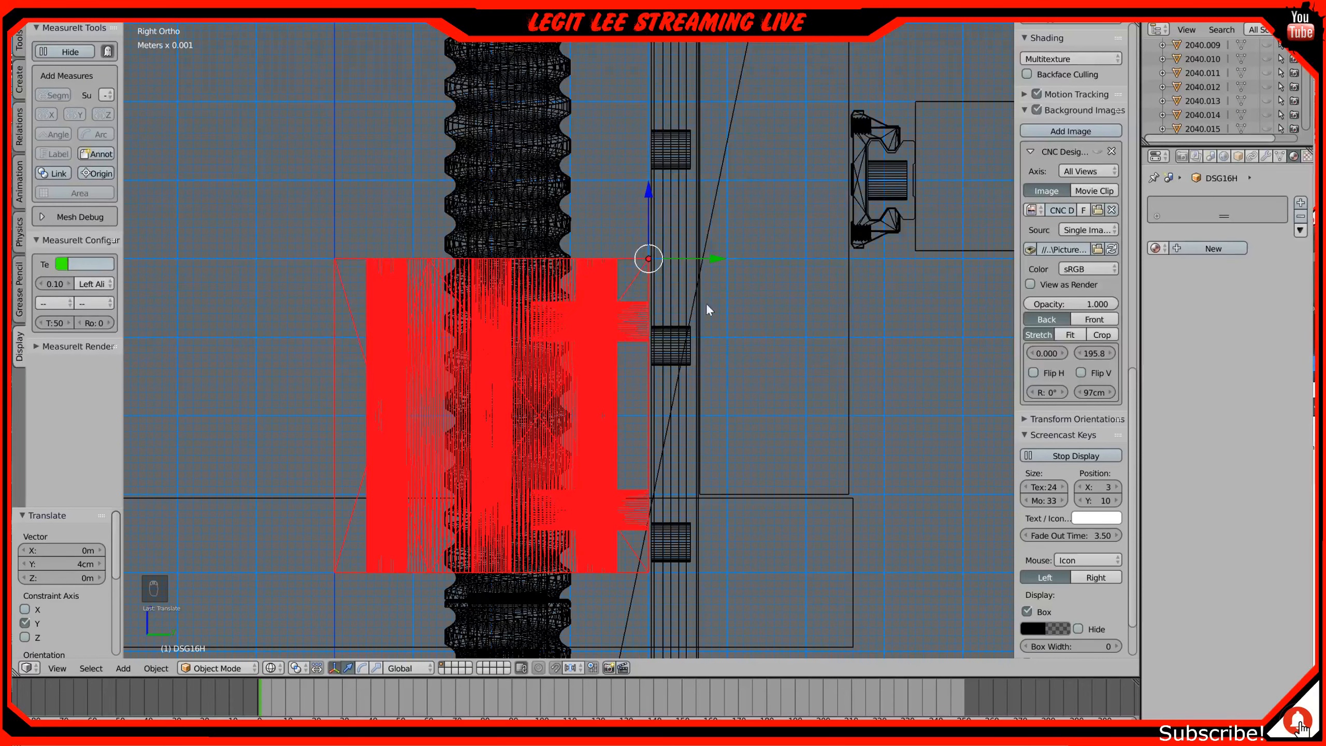
{"action": "left_click_drag", "start_coordinate": [722, 259], "coordinate": [767, 254]}
Step: Raise the nut housing along the vertical screw in Z moves of 1.6 cm, 4 mm and 8 cm
{"action": "left_click_drag", "start_coordinate": [699, 193], "coordinate": [708, 66]}
{"action": "middle_click_drag", "start_coordinate": [710, 141], "coordinate": [694, 344], "text": "shift"}
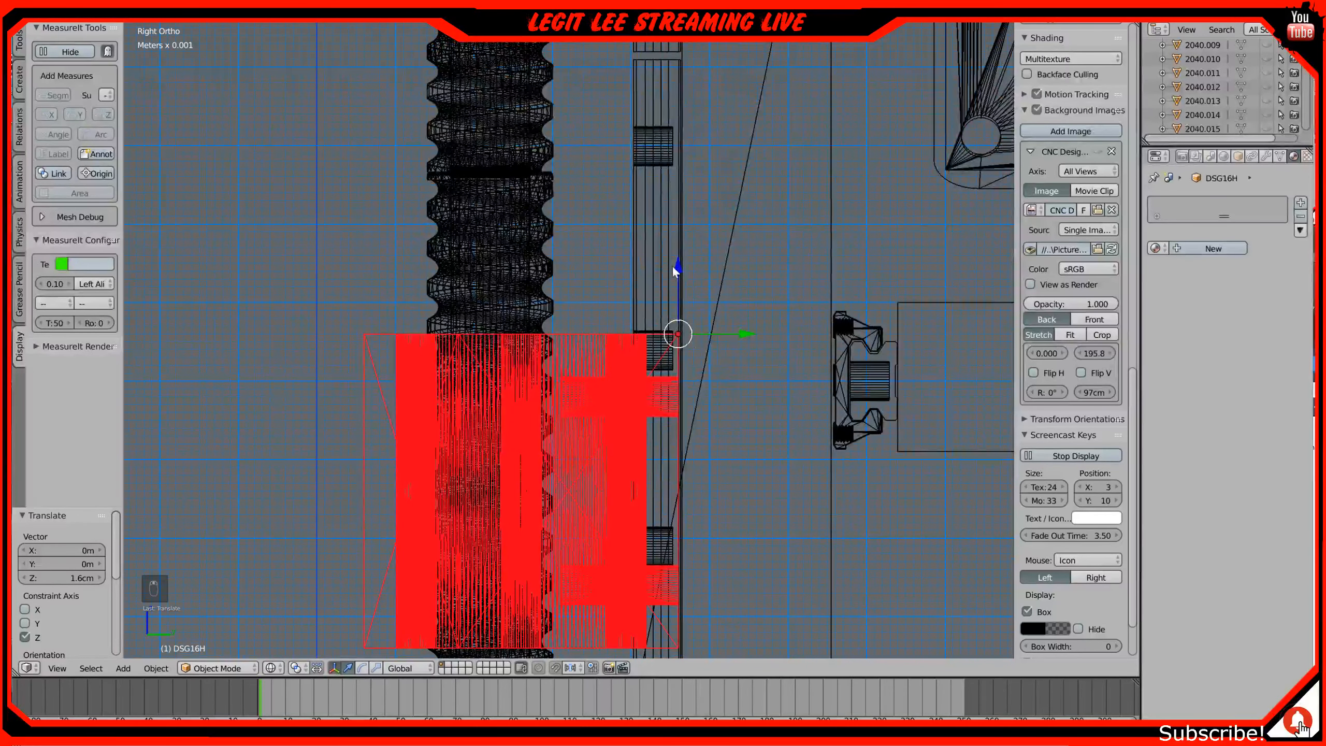
{"action": "left_click_drag", "start_coordinate": [674, 266], "coordinate": [679, 234]}
{"action": "scroll", "coordinate": [680, 234], "scroll_direction": "down", "scroll_amount": 5}
{"action": "middle_click_drag", "start_coordinate": [671, 234], "coordinate": [658, 380], "text": "shift"}
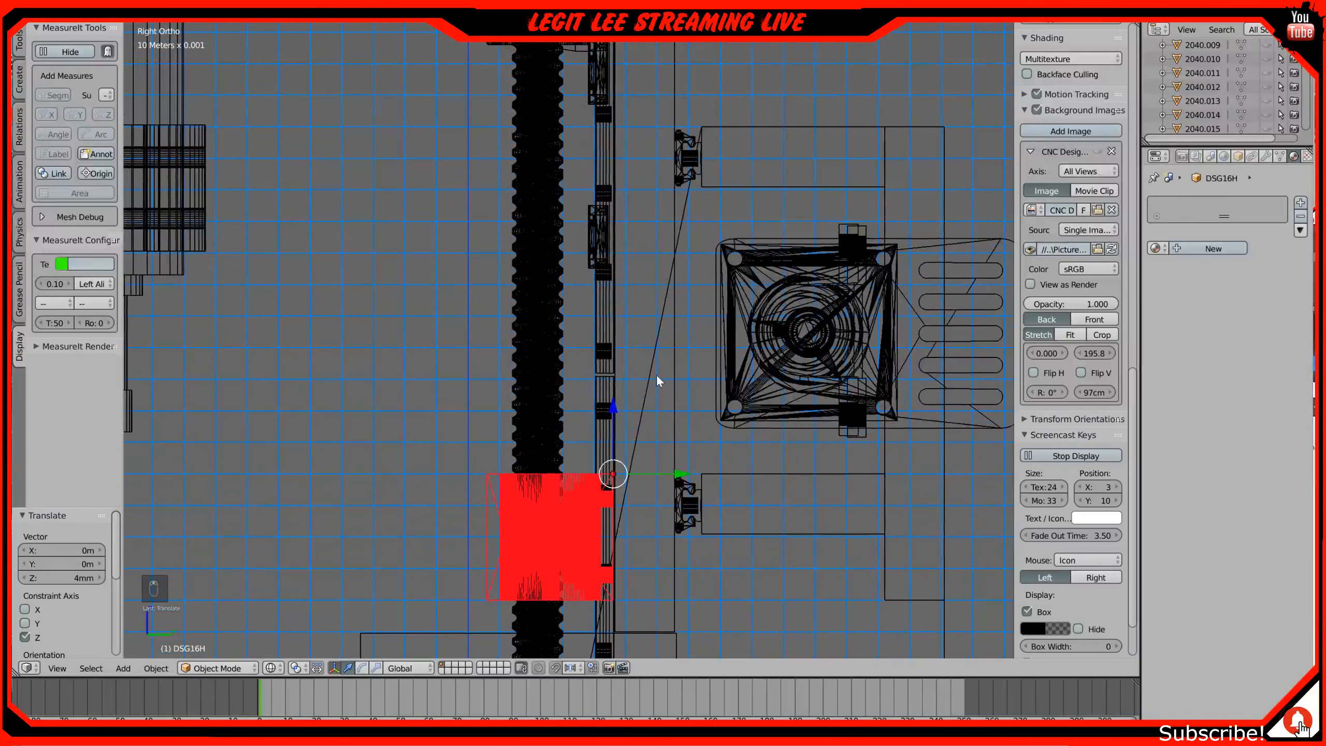
{"action": "left_click_drag", "start_coordinate": [614, 418], "coordinate": [626, 173]}
Step: Compare the nut housing with the spindle mount and rail carriages from the front, then lower it along Z in two 1 cm moves
{"action": "key", "text": "KP_1"}
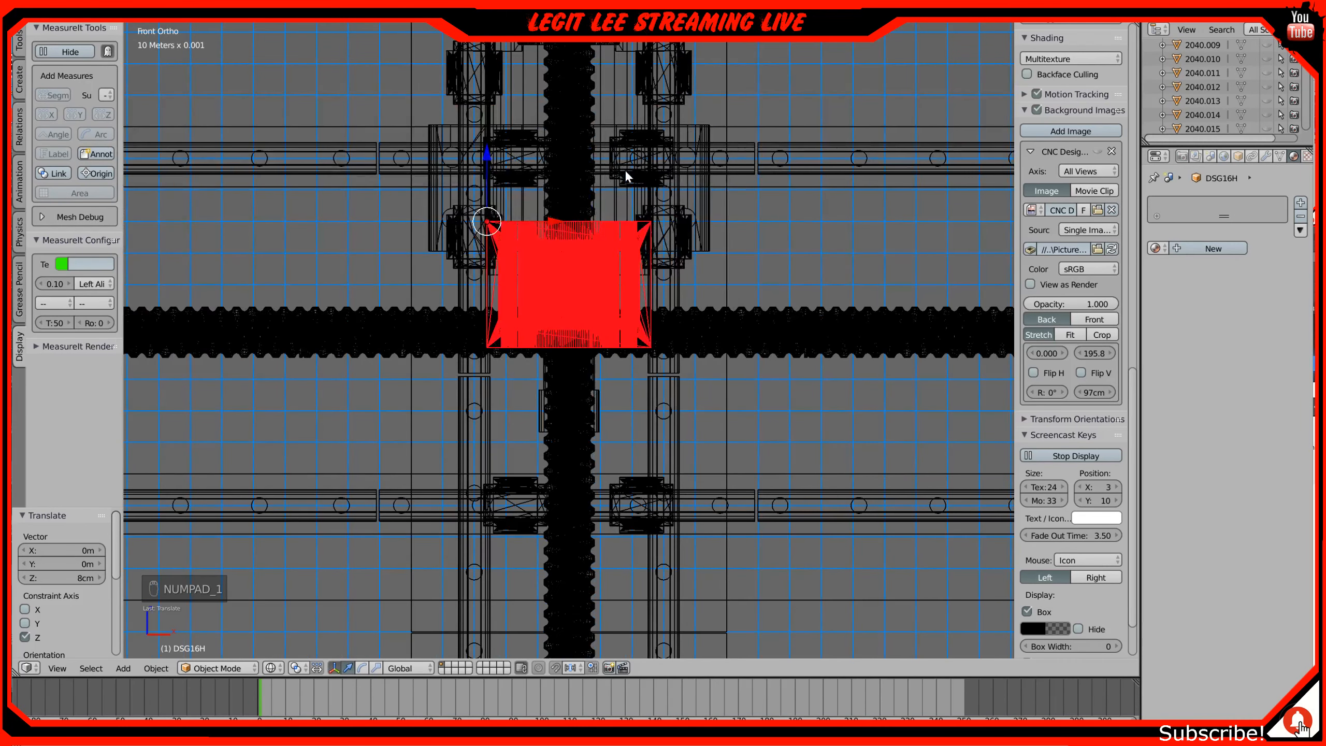
{"action": "key", "text": "z"}
{"action": "right_click", "coordinate": [548, 252]}
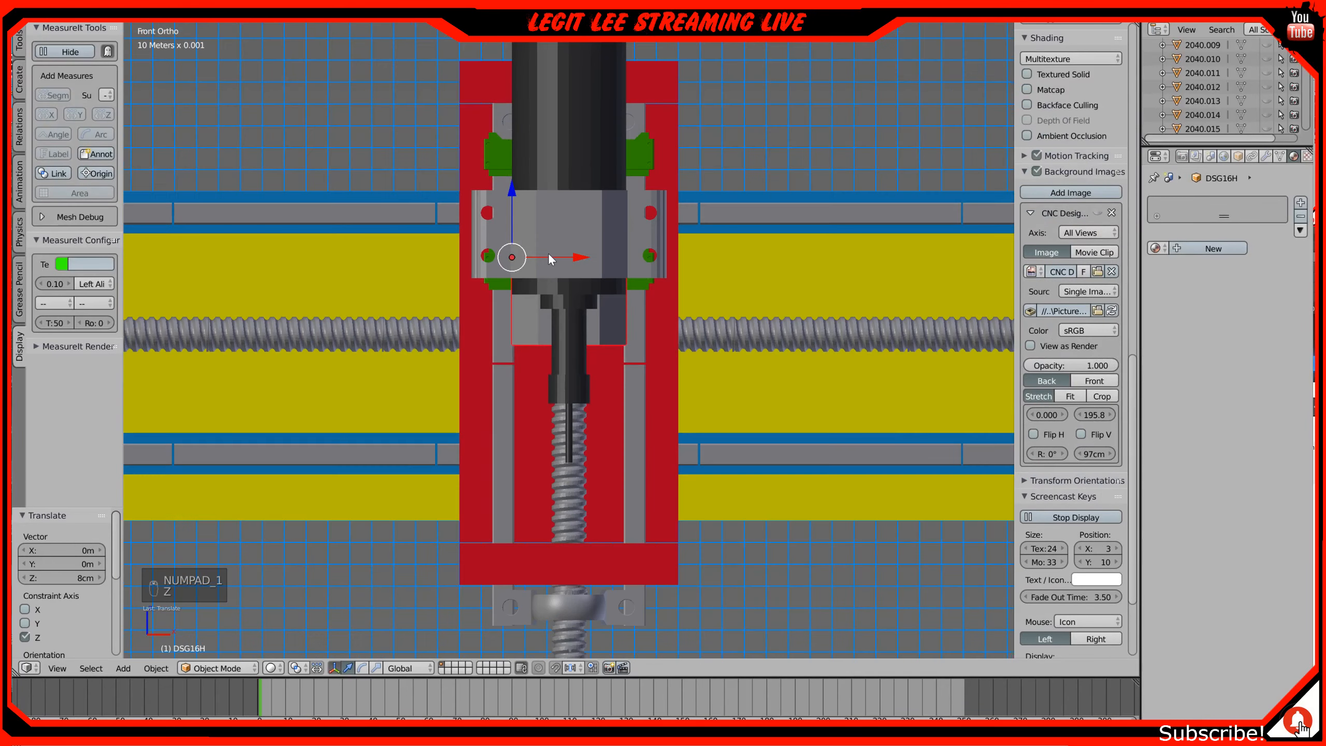
{"action": "key", "text": "z"}
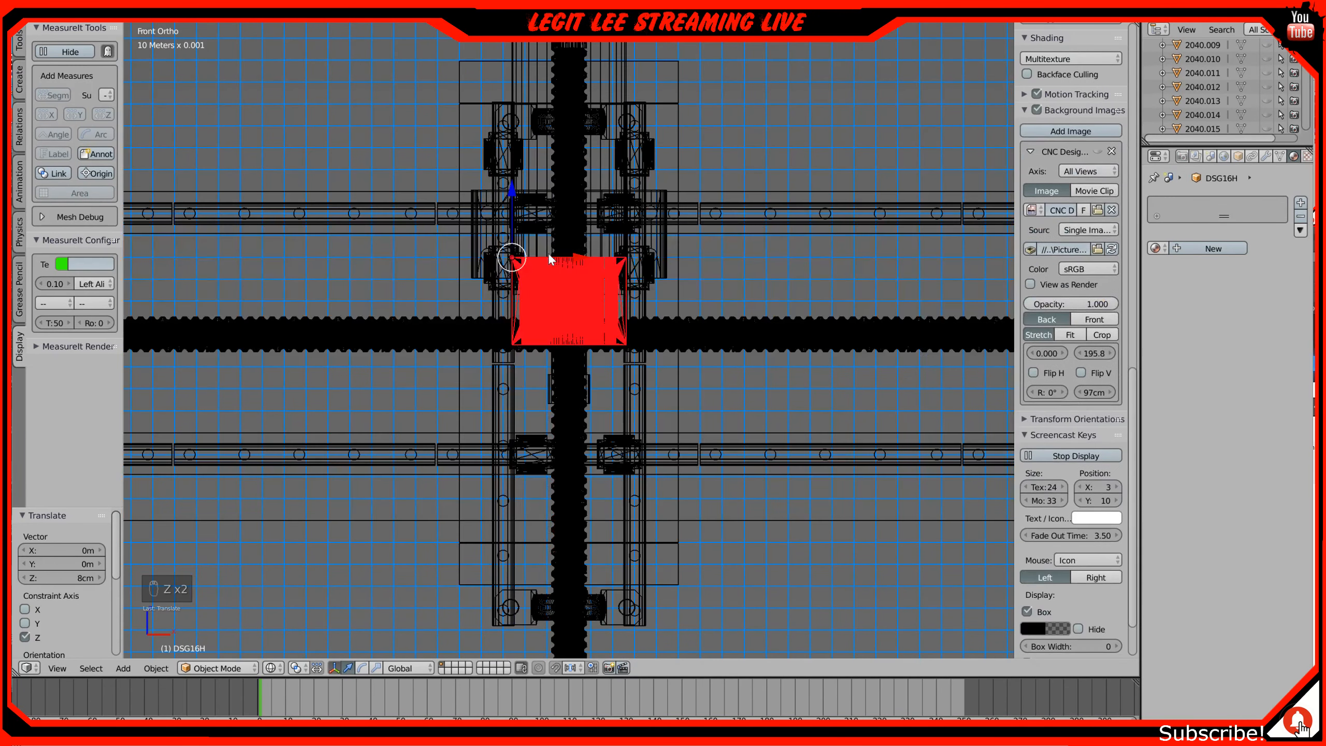
{"action": "key", "text": "z"}
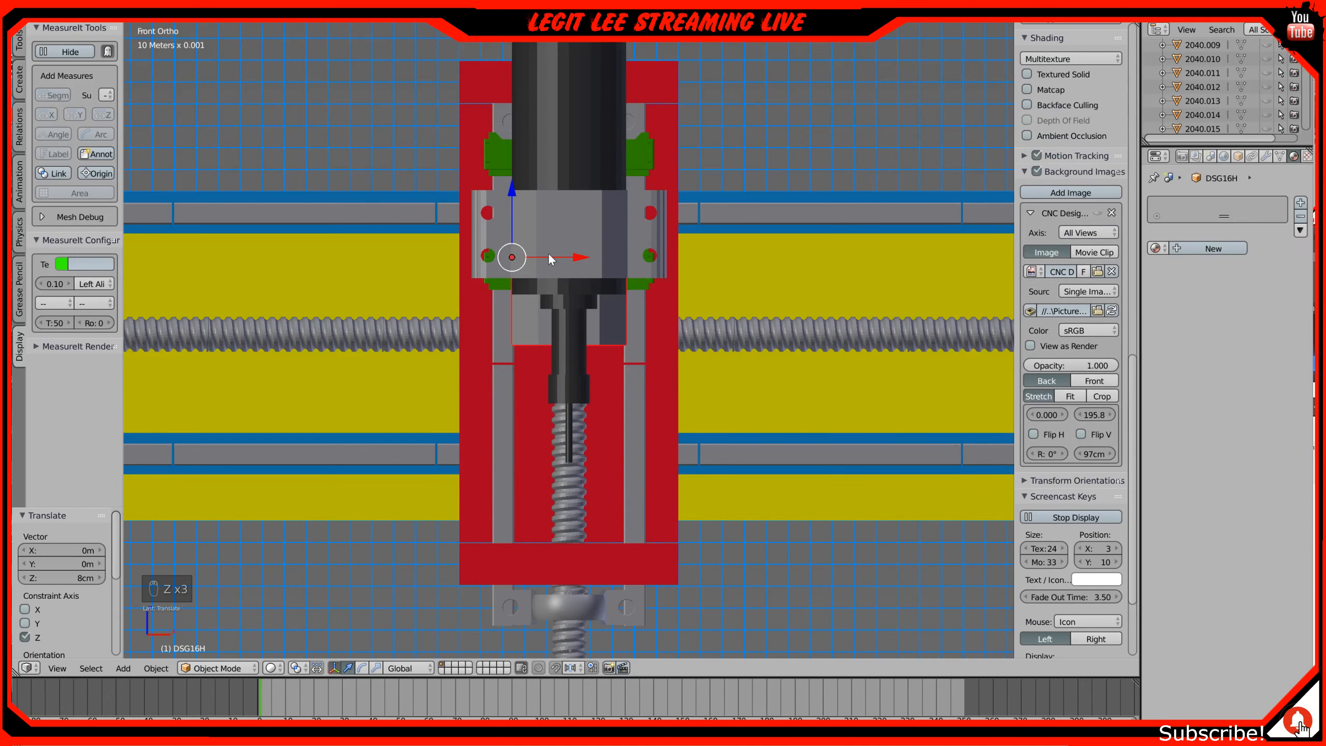
{"action": "key", "text": "z"}
{"action": "left_click_drag", "start_coordinate": [513, 188], "coordinate": [513, 211]}
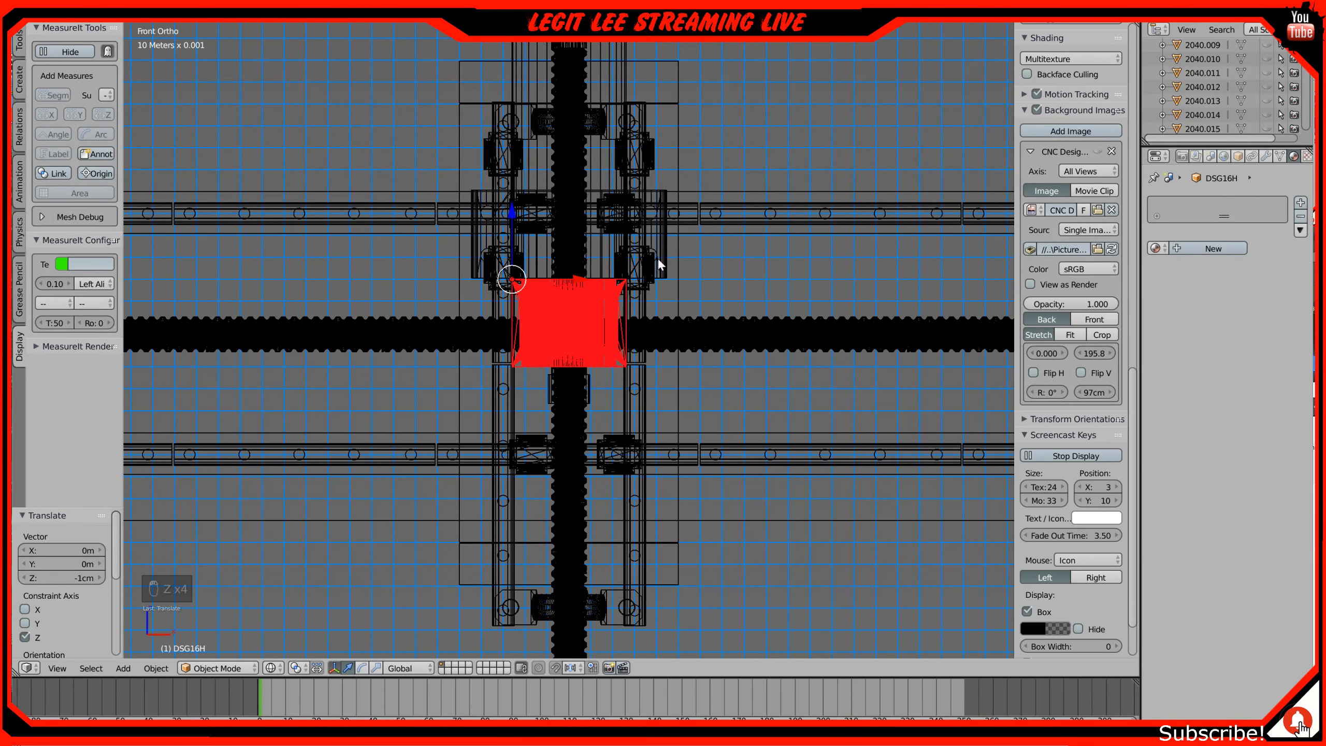
{"action": "left_click_drag", "start_coordinate": [507, 208], "coordinate": [507, 222]}
{"action": "key", "text": "z"}
{"action": "mouse_move", "coordinate": [674, 291]}
{"action": "middle_mouse_down"}
{"action": "mouse_move", "coordinate": [699, 328]}
{"action": "mouse_move", "coordinate": [601, 330]}
{"action": "mouse_move", "coordinate": [607, 340]}
{"action": "middle_mouse_up"}
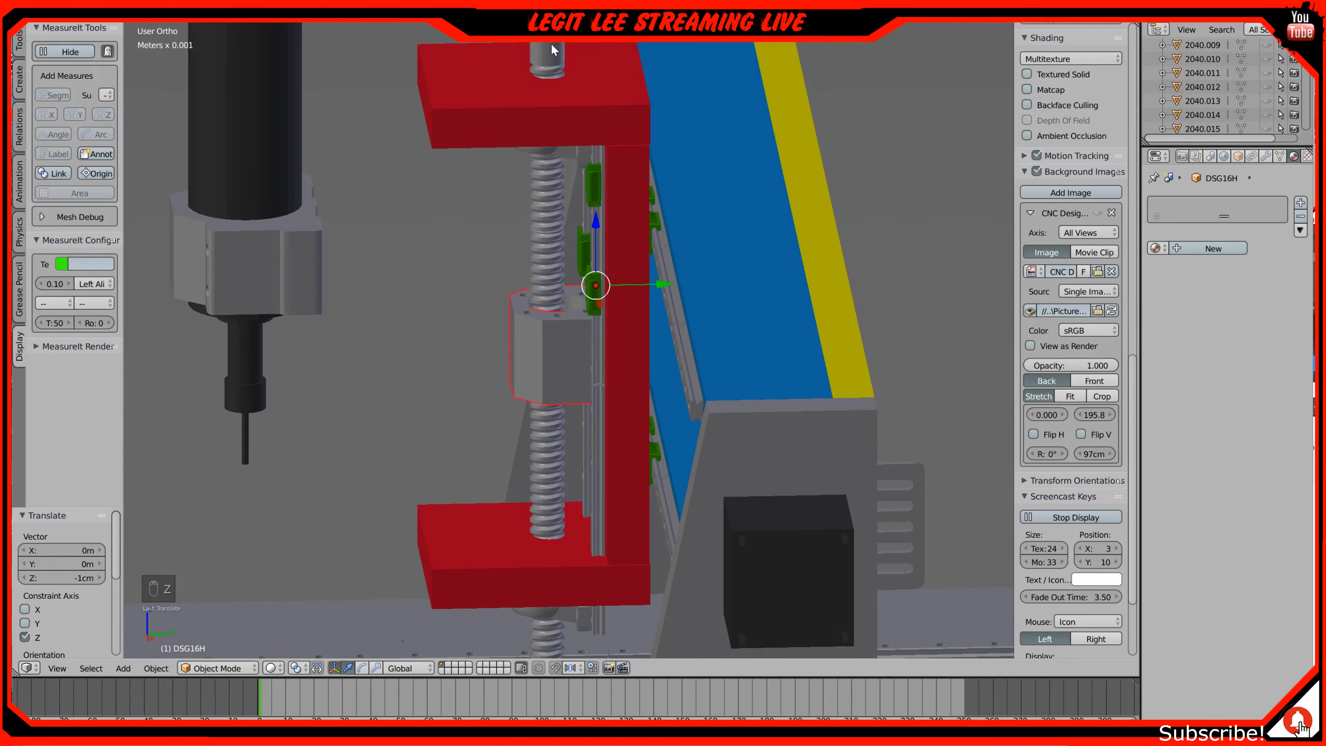
{"action": "middle_click_drag", "start_coordinate": [605, 178], "coordinate": [629, 214]}
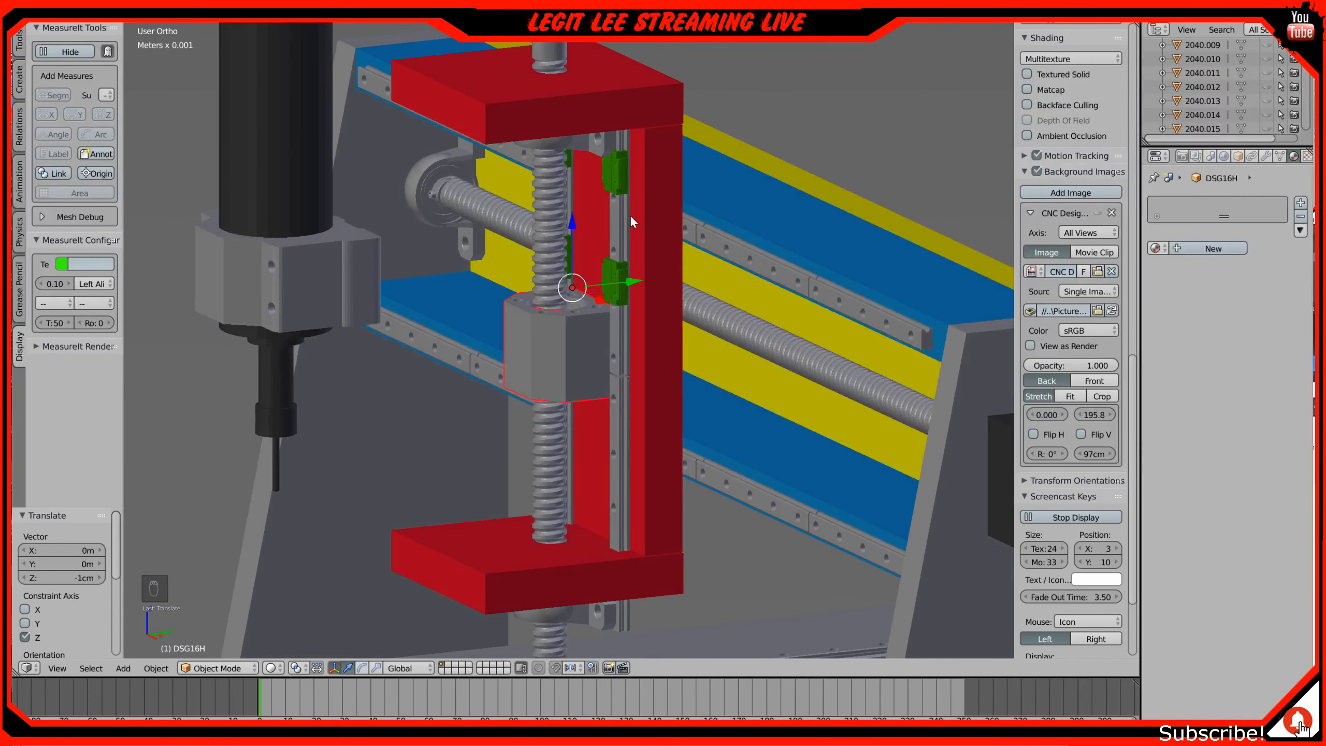
{"action": "scroll", "coordinate": [629, 215], "scroll_direction": "up", "scroll_amount": 1}
{"action": "key", "text": "KP_3"}
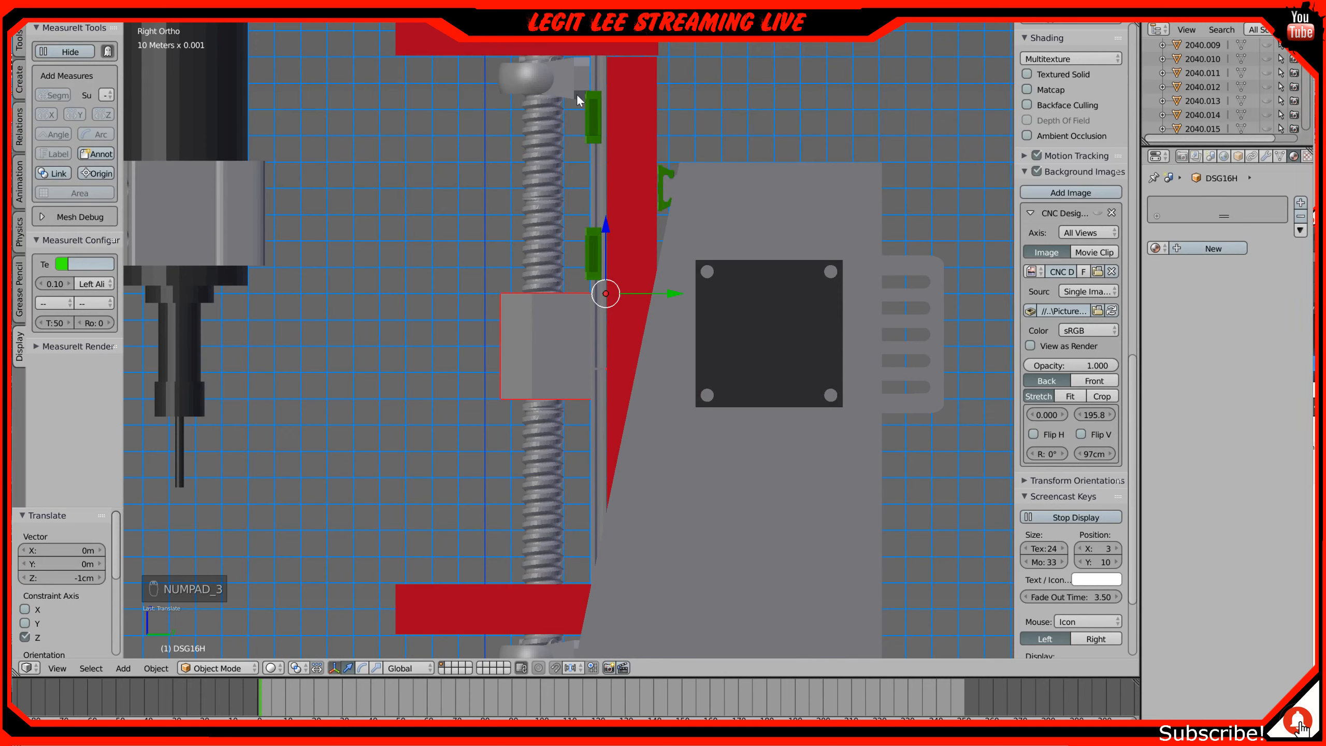
Step: Select the vertical ball screw with both end supports, coupler and motor, and move them together 1 cm along Y
{"action": "middle_click_drag", "start_coordinate": [571, 89], "coordinate": [574, 119], "text": "shift"}
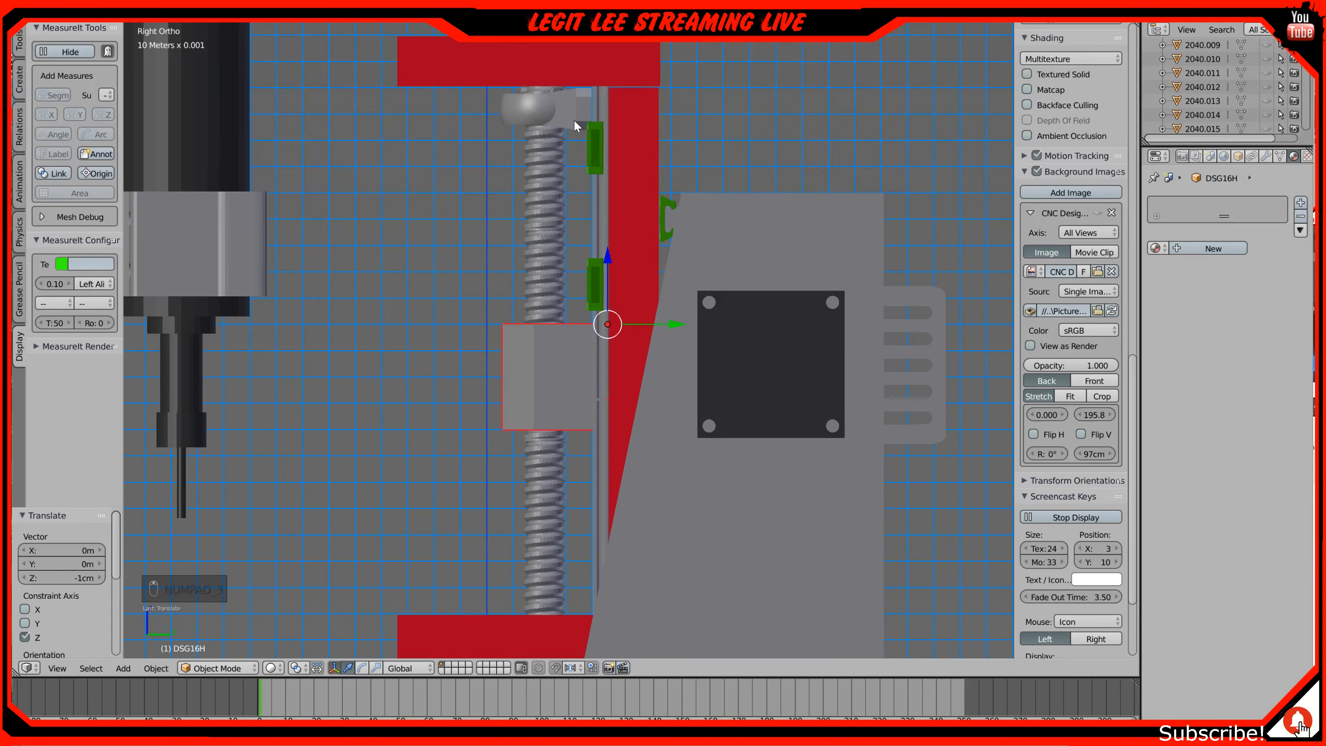
{"action": "right_click", "coordinate": [574, 119]}
{"action": "middle_click_drag", "start_coordinate": [502, 357], "coordinate": [501, 264], "text": "shift"}
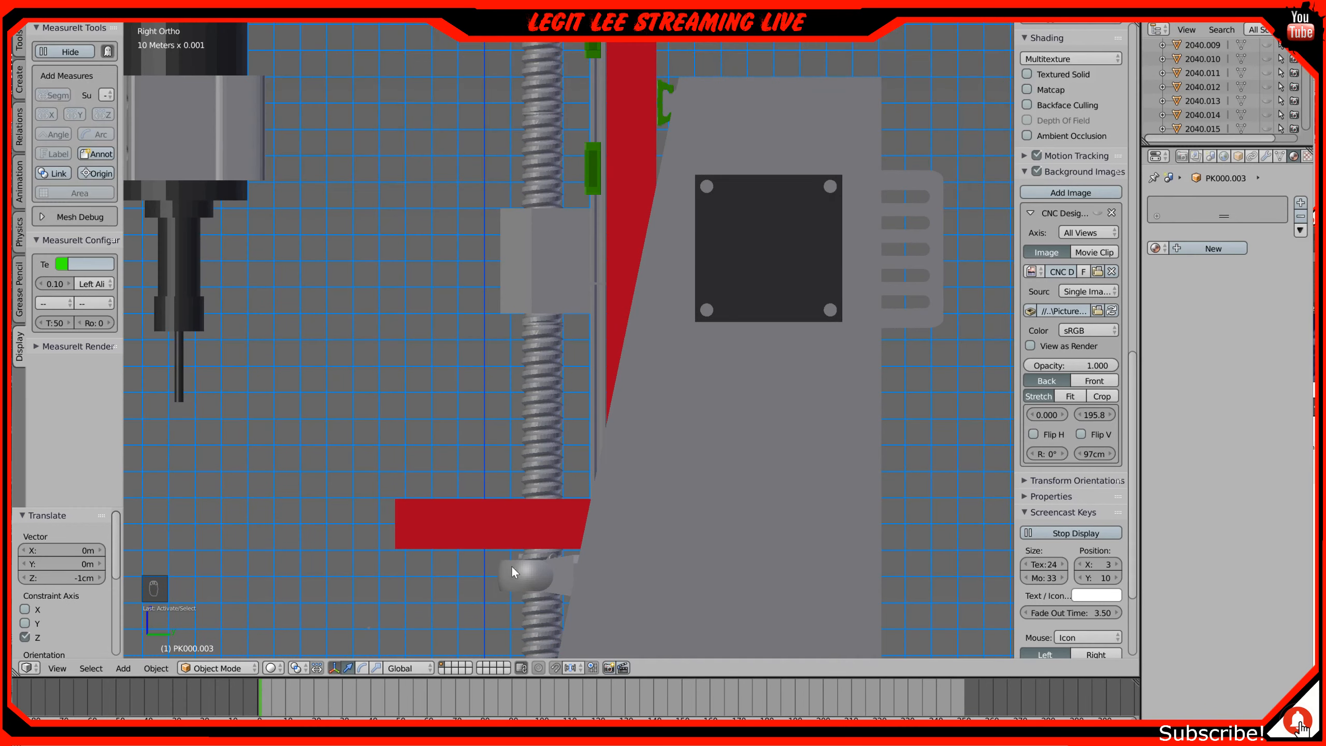
{"action": "middle_click_drag", "start_coordinate": [539, 310], "coordinate": [548, 356]}
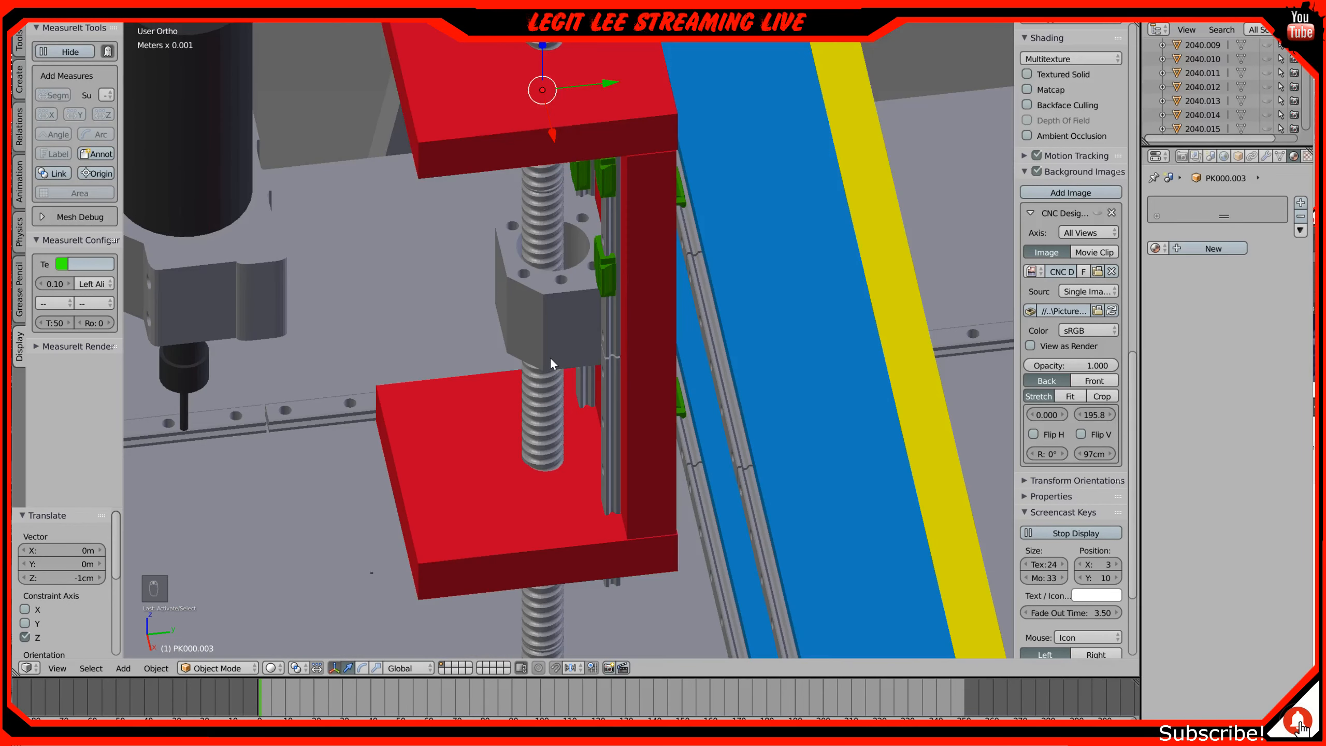
{"action": "key", "text": "KP_3"}
{"action": "middle_click_drag", "start_coordinate": [511, 174], "coordinate": [566, 105], "text": "shift"}
{"action": "right_click", "coordinate": [567, 141], "text": "shift"}
{"action": "right_click", "coordinate": [580, 71], "text": "shift"}
{"action": "right_click", "coordinate": [553, 387], "text": "shift"}
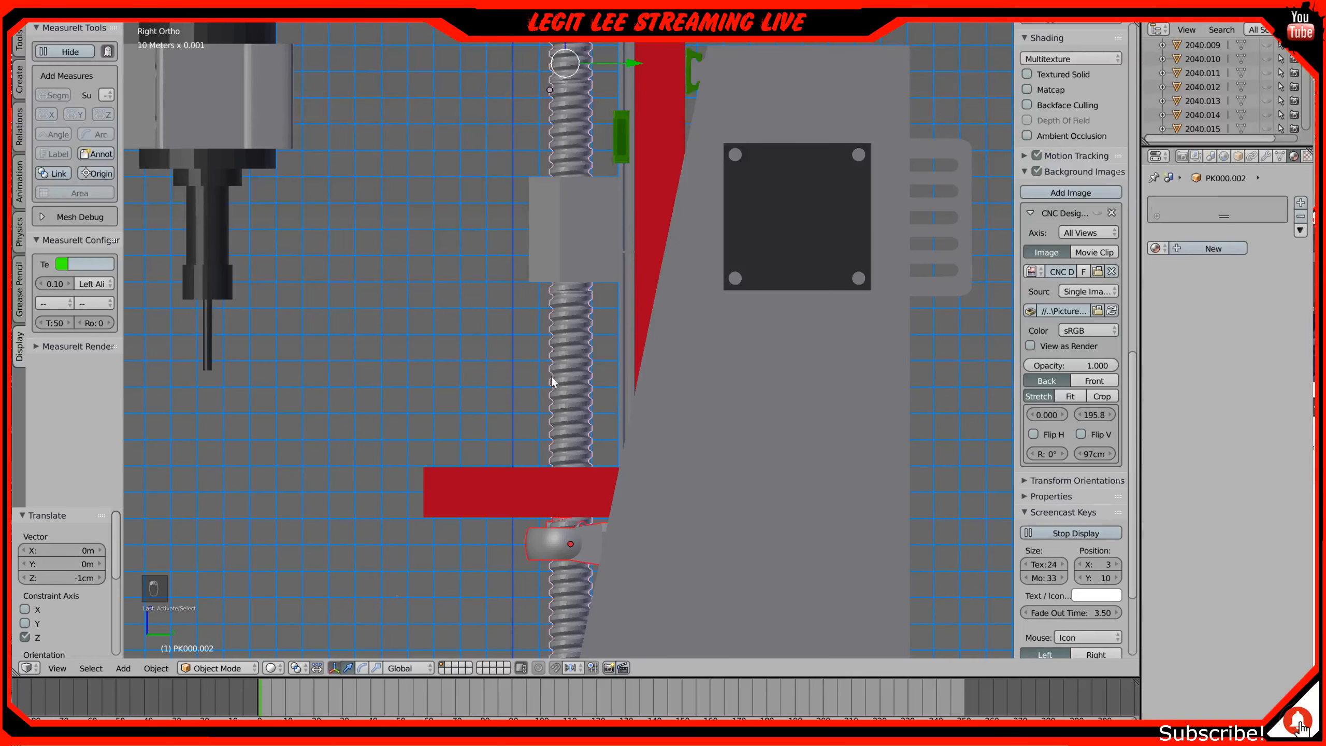
{"action": "middle_click_drag", "start_coordinate": [583, 319], "coordinate": [589, 563], "text": "shift"}
{"action": "scroll", "coordinate": [605, 360], "scroll_direction": "up", "scroll_amount": 1}
{"action": "key", "text": "g"}
{"action": "key", "text": "y"}
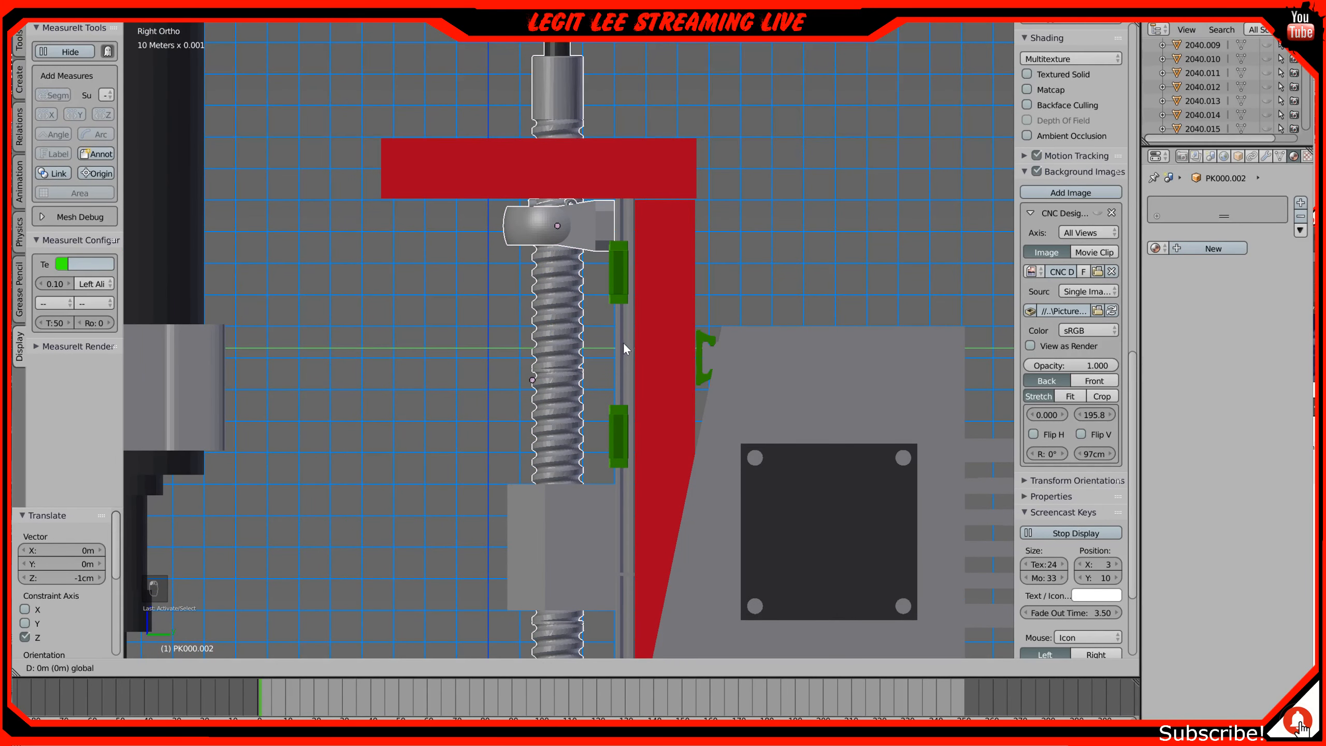
{"action": "left_click", "coordinate": [632, 349]}
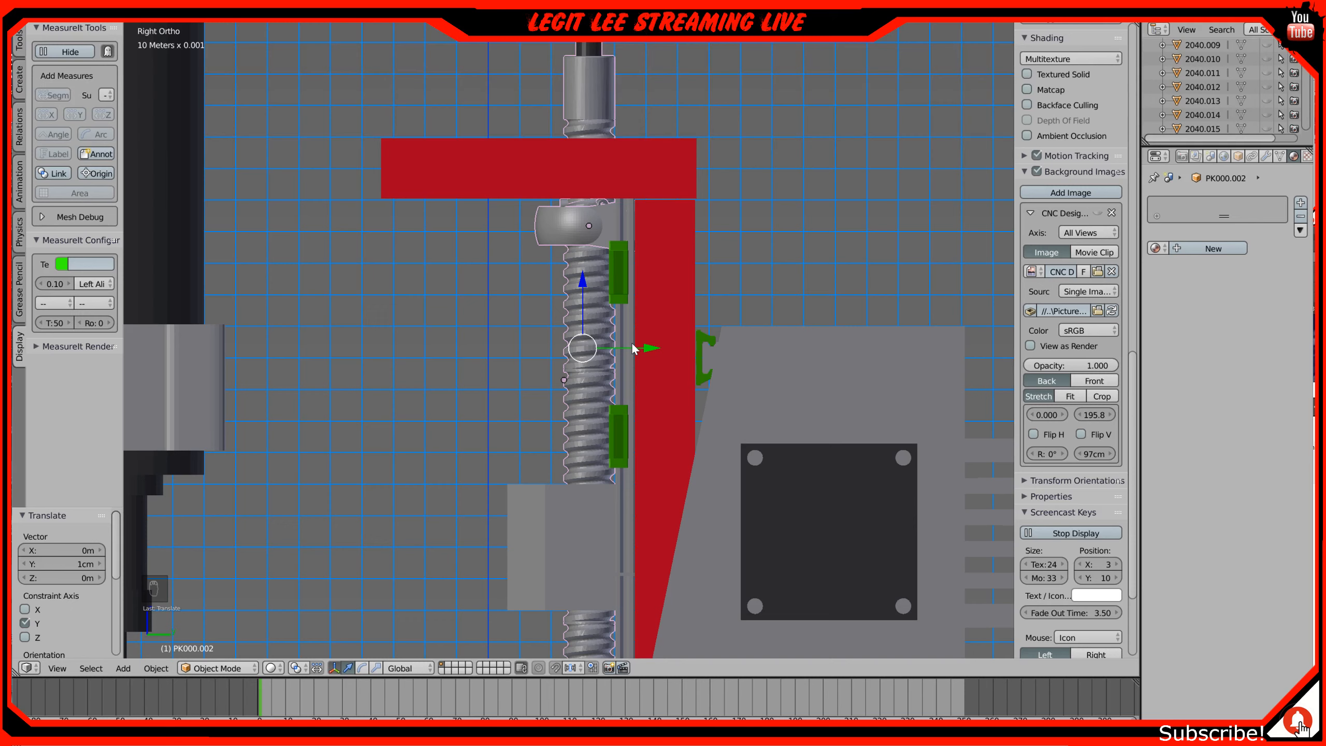
Step: Examine how the moved screw lines up with the nut housing's bore, from above in wireframe and in a shaded angled view
{"action": "scroll", "coordinate": [541, 416], "scroll_direction": "up", "scroll_amount": 5}
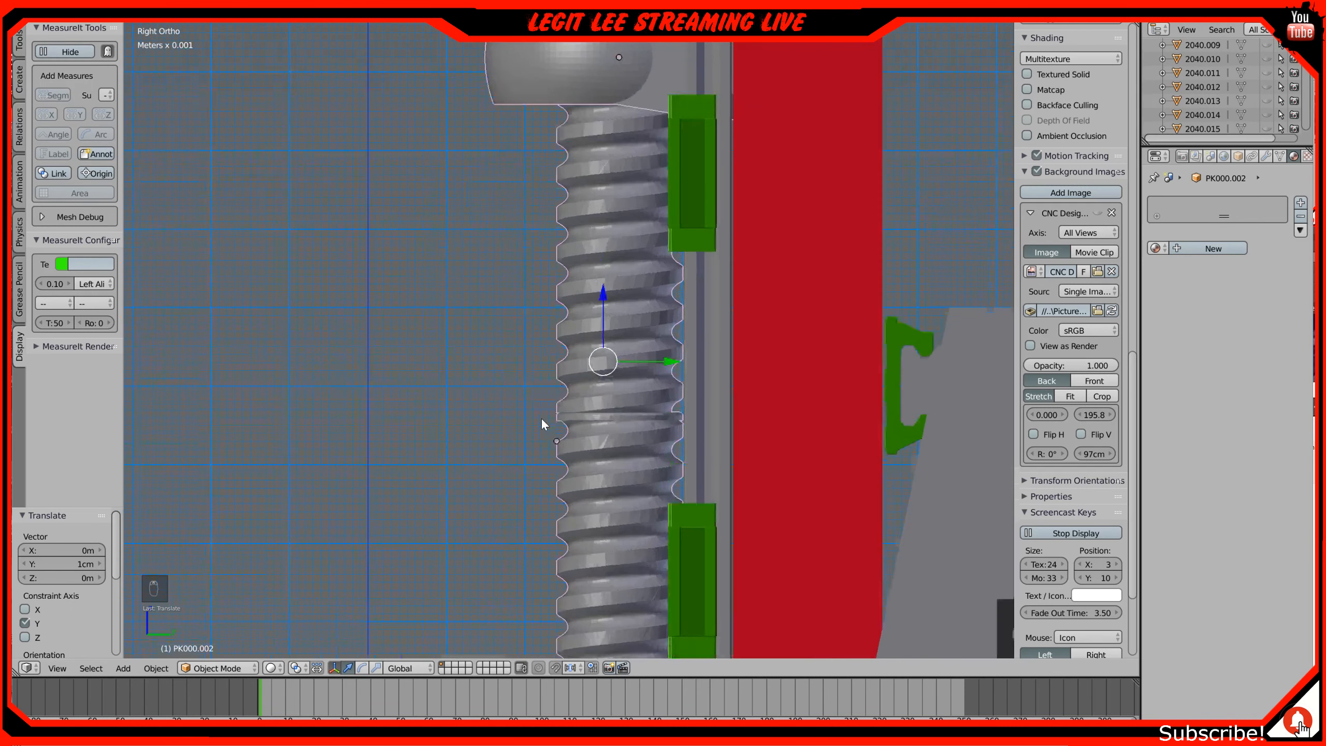
{"action": "key", "text": "KP_7"}
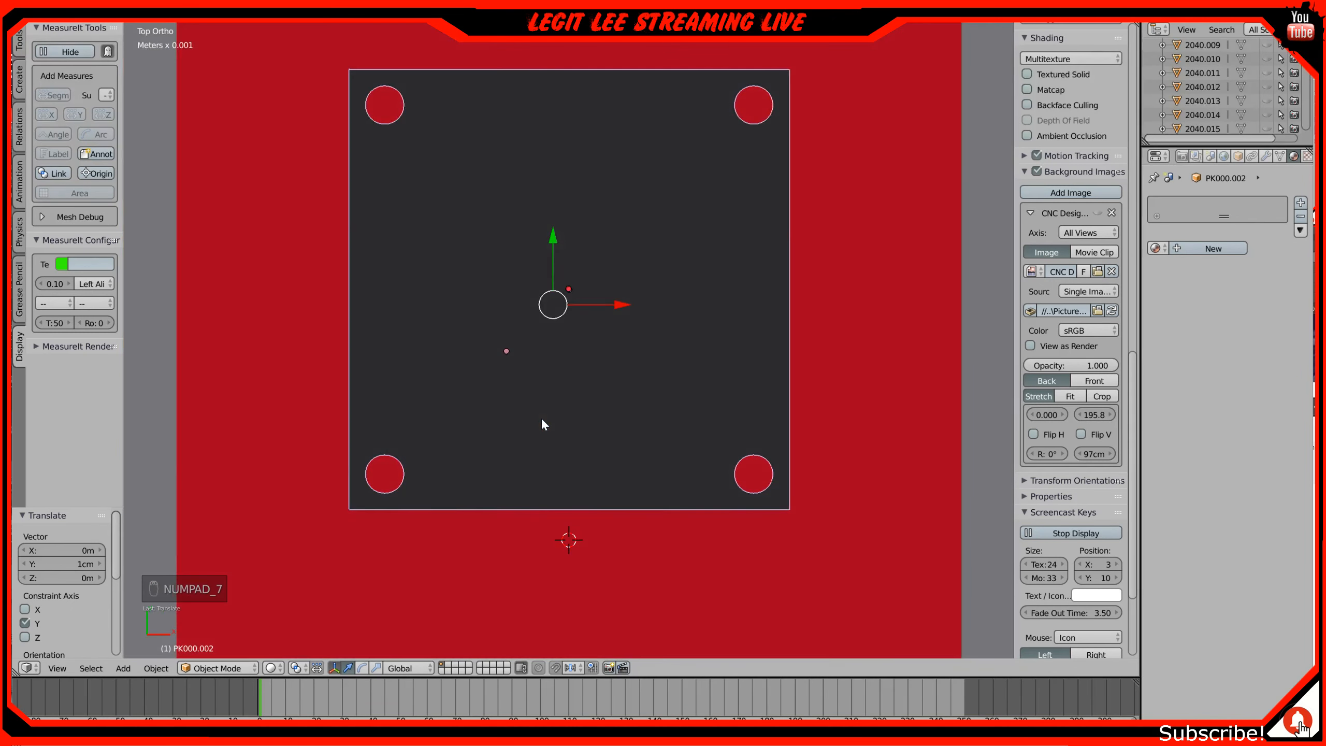
{"action": "key", "text": "z"}
{"action": "scroll", "coordinate": [554, 354], "scroll_direction": "up", "scroll_amount": 4}
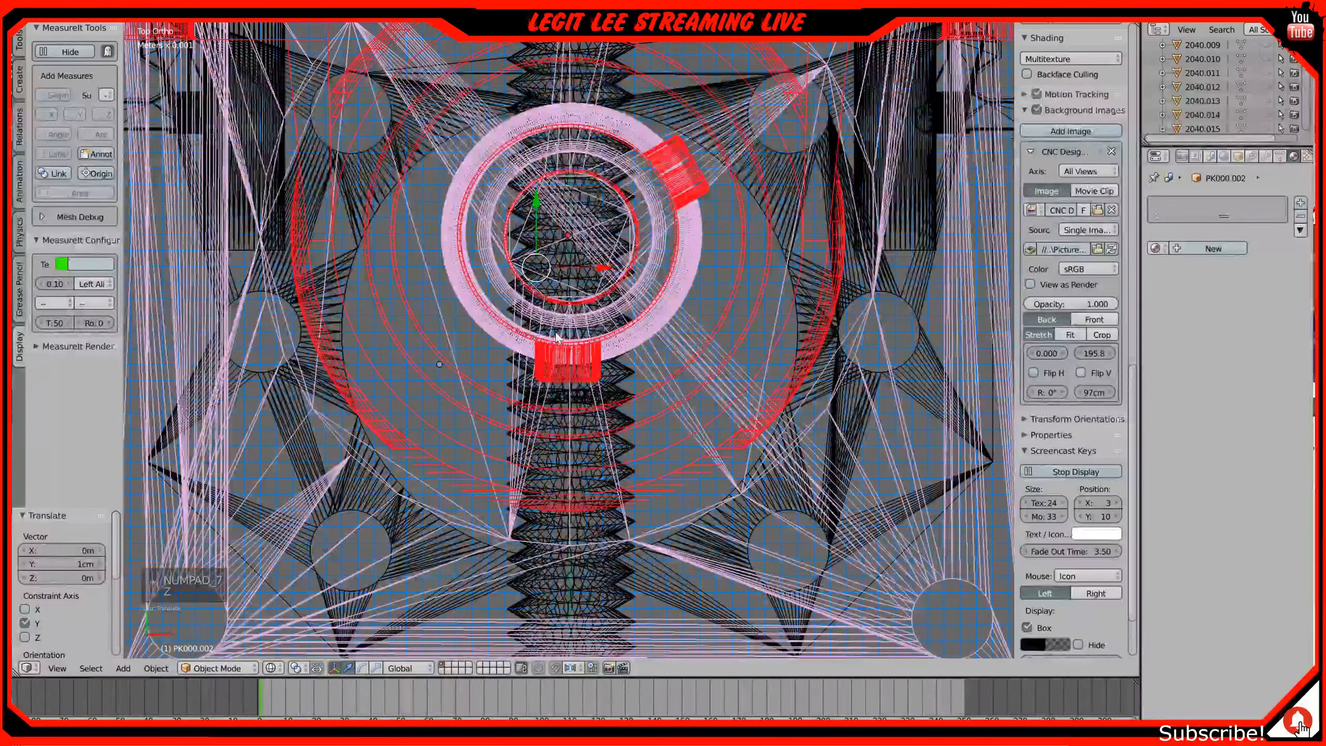
{"action": "scroll", "coordinate": [571, 400], "scroll_direction": "down", "scroll_amount": 3}
{"action": "scroll", "coordinate": [571, 400], "scroll_direction": "up", "scroll_amount": 4}
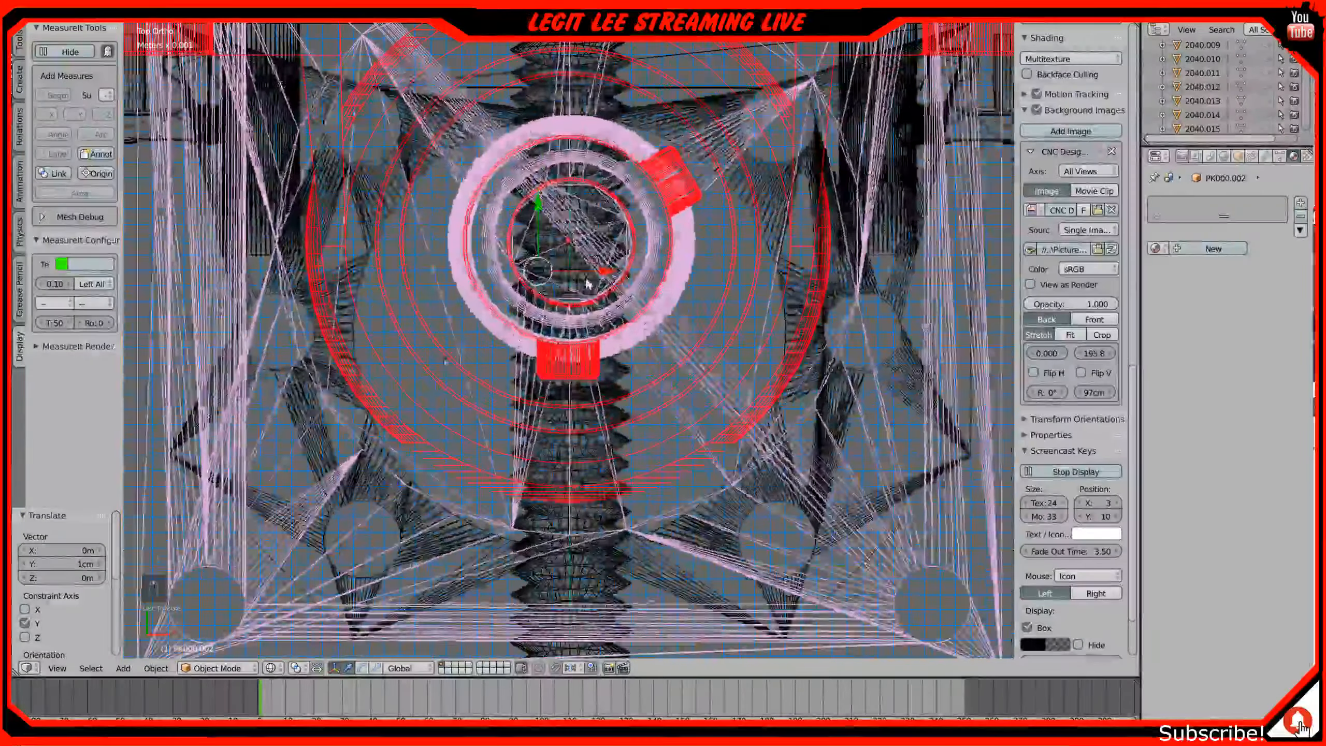
{"action": "mouse_move", "coordinate": [590, 240]}
{"action": "middle_mouse_down", "text": "shift"}
{"action": "mouse_move", "coordinate": [588, 616]}
{"action": "mouse_move", "coordinate": [595, 45]}
{"action": "mouse_move", "coordinate": [580, 518]}
{"action": "mouse_move", "coordinate": [550, 342]}
{"action": "mouse_move", "coordinate": [612, 264]}
{"action": "middle_mouse_up", "text": "shift"}
{"action": "key", "text": "z"}
{"action": "scroll", "coordinate": [611, 258], "scroll_direction": "down", "scroll_amount": 2}
{"action": "middle_click_drag", "start_coordinate": [576, 435], "coordinate": [613, 430]}
{"action": "middle_click_drag", "start_coordinate": [624, 507], "coordinate": [607, 220], "text": "shift"}
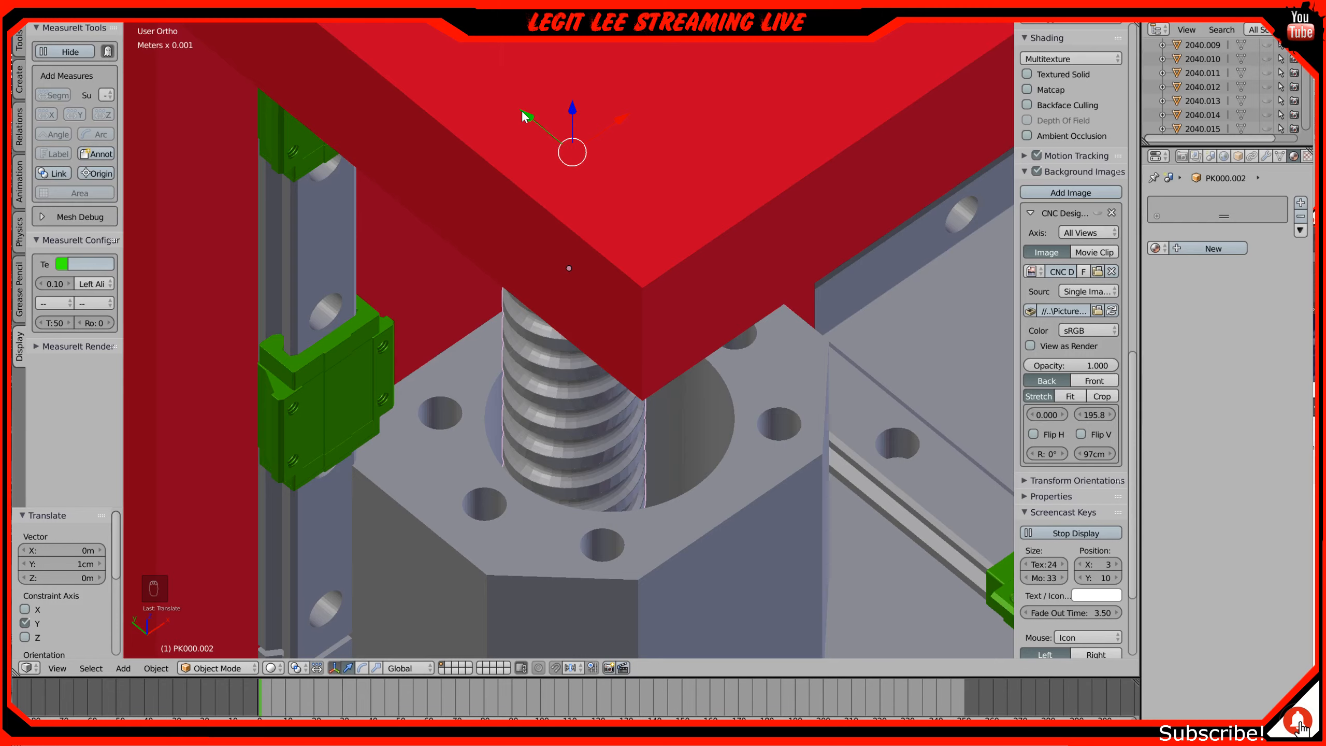
Step: Shift the screw assembly back along negative Y, then forward 4 mm, to fine-tune its alignment with the nut housing
{"action": "key", "text": "KP_3"}
{"action": "key", "text": "z"}
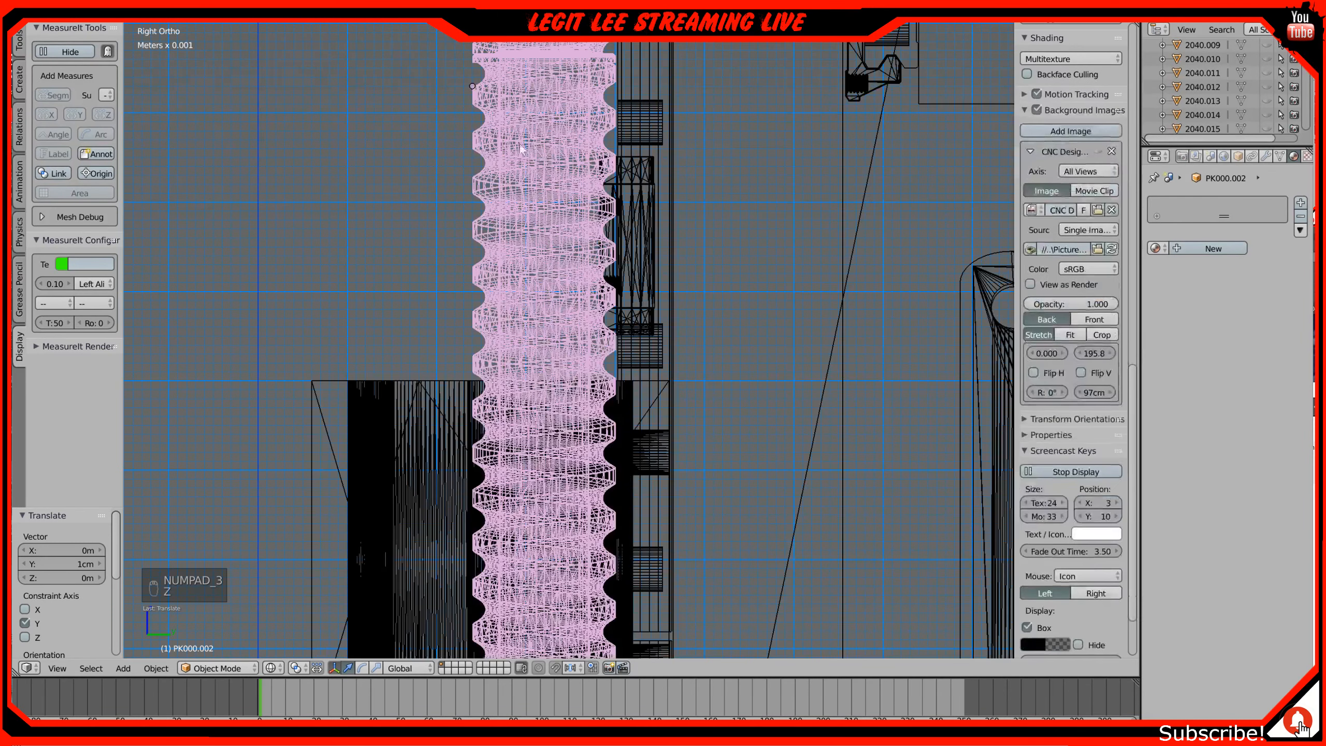
{"action": "scroll", "coordinate": [612, 317], "scroll_direction": "down", "scroll_amount": 3}
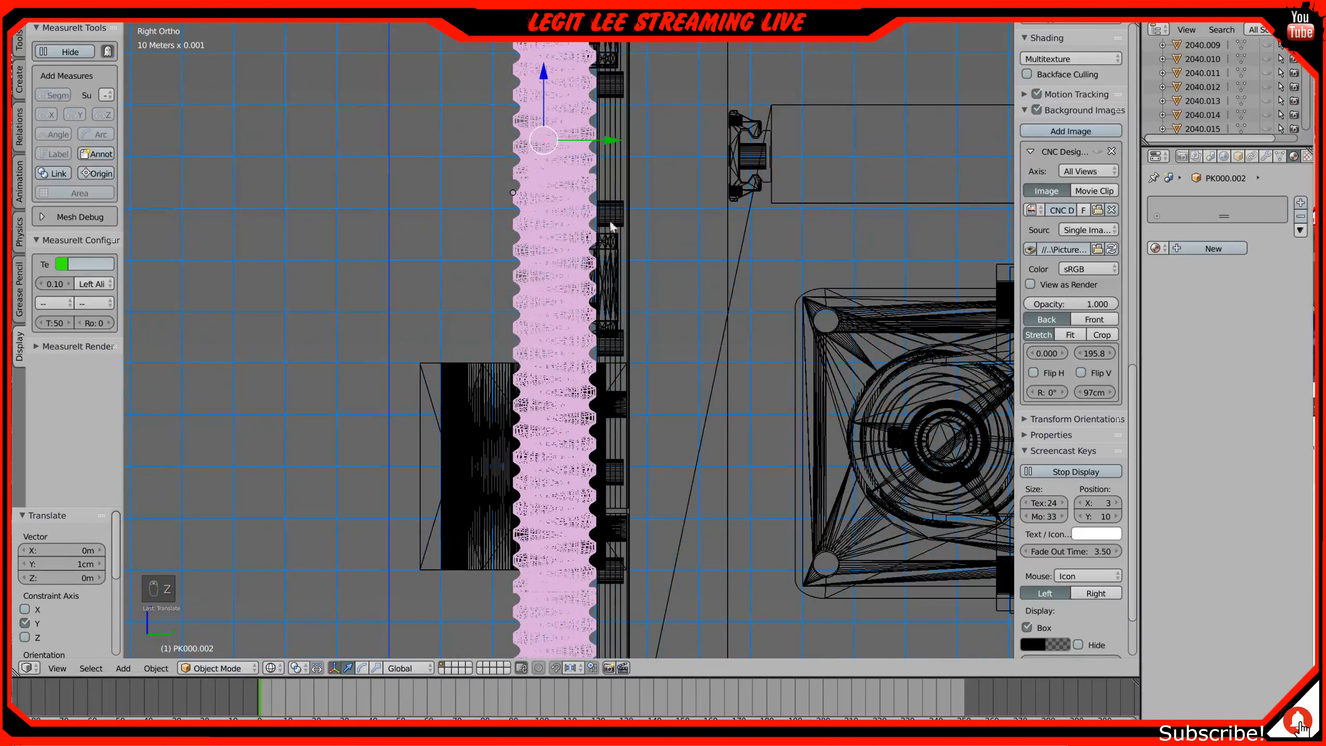
{"action": "left_click_drag", "start_coordinate": [609, 141], "coordinate": [579, 136]}
{"action": "scroll", "coordinate": [579, 136], "scroll_direction": "up", "scroll_amount": 3}
{"action": "middle_click_drag", "start_coordinate": [557, 144], "coordinate": [597, 306], "text": "shift"}
{"action": "left_click_drag", "start_coordinate": [543, 160], "coordinate": [579, 155]}
{"action": "key", "text": "z"}
Step: Examine the nut housing's fit on the vertical screw and its clearance to the rails and red Z-axis frame from several shaded angles
{"action": "mouse_move", "coordinate": [420, 522]}
{"action": "middle_mouse_down"}
{"action": "mouse_move", "coordinate": [476, 571]}
{"action": "mouse_move", "coordinate": [503, 500]}
{"action": "mouse_move", "coordinate": [472, 497]}
{"action": "mouse_move", "coordinate": [437, 519]}
{"action": "middle_mouse_up"}
{"action": "scroll", "coordinate": [501, 497], "scroll_direction": "down", "scroll_amount": 4}
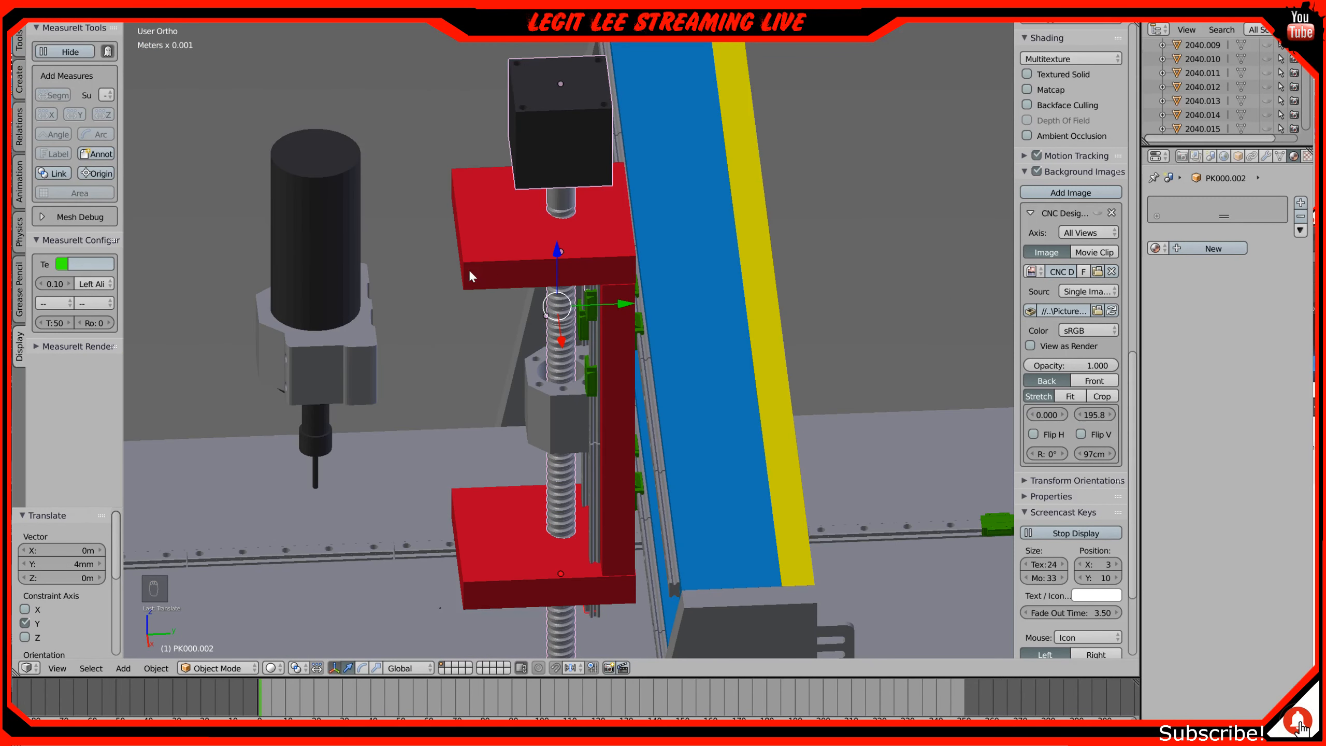
{"action": "middle_click_drag", "start_coordinate": [551, 458], "coordinate": [536, 430]}
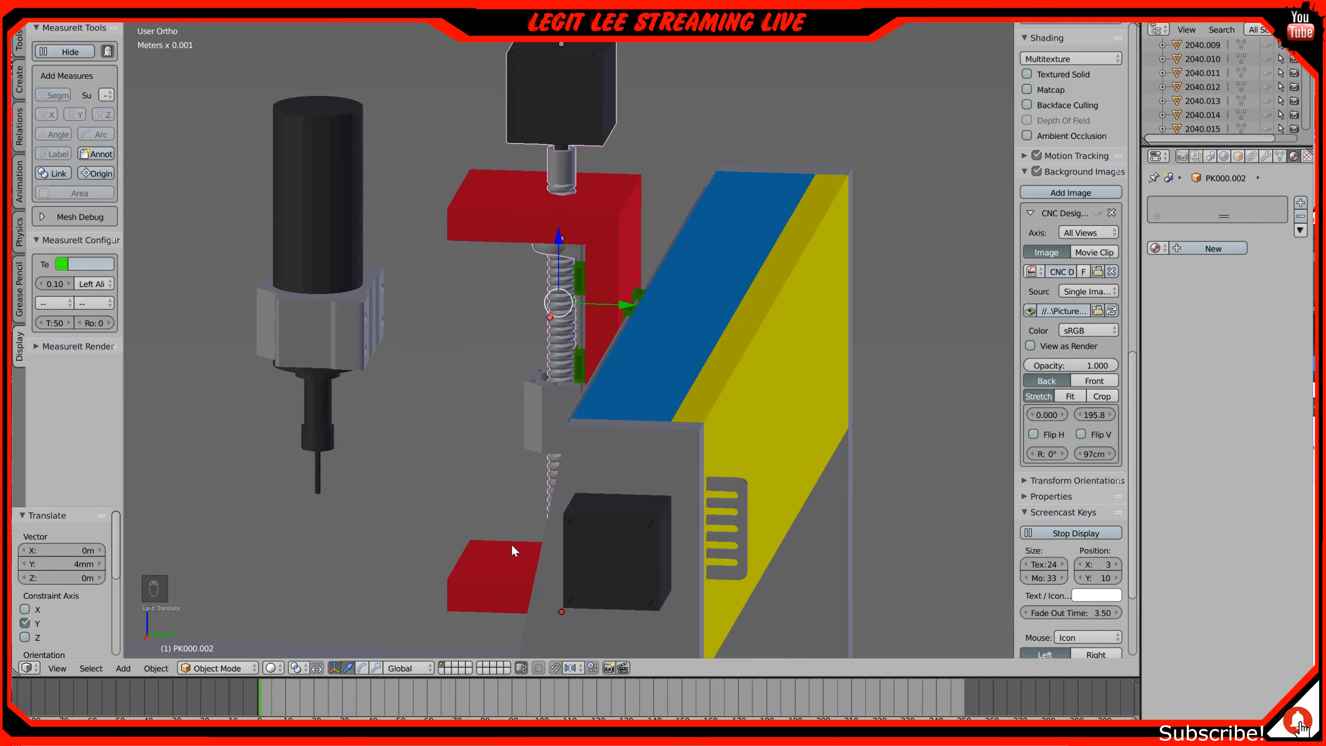
{"action": "middle_click_drag", "start_coordinate": [518, 554], "coordinate": [587, 497]}
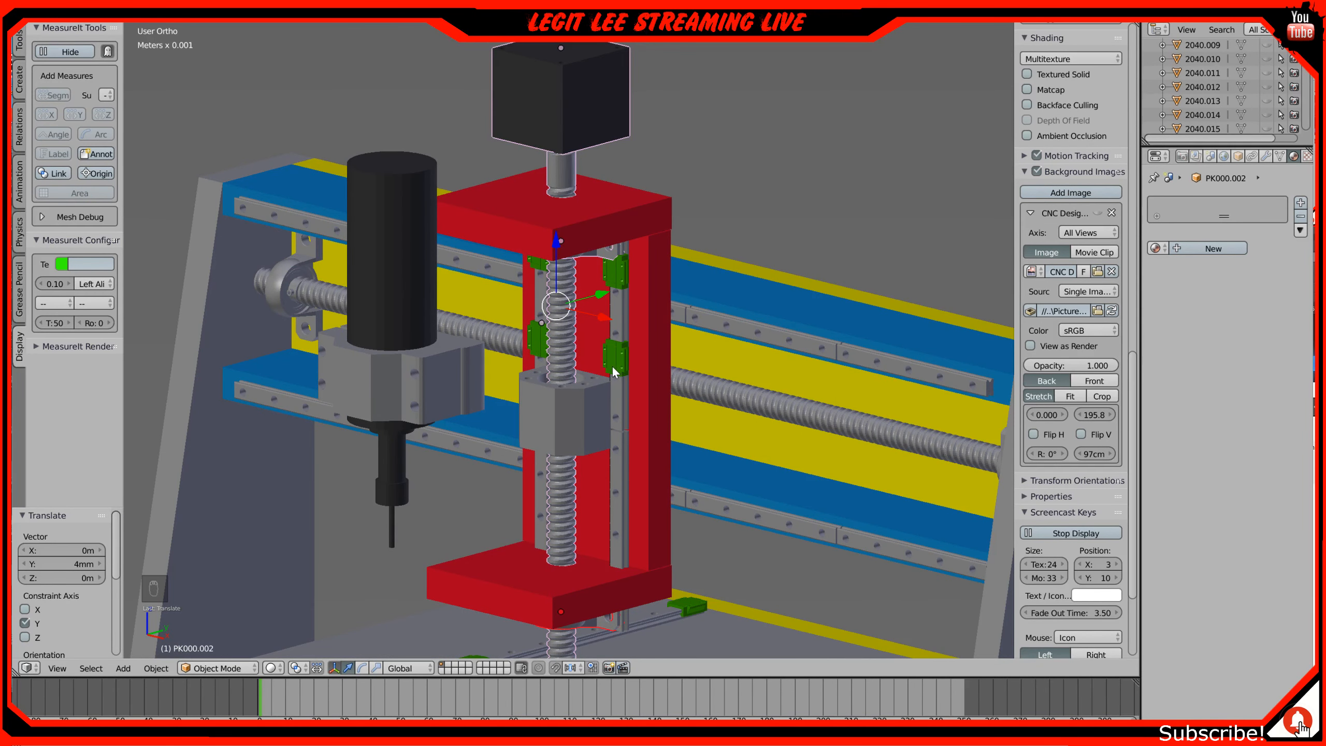
{"action": "right_click", "coordinate": [567, 423]}
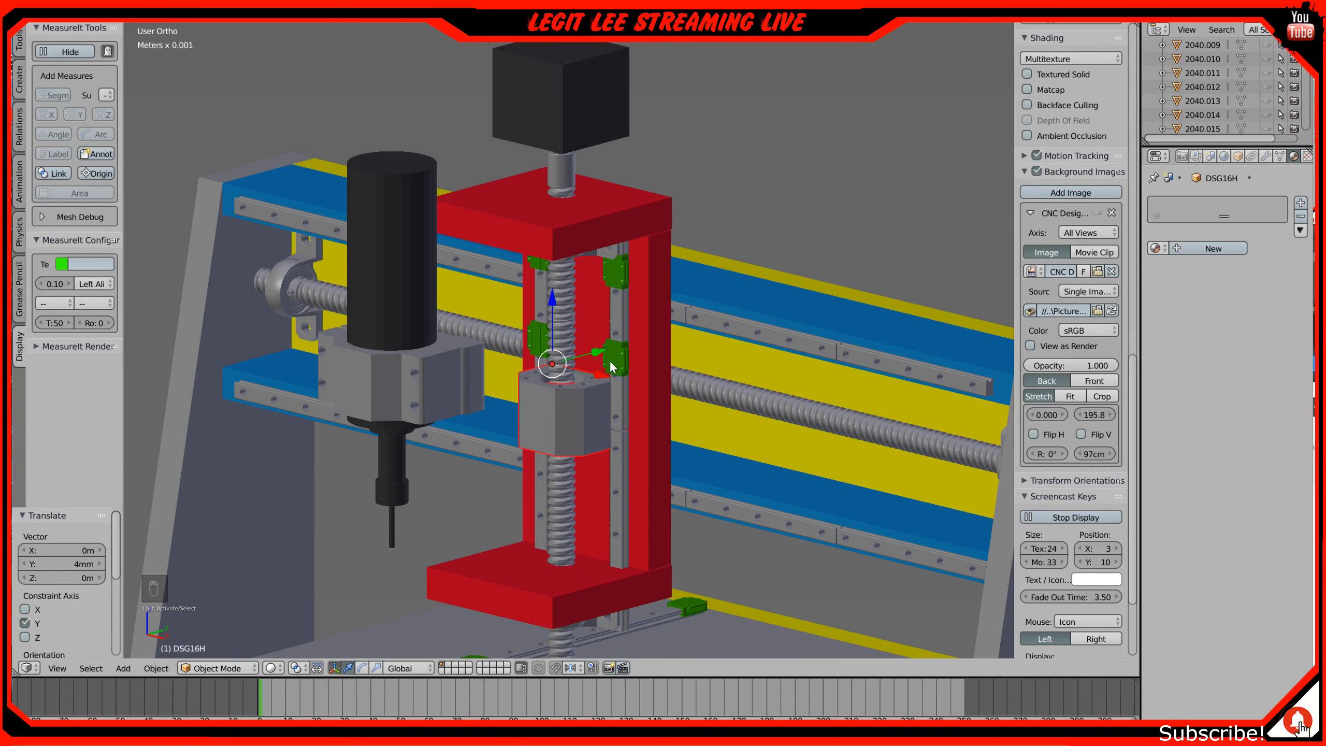
{"action": "middle_click_drag", "start_coordinate": [618, 441], "coordinate": [727, 436]}
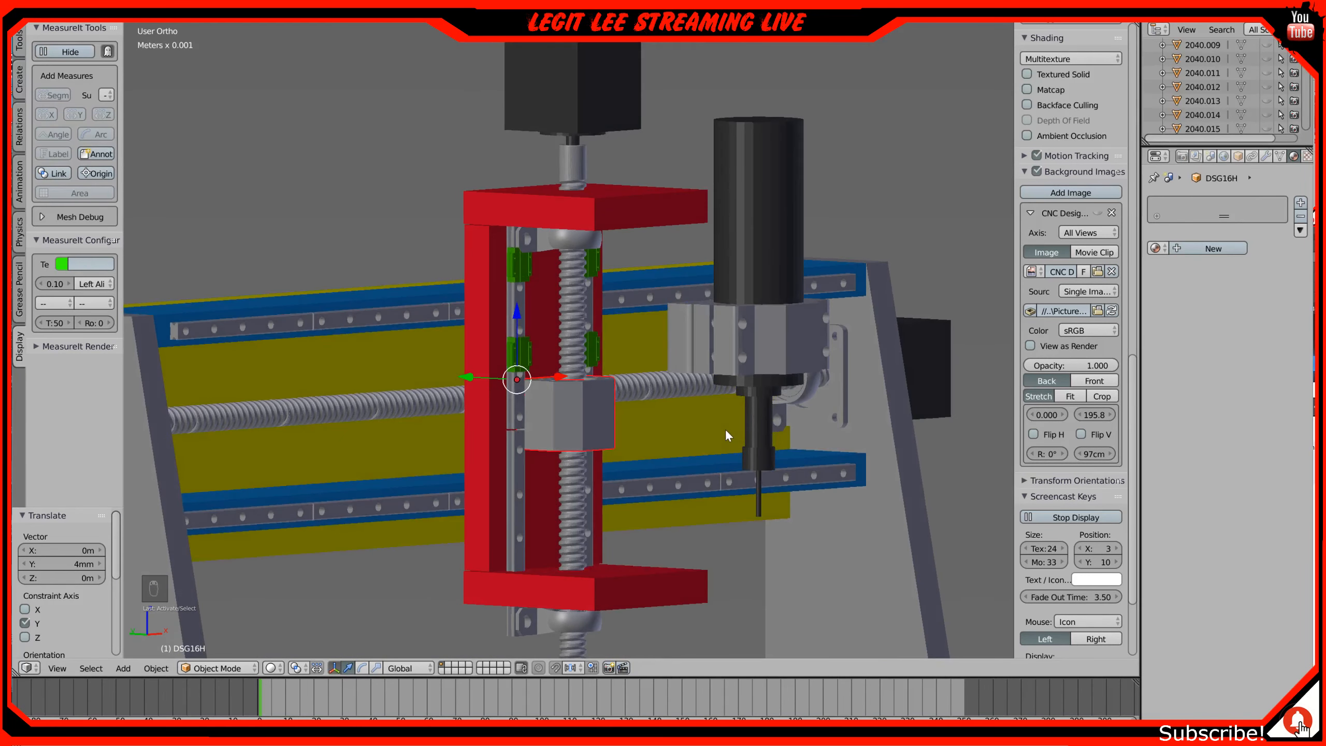
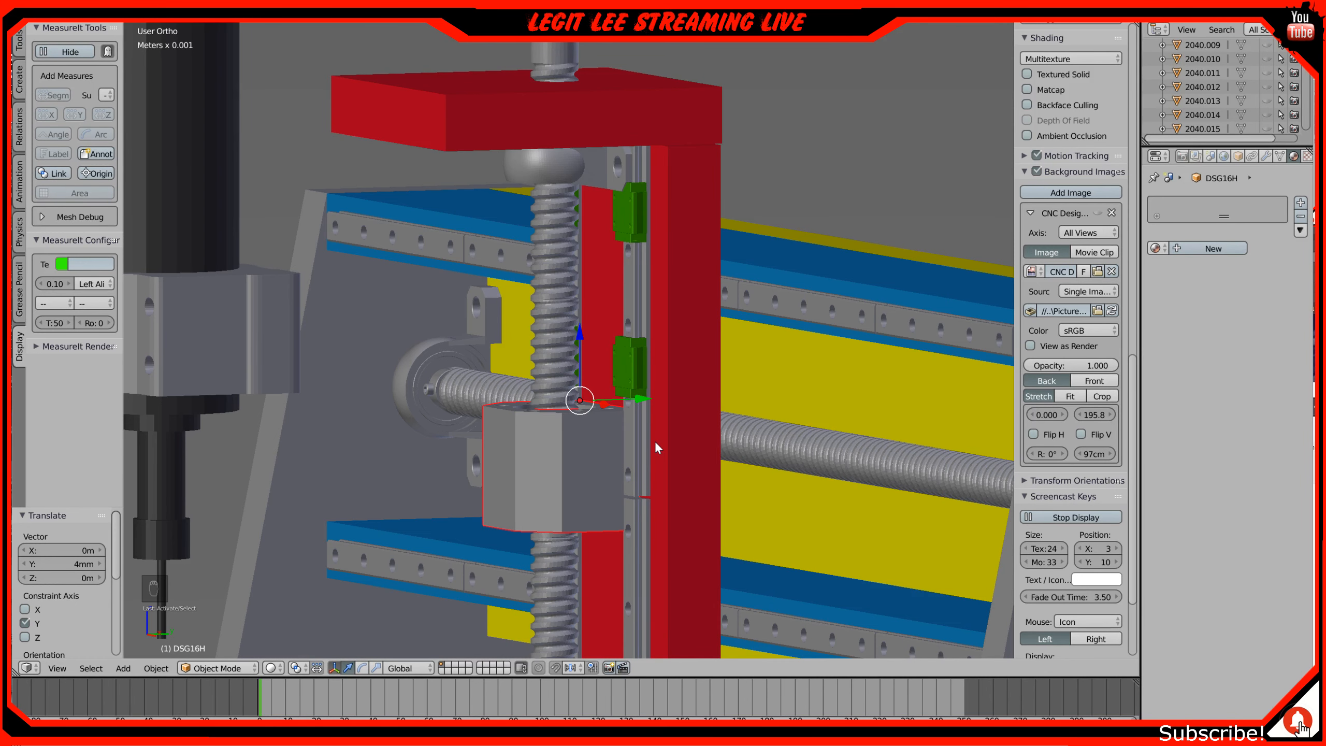
{"action": "scroll", "coordinate": [652, 417], "scroll_direction": "down", "scroll_amount": 2}
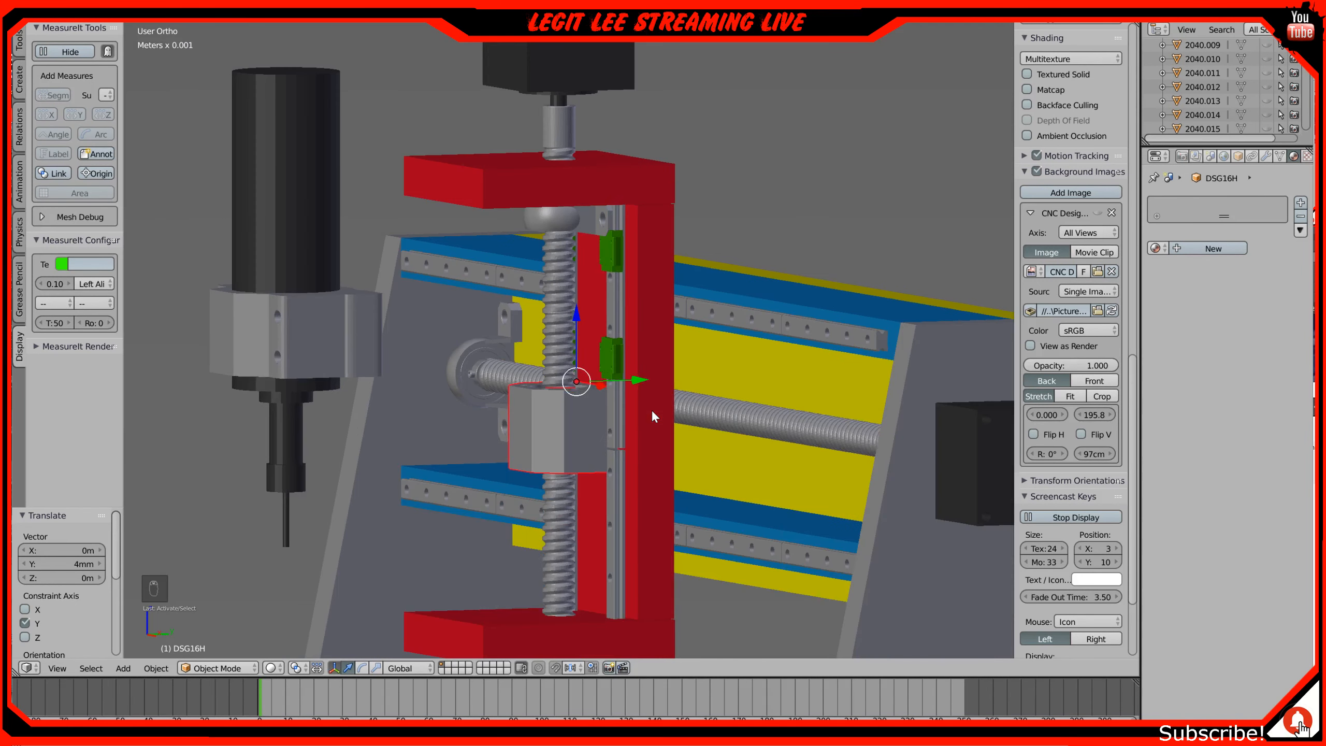
{"action": "middle_click_drag", "start_coordinate": [621, 417], "coordinate": [669, 418]}
{"action": "scroll", "coordinate": [650, 284], "scroll_direction": "up", "scroll_amount": 1}
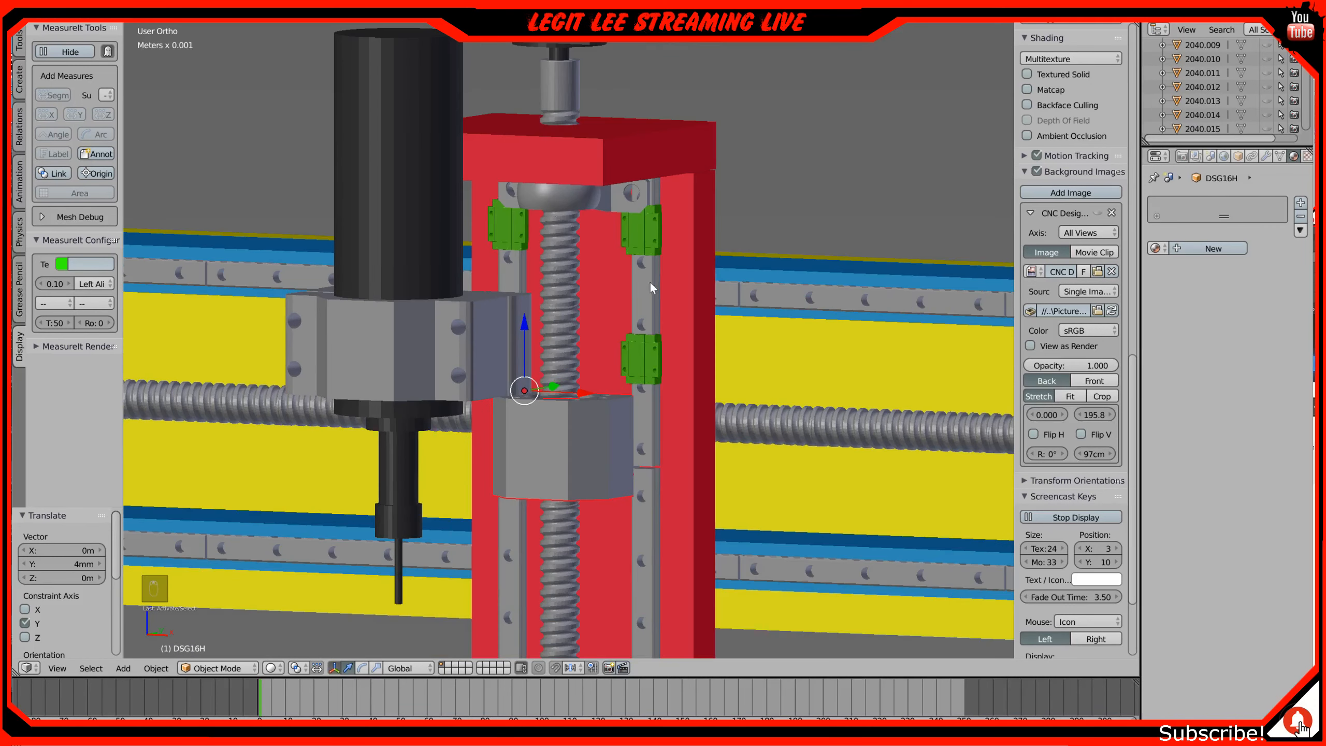
{"action": "right_click", "coordinate": [650, 246]}
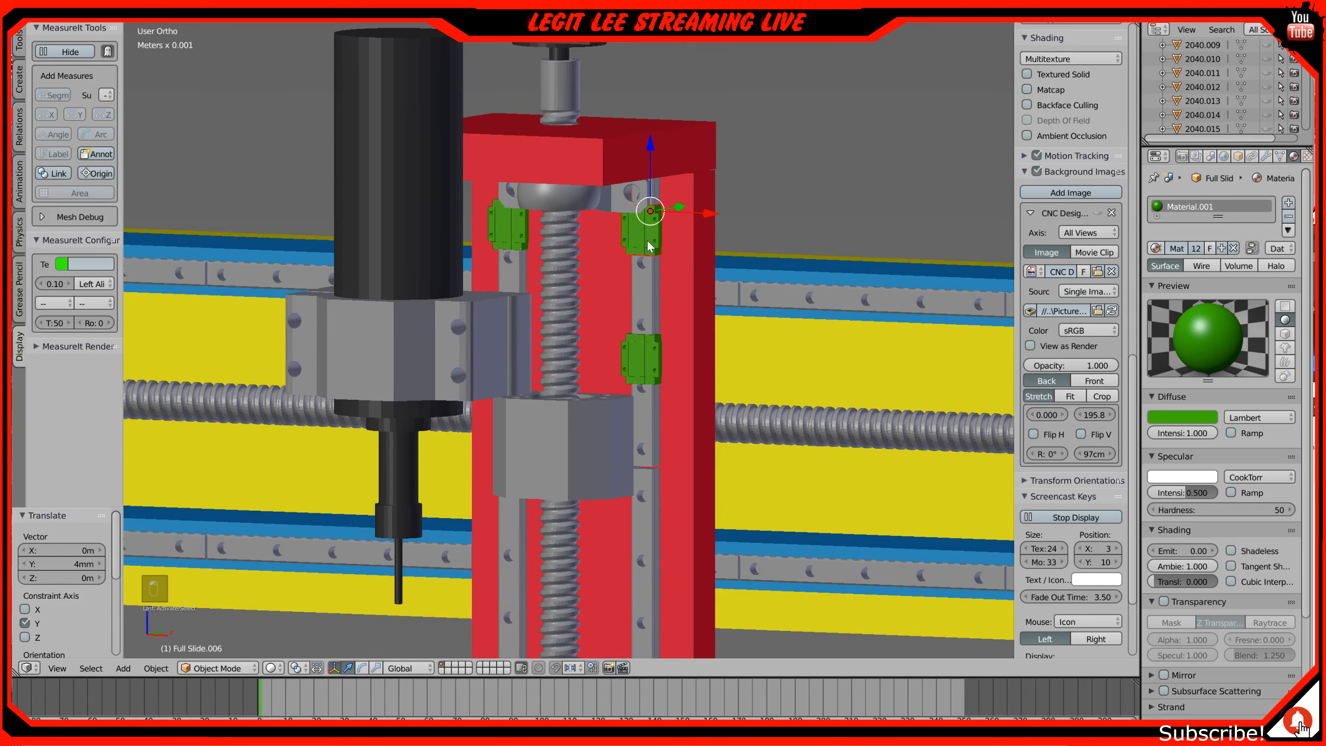
{"action": "right_click", "coordinate": [642, 342]}
{"action": "right_click", "coordinate": [639, 306]}
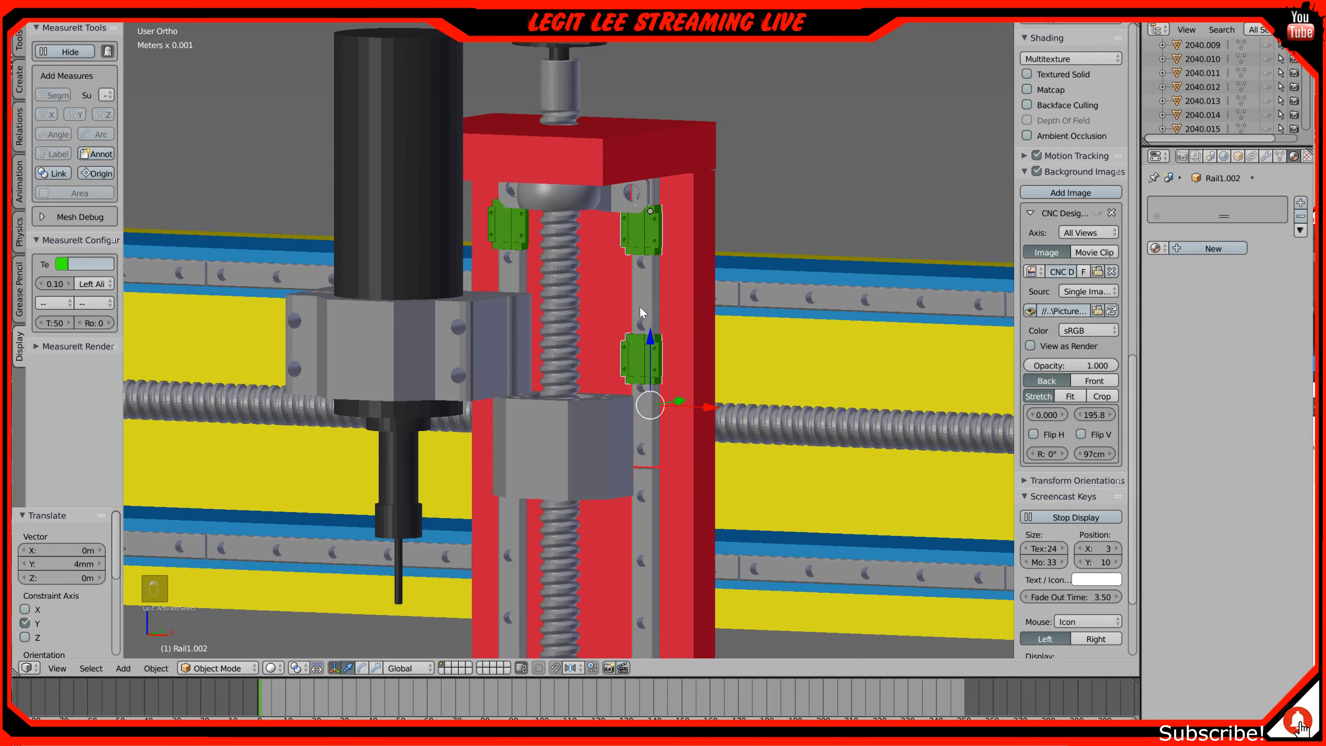
{"action": "middle_click_drag", "start_coordinate": [404, 390], "coordinate": [501, 366]}
{"action": "right_click", "coordinate": [503, 250], "text": "shift"}
{"action": "right_click", "coordinate": [504, 298], "text": "shift"}
{"action": "right_click", "coordinate": [509, 368], "text": "shift"}
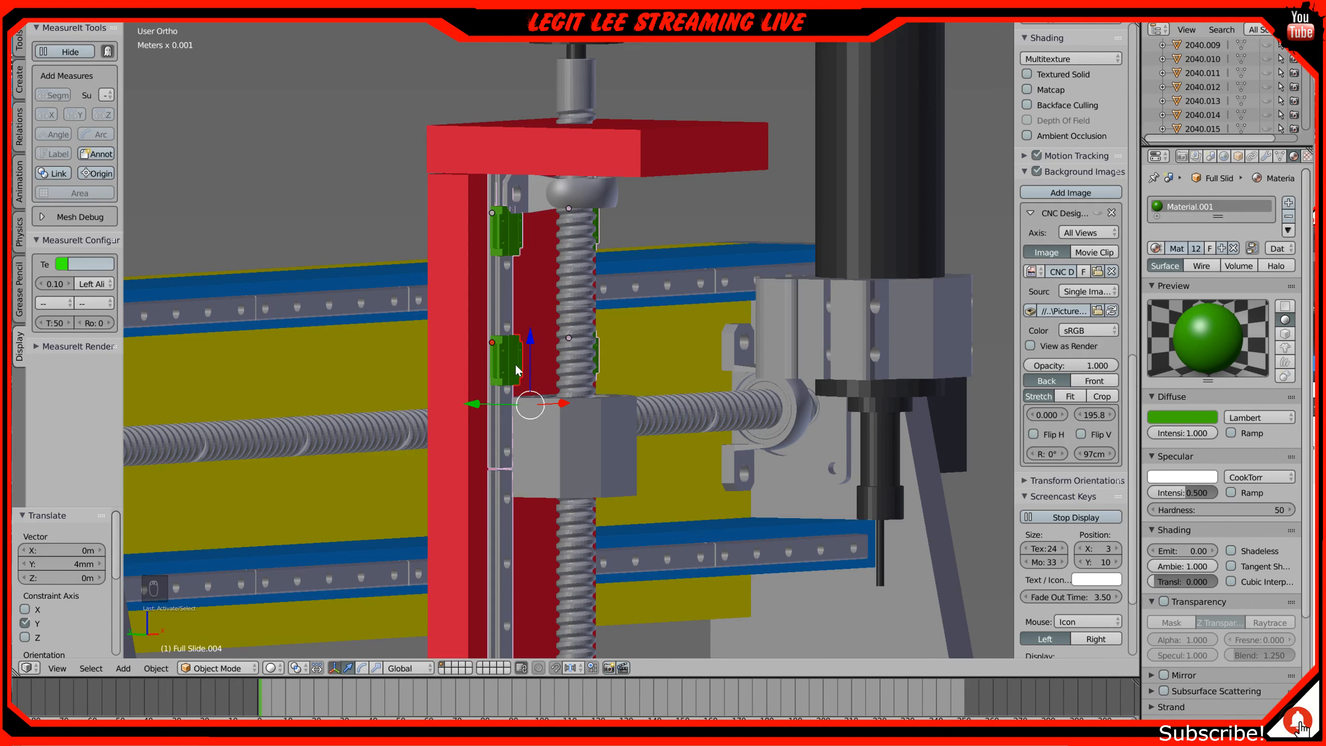
Step: Select the vertical rail on the negative X side with its two green carriages and move them -3 cm along X
{"action": "right_click", "coordinate": [517, 369]}
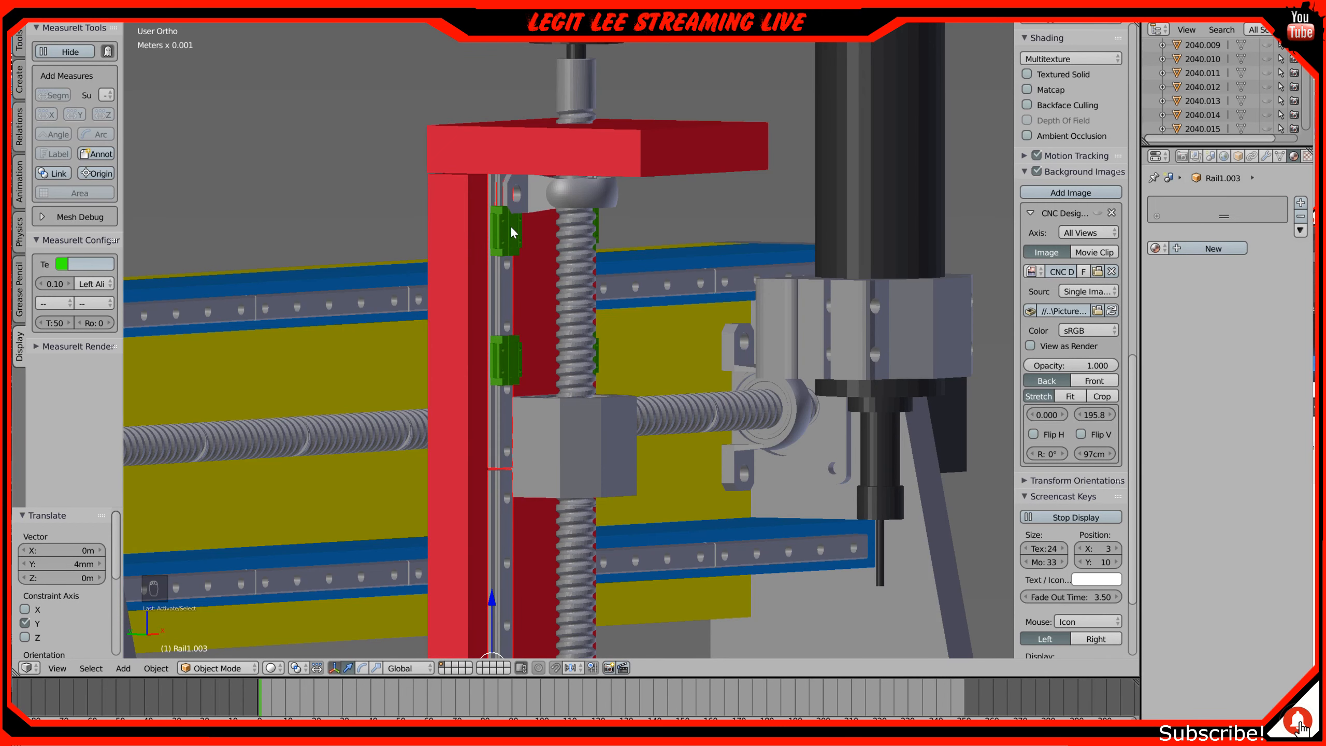
{"action": "right_click", "coordinate": [516, 232]}
{"action": "right_click", "coordinate": [512, 360]}
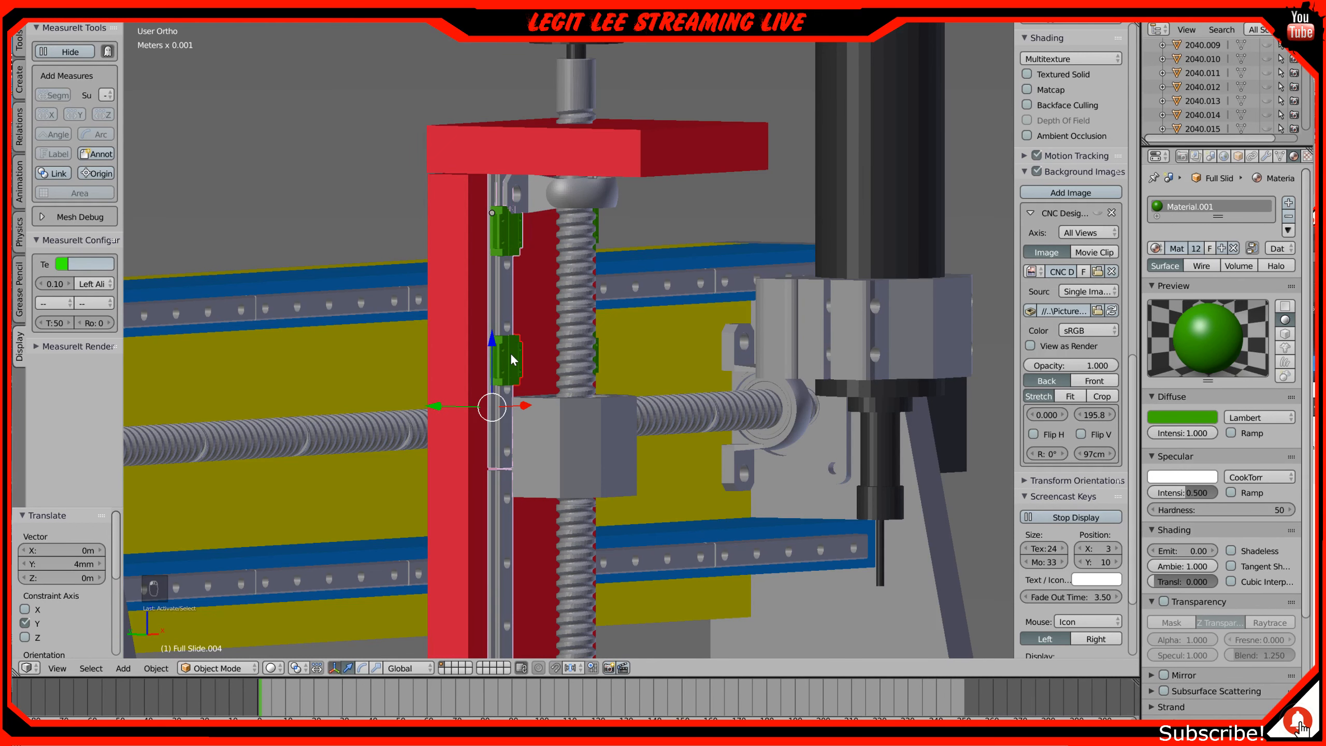
{"action": "key", "text": "KP_1"}
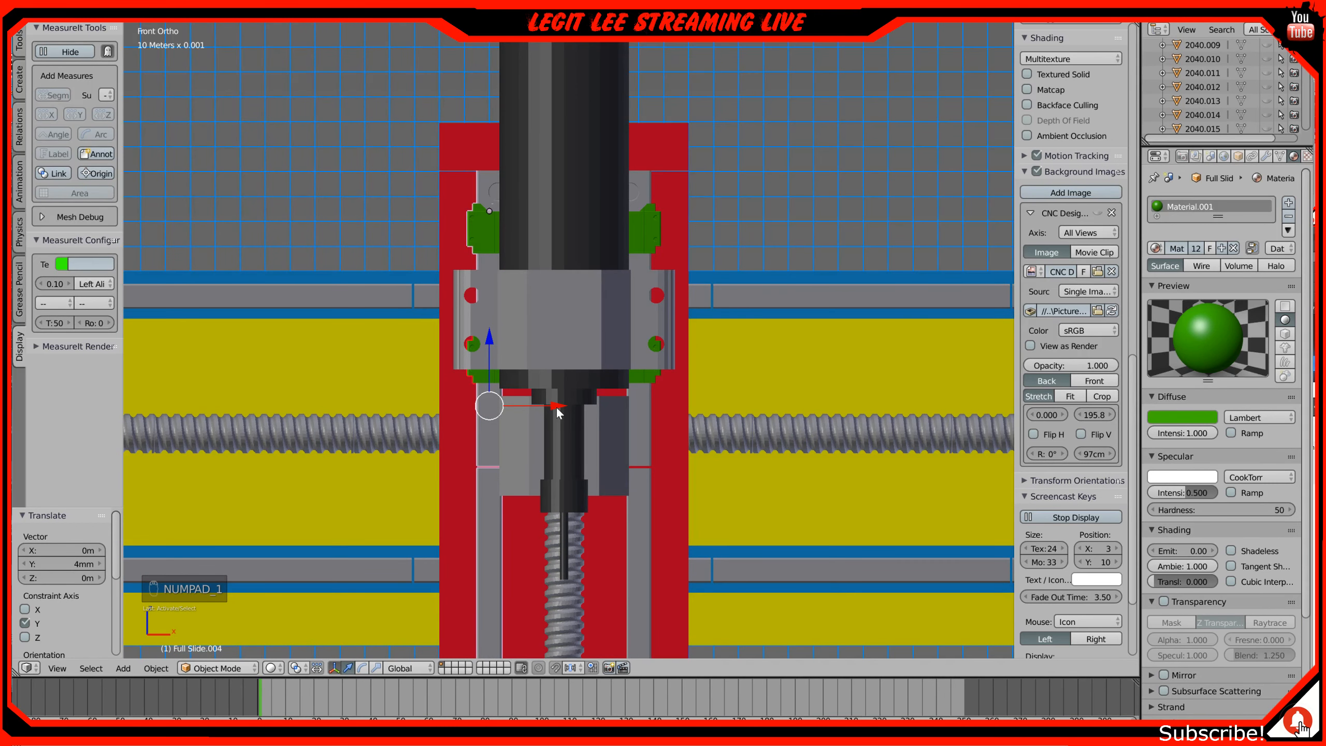
{"action": "left_click_drag", "start_coordinate": [558, 408], "coordinate": [489, 414]}
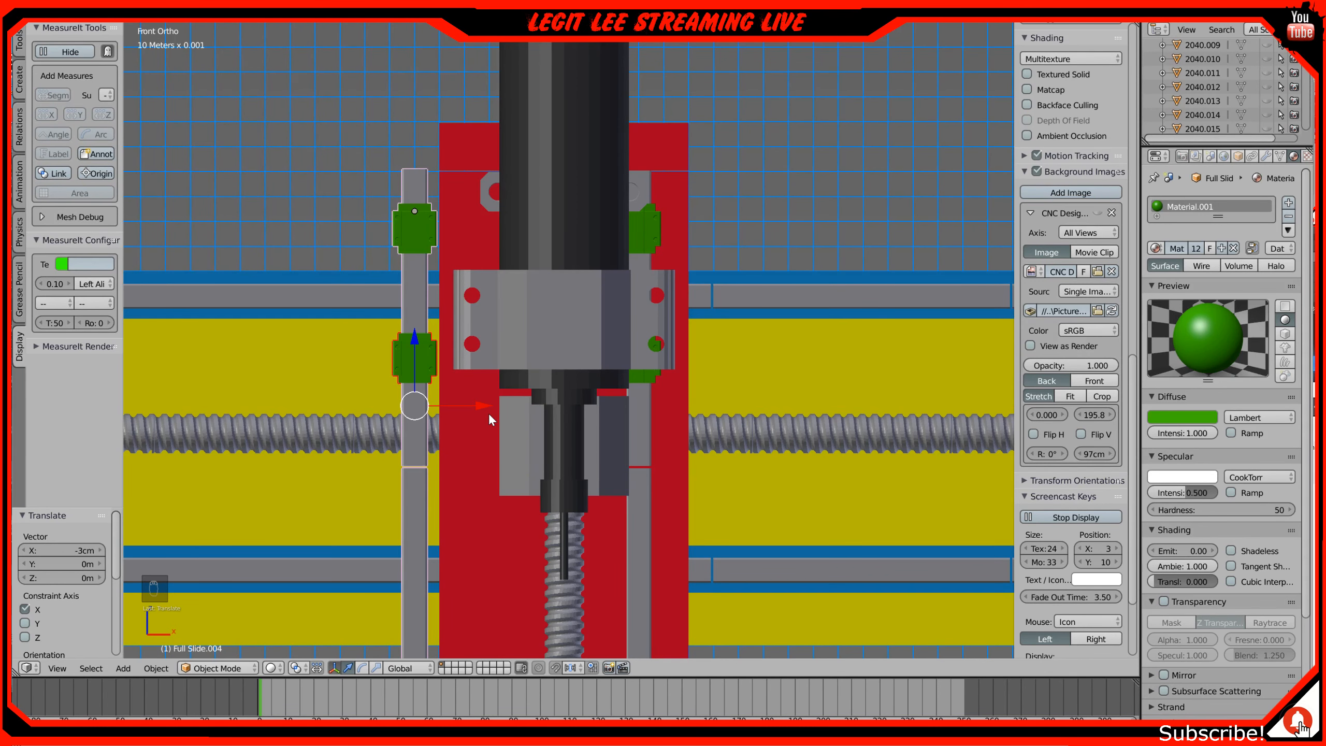
Step: Rotate the selected rail and carriages 90° in top view, and reposition them 1 cm along Y and 1 cm along X
{"action": "key", "text": "KP_7"}
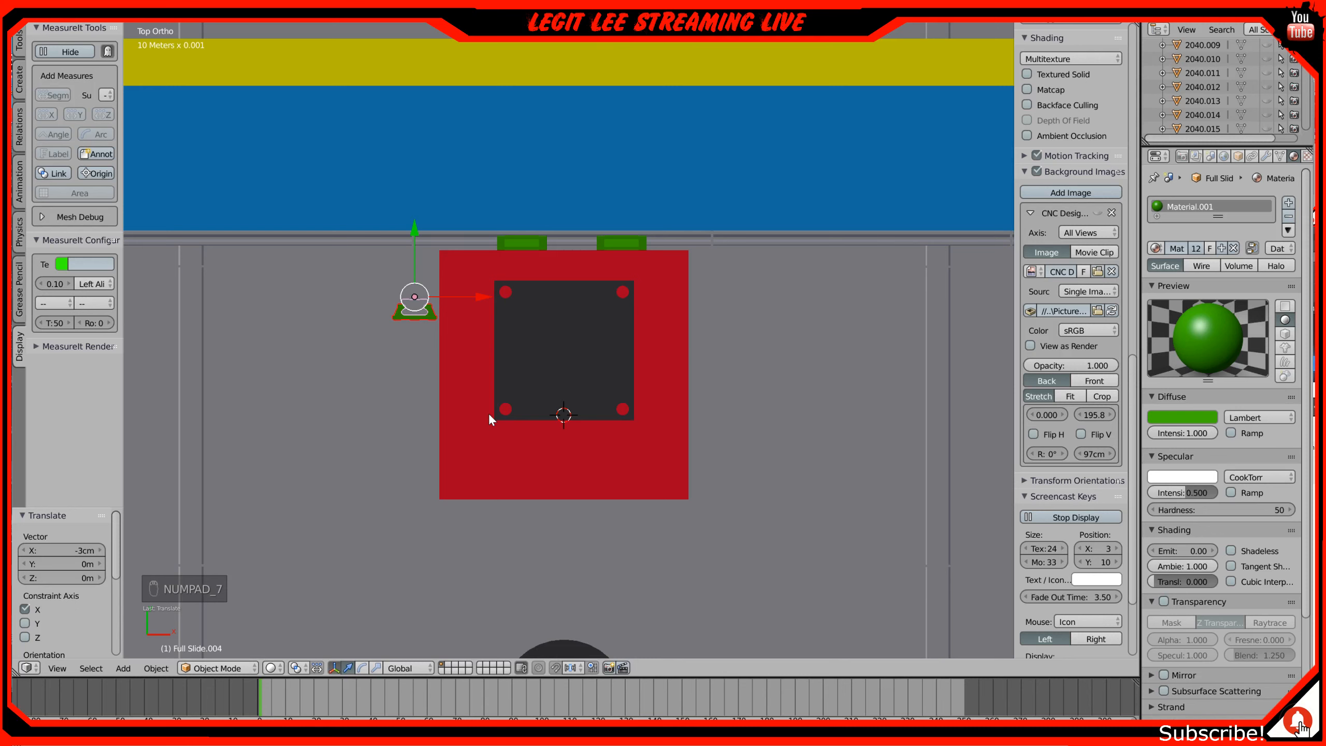
{"action": "type", "text": "r90"}
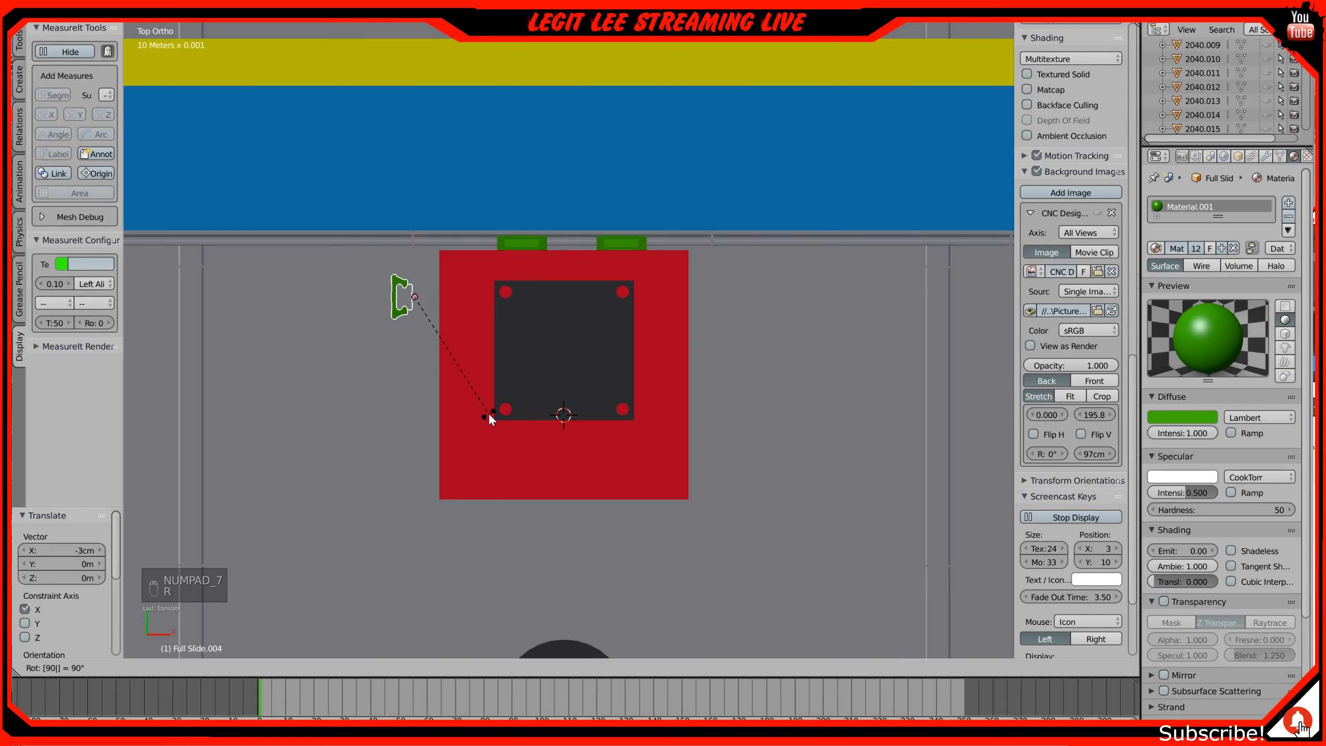
{"action": "key", "text": "Return"}
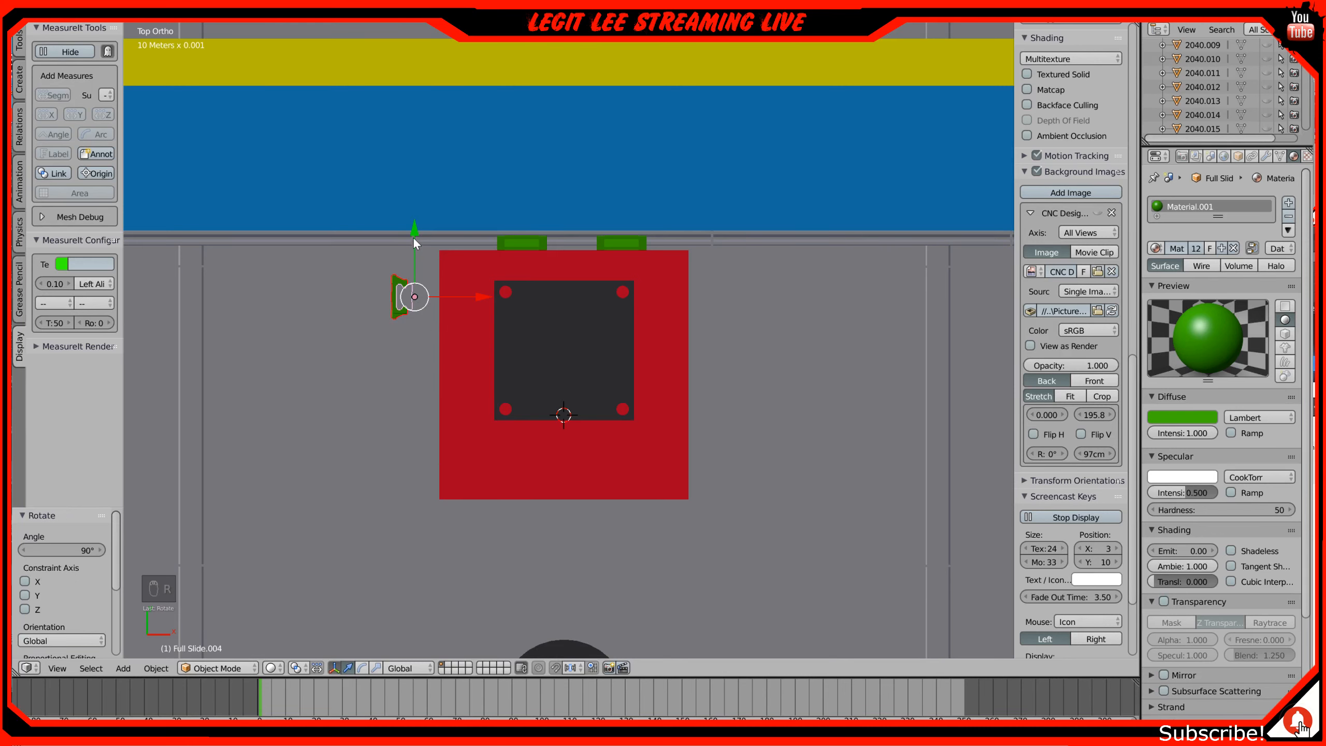
{"action": "key", "text": "z"}
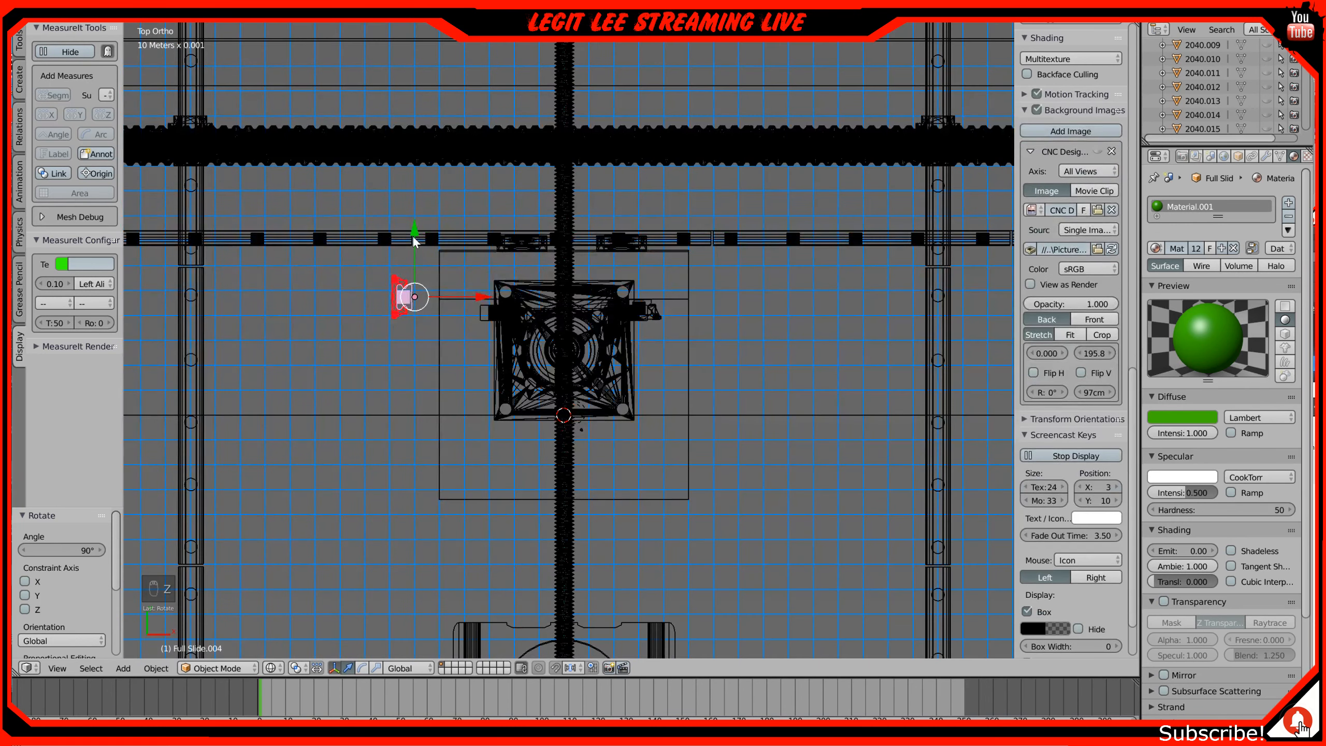
{"action": "left_click_drag", "start_coordinate": [413, 240], "coordinate": [415, 225]}
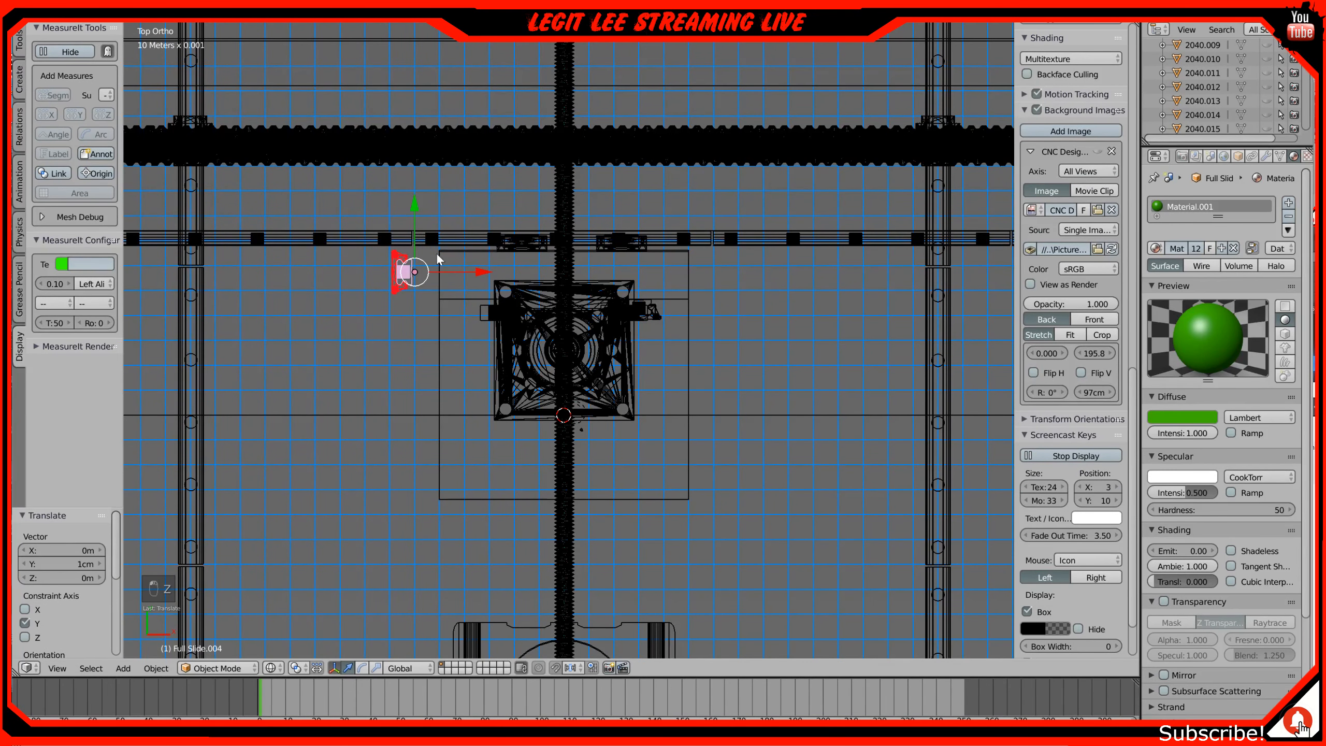
{"action": "left_click_drag", "start_coordinate": [478, 281], "coordinate": [502, 271]}
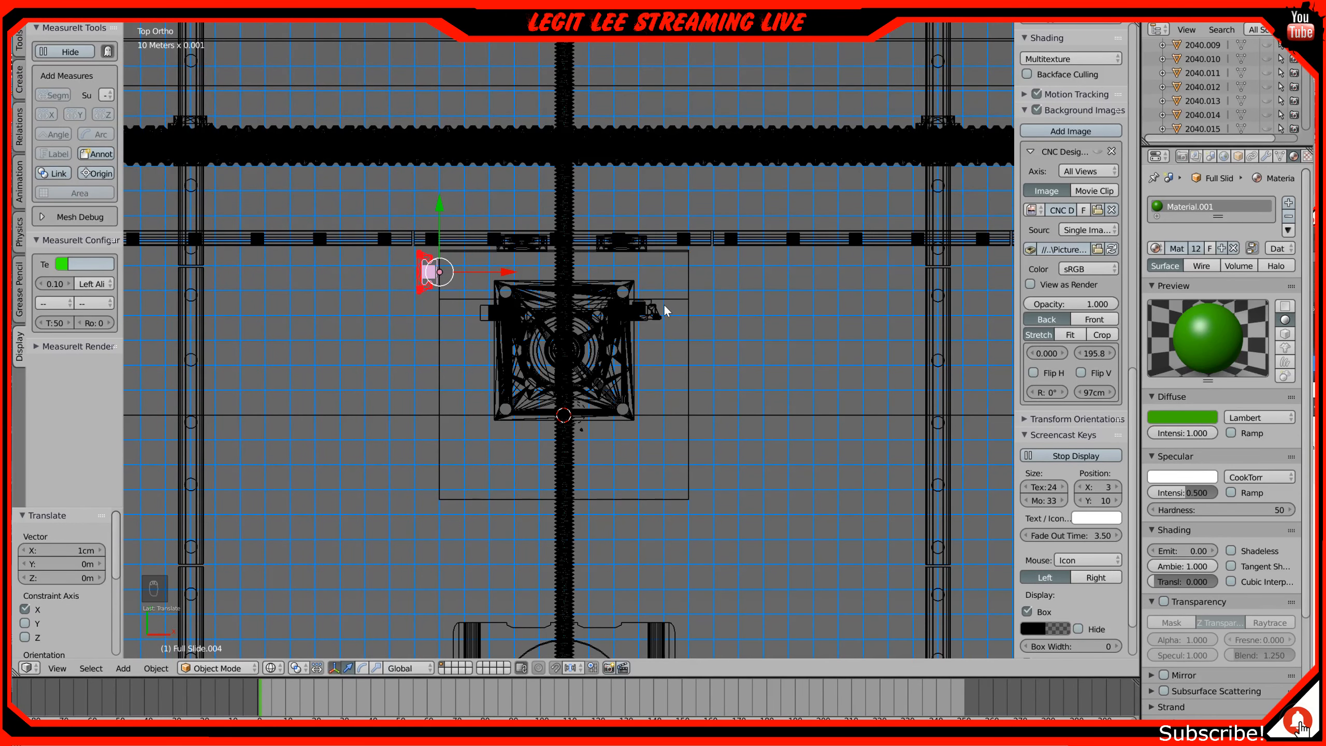
Step: Select the opposite vertical rail with its two green carriages and move them 3 cm along X
{"action": "key", "text": "z"}
{"action": "mouse_move", "coordinate": [649, 307]}
{"action": "middle_mouse_down"}
{"action": "mouse_move", "coordinate": [688, 184]}
{"action": "mouse_move", "coordinate": [547, 205]}
{"action": "mouse_move", "coordinate": [587, 207]}
{"action": "middle_mouse_up"}
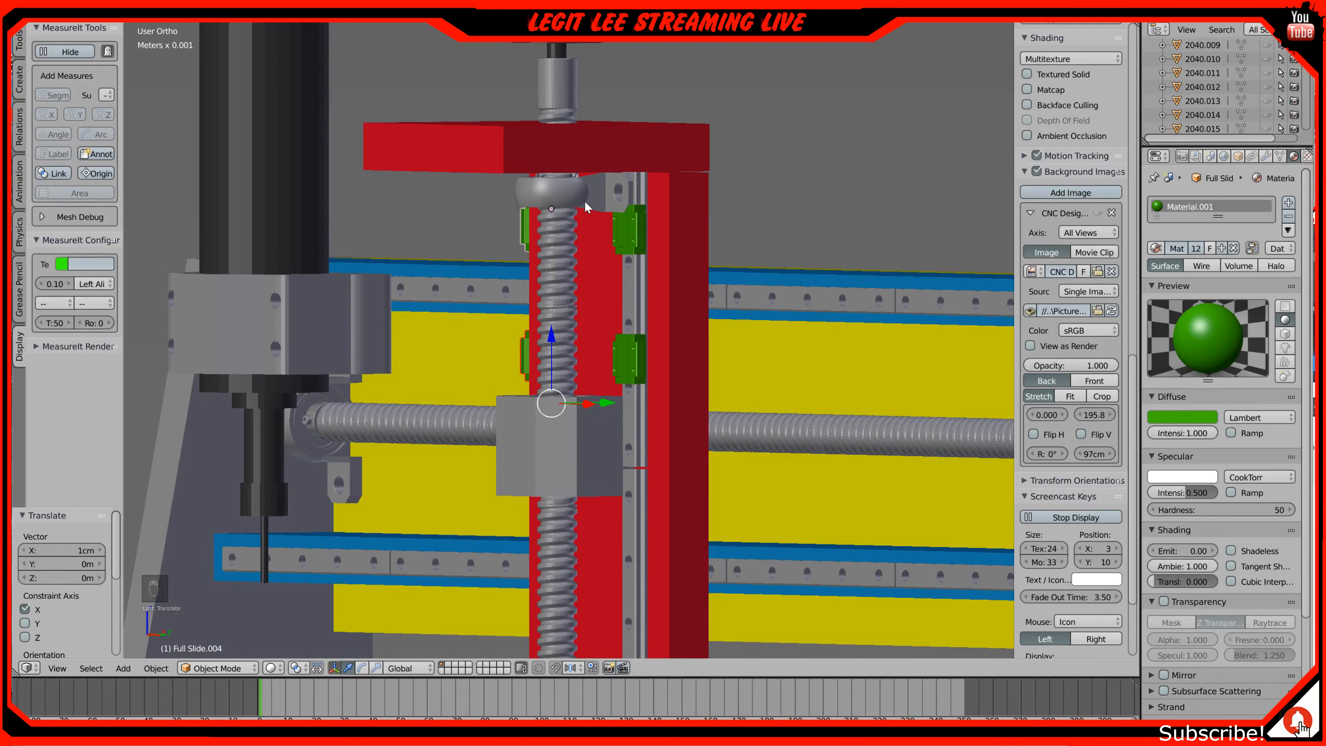
{"action": "middle_click_drag", "start_coordinate": [592, 207], "coordinate": [654, 222]}
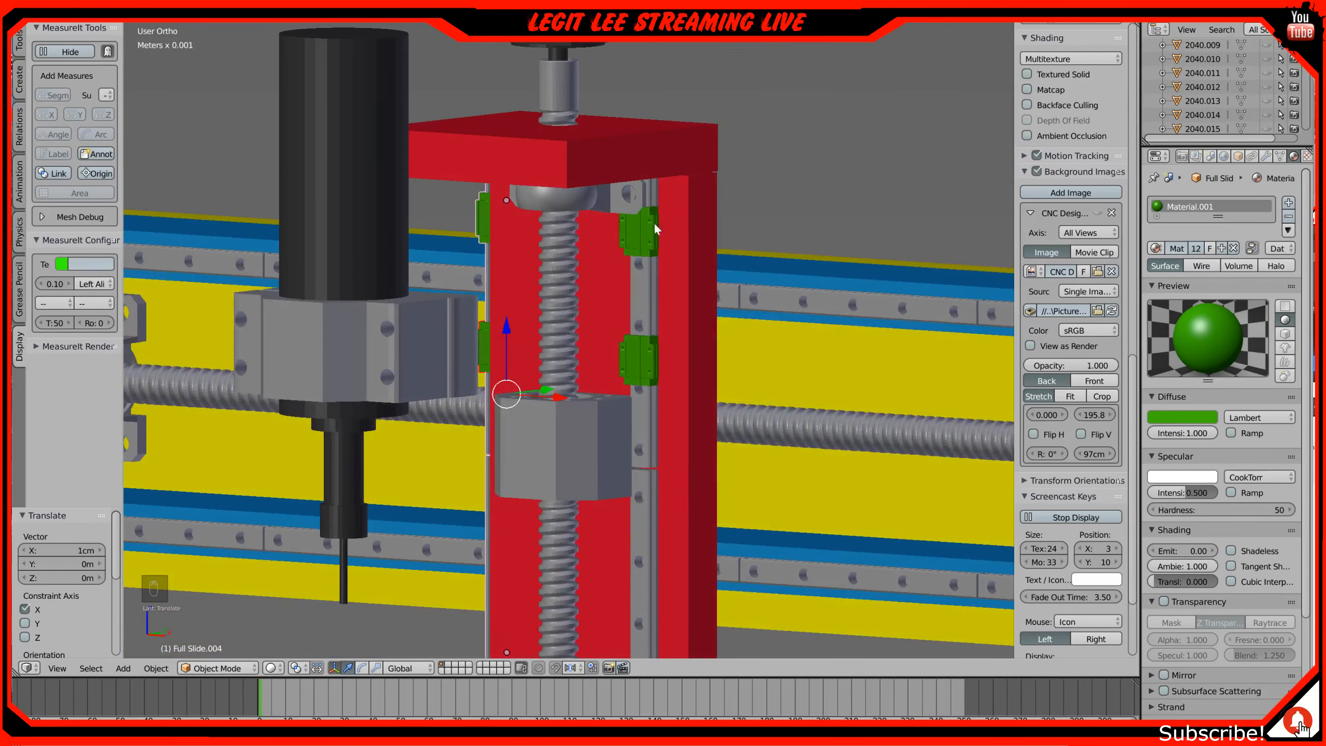
{"action": "right_click", "coordinate": [643, 238]}
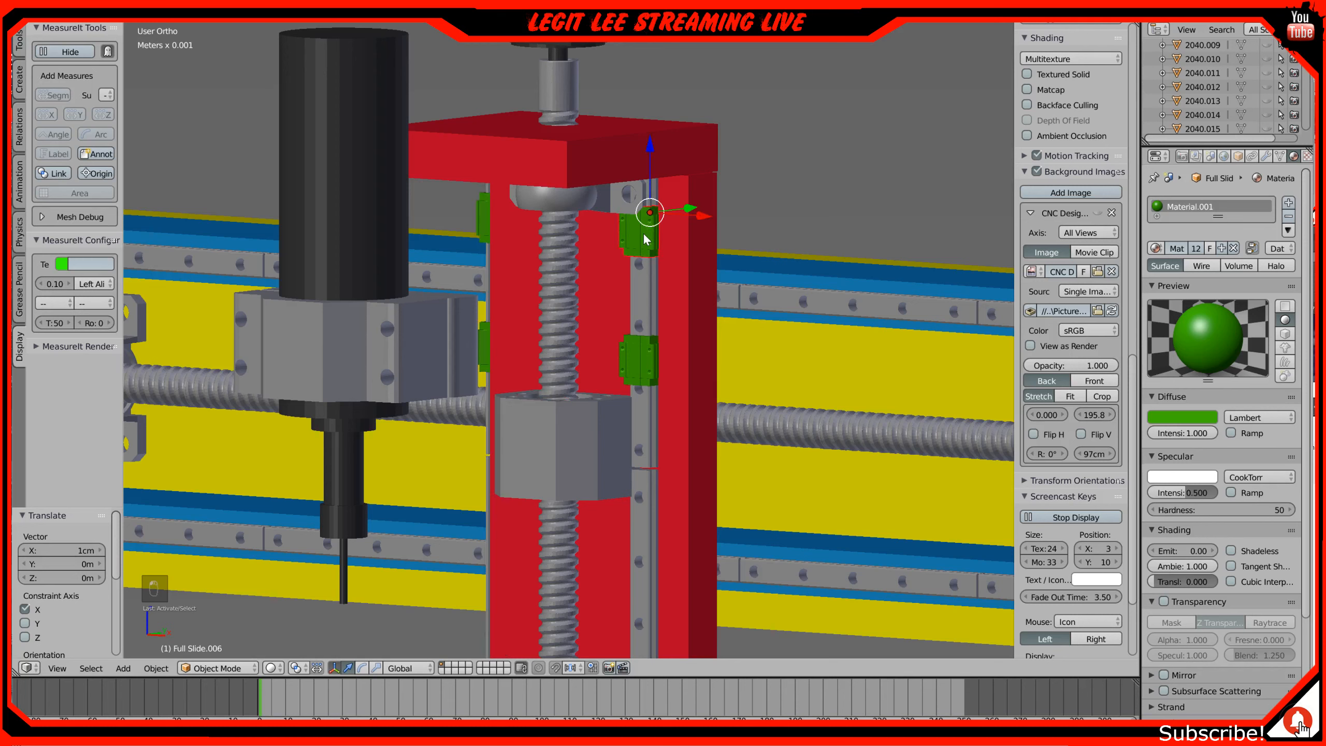
{"action": "right_click", "coordinate": [642, 270]}
{"action": "right_click", "coordinate": [638, 342]}
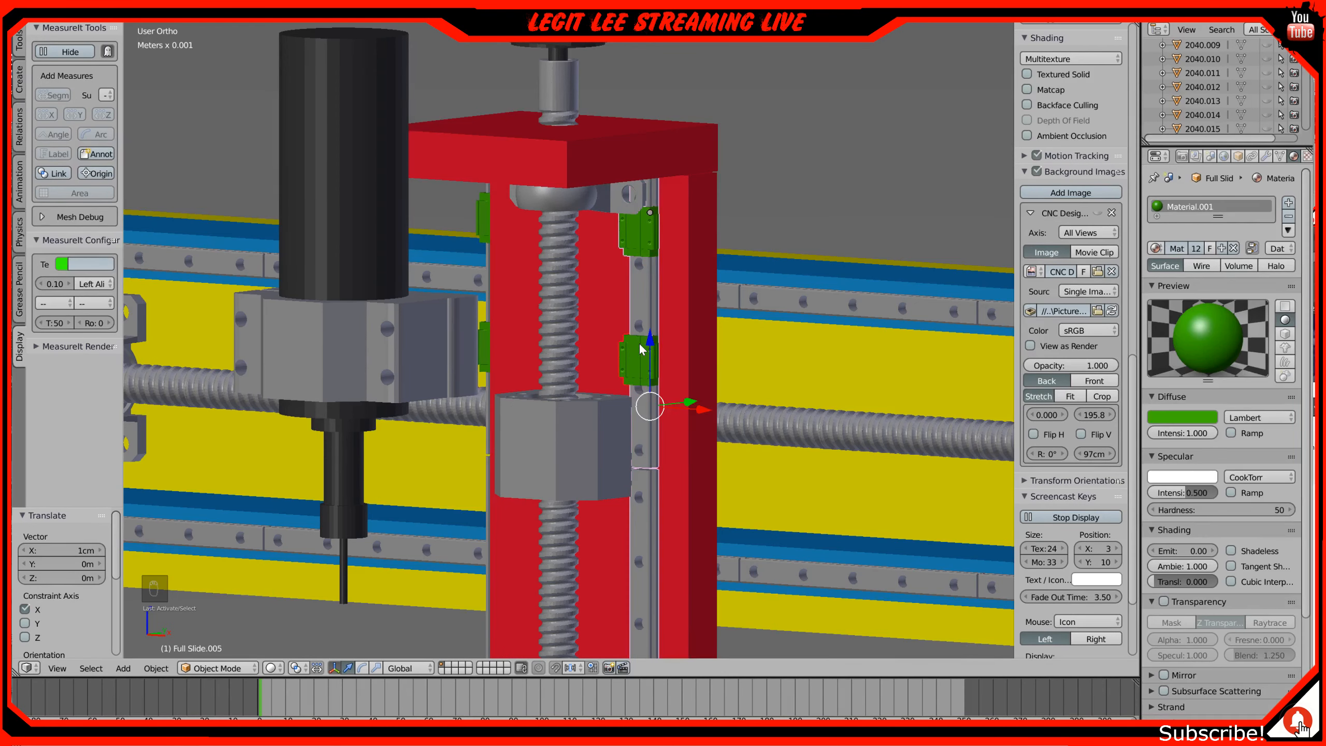
{"action": "key", "text": "KP_1"}
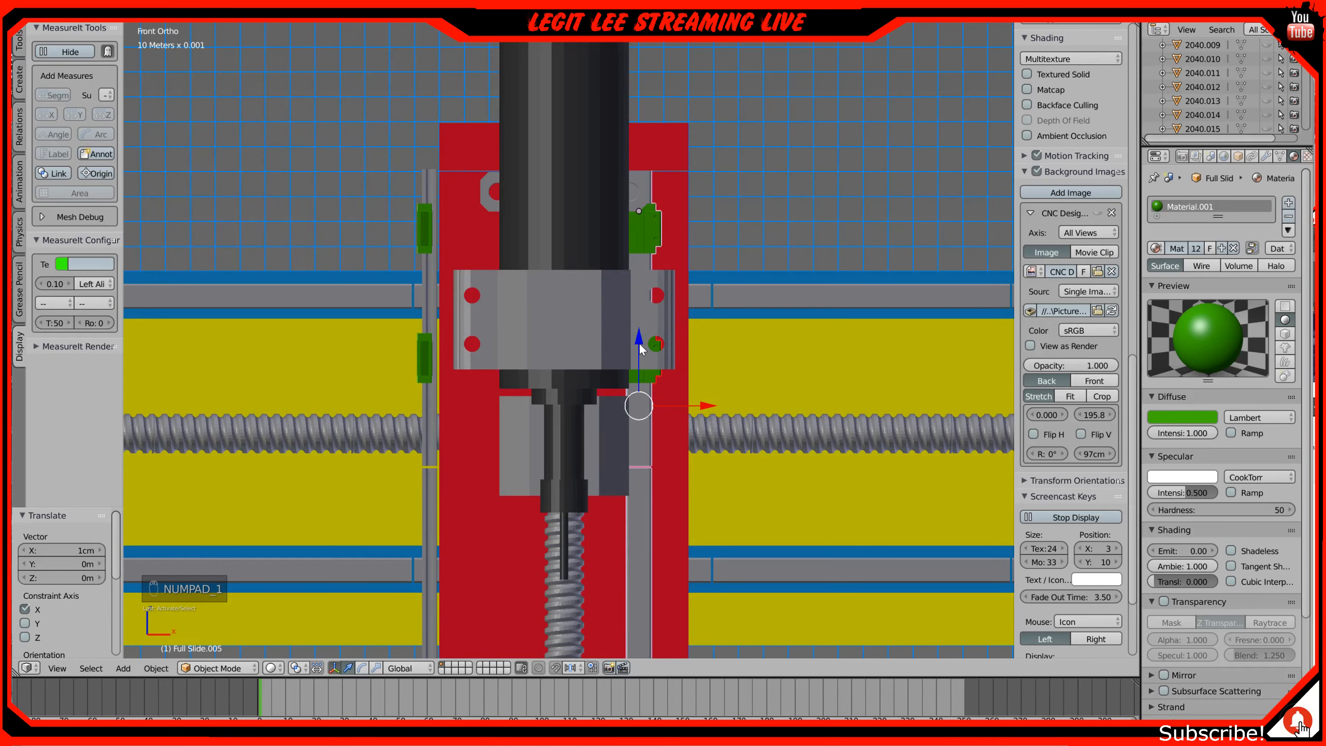
{"action": "key", "text": "z"}
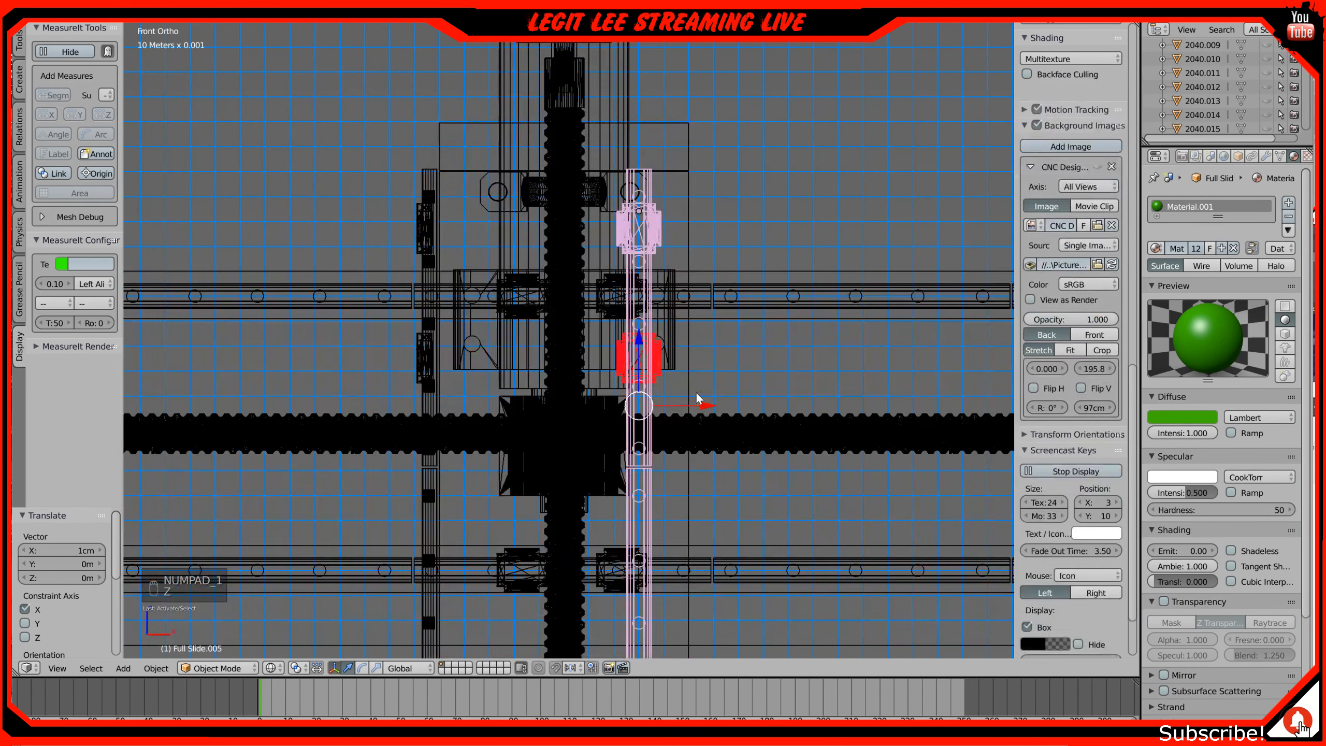
{"action": "key", "text": "g"}
{"action": "key", "text": "x"}
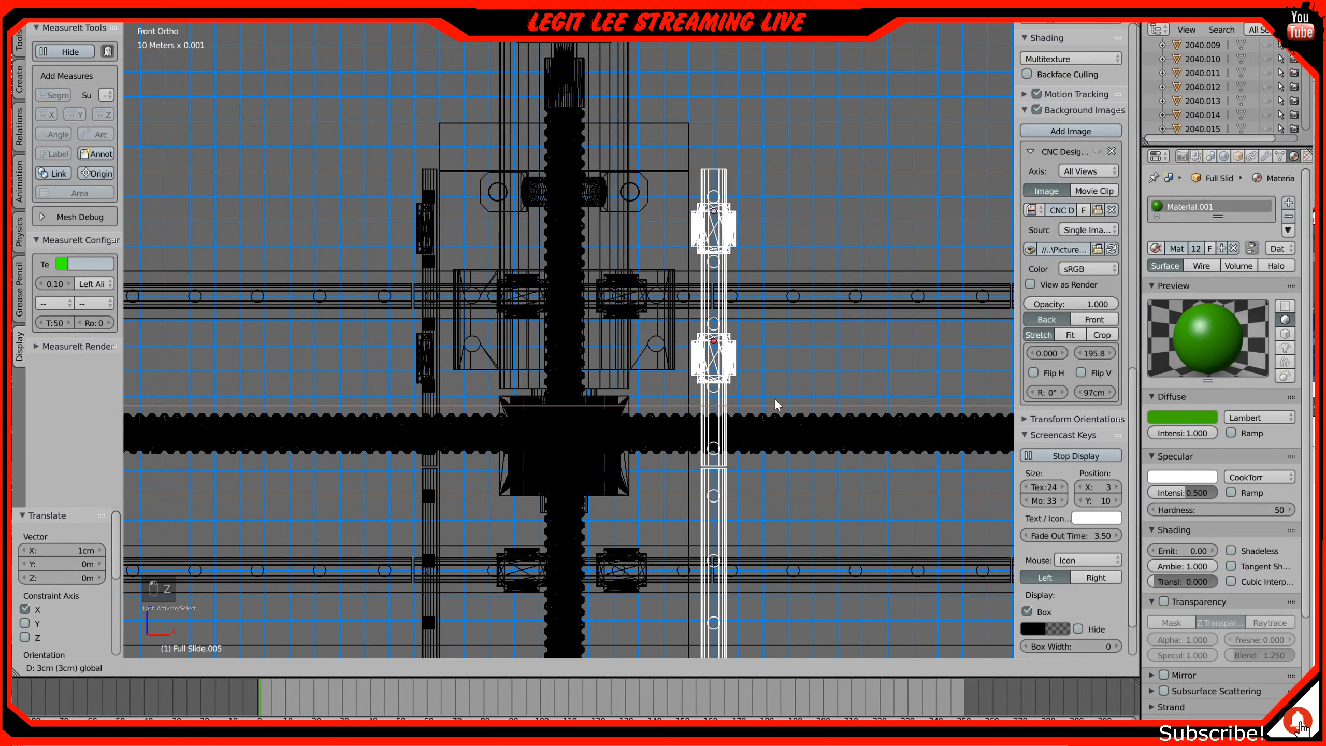
{"action": "left_click", "coordinate": [777, 405]}
Step: Rotate this rail and its carriages -90° in top view, and shift them along Y level with the other rail and -1 cm along X
{"action": "key", "text": "KP_7"}
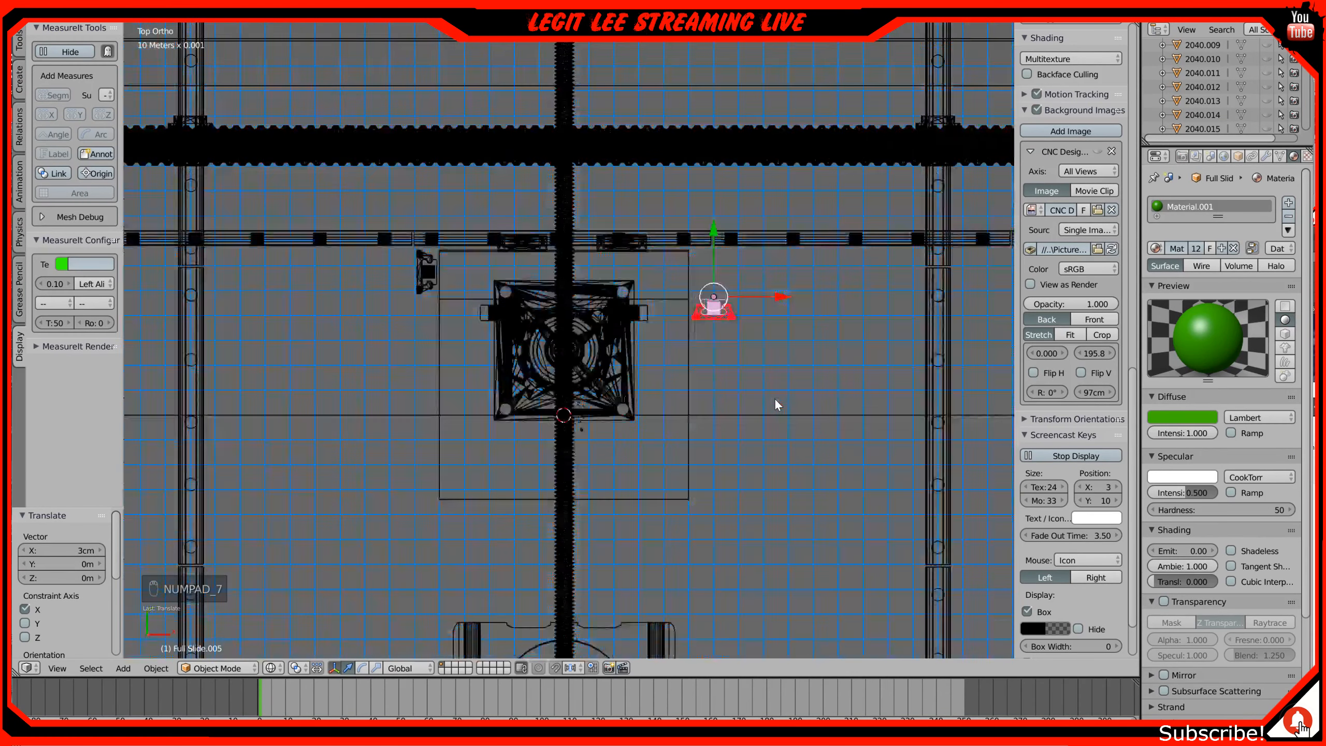
{"action": "key", "text": "r"}
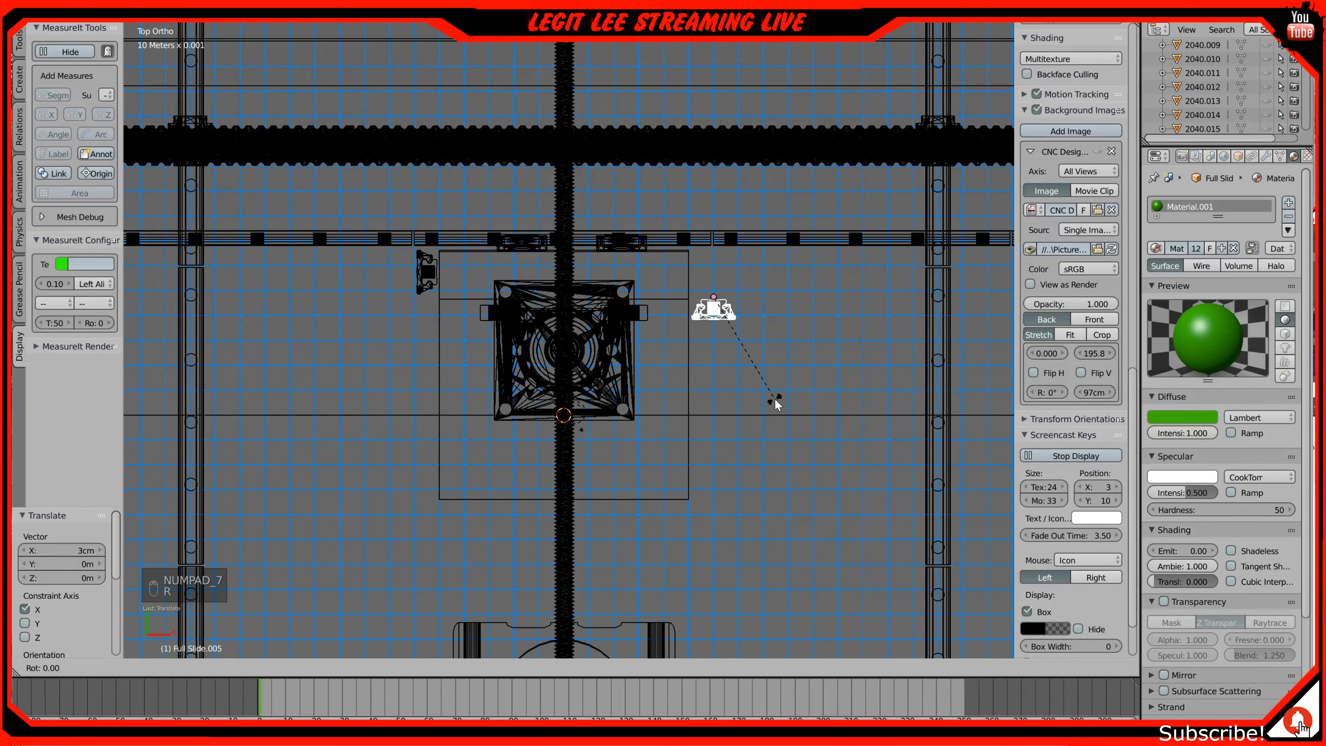
{"action": "type", "text": "90"}
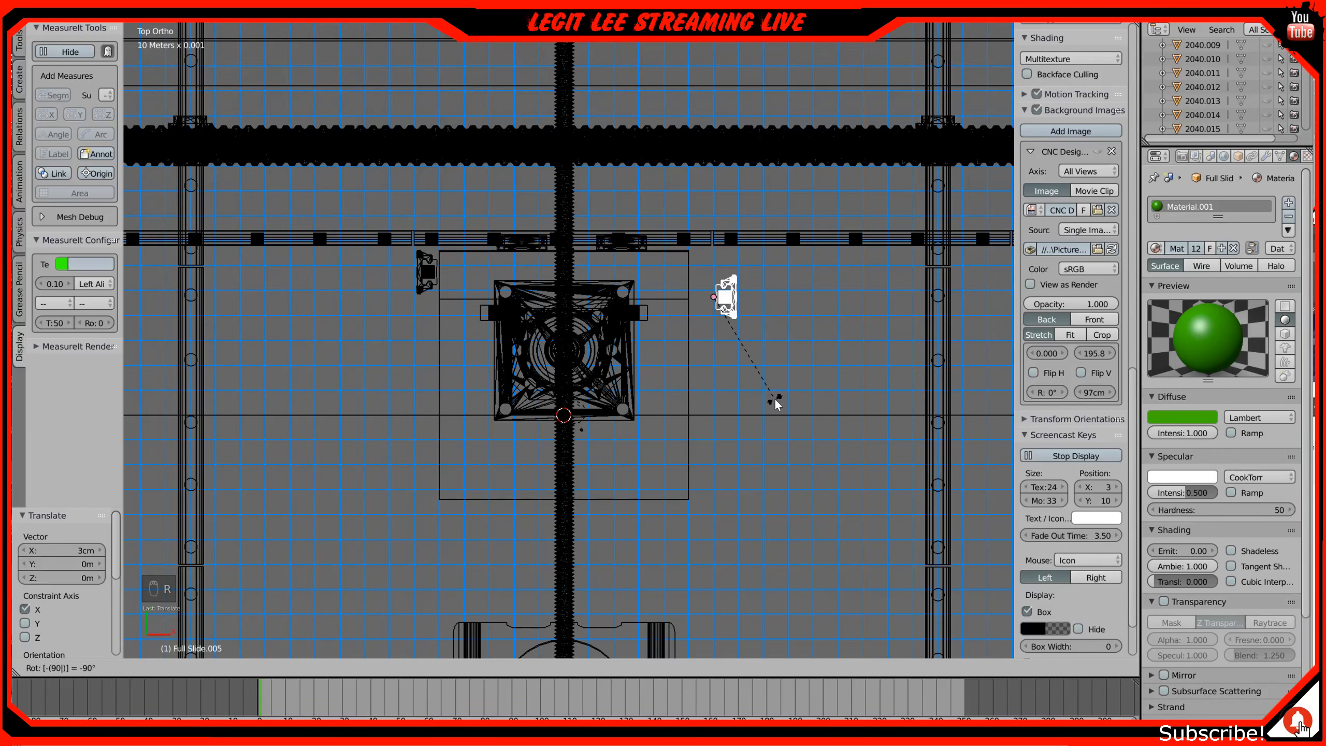
{"action": "left_click", "coordinate": [774, 399]}
{"action": "key", "text": "g"}
{"action": "key", "text": "y"}
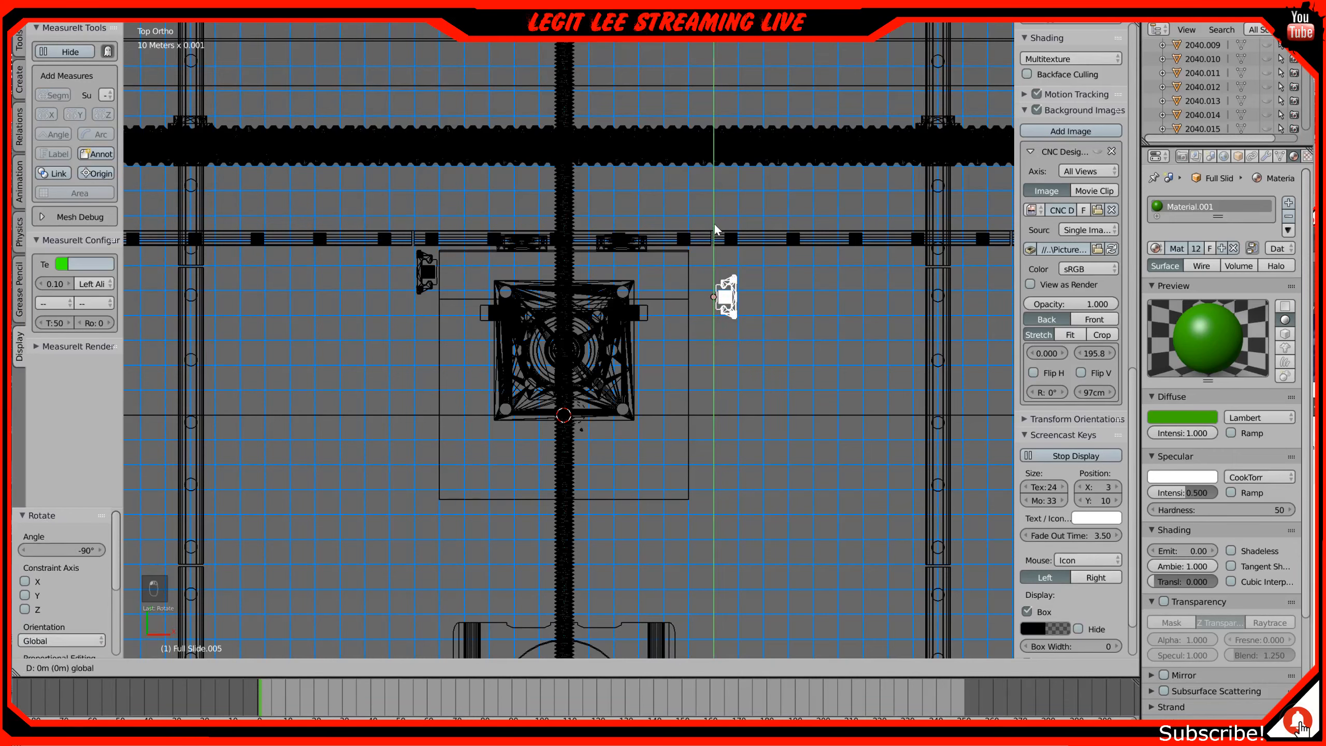
{"action": "left_click", "coordinate": [713, 210]}
{"action": "key", "text": "g"}
{"action": "key", "text": "x"}
{"action": "left_click", "coordinate": [767, 272]}
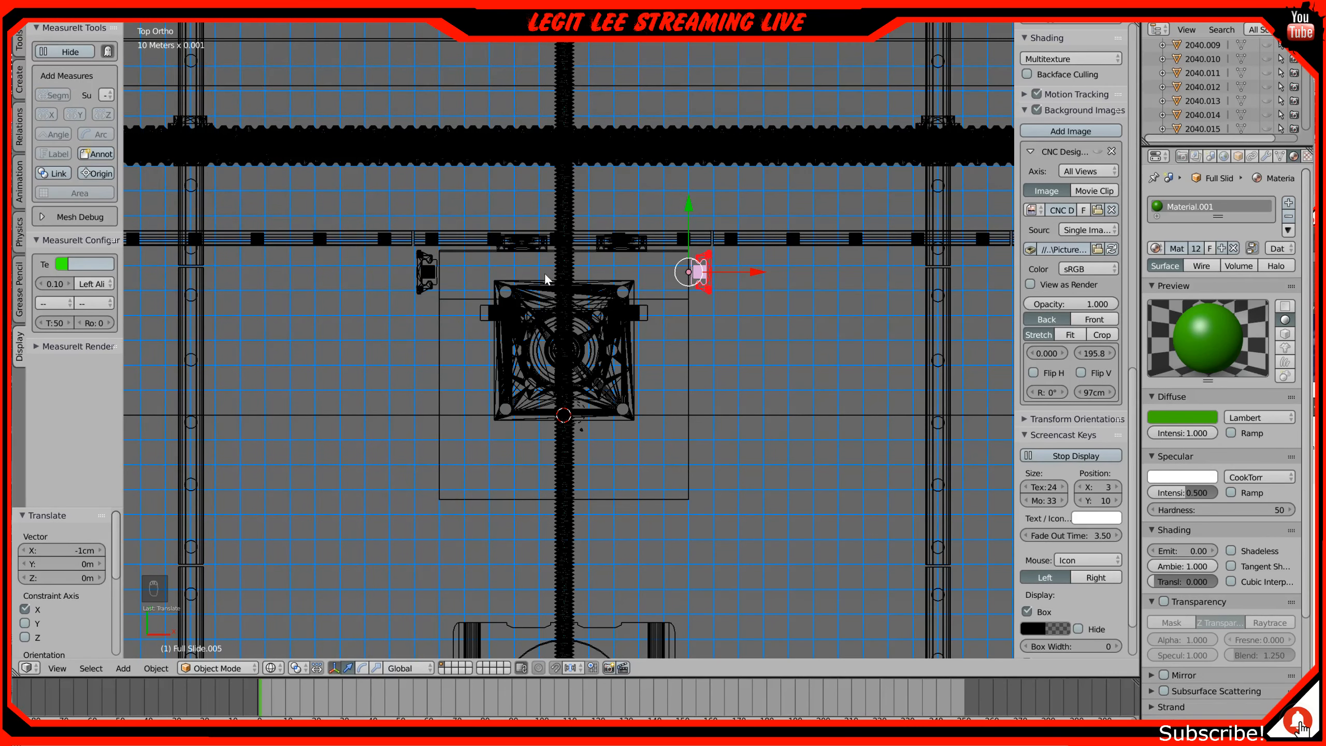
Step: Fine-tune the selected rail and carriages on the positive X side by moving them -1 mm along X and -1 mm along Y
{"action": "scroll", "coordinate": [501, 277], "scroll_direction": "up", "scroll_amount": 3}
{"action": "scroll", "coordinate": [500, 277], "scroll_direction": "up", "scroll_amount": 1}
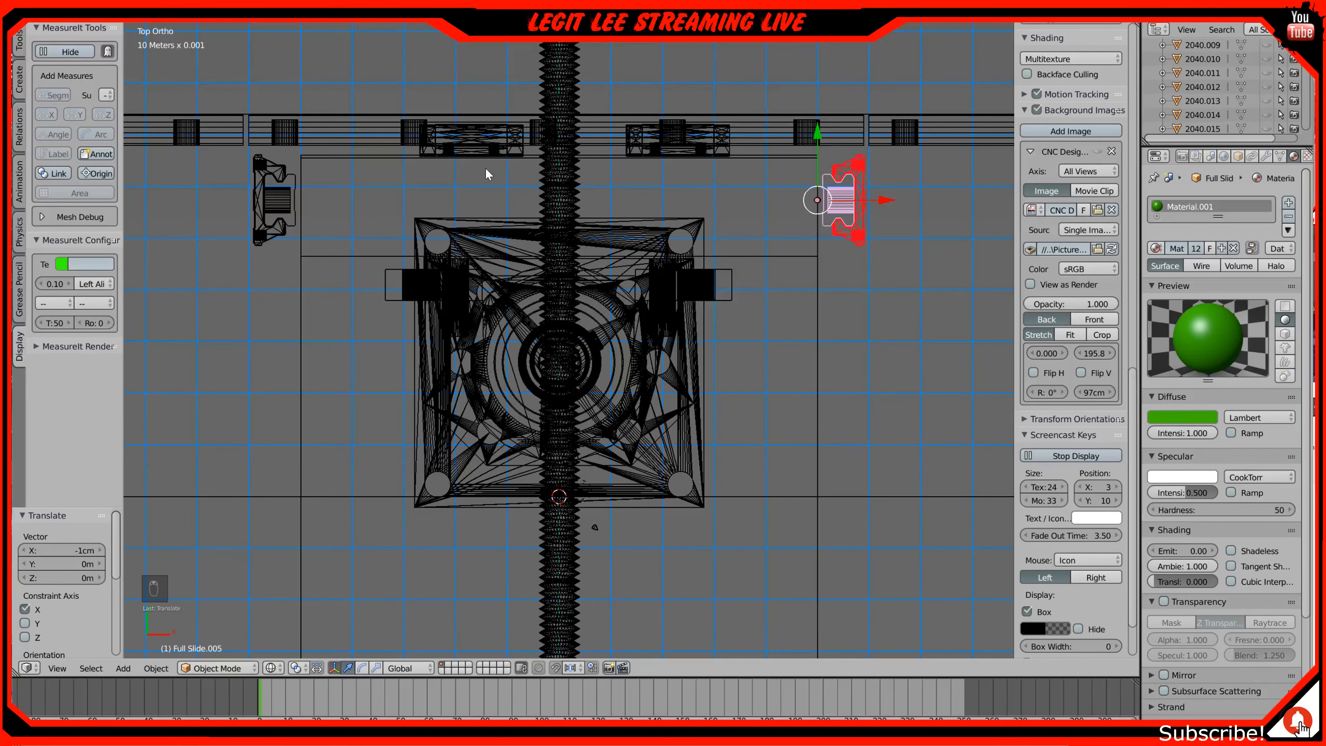
{"action": "middle_click_drag", "start_coordinate": [487, 149], "coordinate": [522, 274], "text": "shift"}
{"action": "scroll", "coordinate": [766, 242], "scroll_direction": "up", "scroll_amount": 3}
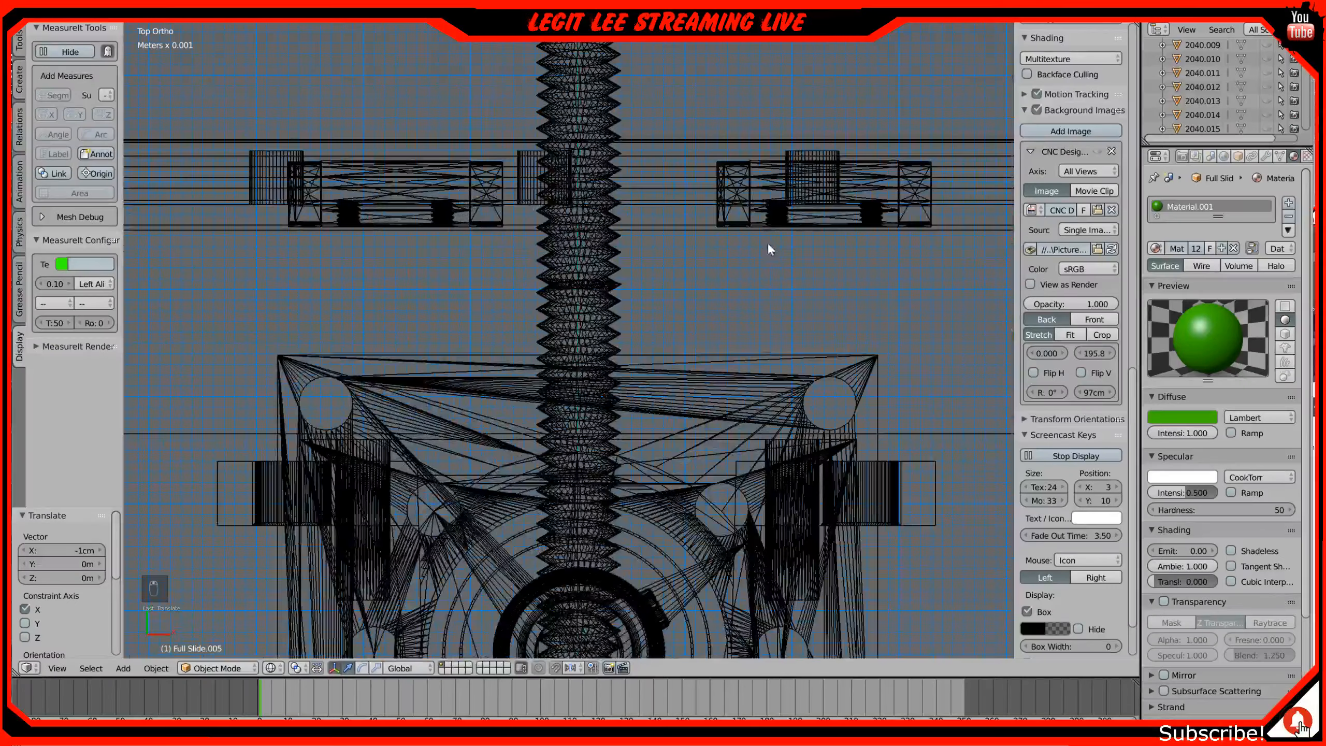
{"action": "middle_click_drag", "start_coordinate": [814, 239], "coordinate": [309, 280], "text": "shift"}
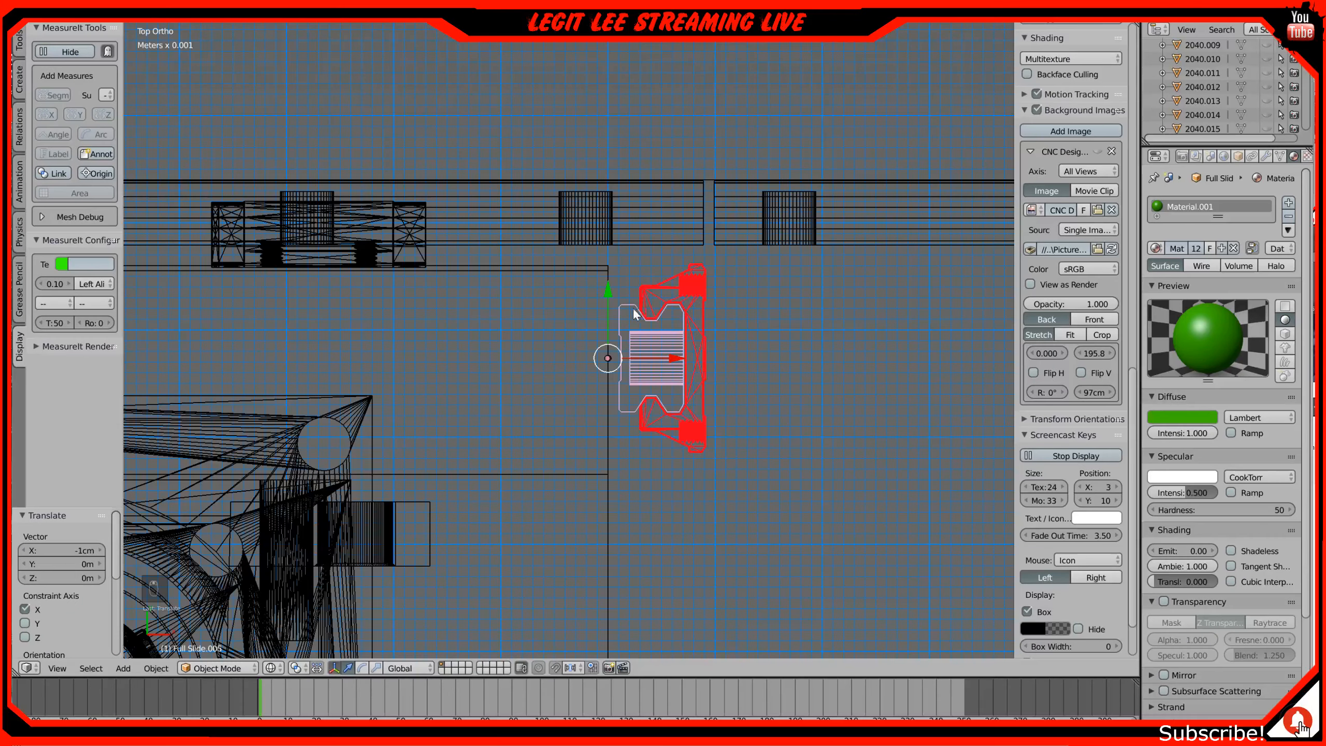
{"action": "scroll", "coordinate": [636, 308], "scroll_direction": "up", "scroll_amount": 2}
{"action": "key", "text": "g"}
{"action": "key", "text": "x"}
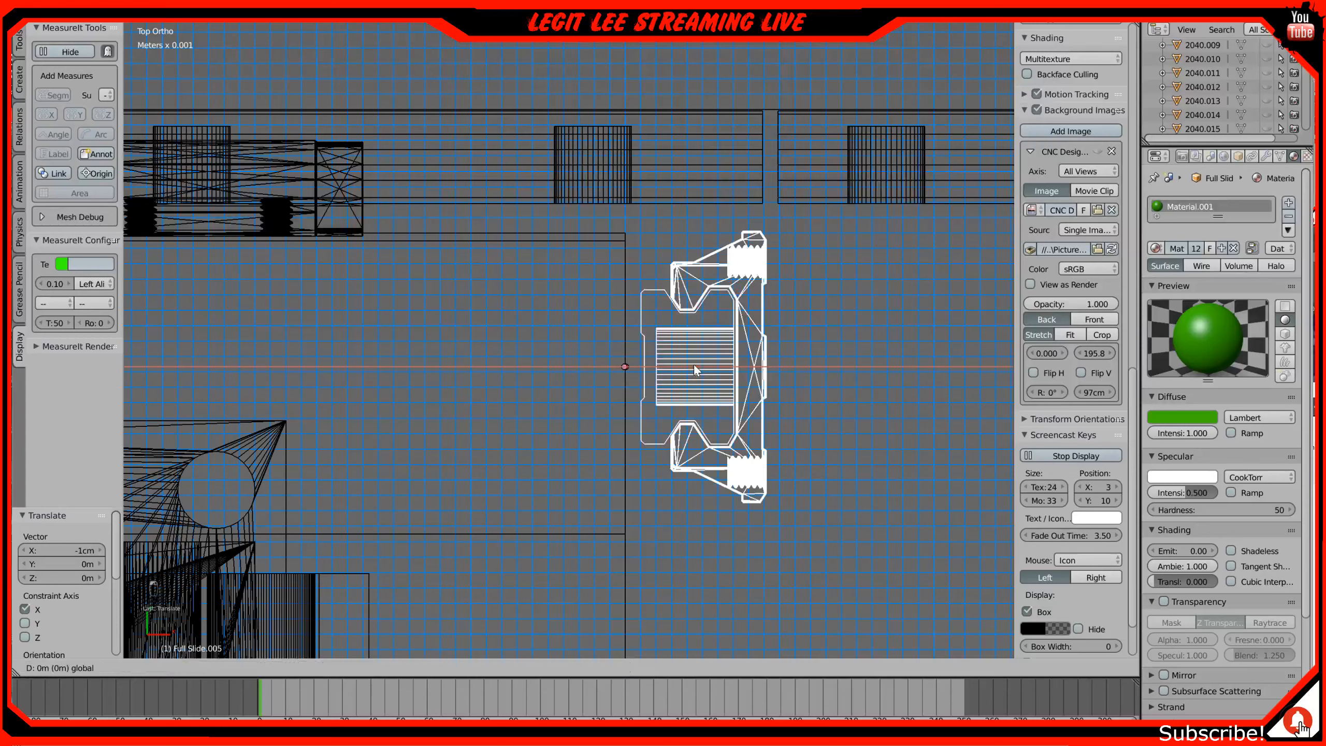
{"action": "left_click", "coordinate": [684, 370]}
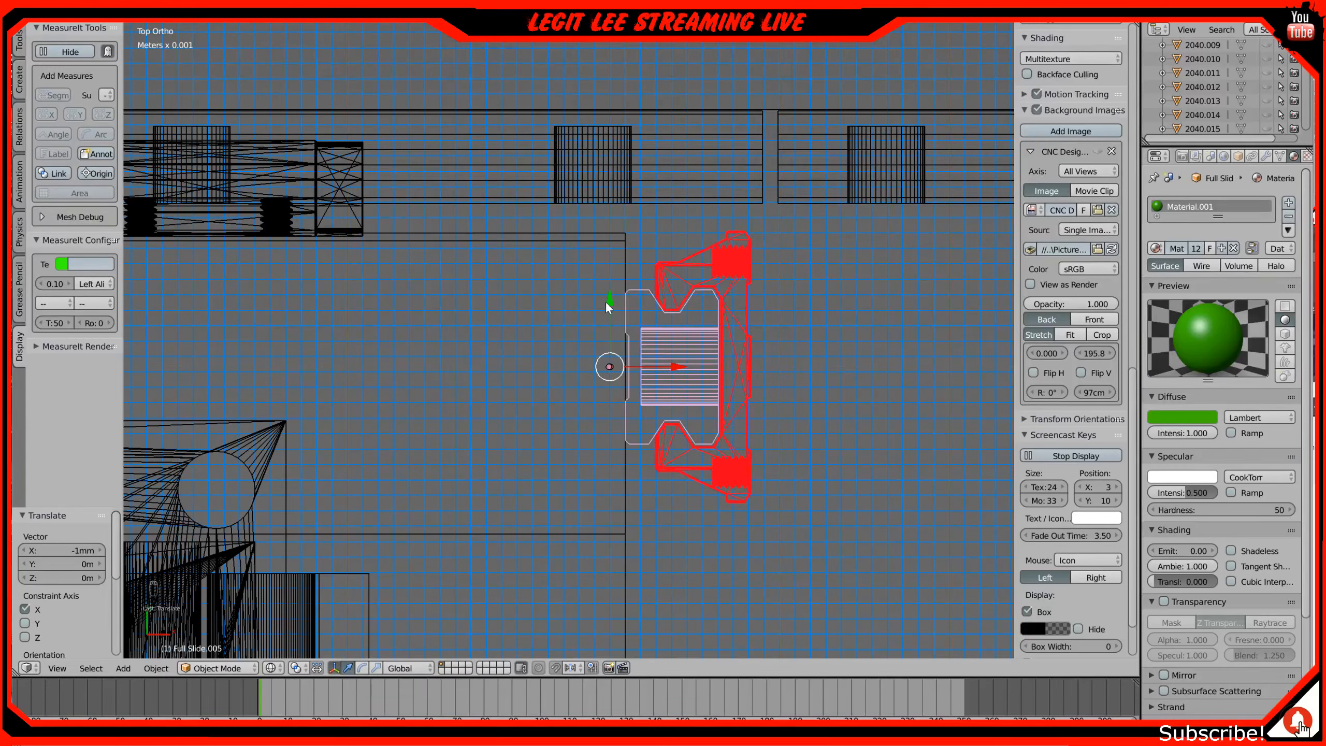
{"action": "key", "text": "g"}
{"action": "key", "text": "y"}
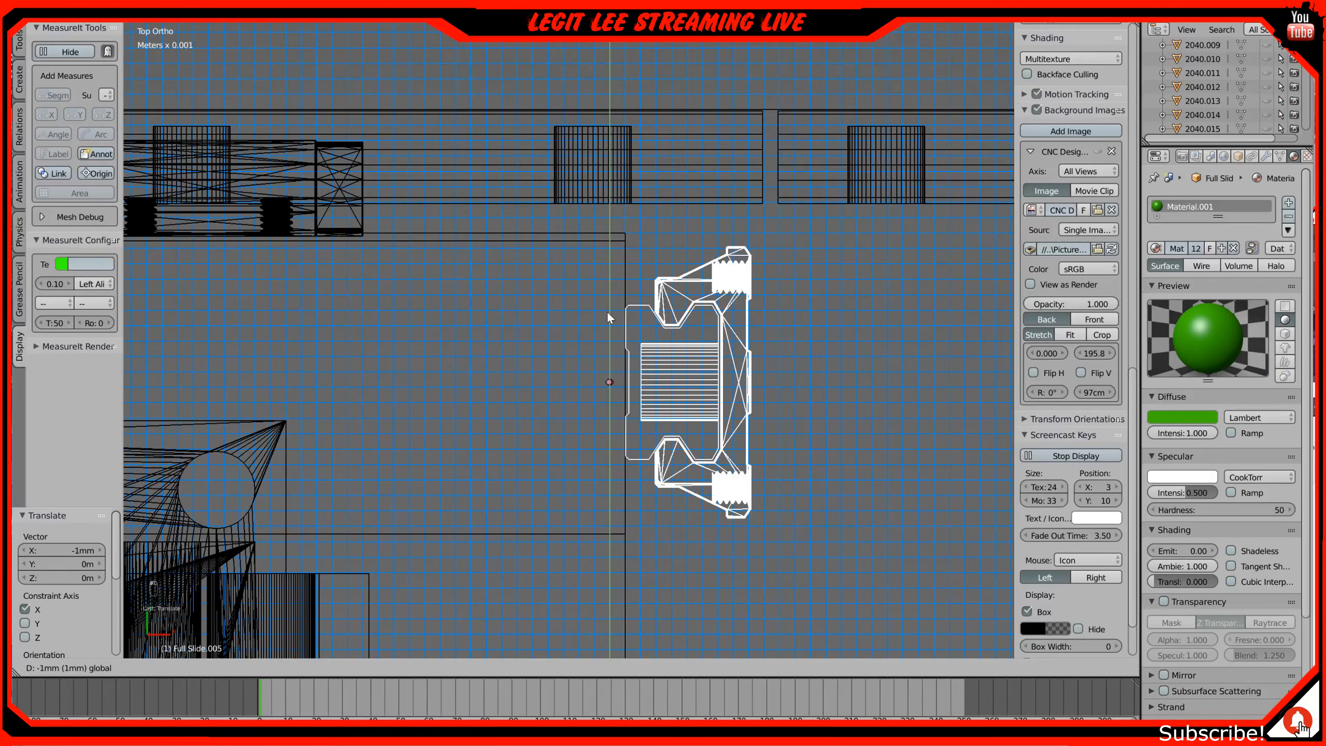
{"action": "left_click", "coordinate": [605, 312]}
Step: Select the opposite rail with its carriages and move them 1 mm along X and -1 mm along Y
{"action": "middle_click_drag", "start_coordinate": [397, 305], "coordinate": [945, 298], "text": "shift"}
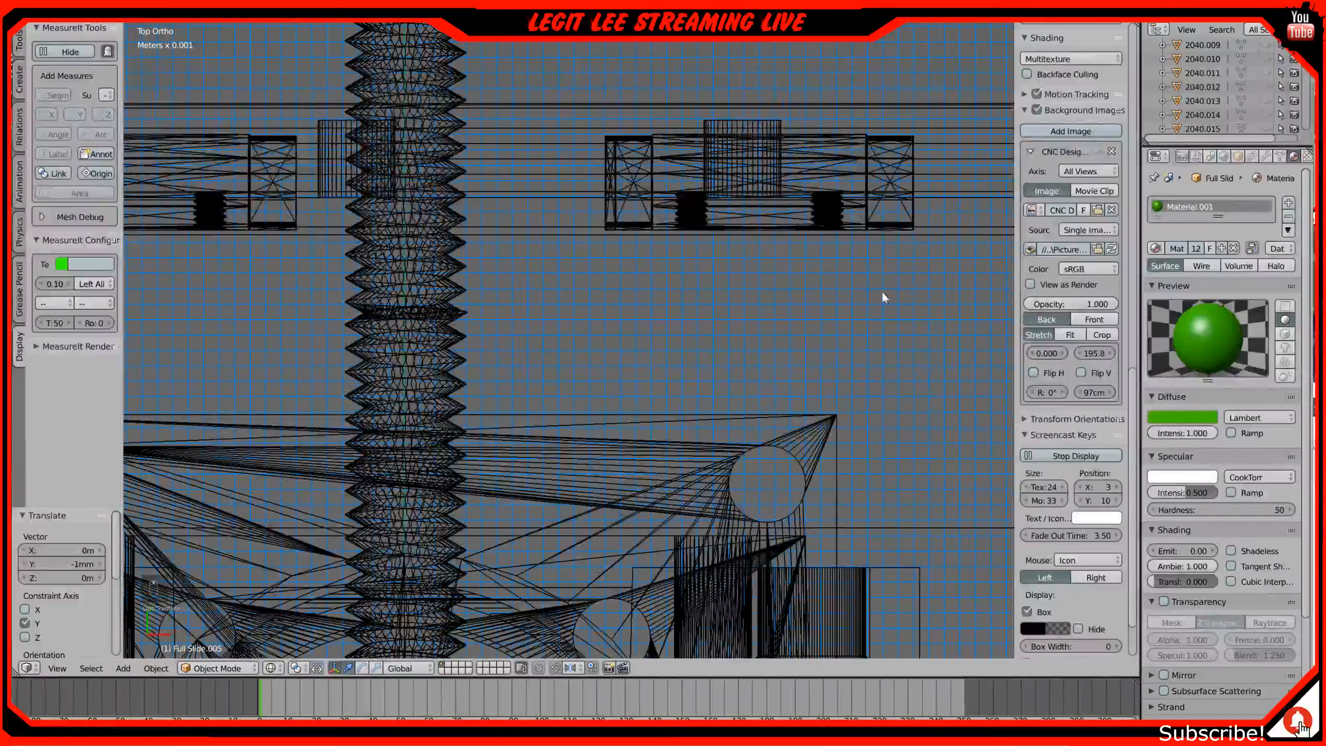
{"action": "middle_click_drag", "start_coordinate": [490, 291], "coordinate": [1002, 284], "text": "shift"}
{"action": "middle_click_drag", "start_coordinate": [454, 280], "coordinate": [994, 282], "text": "shift"}
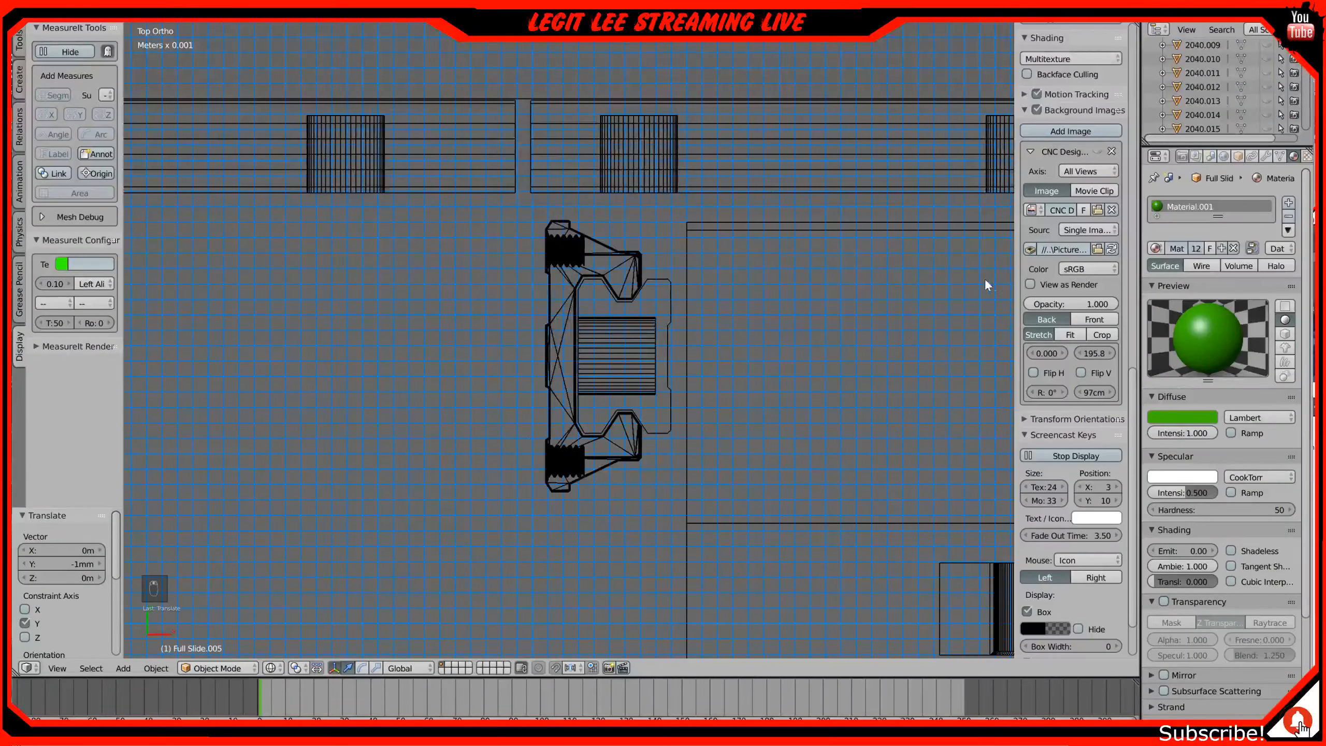
{"action": "key", "text": "a"}
{"action": "key", "text": "b"}
{"action": "left_click_drag", "start_coordinate": [507, 222], "coordinate": [639, 493]}
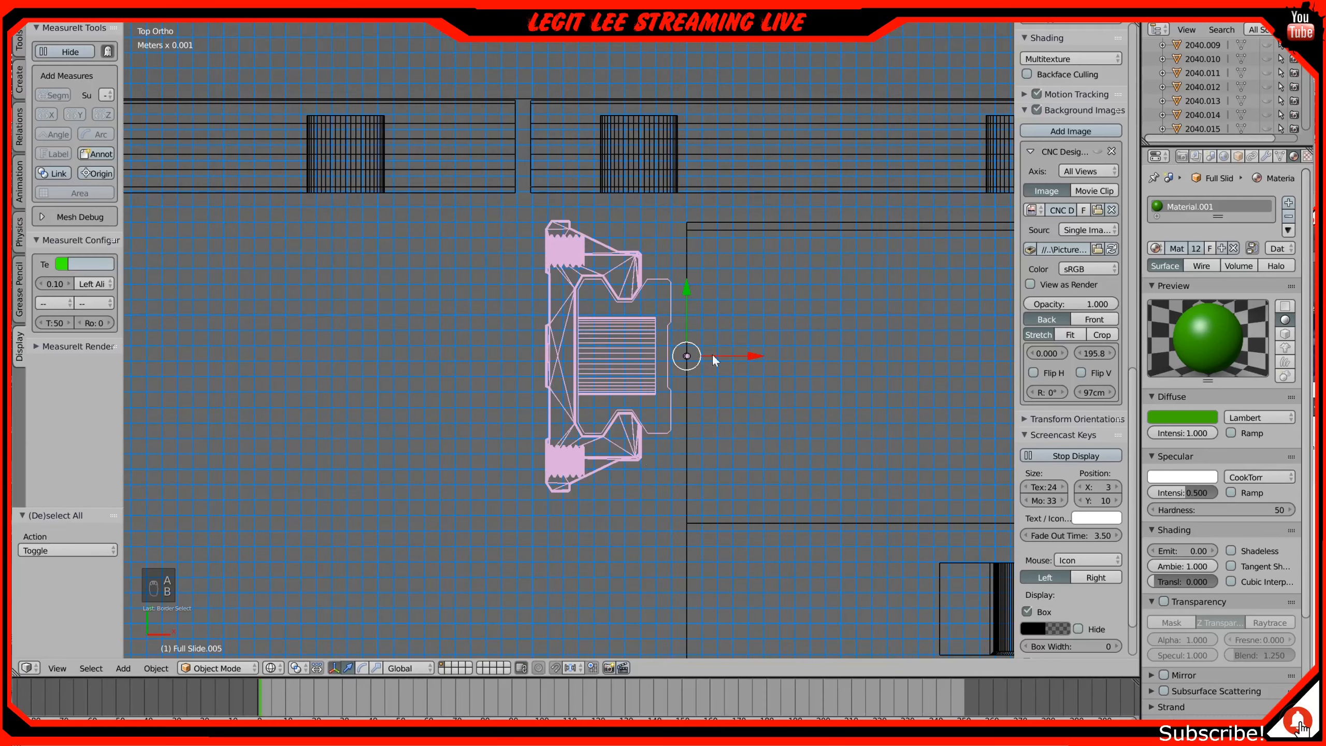
{"action": "left_click_drag", "start_coordinate": [748, 353], "coordinate": [764, 353]}
{"action": "left_click_drag", "start_coordinate": [702, 286], "coordinate": [702, 299]}
Step: Examine the fit of both vertical rails and their carriages against the red frame in solid shading
{"action": "key", "text": "z"}
{"action": "middle_click_drag", "start_coordinate": [804, 344], "coordinate": [831, 326]}
{"action": "scroll", "coordinate": [786, 295], "scroll_direction": "up", "scroll_amount": 3}
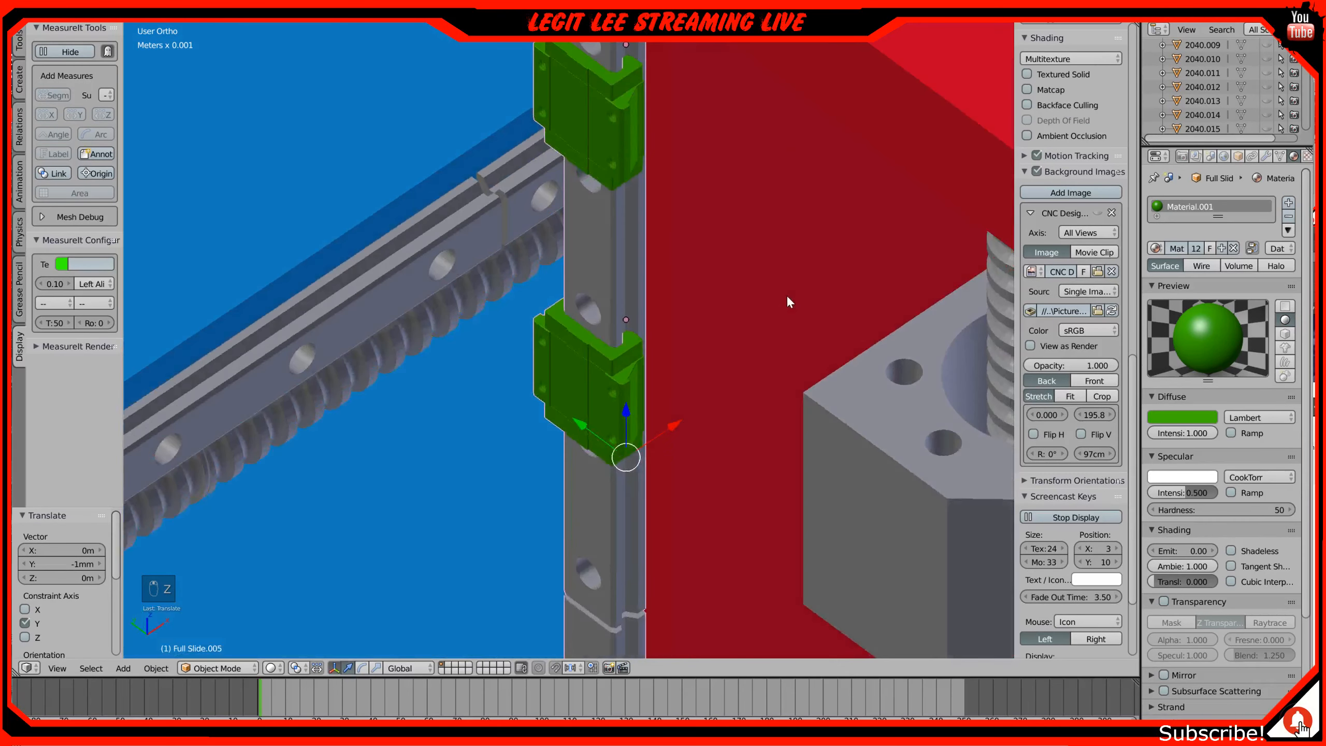
{"action": "scroll", "coordinate": [788, 301], "scroll_direction": "down", "scroll_amount": 4}
{"action": "middle_click_drag", "start_coordinate": [757, 277], "coordinate": [709, 216]}
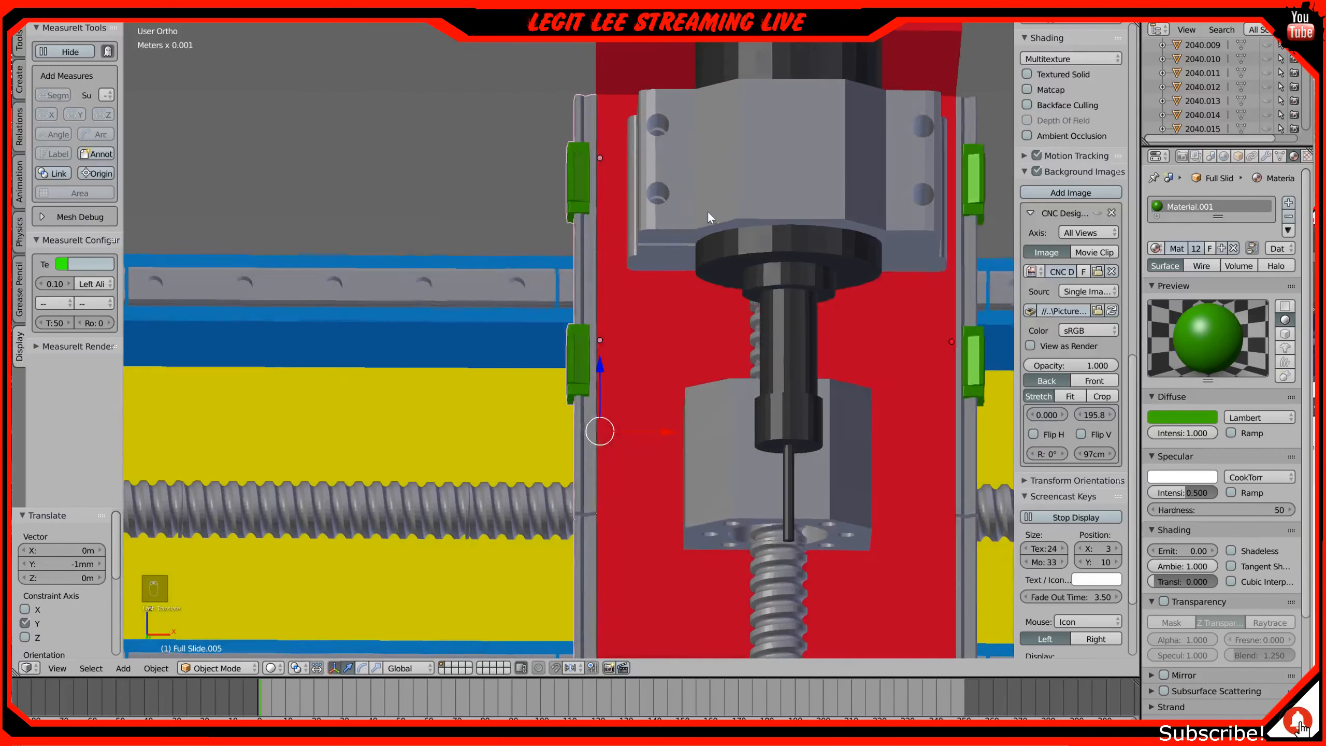
{"action": "scroll", "coordinate": [708, 215], "scroll_direction": "down", "scroll_amount": 3}
{"action": "middle_click_drag", "start_coordinate": [715, 263], "coordinate": [648, 181]}
{"action": "scroll", "coordinate": [637, 295], "scroll_direction": "up", "scroll_amount": 3}
{"action": "scroll", "coordinate": [635, 298], "scroll_direction": "down", "scroll_amount": 2}
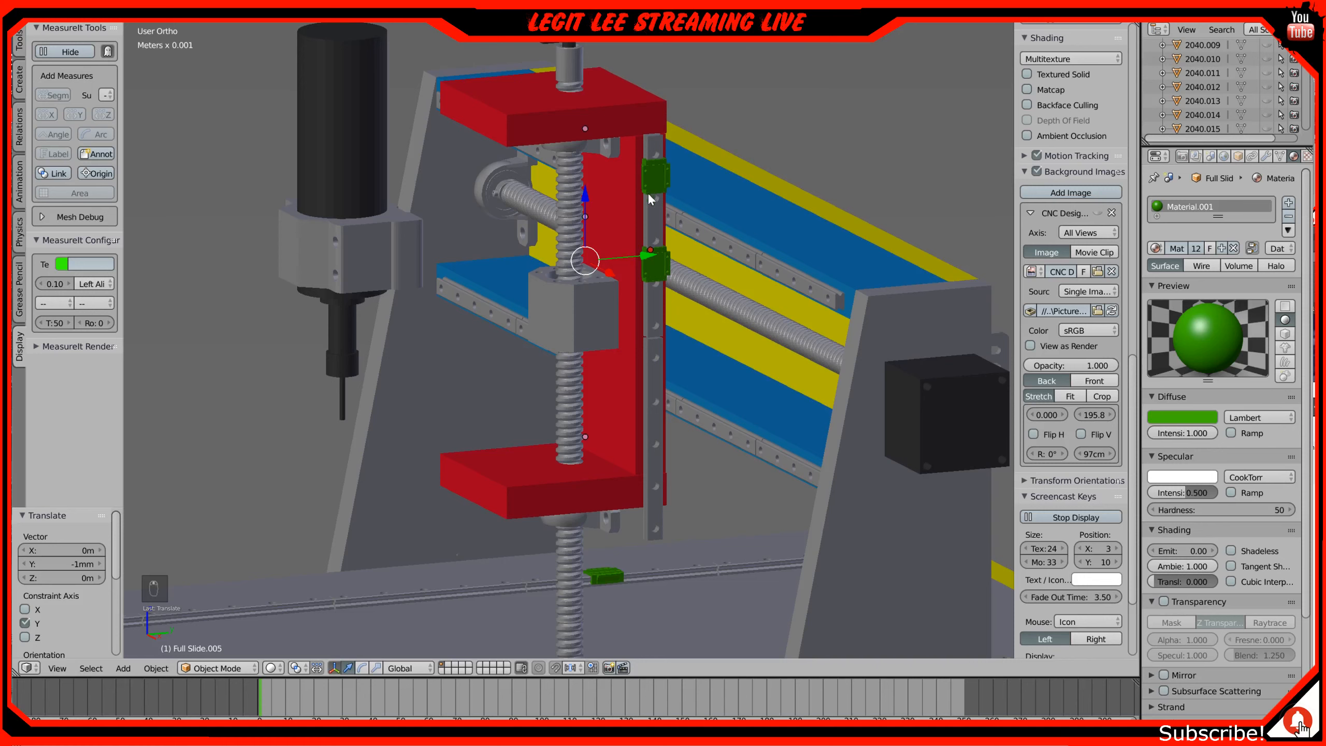
Step: Select both vertical rails without their carriages and move them 2 cm along Z in front view
{"action": "left_click", "coordinate": [650, 152]}
{"action": "middle_click_drag", "start_coordinate": [649, 149], "coordinate": [579, 179]}
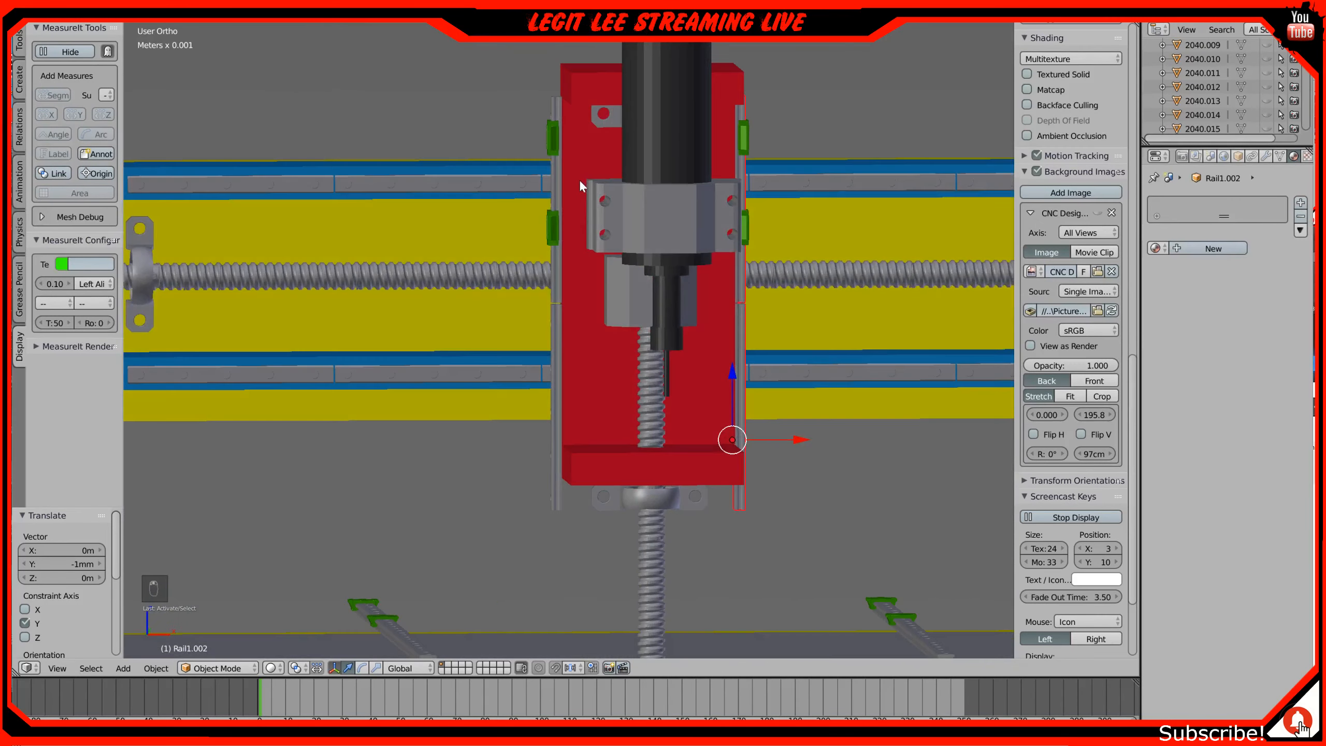
{"action": "right_click", "coordinate": [559, 110]}
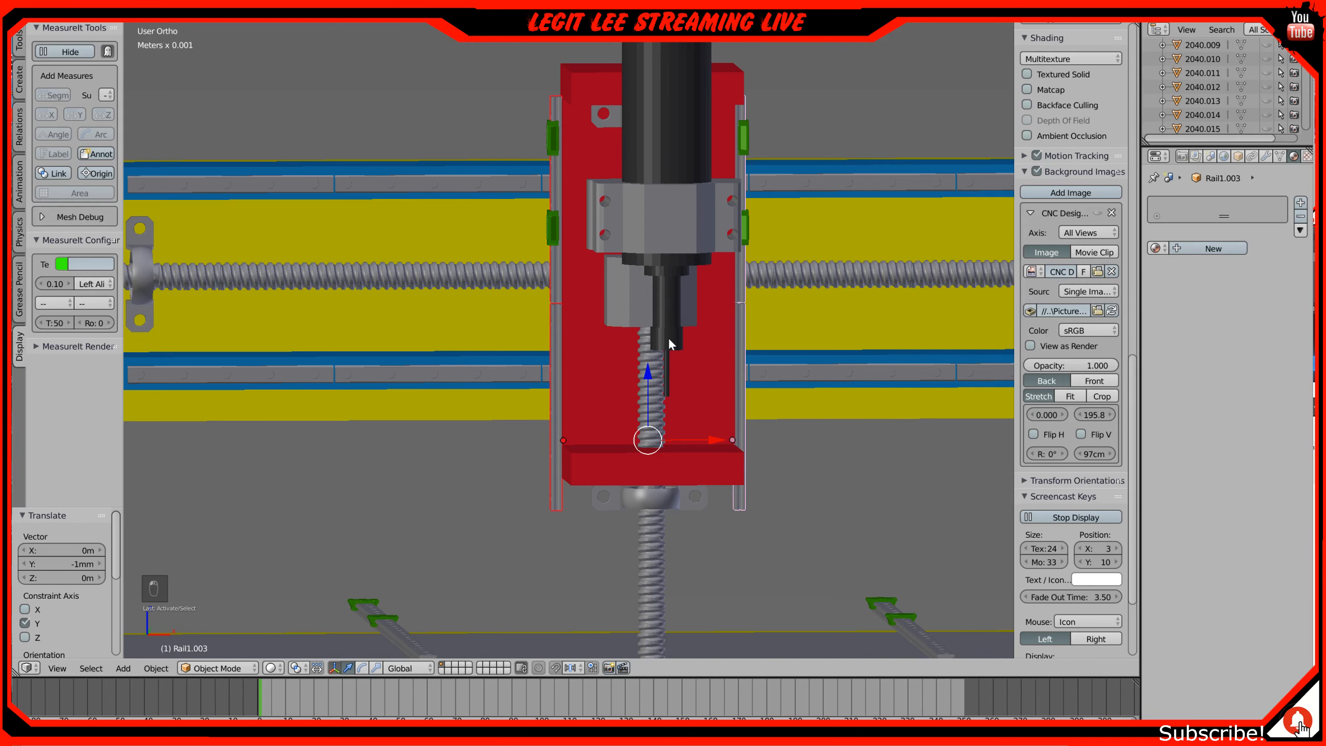
{"action": "key", "text": "KP_1"}
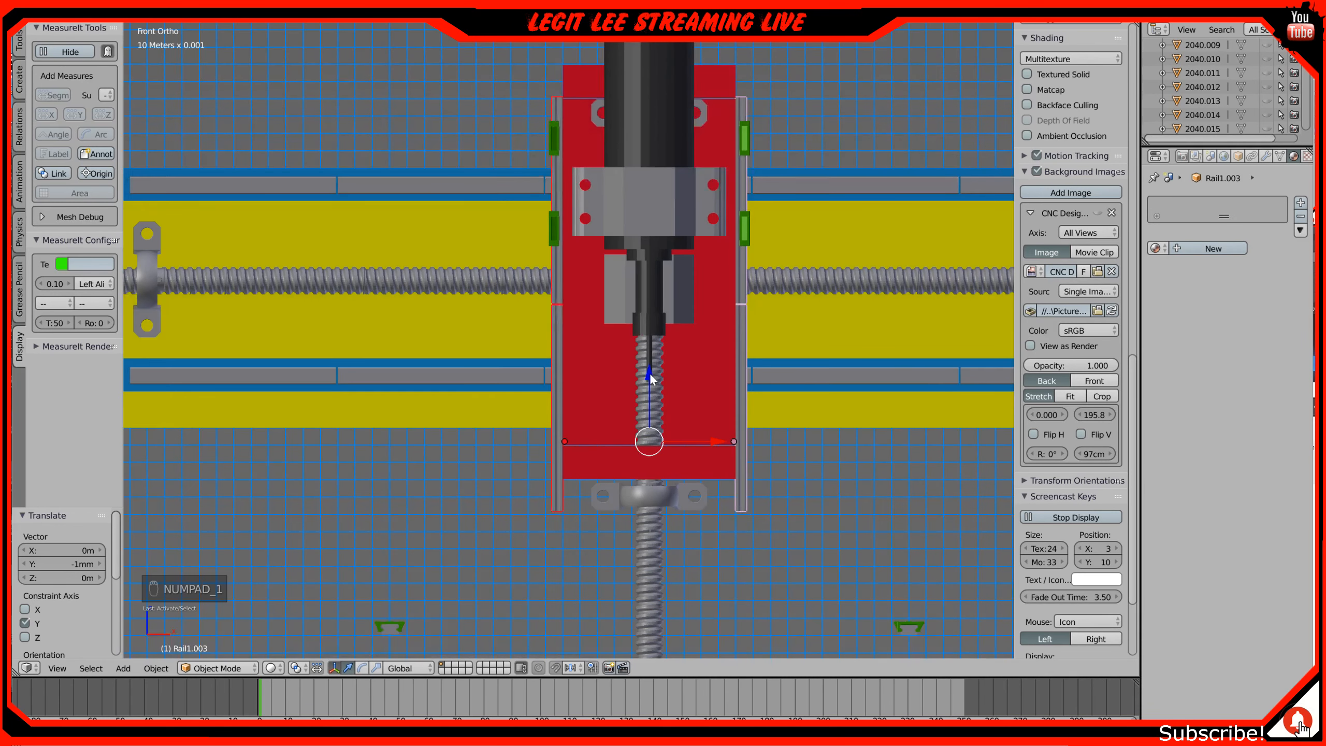
{"action": "left_click_drag", "start_coordinate": [653, 365], "coordinate": [655, 340]}
Step: Align the lower ends of both rails with the red frame's bottom edge by moving them -1 mm along Z
{"action": "middle_click_drag", "start_coordinate": [647, 193], "coordinate": [641, 347], "text": "shift"}
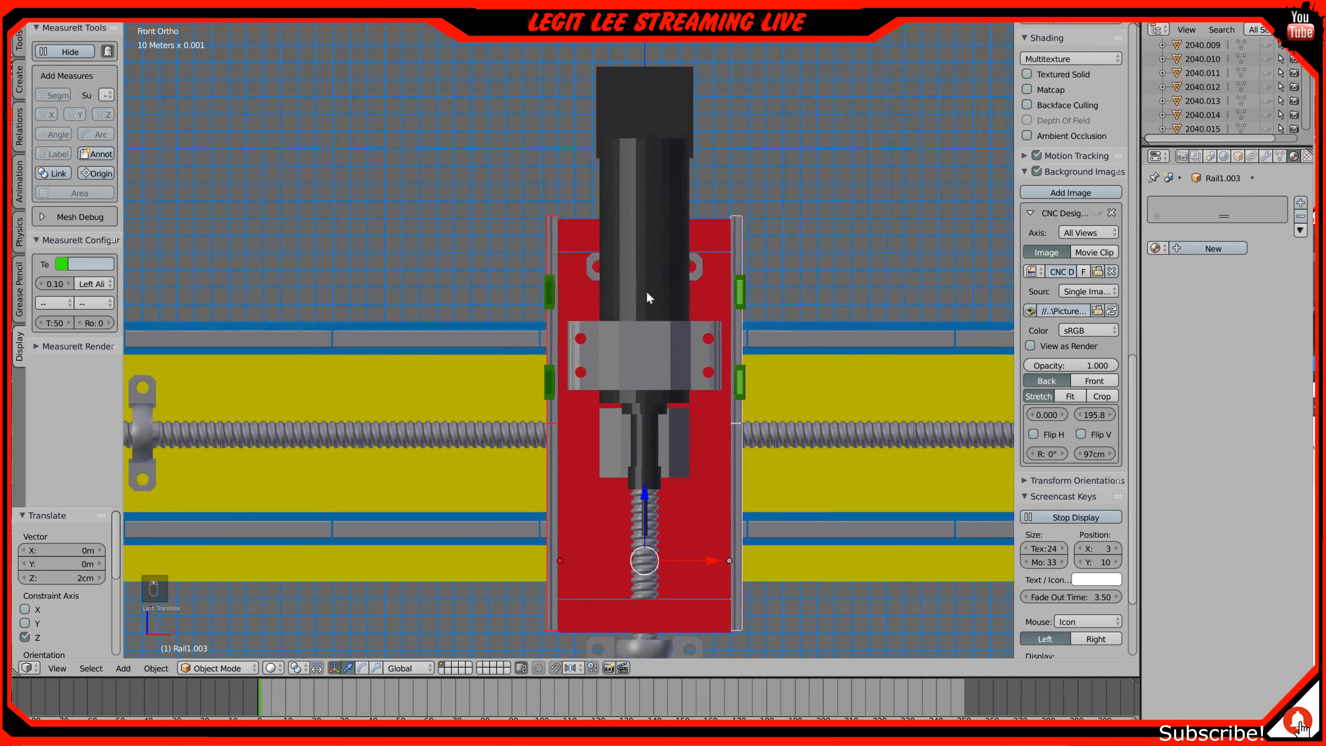
{"action": "scroll", "coordinate": [646, 297], "scroll_direction": "up", "scroll_amount": 4}
{"action": "scroll", "coordinate": [646, 297], "scroll_direction": "up", "scroll_amount": 3}
{"action": "middle_click_drag", "start_coordinate": [706, 411], "coordinate": [575, 18], "text": "shift"}
{"action": "middle_click_drag", "start_coordinate": [647, 264], "coordinate": [568, 6], "text": "shift"}
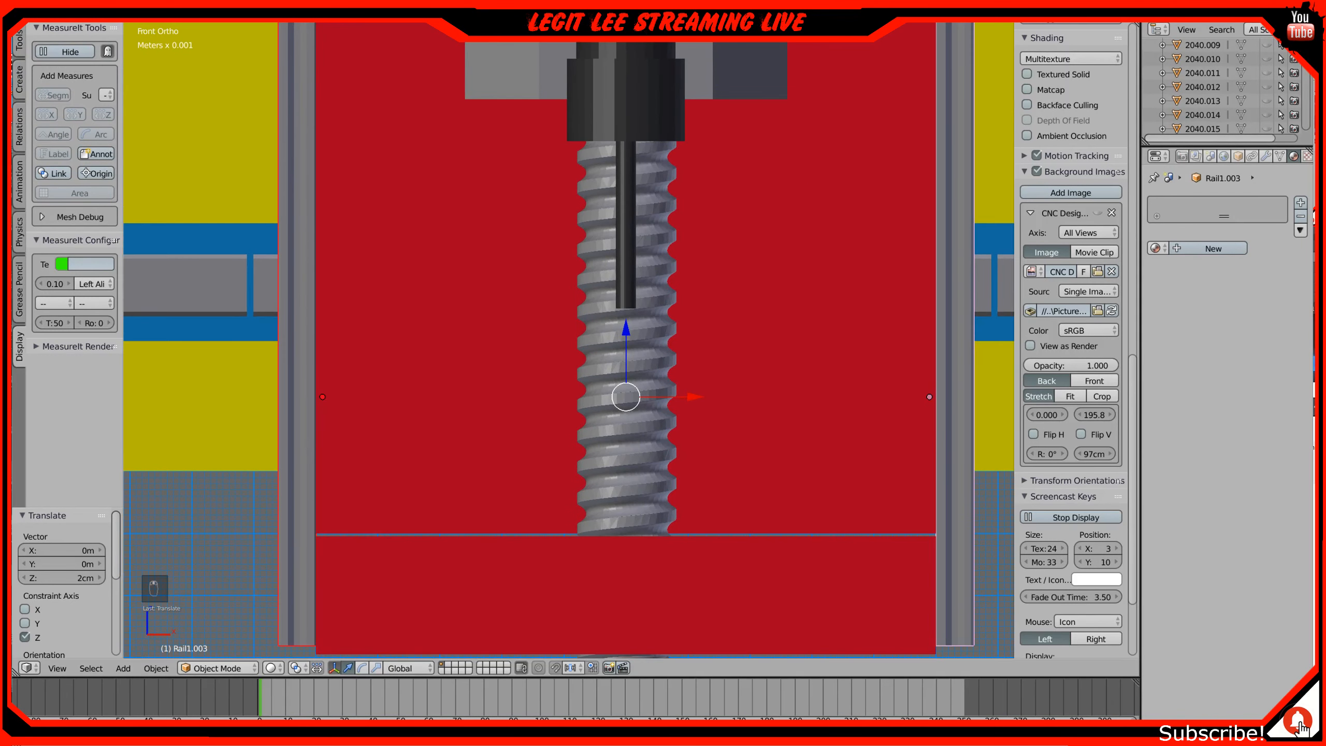
{"action": "middle_click_drag", "start_coordinate": [641, 343], "coordinate": [647, 220], "text": "shift"}
{"action": "left_click_drag", "start_coordinate": [627, 240], "coordinate": [628, 244]}
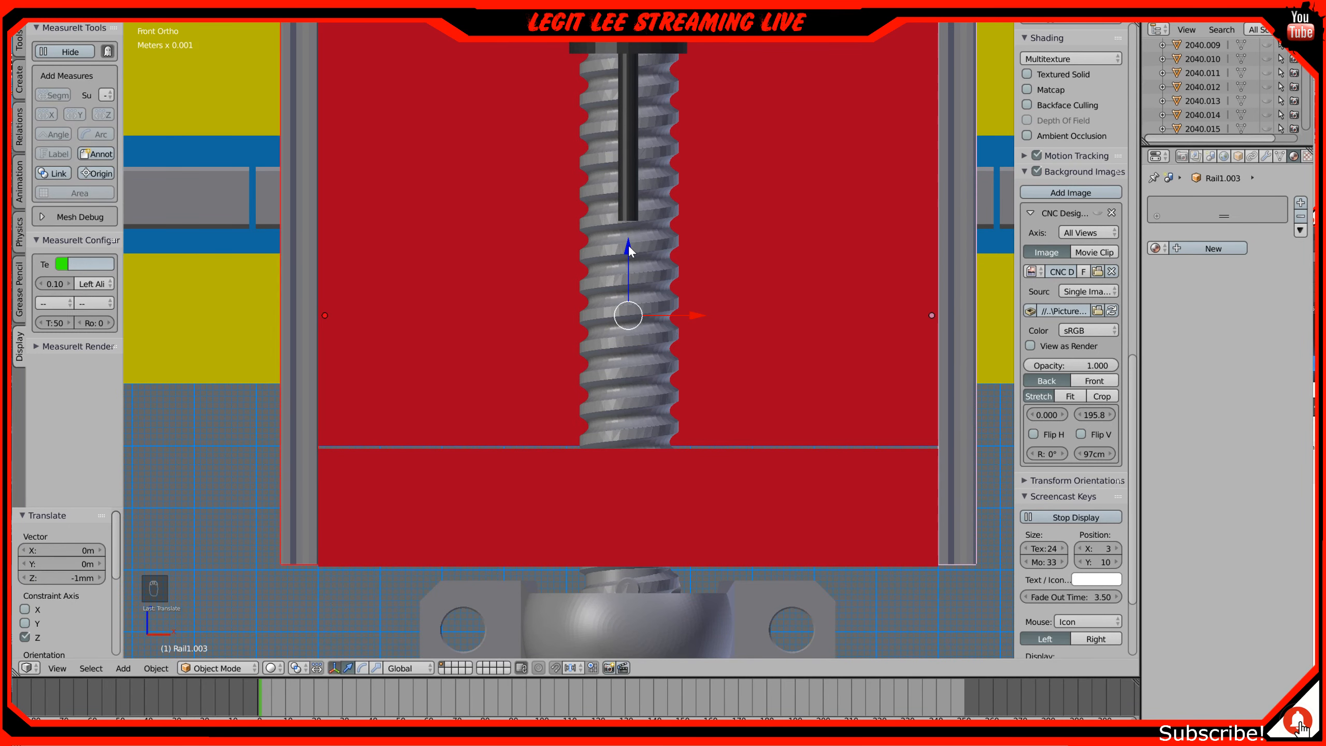
Step: Select the red frame's upper horizontal plate and enter Edit Mode with all its vertices deselected
{"action": "scroll", "coordinate": [628, 245], "scroll_direction": "down", "scroll_amount": 5}
{"action": "middle_click_drag", "start_coordinate": [628, 240], "coordinate": [559, 401], "text": "shift"}
{"action": "scroll", "coordinate": [658, 387], "scroll_direction": "up", "scroll_amount": 4}
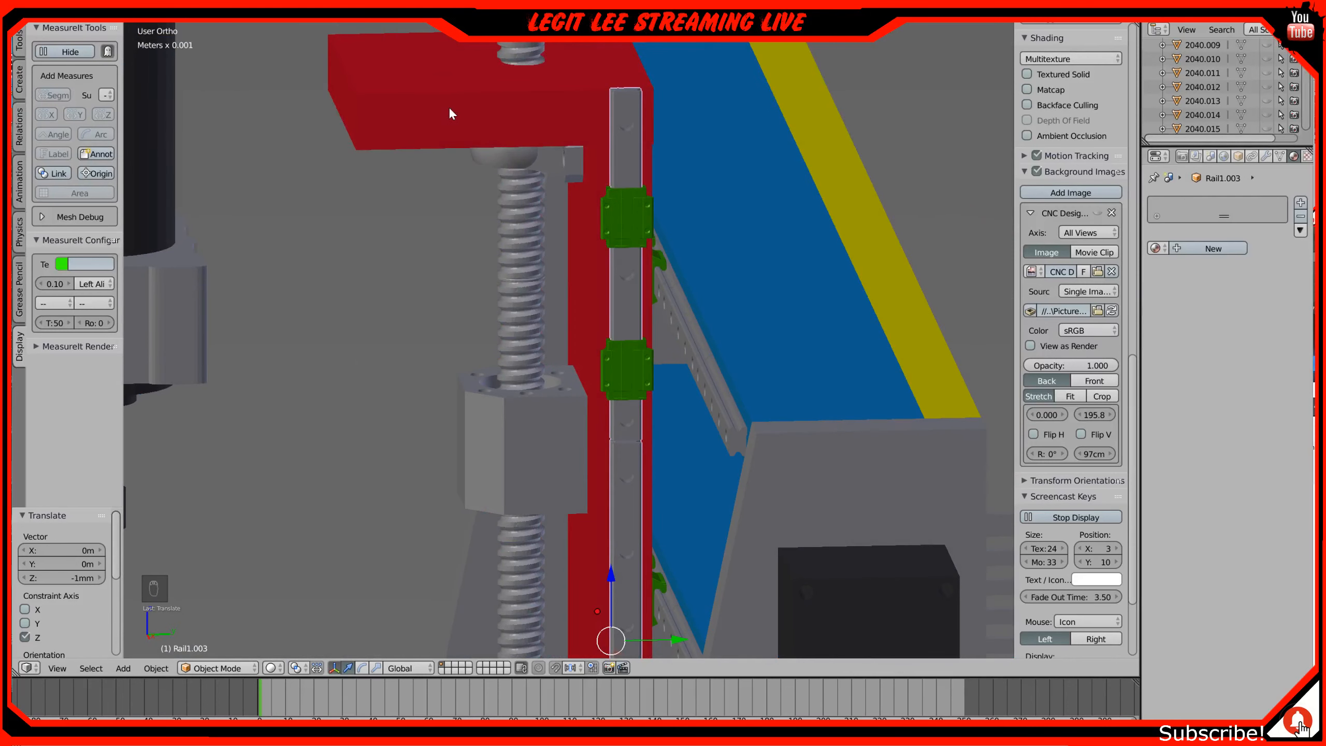
{"action": "right_click", "coordinate": [428, 108]}
{"action": "scroll", "coordinate": [425, 365], "scroll_direction": "down", "scroll_amount": 4}
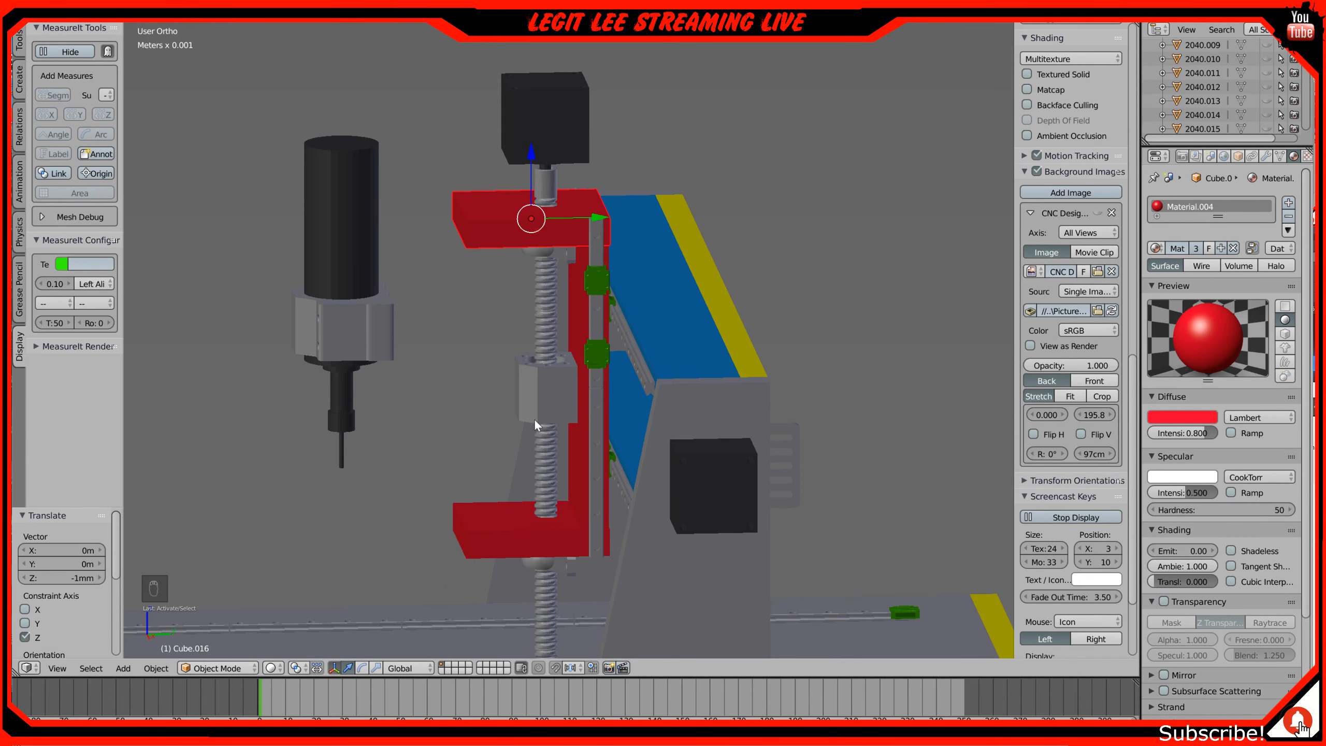
{"action": "key", "text": "KP_3"}
{"action": "scroll", "coordinate": [565, 151], "scroll_direction": "up", "scroll_amount": 4}
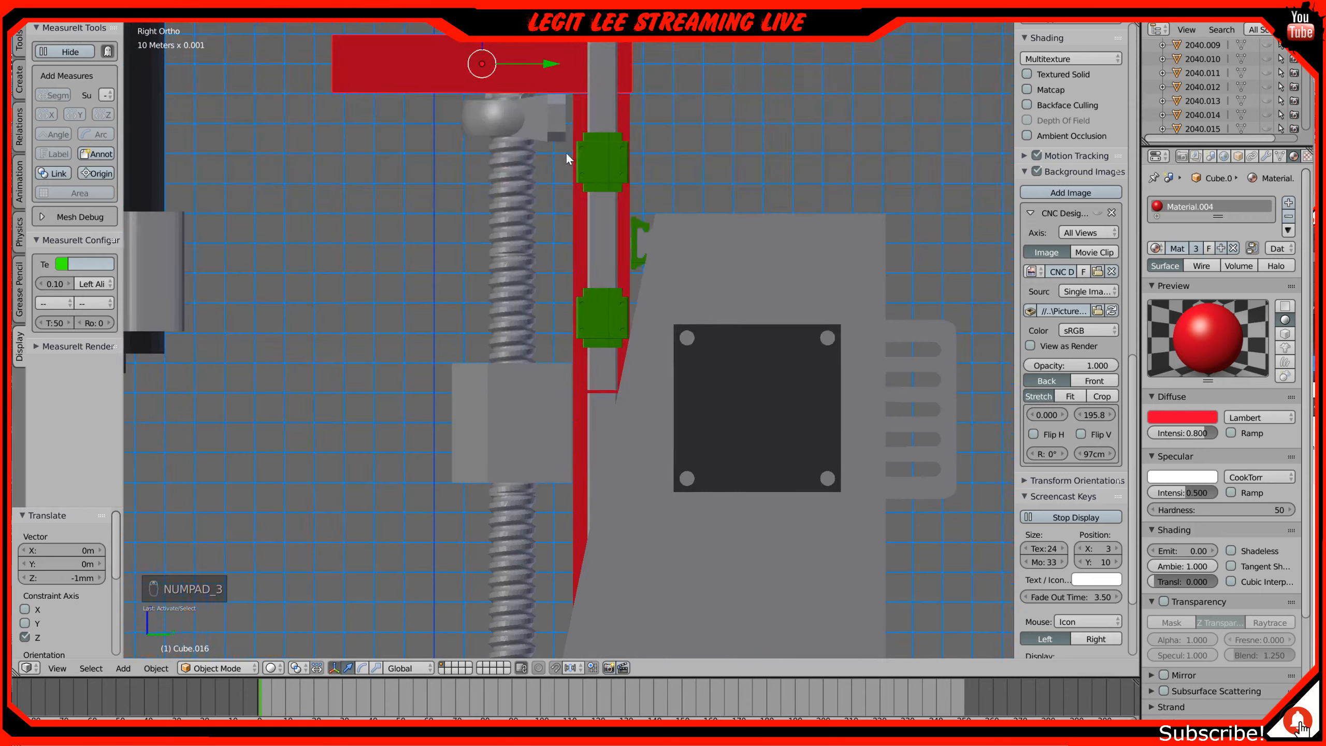
{"action": "middle_click_drag", "start_coordinate": [567, 154], "coordinate": [592, 319], "text": "shift"}
{"action": "middle_click_drag", "start_coordinate": [516, 235], "coordinate": [555, 311], "text": "shift"}
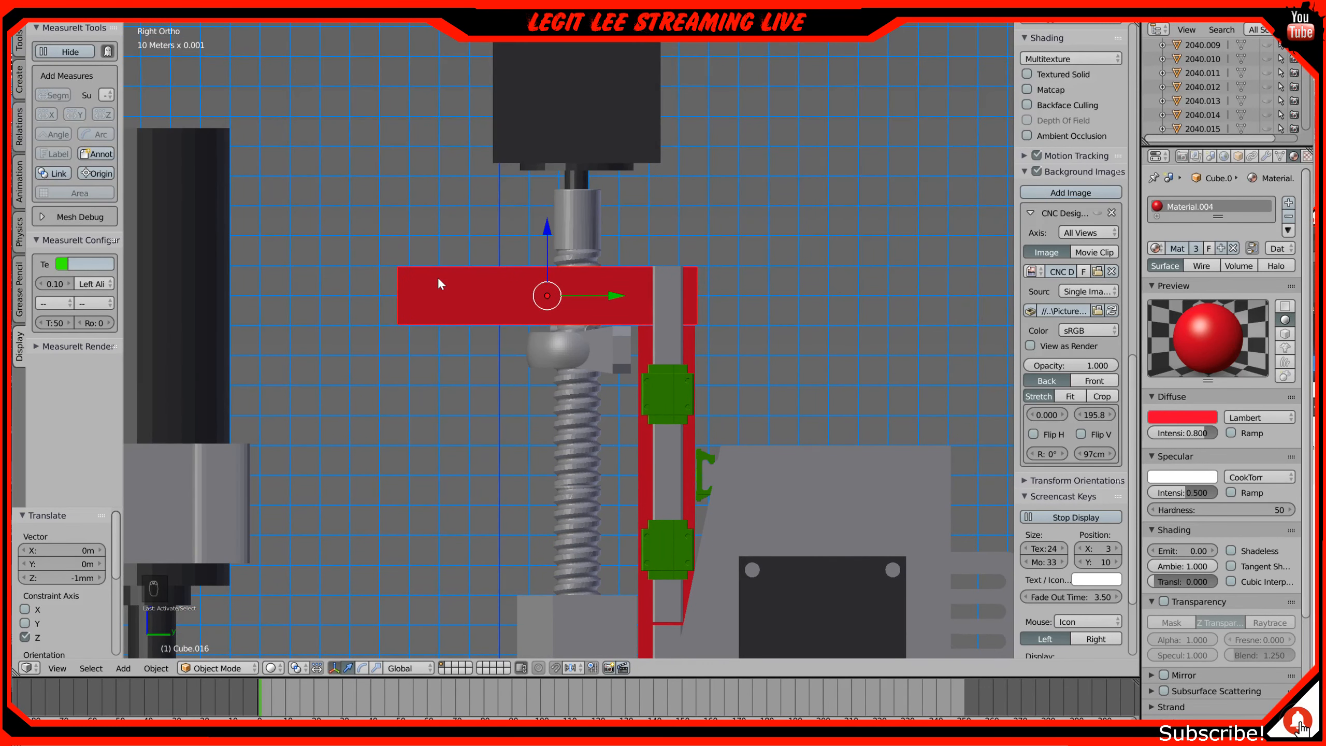
{"action": "key", "text": "Tab"}
{"action": "key", "text": "a"}
{"action": "key", "text": "a"}
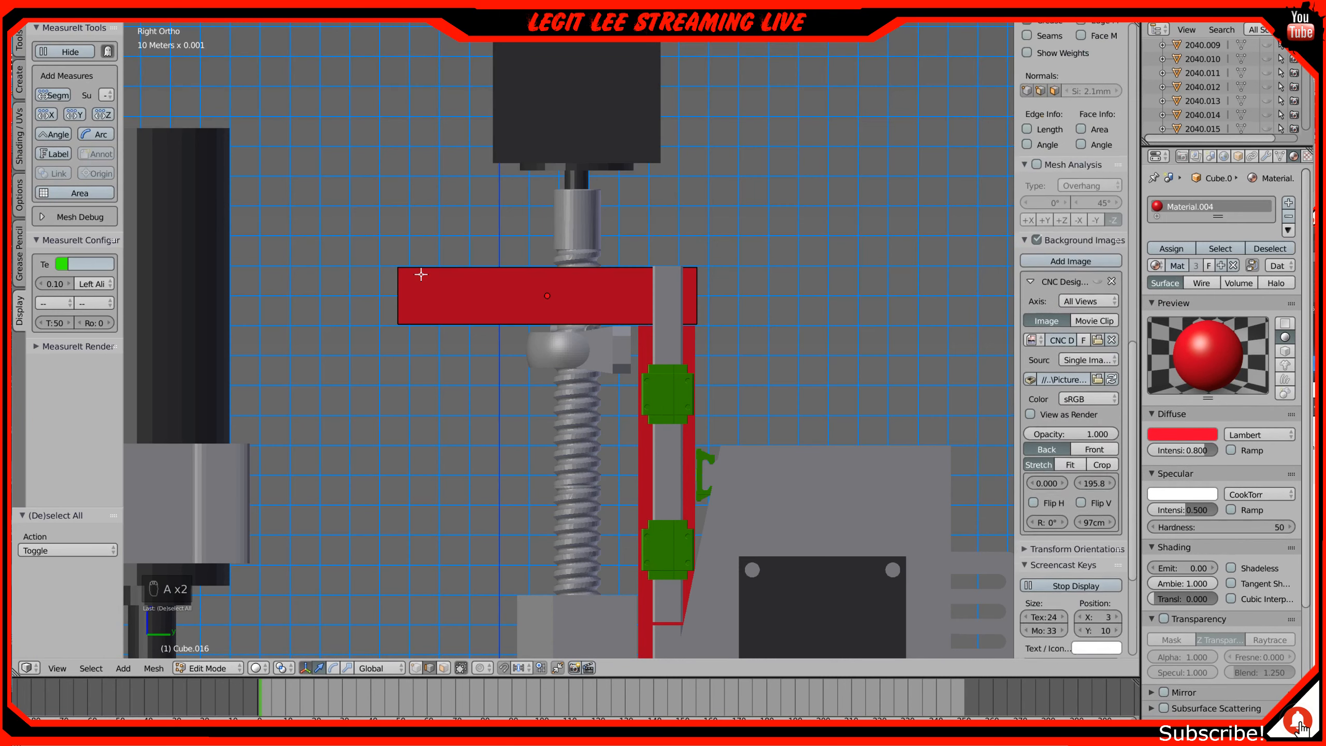
Step: Shorten the upper red plate by selecting its front-end vertices in wireframe and moving them 3 cm along Y
{"action": "key", "text": "z"}
{"action": "key", "text": "b"}
{"action": "left_click_drag", "start_coordinate": [367, 204], "coordinate": [434, 358]}
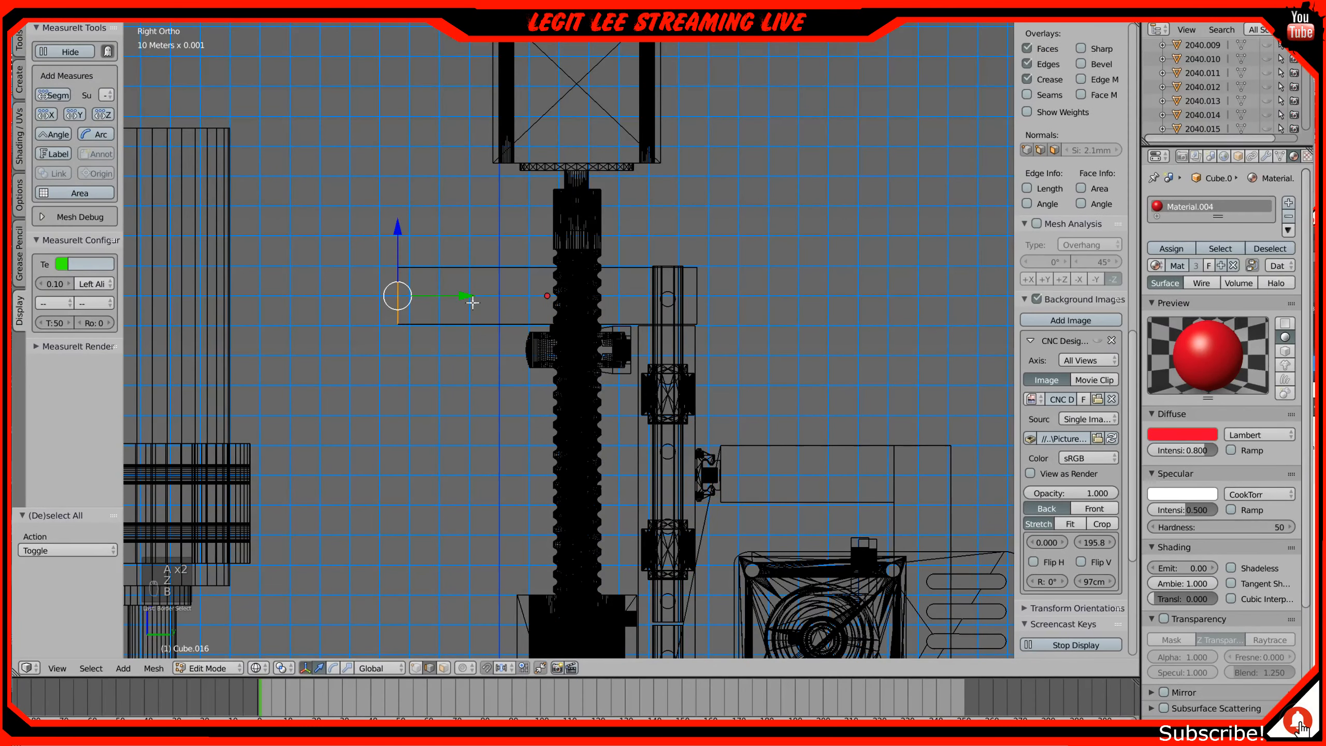
{"action": "left_click_drag", "start_coordinate": [468, 296], "coordinate": [565, 301]}
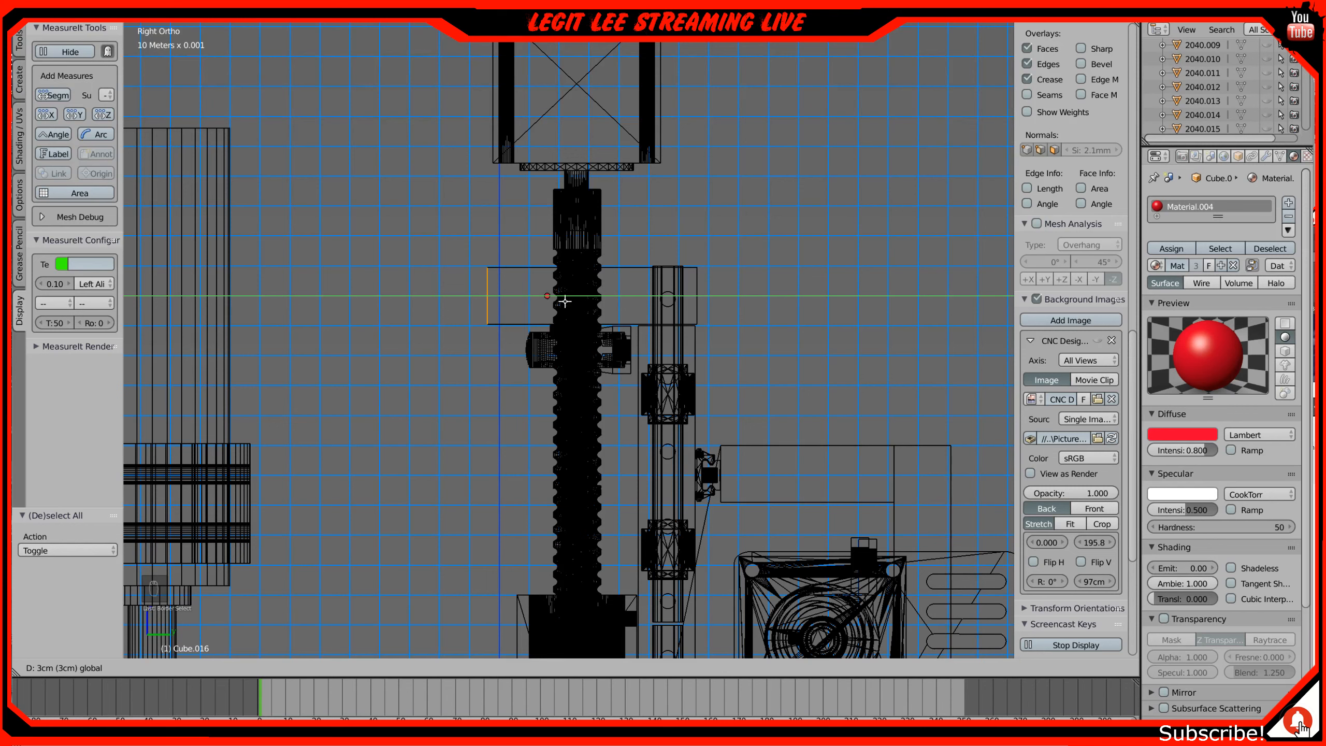
{"action": "left_click_drag", "start_coordinate": [565, 301], "coordinate": [549, 308]}
Step: Move the upper plate's front-end vertices -6 mm along Y and leave Edit Mode
{"action": "scroll", "coordinate": [547, 308], "scroll_direction": "up", "scroll_amount": 4}
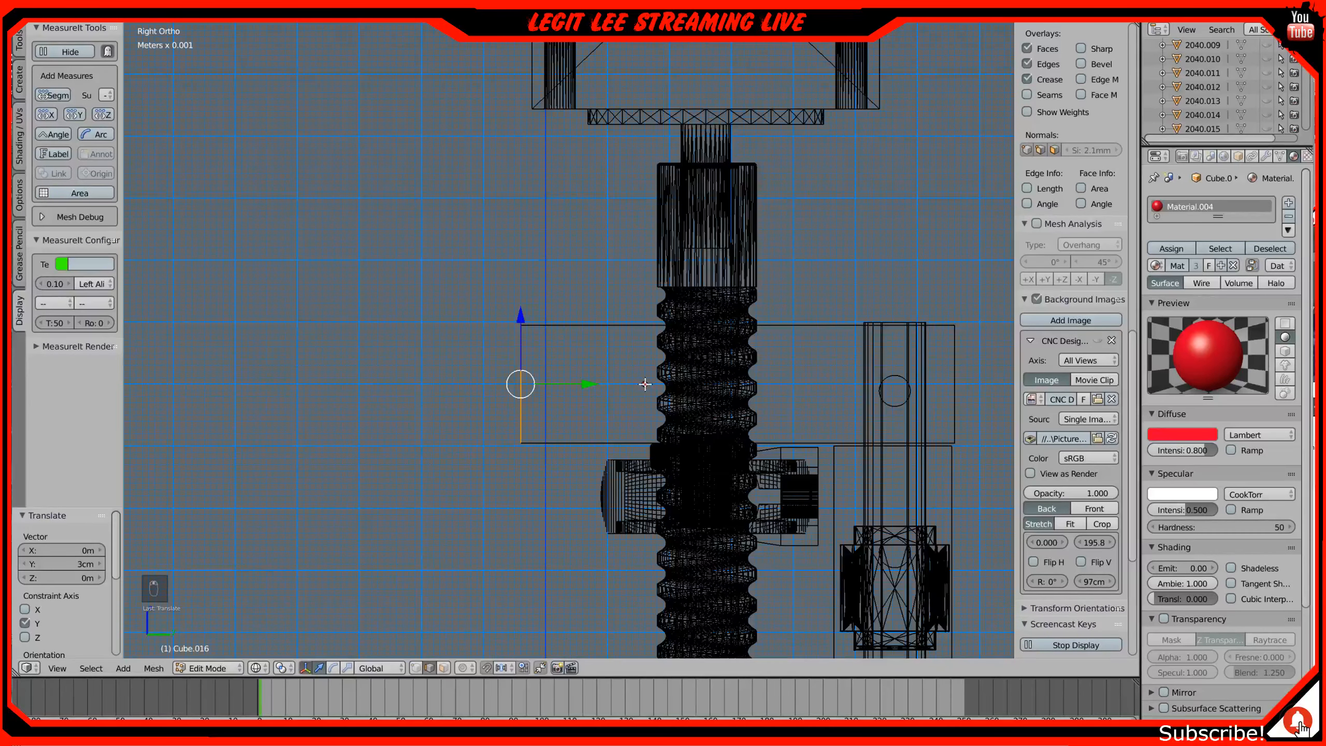
{"action": "key", "text": "g"}
{"action": "key", "text": "y"}
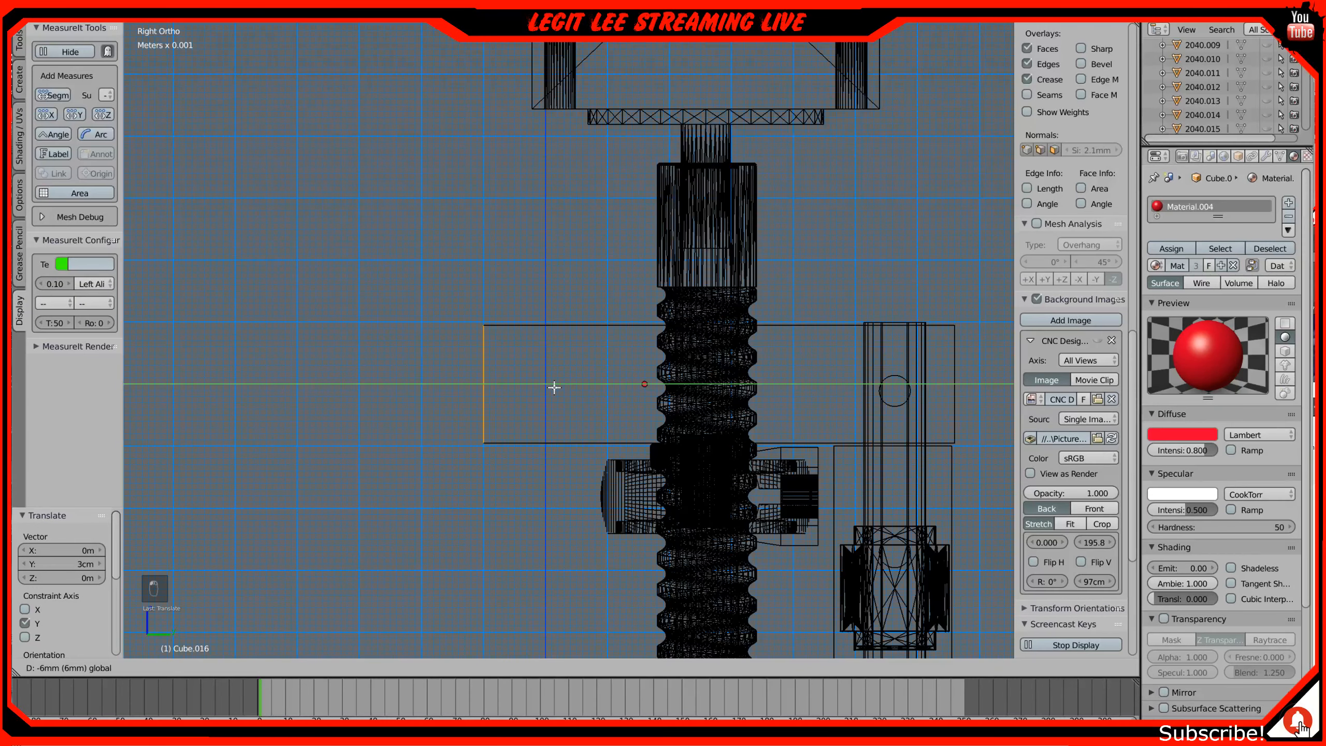
{"action": "left_click", "coordinate": [554, 387]}
{"action": "scroll", "coordinate": [612, 413], "scroll_direction": "down", "scroll_amount": 3}
{"action": "scroll", "coordinate": [574, 423], "scroll_direction": "down", "scroll_amount": 8, "text": "shift"}
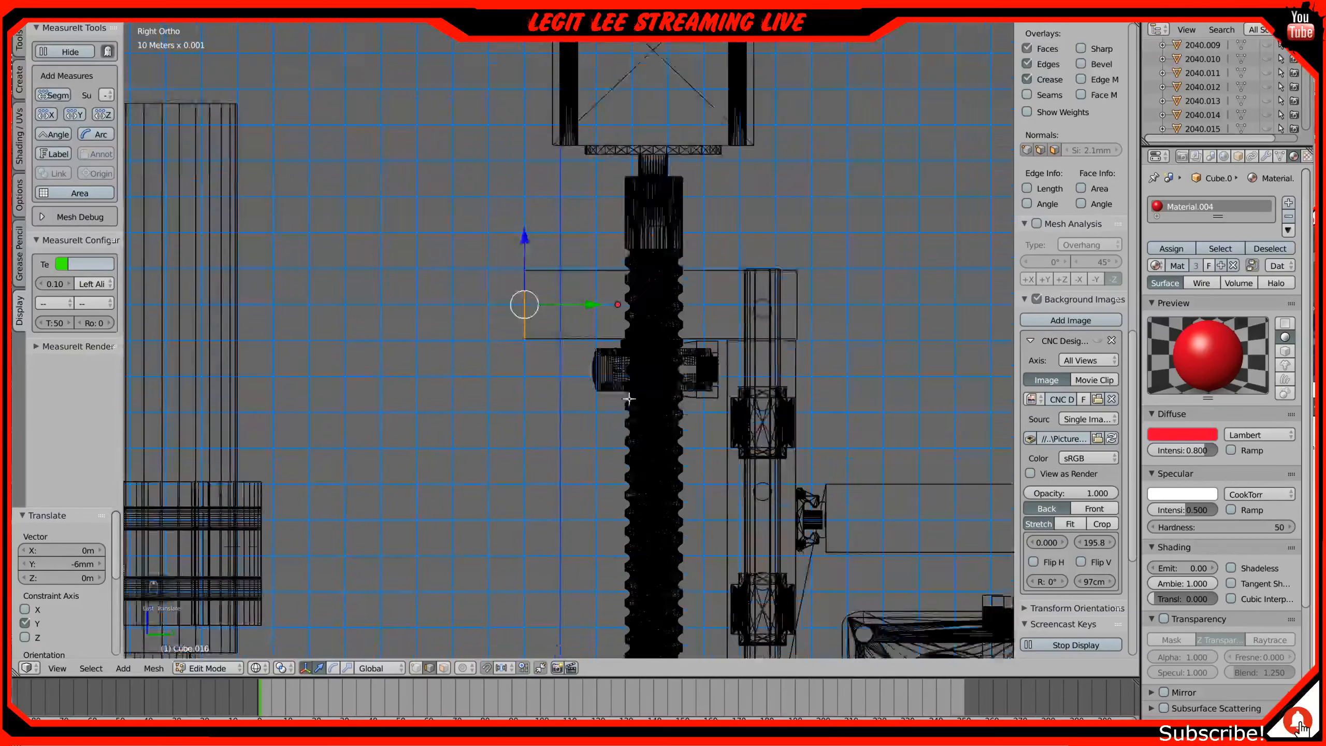
{"action": "middle_click_drag", "start_coordinate": [573, 427], "coordinate": [605, 145], "text": "shift"}
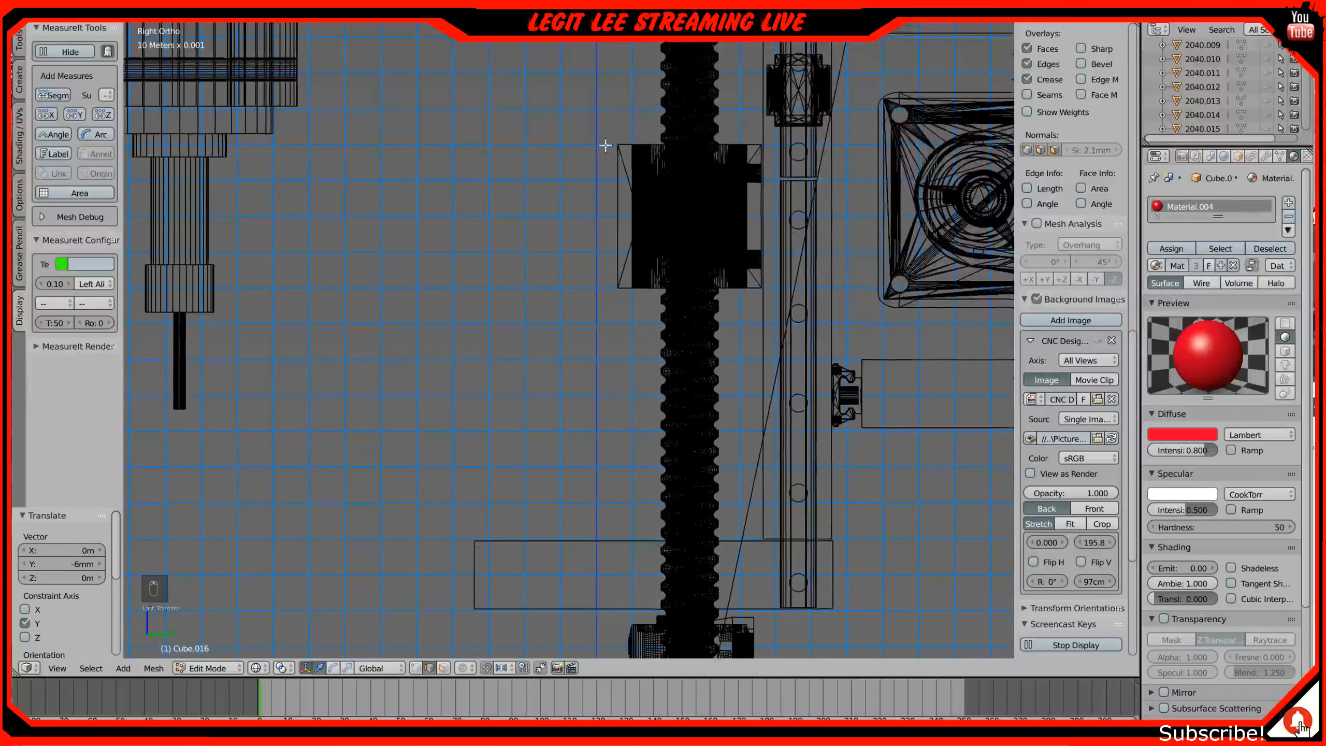
{"action": "key", "text": "Tab"}
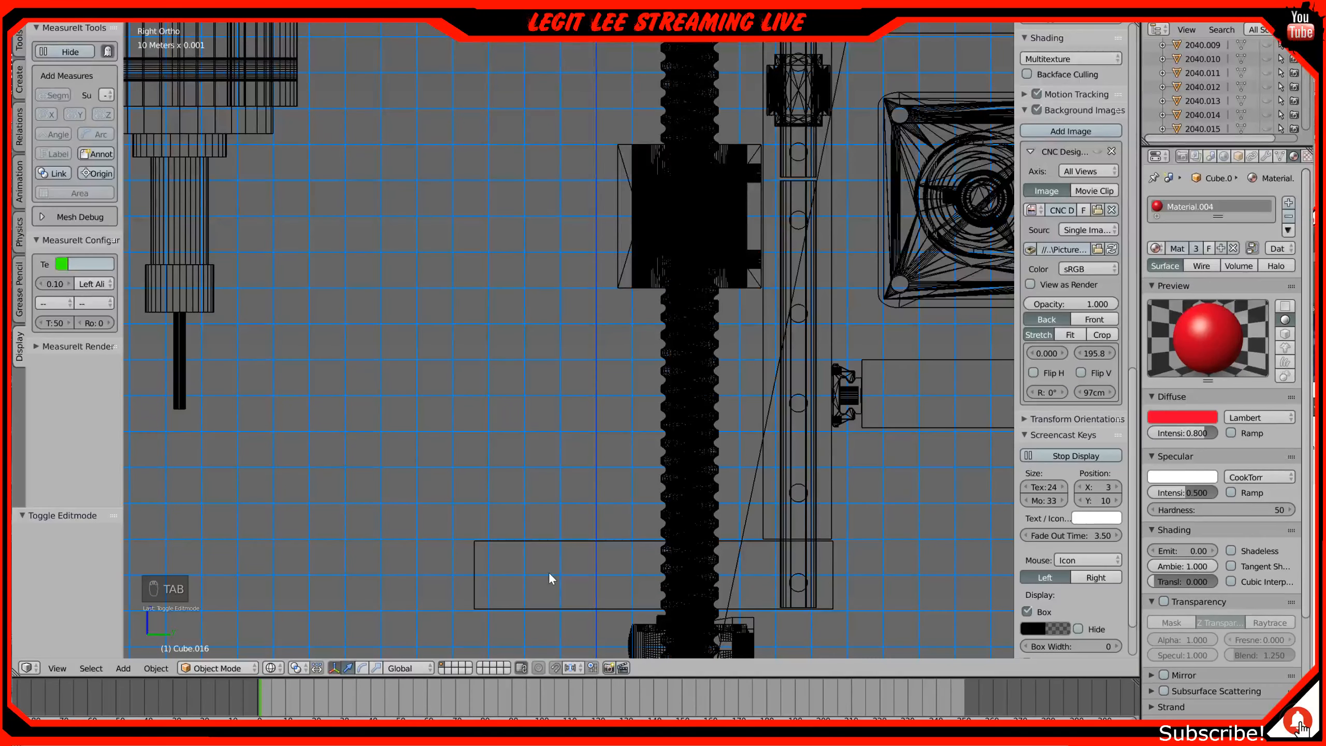
Step: Shorten the red frame's lower horizontal plate by moving its front-end vertices 2 cm along Y in Edit Mode
{"action": "right_click", "coordinate": [575, 542]}
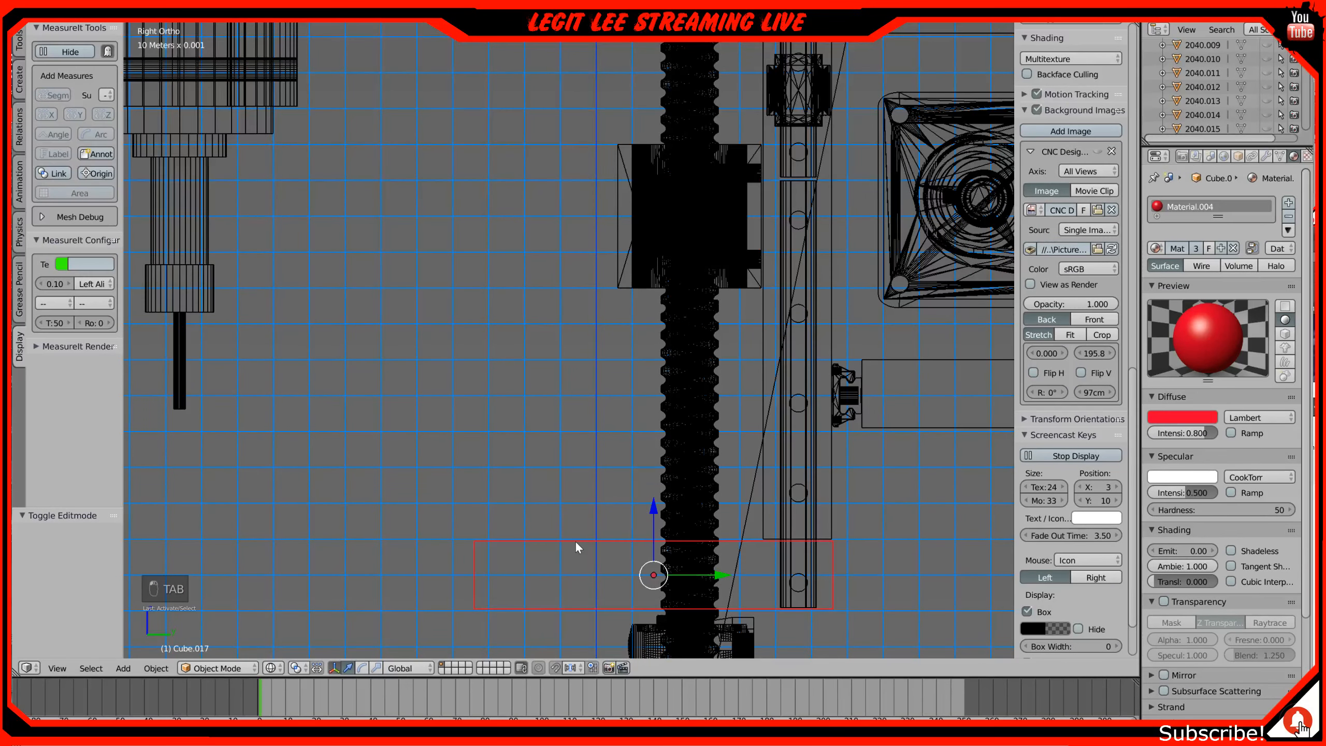
{"action": "key", "text": "Tab"}
{"action": "key", "text": "a"}
{"action": "key", "text": "a"}
{"action": "key", "text": "a"}
{"action": "key", "text": "z"}
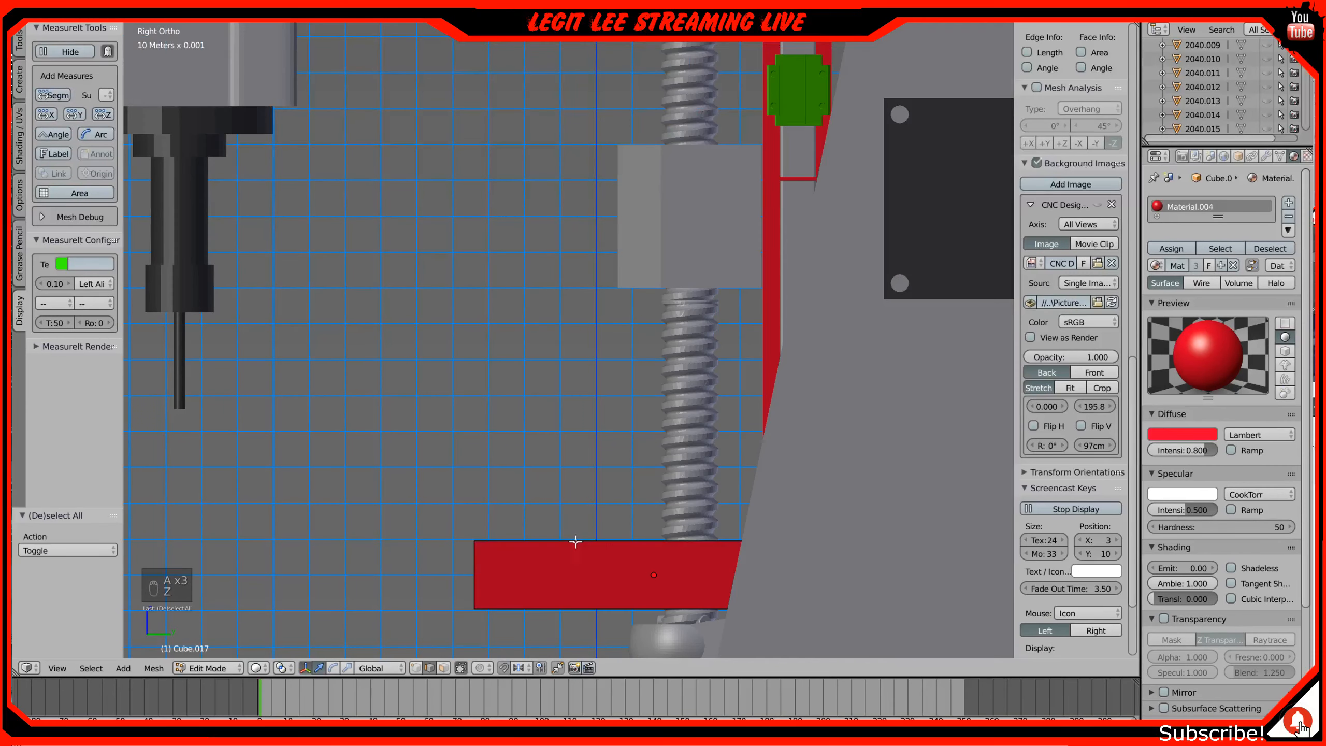
{"action": "key", "text": "b"}
{"action": "key", "text": "z"}
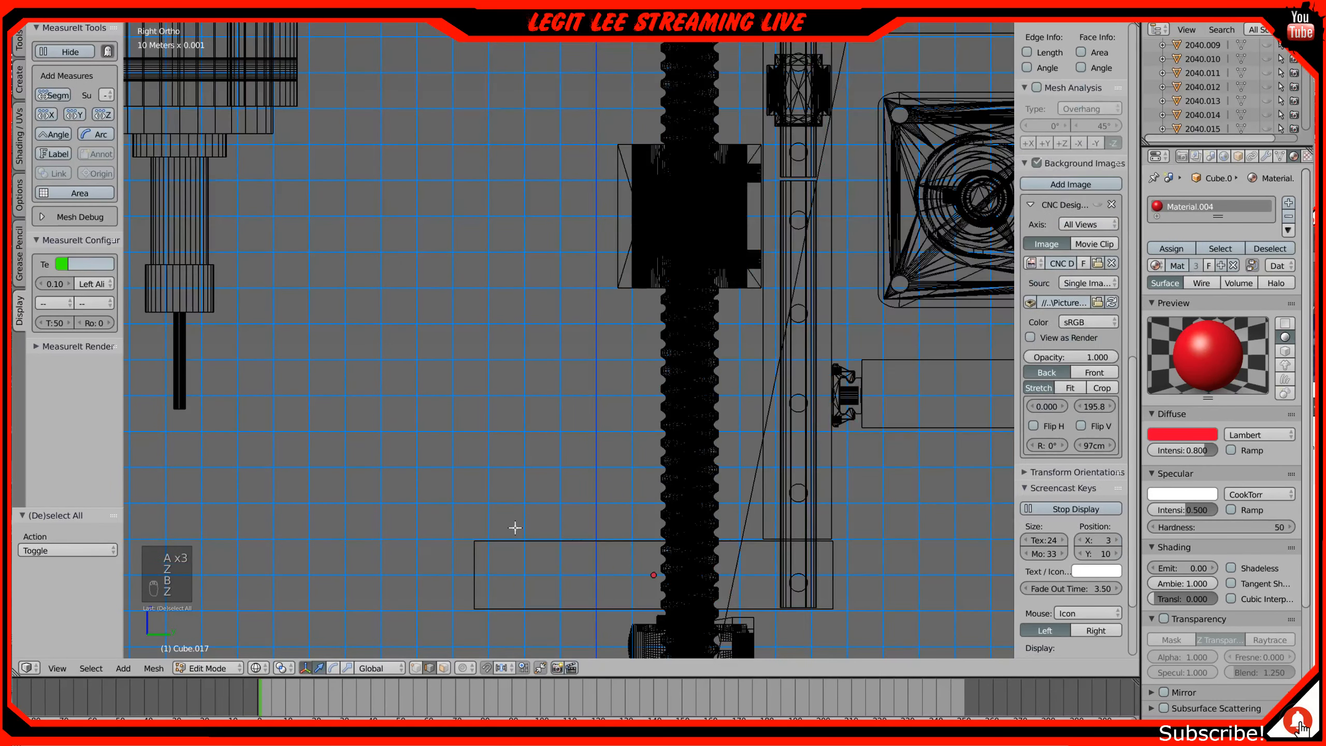
{"action": "left_click_drag", "start_coordinate": [438, 521], "coordinate": [527, 647]}
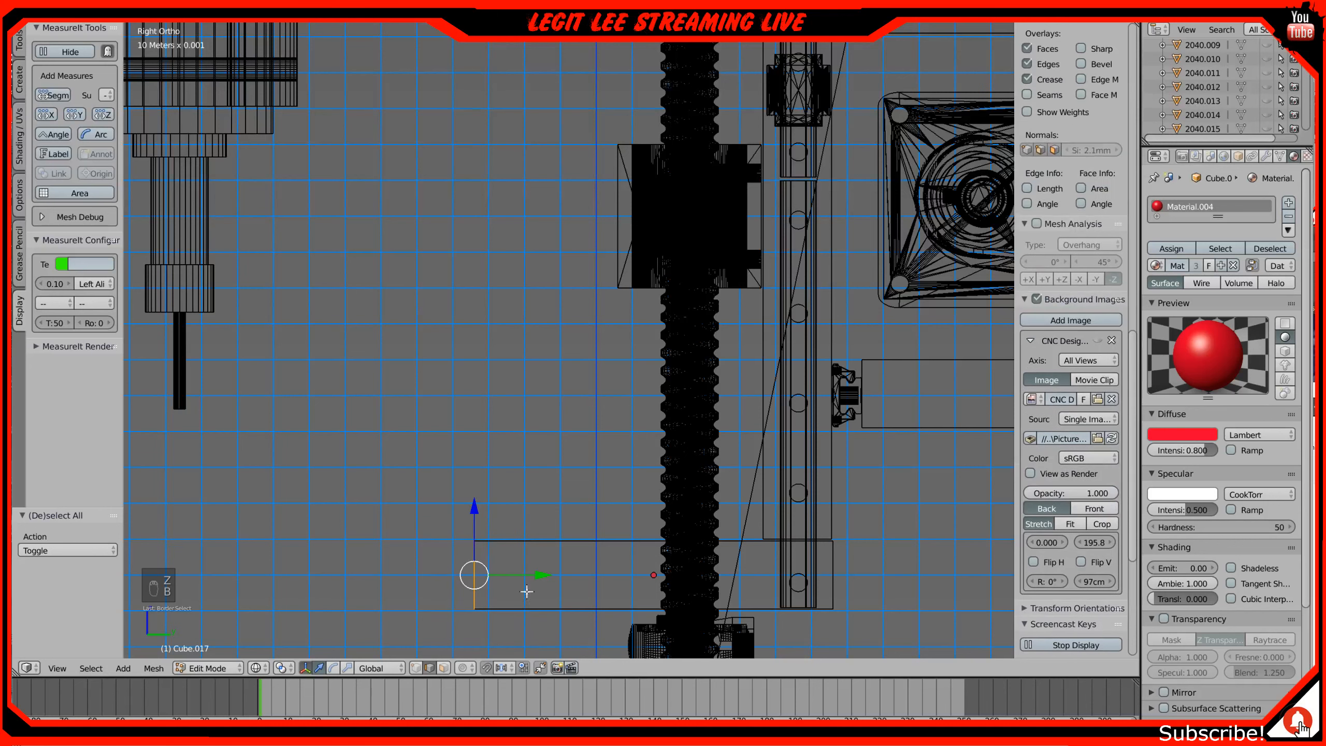
{"action": "left_click_drag", "start_coordinate": [533, 575], "coordinate": [591, 574]}
{"action": "scroll", "coordinate": [591, 573], "scroll_direction": "up", "scroll_amount": 3}
{"action": "middle_click_drag", "start_coordinate": [591, 574], "coordinate": [668, 180], "text": "shift"}
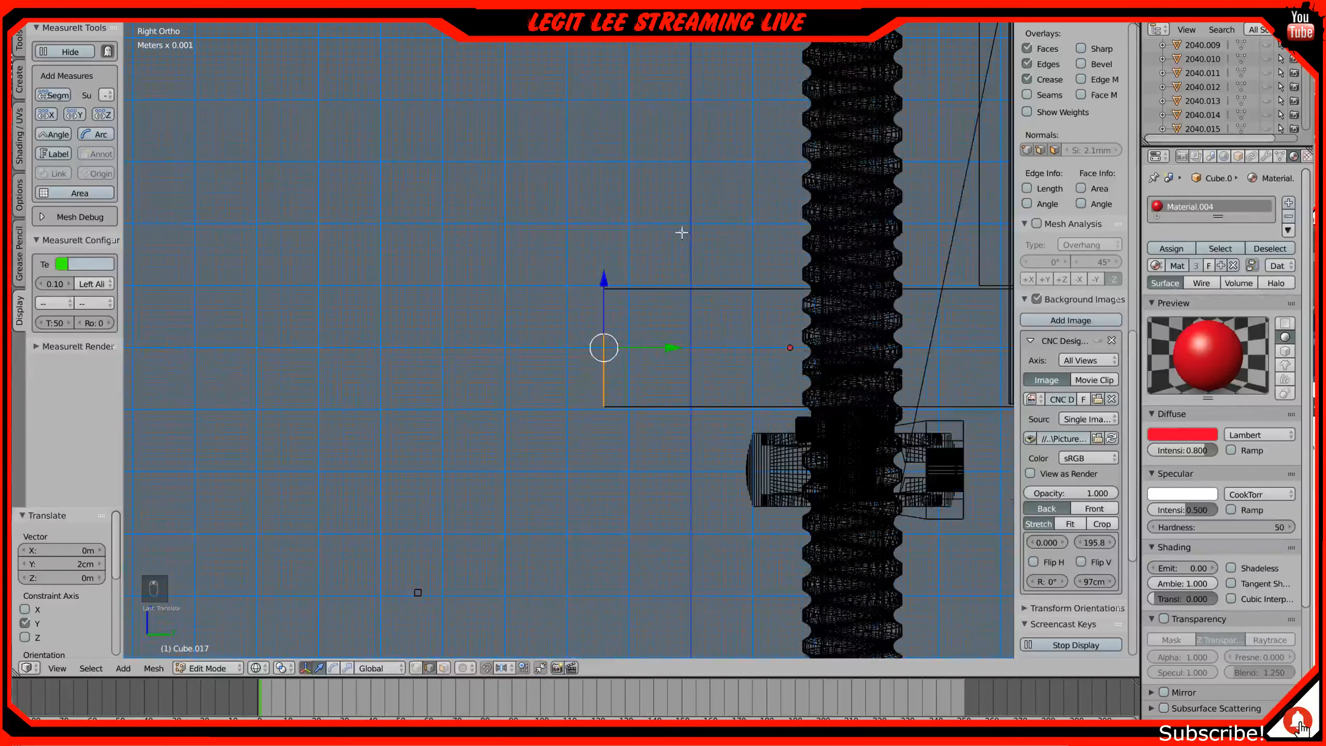
Step: Adjust the lower red plate's front-end vertices by -6 mm and 1 cm along Y to match the upper plate, then leave Edit Mode
{"action": "left_click_drag", "start_coordinate": [676, 347], "coordinate": [640, 350]}
{"action": "scroll", "coordinate": [626, 254], "scroll_direction": "down", "scroll_amount": 6}
{"action": "middle_click_drag", "start_coordinate": [626, 254], "coordinate": [608, 353], "text": "shift"}
{"action": "scroll", "coordinate": [606, 464], "scroll_direction": "down", "scroll_amount": 1}
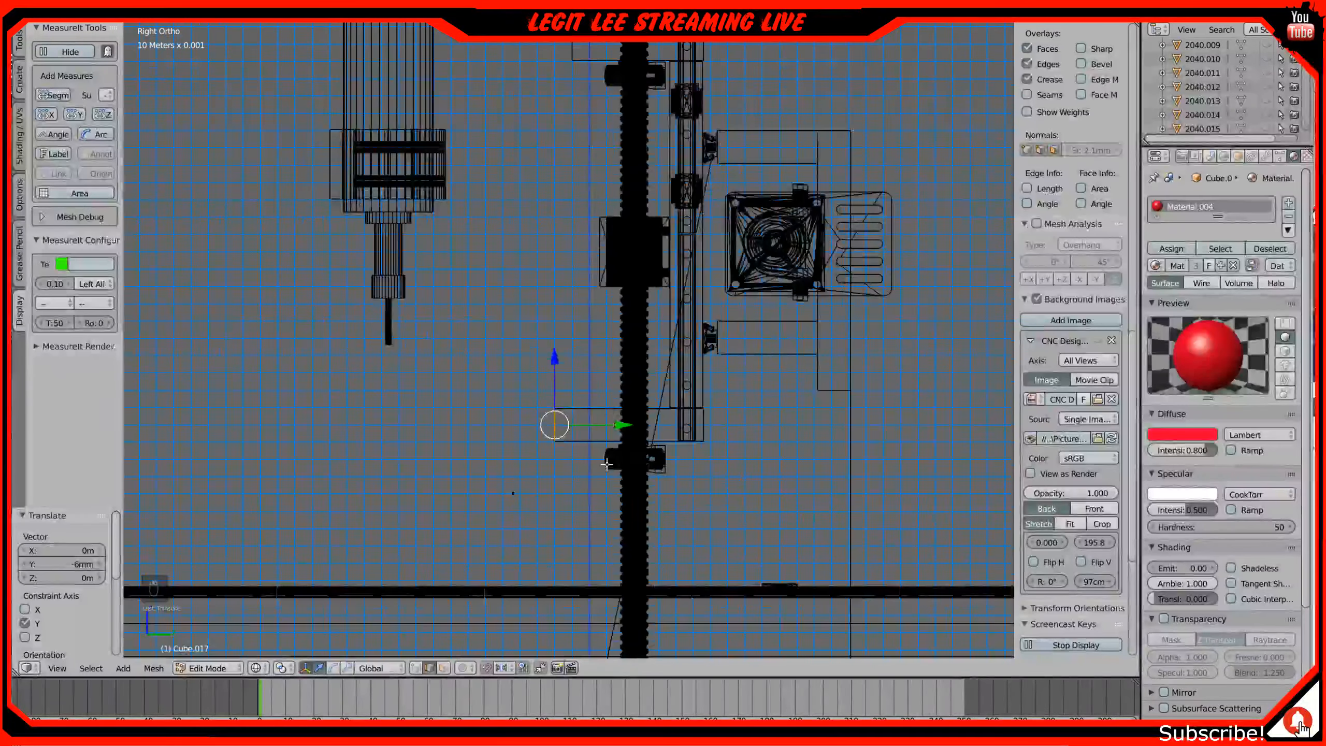
{"action": "scroll", "coordinate": [606, 464], "scroll_direction": "up", "scroll_amount": 5}
{"action": "left_click_drag", "start_coordinate": [605, 552], "coordinate": [628, 552]}
{"action": "scroll", "coordinate": [625, 431], "scroll_direction": "down", "scroll_amount": 4}
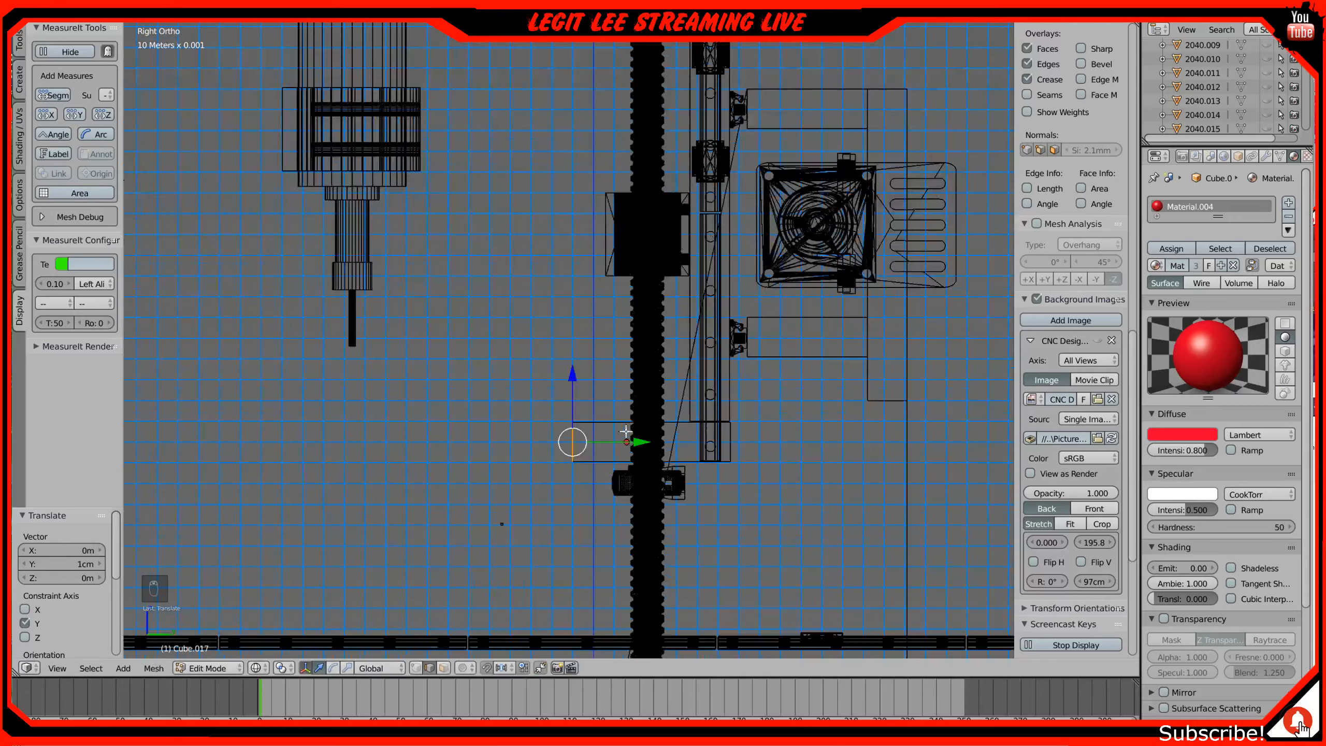
{"action": "middle_click_drag", "start_coordinate": [608, 348], "coordinate": [605, 493], "text": "shift"}
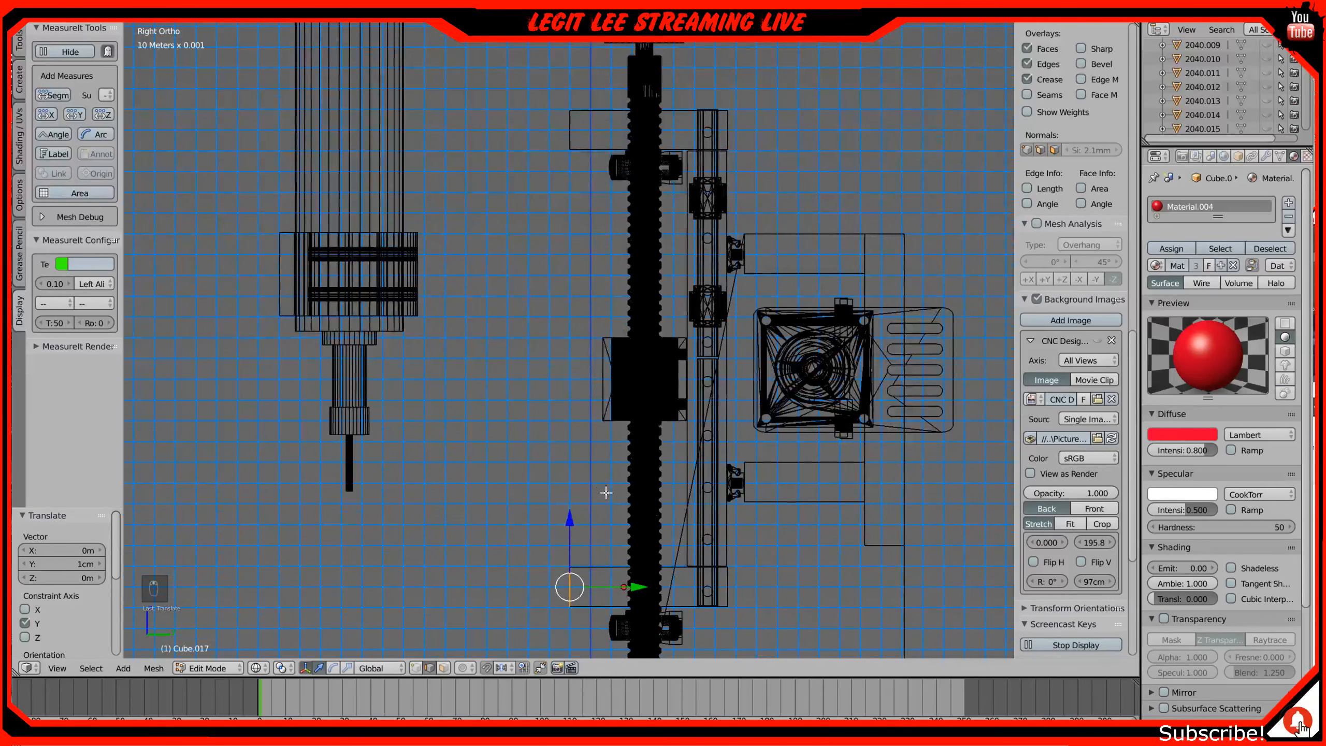
{"action": "key", "text": "z"}
{"action": "key", "text": "Tab"}
Step: Select the bearing block below the lower red plate and move it 4 cm up along Z to above the plate
{"action": "middle_click_drag", "start_coordinate": [545, 445], "coordinate": [589, 450]}
{"action": "scroll", "coordinate": [640, 456], "scroll_direction": "up", "scroll_amount": 3}
{"action": "right_click", "coordinate": [670, 638]}
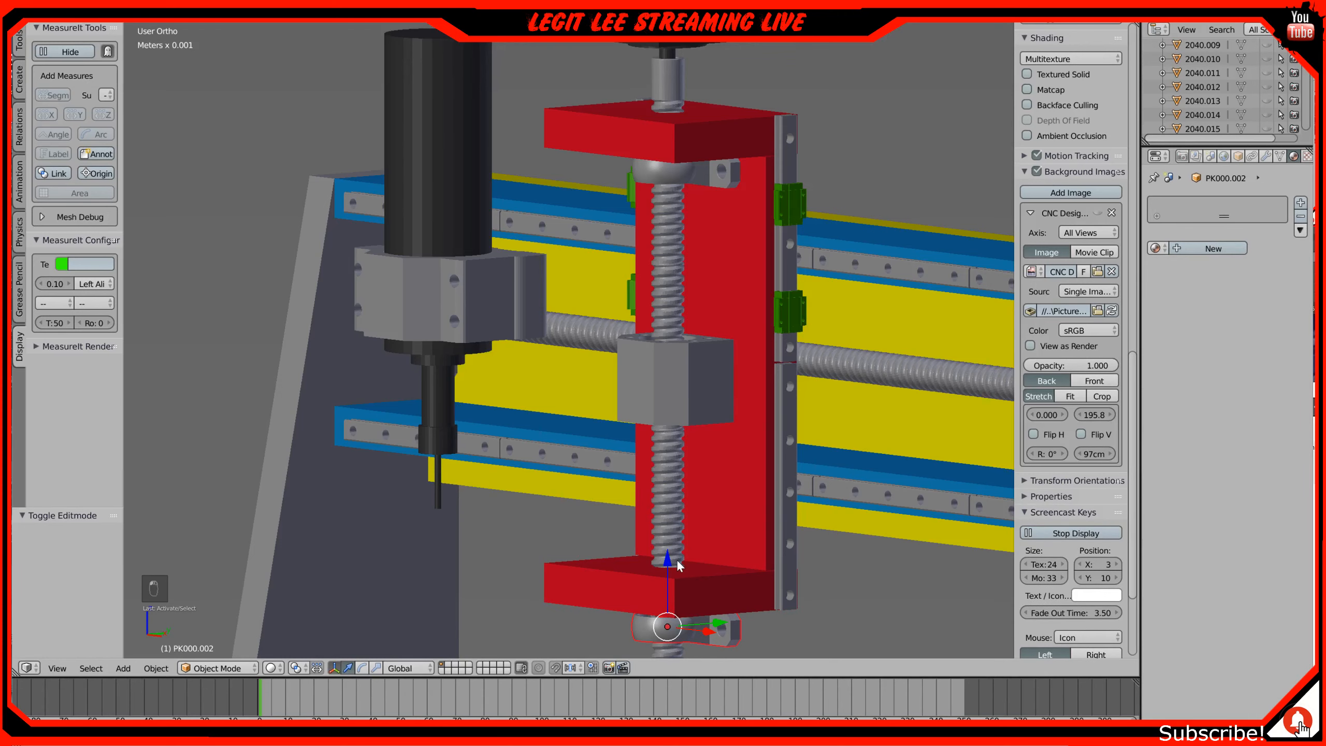
{"action": "key", "text": "KP_3"}
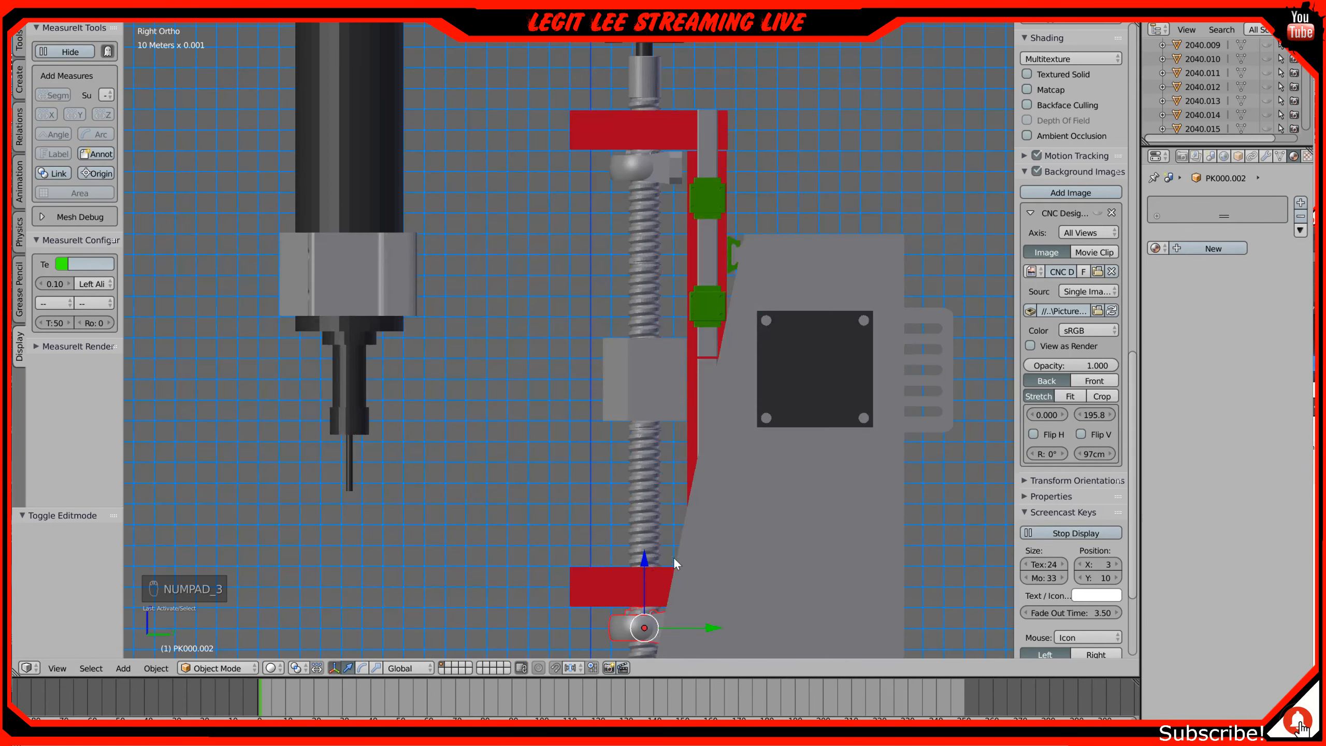
{"action": "left_click", "coordinate": [644, 561]}
{"action": "left_click_drag", "start_coordinate": [645, 563], "coordinate": [650, 489]}
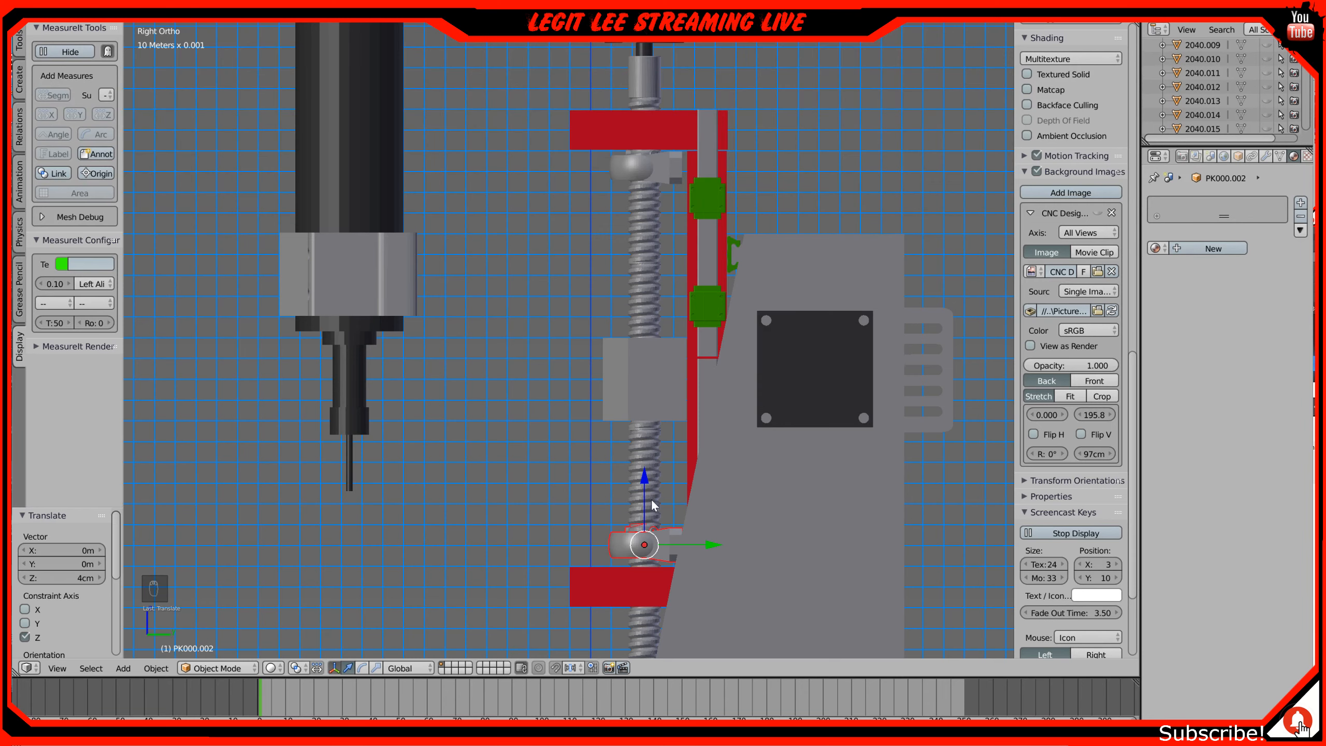
Step: Seat the lower bearing block on the lower red plate's upper face in wireframe, finishing with a -3 mm move along Z
{"action": "scroll", "coordinate": [657, 446], "scroll_direction": "up", "scroll_amount": 2}
{"action": "scroll", "coordinate": [662, 434], "scroll_direction": "up", "scroll_amount": 3}
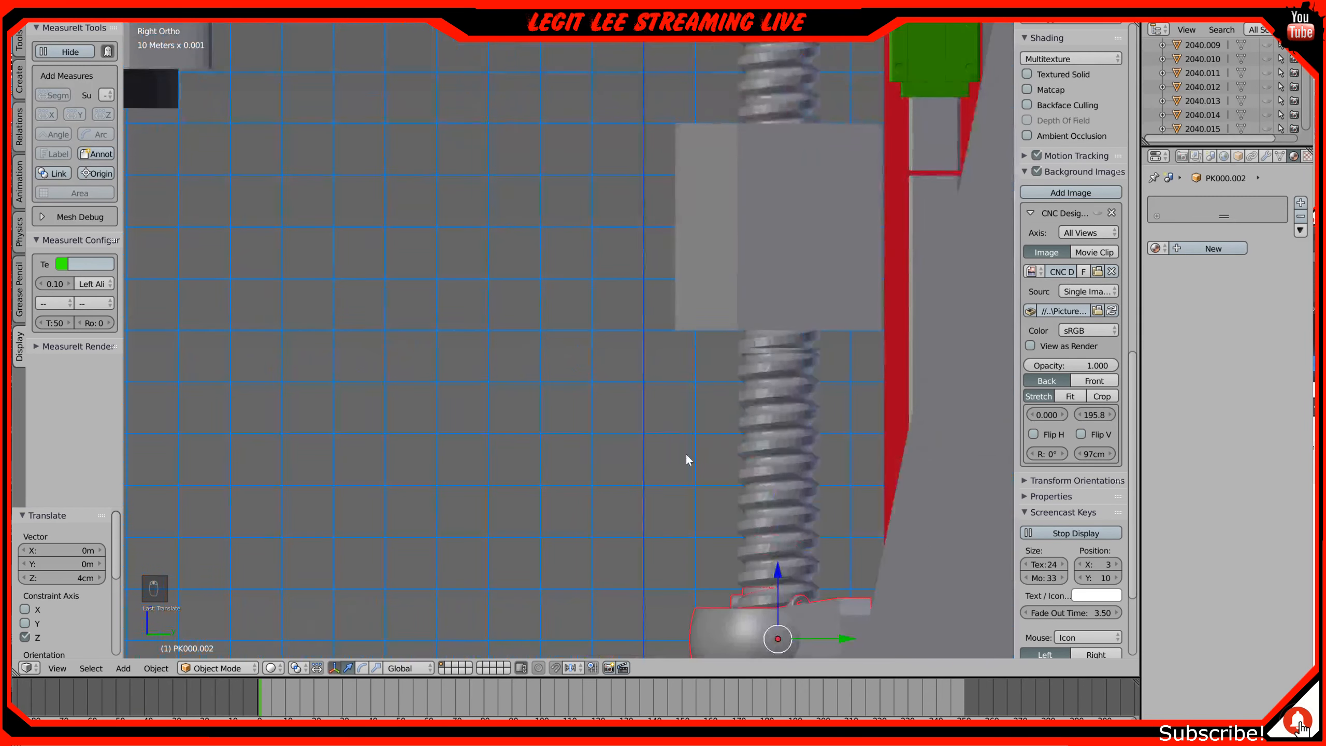
{"action": "key", "text": "z"}
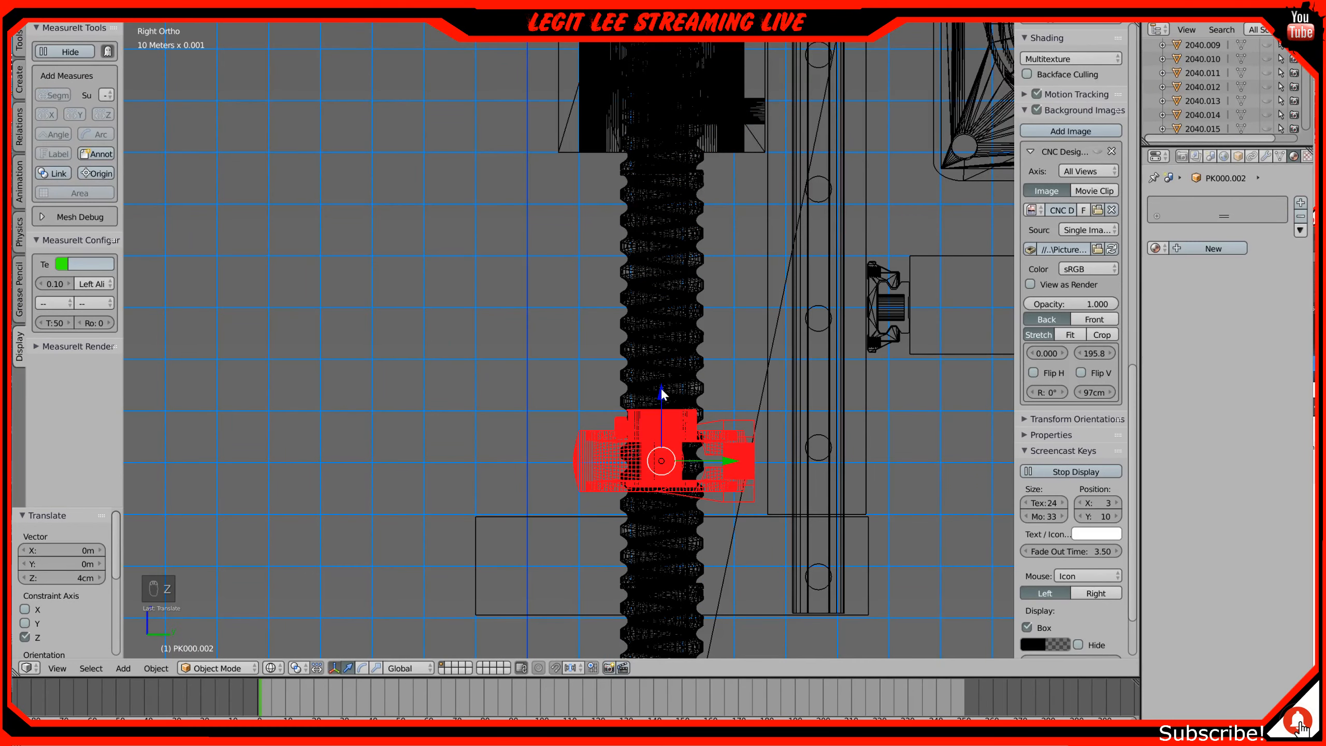
{"action": "left_click_drag", "start_coordinate": [659, 387], "coordinate": [659, 394]}
{"action": "scroll", "coordinate": [666, 414], "scroll_direction": "up", "scroll_amount": 4}
{"action": "middle_click_drag", "start_coordinate": [667, 417], "coordinate": [573, 163], "text": "shift"}
{"action": "left_click_drag", "start_coordinate": [667, 267], "coordinate": [676, 296]}
Step: Compare the upper and lower bearing blocks' fit against the red plates in side wireframe and in the shaded 3D view
{"action": "scroll", "coordinate": [675, 296], "scroll_direction": "down", "scroll_amount": 3}
{"action": "middle_click_drag", "start_coordinate": [679, 307], "coordinate": [682, 589], "text": "shift"}
{"action": "middle_click_drag", "start_coordinate": [683, 206], "coordinate": [675, 586], "text": "shift"}
{"action": "middle_click_drag", "start_coordinate": [664, 230], "coordinate": [657, 474], "text": "shift"}
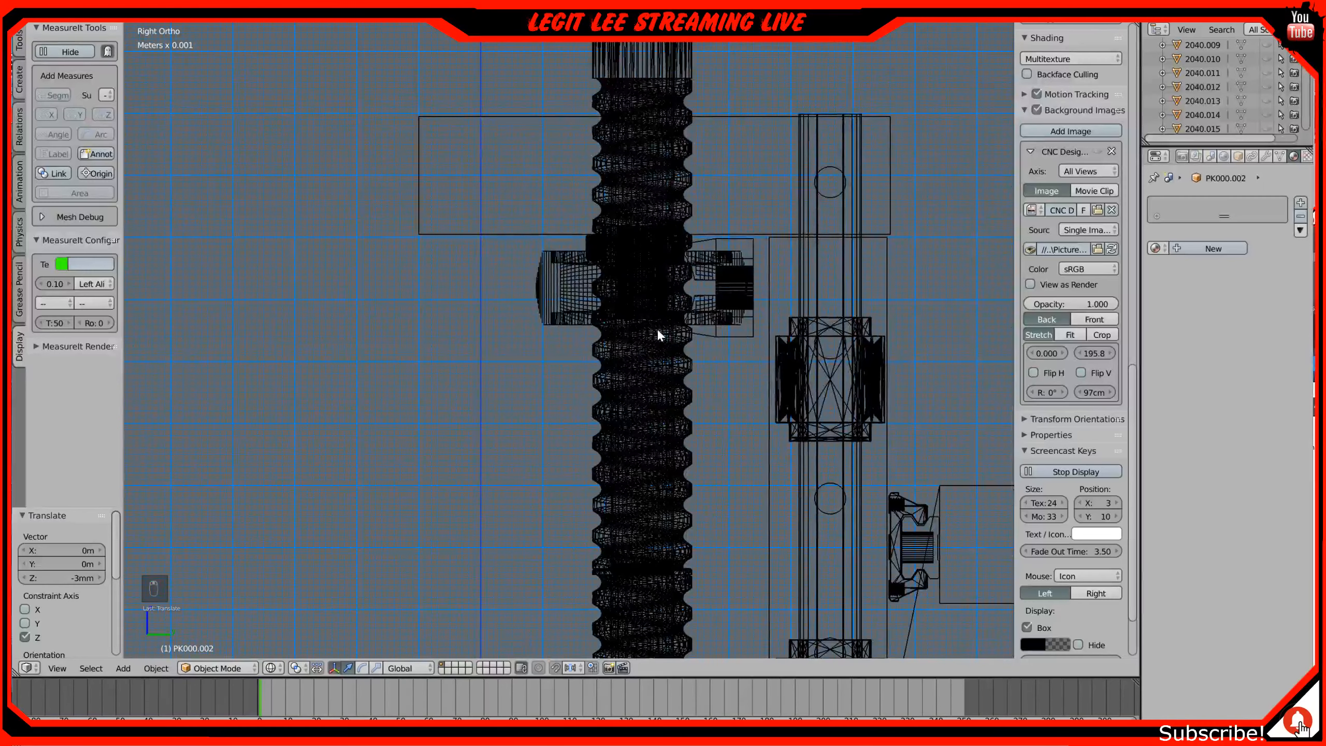
{"action": "scroll", "coordinate": [656, 327], "scroll_direction": "down", "scroll_amount": 4}
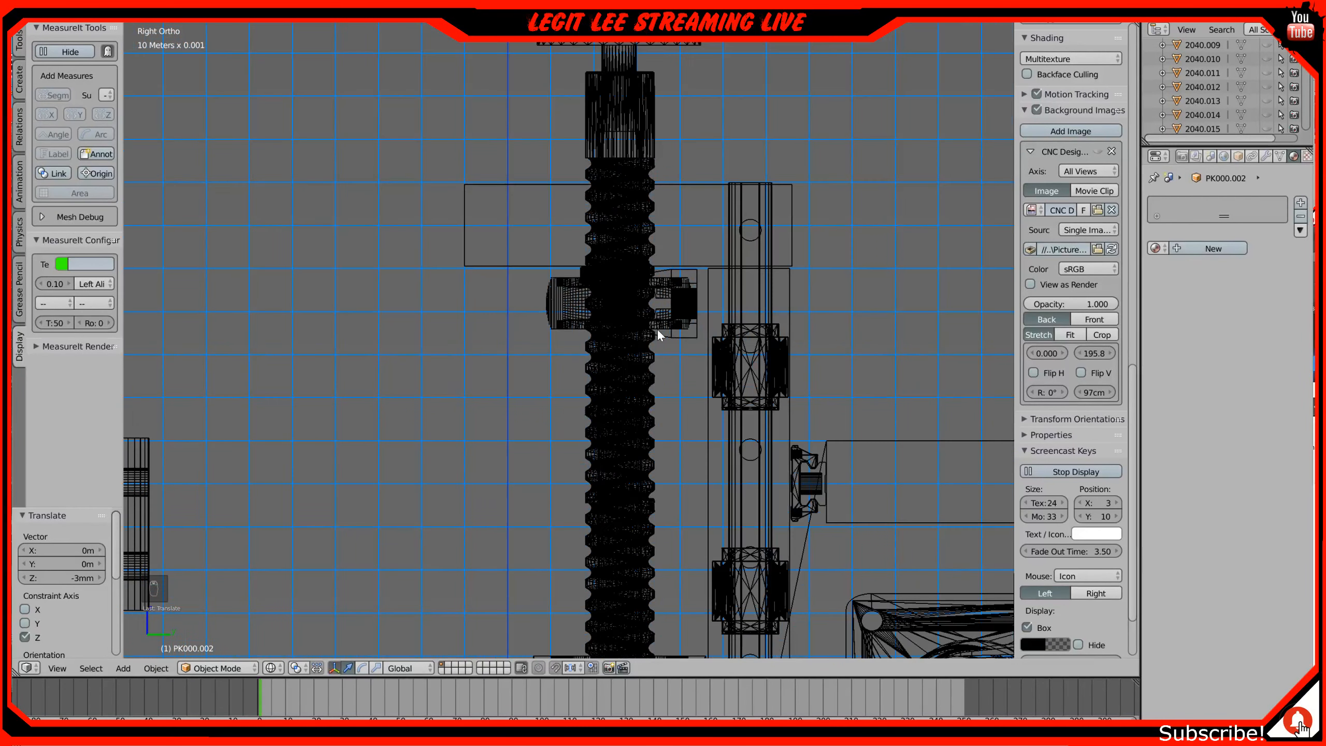
{"action": "key", "text": "z"}
{"action": "scroll", "coordinate": [635, 375], "scroll_direction": "down", "scroll_amount": 2}
{"action": "middle_click_drag", "start_coordinate": [635, 375], "coordinate": [721, 189]}
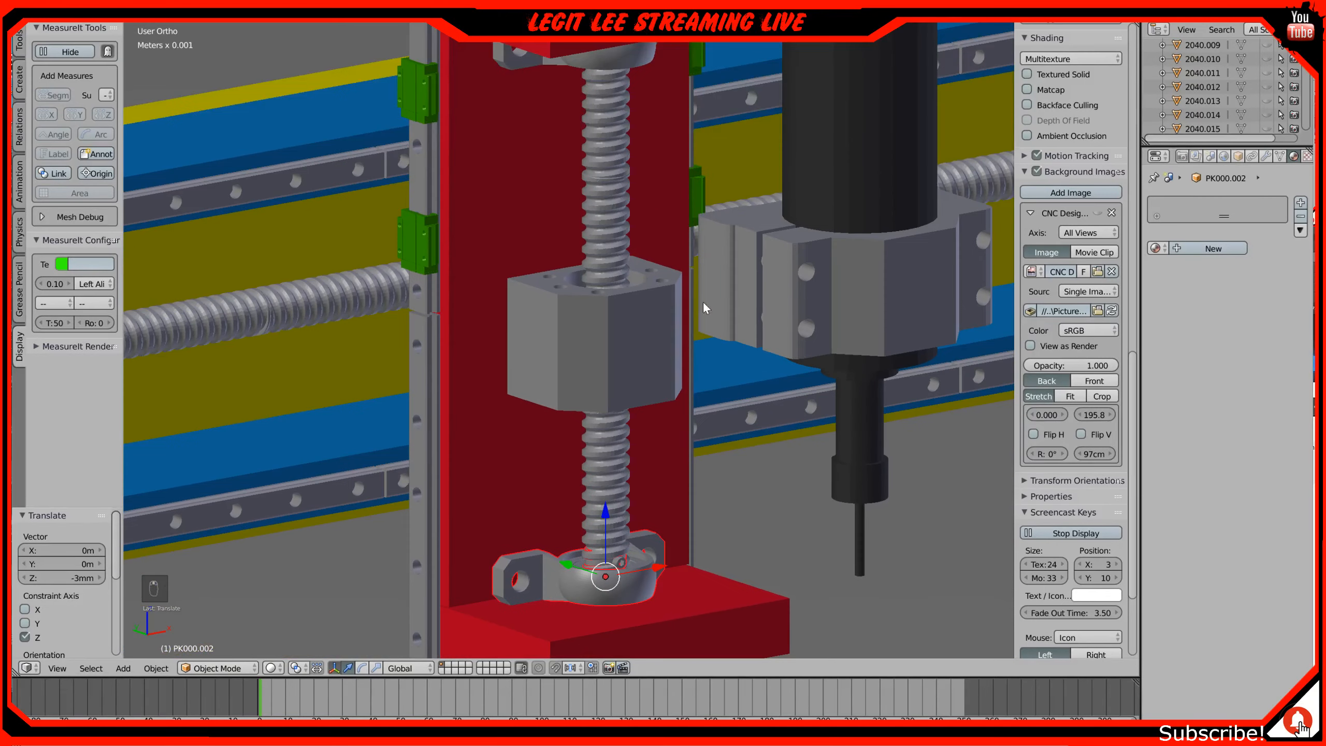
{"action": "middle_click_drag", "start_coordinate": [680, 371], "coordinate": [553, 350]}
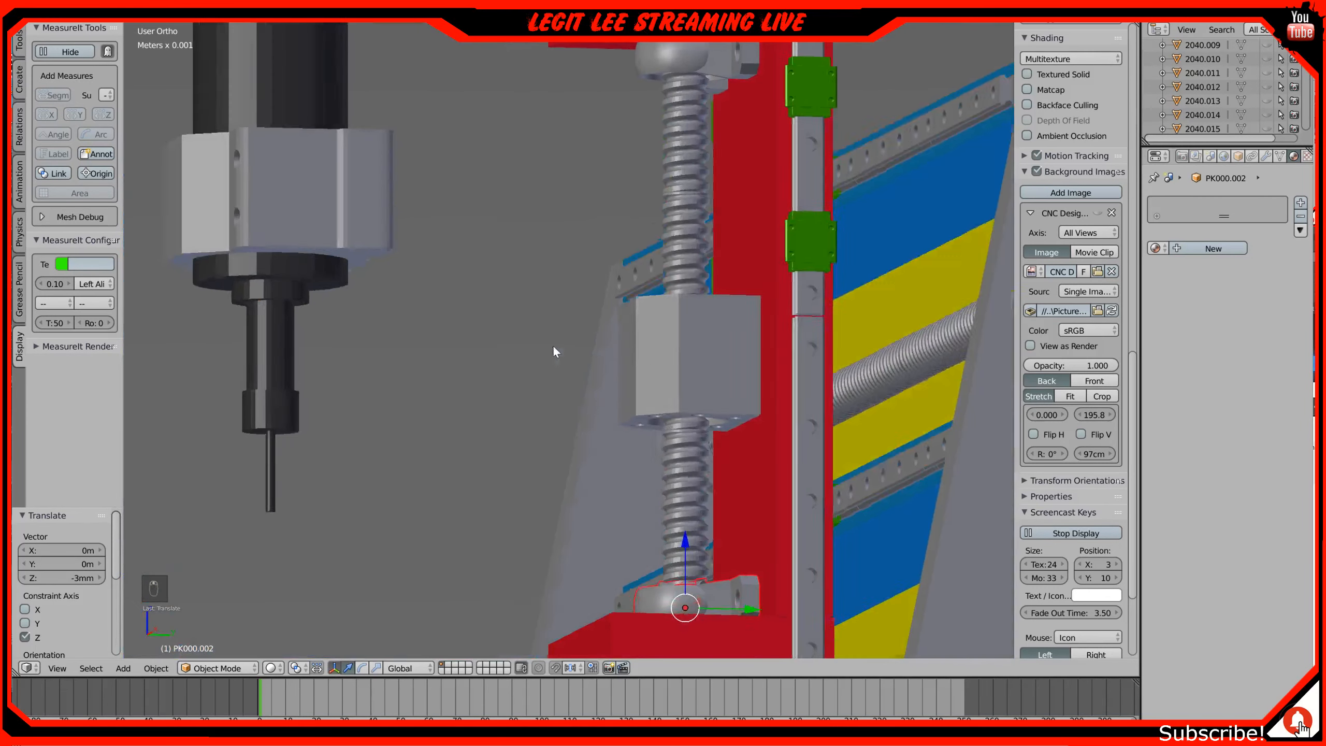
Step: Select the ball nut housing on the vertical screw and rotate it 180° in the top view
{"action": "right_click", "coordinate": [689, 354]}
{"action": "key", "text": "KP_7"}
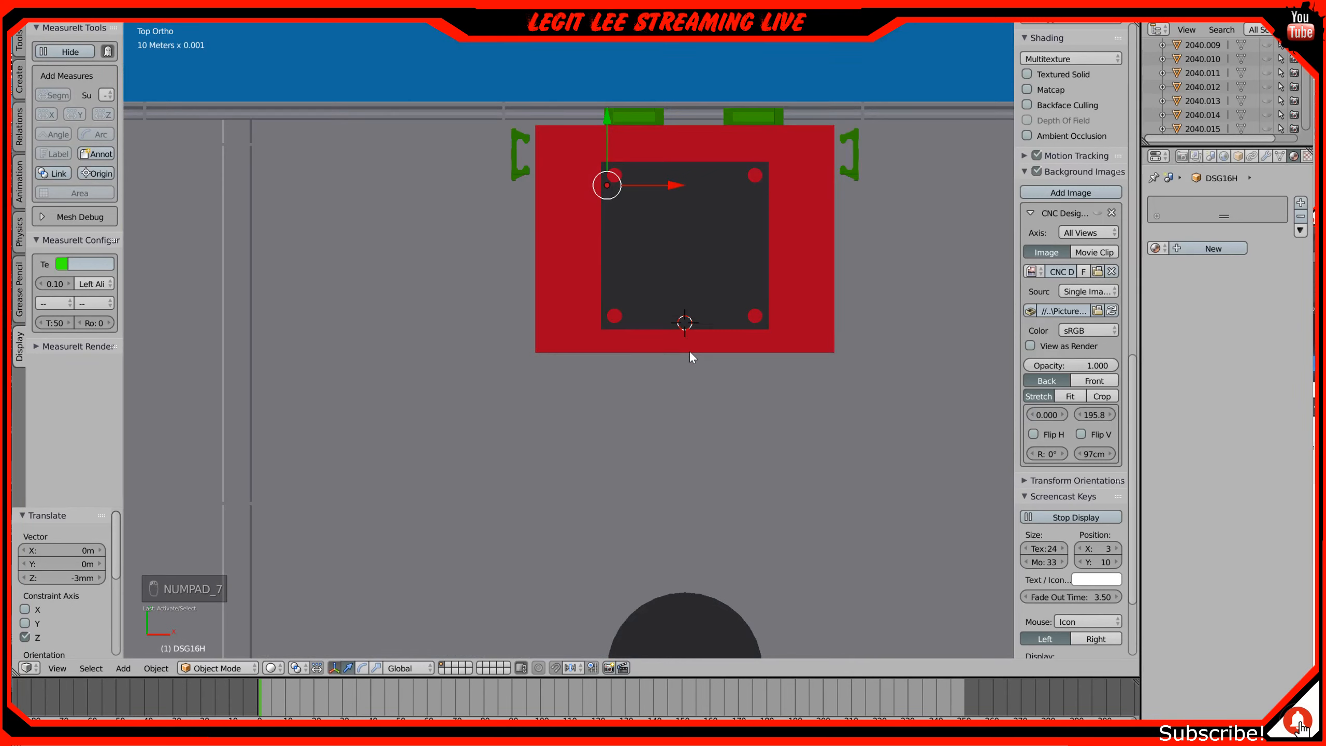
{"action": "key", "text": "z"}
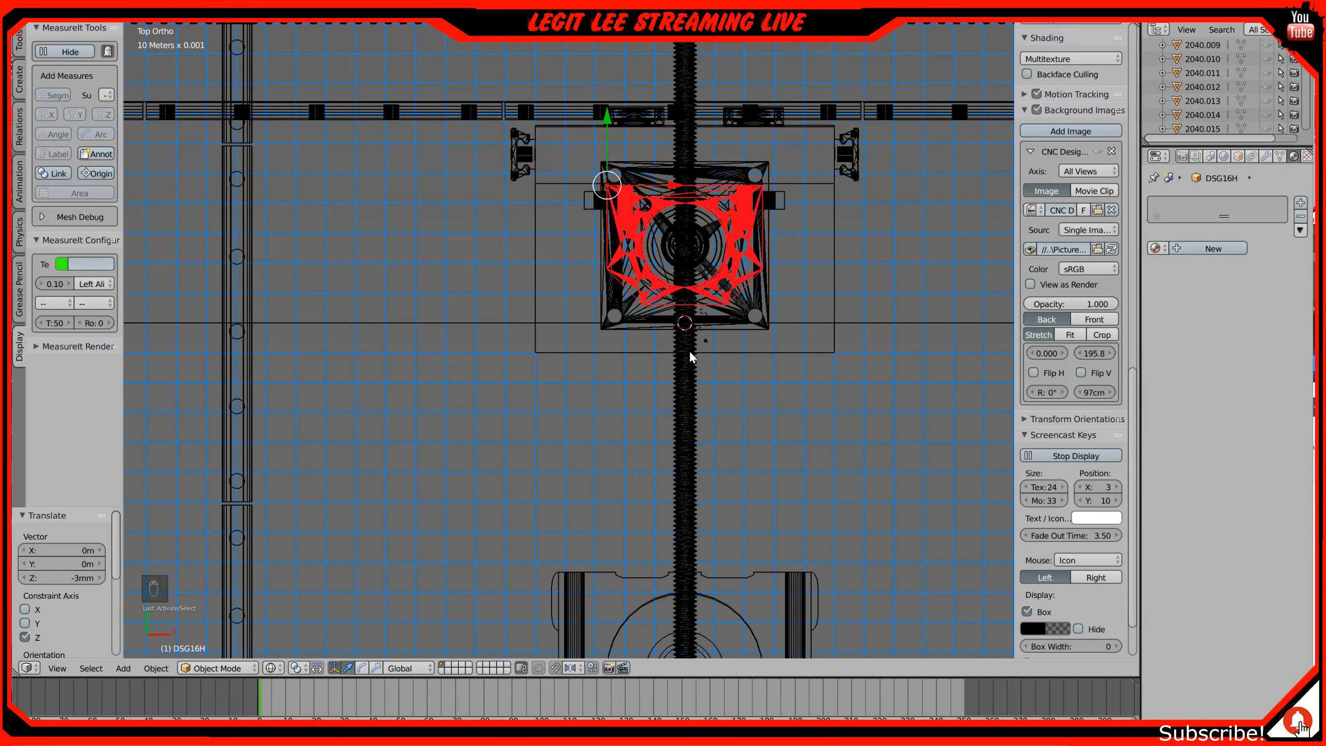
{"action": "type", "text": "r"}
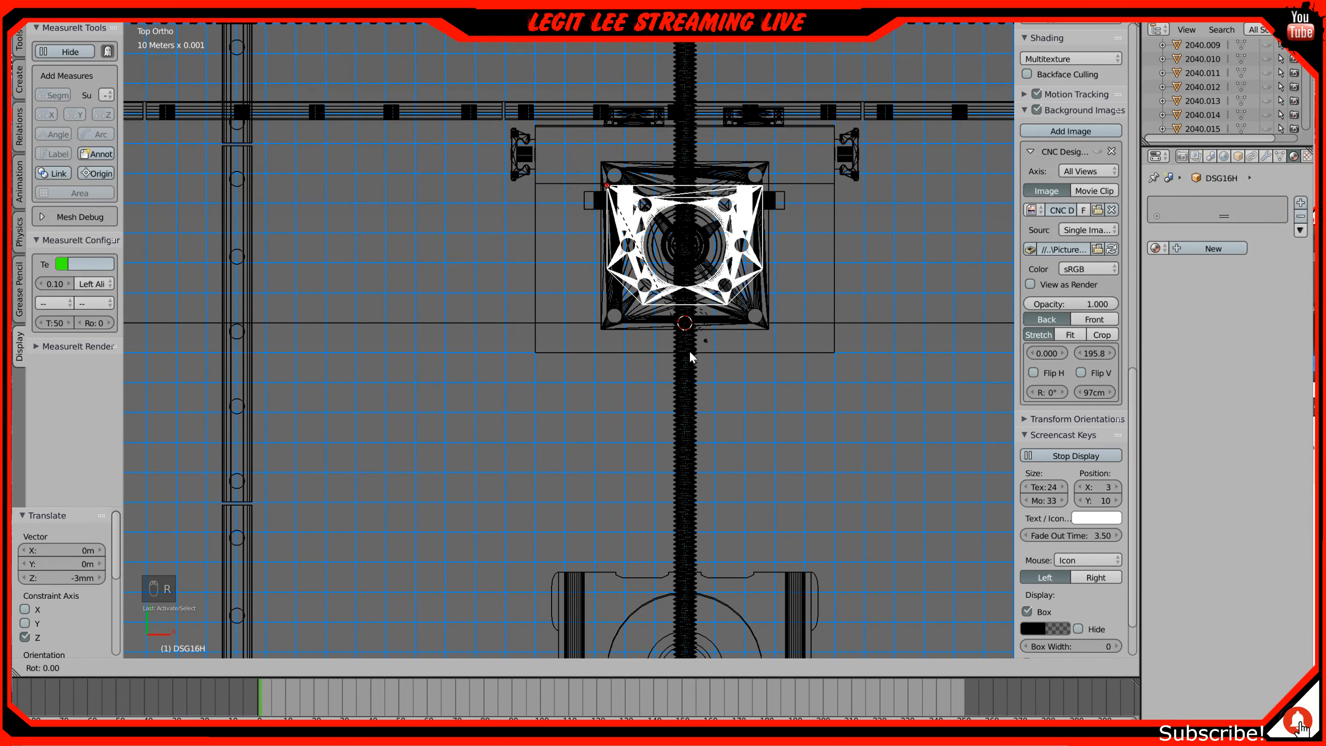
{"action": "type", "text": "180"}
{"action": "key", "text": "Return"}
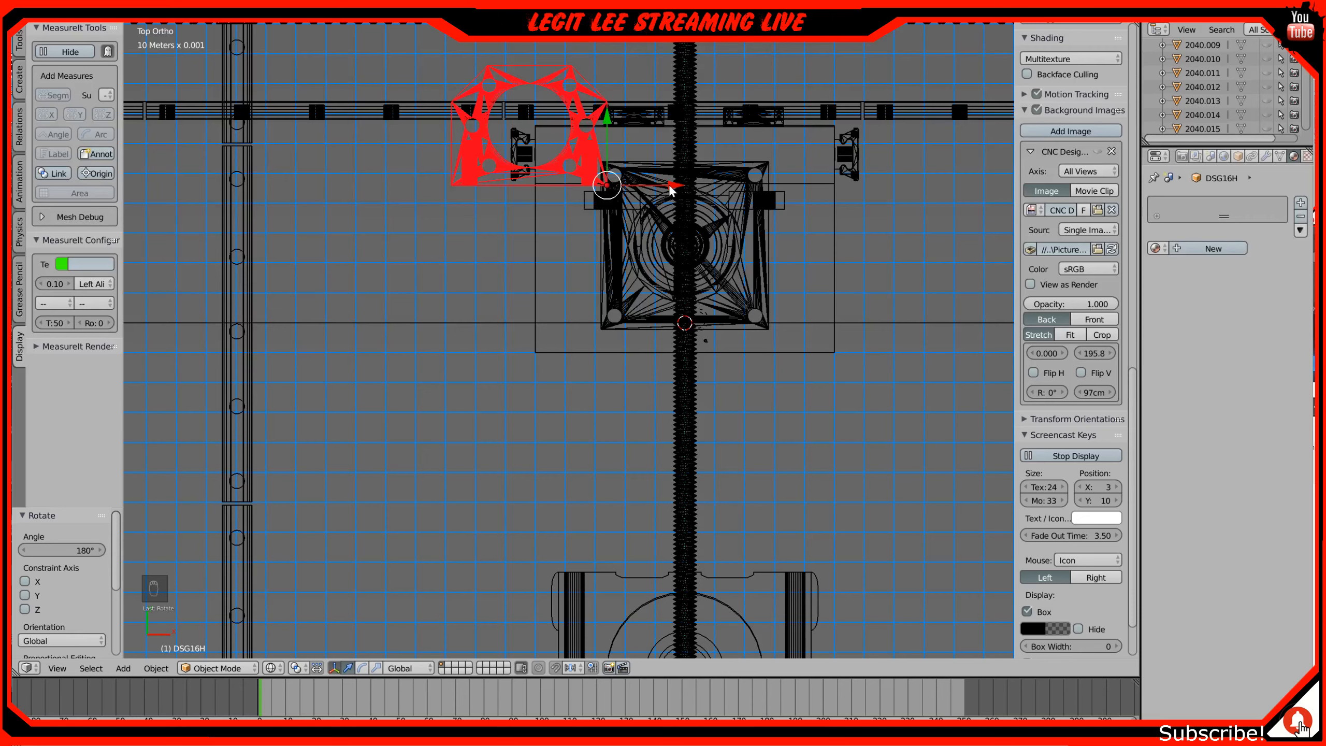
Step: Move the rotated ball nut housing 5 cm and another 2 mm along X to line it up with the vertical screw
{"action": "left_click_drag", "start_coordinate": [670, 188], "coordinate": [815, 204]}
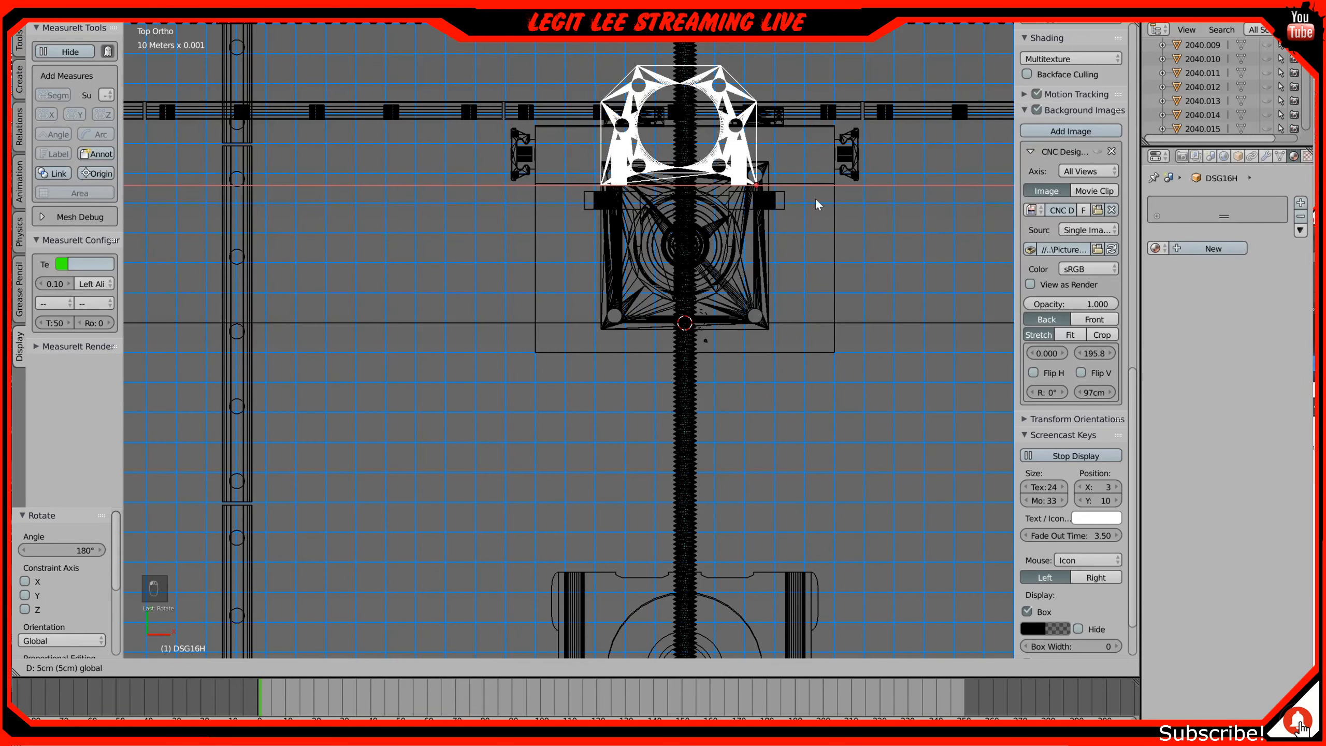
{"action": "left_click", "coordinate": [822, 201]}
{"action": "scroll", "coordinate": [733, 130], "scroll_direction": "up", "scroll_amount": 3}
{"action": "scroll", "coordinate": [721, 232], "scroll_direction": "down", "scroll_amount": 1}
{"action": "middle_click_drag", "start_coordinate": [720, 236], "coordinate": [620, 557], "text": "shift"}
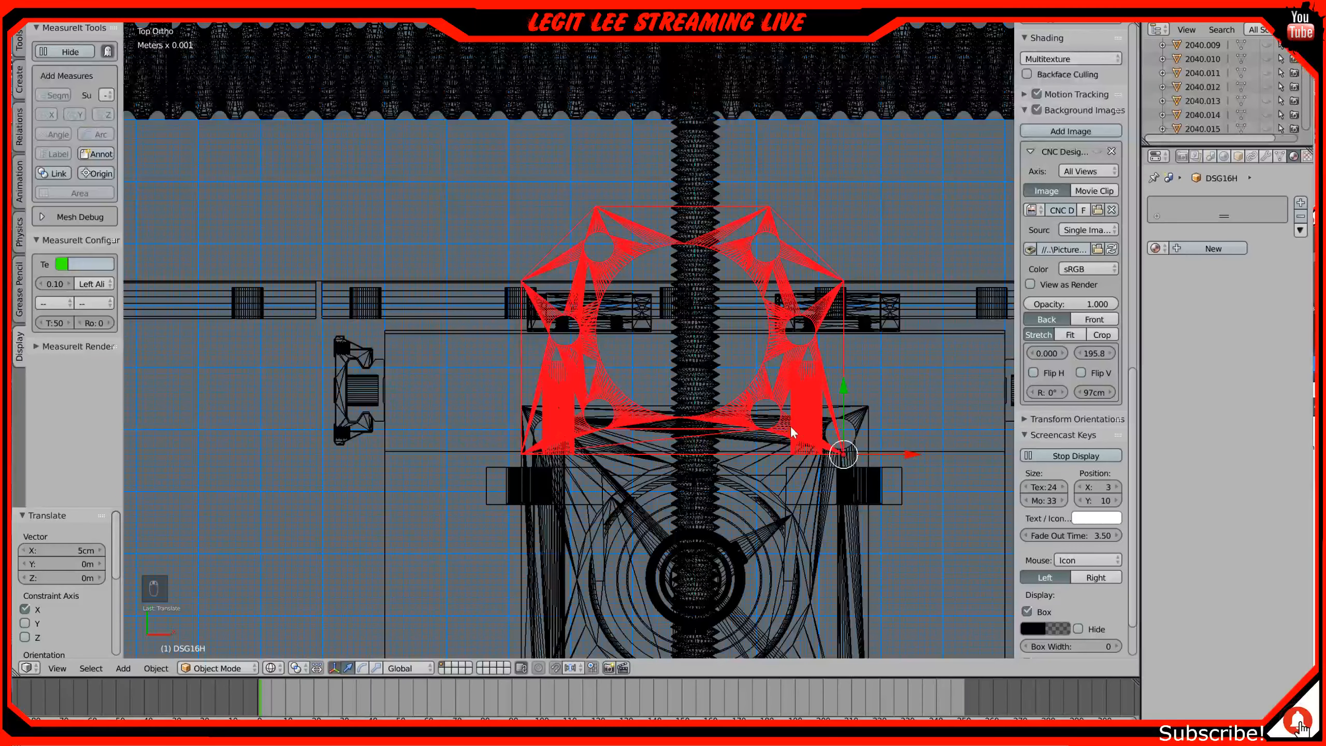
{"action": "left_click_drag", "start_coordinate": [908, 454], "coordinate": [922, 453]}
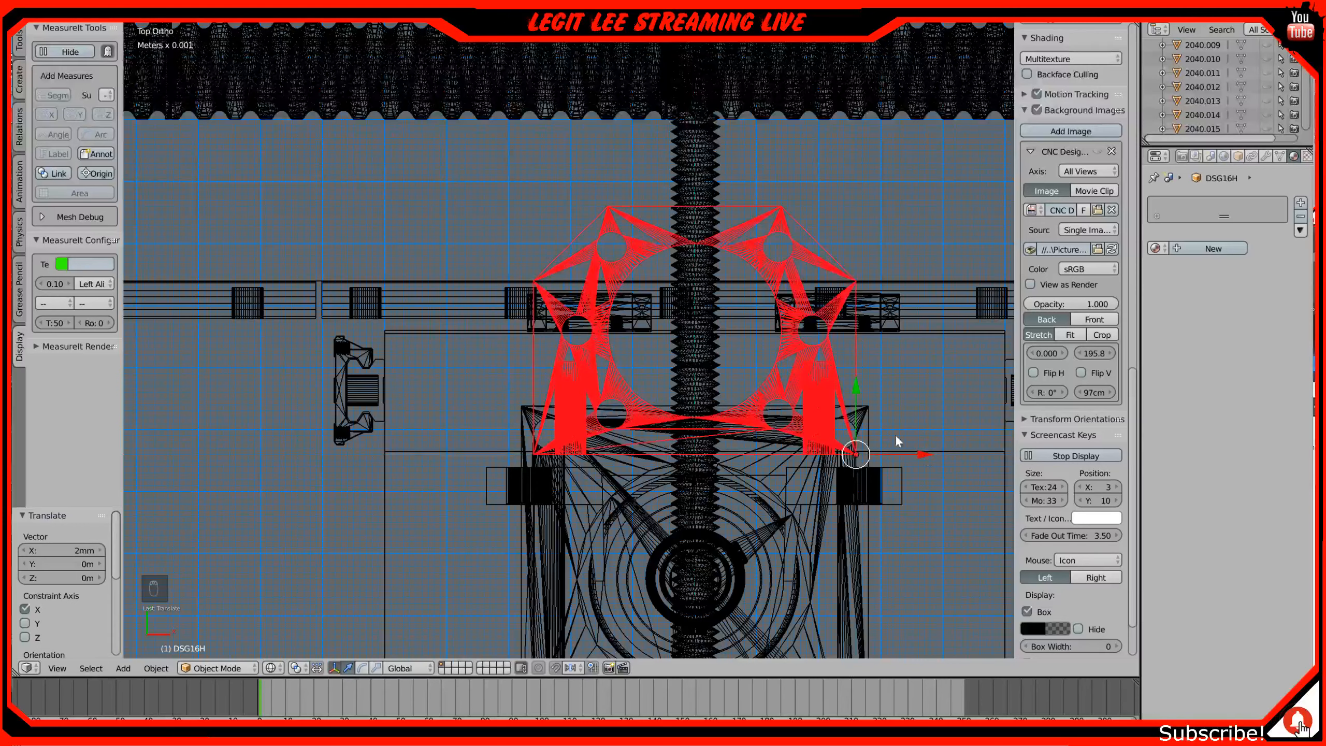
Step: Center the ball nut housing around the vertical screw by moving it -3.9 cm and another -1 mm along Y
{"action": "left_click_drag", "start_coordinate": [854, 387], "coordinate": [864, 626]}
{"action": "middle_click_drag", "start_coordinate": [759, 562], "coordinate": [749, 310], "text": "shift"}
{"action": "scroll", "coordinate": [754, 355], "scroll_direction": "up", "scroll_amount": 2}
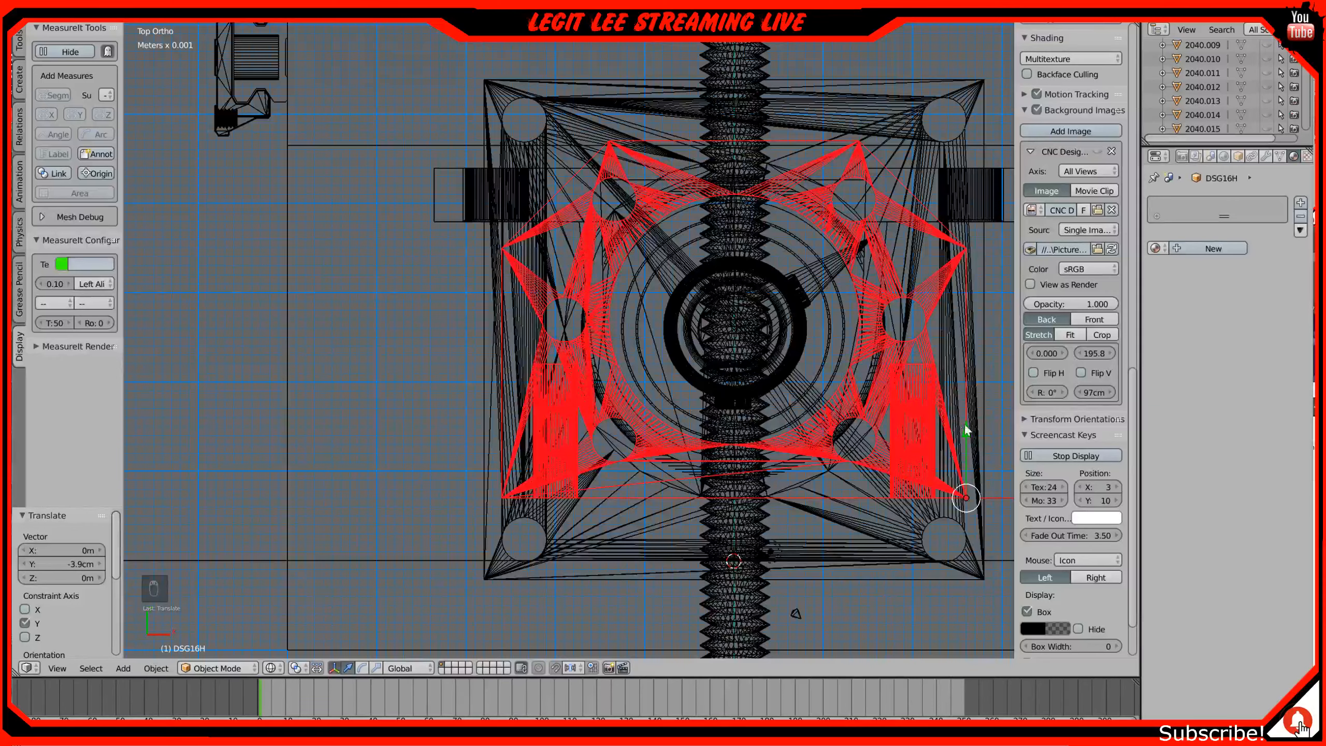
{"action": "scroll", "coordinate": [967, 426], "scroll_direction": "up", "scroll_amount": 1}
{"action": "middle_click_drag", "start_coordinate": [967, 426], "coordinate": [736, 327], "text": "shift"}
{"action": "left_click_drag", "start_coordinate": [811, 362], "coordinate": [816, 372]}
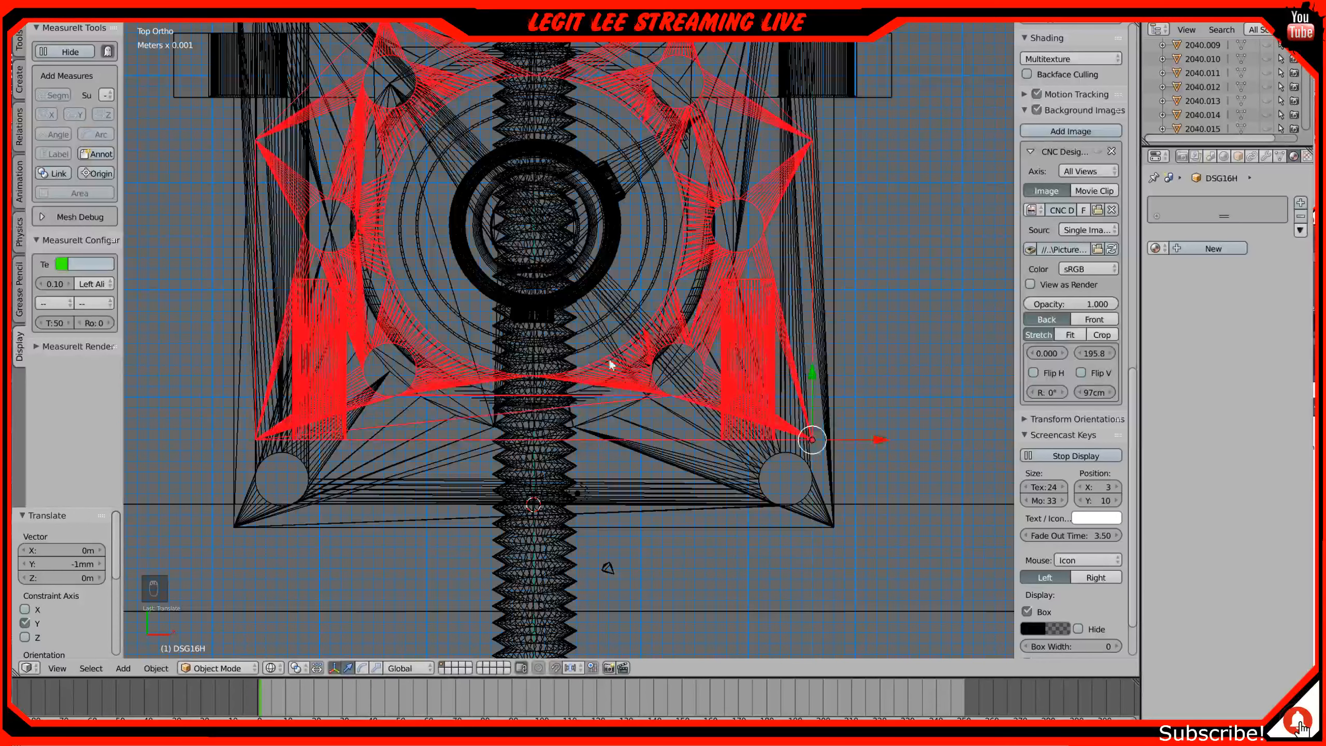
{"action": "key", "text": "z"}
{"action": "mouse_move", "coordinate": [569, 358]}
{"action": "middle_mouse_down"}
{"action": "mouse_move", "coordinate": [510, 306]}
{"action": "mouse_move", "coordinate": [471, 305]}
{"action": "middle_mouse_up"}
{"action": "scroll", "coordinate": [470, 300], "scroll_direction": "down", "scroll_amount": 4}
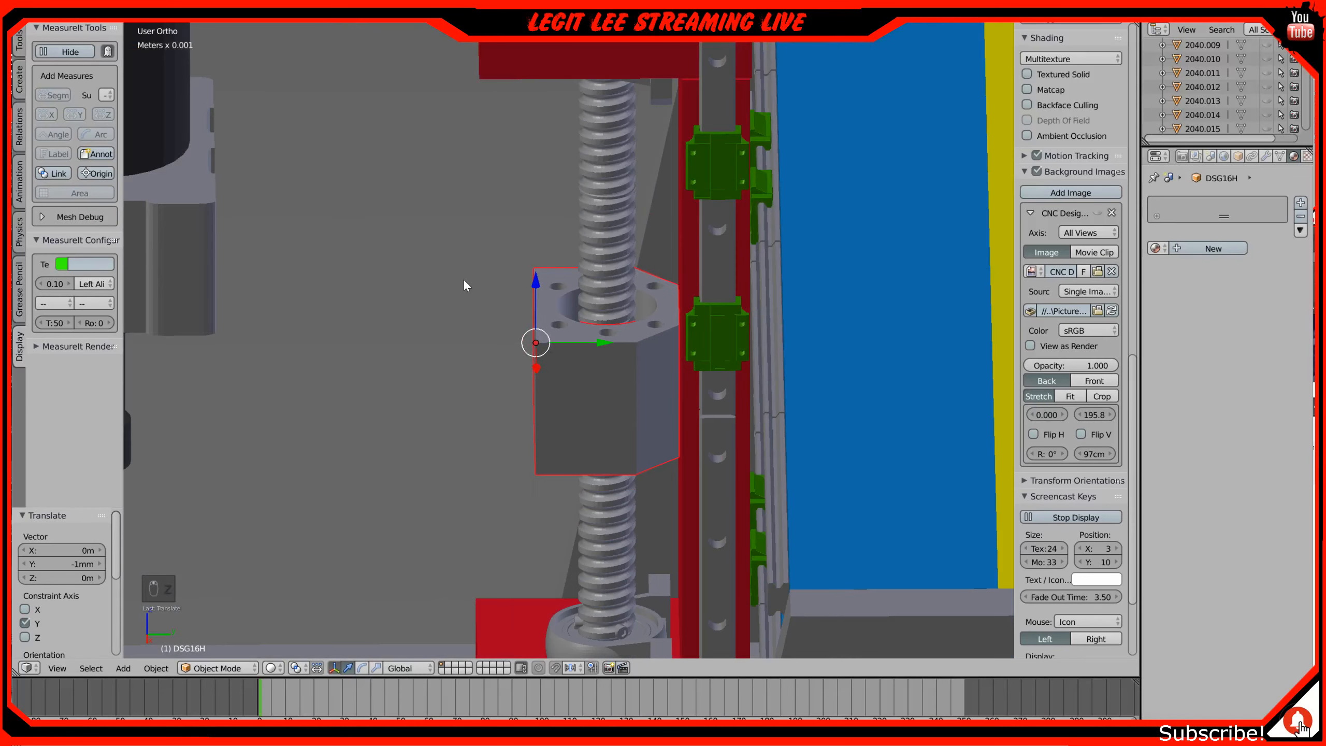
{"action": "middle_click_drag", "start_coordinate": [466, 283], "coordinate": [420, 295]}
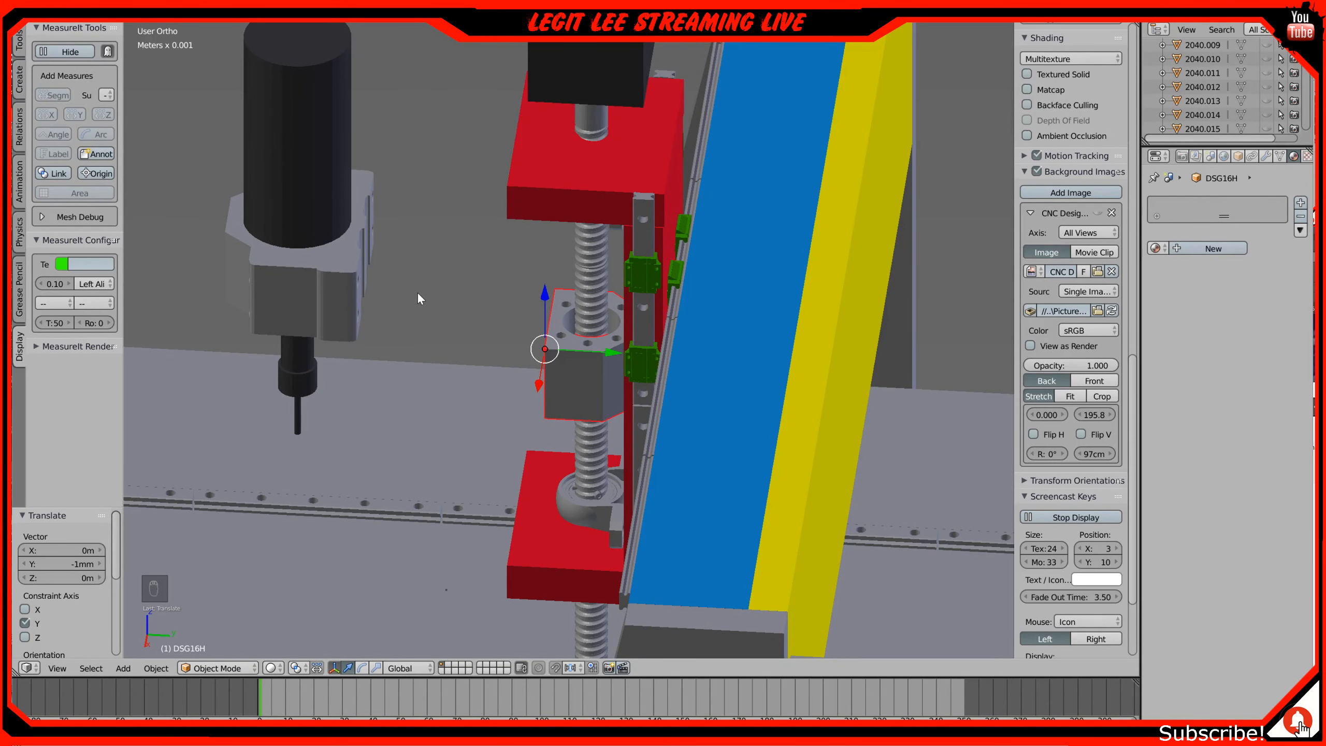
{"action": "middle_click_drag", "start_coordinate": [418, 293], "coordinate": [600, 276]}
{"action": "scroll", "coordinate": [484, 277], "scroll_direction": "down", "scroll_amount": 2}
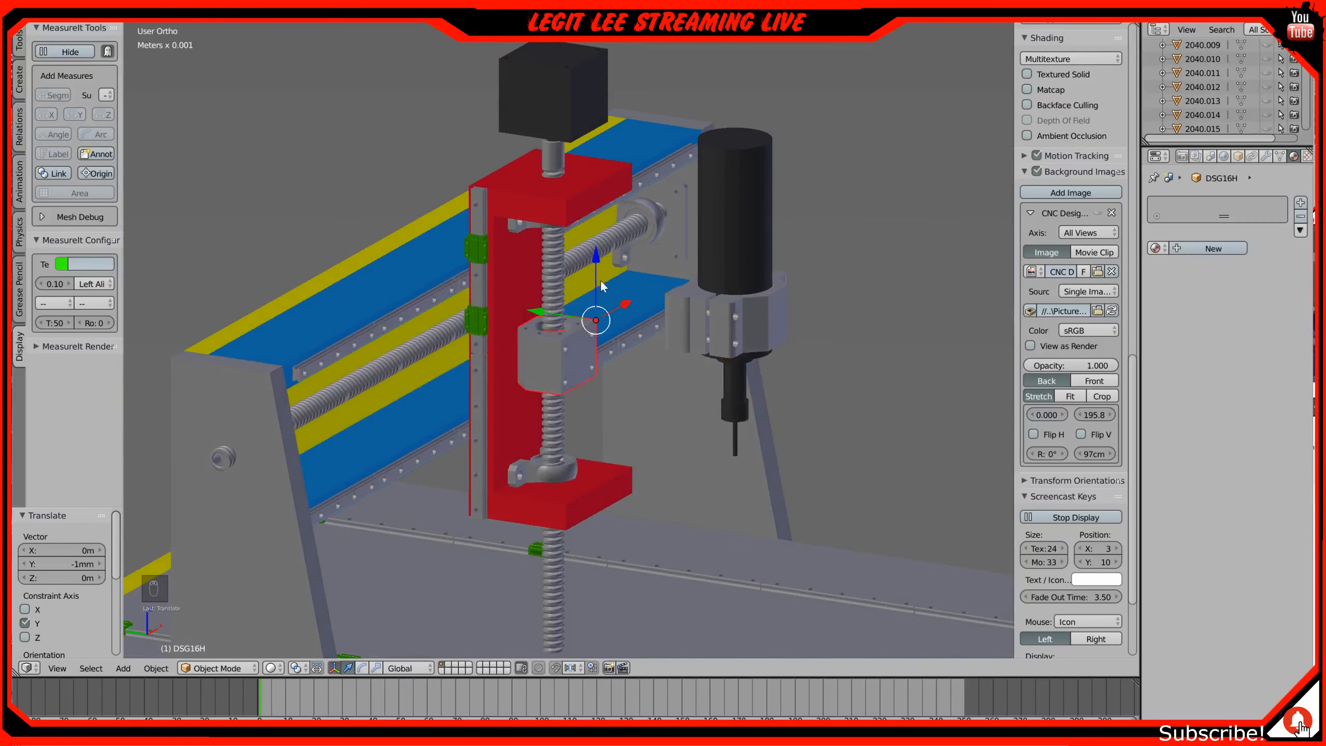
Step: Select the Nema 23 motor above the vertical screw and move it -6 cm along Z into the upper red plate
{"action": "key", "text": "KP_3"}
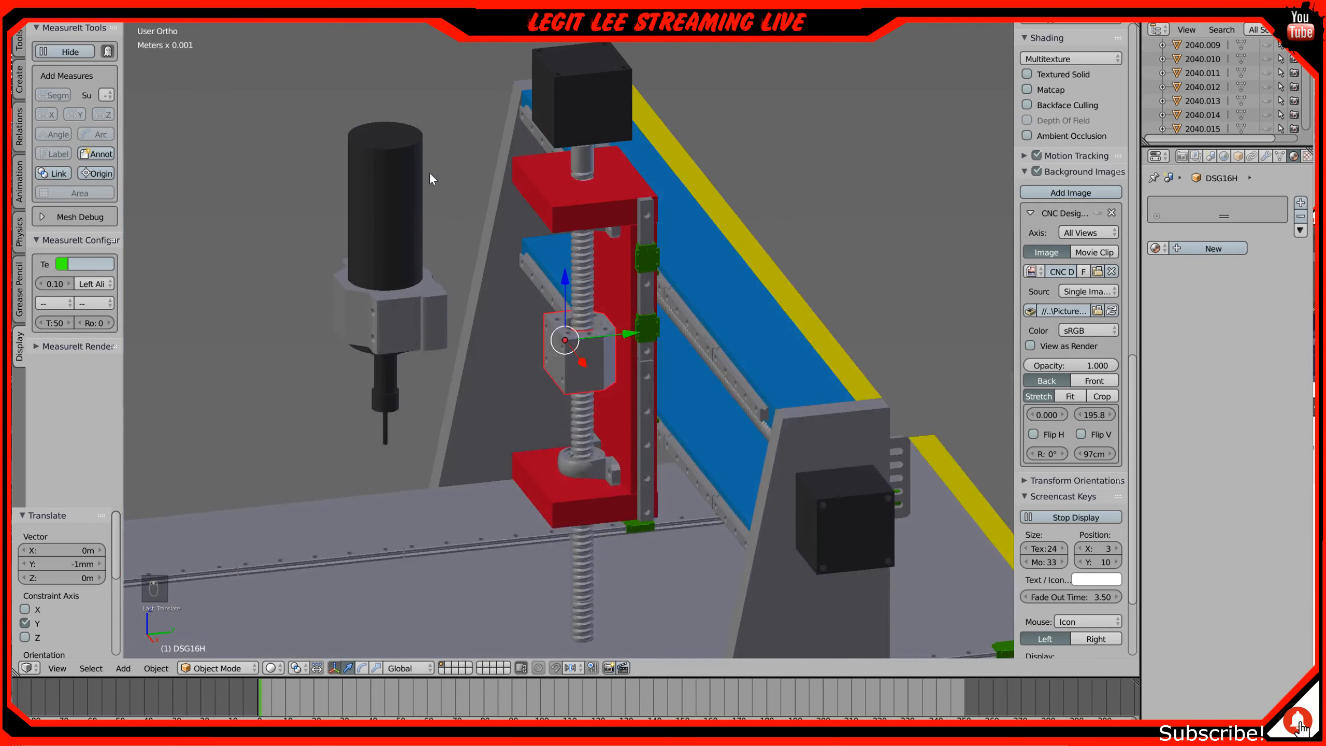
{"action": "scroll", "coordinate": [429, 172], "scroll_direction": "up", "scroll_amount": 3}
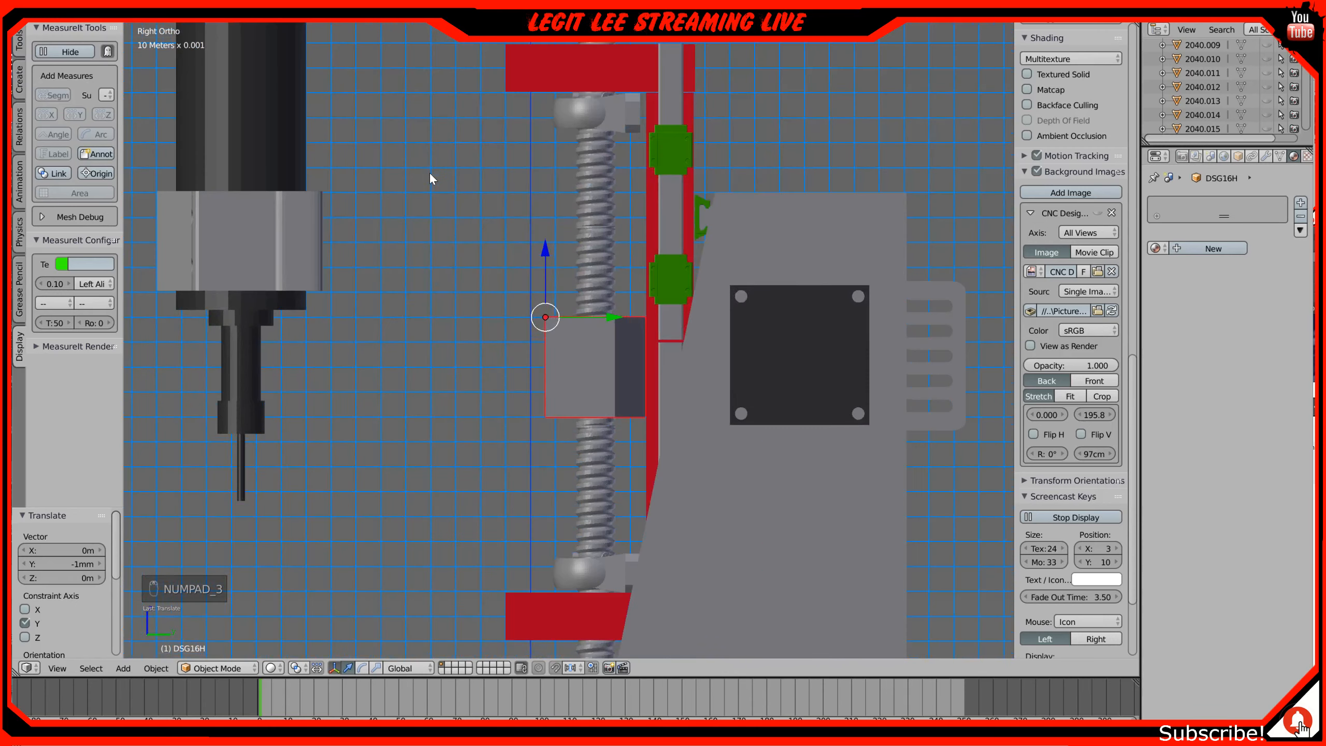
{"action": "scroll", "coordinate": [429, 172], "scroll_direction": "down", "scroll_amount": 3}
{"action": "middle_click_drag", "start_coordinate": [425, 138], "coordinate": [438, 342], "text": "shift"}
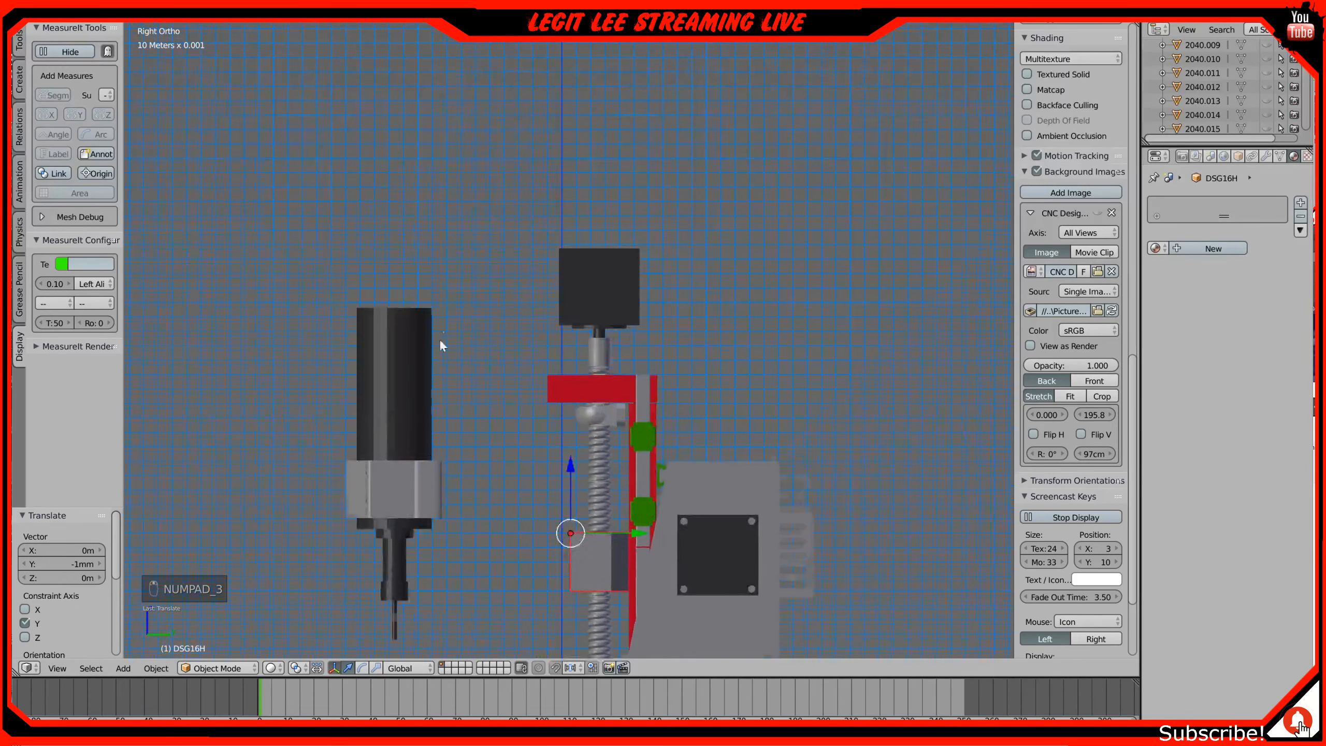
{"action": "right_click", "coordinate": [593, 290]}
{"action": "scroll", "coordinate": [623, 307], "scroll_direction": "up", "scroll_amount": 3}
{"action": "left_click_drag", "start_coordinate": [633, 87], "coordinate": [656, 262]}
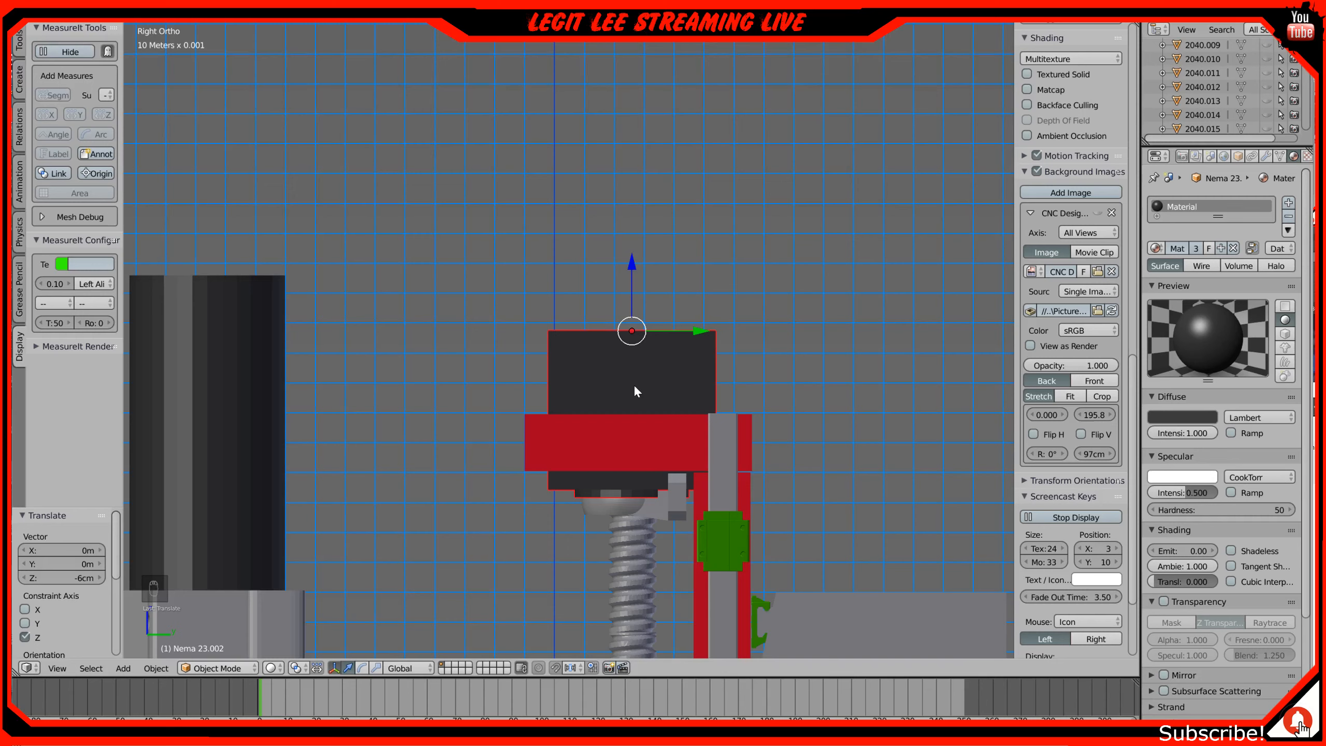
Step: Examine how the motor sits on the upper red plate from several angles and in the front and right views
{"action": "scroll", "coordinate": [635, 390], "scroll_direction": "up", "scroll_amount": 3}
{"action": "middle_click_drag", "start_coordinate": [858, 360], "coordinate": [800, 400]}
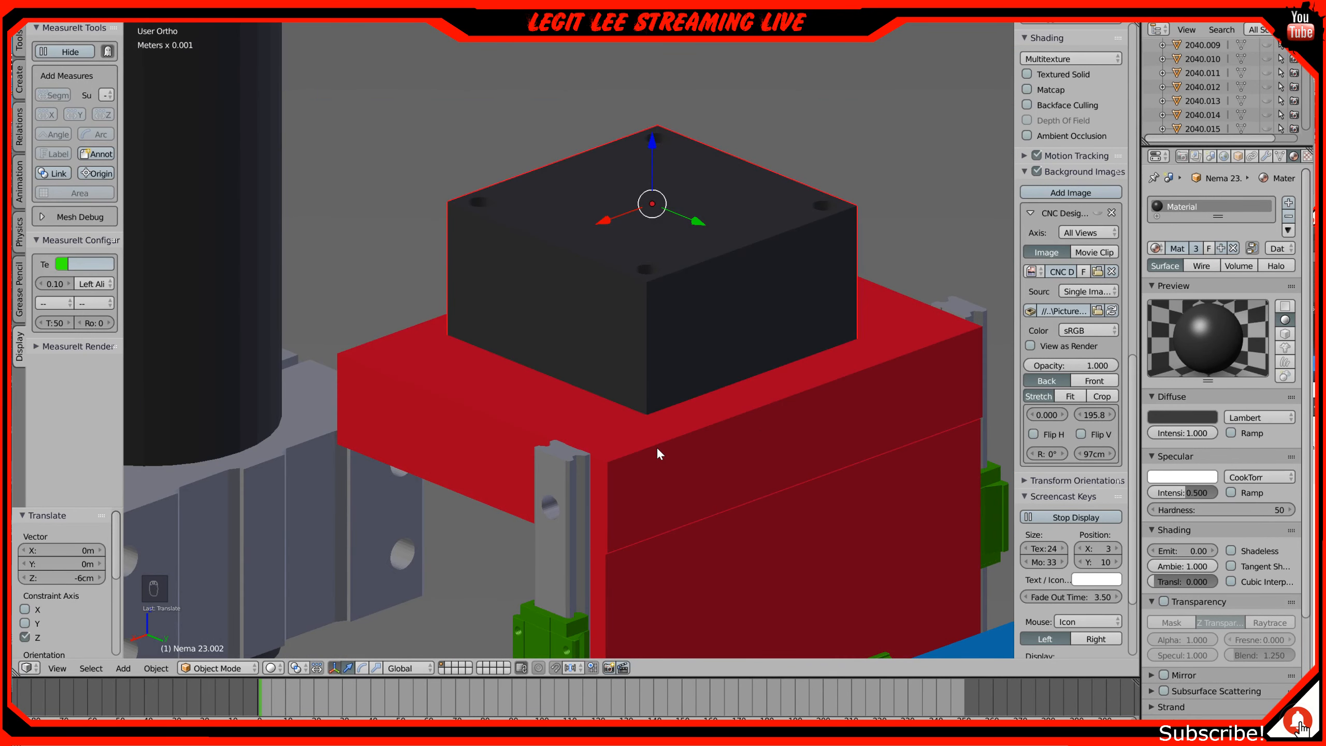
{"action": "middle_click_drag", "start_coordinate": [656, 447], "coordinate": [834, 396]}
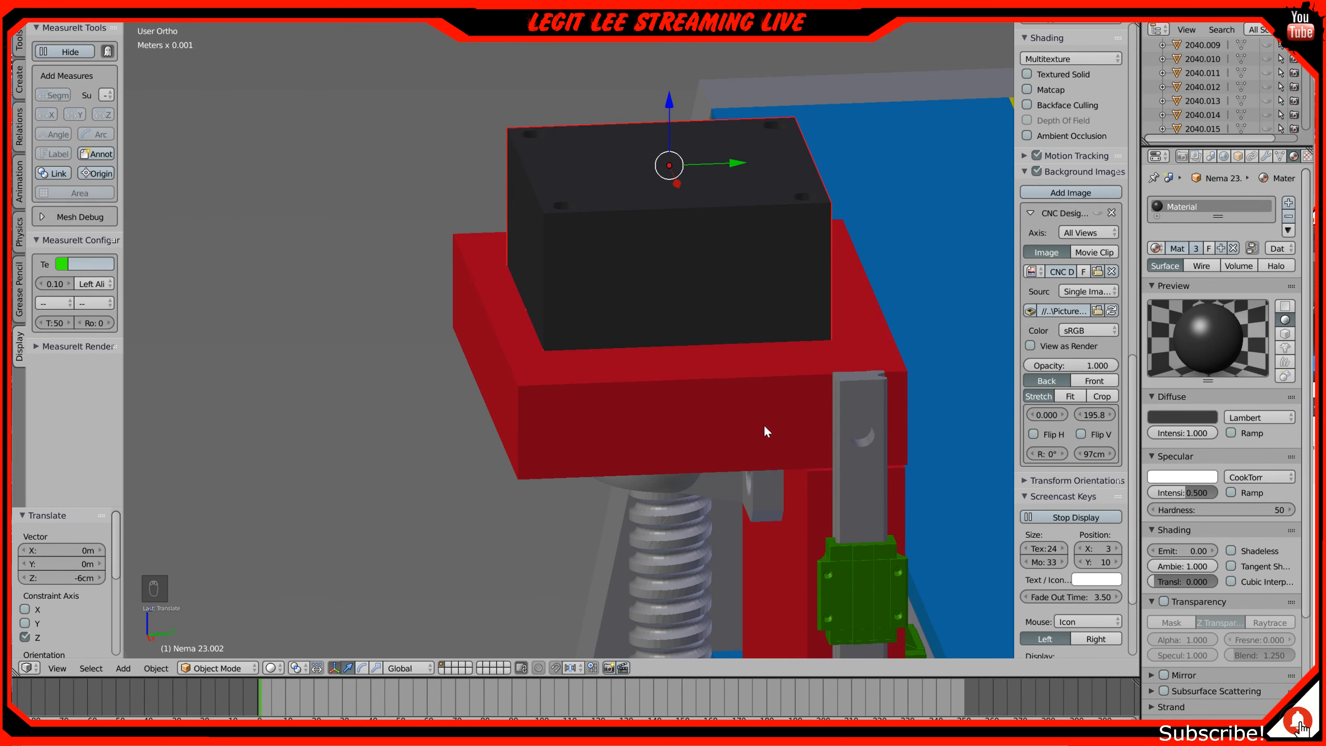
{"action": "scroll", "coordinate": [736, 414], "scroll_direction": "down", "scroll_amount": 3}
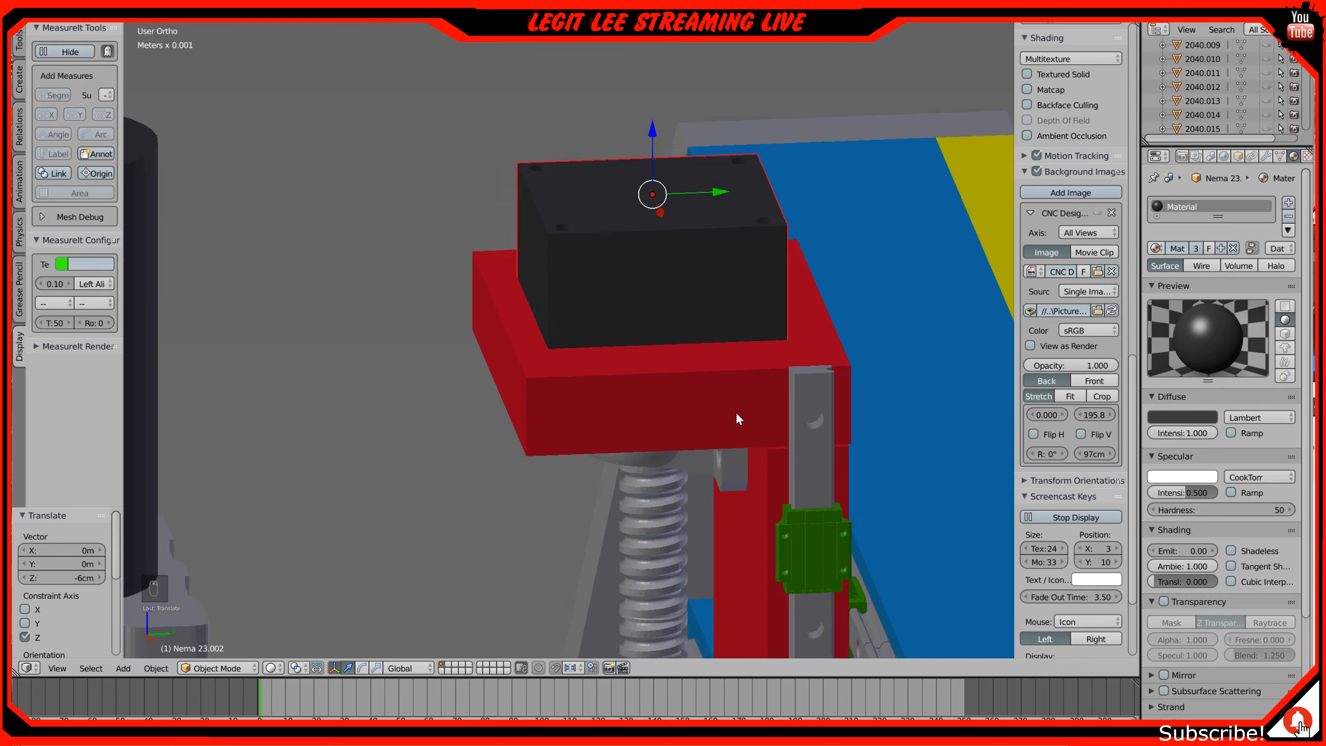
{"action": "middle_click_drag", "start_coordinate": [736, 413], "coordinate": [717, 296]}
{"action": "key", "text": "KP_1"}
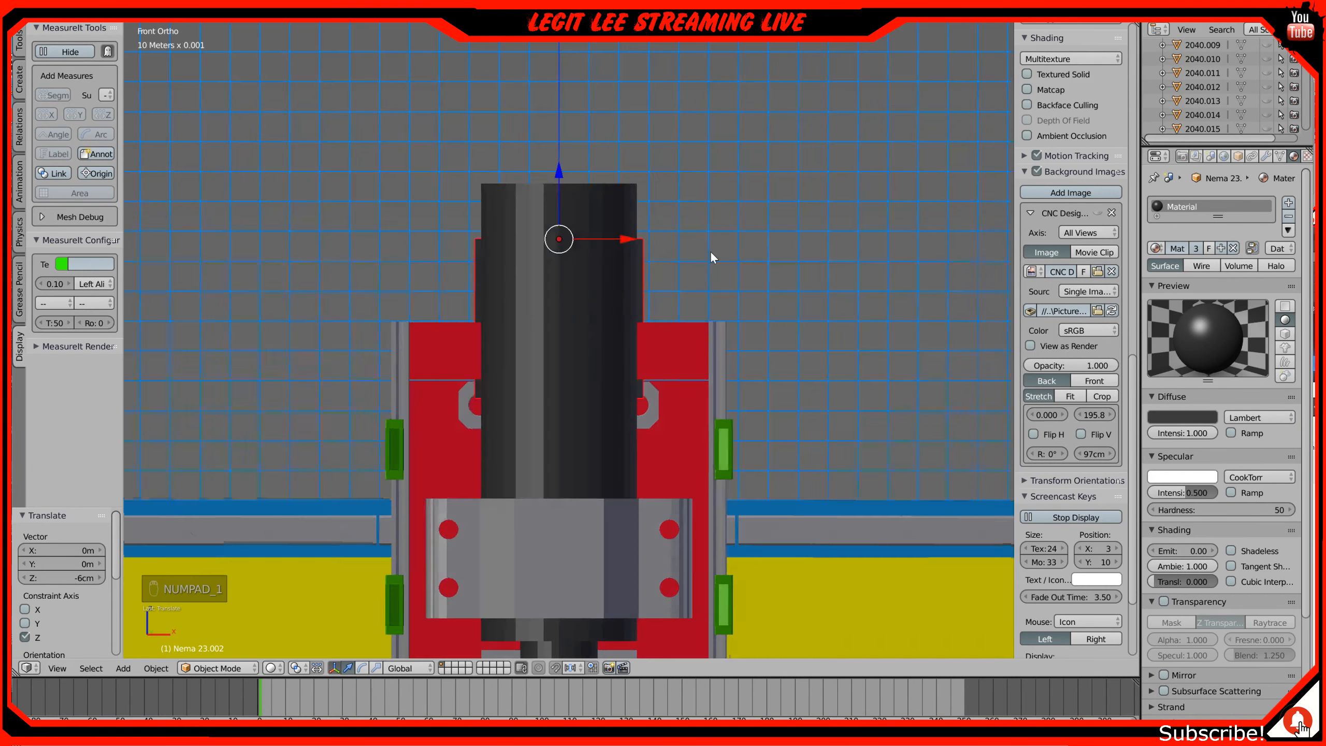
{"action": "key", "text": "KP_3"}
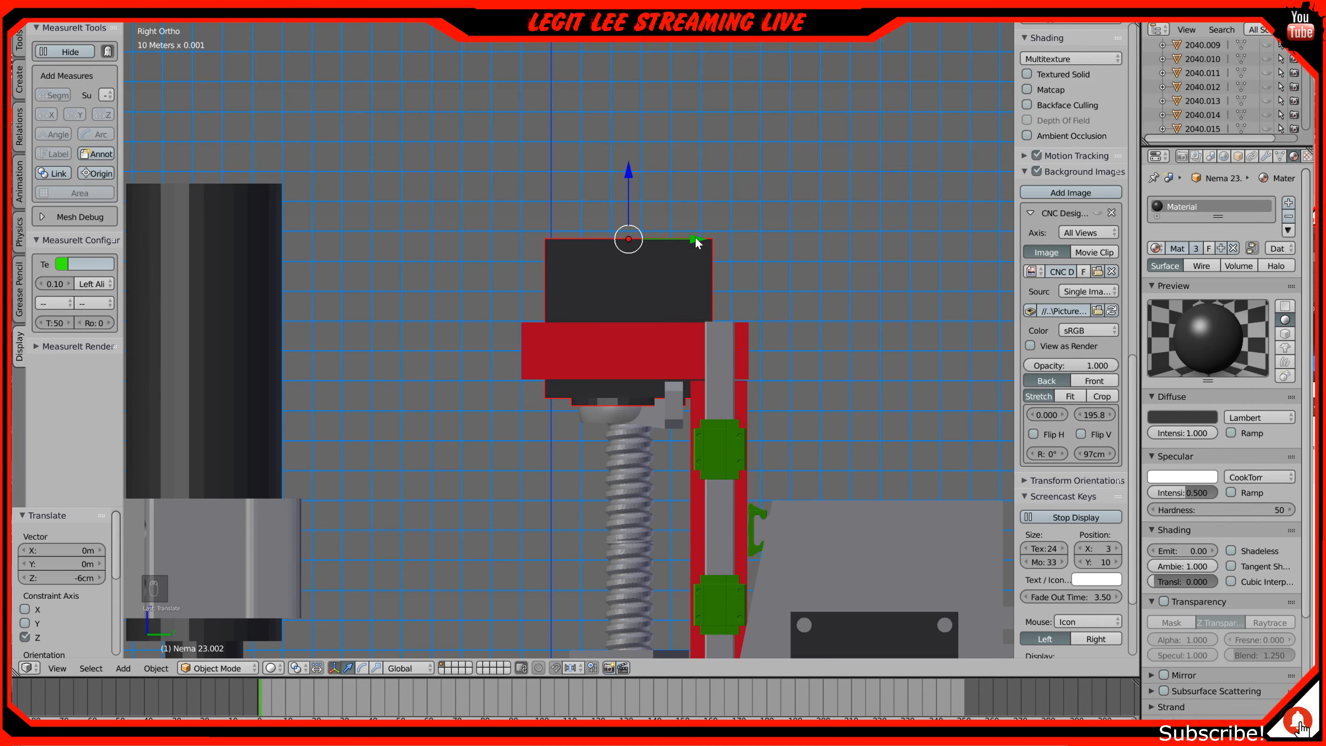
{"action": "scroll", "coordinate": [691, 238], "scroll_direction": "up", "scroll_amount": 3}
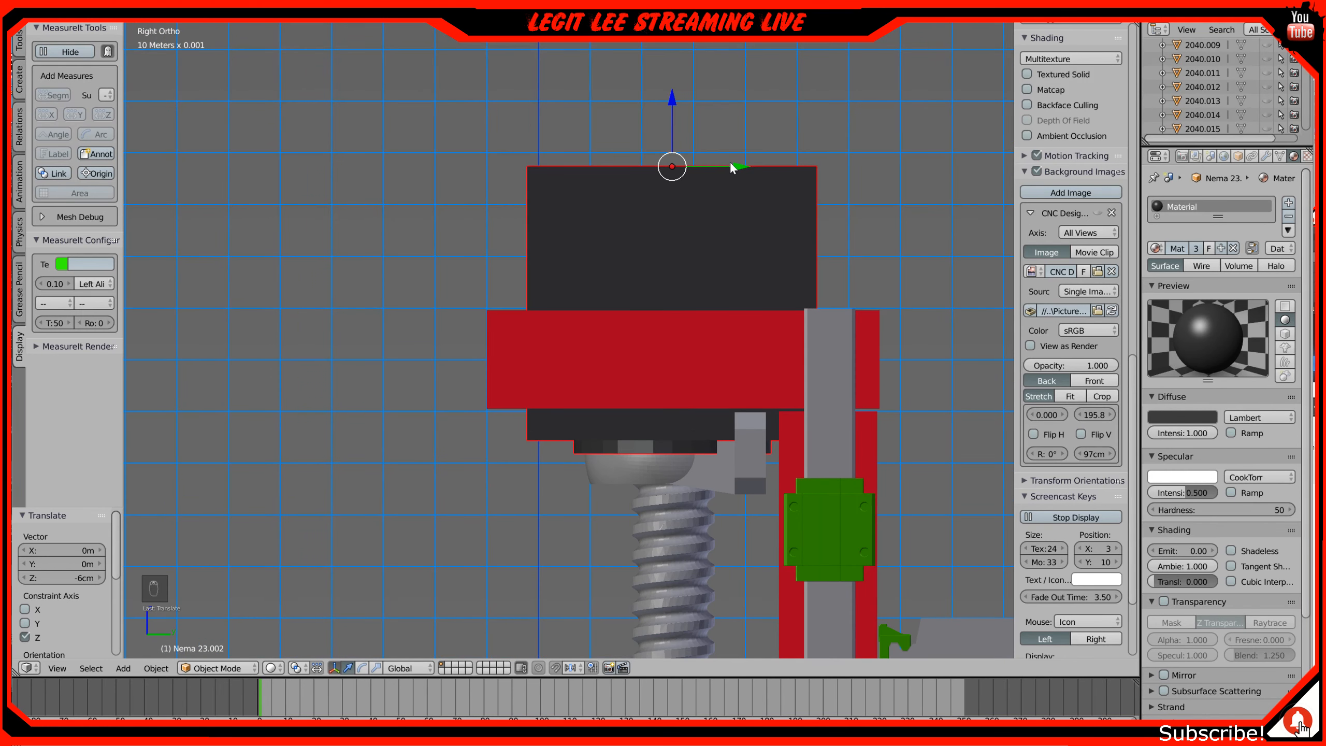
{"action": "scroll", "coordinate": [735, 165], "scroll_direction": "up", "scroll_amount": 1}
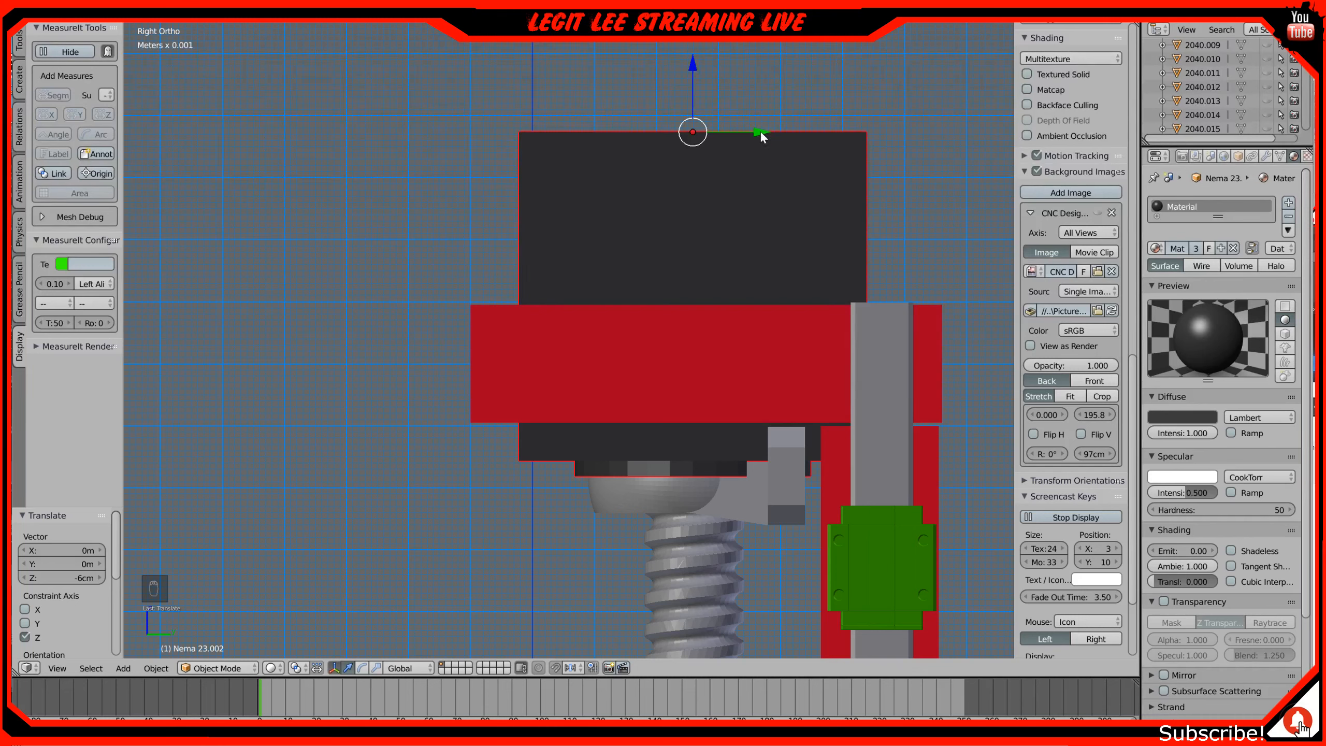
Step: Move the Nema 23 motor -8 mm along Y to line it up with the front edge of the upper red plate
{"action": "left_click_drag", "start_coordinate": [760, 132], "coordinate": [714, 132]}
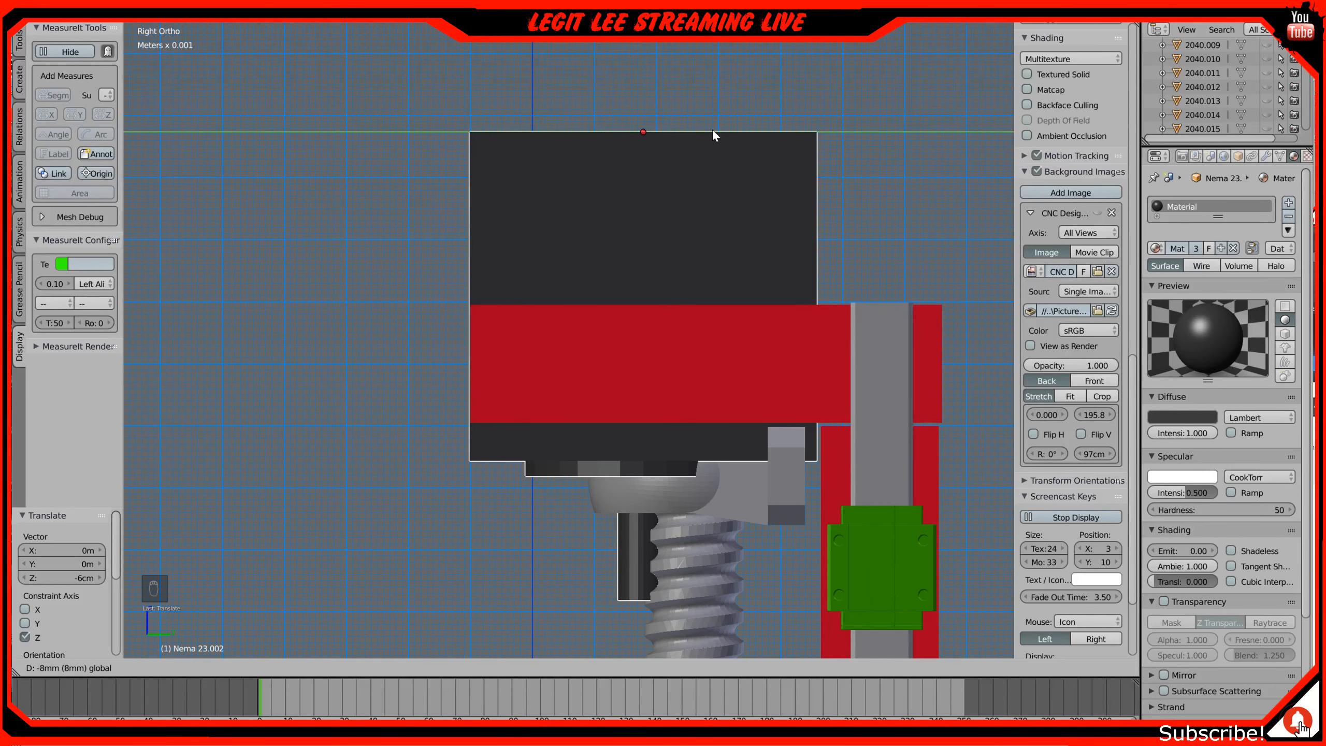
{"action": "left_click", "coordinate": [713, 133]}
{"action": "middle_click_drag", "start_coordinate": [554, 386], "coordinate": [612, 169], "text": "shift"}
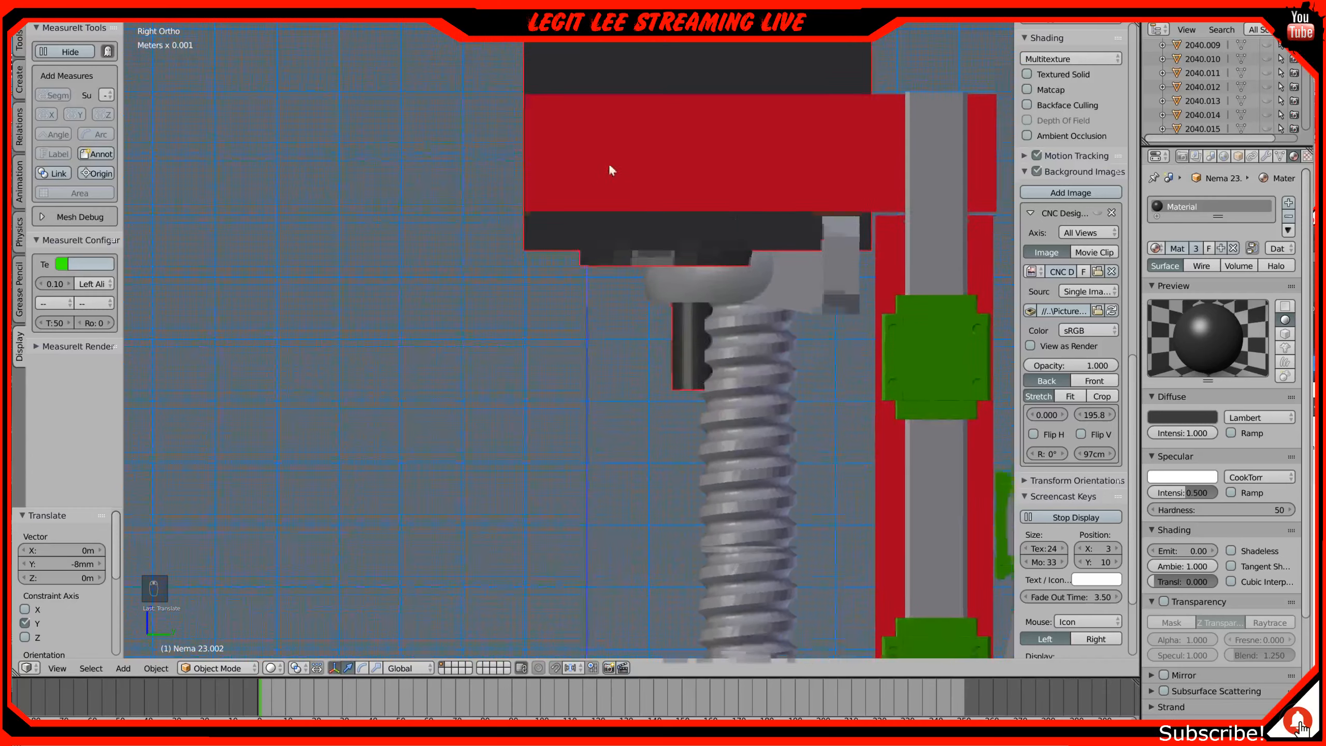
Step: Select the upper bearing block, vertical screw, ball nut housing and lower bearing block together and move them -1 cm along Y
{"action": "right_click", "coordinate": [786, 261]}
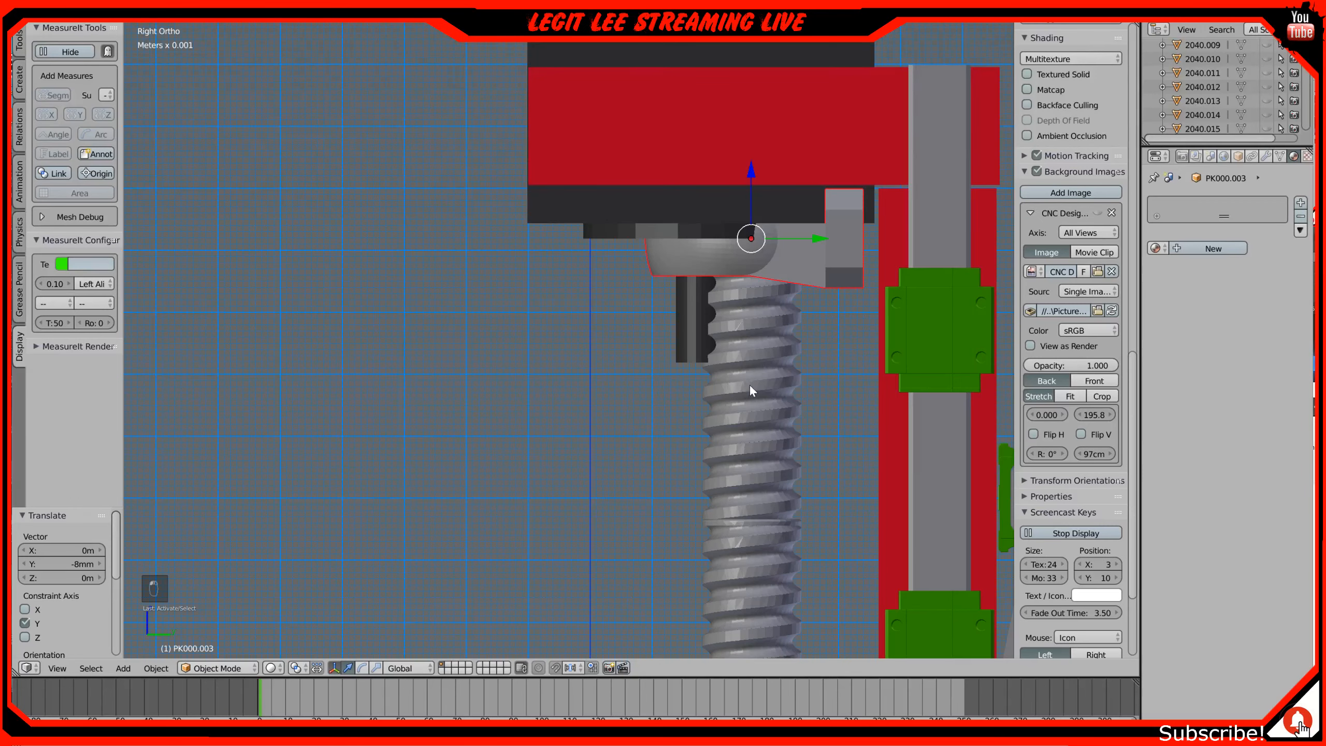
{"action": "scroll", "coordinate": [751, 390], "scroll_direction": "down", "scroll_amount": 3}
{"action": "middle_click_drag", "start_coordinate": [714, 514], "coordinate": [719, 252], "text": "shift"}
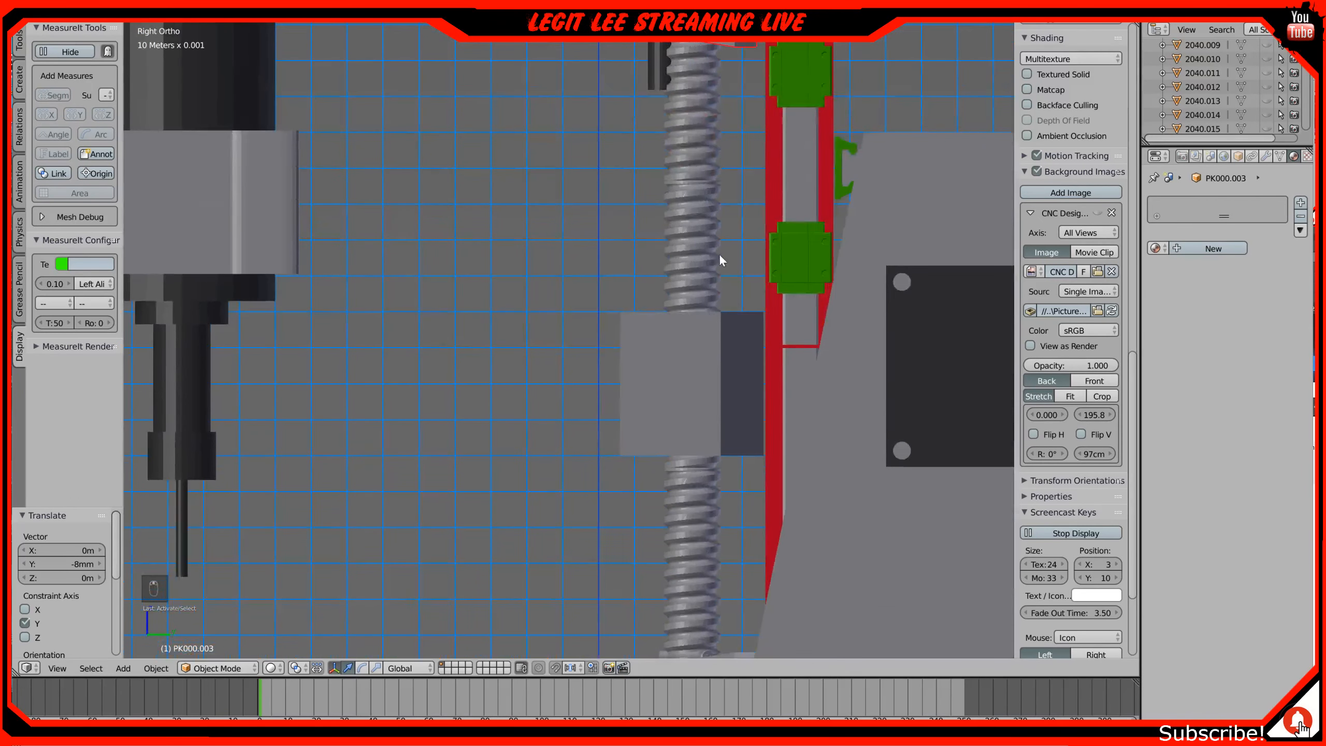
{"action": "right_click", "coordinate": [689, 172]}
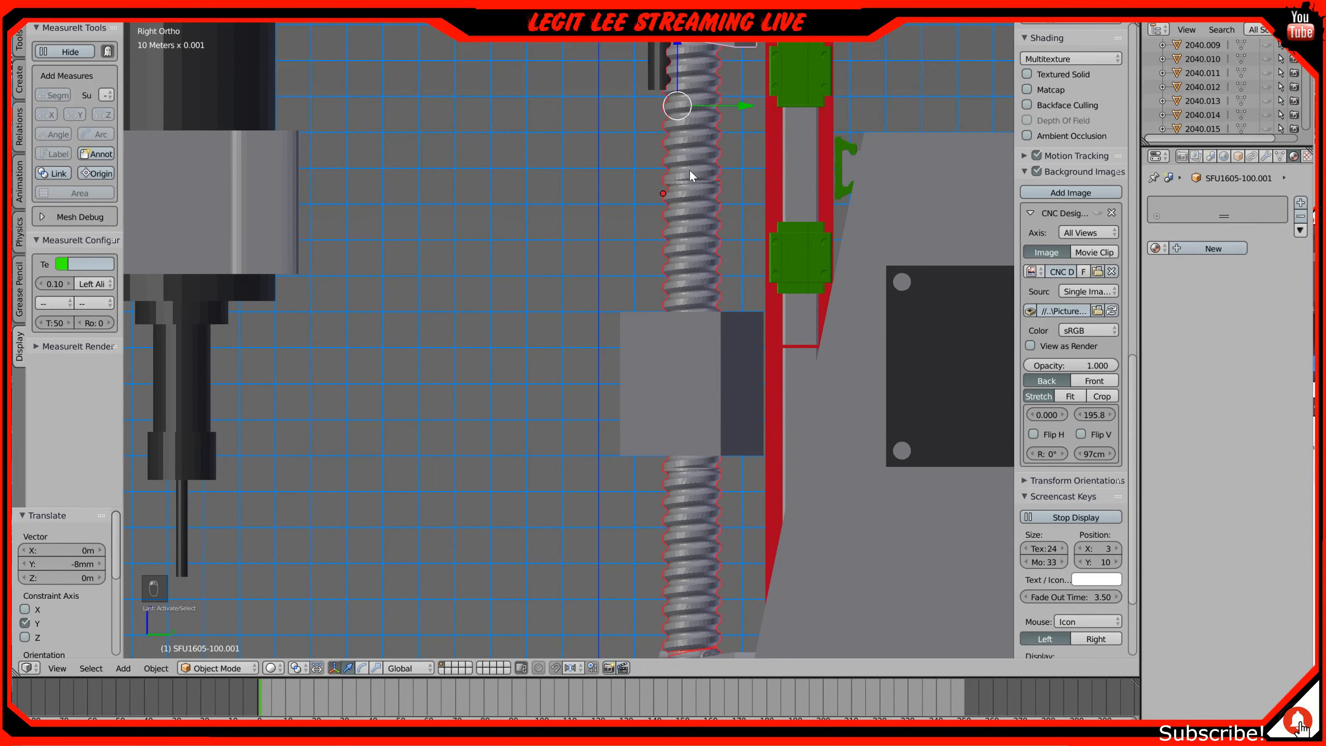
{"action": "right_click", "coordinate": [675, 364], "text": "shift"}
{"action": "middle_click_drag", "start_coordinate": [665, 470], "coordinate": [671, 211]}
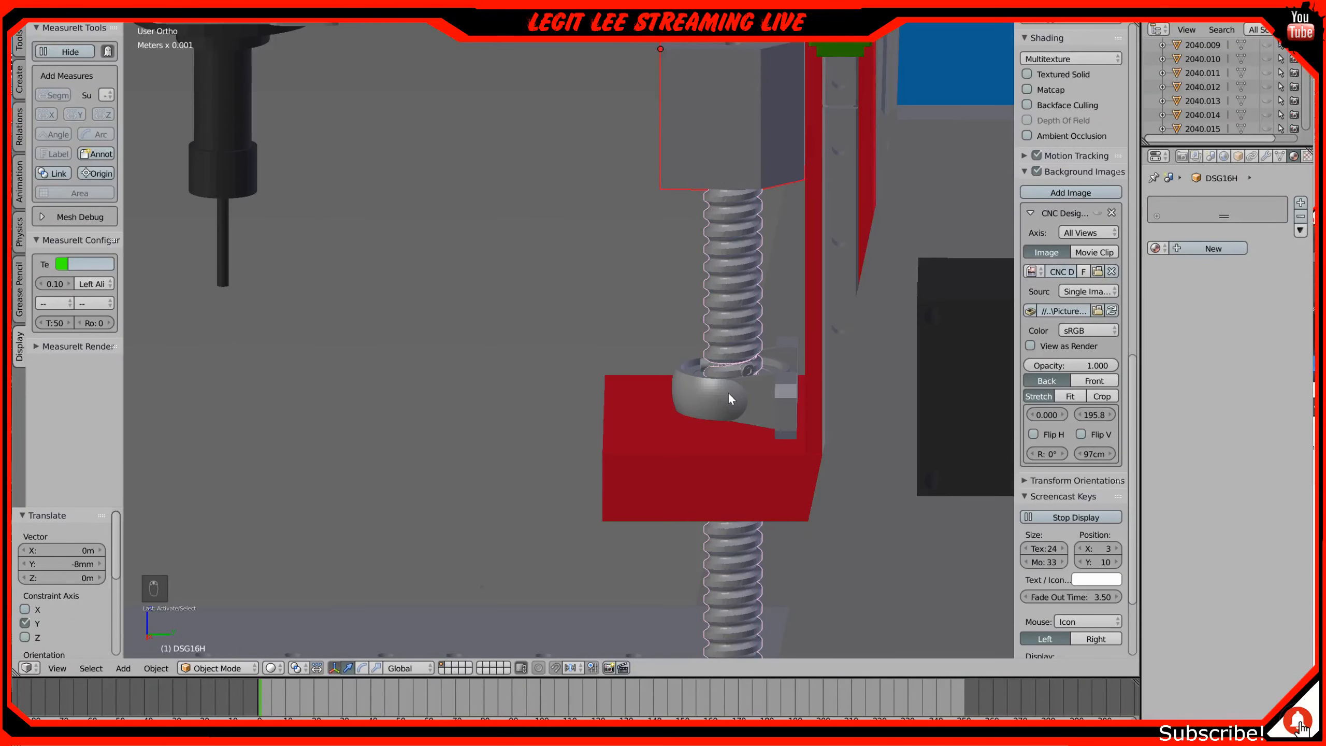
{"action": "right_click", "coordinate": [755, 398], "text": "shift"}
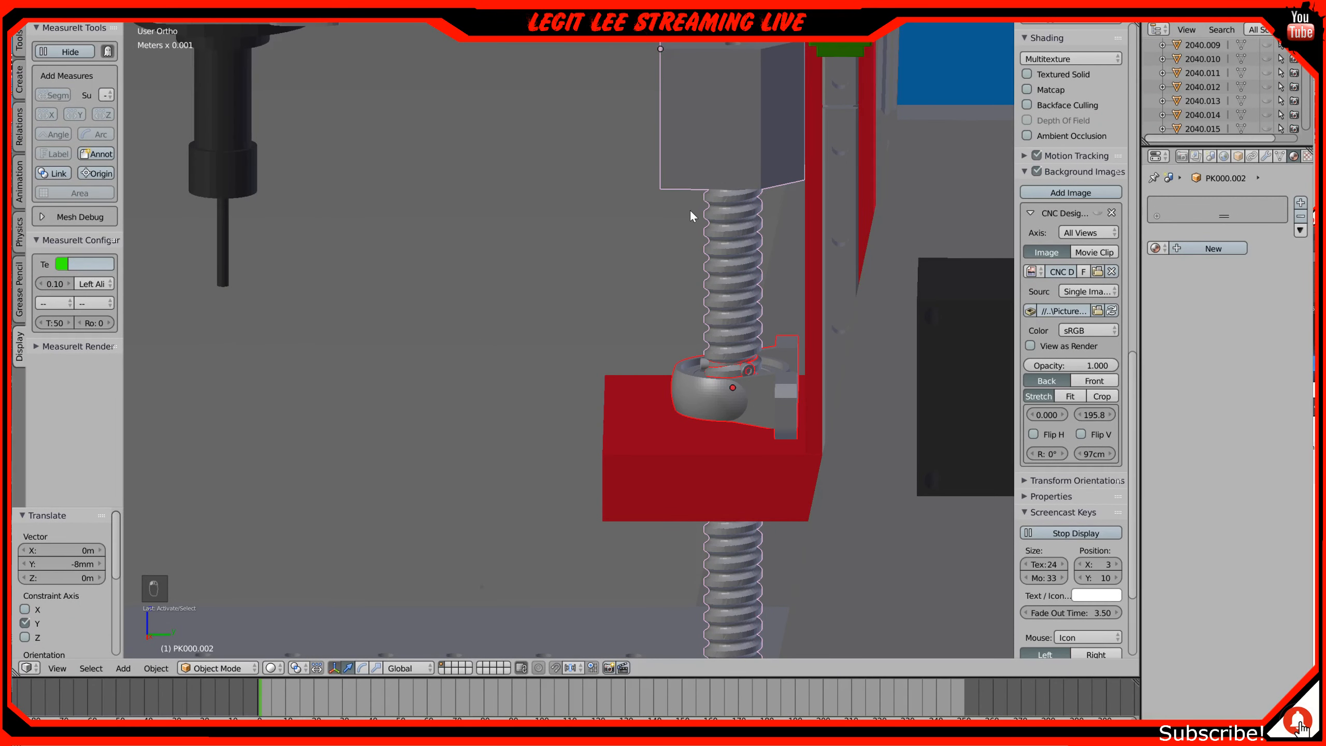
{"action": "key", "text": "KP_3"}
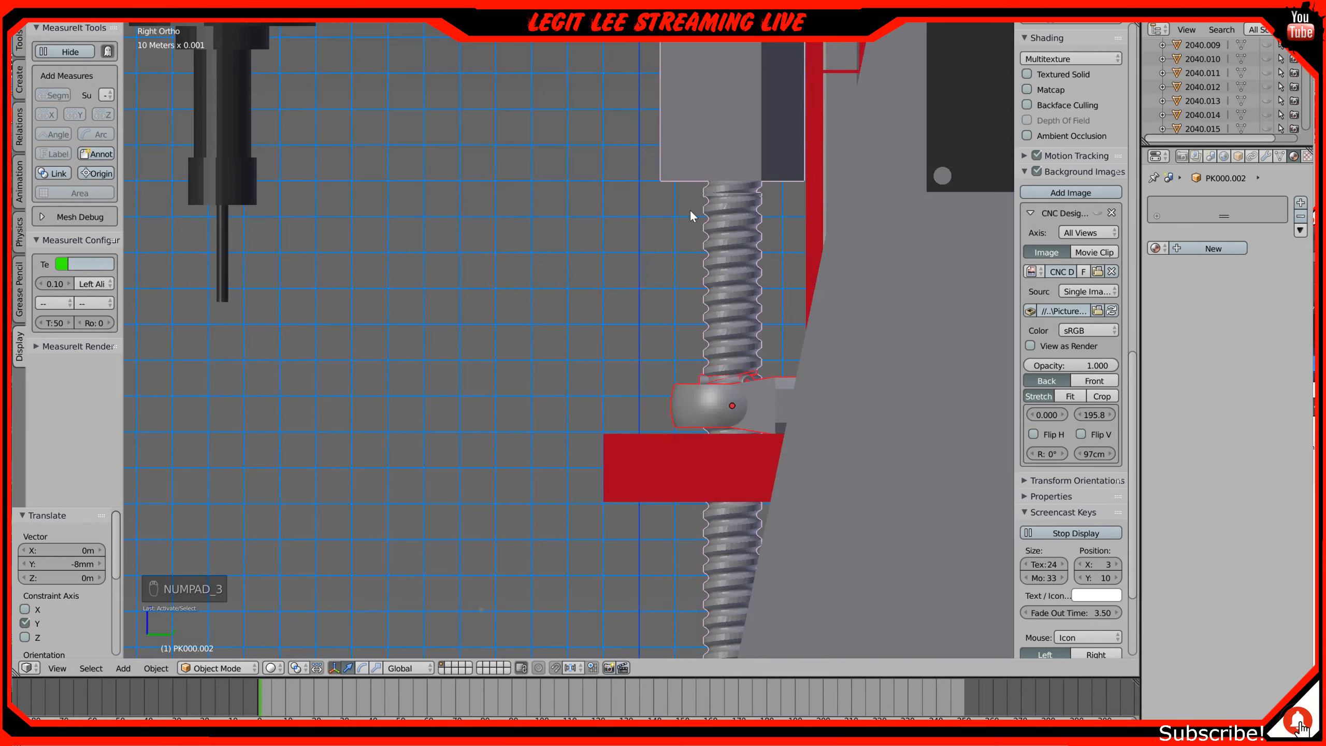
{"action": "middle_click_drag", "start_coordinate": [706, 136], "coordinate": [635, 345], "text": "shift"}
{"action": "middle_click_drag", "start_coordinate": [664, 255], "coordinate": [670, 456], "text": "shift"}
{"action": "key", "text": "z"}
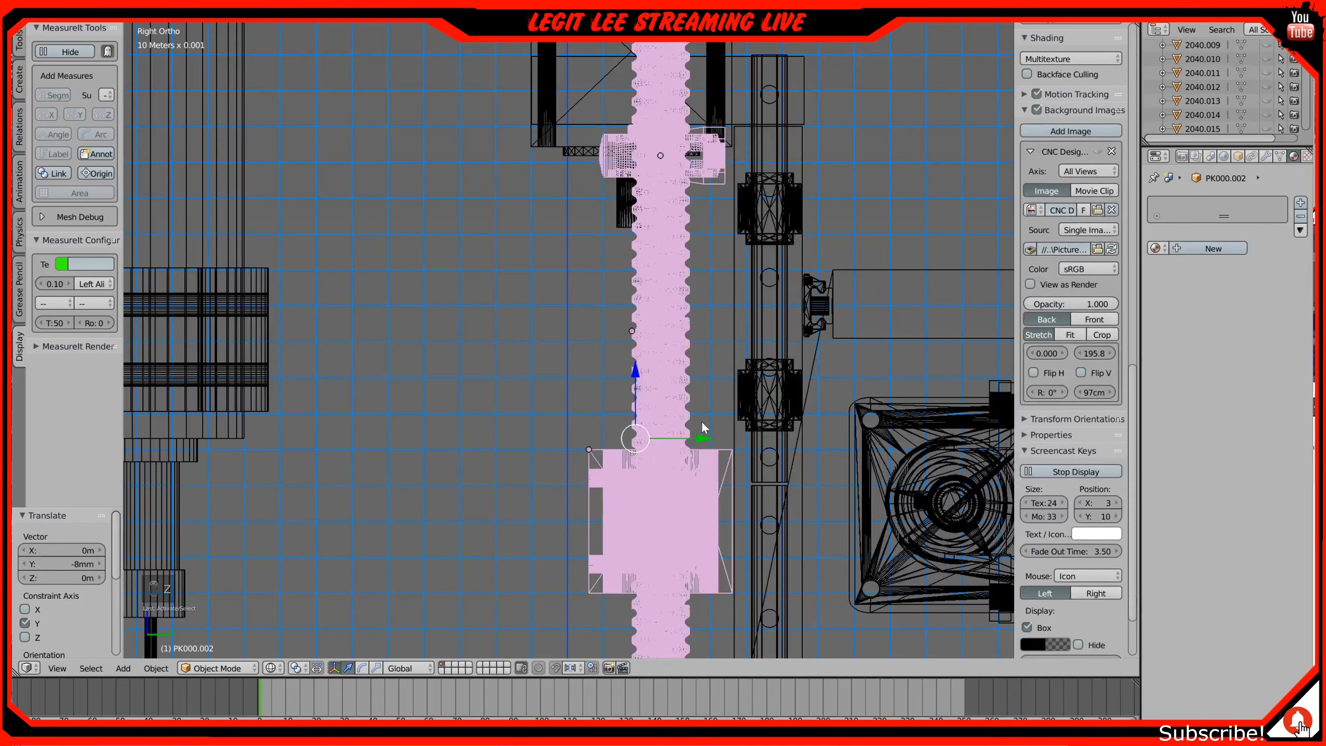
{"action": "left_click_drag", "start_coordinate": [704, 443], "coordinate": [652, 445]}
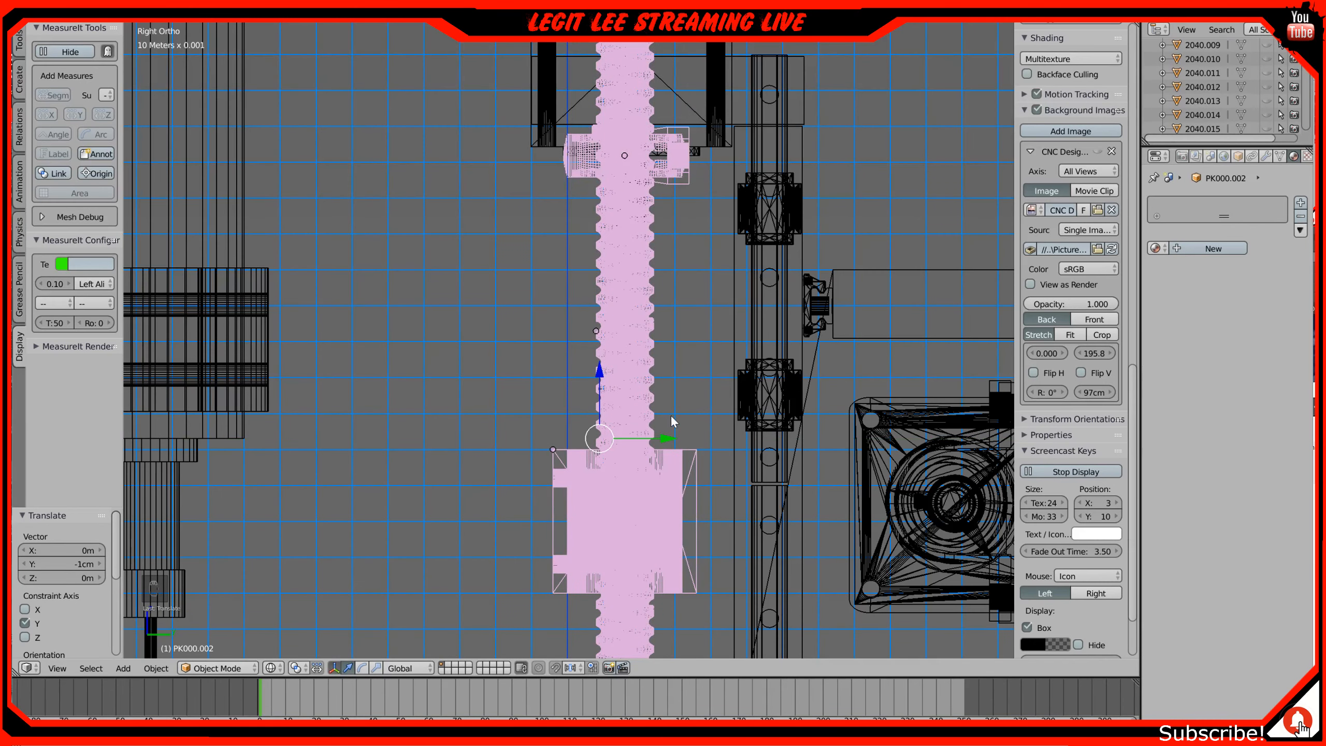
{"action": "key", "text": "z"}
Step: Duplicate the vertical red back plate -7 cm along Y so the copy sits against the front of the ball nut housing
{"action": "mouse_move", "coordinate": [653, 372]}
{"action": "middle_mouse_down"}
{"action": "mouse_move", "coordinate": [659, 338]}
{"action": "mouse_move", "coordinate": [666, 364]}
{"action": "mouse_move", "coordinate": [647, 407]}
{"action": "mouse_move", "coordinate": [665, 368]}
{"action": "mouse_move", "coordinate": [851, 387]}
{"action": "mouse_move", "coordinate": [820, 438]}
{"action": "mouse_move", "coordinate": [662, 416]}
{"action": "middle_mouse_up"}
{"action": "scroll", "coordinate": [658, 389], "scroll_direction": "down", "scroll_amount": 2}
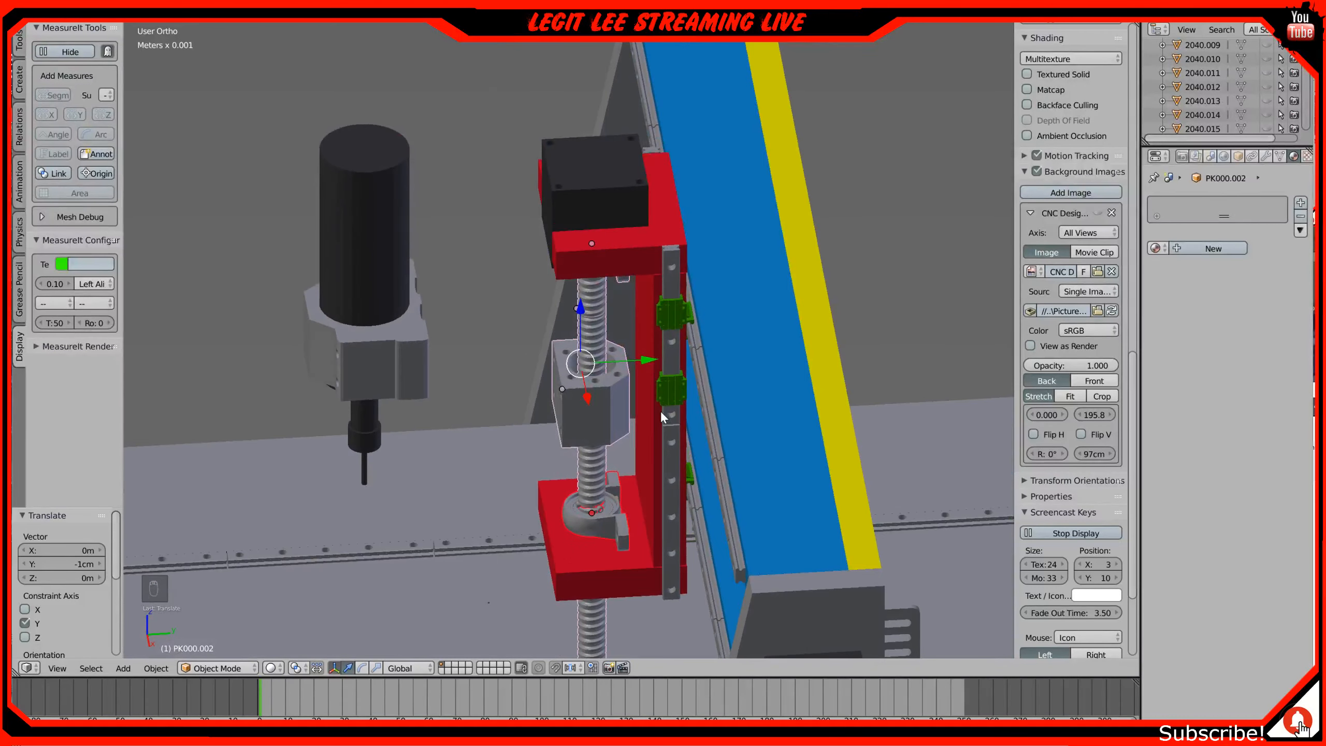
{"action": "scroll", "coordinate": [652, 416], "scroll_direction": "up", "scroll_amount": 1}
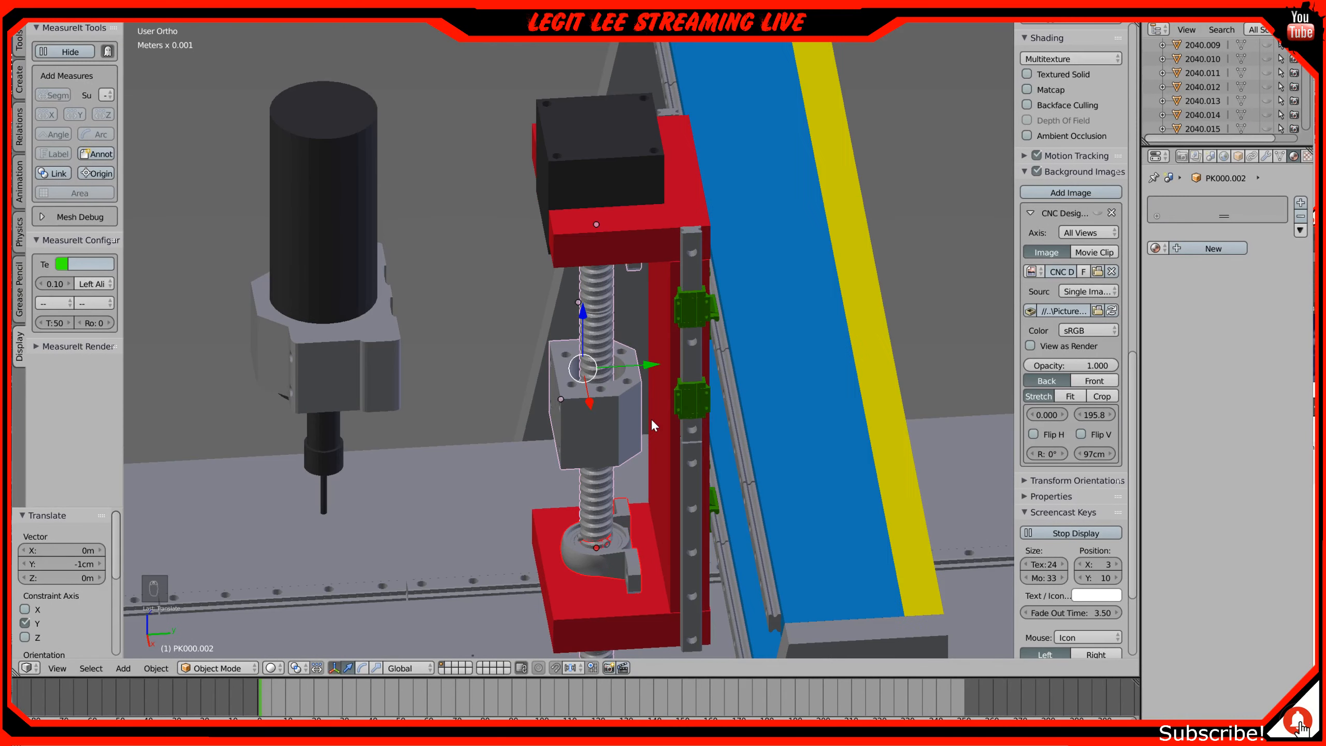
{"action": "scroll", "coordinate": [651, 418], "scroll_direction": "up", "scroll_amount": 1}
{"action": "scroll", "coordinate": [650, 419], "scroll_direction": "up", "scroll_amount": 1}
{"action": "middle_click_drag", "start_coordinate": [651, 419], "coordinate": [641, 356]}
{"action": "right_click", "coordinate": [650, 355]}
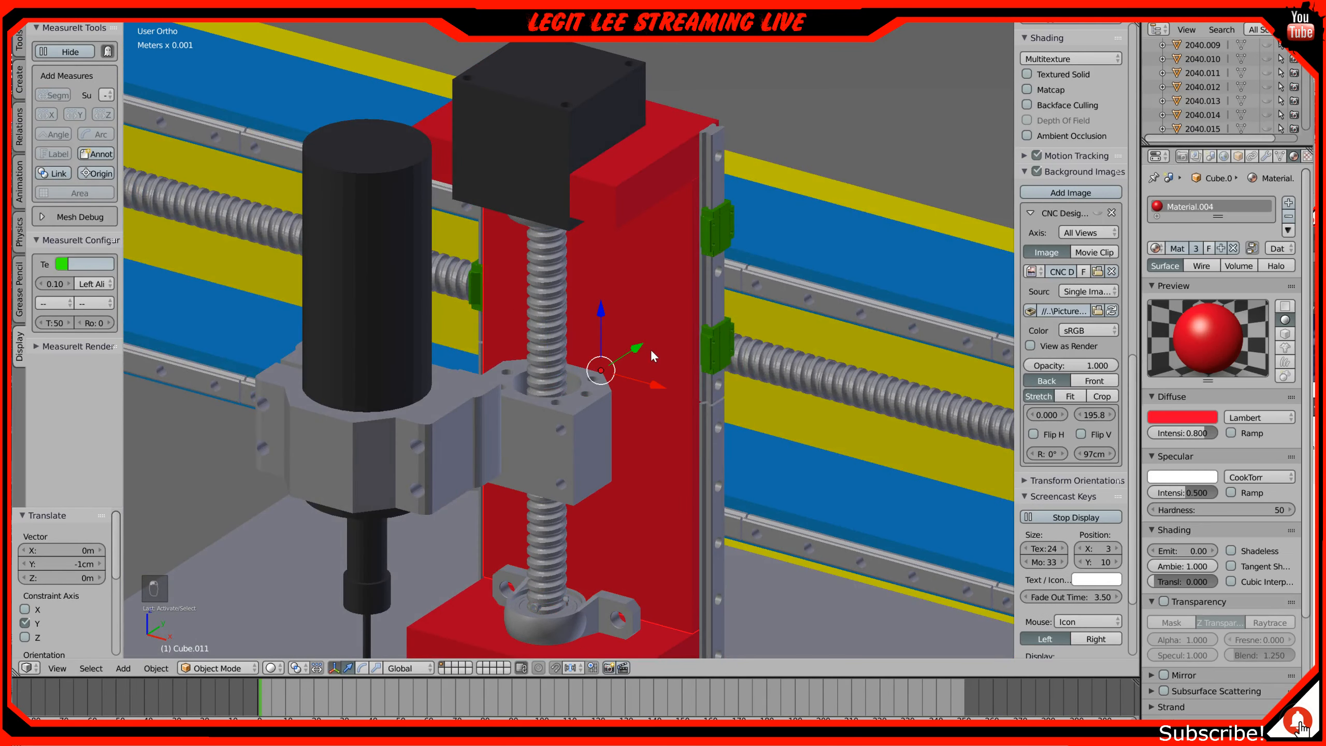
{"action": "key", "text": "KP_3"}
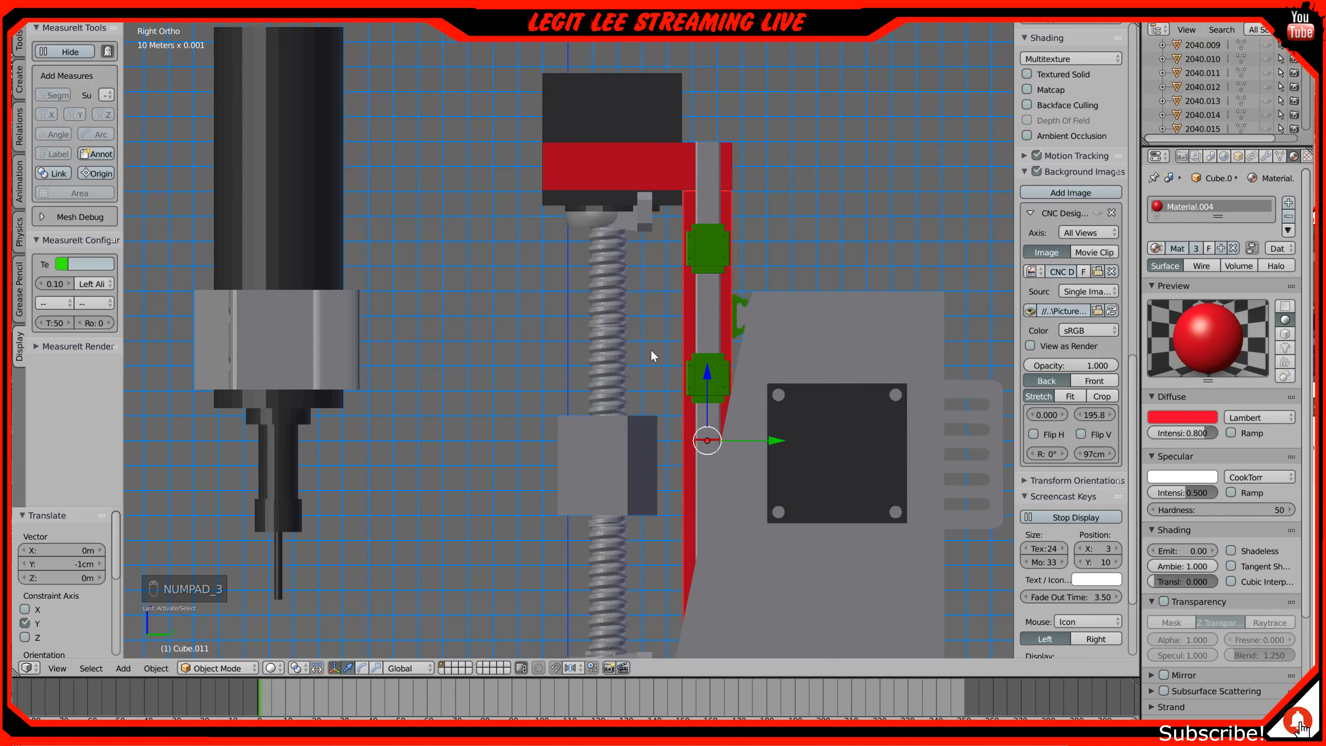
{"action": "key", "text": "shift+d"}
{"action": "key", "text": "y"}
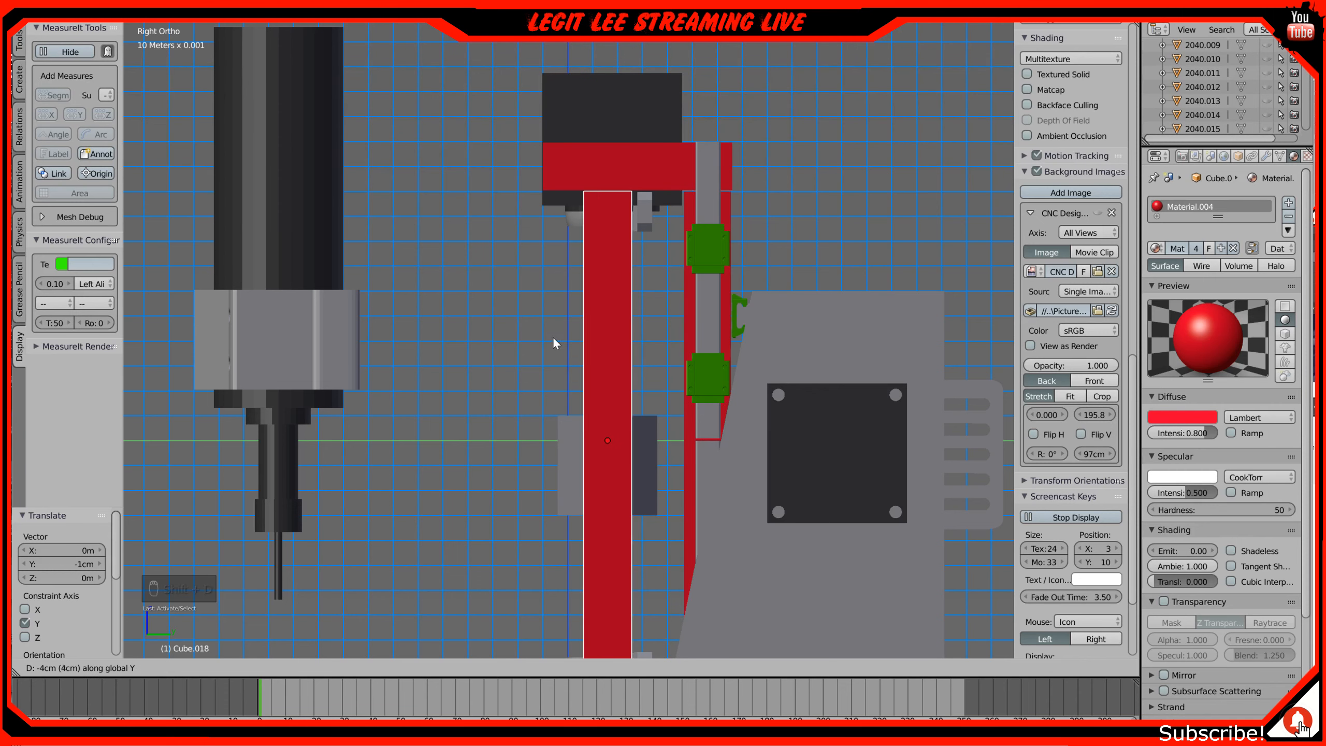
{"action": "left_click", "coordinate": [470, 340]}
{"action": "key", "text": "z"}
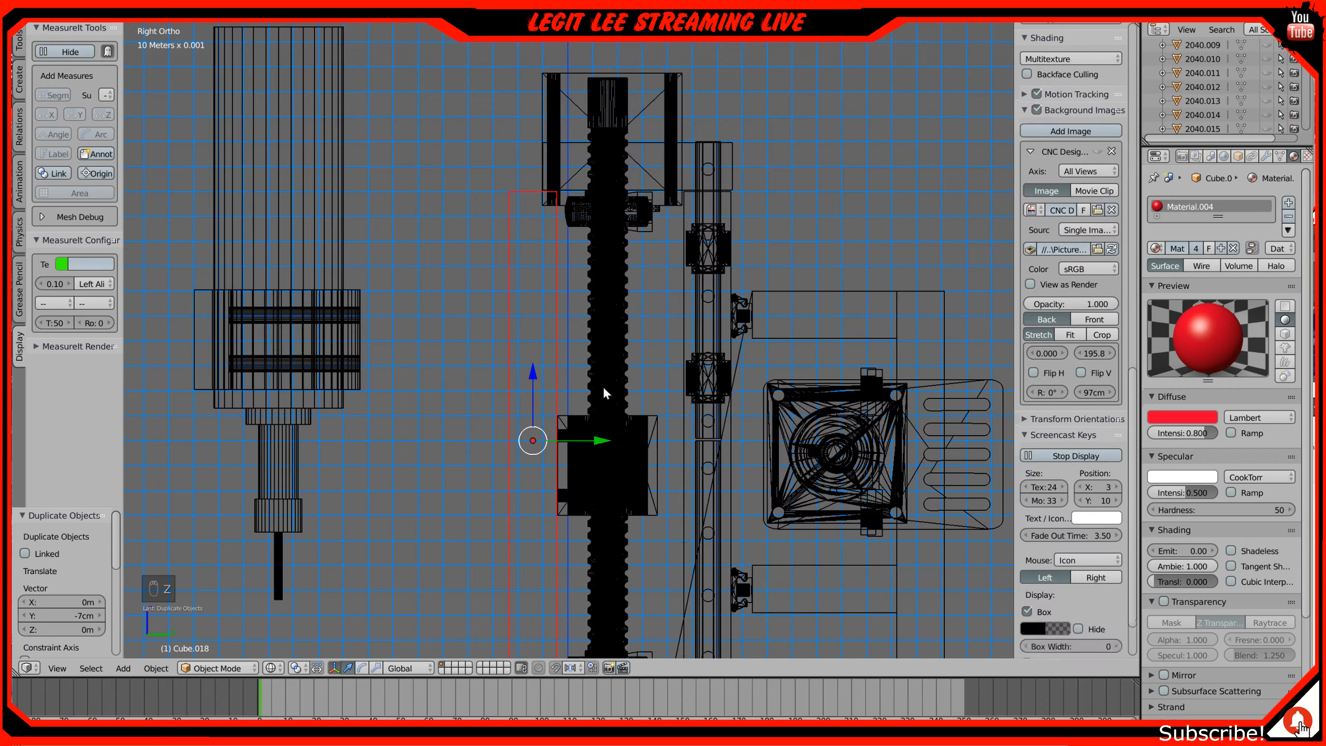
{"action": "key", "text": "z"}
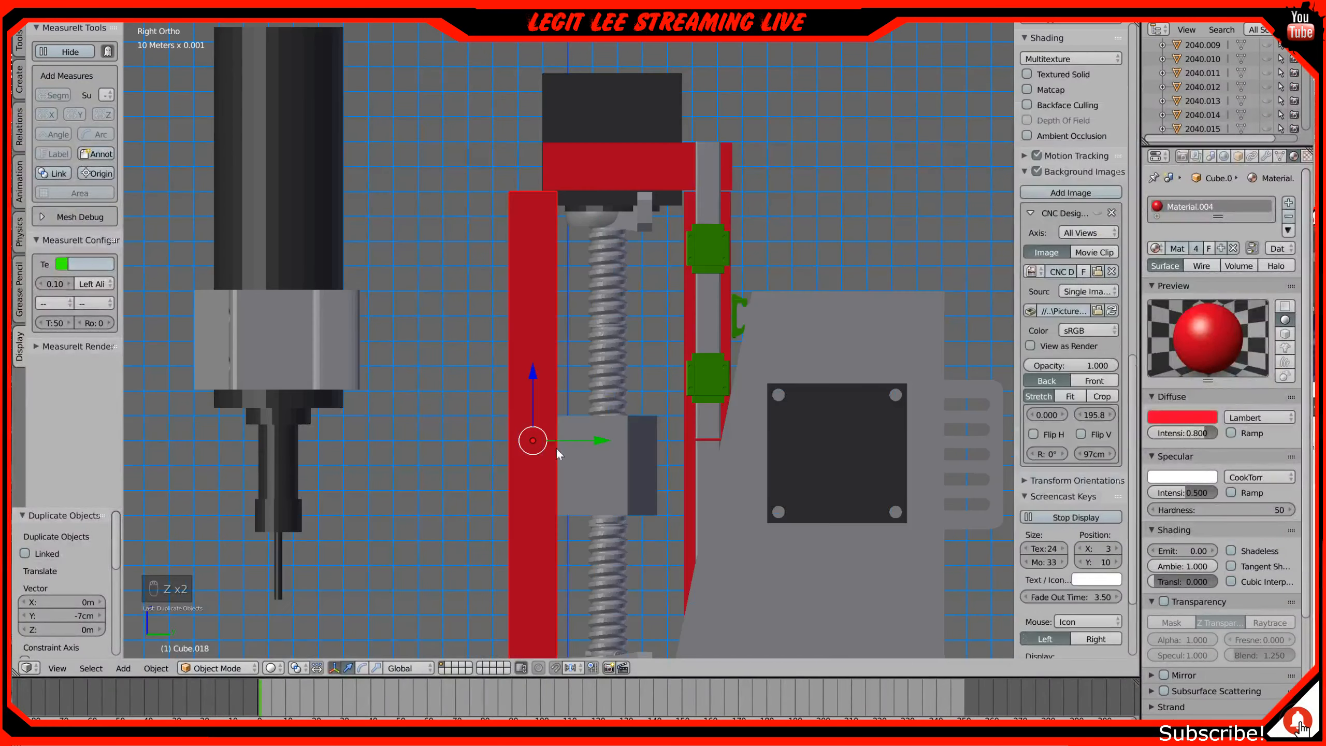
Step: Examine the duplicated front plate's fit with the frame, ball nut housing and motor from several angles and in the top view
{"action": "scroll", "coordinate": [571, 487], "scroll_direction": "up", "scroll_amount": 2}
{"action": "middle_click_drag", "start_coordinate": [594, 547], "coordinate": [631, 223], "text": "shift"}
{"action": "middle_click_drag", "start_coordinate": [642, 160], "coordinate": [664, 368], "text": "shift"}
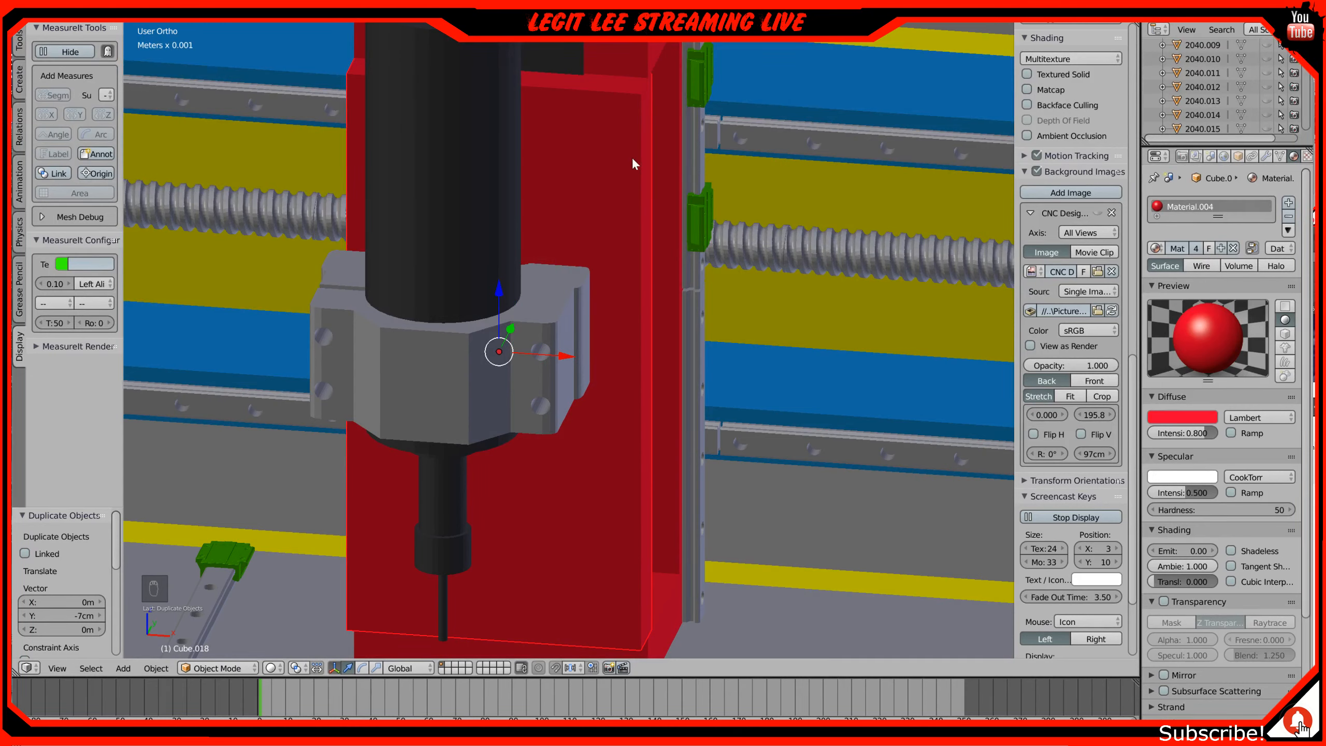
{"action": "mouse_move", "coordinate": [616, 194]}
{"action": "middle_mouse_down"}
{"action": "mouse_move", "coordinate": [629, 199]}
{"action": "mouse_move", "coordinate": [622, 217]}
{"action": "middle_mouse_up"}
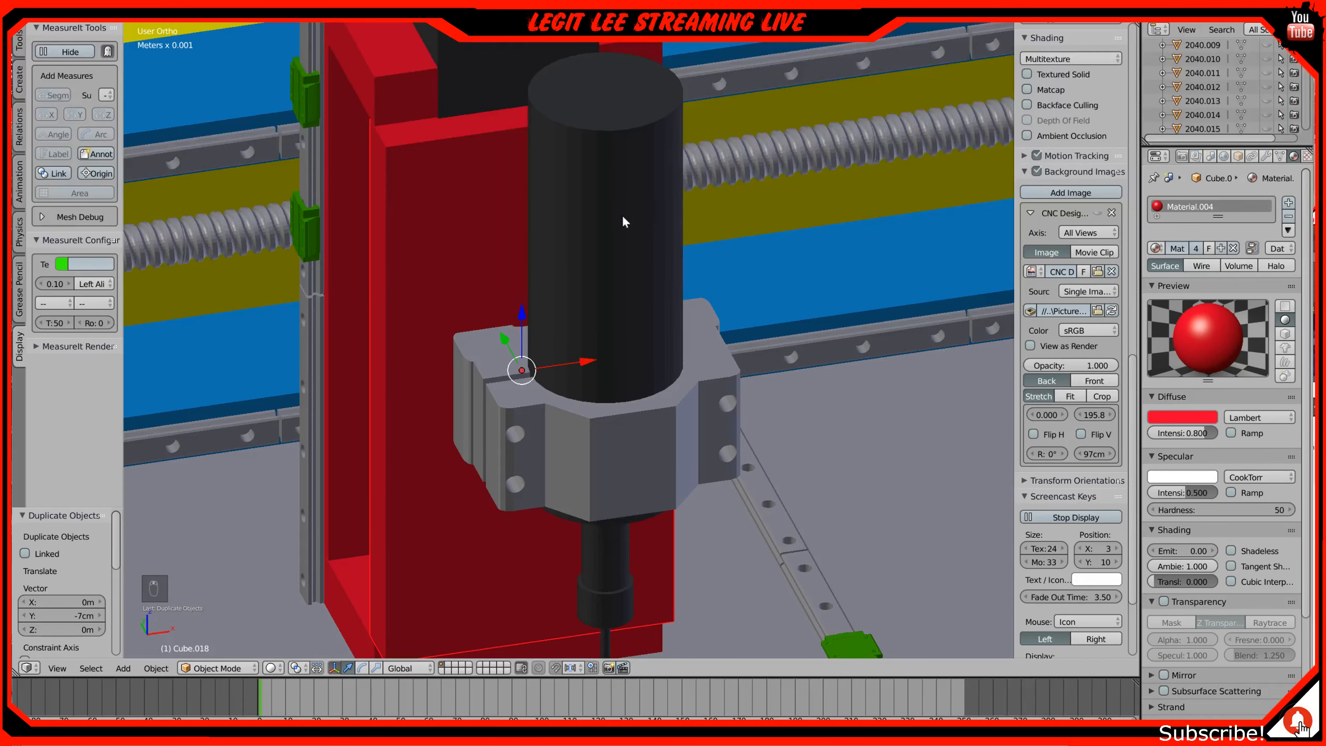
{"action": "middle_click_drag", "start_coordinate": [416, 209], "coordinate": [497, 198]}
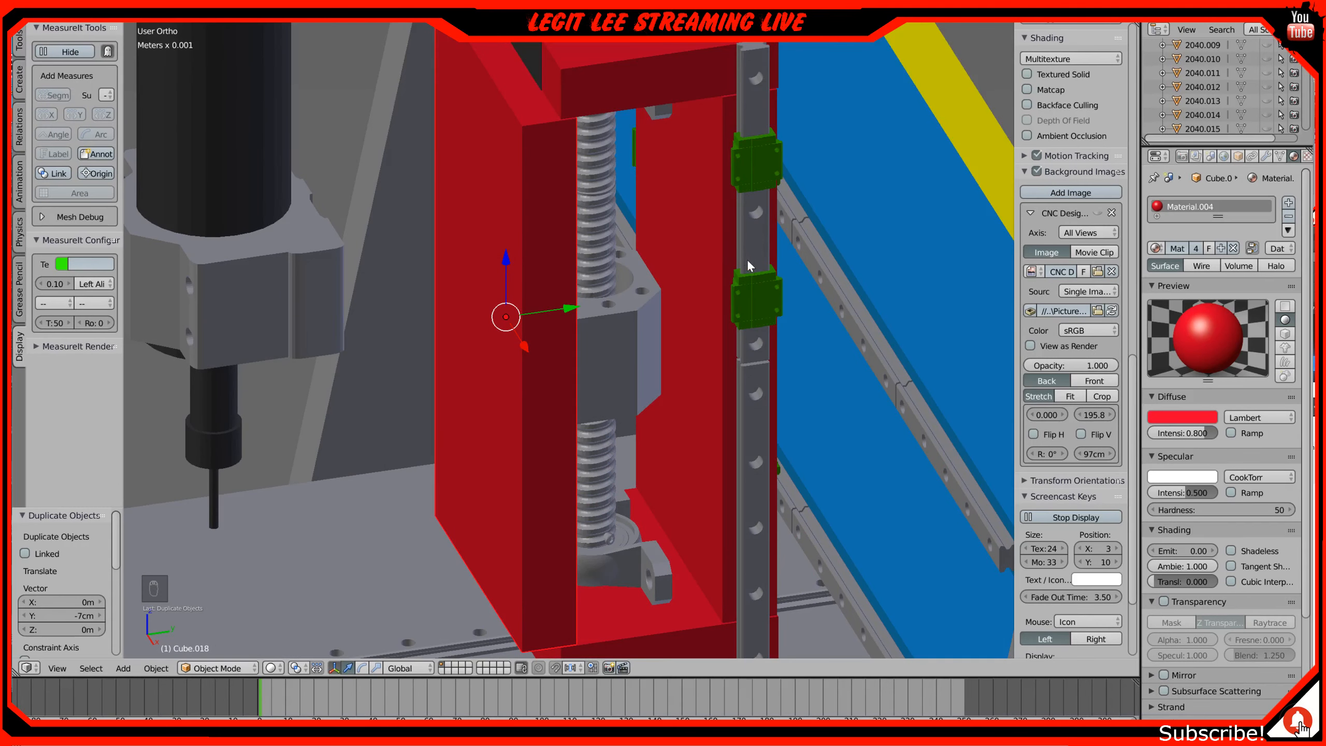
{"action": "middle_click_drag", "start_coordinate": [745, 264], "coordinate": [748, 268]}
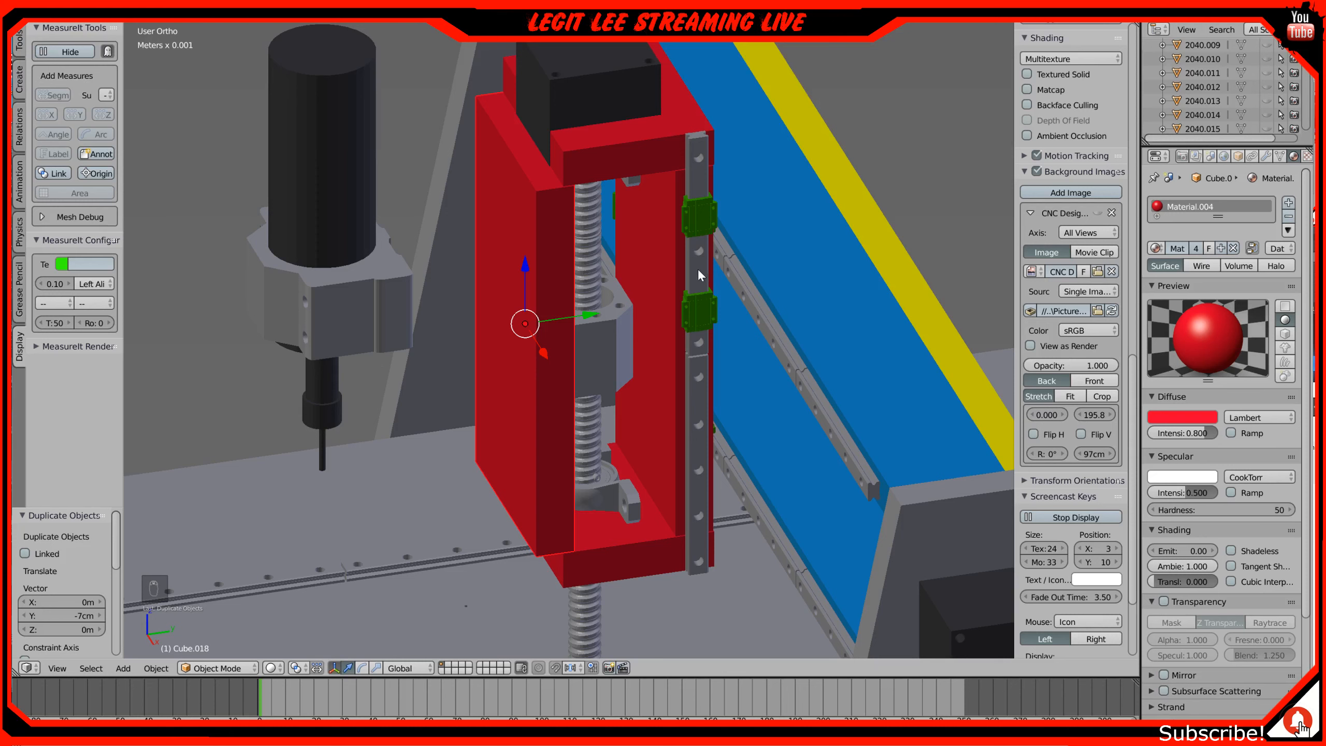
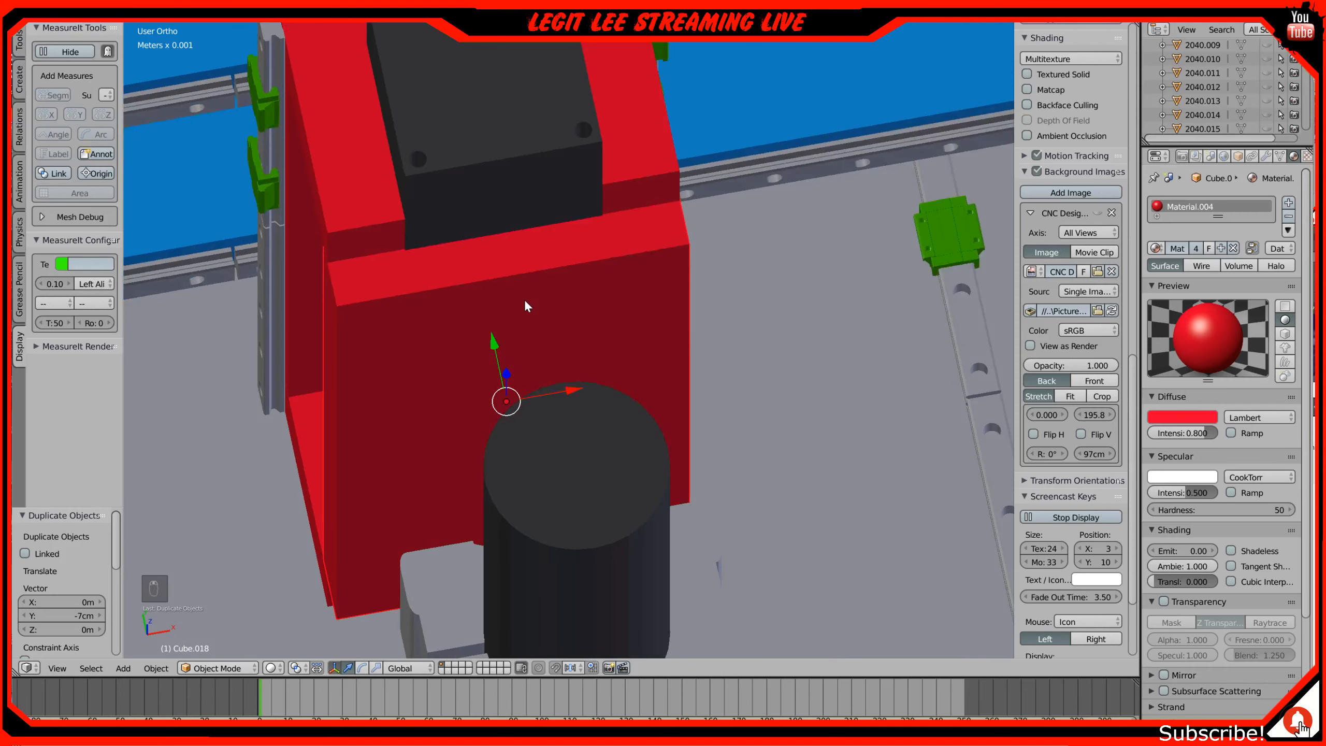
{"action": "key", "text": "KP_7"}
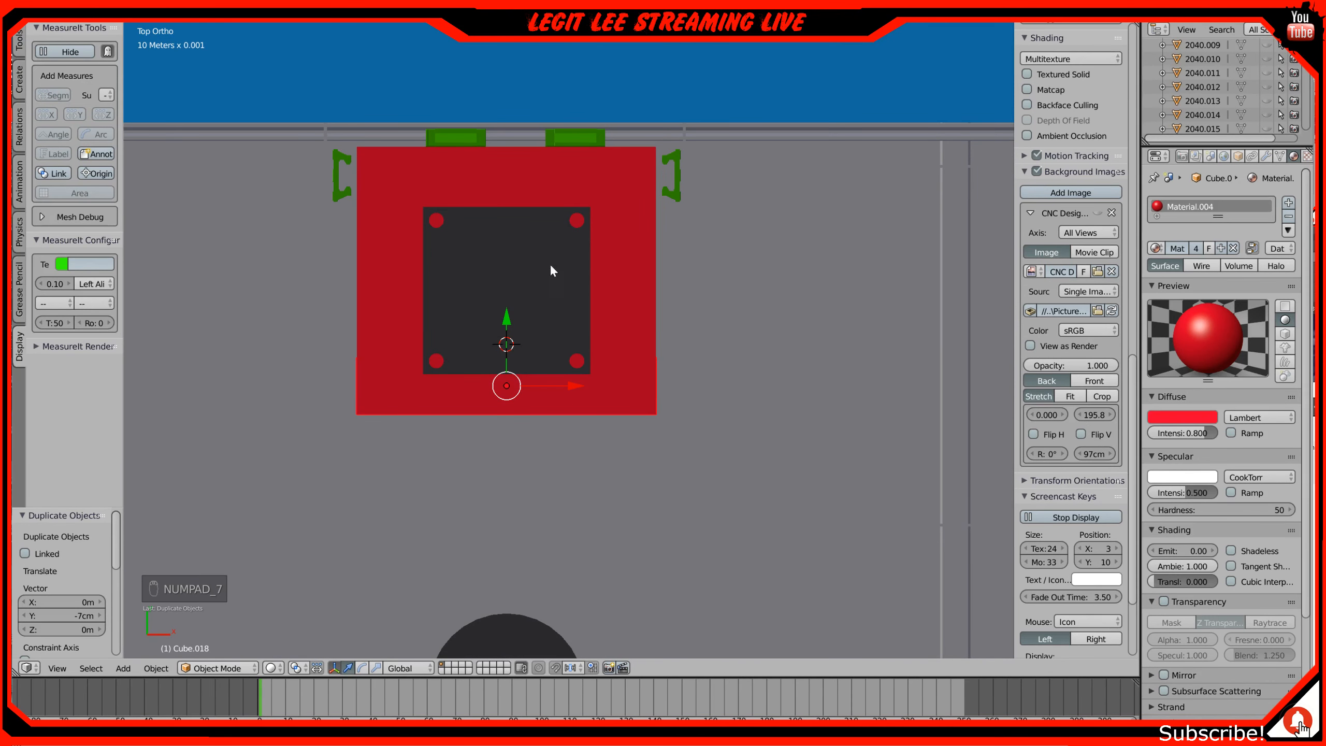
{"action": "middle_click_drag", "start_coordinate": [514, 274], "coordinate": [574, 199], "text": "shift"}
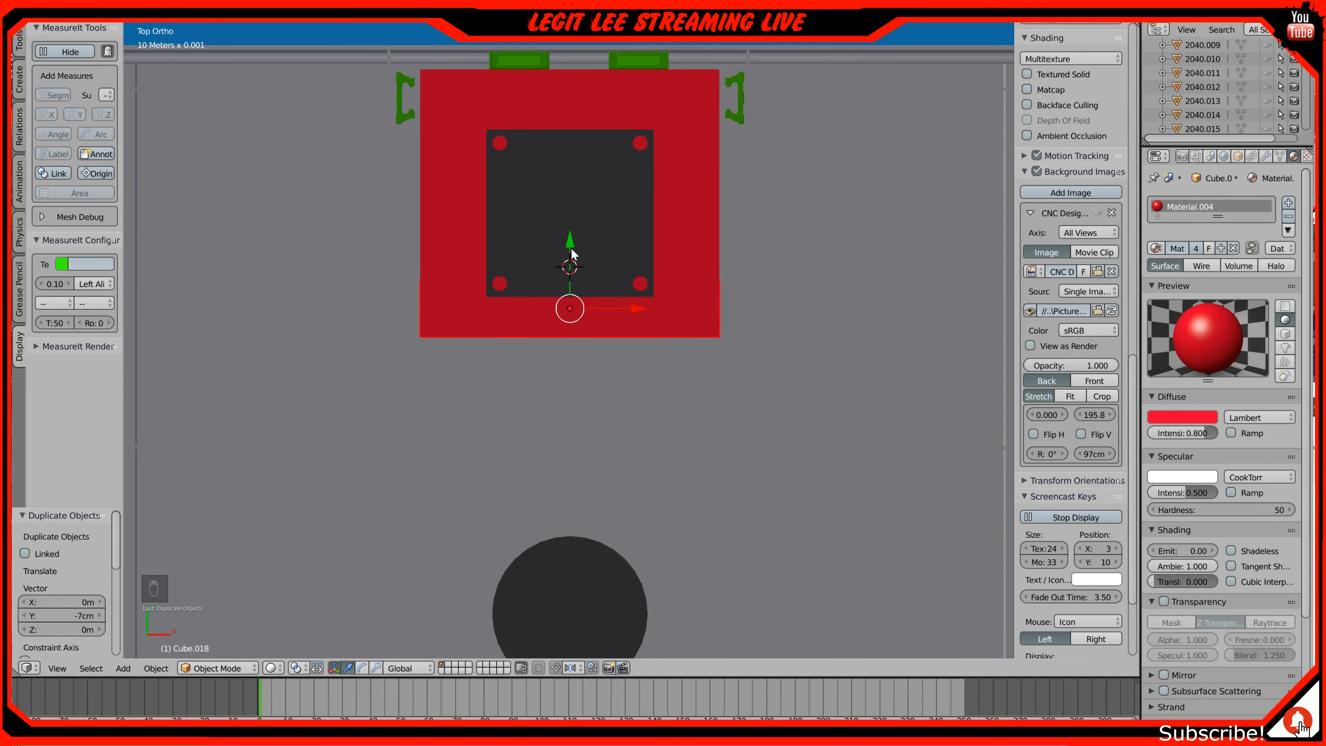
{"action": "middle_click_drag", "start_coordinate": [581, 255], "coordinate": [642, 322], "text": "shift"}
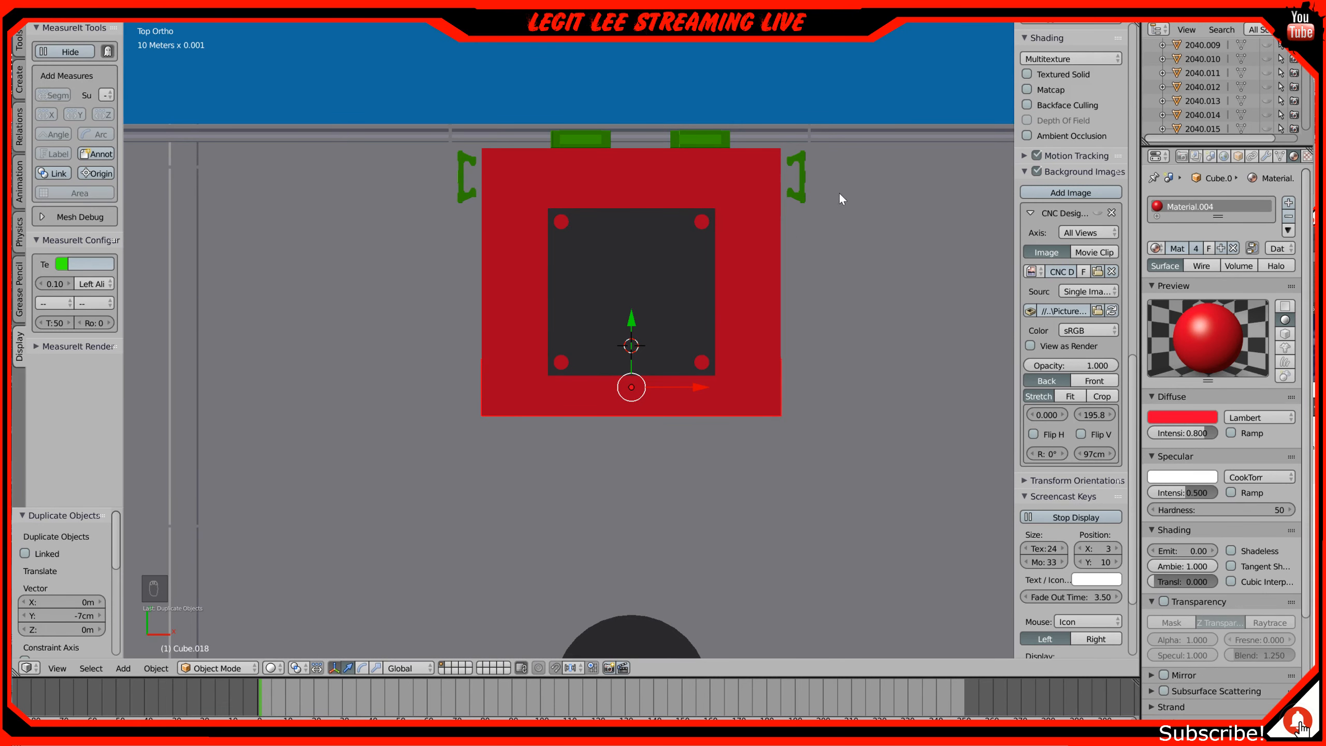
{"action": "middle_click_drag", "start_coordinate": [542, 361], "coordinate": [617, 267]}
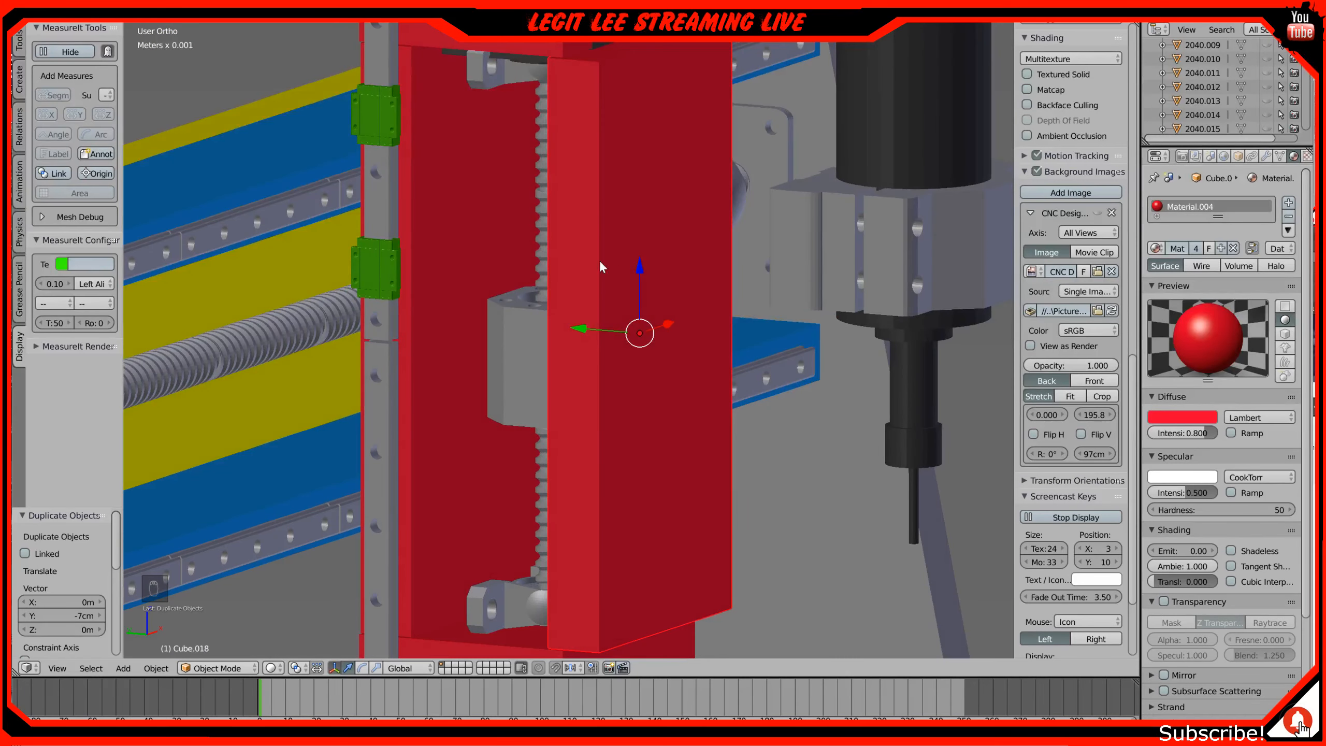
Step: Select the four green carriages on the two vertical side rails and move them -6 cm along Z
{"action": "right_click", "coordinate": [389, 135]}
{"action": "middle_click_drag", "start_coordinate": [457, 173], "coordinate": [322, 166]}
{"action": "right_click", "coordinate": [771, 86]}
{"action": "right_click", "coordinate": [771, 241]}
{"action": "middle_click_drag", "start_coordinate": [334, 298], "coordinate": [468, 305]}
{"action": "right_click", "coordinate": [380, 264]}
{"action": "key", "text": "KP_1"}
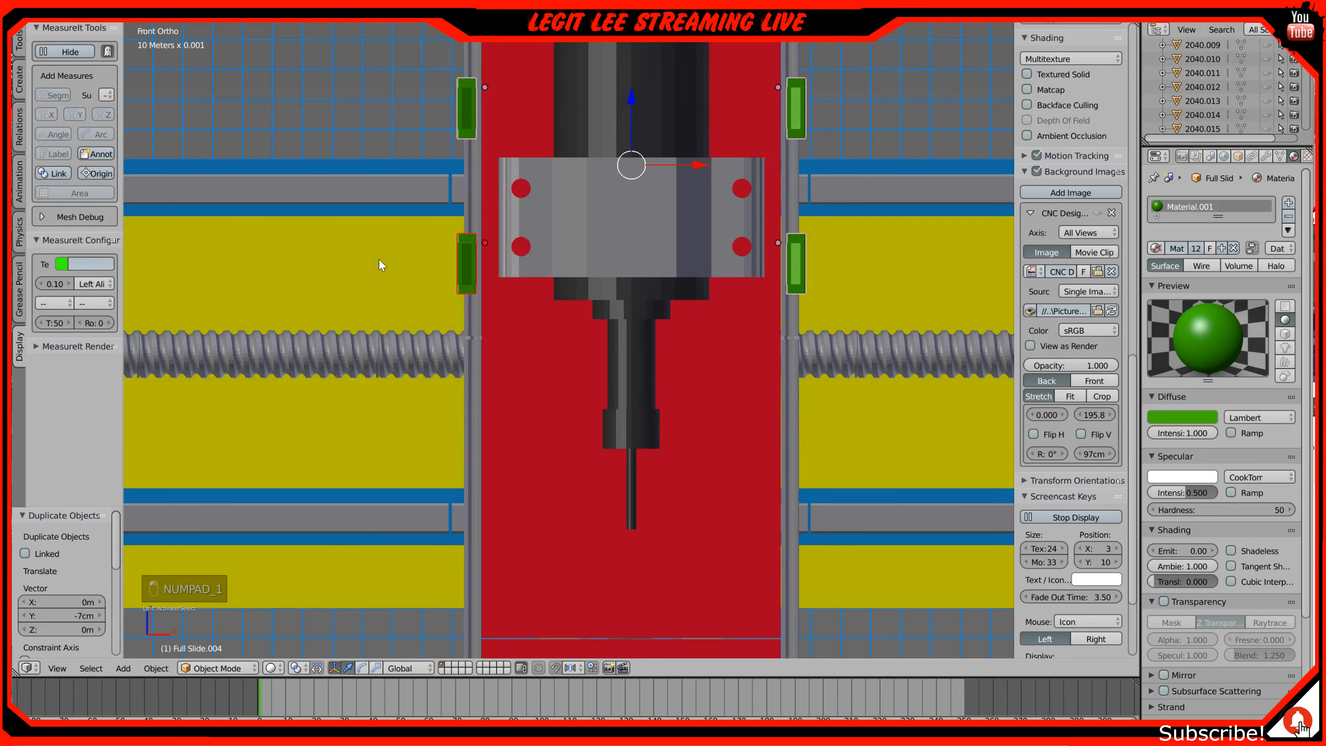
{"action": "left_click_drag", "start_coordinate": [630, 97], "coordinate": [642, 232]}
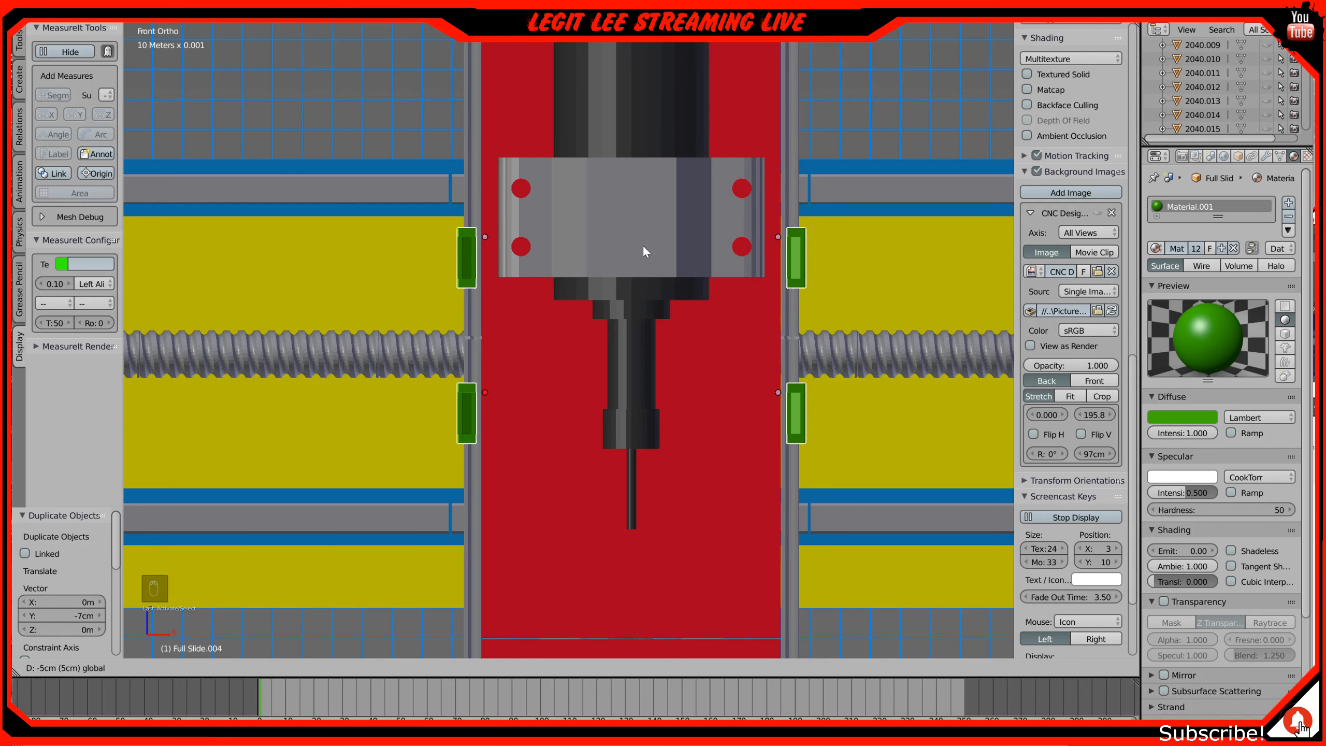
{"action": "left_click_drag", "start_coordinate": [643, 255], "coordinate": [644, 263]}
Step: Select the spindle mount together with the spindle and move both -5 cm along Z
{"action": "scroll", "coordinate": [640, 284], "scroll_direction": "down", "scroll_amount": 3}
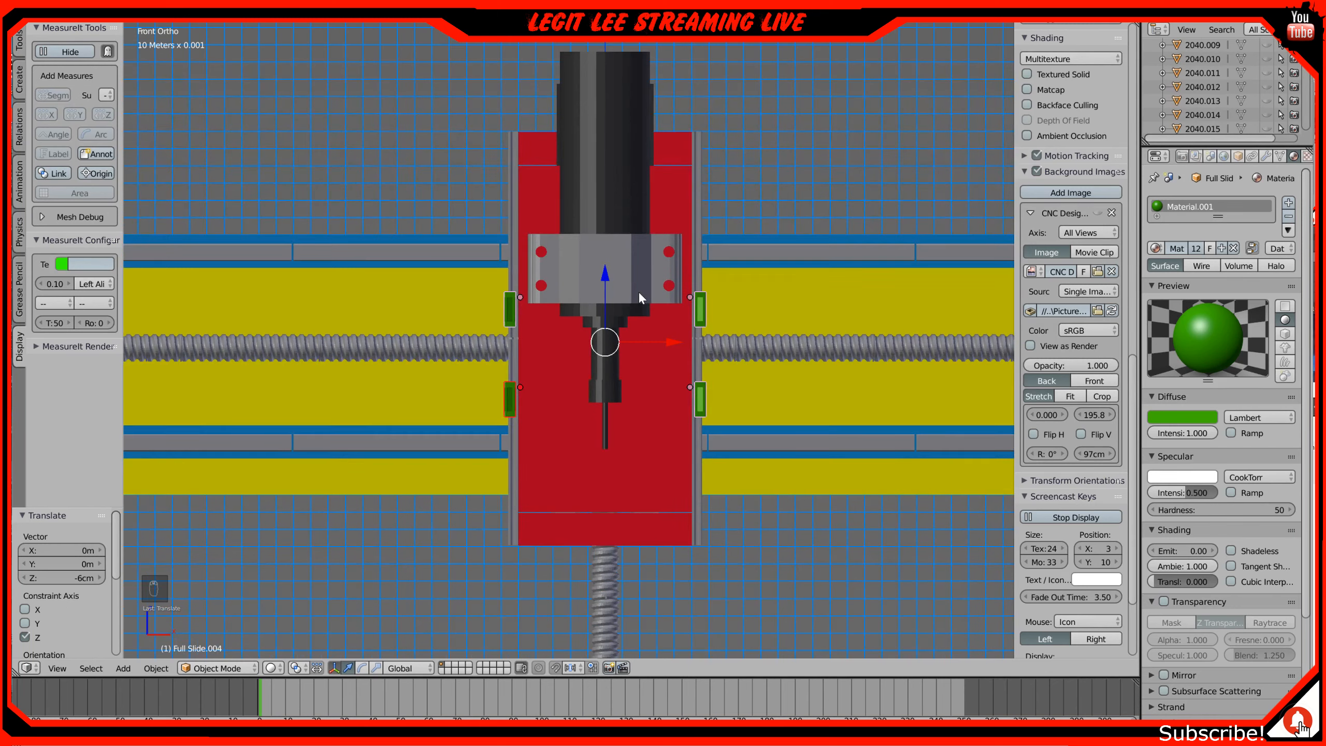
{"action": "right_click", "coordinate": [638, 240]}
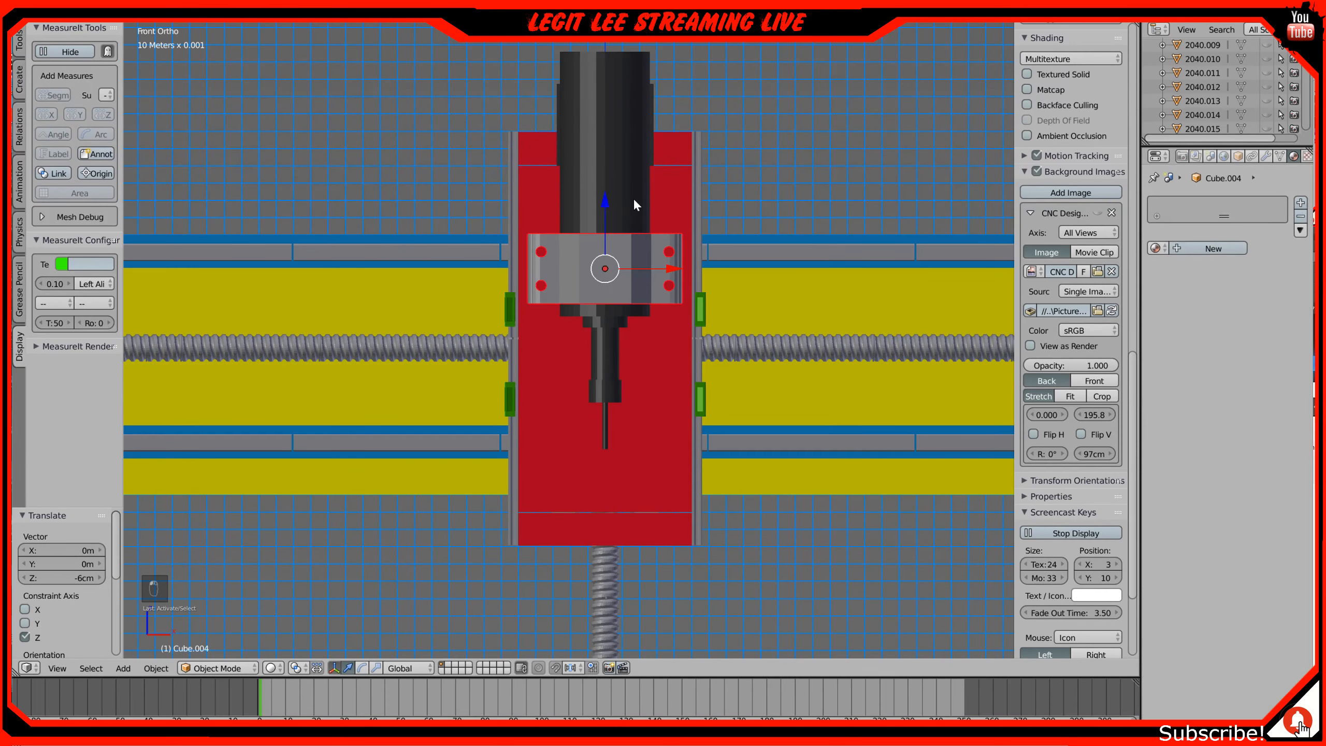
{"action": "left_click_drag", "start_coordinate": [602, 153], "coordinate": [603, 240]}
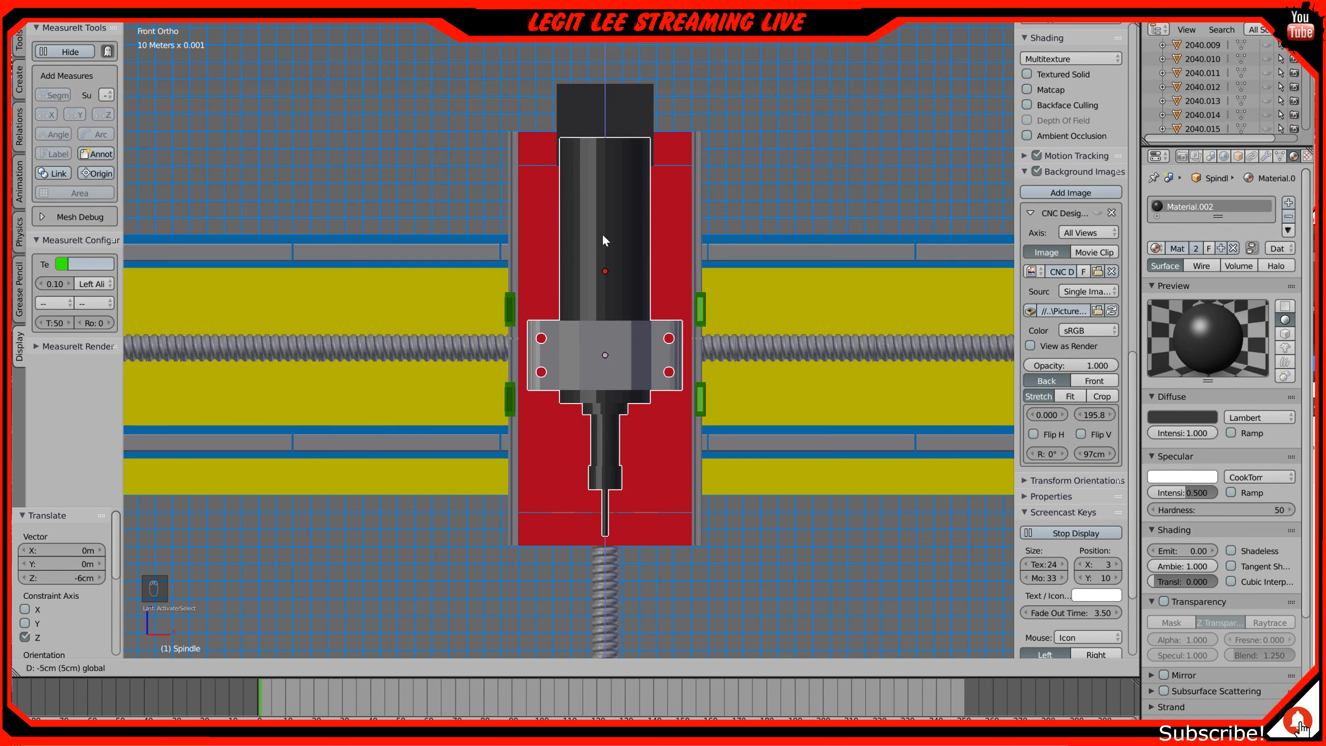
{"action": "left_click_drag", "start_coordinate": [603, 238], "coordinate": [603, 238]}
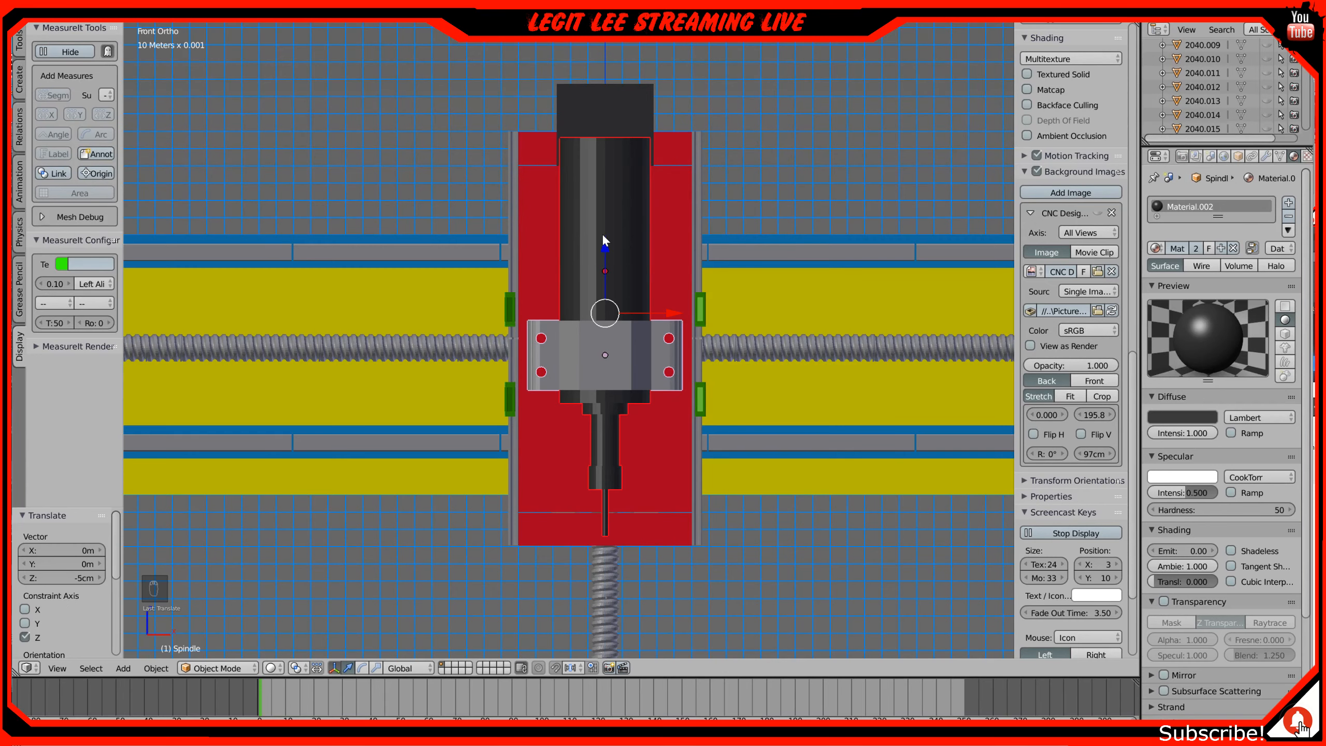
Step: Add the four green side-rail carriages to the selected spindle and mount, and move them all -7 cm along Z
{"action": "mouse_move", "coordinate": [604, 239]}
{"action": "middle_mouse_down"}
{"action": "mouse_move", "coordinate": [516, 245]}
{"action": "mouse_move", "coordinate": [628, 235]}
{"action": "mouse_move", "coordinate": [595, 249]}
{"action": "mouse_move", "coordinate": [600, 238]}
{"action": "middle_mouse_up"}
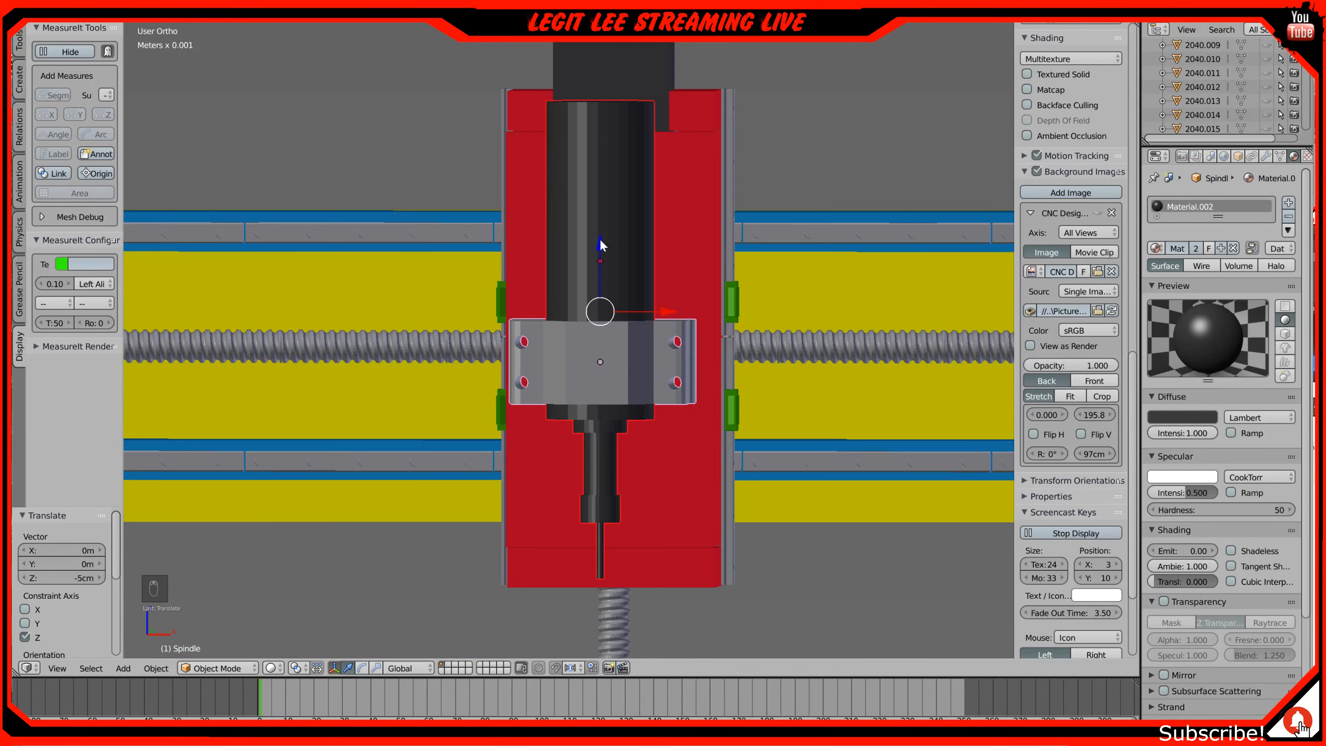
{"action": "key", "text": "KP_1"}
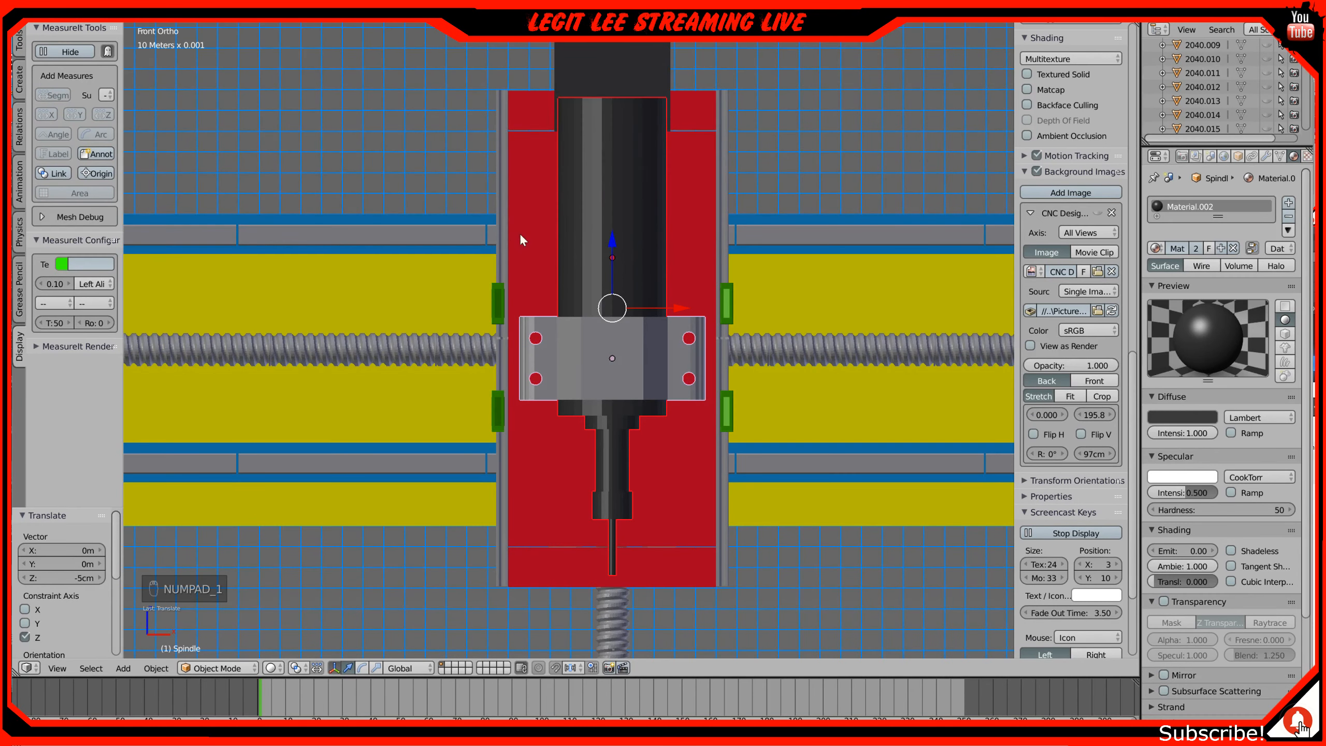
{"action": "right_click", "coordinate": [498, 299]}
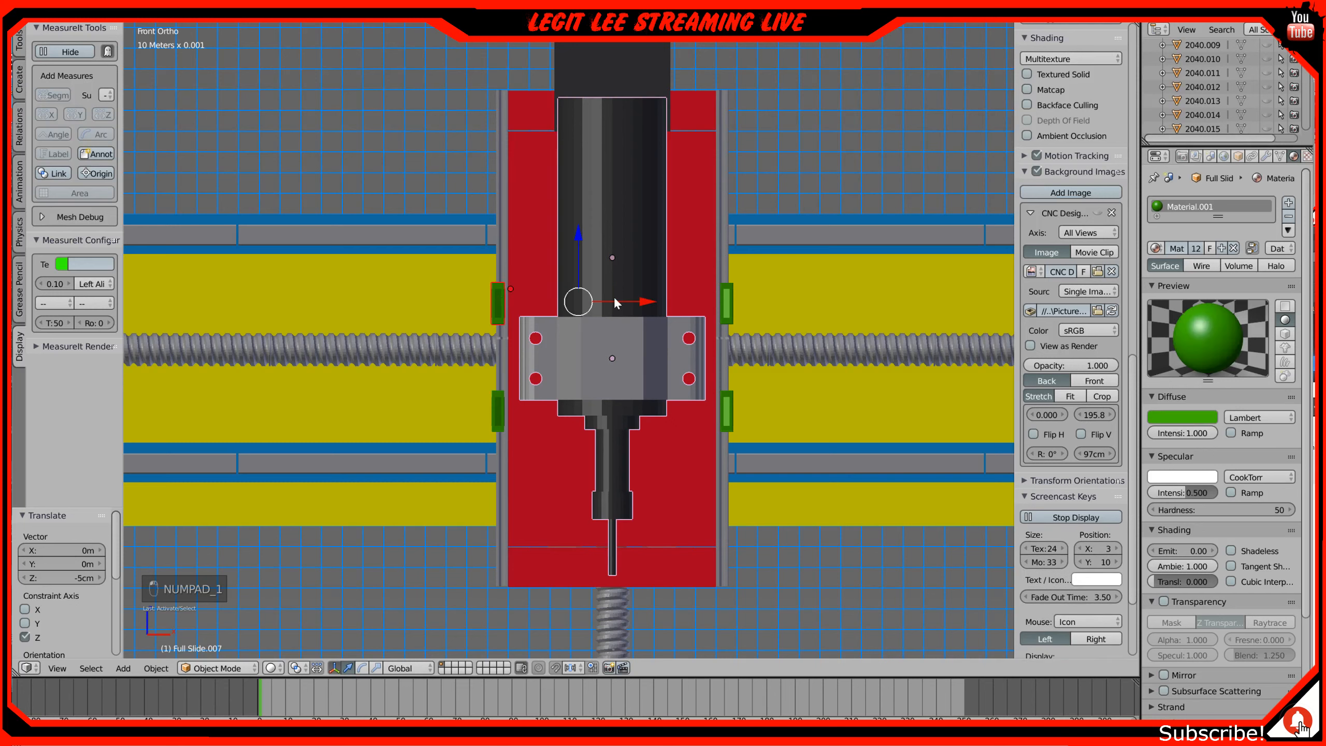
{"action": "right_click", "coordinate": [727, 304], "text": "shift"}
{"action": "right_click", "coordinate": [726, 409], "text": "shift"}
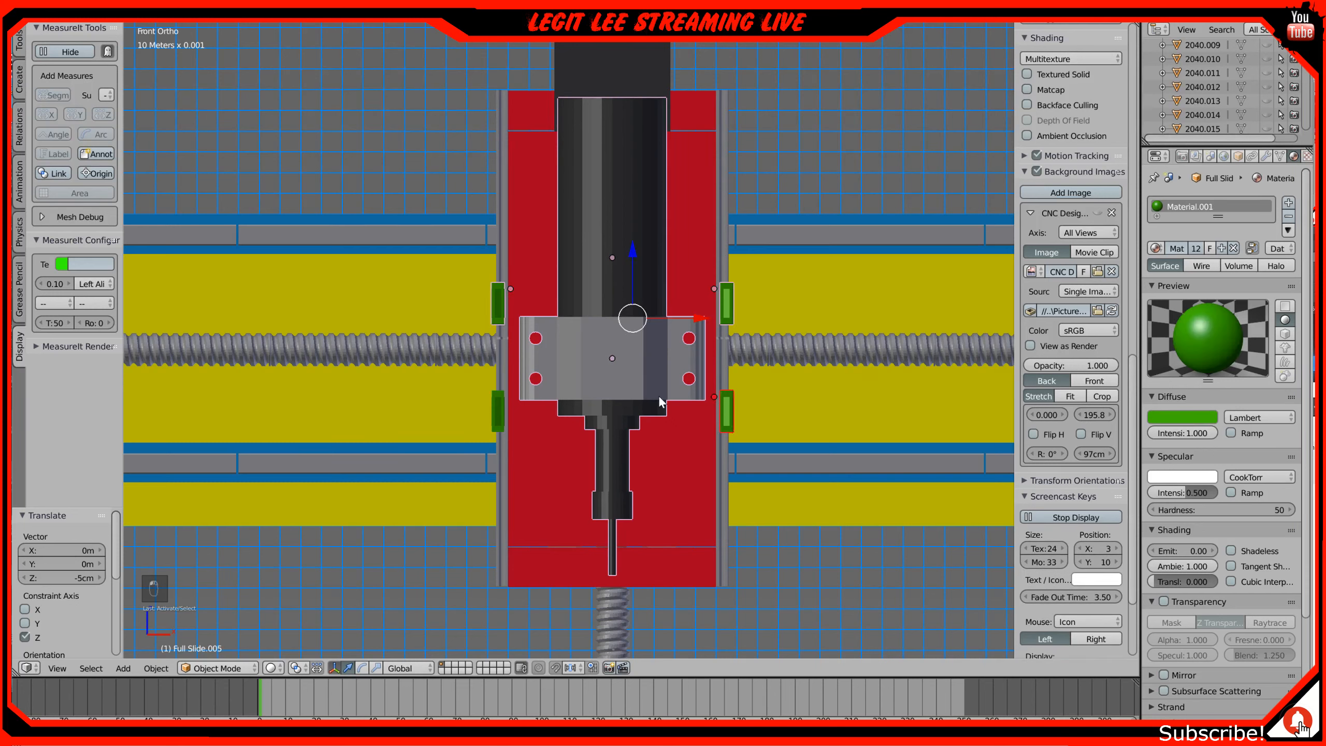
{"action": "right_click", "coordinate": [501, 407], "text": "shift"}
{"action": "left_click_drag", "start_coordinate": [614, 262], "coordinate": [614, 411]}
{"action": "middle_click_drag", "start_coordinate": [614, 411], "coordinate": [596, 197], "text": "shift"}
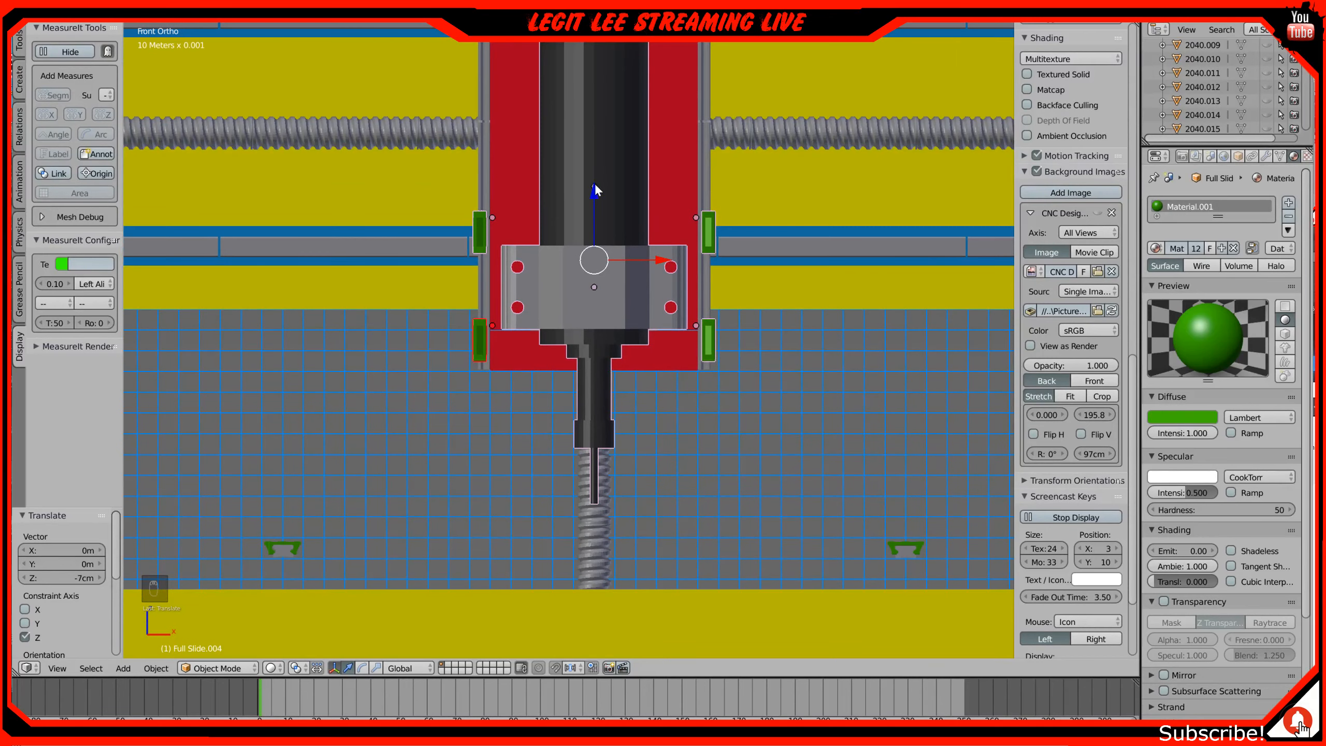
Step: Examine the lowered spindle, mount and carriages against the red frame in the front, angled and top views
{"action": "key", "text": "KP_1"}
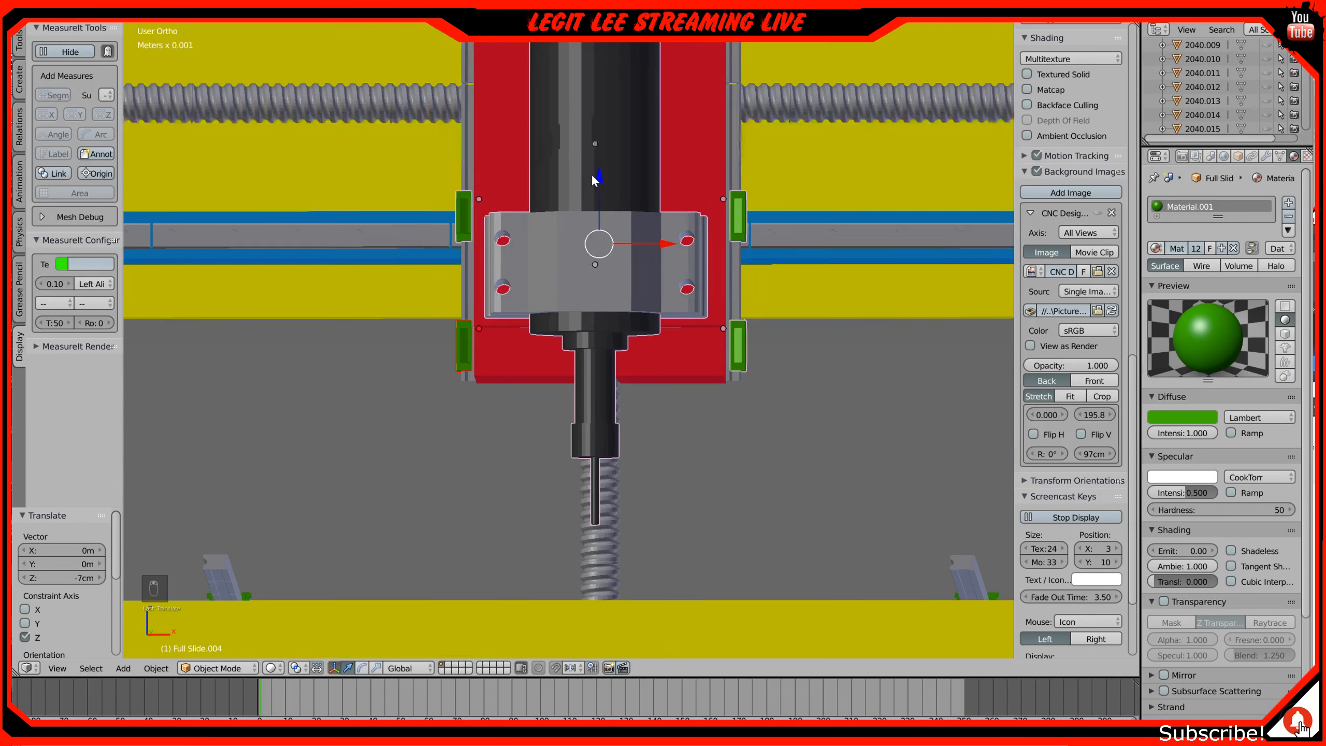
{"action": "middle_click_drag", "start_coordinate": [590, 167], "coordinate": [582, 382], "text": "shift"}
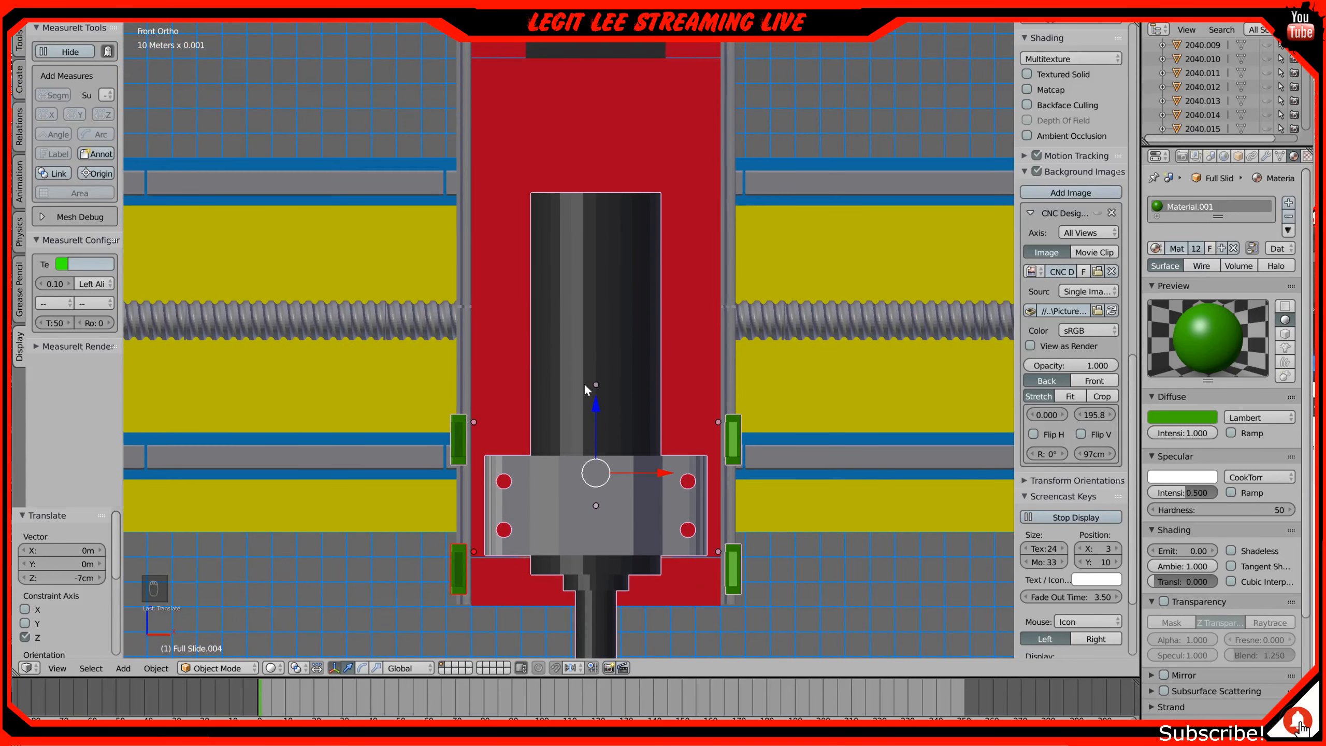
{"action": "left_click_drag", "start_coordinate": [594, 404], "coordinate": [659, 413]}
{"action": "middle_click_drag", "start_coordinate": [659, 413], "coordinate": [658, 104], "text": "shift"}
{"action": "scroll", "coordinate": [674, 221], "scroll_direction": "down", "scroll_amount": 3}
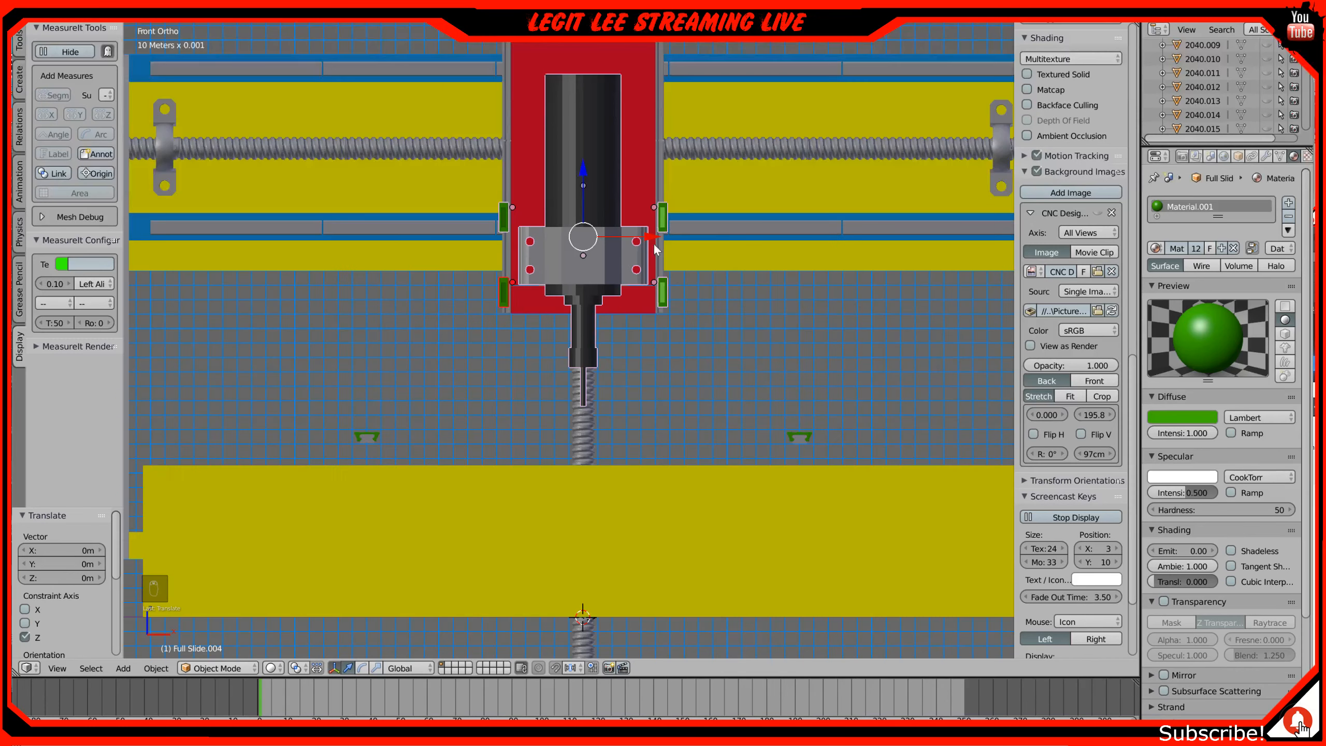
{"action": "mouse_move", "coordinate": [609, 259]}
{"action": "middle_mouse_down"}
{"action": "mouse_move", "coordinate": [607, 272]}
{"action": "mouse_move", "coordinate": [613, 246]}
{"action": "mouse_move", "coordinate": [592, 272]}
{"action": "mouse_move", "coordinate": [601, 259]}
{"action": "middle_mouse_up"}
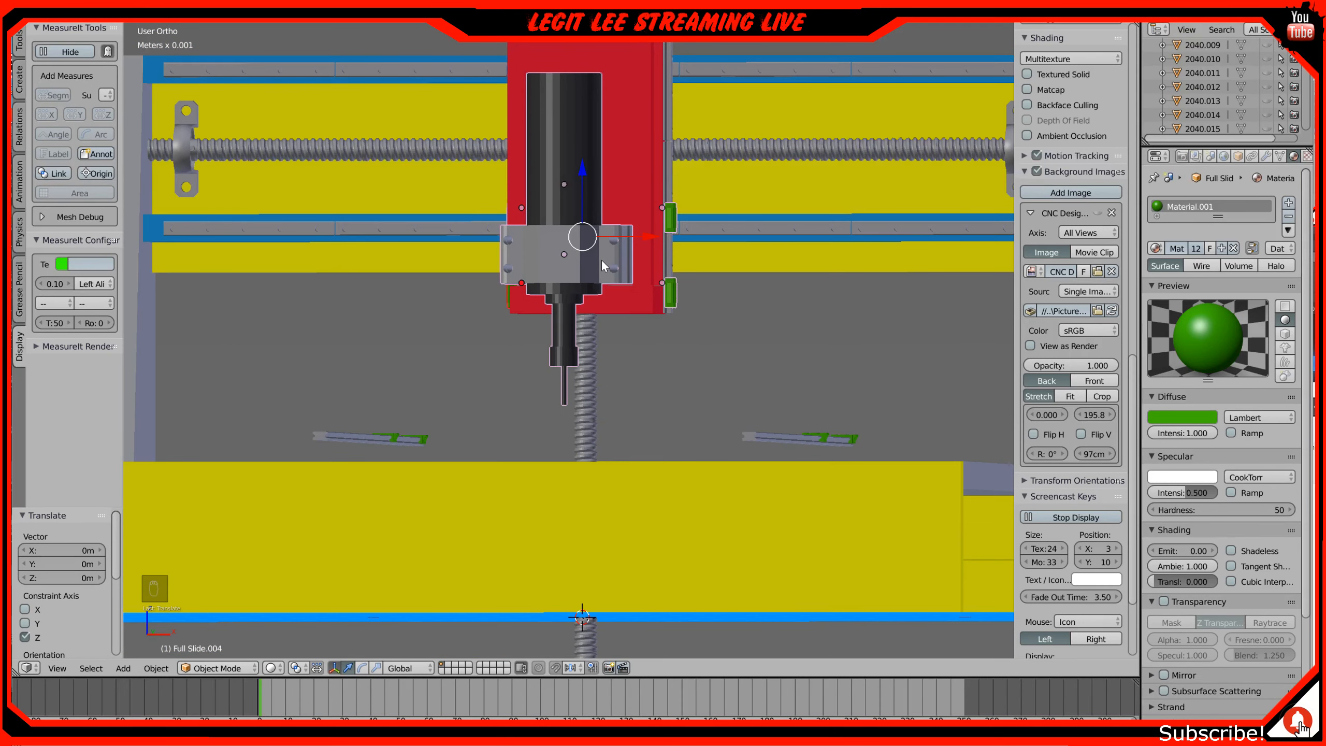
{"action": "scroll", "coordinate": [601, 259], "scroll_direction": "up", "scroll_amount": 1}
{"action": "key", "text": "KP_7"}
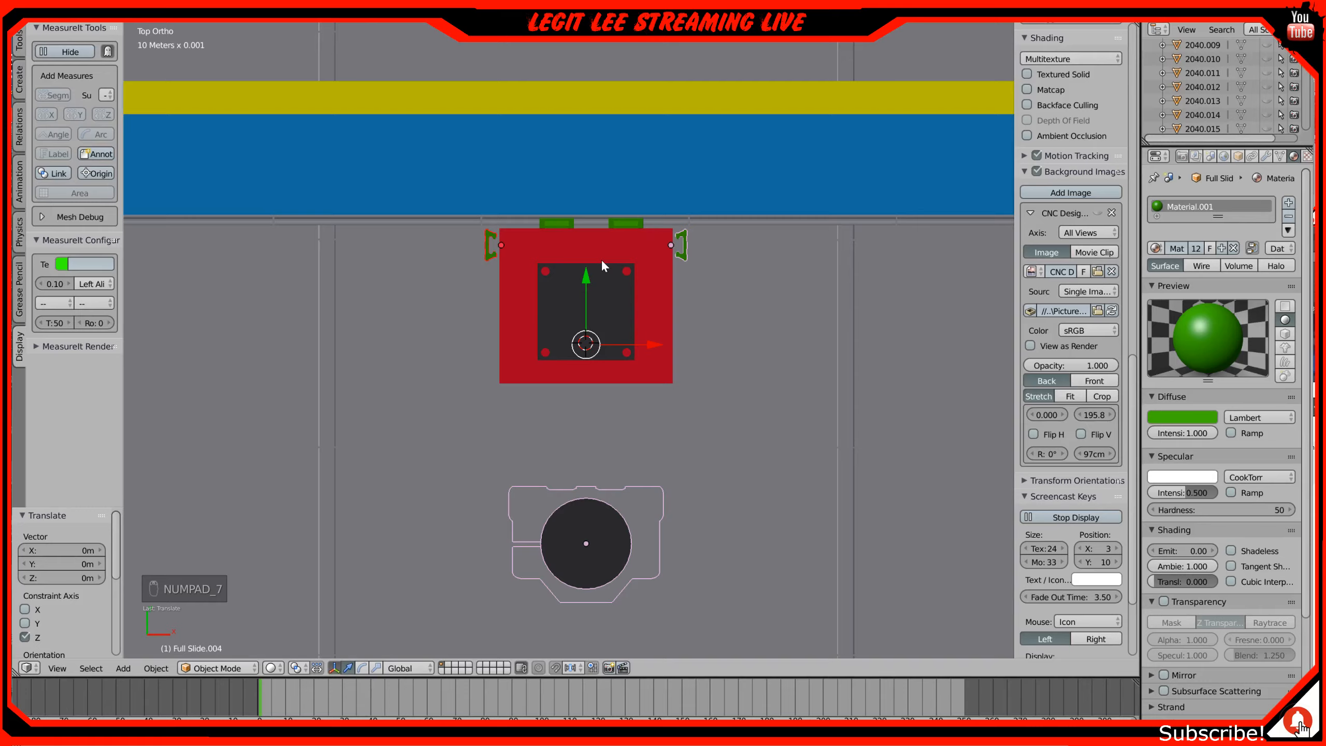
{"action": "key", "text": "KP_1"}
{"action": "middle_click_drag", "start_coordinate": [592, 178], "coordinate": [601, 391], "text": "shift"}
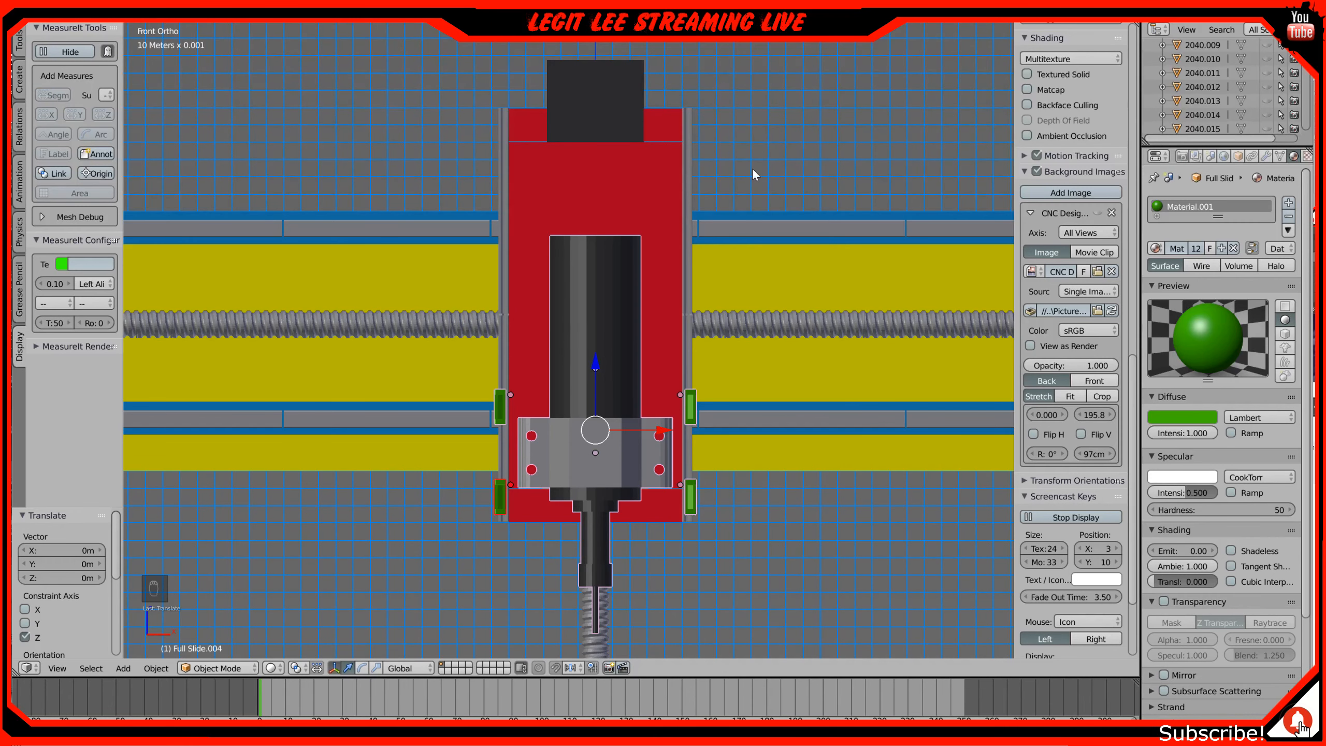
Step: Add the motor, screw parts, side rails and red frame plates to the selection and move the whole Z-axis assembly -3 cm along Z
{"action": "key", "text": "z"}
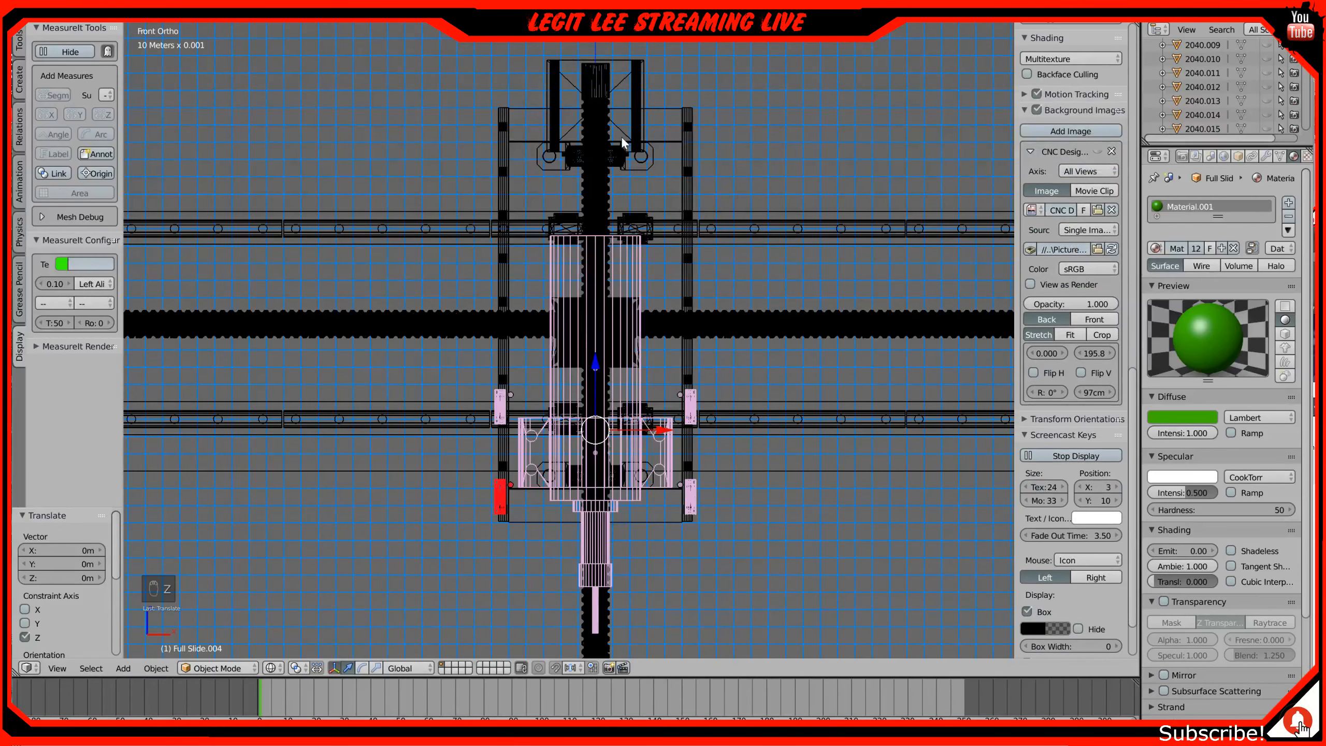
{"action": "key", "text": "b"}
{"action": "left_click_drag", "start_coordinate": [407, 73], "coordinate": [741, 185]}
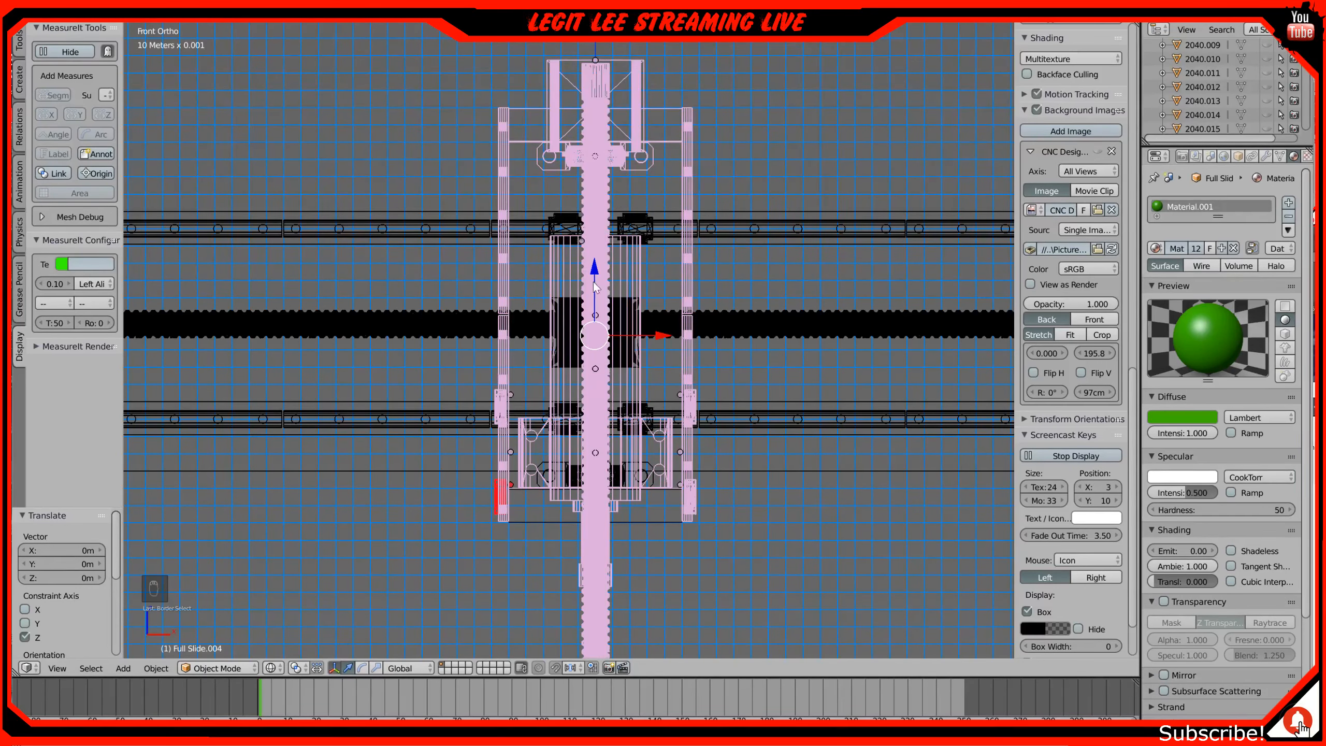
{"action": "key", "text": "b"}
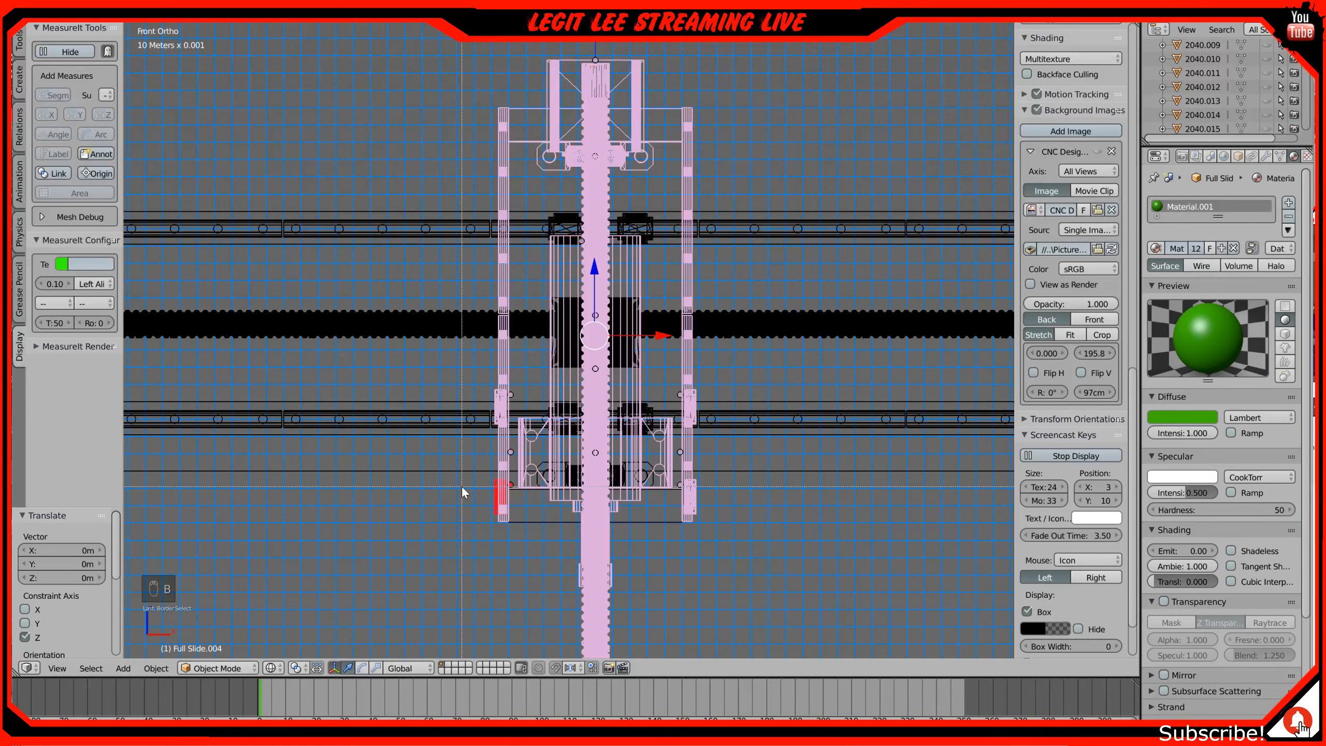
{"action": "left_click_drag", "start_coordinate": [464, 487], "coordinate": [743, 567]}
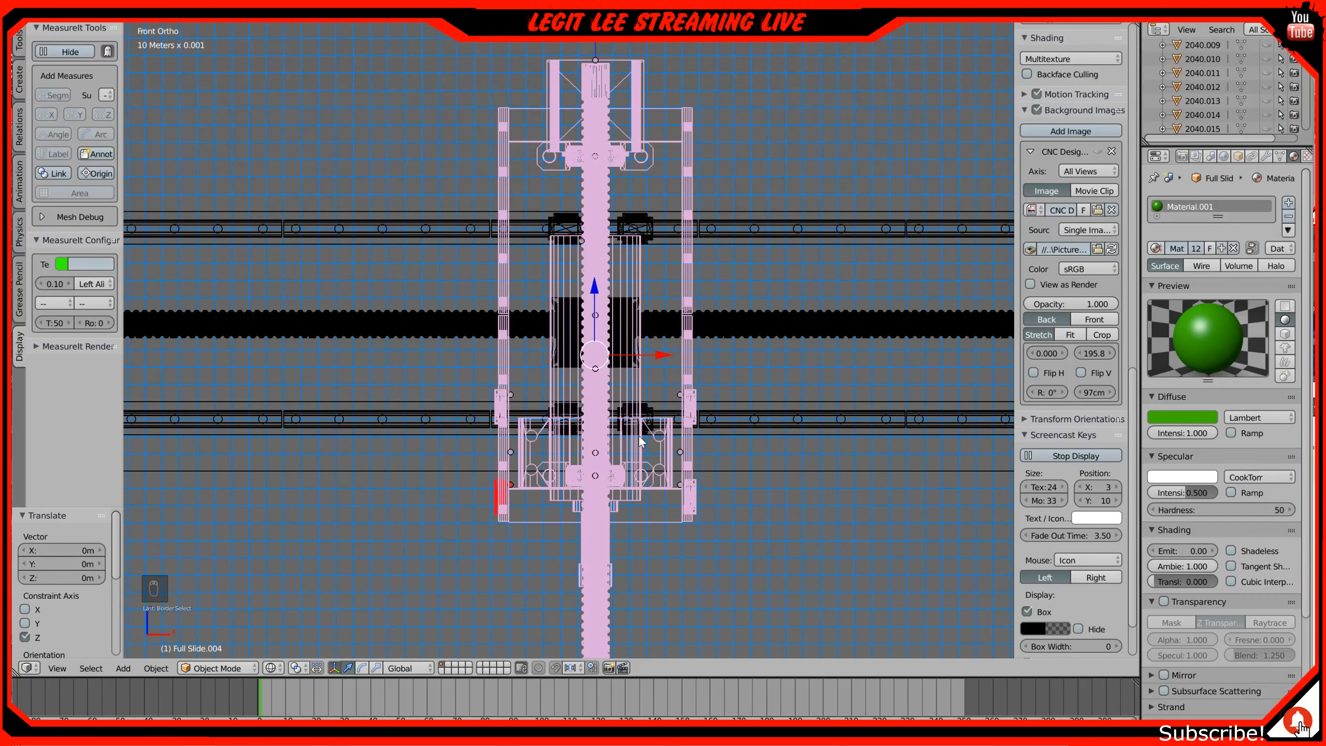
{"action": "key", "text": "z"}
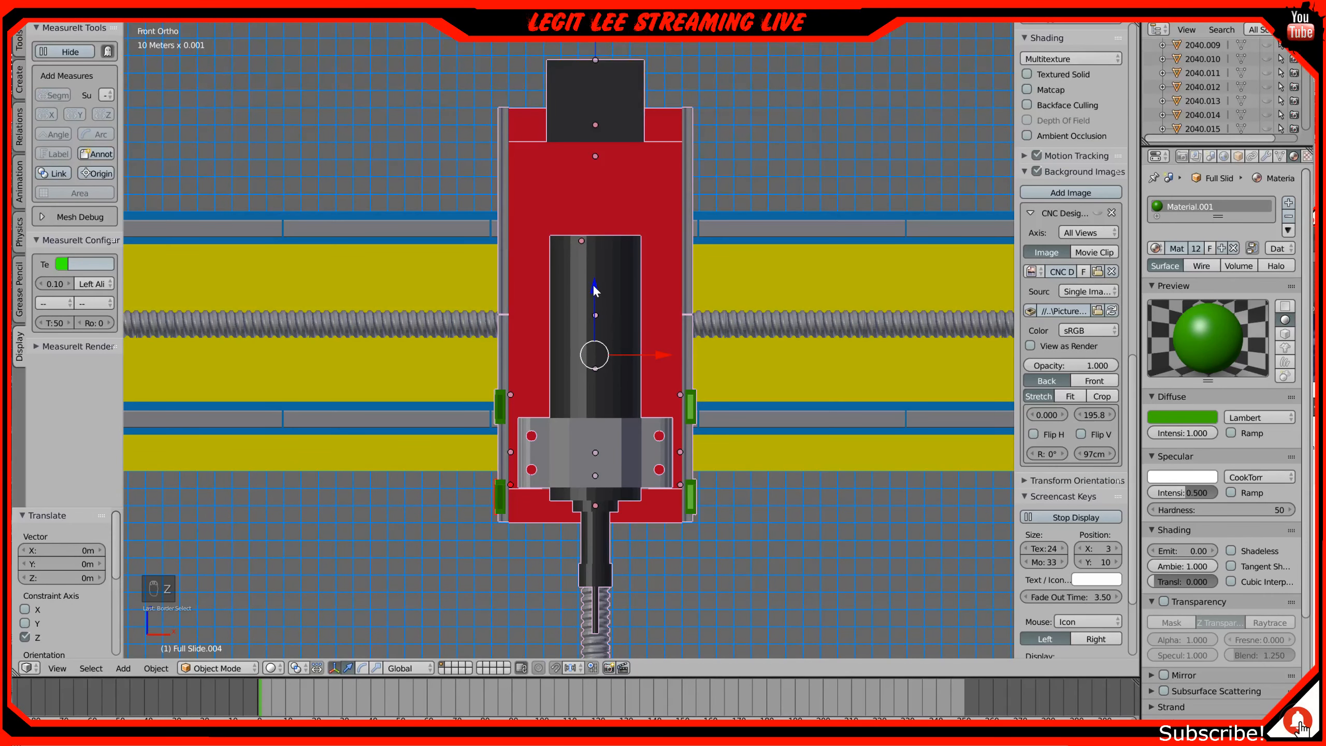
{"action": "key", "text": "g"}
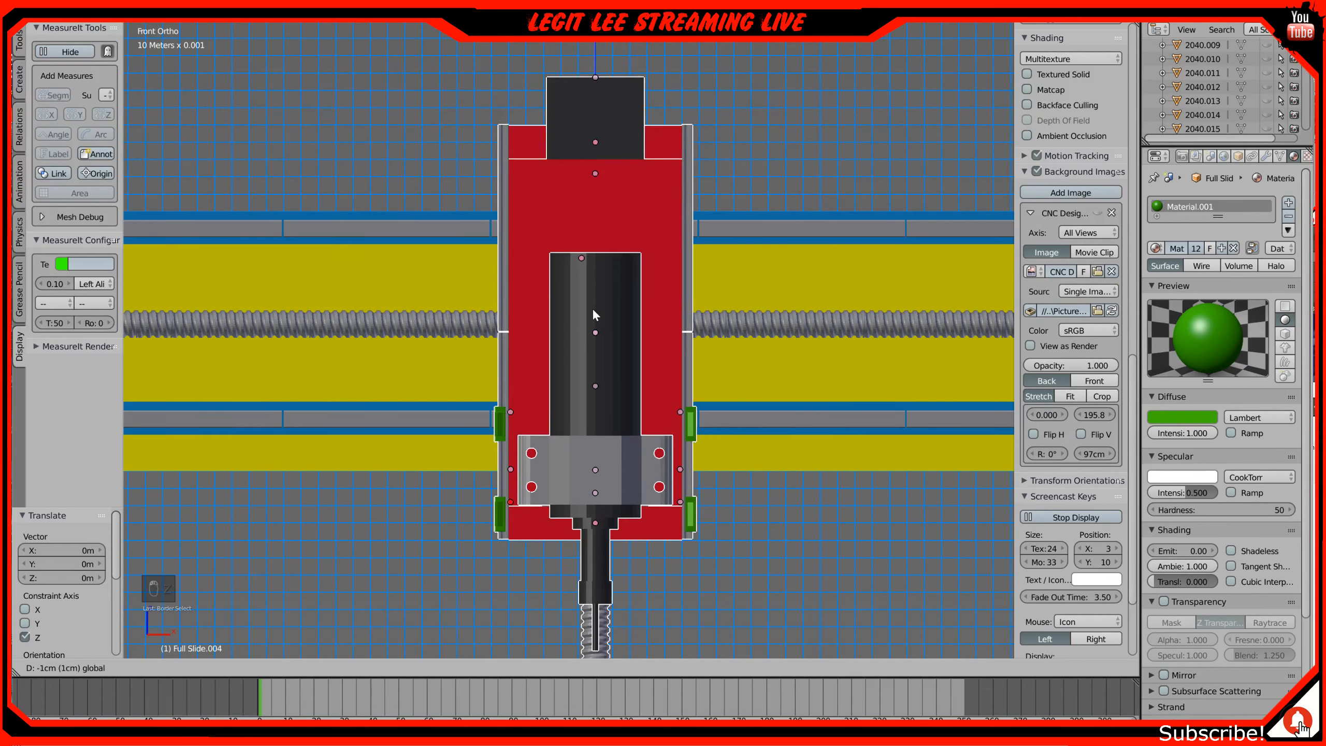
{"action": "left_click", "coordinate": [592, 336]}
{"action": "middle_click_drag", "start_coordinate": [592, 337], "coordinate": [609, 298], "text": "shift"}
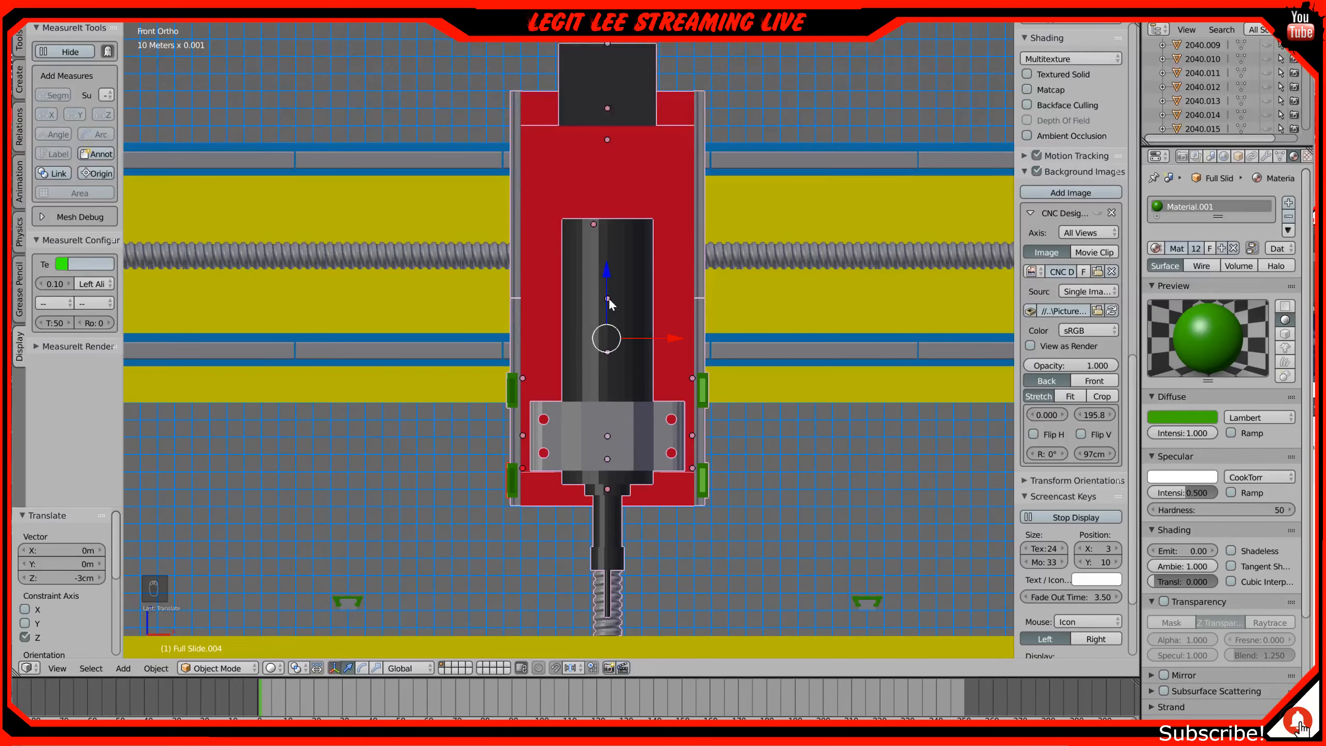
Step: Examine the Z-axis assembly's height and the spindle tip's clearance above the yellow bed from the front and at an angle
{"action": "mouse_move", "coordinate": [706, 280]}
{"action": "middle_mouse_down"}
{"action": "mouse_move", "coordinate": [613, 286]}
{"action": "mouse_move", "coordinate": [716, 285]}
{"action": "middle_mouse_up"}
{"action": "key", "text": "KP_1"}
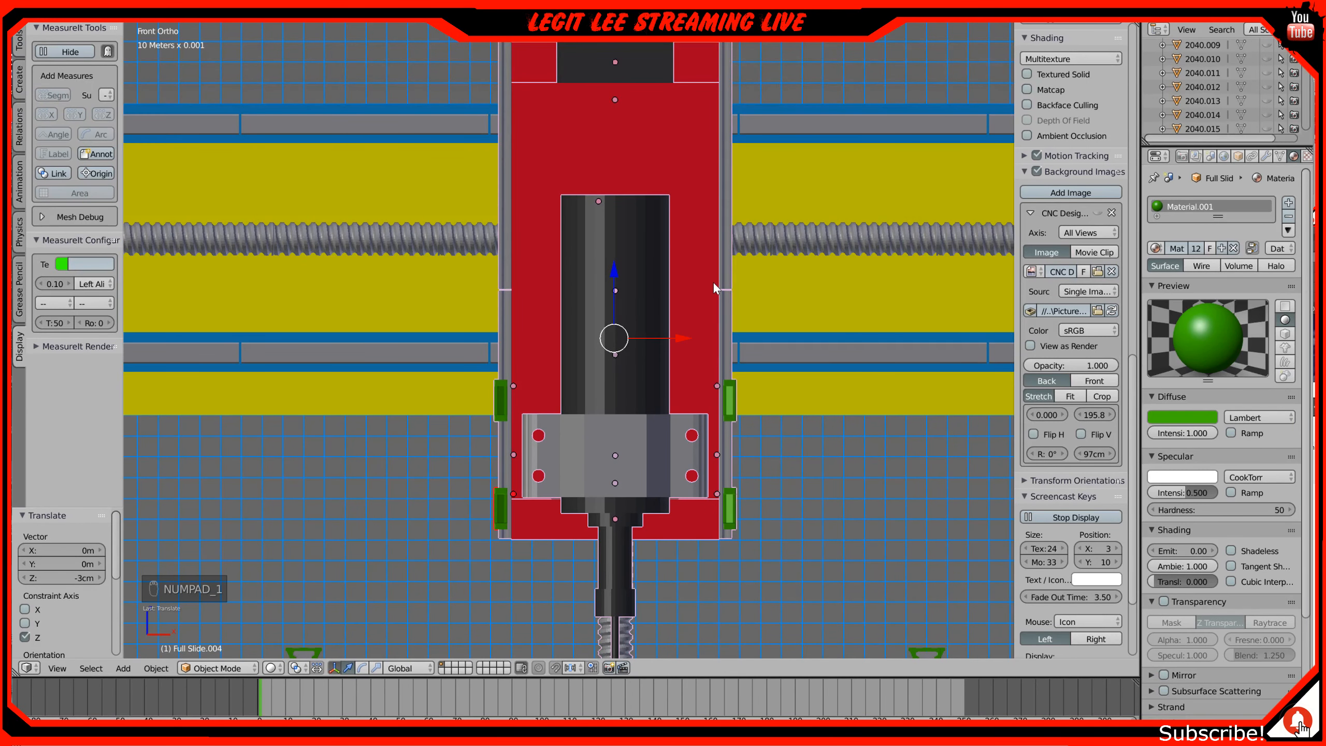
{"action": "scroll", "coordinate": [713, 282], "scroll_direction": "down", "scroll_amount": 2}
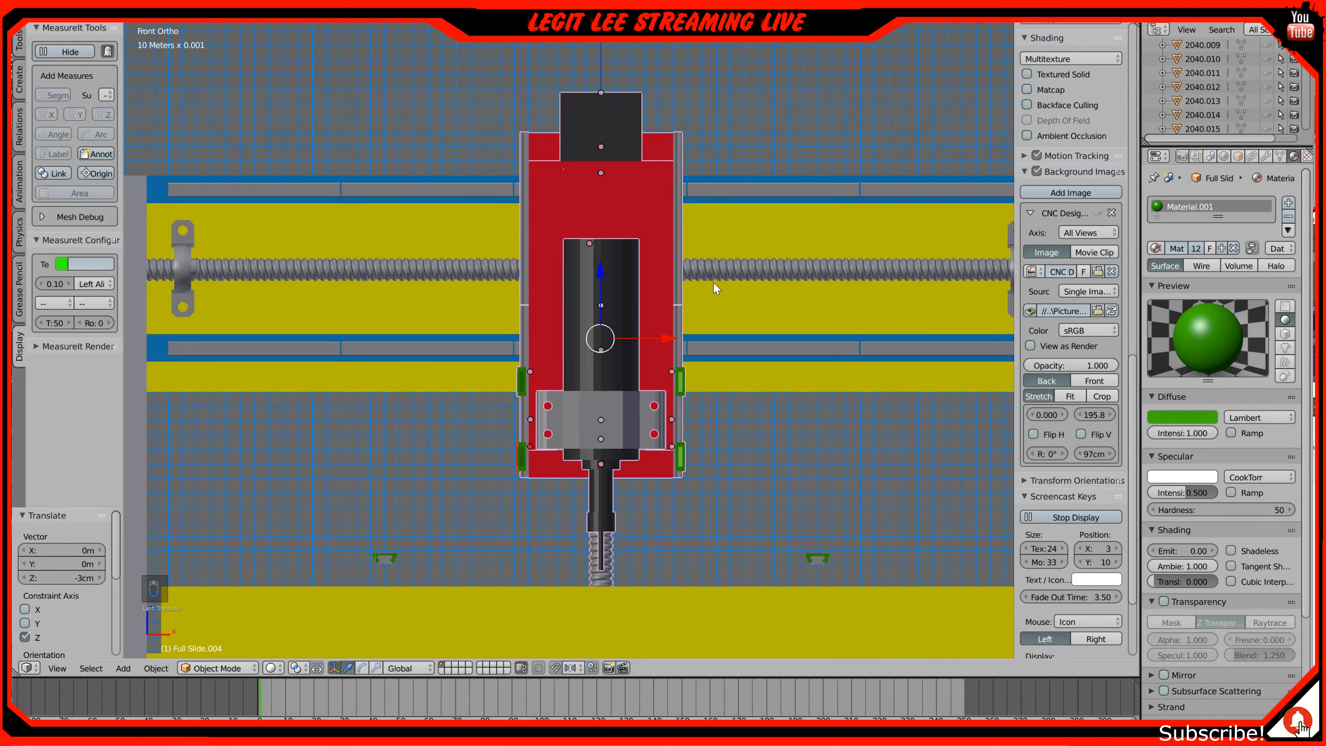
{"action": "middle_click_drag", "start_coordinate": [712, 282], "coordinate": [687, 281]}
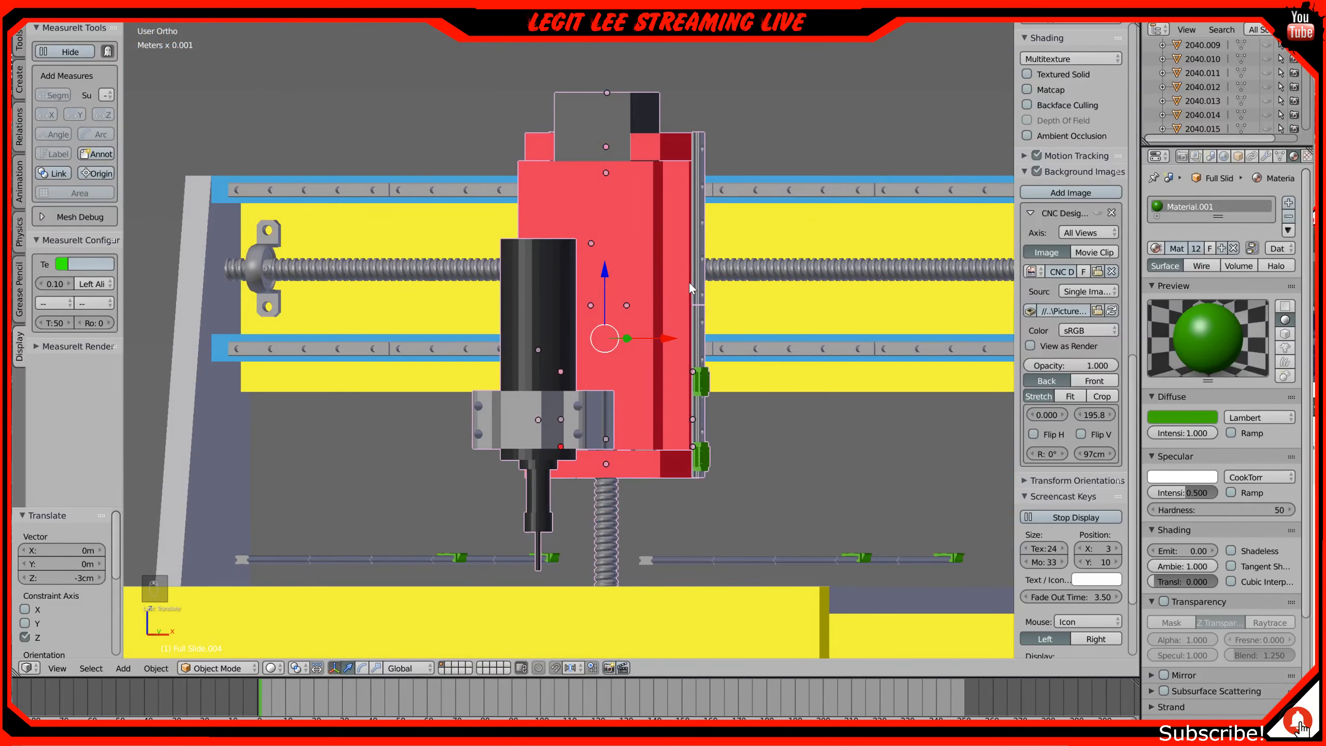
{"action": "mouse_move", "coordinate": [688, 282]}
{"action": "middle_mouse_down"}
{"action": "mouse_move", "coordinate": [586, 282]}
{"action": "mouse_move", "coordinate": [685, 289]}
{"action": "middle_mouse_up"}
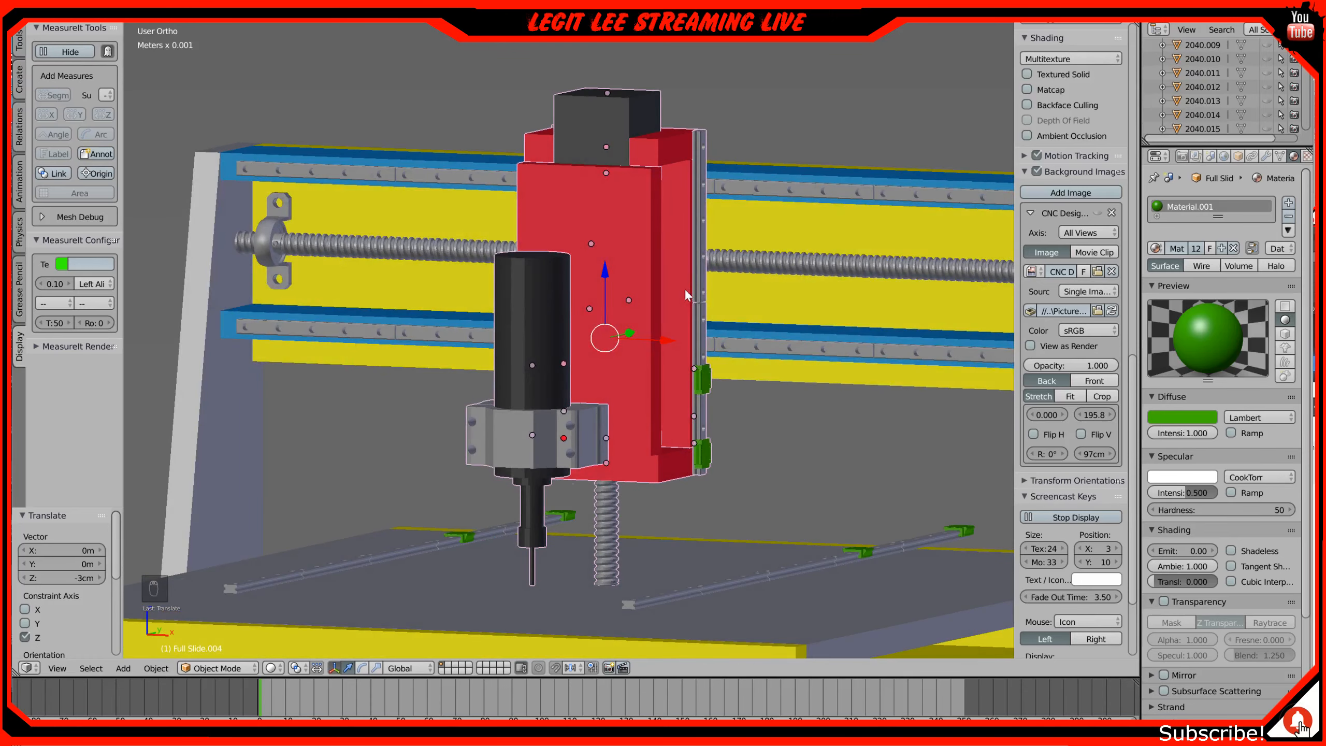
{"action": "scroll", "coordinate": [684, 288], "scroll_direction": "down", "scroll_amount": 2}
{"action": "middle_click_drag", "start_coordinate": [536, 317], "coordinate": [536, 314]}
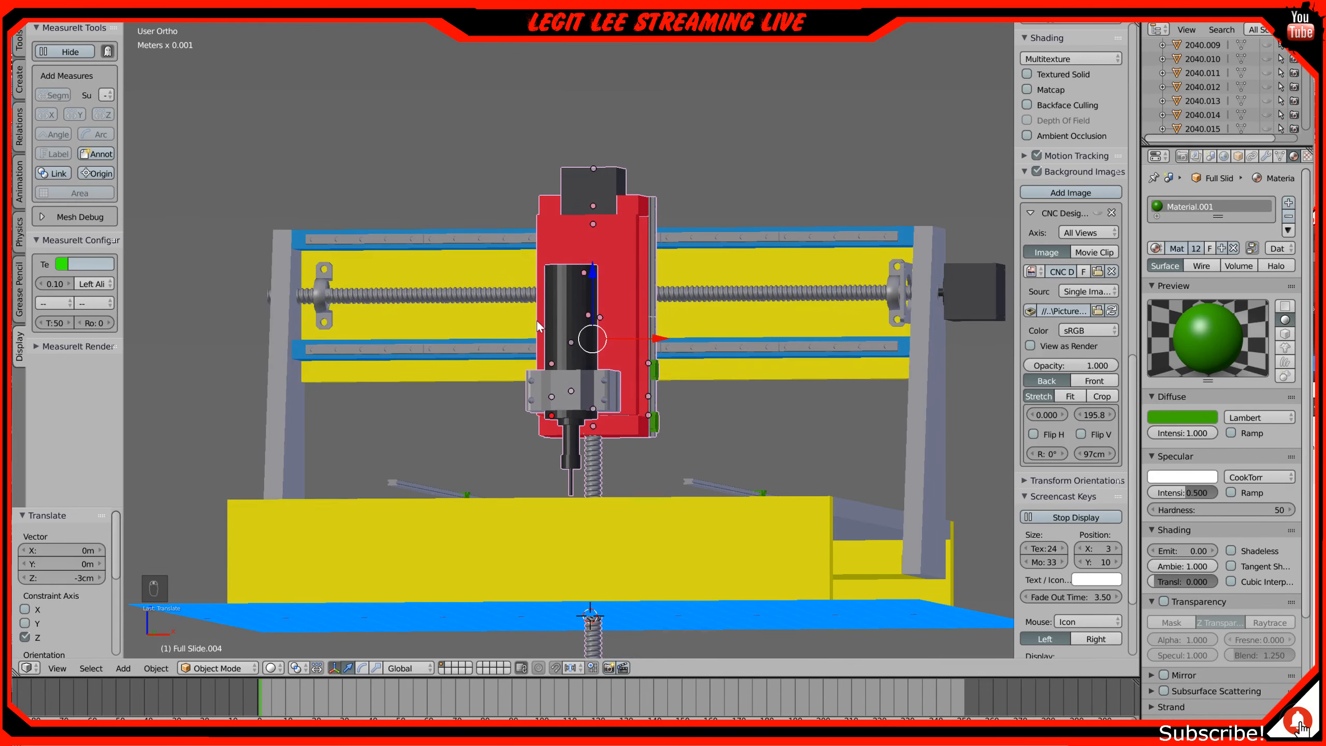
{"action": "key", "text": "KP_1"}
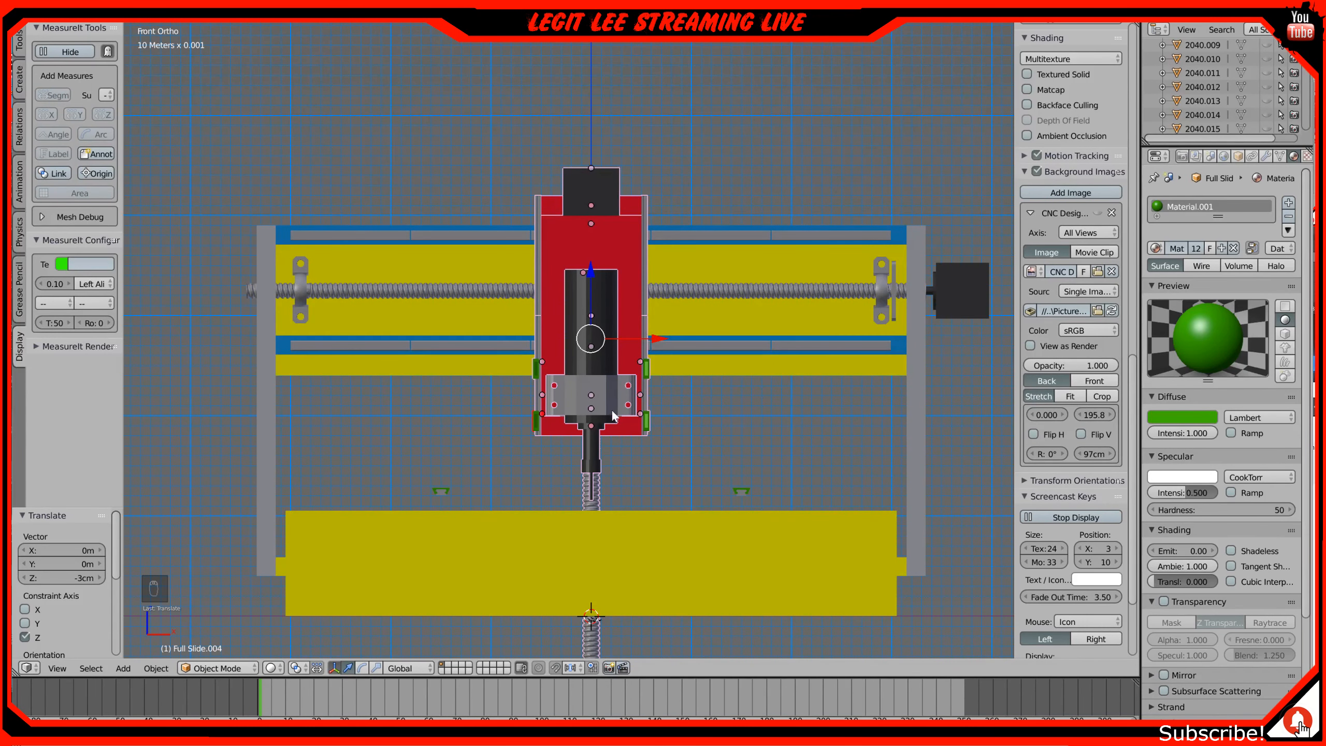
{"action": "scroll", "coordinate": [612, 408], "scroll_direction": "up", "scroll_amount": 2}
{"action": "middle_click_drag", "start_coordinate": [611, 443], "coordinate": [646, 364], "text": "shift"}
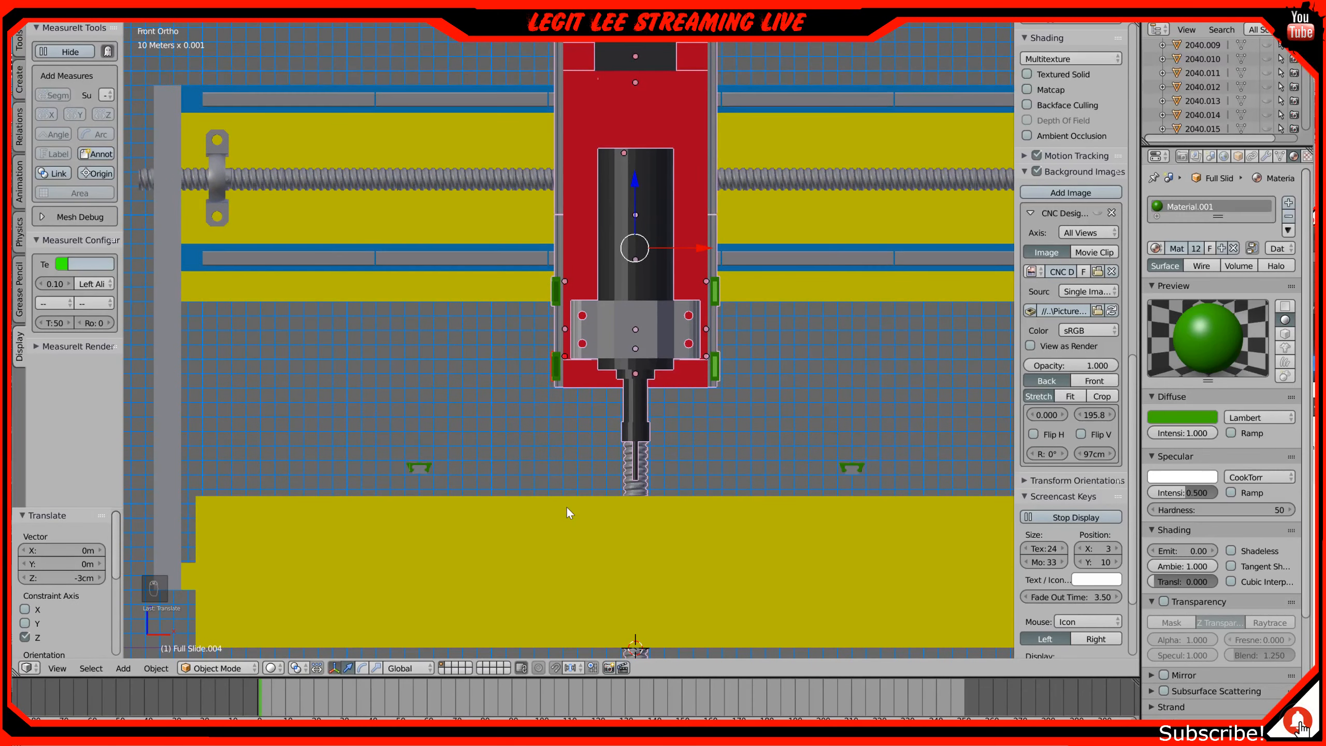
{"action": "scroll", "coordinate": [568, 508], "scroll_direction": "up", "scroll_amount": 1}
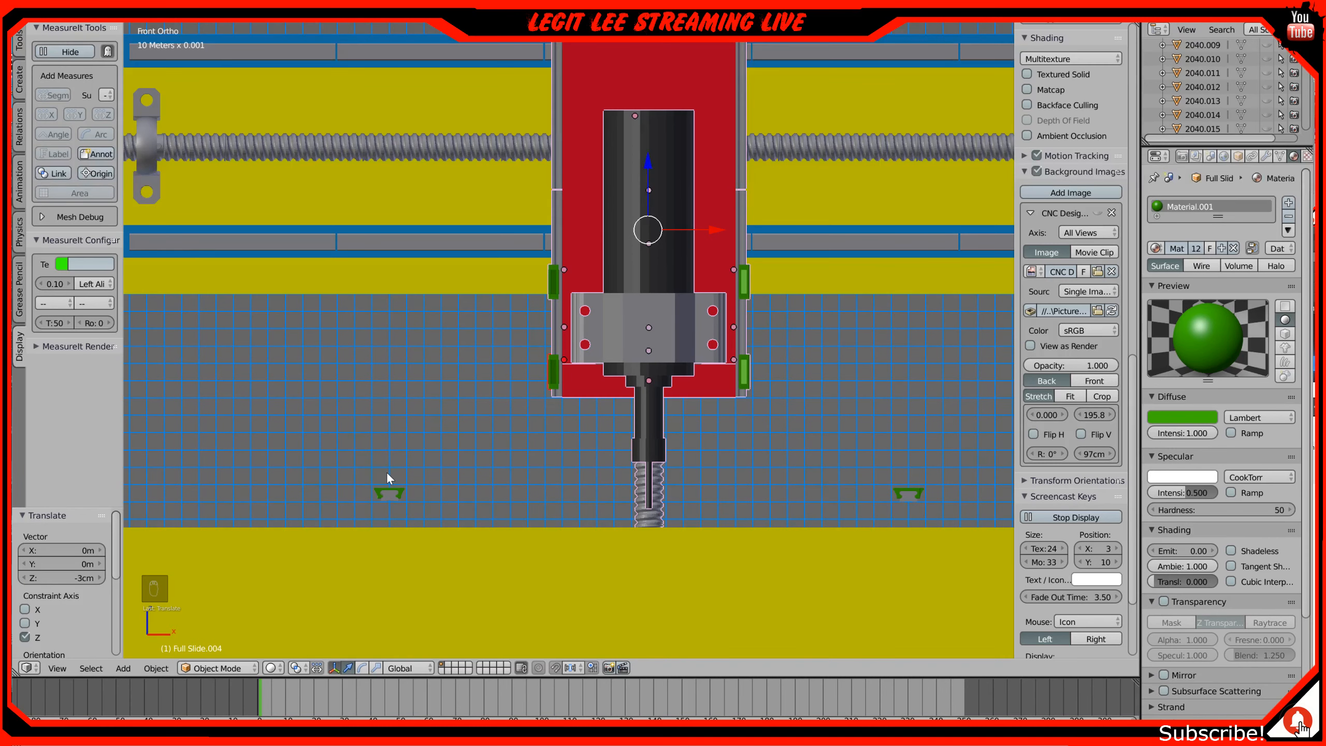
{"action": "scroll", "coordinate": [386, 472], "scroll_direction": "down", "scroll_amount": 5}
{"action": "scroll", "coordinate": [386, 471], "scroll_direction": "up", "scroll_amount": 4}
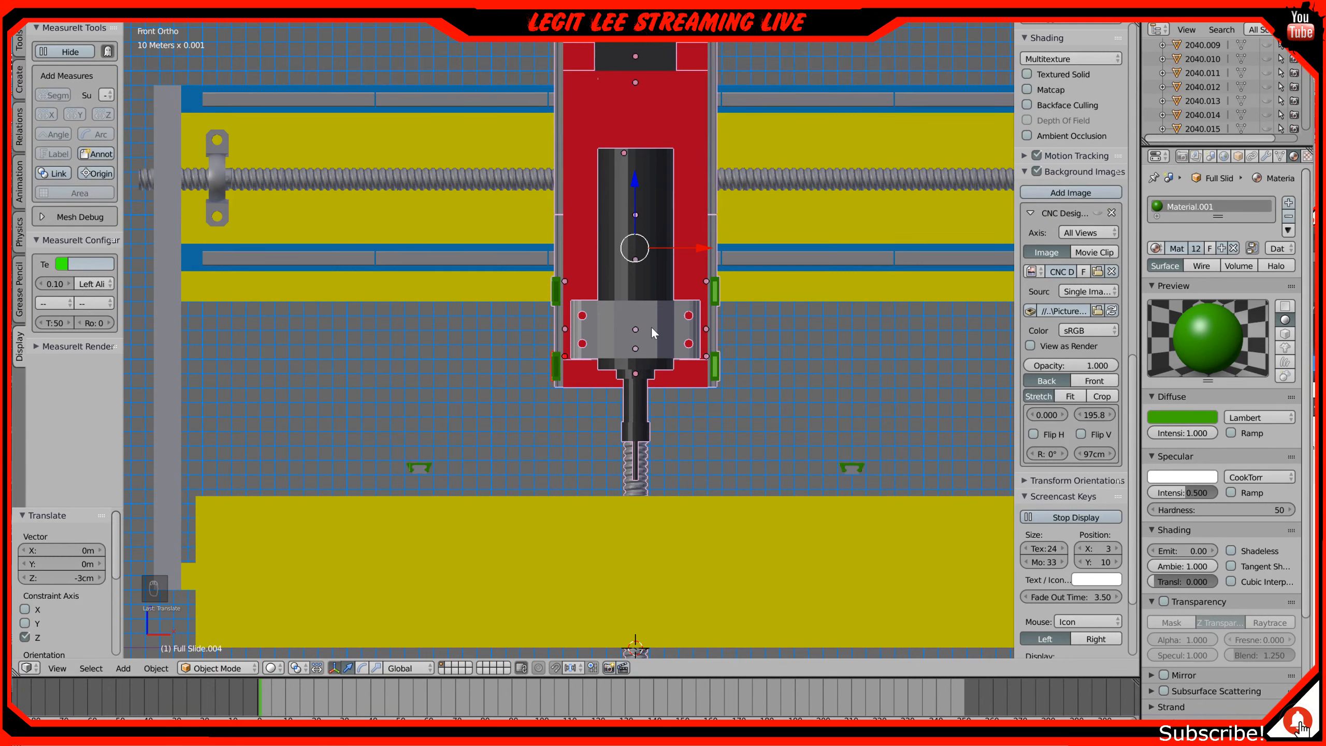
Step: Select only the two bed rails with their green carriages below the spindle and move them -1 cm along Z
{"action": "key", "text": "a"}
{"action": "key", "text": "b"}
{"action": "left_click_drag", "start_coordinate": [339, 421], "coordinate": [474, 494]}
{"action": "key", "text": "b"}
{"action": "left_click_drag", "start_coordinate": [809, 432], "coordinate": [878, 484]}
{"action": "key", "text": "z"}
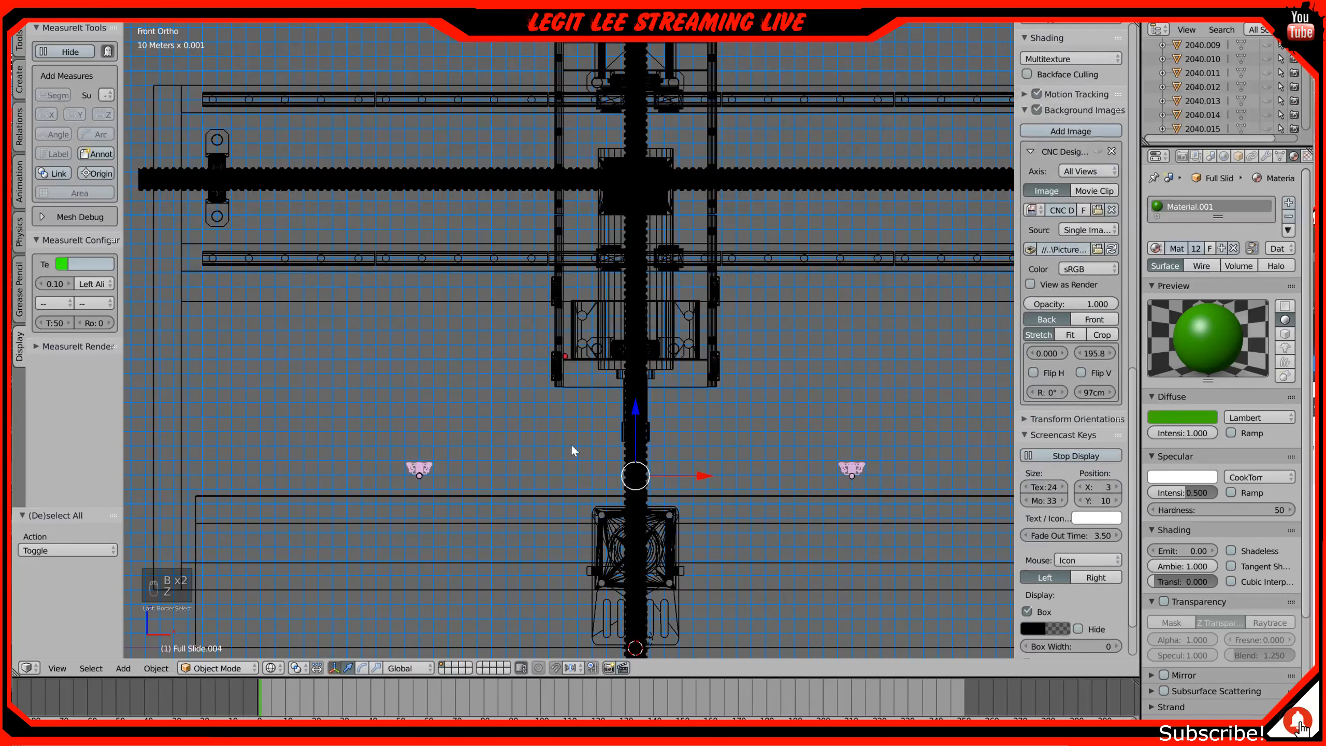
{"action": "left_click_drag", "start_coordinate": [368, 419], "coordinate": [457, 485]}
{"action": "key", "text": "b"}
{"action": "left_click_drag", "start_coordinate": [789, 427], "coordinate": [916, 493]}
{"action": "key", "text": "z"}
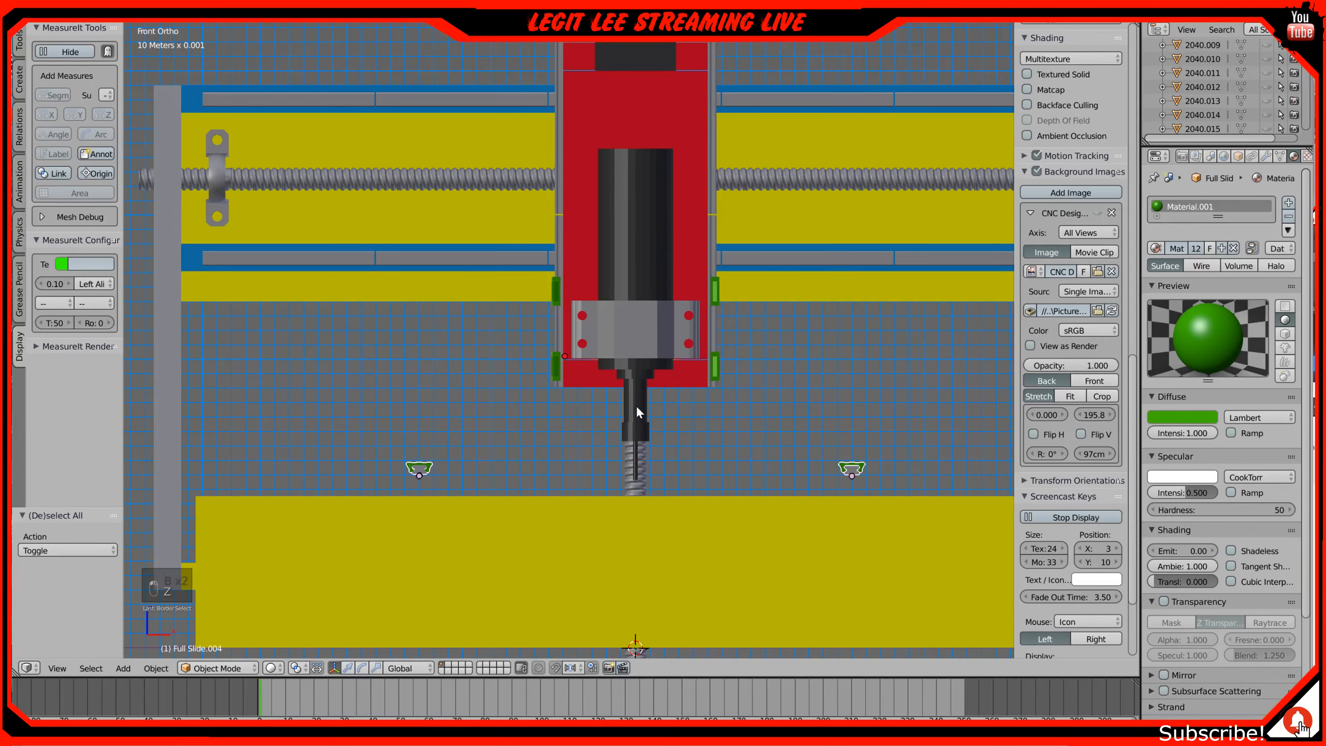
{"action": "key", "text": "g"}
{"action": "key", "text": "z"}
{"action": "left_click", "coordinate": [636, 428]}
Step: Lower the two bed rails and their carriages by 4 mm and another 2 mm along Z, and display the model in wireframe
{"action": "scroll", "coordinate": [652, 448], "scroll_direction": "up", "scroll_amount": 4}
{"action": "middle_click_drag", "start_coordinate": [725, 345], "coordinate": [681, 73], "text": "shift"}
{"action": "scroll", "coordinate": [682, 296], "scroll_direction": "up", "scroll_amount": 2}
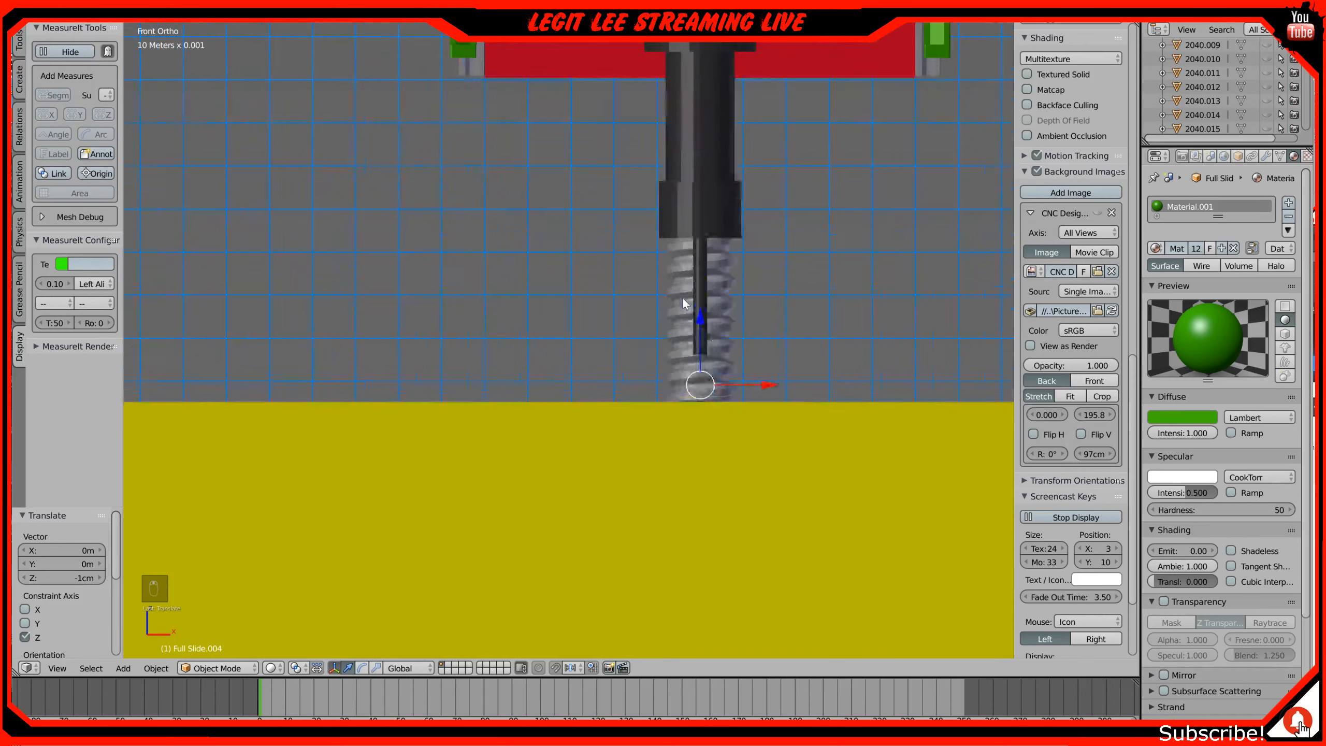
{"action": "scroll", "coordinate": [682, 297], "scroll_direction": "up", "scroll_amount": 2}
{"action": "key", "text": "g"}
{"action": "key", "text": "z"}
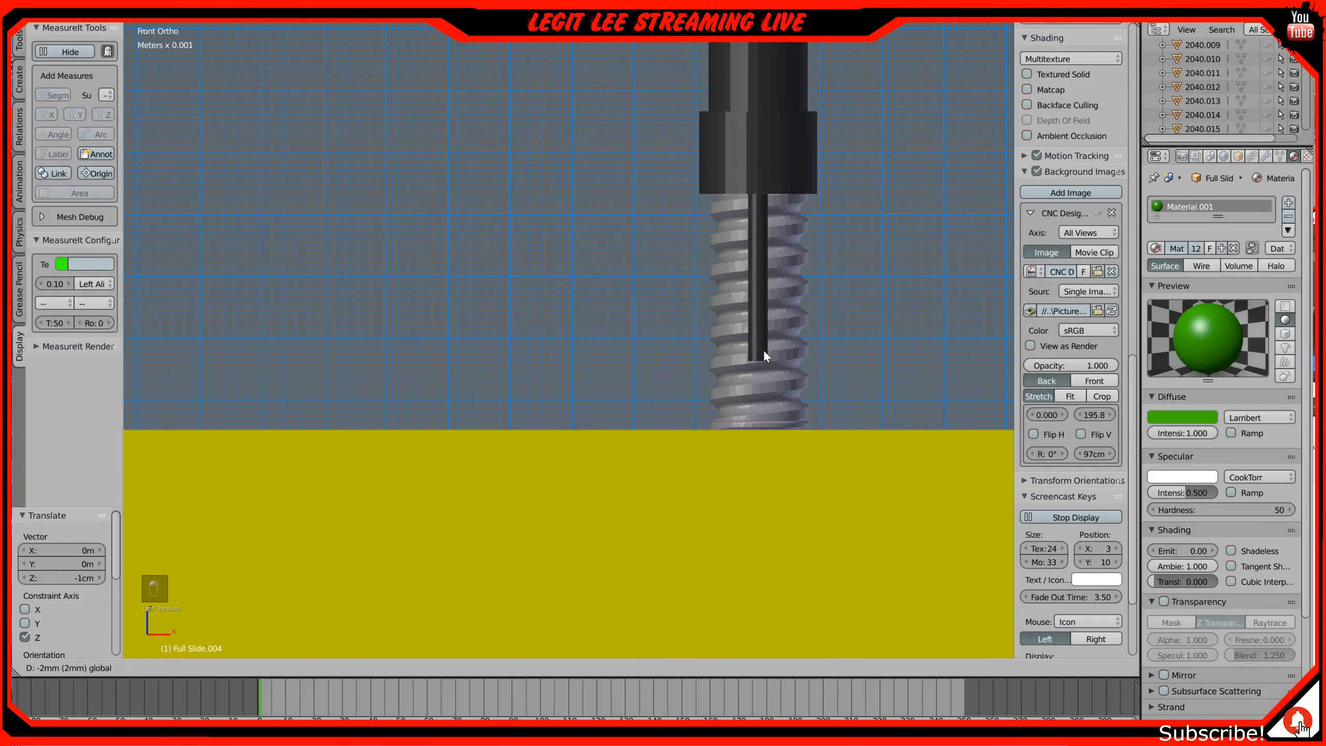
{"action": "left_click", "coordinate": [767, 361]}
{"action": "scroll", "coordinate": [661, 324], "scroll_direction": "down", "scroll_amount": 3}
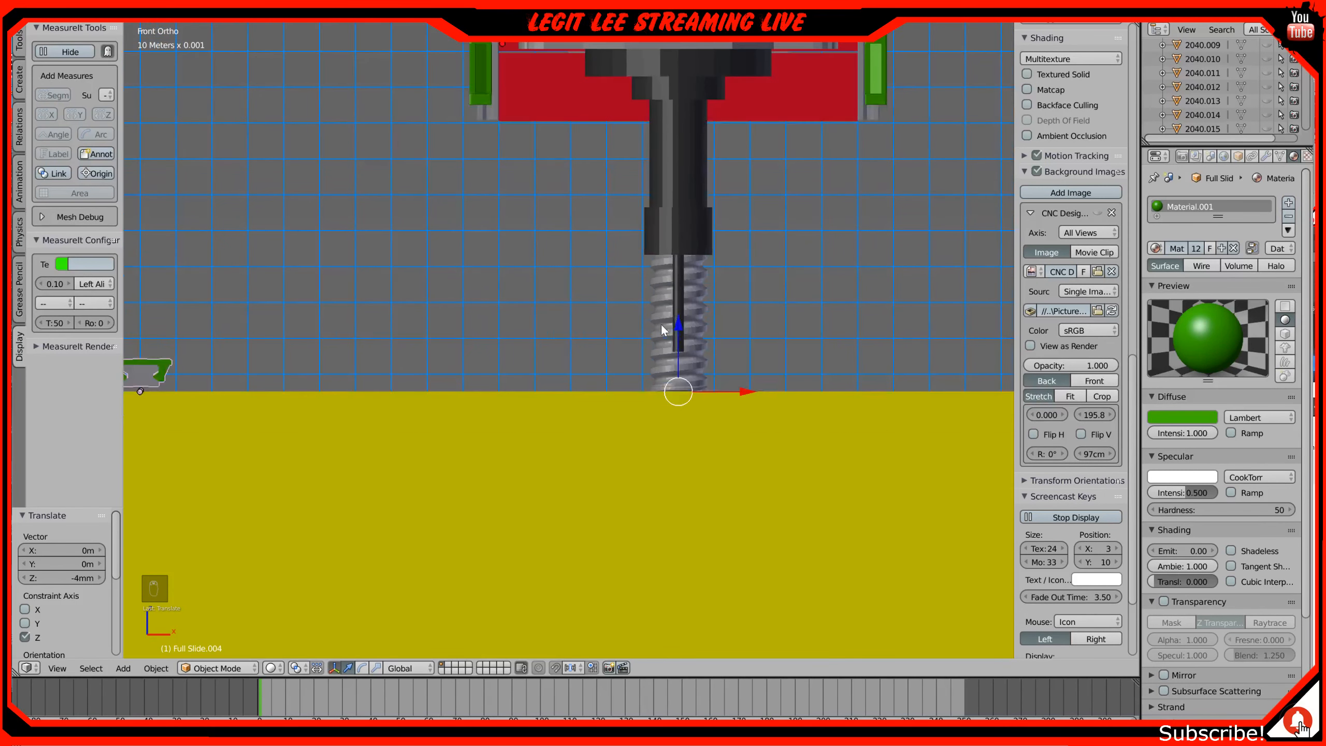
{"action": "scroll", "coordinate": [660, 324], "scroll_direction": "up", "scroll_amount": 3}
{"action": "left_click_drag", "start_coordinate": [767, 362], "coordinate": [760, 372]}
{"action": "scroll", "coordinate": [612, 327], "scroll_direction": "down", "scroll_amount": 3}
{"action": "scroll", "coordinate": [612, 328], "scroll_direction": "down", "scroll_amount": 3}
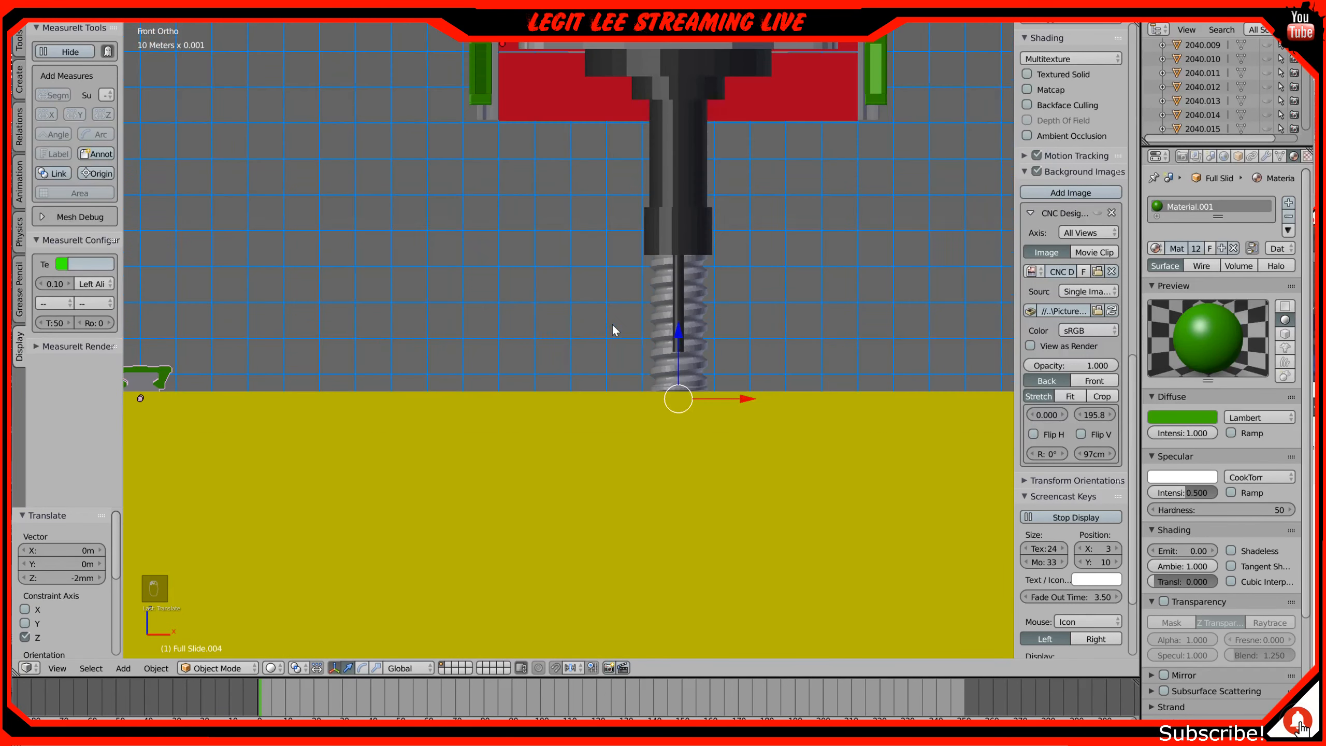
{"action": "scroll", "coordinate": [627, 311], "scroll_direction": "down", "scroll_amount": 2}
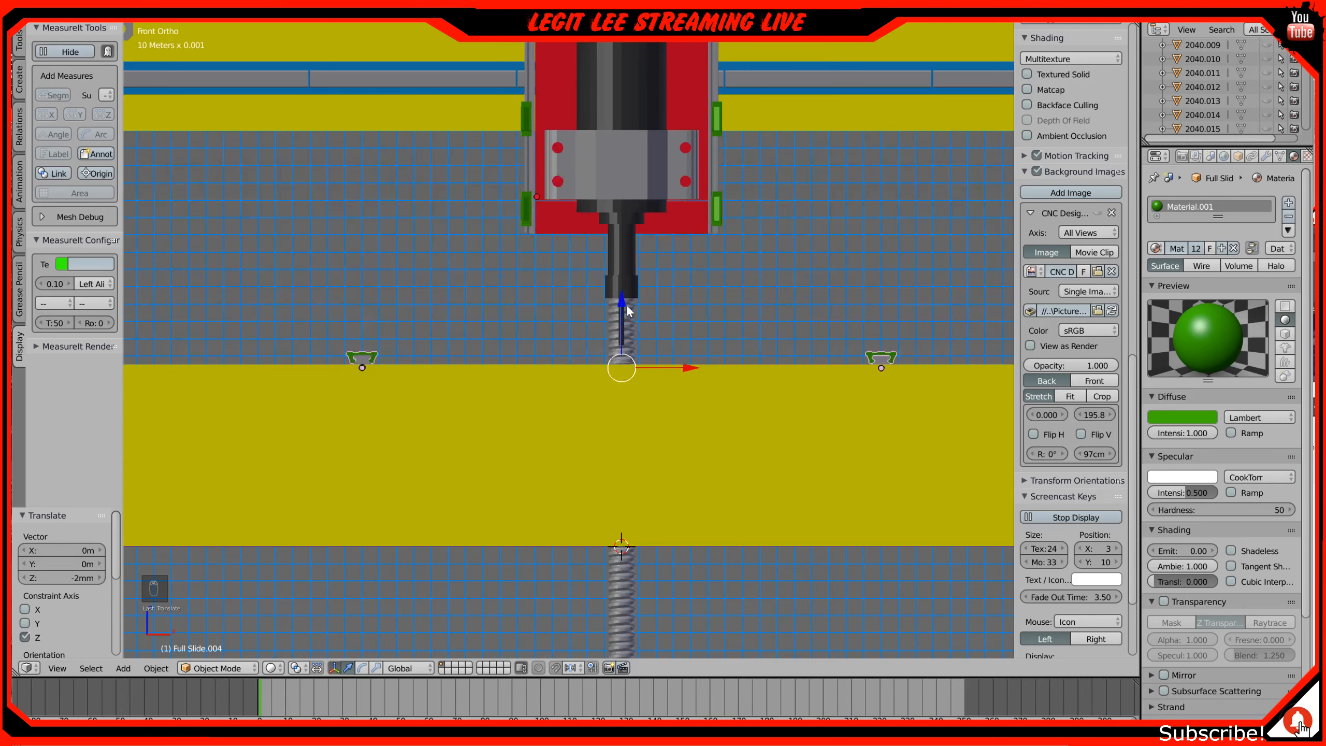
{"action": "key", "text": "z"}
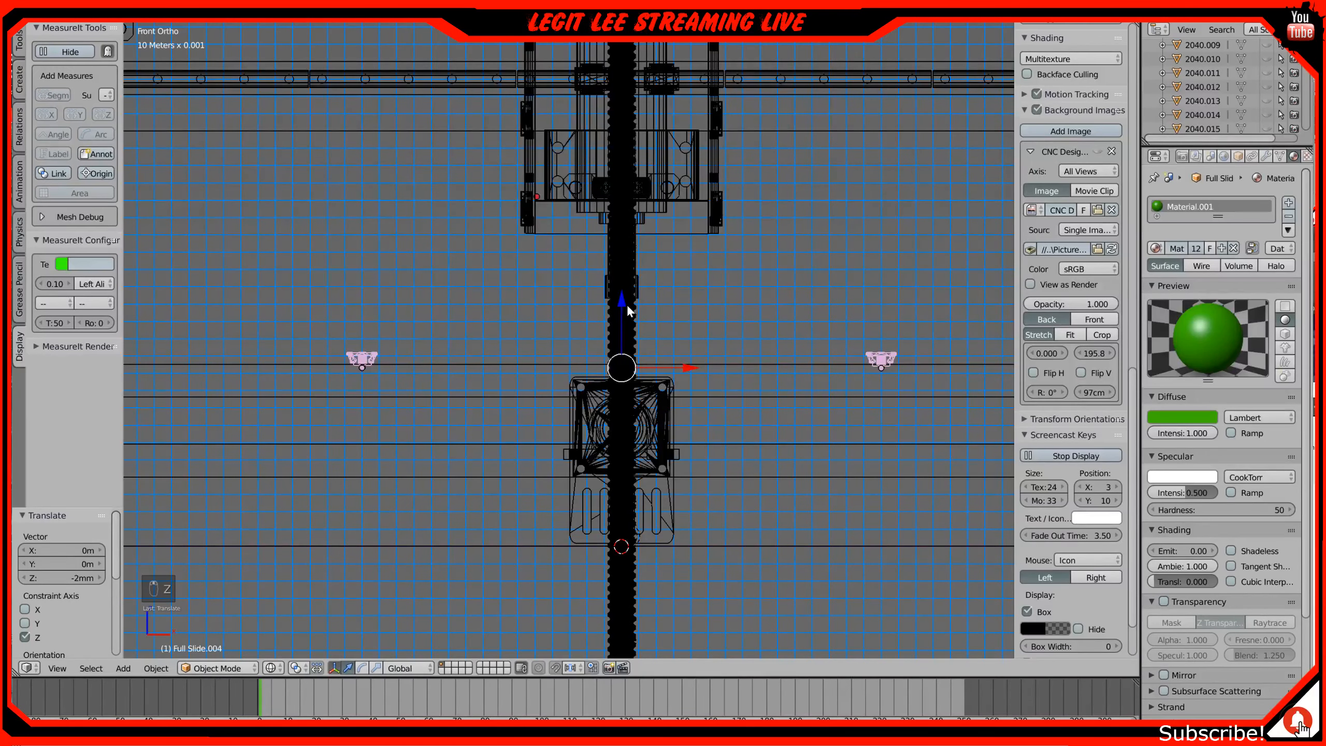
Step: Raise the two bed rails and their carriages by 1 mm along Z and return the model to solid shading
{"action": "scroll", "coordinate": [577, 315], "scroll_direction": "up", "scroll_amount": 4}
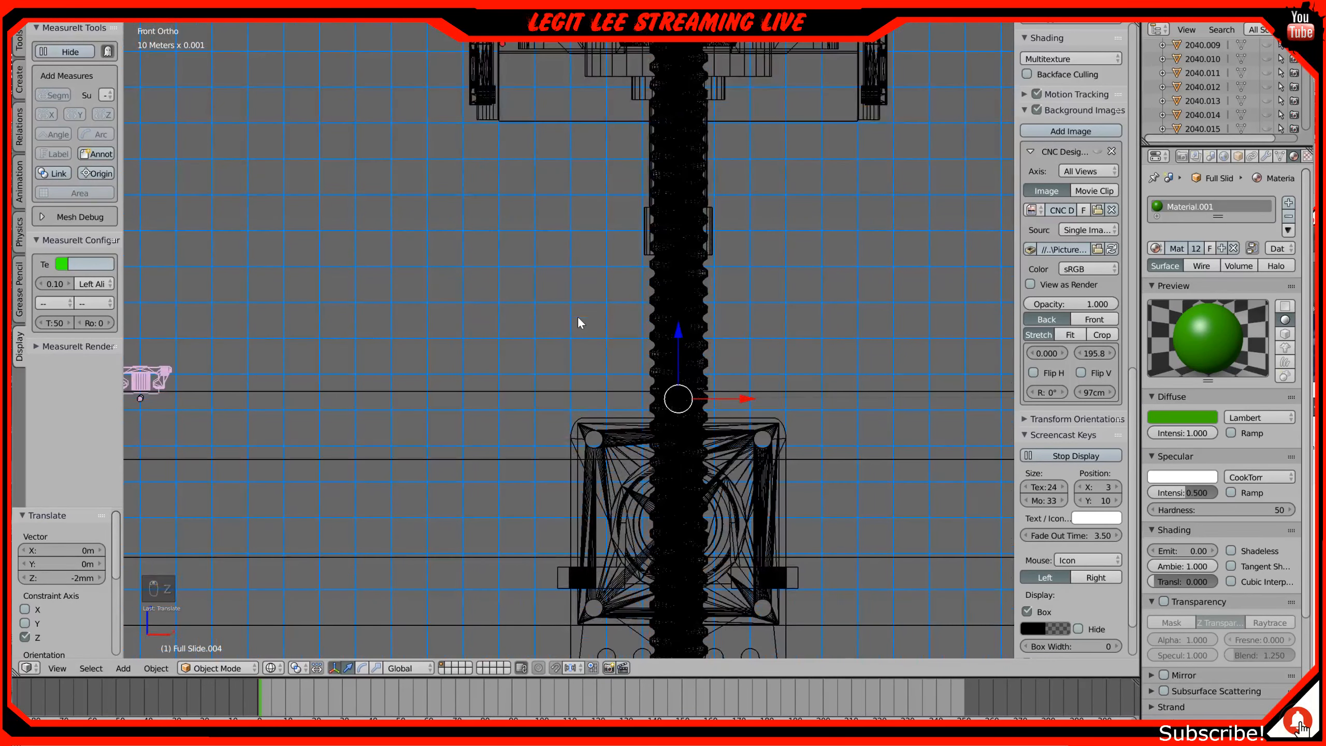
{"action": "scroll", "coordinate": [643, 336], "scroll_direction": "up", "scroll_amount": 4}
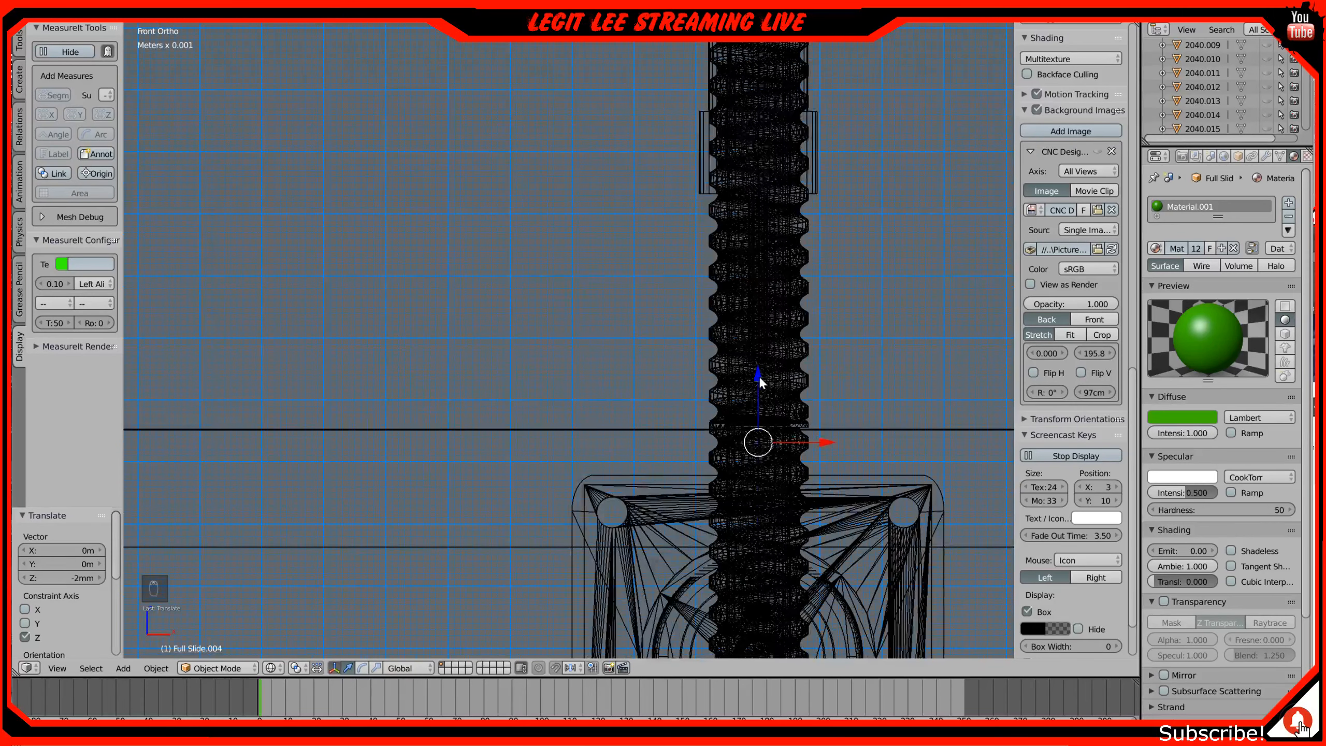
{"action": "left_click", "coordinate": [760, 373]}
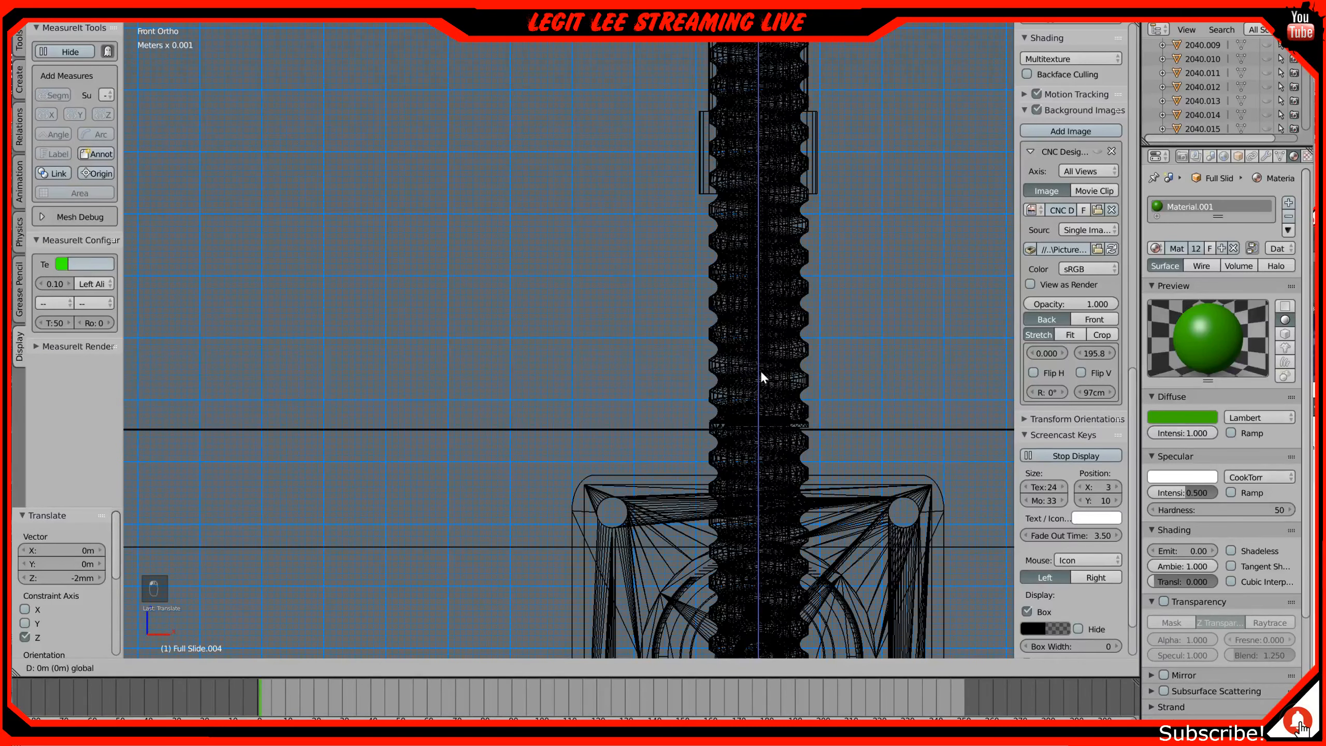
{"action": "left_click", "coordinate": [760, 372]}
{"action": "scroll", "coordinate": [760, 372], "scroll_direction": "down", "scroll_amount": 3}
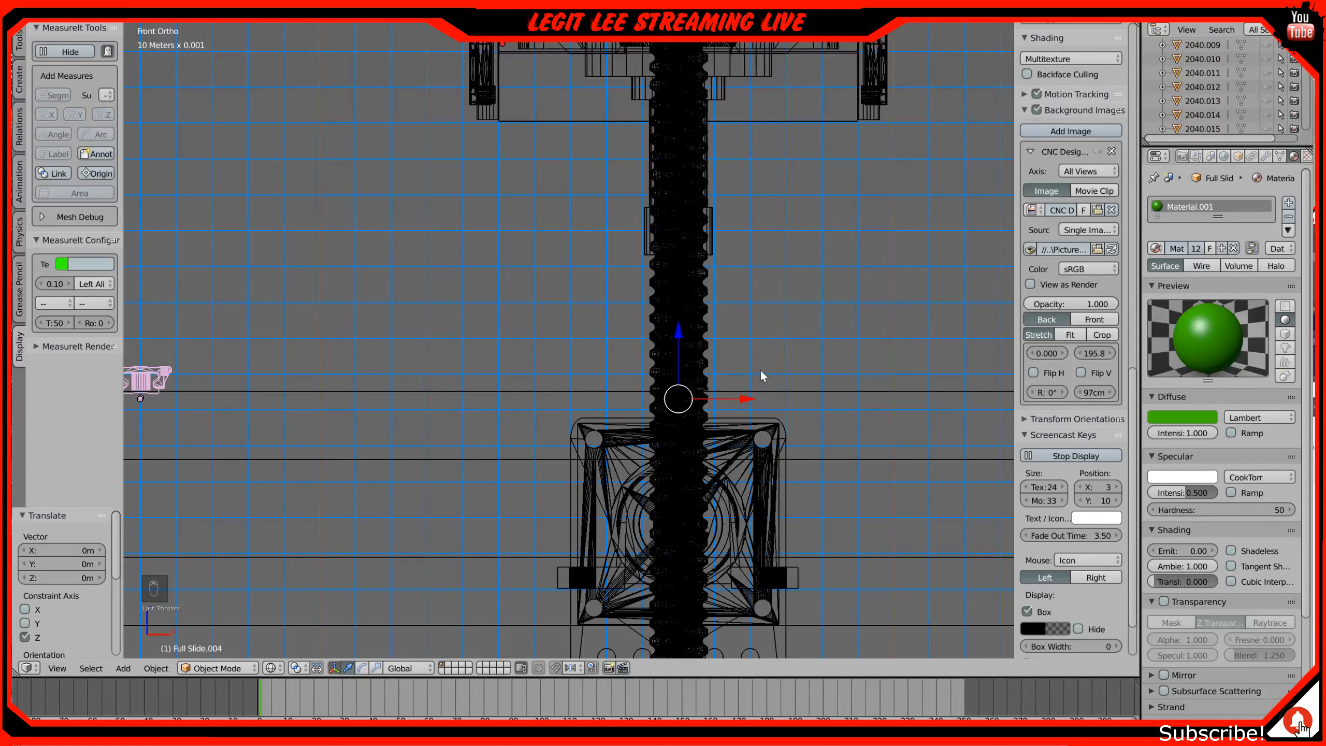
{"action": "scroll", "coordinate": [760, 369], "scroll_direction": "up", "scroll_amount": 3}
{"action": "left_click_drag", "start_coordinate": [781, 392], "coordinate": [797, 383]}
{"action": "scroll", "coordinate": [633, 389], "scroll_direction": "down", "scroll_amount": 2}
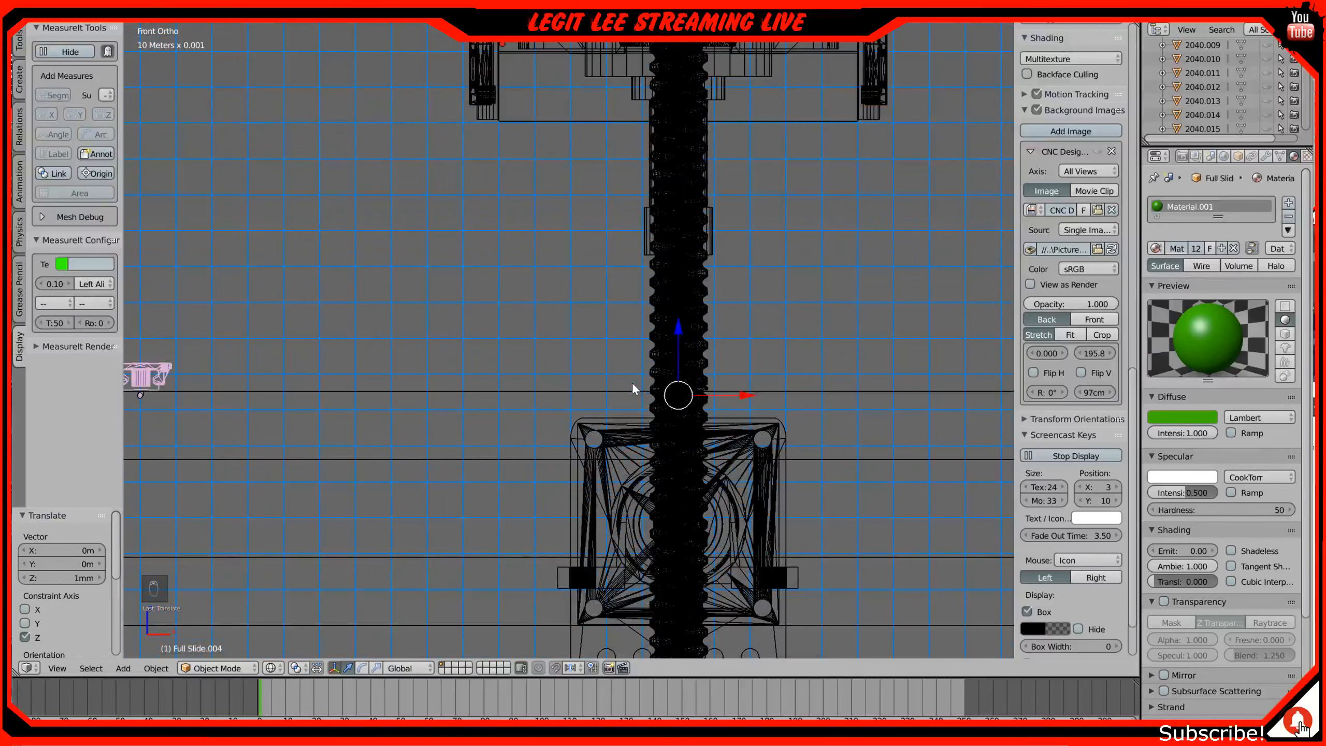
{"action": "scroll", "coordinate": [640, 345], "scroll_direction": "down", "scroll_amount": 2}
{"action": "key", "text": "z"}
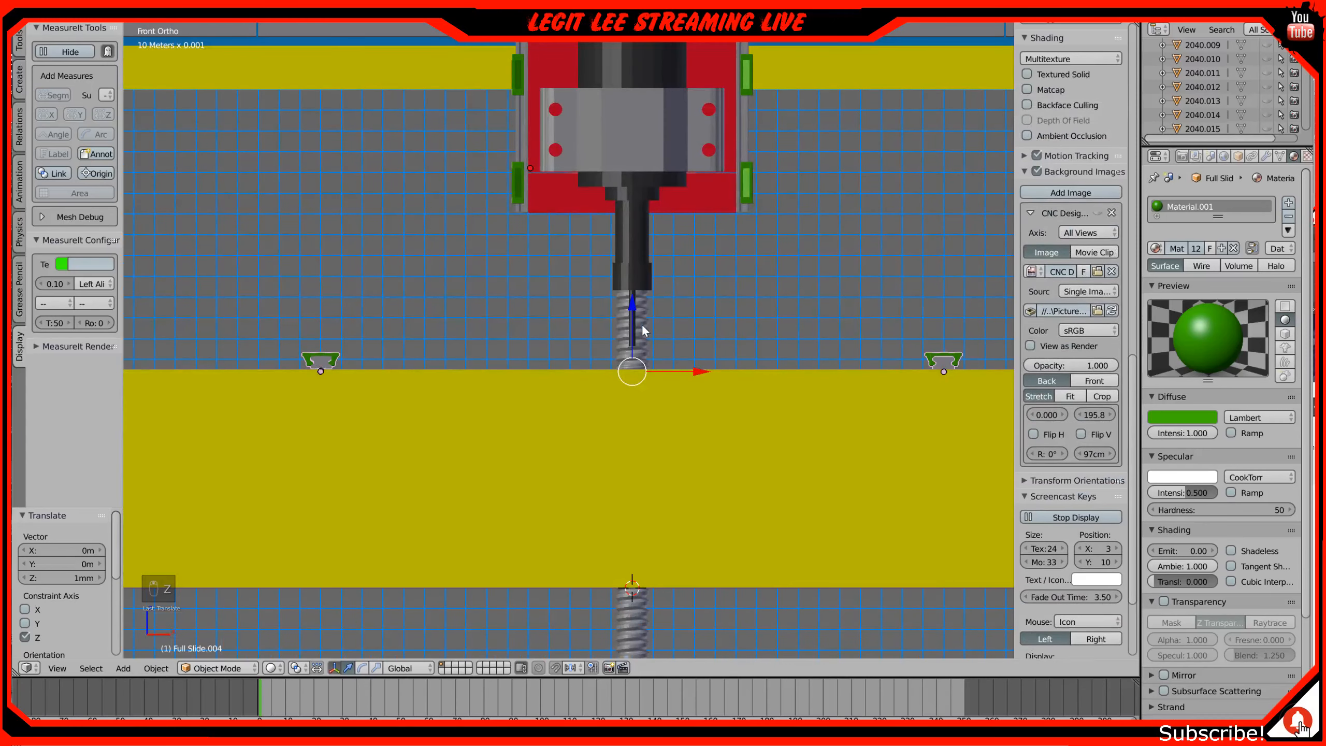
Step: Select the vertical Z-axis ball screw and open its mesh for editing in a wireframe right side view
{"action": "mouse_move", "coordinate": [643, 332]}
{"action": "middle_mouse_down"}
{"action": "mouse_move", "coordinate": [646, 349]}
{"action": "mouse_move", "coordinate": [654, 333]}
{"action": "mouse_move", "coordinate": [699, 331]}
{"action": "mouse_move", "coordinate": [627, 331]}
{"action": "mouse_move", "coordinate": [692, 349]}
{"action": "mouse_move", "coordinate": [609, 345]}
{"action": "middle_mouse_up"}
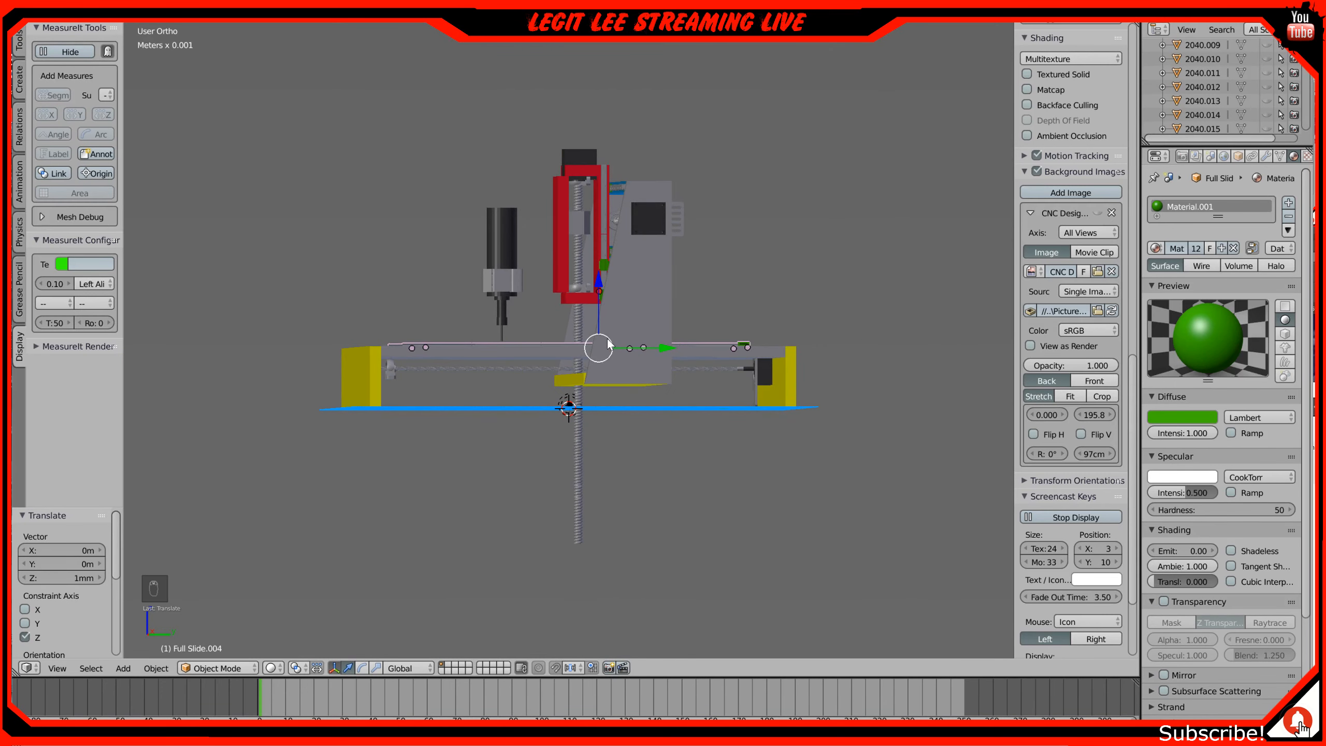
{"action": "scroll", "coordinate": [608, 345], "scroll_direction": "up", "scroll_amount": 1}
{"action": "right_click", "coordinate": [580, 440]}
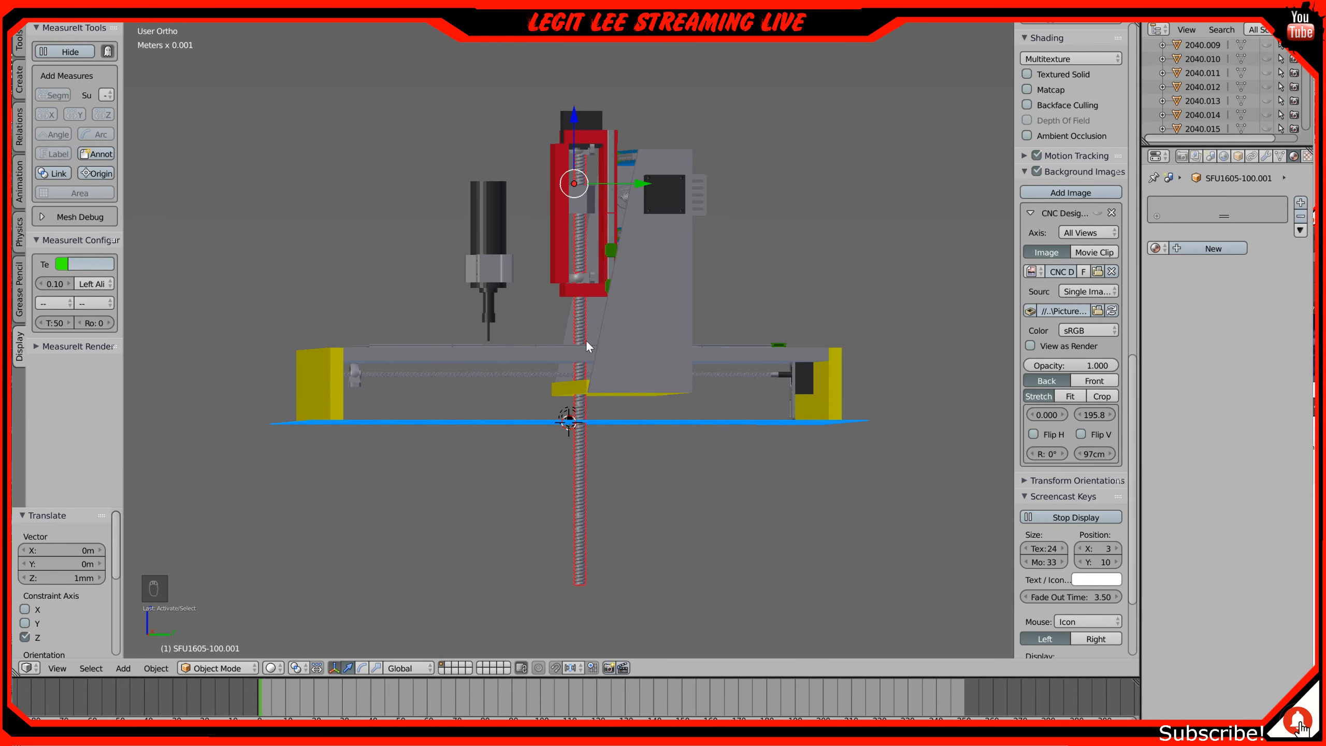
{"action": "scroll", "coordinate": [586, 342], "scroll_direction": "up", "scroll_amount": 2}
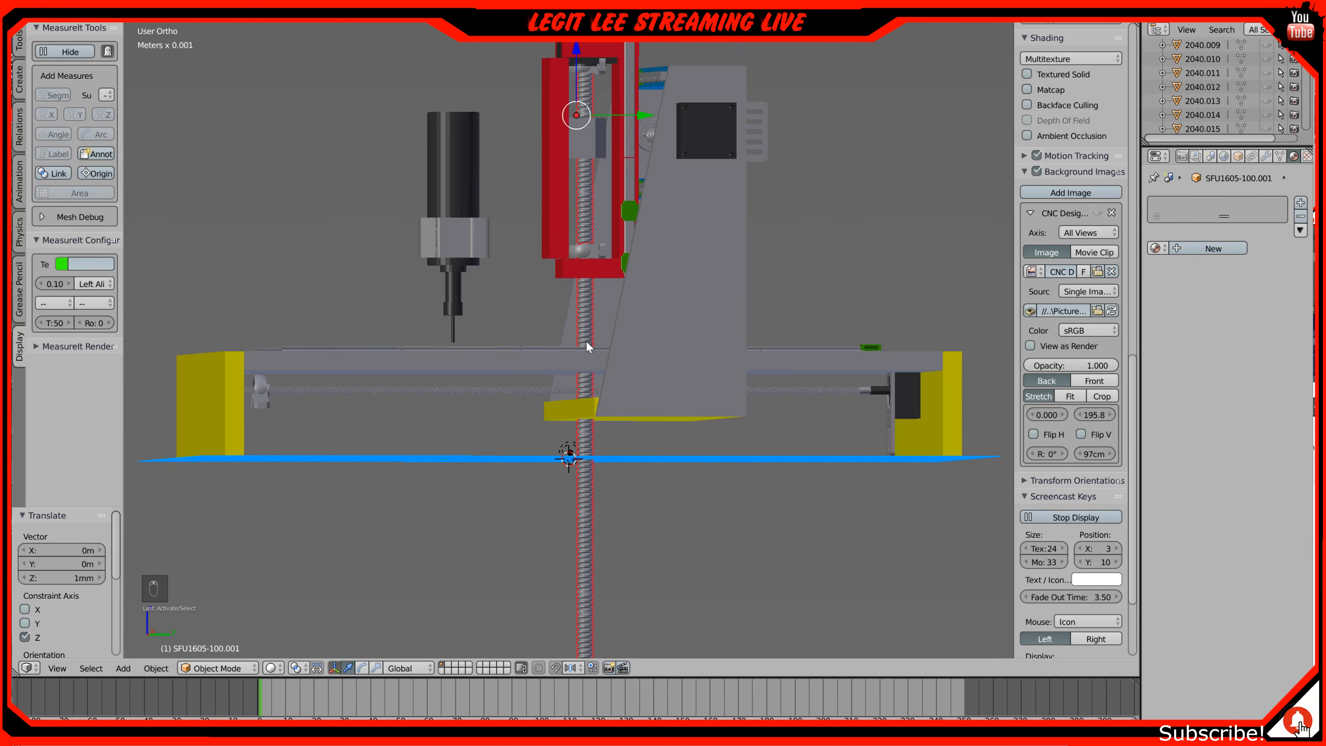
{"action": "key", "text": "KP_3"}
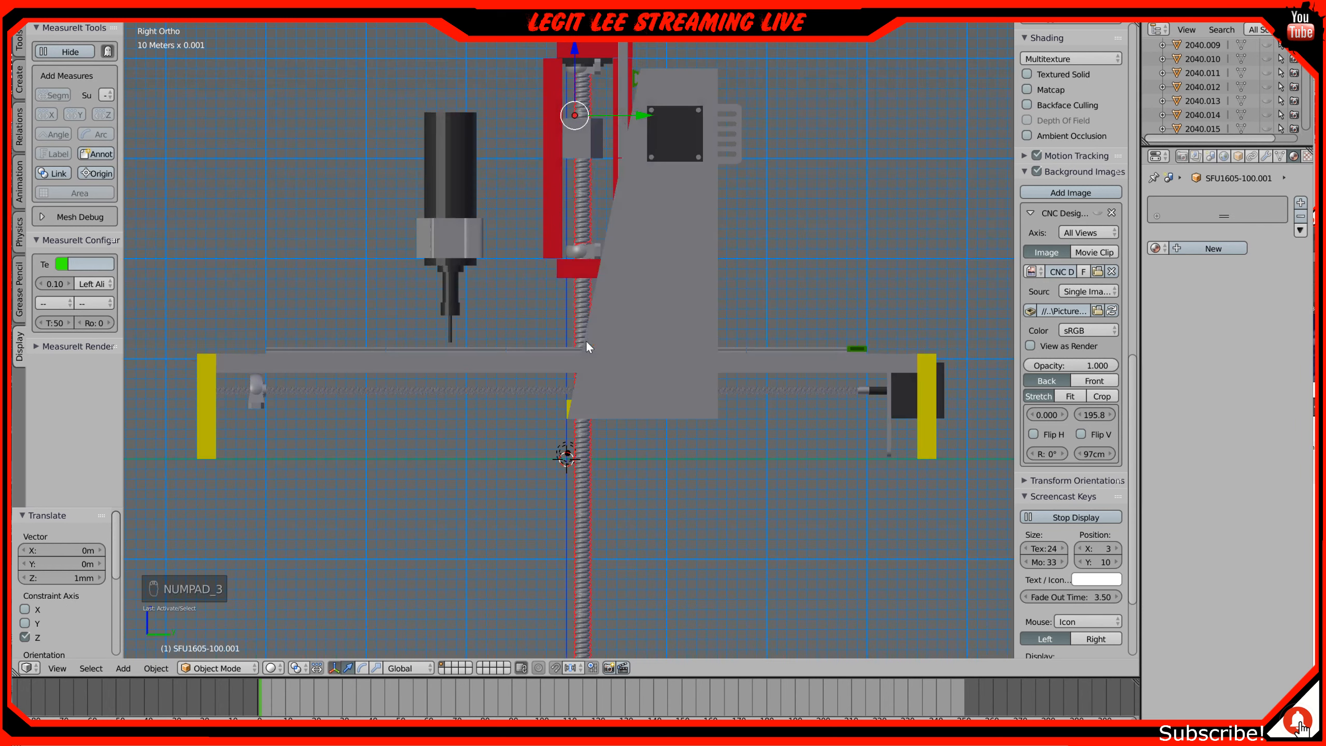
{"action": "key", "text": "Tab"}
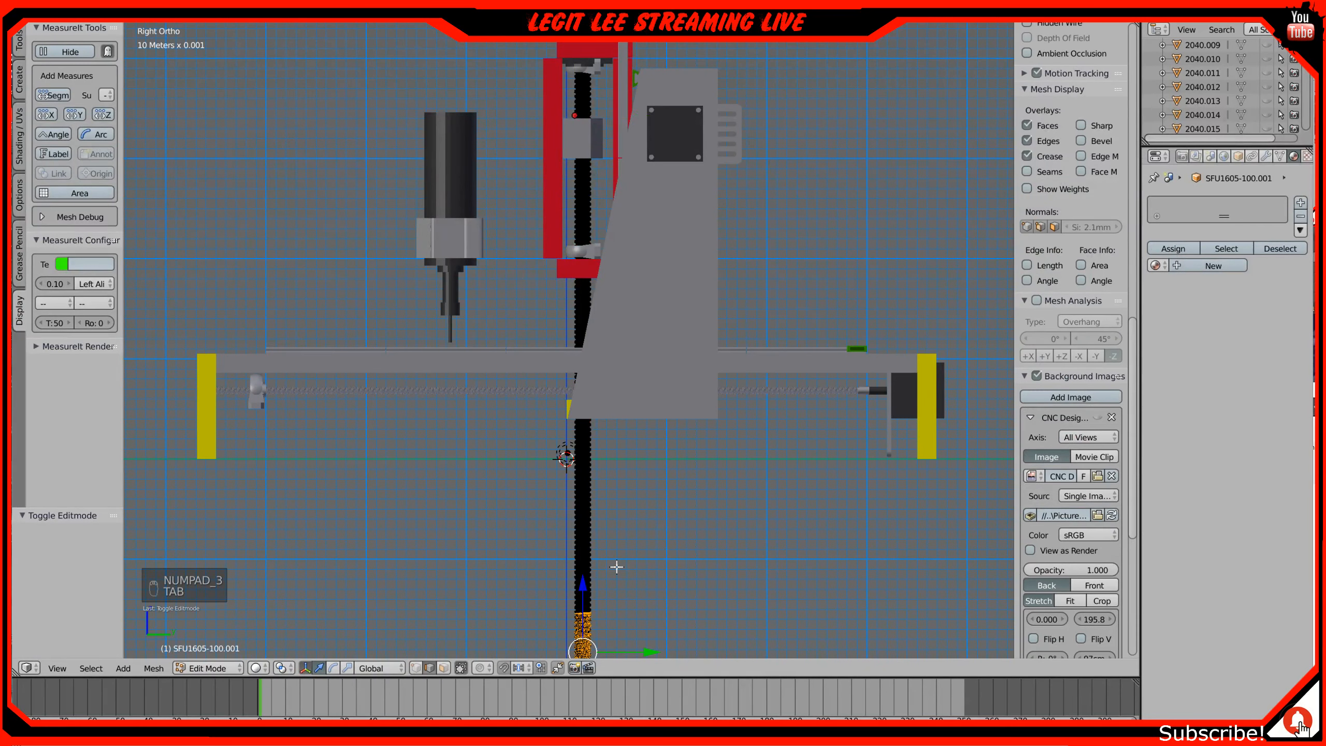
{"action": "middle_click_drag", "start_coordinate": [619, 547], "coordinate": [624, 388], "text": "shift"}
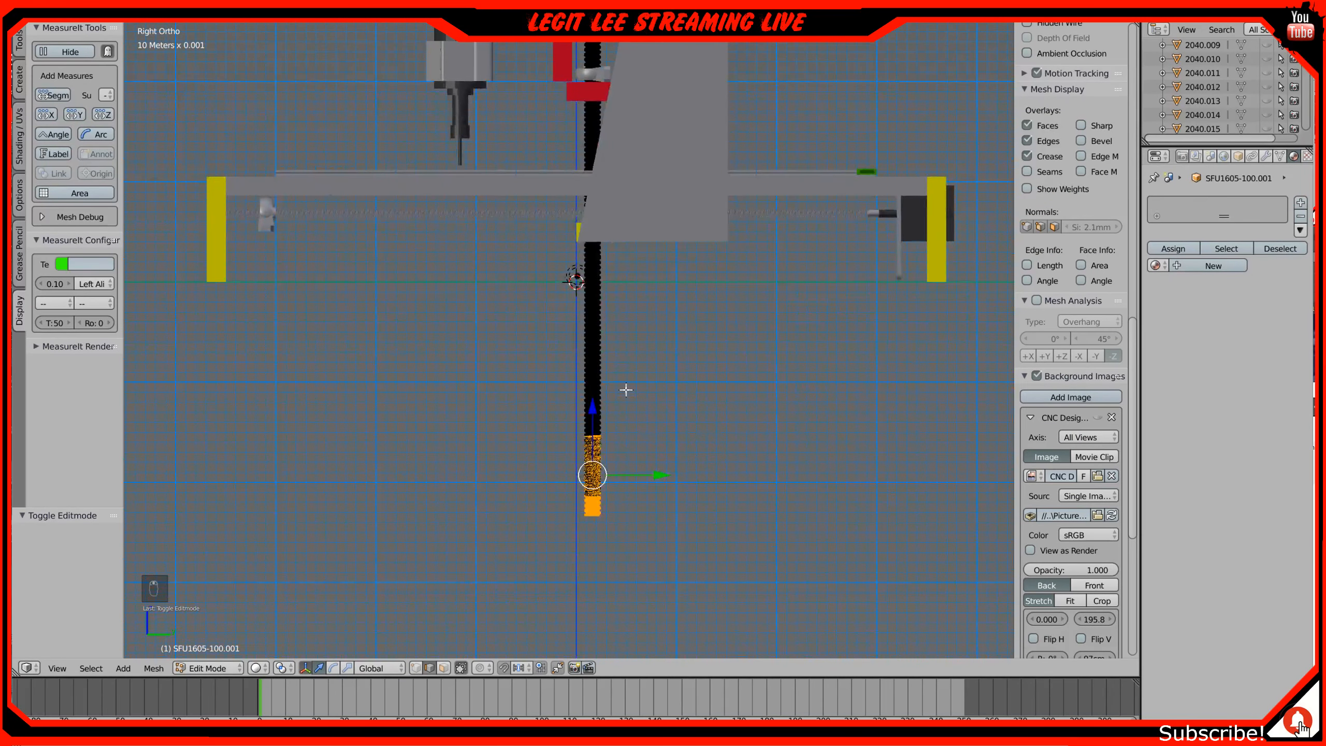
{"action": "scroll", "coordinate": [626, 389], "scroll_direction": "up", "scroll_amount": 3}
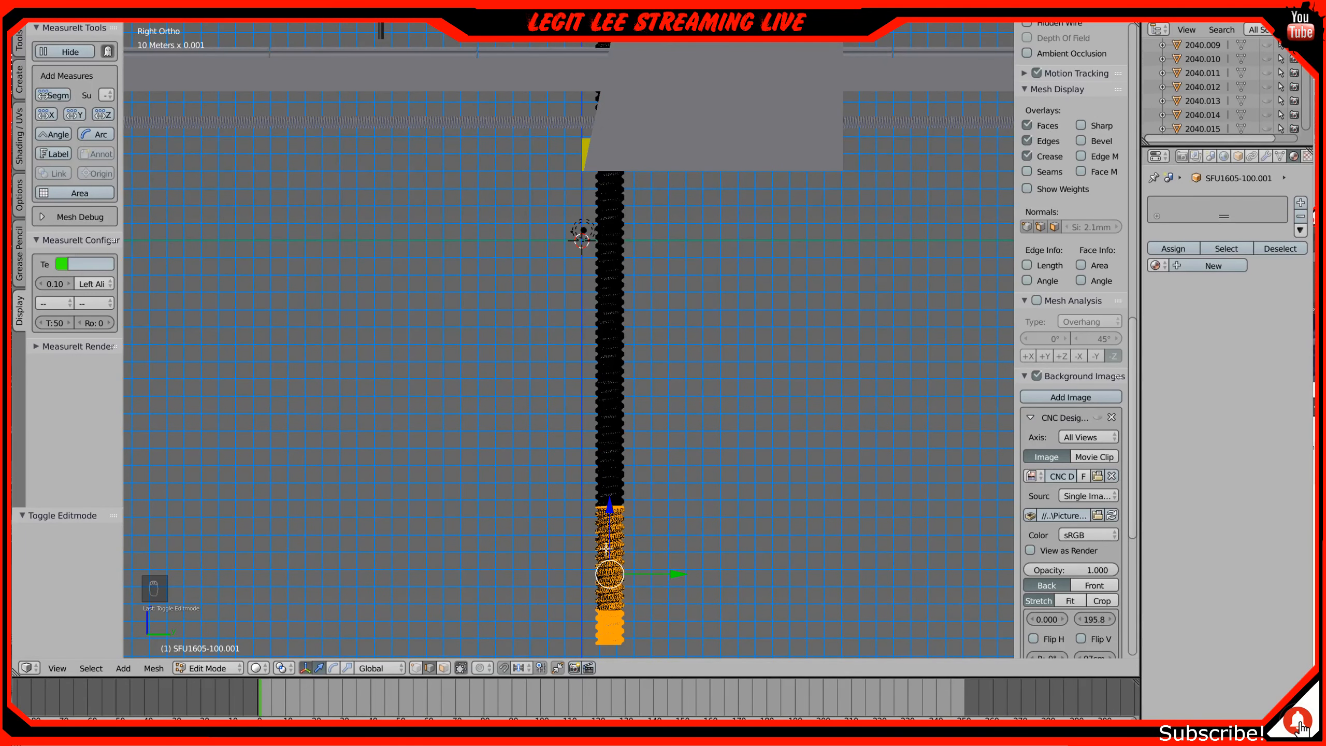
{"action": "middle_click_drag", "start_coordinate": [572, 281], "coordinate": [561, 445], "text": "shift"}
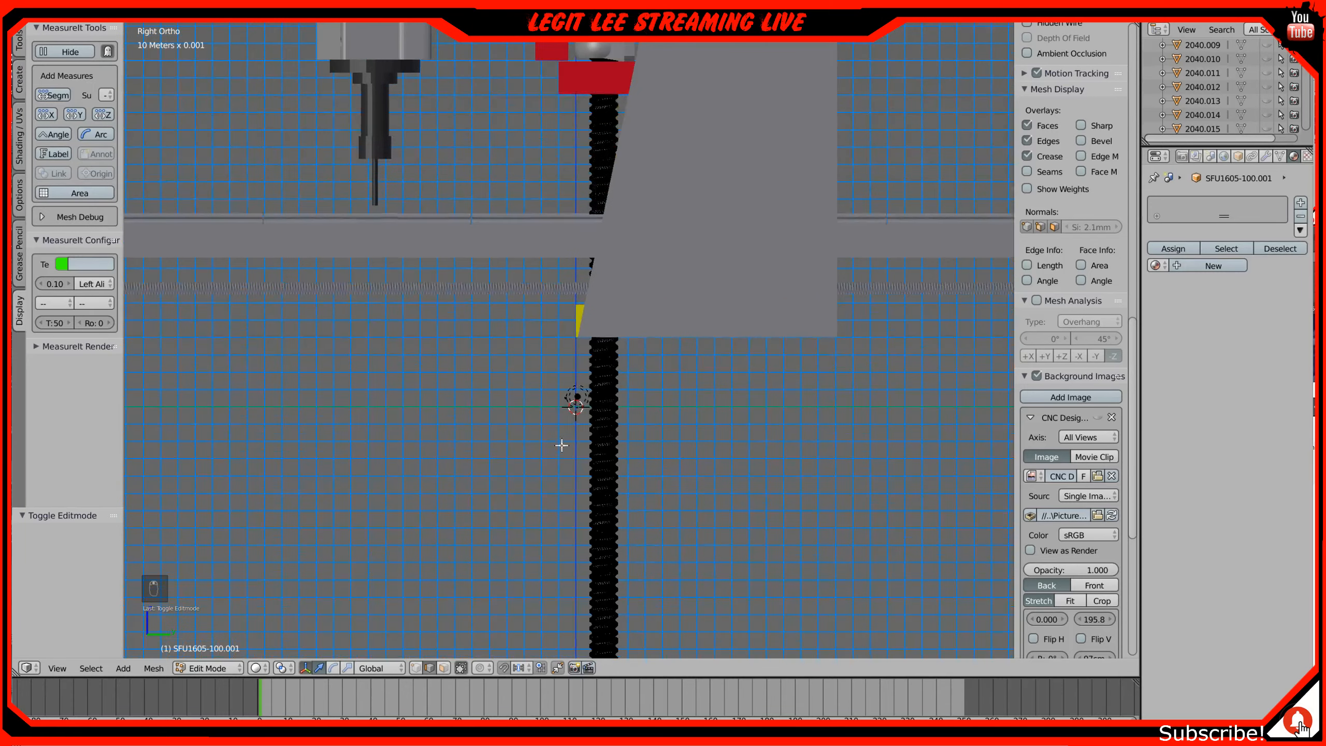
{"action": "key", "text": "z"}
{"action": "scroll", "coordinate": [556, 417], "scroll_direction": "down", "scroll_amount": 3}
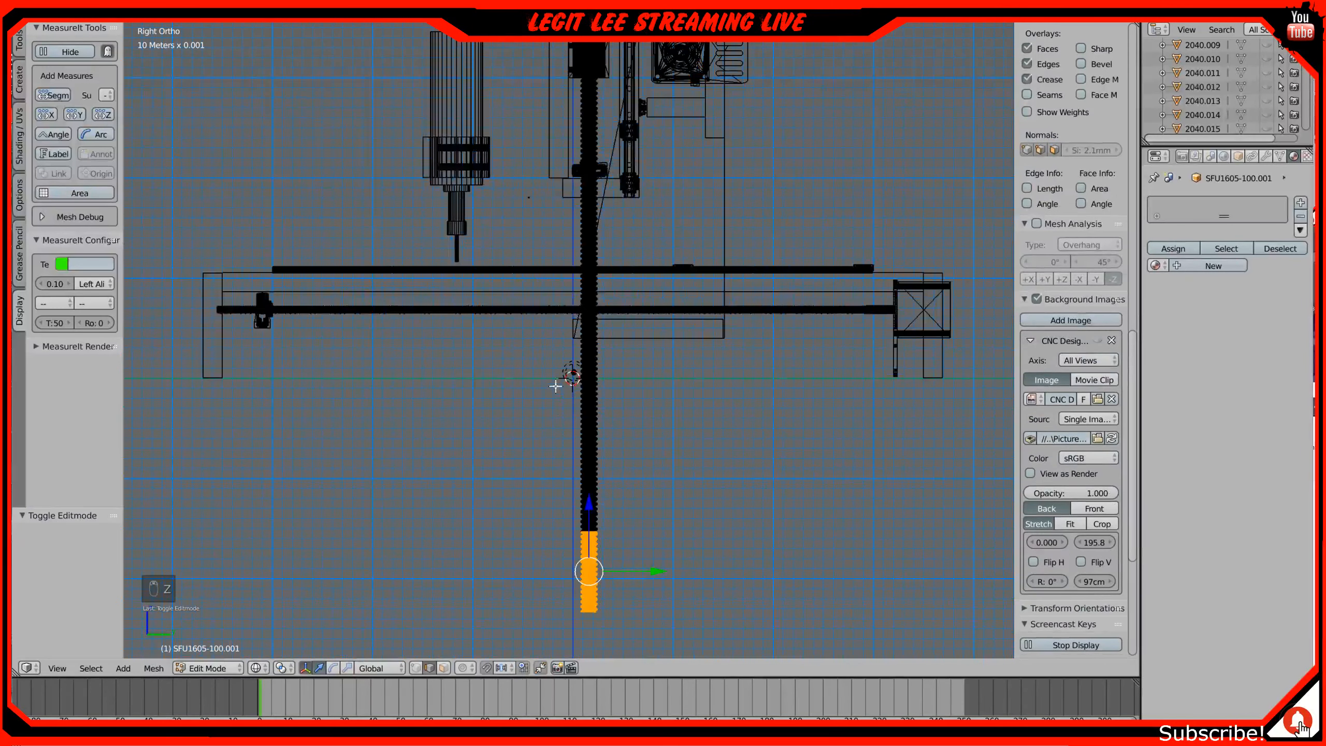
Step: Delete all the screw's vertices from just below the red frame down, then return to object mode with solid shading
{"action": "key", "text": "b"}
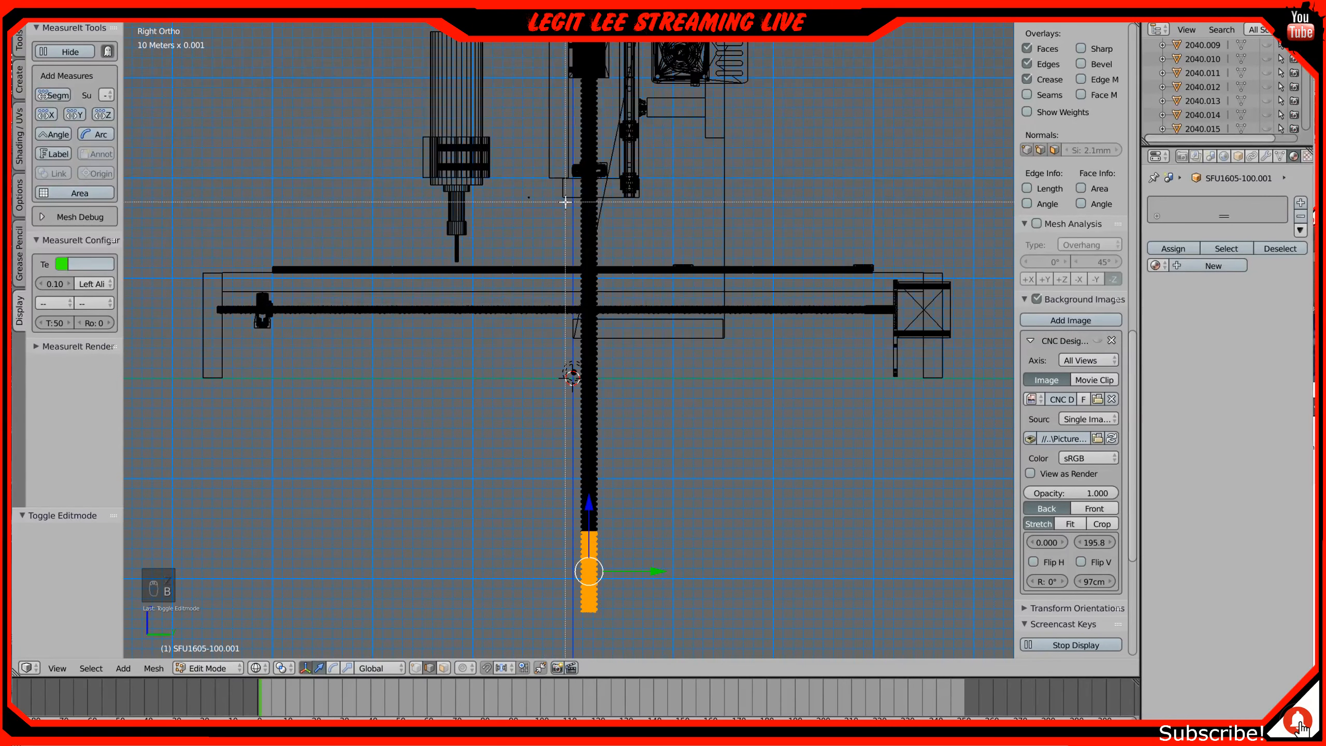
{"action": "left_click_drag", "start_coordinate": [566, 208], "coordinate": [690, 572]}
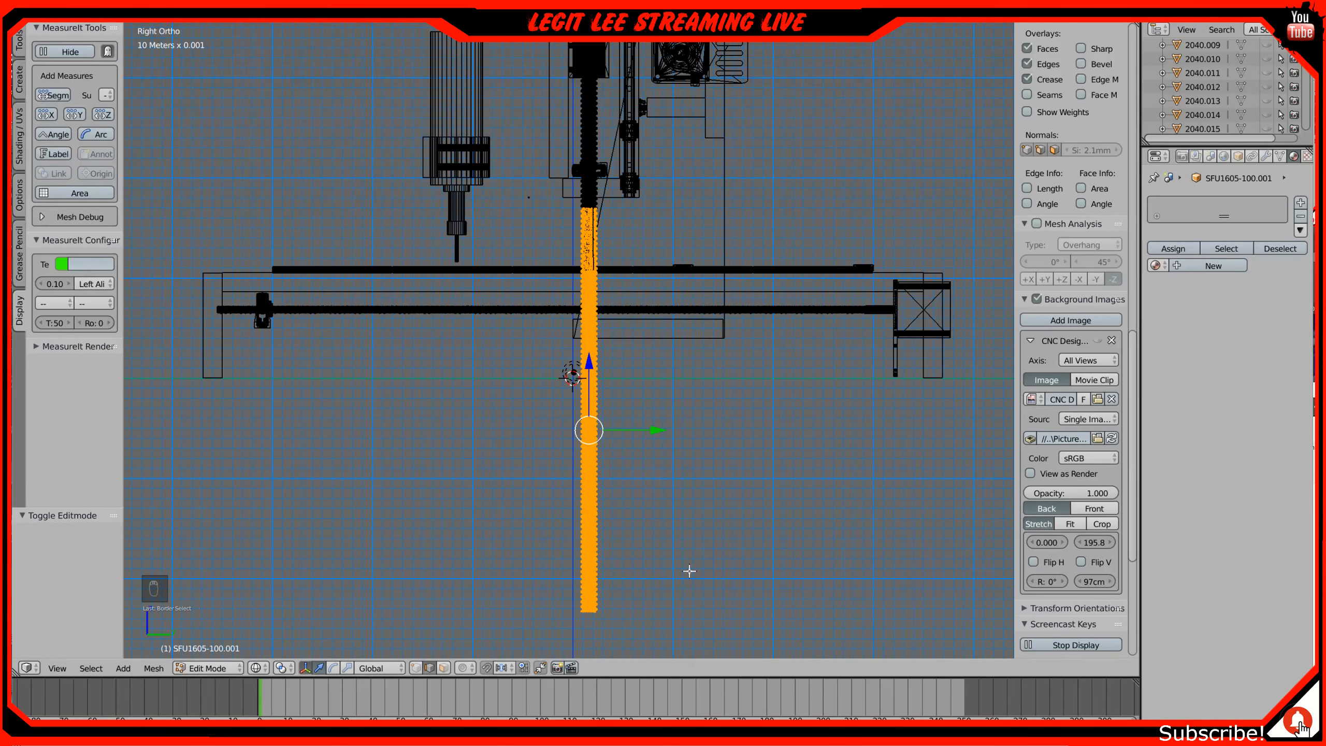
{"action": "key", "text": "x"}
{"action": "left_click", "coordinate": [643, 378]}
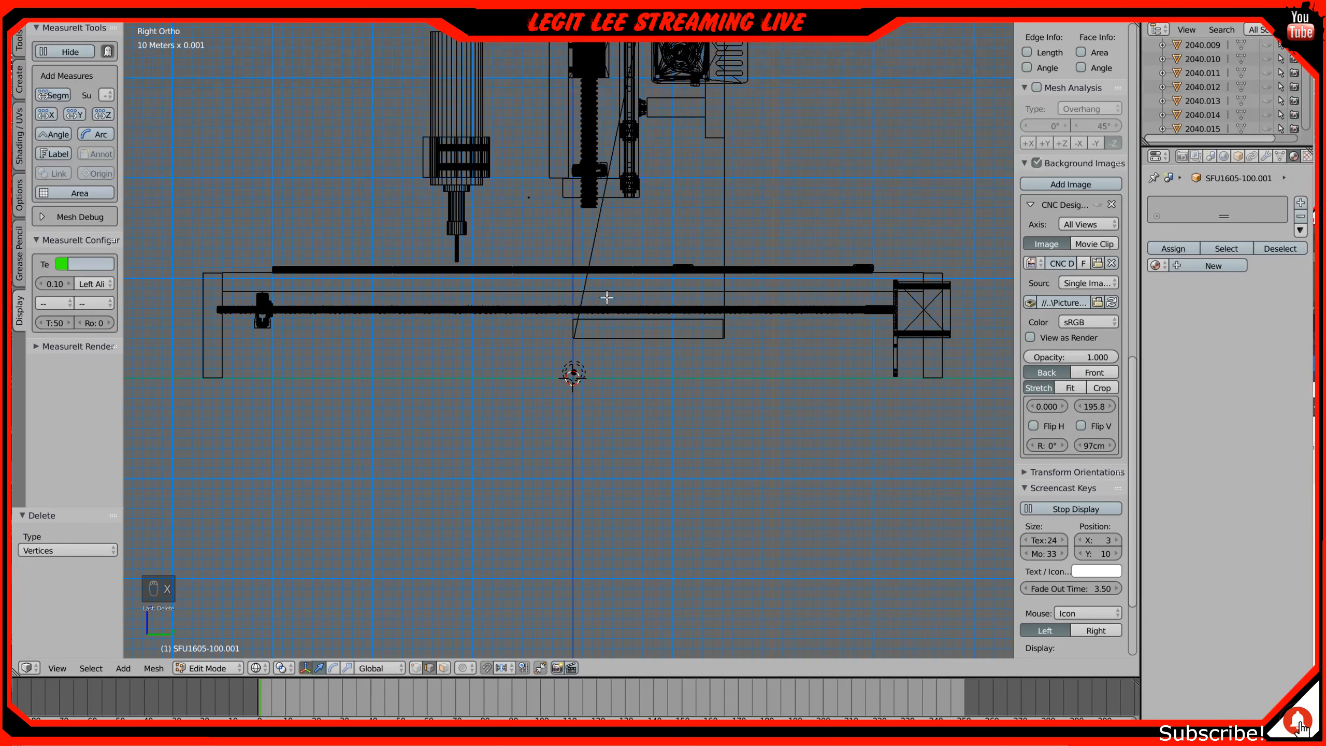
{"action": "key", "text": "z"}
{"action": "mouse_move", "coordinate": [574, 229]}
{"action": "middle_mouse_down"}
{"action": "mouse_move", "coordinate": [593, 214]}
{"action": "mouse_move", "coordinate": [620, 243]}
{"action": "mouse_move", "coordinate": [692, 218]}
{"action": "mouse_move", "coordinate": [680, 255]}
{"action": "middle_mouse_up"}
{"action": "key", "text": "Tab"}
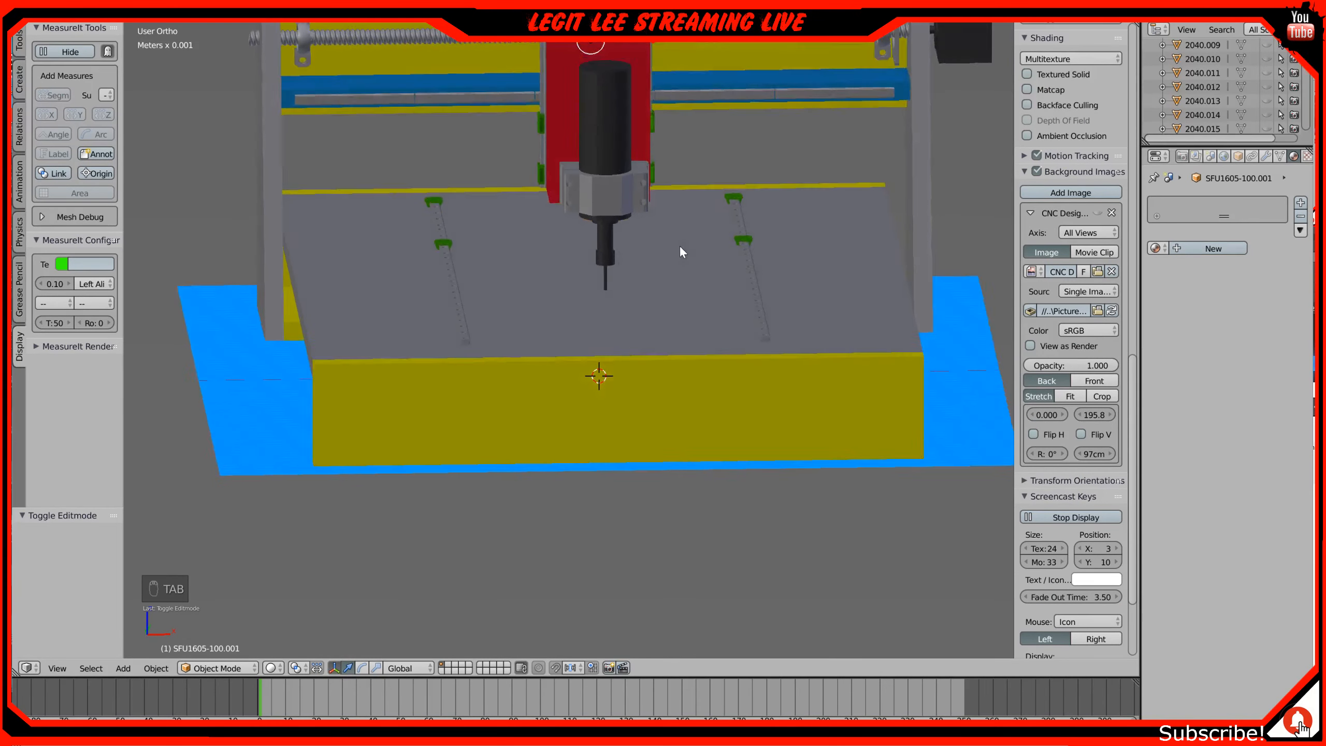
Step: Examine the Z-axis frame, the shortened screw and the spindle's position over the bed from the front and at angles
{"action": "middle_click_drag", "start_coordinate": [689, 125], "coordinate": [776, 274]}
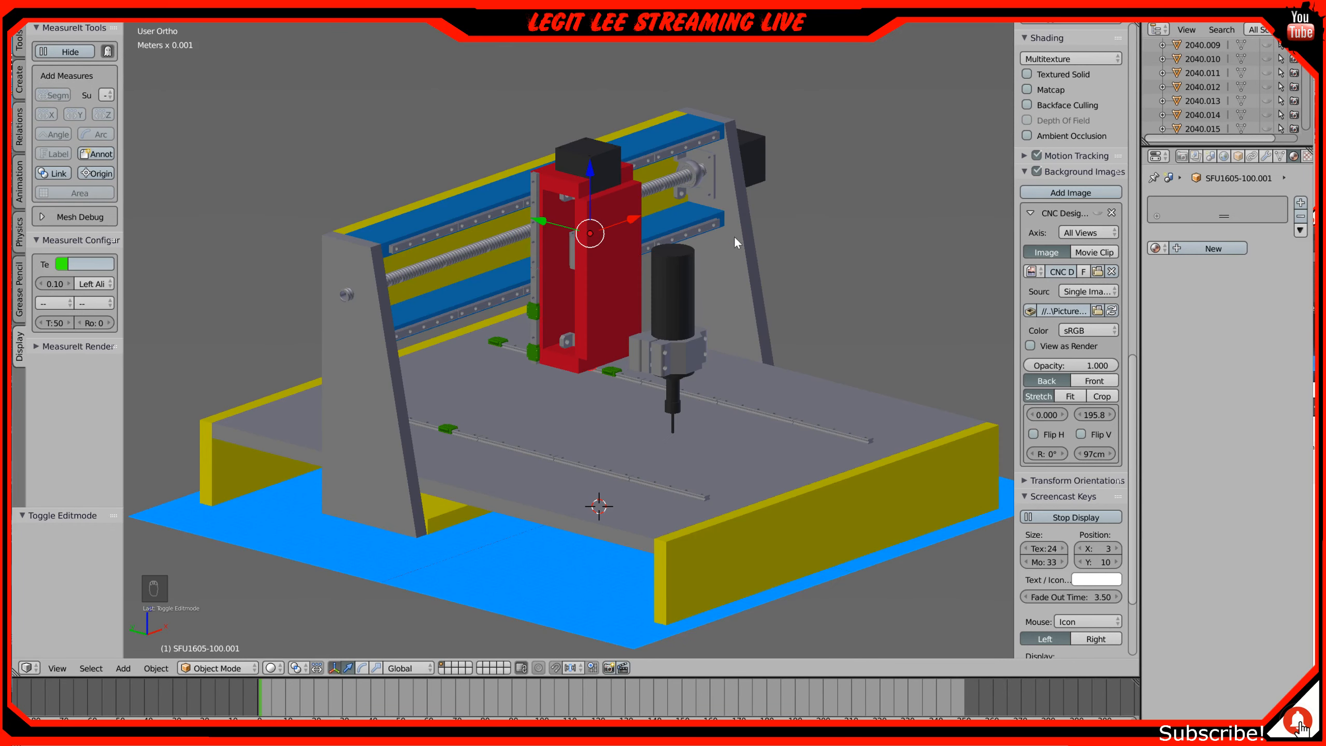
{"action": "scroll", "coordinate": [656, 225], "scroll_direction": "up", "scroll_amount": 3}
{"action": "middle_click_drag", "start_coordinate": [651, 225], "coordinate": [527, 216]}
{"action": "scroll", "coordinate": [526, 214], "scroll_direction": "up", "scroll_amount": 2}
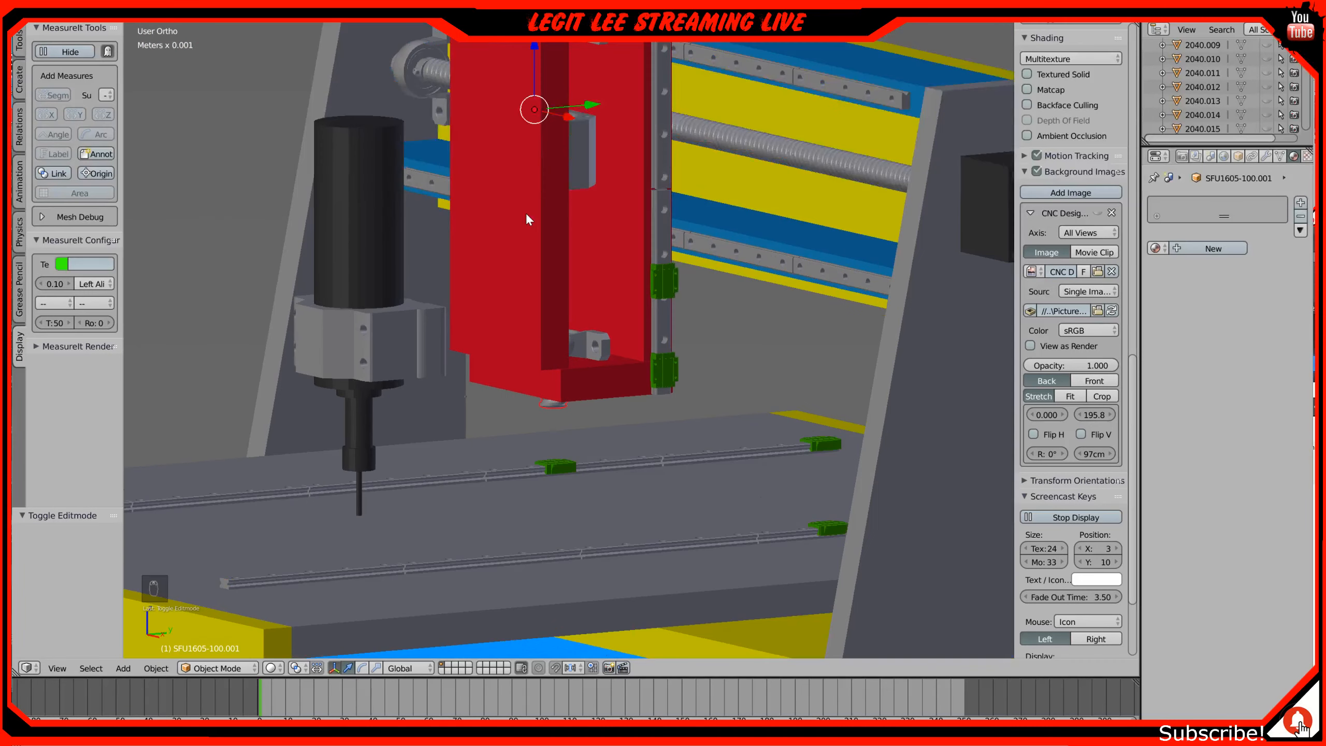
{"action": "key", "text": "KP_1"}
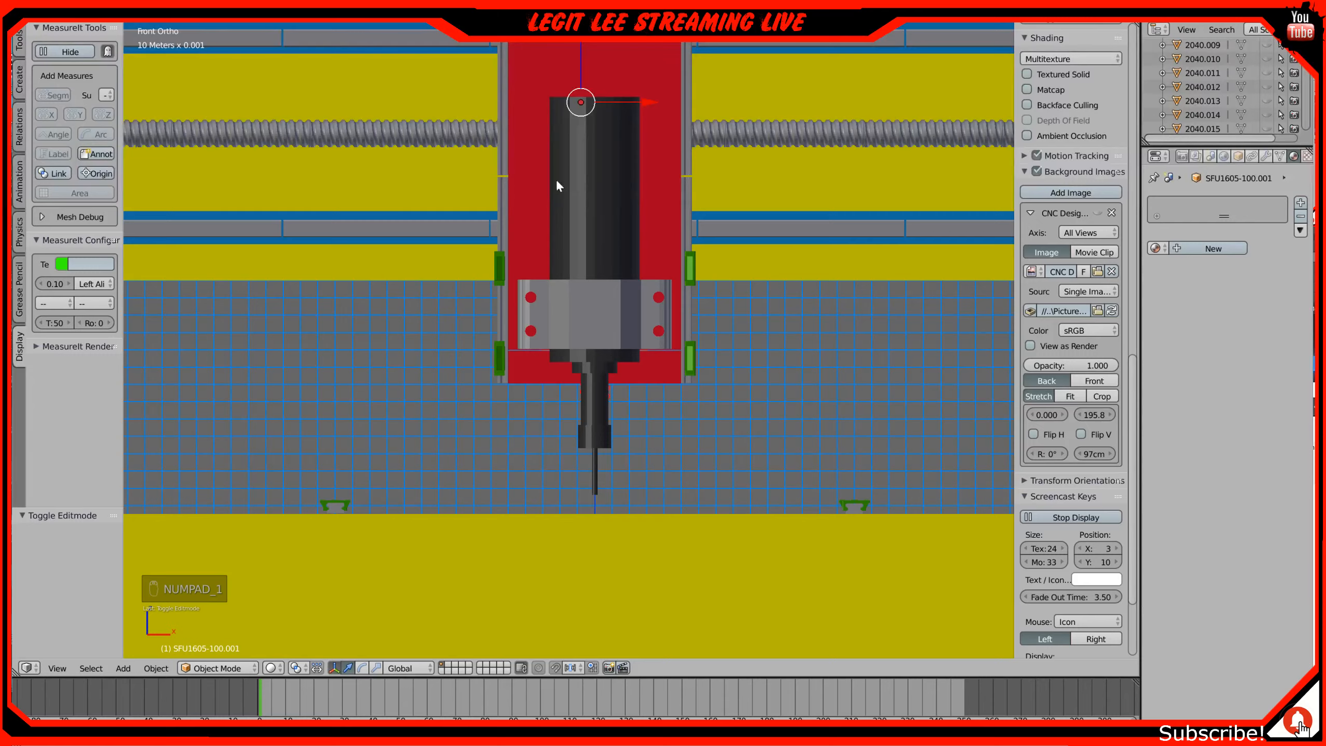
{"action": "middle_click_drag", "start_coordinate": [609, 164], "coordinate": [620, 321], "text": "shift"}
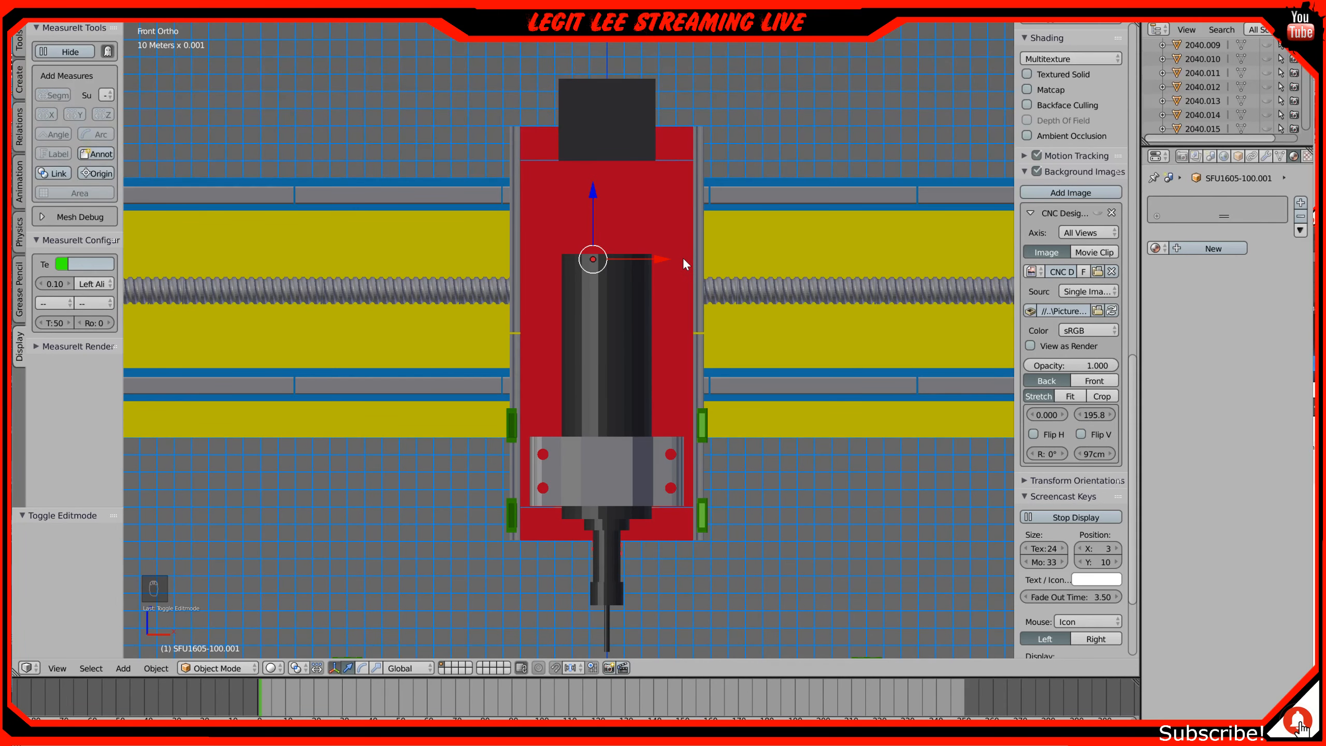
{"action": "middle_click_drag", "start_coordinate": [683, 259], "coordinate": [704, 156], "text": "shift"}
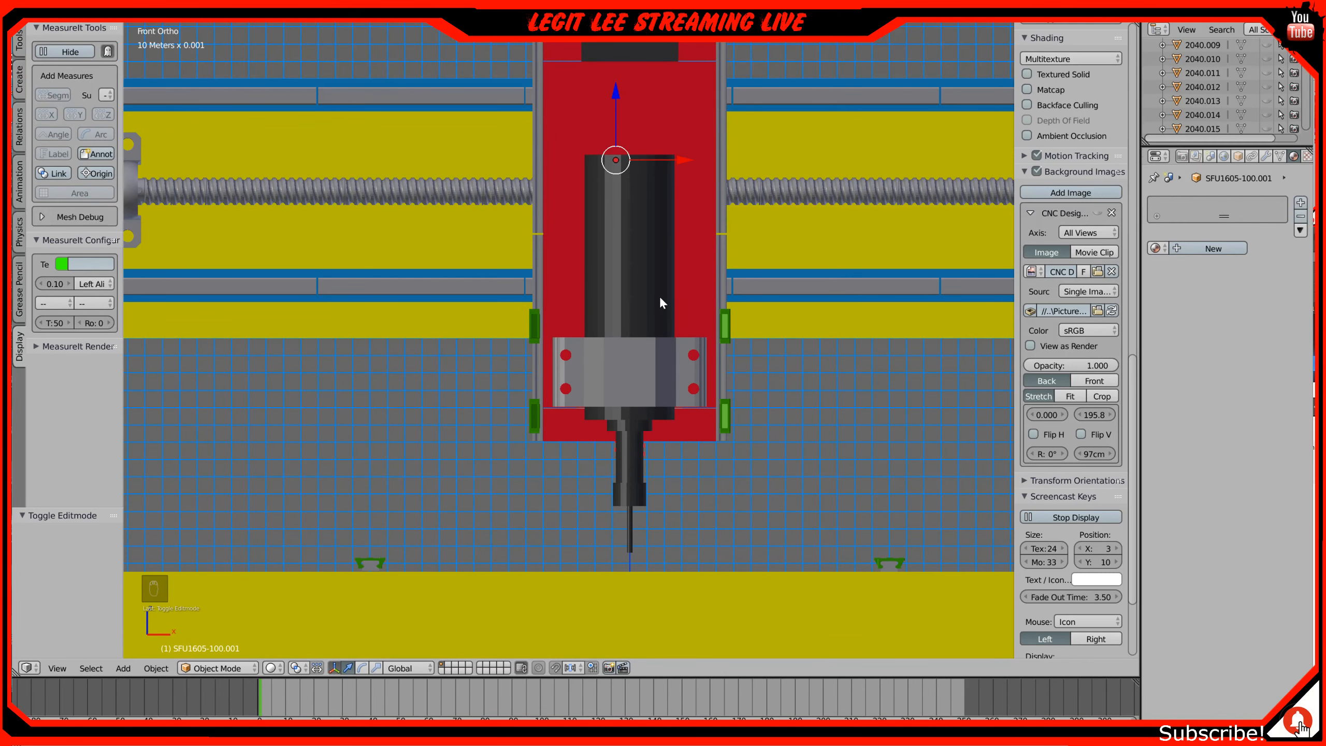
{"action": "scroll", "coordinate": [659, 297], "scroll_direction": "down", "scroll_amount": 2}
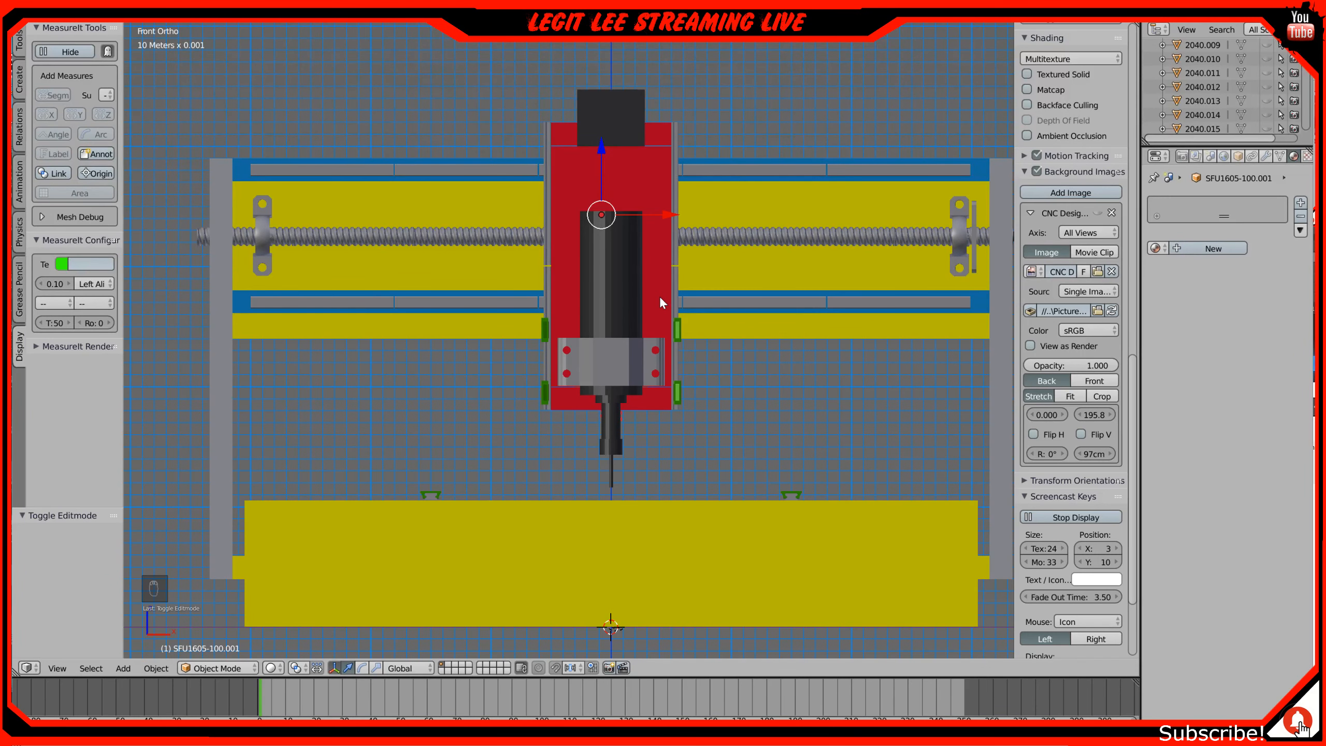
{"action": "middle_click_drag", "start_coordinate": [660, 291], "coordinate": [698, 320]}
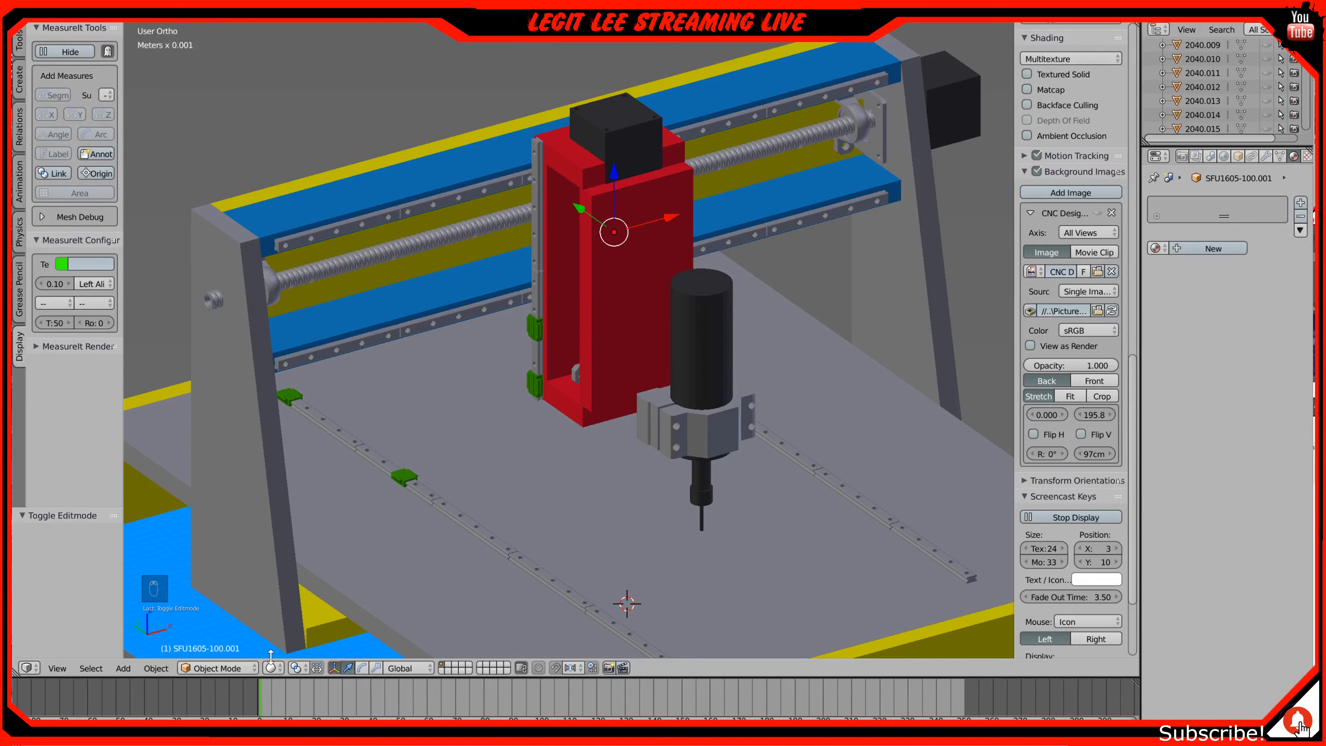
Step: Select the gantry side plate on the motor side and open its mesh for editing in a wireframe right side view
{"action": "right_click", "coordinate": [291, 638]}
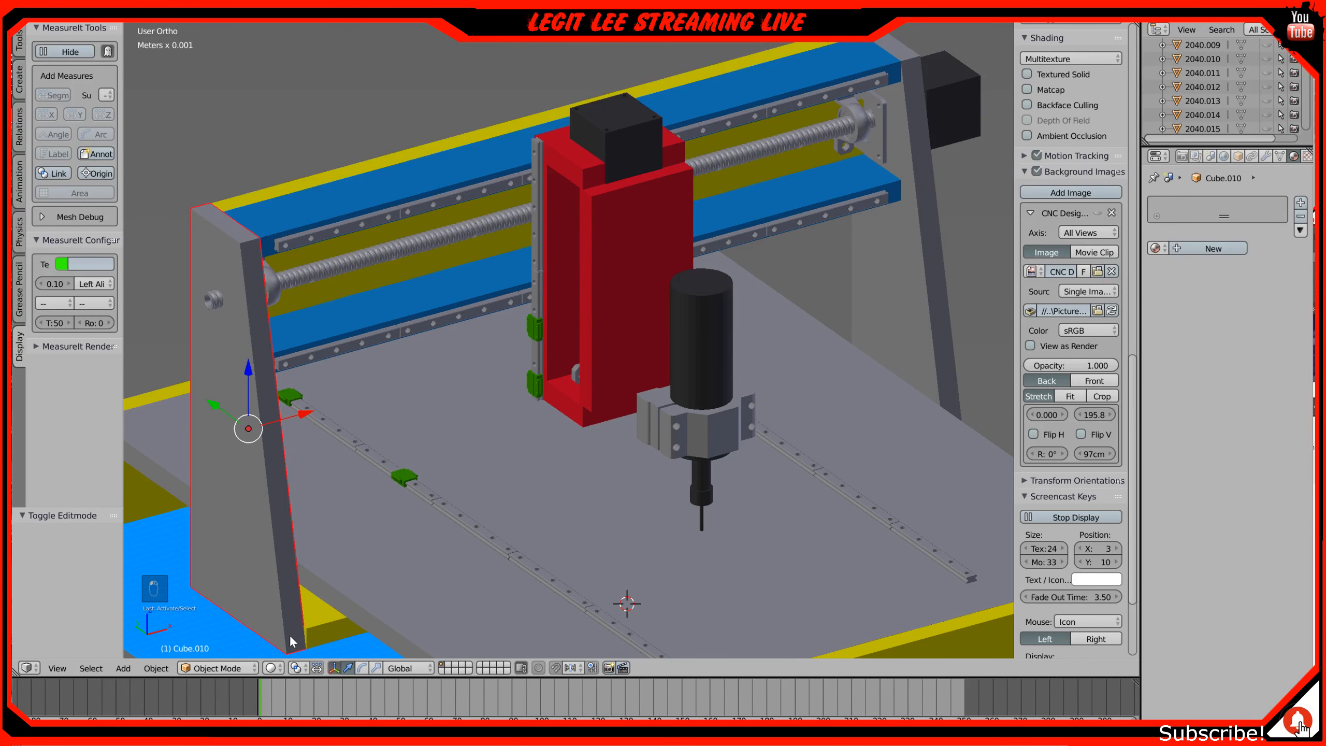
{"action": "key", "text": "KP_7"}
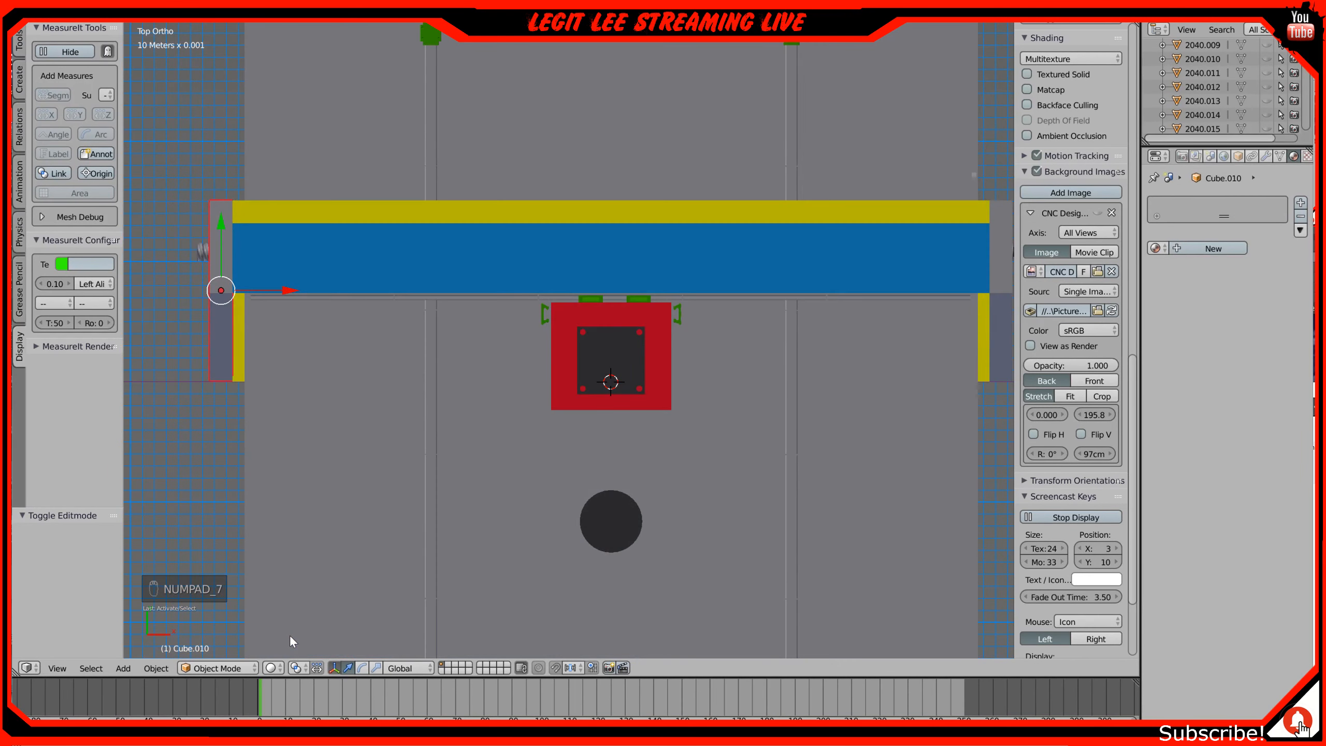
{"action": "key", "text": "KP_3"}
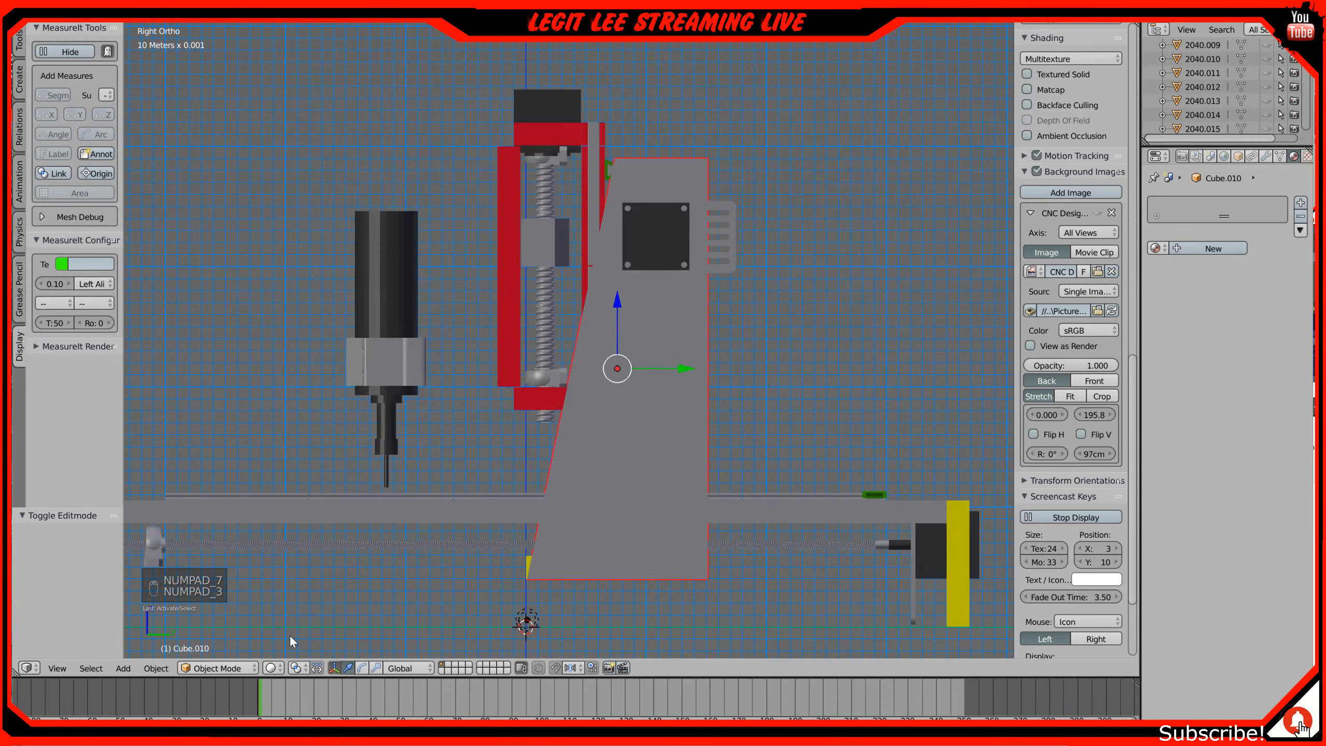
{"action": "right_click", "coordinate": [560, 547]}
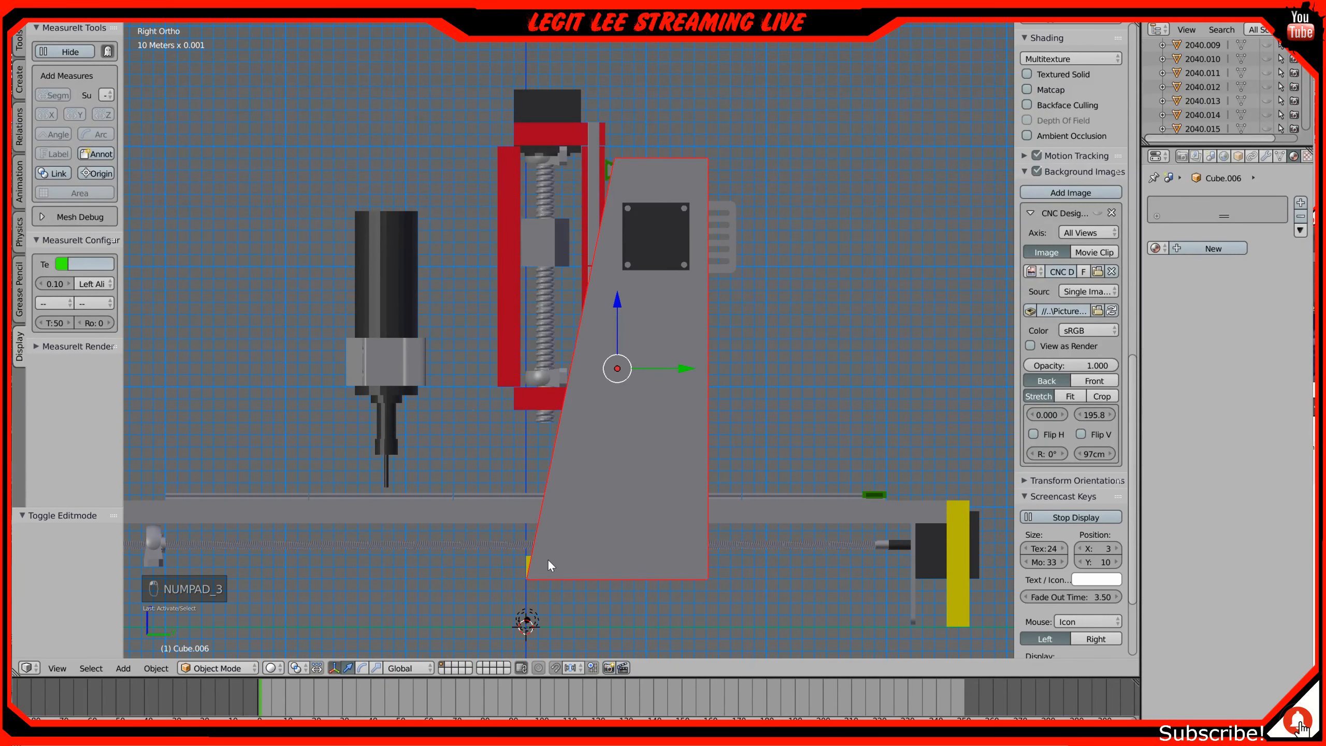
{"action": "scroll", "coordinate": [548, 564], "scroll_direction": "up", "scroll_amount": 3}
{"action": "middle_click_drag", "start_coordinate": [547, 562], "coordinate": [605, 214], "text": "shift"}
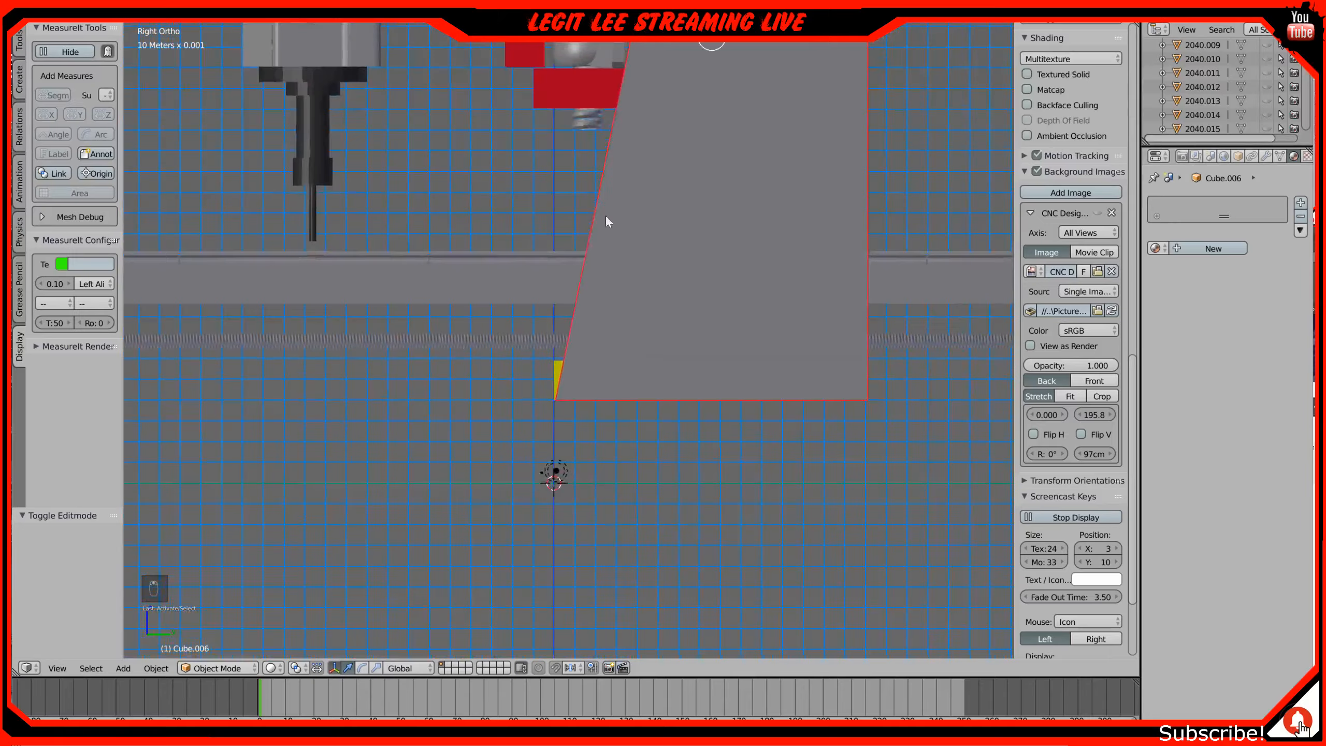
{"action": "scroll", "coordinate": [614, 305], "scroll_direction": "up", "scroll_amount": 2}
{"action": "scroll", "coordinate": [614, 305], "scroll_direction": "down", "scroll_amount": 2}
{"action": "middle_click_drag", "start_coordinate": [631, 204], "coordinate": [562, 335], "text": "shift"}
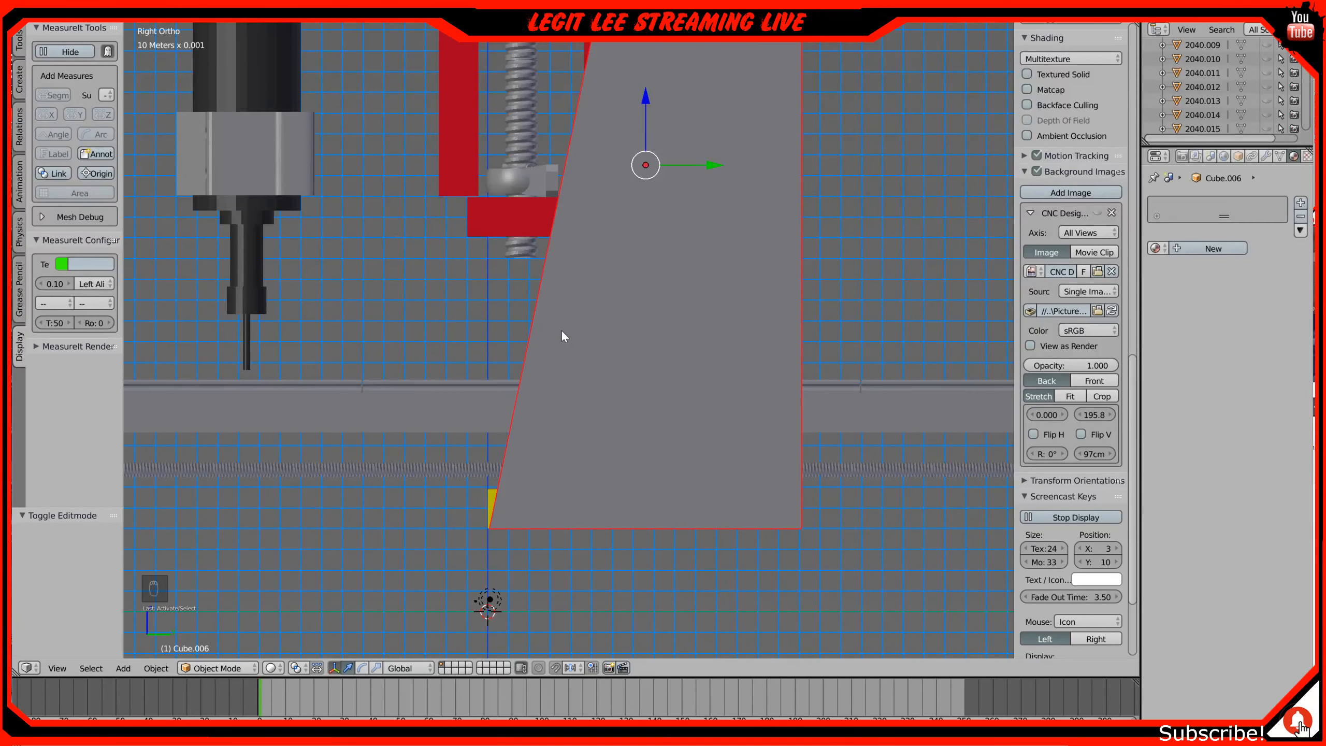
{"action": "key", "text": "Tab"}
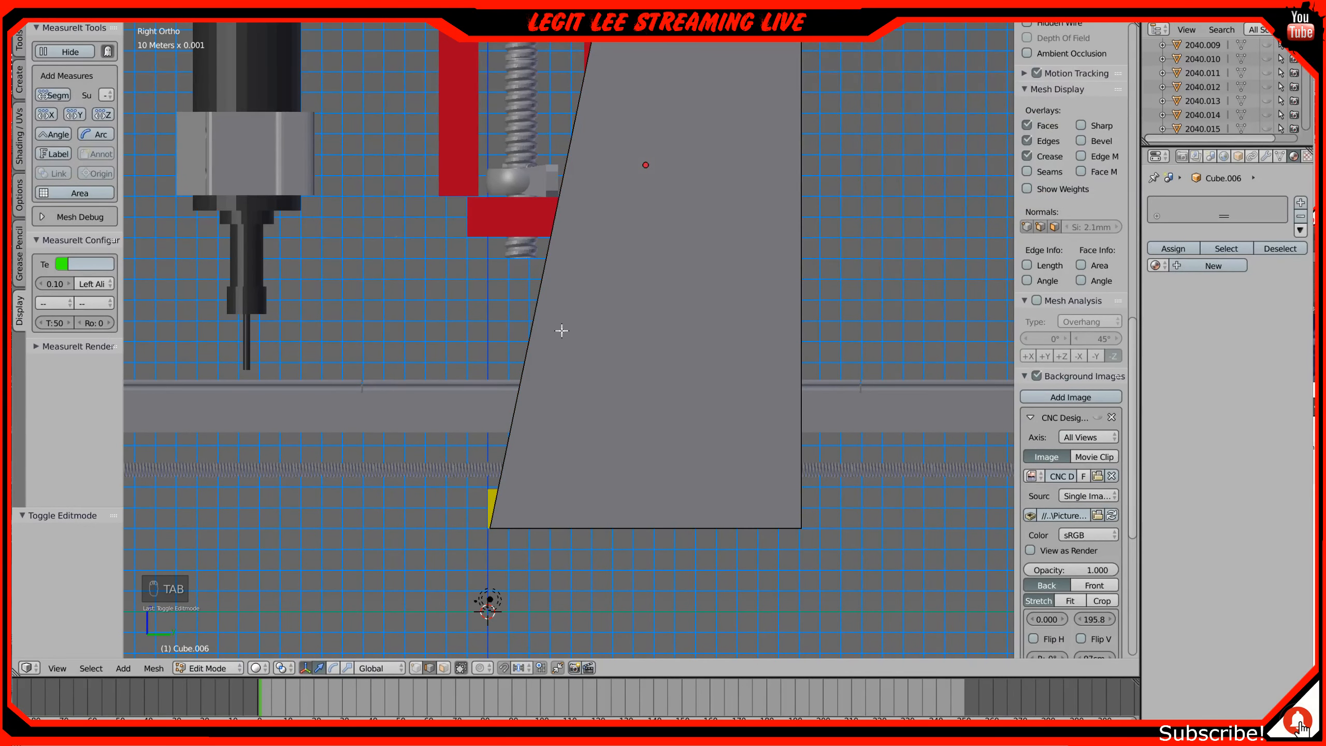
{"action": "key", "text": "z"}
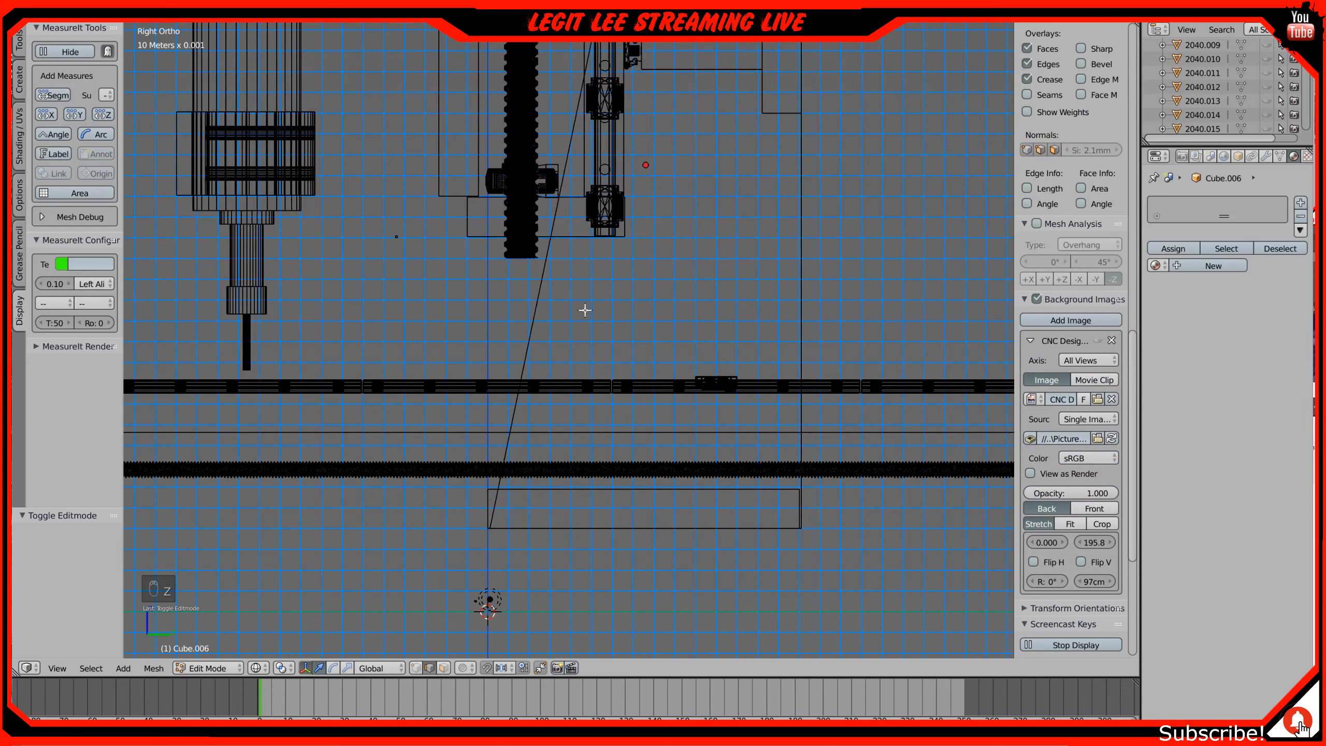
Step: Add one horizontal loop cut across the side plate and edge-slide it down by a factor of 0.3, just below the Z-axis screw
{"action": "key", "text": "ctrl+r"}
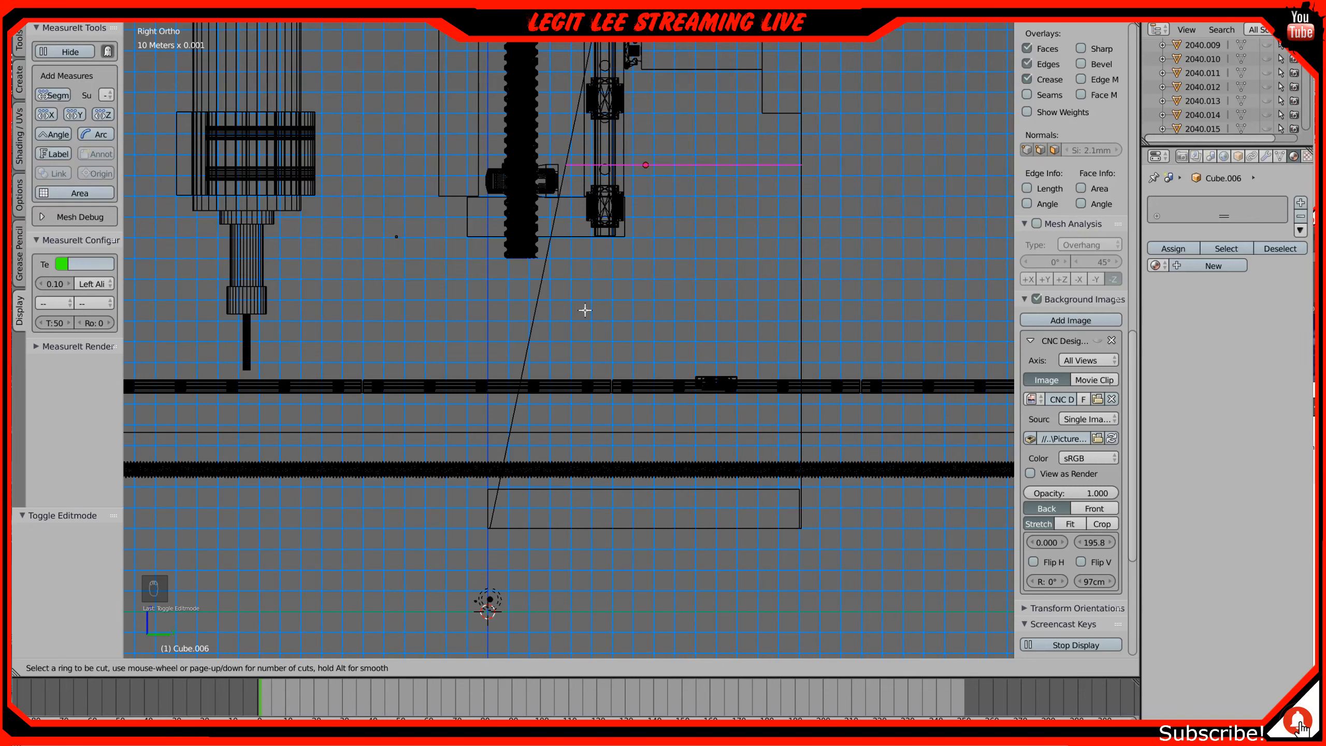
{"action": "left_click", "coordinate": [584, 310]}
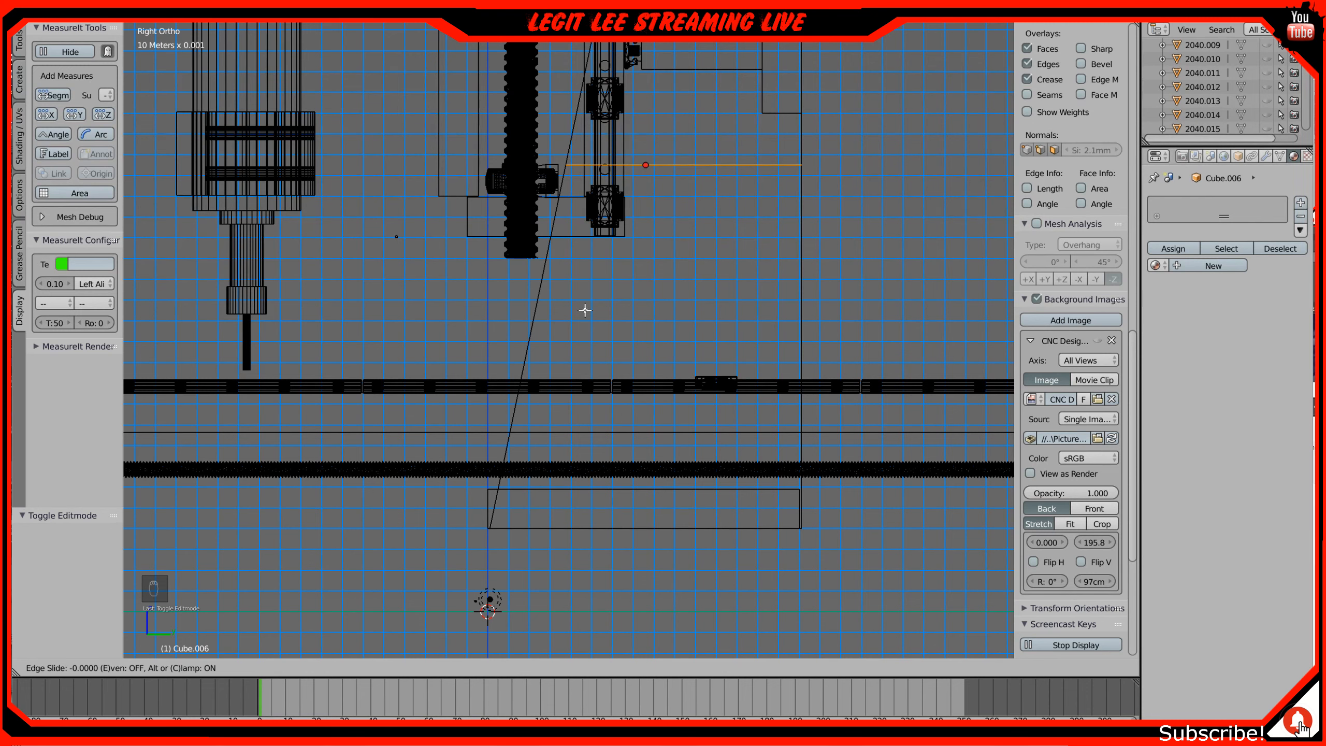
{"action": "left_click", "coordinate": [584, 310]}
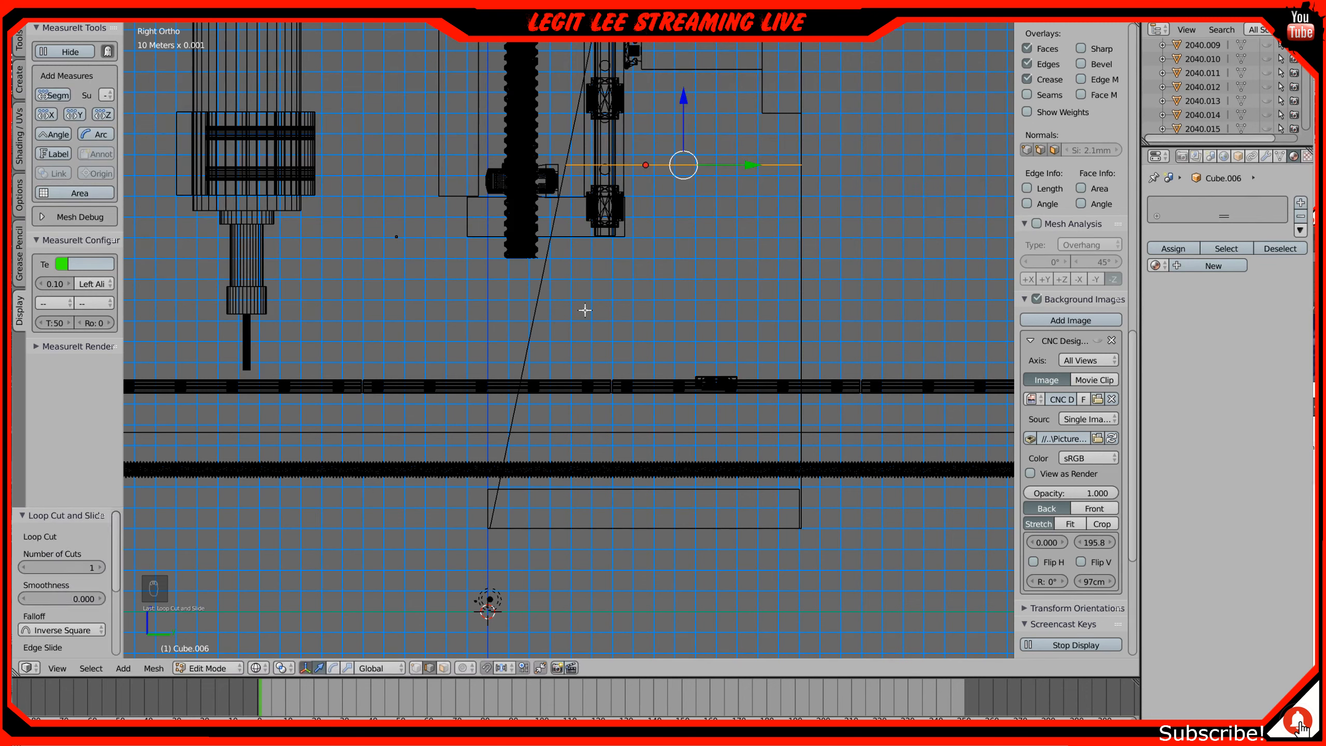
{"action": "key", "text": "g"}
{"action": "key", "text": "g"}
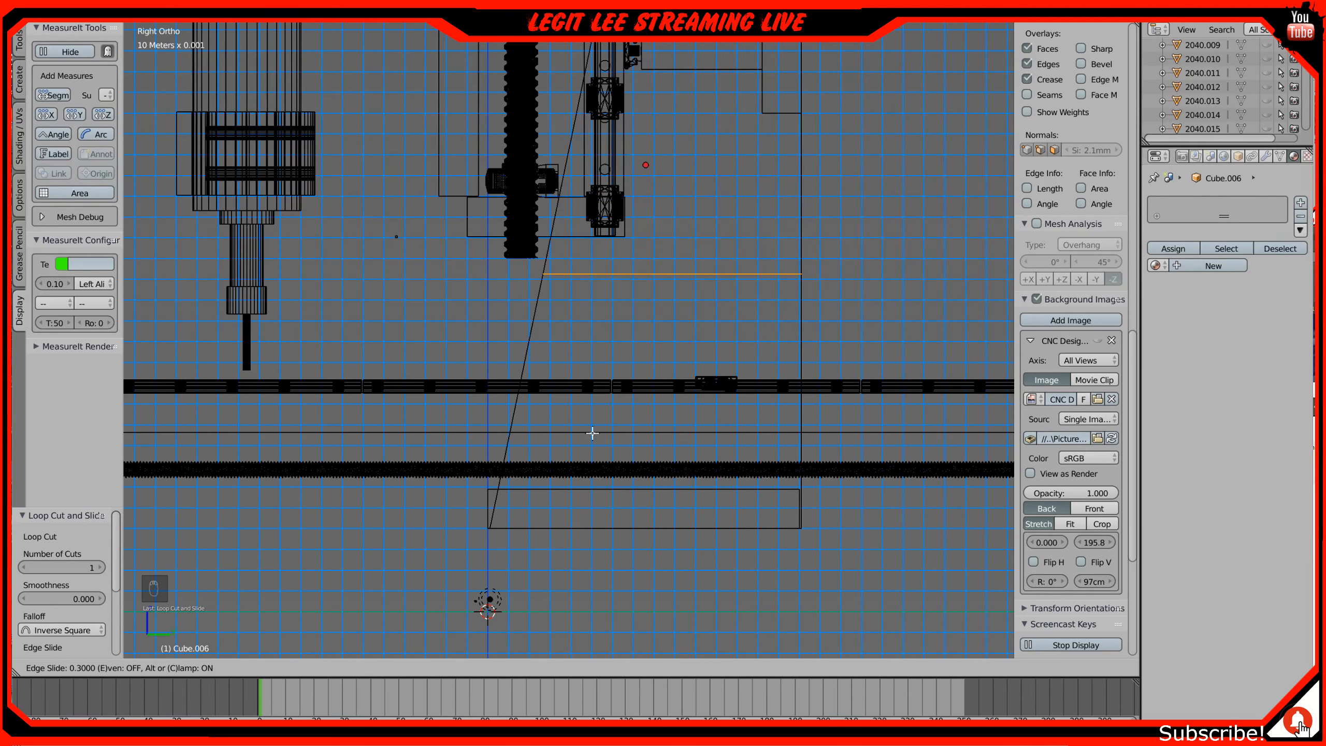
{"action": "left_click", "coordinate": [593, 433]}
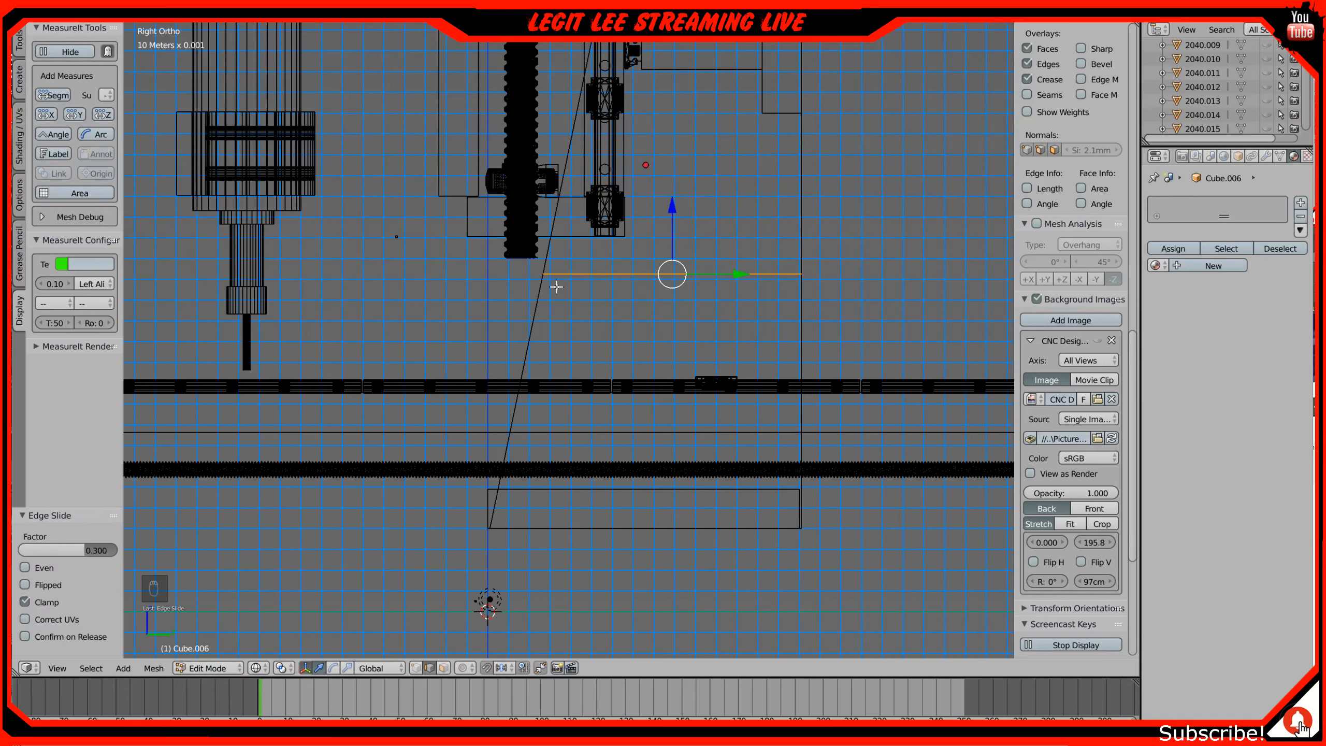
Step: Select only the new loop's vertices on the plate's slanted front edge and move them -2 cm along Y
{"action": "key", "text": "a"}
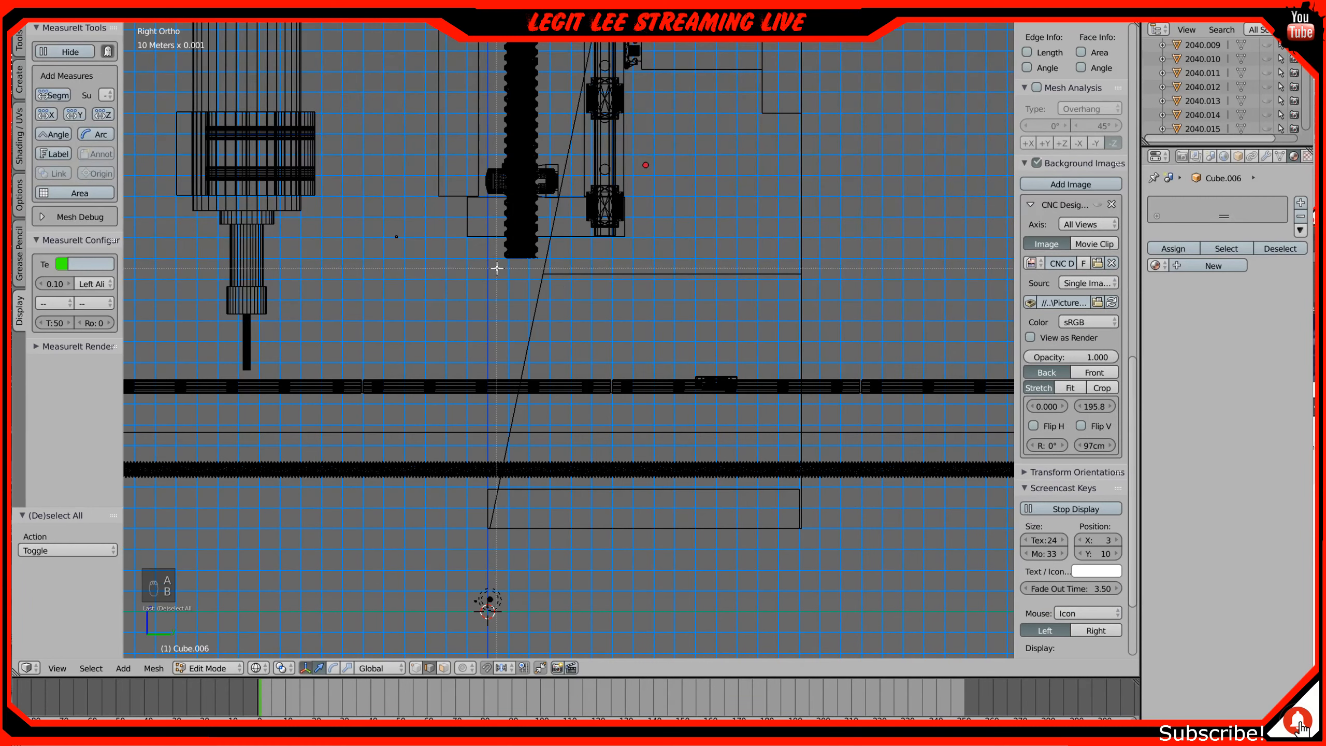
{"action": "key", "text": "b"}
{"action": "left_click_drag", "start_coordinate": [509, 263], "coordinate": [565, 277]}
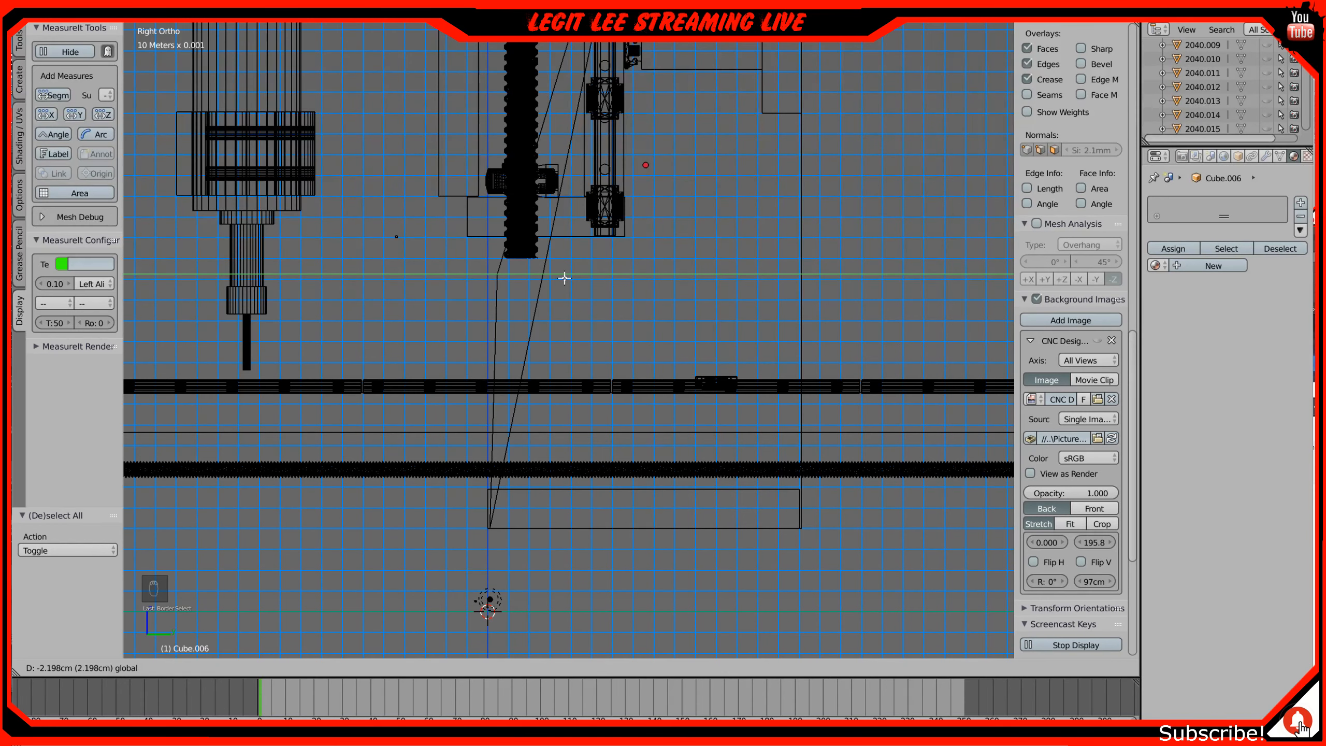
{"action": "left_click_drag", "start_coordinate": [564, 277], "coordinate": [563, 278]}
Step: Move the front bend vertices a further -4 mm along Y and return the model to solid shading
{"action": "scroll", "coordinate": [563, 278], "scroll_direction": "up", "scroll_amount": 2}
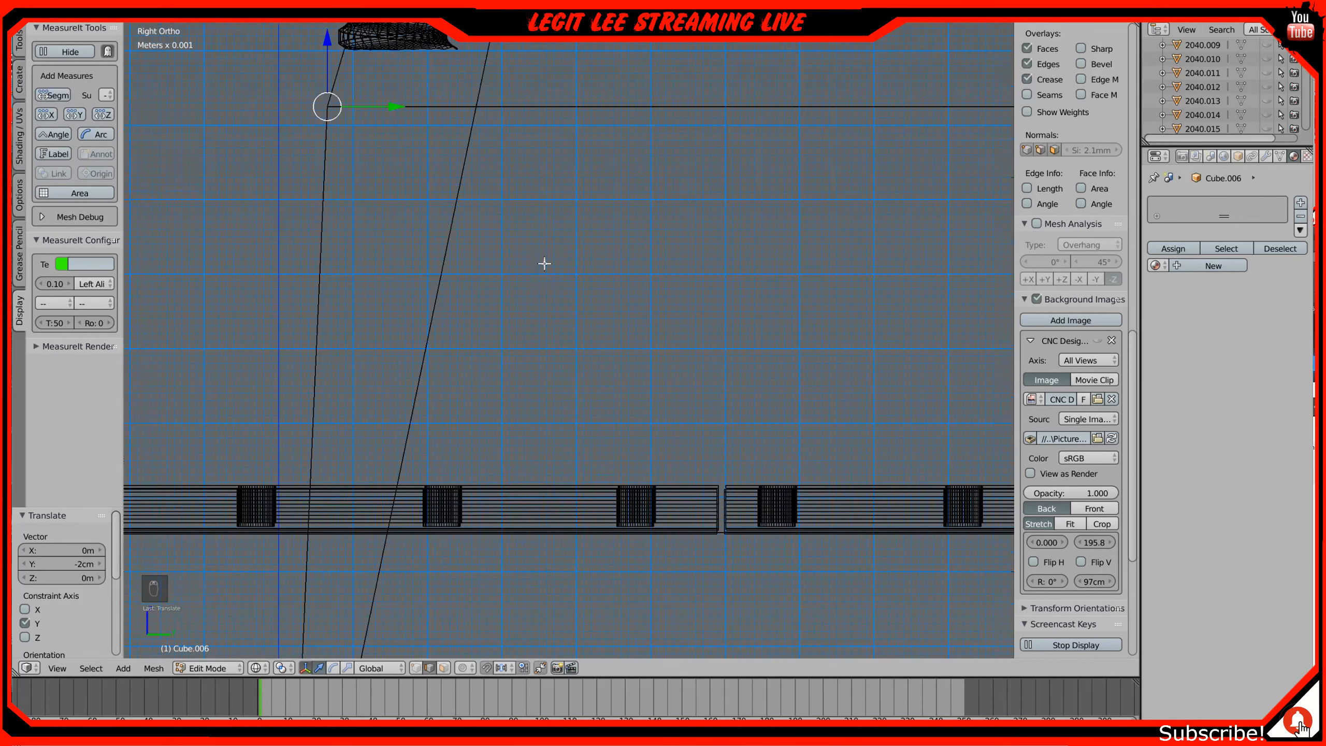
{"action": "middle_click_drag", "start_coordinate": [444, 231], "coordinate": [621, 281], "text": "shift"}
{"action": "left_click_drag", "start_coordinate": [572, 159], "coordinate": [548, 166]}
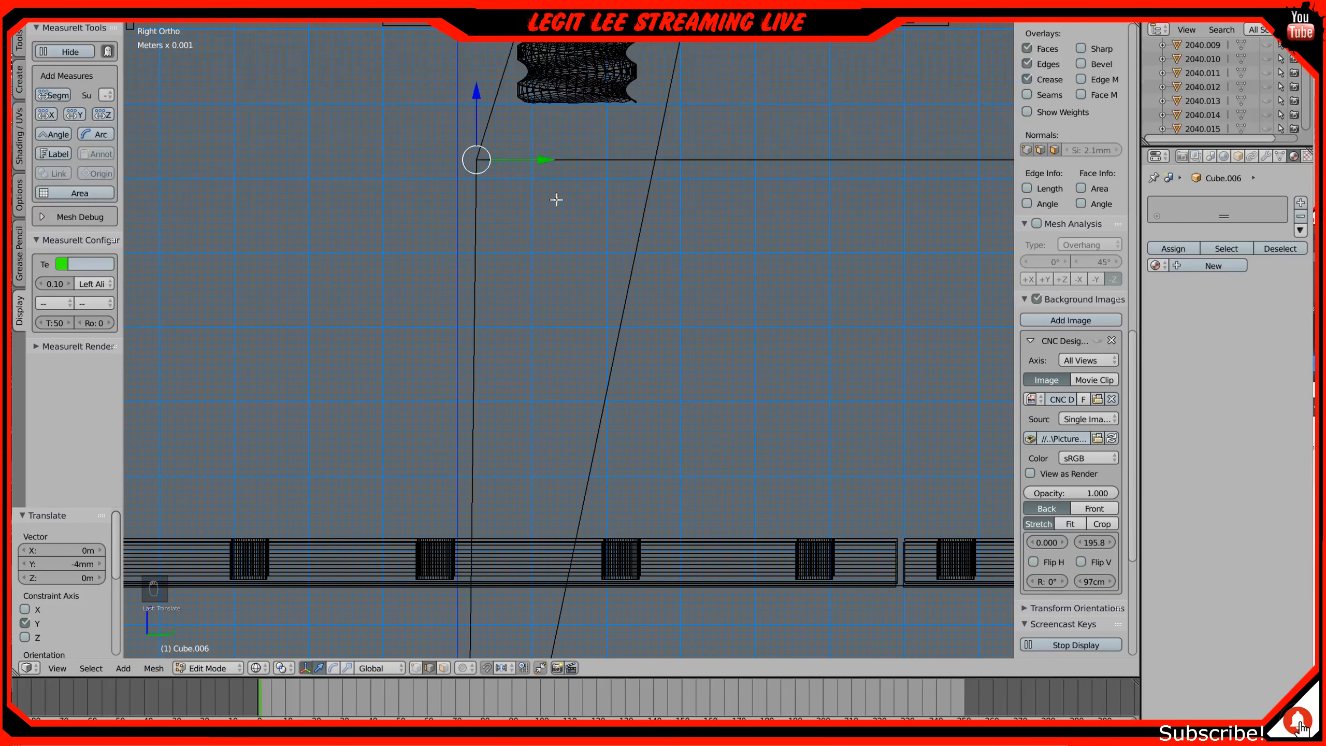
{"action": "scroll", "coordinate": [553, 201], "scroll_direction": "down", "scroll_amount": 3}
{"action": "scroll", "coordinate": [571, 271], "scroll_direction": "up", "scroll_amount": 8}
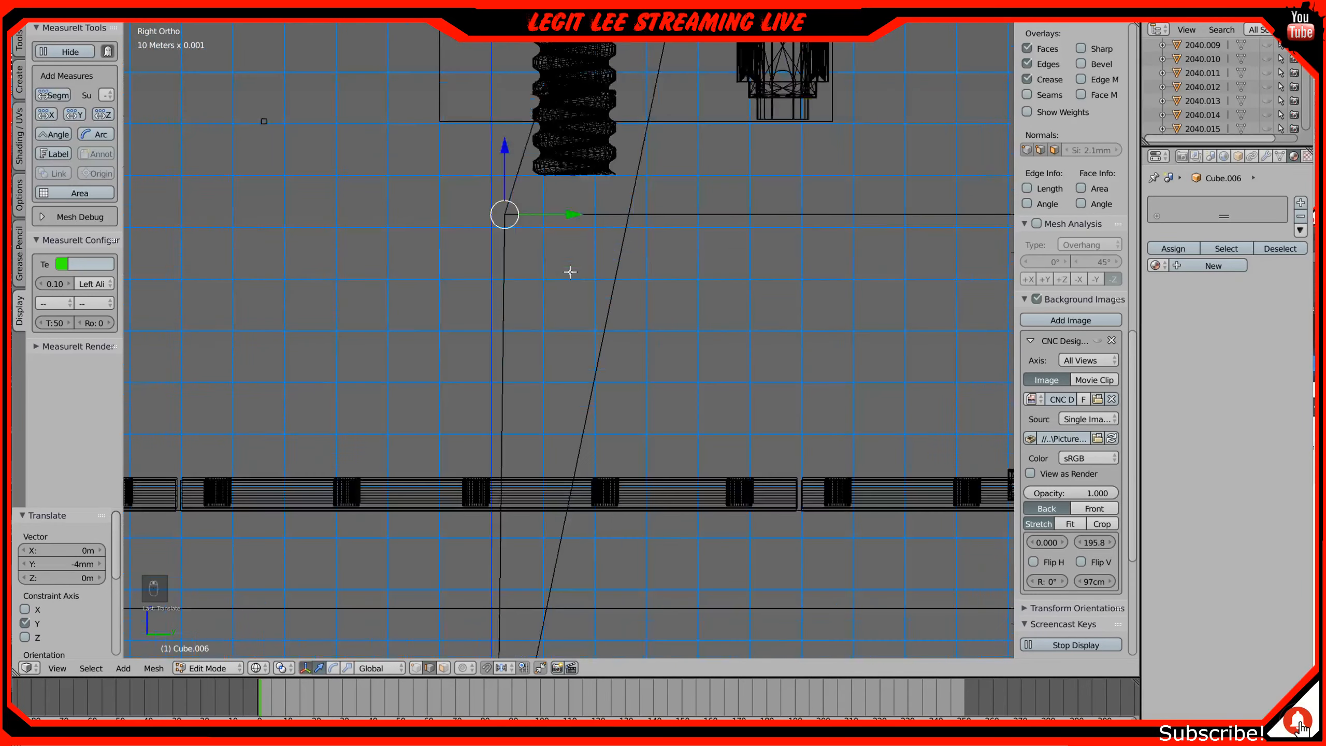
{"action": "middle_click_drag", "start_coordinate": [559, 146], "coordinate": [706, 410], "text": "shift"}
{"action": "left_click_drag", "start_coordinate": [641, 305], "coordinate": [636, 305]}
{"action": "scroll", "coordinate": [638, 310], "scroll_direction": "down", "scroll_amount": 2}
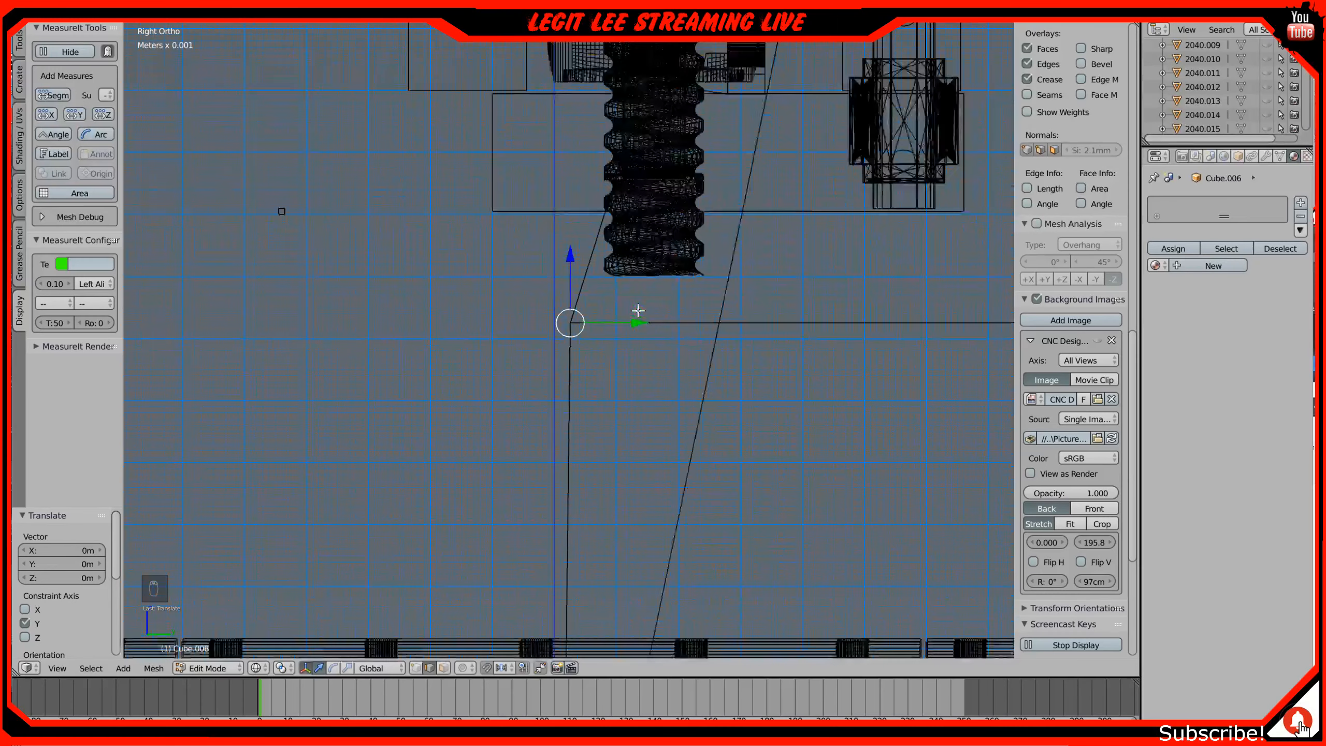
{"action": "scroll", "coordinate": [638, 311], "scroll_direction": "down", "scroll_amount": 4}
{"action": "mouse_move", "coordinate": [651, 364]}
{"action": "middle_mouse_down"}
{"action": "mouse_move", "coordinate": [682, 379]}
{"action": "mouse_move", "coordinate": [646, 364]}
{"action": "mouse_move", "coordinate": [661, 369]}
{"action": "middle_mouse_up"}
{"action": "key", "text": "z"}
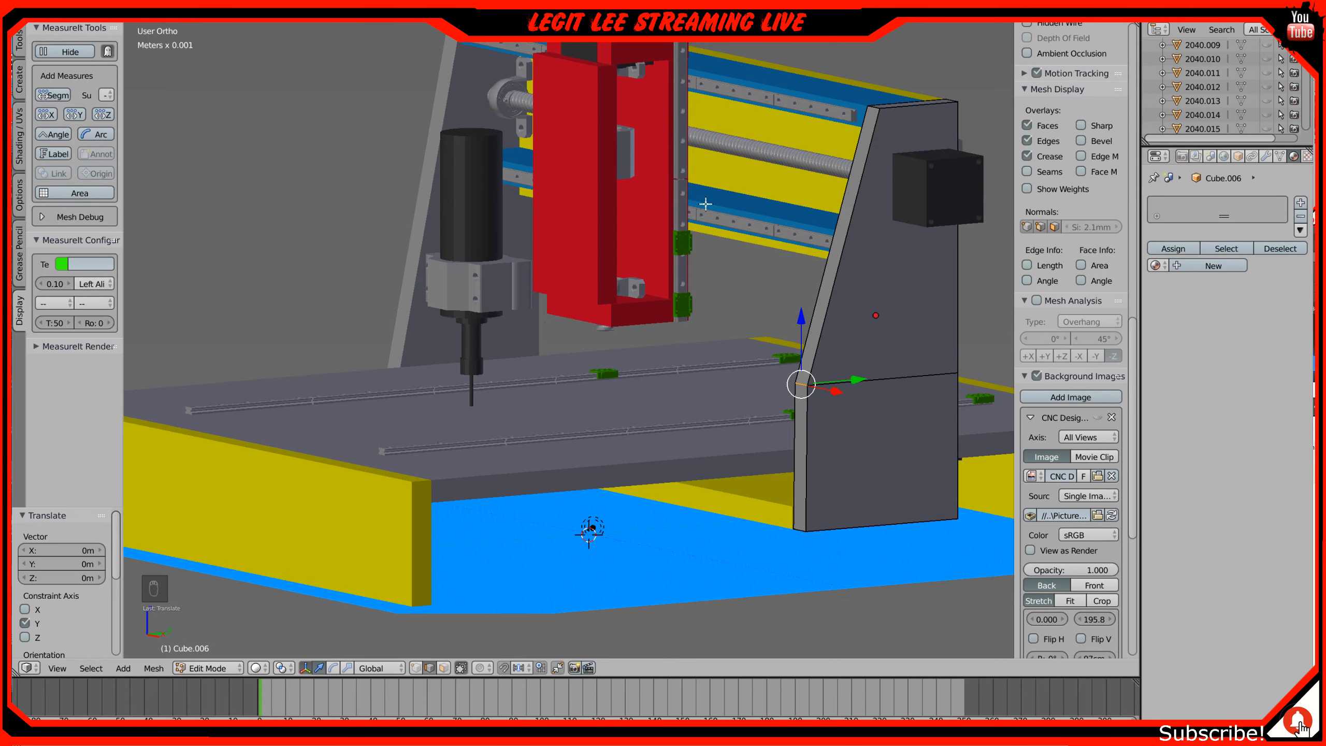
Step: Leave this plate's mesh, select the opposite gantry side plate and open it for editing in a wireframe left side view
{"action": "key", "text": "KP_1"}
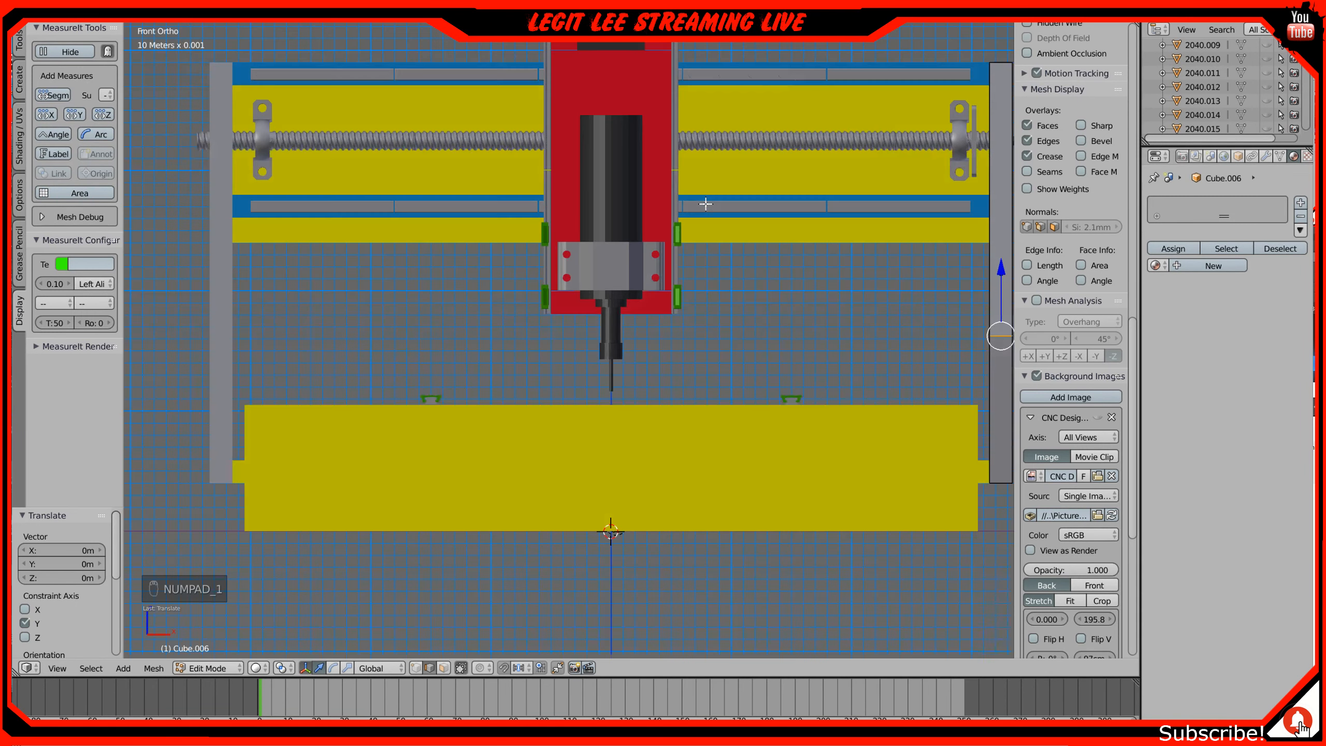
{"action": "key", "text": "KP_3"}
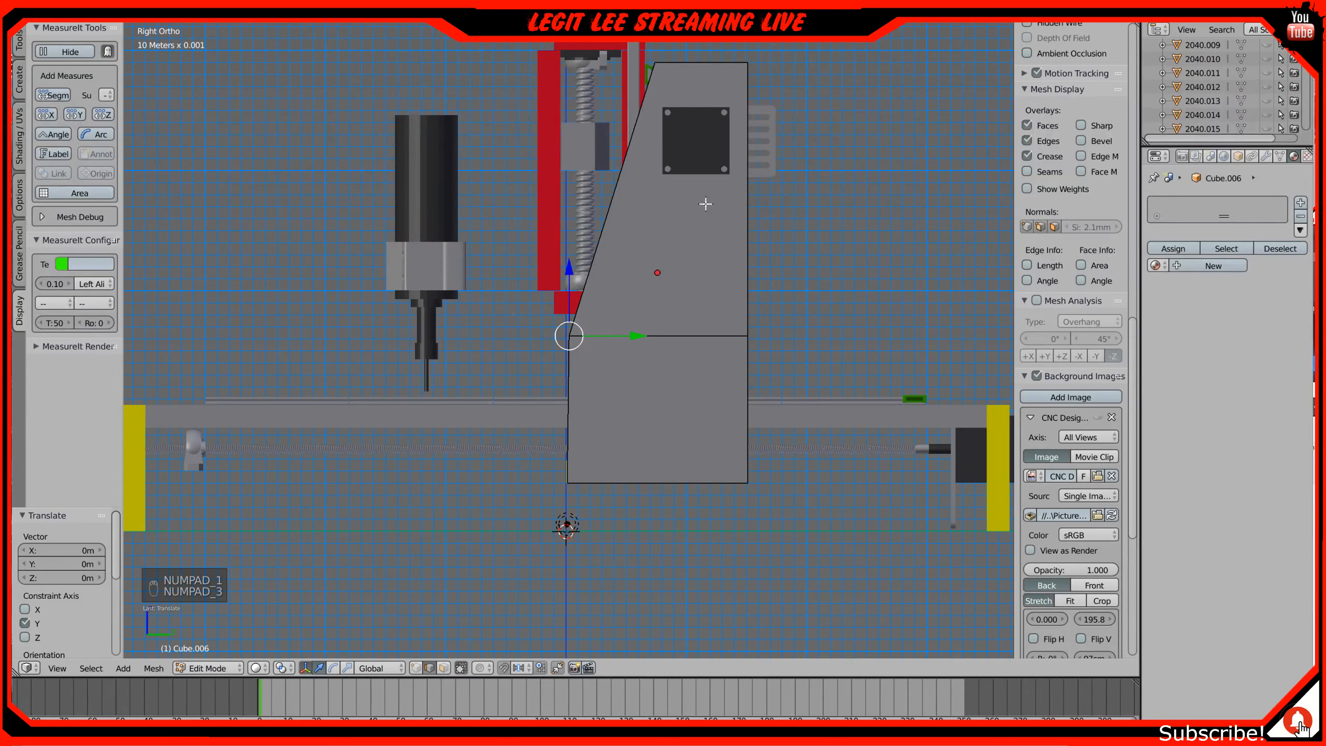
{"action": "key", "text": "KP_1"}
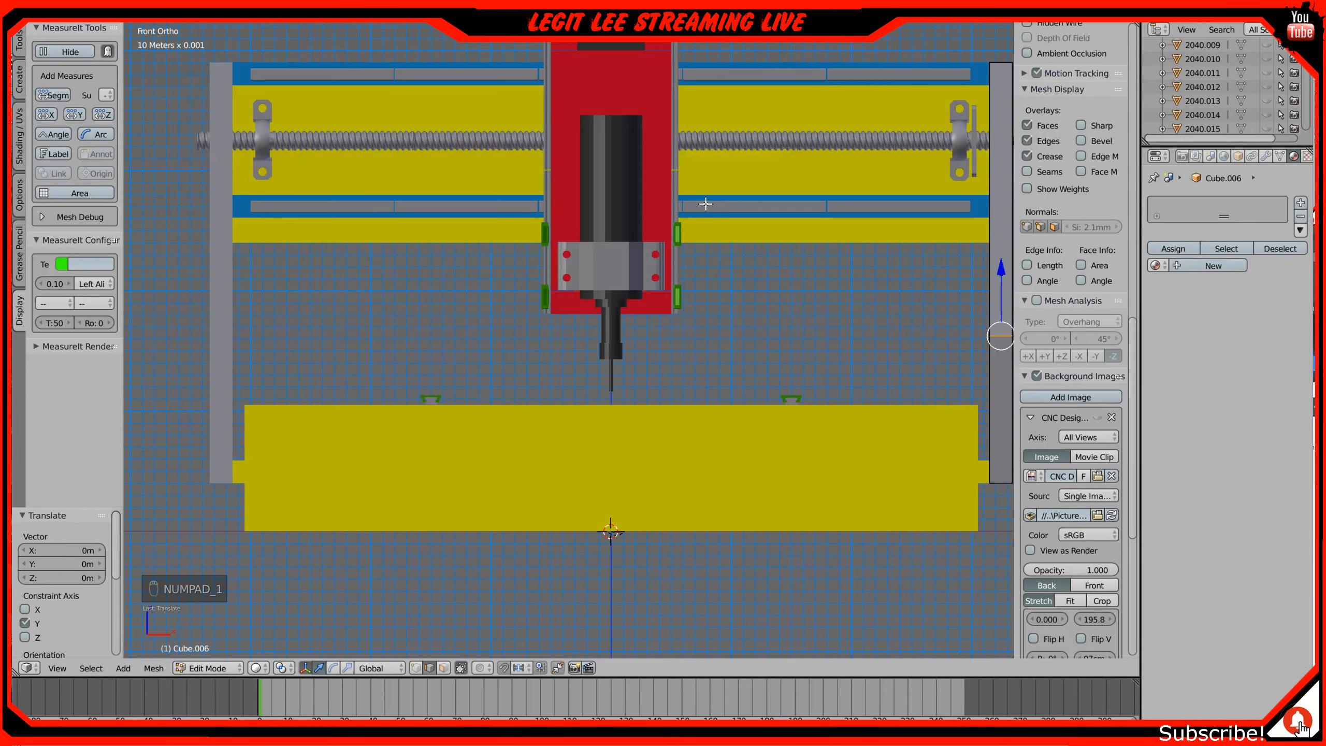
{"action": "key", "text": "ctrl+KP_3"}
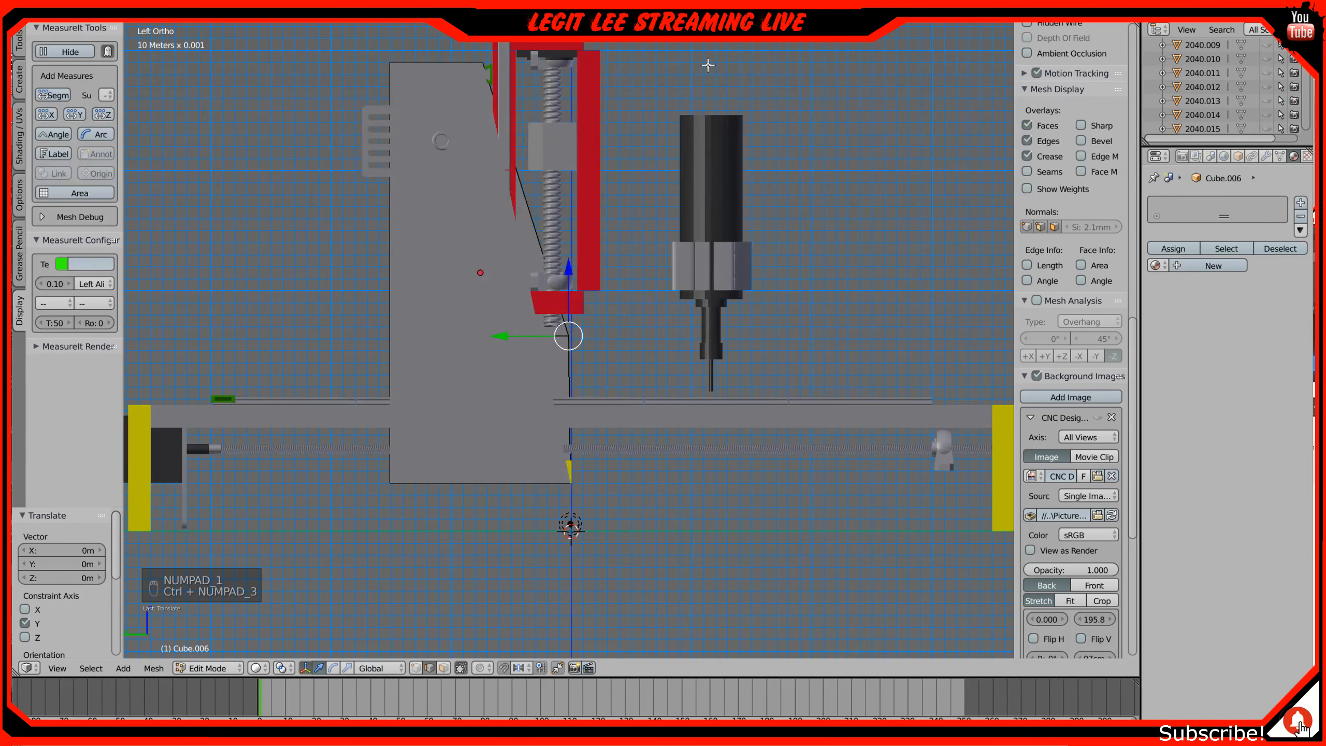
{"action": "key", "text": "Tab"}
{"action": "right_click", "coordinate": [516, 369]}
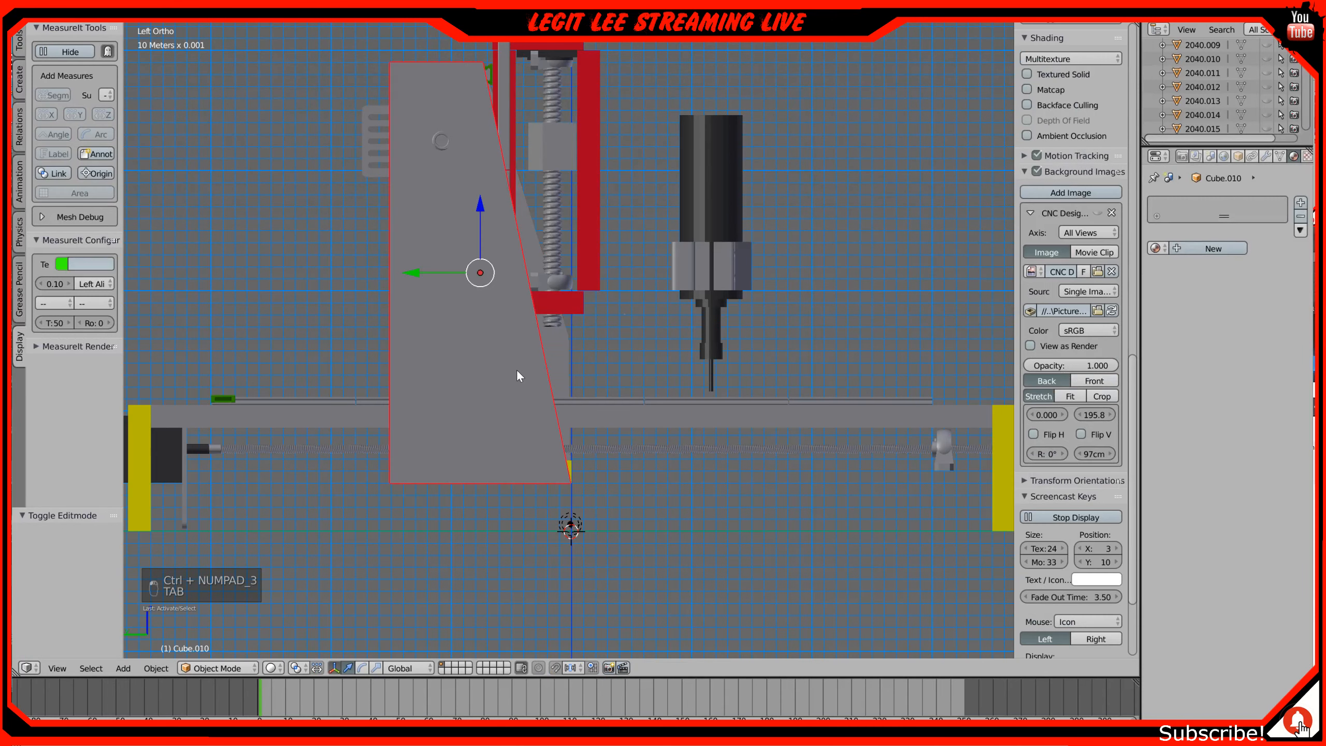
{"action": "key", "text": "Tab"}
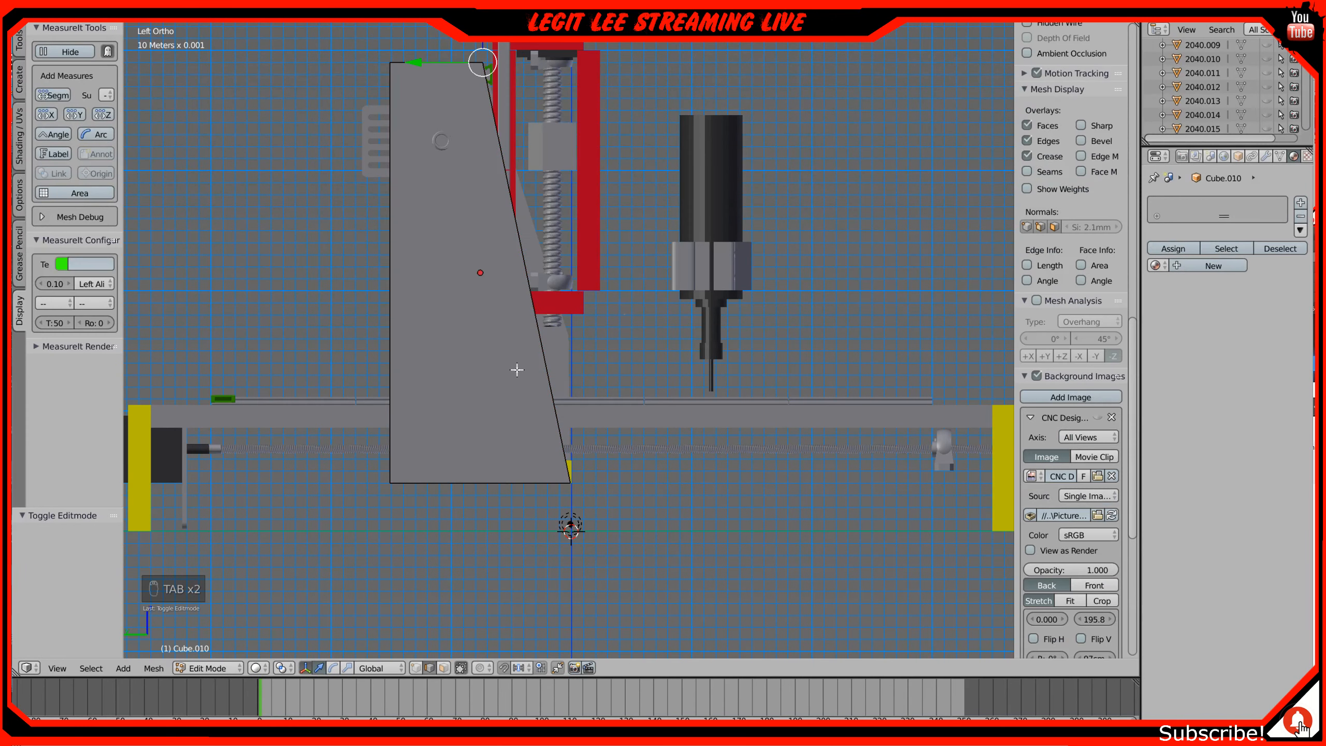
{"action": "key", "text": "z"}
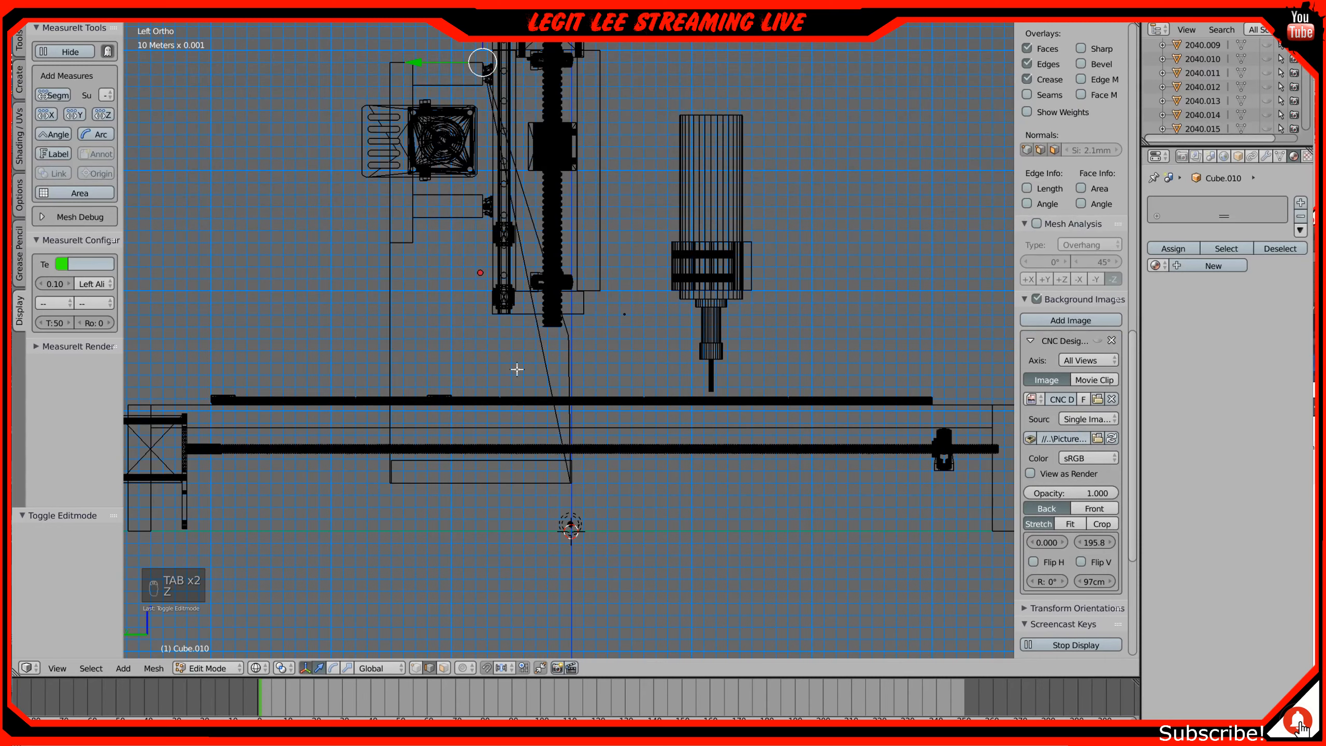
Step: Add one horizontal loop cut across this side plate and edge-slide it down level with the opposite plate's bend
{"action": "key", "text": "ctrl+r"}
{"action": "left_click", "coordinate": [515, 369]}
{"action": "right_click", "coordinate": [515, 369]}
{"action": "scroll", "coordinate": [515, 368], "scroll_direction": "up", "scroll_amount": 2}
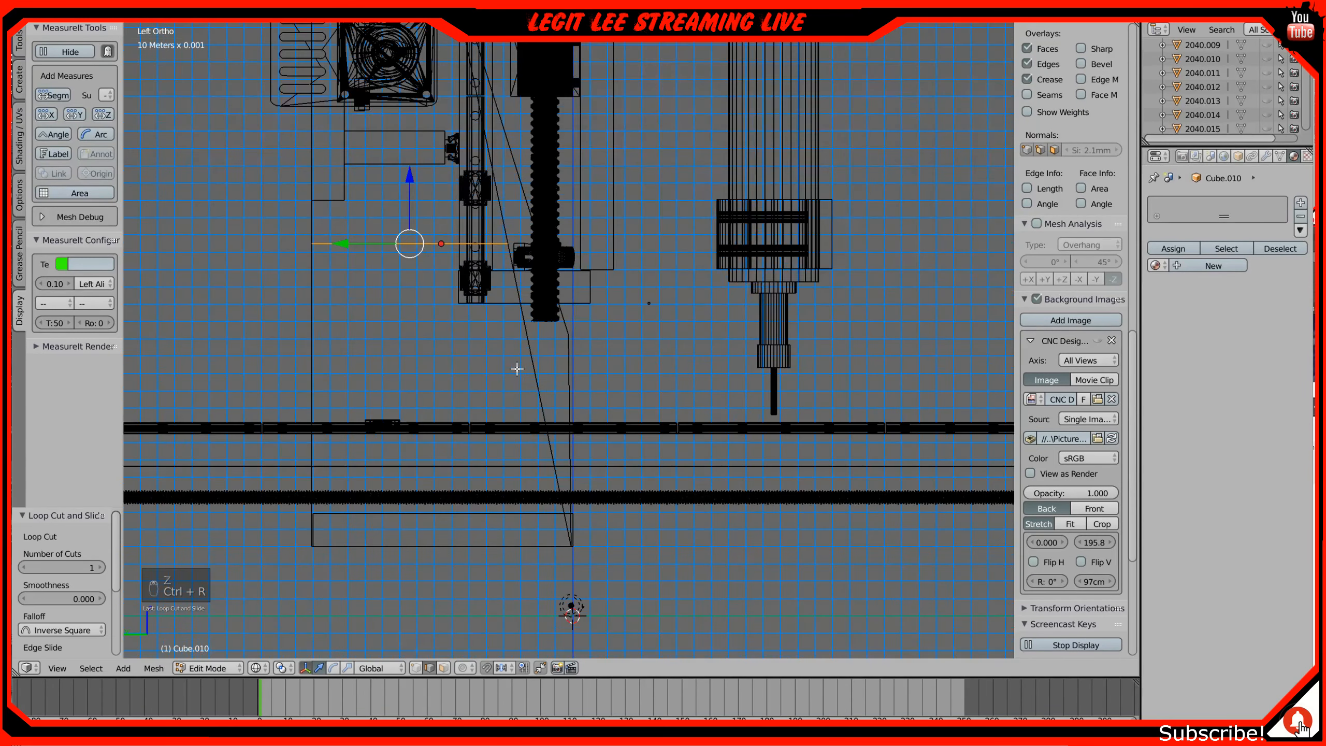
{"action": "scroll", "coordinate": [517, 369], "scroll_direction": "up", "scroll_amount": 2}
{"action": "key", "text": "g"}
{"action": "key", "text": "g"}
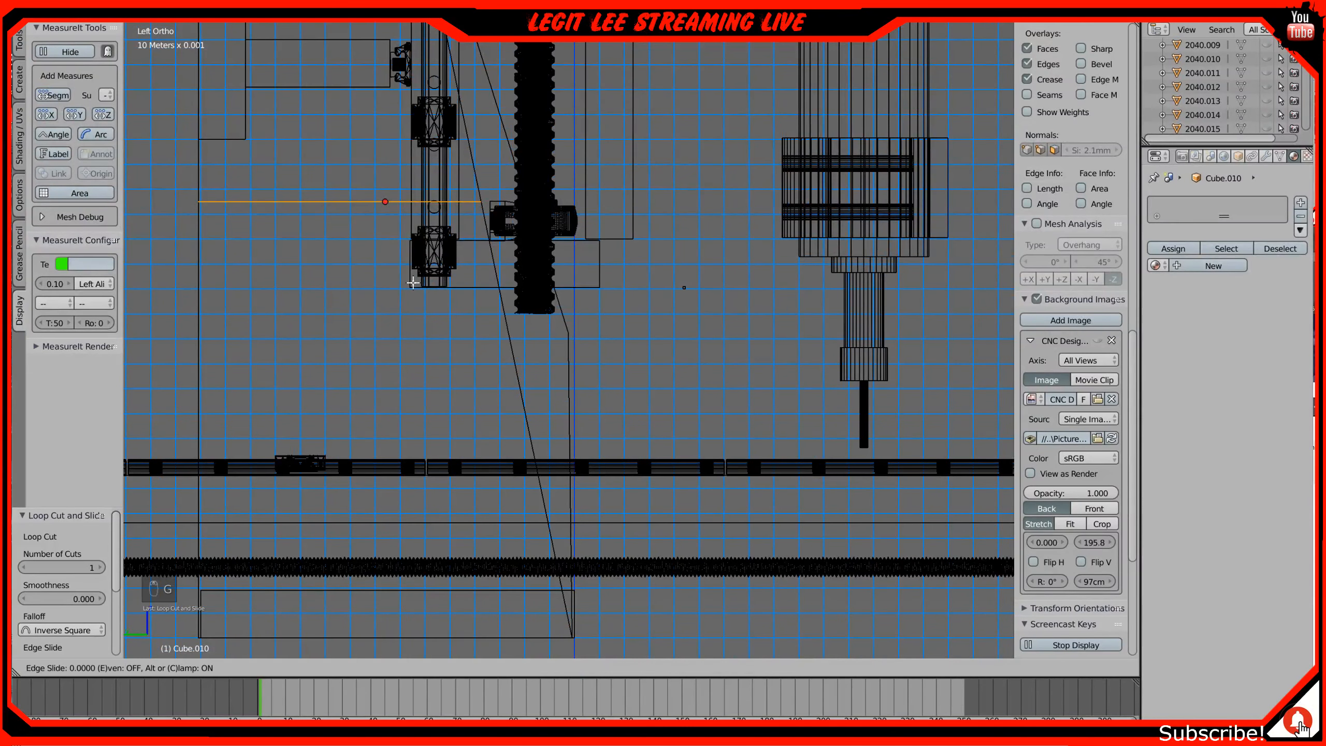
{"action": "left_click", "coordinate": [429, 399]}
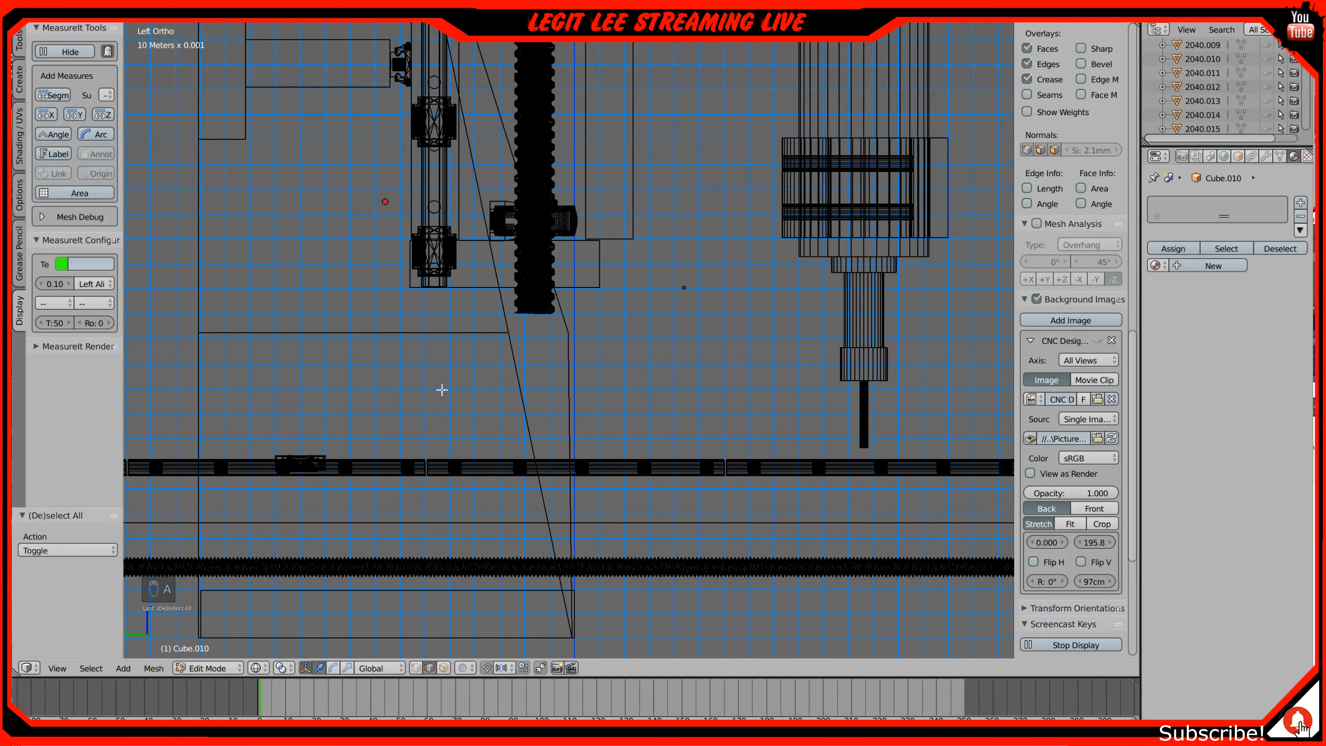
Step: Select only the loop's vertices on this plate's slanted front edge and move them -2 cm along Y
{"action": "key", "text": "a"}
{"action": "key", "text": "b"}
{"action": "left_click_drag", "start_coordinate": [459, 324], "coordinate": [545, 346]}
{"action": "key", "text": "g"}
{"action": "key", "text": "y"}
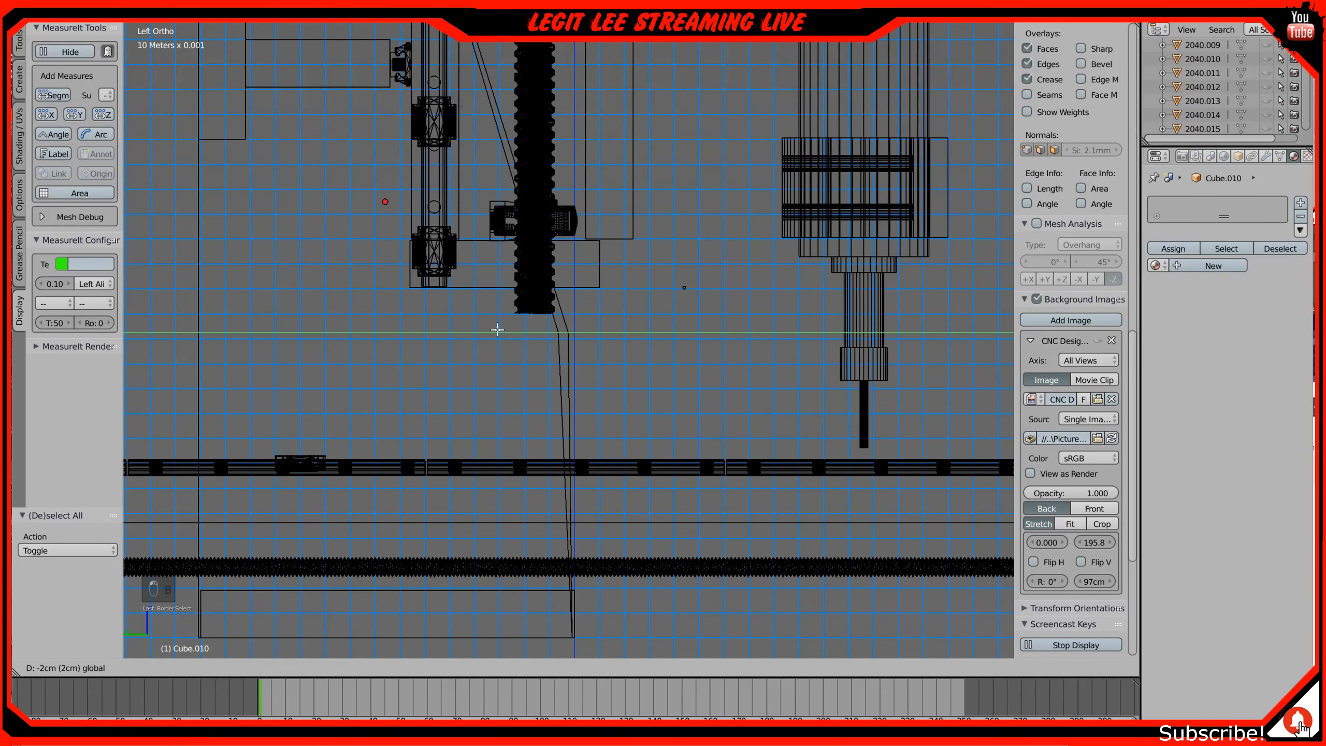
{"action": "left_click", "coordinate": [496, 329]}
Step: Move the front bend vertices further along negative Y to line up with the opposite plate's bend
{"action": "scroll", "coordinate": [499, 329], "scroll_direction": "up", "scroll_amount": 4}
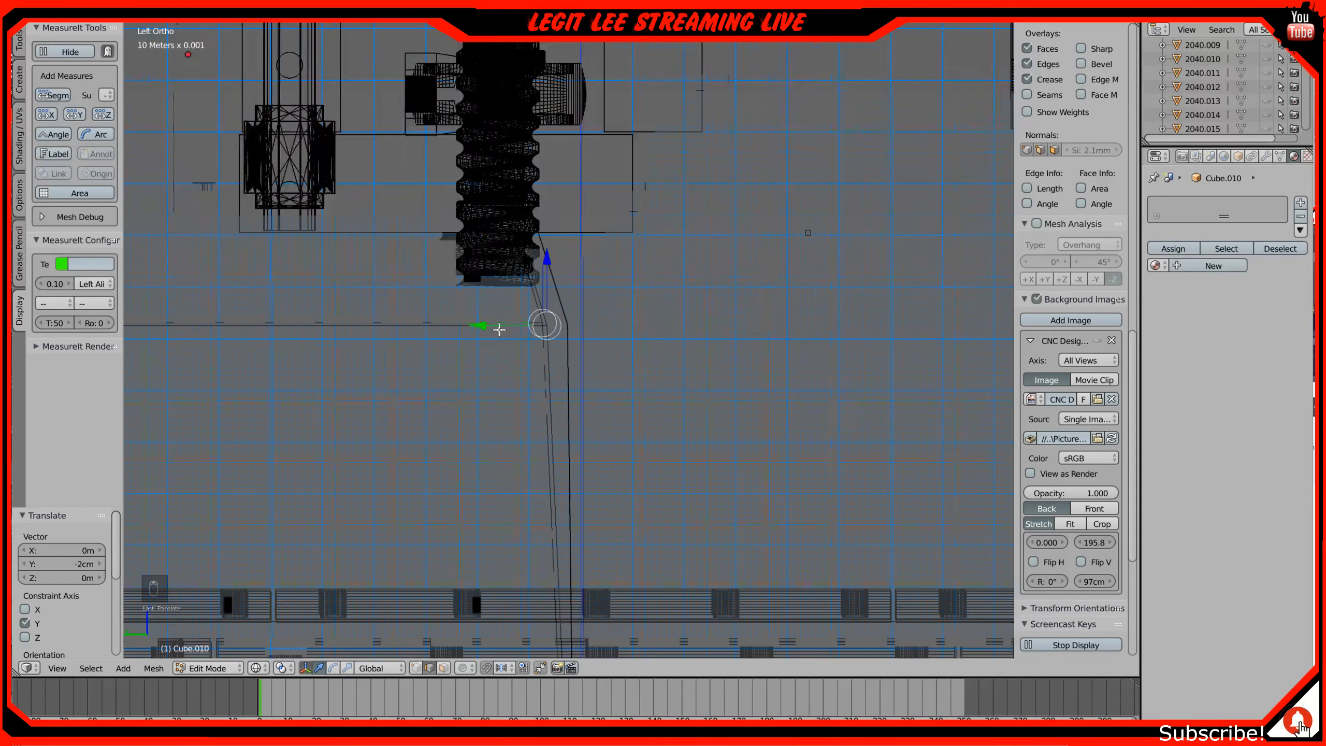
{"action": "scroll", "coordinate": [499, 329], "scroll_direction": "up", "scroll_amount": 3}
{"action": "key", "text": "g"}
{"action": "key", "text": "y"}
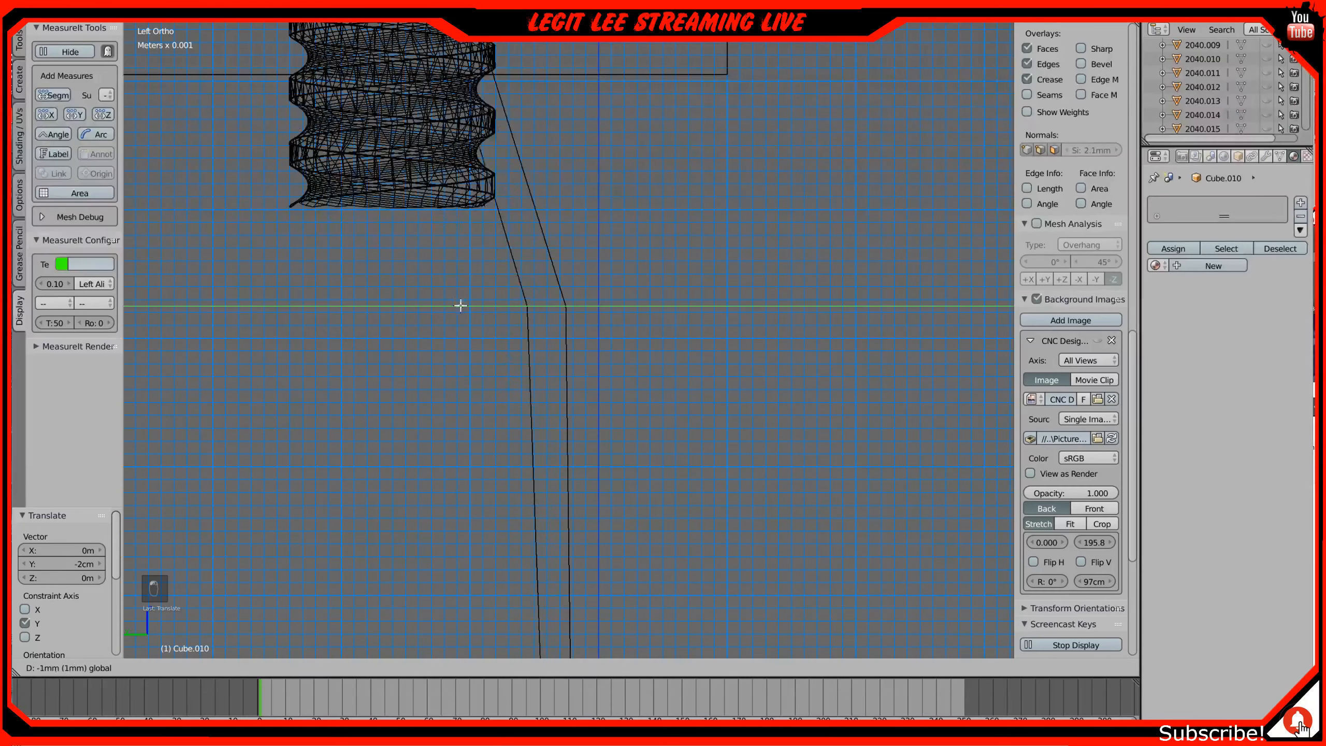
{"action": "left_click", "coordinate": [502, 306]}
Step: Deselect the vertices, return to object mode with solid shading and check both reshaped side plates from several angles
{"action": "scroll", "coordinate": [501, 305], "scroll_direction": "up", "scroll_amount": 5}
{"action": "key", "text": "z"}
{"action": "scroll", "coordinate": [501, 307], "scroll_direction": "down", "scroll_amount": 6}
{"action": "key", "text": "a"}
{"action": "middle_click_drag", "start_coordinate": [503, 307], "coordinate": [462, 314]}
{"action": "key", "text": "z"}
{"action": "key", "text": "z"}
{"action": "key", "text": "Tab"}
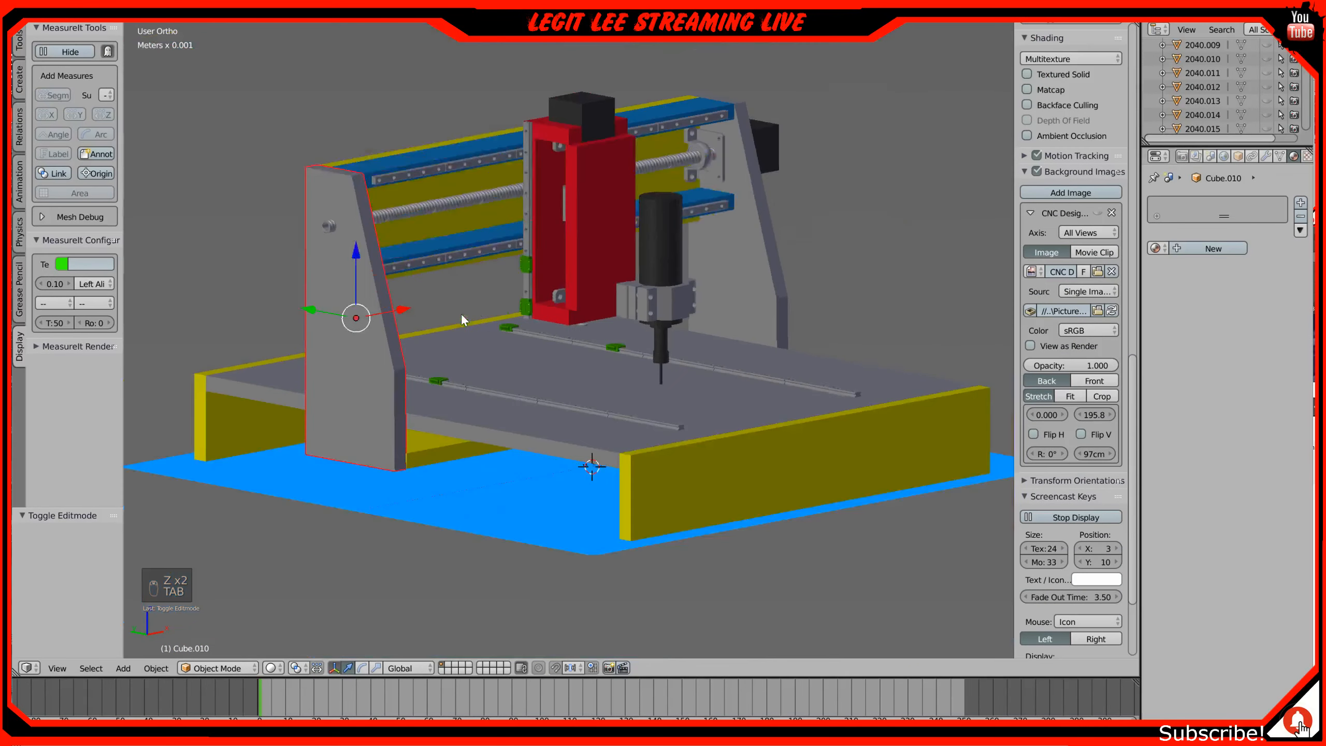
{"action": "middle_click_drag", "start_coordinate": [496, 299], "coordinate": [458, 337]}
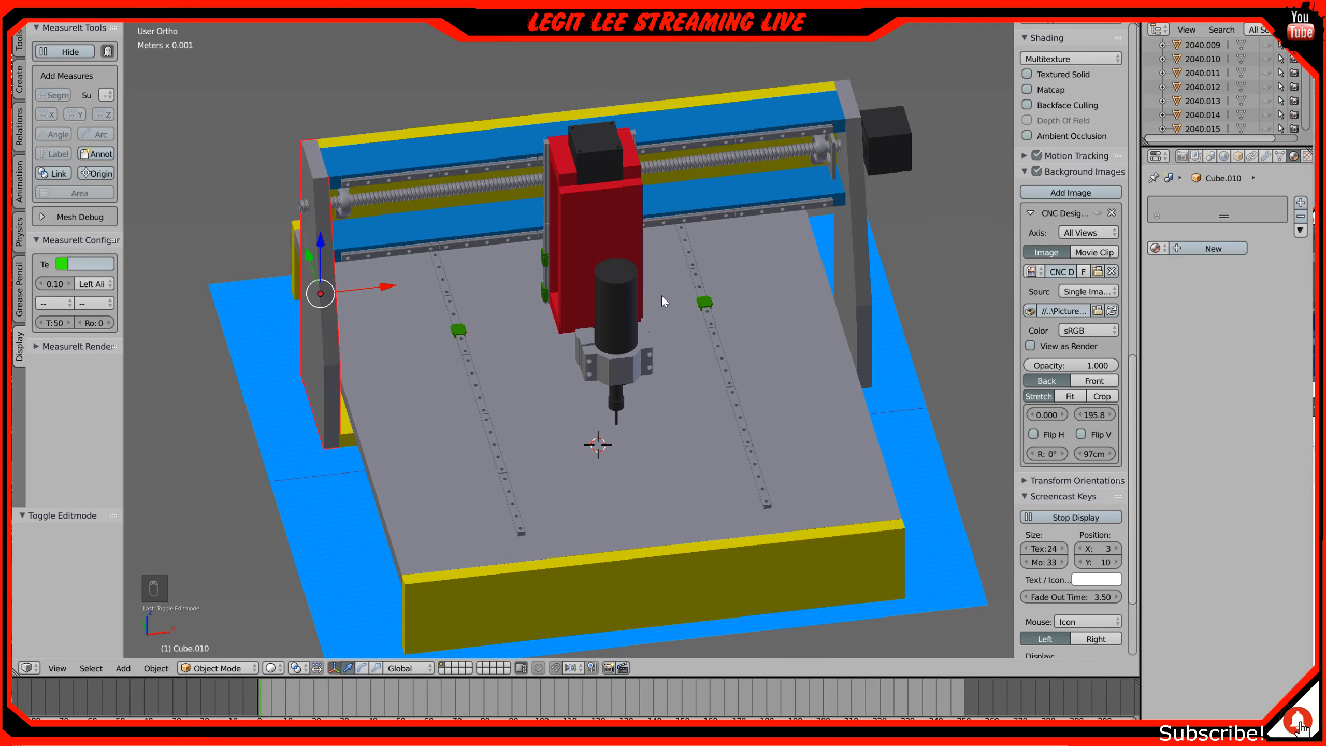
Step: Select the spindle and its clamp mount and move them 6 cm along Y toward the red Z-axis frame
{"action": "right_click", "coordinate": [639, 350]}
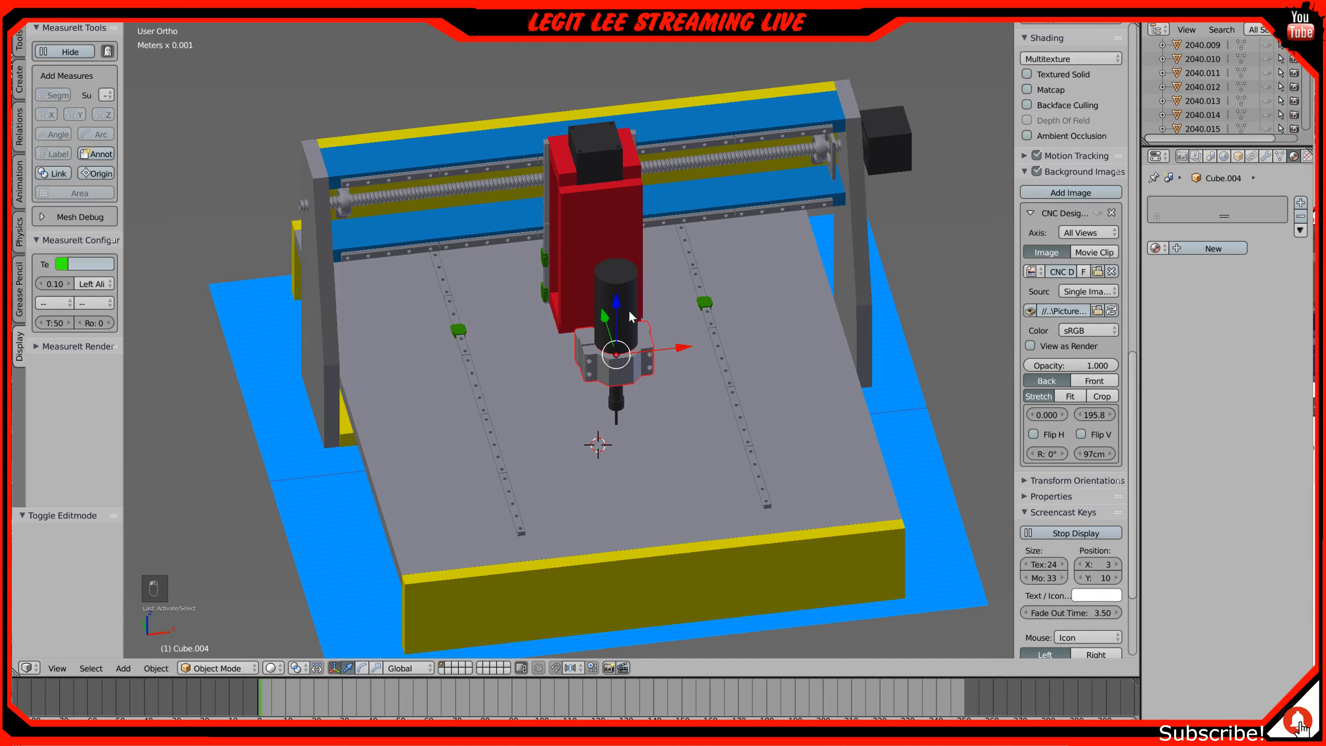
{"action": "right_click", "coordinate": [629, 295]}
{"action": "right_click", "coordinate": [620, 359], "text": "shift"}
{"action": "key", "text": "KP_7"}
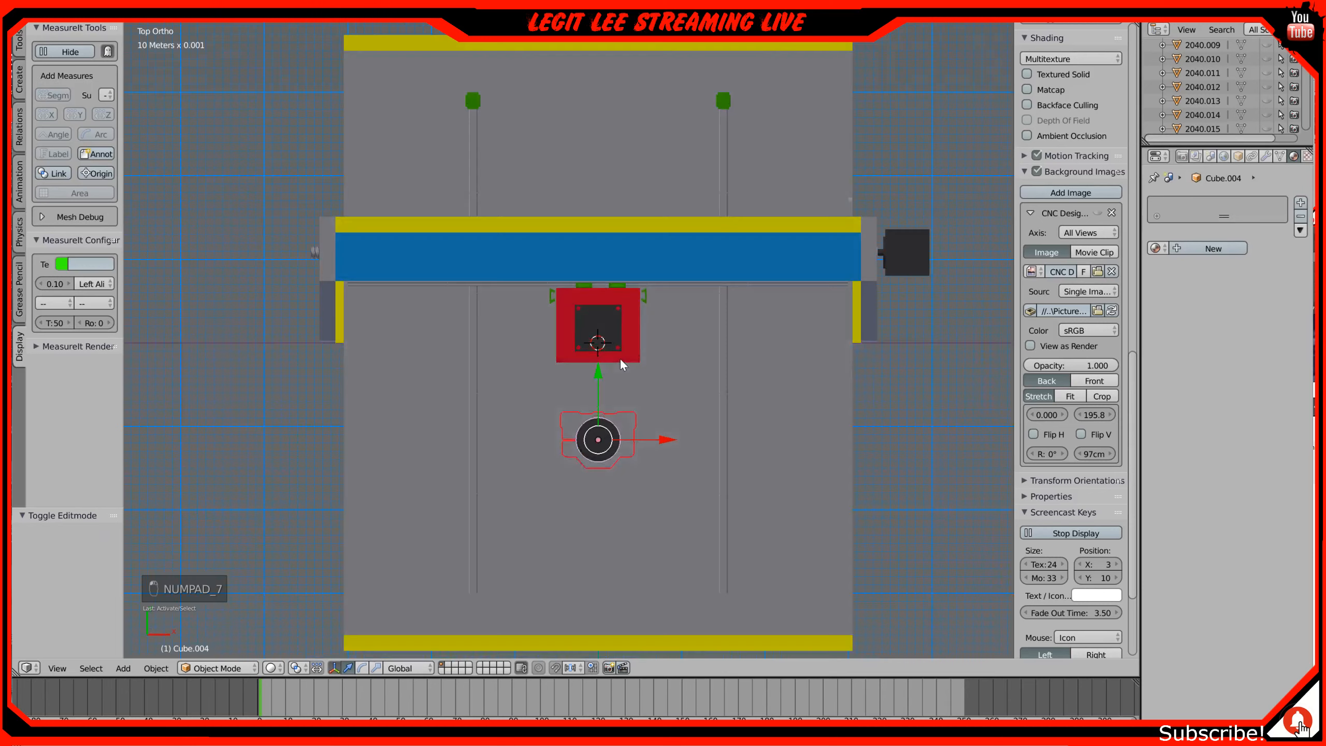
{"action": "scroll", "coordinate": [599, 367], "scroll_direction": "up", "scroll_amount": 2}
{"action": "scroll", "coordinate": [606, 392], "scroll_direction": "up", "scroll_amount": 2}
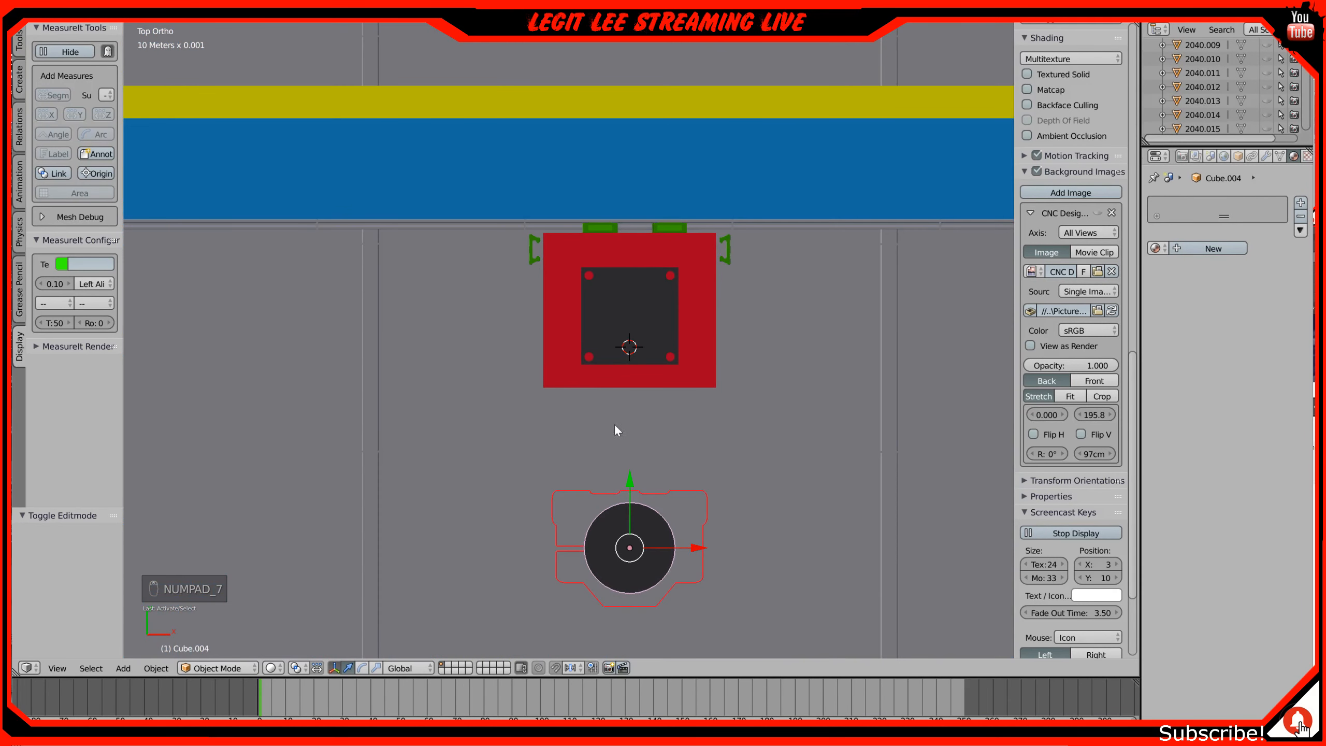
{"action": "left_click_drag", "start_coordinate": [628, 466], "coordinate": [639, 388]}
Step: Fine-tune the spindle and clamp mount by -0.2 mm along Y against the red frame's front face, using wireframe for alignment
{"action": "scroll", "coordinate": [638, 385], "scroll_direction": "up", "scroll_amount": 5}
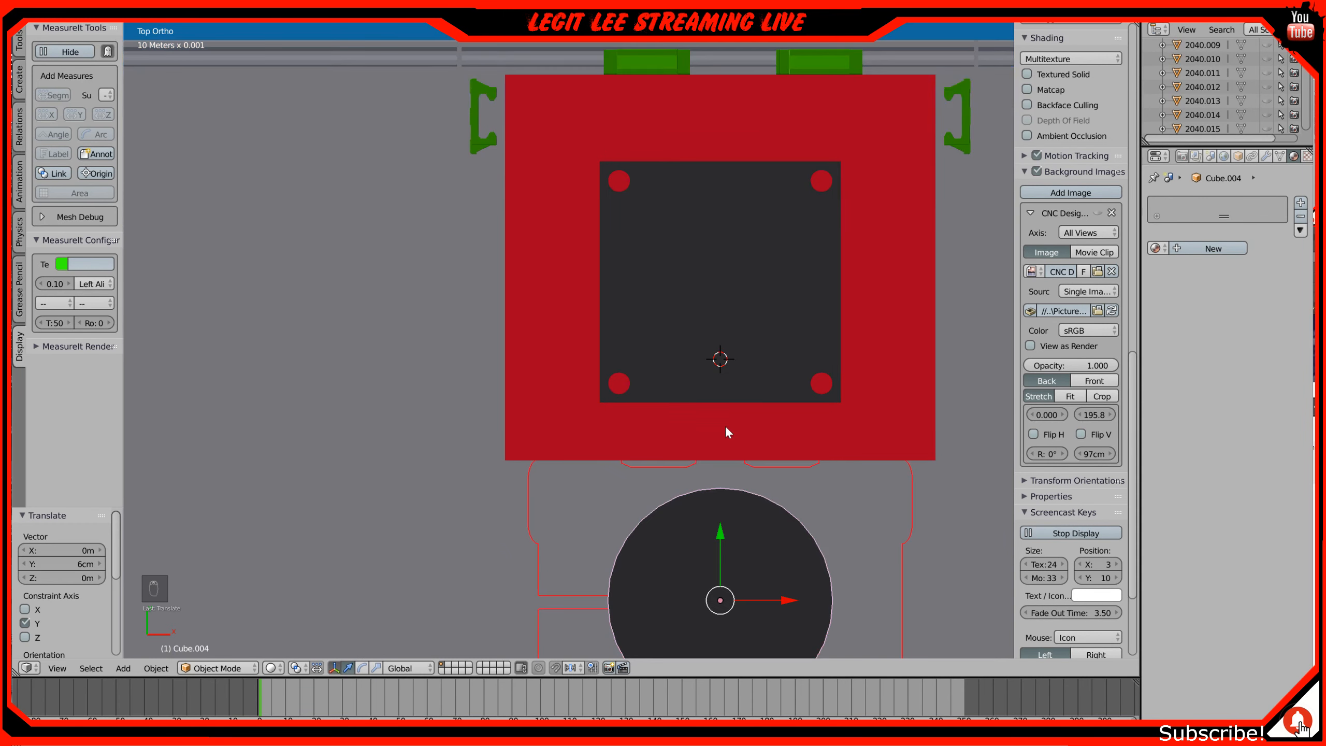
{"action": "middle_click_drag", "start_coordinate": [726, 427], "coordinate": [654, 262], "text": "shift"}
{"action": "key", "text": "z"}
{"action": "scroll", "coordinate": [658, 269], "scroll_direction": "up", "scroll_amount": 2}
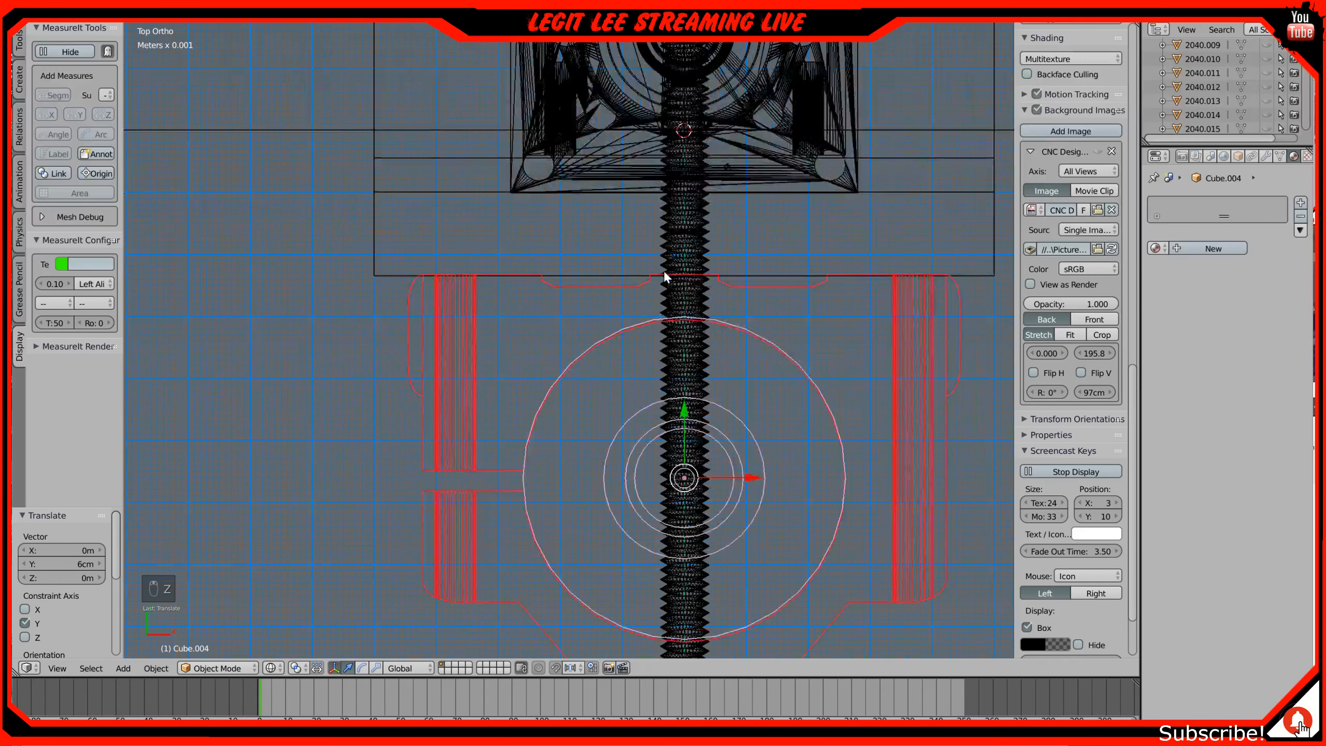
{"action": "scroll", "coordinate": [664, 273], "scroll_direction": "up", "scroll_amount": 3}
{"action": "middle_click_drag", "start_coordinate": [748, 305], "coordinate": [583, 275], "text": "shift"}
{"action": "scroll", "coordinate": [619, 356], "scroll_direction": "up", "scroll_amount": 4}
{"action": "scroll", "coordinate": [619, 356], "scroll_direction": "up", "scroll_amount": 2}
{"action": "middle_click_drag", "start_coordinate": [630, 384], "coordinate": [627, 142], "text": "shift"}
{"action": "scroll", "coordinate": [656, 394], "scroll_direction": "up", "scroll_amount": 4}
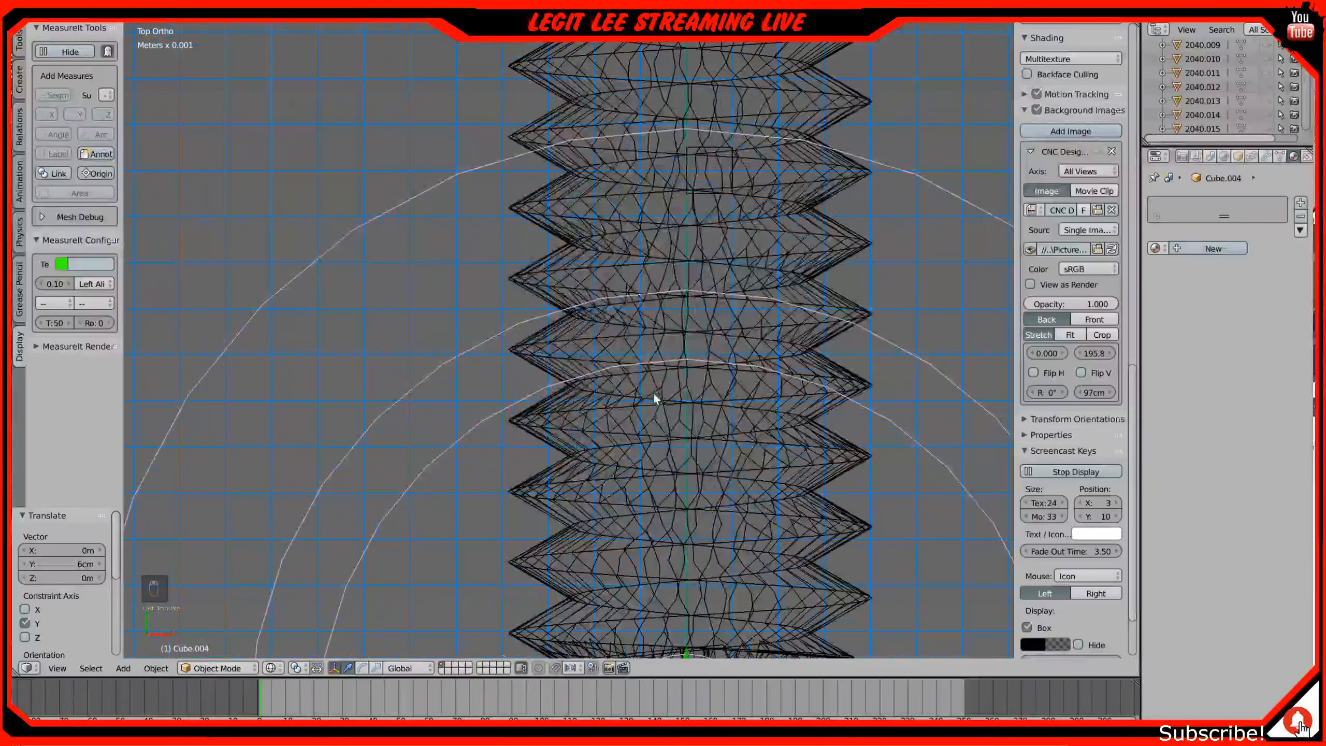
{"action": "middle_click_drag", "start_coordinate": [684, 462], "coordinate": [691, 78], "text": "shift"}
{"action": "scroll", "coordinate": [716, 216], "scroll_direction": "up", "scroll_amount": 2}
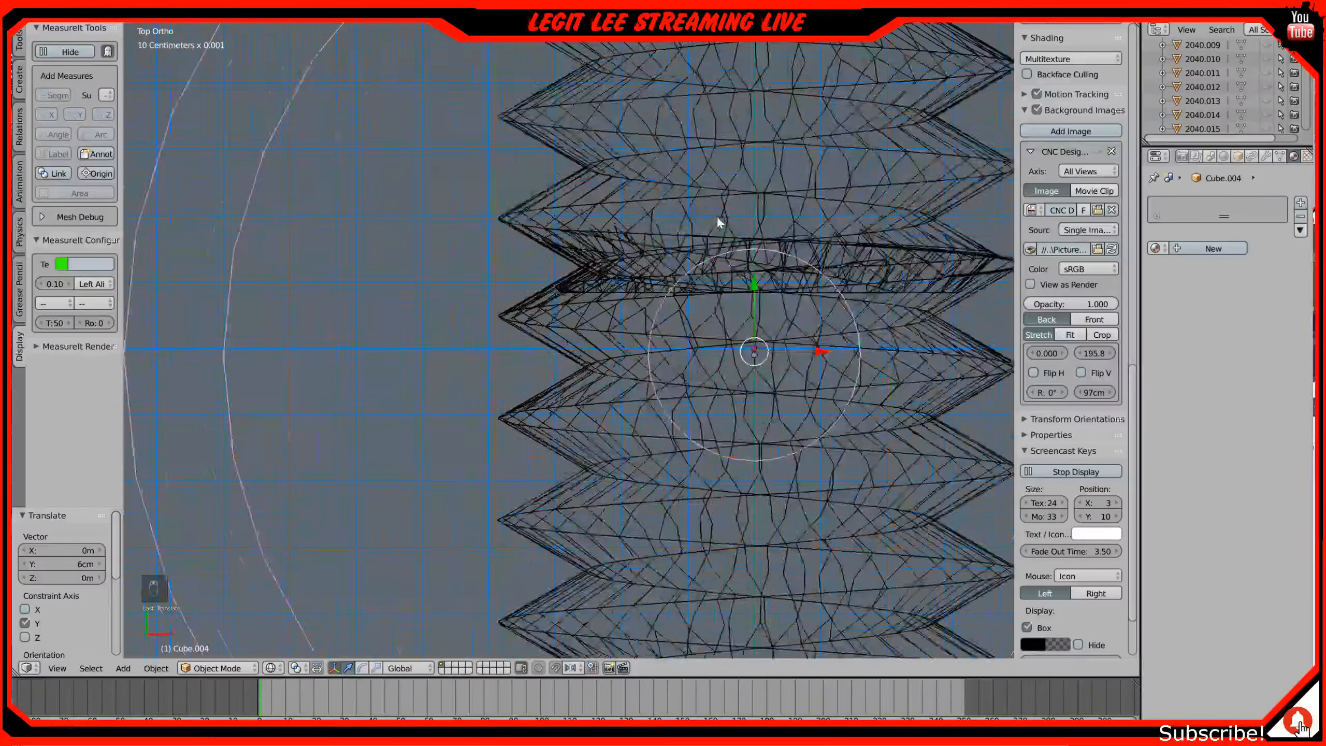
{"action": "key", "text": "g"}
{"action": "key", "text": "y"}
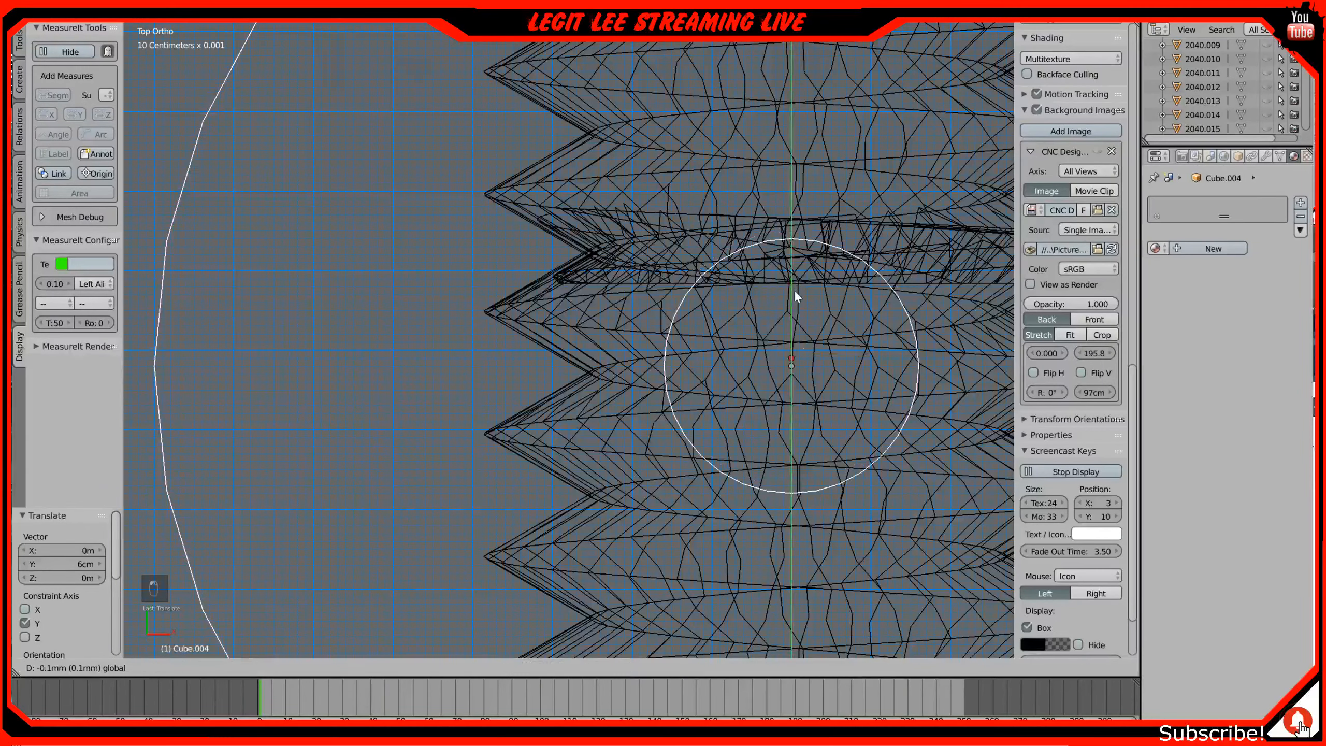
{"action": "left_click", "coordinate": [795, 295]}
{"action": "scroll", "coordinate": [775, 192], "scroll_direction": "down", "scroll_amount": 10}
{"action": "middle_click_drag", "start_coordinate": [758, 166], "coordinate": [755, 205], "text": "shift"}
{"action": "key", "text": "z"}
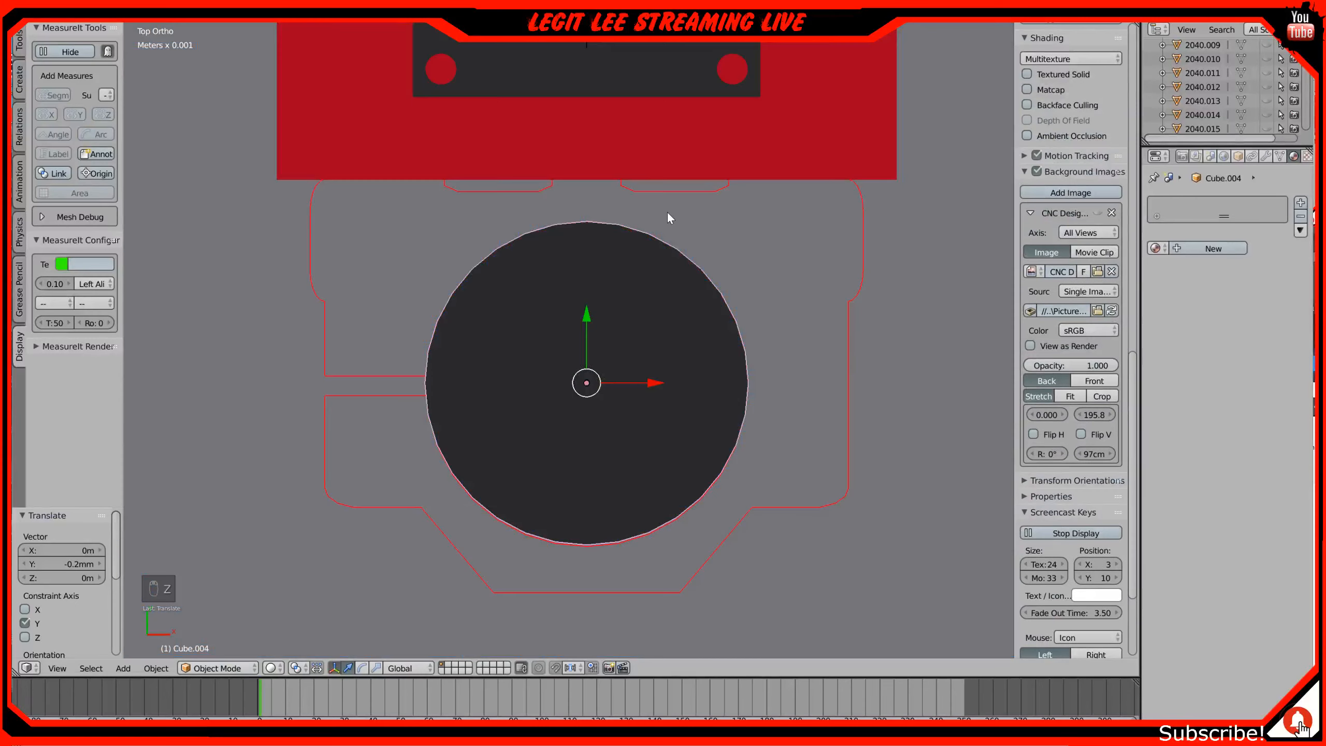
Step: Select the red front plate behind the spindle and move it -7 cm along Z
{"action": "middle_click_drag", "start_coordinate": [668, 216], "coordinate": [573, 110]}
{"action": "scroll", "coordinate": [700, 159], "scroll_direction": "down", "scroll_amount": 3}
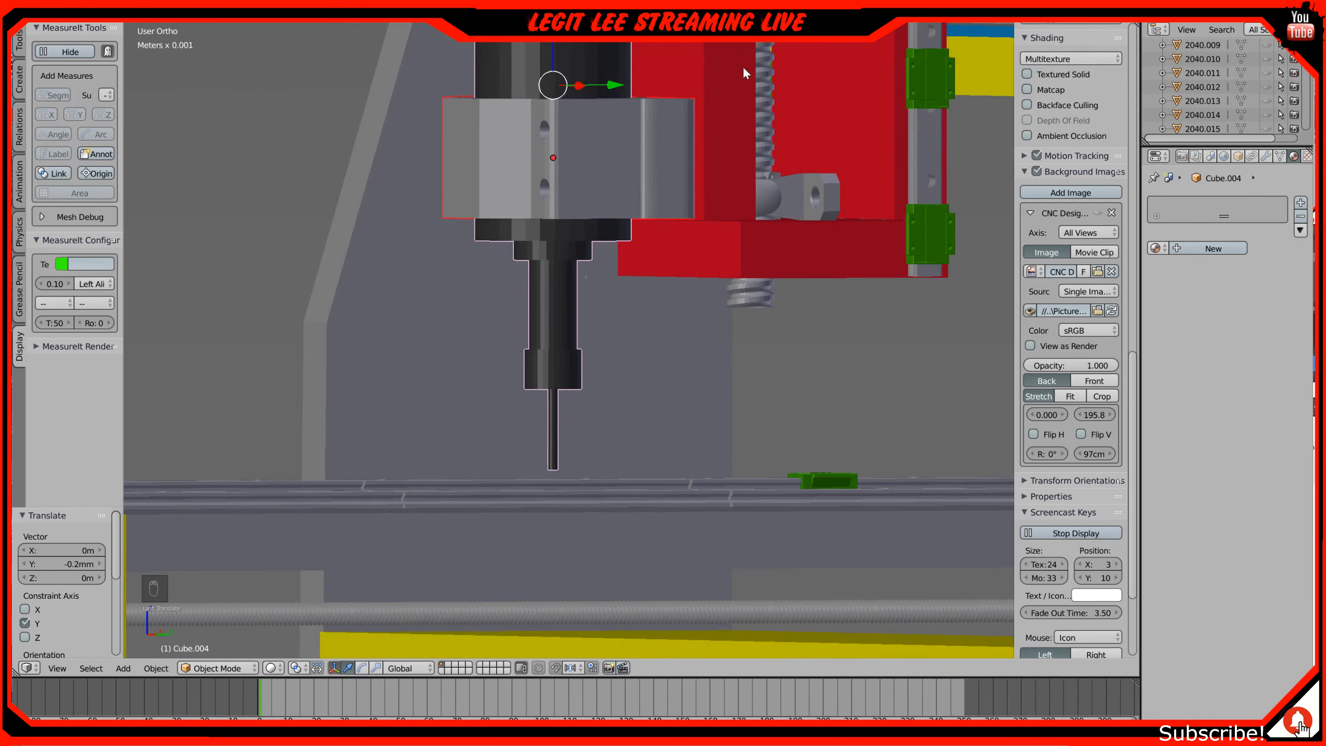
{"action": "scroll", "coordinate": [739, 72], "scroll_direction": "down", "scroll_amount": 3}
{"action": "middle_click_drag", "start_coordinate": [739, 73], "coordinate": [574, 121]}
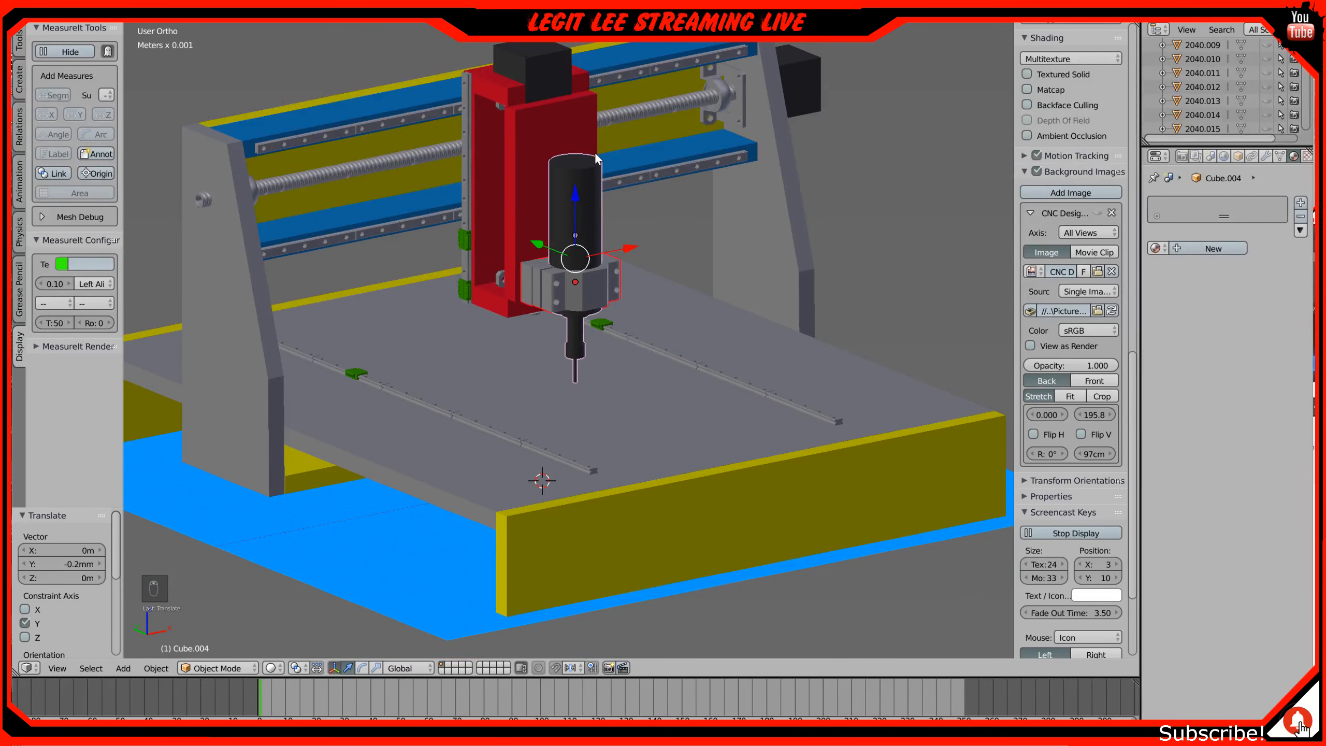
{"action": "key", "text": "KP_1"}
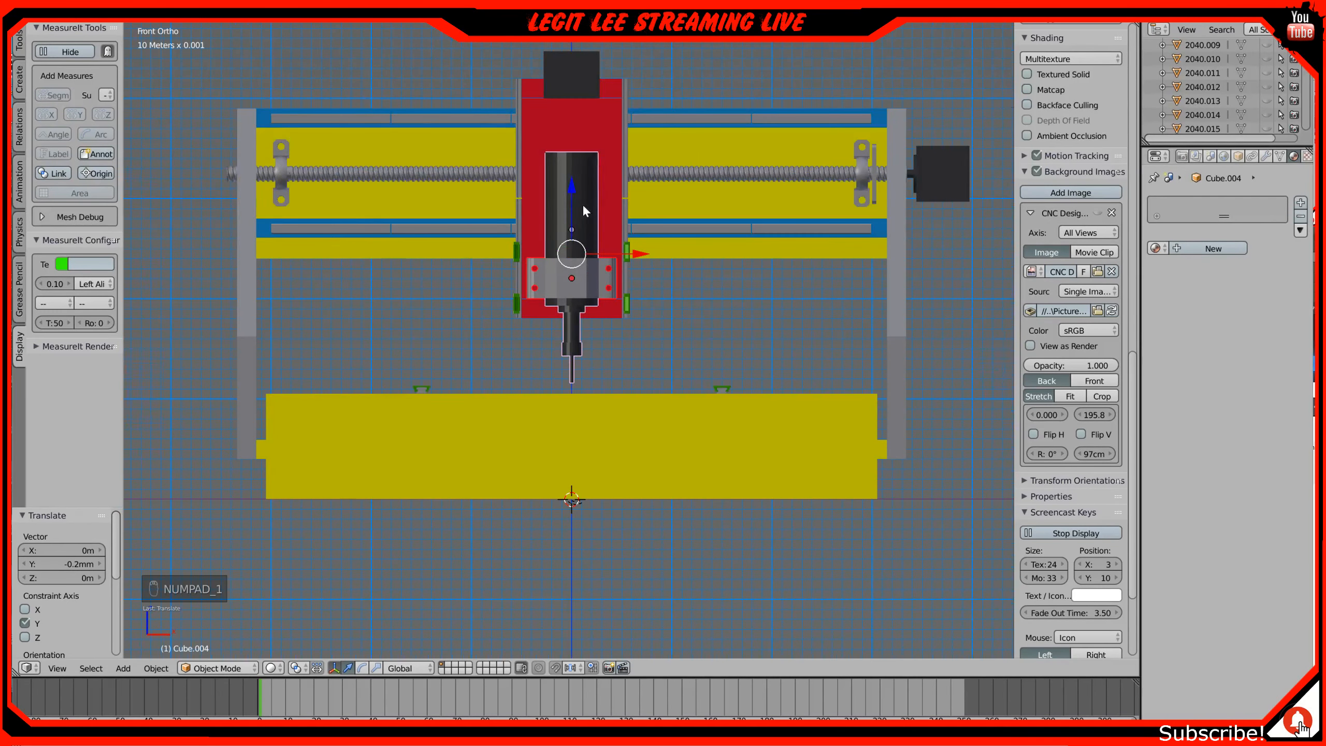
{"action": "scroll", "coordinate": [582, 203], "scroll_direction": "up", "scroll_amount": 3}
{"action": "right_click", "coordinate": [633, 87]}
{"action": "middle_click_drag", "start_coordinate": [634, 87], "coordinate": [665, 242], "text": "shift"}
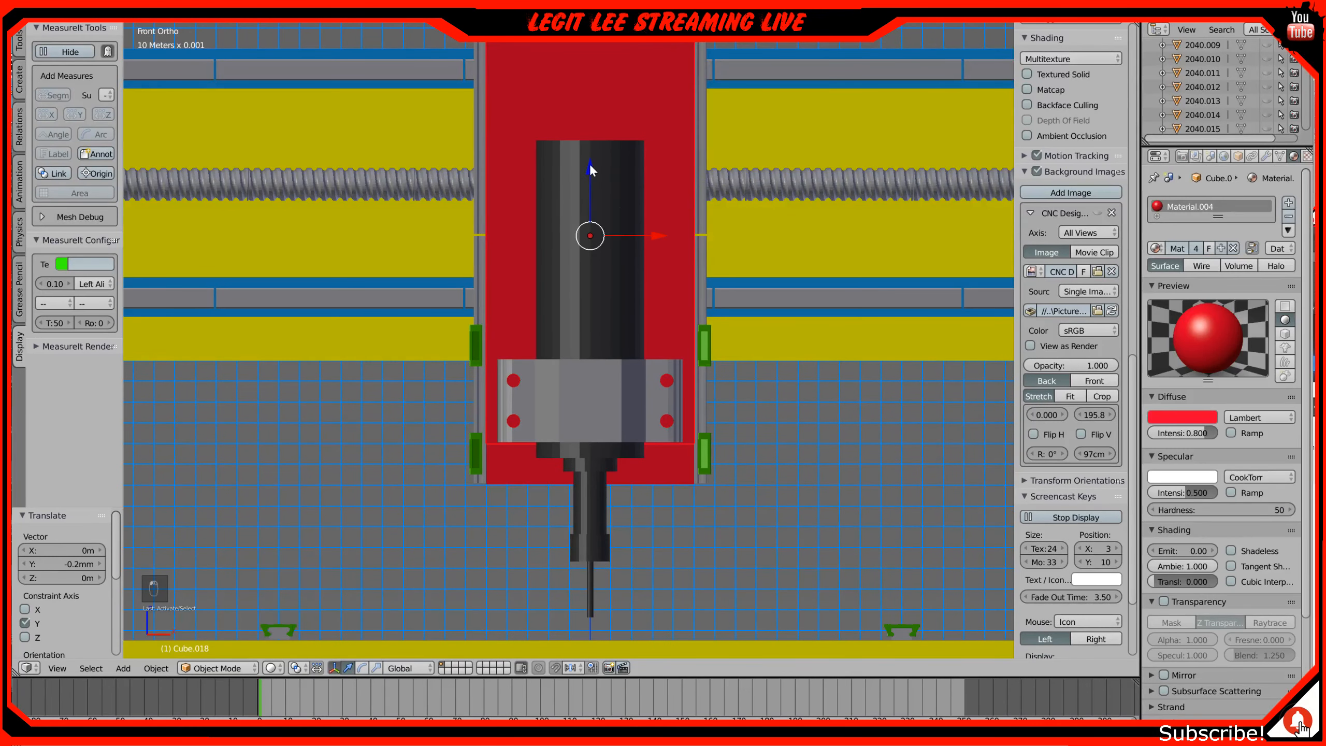
{"action": "left_click_drag", "start_coordinate": [589, 165], "coordinate": [589, 310]}
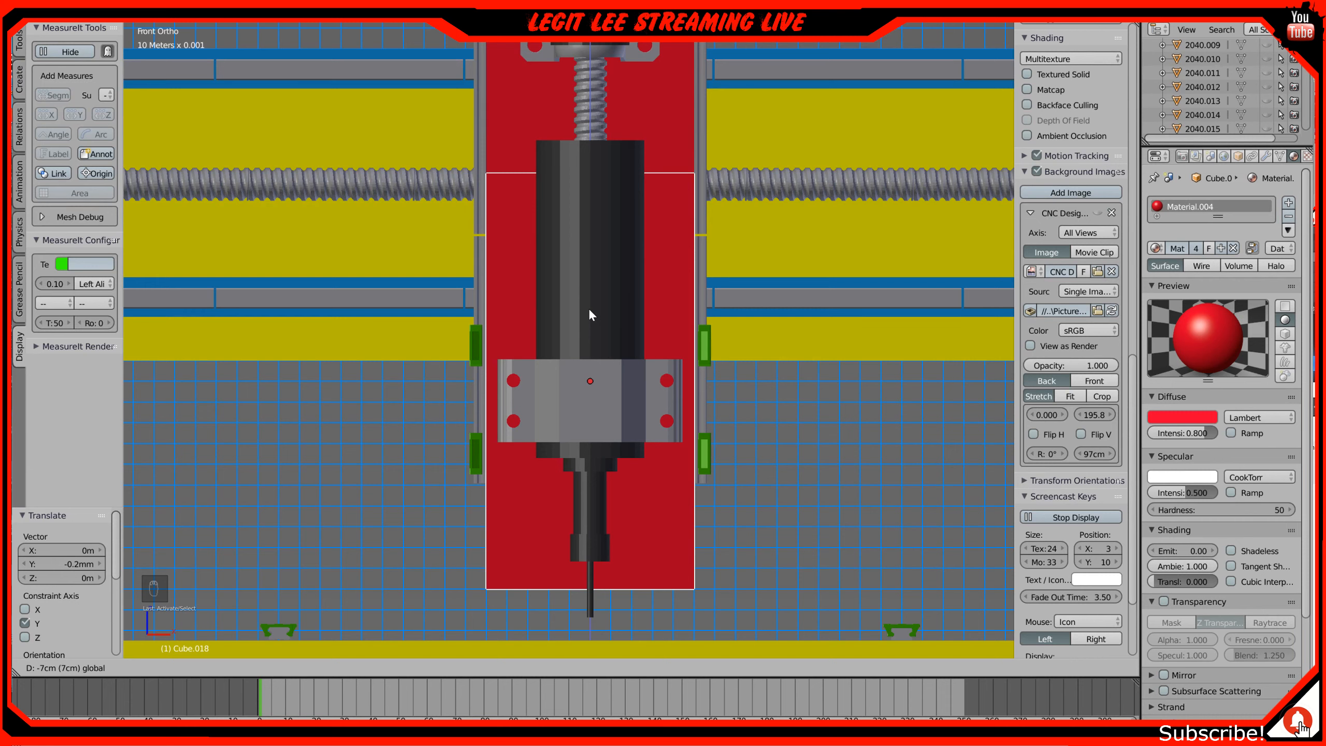
{"action": "left_click_drag", "start_coordinate": [588, 314], "coordinate": [588, 314]}
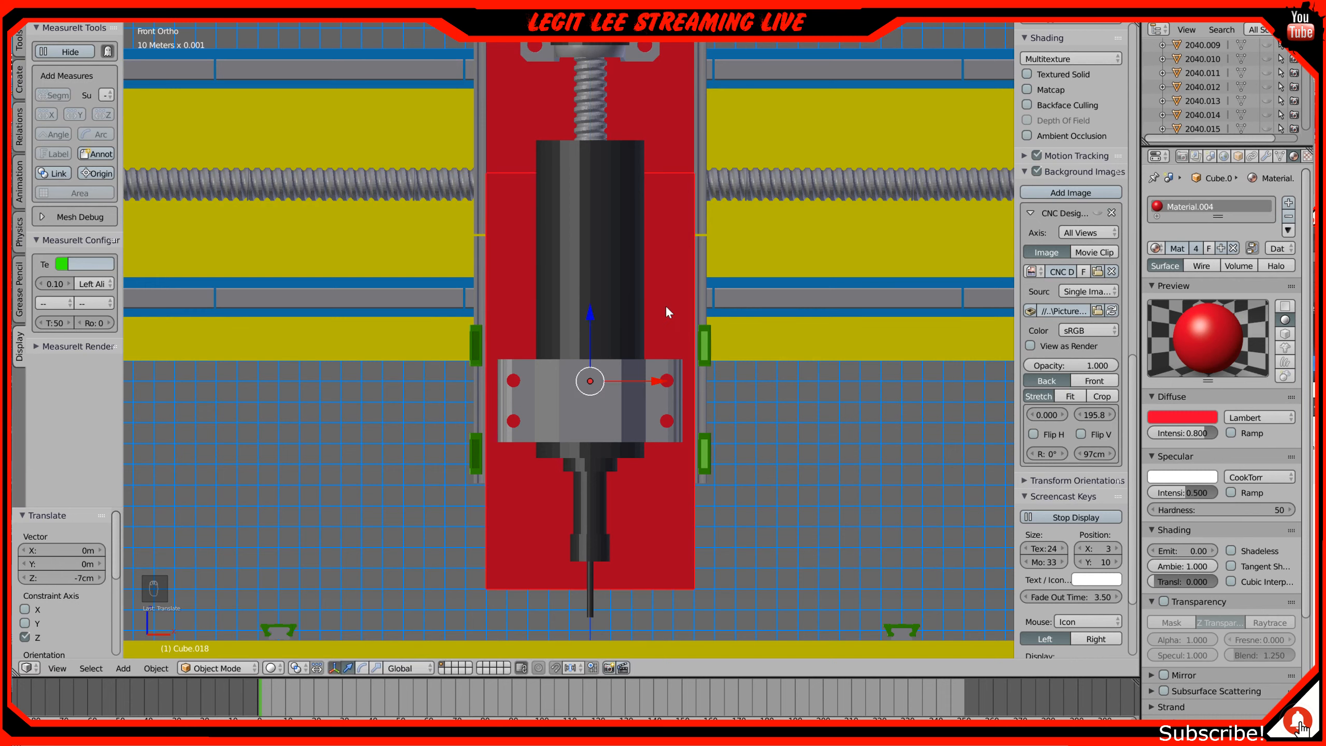
Step: Set the red front plate's Z dimension to 6 cm
{"action": "scroll", "coordinate": [1061, 263], "scroll_direction": "up", "scroll_amount": 5}
{"action": "scroll", "coordinate": [1061, 263], "scroll_direction": "up", "scroll_amount": 10}
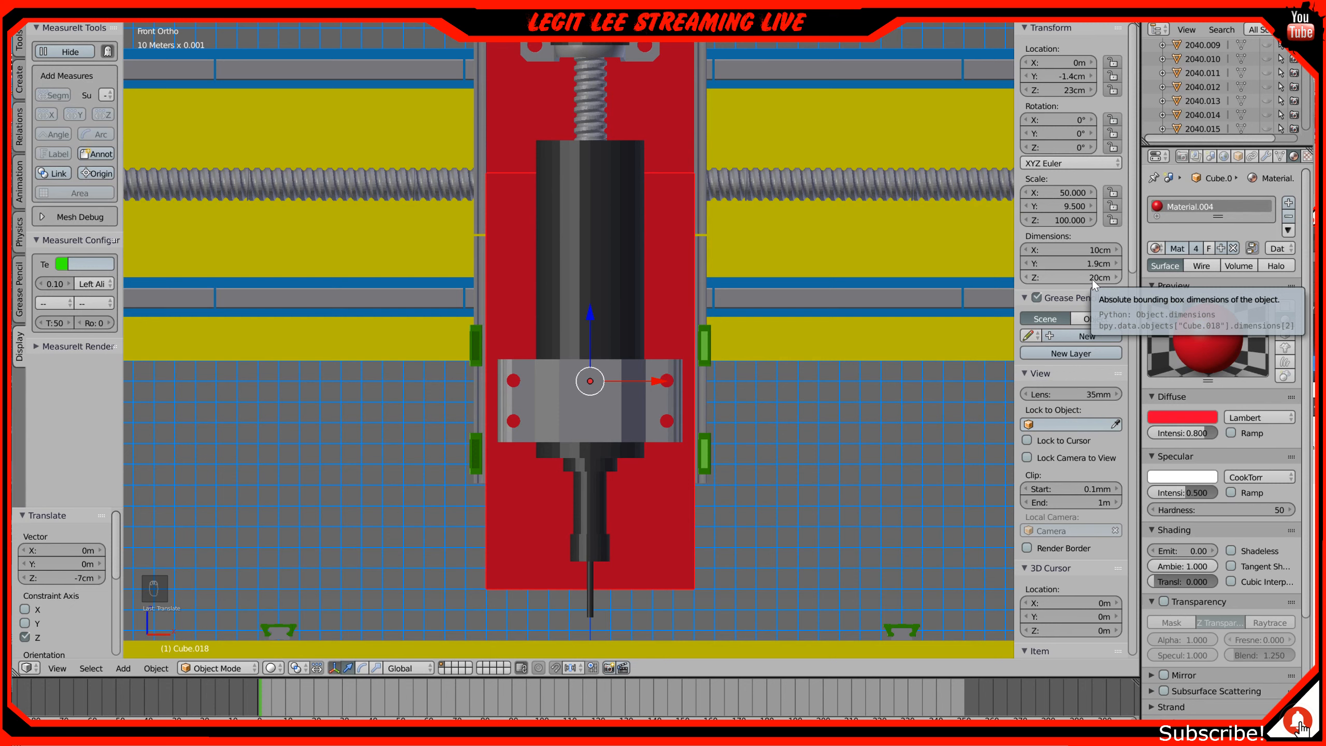
{"action": "left_click", "coordinate": [1092, 278]}
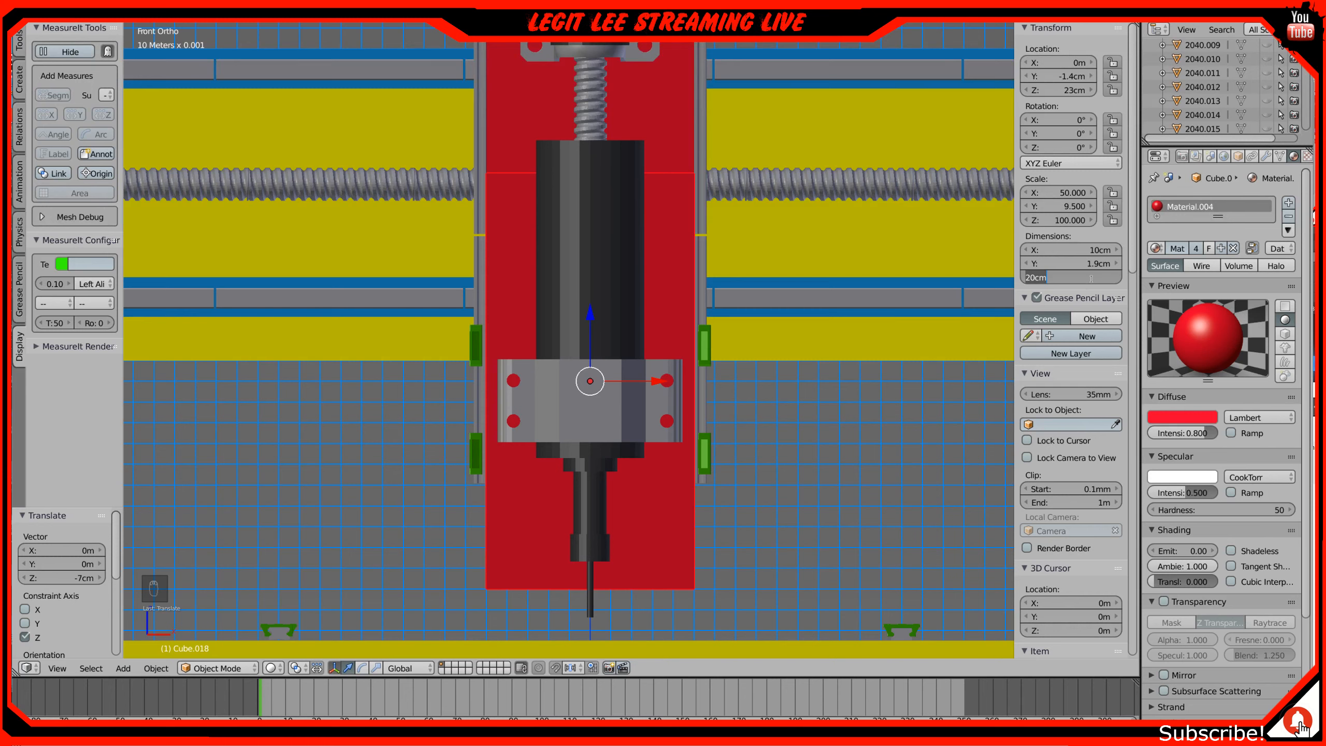
{"action": "type", "text": "6"}
{"action": "key", "text": "Return"}
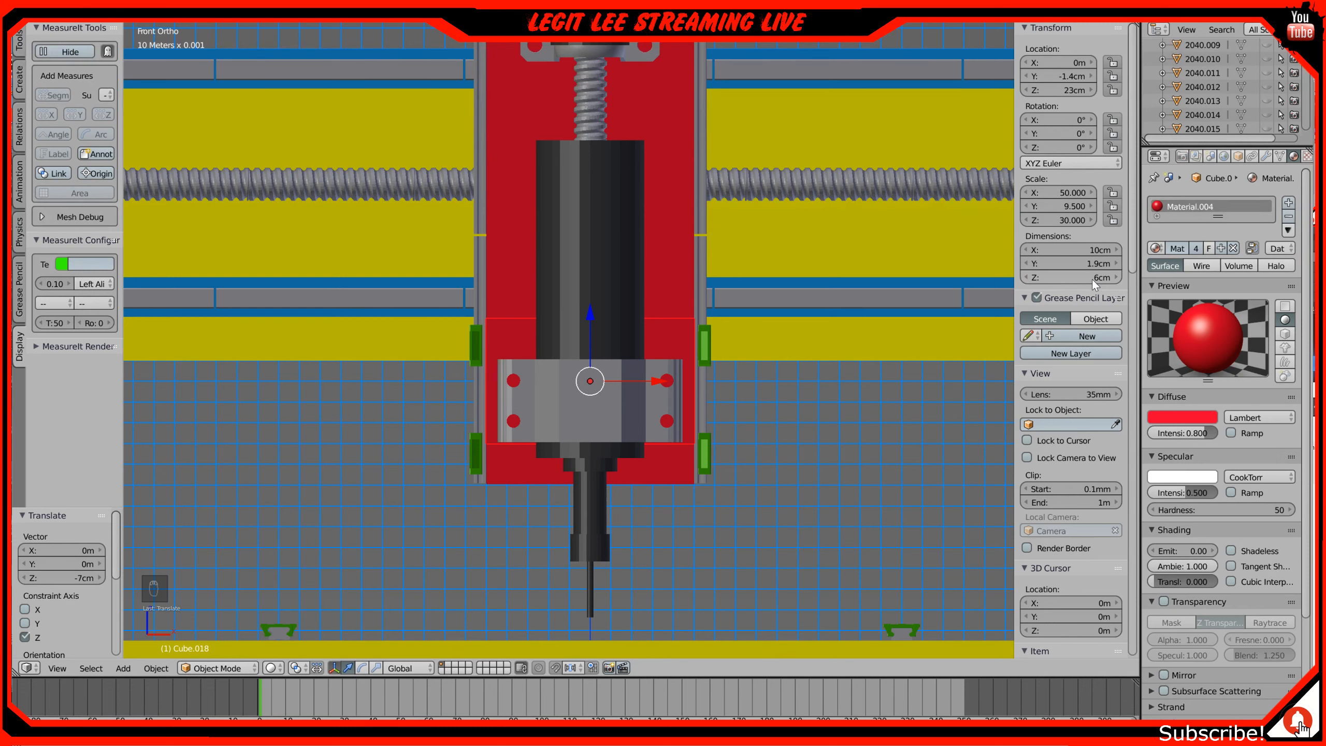
Step: Set the front plate's Z dimension to 8 cm and move the plate -1 cm along Z
{"action": "left_click", "coordinate": [1091, 279]}
{"action": "type", "text": "8c"}
{"action": "key", "text": "Return"}
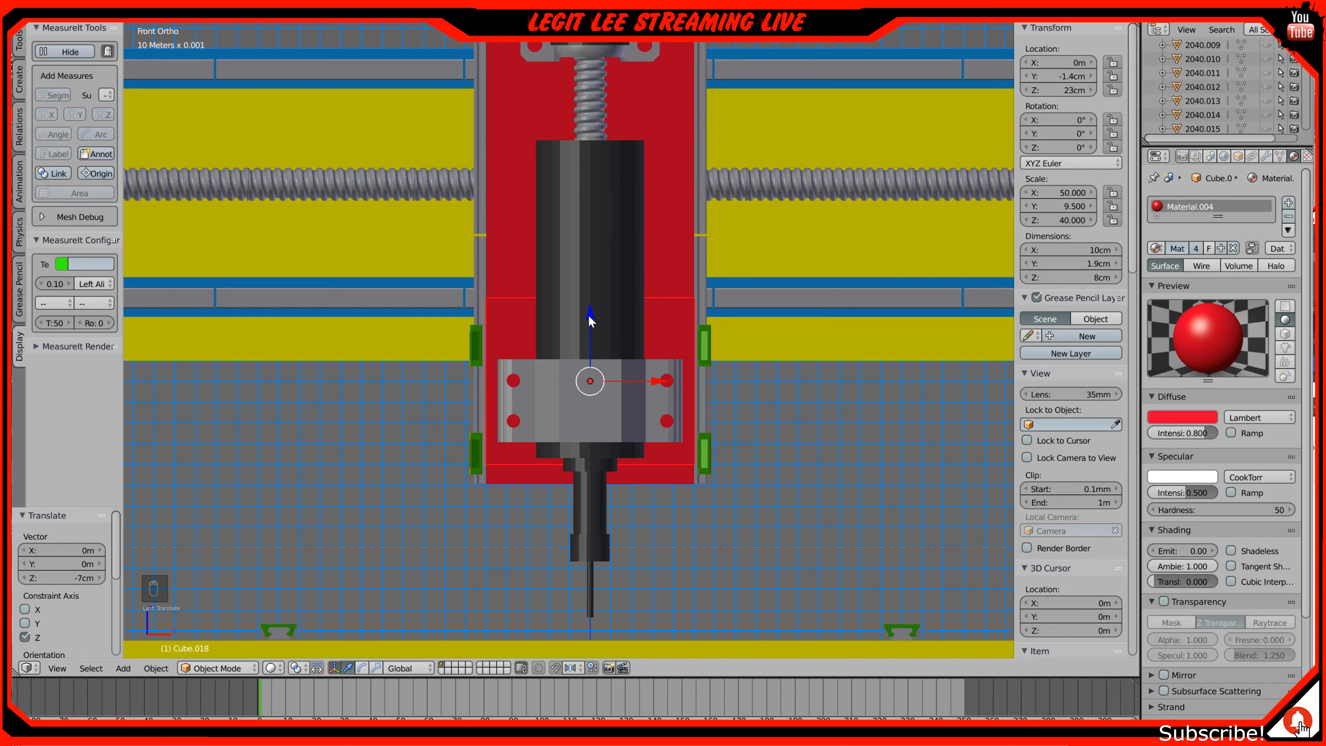
{"action": "key", "text": "g"}
{"action": "left_click_drag", "start_coordinate": [588, 315], "coordinate": [585, 327]}
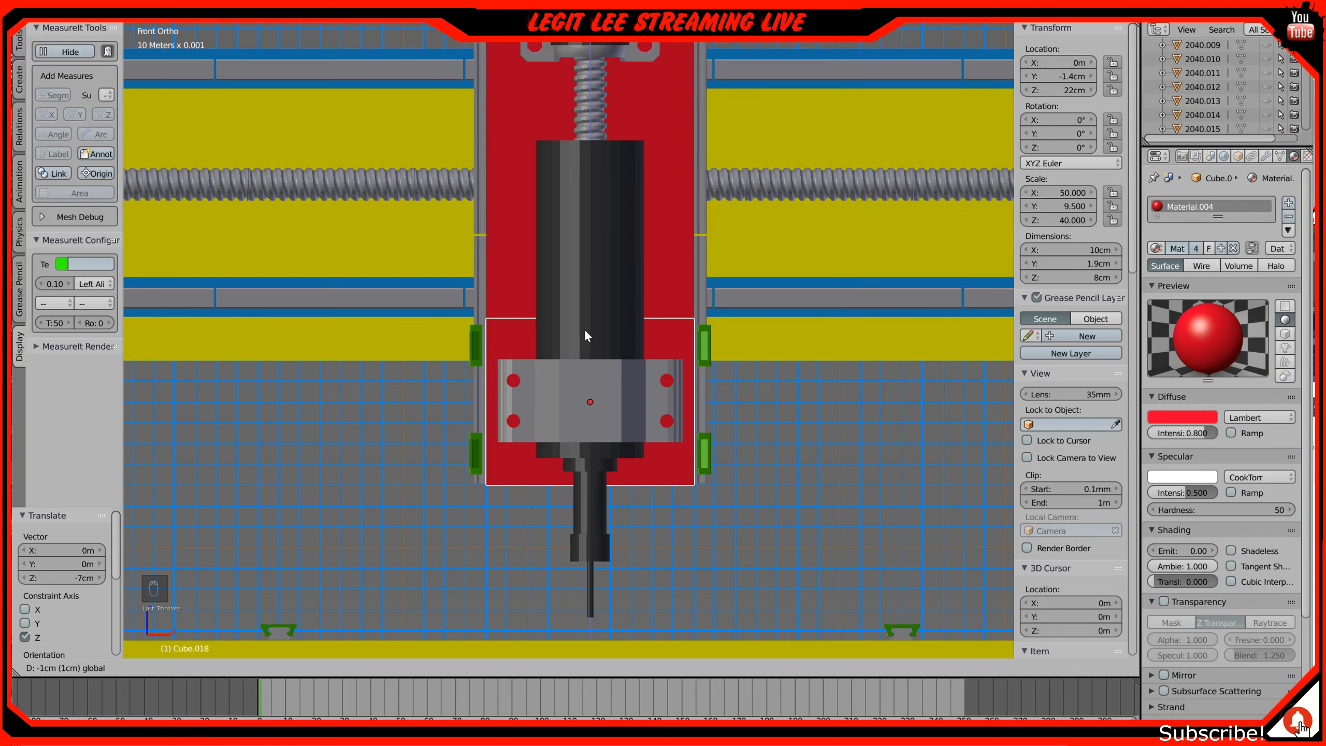
{"action": "left_click", "coordinate": [585, 329]}
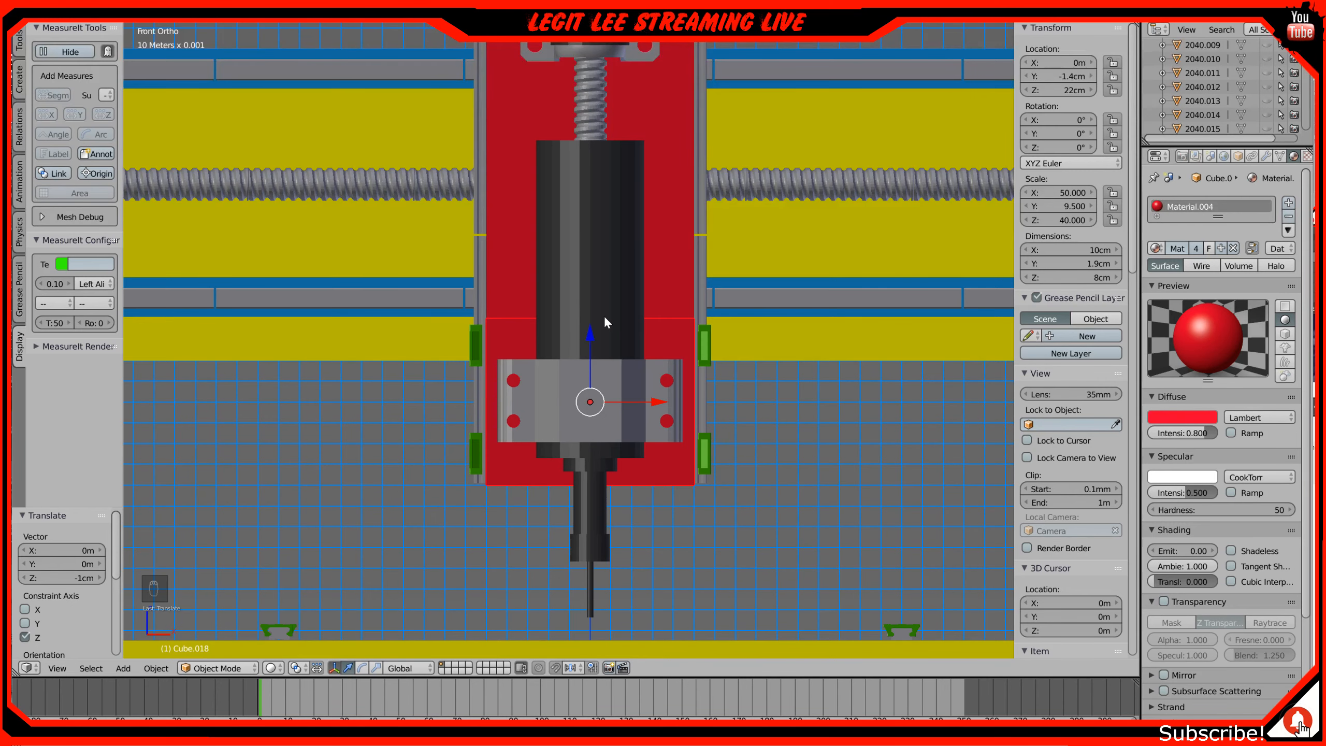
Step: Compare the front plate with the ball nut housing and set the plate's Z dimension to 10 cm
{"action": "middle_click_drag", "start_coordinate": [604, 314], "coordinate": [506, 321]}
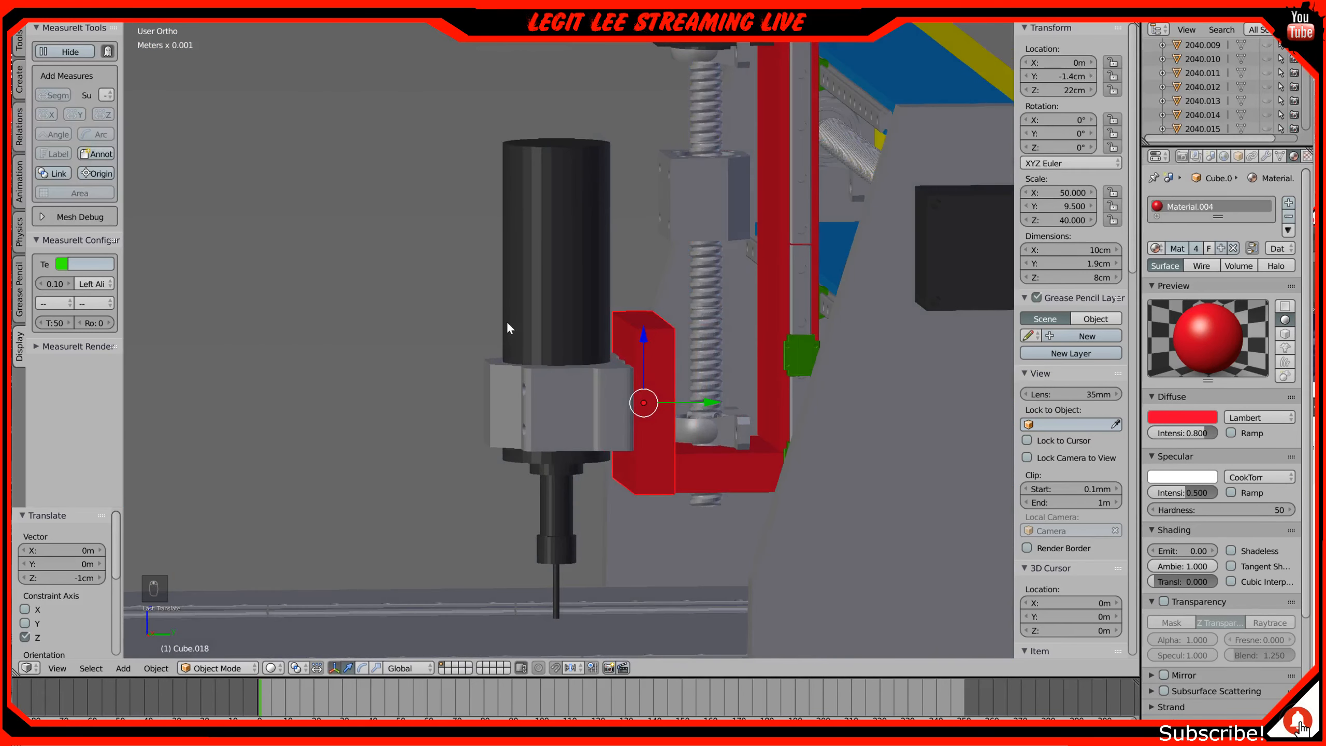
{"action": "right_click", "coordinate": [725, 197]}
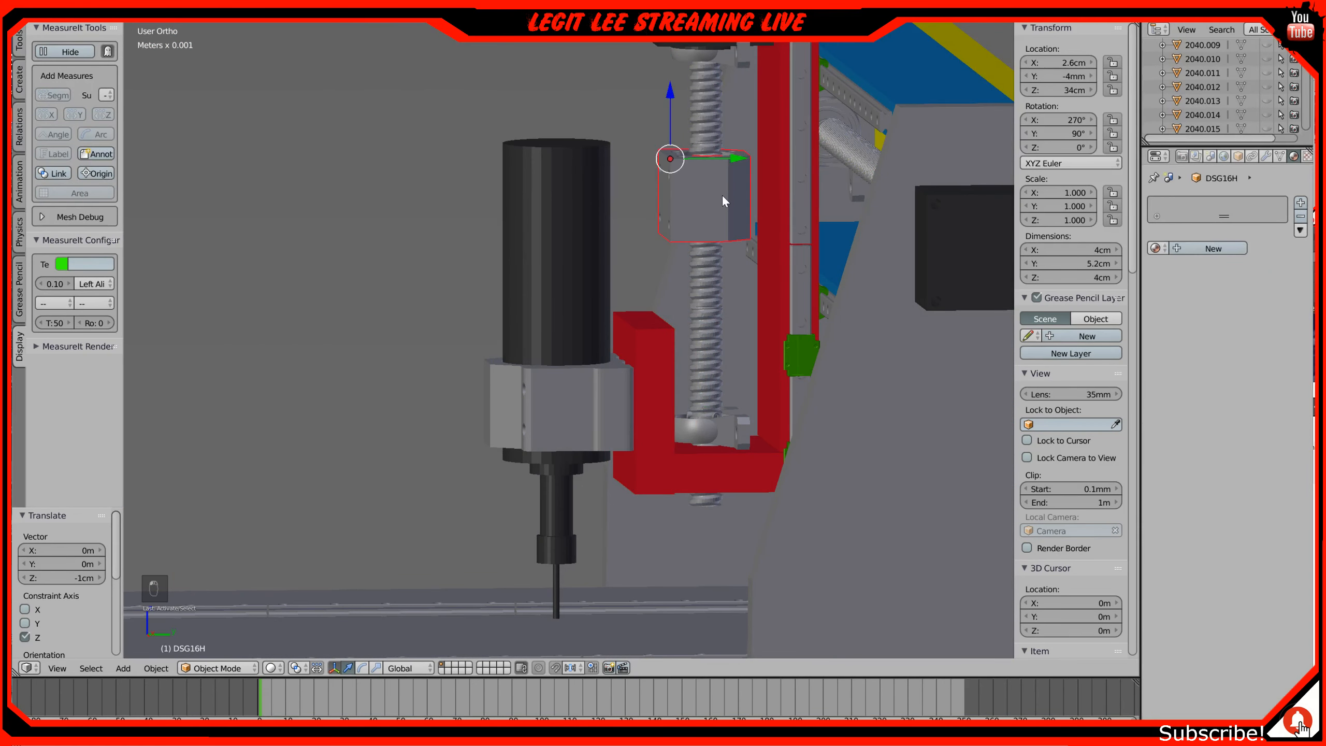
{"action": "right_click", "coordinate": [645, 345]}
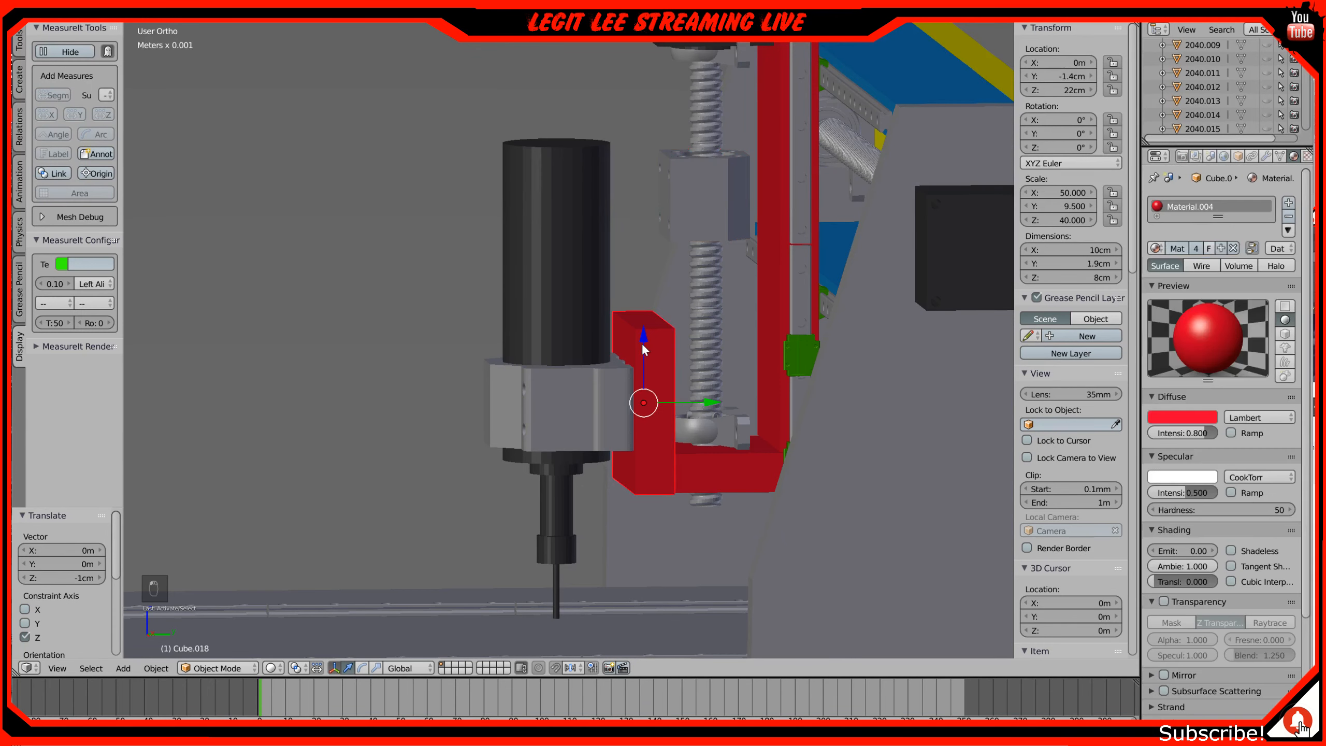
{"action": "middle_click_drag", "start_coordinate": [642, 345], "coordinate": [804, 347]}
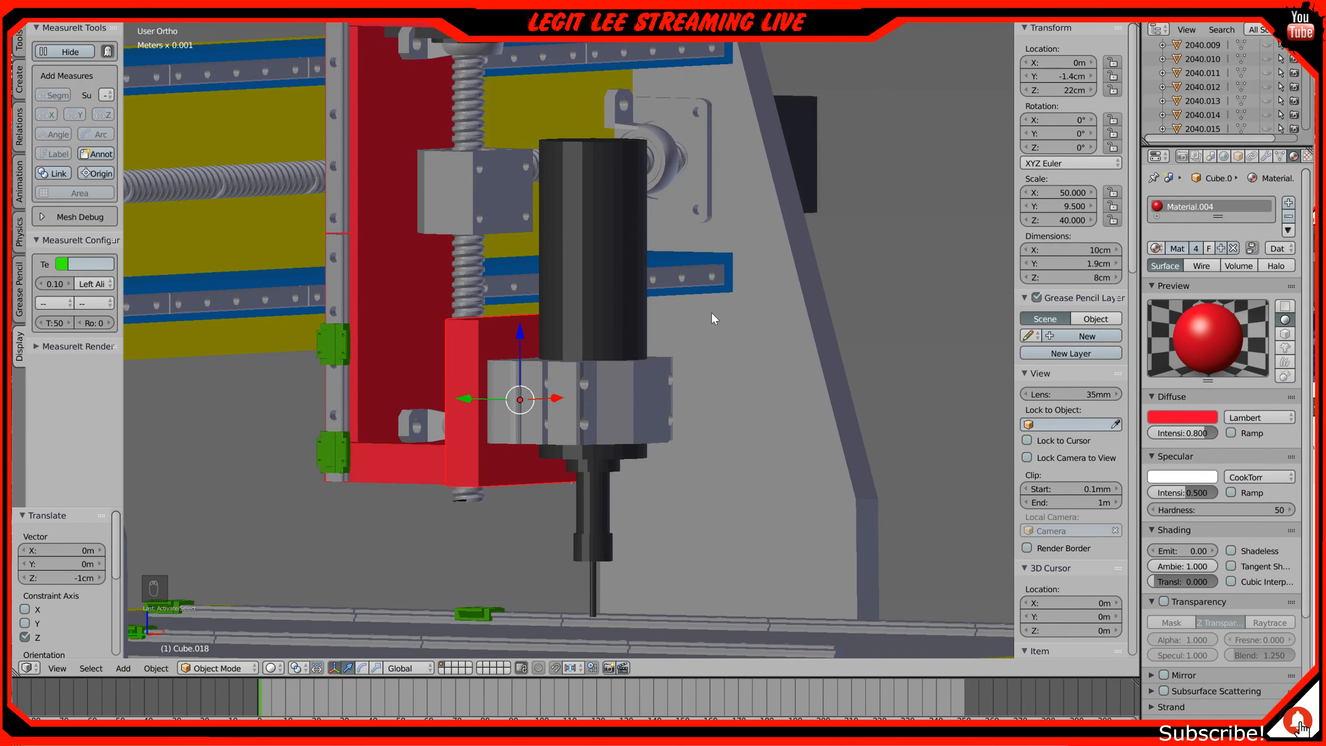
{"action": "middle_click_drag", "start_coordinate": [529, 288], "coordinate": [572, 299]}
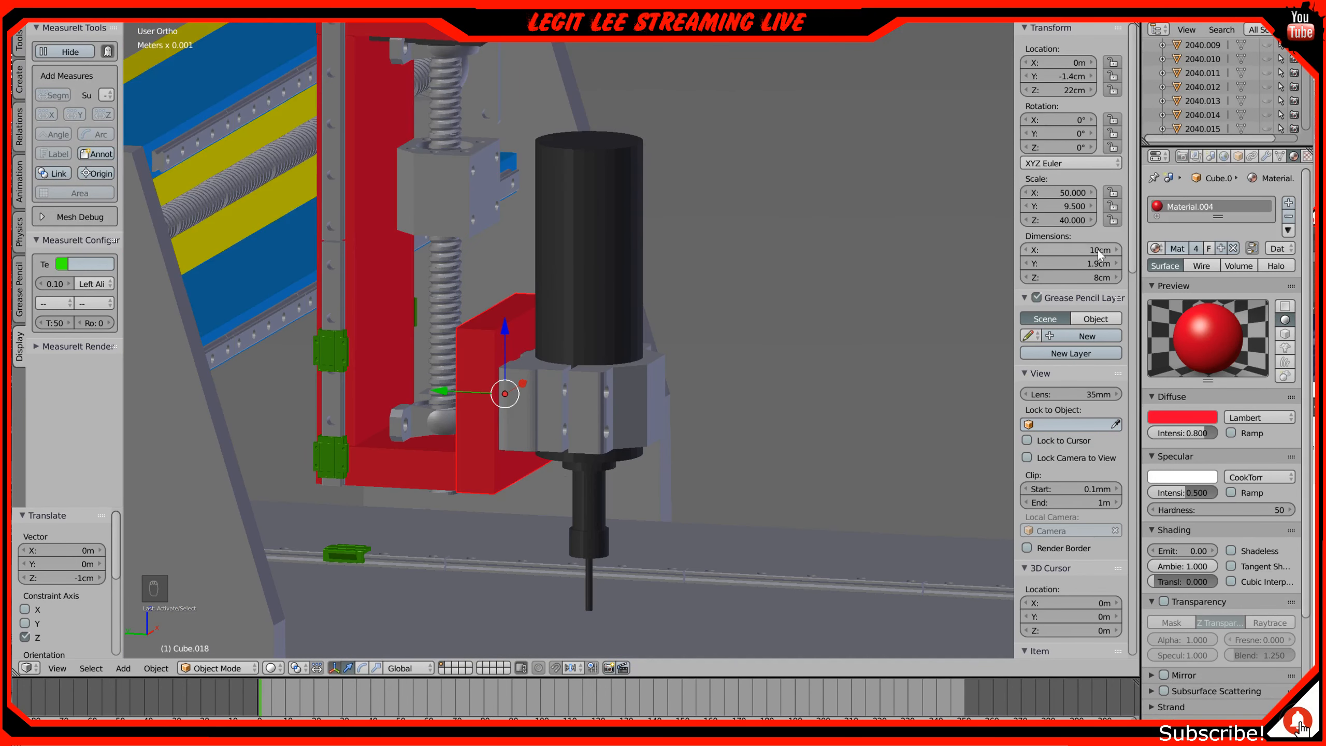
{"action": "left_click", "coordinate": [1092, 277]}
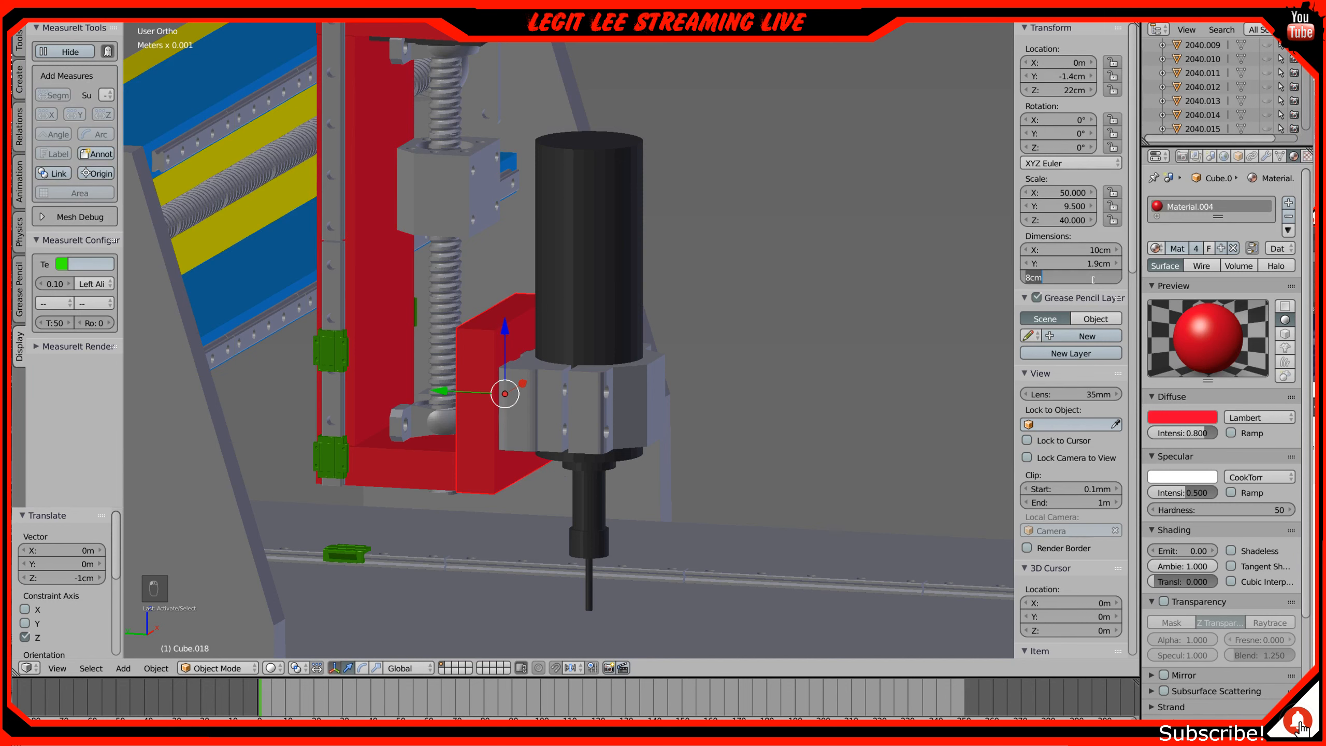
{"action": "type", "text": "100"}
{"action": "key", "text": "Return"}
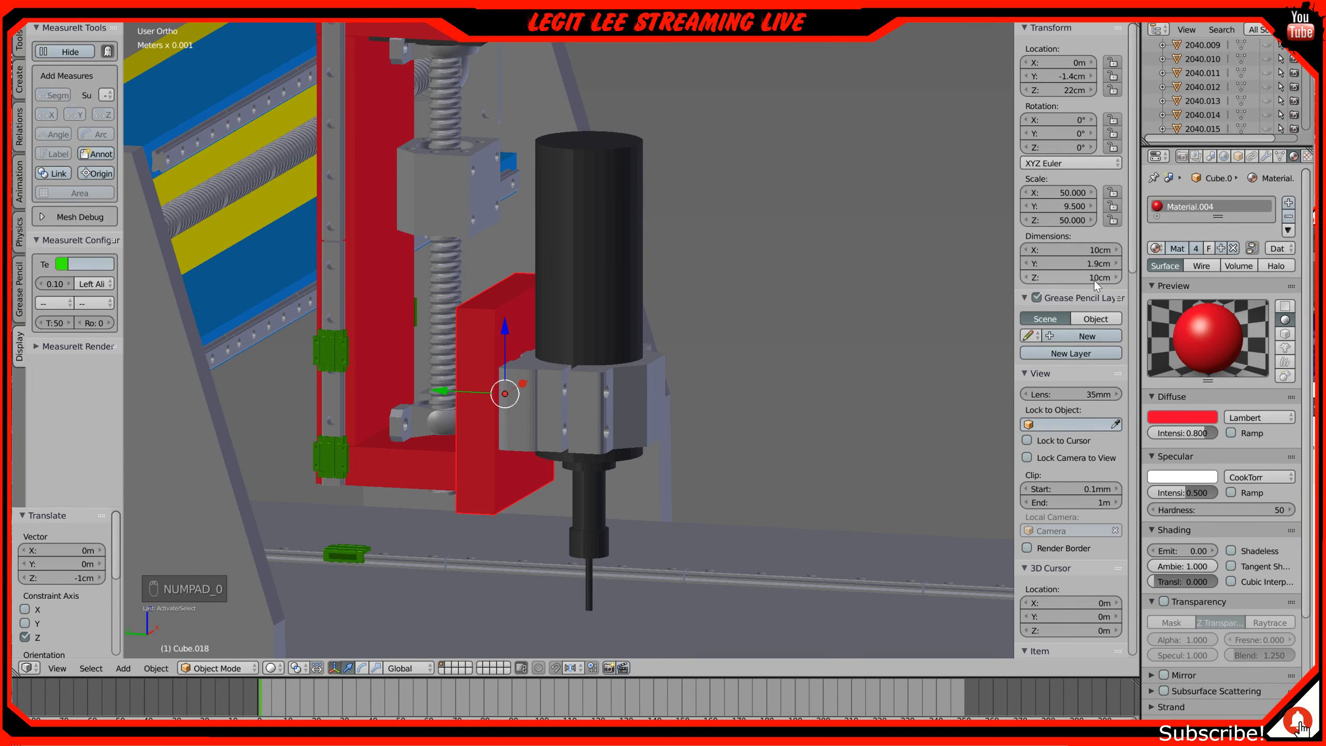
{"action": "middle_click_drag", "start_coordinate": [547, 241], "coordinate": [445, 261]}
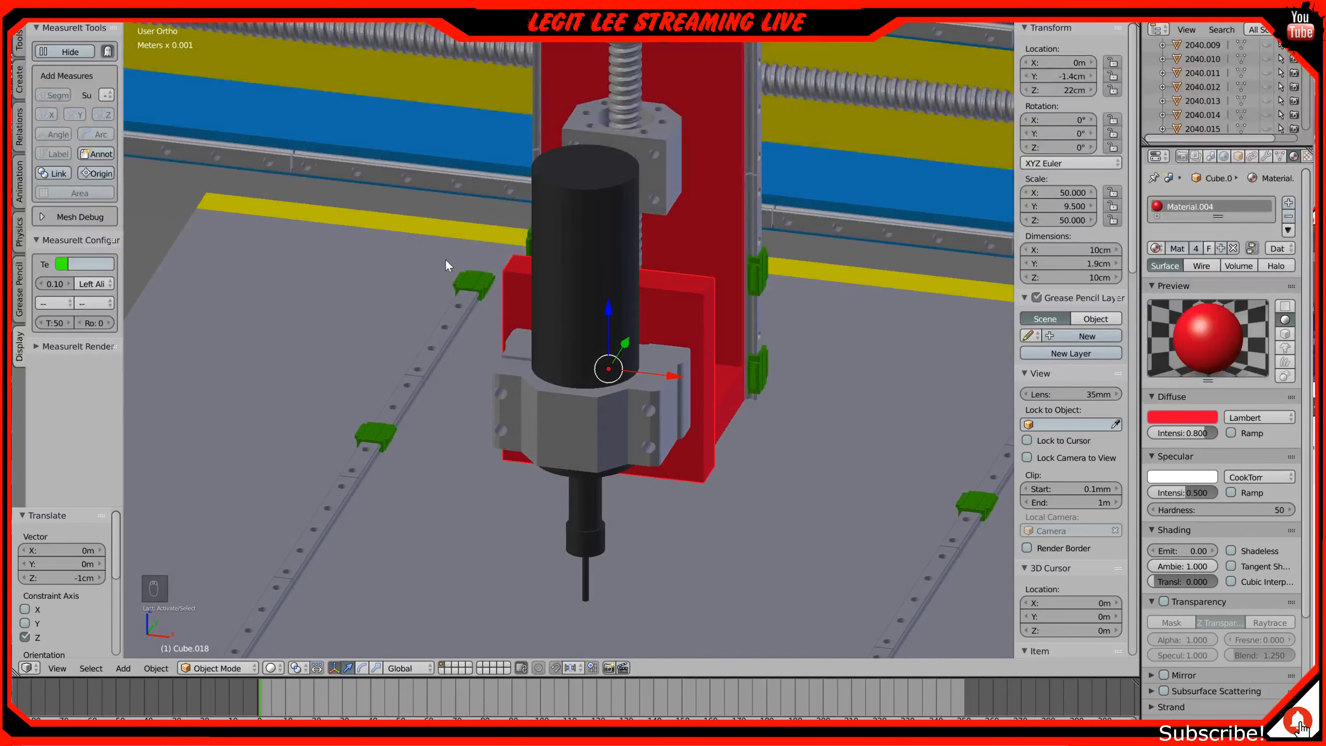
{"action": "scroll", "coordinate": [653, 133], "scroll_direction": "down", "scroll_amount": 2}
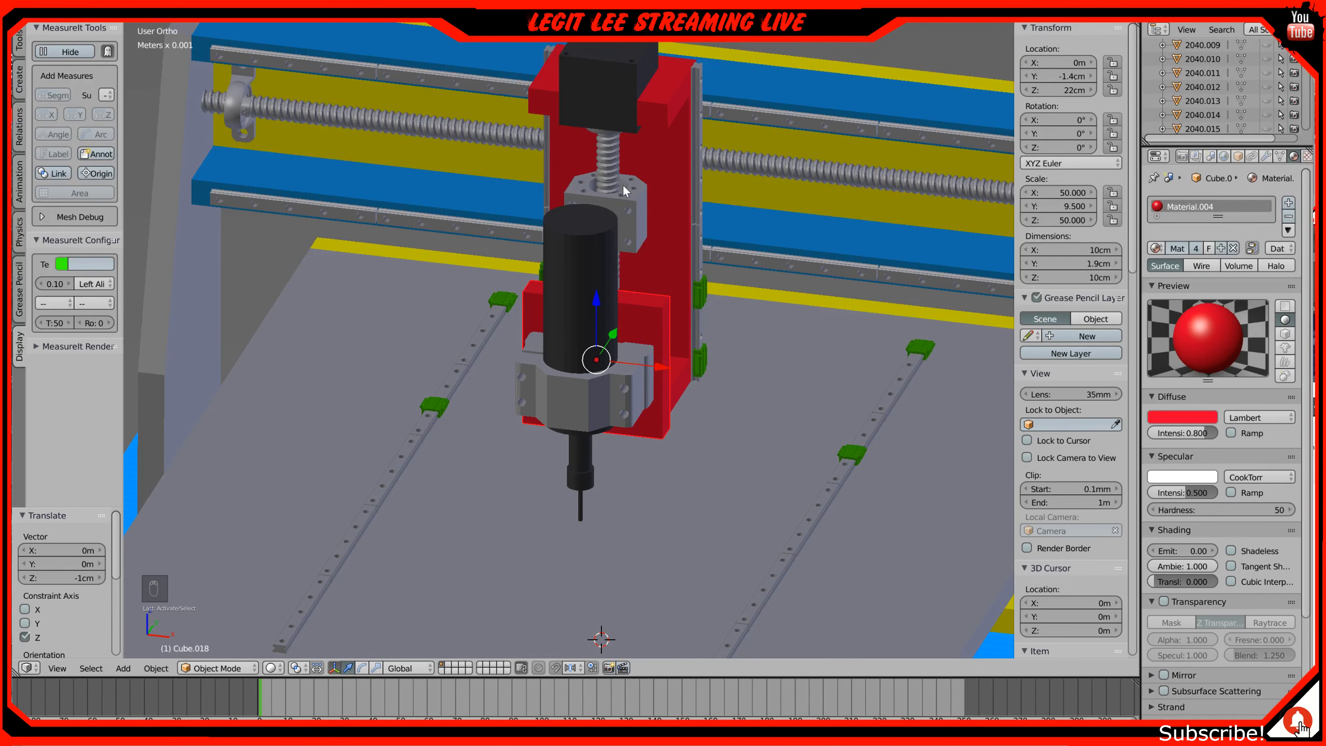
Step: Select the front plate, spindle clamp, spindle and the four green slide blocks, and move them 10 cm along Z
{"action": "key", "text": "KP_1"}
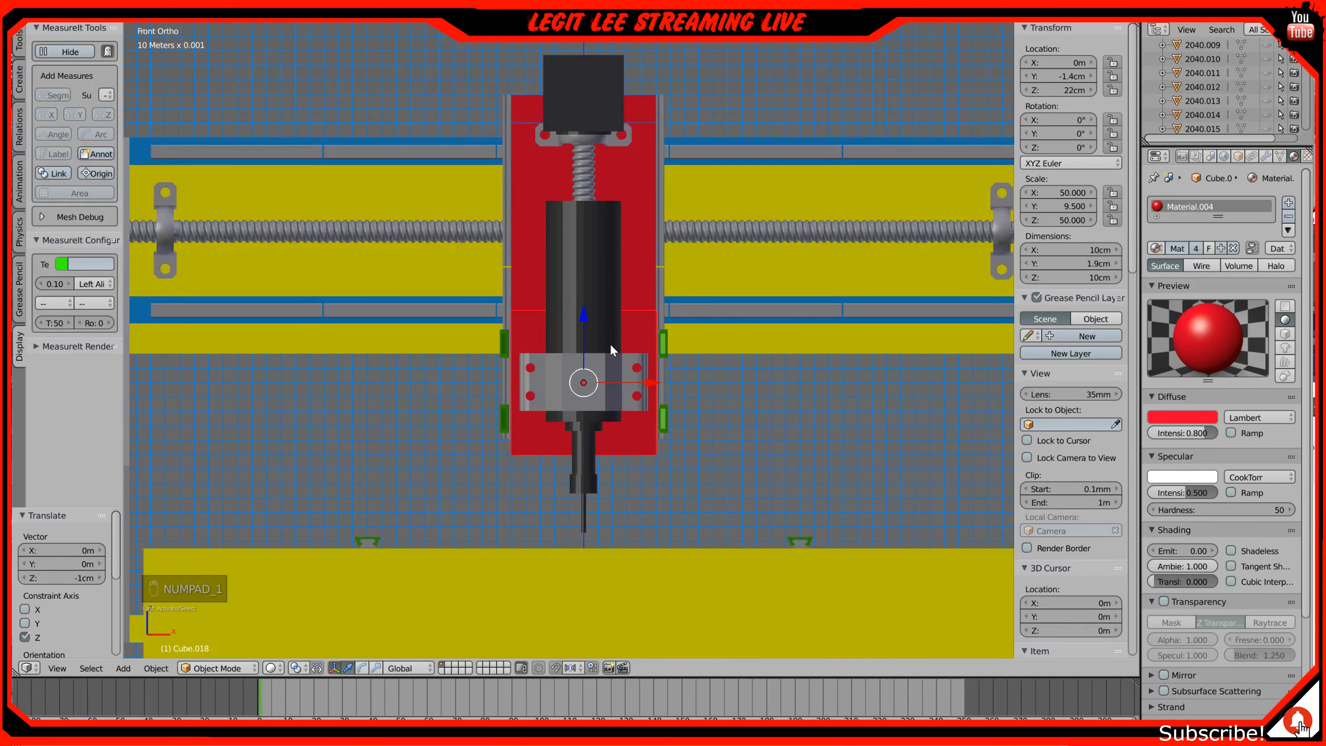
{"action": "scroll", "coordinate": [609, 343], "scroll_direction": "up", "scroll_amount": 3}
{"action": "right_click", "coordinate": [675, 381], "text": "shift"}
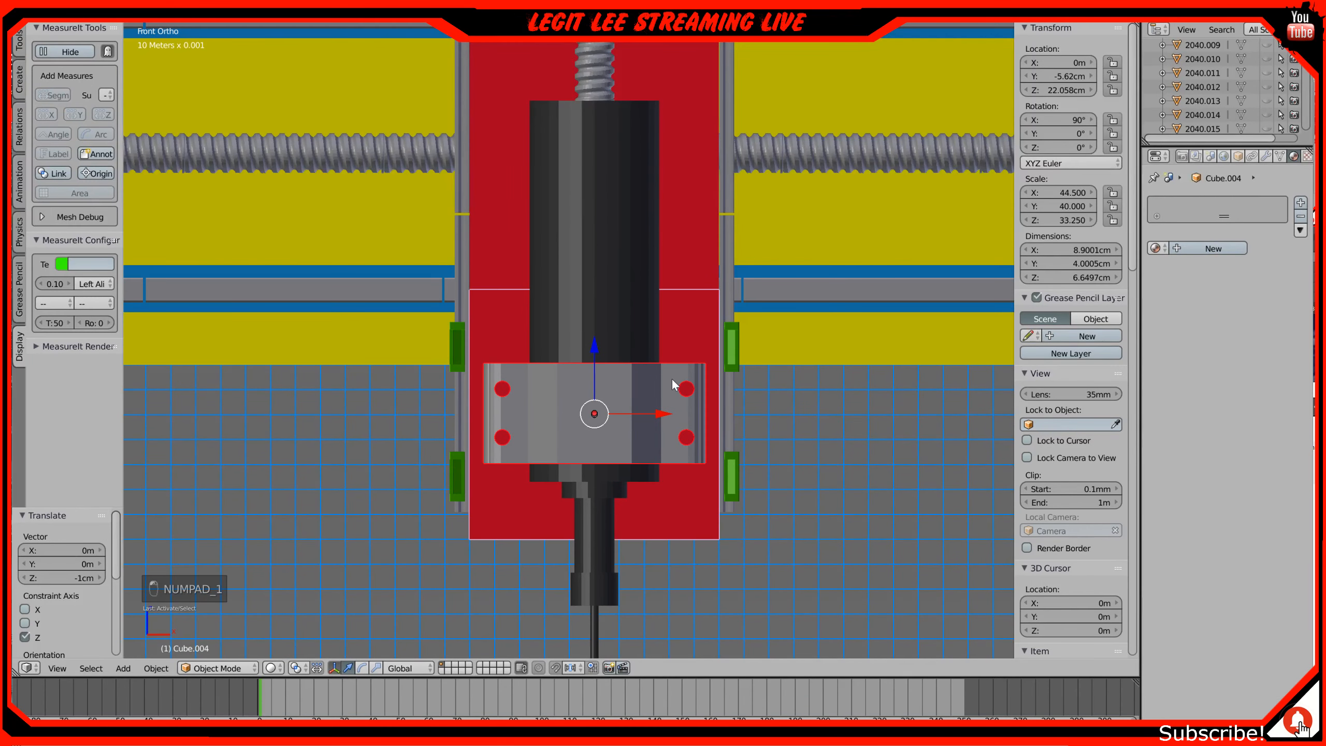
{"action": "right_click", "coordinate": [632, 314], "text": "shift"}
{"action": "right_click", "coordinate": [731, 339], "text": "shift"}
{"action": "right_click", "coordinate": [732, 471], "text": "shift"}
{"action": "right_click", "coordinate": [457, 352], "text": "shift"}
{"action": "right_click", "coordinate": [457, 473], "text": "shift"}
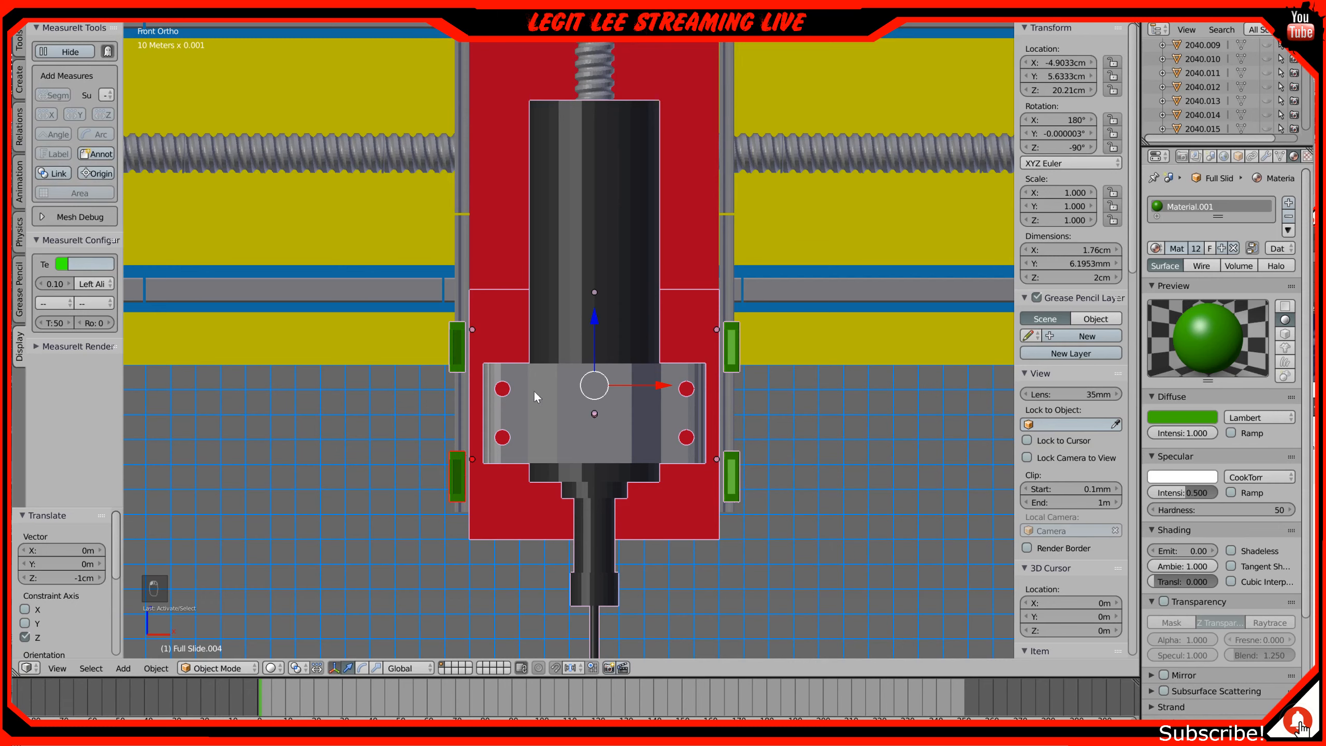
{"action": "key", "text": "z"}
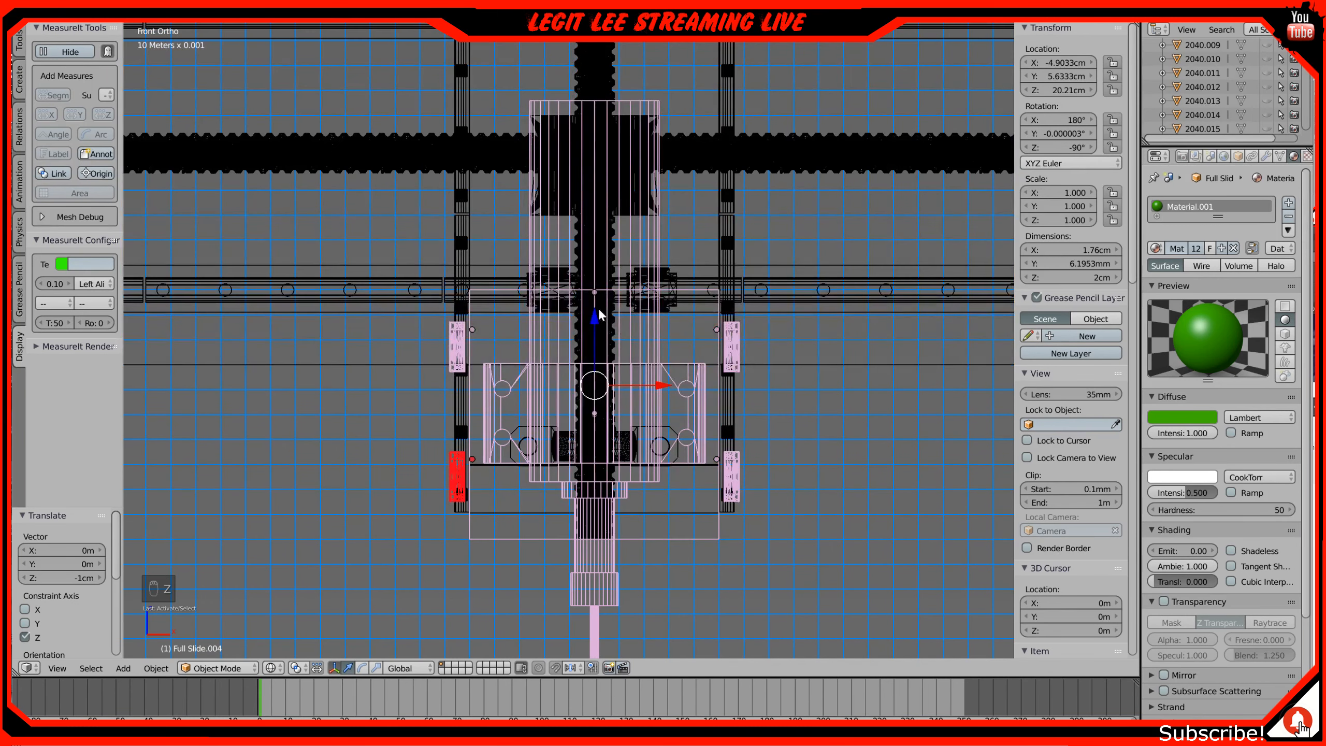
{"action": "key", "text": "g"}
{"action": "key", "text": "z"}
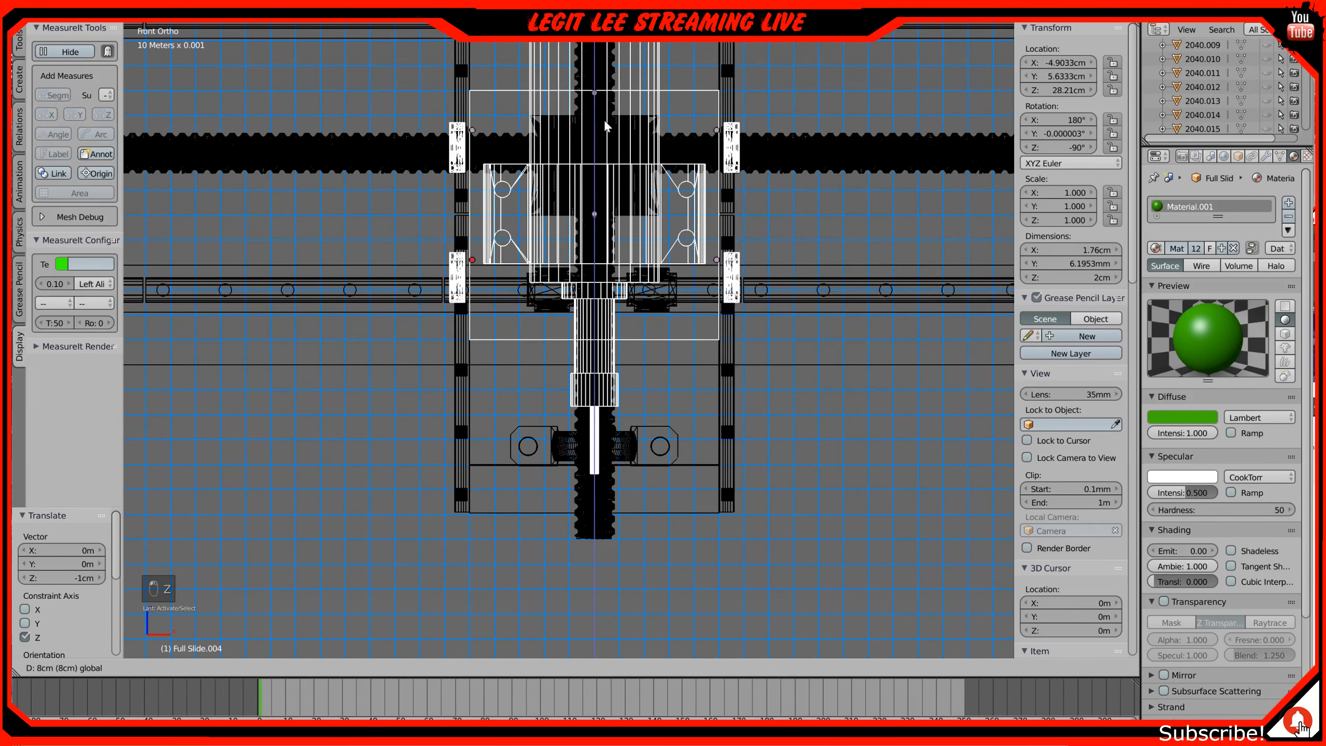
{"action": "left_click", "coordinate": [608, 79]}
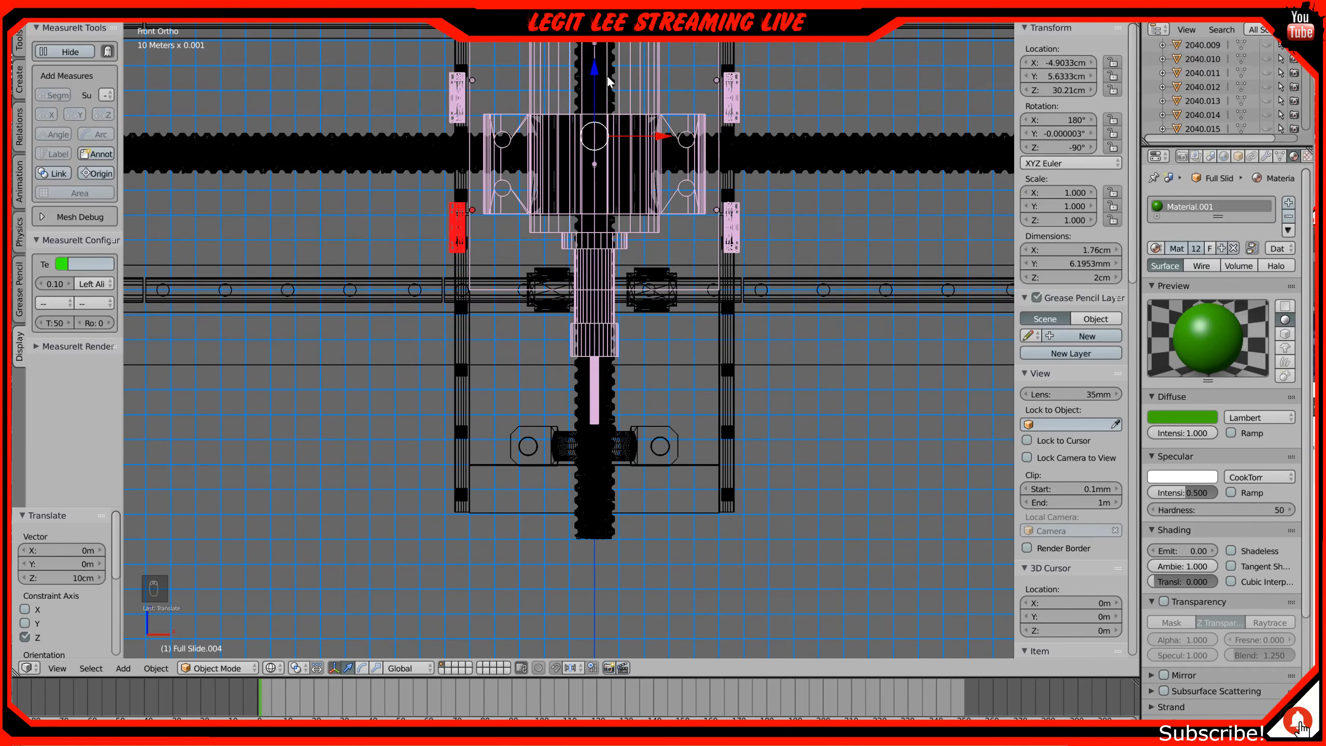
{"action": "key", "text": "z"}
Step: Add the ball nut housing to the selected carriage parts and move the whole carriage 4 cm along Z
{"action": "mouse_move", "coordinate": [627, 113]}
{"action": "middle_mouse_down"}
{"action": "mouse_move", "coordinate": [510, 128]}
{"action": "mouse_move", "coordinate": [673, 115]}
{"action": "mouse_move", "coordinate": [526, 118]}
{"action": "middle_mouse_up"}
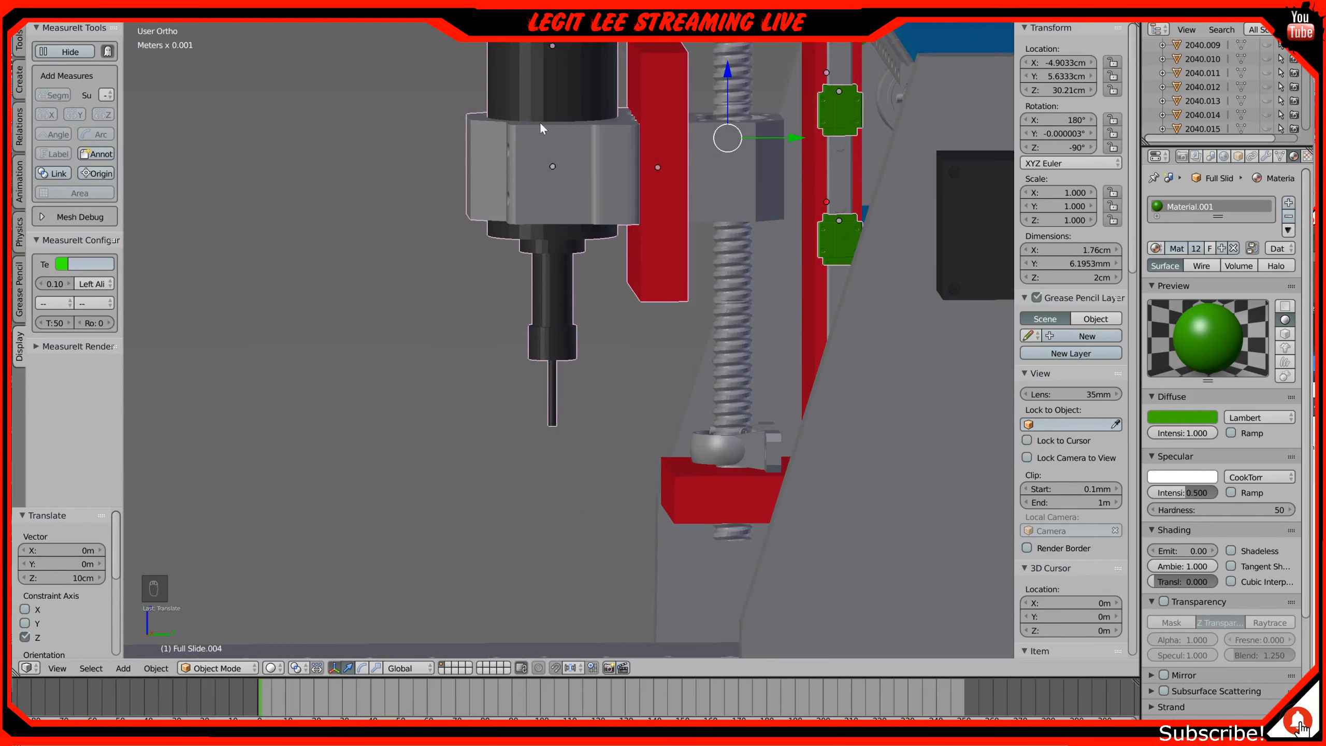
{"action": "right_click", "coordinate": [729, 182]}
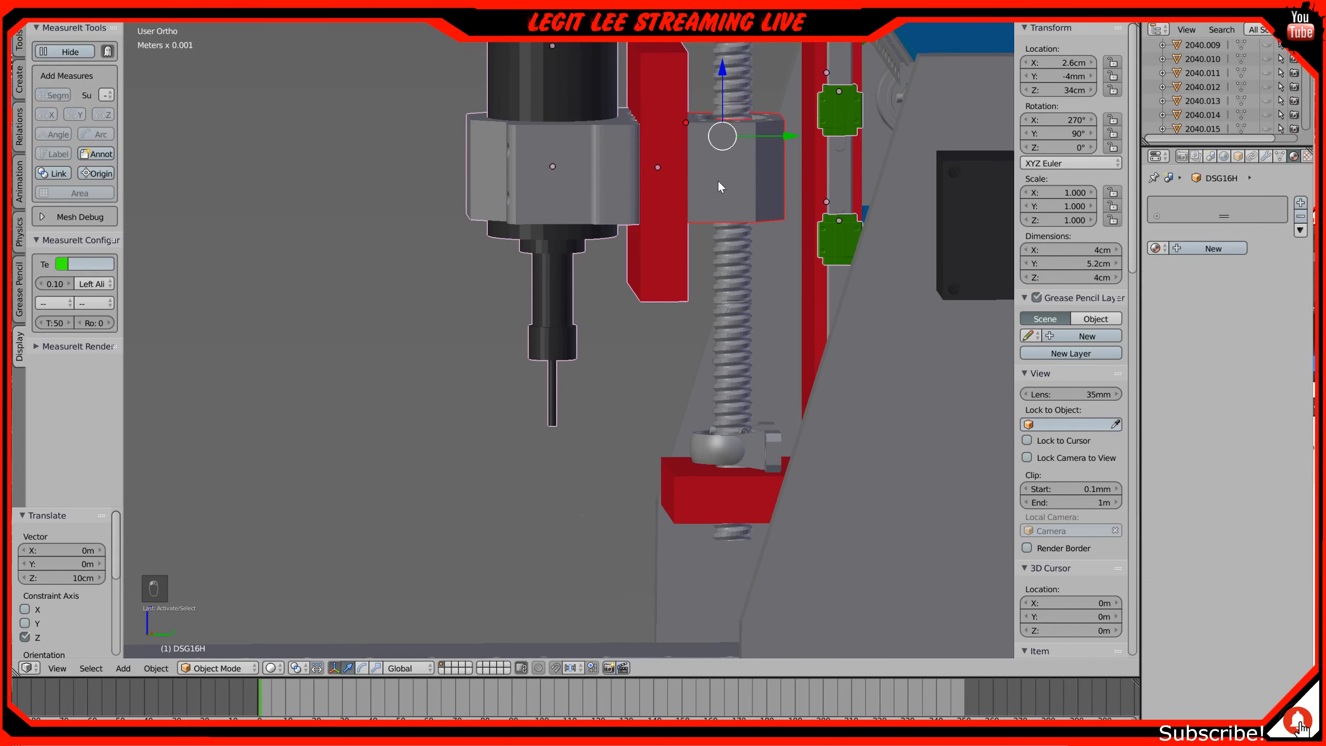
{"action": "key", "text": "KP_1"}
{"action": "scroll", "coordinate": [636, 202], "scroll_direction": "down", "scroll_amount": 3}
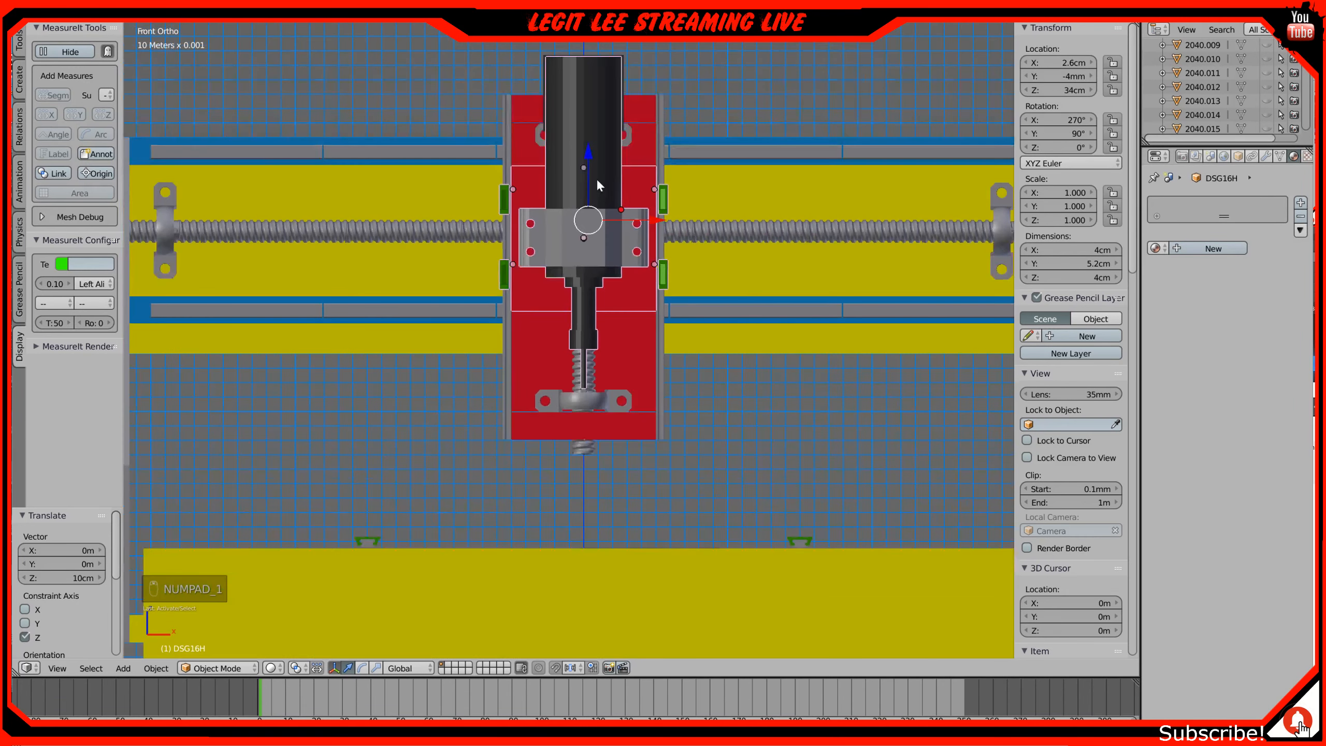
{"action": "scroll", "coordinate": [583, 169], "scroll_direction": "up", "scroll_amount": 2}
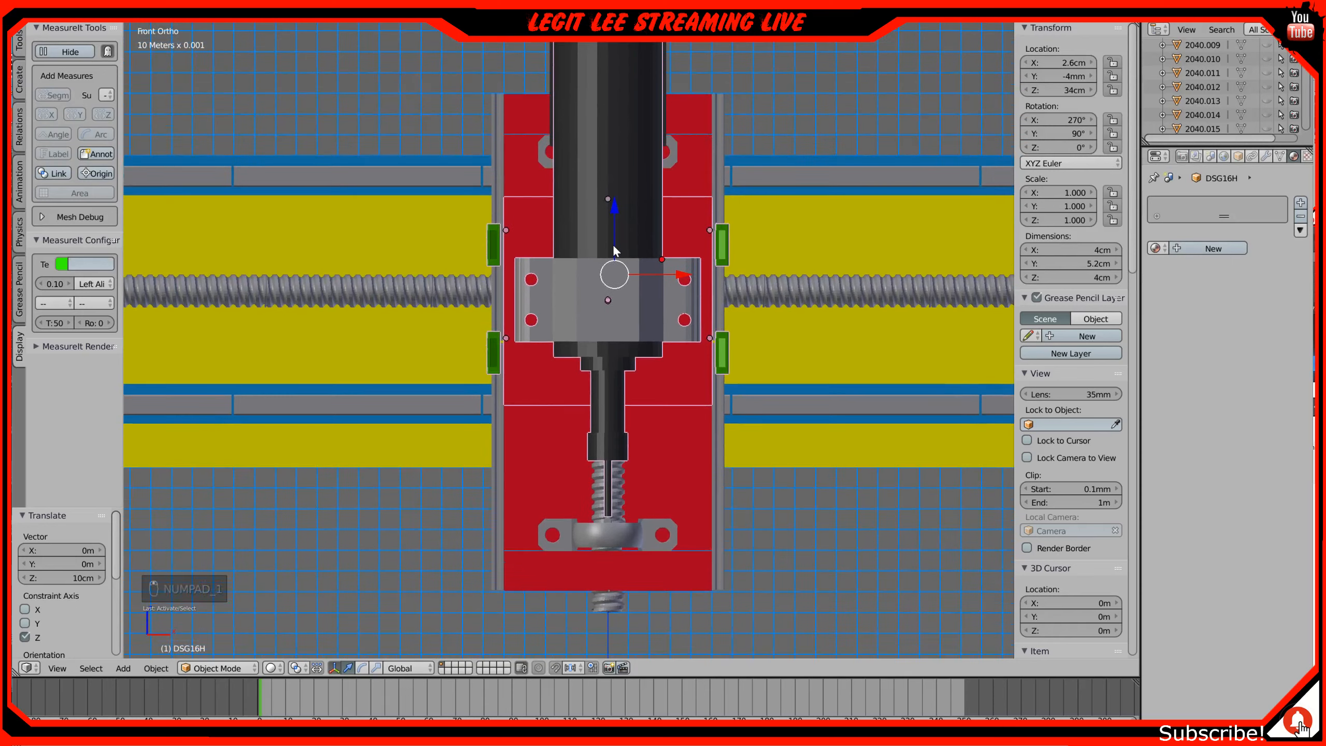
{"action": "left_click_drag", "start_coordinate": [617, 201], "coordinate": [636, 146]}
Step: Move the whole spindle carriage, including the ball nut housing, -12 cm along Z
{"action": "mouse_move", "coordinate": [636, 146]}
{"action": "middle_mouse_down"}
{"action": "mouse_move", "coordinate": [592, 157]}
{"action": "mouse_move", "coordinate": [526, 126]}
{"action": "mouse_move", "coordinate": [528, 149]}
{"action": "mouse_move", "coordinate": [639, 150]}
{"action": "middle_mouse_up"}
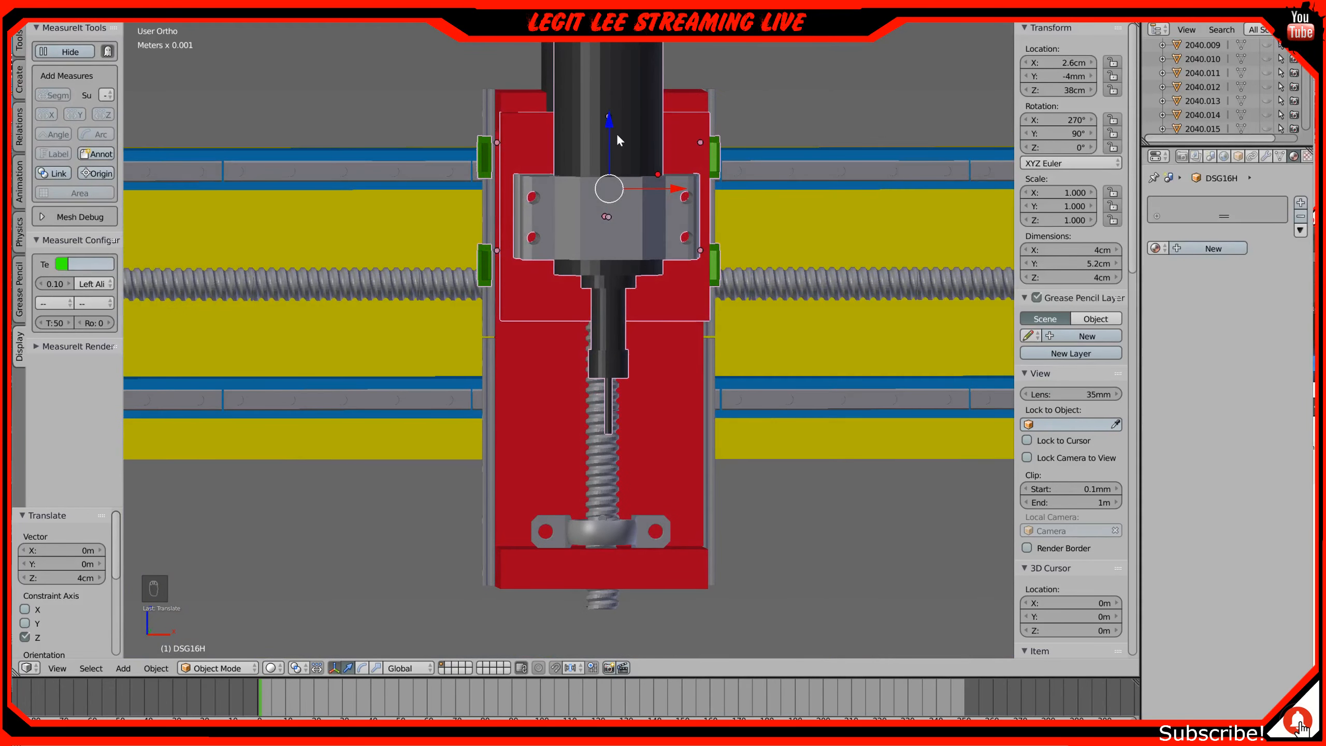
{"action": "key", "text": "KP_1"}
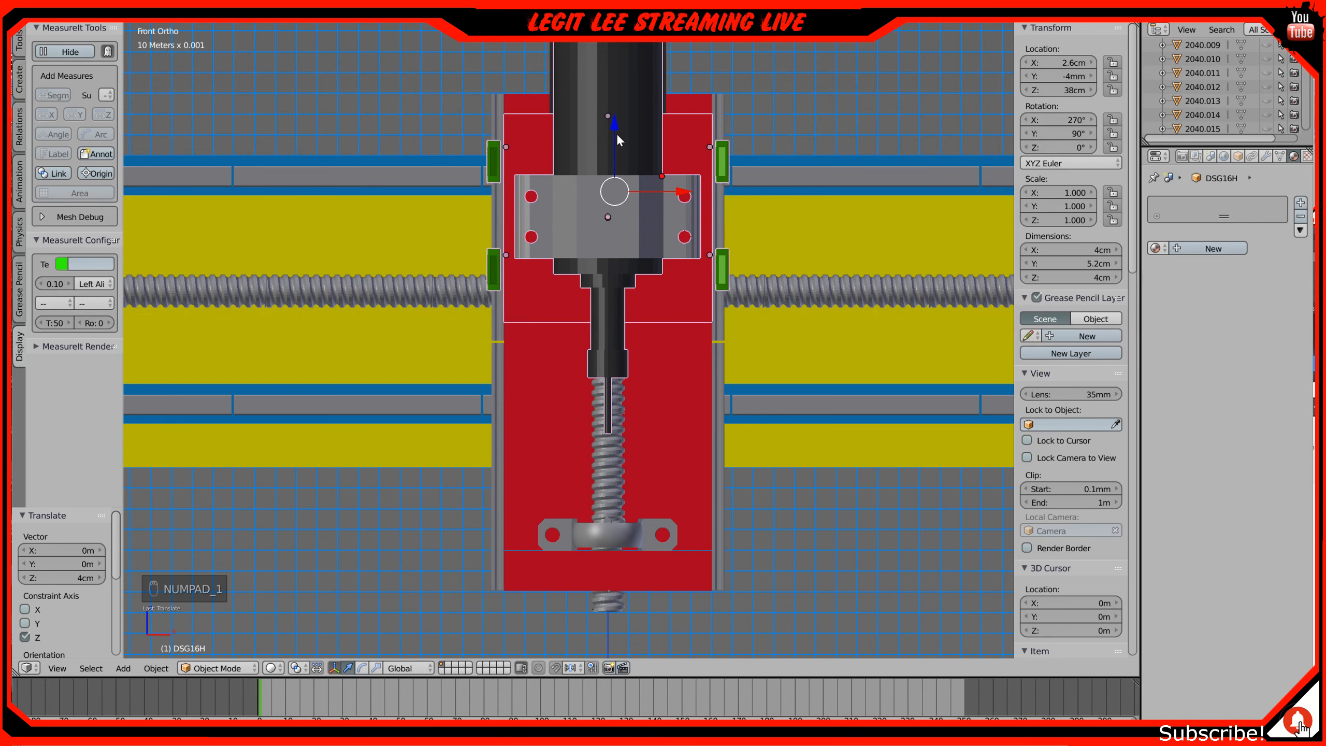
{"action": "left_click_drag", "start_coordinate": [613, 127], "coordinate": [594, 375]}
Step: Examine the lowered spindle carriage from several sides, checking the space between the front plate, ball nut housing and green slide blocks
{"action": "middle_click_drag", "start_coordinate": [595, 375], "coordinate": [641, 167]}
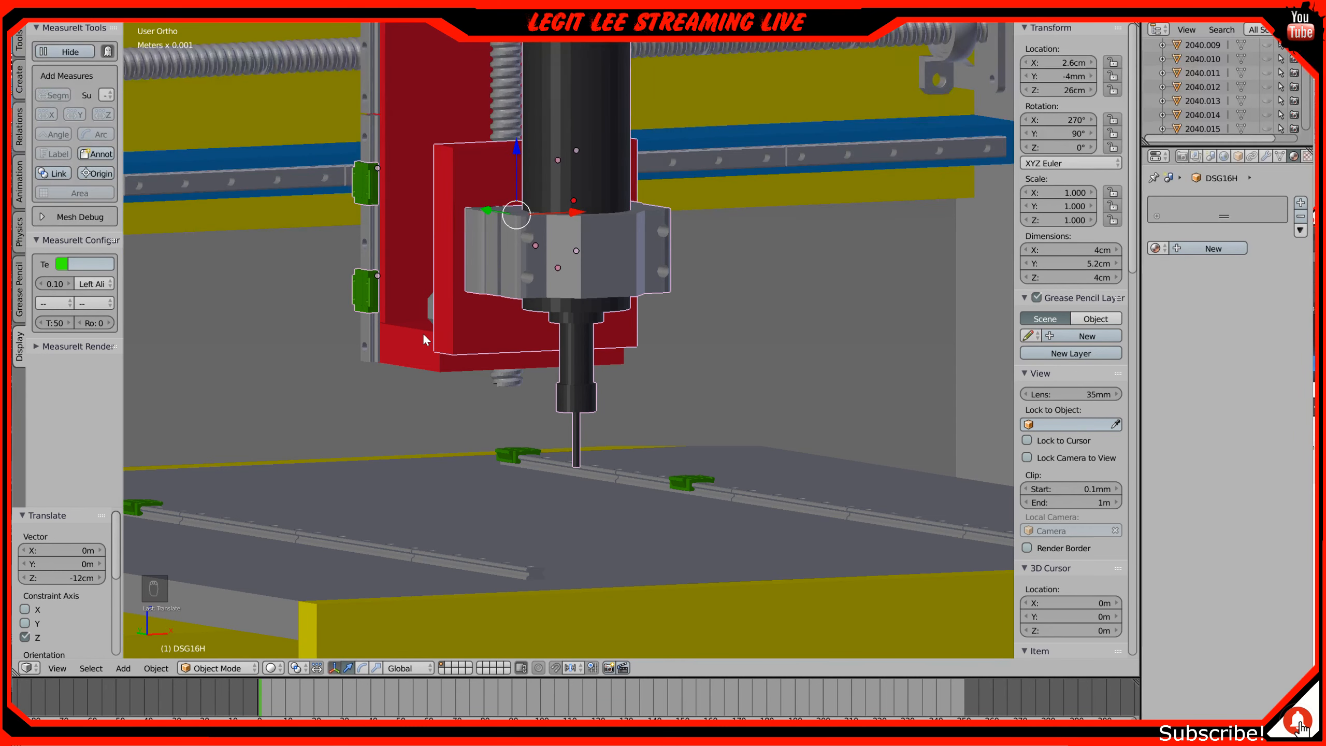
{"action": "scroll", "coordinate": [422, 332], "scroll_direction": "down", "scroll_amount": 1}
{"action": "middle_click_drag", "start_coordinate": [422, 333], "coordinate": [316, 336]}
{"action": "middle_click_drag", "start_coordinate": [637, 285], "coordinate": [778, 285]}
{"action": "middle_click_drag", "start_coordinate": [684, 185], "coordinate": [551, 179]}
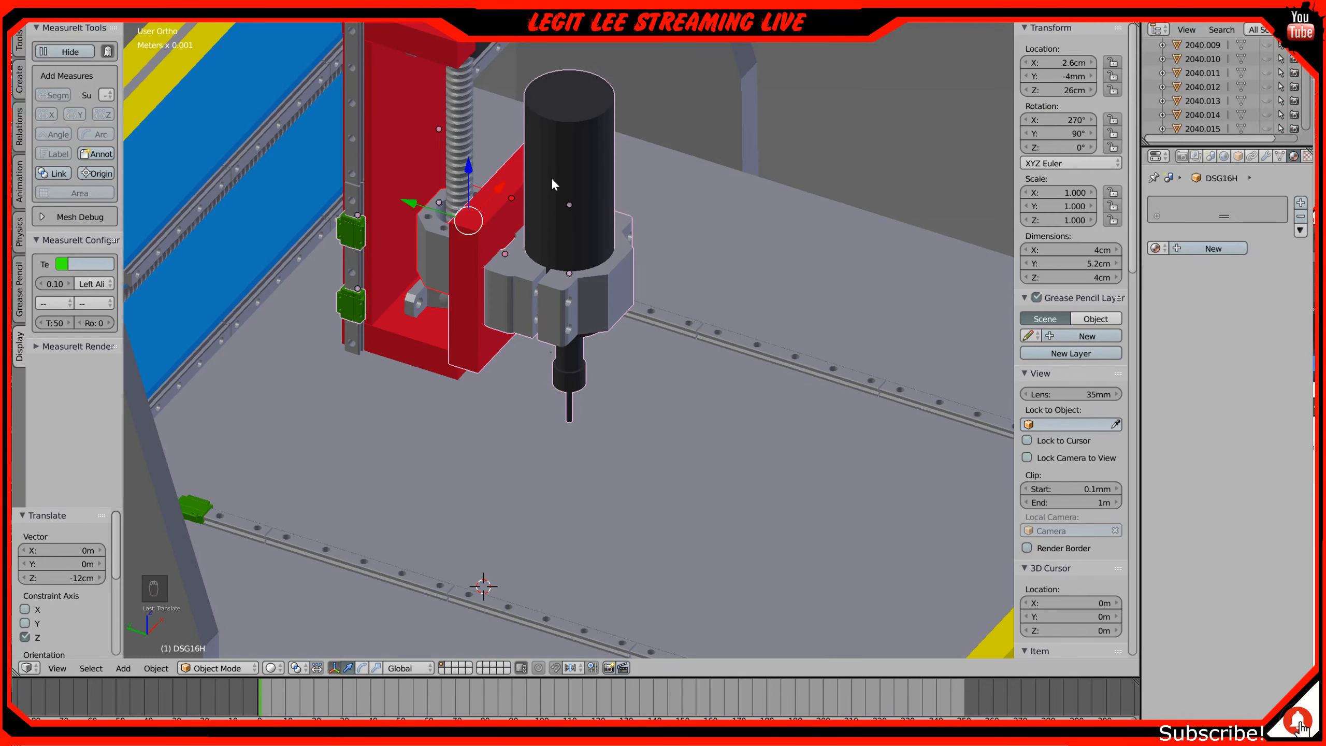
{"action": "middle_click_drag", "start_coordinate": [552, 181], "coordinate": [591, 173]}
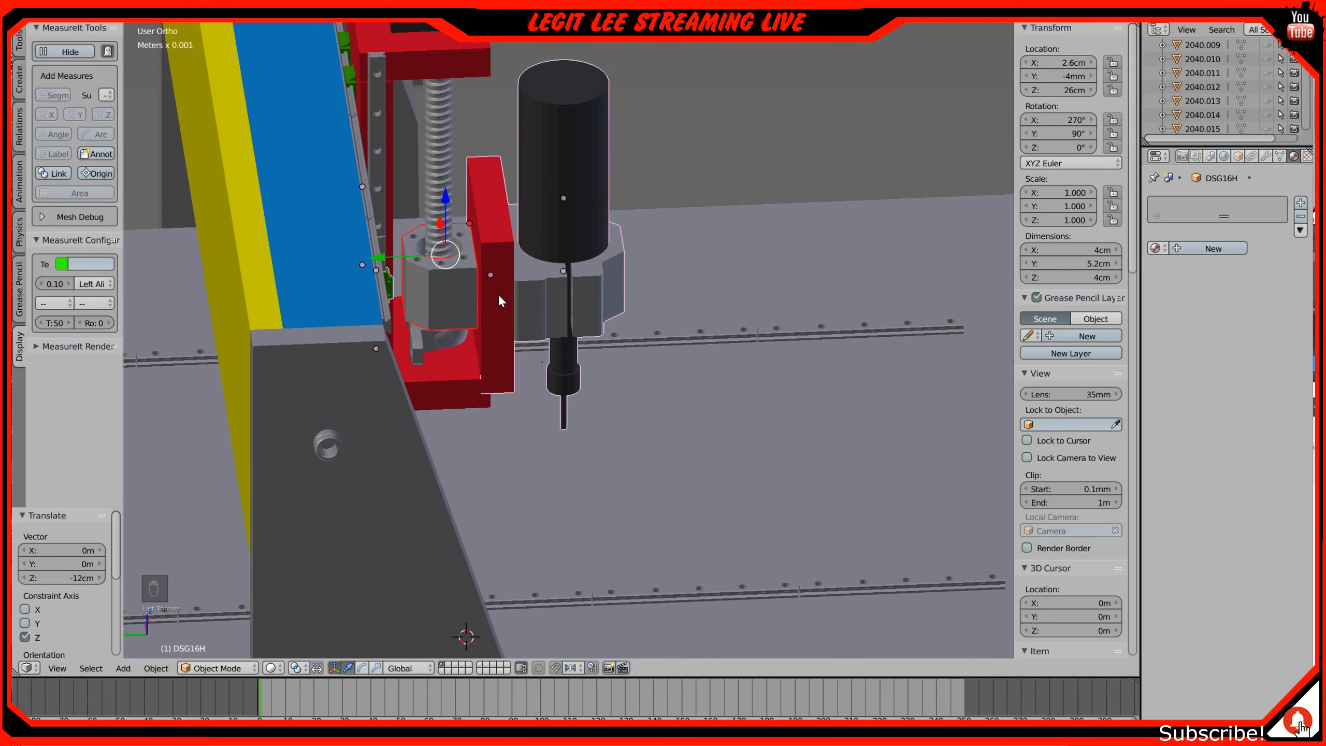
{"action": "middle_click_drag", "start_coordinate": [498, 295], "coordinate": [472, 259]}
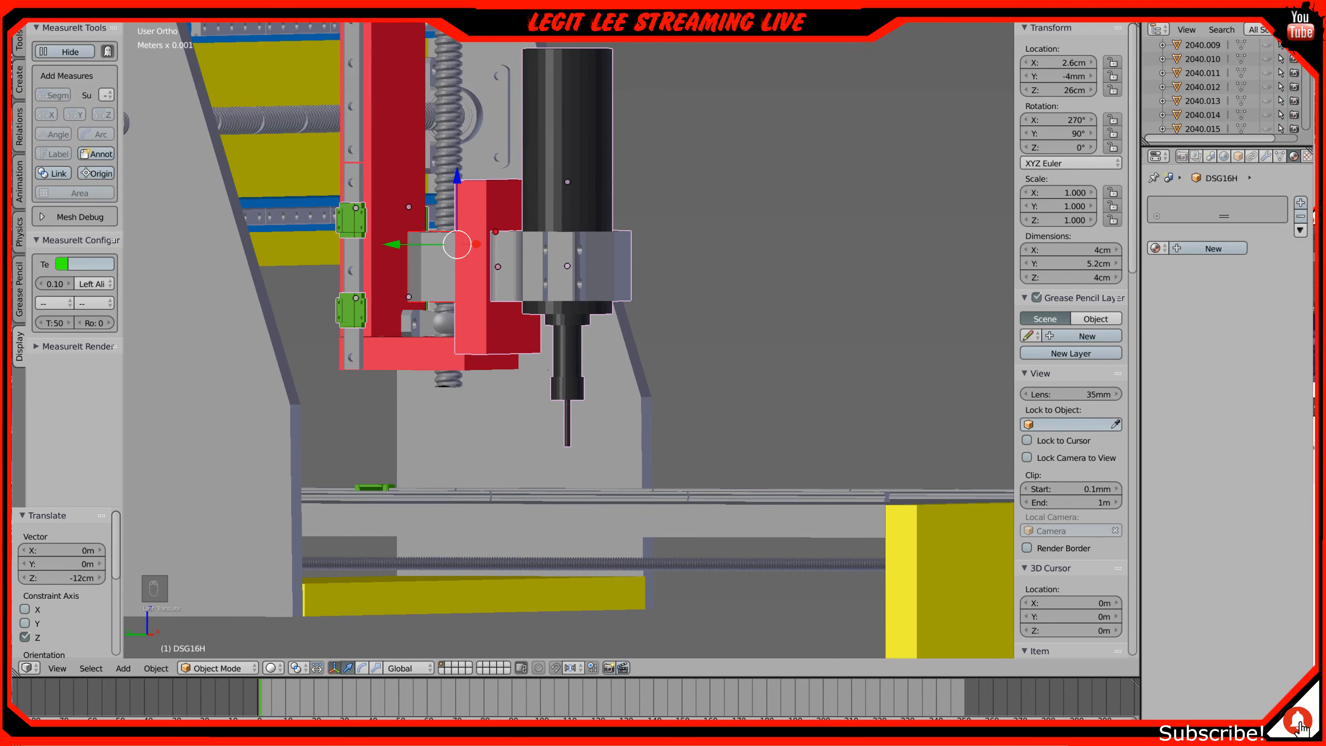
{"action": "middle_click_drag", "start_coordinate": [466, 200], "coordinate": [382, 289]}
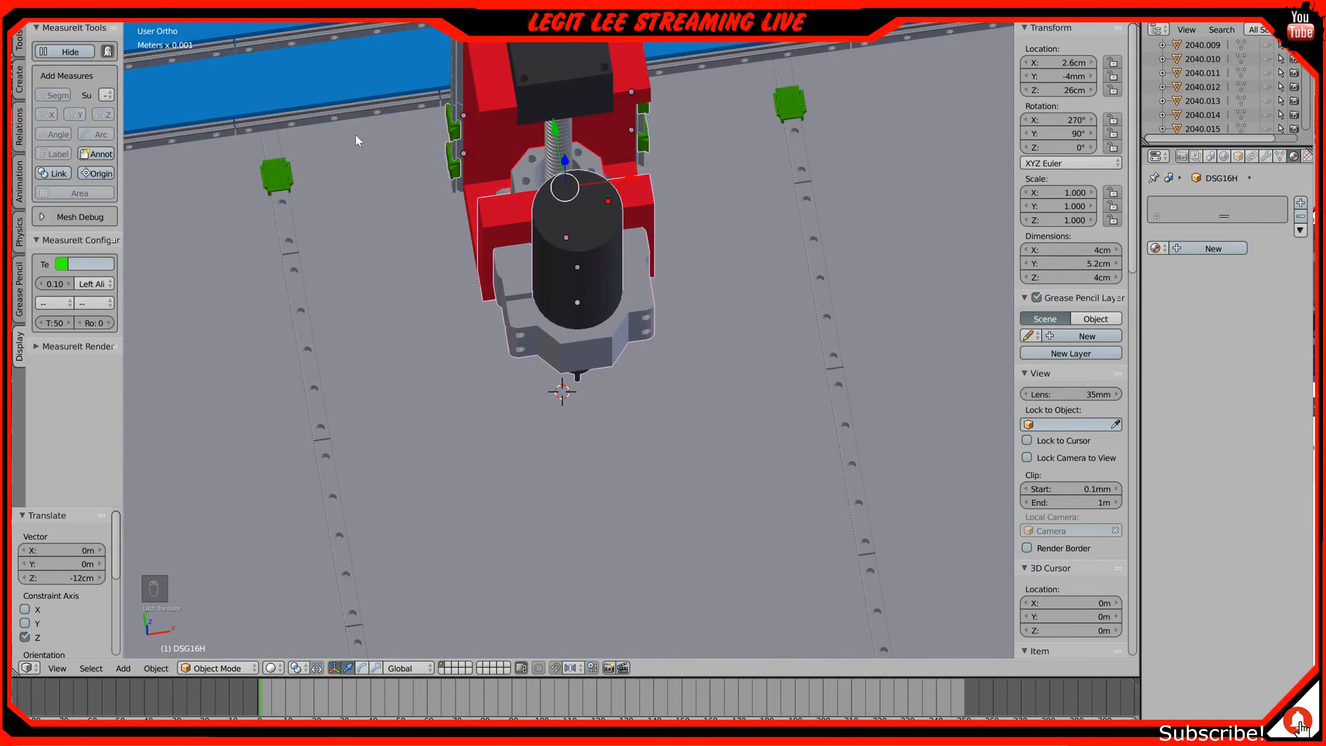
Step: Duplicate the red front plate behind the spindle and rotate the copy 90° about the vertical axis
{"action": "right_click", "coordinate": [502, 205]}
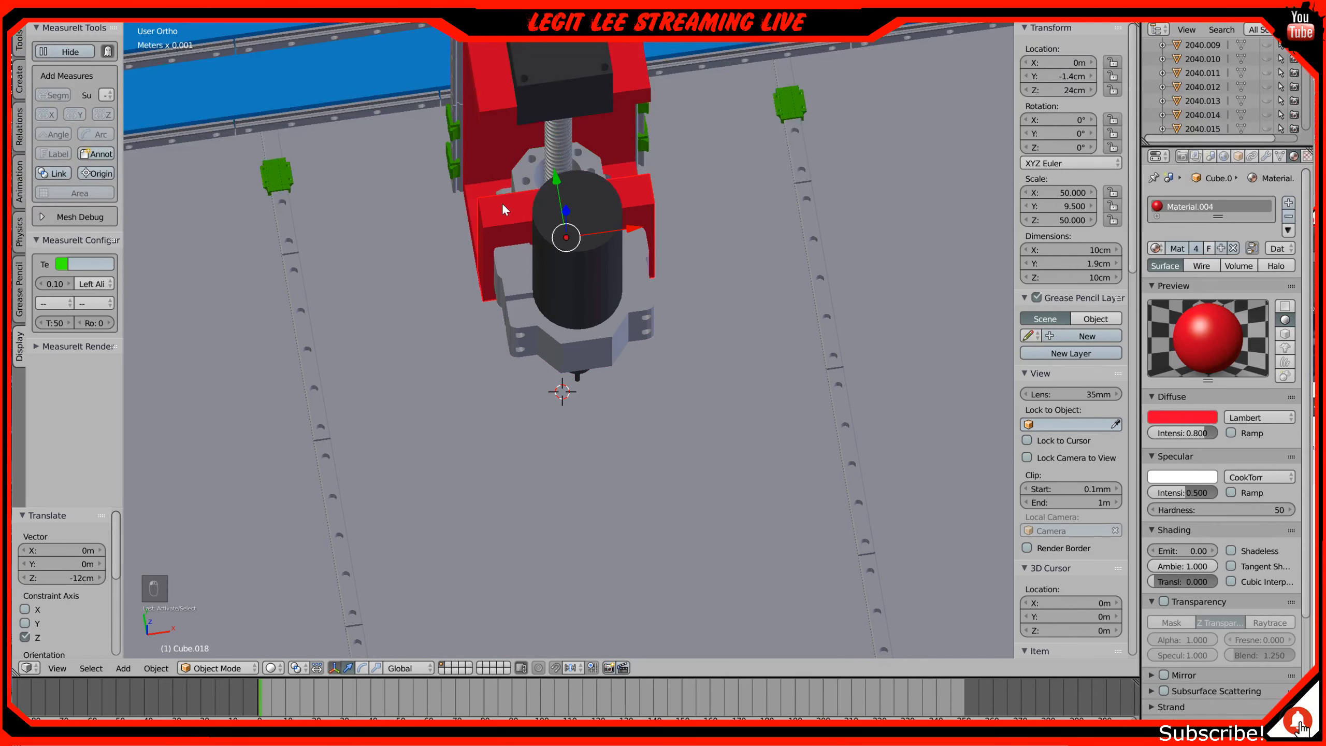
{"action": "key", "text": "KP_7"}
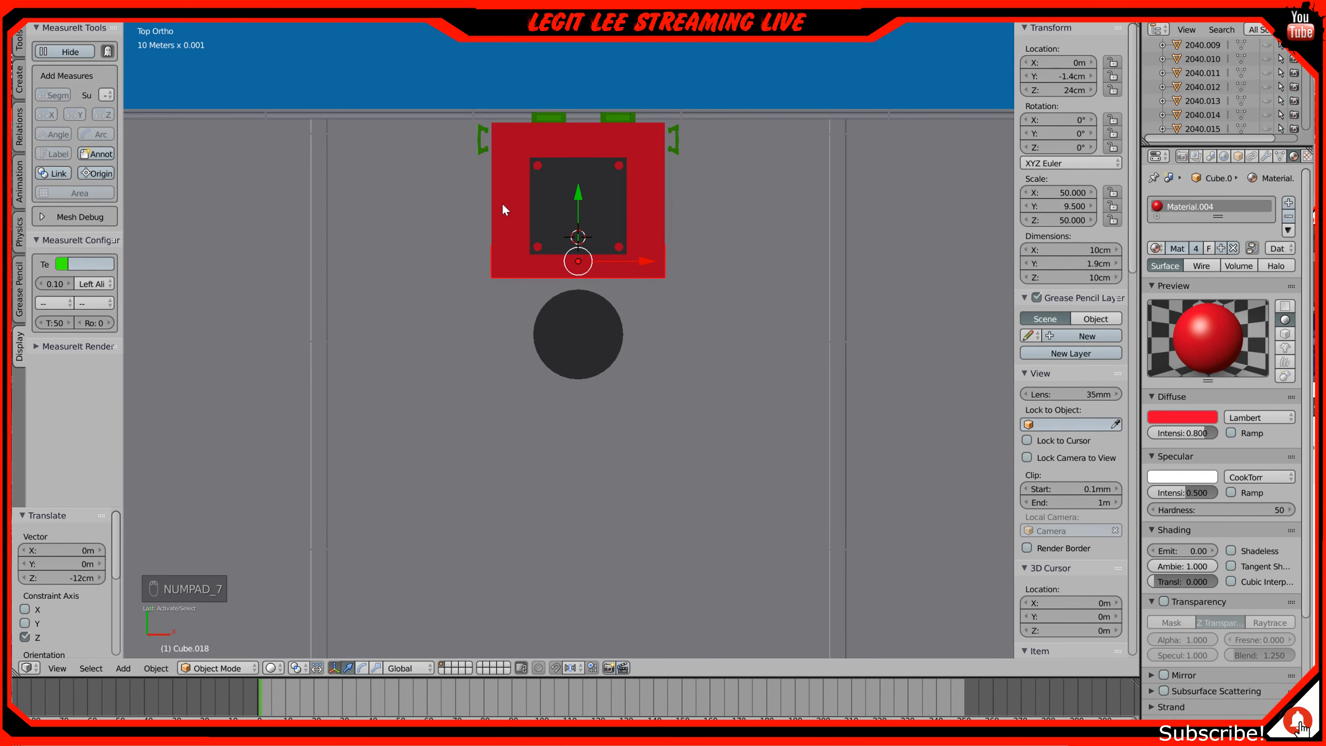
{"action": "key", "text": "shift+d"}
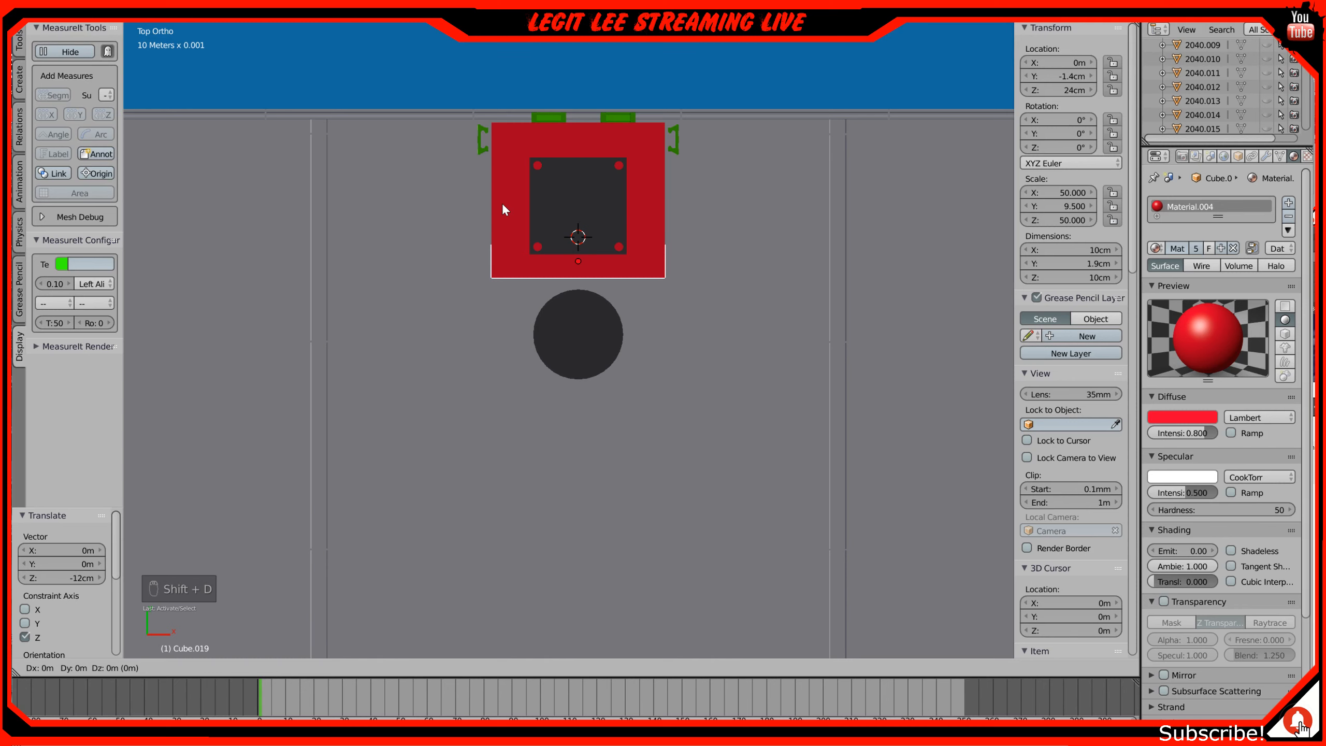
{"action": "type", "text": "r90"}
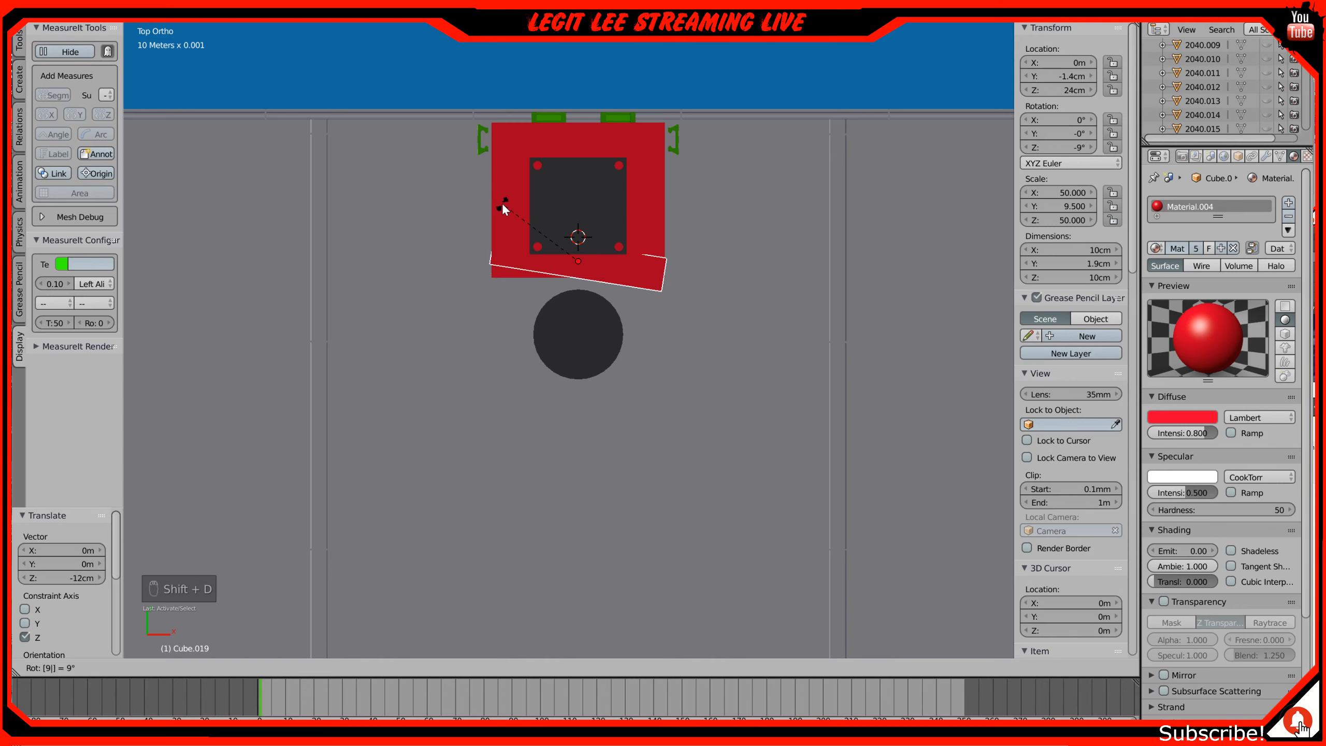
{"action": "key", "text": "Return"}
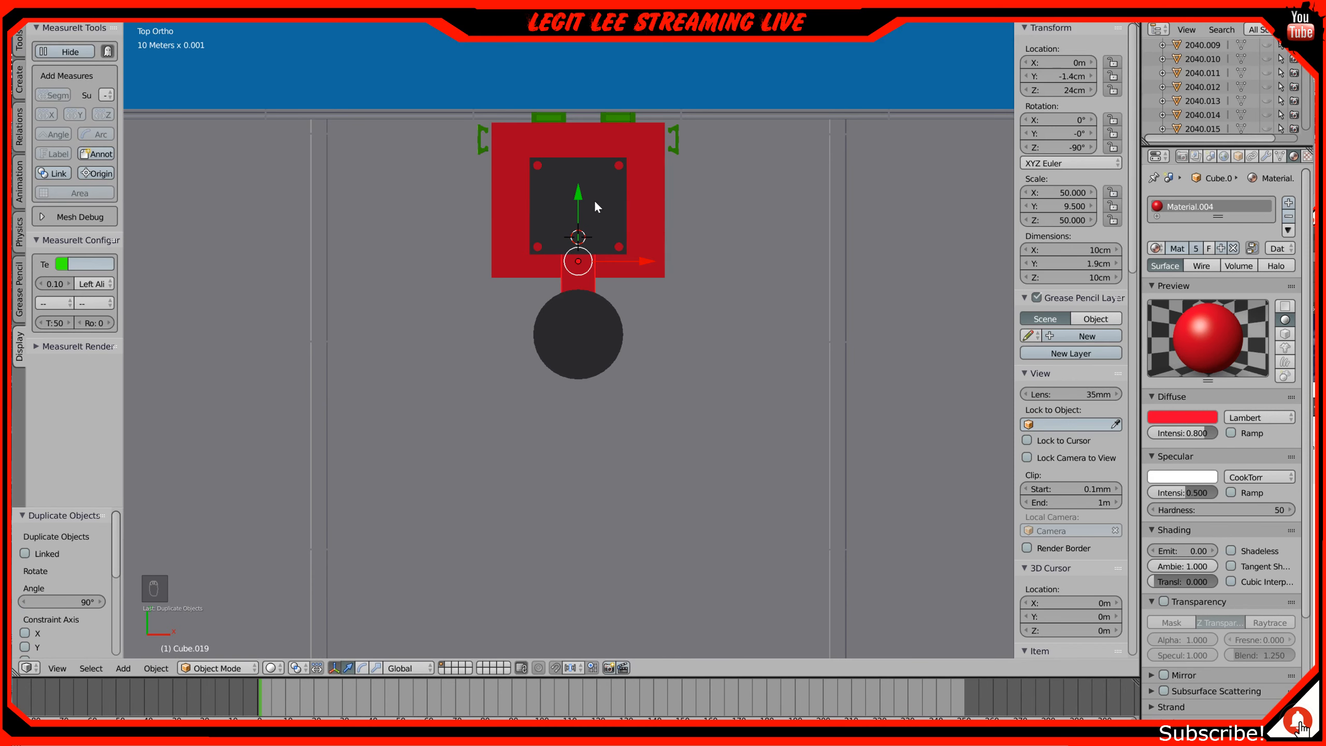
Step: Move the rotated plate copy to Y 1.6 cm and -7 cm along X, beside the carriage
{"action": "key", "text": "z"}
{"action": "key", "text": "g"}
{"action": "key", "text": "y"}
{"action": "left_click_drag", "start_coordinate": [578, 166], "coordinate": [579, 136]}
{"action": "left_click_drag", "start_coordinate": [647, 210], "coordinate": [528, 202]}
Step: Shift the side plate 2 mm along X toward the neighbouring green slide block
{"action": "scroll", "coordinate": [423, 156], "scroll_direction": "up", "scroll_amount": 4}
{"action": "middle_click_drag", "start_coordinate": [422, 144], "coordinate": [637, 448], "text": "shift"}
{"action": "scroll", "coordinate": [593, 342], "scroll_direction": "up", "scroll_amount": 3}
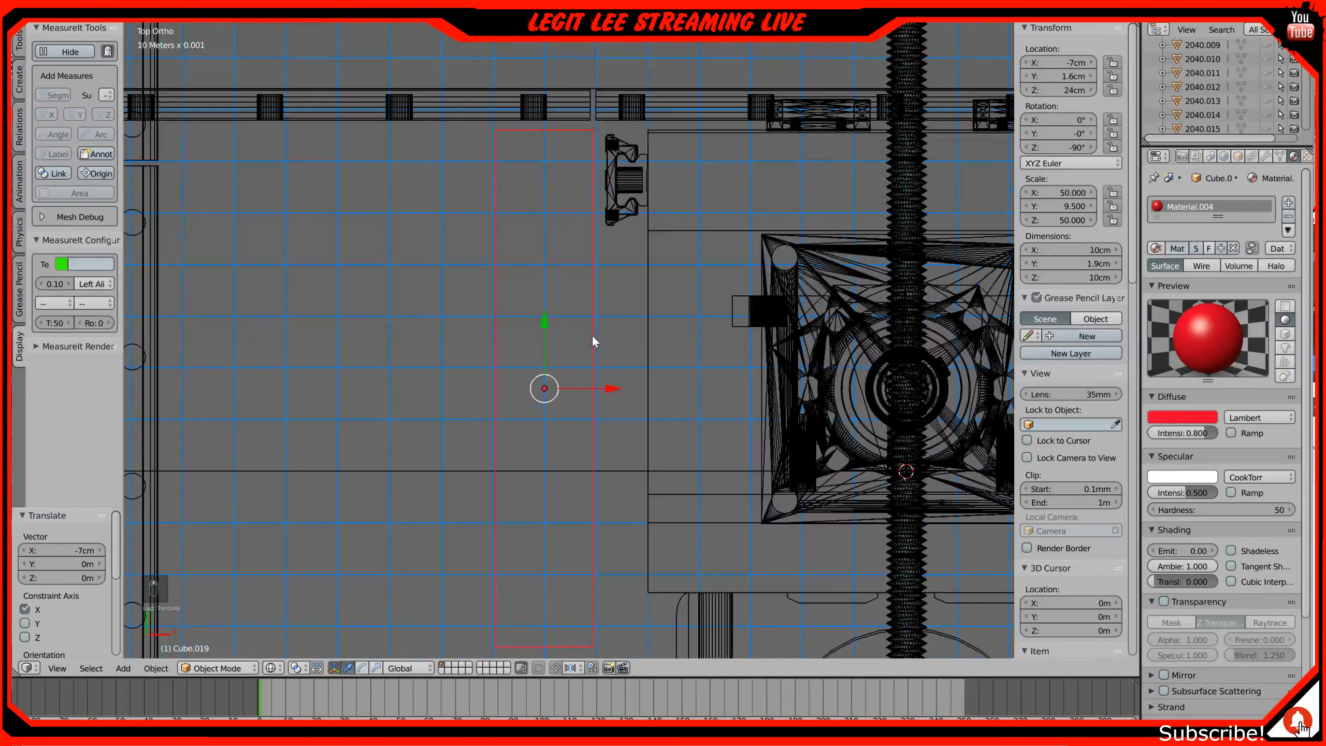
{"action": "scroll", "coordinate": [592, 341], "scroll_direction": "up", "scroll_amount": 1}
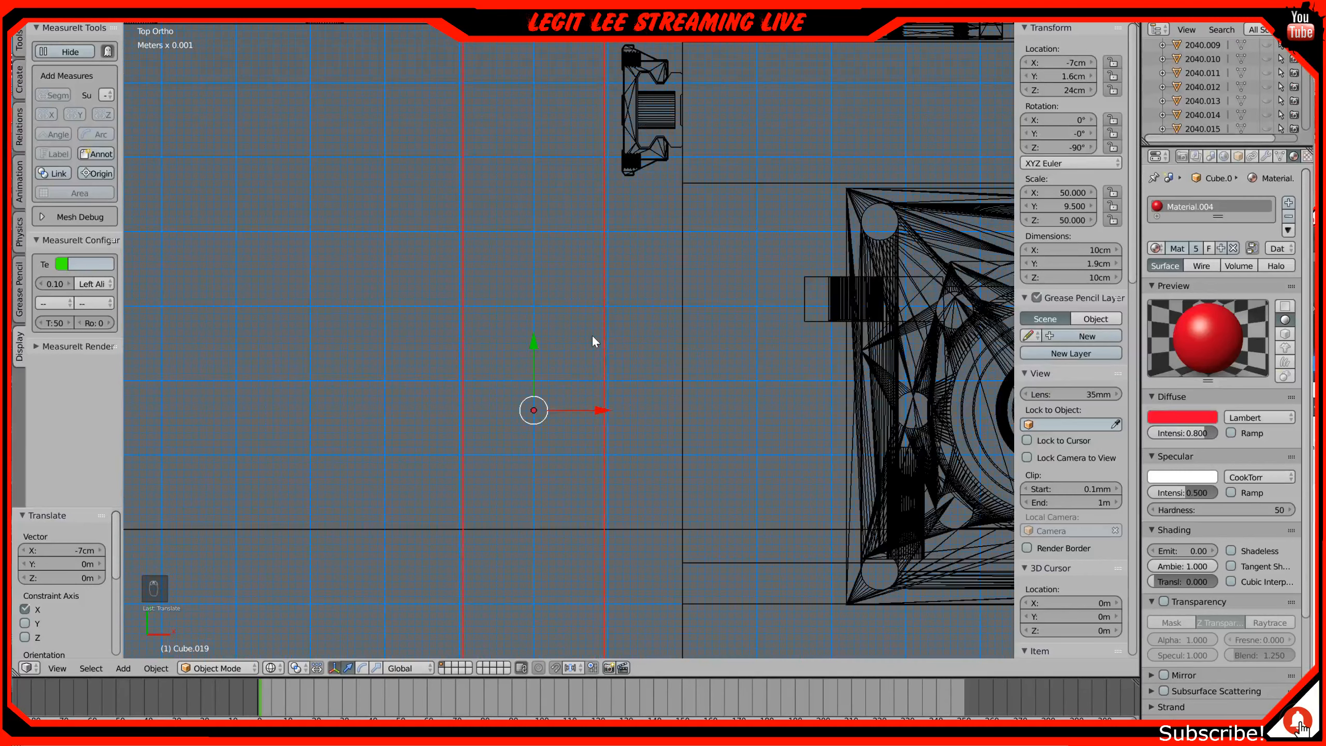
{"action": "left_click_drag", "start_coordinate": [603, 411], "coordinate": [619, 409]}
{"action": "scroll", "coordinate": [620, 409], "scroll_direction": "down", "scroll_amount": 4}
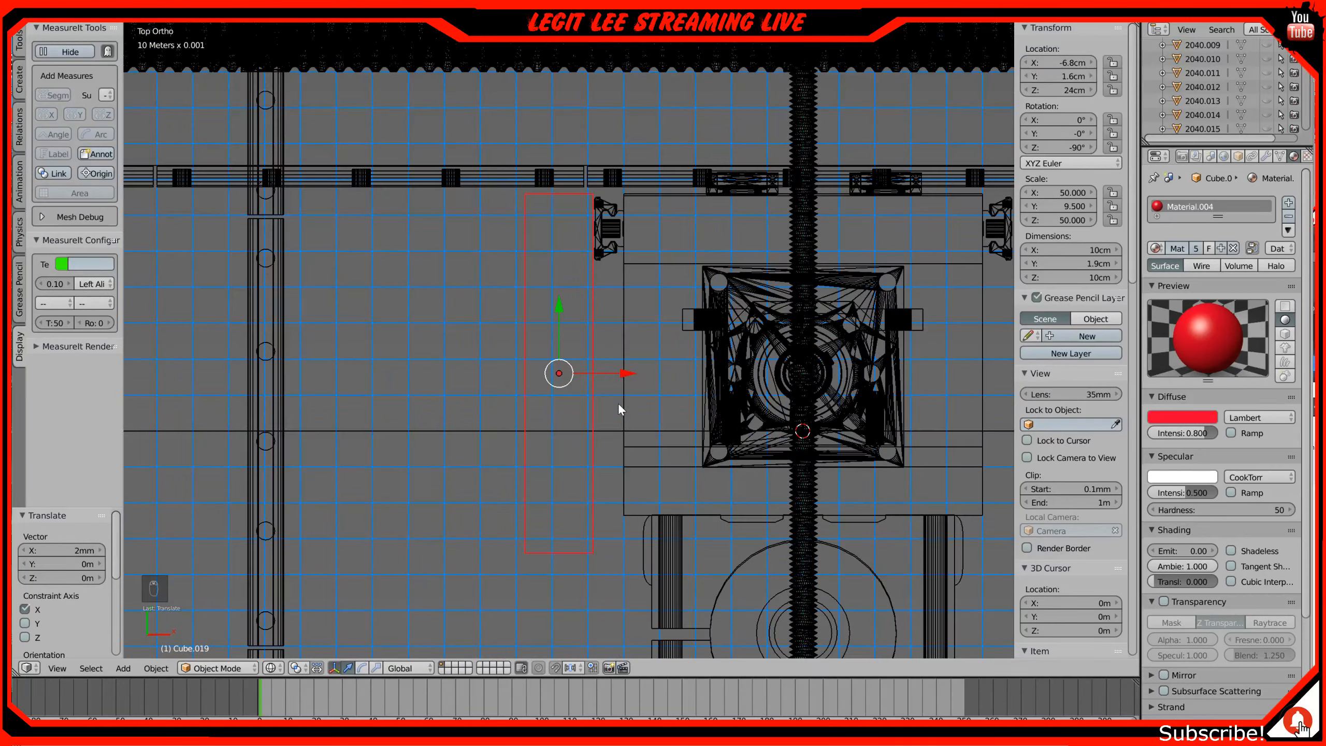
{"action": "scroll", "coordinate": [619, 405], "scroll_direction": "down", "scroll_amount": 1}
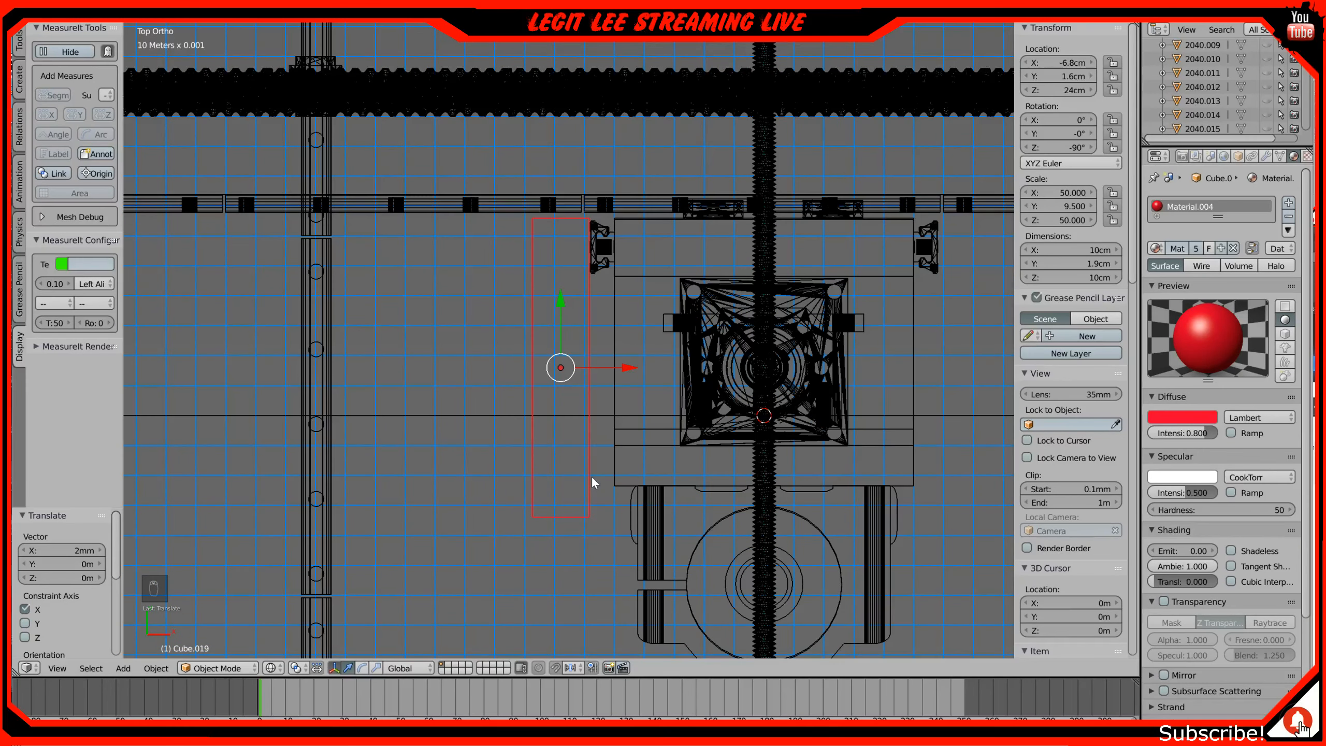
Step: Shorten the side plate by moving its spindle-side vertices 1 cm along Y toward the slide blocks
{"action": "key", "text": "KP_3"}
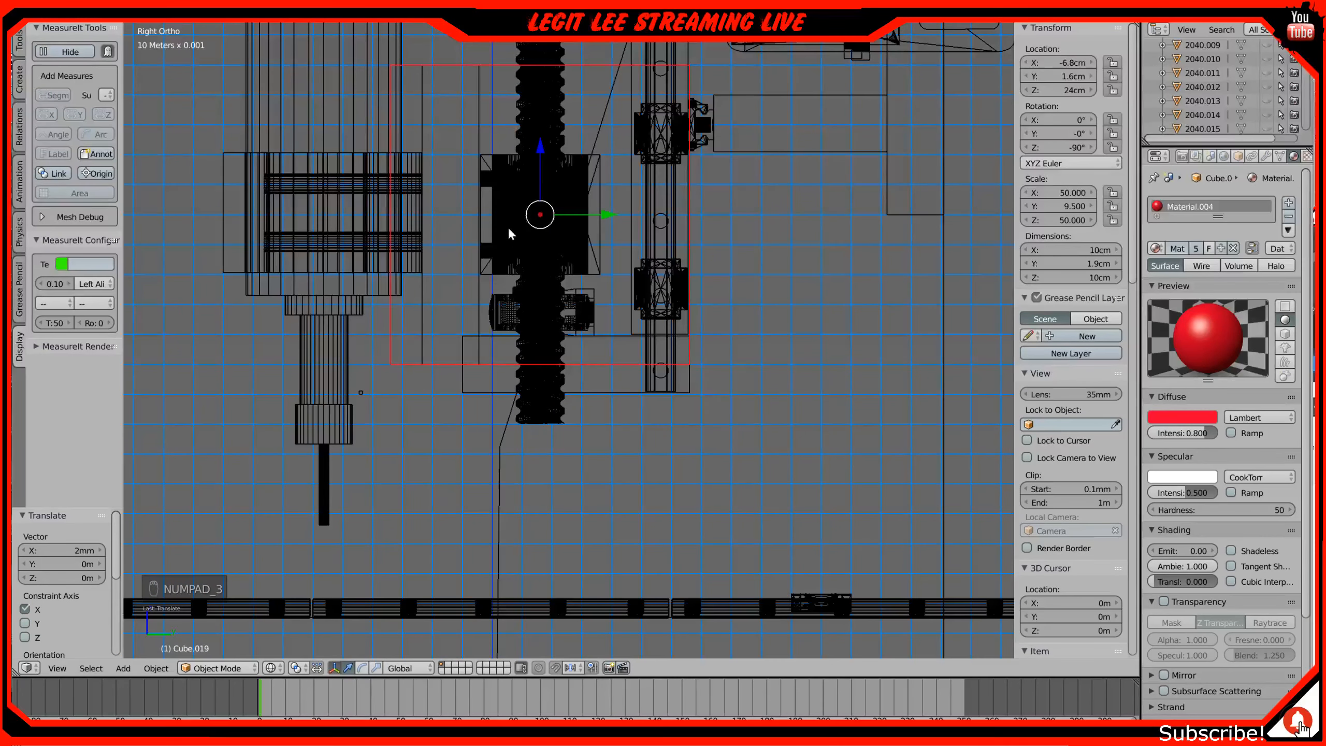
{"action": "key", "text": "Tab"}
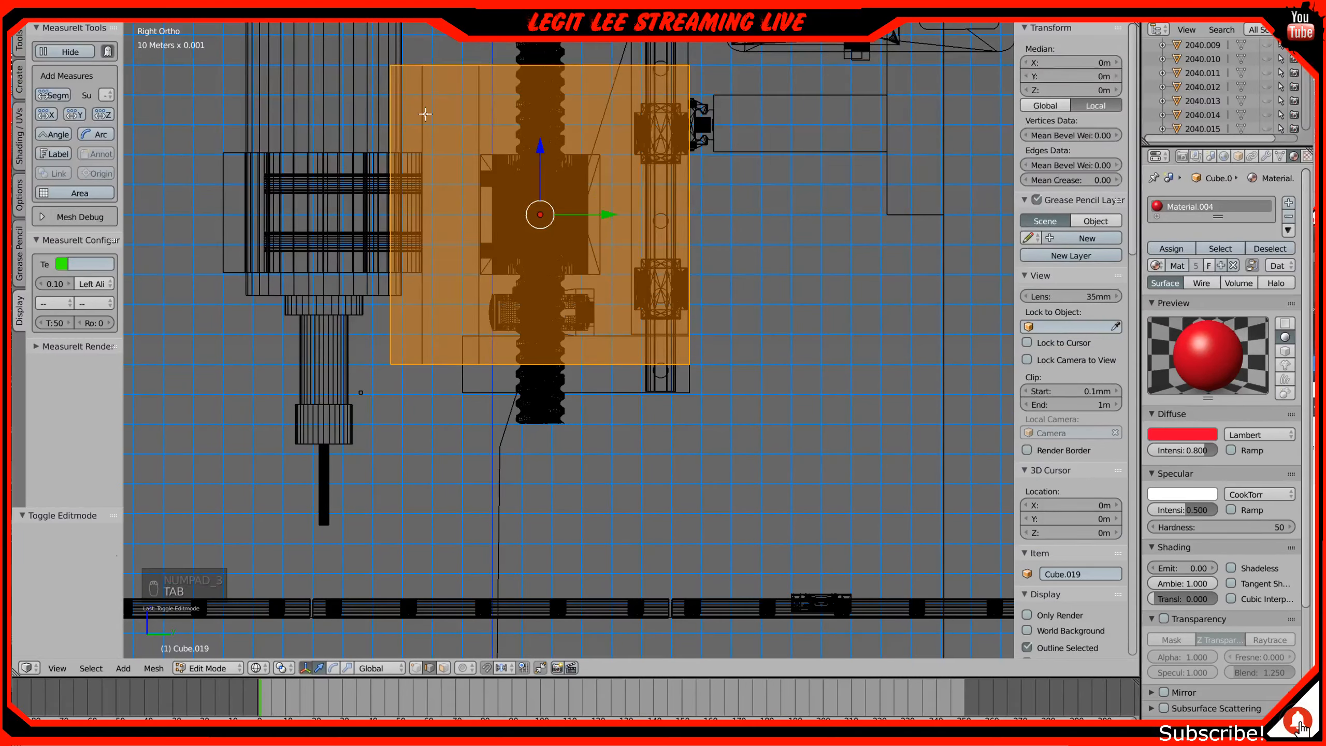
{"action": "key", "text": "a"}
{"action": "key", "text": "a"}
{"action": "key", "text": "b"}
{"action": "left_click_drag", "start_coordinate": [296, 24], "coordinate": [422, 407]}
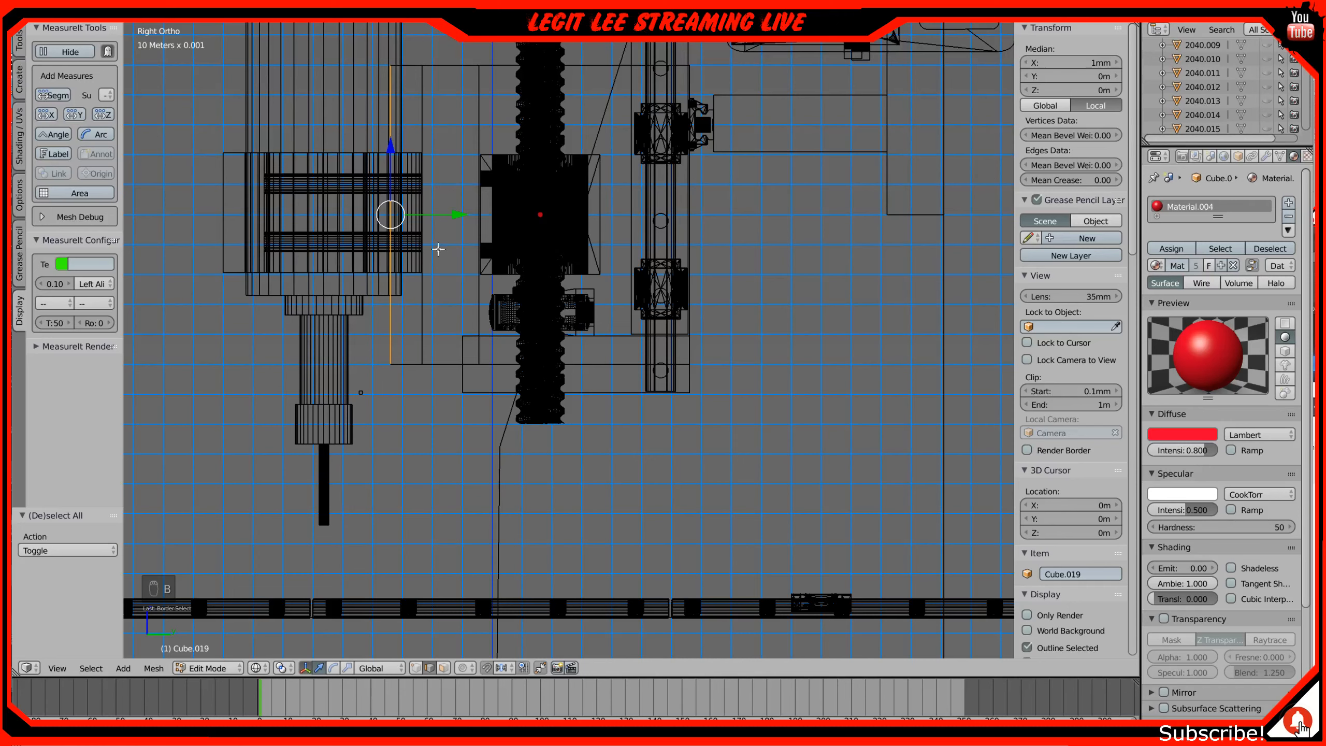
{"action": "key", "text": "g"}
{"action": "key", "text": "y"}
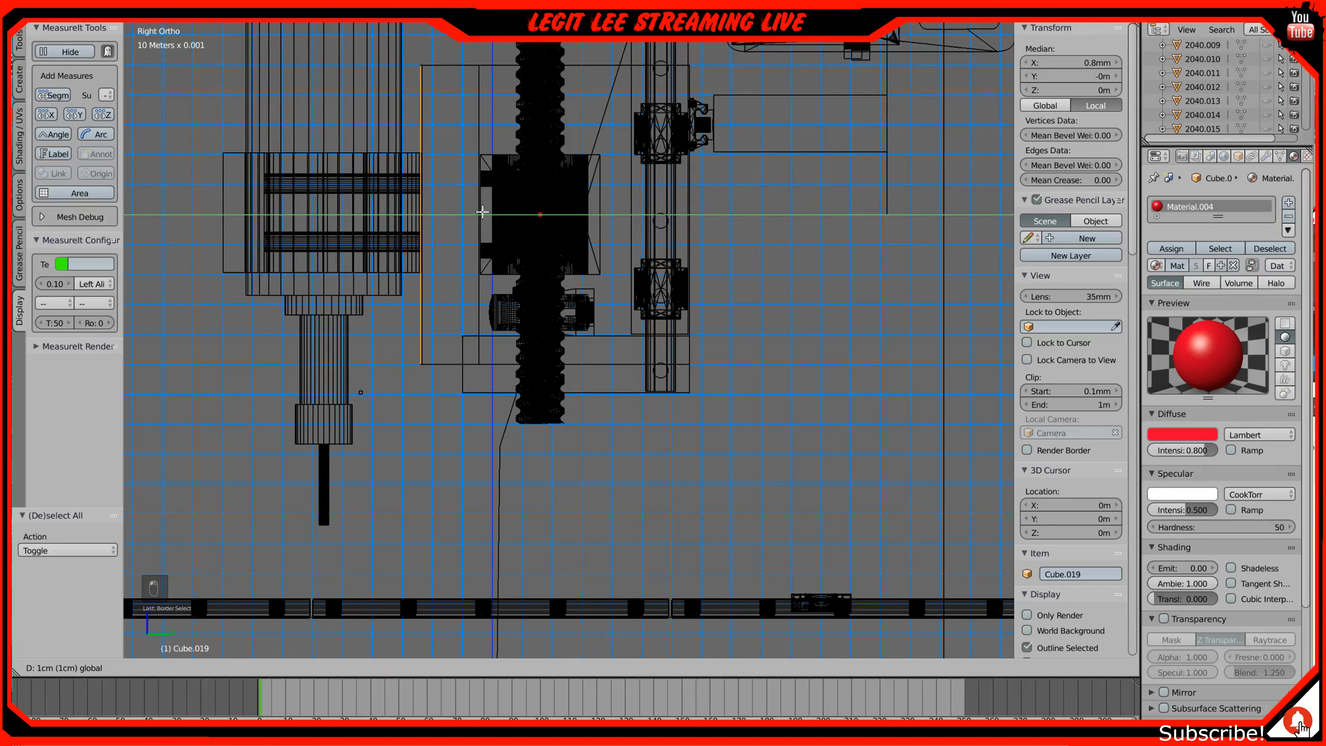
{"action": "left_click", "coordinate": [481, 211]}
{"action": "key", "text": "a"}
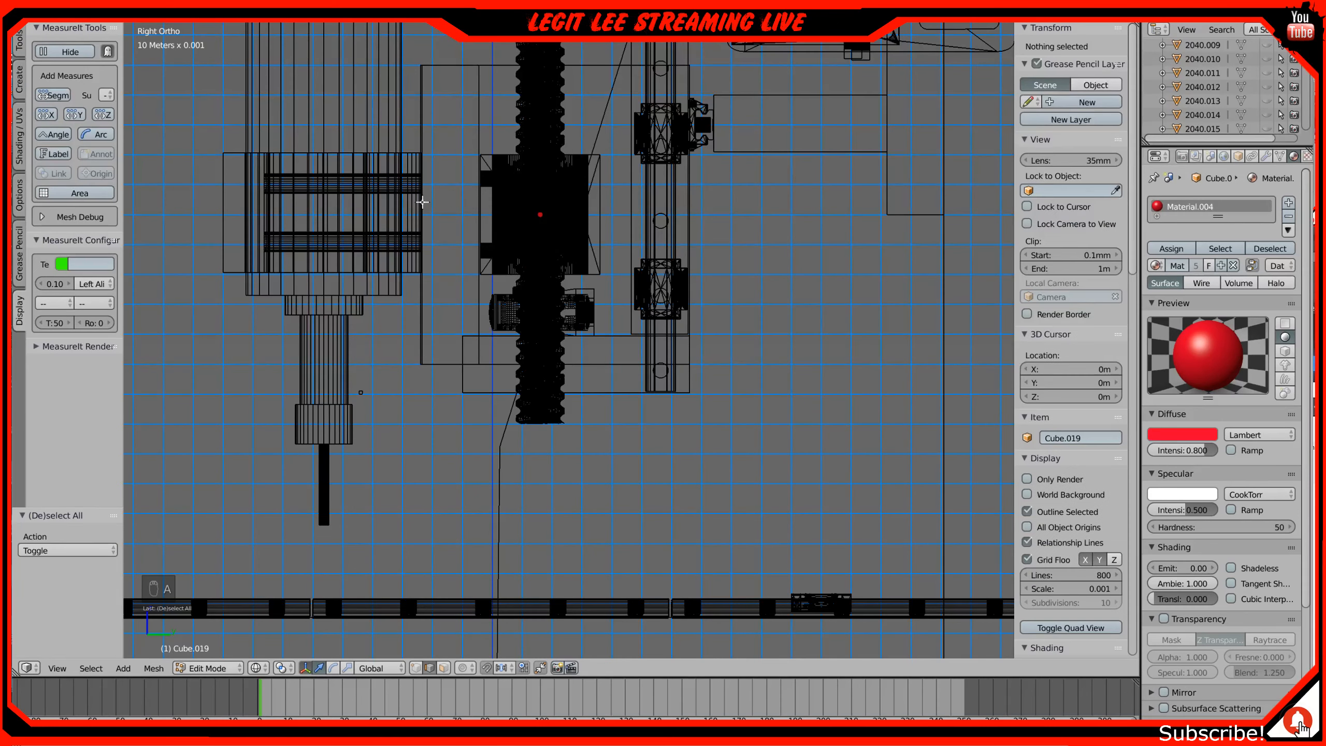
{"action": "key", "text": "Tab"}
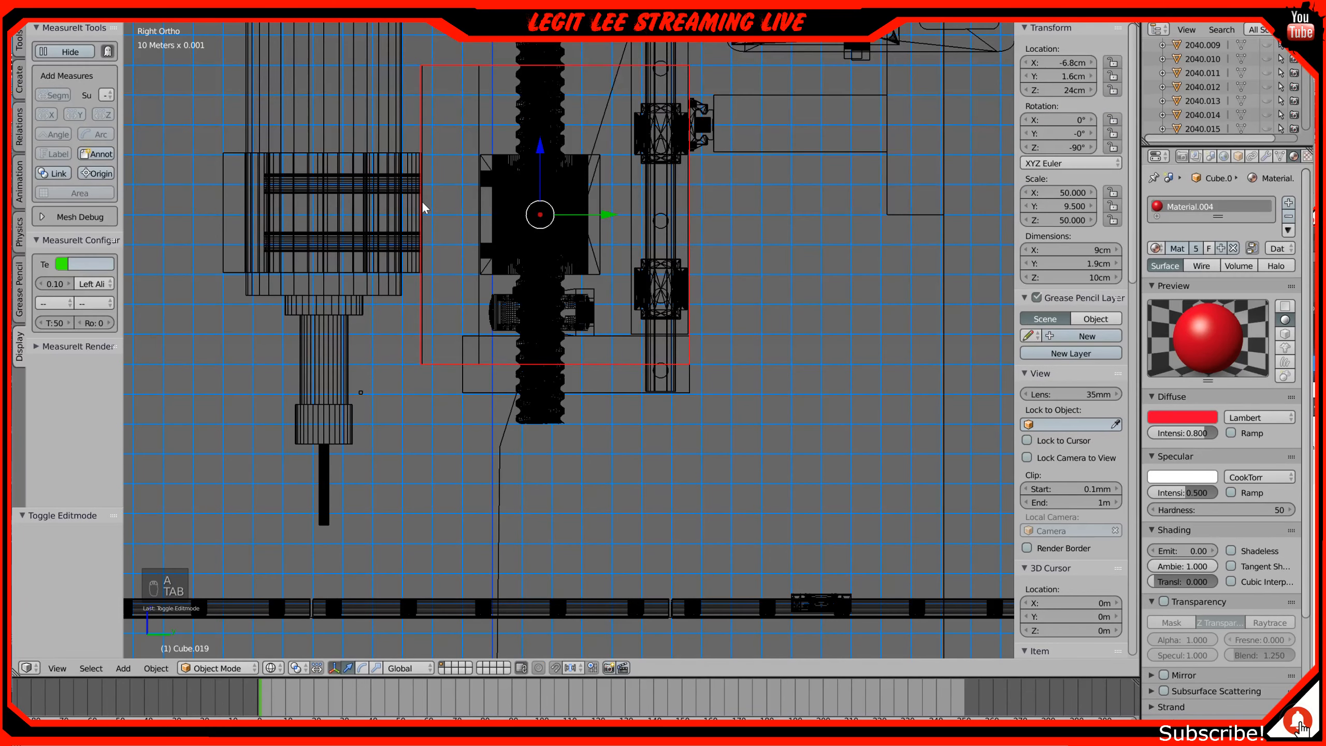
{"action": "middle_click_drag", "start_coordinate": [423, 205], "coordinate": [471, 238]}
{"action": "key", "text": "KP_7"}
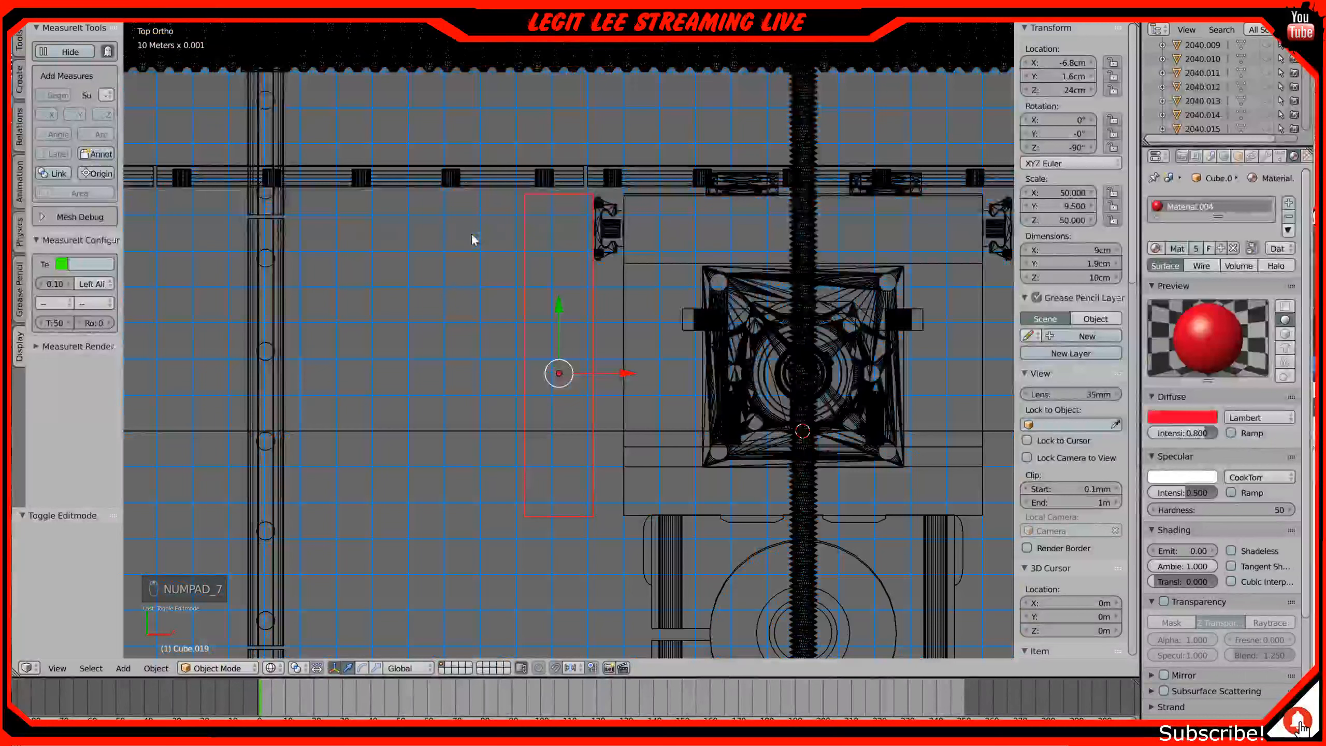
{"action": "scroll", "coordinate": [554, 276], "scroll_direction": "down", "scroll_amount": 2}
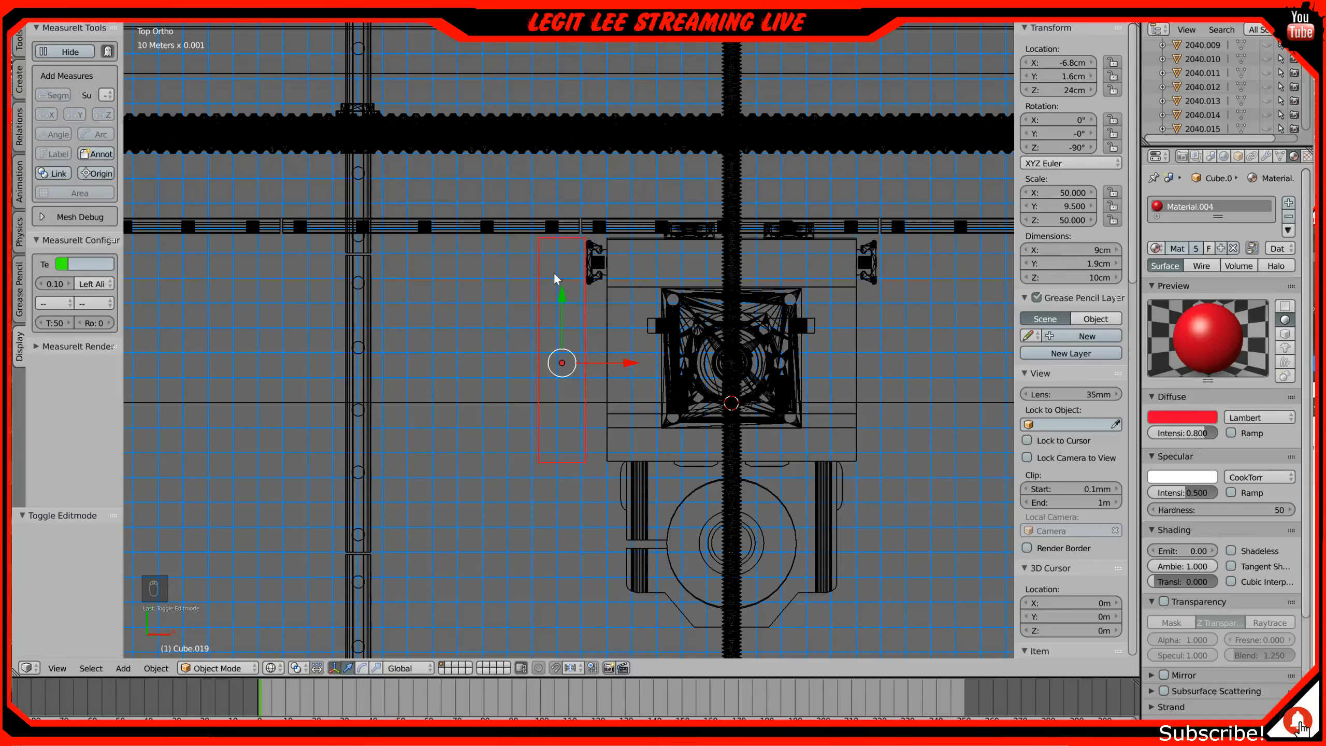
{"action": "key", "text": "shift+a"}
{"action": "mouse_move", "coordinate": [554, 276]}
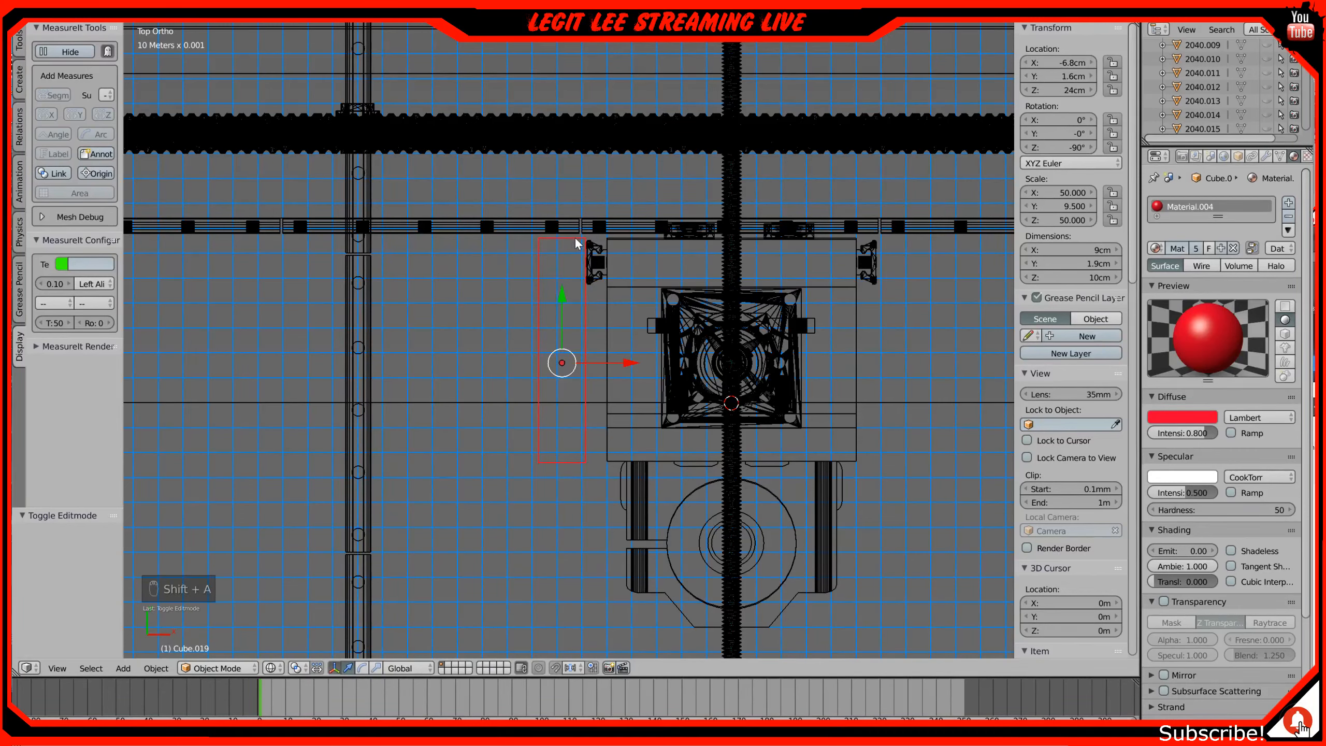
Step: Duplicate the side plate and move the copy 13 cm along X to the opposite side of the carriage
{"action": "key", "text": "shift+d"}
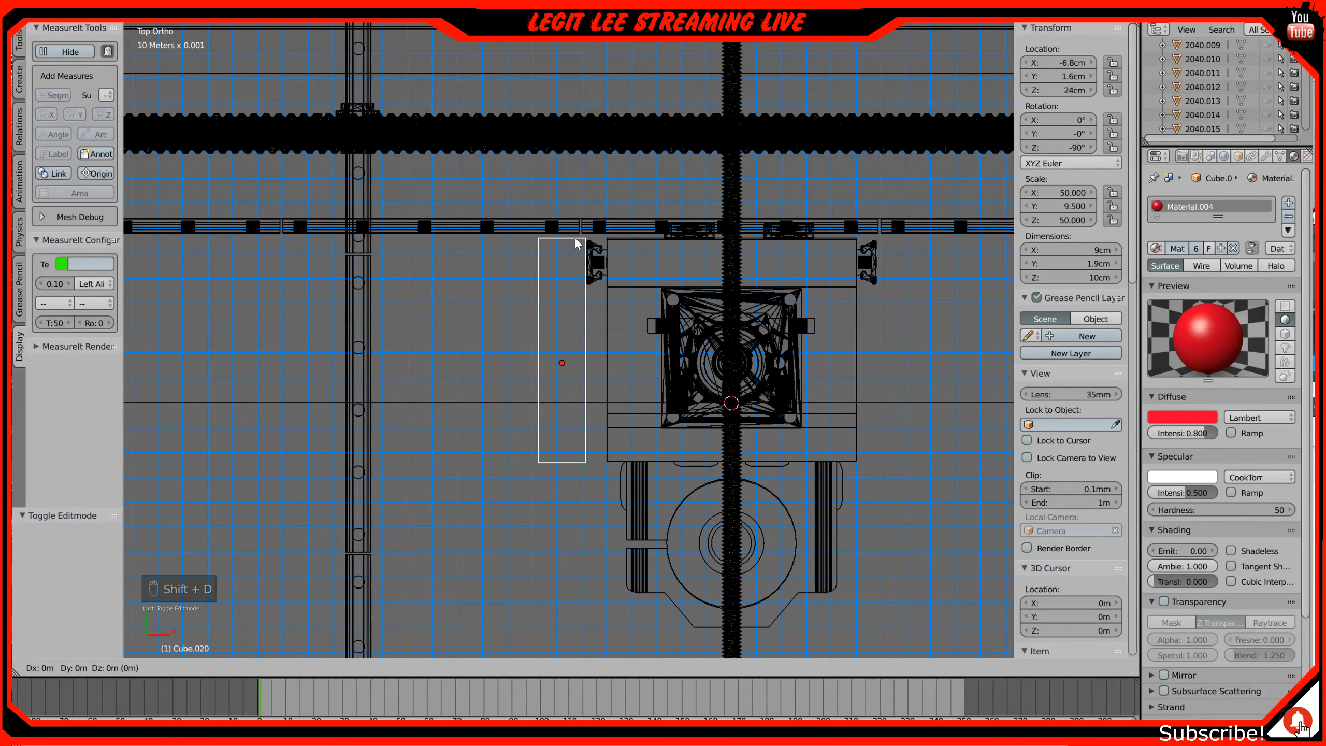
{"action": "key", "text": "x"}
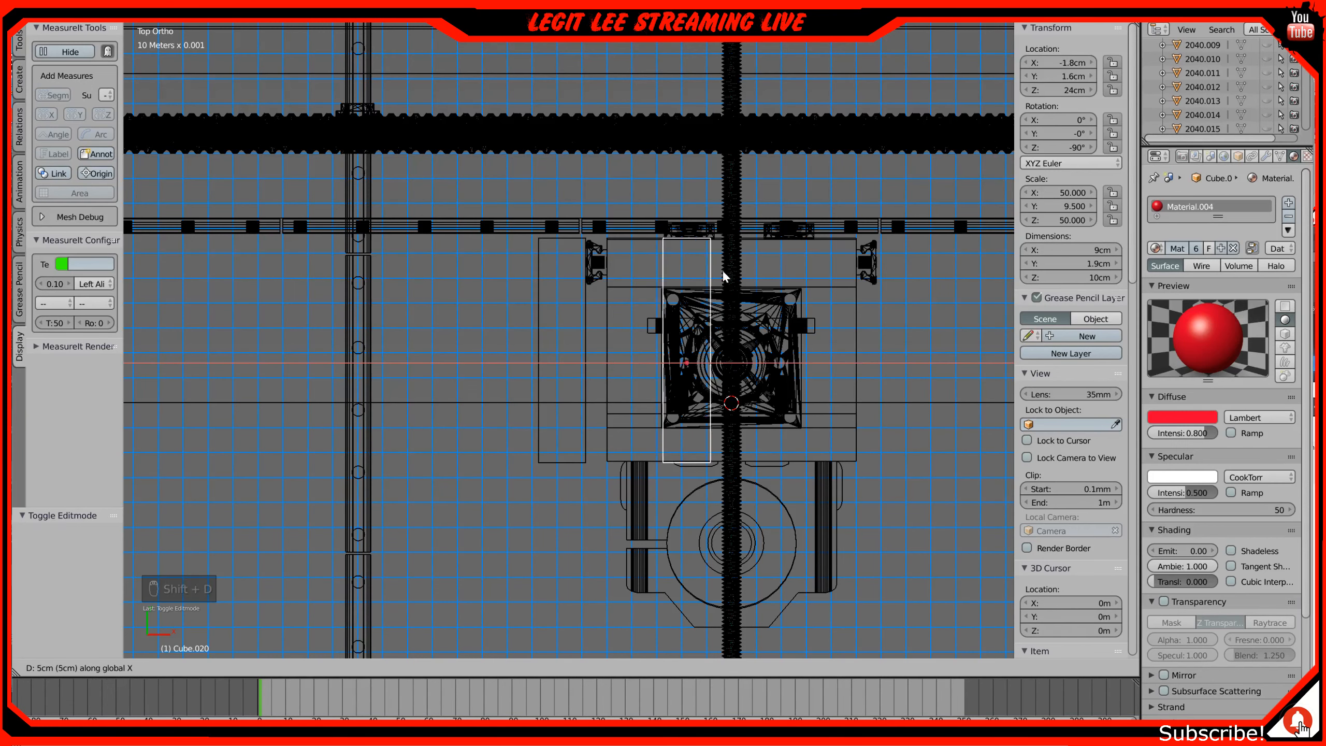
{"action": "left_click", "coordinate": [908, 287]}
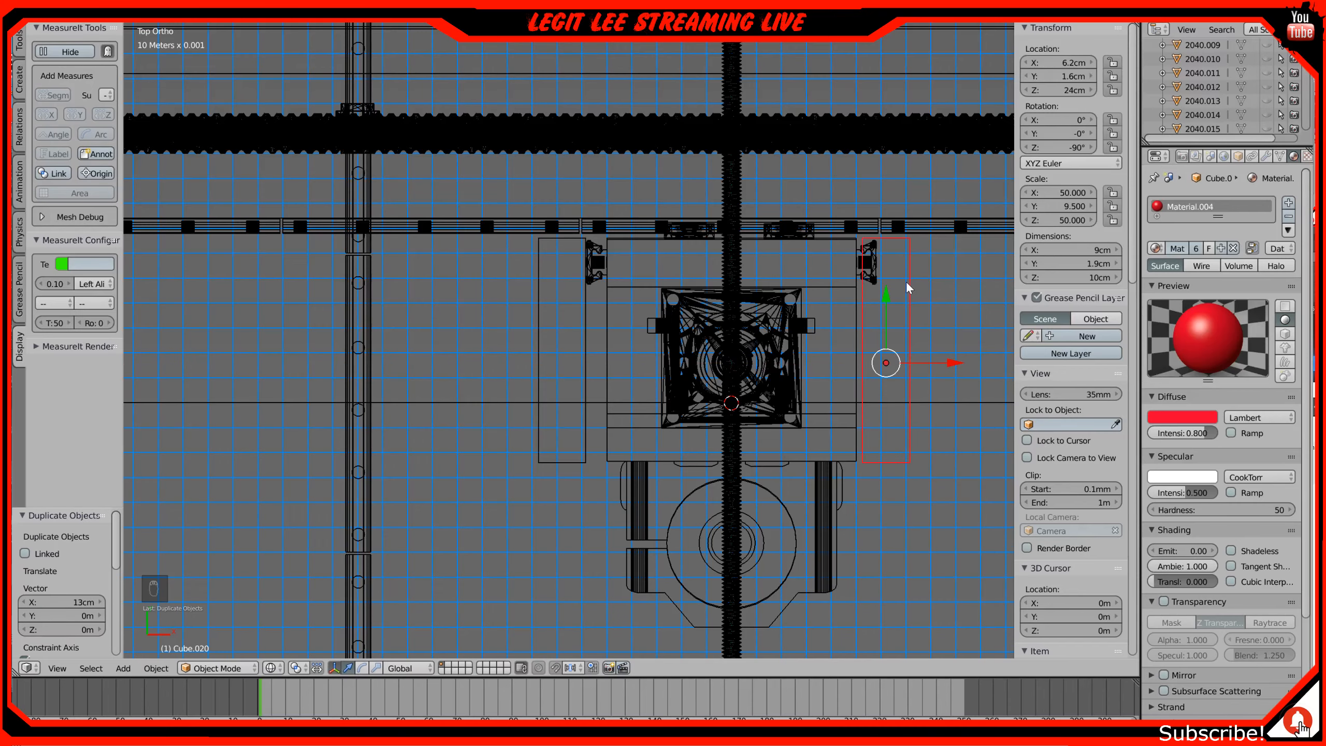
Step: Shift the side plate copy 6 mm along X against the neighbouring green slide block and check both side plates in shaded view
{"action": "scroll", "coordinate": [686, 242], "scroll_direction": "up", "scroll_amount": 4}
{"action": "scroll", "coordinate": [718, 268], "scroll_direction": "up", "scroll_amount": 1}
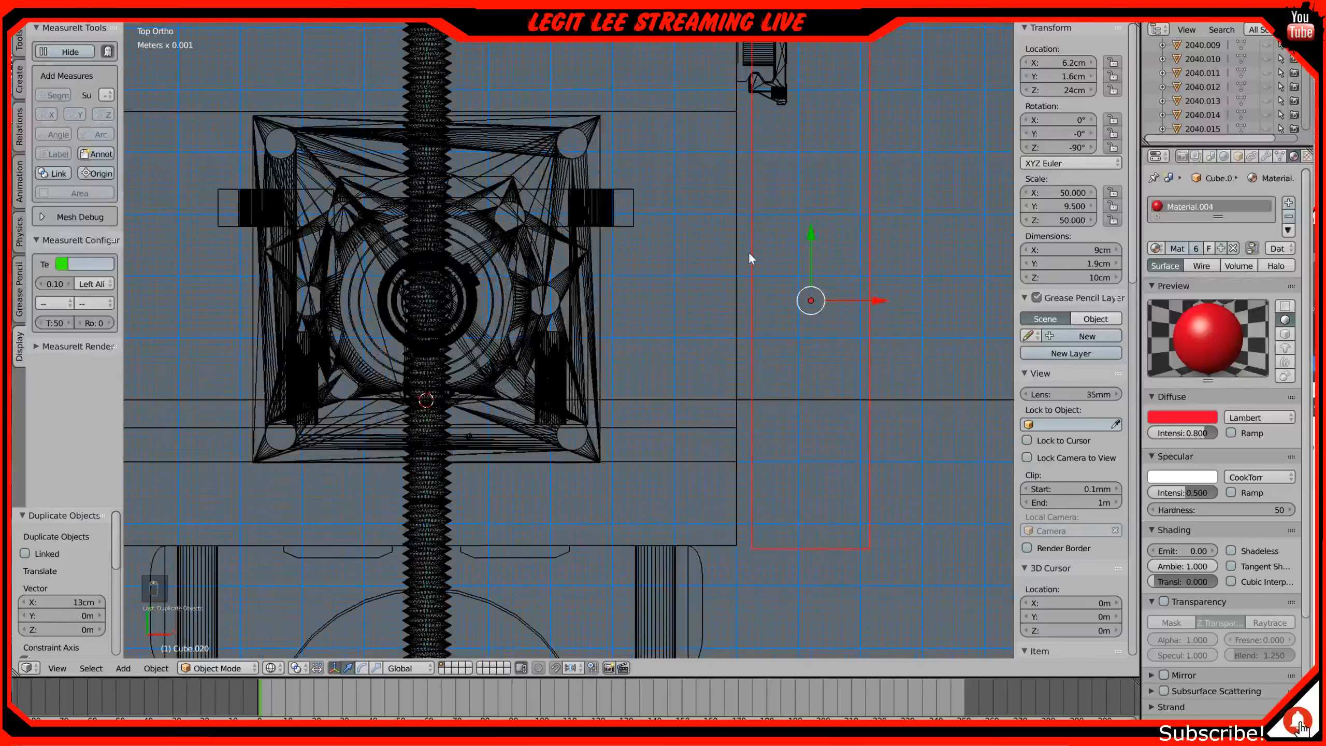
{"action": "middle_click_drag", "start_coordinate": [749, 254], "coordinate": [539, 353], "text": "shift"}
{"action": "left_click_drag", "start_coordinate": [669, 399], "coordinate": [706, 397]}
{"action": "scroll", "coordinate": [532, 339], "scroll_direction": "down", "scroll_amount": 2}
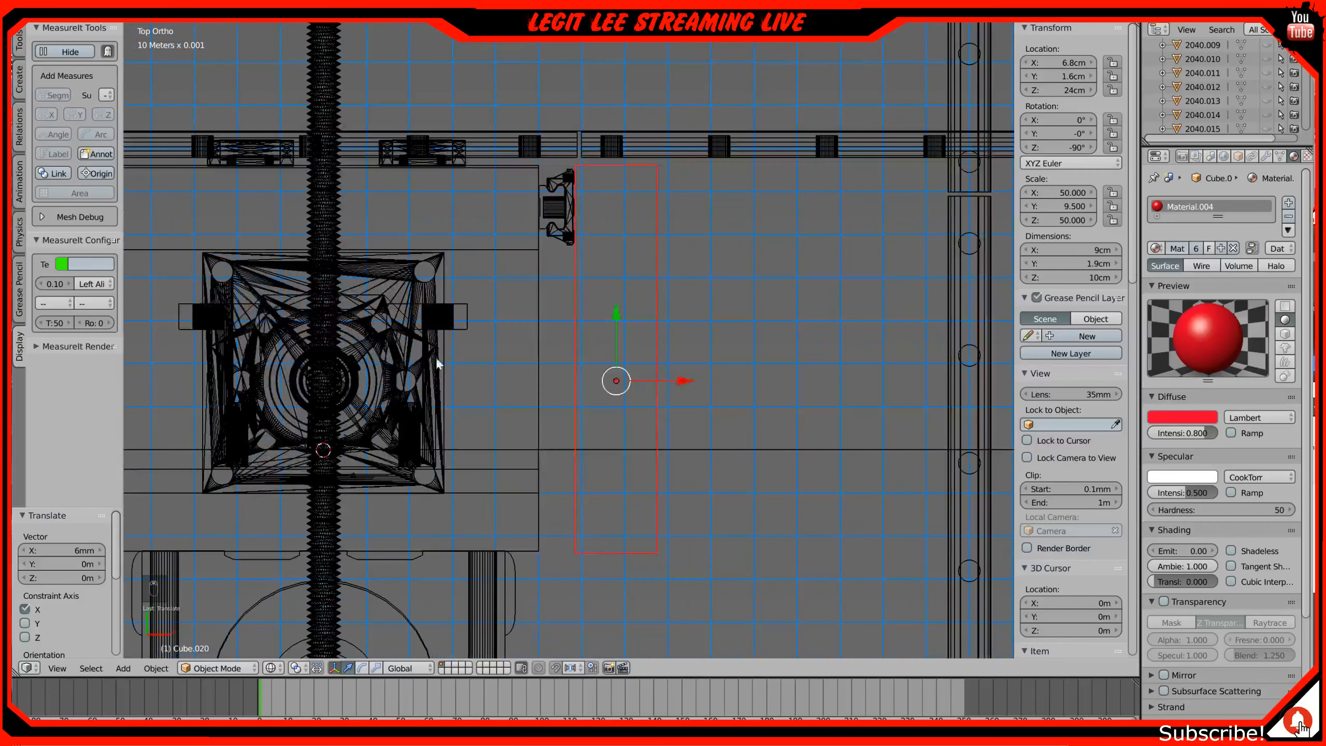
{"action": "middle_click_drag", "start_coordinate": [427, 359], "coordinate": [616, 343], "text": "shift"}
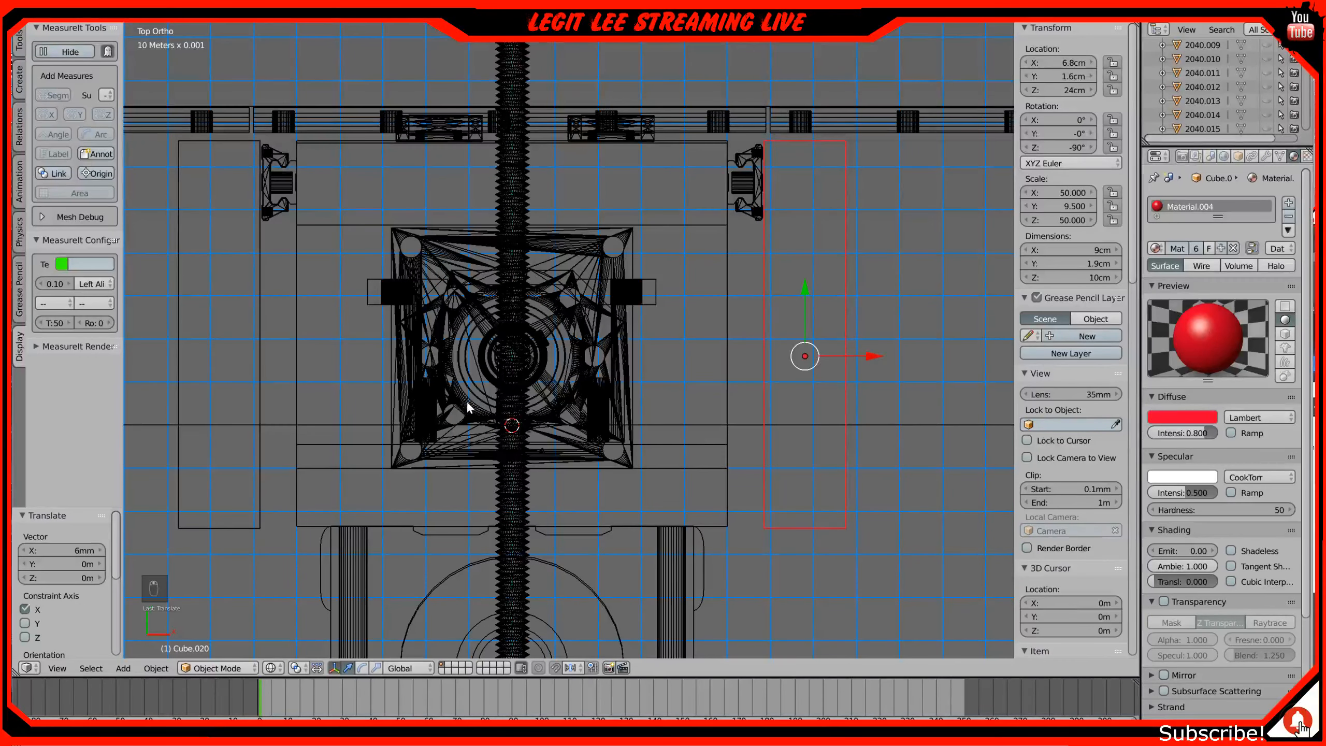
{"action": "key", "text": "z"}
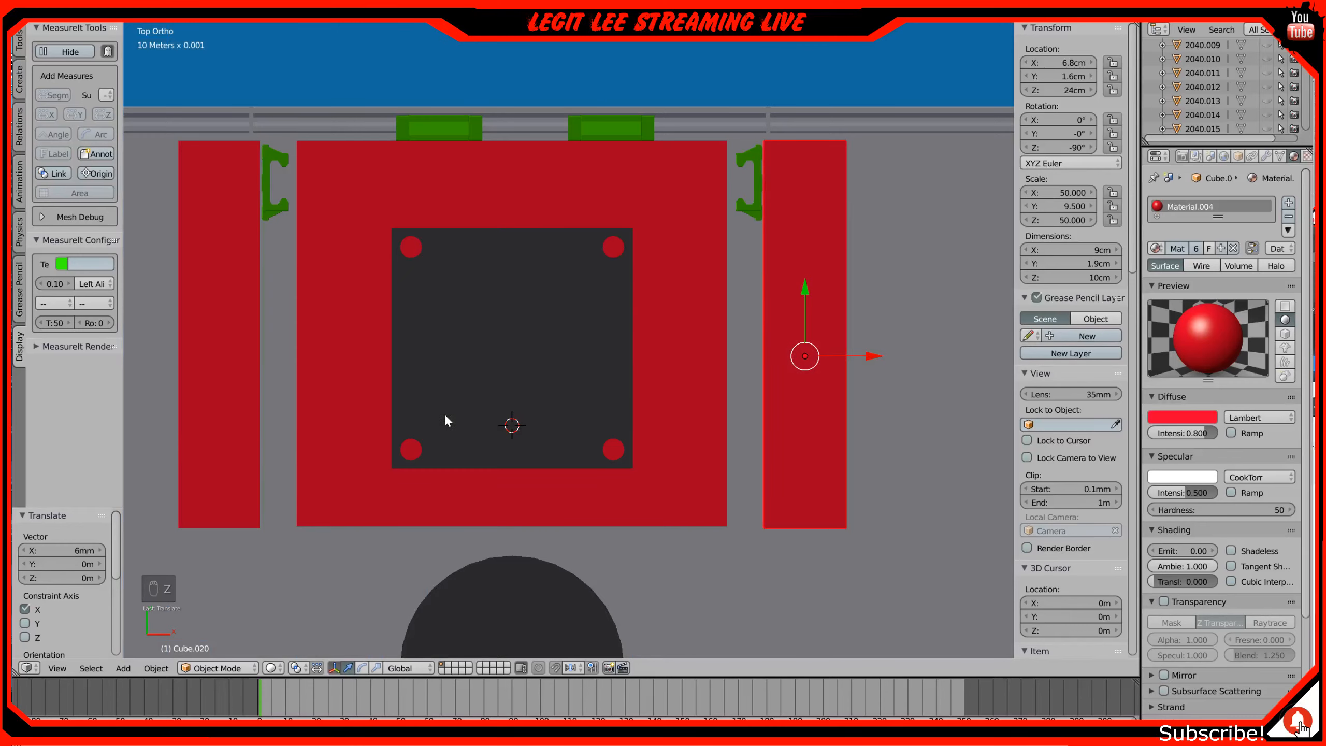
{"action": "middle_click_drag", "start_coordinate": [444, 414], "coordinate": [522, 331]}
{"action": "scroll", "coordinate": [523, 331], "scroll_direction": "down", "scroll_amount": 3}
{"action": "middle_click_drag", "start_coordinate": [455, 304], "coordinate": [432, 329]}
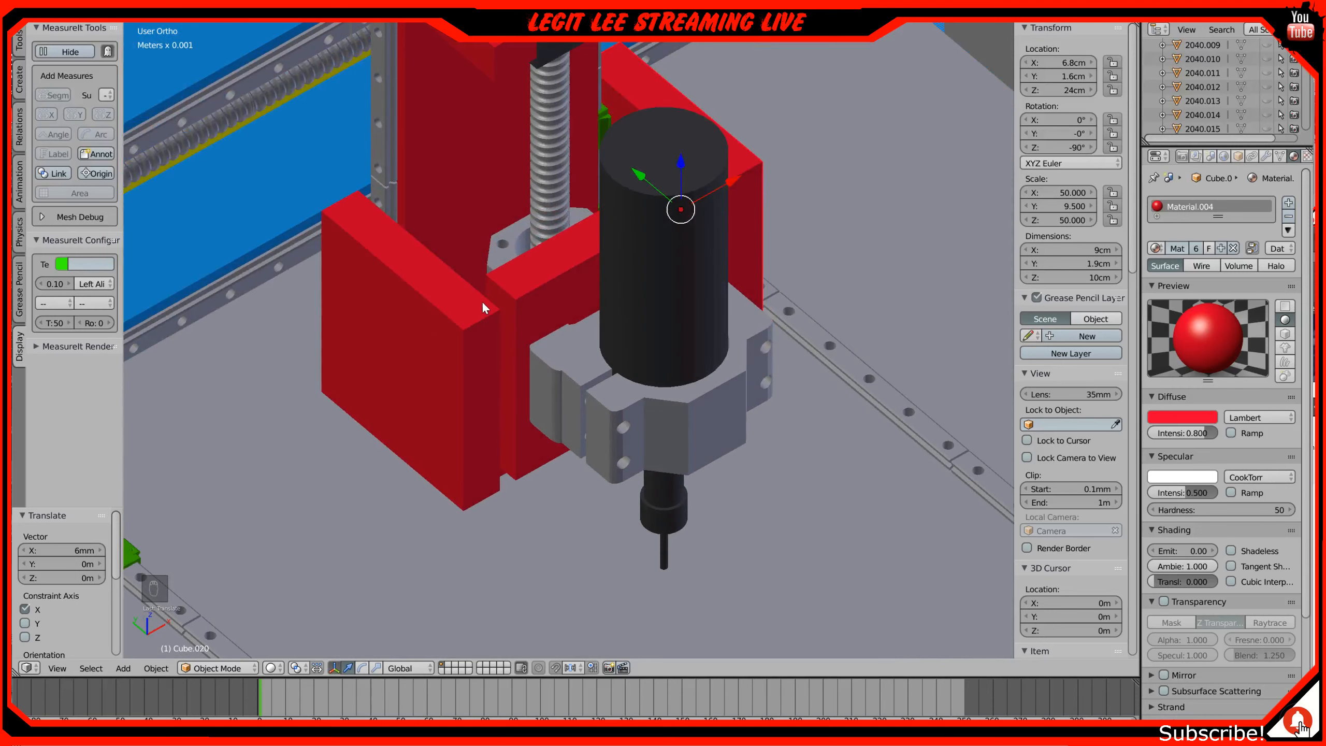
Step: Select only the vertices at the negative-X end of the front plate behind the spindle, working in edit mode from the top
{"action": "right_click", "coordinate": [525, 291]}
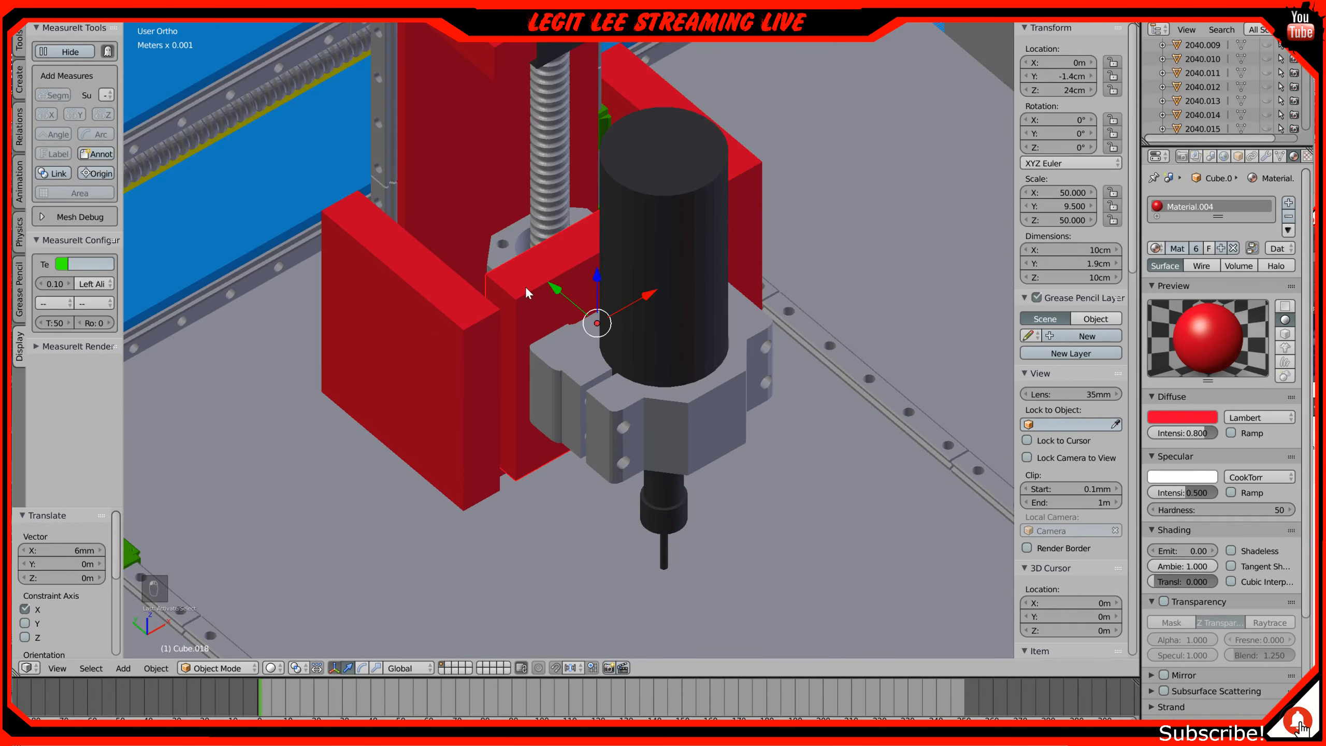
{"action": "key", "text": "KP_1"}
{"action": "key", "text": "KP_7"}
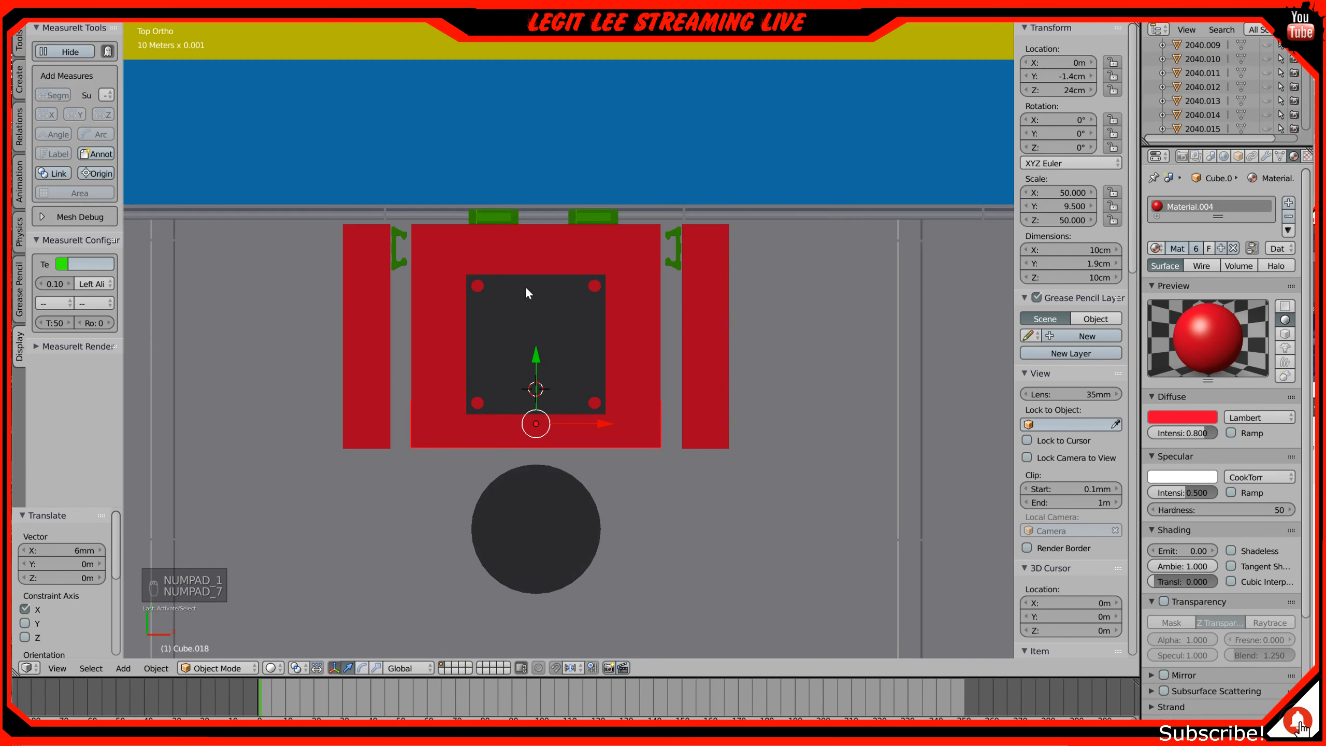
{"action": "key", "text": "z"}
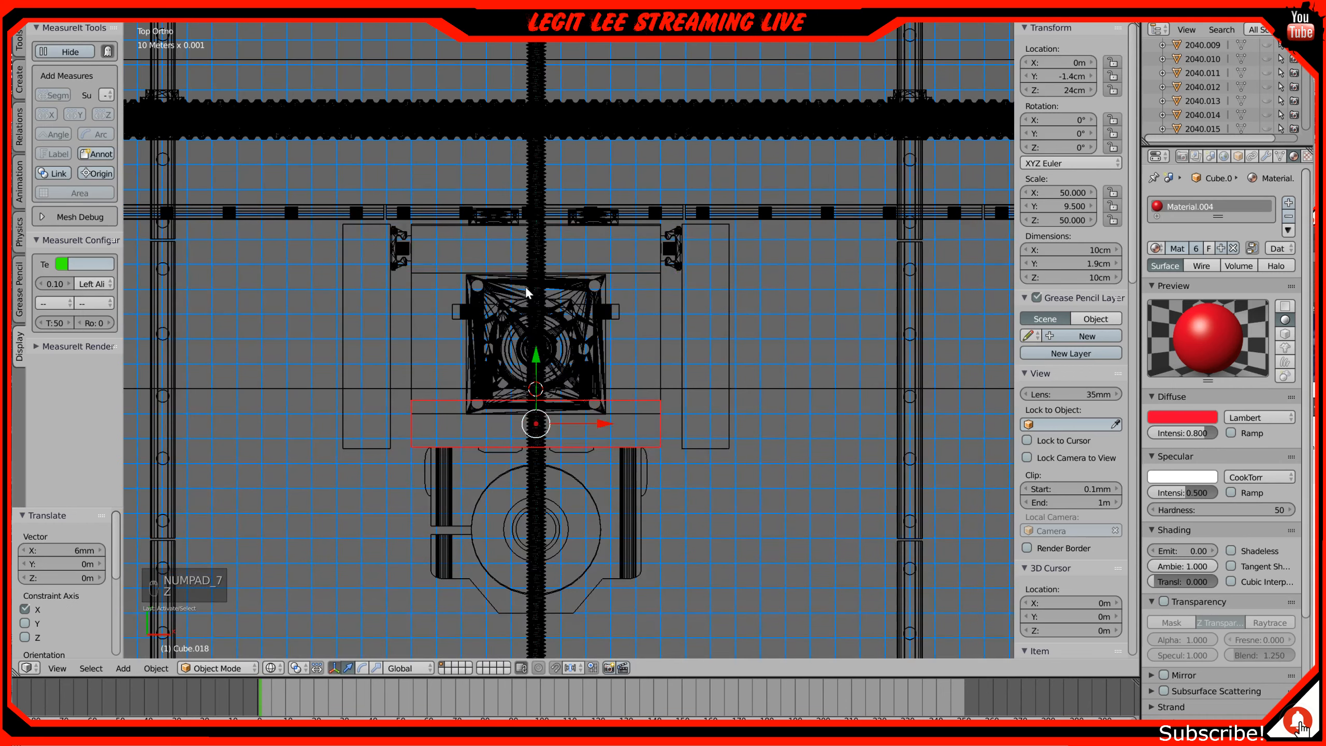
{"action": "key", "text": "Tab"}
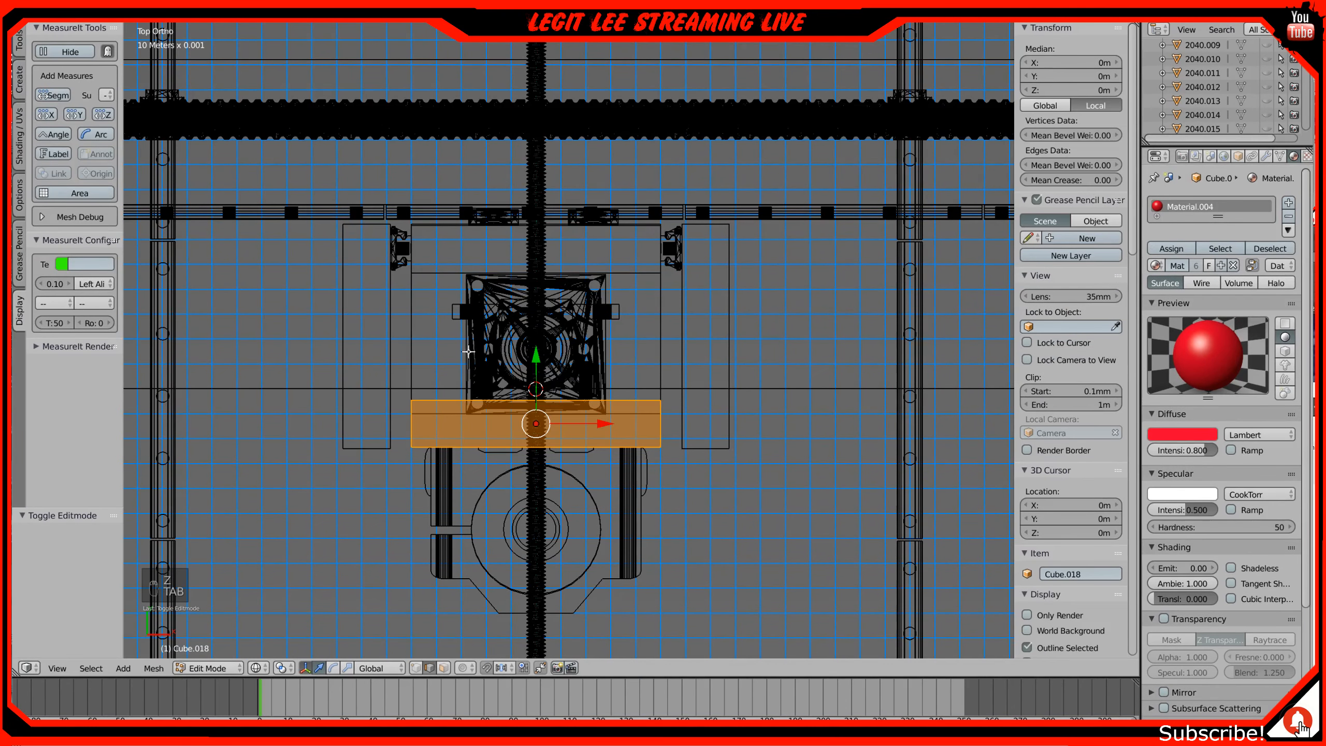
{"action": "key", "text": "a"}
{"action": "key", "text": "a"}
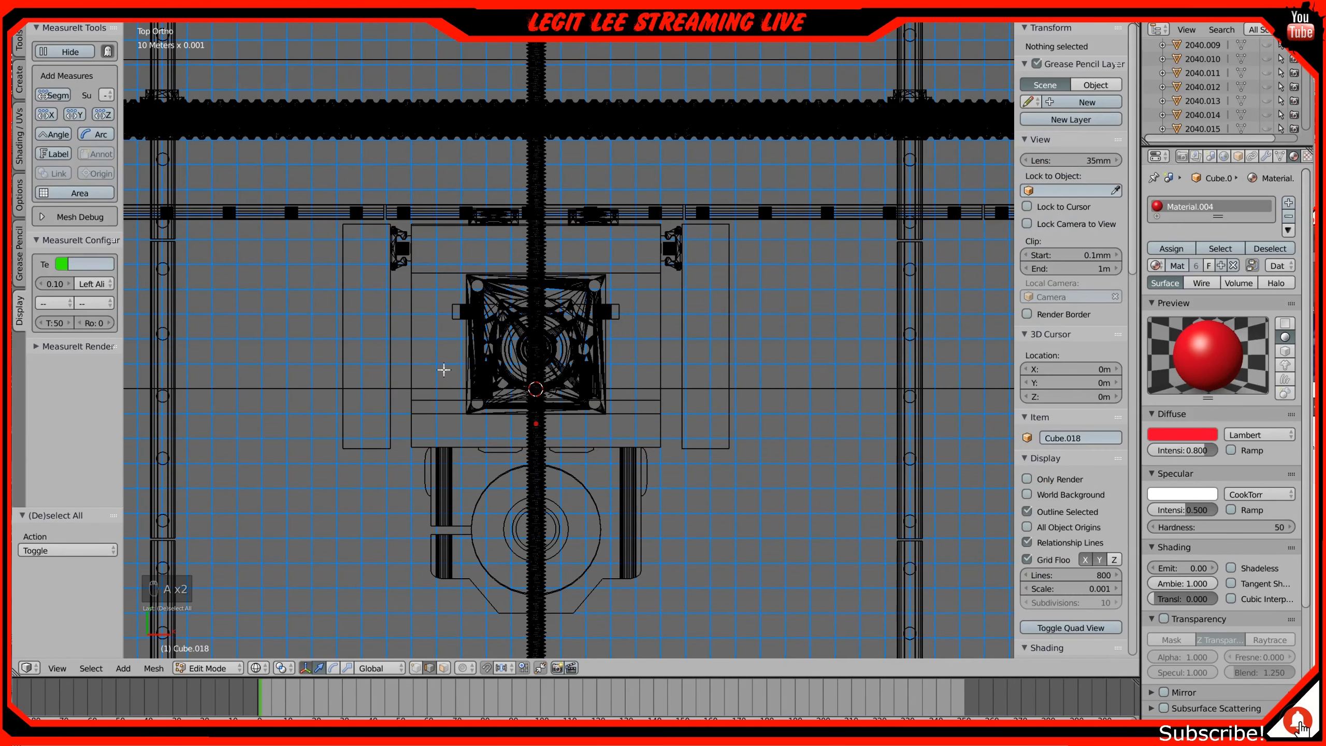
{"action": "key", "text": "b"}
{"action": "left_click_drag", "start_coordinate": [381, 387], "coordinate": [422, 467]}
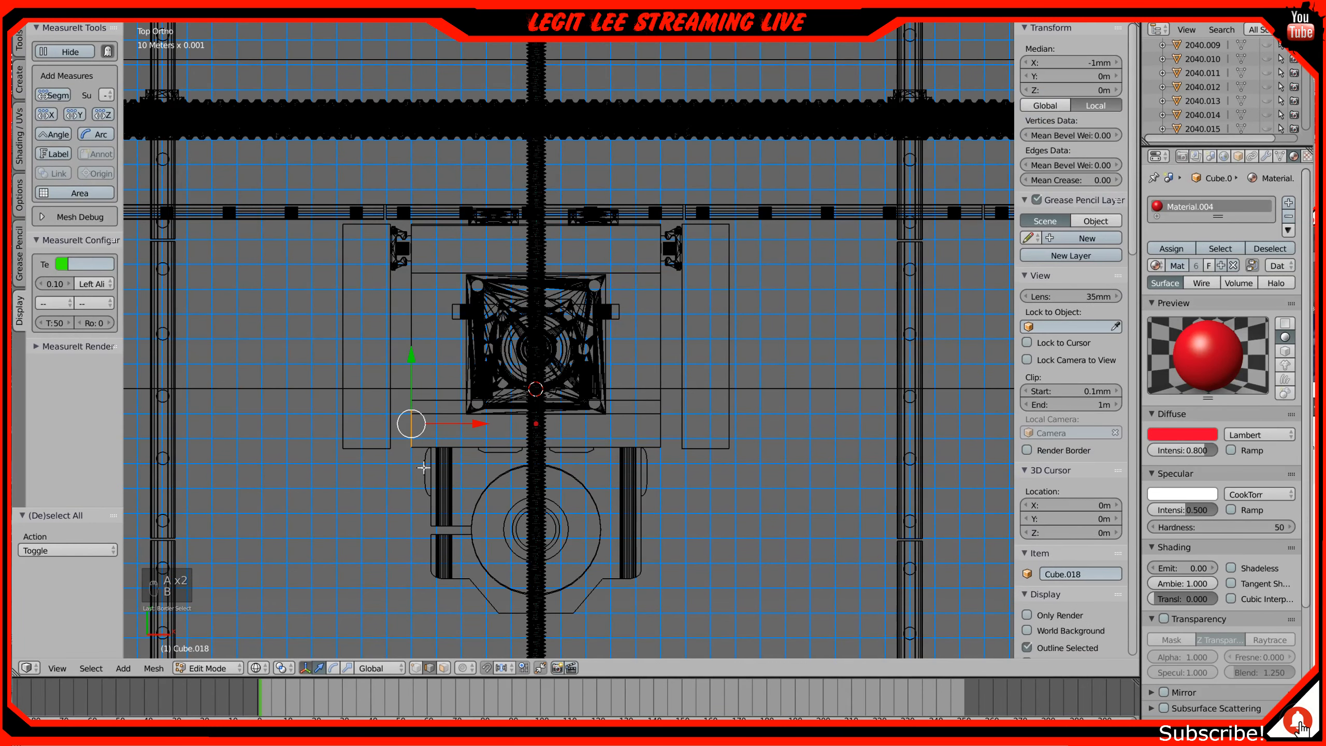
Step: Try to extend the front plate by moving its negative-X end about 8.3 mm along X to the side plate
{"action": "scroll", "coordinate": [438, 427], "scroll_direction": "up", "scroll_amount": 3}
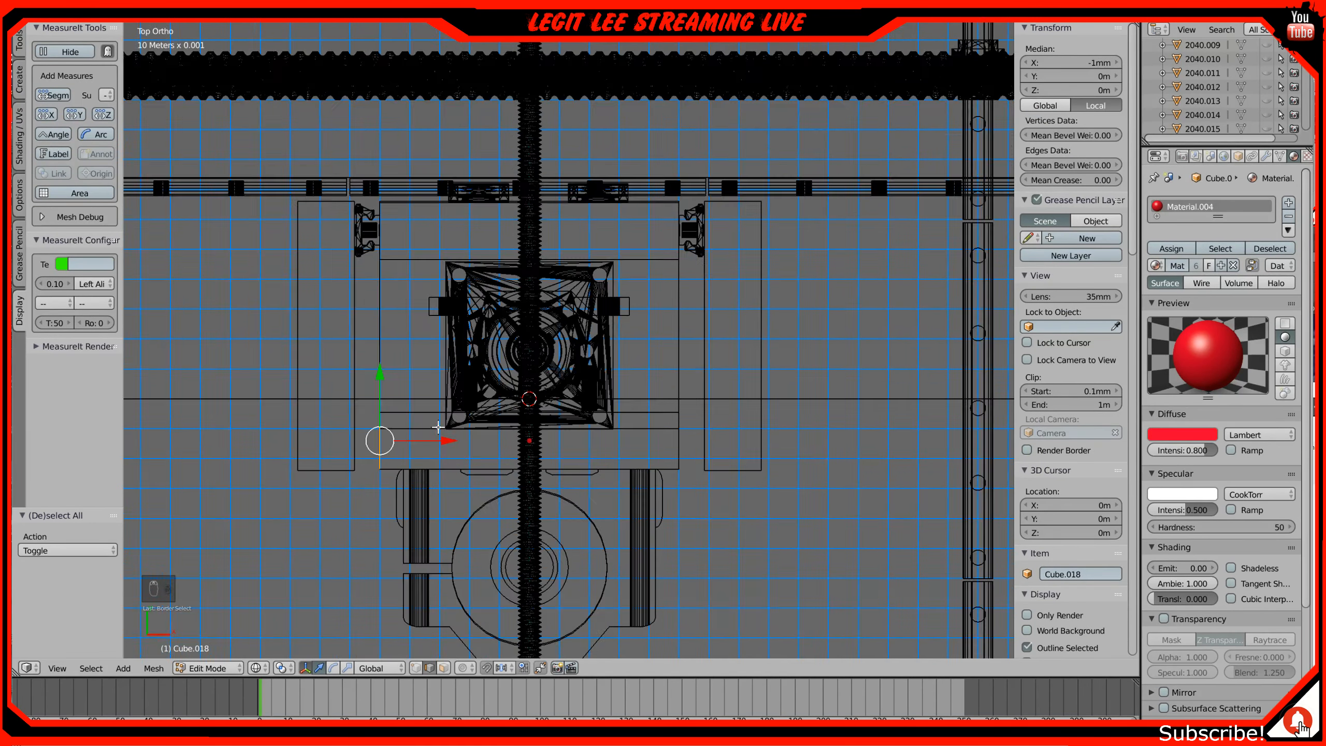
{"action": "middle_click_drag", "start_coordinate": [364, 481], "coordinate": [603, 330], "text": "shift"}
{"action": "scroll", "coordinate": [603, 330], "scroll_direction": "up", "scroll_amount": 3}
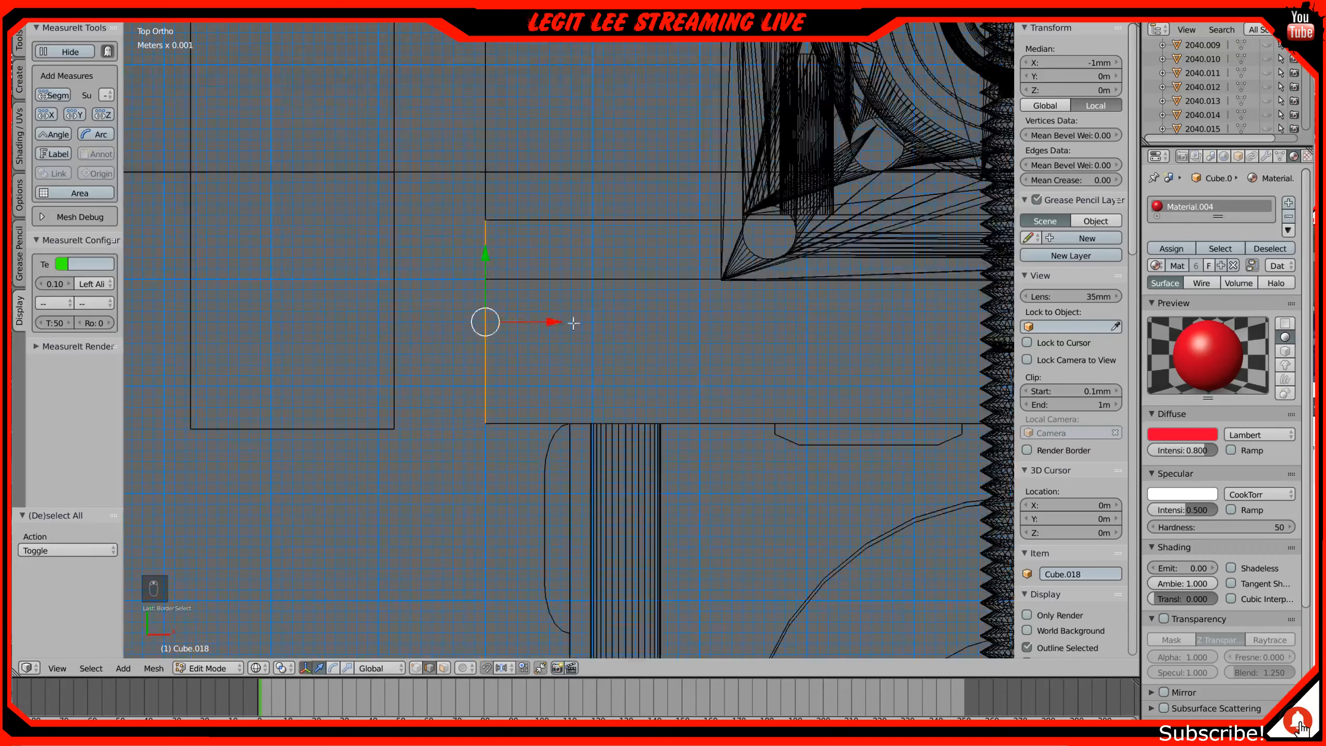
{"action": "left_click_drag", "start_coordinate": [549, 323], "coordinate": [460, 331]}
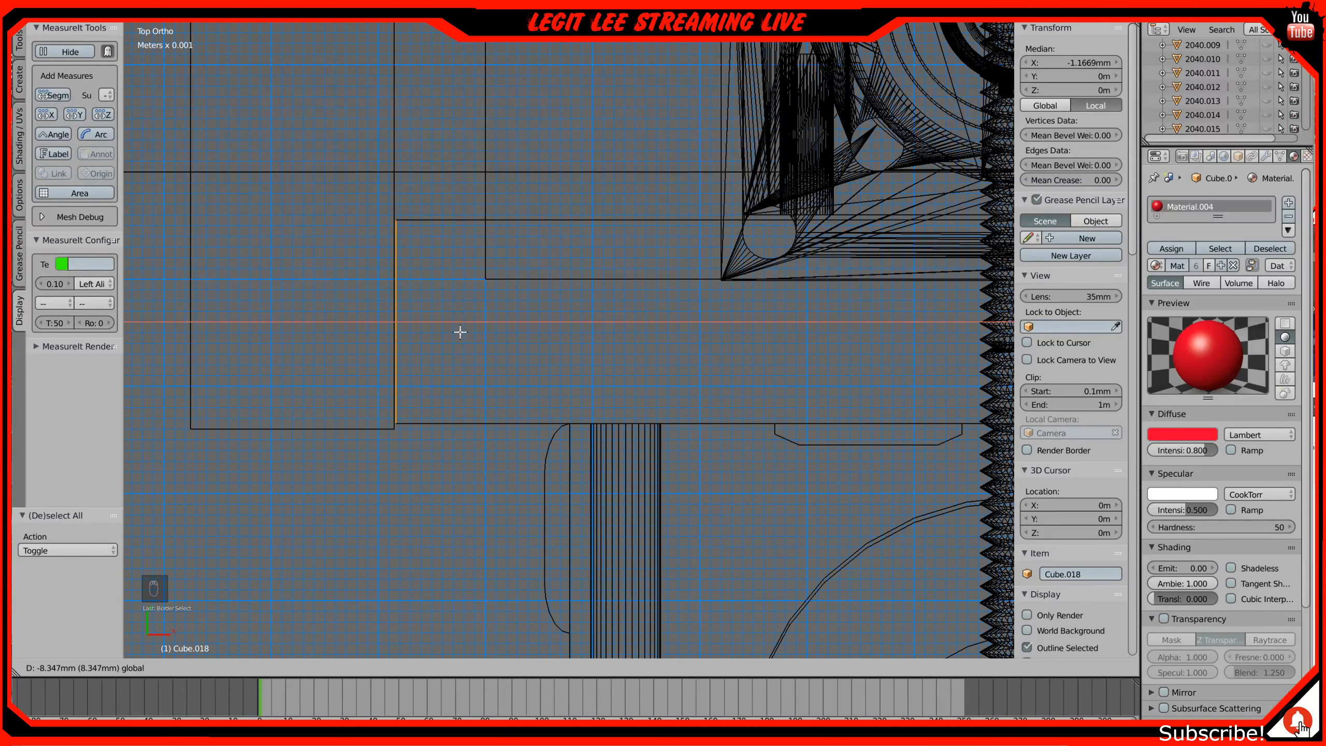
{"action": "left_click_drag", "start_coordinate": [459, 332], "coordinate": [460, 332]}
{"action": "key", "text": "ctrl+z"}
Step: Add the front plate's opposite end vertices to the selection and scale both ends by 1.169 along X to meet the side plates
{"action": "scroll", "coordinate": [496, 320], "scroll_direction": "down", "scroll_amount": 3}
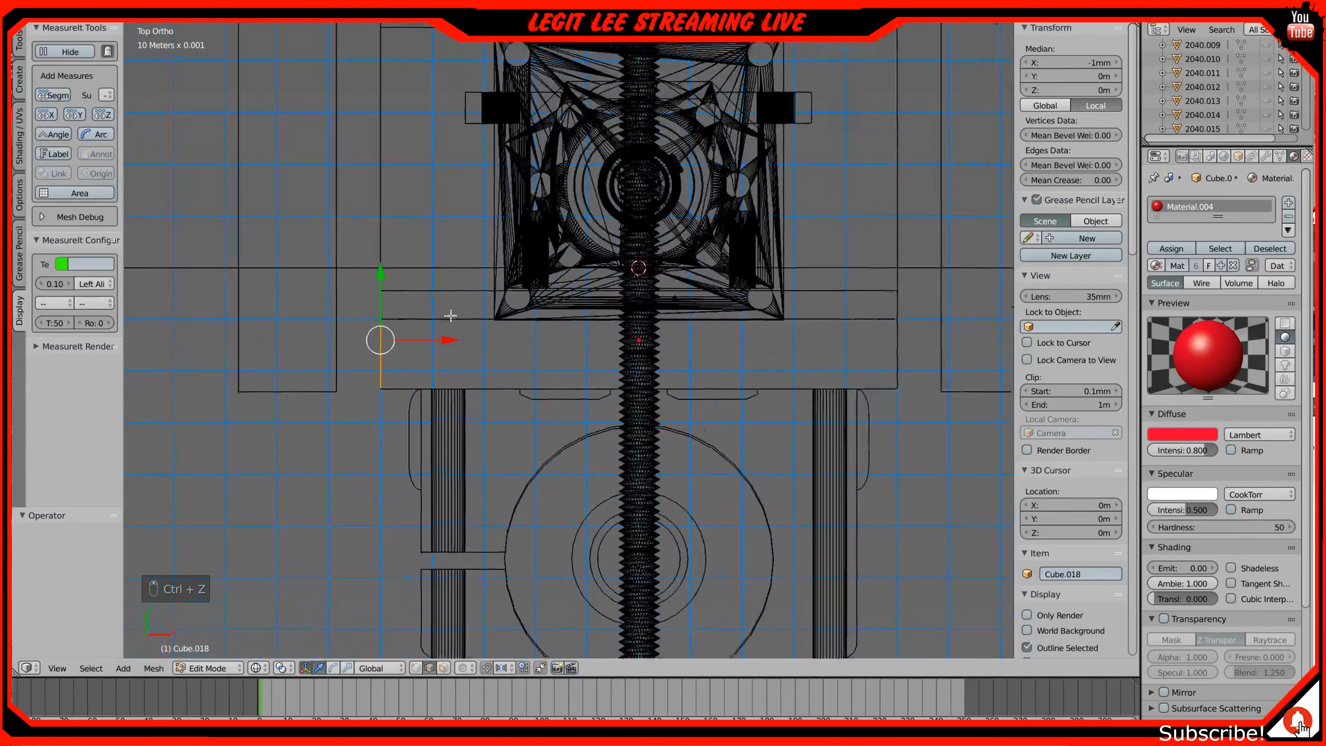
{"action": "key", "text": "b"}
{"action": "left_click_drag", "start_coordinate": [825, 269], "coordinate": [888, 448]}
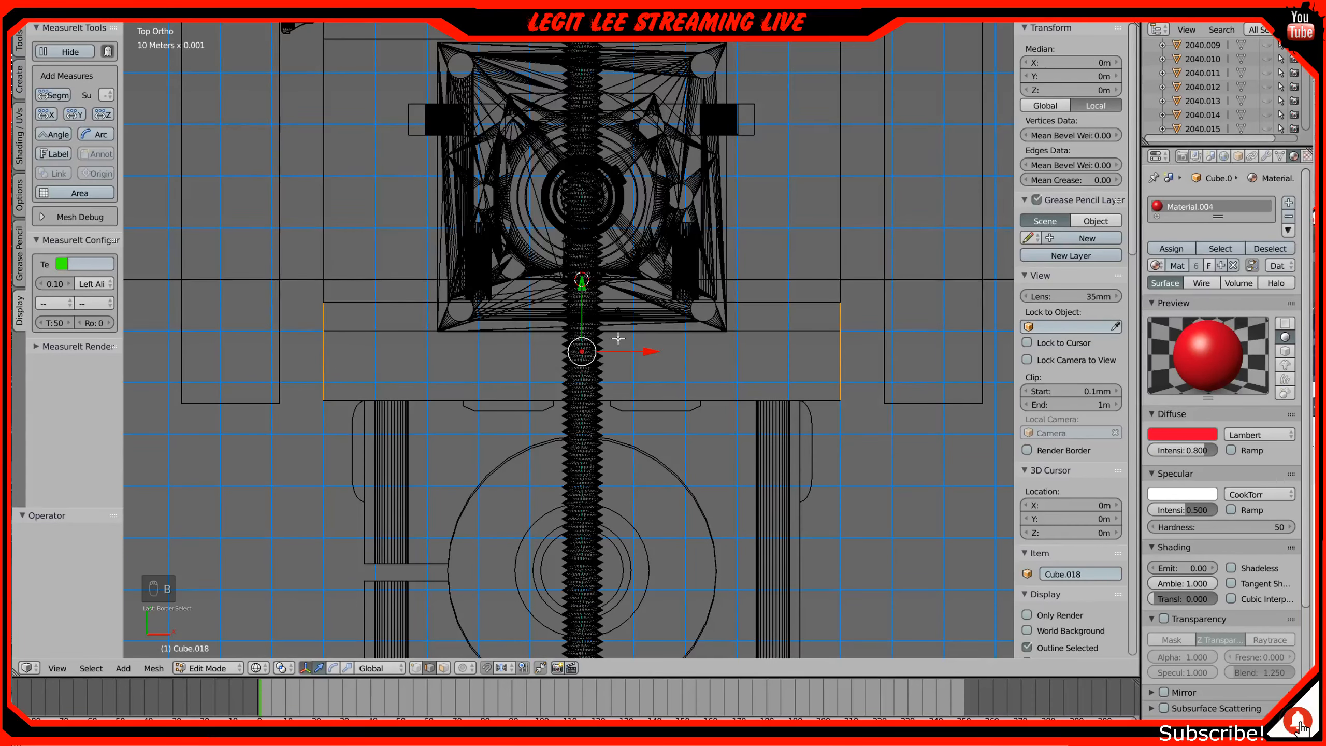
{"action": "key", "text": "s"}
{"action": "key", "text": "x"}
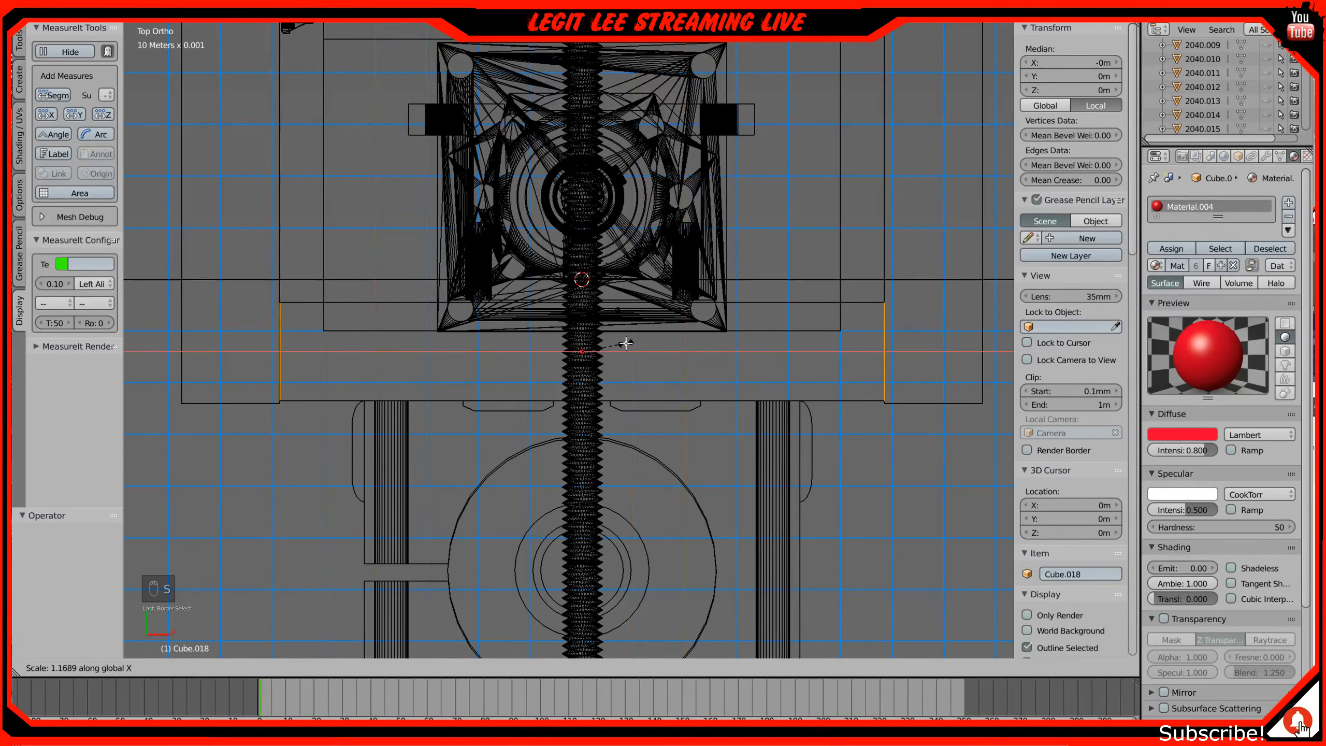
{"action": "left_click", "coordinate": [625, 344]}
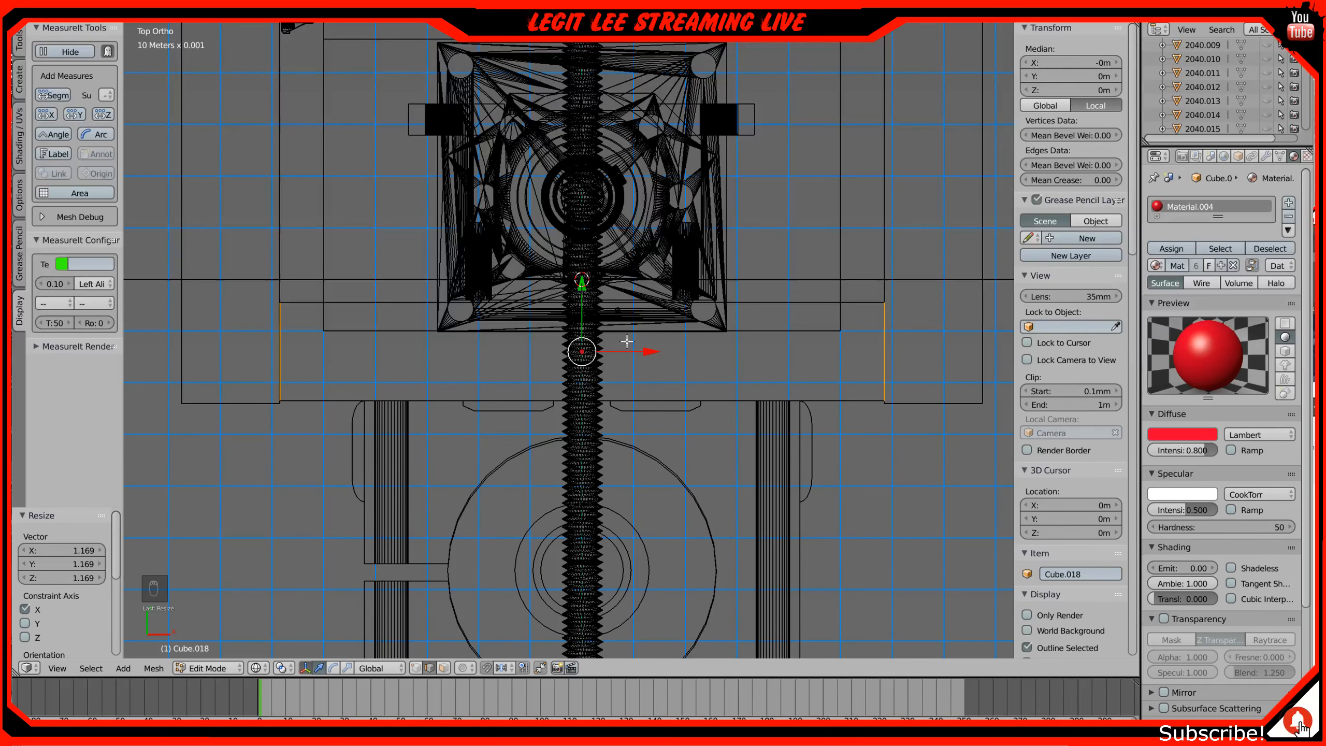
{"action": "key", "text": "x"}
{"action": "key", "text": "Tab"}
Step: Inspect the fit between the widened front plate and the side plates in shaded view, from below and from the front
{"action": "mouse_move", "coordinate": [746, 259]}
{"action": "middle_mouse_down"}
{"action": "mouse_move", "coordinate": [747, 215]}
{"action": "mouse_move", "coordinate": [592, 230]}
{"action": "mouse_move", "coordinate": [706, 221]}
{"action": "mouse_move", "coordinate": [651, 256]}
{"action": "mouse_move", "coordinate": [532, 198]}
{"action": "mouse_move", "coordinate": [444, 206]}
{"action": "mouse_move", "coordinate": [500, 238]}
{"action": "mouse_move", "coordinate": [499, 256]}
{"action": "mouse_move", "coordinate": [482, 166]}
{"action": "mouse_move", "coordinate": [535, 139]}
{"action": "mouse_move", "coordinate": [607, 166]}
{"action": "mouse_move", "coordinate": [491, 162]}
{"action": "mouse_move", "coordinate": [528, 158]}
{"action": "middle_mouse_up"}
{"action": "key", "text": "z"}
{"action": "key", "text": "z"}
{"action": "key", "text": "z"}
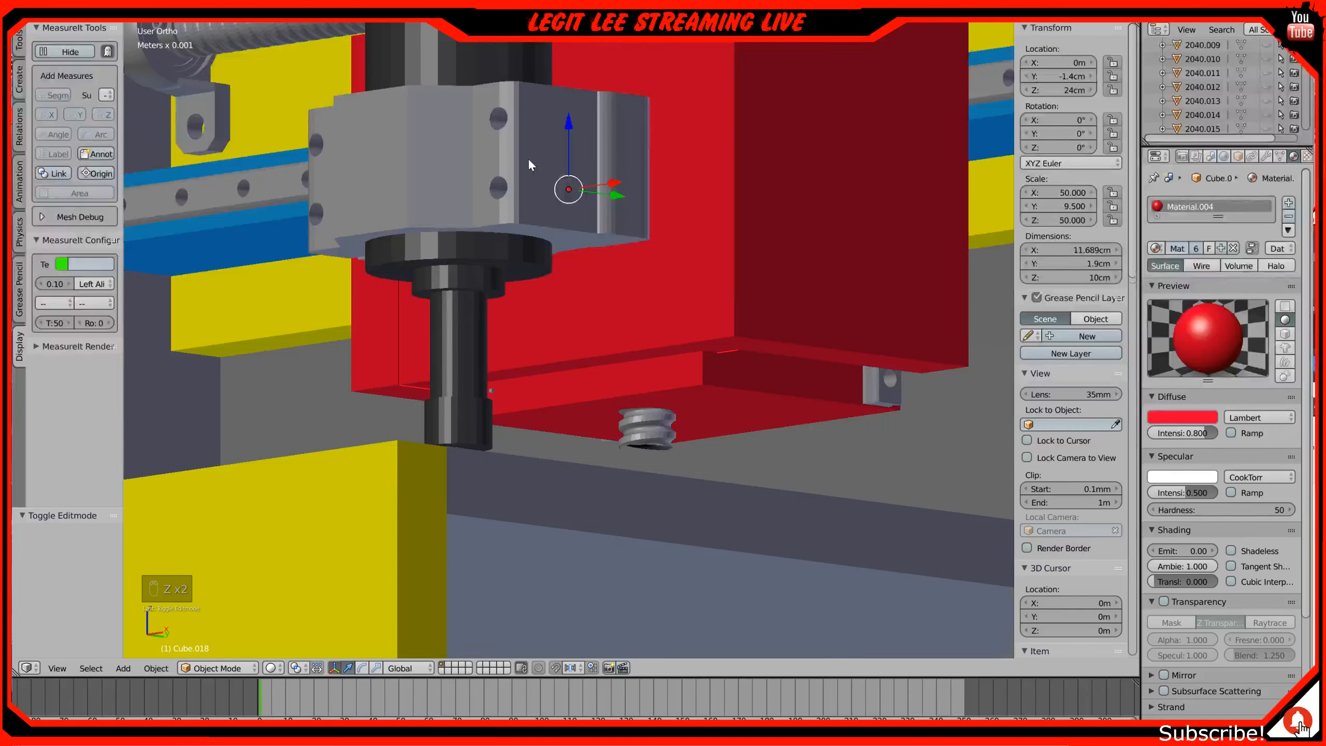
{"action": "middle_click_drag", "start_coordinate": [528, 158], "coordinate": [542, 165]}
{"action": "key", "text": "KP_1"}
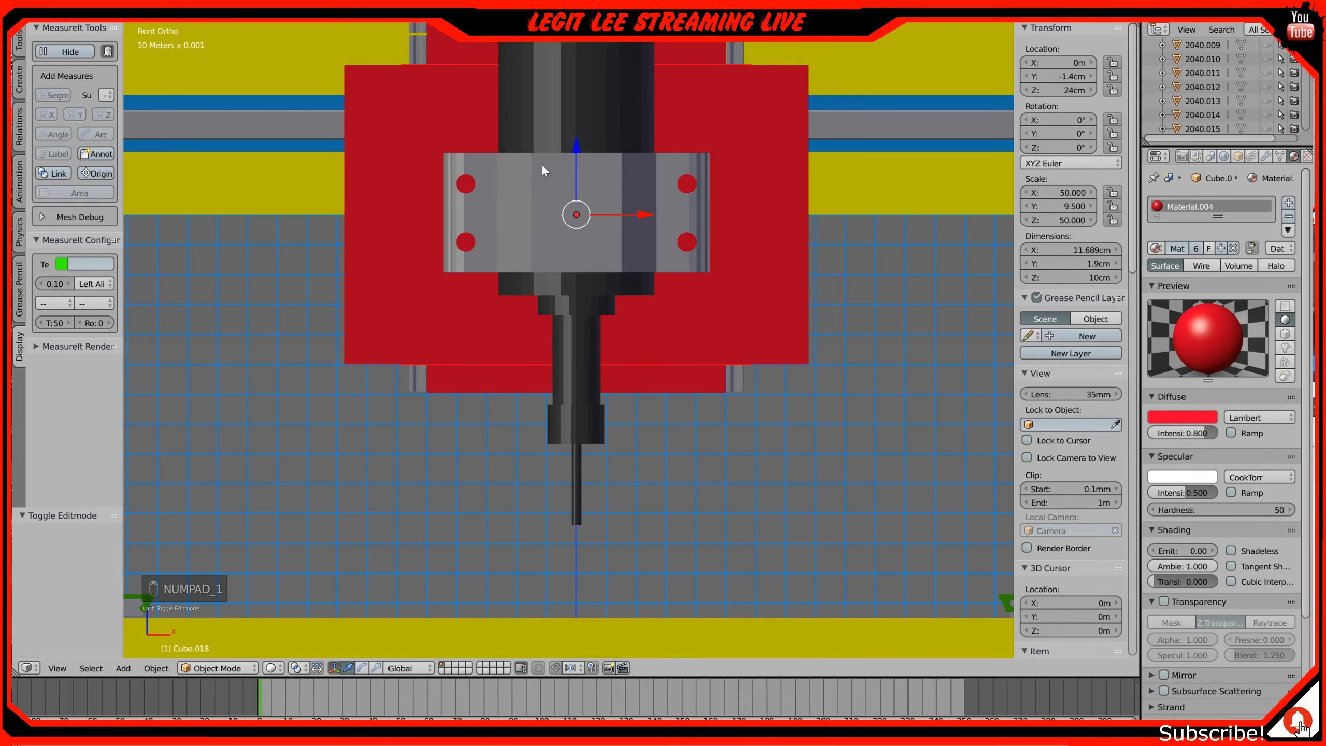
{"action": "key", "text": "Tab"}
{"action": "key", "text": "Tab"}
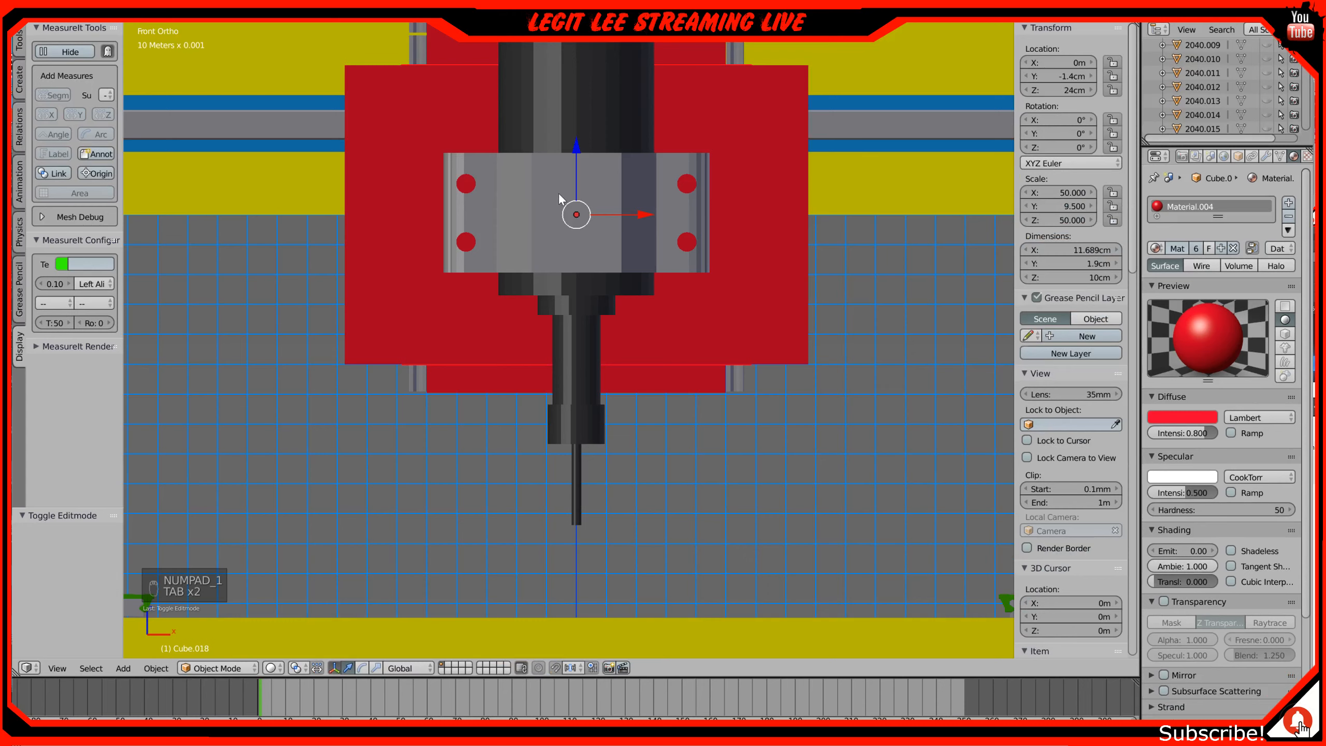
Step: Clear the selection and select the four green Z-axis slide blocks together with the negative-X side plate in front wireframe view
{"action": "key", "text": "a"}
{"action": "key", "text": "a"}
{"action": "key", "text": "a"}
{"action": "middle_click_drag", "start_coordinate": [558, 193], "coordinate": [600, 176]}
{"action": "key", "text": "KP_1"}
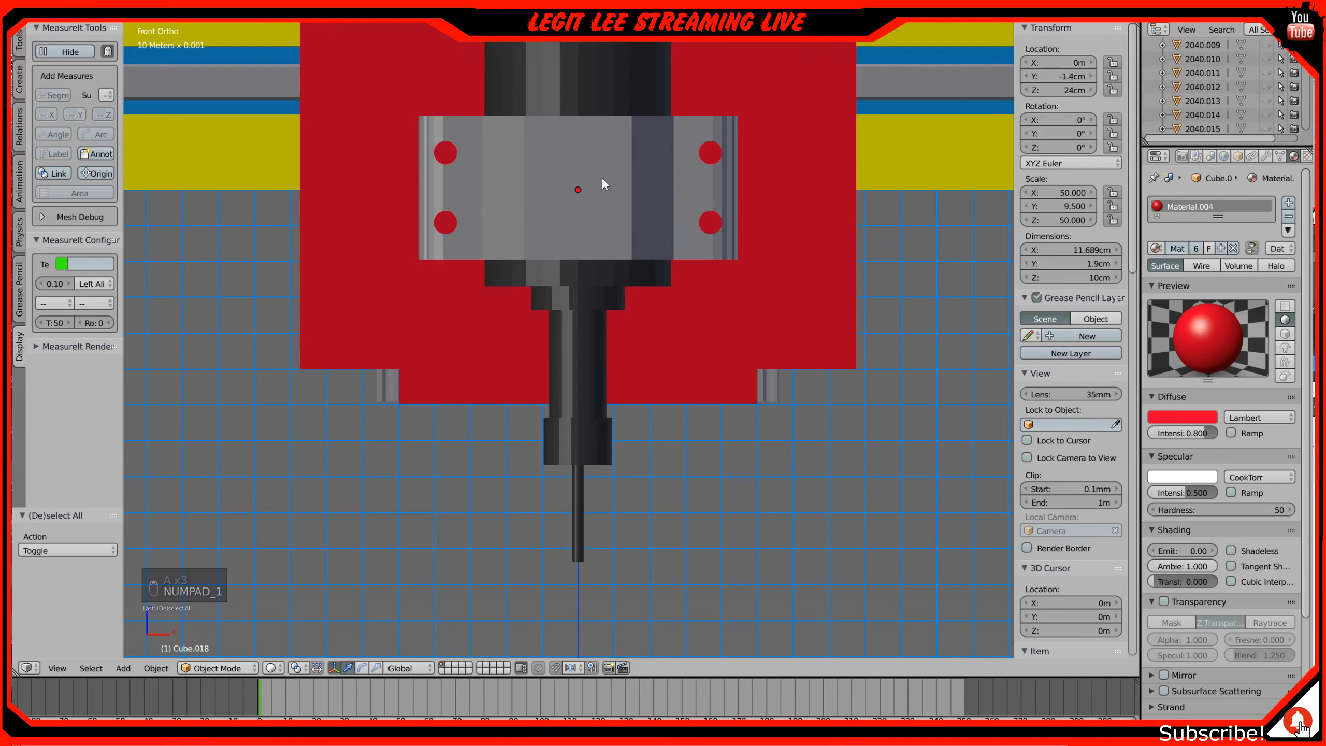
{"action": "key", "text": "z"}
{"action": "scroll", "coordinate": [605, 182], "scroll_direction": "down", "scroll_amount": 1}
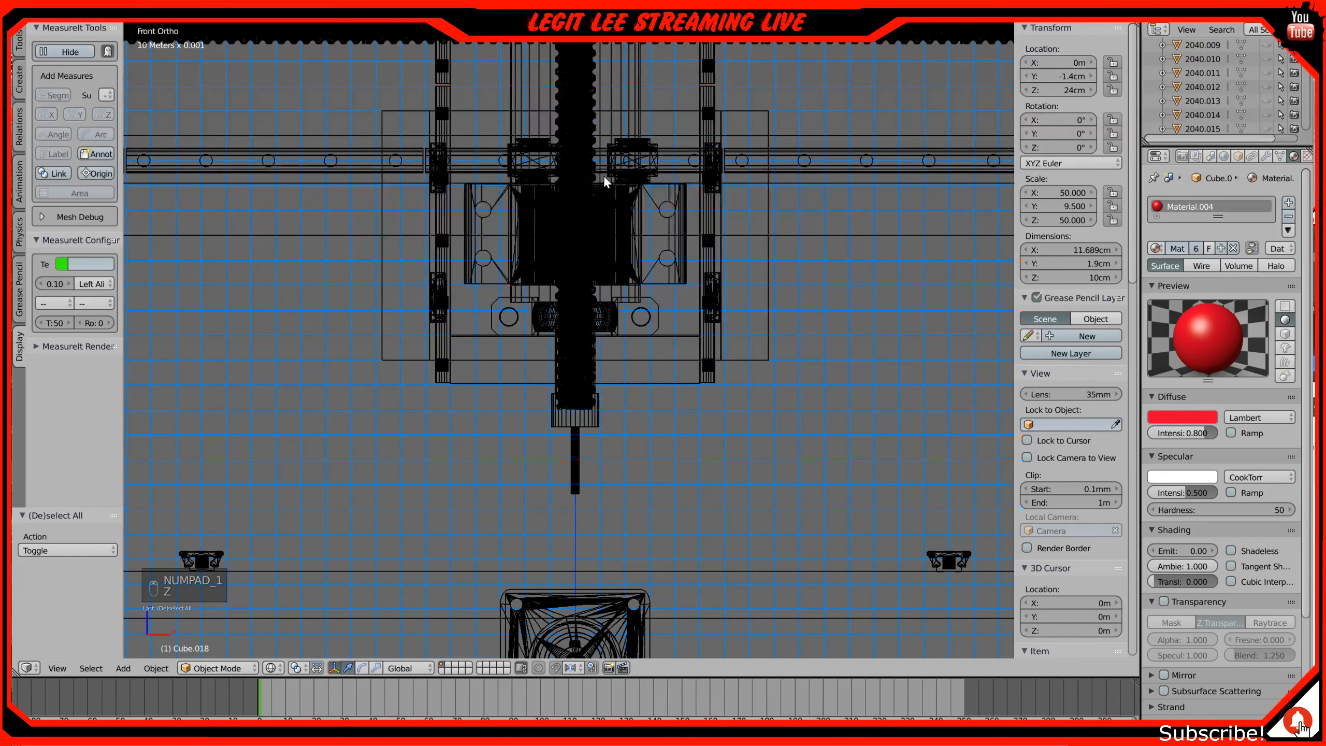
{"action": "right_click", "coordinate": [714, 155]}
{"action": "right_click", "coordinate": [720, 181]}
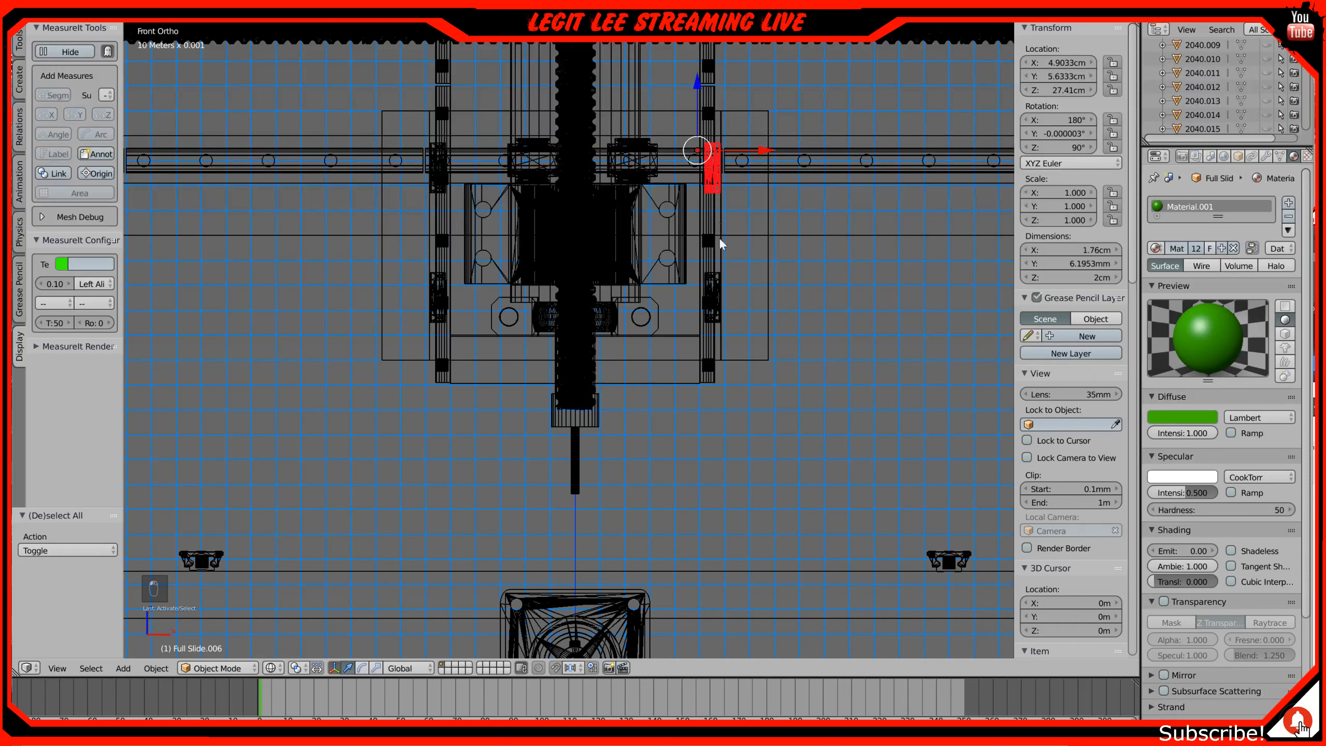
{"action": "right_click", "coordinate": [718, 286]}
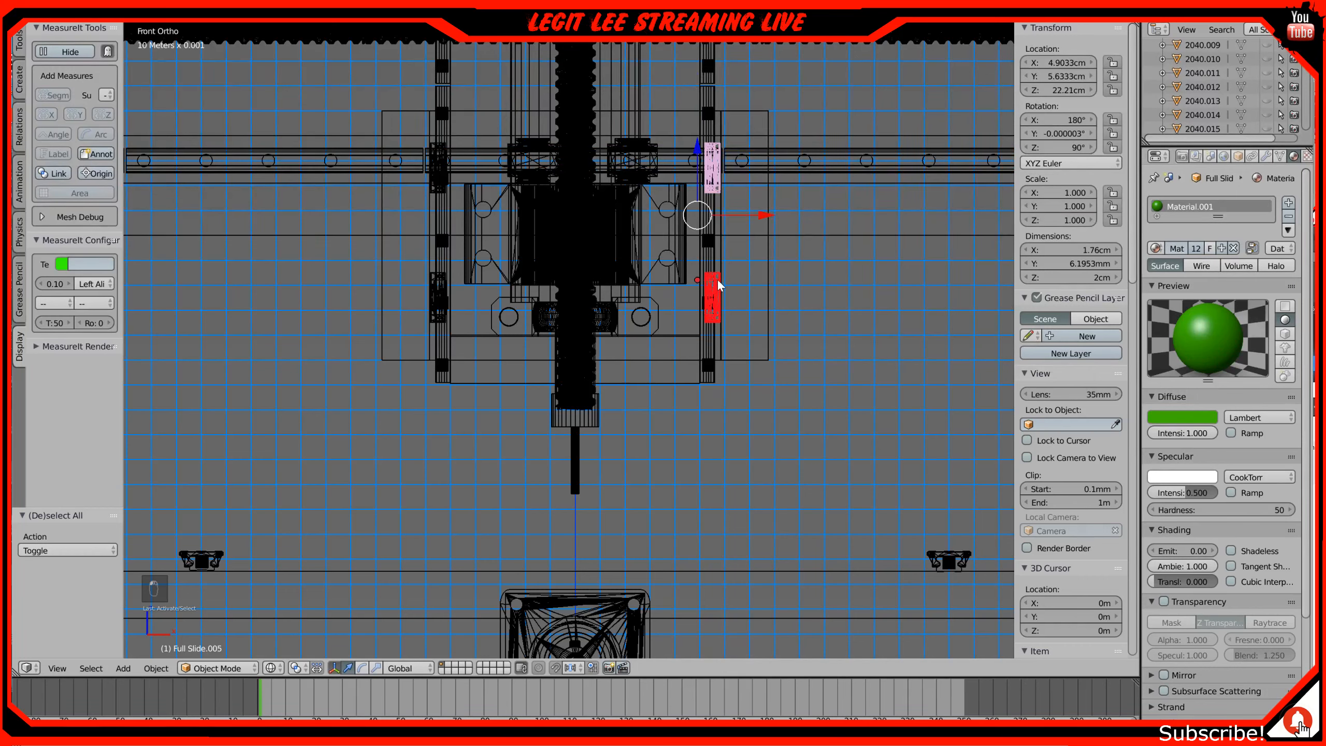
{"action": "right_click", "coordinate": [436, 291]}
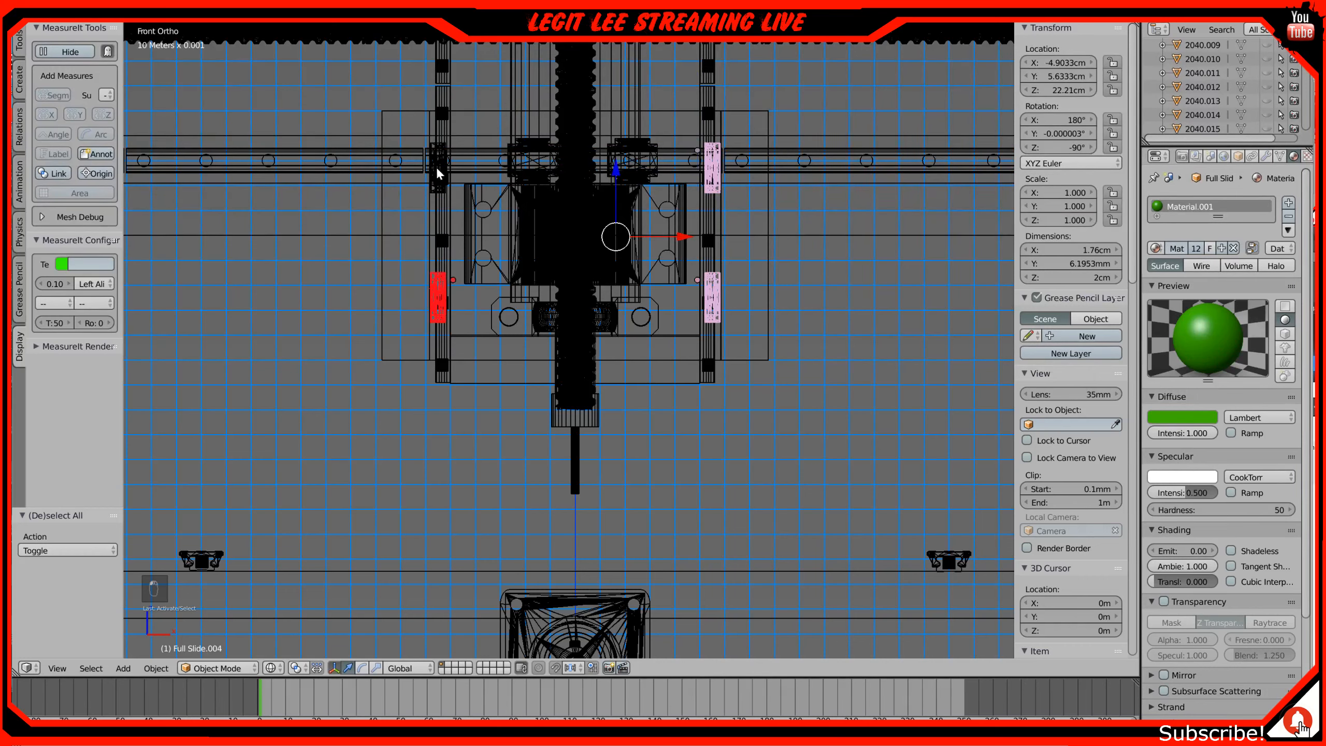
{"action": "right_click", "coordinate": [431, 182]}
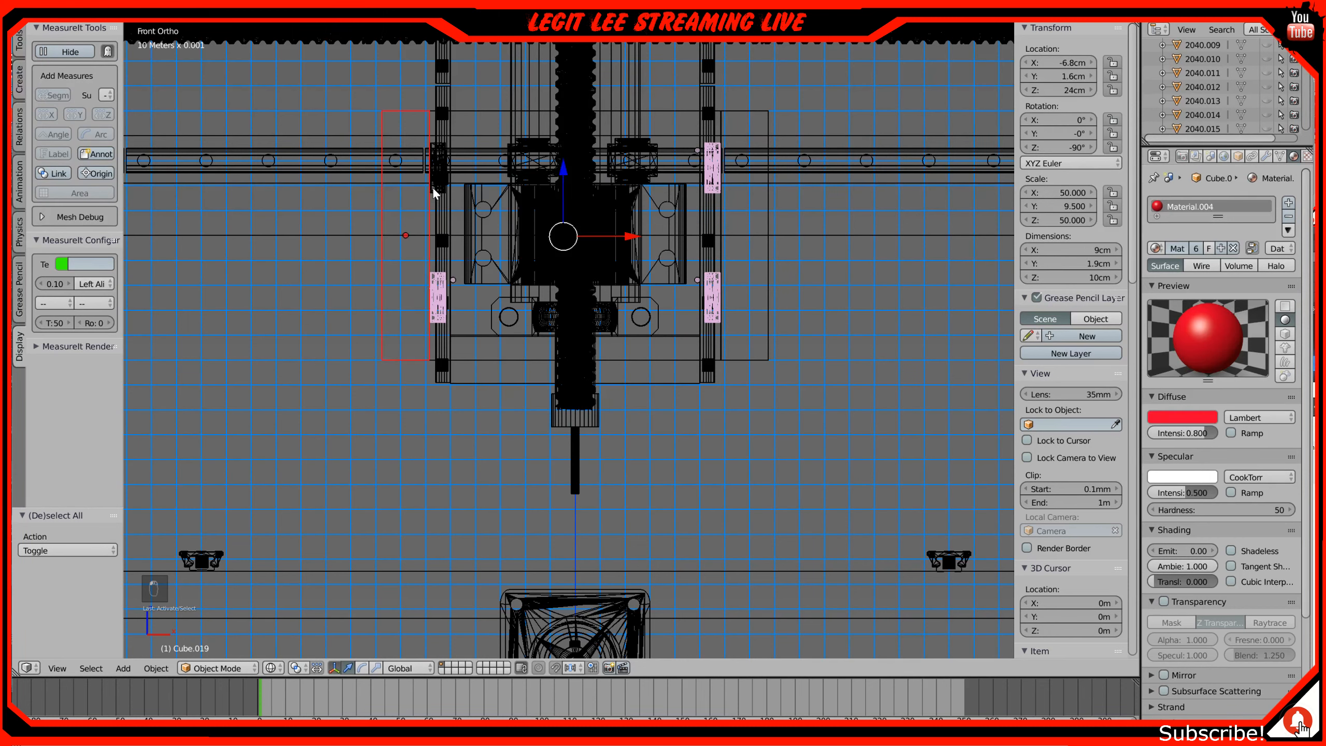
{"action": "right_click", "coordinate": [433, 192]}
Step: Add the front plate, positive-X side plate, spindle, spindle clamp and DSG16H ball nut housing to the Z carriage selection
{"action": "right_click", "coordinate": [481, 116]}
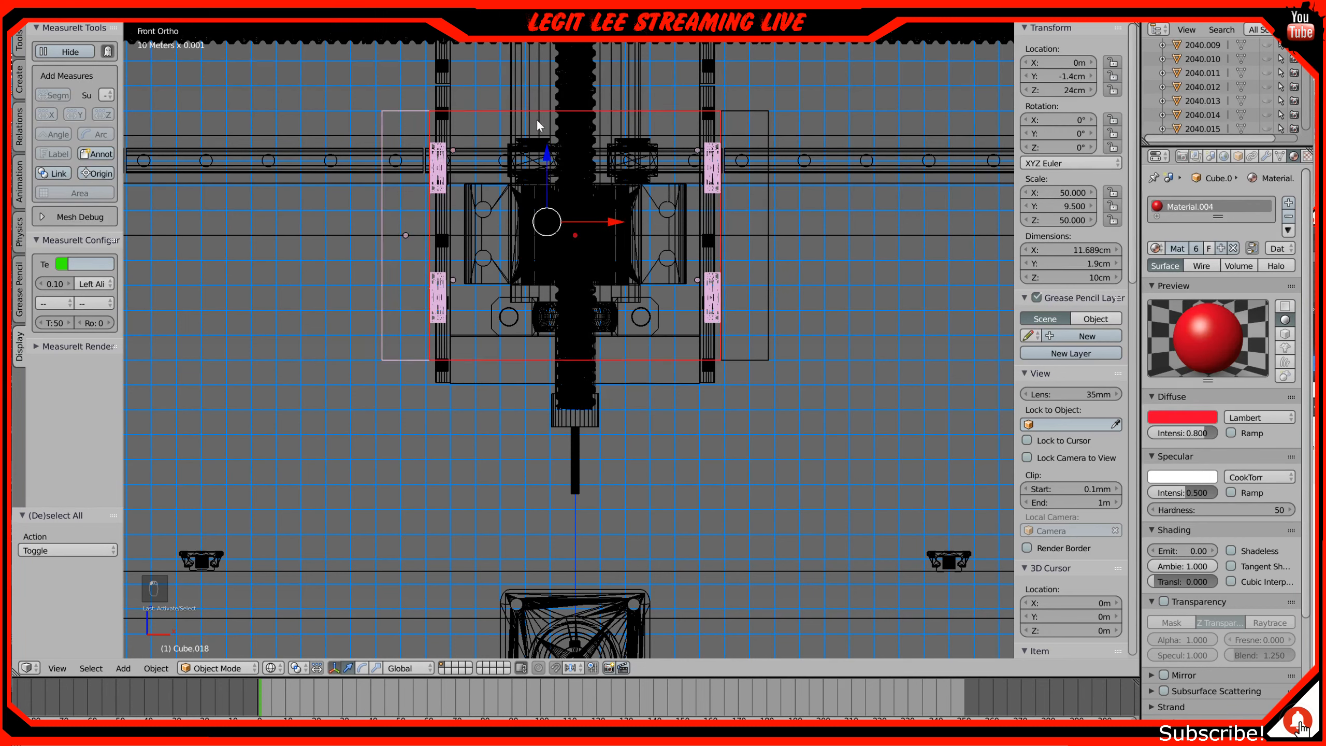
{"action": "right_click", "coordinate": [749, 116]}
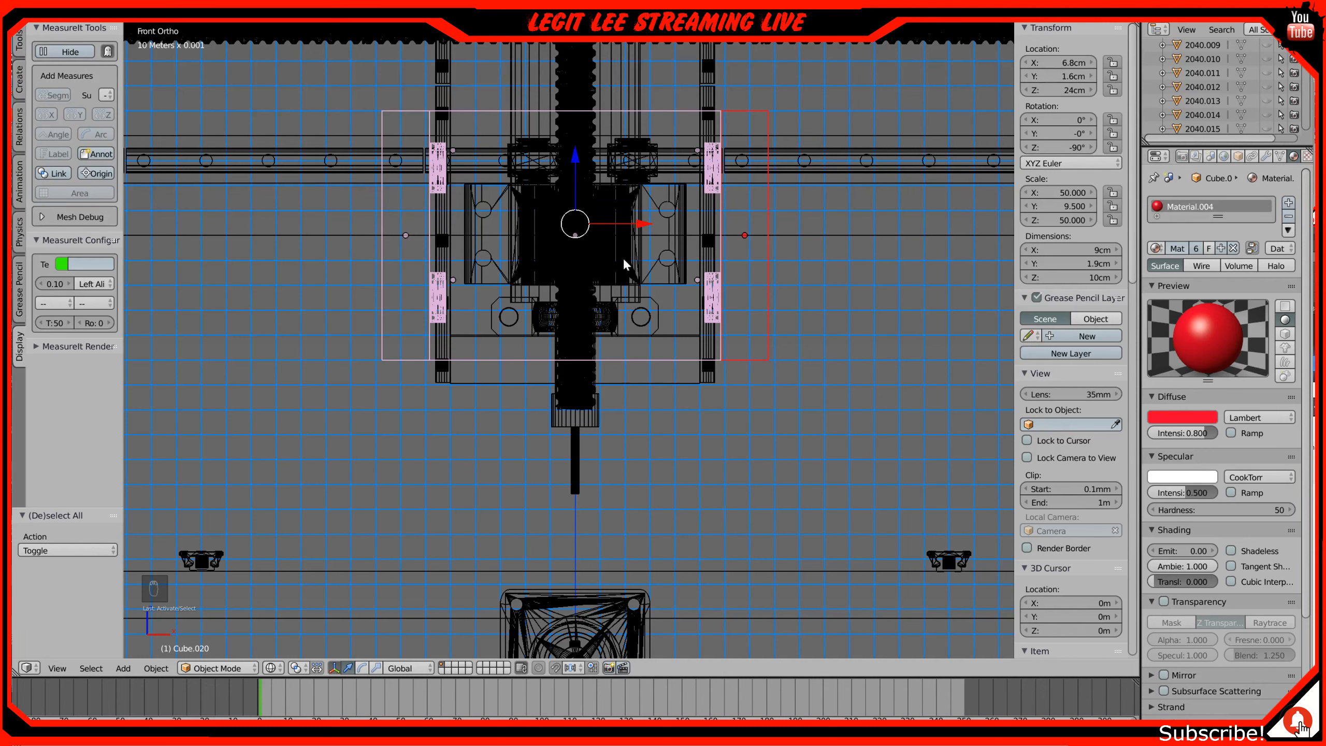
{"action": "right_click", "coordinate": [591, 430]}
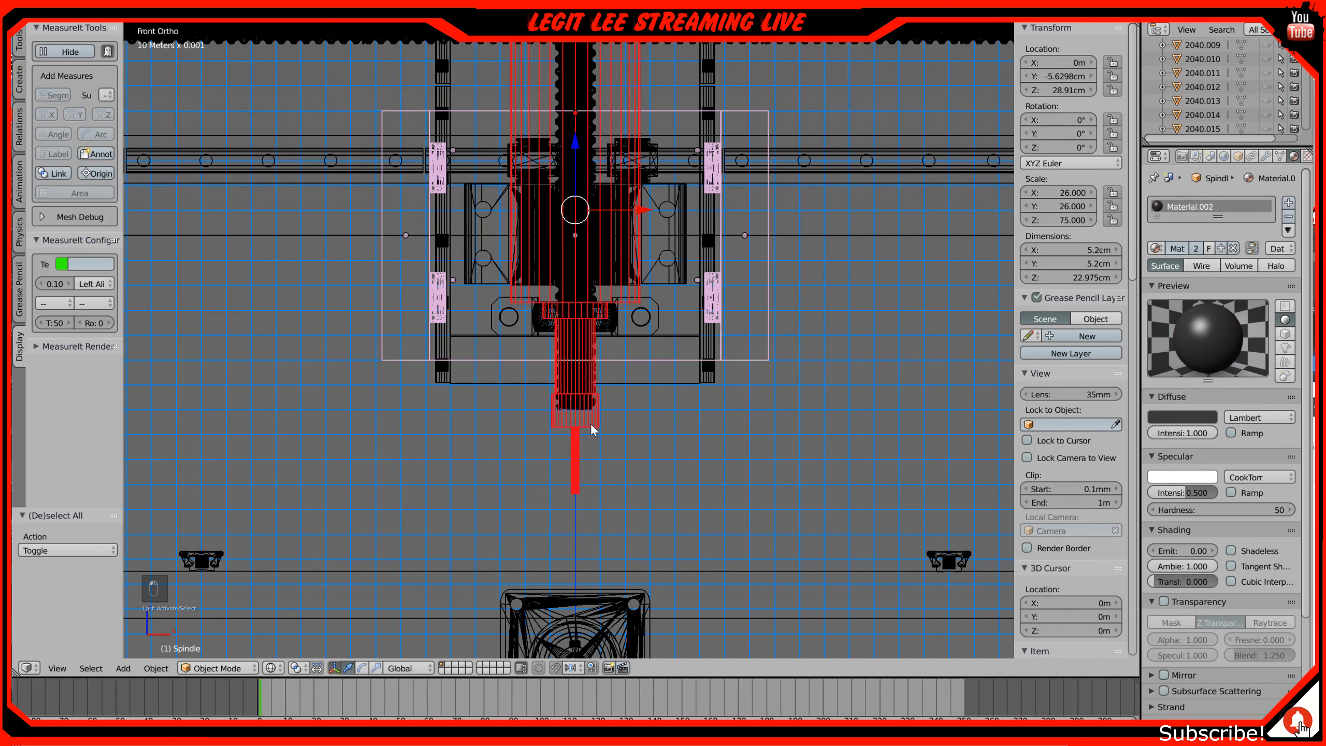
{"action": "right_click", "coordinate": [674, 219]}
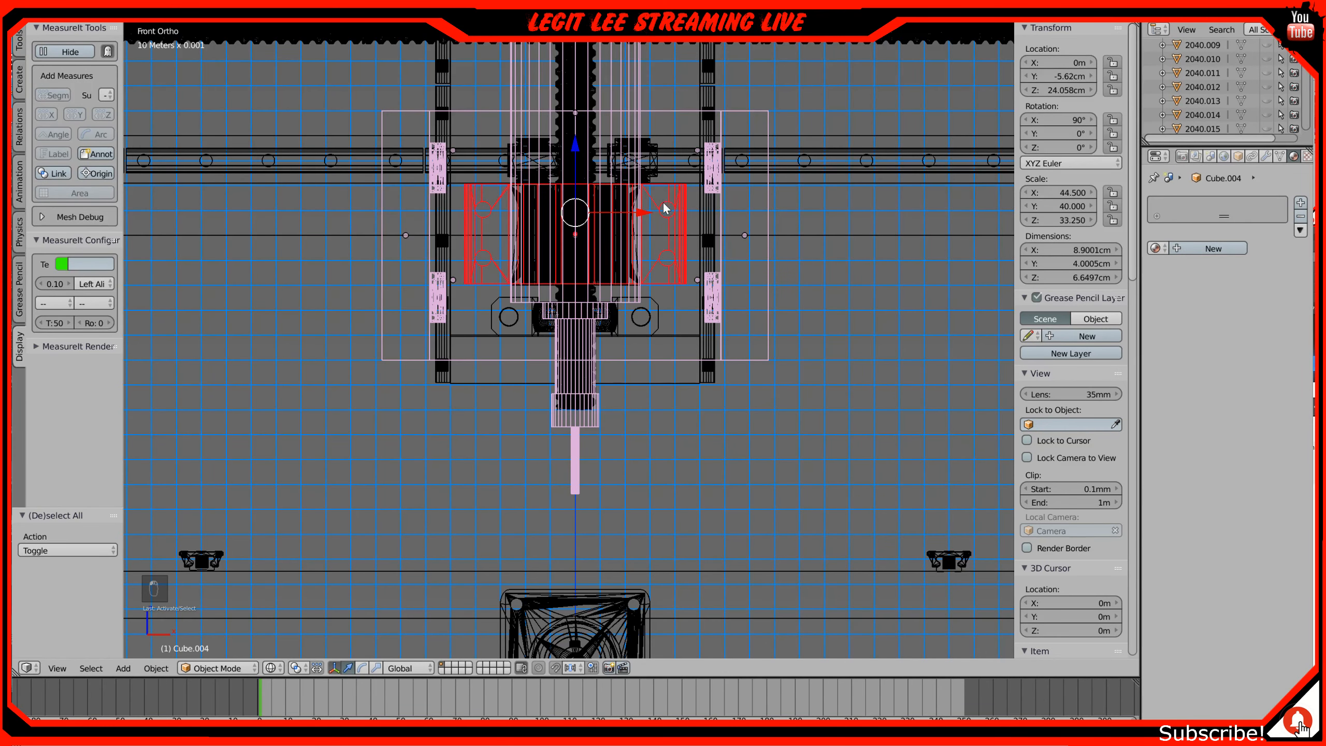
{"action": "middle_click_drag", "start_coordinate": [664, 211], "coordinate": [635, 246]}
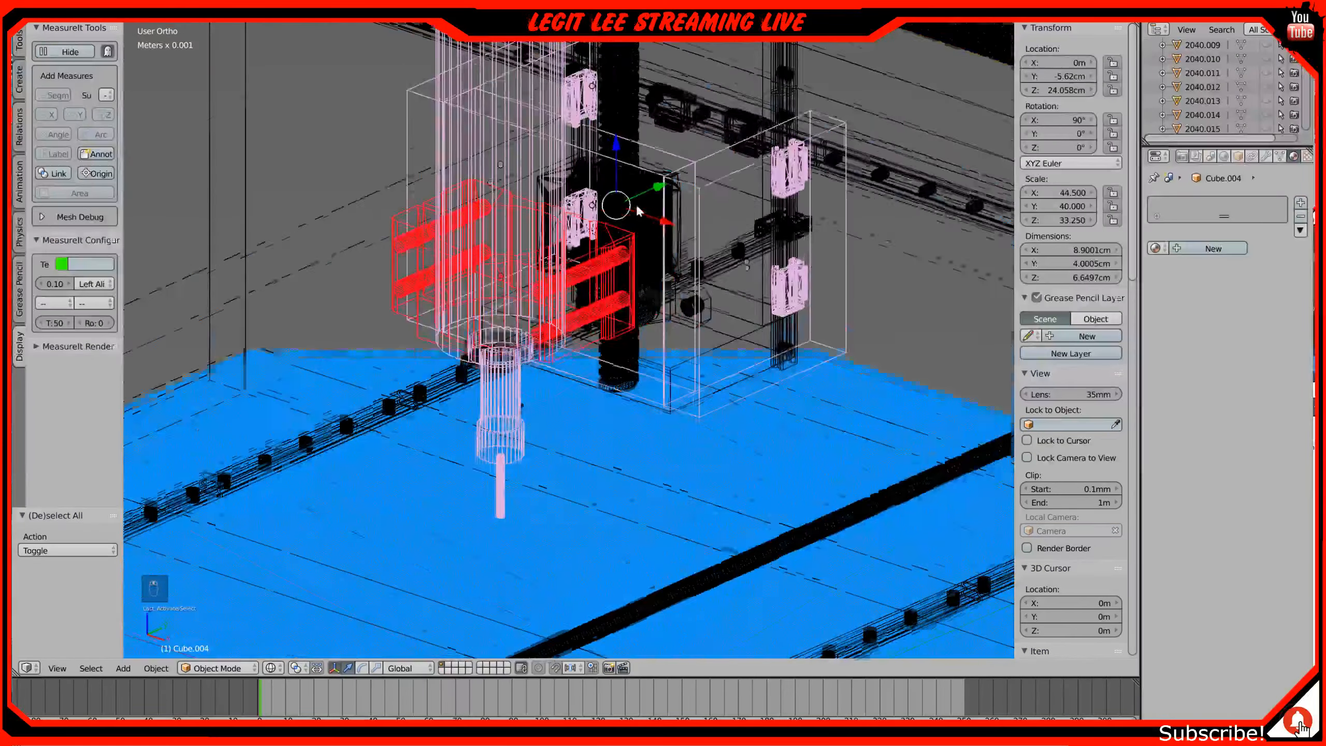
{"action": "scroll", "coordinate": [634, 245], "scroll_direction": "up", "scroll_amount": 4}
{"action": "right_click", "coordinate": [657, 187]}
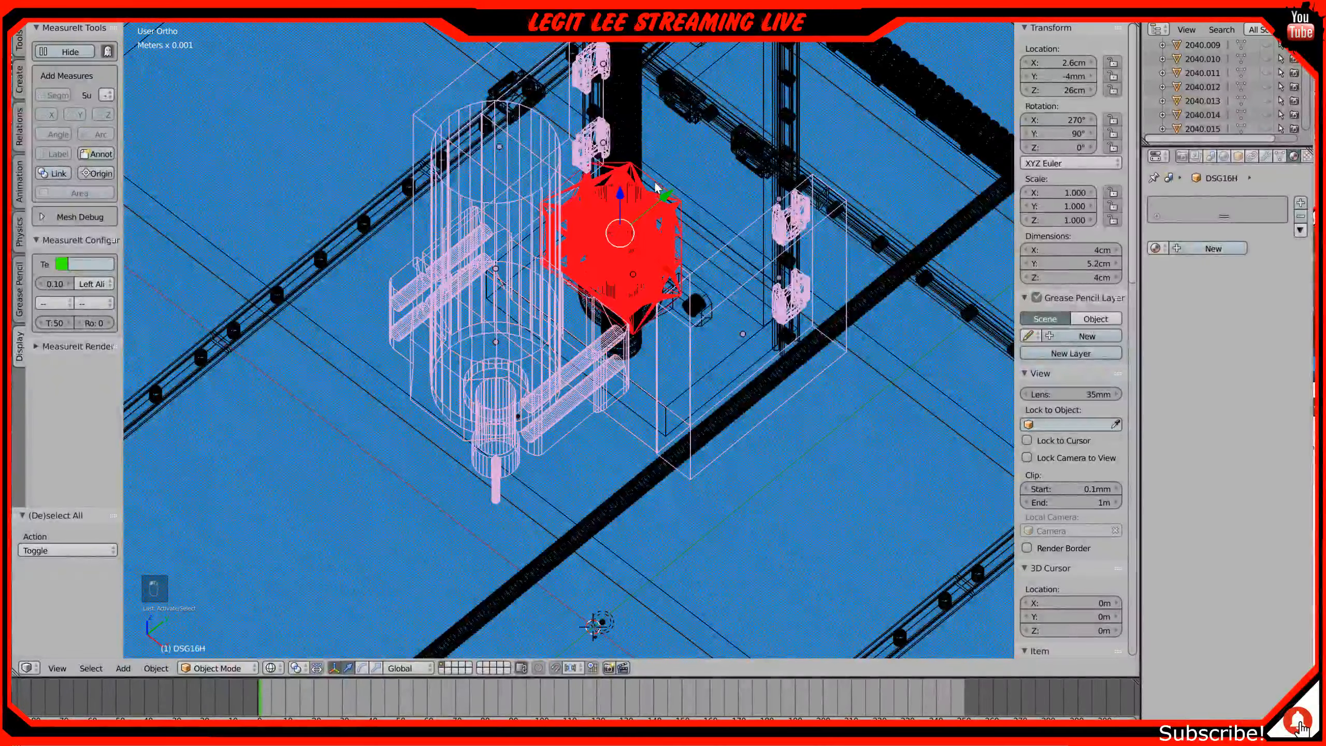
Step: Show the model shaded in front view and raise the selected Z carriage parts 9 cm along Z
{"action": "middle_click_drag", "start_coordinate": [647, 196], "coordinate": [708, 195]}
{"action": "key", "text": "KP_1"}
{"action": "key", "text": "x"}
{"action": "key", "text": "z"}
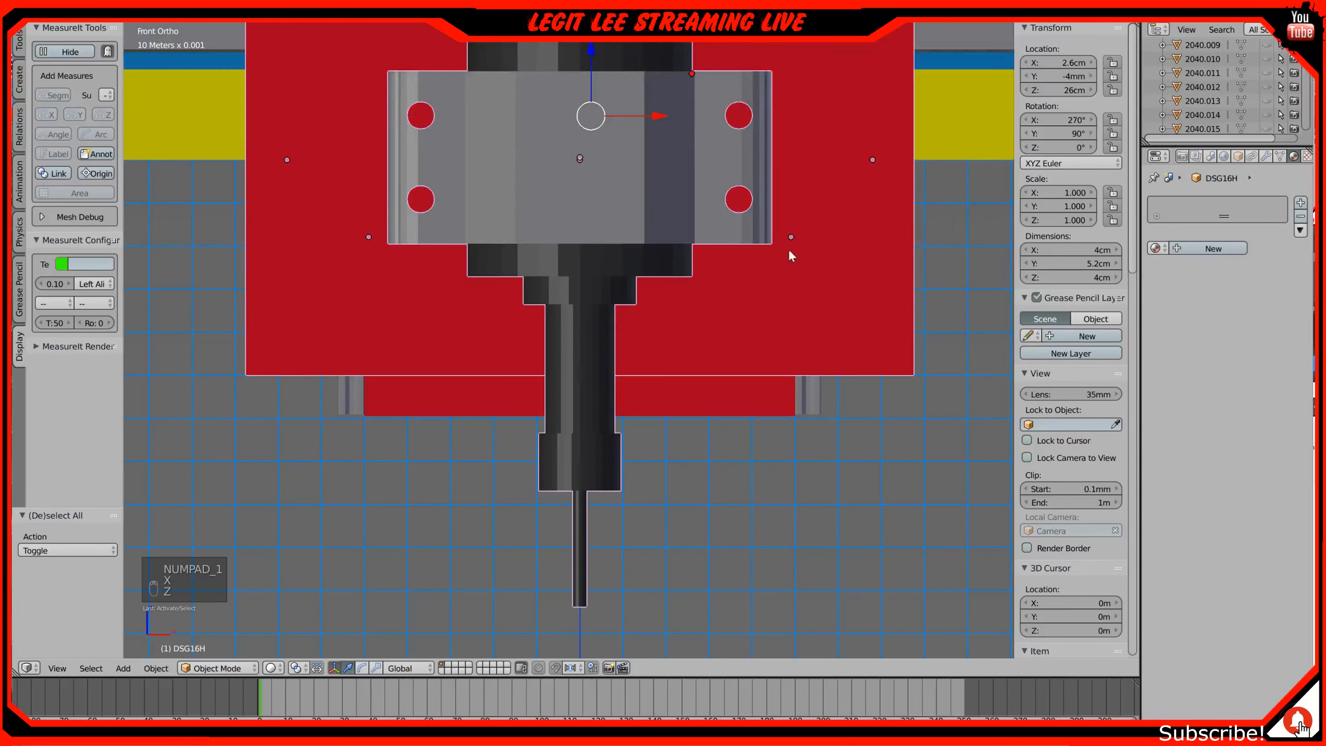
{"action": "scroll", "coordinate": [756, 255], "scroll_direction": "down", "scroll_amount": 5}
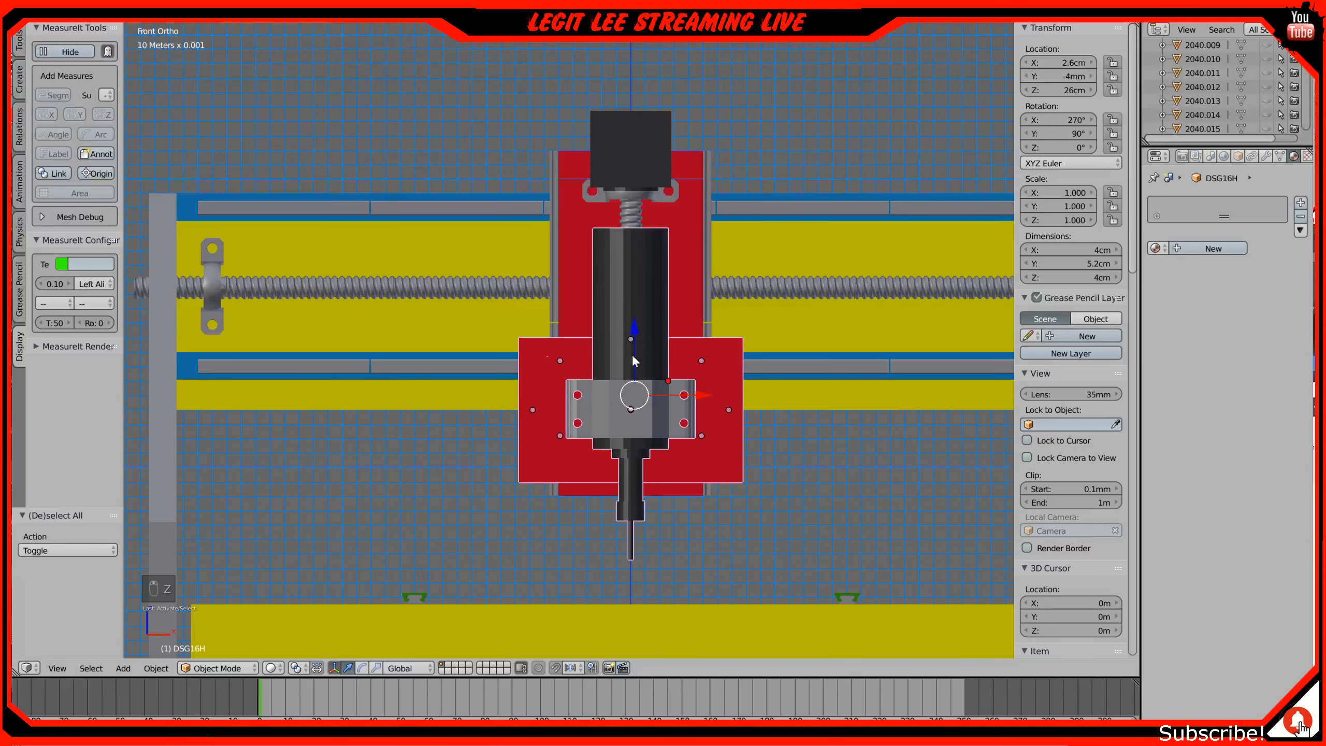
{"action": "left_click_drag", "start_coordinate": [632, 330], "coordinate": [617, 202]}
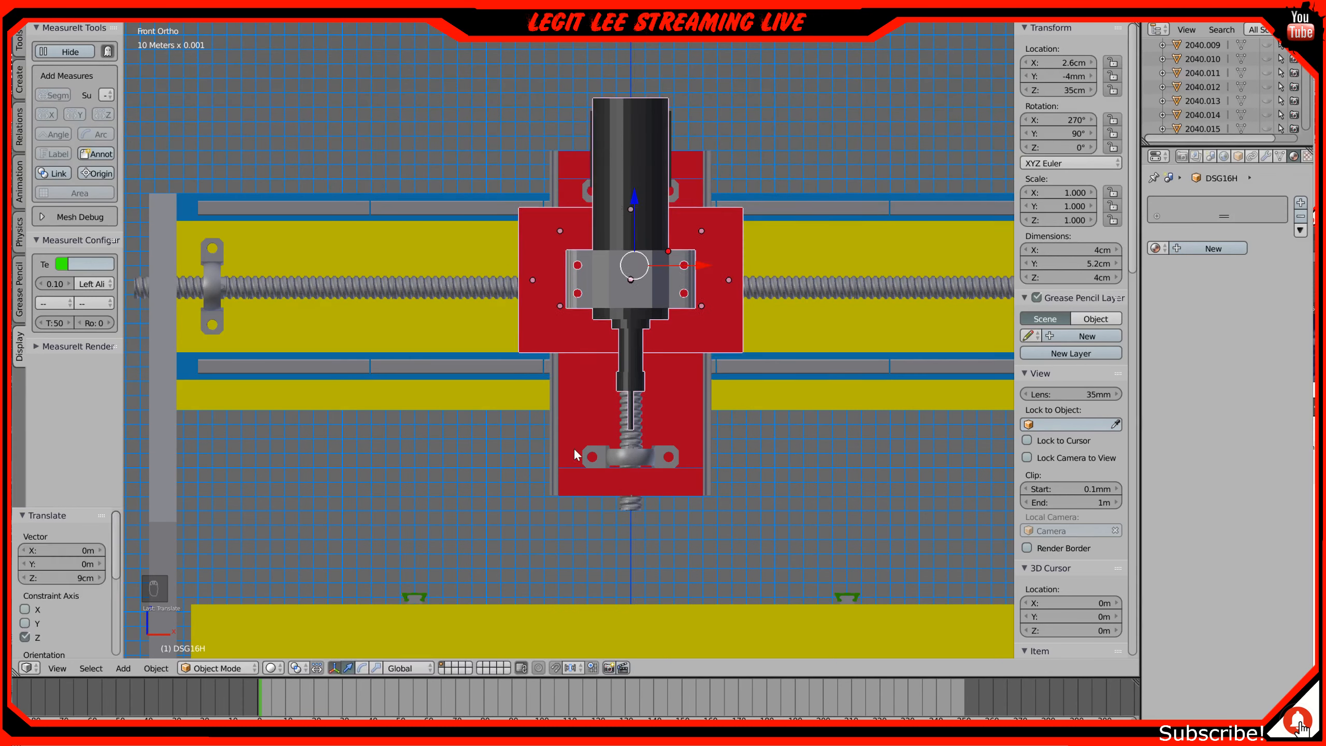
Step: Lower the selected Z carriage parts together by 9.93 cm along Z to test their downward travel
{"action": "middle_click_drag", "start_coordinate": [591, 444], "coordinate": [632, 462]}
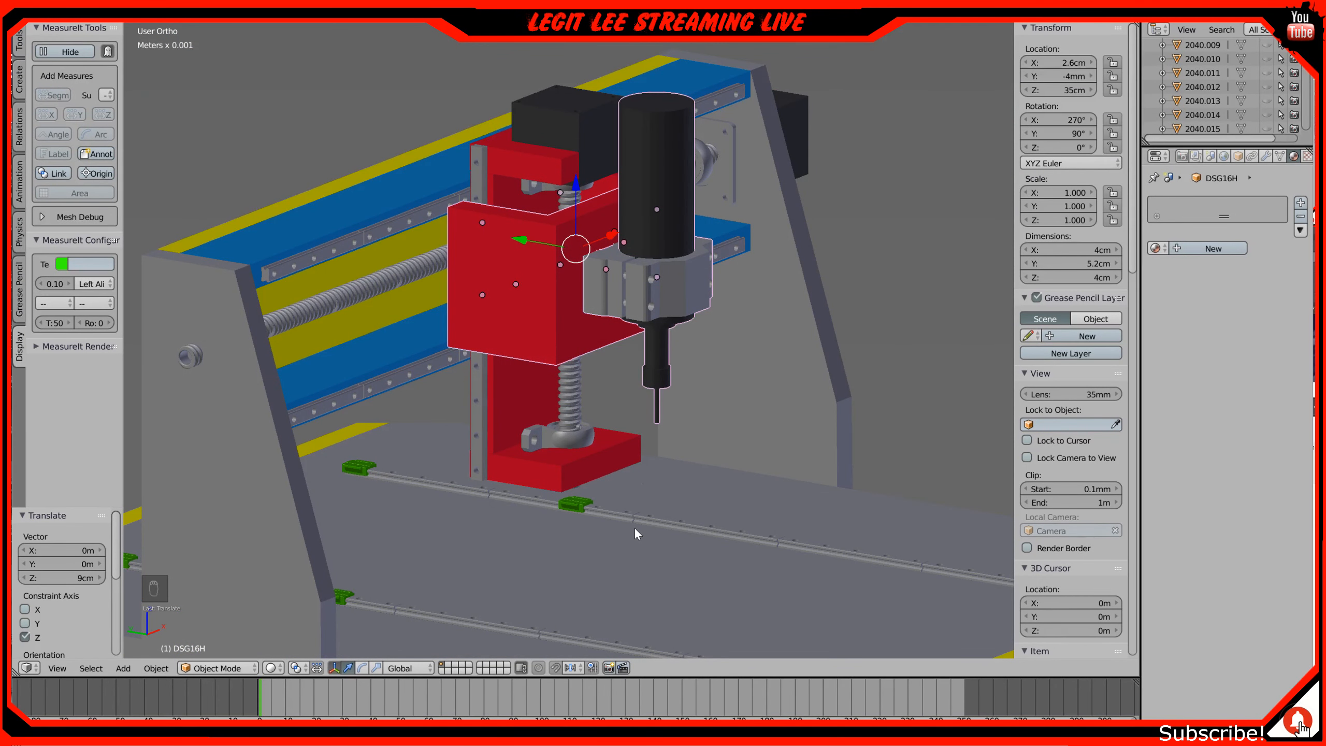
{"action": "middle_click_drag", "start_coordinate": [580, 398], "coordinate": [609, 420]}
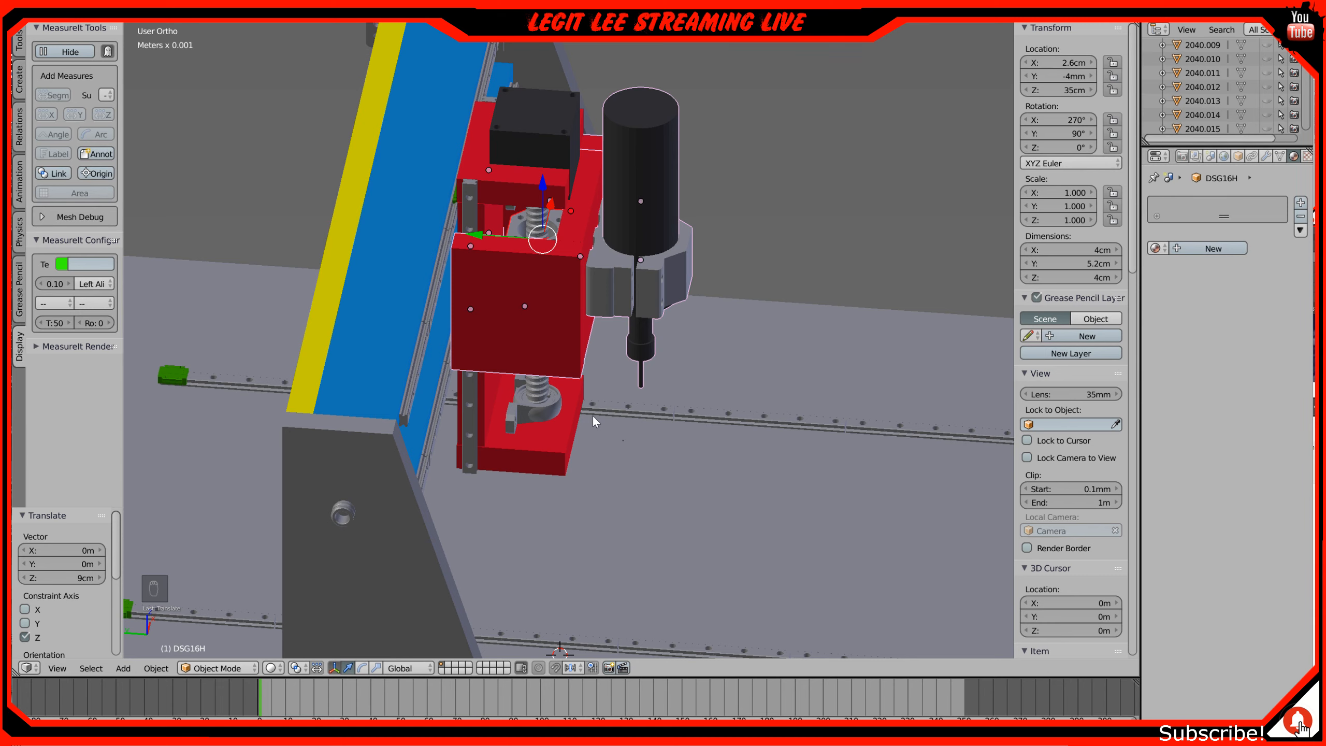
{"action": "middle_click_drag", "start_coordinate": [592, 415], "coordinate": [415, 391]}
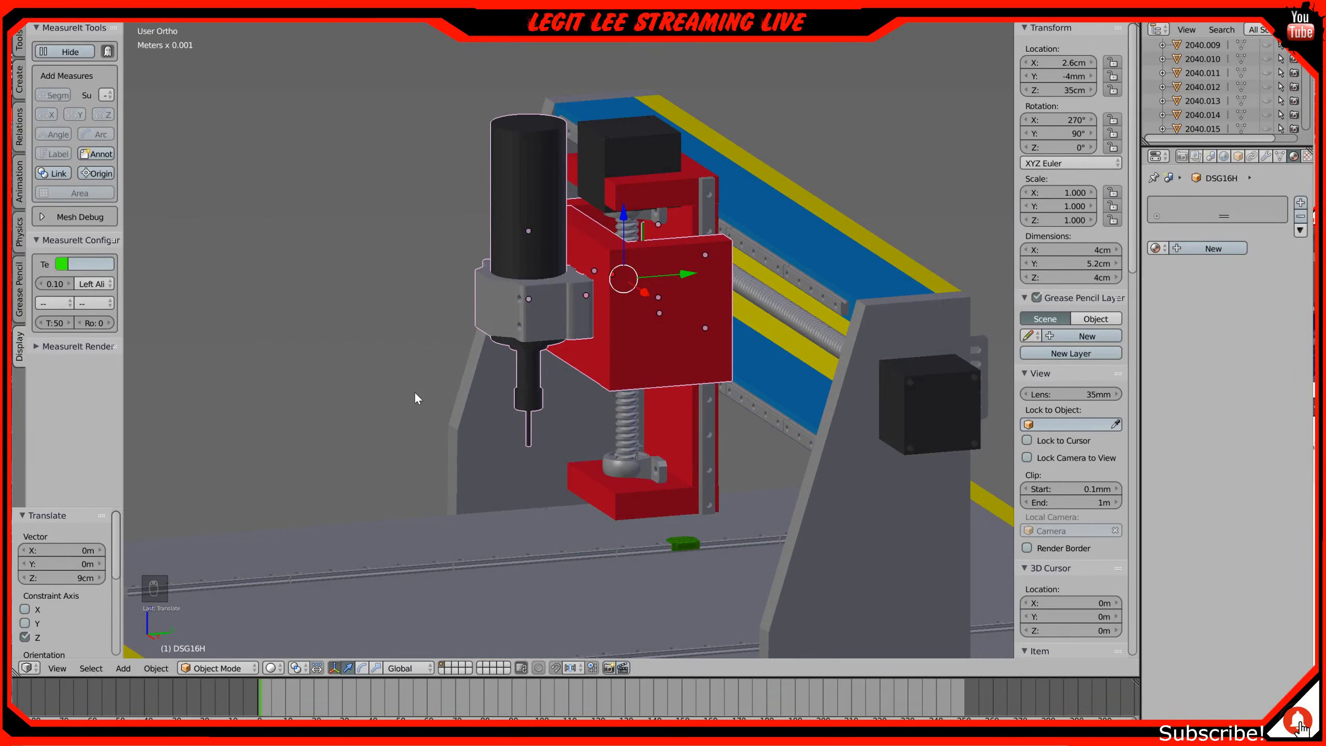
{"action": "middle_click_drag", "start_coordinate": [414, 388], "coordinate": [741, 512]}
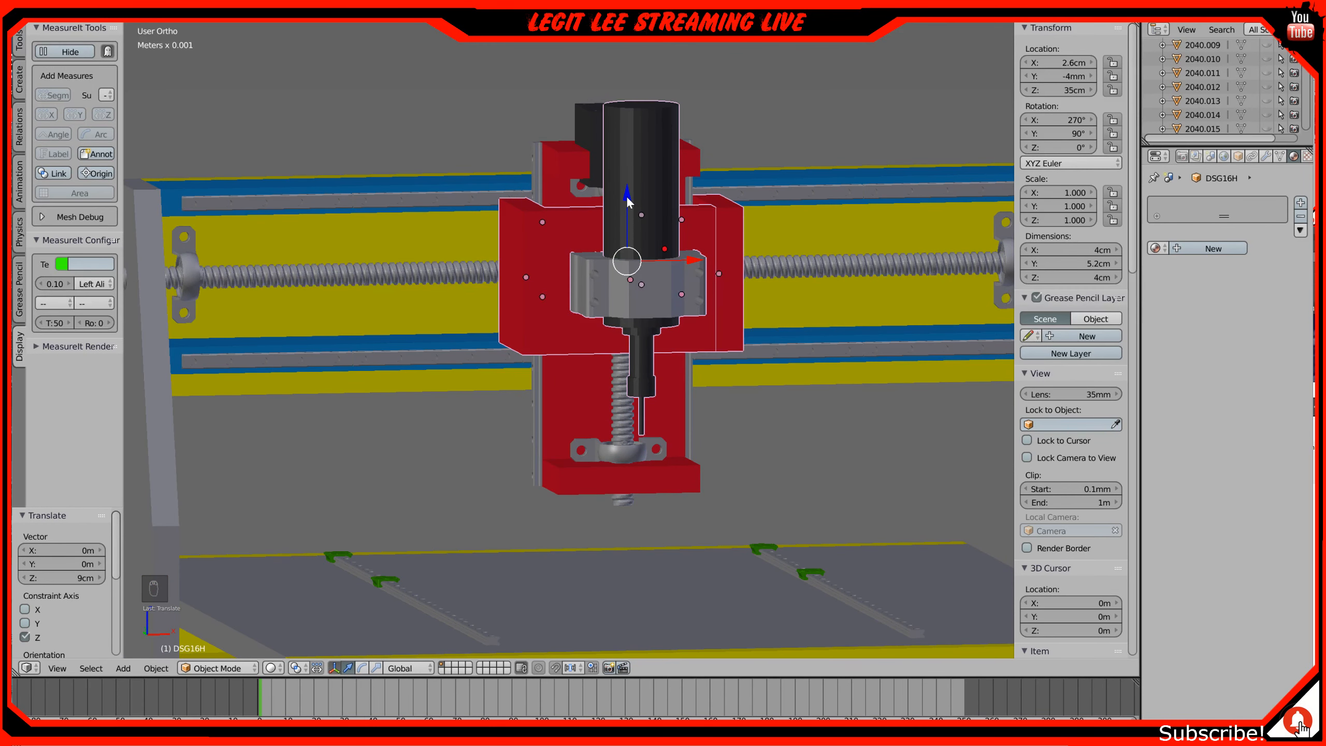
{"action": "left_click_drag", "start_coordinate": [627, 197], "coordinate": [635, 338]}
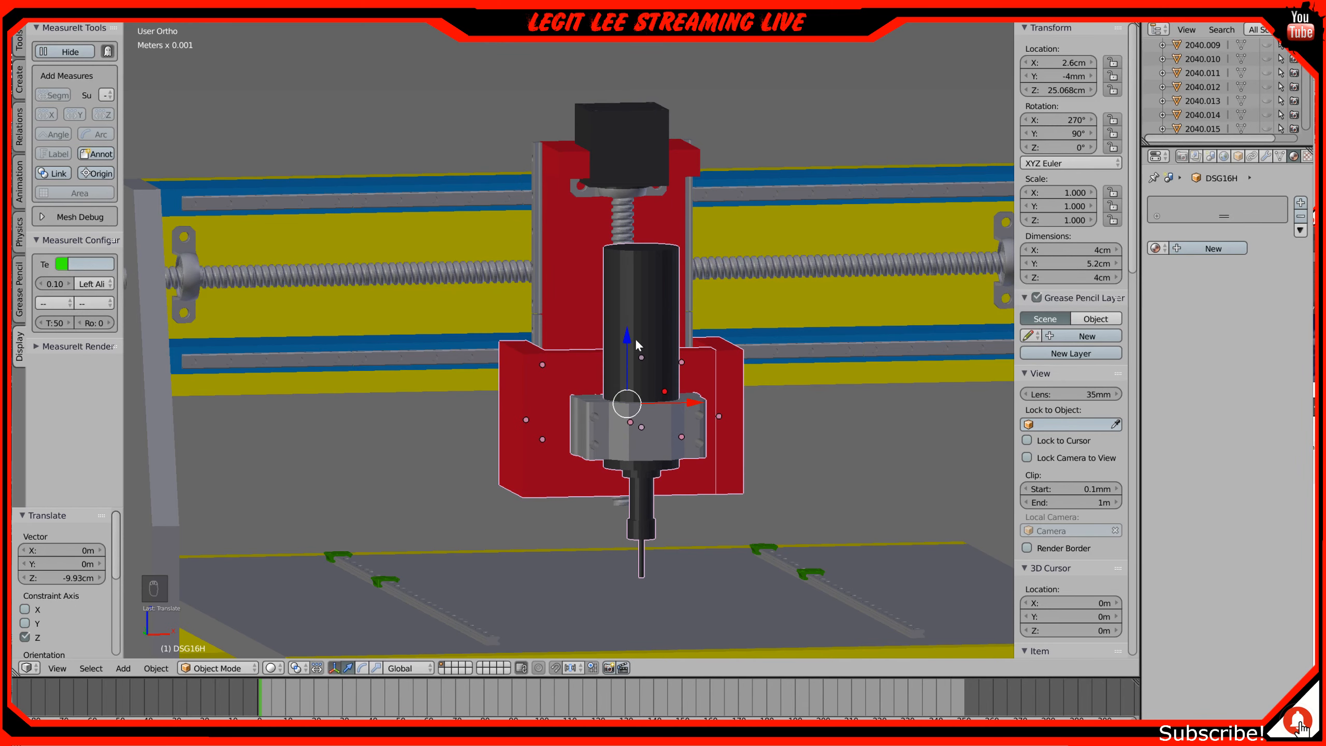
Step: Examine the whole machine with the lowered Z carriage from the sides, from behind and from the front
{"action": "middle_click_drag", "start_coordinate": [520, 437], "coordinate": [410, 464]}
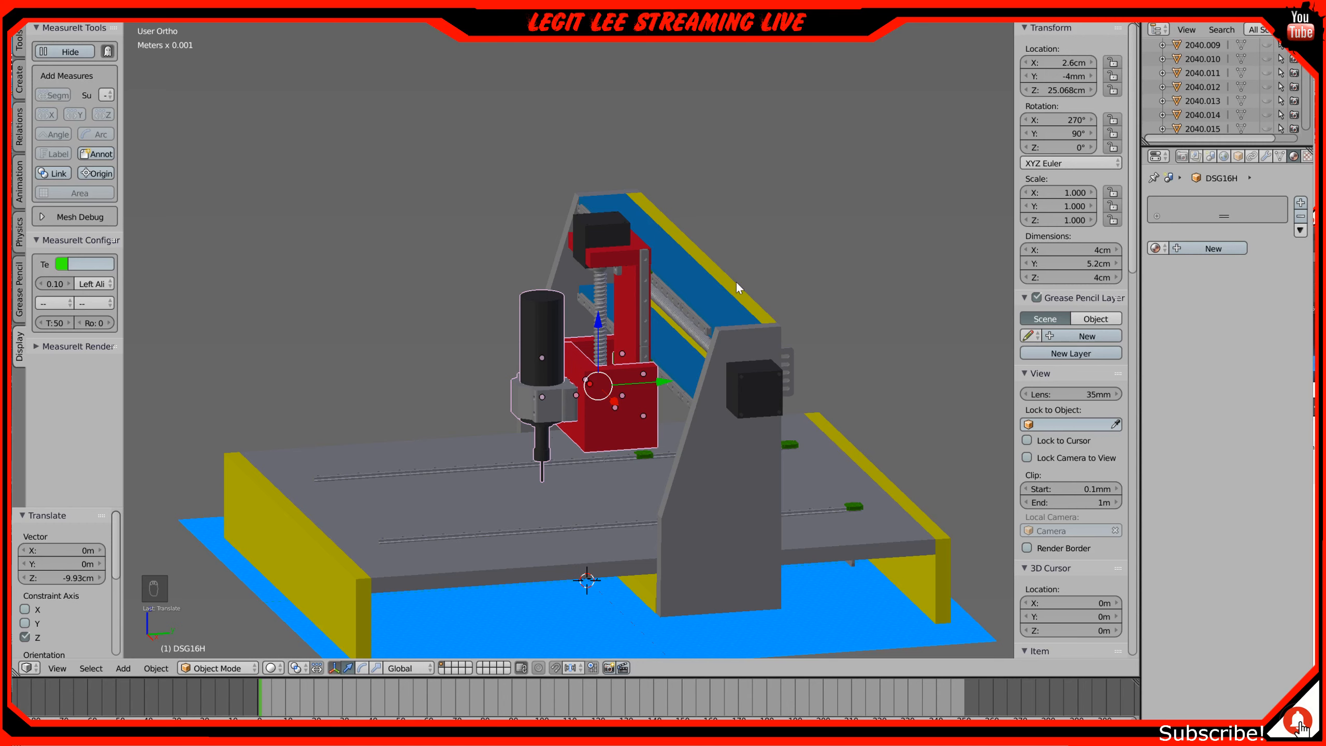
{"action": "middle_click_drag", "start_coordinate": [749, 306], "coordinate": [706, 324]}
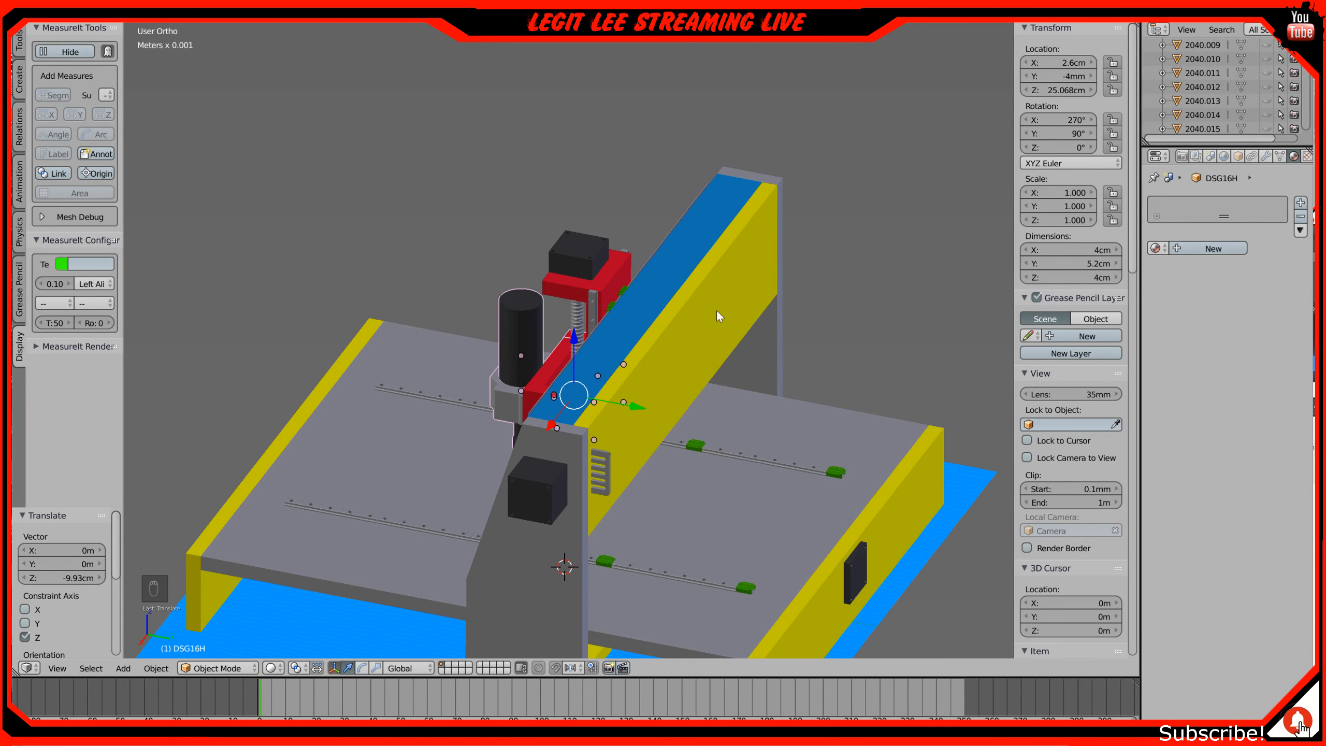
{"action": "middle_click_drag", "start_coordinate": [643, 423], "coordinate": [727, 421]}
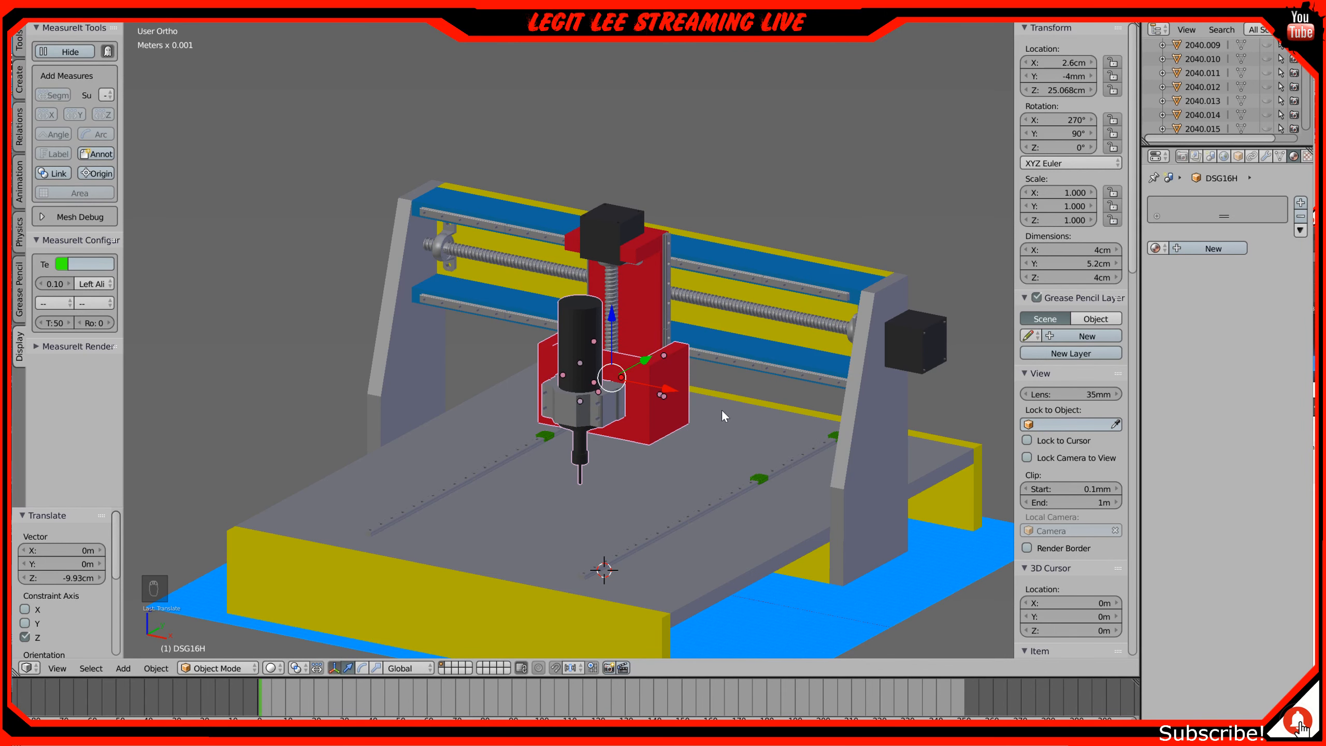
{"action": "middle_click_drag", "start_coordinate": [694, 340], "coordinate": [762, 243], "text": "shift"}
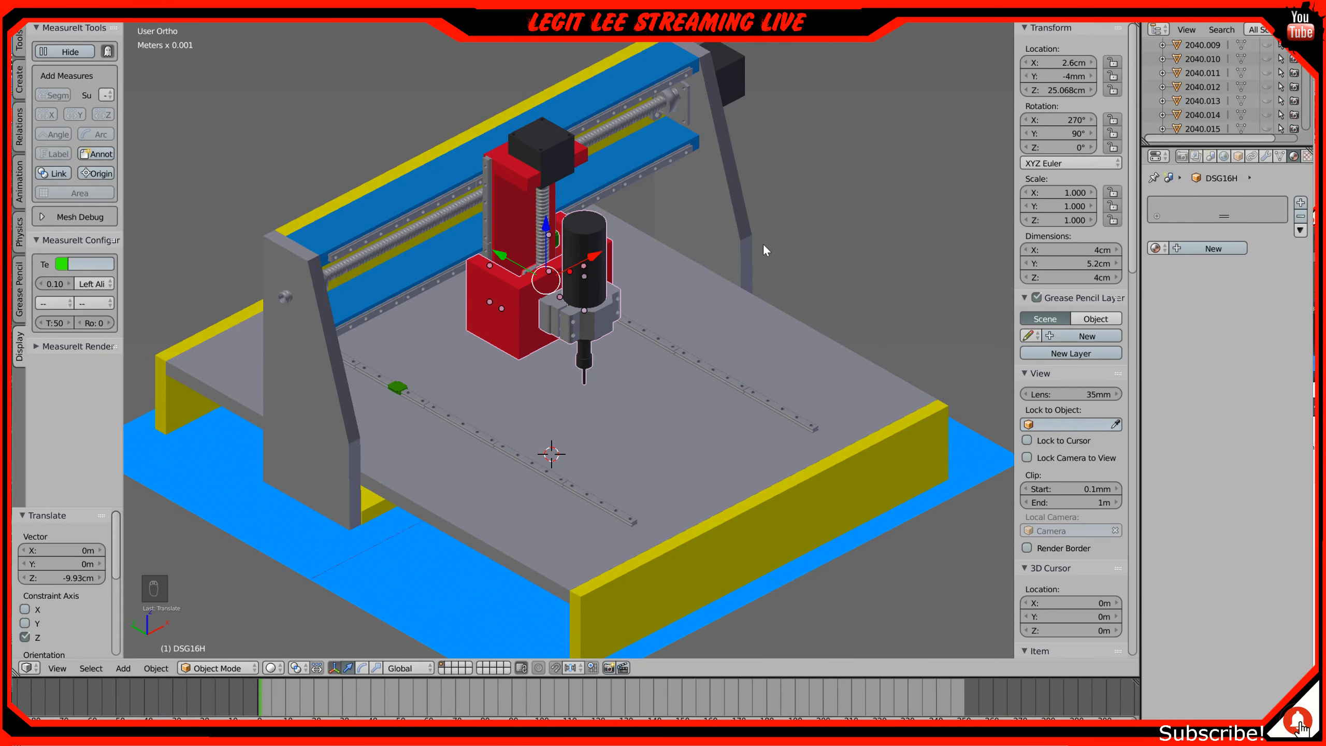
{"action": "middle_click_drag", "start_coordinate": [660, 244], "coordinate": [511, 239]}
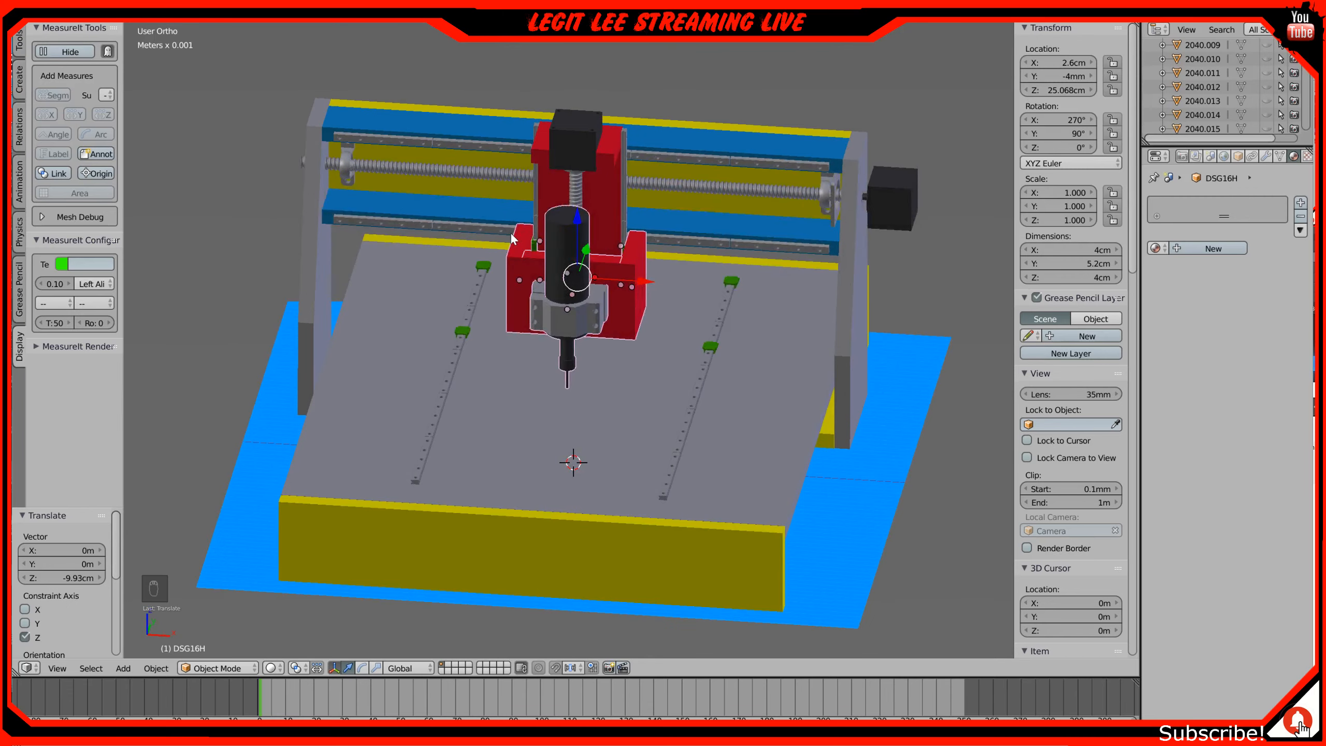